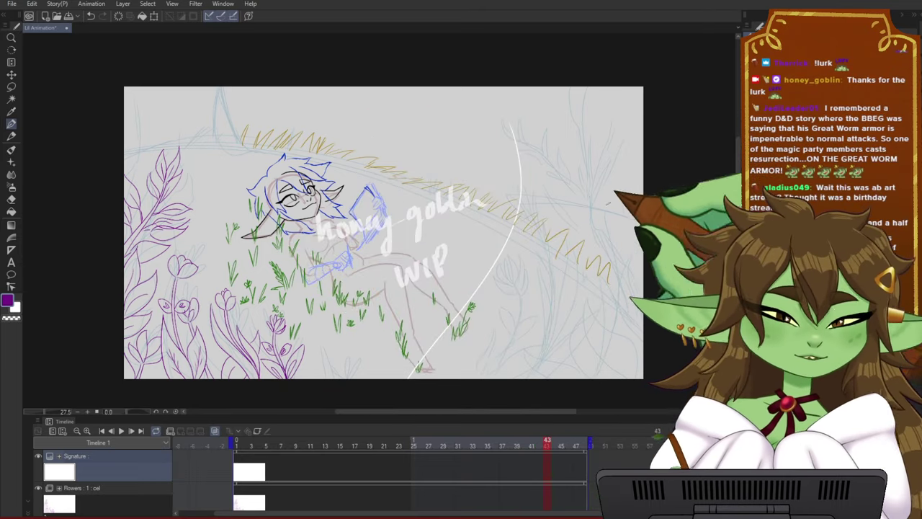
- Hide the Signature layer and play the animation to check the sketched motion
{"action": "scroll", "coordinate": [433, 255], "scroll_direction": "down", "scroll_amount": 1}
{"action": "scroll", "coordinate": [394, 269], "scroll_direction": "up", "scroll_amount": 2}
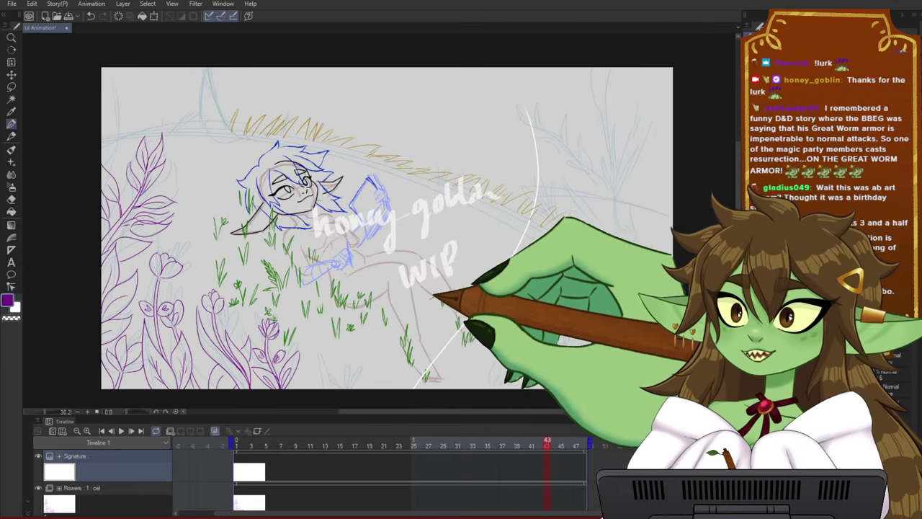
{"action": "left_click_drag", "start_coordinate": [428, 259], "coordinate": [415, 245]}
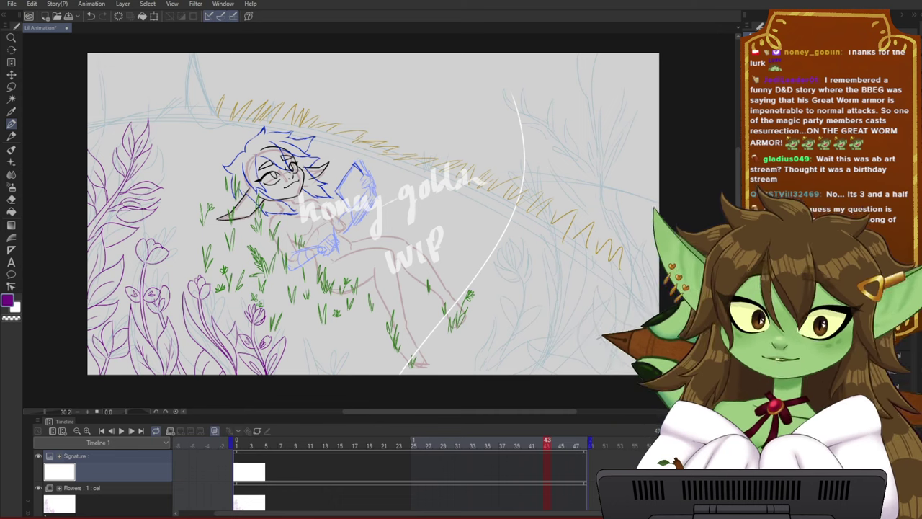
{"action": "scroll", "coordinate": [459, 237], "scroll_direction": "up", "scroll_amount": 3}
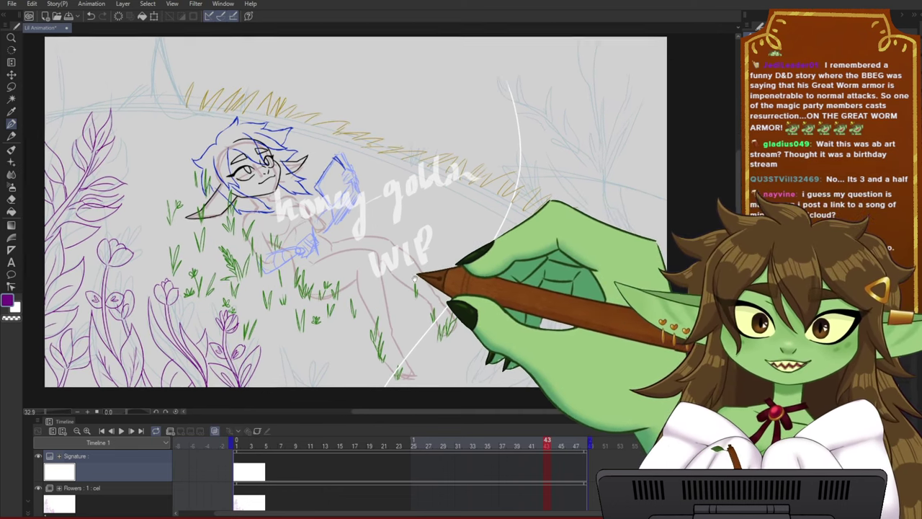
{"action": "scroll", "coordinate": [533, 288], "scroll_direction": "down", "scroll_amount": 2}
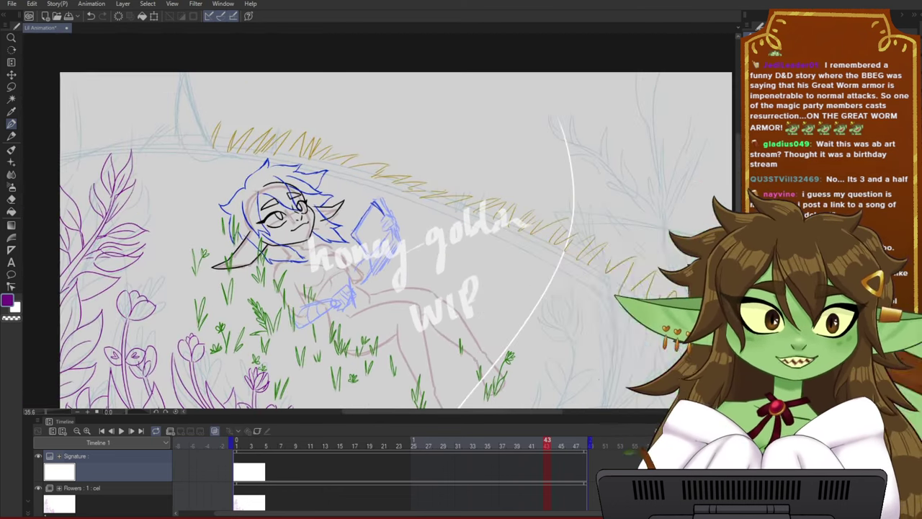
{"action": "scroll", "coordinate": [533, 288], "scroll_direction": "up", "scroll_amount": 1}
{"action": "scroll", "coordinate": [533, 288], "scroll_direction": "down", "scroll_amount": 2}
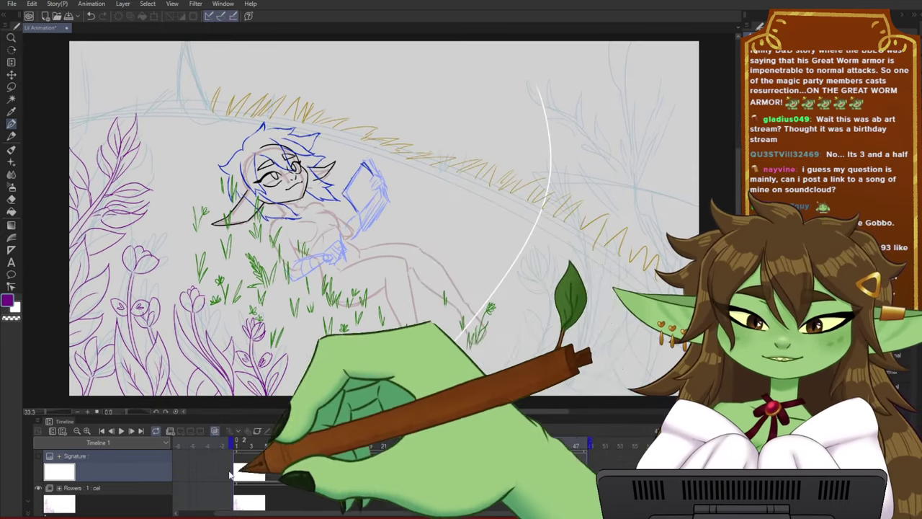
{"action": "left_click", "coordinate": [121, 431]}
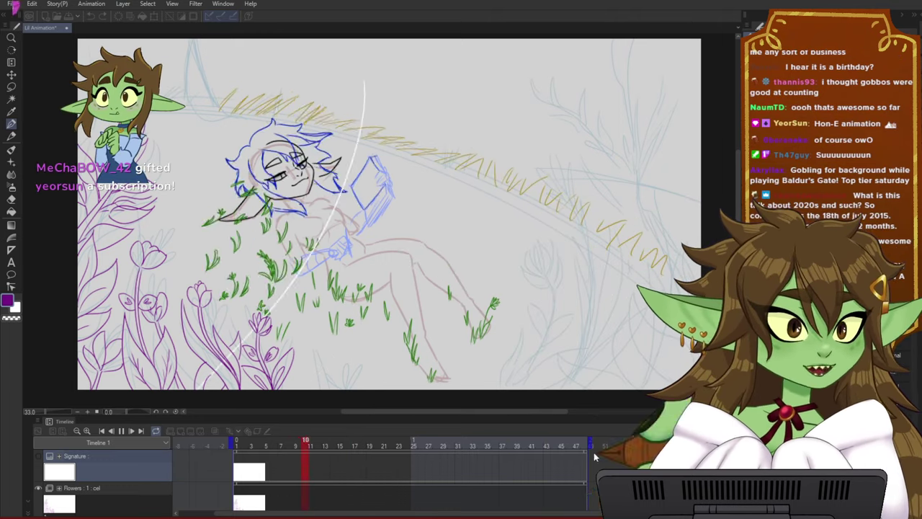
{"action": "left_click_drag", "start_coordinate": [244, 416], "coordinate": [239, 429]}
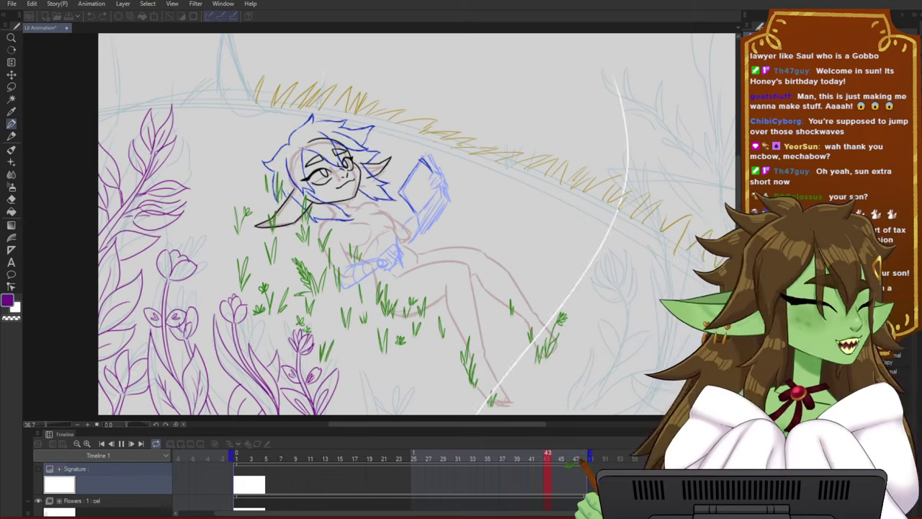
- Stop the playback and return to frame 1 with the Flowers animation folder selected
{"action": "left_click", "coordinate": [121, 443]}
{"action": "left_click", "coordinate": [82, 501]}
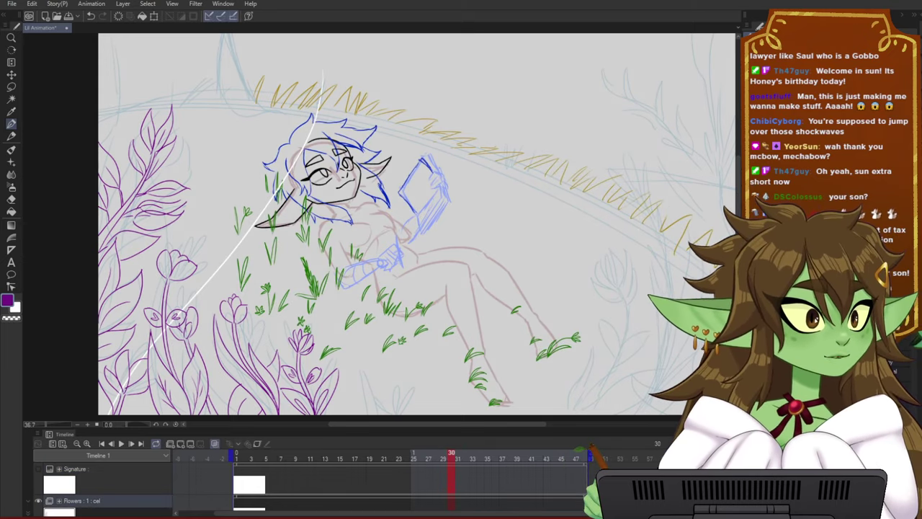
{"action": "left_click_drag", "start_coordinate": [374, 458], "coordinate": [236, 456]}
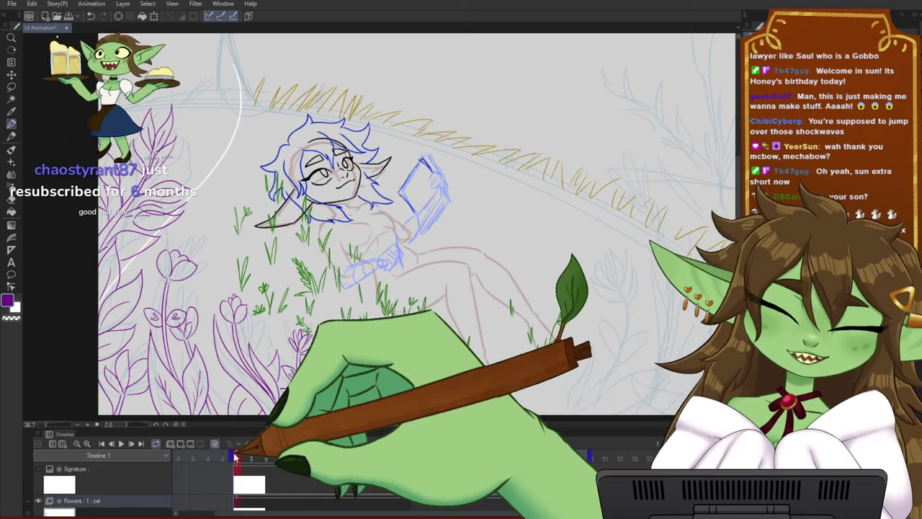
{"action": "mouse_move", "coordinate": [350, 261]}
{"action": "left_mouse_down"}
{"action": "mouse_move", "coordinate": [303, 261]}
{"action": "mouse_move", "coordinate": [294, 298]}
{"action": "mouse_move", "coordinate": [346, 278]}
{"action": "left_mouse_up"}
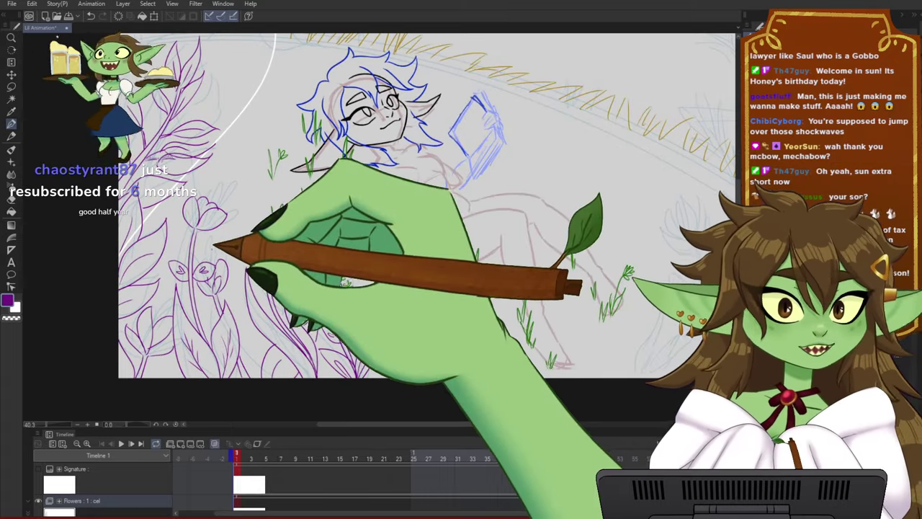
{"action": "scroll", "coordinate": [191, 241], "scroll_direction": "up", "scroll_amount": 1}
{"action": "scroll", "coordinate": [190, 240], "scroll_direction": "up", "scroll_amount": 1}
{"action": "left_click_drag", "start_coordinate": [273, 214], "coordinate": [299, 193]}
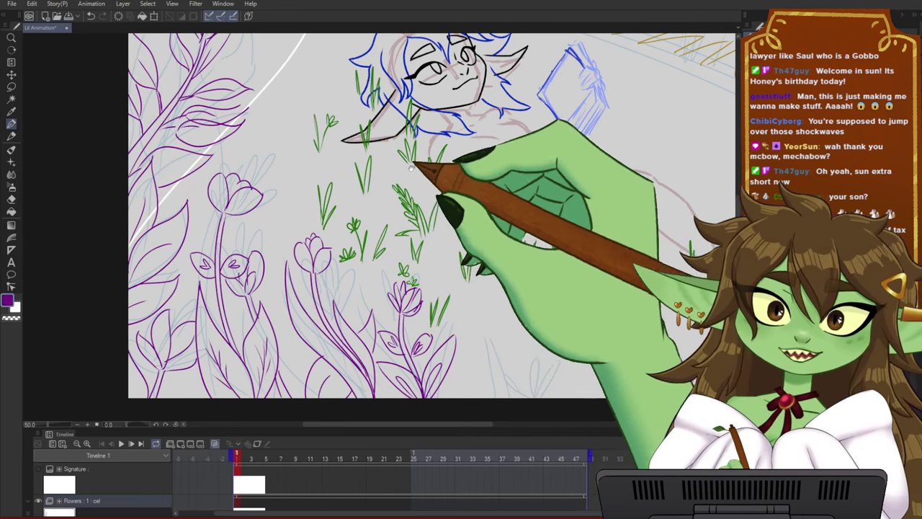
{"action": "left_click_drag", "start_coordinate": [415, 160], "coordinate": [373, 176]}
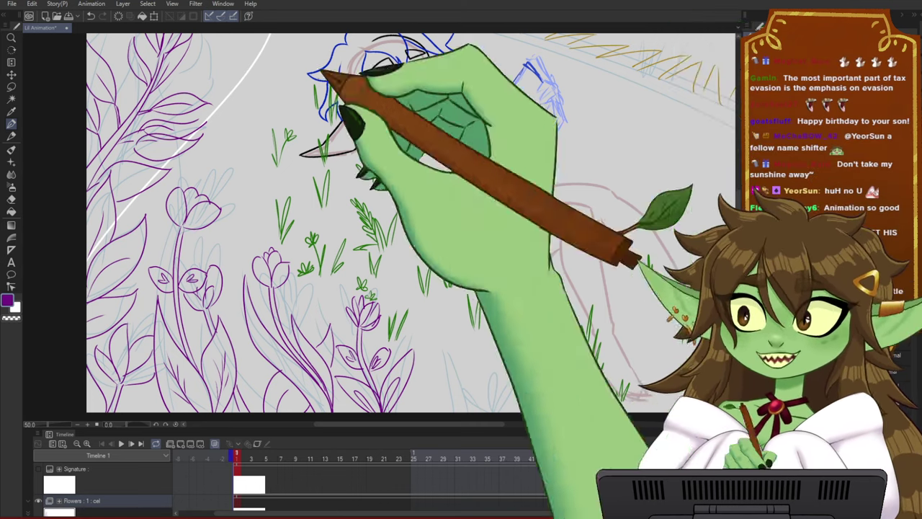
{"action": "scroll", "coordinate": [432, 251], "scroll_direction": "down", "scroll_amount": 1}
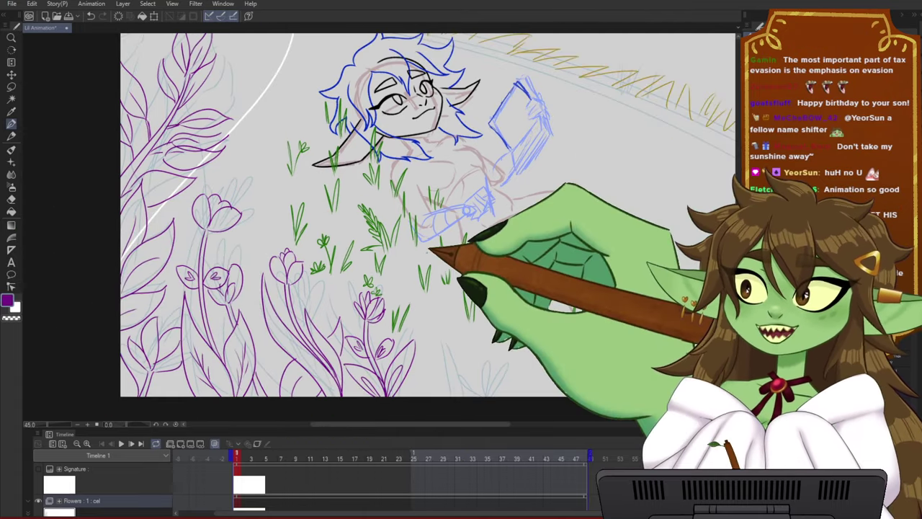
{"action": "scroll", "coordinate": [436, 271], "scroll_direction": "up", "scroll_amount": 1}
{"action": "scroll", "coordinate": [440, 252], "scroll_direction": "down", "scroll_amount": 3}
{"action": "left_click_drag", "start_coordinate": [529, 244], "coordinate": [425, 279]}
{"action": "scroll", "coordinate": [427, 278], "scroll_direction": "down", "scroll_amount": 1}
{"action": "left_click_drag", "start_coordinate": [465, 257], "coordinate": [437, 263]}
{"action": "scroll", "coordinate": [438, 264], "scroll_direction": "up", "scroll_amount": 2}
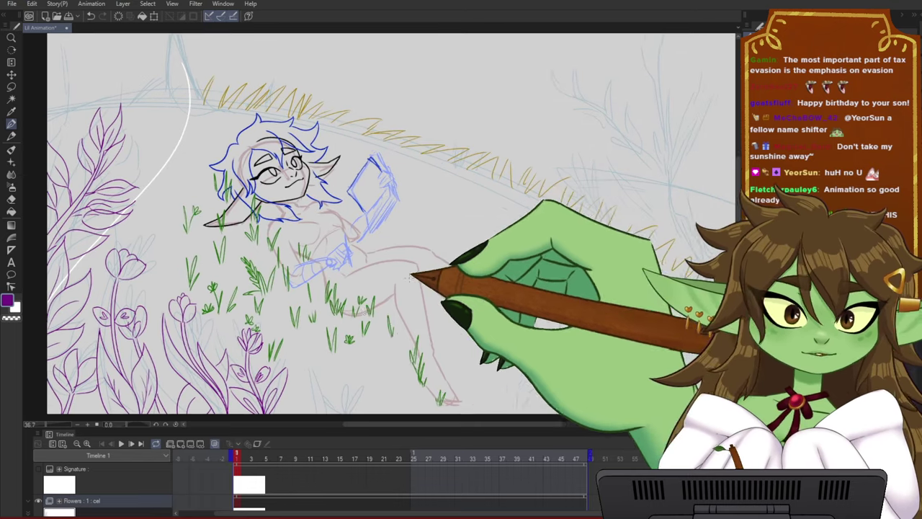
- Save the animation file with the Flowers folder still active at frame 1
{"action": "left_click_drag", "start_coordinate": [526, 219], "coordinate": [517, 224]}
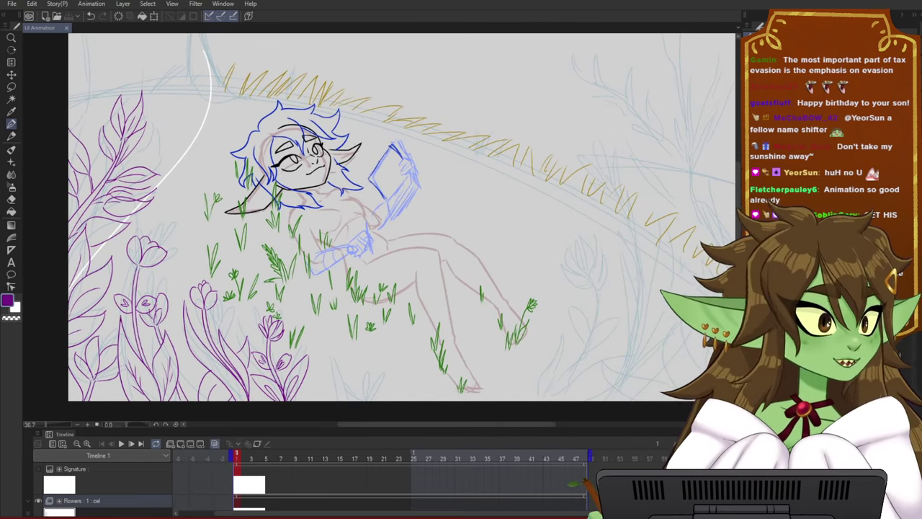
{"action": "scroll", "coordinate": [328, 331], "scroll_direction": "up", "scroll_amount": 1}
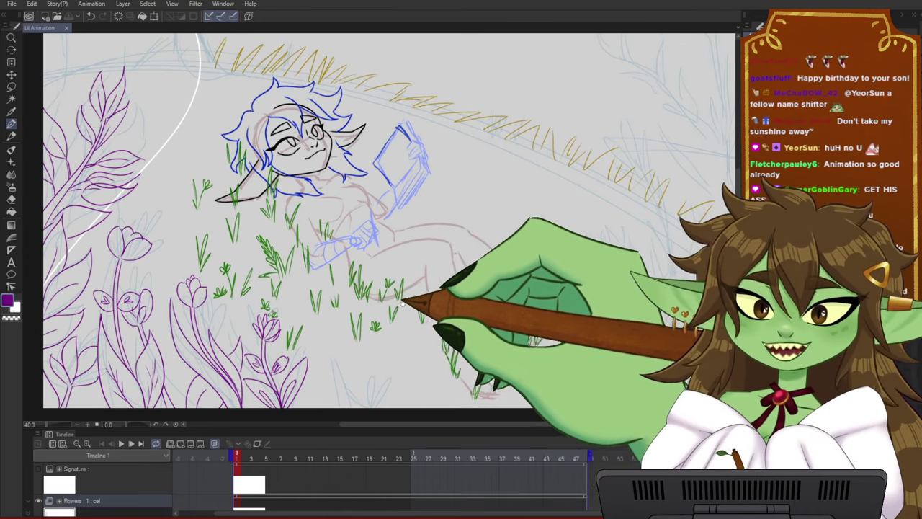
{"action": "left_click_drag", "start_coordinate": [403, 304], "coordinate": [386, 309]}
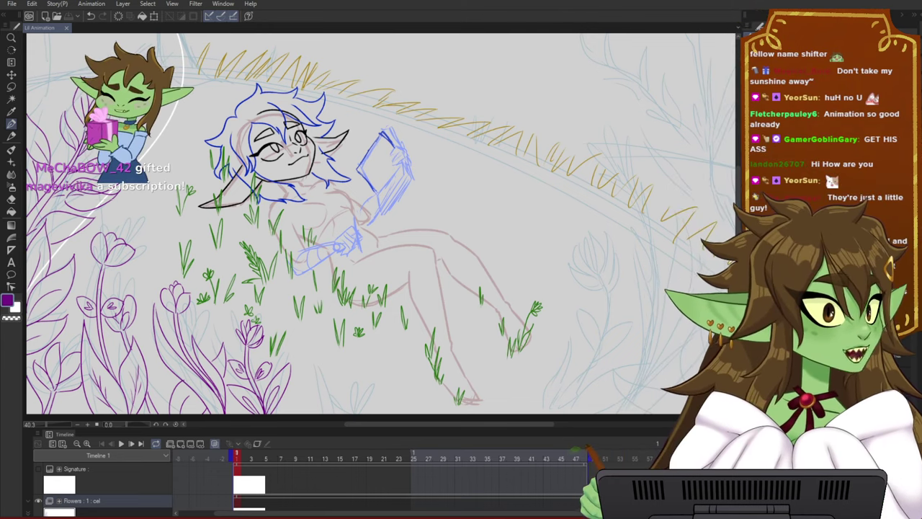
- Scrub through the early frames to review the motion, returning to frame 1
{"action": "left_click", "coordinate": [284, 457]}
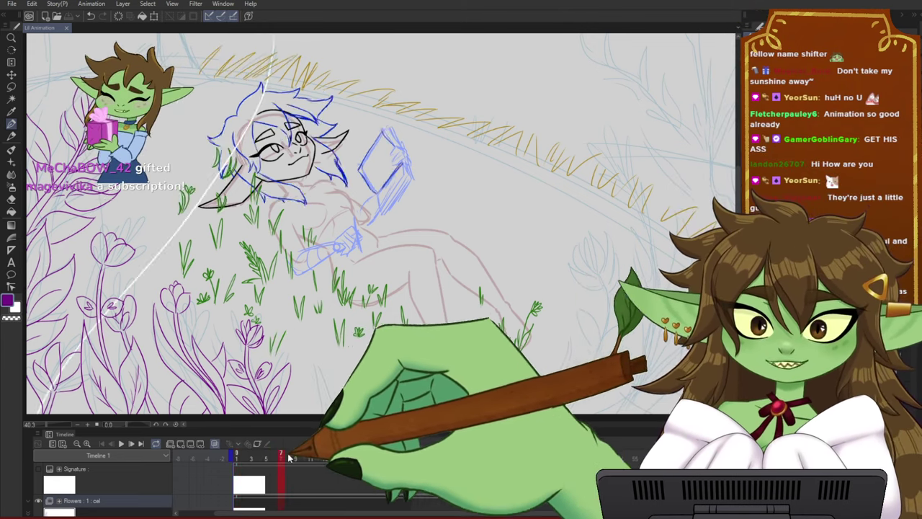
{"action": "left_click", "coordinate": [237, 457]}
{"action": "mouse_move", "coordinate": [428, 248]}
{"action": "left_mouse_down"}
{"action": "mouse_move", "coordinate": [516, 222]}
{"action": "mouse_move", "coordinate": [492, 247]}
{"action": "left_mouse_up"}
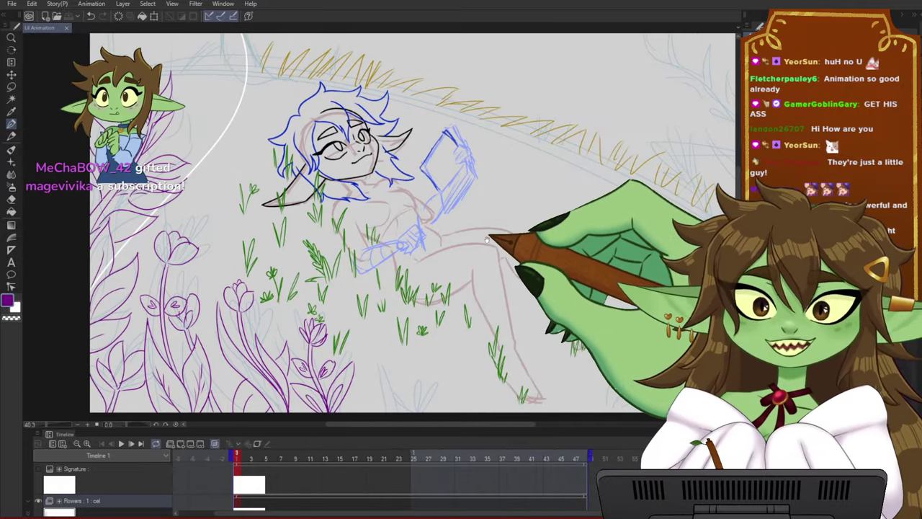
{"action": "mouse_move", "coordinate": [238, 457]}
{"action": "left_mouse_down"}
{"action": "mouse_move", "coordinate": [311, 450]}
{"action": "mouse_move", "coordinate": [256, 454]}
{"action": "mouse_move", "coordinate": [381, 468]}
{"action": "mouse_move", "coordinate": [242, 461]}
{"action": "mouse_move", "coordinate": [341, 466]}
{"action": "mouse_move", "coordinate": [270, 463]}
{"action": "mouse_move", "coordinate": [311, 469]}
{"action": "mouse_move", "coordinate": [288, 461]}
{"action": "mouse_move", "coordinate": [477, 451]}
{"action": "mouse_move", "coordinate": [248, 460]}
{"action": "mouse_move", "coordinate": [395, 450]}
{"action": "mouse_move", "coordinate": [238, 447]}
{"action": "left_mouse_up"}
{"action": "left_click_drag", "start_coordinate": [396, 332], "coordinate": [399, 313]}
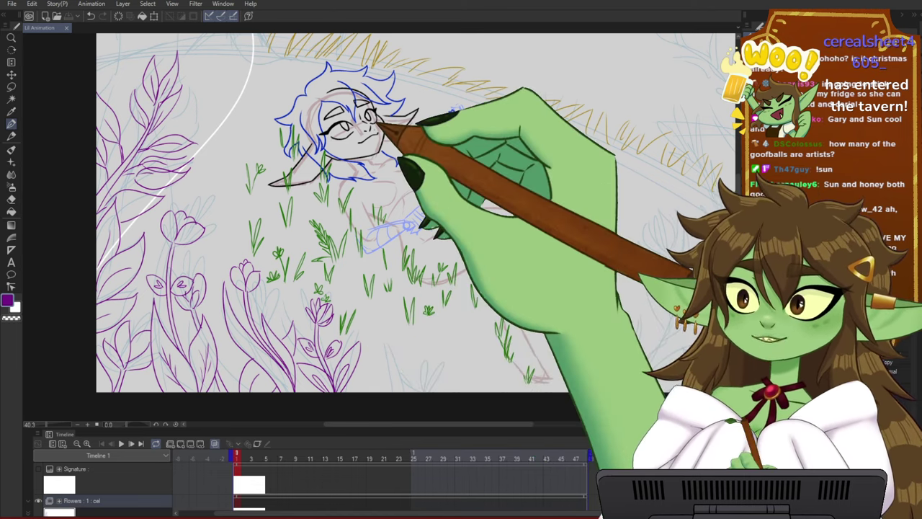
{"action": "scroll", "coordinate": [415, 221], "scroll_direction": "up", "scroll_amount": 1}
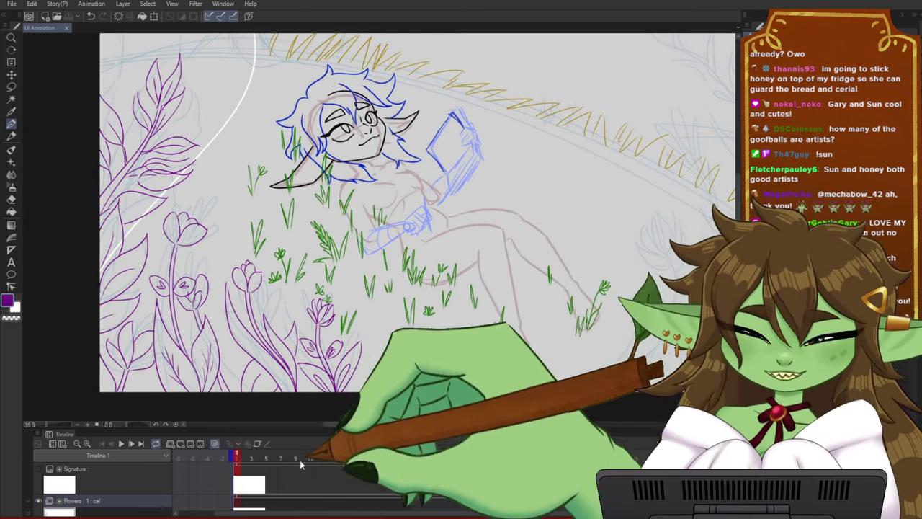
{"action": "left_click", "coordinate": [348, 460]}
{"action": "mouse_move", "coordinate": [364, 463]}
{"action": "left_mouse_down"}
{"action": "mouse_move", "coordinate": [246, 434]}
{"action": "mouse_move", "coordinate": [400, 449]}
{"action": "mouse_move", "coordinate": [319, 462]}
{"action": "mouse_move", "coordinate": [237, 459]}
{"action": "left_mouse_up"}
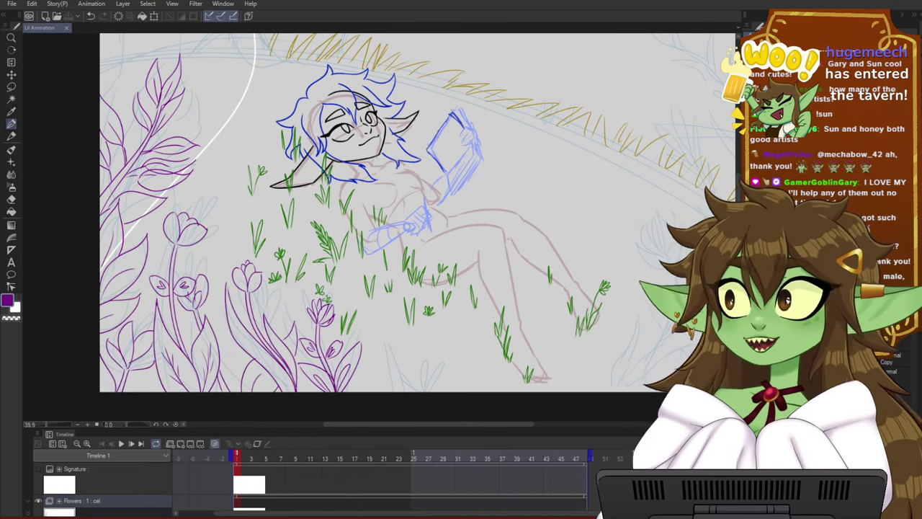
- Add a new empty cel to the Flowers animation folder at frame 13
{"action": "scroll", "coordinate": [231, 469], "scroll_direction": "down", "scroll_amount": 2}
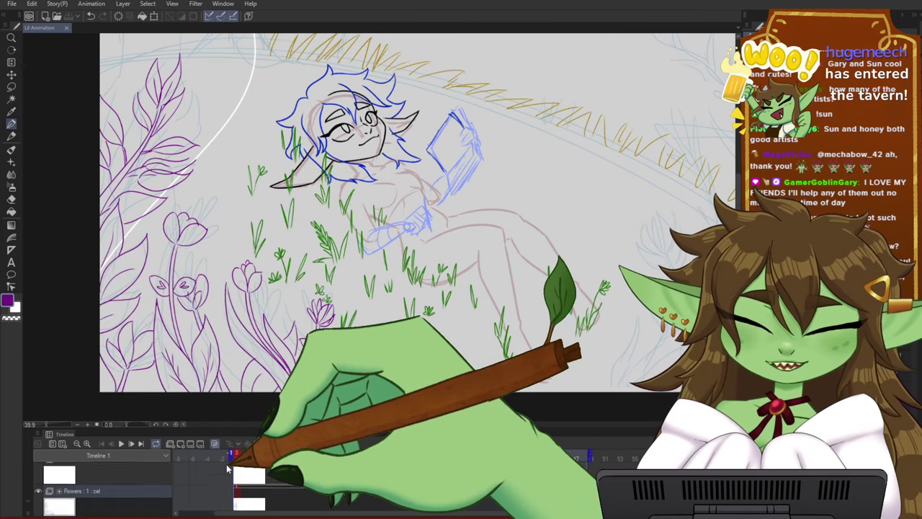
{"action": "left_click_drag", "start_coordinate": [251, 459], "coordinate": [327, 457]}
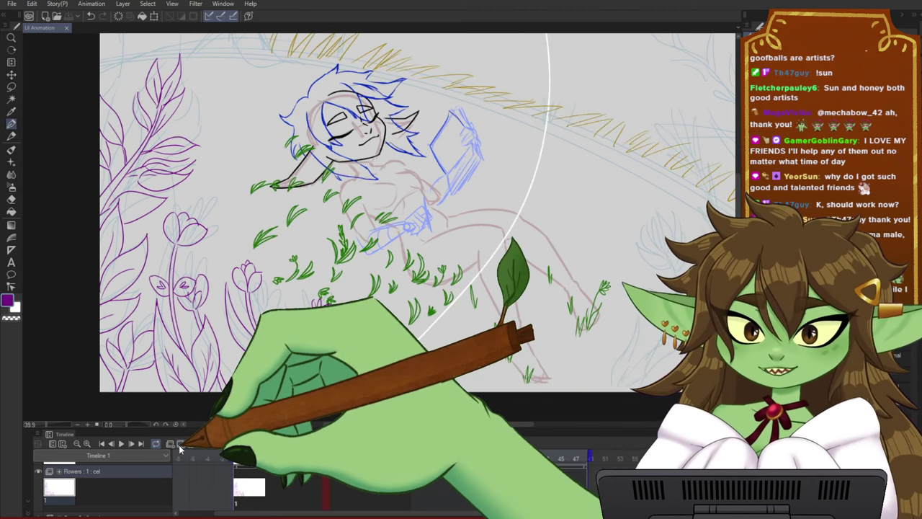
{"action": "left_click", "coordinate": [179, 444]}
{"action": "mouse_move", "coordinate": [325, 459]}
{"action": "left_mouse_down"}
{"action": "mouse_move", "coordinate": [277, 462]}
{"action": "mouse_move", "coordinate": [327, 465]}
{"action": "left_mouse_up"}
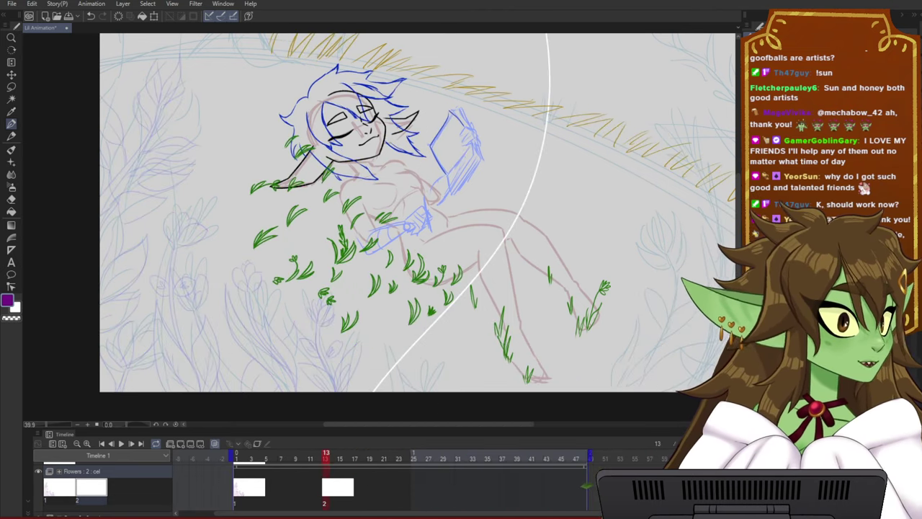
- Save the animation file with the new Flowers cel at frame 13
{"action": "scroll", "coordinate": [602, 279], "scroll_direction": "down", "scroll_amount": 1}
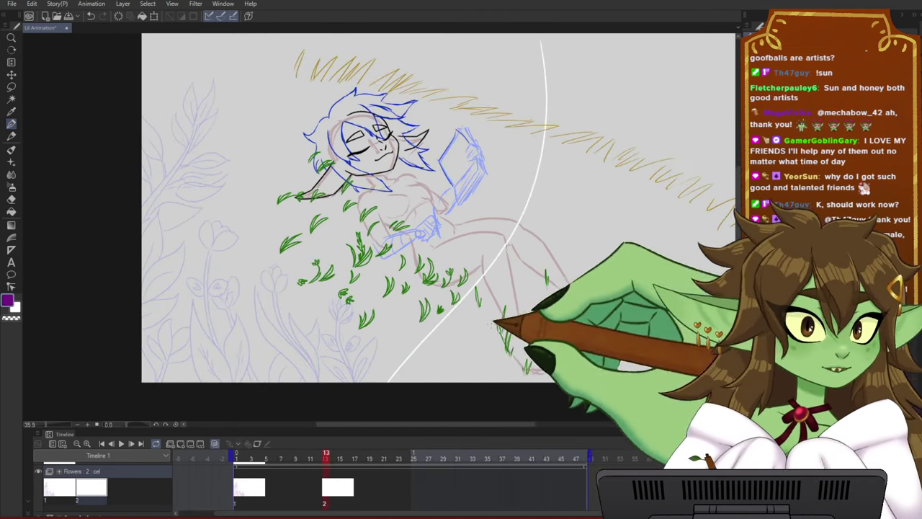
{"action": "scroll", "coordinate": [302, 278], "scroll_direction": "up", "scroll_amount": 2}
{"action": "left_click_drag", "start_coordinate": [427, 206], "coordinate": [424, 220]}
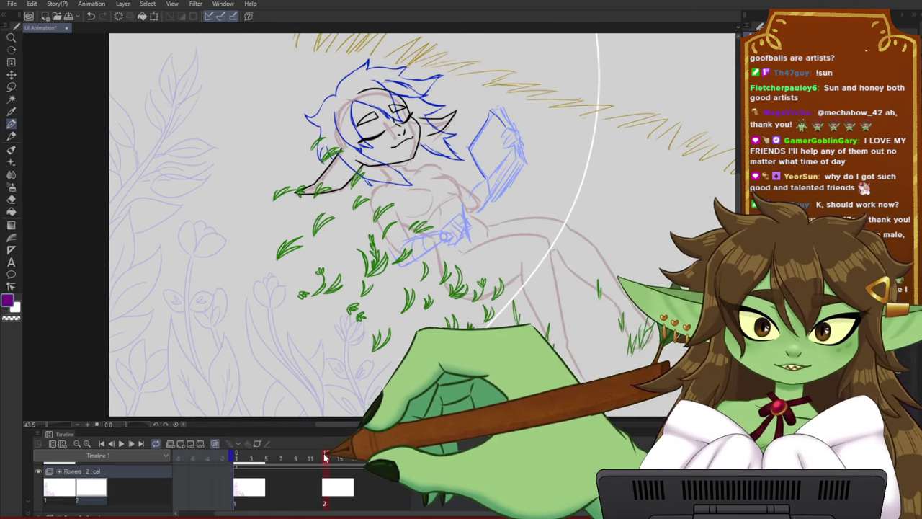
{"action": "mouse_move", "coordinate": [329, 454]}
{"action": "left_mouse_down"}
{"action": "mouse_move", "coordinate": [311, 455]}
{"action": "mouse_move", "coordinate": [326, 455]}
{"action": "left_mouse_up"}
{"action": "left_click_drag", "start_coordinate": [492, 167], "coordinate": [453, 143]}
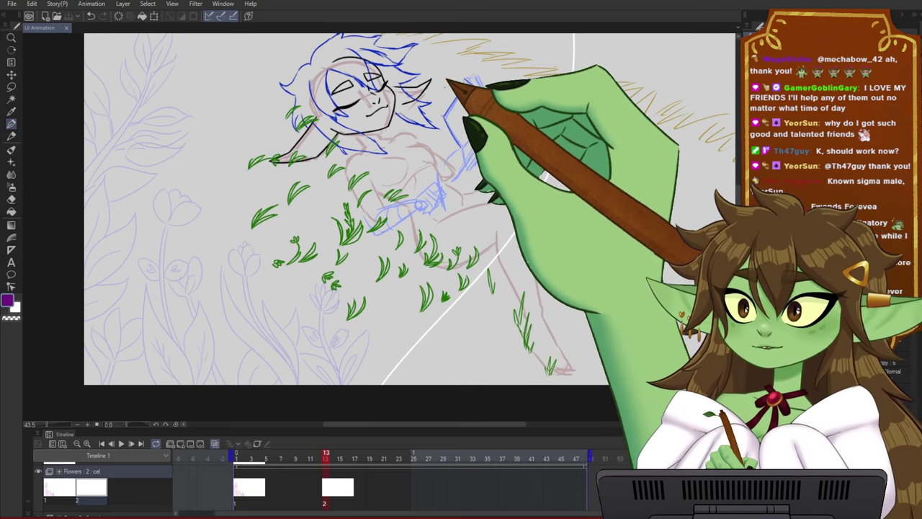
- Draw the purple outline of the pointed leaf beside the rightmost foreground flower's stem on the frame 13 cel, tracing the onion skin
{"action": "scroll", "coordinate": [401, 196], "scroll_direction": "up", "scroll_amount": 1}
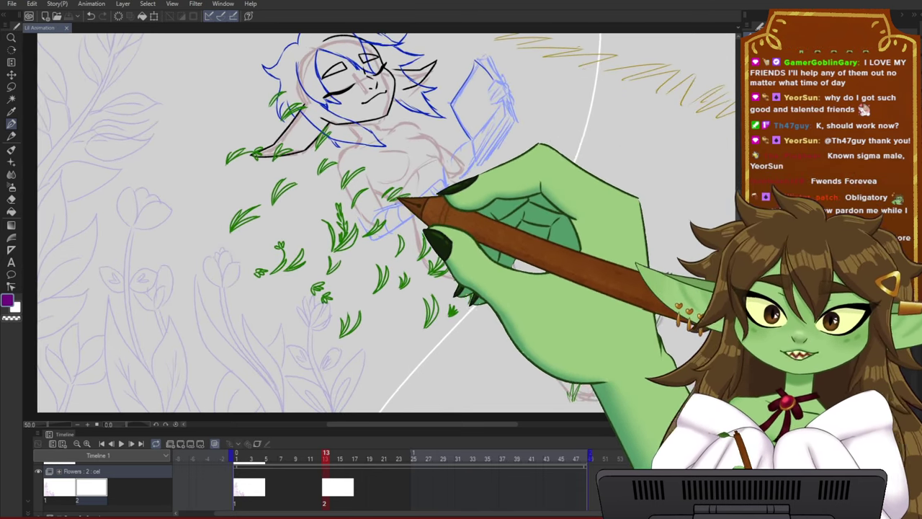
{"action": "left_click_drag", "start_coordinate": [401, 204], "coordinate": [427, 180]}
{"action": "left_click_drag", "start_coordinate": [465, 306], "coordinate": [427, 293]}
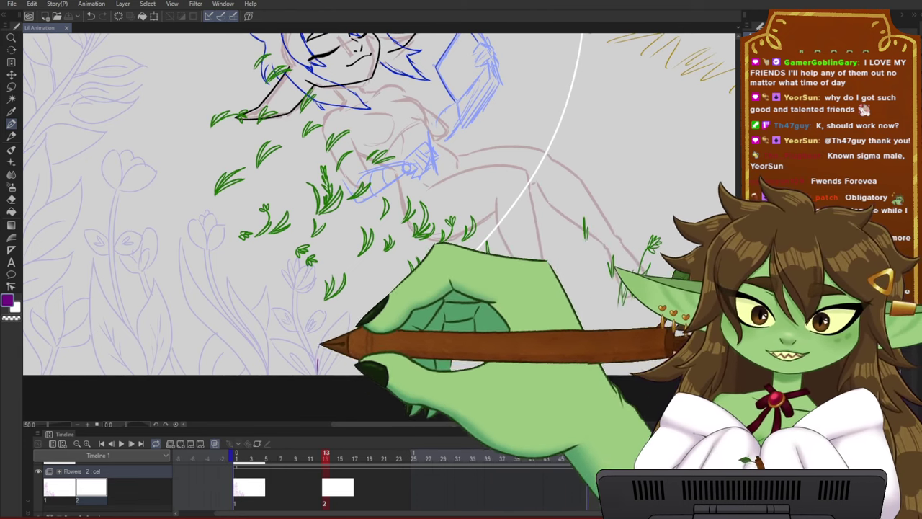
{"action": "scroll", "coordinate": [331, 343], "scroll_direction": "up", "scroll_amount": 3}
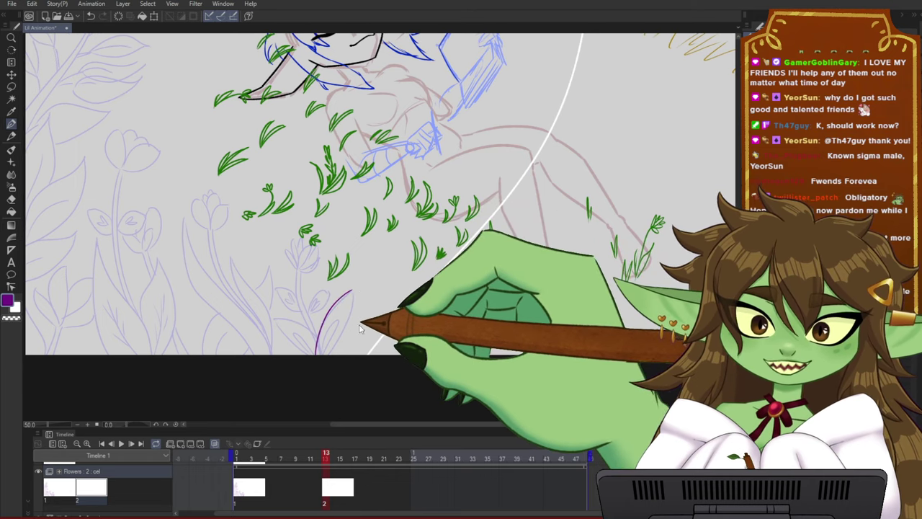
{"action": "scroll", "coordinate": [360, 324], "scroll_direction": "up", "scroll_amount": 1}
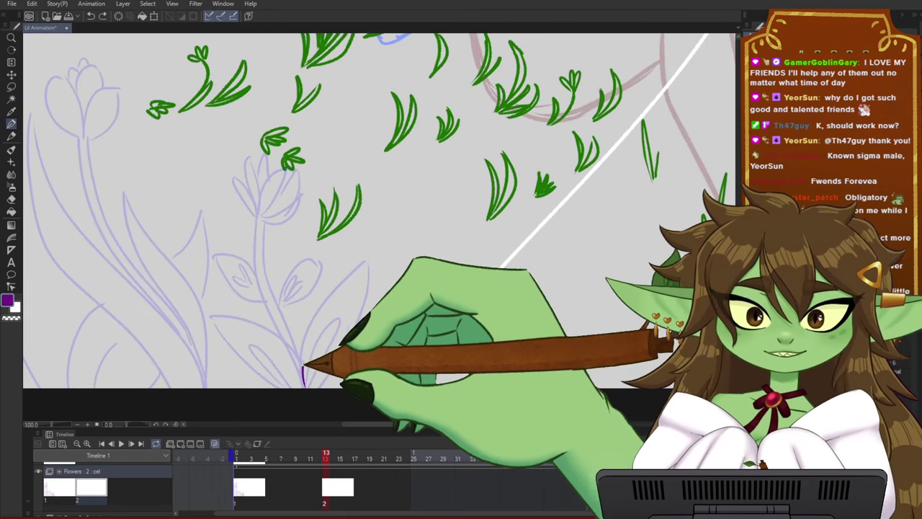
{"action": "left_click_drag", "start_coordinate": [364, 263], "coordinate": [301, 385]}
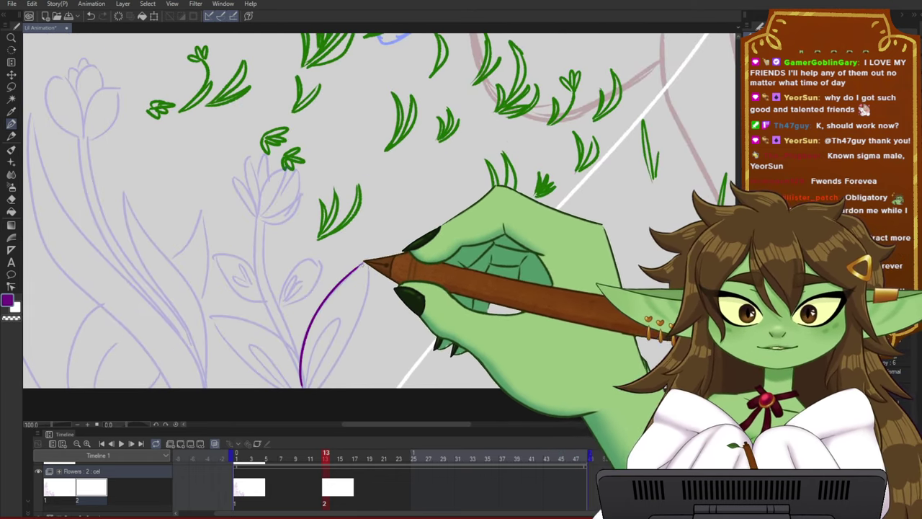
{"action": "left_click_drag", "start_coordinate": [365, 262], "coordinate": [309, 385]}
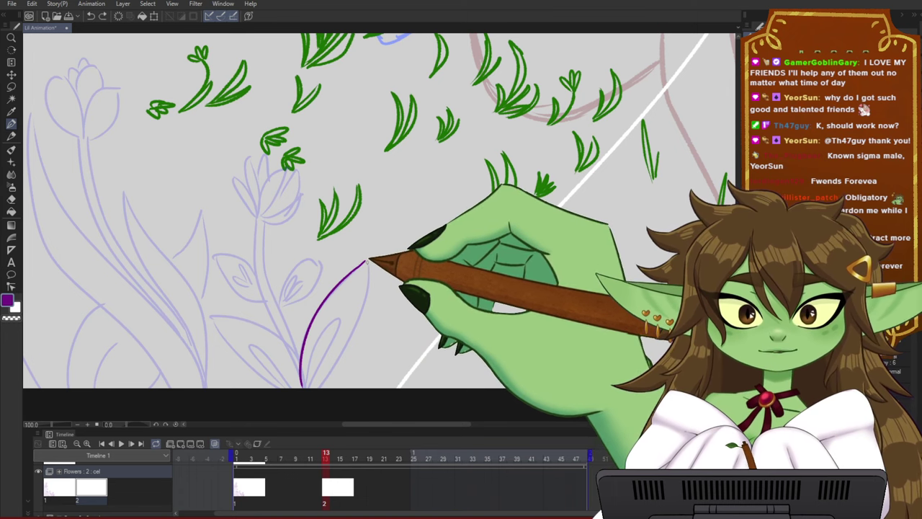
{"action": "key", "text": "ctrl+z"}
{"action": "left_click_drag", "start_coordinate": [366, 262], "coordinate": [315, 391]}
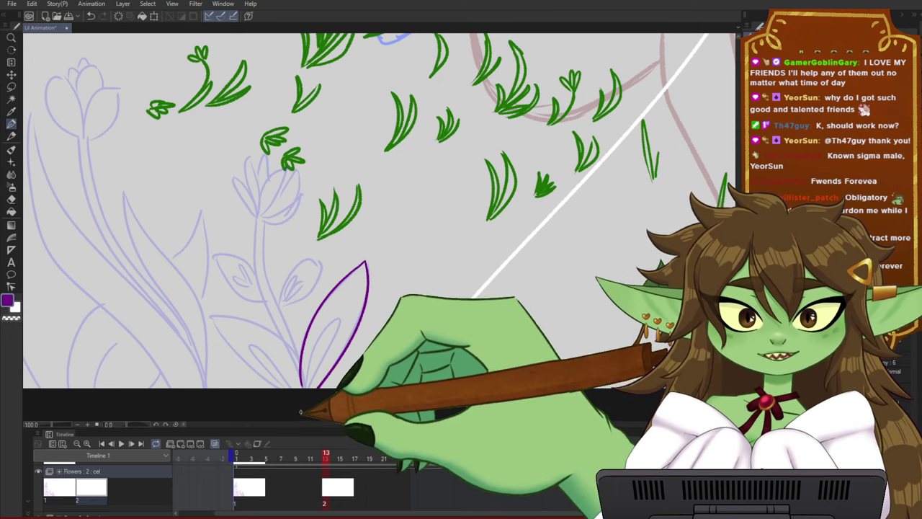
- Draw the inner vein shape inside the purple pointed leaf beside the rightmost flower's stem on the frame 13 cel
{"action": "left_click_drag", "start_coordinate": [385, 327], "coordinate": [396, 318]}
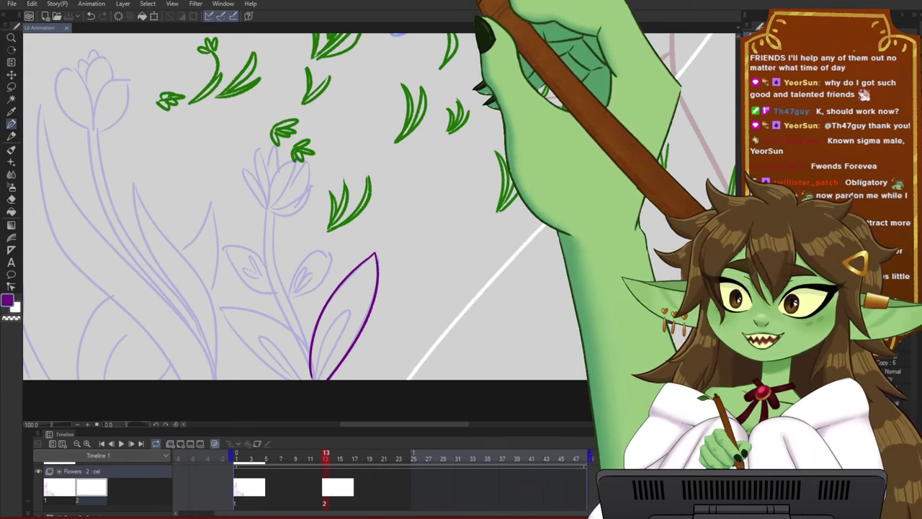
{"action": "left_click_drag", "start_coordinate": [421, 258], "coordinate": [397, 288]}
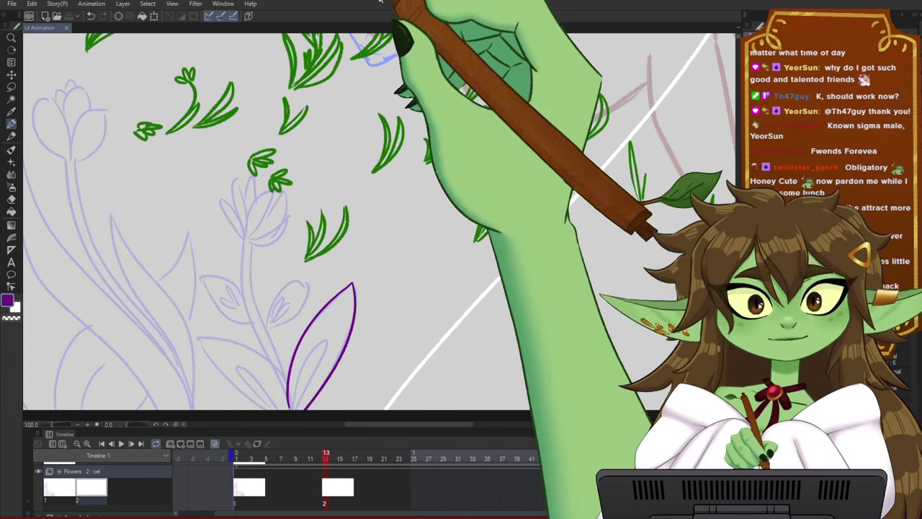
{"action": "left_click_drag", "start_coordinate": [392, 296], "coordinate": [420, 258]}
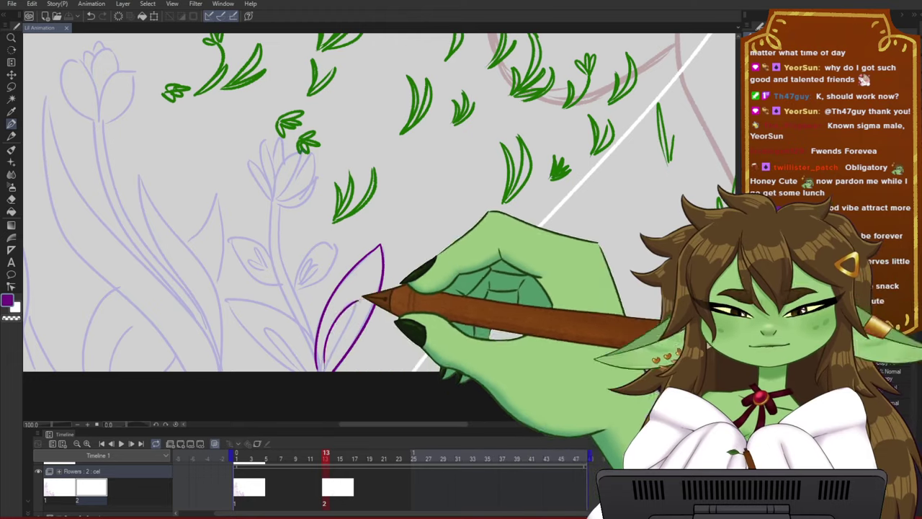
{"action": "left_click_drag", "start_coordinate": [353, 299], "coordinate": [317, 382]}
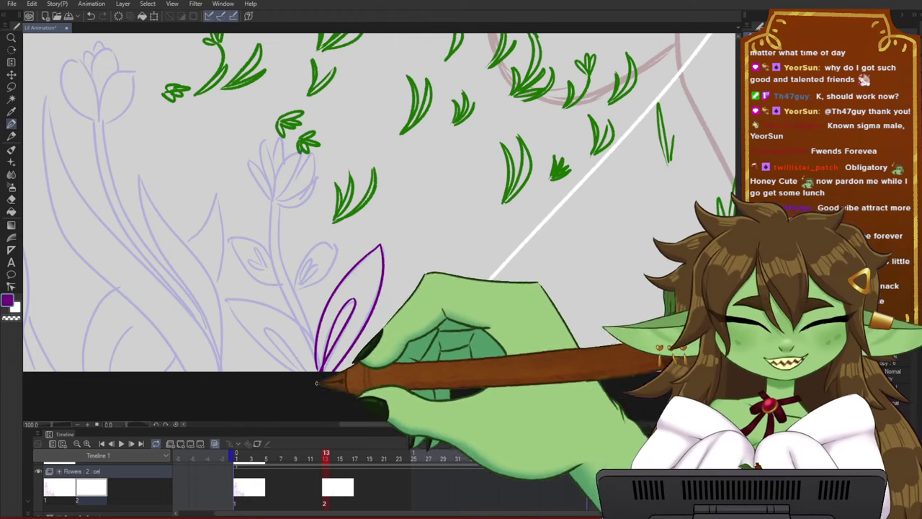
- Try to rotate the pointed purple leaf clockwise about its base and shift it slightly to the right
{"action": "key", "text": "m"}
{"action": "mouse_move", "coordinate": [393, 317]}
{"action": "left_mouse_down"}
{"action": "mouse_move", "coordinate": [308, 366]}
{"action": "mouse_move", "coordinate": [405, 286]}
{"action": "left_mouse_up"}
{"action": "key", "text": "ctrl+t"}
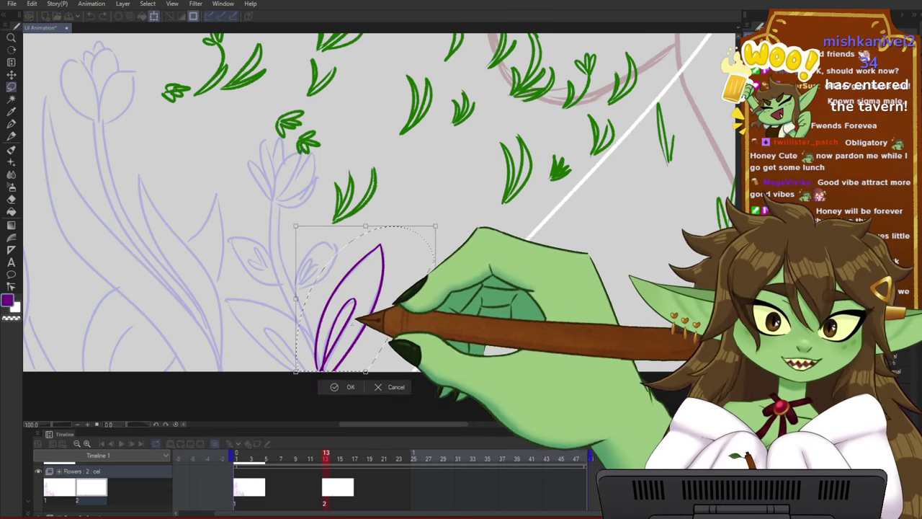
{"action": "left_click_drag", "start_coordinate": [473, 216], "coordinate": [504, 268]}
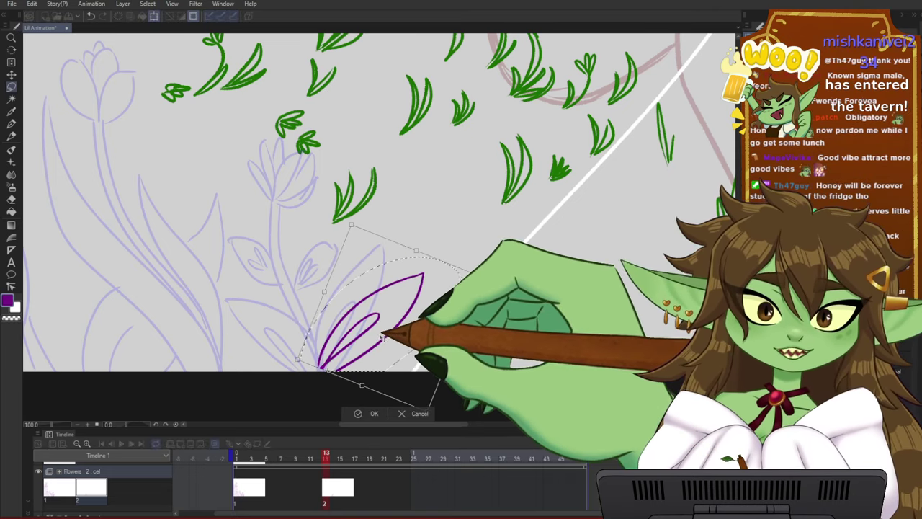
{"action": "left_click_drag", "start_coordinate": [382, 337], "coordinate": [392, 340]}
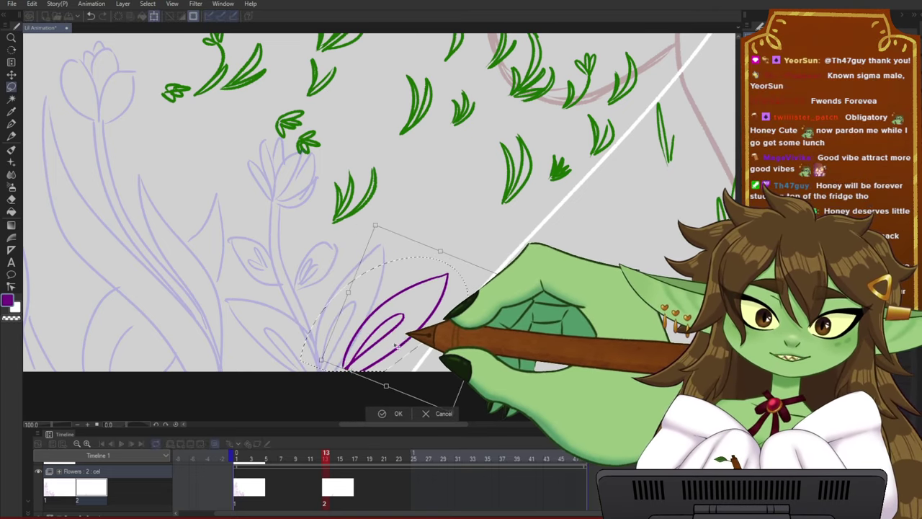
{"action": "key", "text": "Return"}
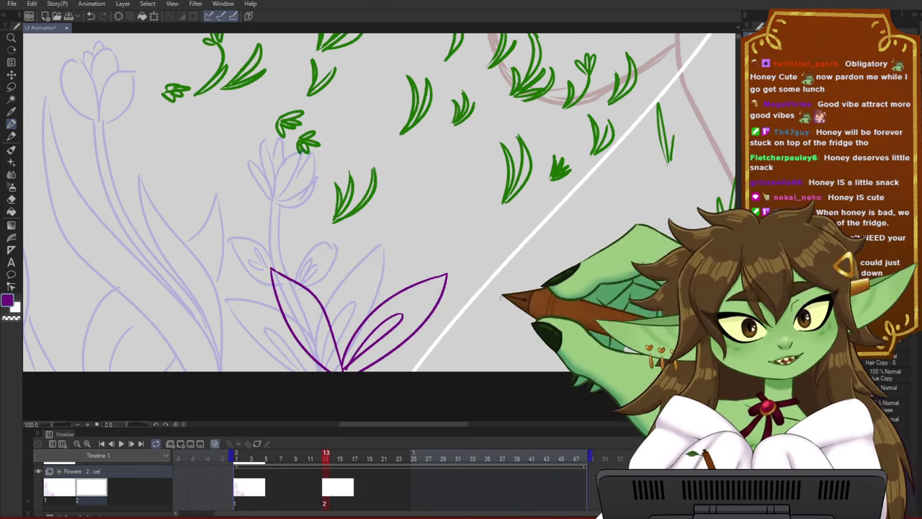
- Draw two curved purple leaves at the rightmost flower's base, one bending low to the right and one upright with a hooked tip
{"action": "mouse_move", "coordinate": [376, 386]}
{"action": "left_mouse_down"}
{"action": "mouse_move", "coordinate": [505, 317]}
{"action": "mouse_move", "coordinate": [497, 267]}
{"action": "left_mouse_up"}
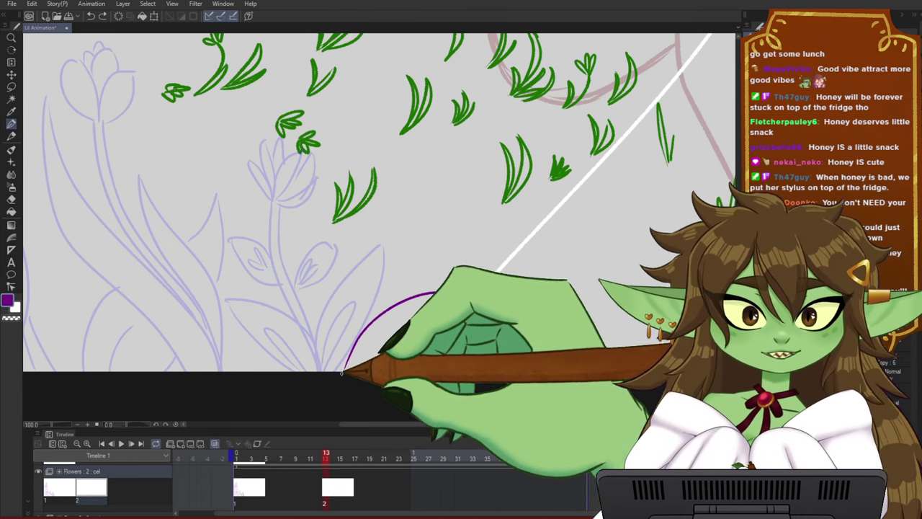
{"action": "left_click_drag", "start_coordinate": [342, 371], "coordinate": [354, 249]}
{"action": "key", "text": "ctrl+z"}
{"action": "left_click_drag", "start_coordinate": [342, 371], "coordinate": [353, 245]}
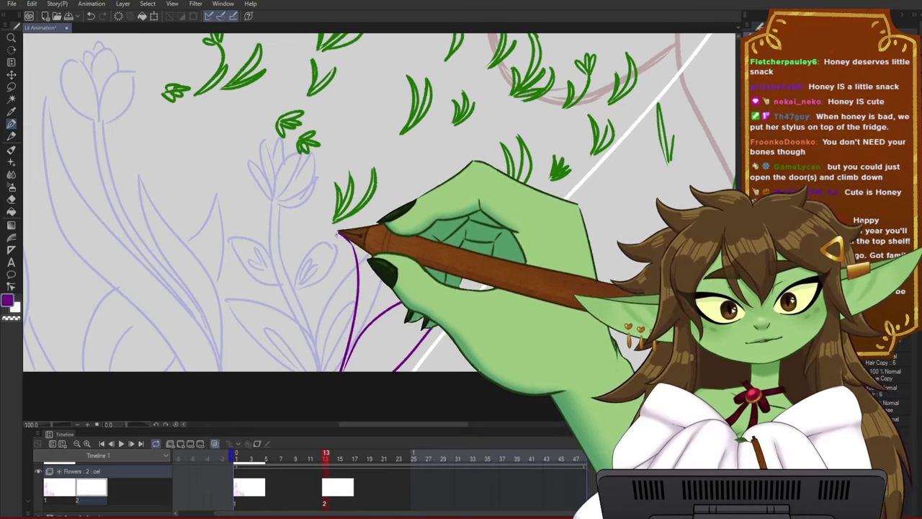
{"action": "left_click_drag", "start_coordinate": [337, 234], "coordinate": [280, 372]}
{"action": "key", "text": "ctrl+z"}
{"action": "left_click_drag", "start_coordinate": [339, 234], "coordinate": [290, 372]}
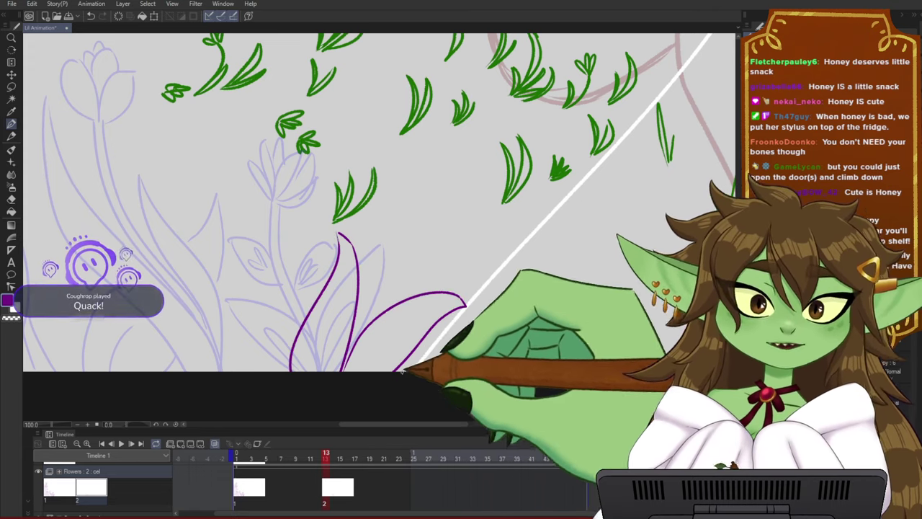
- Draw the rightmost flower's curved stem and tulip head leaning to the right above the two new leaves
{"action": "left_click_drag", "start_coordinate": [437, 327], "coordinate": [451, 318]}
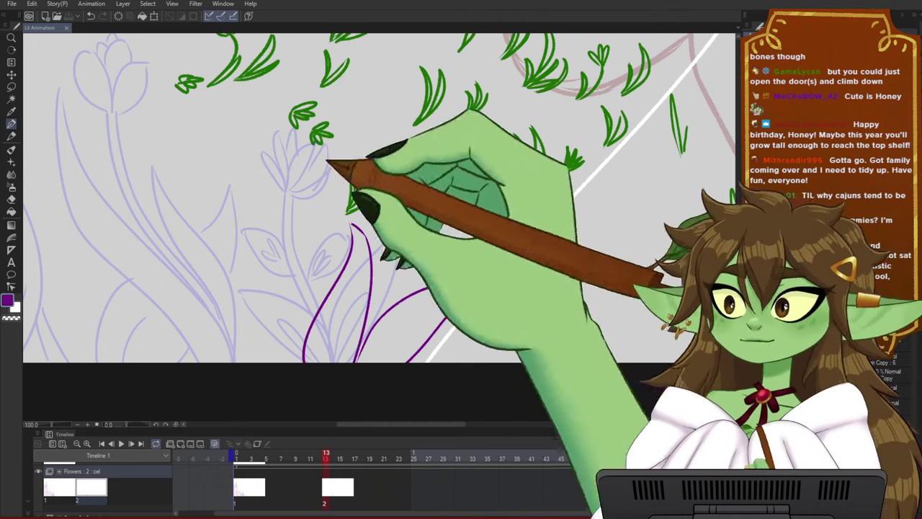
{"action": "left_click_drag", "start_coordinate": [339, 225], "coordinate": [355, 231]}
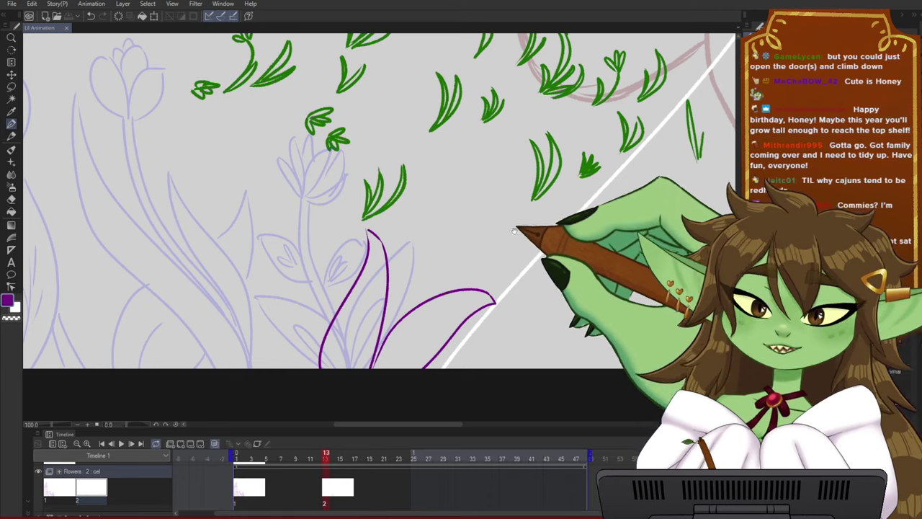
{"action": "left_click_drag", "start_coordinate": [517, 201], "coordinate": [493, 216]}
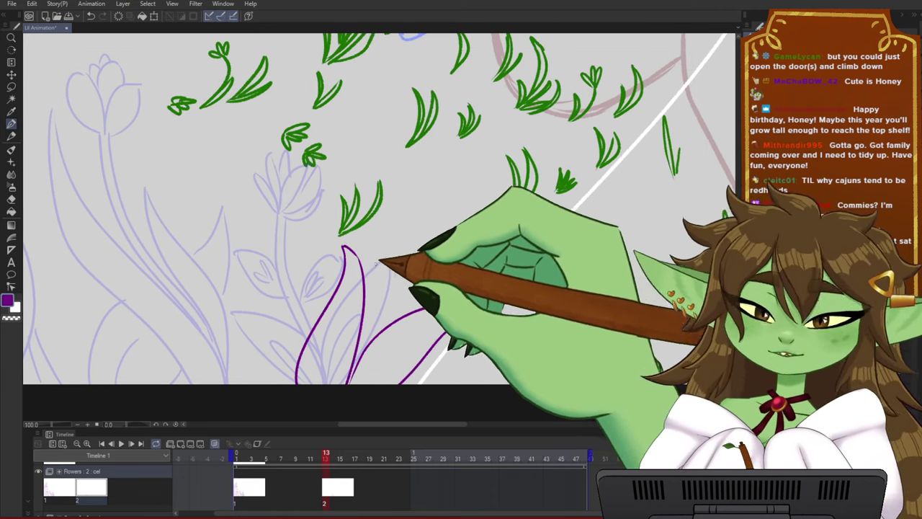
{"action": "left_click_drag", "start_coordinate": [524, 348], "coordinate": [507, 354]}
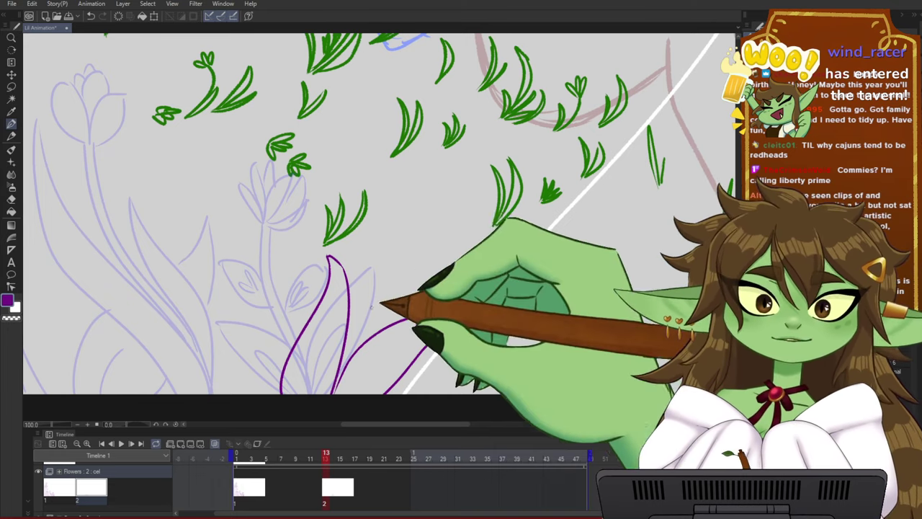
{"action": "key", "text": "ctrl+minus"}
{"action": "left_click_drag", "start_coordinate": [377, 299], "coordinate": [364, 302]}
{"action": "scroll", "coordinate": [365, 303], "scroll_direction": "up", "scroll_amount": 3}
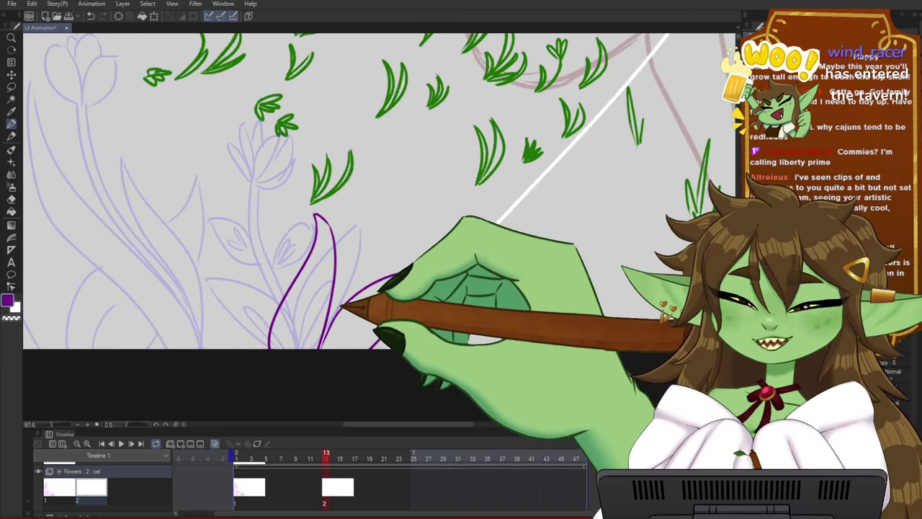
{"action": "mouse_move", "coordinate": [322, 456]}
{"action": "left_mouse_down"}
{"action": "mouse_move", "coordinate": [314, 455]}
{"action": "mouse_move", "coordinate": [334, 455]}
{"action": "left_mouse_up"}
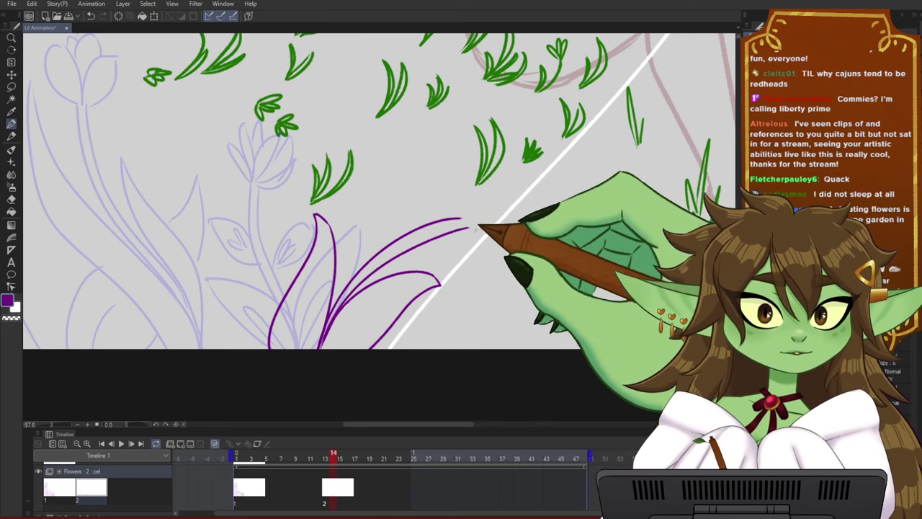
{"action": "left_click_drag", "start_coordinate": [452, 224], "coordinate": [429, 244]}
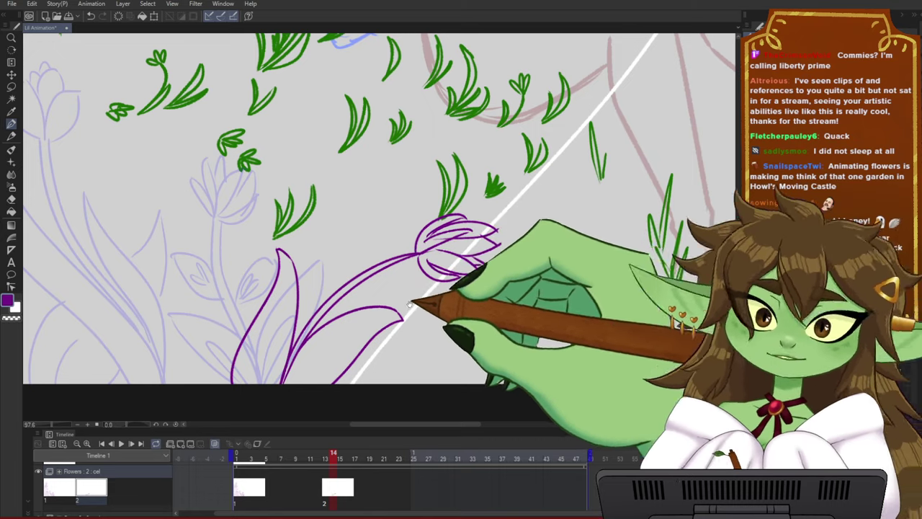
- Add the inner vein to the upright leaf and shift the whole redrawn flower slightly to the right
{"action": "left_click_drag", "start_coordinate": [408, 305], "coordinate": [419, 293]}
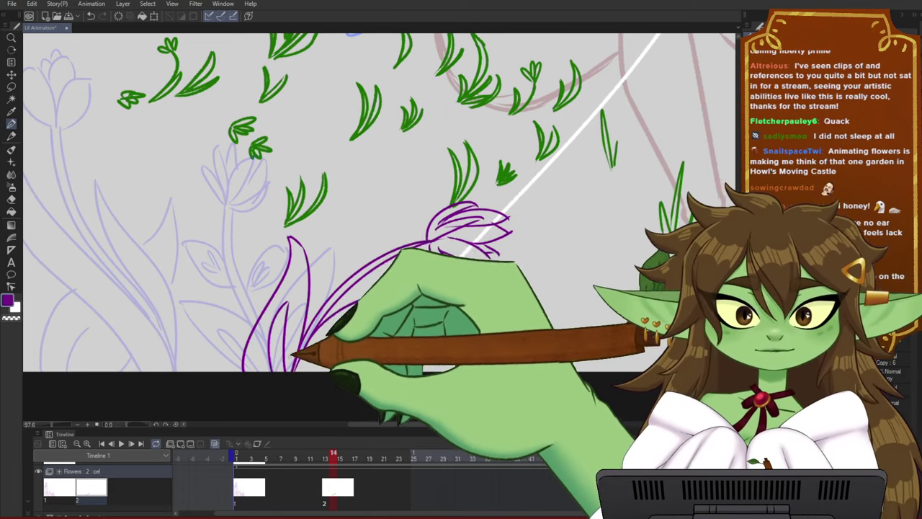
{"action": "key", "text": "ctrl+t"}
{"action": "left_click_drag", "start_coordinate": [348, 347], "coordinate": [362, 347]}
{"action": "left_click", "coordinate": [373, 390]}
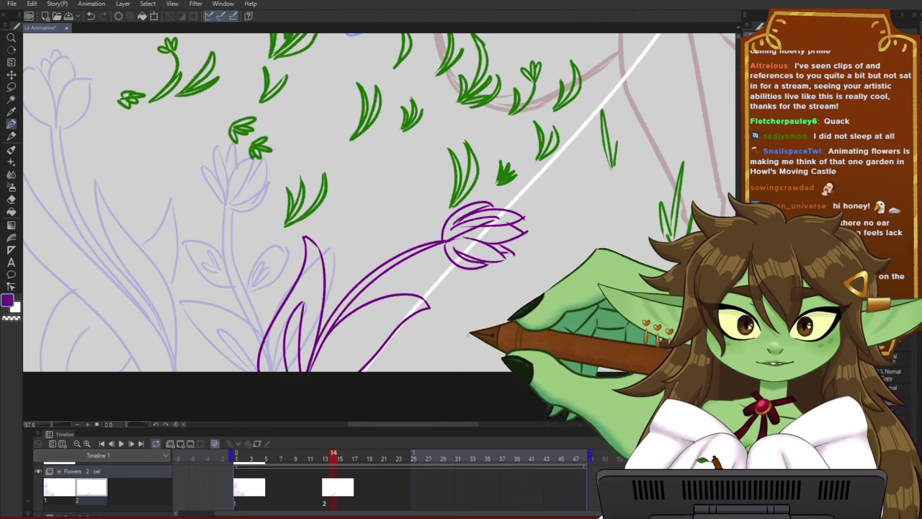
- Draw the low leaf's inner vein and two small veined leaves on the bent stem, and return to frame 13
{"action": "left_click_drag", "start_coordinate": [519, 285], "coordinate": [477, 319]}
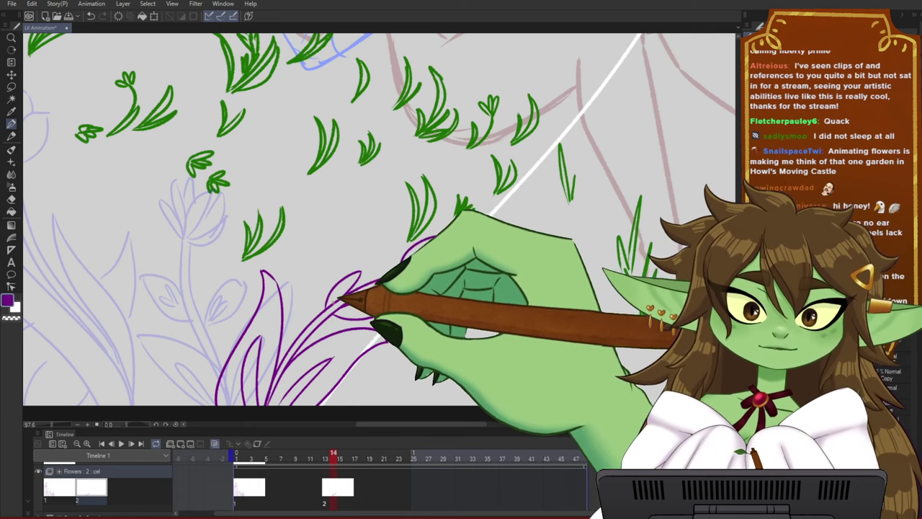
{"action": "mouse_move", "coordinate": [335, 296]}
{"action": "left_mouse_down"}
{"action": "mouse_move", "coordinate": [347, 285]}
{"action": "mouse_move", "coordinate": [360, 305]}
{"action": "mouse_move", "coordinate": [342, 316]}
{"action": "left_mouse_up"}
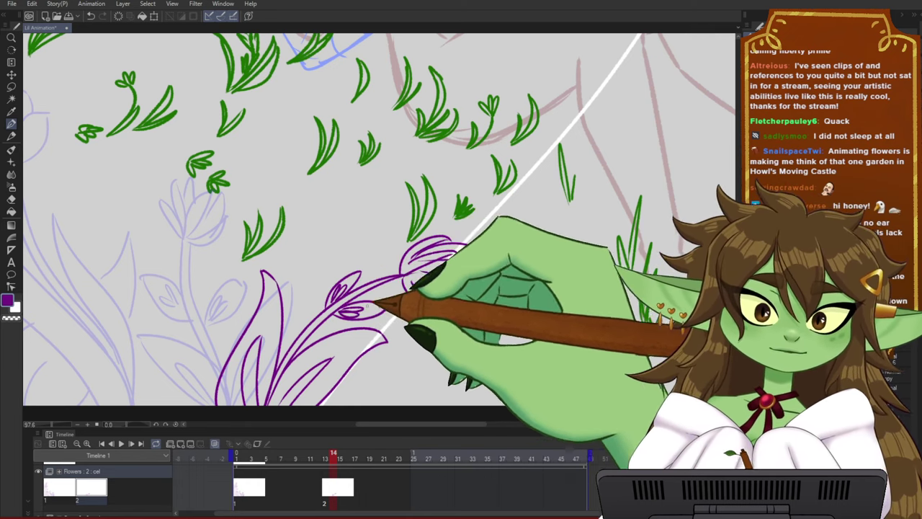
{"action": "left_click_drag", "start_coordinate": [425, 315], "coordinate": [478, 326]}
{"action": "mouse_move", "coordinate": [335, 458]}
{"action": "left_mouse_down"}
{"action": "mouse_move", "coordinate": [307, 466]}
{"action": "mouse_move", "coordinate": [325, 466]}
{"action": "left_mouse_up"}
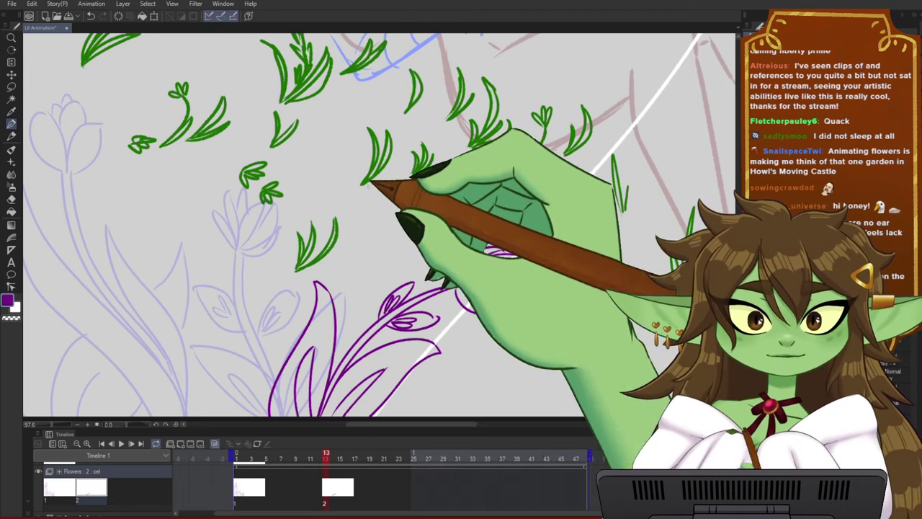
- Examine the redrawn rightmost flower against the onion-skinned flowers in the rest of the foreground
{"action": "scroll", "coordinate": [436, 36], "scroll_direction": "down", "scroll_amount": 2}
{"action": "left_click_drag", "start_coordinate": [317, 115], "coordinate": [408, 189]}
{"action": "scroll", "coordinate": [364, 284], "scroll_direction": "up", "scroll_amount": 2}
{"action": "left_click_drag", "start_coordinate": [391, 289], "coordinate": [361, 284]}
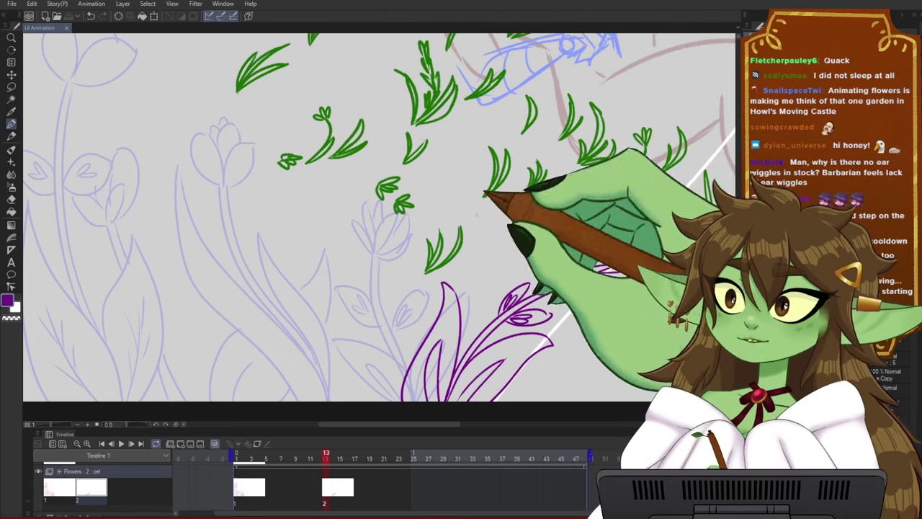
{"action": "scroll", "coordinate": [406, 284], "scroll_direction": "down", "scroll_amount": 1}
{"action": "left_click_drag", "start_coordinate": [451, 240], "coordinate": [416, 252]}
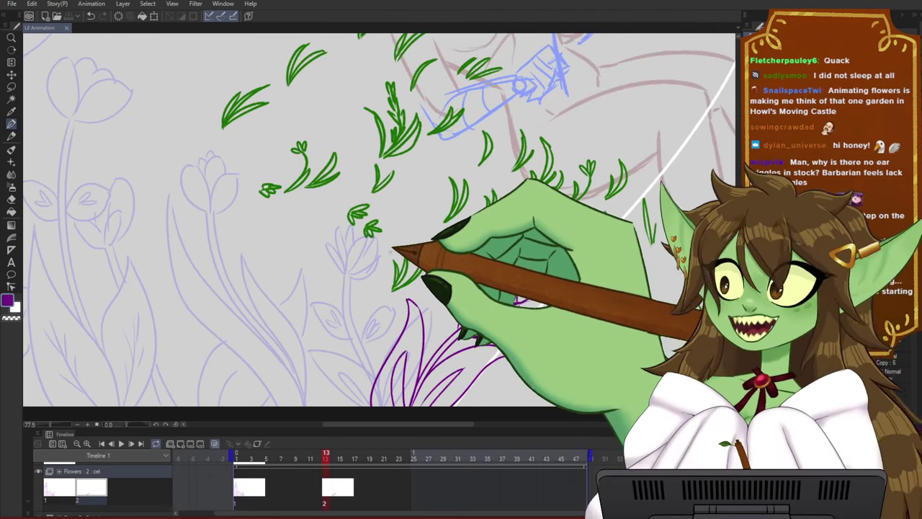
{"action": "left_click_drag", "start_coordinate": [406, 314], "coordinate": [402, 308]}
{"action": "left_click_drag", "start_coordinate": [475, 330], "coordinate": [457, 329]}
{"action": "left_click_drag", "start_coordinate": [401, 333], "coordinate": [423, 335]}
{"action": "left_click_drag", "start_coordinate": [538, 343], "coordinate": [499, 344]}
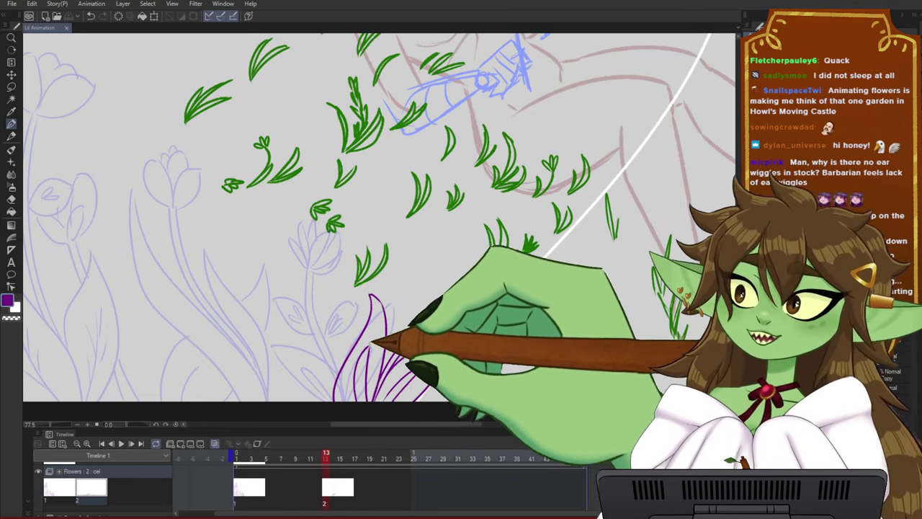
{"action": "left_click_drag", "start_coordinate": [387, 330], "coordinate": [398, 327]}
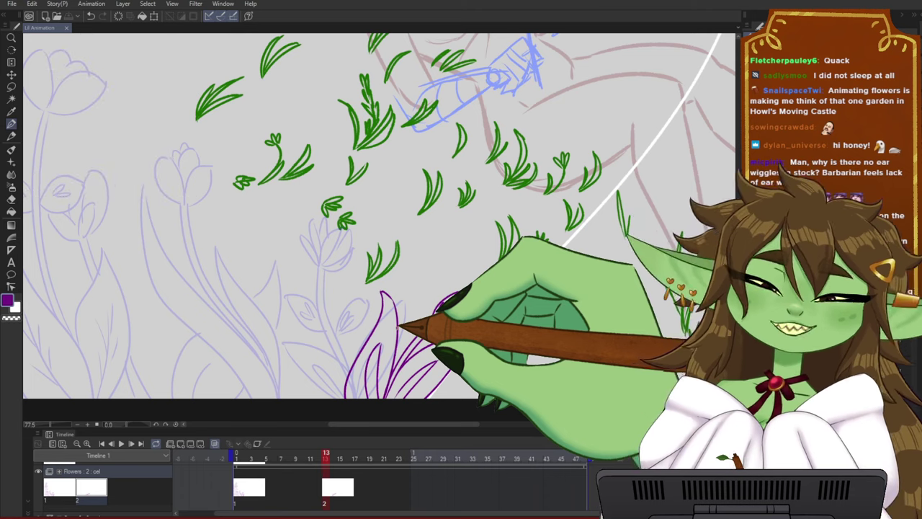
{"action": "left_click_drag", "start_coordinate": [328, 291], "coordinate": [389, 260]}
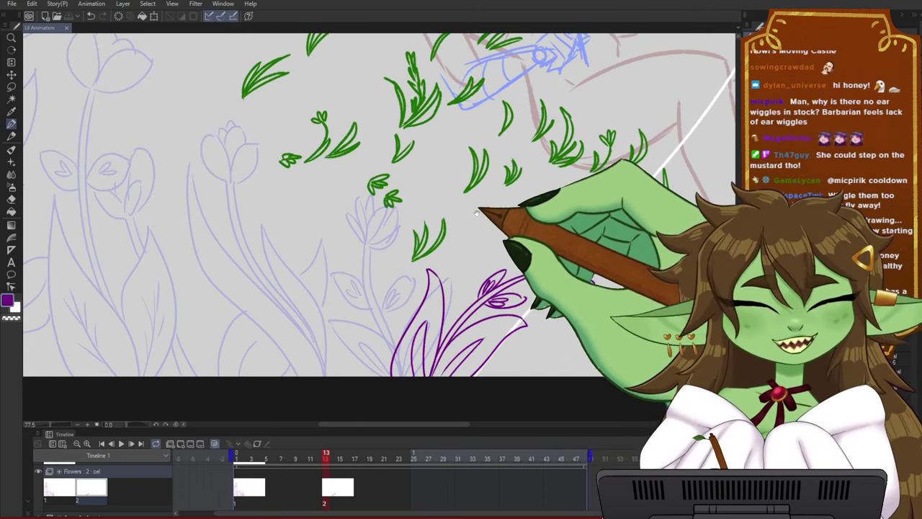
{"action": "mouse_move", "coordinate": [476, 212]}
{"action": "left_mouse_down"}
{"action": "mouse_move", "coordinate": [447, 216]}
{"action": "mouse_move", "coordinate": [446, 235]}
{"action": "mouse_move", "coordinate": [479, 249]}
{"action": "left_mouse_up"}
{"action": "left_click_drag", "start_coordinate": [435, 283], "coordinate": [421, 283]}
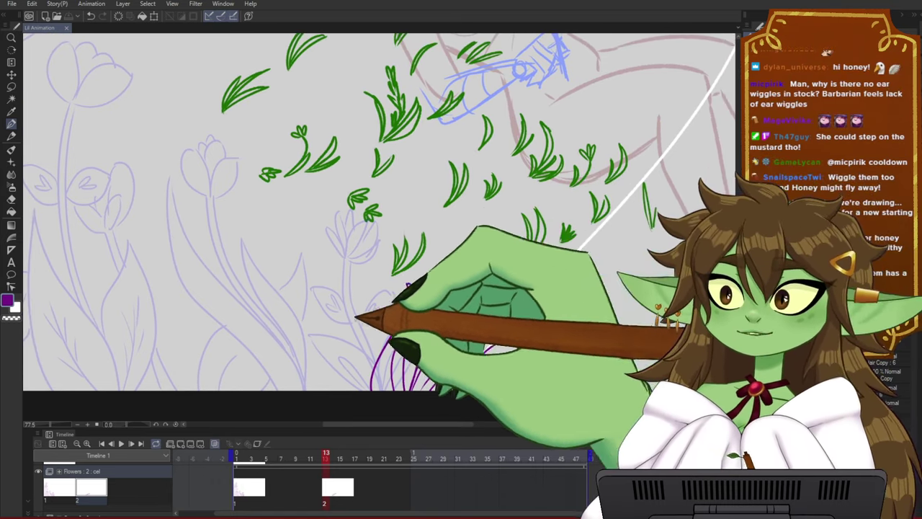
{"action": "mouse_move", "coordinate": [297, 316]}
{"action": "left_mouse_down"}
{"action": "mouse_move", "coordinate": [288, 319]}
{"action": "mouse_move", "coordinate": [297, 315]}
{"action": "left_mouse_up"}
{"action": "left_click_drag", "start_coordinate": [380, 306], "coordinate": [365, 310]}
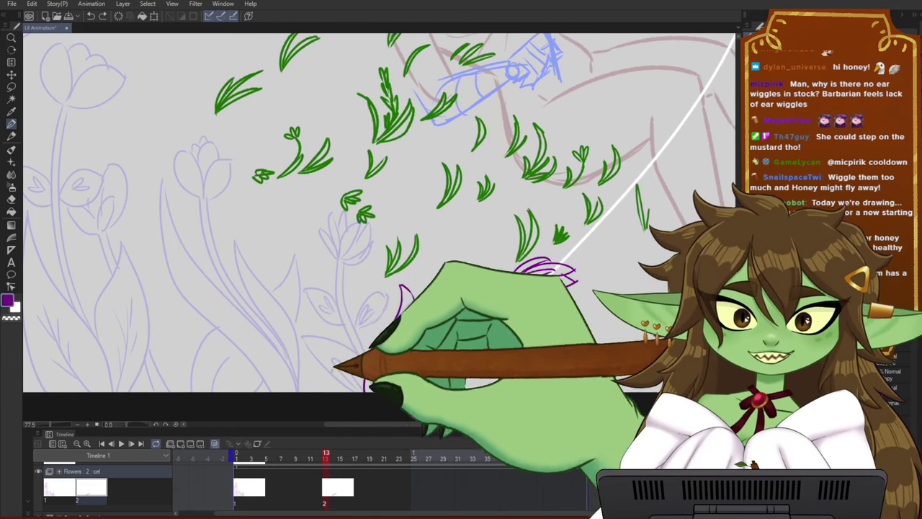
{"action": "mouse_move", "coordinate": [340, 272]}
{"action": "left_mouse_down"}
{"action": "mouse_move", "coordinate": [334, 337]}
{"action": "mouse_move", "coordinate": [291, 393]}
{"action": "left_mouse_up"}
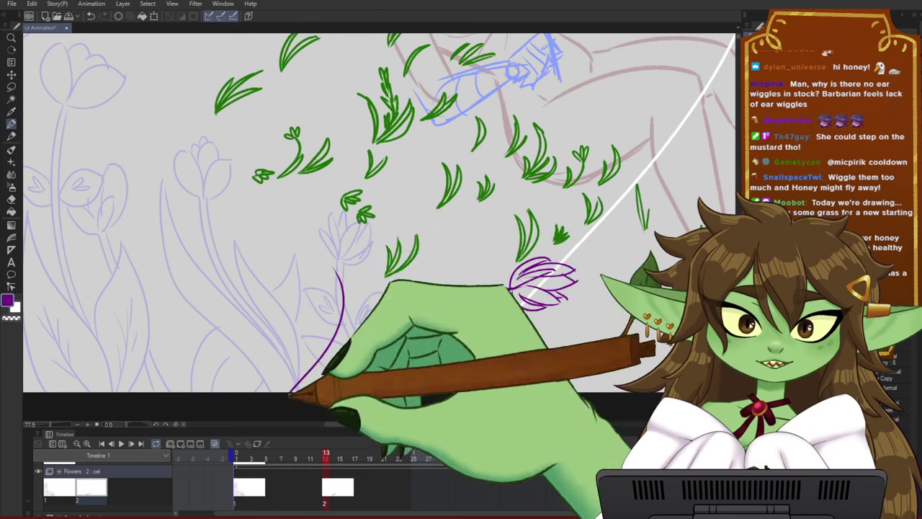
{"action": "key", "text": "ctrl+z"}
{"action": "mouse_move", "coordinate": [335, 267]}
{"action": "left_mouse_down"}
{"action": "mouse_move", "coordinate": [333, 348]}
{"action": "mouse_move", "coordinate": [312, 392]}
{"action": "left_mouse_up"}
{"action": "left_click_drag", "start_coordinate": [334, 266], "coordinate": [287, 385]}
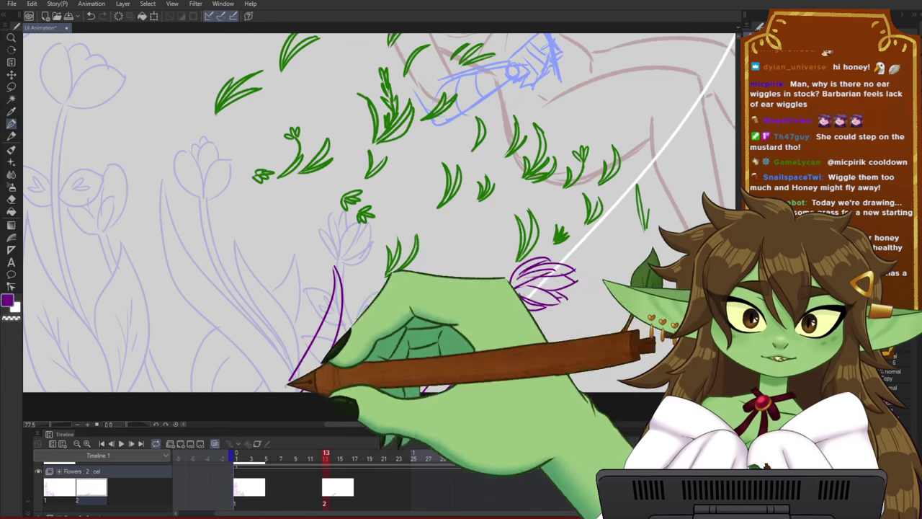
{"action": "key", "text": "ctrl+z"}
{"action": "left_click_drag", "start_coordinate": [334, 267], "coordinate": [289, 394]}
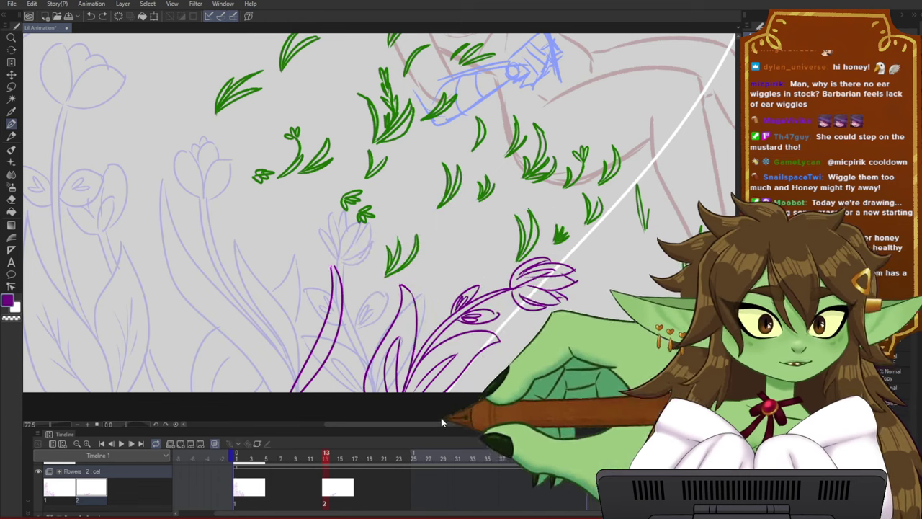
{"action": "key", "text": "ctrl+z"}
{"action": "key", "text": "ctrl+z"}
- Redraw the low inner leaf of the flower beside the finished one as a long blade arching to the right
{"action": "left_click_drag", "start_coordinate": [299, 390], "coordinate": [382, 275]}
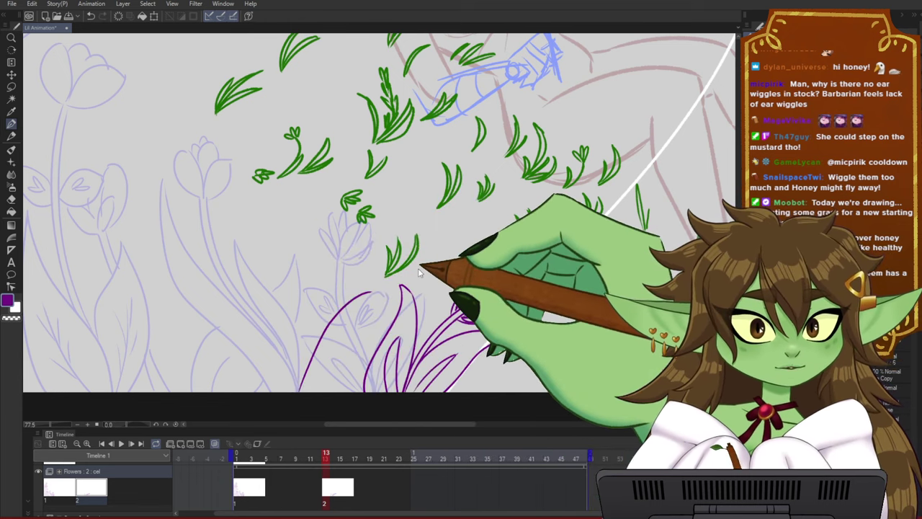
{"action": "key", "text": "ctrl+z"}
{"action": "left_click_drag", "start_coordinate": [299, 392], "coordinate": [378, 276]}
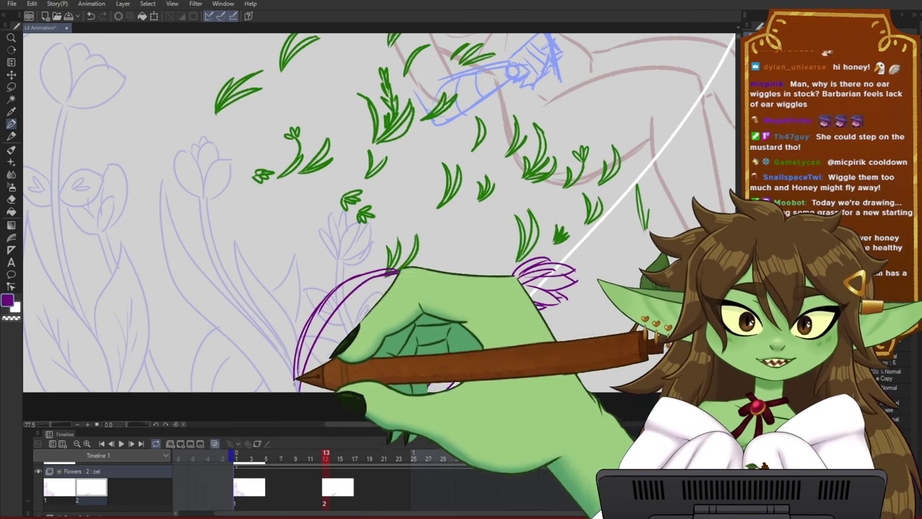
{"action": "mouse_move", "coordinate": [354, 266]}
{"action": "left_mouse_down"}
{"action": "mouse_move", "coordinate": [341, 309]}
{"action": "mouse_move", "coordinate": [353, 294]}
{"action": "mouse_move", "coordinate": [336, 255]}
{"action": "left_mouse_up"}
- Draw this flower's curved double-line stem and tulip head leaning to the right above the arched leaf
{"action": "left_click_drag", "start_coordinate": [276, 380], "coordinate": [294, 221]}
{"action": "key", "text": "ctrl+z"}
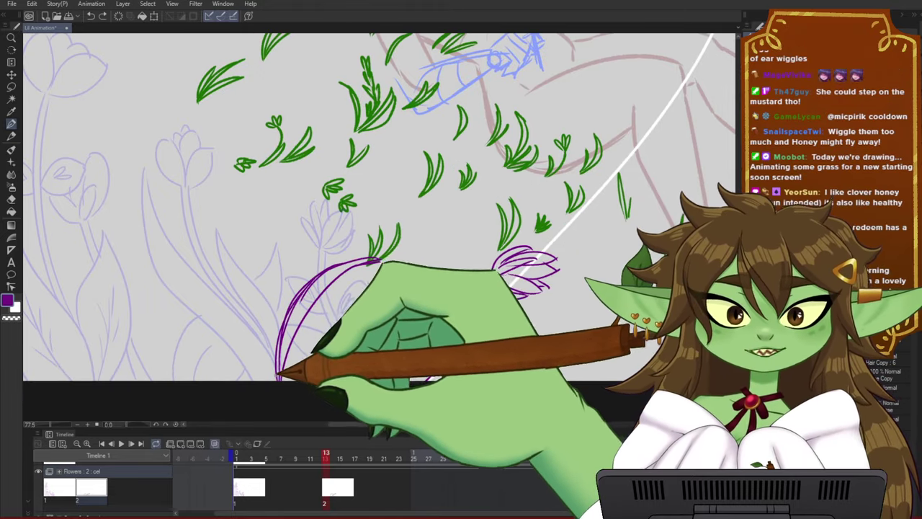
{"action": "left_click_drag", "start_coordinate": [278, 379], "coordinate": [317, 212]}
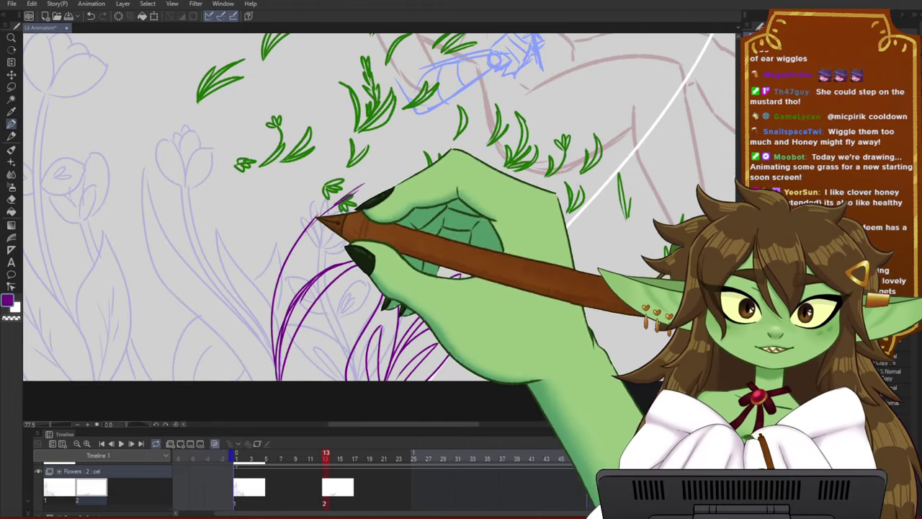
{"action": "left_click_drag", "start_coordinate": [398, 151], "coordinate": [384, 177]}
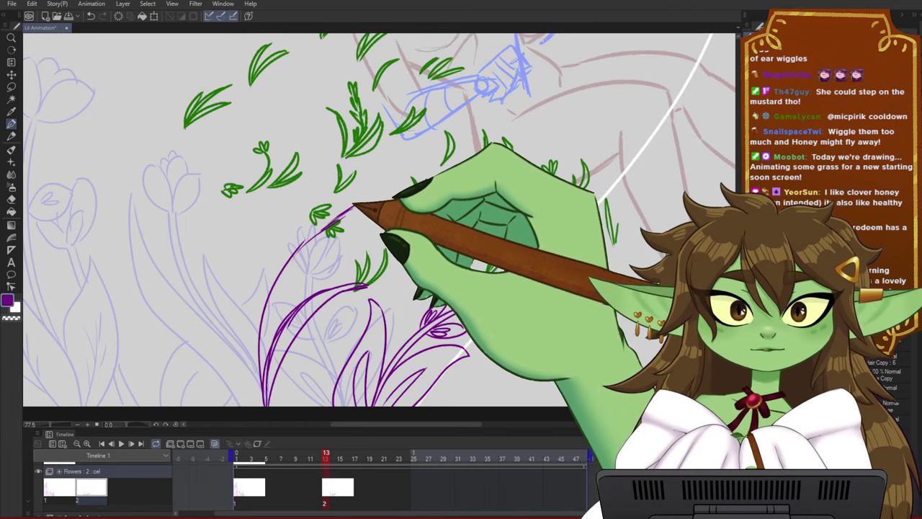
{"action": "mouse_move", "coordinate": [351, 208]}
{"action": "left_mouse_down"}
{"action": "mouse_move", "coordinate": [363, 165]}
{"action": "mouse_move", "coordinate": [352, 171]}
{"action": "mouse_move", "coordinate": [371, 156]}
{"action": "mouse_move", "coordinate": [361, 196]}
{"action": "mouse_move", "coordinate": [387, 207]}
{"action": "left_mouse_up"}
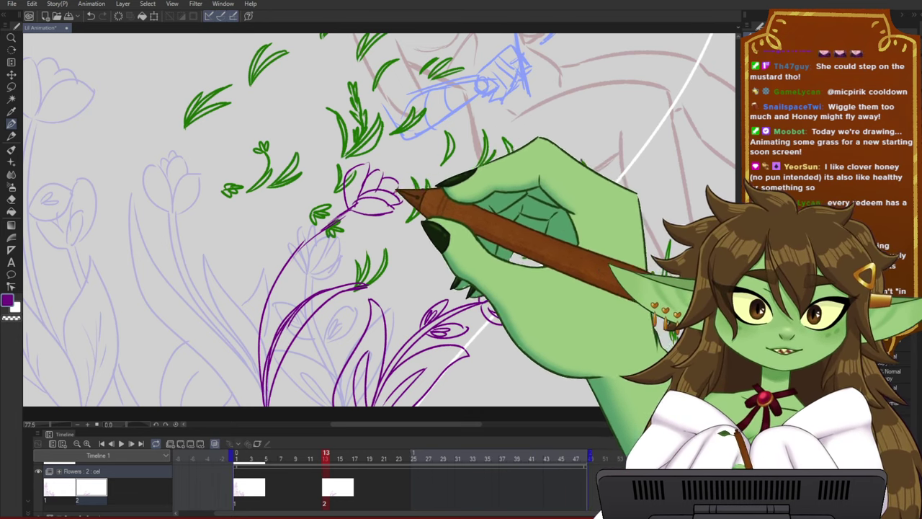
{"action": "left_click_drag", "start_coordinate": [427, 219], "coordinate": [443, 214]}
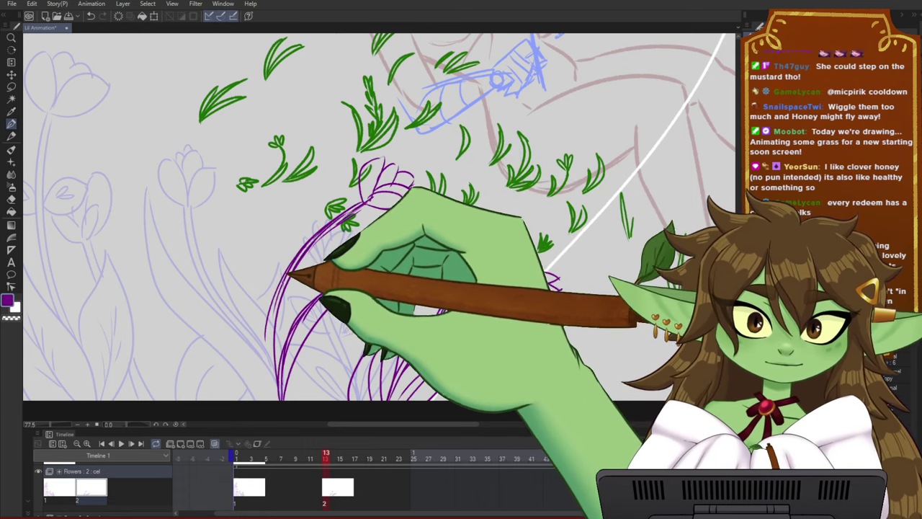
{"action": "left_click_drag", "start_coordinate": [288, 271], "coordinate": [270, 363]}
{"action": "mouse_move", "coordinate": [371, 282]}
{"action": "left_mouse_down"}
{"action": "mouse_move", "coordinate": [377, 262]}
{"action": "mouse_move", "coordinate": [356, 259]}
{"action": "left_mouse_up"}
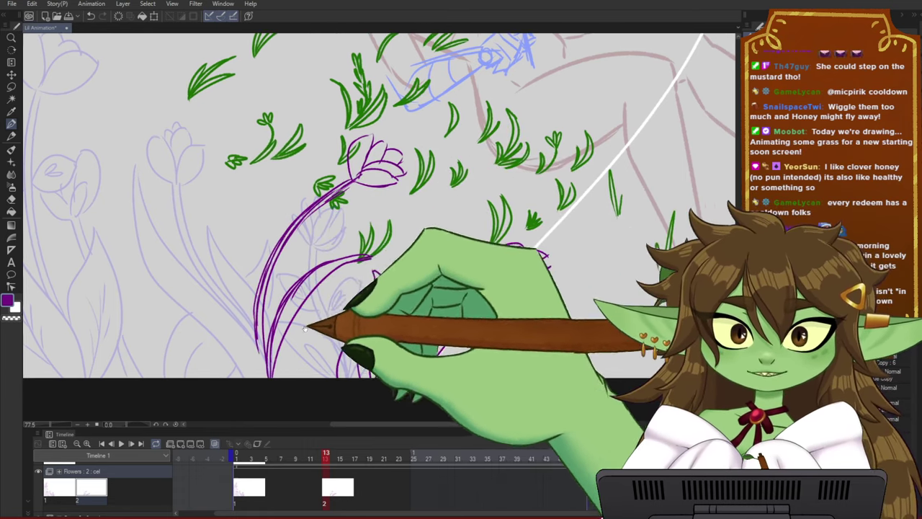
- Draw the tall outer leaf arching over to the right behind the stem, and reinforce the lines at its tip and the upper stem
{"action": "left_click_drag", "start_coordinate": [265, 378], "coordinate": [245, 273]}
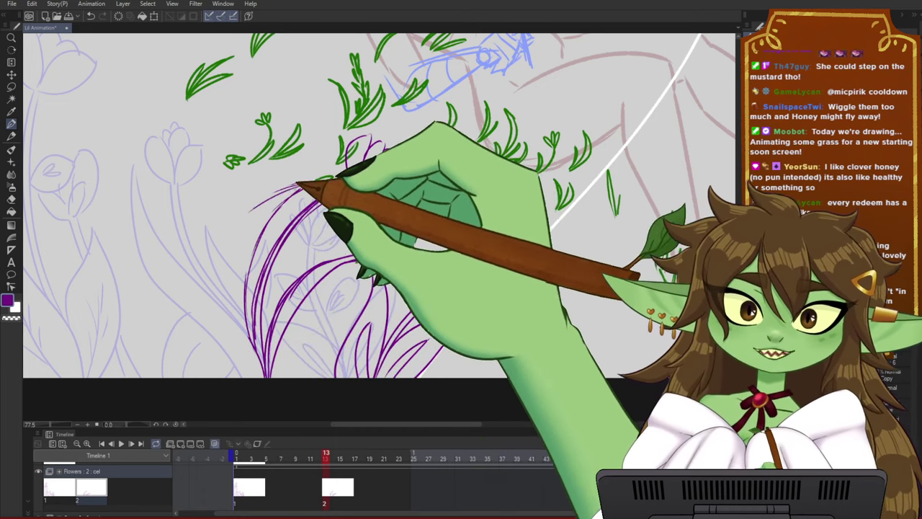
{"action": "left_click_drag", "start_coordinate": [360, 245], "coordinate": [387, 200]}
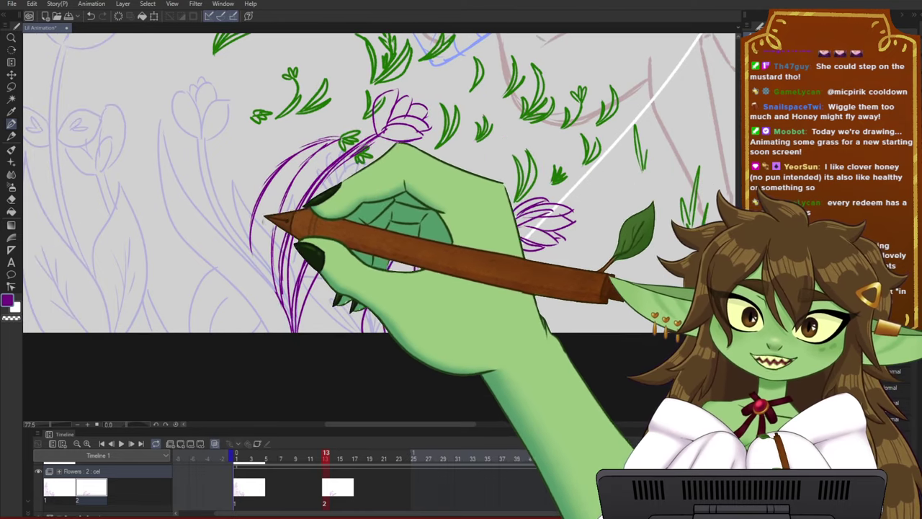
{"action": "mouse_move", "coordinate": [253, 218]}
{"action": "left_mouse_down"}
{"action": "mouse_move", "coordinate": [265, 299]}
{"action": "mouse_move", "coordinate": [252, 235]}
{"action": "mouse_move", "coordinate": [282, 324]}
{"action": "left_mouse_up"}
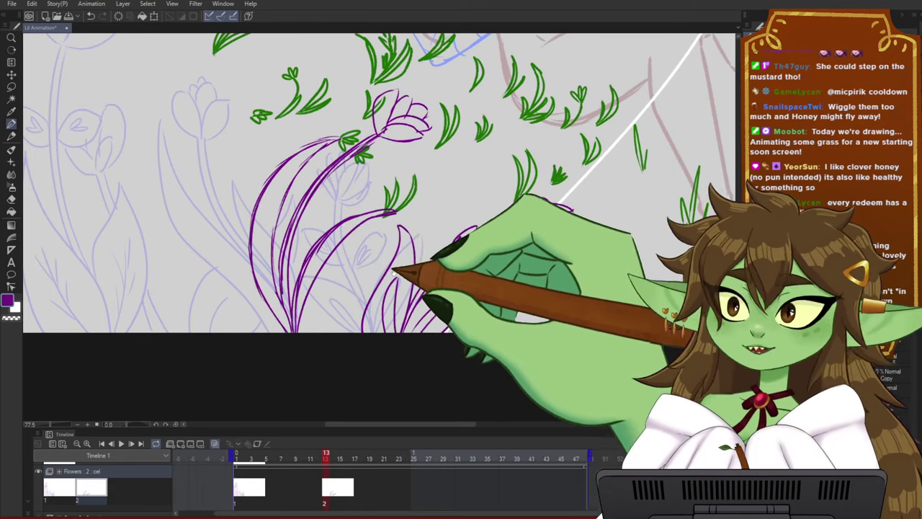
{"action": "left_click_drag", "start_coordinate": [392, 287], "coordinate": [408, 297]}
{"action": "left_click_drag", "start_coordinate": [421, 228], "coordinate": [443, 267]}
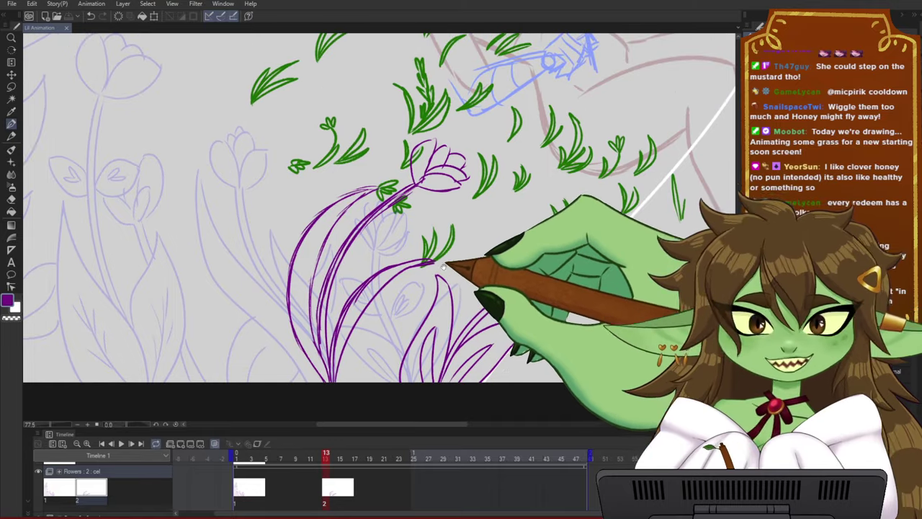
{"action": "left_click_drag", "start_coordinate": [504, 191], "coordinate": [479, 207]}
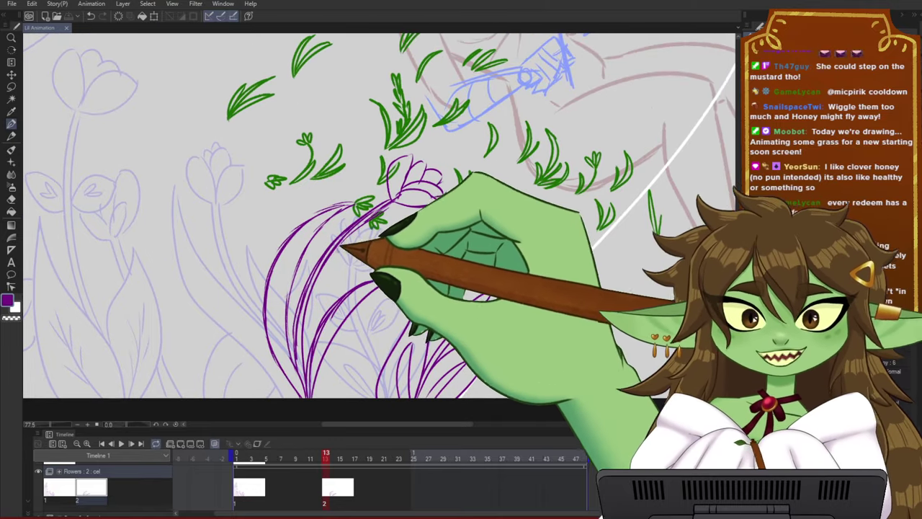
{"action": "left_click_drag", "start_coordinate": [354, 219], "coordinate": [389, 199]}
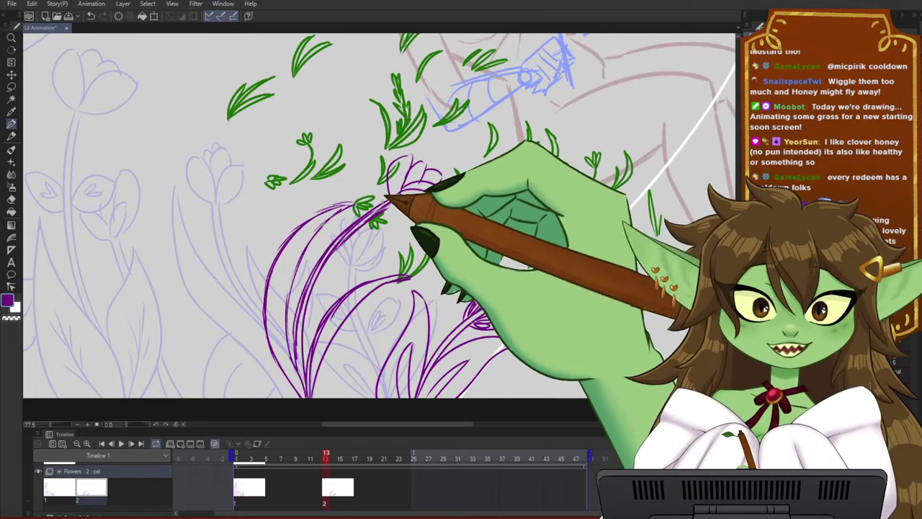
{"action": "left_click_drag", "start_coordinate": [489, 178], "coordinate": [482, 187]}
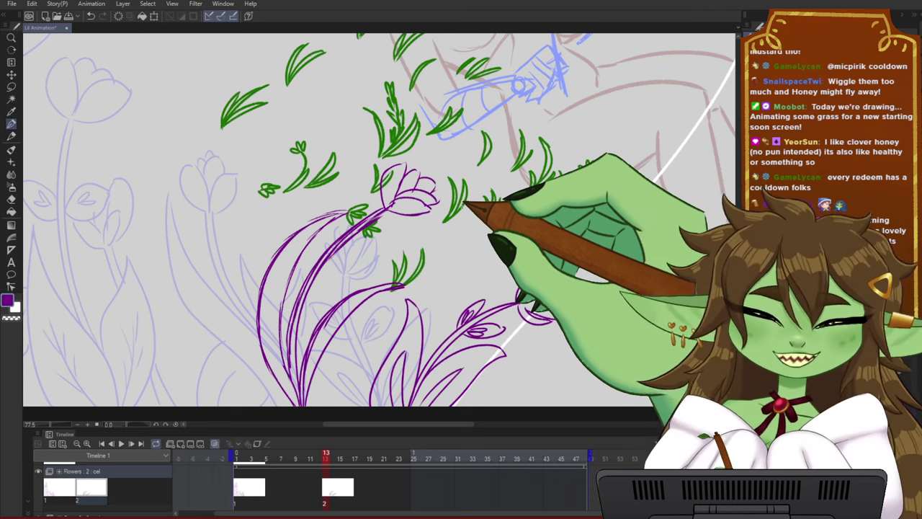
- Examine the second redrawn flower against the onion-skinned flowers and leaves around it
{"action": "left_click_drag", "start_coordinate": [392, 298], "coordinate": [403, 246]}
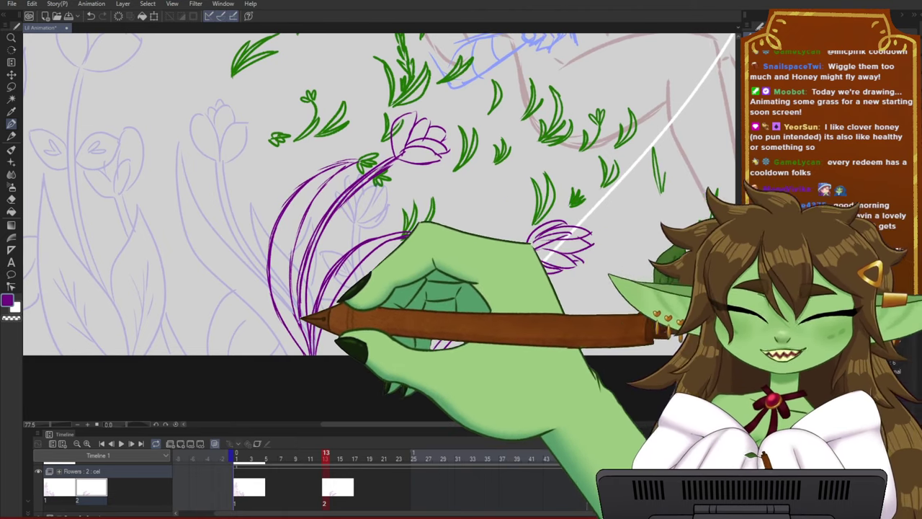
{"action": "left_click_drag", "start_coordinate": [401, 254], "coordinate": [428, 258]}
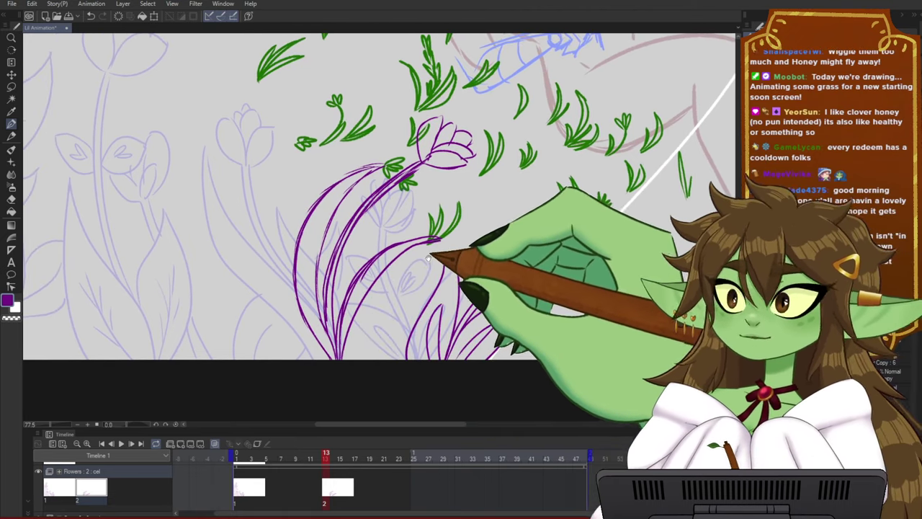
{"action": "scroll", "coordinate": [429, 258], "scroll_direction": "left", "scroll_amount": 2}
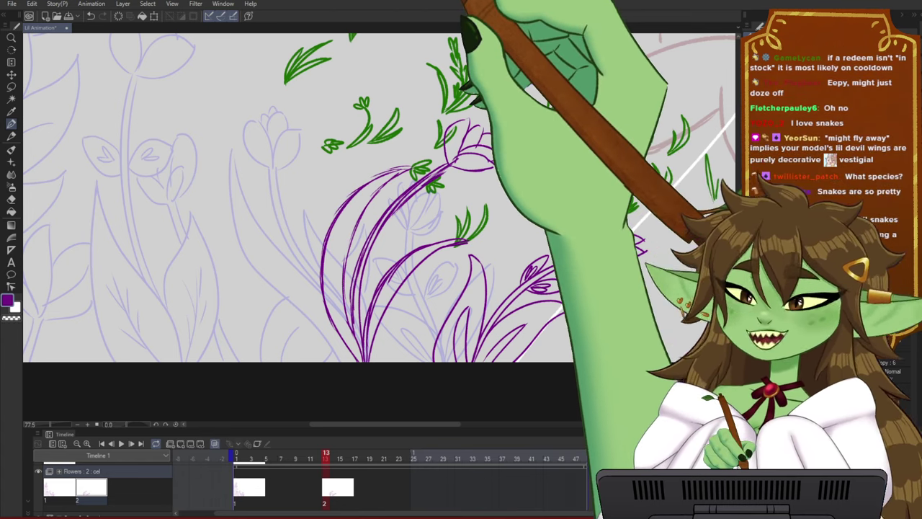
{"action": "scroll", "coordinate": [379, 272], "scroll_direction": "down", "scroll_amount": 1}
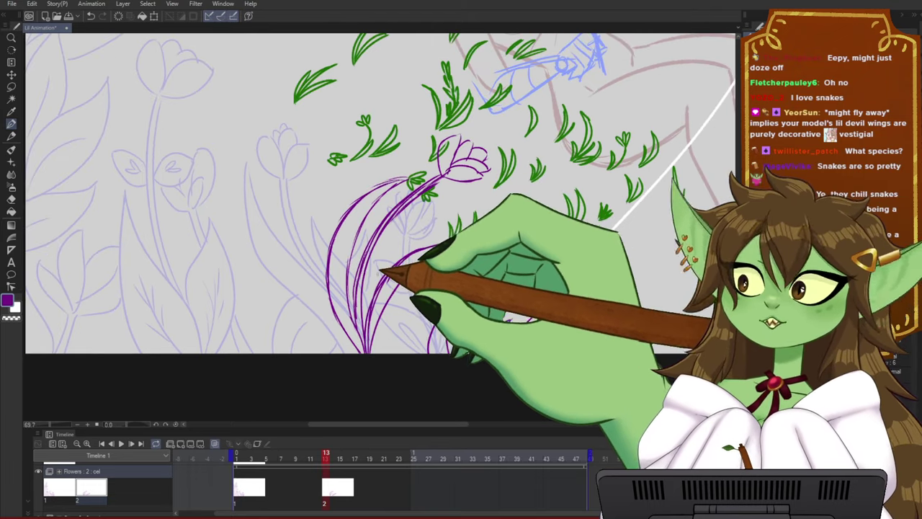
{"action": "scroll", "coordinate": [362, 258], "scroll_direction": "up", "scroll_amount": 1}
{"action": "left_click_drag", "start_coordinate": [334, 225], "coordinate": [347, 242]}
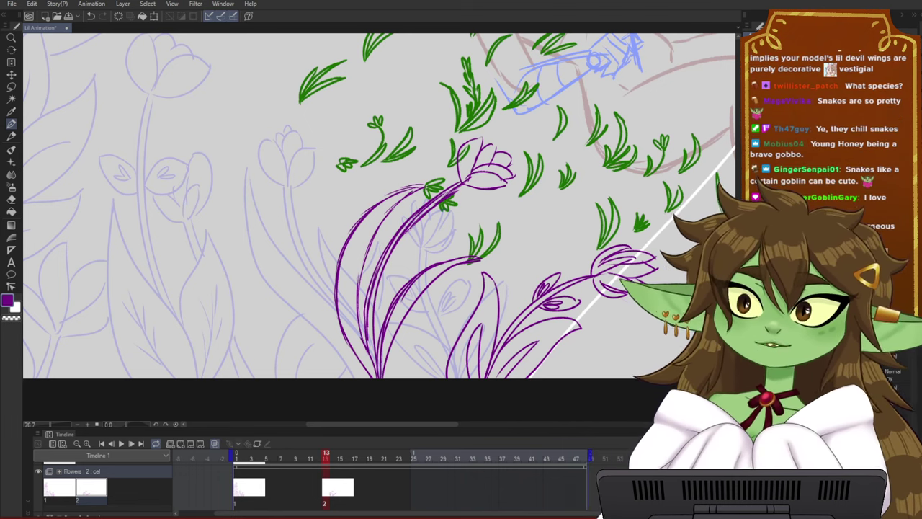
{"action": "left_click_drag", "start_coordinate": [237, 254], "coordinate": [286, 248]}
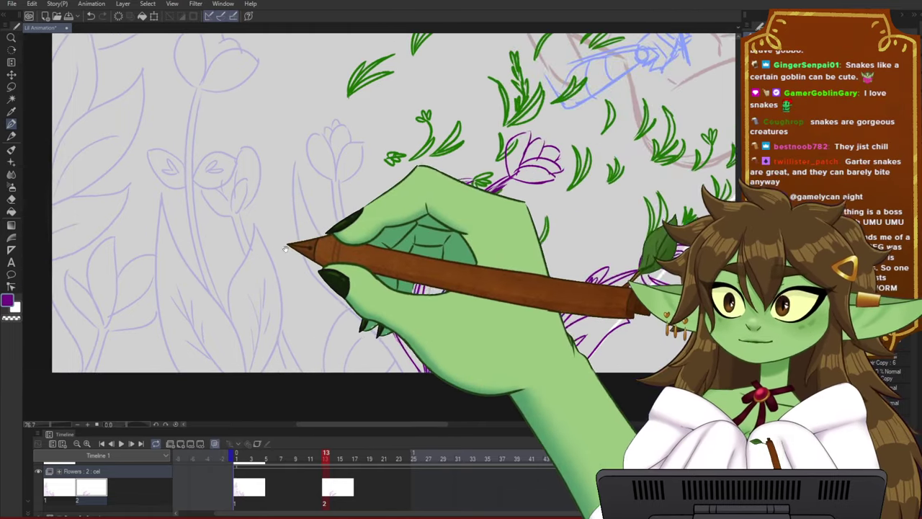
{"action": "scroll", "coordinate": [286, 249], "scroll_direction": "down", "scroll_amount": 1}
{"action": "left_click_drag", "start_coordinate": [326, 180], "coordinate": [308, 238]}
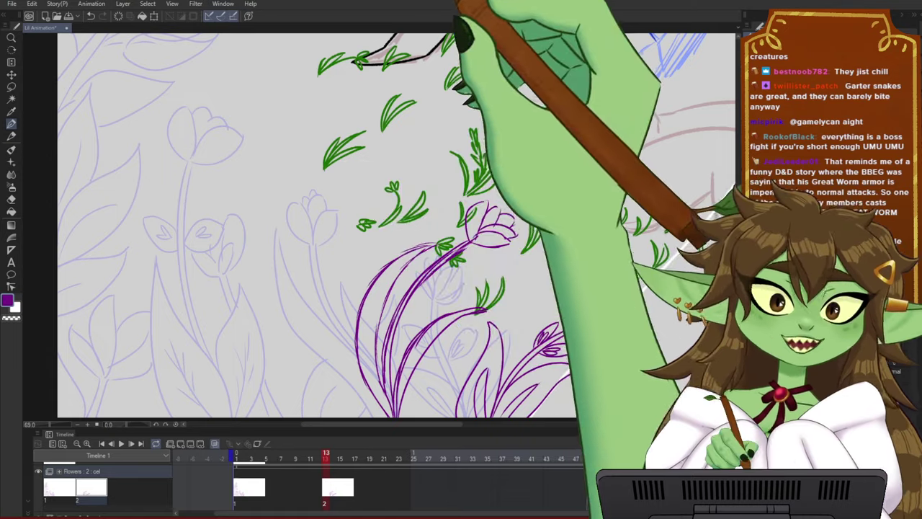
{"action": "scroll", "coordinate": [319, 261], "scroll_direction": "down", "scroll_amount": 1}
{"action": "left_click_drag", "start_coordinate": [329, 276], "coordinate": [295, 268]}
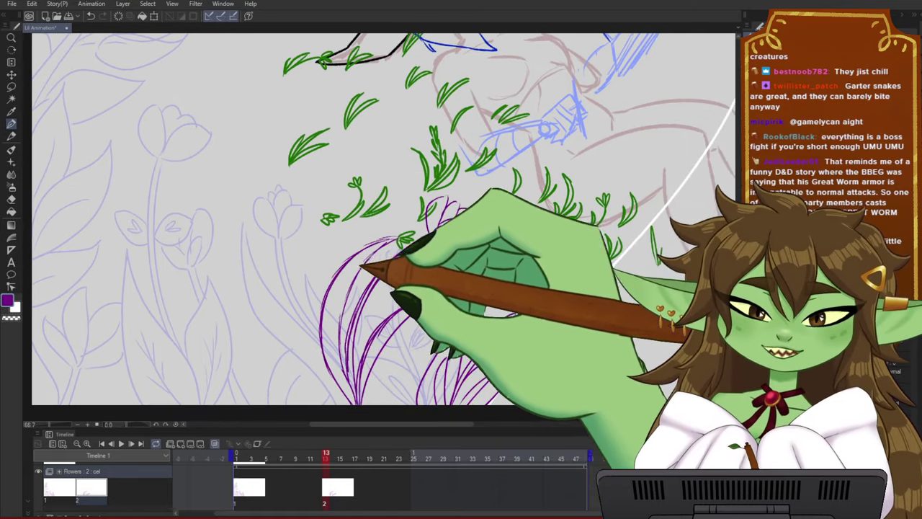
{"action": "left_click_drag", "start_coordinate": [391, 235], "coordinate": [438, 206]}
{"action": "left_click_drag", "start_coordinate": [443, 261], "coordinate": [399, 261]}
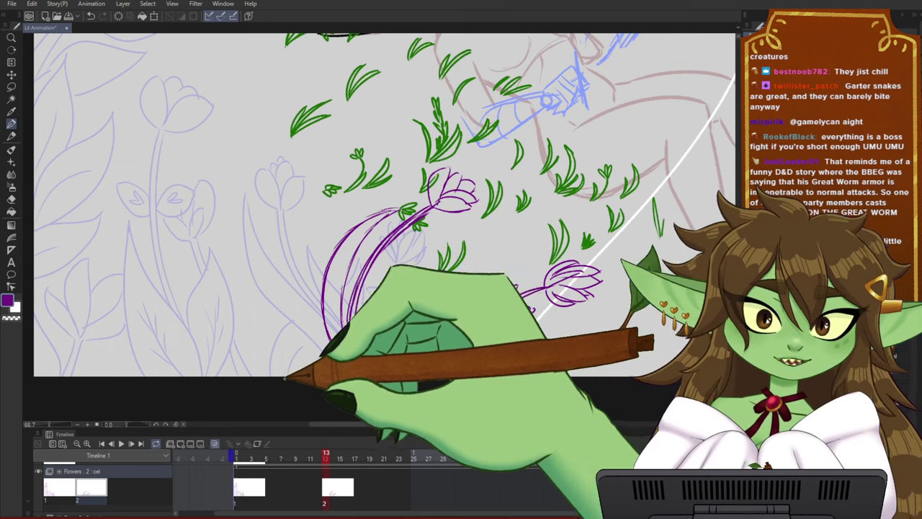
- Draw the short, low leaves spreading out on both sides of the second flower's base
{"action": "left_click_drag", "start_coordinate": [280, 375], "coordinate": [327, 333]}
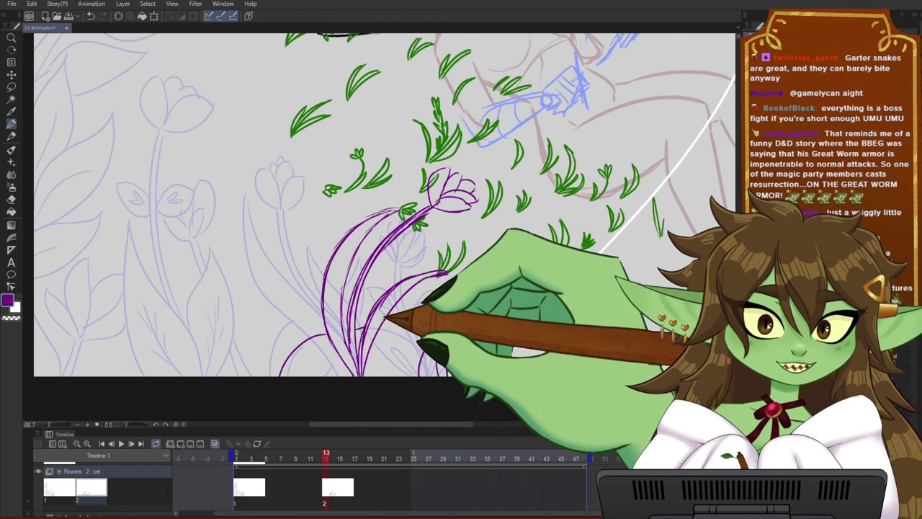
{"action": "left_click_drag", "start_coordinate": [308, 376], "coordinate": [333, 355]}
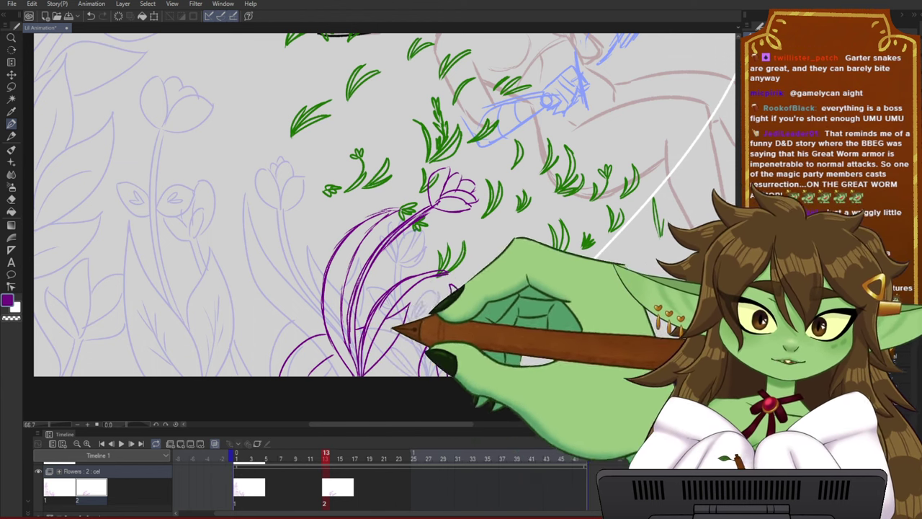
{"action": "mouse_move", "coordinate": [433, 286]}
{"action": "left_mouse_down"}
{"action": "mouse_move", "coordinate": [470, 298]}
{"action": "mouse_move", "coordinate": [460, 306]}
{"action": "left_mouse_up"}
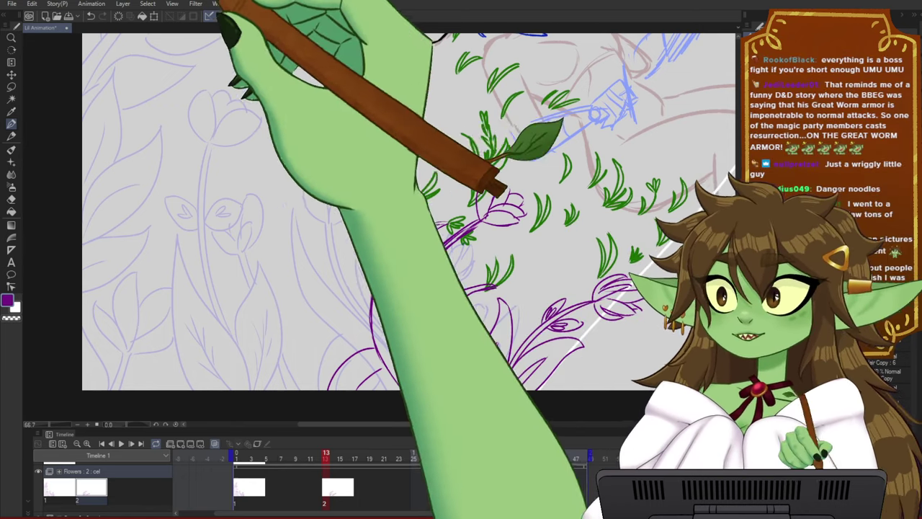
{"action": "left_click_drag", "start_coordinate": [321, 166], "coordinate": [299, 172]}
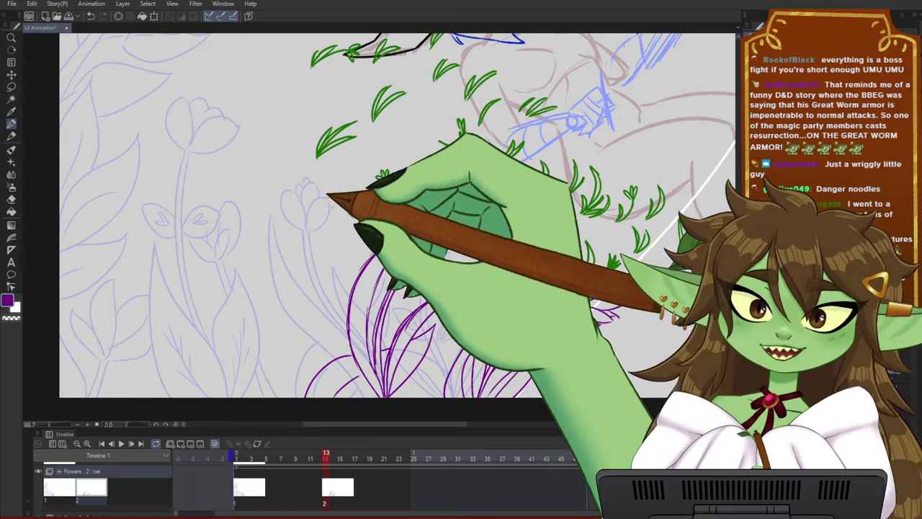
{"action": "left_click_drag", "start_coordinate": [330, 341], "coordinate": [281, 309]}
{"action": "scroll", "coordinate": [286, 319], "scroll_direction": "up", "scroll_amount": 2}
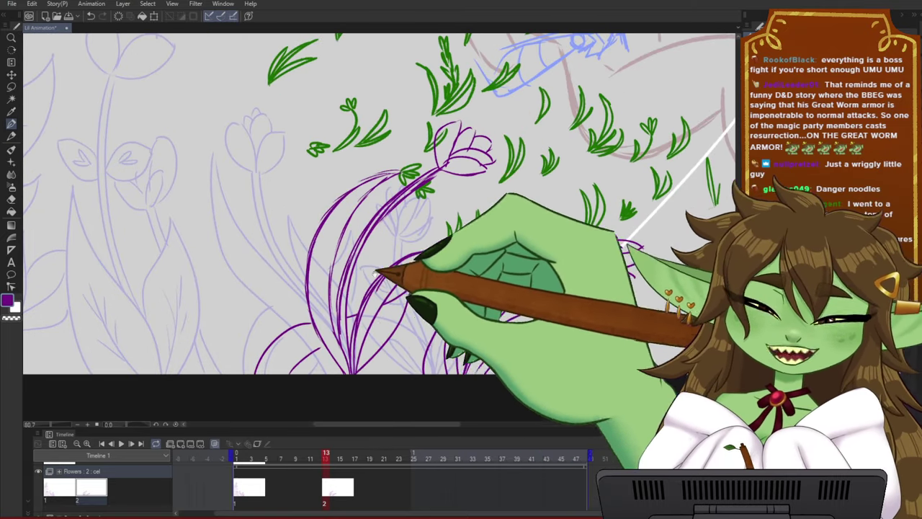
{"action": "left_click_drag", "start_coordinate": [375, 271], "coordinate": [416, 272]}
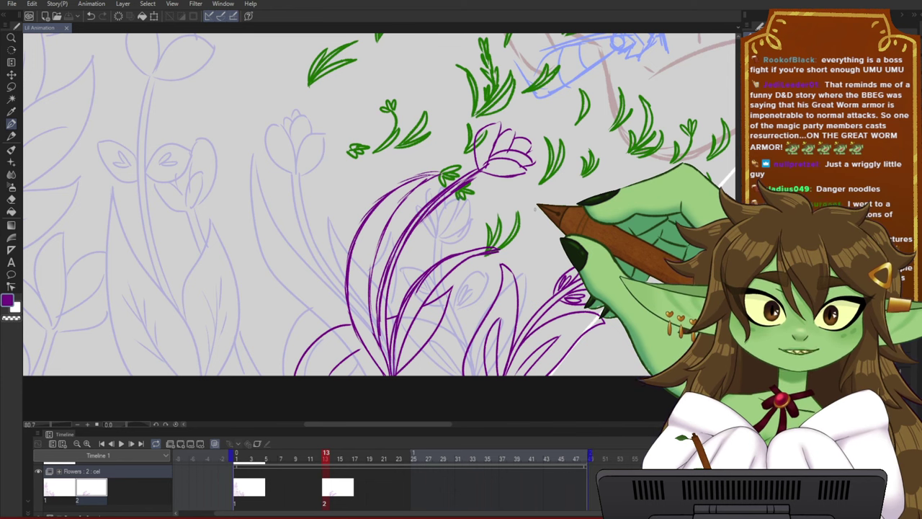
- Examine the remaining onion-skinned tulips and leaves beside the redrawn flower, comparing their stems and shapes with its sway
{"action": "scroll", "coordinate": [533, 223], "scroll_direction": "down", "scroll_amount": 1}
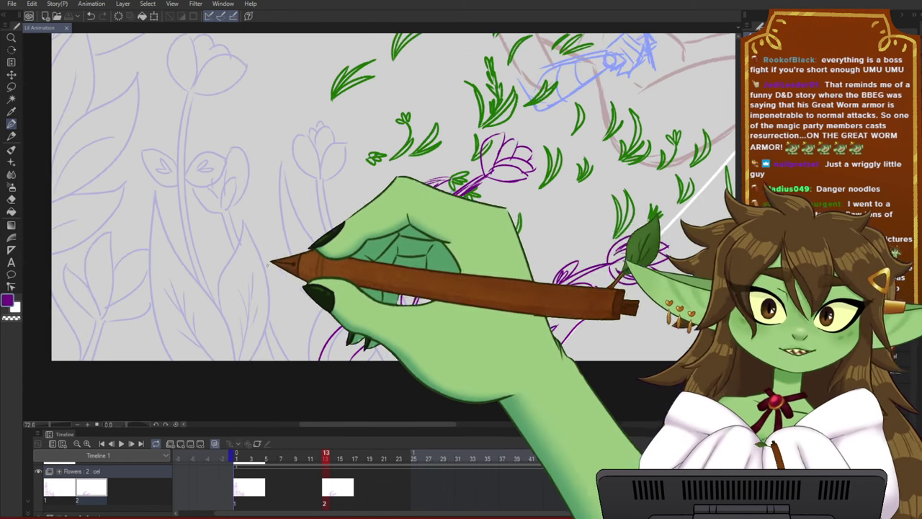
{"action": "scroll", "coordinate": [254, 265], "scroll_direction": "up", "scroll_amount": 1}
{"action": "left_click_drag", "start_coordinate": [299, 210], "coordinate": [351, 222]}
{"action": "scroll", "coordinate": [352, 223], "scroll_direction": "down", "scroll_amount": 1}
{"action": "left_click_drag", "start_coordinate": [371, 179], "coordinate": [373, 204]}
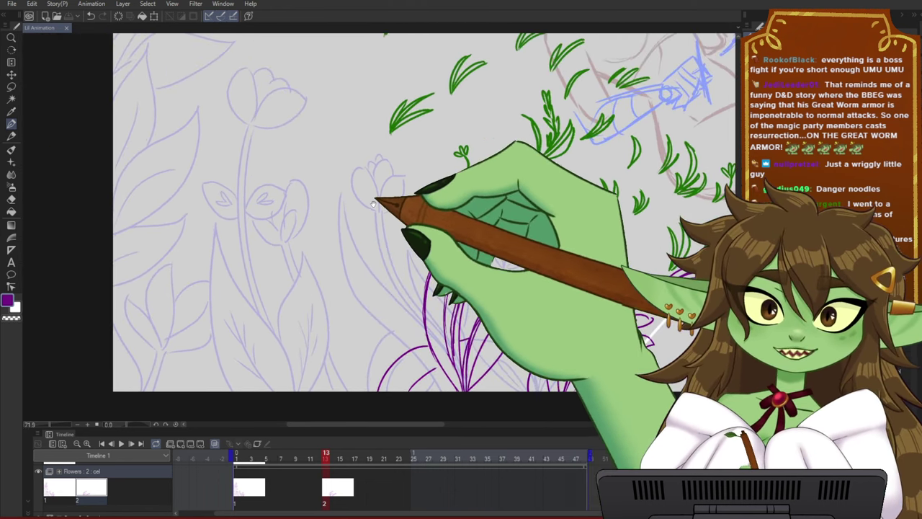
{"action": "scroll", "coordinate": [374, 225], "scroll_direction": "up", "scroll_amount": 1}
{"action": "left_click_drag", "start_coordinate": [386, 249], "coordinate": [373, 251]}
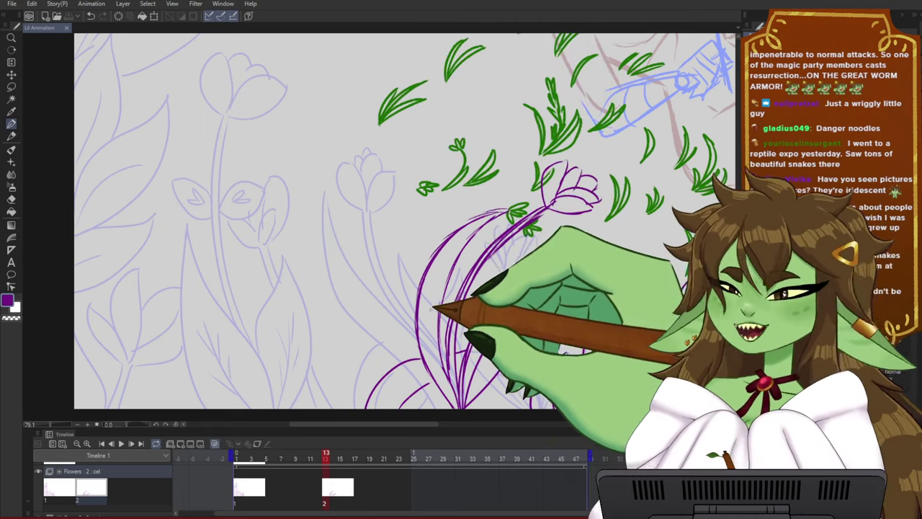
{"action": "left_click_drag", "start_coordinate": [403, 308], "coordinate": [457, 299]}
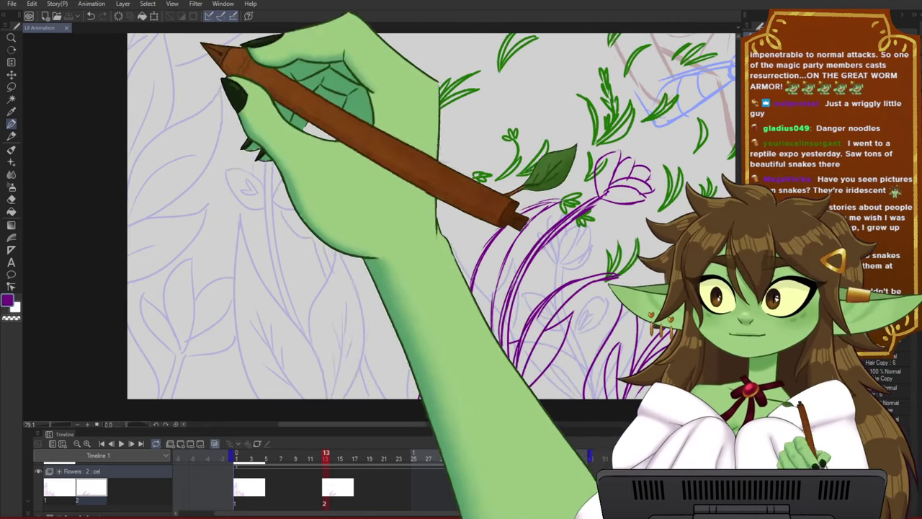
{"action": "scroll", "coordinate": [280, 321], "scroll_direction": "up", "scroll_amount": 1}
{"action": "left_click_drag", "start_coordinate": [343, 318], "coordinate": [314, 334]}
{"action": "scroll", "coordinate": [266, 284], "scroll_direction": "down", "scroll_amount": 2}
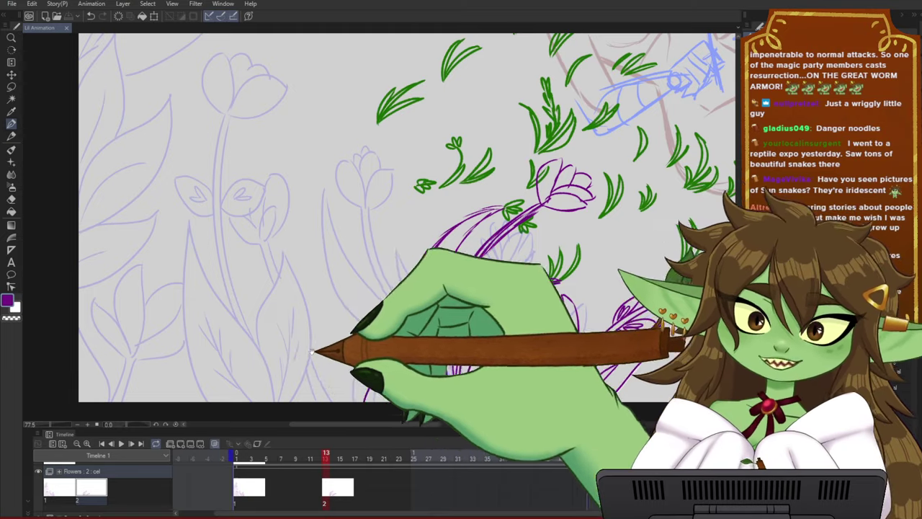
- Draw the tall pointed leaf of the third flower clump, with both curved edges running down to the canvas's lower edge
{"action": "left_click_drag", "start_coordinate": [275, 375], "coordinate": [265, 344]}
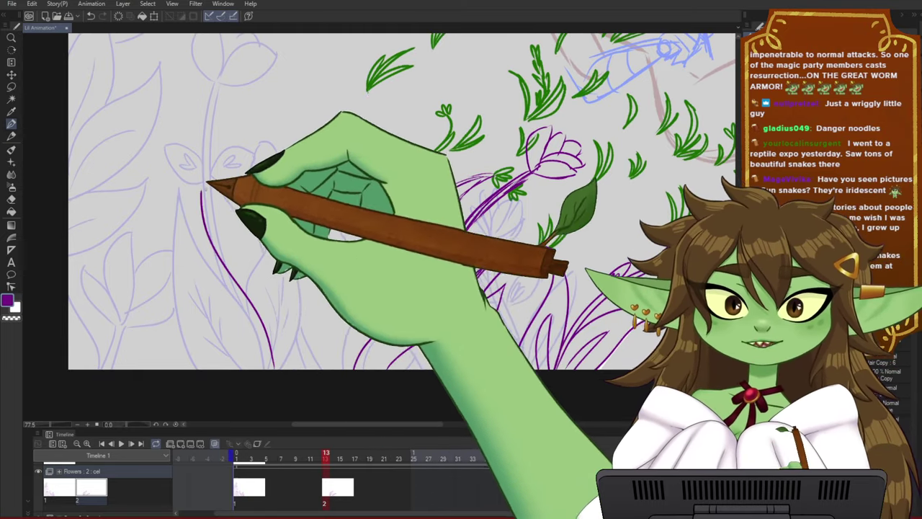
{"action": "mouse_move", "coordinate": [271, 304]}
{"action": "left_mouse_down"}
{"action": "mouse_move", "coordinate": [228, 178]}
{"action": "mouse_move", "coordinate": [218, 368]}
{"action": "left_mouse_up"}
{"action": "key", "text": "ctrl+z"}
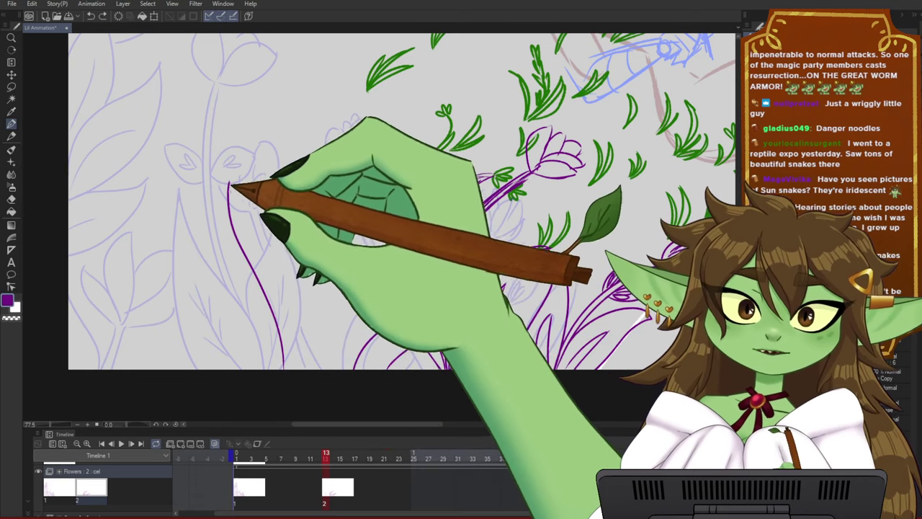
{"action": "left_click_drag", "start_coordinate": [228, 185], "coordinate": [225, 367]}
- Draw the shorter leaf beside the tall one, leaning right from the same base
{"action": "left_click_drag", "start_coordinate": [277, 314], "coordinate": [324, 230]}
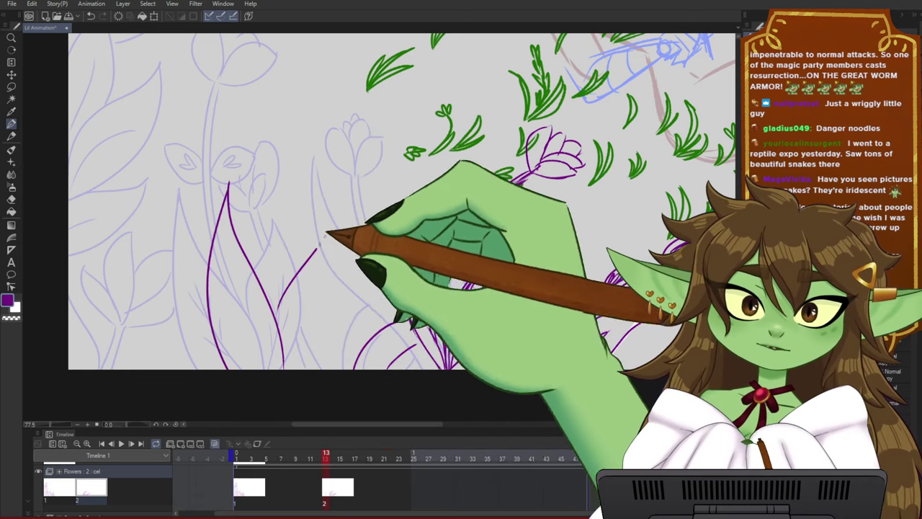
{"action": "key", "text": "ctrl+z"}
{"action": "mouse_move", "coordinate": [275, 314]}
{"action": "left_mouse_down"}
{"action": "mouse_move", "coordinate": [319, 227]}
{"action": "mouse_move", "coordinate": [295, 368]}
{"action": "left_mouse_up"}
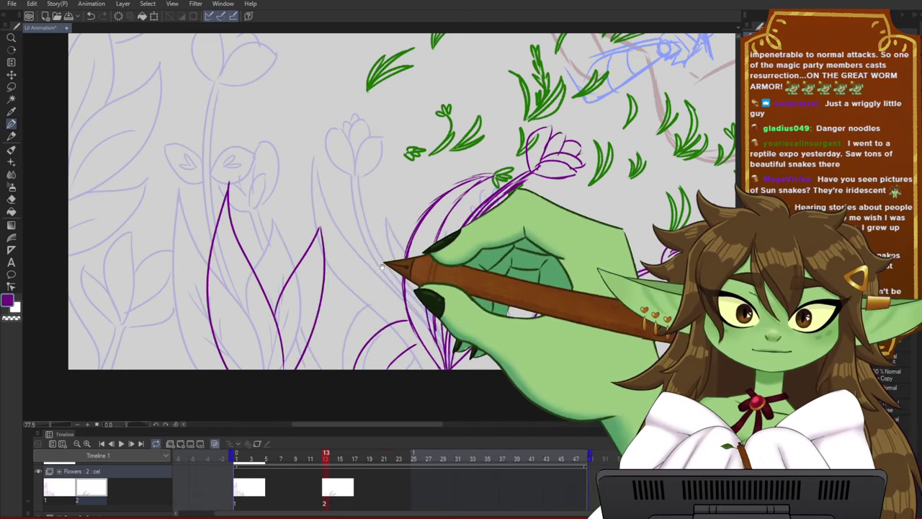
{"action": "left_click_drag", "start_coordinate": [382, 266], "coordinate": [368, 285]}
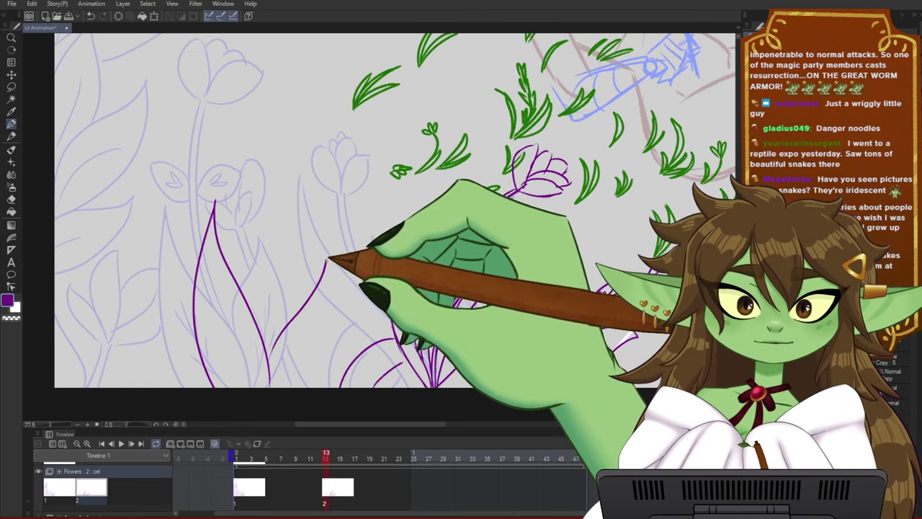
- Add short vein strokes inside both the shorter leaf and the tall pointed leaf
{"action": "mouse_move", "coordinate": [281, 386]}
{"action": "left_mouse_down"}
{"action": "mouse_move", "coordinate": [305, 337]}
{"action": "mouse_move", "coordinate": [297, 357]}
{"action": "left_mouse_up"}
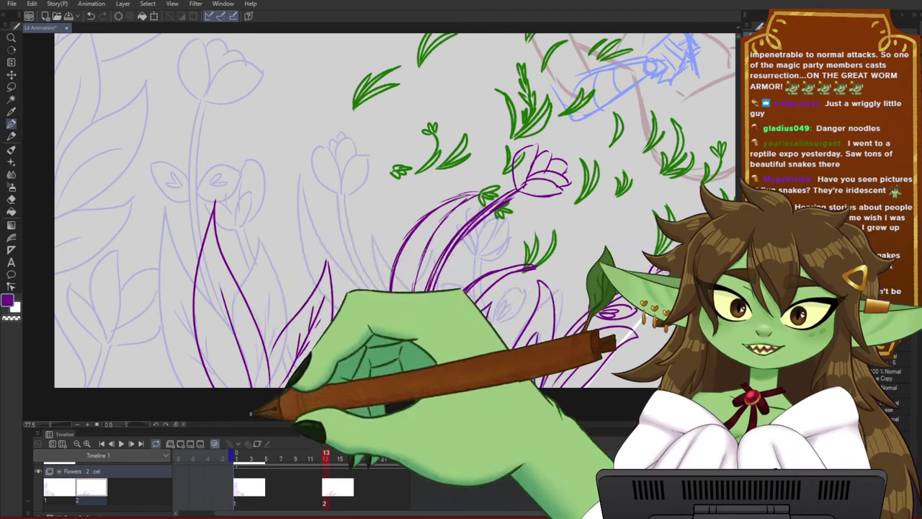
{"action": "left_click_drag", "start_coordinate": [215, 313], "coordinate": [249, 355]}
{"action": "mouse_move", "coordinate": [493, 273]}
{"action": "left_mouse_down"}
{"action": "mouse_move", "coordinate": [490, 290]}
{"action": "mouse_move", "coordinate": [465, 291]}
{"action": "mouse_move", "coordinate": [489, 282]}
{"action": "left_mouse_up"}
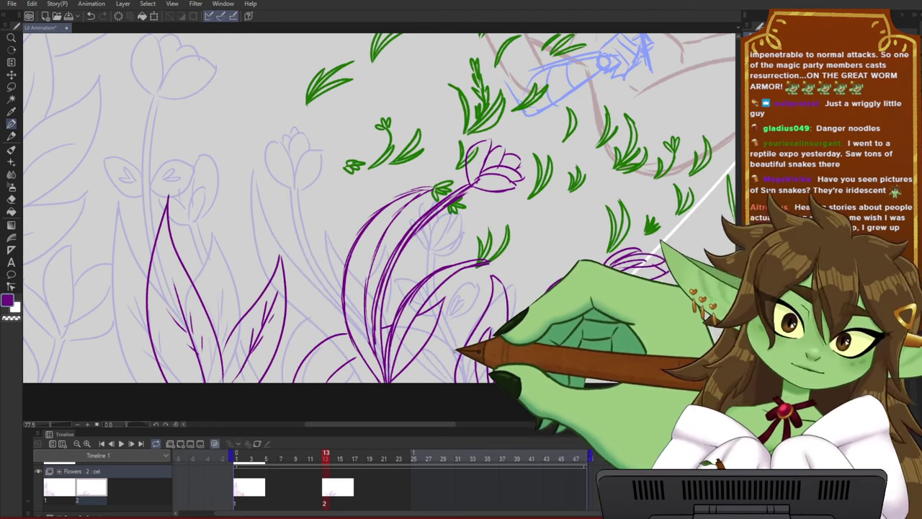
- Lasso the second redrawn flower with its leaves, rotate it slightly counterclockwise to reduce its lean, and compare the motion with the first cel
{"action": "left_click_drag", "start_coordinate": [326, 459], "coordinate": [326, 461]}
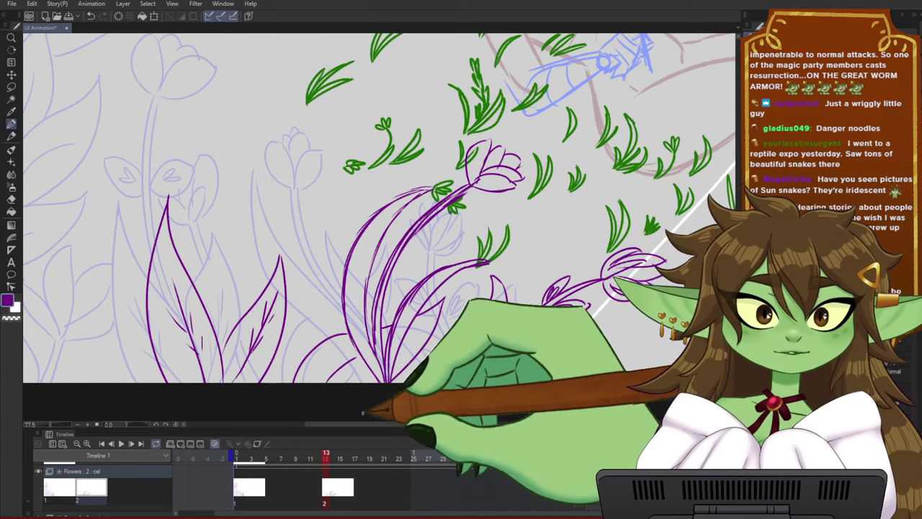
{"action": "key", "text": "m"}
{"action": "mouse_move", "coordinate": [460, 320]}
{"action": "left_mouse_down"}
{"action": "mouse_move", "coordinate": [347, 397]}
{"action": "mouse_move", "coordinate": [273, 378]}
{"action": "mouse_move", "coordinate": [355, 191]}
{"action": "mouse_move", "coordinate": [546, 223]}
{"action": "left_mouse_up"}
{"action": "left_click_drag", "start_coordinate": [469, 287], "coordinate": [464, 306]}
{"action": "key", "text": "ctrl+t"}
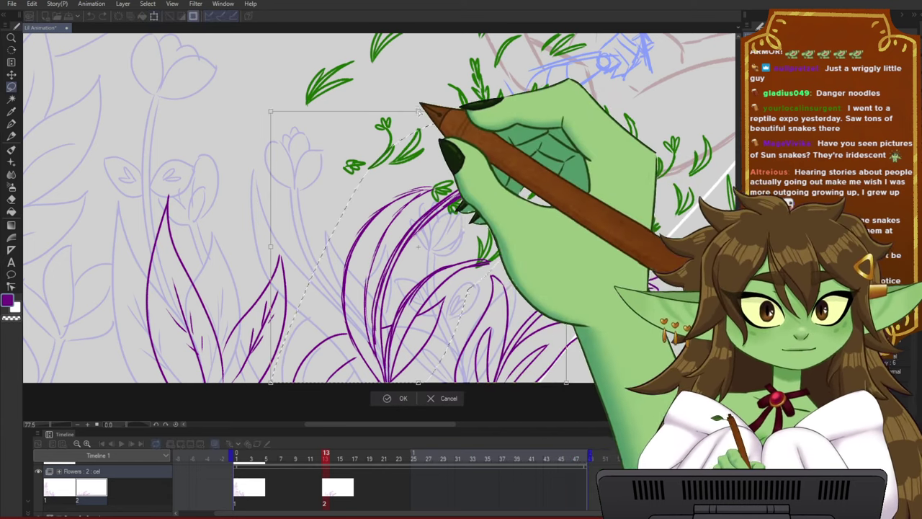
{"action": "left_click_drag", "start_coordinate": [418, 112], "coordinate": [369, 130]}
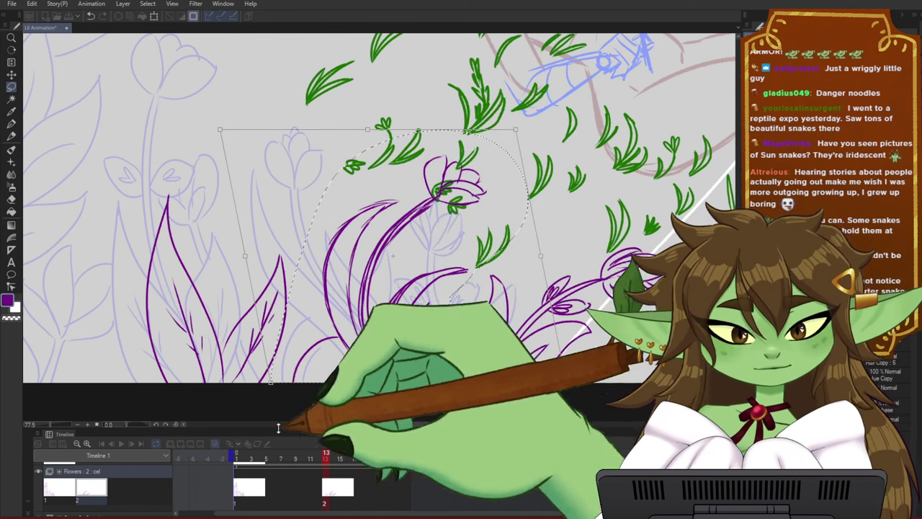
{"action": "key", "text": "Return"}
{"action": "key", "text": "ctrl+d"}
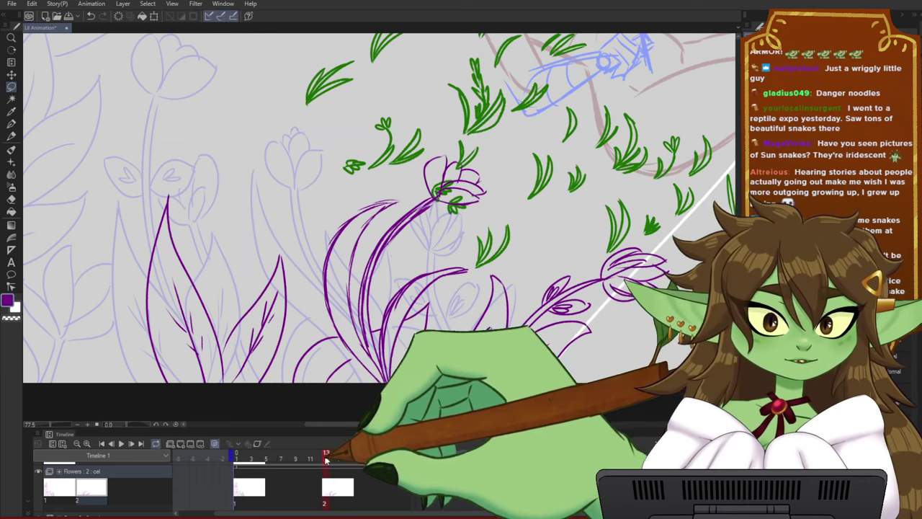
{"action": "mouse_move", "coordinate": [328, 456]}
{"action": "left_mouse_down"}
{"action": "mouse_move", "coordinate": [311, 457]}
{"action": "mouse_move", "coordinate": [334, 455]}
{"action": "mouse_move", "coordinate": [312, 464]}
{"action": "mouse_move", "coordinate": [330, 458]}
{"action": "mouse_move", "coordinate": [312, 461]}
{"action": "mouse_move", "coordinate": [327, 465]}
{"action": "mouse_move", "coordinate": [311, 459]}
{"action": "mouse_move", "coordinate": [325, 460]}
{"action": "left_mouse_up"}
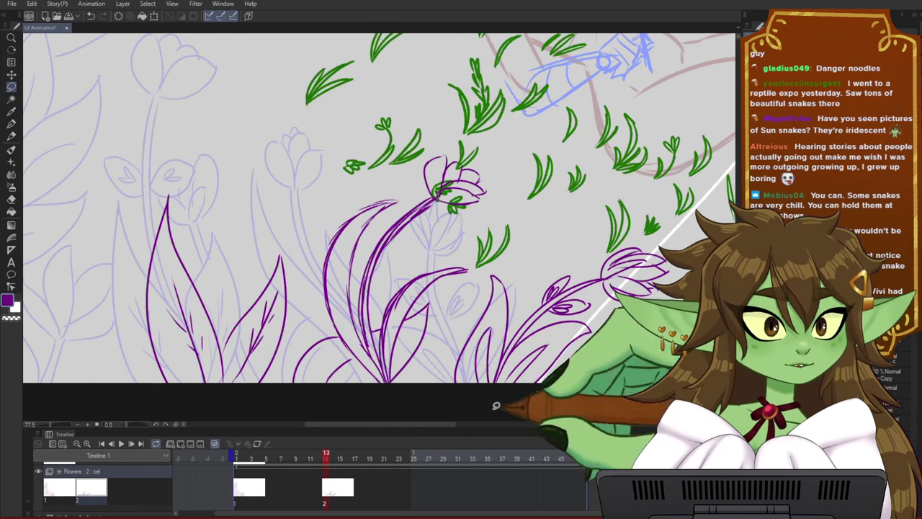
- Lasso the first redrawn flower with its leaves and rotate it slightly counterclockwise to make it more upright, checking the motion between frames
{"action": "mouse_move", "coordinate": [495, 406]}
{"action": "left_mouse_down"}
{"action": "mouse_move", "coordinate": [504, 257]}
{"action": "mouse_move", "coordinate": [647, 344]}
{"action": "left_mouse_up"}
{"action": "key", "text": "ctrl+t"}
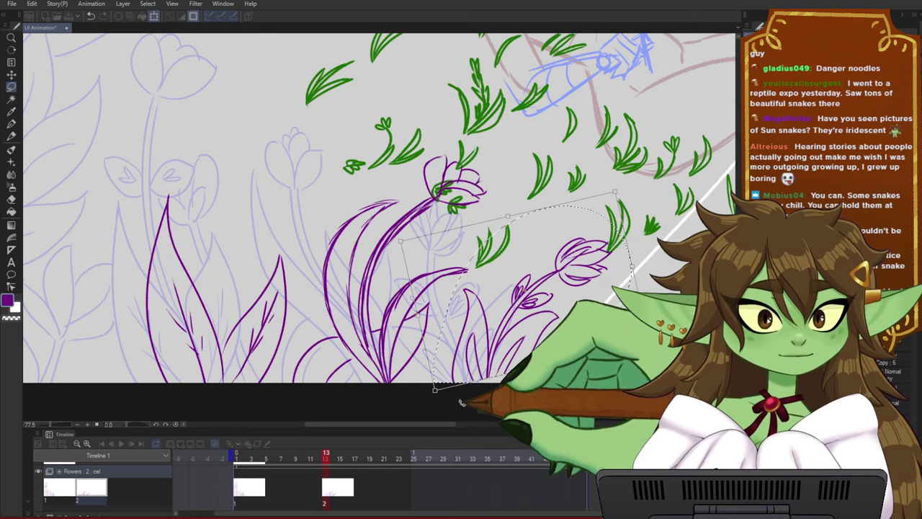
{"action": "key", "text": "Return"}
{"action": "key", "text": "ctrl+d"}
{"action": "mouse_move", "coordinate": [327, 458]}
{"action": "left_mouse_down"}
{"action": "mouse_move", "coordinate": [317, 466]}
{"action": "mouse_move", "coordinate": [326, 462]}
{"action": "left_mouse_up"}
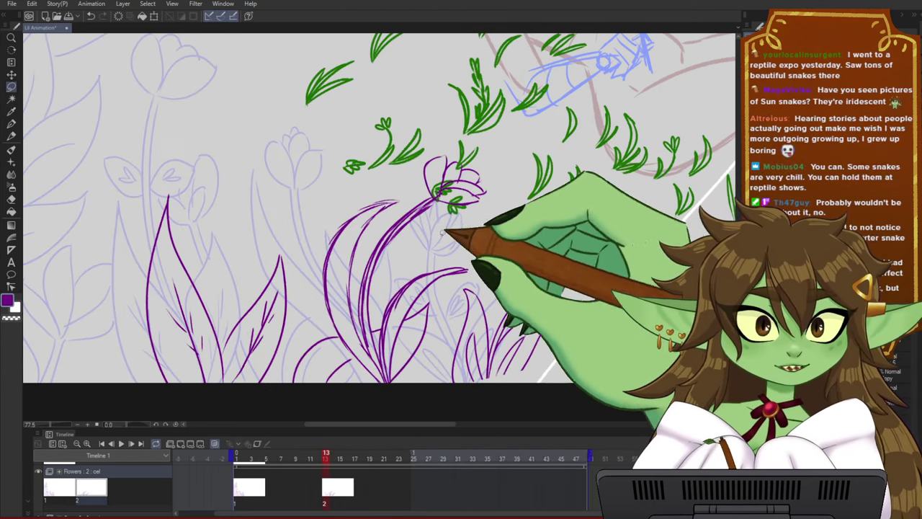
- Lasso only the second flower's bloom and stem, rotate them clockwise toward the right, and compare the pose with earlier frames up to frame 13
{"action": "mouse_move", "coordinate": [445, 232]}
{"action": "left_mouse_down"}
{"action": "mouse_move", "coordinate": [382, 327]}
{"action": "mouse_move", "coordinate": [392, 284]}
{"action": "mouse_move", "coordinate": [504, 144]}
{"action": "mouse_move", "coordinate": [452, 159]}
{"action": "left_mouse_up"}
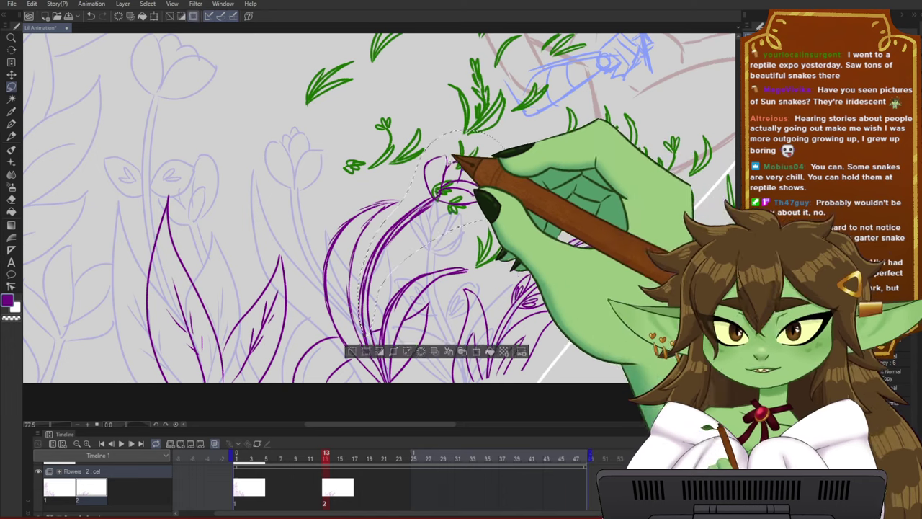
{"action": "key", "text": "ctrl+t"}
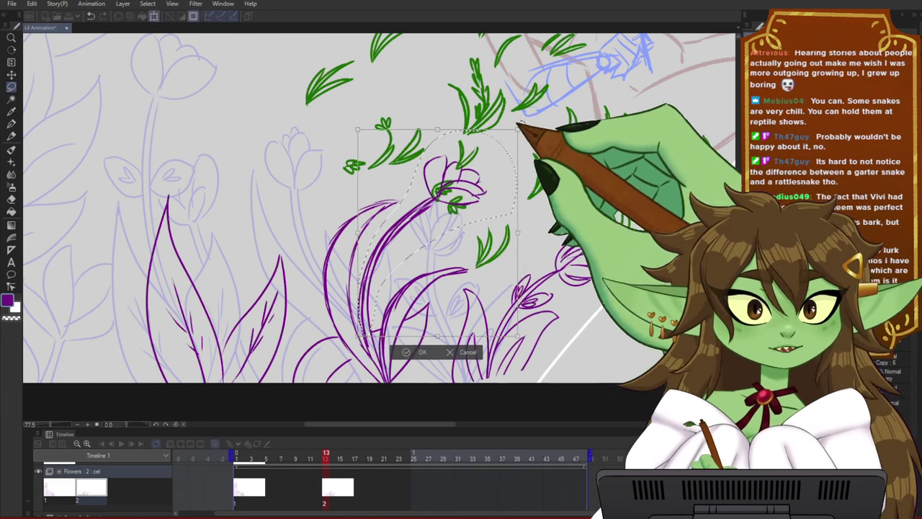
{"action": "left_click_drag", "start_coordinate": [517, 130], "coordinate": [582, 169]}
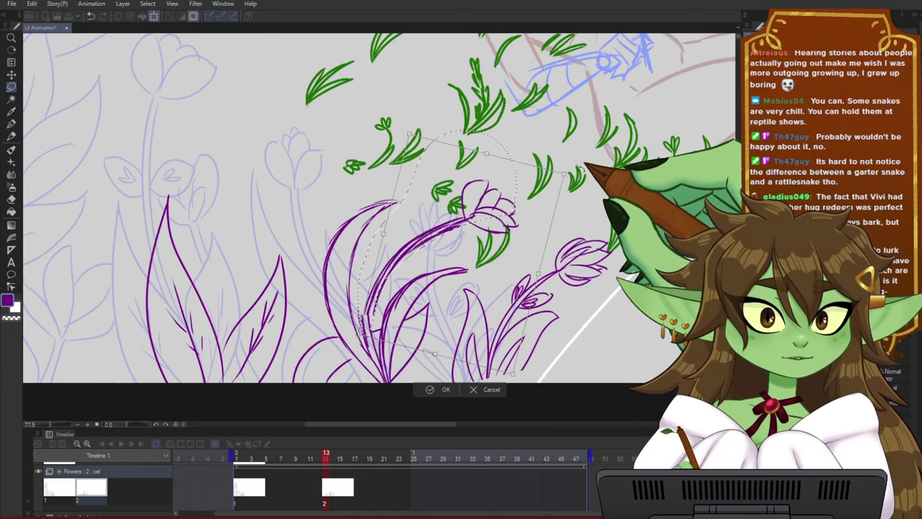
{"action": "key", "text": "Return"}
{"action": "key", "text": "ctrl+d"}
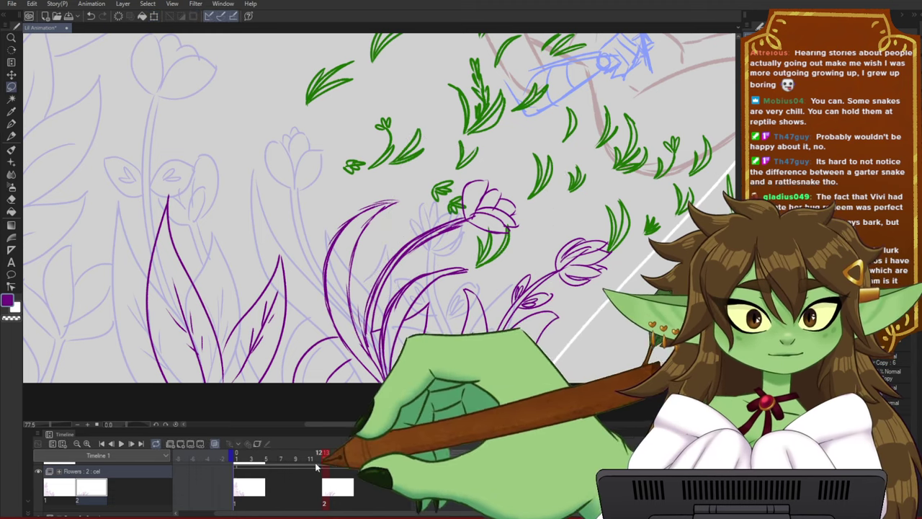
{"action": "mouse_move", "coordinate": [316, 465]}
{"action": "left_mouse_down"}
{"action": "mouse_move", "coordinate": [306, 461]}
{"action": "mouse_move", "coordinate": [334, 460]}
{"action": "mouse_move", "coordinate": [304, 468]}
{"action": "mouse_move", "coordinate": [322, 459]}
{"action": "left_mouse_up"}
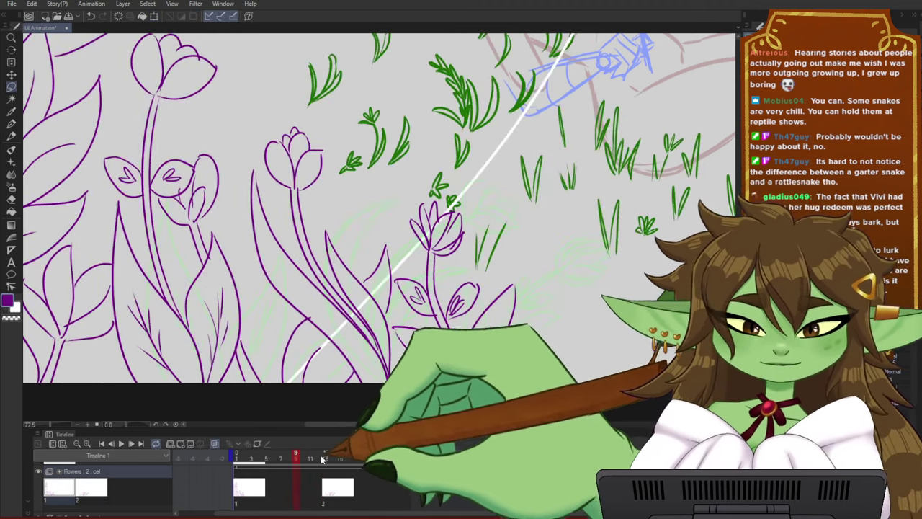
{"action": "left_click", "coordinate": [327, 458]}
- Examine the adjusted flowers and the new pair of leaves against the onion-skinned tulips around them
{"action": "left_click_drag", "start_coordinate": [329, 226], "coordinate": [348, 224]}
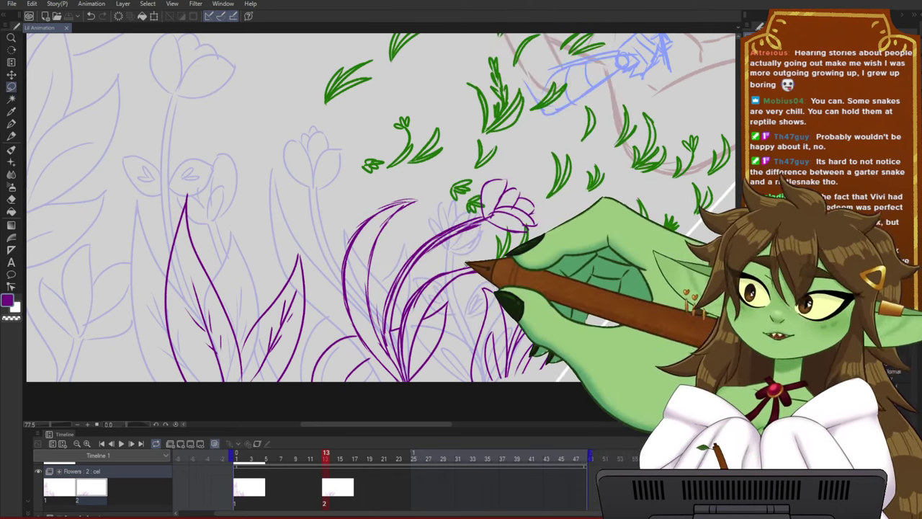
{"action": "scroll", "coordinate": [466, 266], "scroll_direction": "down", "scroll_amount": 1}
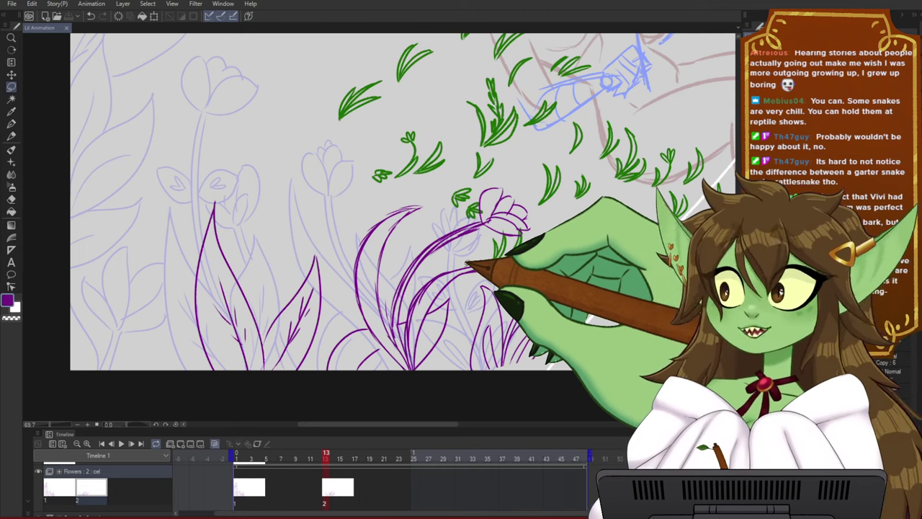
{"action": "scroll", "coordinate": [467, 264], "scroll_direction": "down", "scroll_amount": 1}
{"action": "scroll", "coordinate": [353, 277], "scroll_direction": "up", "scroll_amount": 2}
{"action": "left_click_drag", "start_coordinate": [355, 275], "coordinate": [388, 277]}
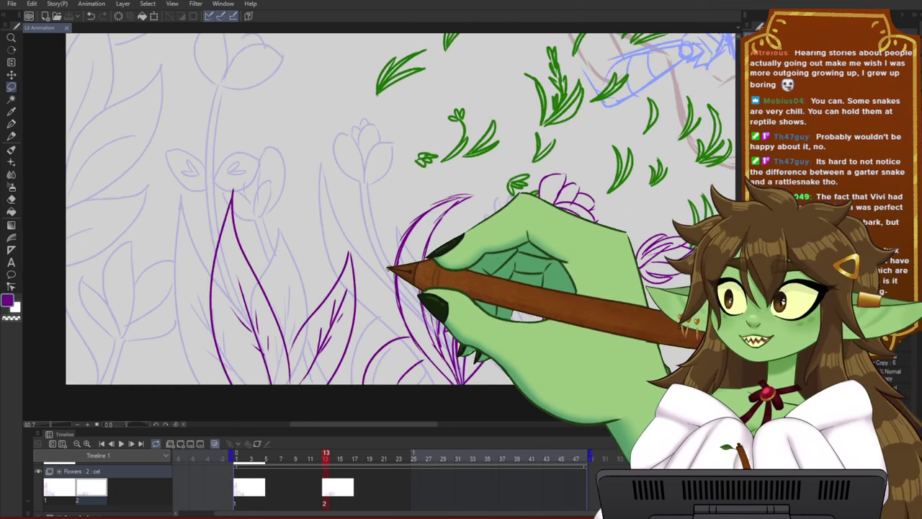
{"action": "scroll", "coordinate": [400, 249], "scroll_direction": "down", "scroll_amount": 1}
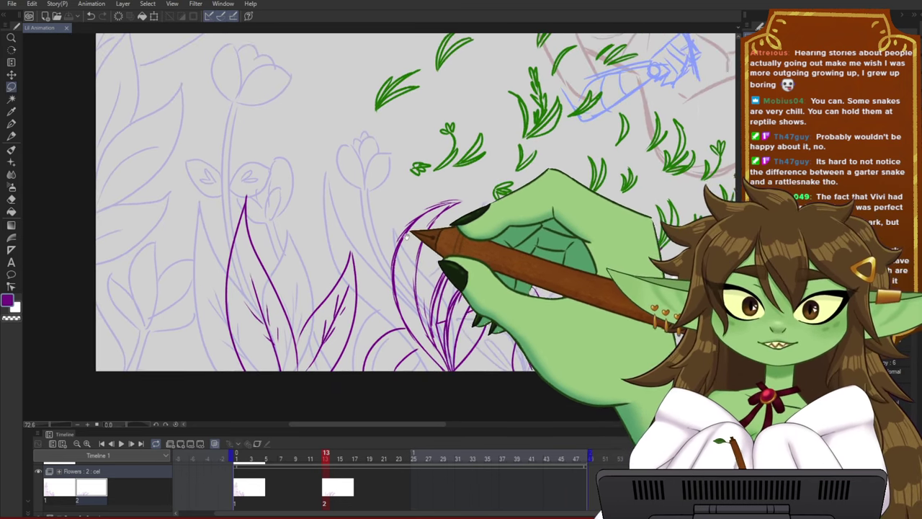
{"action": "left_click_drag", "start_coordinate": [407, 236], "coordinate": [335, 251]}
{"action": "scroll", "coordinate": [395, 267], "scroll_direction": "down", "scroll_amount": 1}
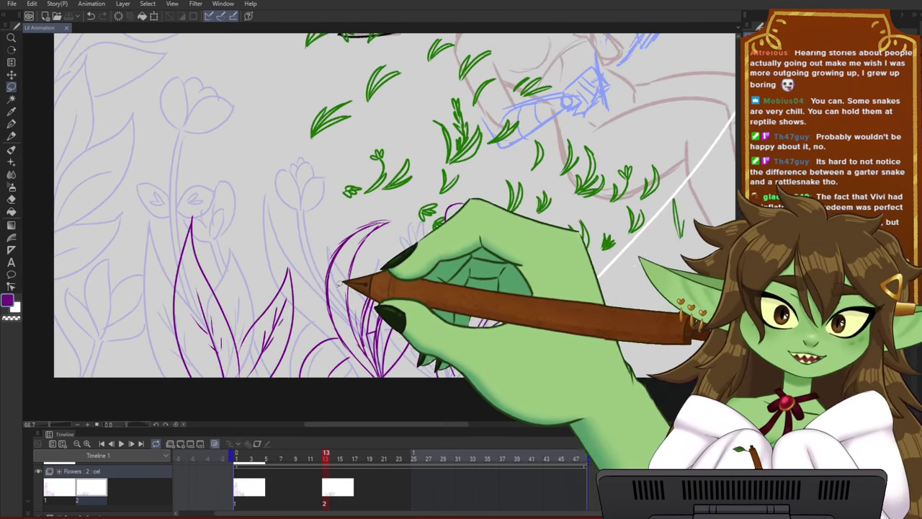
{"action": "scroll", "coordinate": [337, 283], "scroll_direction": "up", "scroll_amount": 1}
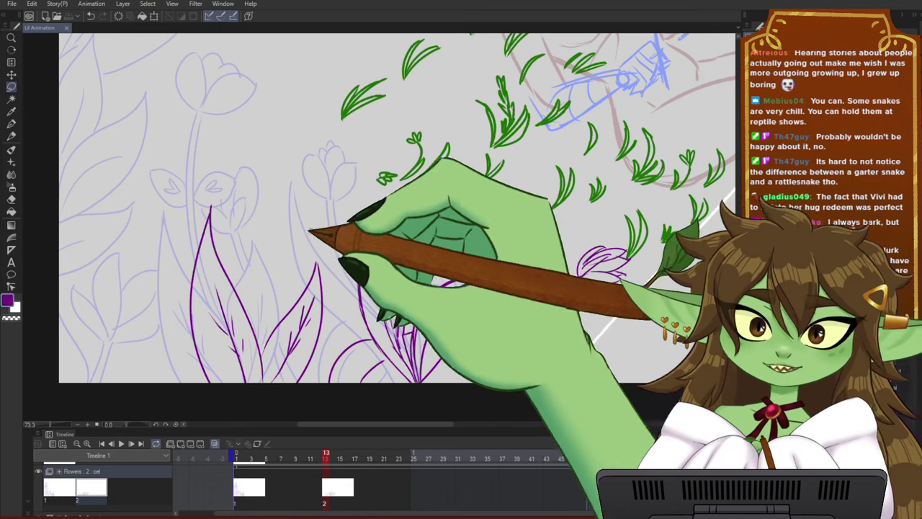
{"action": "mouse_move", "coordinate": [315, 230]}
{"action": "left_mouse_down"}
{"action": "mouse_move", "coordinate": [306, 237]}
{"action": "mouse_move", "coordinate": [347, 258]}
{"action": "left_mouse_up"}
- Draw the third clump's small flower between the two leaves, with a slim double-lined stem and open petals, and save the file
{"action": "key", "text": "p"}
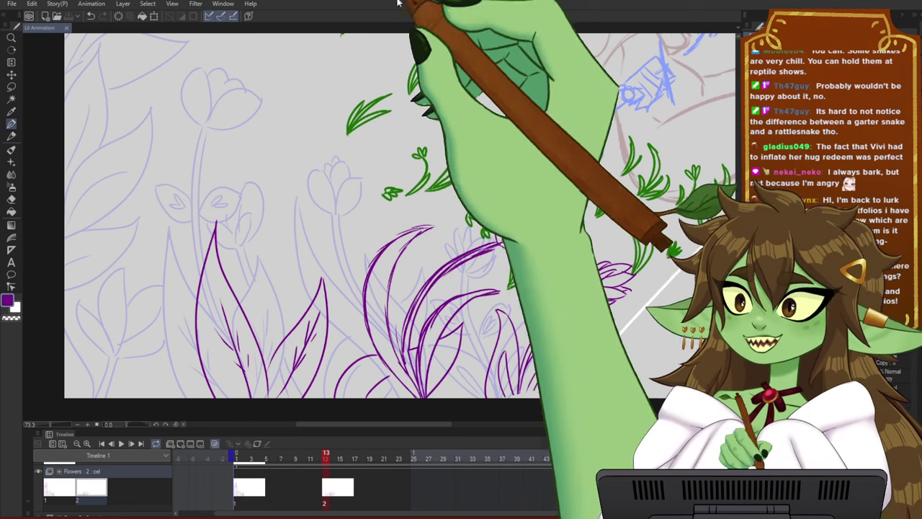
{"action": "scroll", "coordinate": [369, 174], "scroll_direction": "down", "scroll_amount": 1}
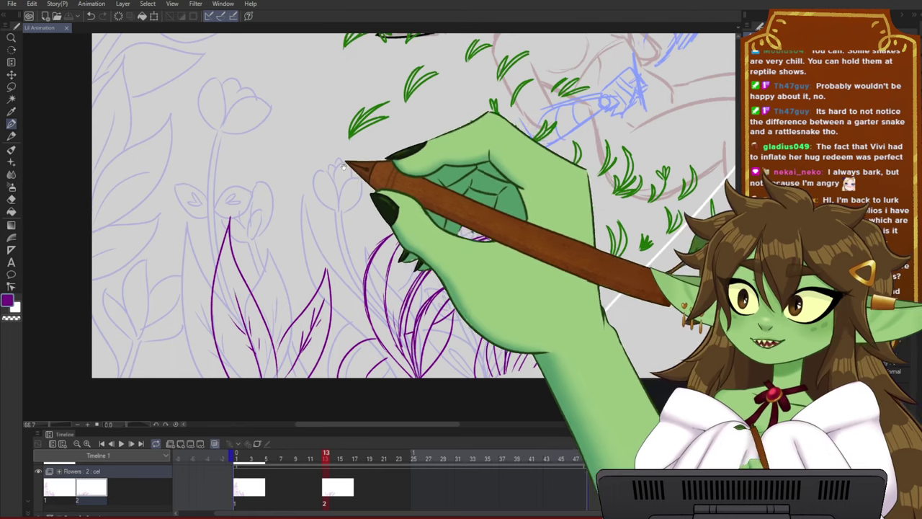
{"action": "left_click_drag", "start_coordinate": [344, 165], "coordinate": [419, 139]}
{"action": "scroll", "coordinate": [349, 222], "scroll_direction": "up", "scroll_amount": 1}
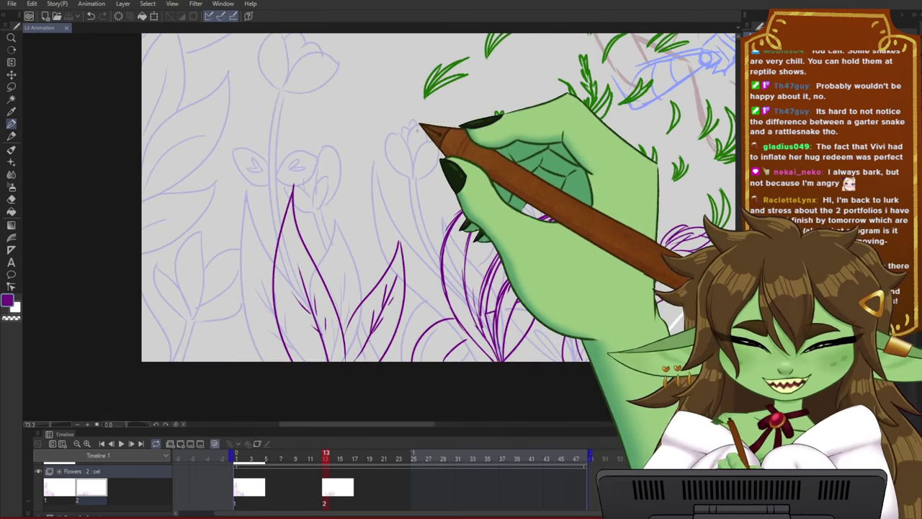
{"action": "left_click_drag", "start_coordinate": [483, 185], "coordinate": [342, 229]}
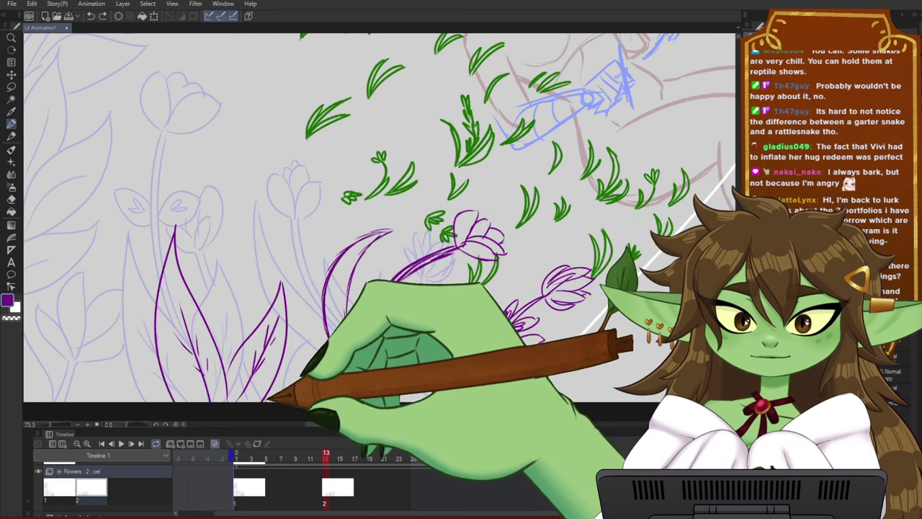
{"action": "left_click_drag", "start_coordinate": [247, 333], "coordinate": [249, 244]}
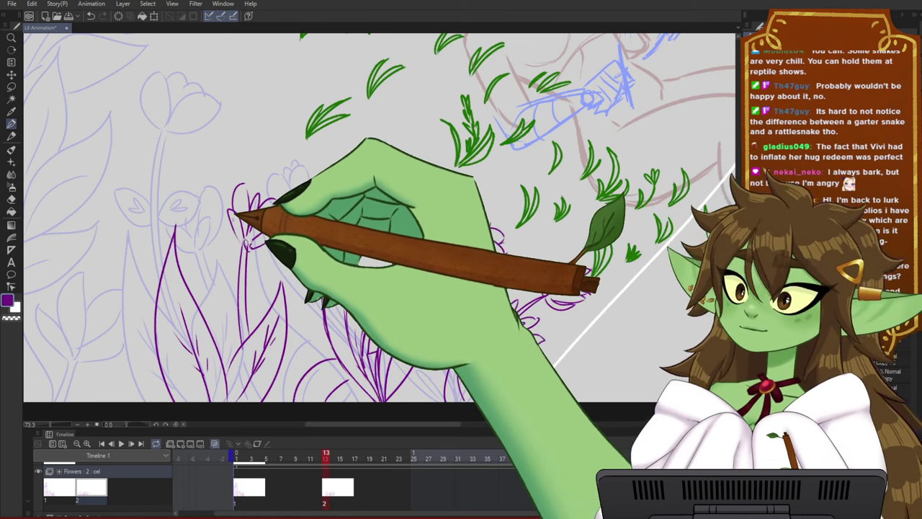
{"action": "scroll", "coordinate": [261, 141], "scroll_direction": "down", "scroll_amount": 1}
{"action": "left_click_drag", "start_coordinate": [229, 157], "coordinate": [419, 204]}
{"action": "scroll", "coordinate": [301, 224], "scroll_direction": "up", "scroll_amount": 2}
{"action": "key", "text": "ctrl+s"}
- Examine the third clump's new bloom and stem up close against the neighbouring onion-skinned tulips
{"action": "scroll", "coordinate": [403, 185], "scroll_direction": "down", "scroll_amount": 1}
{"action": "scroll", "coordinate": [309, 221], "scroll_direction": "up", "scroll_amount": 2}
{"action": "scroll", "coordinate": [351, 243], "scroll_direction": "up", "scroll_amount": 2}
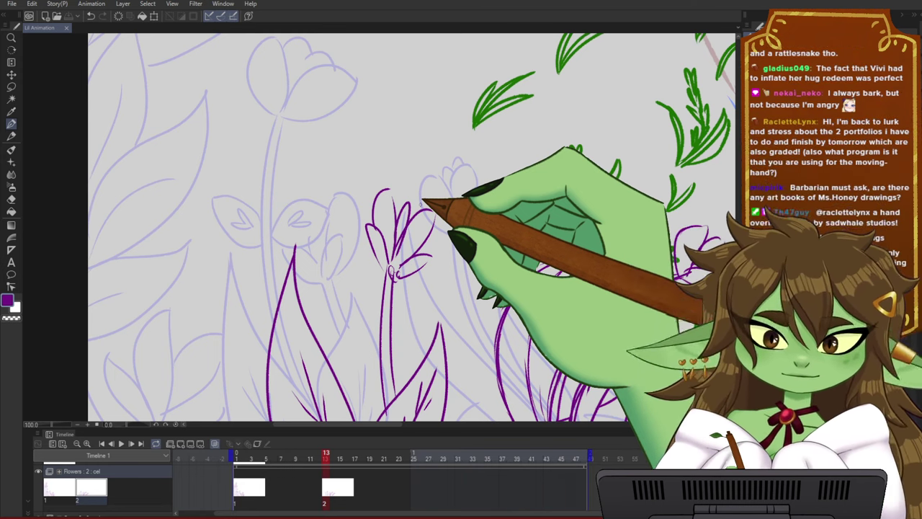
{"action": "scroll", "coordinate": [487, 226], "scroll_direction": "down", "scroll_amount": 1}
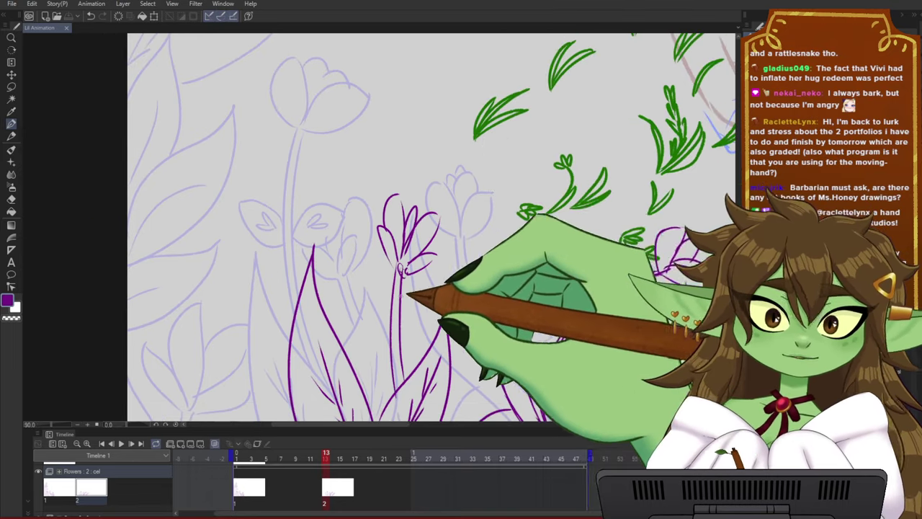
{"action": "scroll", "coordinate": [405, 278], "scroll_direction": "up", "scroll_amount": 1}
{"action": "left_click_drag", "start_coordinate": [392, 271], "coordinate": [417, 273]}
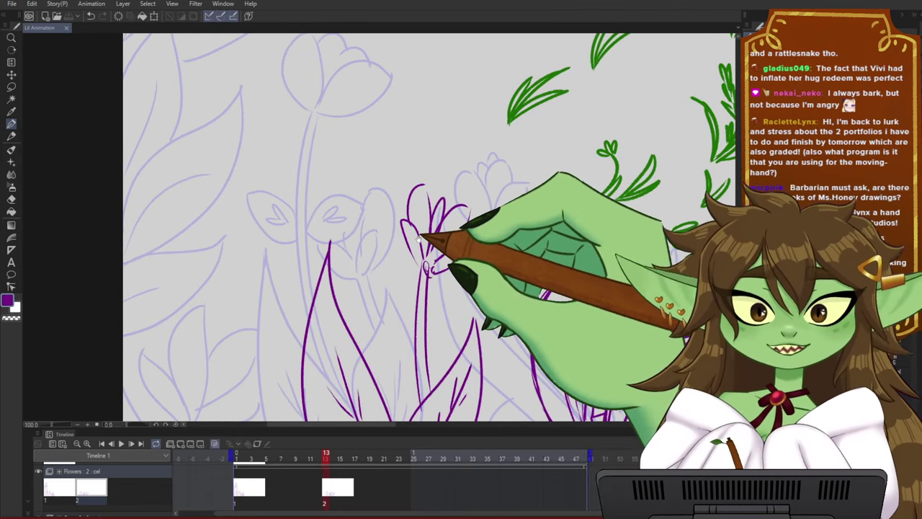
{"action": "left_click_drag", "start_coordinate": [547, 182], "coordinate": [519, 211]}
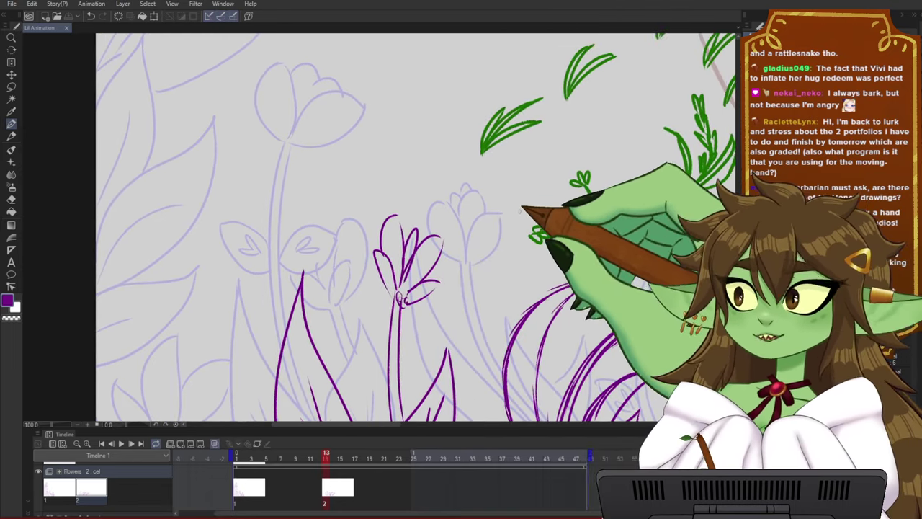
{"action": "left_click_drag", "start_coordinate": [434, 233], "coordinate": [446, 230]}
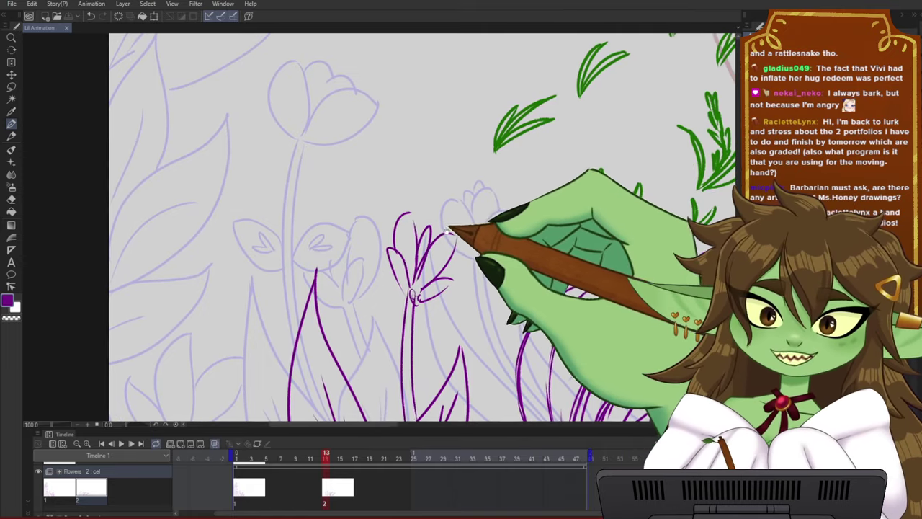
- Study the third clump's finished flower and leaves beside the onion-skinned tall tulip that still needs its swayed pose
{"action": "left_click_drag", "start_coordinate": [405, 286], "coordinate": [401, 269]}
{"action": "mouse_move", "coordinate": [426, 327]}
{"action": "left_mouse_down"}
{"action": "mouse_move", "coordinate": [378, 233]}
{"action": "mouse_move", "coordinate": [389, 364]}
{"action": "left_mouse_up"}
{"action": "left_click_drag", "start_coordinate": [400, 281], "coordinate": [381, 282]}
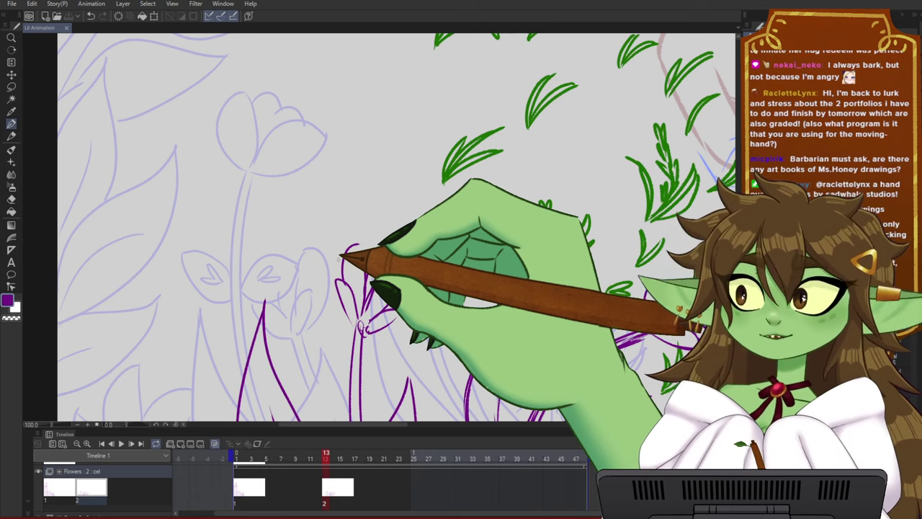
{"action": "scroll", "coordinate": [407, 242], "scroll_direction": "down", "scroll_amount": 1}
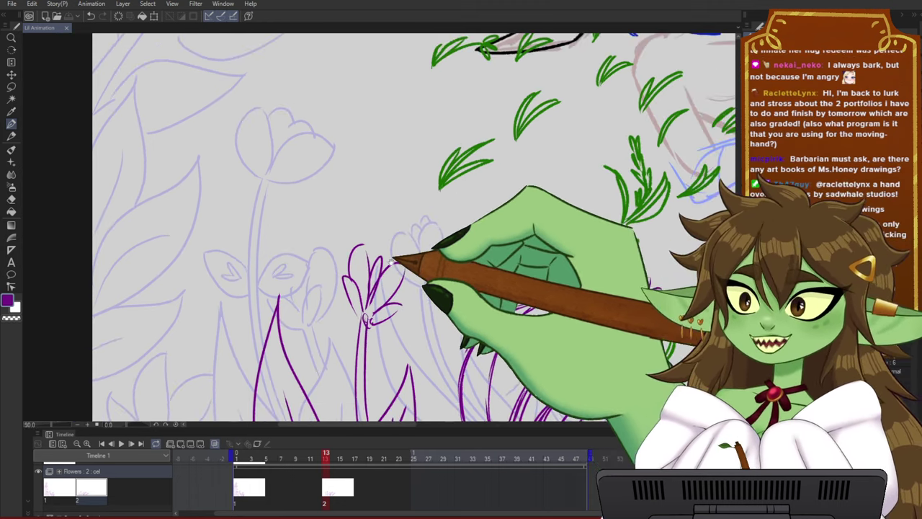
{"action": "left_click_drag", "start_coordinate": [392, 257], "coordinate": [393, 268]}
{"action": "left_click_drag", "start_coordinate": [416, 232], "coordinate": [433, 237]}
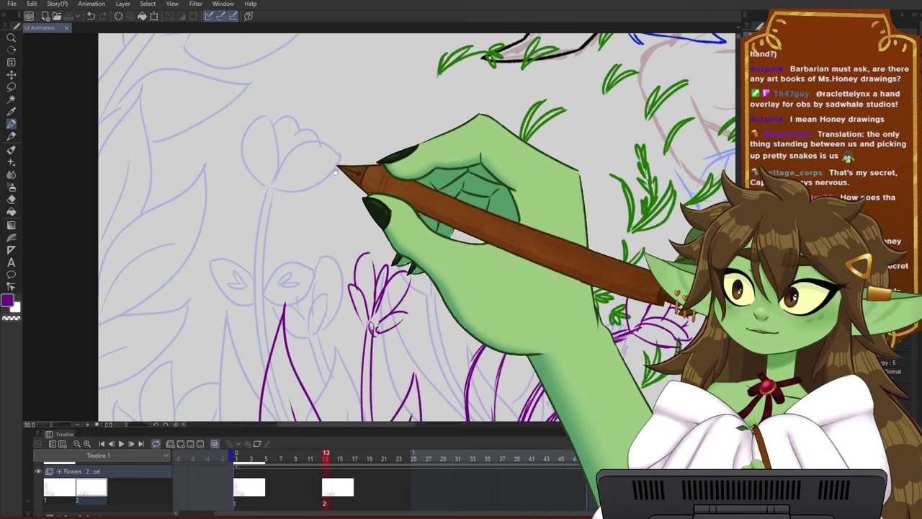
{"action": "left_click_drag", "start_coordinate": [340, 167], "coordinate": [319, 191]}
{"action": "scroll", "coordinate": [372, 166], "scroll_direction": "down", "scroll_amount": 2}
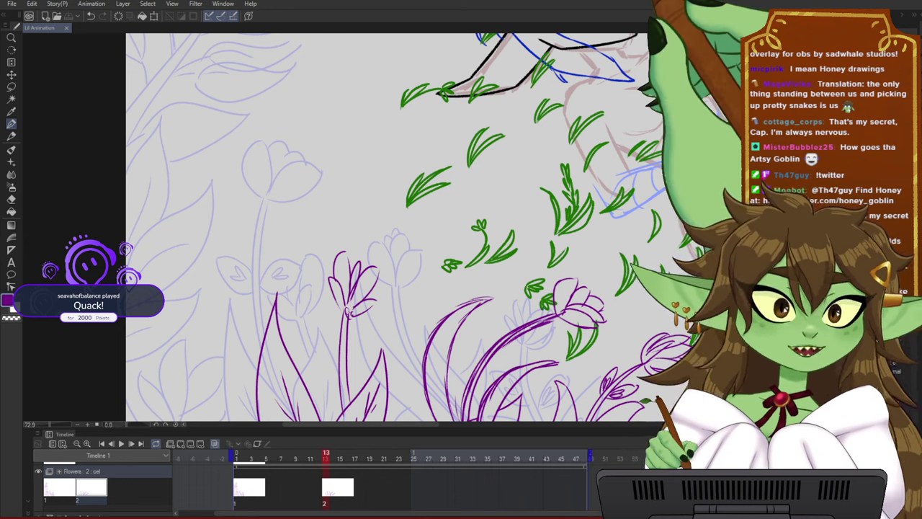
{"action": "left_click_drag", "start_coordinate": [563, 241], "coordinate": [522, 235]}
{"action": "scroll", "coordinate": [348, 298], "scroll_direction": "up", "scroll_amount": 2}
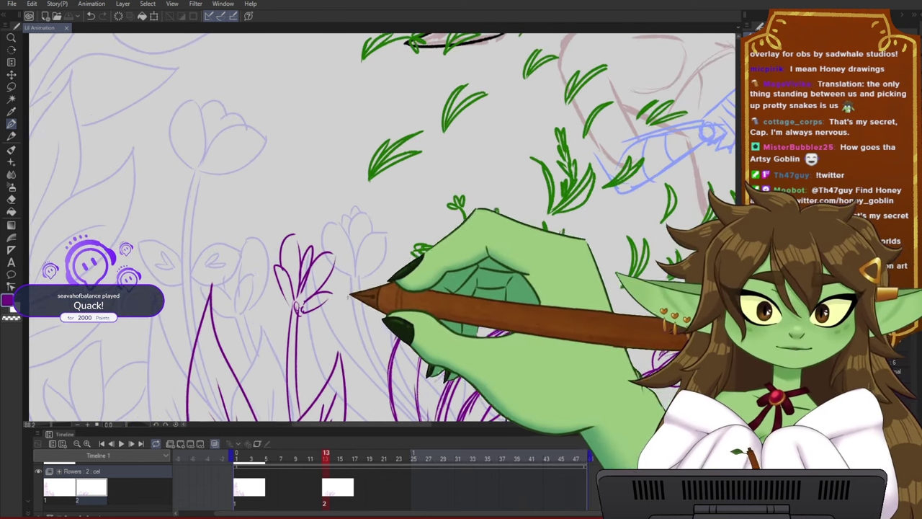
{"action": "left_click_drag", "start_coordinate": [377, 287], "coordinate": [432, 286]}
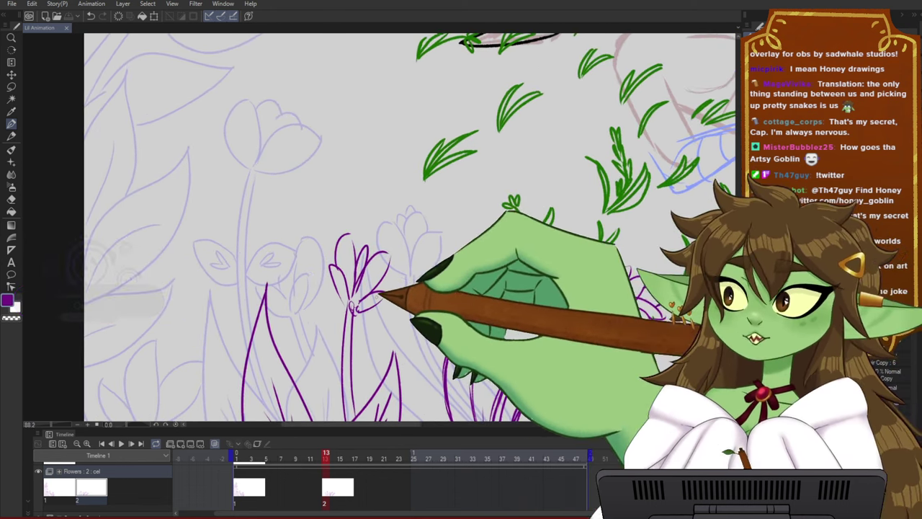
{"action": "scroll", "coordinate": [377, 296], "scroll_direction": "up", "scroll_amount": 1}
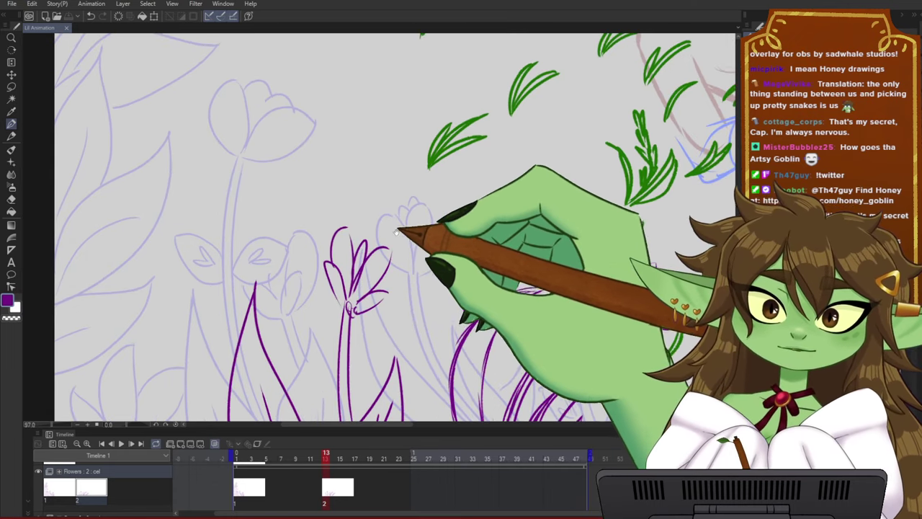
{"action": "left_click_drag", "start_coordinate": [409, 211], "coordinate": [438, 183]}
{"action": "scroll", "coordinate": [418, 219], "scroll_direction": "down", "scroll_amount": 1}
{"action": "left_click_drag", "start_coordinate": [458, 123], "coordinate": [449, 132]}
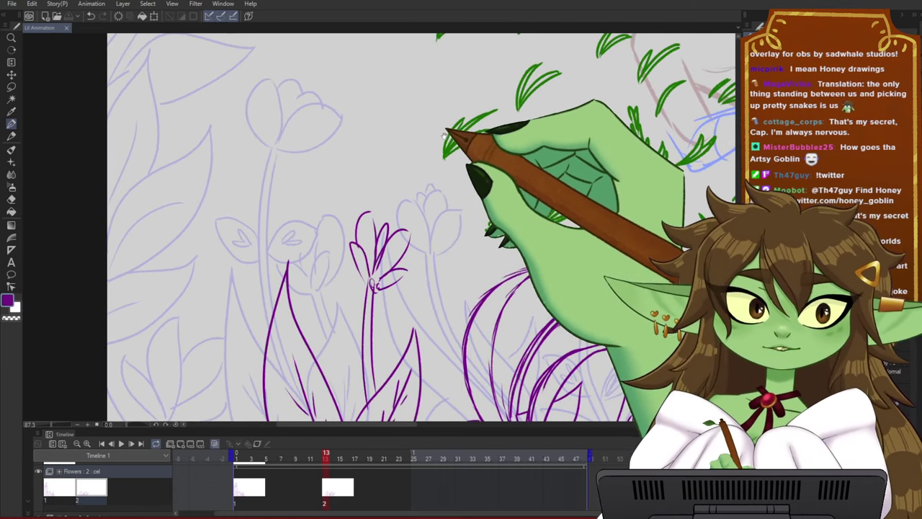
{"action": "left_click_drag", "start_coordinate": [333, 182], "coordinate": [288, 172]}
{"action": "mouse_move", "coordinate": [399, 247]}
{"action": "left_mouse_down"}
{"action": "mouse_move", "coordinate": [331, 204]}
{"action": "mouse_move", "coordinate": [360, 172]}
{"action": "left_mouse_up"}
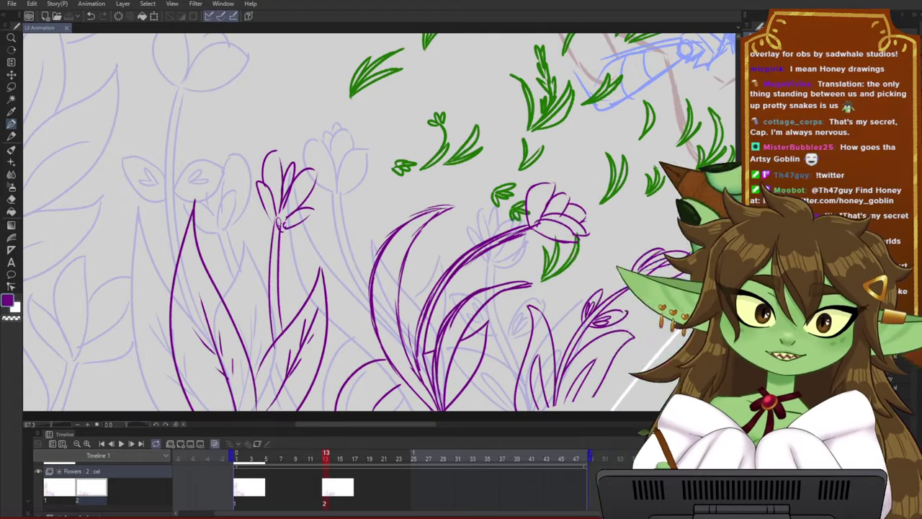
{"action": "left_click_drag", "start_coordinate": [399, 218], "coordinate": [440, 206]}
{"action": "mouse_move", "coordinate": [390, 140]}
{"action": "left_mouse_down"}
{"action": "mouse_move", "coordinate": [413, 189]}
{"action": "mouse_move", "coordinate": [400, 217]}
{"action": "left_mouse_up"}
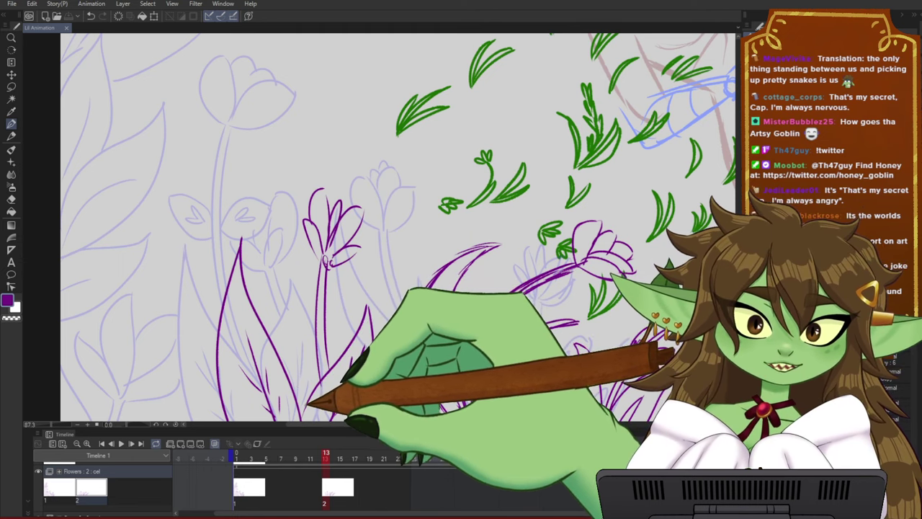
- Draw the tall tulip's long double-lined stem rising from the third clump's base and curving to the right
{"action": "mouse_move", "coordinate": [305, 397]}
{"action": "left_mouse_down"}
{"action": "mouse_move", "coordinate": [296, 339]}
{"action": "mouse_move", "coordinate": [313, 129]}
{"action": "left_mouse_up"}
{"action": "key", "text": "ctrl+z"}
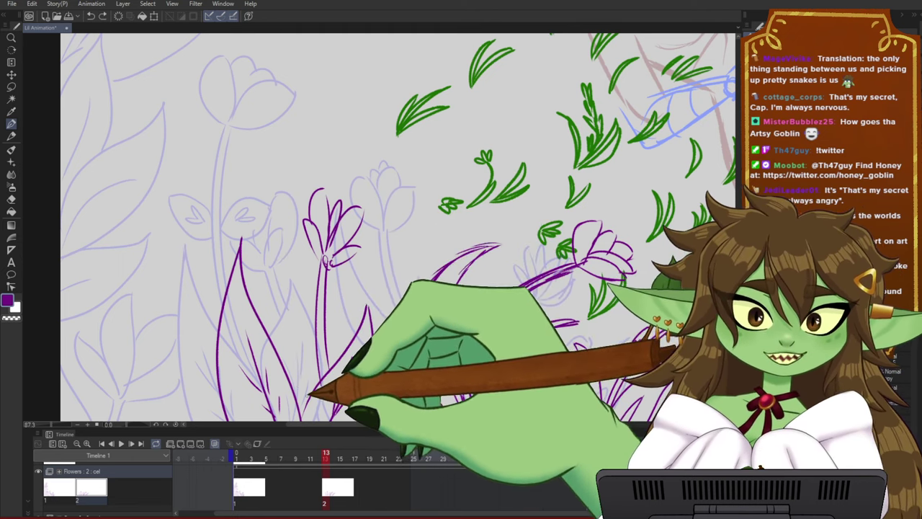
{"action": "left_click_drag", "start_coordinate": [304, 384], "coordinate": [378, 129]}
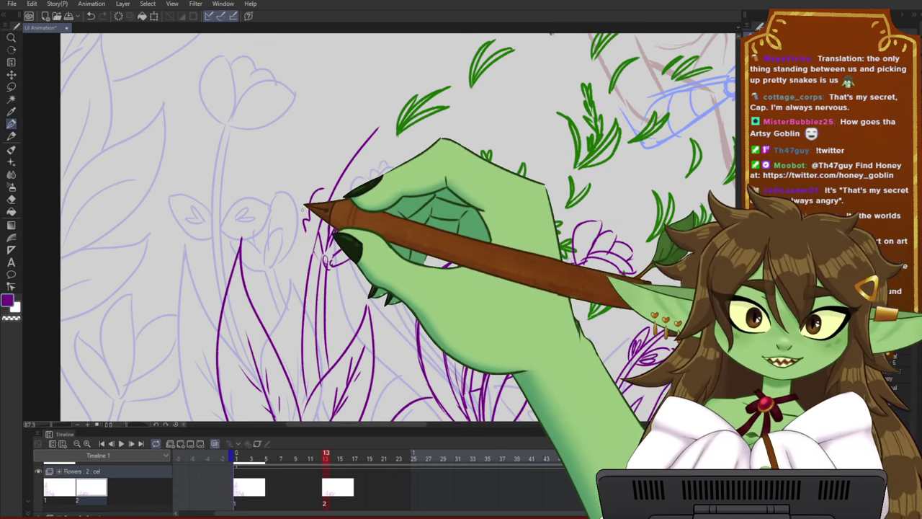
{"action": "mouse_move", "coordinate": [304, 397]}
{"action": "left_mouse_down"}
{"action": "mouse_move", "coordinate": [297, 317]}
{"action": "mouse_move", "coordinate": [347, 139]}
{"action": "left_mouse_up"}
{"action": "key", "text": "ctrl+z"}
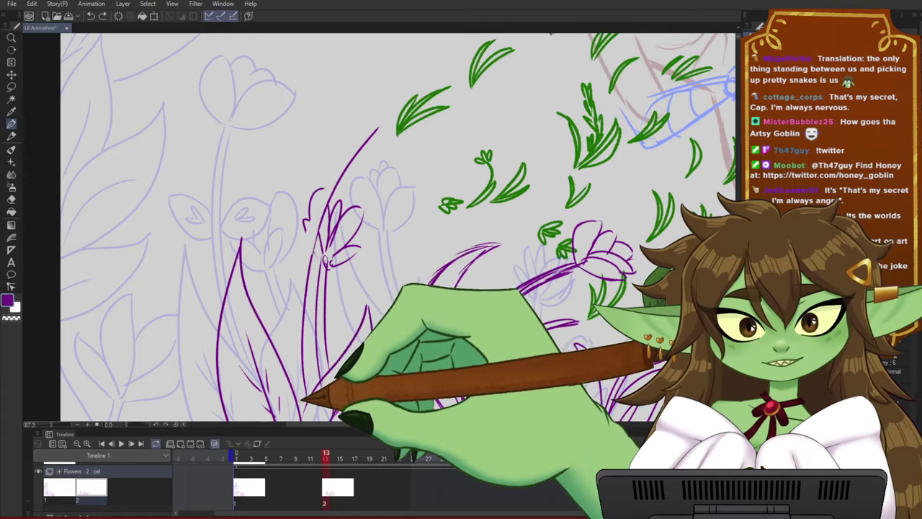
{"action": "left_click_drag", "start_coordinate": [301, 398], "coordinate": [381, 123]}
{"action": "left_click_drag", "start_coordinate": [329, 299], "coordinate": [313, 319]}
{"action": "key", "text": "ctrl+z"}
{"action": "left_click_drag", "start_coordinate": [362, 276], "coordinate": [351, 246]}
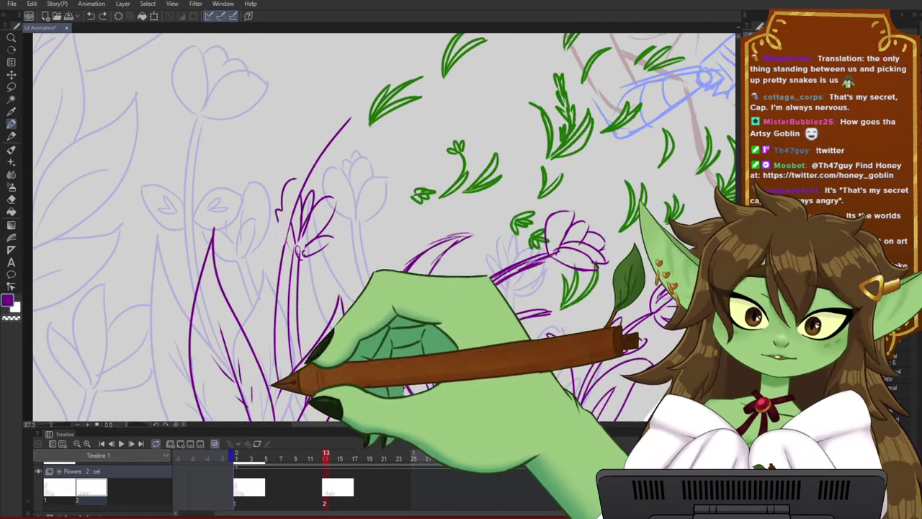
{"action": "mouse_move", "coordinate": [271, 388]}
{"action": "left_mouse_down"}
{"action": "mouse_move", "coordinate": [269, 334]}
{"action": "mouse_move", "coordinate": [334, 121]}
{"action": "left_mouse_up"}
- Draw the tall tulip's right-leaning bloom at the stem's tip and a pair of small rounded leaves with inner loops along the stem
{"action": "left_click_drag", "start_coordinate": [387, 136], "coordinate": [344, 243]}
{"action": "mouse_move", "coordinate": [293, 229]}
{"action": "left_mouse_down"}
{"action": "mouse_move", "coordinate": [267, 212]}
{"action": "mouse_move", "coordinate": [297, 217]}
{"action": "mouse_move", "coordinate": [323, 158]}
{"action": "left_mouse_up"}
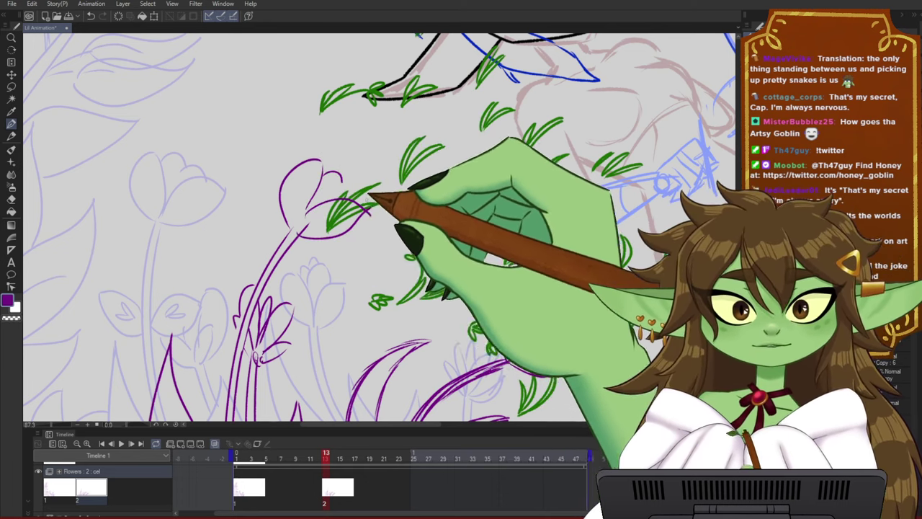
{"action": "mouse_move", "coordinate": [421, 230]}
{"action": "left_mouse_down"}
{"action": "mouse_move", "coordinate": [448, 238]}
{"action": "mouse_move", "coordinate": [480, 169]}
{"action": "left_mouse_up"}
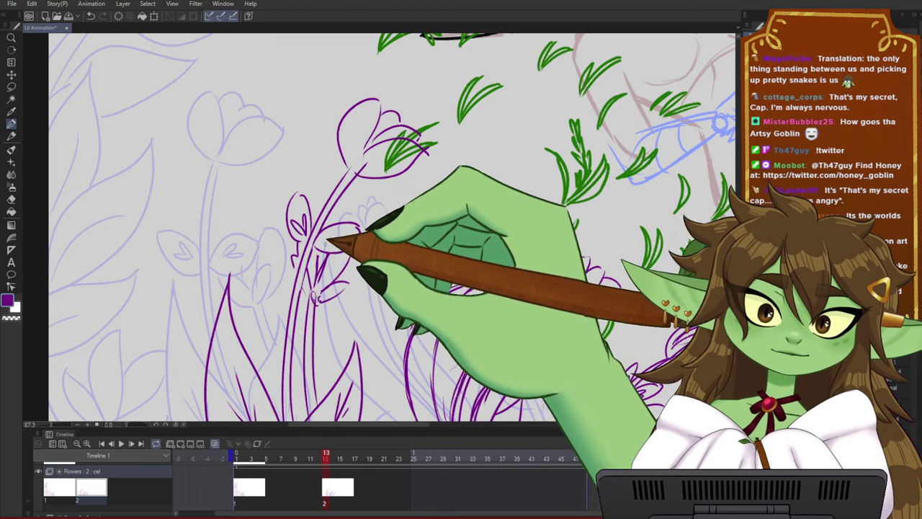
{"action": "scroll", "coordinate": [335, 225], "scroll_direction": "down", "scroll_amount": 5}
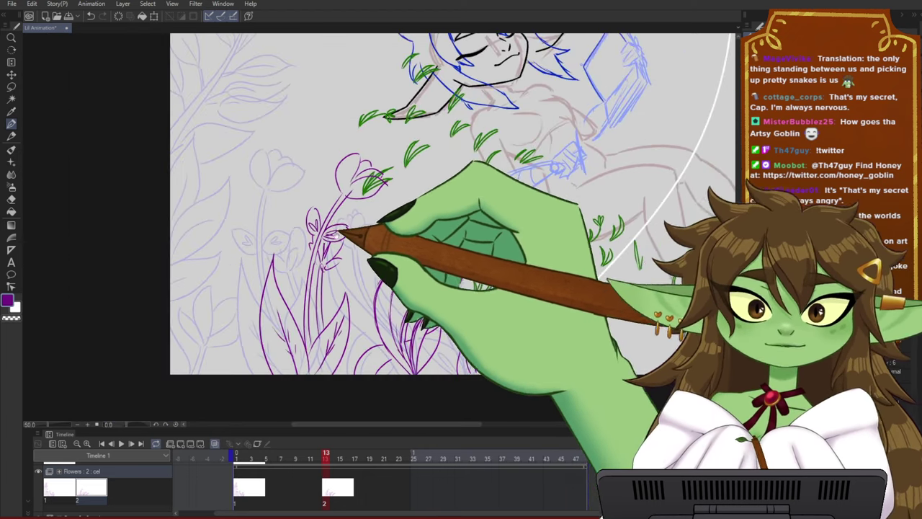
{"action": "left_click_drag", "start_coordinate": [340, 244], "coordinate": [372, 255]}
{"action": "scroll", "coordinate": [371, 258], "scroll_direction": "up", "scroll_amount": 1}
{"action": "scroll", "coordinate": [364, 277], "scroll_direction": "down", "scroll_amount": 3}
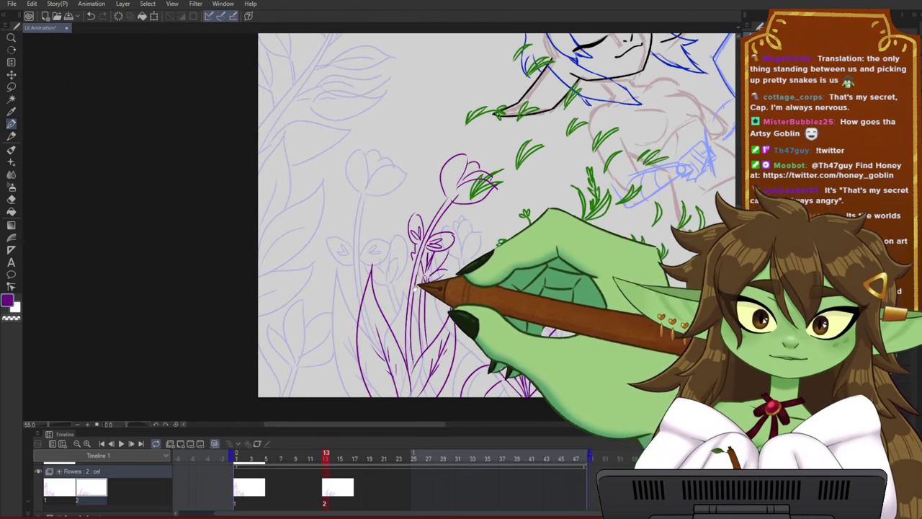
{"action": "left_click_drag", "start_coordinate": [358, 263], "coordinate": [293, 253]}
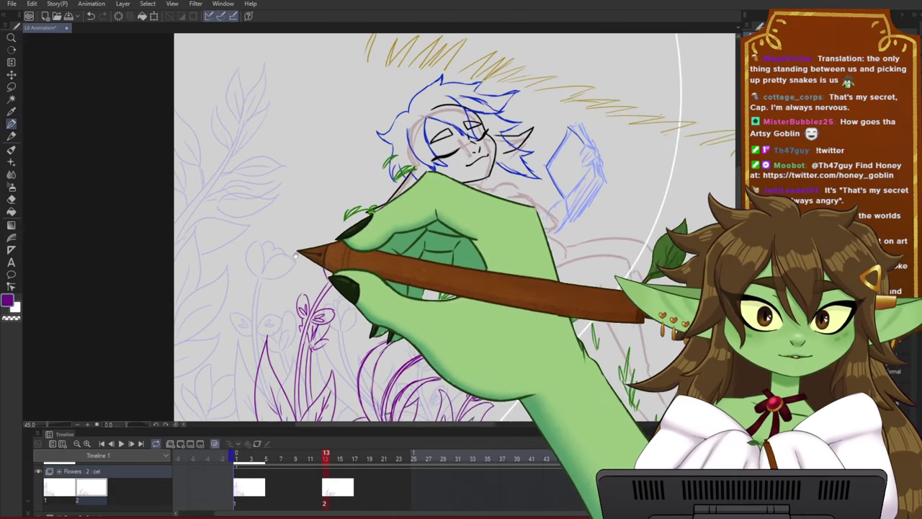
- Move back to frame 9 of the timeline and save the file
{"action": "mouse_move", "coordinate": [303, 457]}
{"action": "left_mouse_down"}
{"action": "mouse_move", "coordinate": [254, 444]}
{"action": "mouse_move", "coordinate": [395, 467]}
{"action": "mouse_move", "coordinate": [267, 453]}
{"action": "mouse_move", "coordinate": [352, 458]}
{"action": "mouse_move", "coordinate": [285, 465]}
{"action": "mouse_move", "coordinate": [337, 458]}
{"action": "mouse_move", "coordinate": [295, 461]}
{"action": "left_mouse_up"}
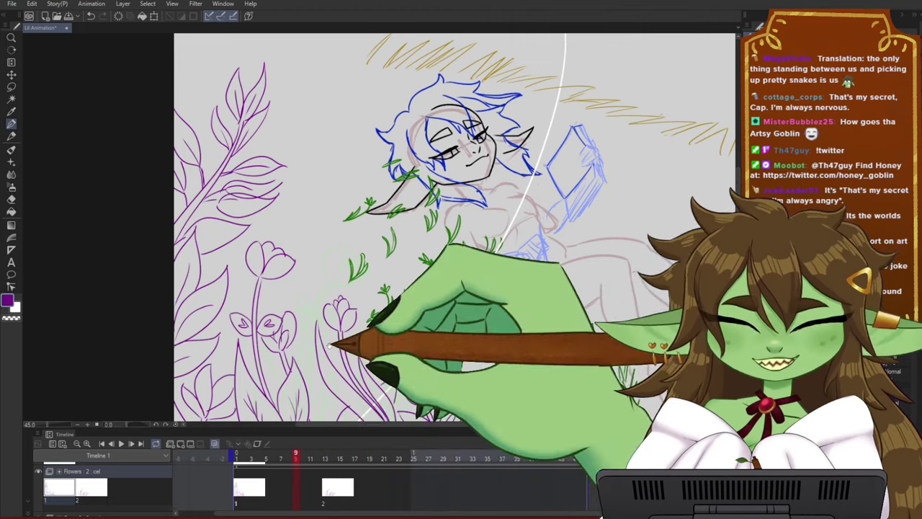
{"action": "key", "text": "space"}
{"action": "left_click_drag", "start_coordinate": [336, 341], "coordinate": [368, 331]}
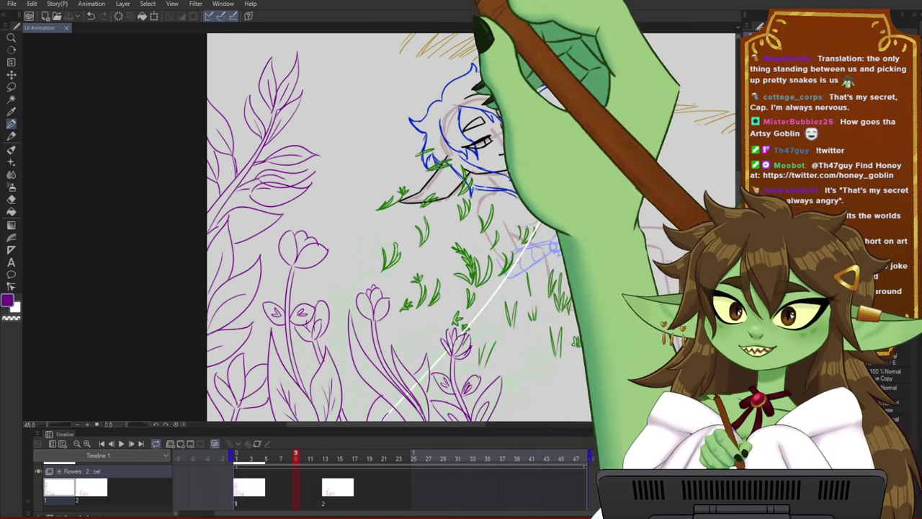
- Examine the original upright flowers and leafy branch at frame 9 in relation to the grass and the character
{"action": "scroll", "coordinate": [354, 240], "scroll_direction": "up", "scroll_amount": 1}
{"action": "left_click_drag", "start_coordinate": [408, 227], "coordinate": [367, 223]}
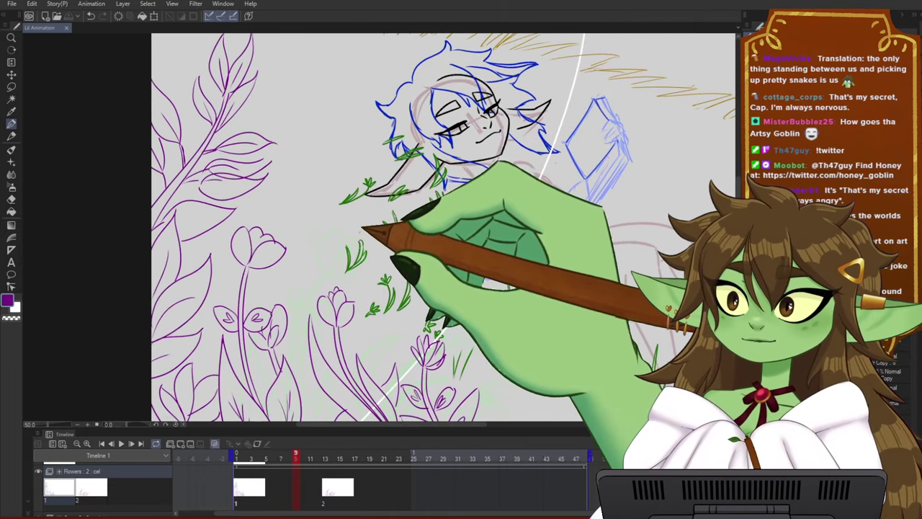
{"action": "scroll", "coordinate": [367, 222], "scroll_direction": "up", "scroll_amount": 1}
{"action": "left_click_drag", "start_coordinate": [292, 195], "coordinate": [341, 201]}
{"action": "left_click_drag", "start_coordinate": [410, 215], "coordinate": [425, 241]}
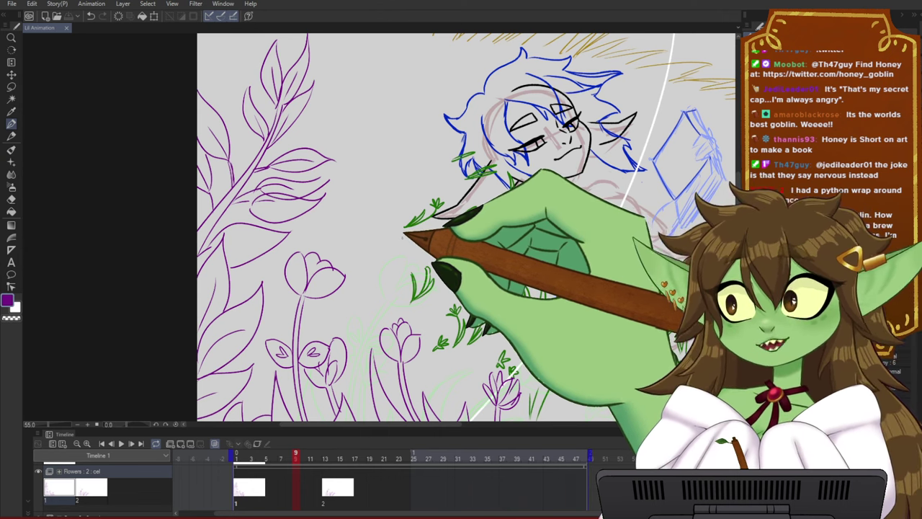
{"action": "left_click_drag", "start_coordinate": [356, 299], "coordinate": [358, 293]}
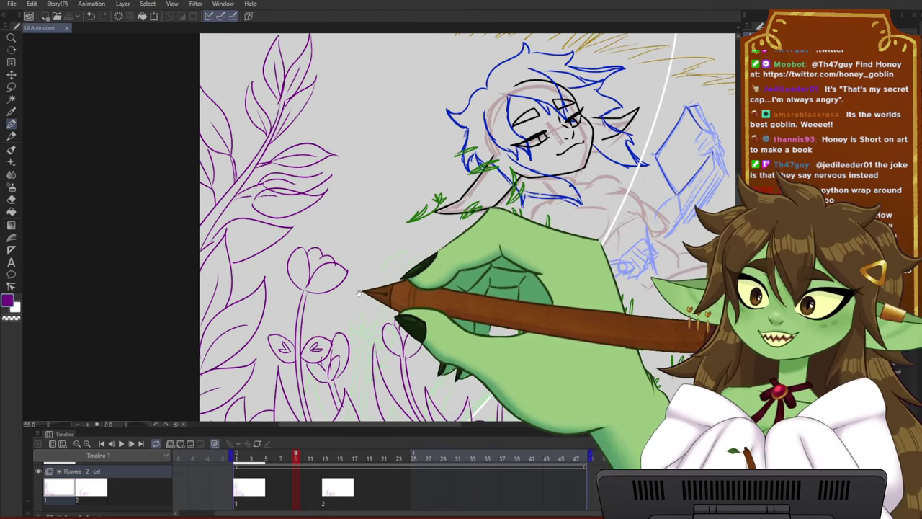
{"action": "scroll", "coordinate": [278, 184], "scroll_direction": "up", "scroll_amount": 1}
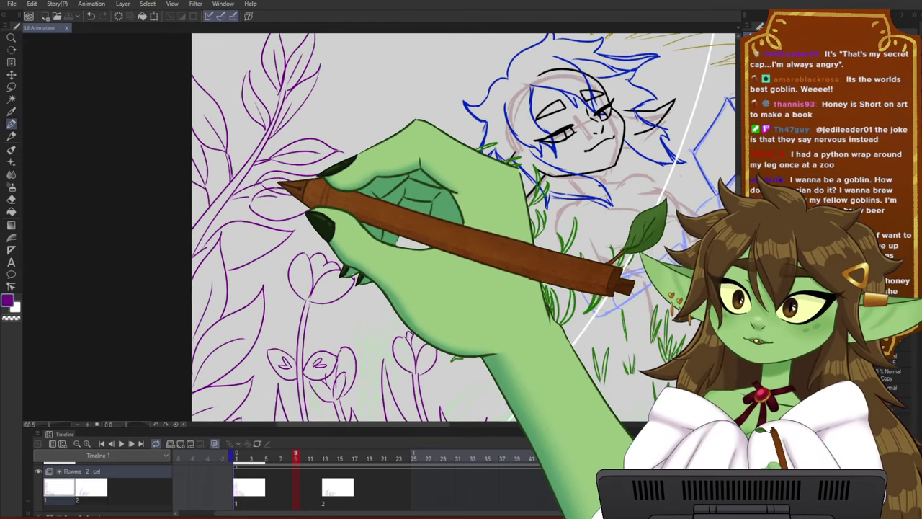
{"action": "left_click_drag", "start_coordinate": [310, 221], "coordinate": [289, 213]}
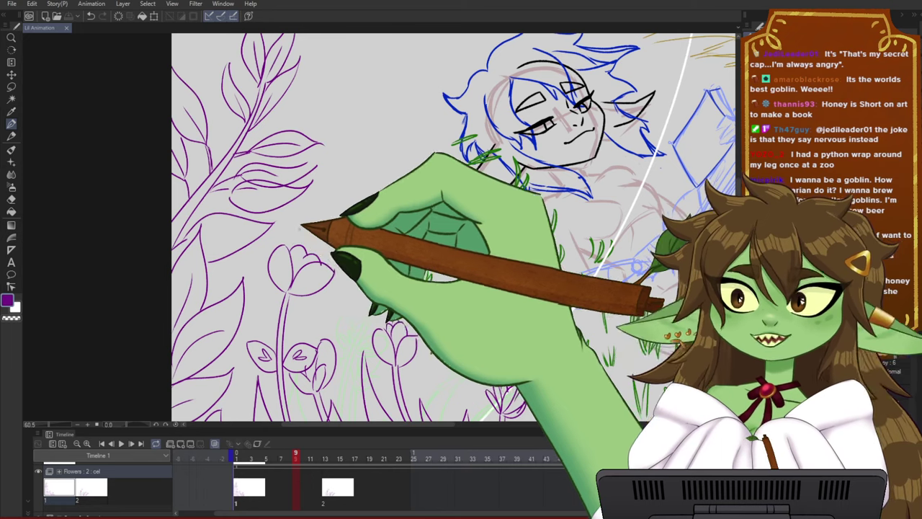
{"action": "scroll", "coordinate": [289, 192], "scroll_direction": "down", "scroll_amount": 2}
{"action": "left_click_drag", "start_coordinate": [330, 247], "coordinate": [315, 236]}
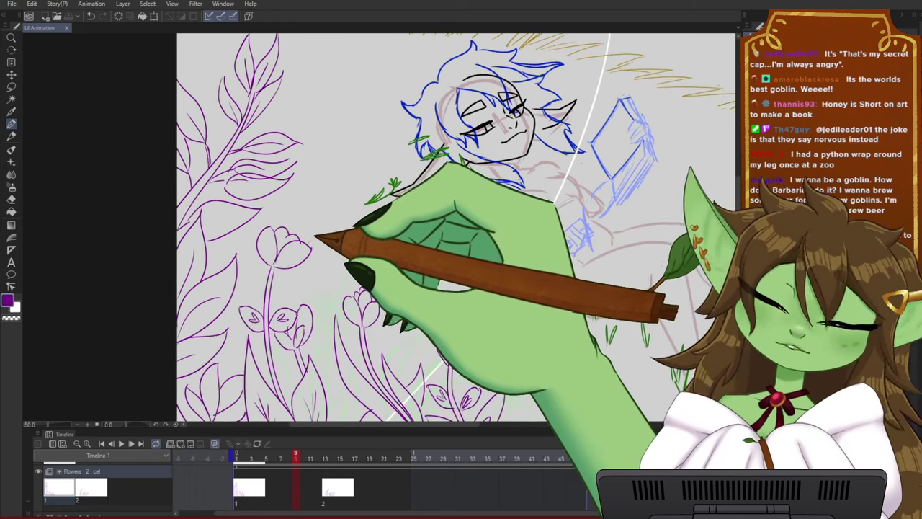
{"action": "scroll", "coordinate": [320, 269], "scroll_direction": "down", "scroll_amount": 1}
{"action": "scroll", "coordinate": [323, 273], "scroll_direction": "up", "scroll_amount": 1}
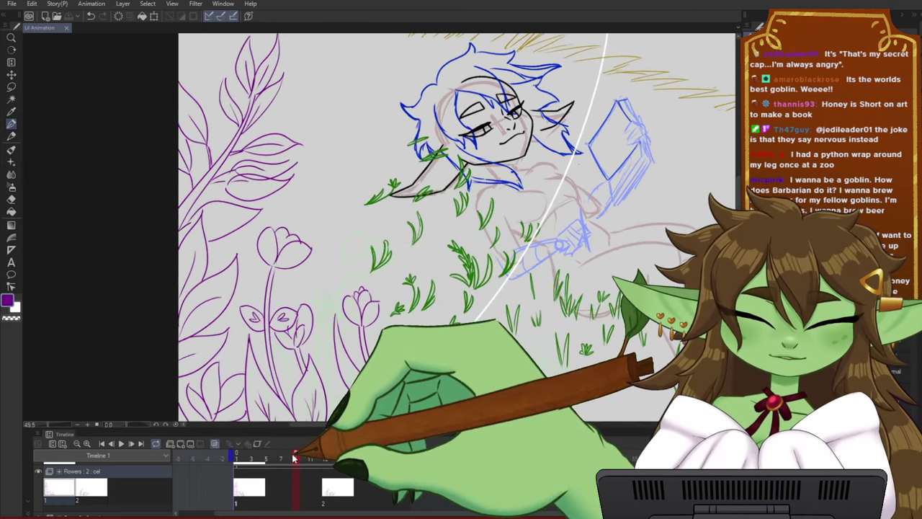
- Compare the flowers at frame 7 with the swayed drawing at frame 13, ending on frame 13
{"action": "mouse_move", "coordinate": [293, 457]}
{"action": "left_mouse_down"}
{"action": "mouse_move", "coordinate": [349, 458]}
{"action": "mouse_move", "coordinate": [275, 454]}
{"action": "mouse_move", "coordinate": [389, 459]}
{"action": "mouse_move", "coordinate": [272, 459]}
{"action": "mouse_move", "coordinate": [301, 462]}
{"action": "mouse_move", "coordinate": [285, 461]}
{"action": "left_mouse_up"}
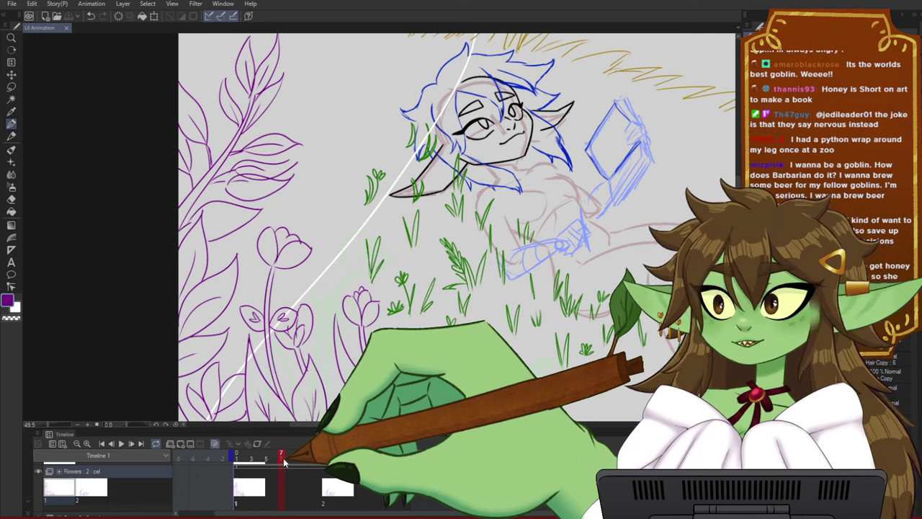
{"action": "left_click_drag", "start_coordinate": [294, 293], "coordinate": [303, 281]}
{"action": "scroll", "coordinate": [301, 277], "scroll_direction": "up", "scroll_amount": 2}
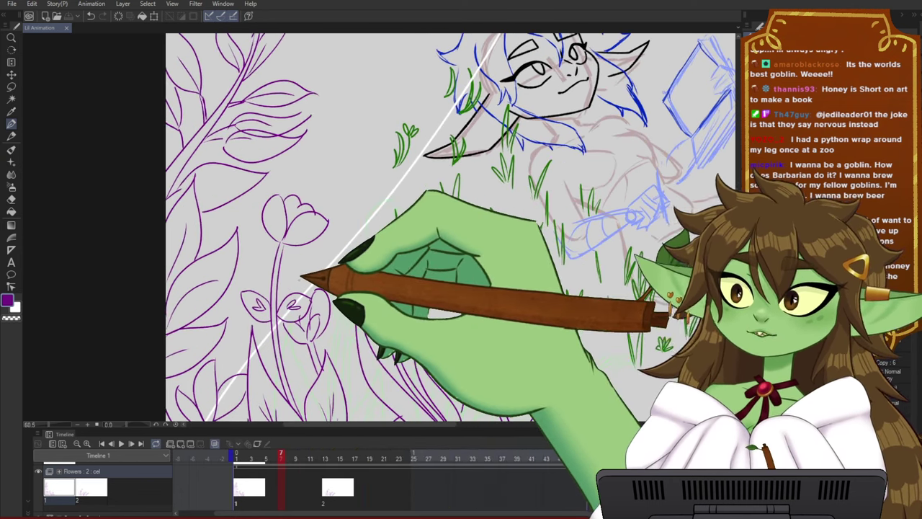
{"action": "left_click_drag", "start_coordinate": [357, 178], "coordinate": [364, 204]}
{"action": "scroll", "coordinate": [359, 209], "scroll_direction": "down", "scroll_amount": 1}
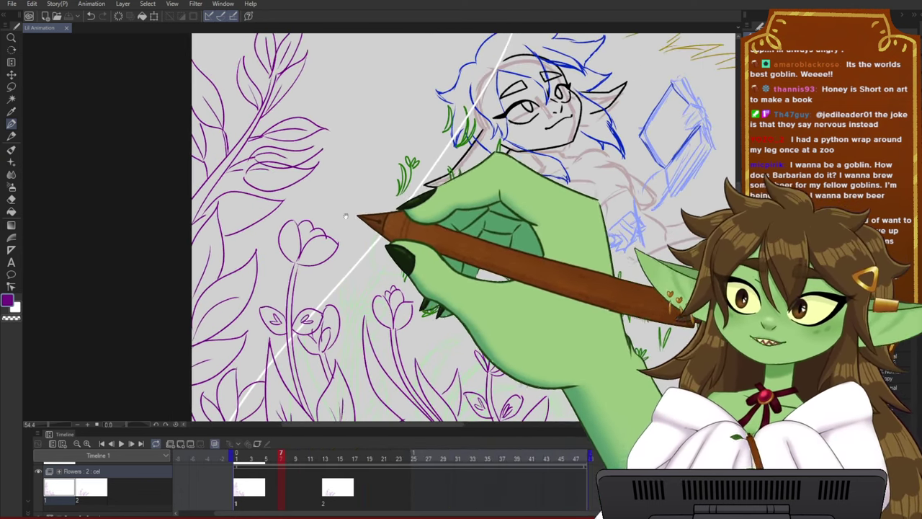
{"action": "scroll", "coordinate": [345, 216], "scroll_direction": "down", "scroll_amount": 2}
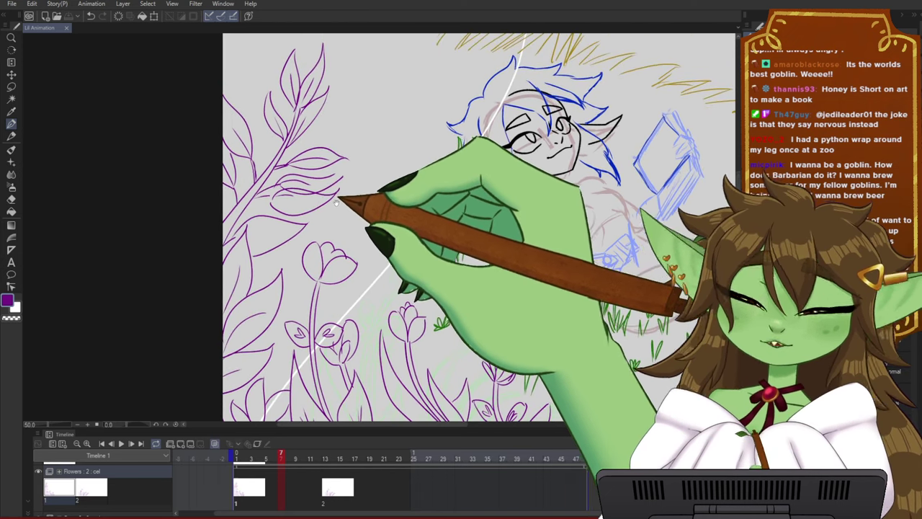
{"action": "left_click", "coordinate": [326, 456]}
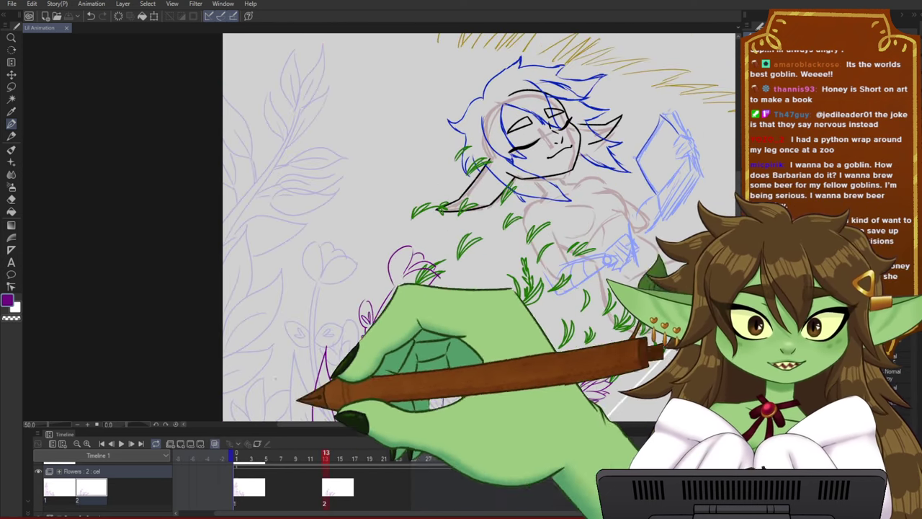
{"action": "left_click_drag", "start_coordinate": [375, 358], "coordinate": [395, 337]}
{"action": "scroll", "coordinate": [395, 336], "scroll_direction": "down", "scroll_amount": 1}
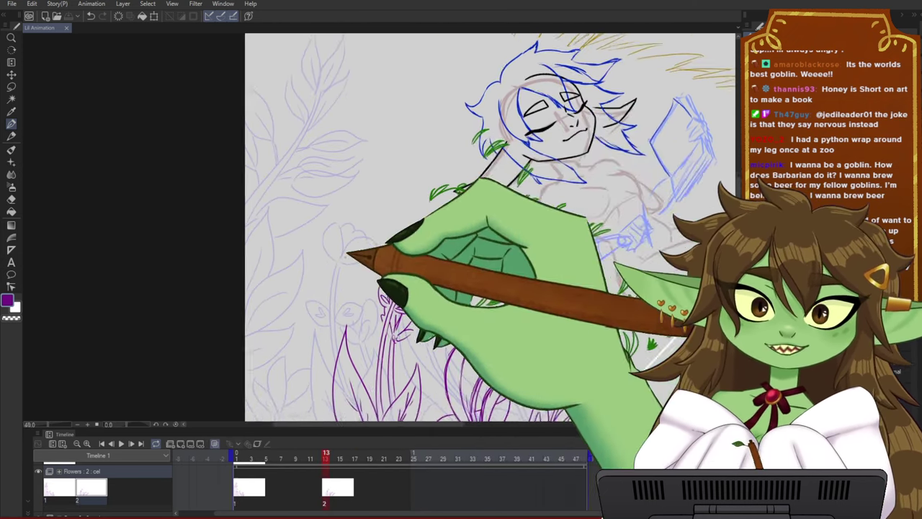
{"action": "scroll", "coordinate": [347, 254], "scroll_direction": "up", "scroll_amount": 4}
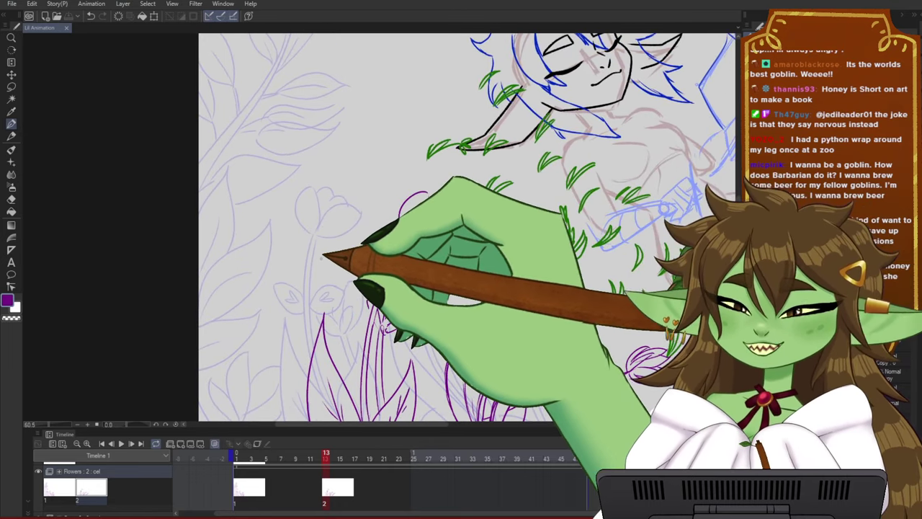
- Redraw the low leaf clump in the canvas's lower-left corner with pointed leaves fanning out from a right-leaning stem
{"action": "left_click_drag", "start_coordinate": [443, 225], "coordinate": [436, 164]}
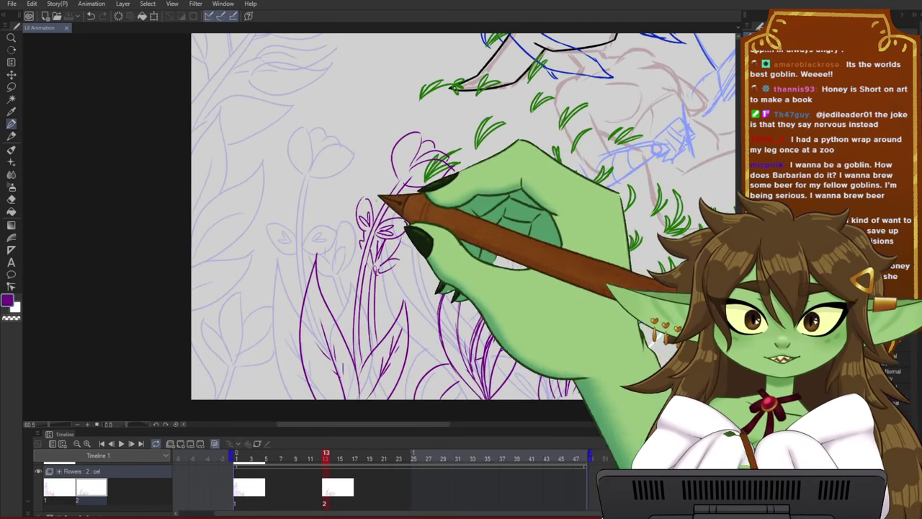
{"action": "left_click_drag", "start_coordinate": [326, 452], "coordinate": [326, 451]}
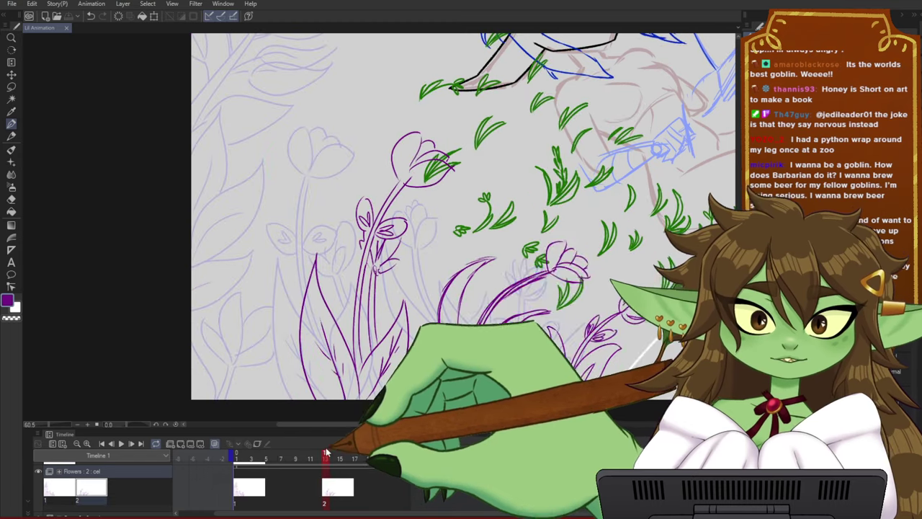
{"action": "scroll", "coordinate": [463, 216], "scroll_direction": "down", "scroll_amount": 1}
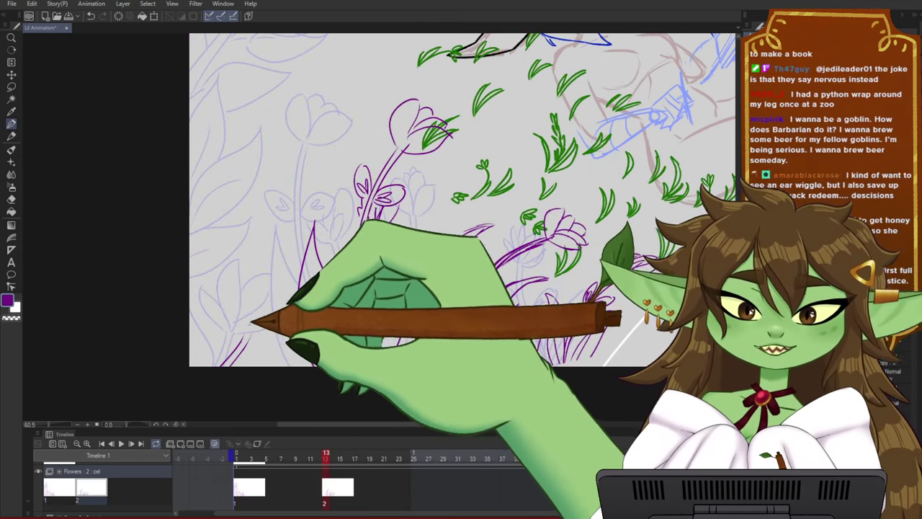
{"action": "left_click_drag", "start_coordinate": [321, 325], "coordinate": [312, 360]}
{"action": "left_click_drag", "start_coordinate": [234, 369], "coordinate": [222, 308]}
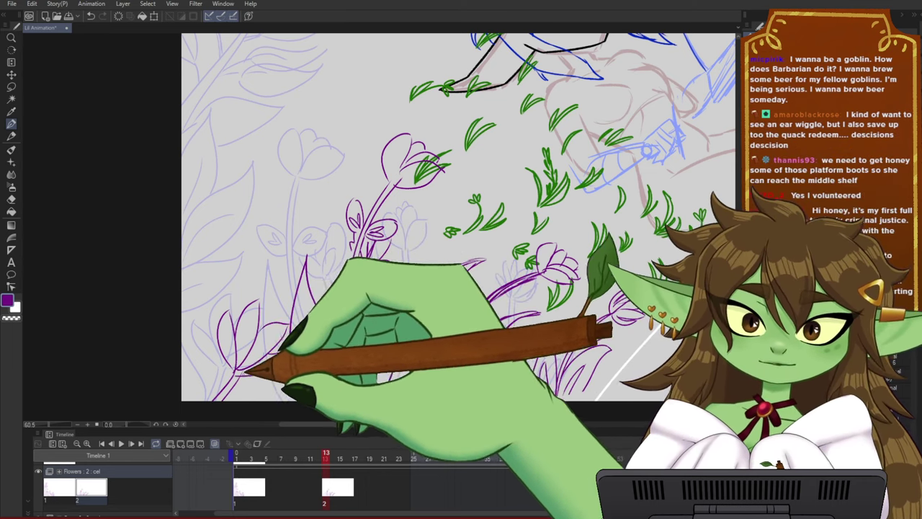
{"action": "left_click_drag", "start_coordinate": [338, 299], "coordinate": [362, 286]}
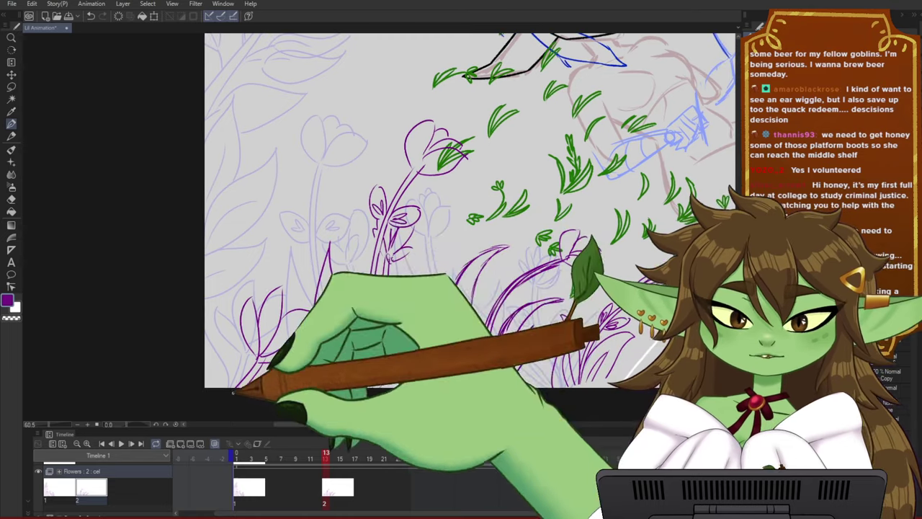
{"action": "left_click_drag", "start_coordinate": [244, 388], "coordinate": [194, 280]}
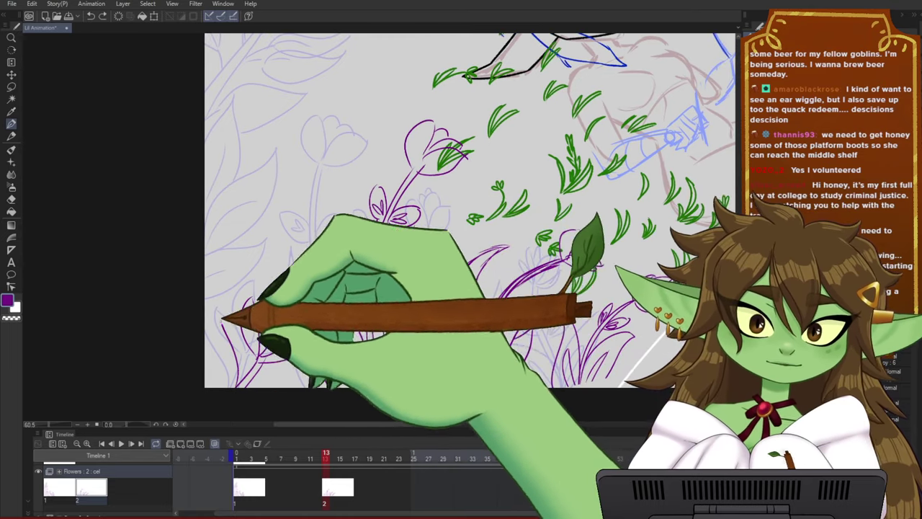
{"action": "mouse_move", "coordinate": [420, 188]}
{"action": "left_mouse_down"}
{"action": "mouse_move", "coordinate": [405, 279]}
{"action": "mouse_move", "coordinate": [465, 250]}
{"action": "mouse_move", "coordinate": [462, 191]}
{"action": "left_mouse_up"}
- Examine the swayed clump and tulip at frame 13 against the faint original flowers and leafy branch
{"action": "mouse_move", "coordinate": [327, 460]}
{"action": "left_mouse_down"}
{"action": "mouse_move", "coordinate": [318, 463]}
{"action": "mouse_move", "coordinate": [325, 458]}
{"action": "left_mouse_up"}
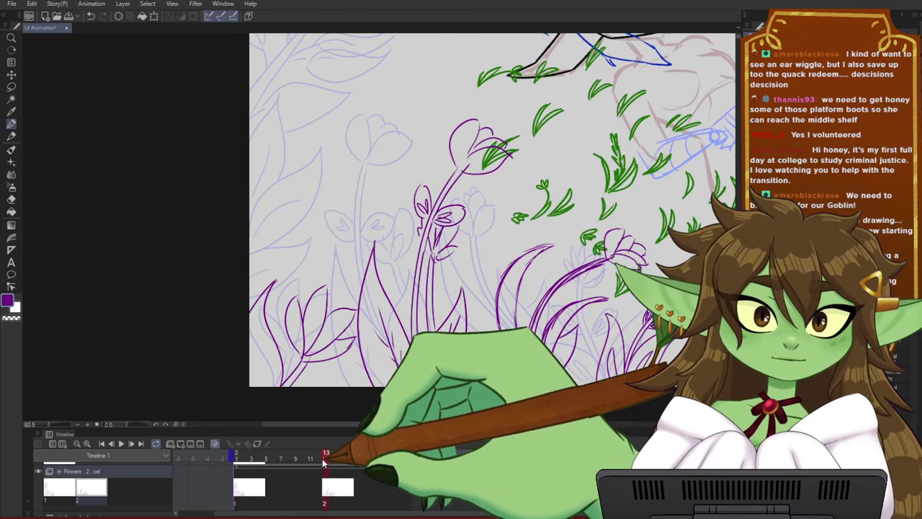
{"action": "left_click_drag", "start_coordinate": [490, 200], "coordinate": [473, 251]}
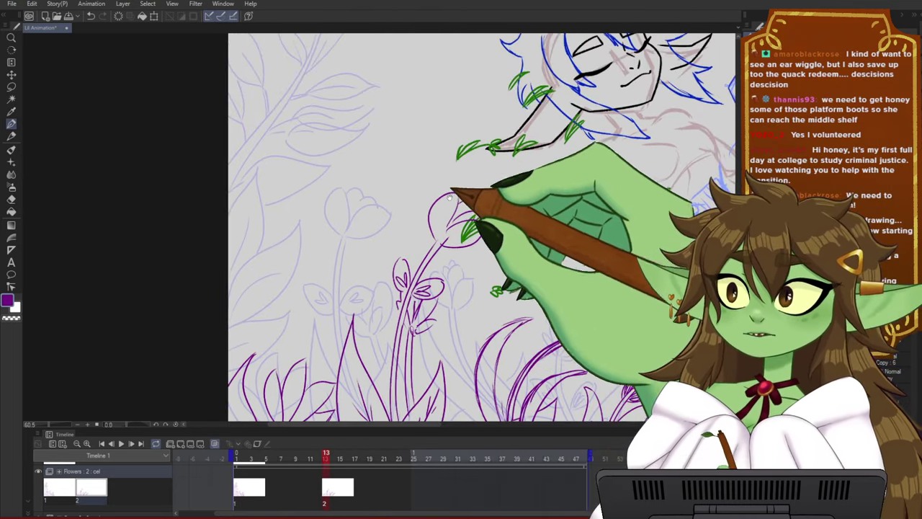
{"action": "left_click_drag", "start_coordinate": [451, 197], "coordinate": [461, 221]}
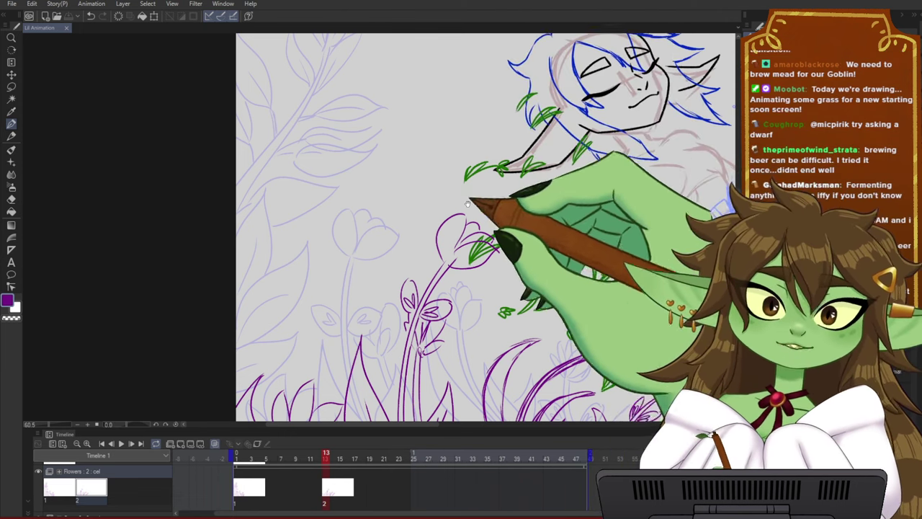
{"action": "left_click_drag", "start_coordinate": [475, 221], "coordinate": [477, 237]}
{"action": "scroll", "coordinate": [391, 264], "scroll_direction": "down", "scroll_amount": 2}
{"action": "scroll", "coordinate": [391, 263], "scroll_direction": "up", "scroll_amount": 2}
{"action": "left_click_drag", "start_coordinate": [342, 253], "coordinate": [379, 246]}
{"action": "mouse_move", "coordinate": [422, 204]}
{"action": "left_mouse_down"}
{"action": "mouse_move", "coordinate": [451, 209]}
{"action": "mouse_move", "coordinate": [376, 221]}
{"action": "mouse_move", "coordinate": [376, 180]}
{"action": "left_mouse_up"}
{"action": "scroll", "coordinate": [358, 249], "scroll_direction": "up", "scroll_amount": 2}
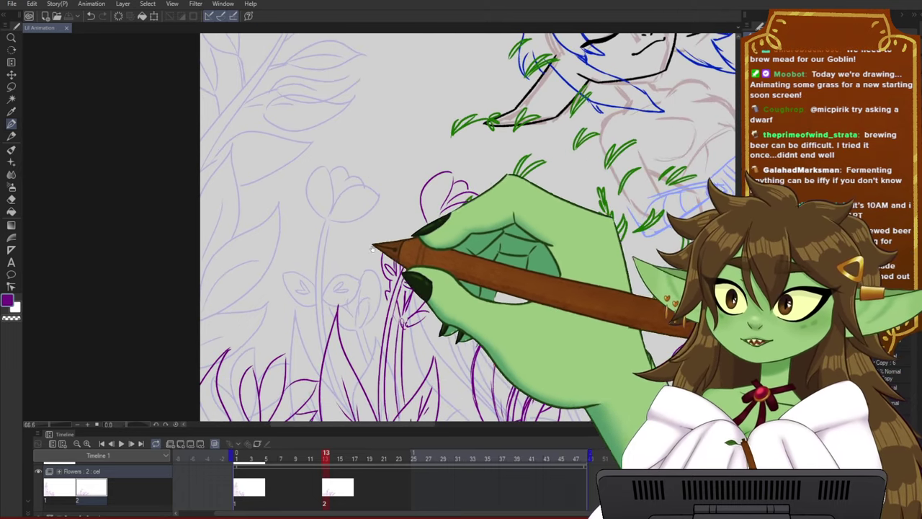
{"action": "scroll", "coordinate": [462, 227], "scroll_direction": "left", "scroll_amount": 2}
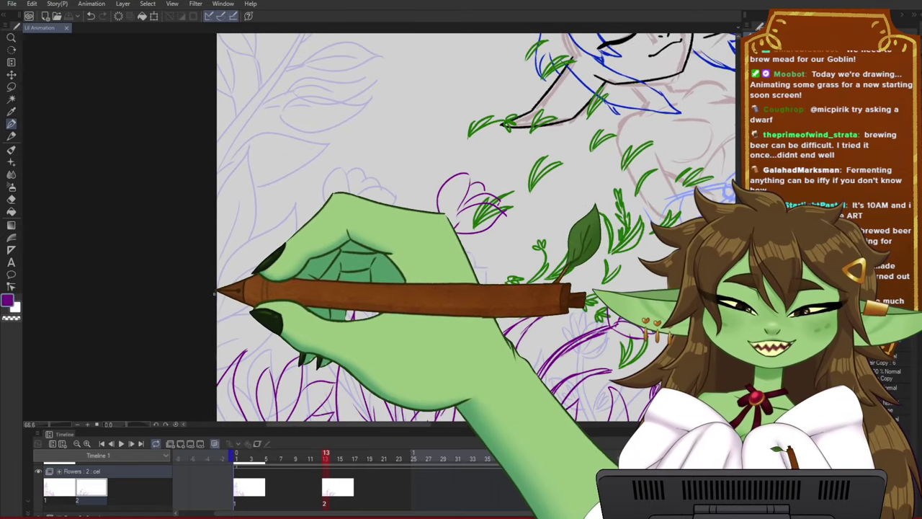
- Draw large pointed leaves swaying right at the base of the leafy branch along the canvas's left edge
{"action": "mouse_move", "coordinate": [218, 275]}
{"action": "left_mouse_down"}
{"action": "mouse_move", "coordinate": [325, 233]}
{"action": "mouse_move", "coordinate": [296, 281]}
{"action": "mouse_move", "coordinate": [216, 324]}
{"action": "mouse_move", "coordinate": [273, 330]}
{"action": "mouse_move", "coordinate": [269, 307]}
{"action": "mouse_move", "coordinate": [214, 330]}
{"action": "mouse_move", "coordinate": [318, 303]}
{"action": "mouse_move", "coordinate": [283, 321]}
{"action": "mouse_move", "coordinate": [224, 319]}
{"action": "mouse_move", "coordinate": [307, 309]}
{"action": "mouse_move", "coordinate": [271, 350]}
{"action": "mouse_move", "coordinate": [218, 366]}
{"action": "left_mouse_up"}
{"action": "key", "text": "ctrl+z"}
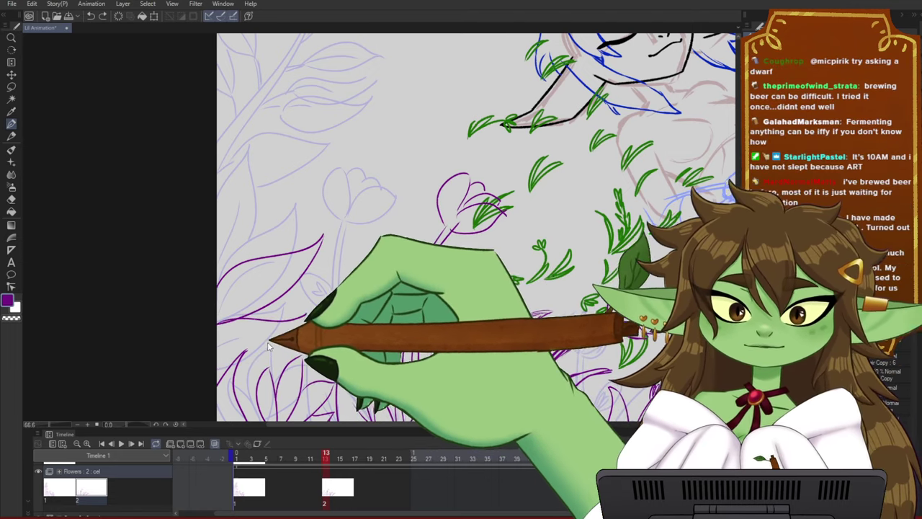
{"action": "left_click_drag", "start_coordinate": [296, 320], "coordinate": [202, 336]}
{"action": "left_click_drag", "start_coordinate": [377, 239], "coordinate": [378, 288]}
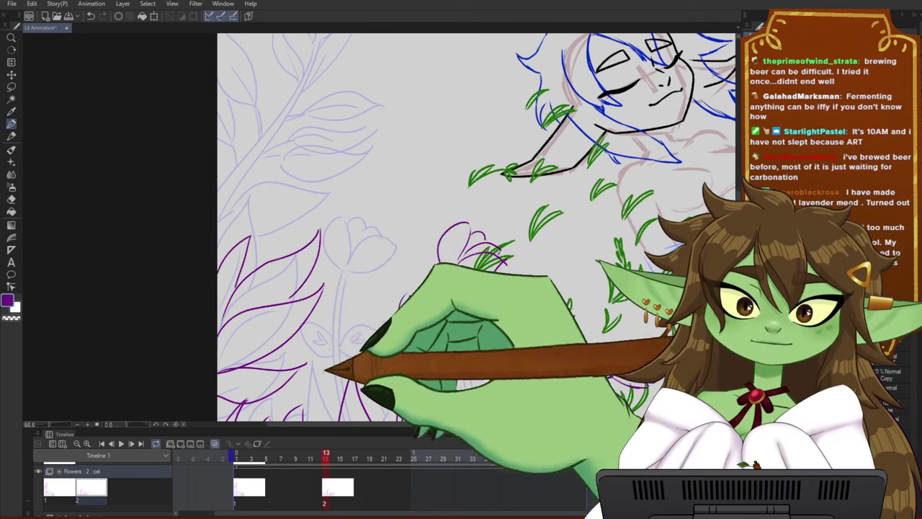
- Draw the leafy branch's main stem as one long curve arching right from the canvas edge toward the character
{"action": "left_click_drag", "start_coordinate": [318, 458], "coordinate": [232, 451]}
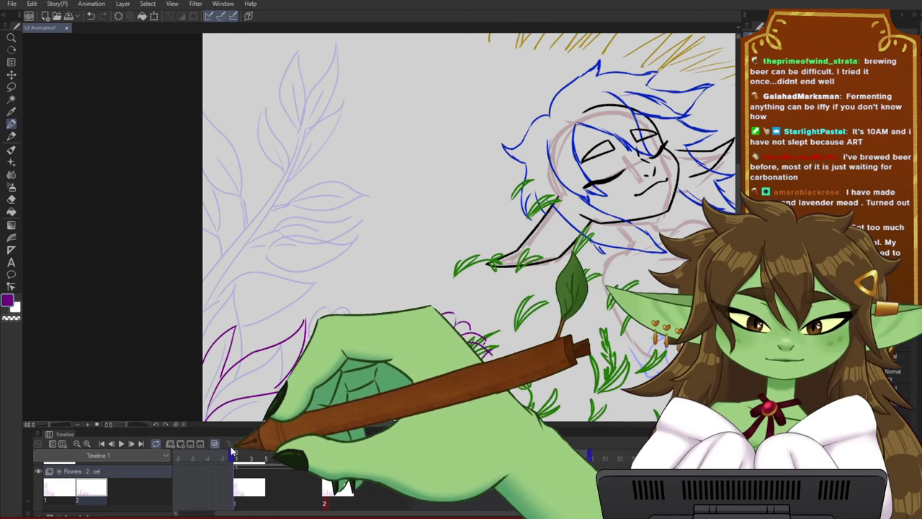
{"action": "left_click_drag", "start_coordinate": [467, 219], "coordinate": [457, 230]}
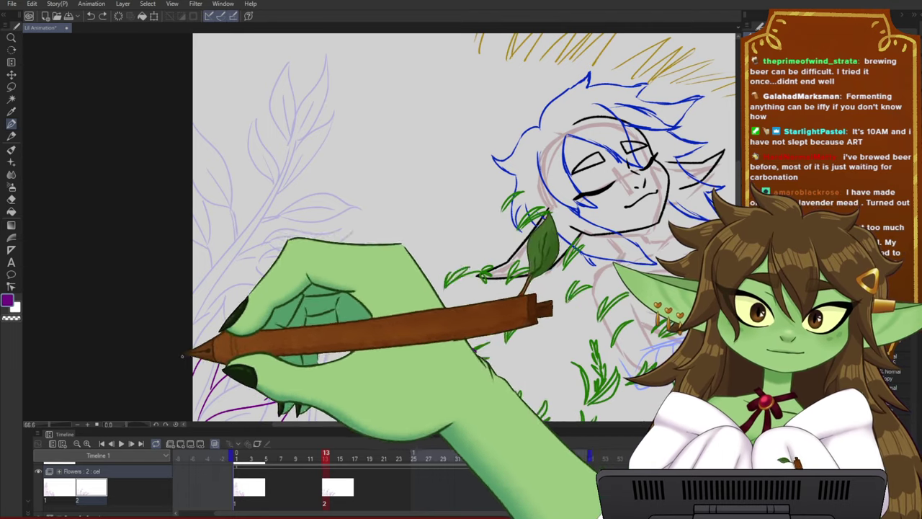
{"action": "left_click_drag", "start_coordinate": [194, 323], "coordinate": [404, 164]}
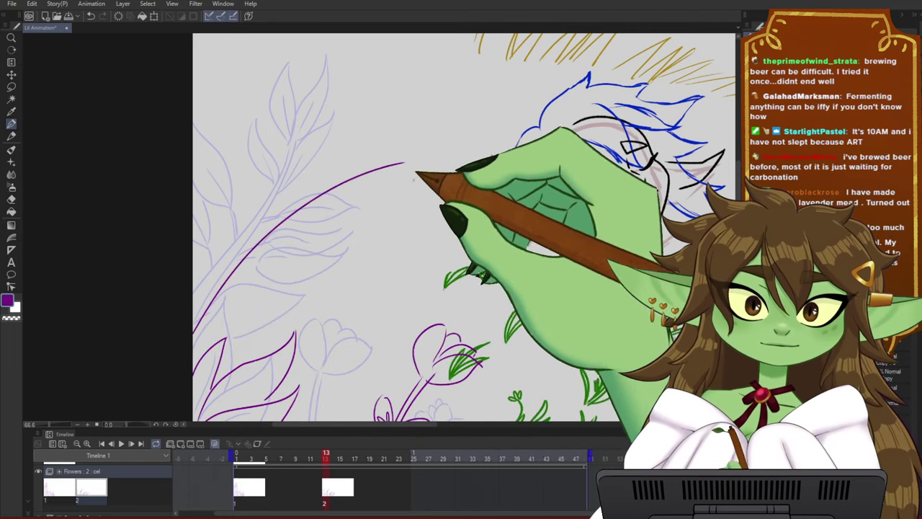
{"action": "left_click_drag", "start_coordinate": [478, 271], "coordinate": [483, 281]}
{"action": "key", "text": "ctrl+z"}
{"action": "mouse_move", "coordinate": [199, 341]}
{"action": "left_mouse_down"}
{"action": "mouse_move", "coordinate": [391, 204]}
{"action": "mouse_move", "coordinate": [413, 204]}
{"action": "left_mouse_up"}
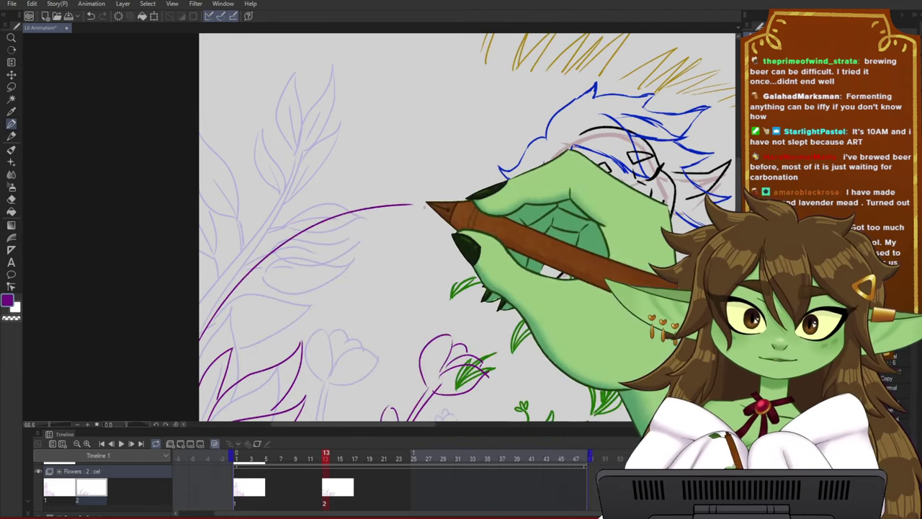
- Draw a pair of pointed leaves, one upper and one lower, at the tip of the arched stem
{"action": "left_click_drag", "start_coordinate": [485, 285], "coordinate": [458, 343]}
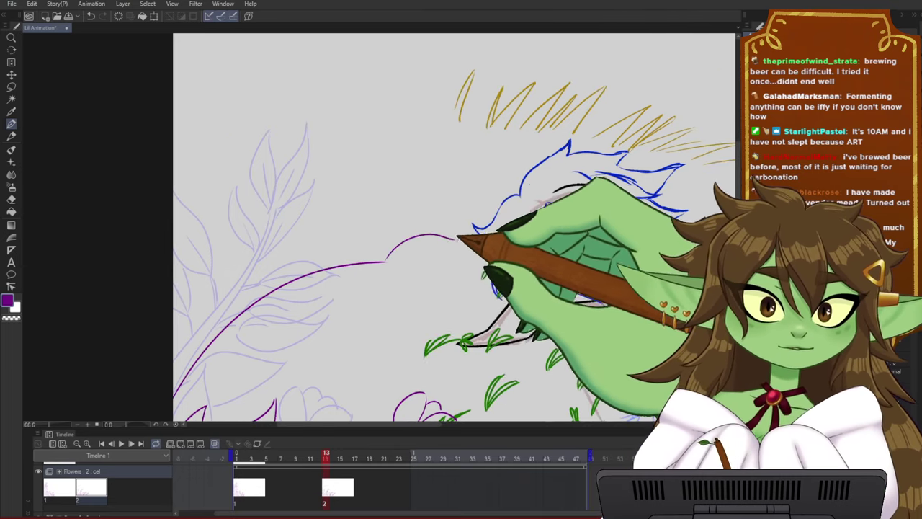
{"action": "left_click_drag", "start_coordinate": [466, 230], "coordinate": [440, 201]}
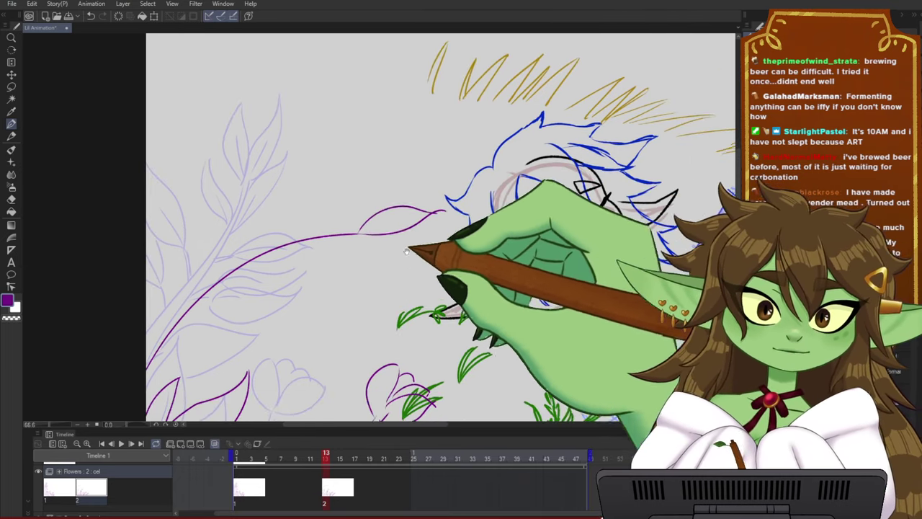
{"action": "left_click_drag", "start_coordinate": [358, 233], "coordinate": [422, 260]}
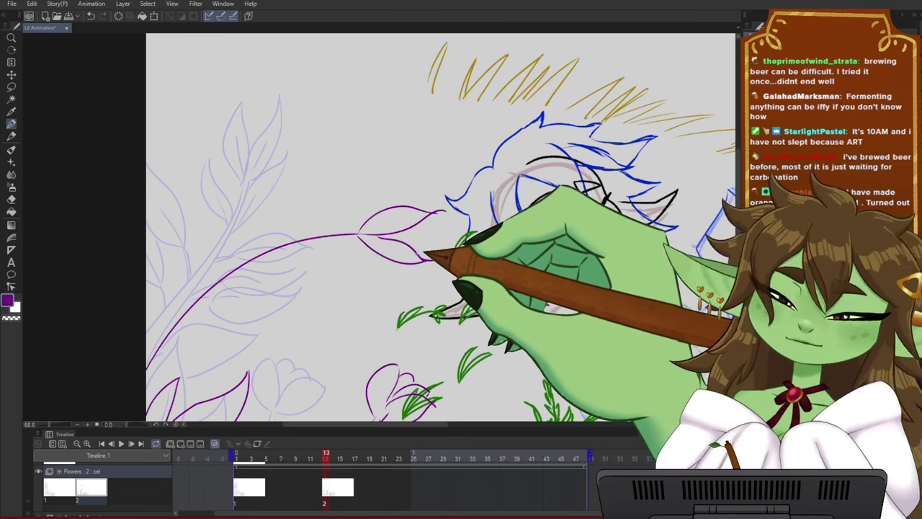
{"action": "left_click_drag", "start_coordinate": [459, 286], "coordinate": [471, 279]}
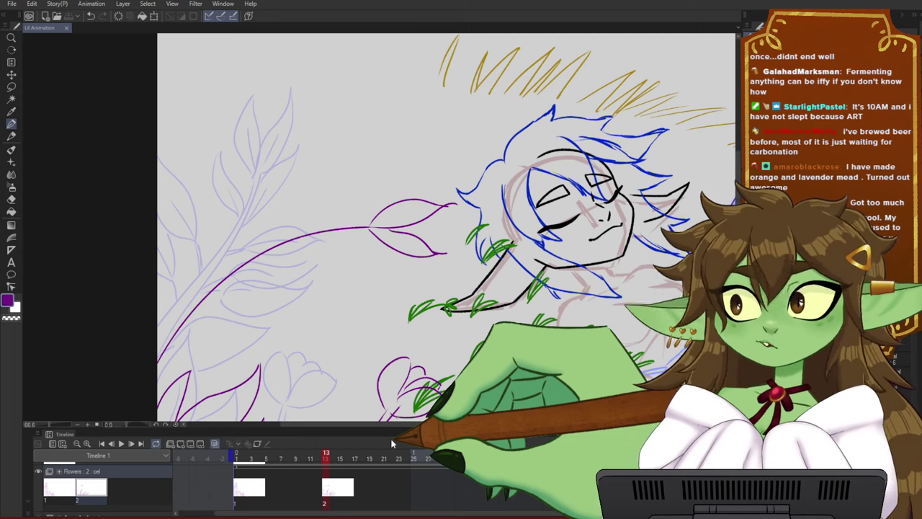
- Add the second contour line along the arched stem to give it thickness, running up to the tip leaves
{"action": "left_click_drag", "start_coordinate": [369, 126], "coordinate": [394, 166]}
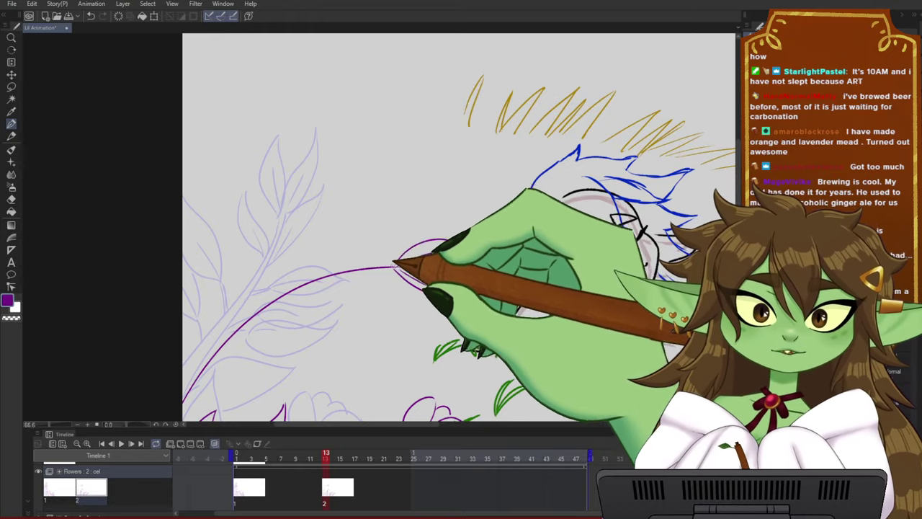
{"action": "left_click_drag", "start_coordinate": [370, 309], "coordinate": [382, 255]}
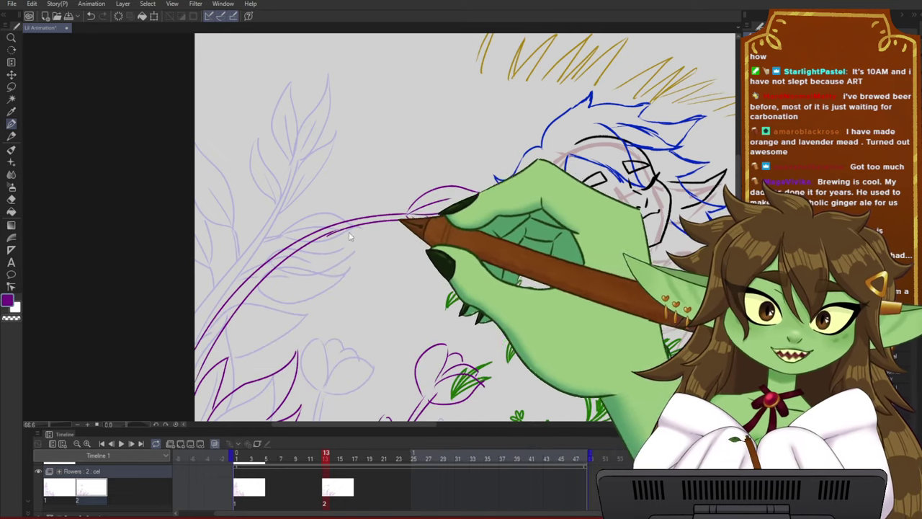
{"action": "key", "text": "ctrl+z"}
{"action": "left_click_drag", "start_coordinate": [326, 235], "coordinate": [407, 215]}
{"action": "left_click_drag", "start_coordinate": [527, 234], "coordinate": [517, 256]}
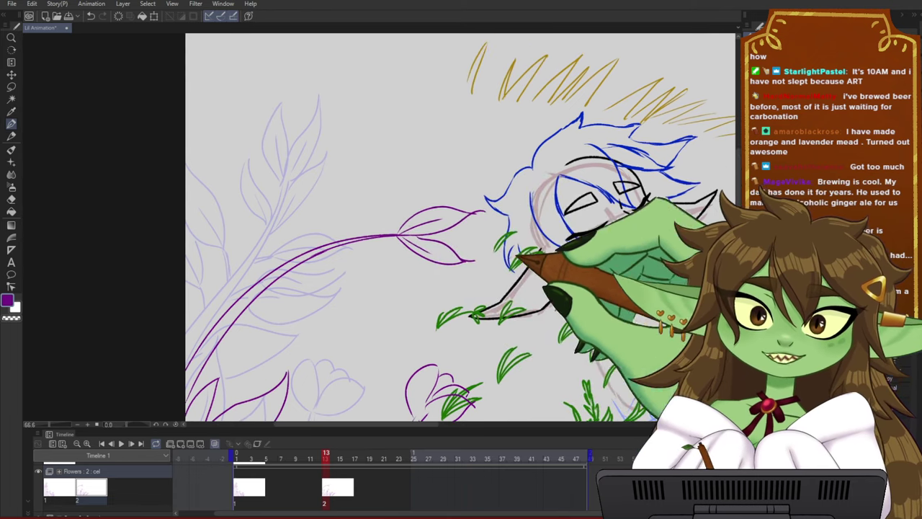
- Draw the next pair of pointed leaves above and below the stem behind the tip, with veins inside
{"action": "mouse_move", "coordinate": [344, 238]}
{"action": "left_mouse_down"}
{"action": "mouse_move", "coordinate": [420, 184]}
{"action": "mouse_move", "coordinate": [414, 196]}
{"action": "mouse_move", "coordinate": [439, 190]}
{"action": "mouse_move", "coordinate": [359, 234]}
{"action": "mouse_move", "coordinate": [420, 190]}
{"action": "left_mouse_up"}
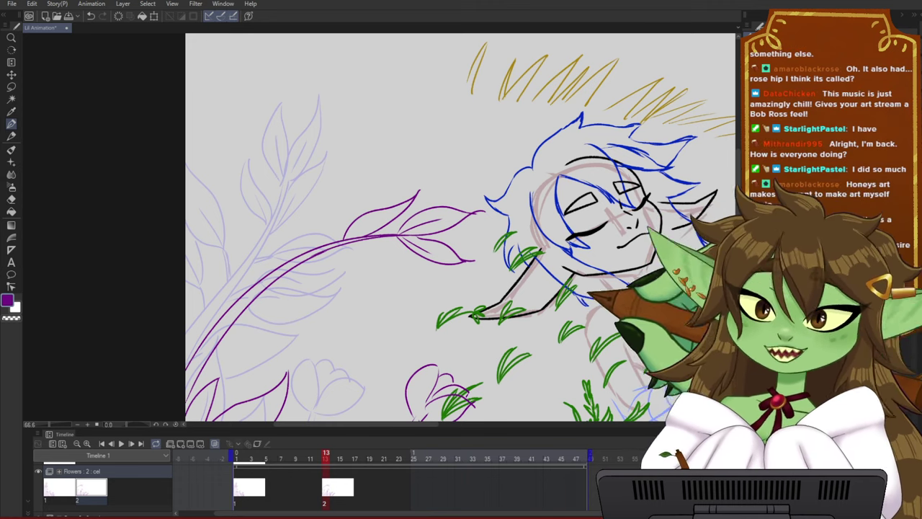
{"action": "left_click_drag", "start_coordinate": [589, 293], "coordinate": [581, 304]}
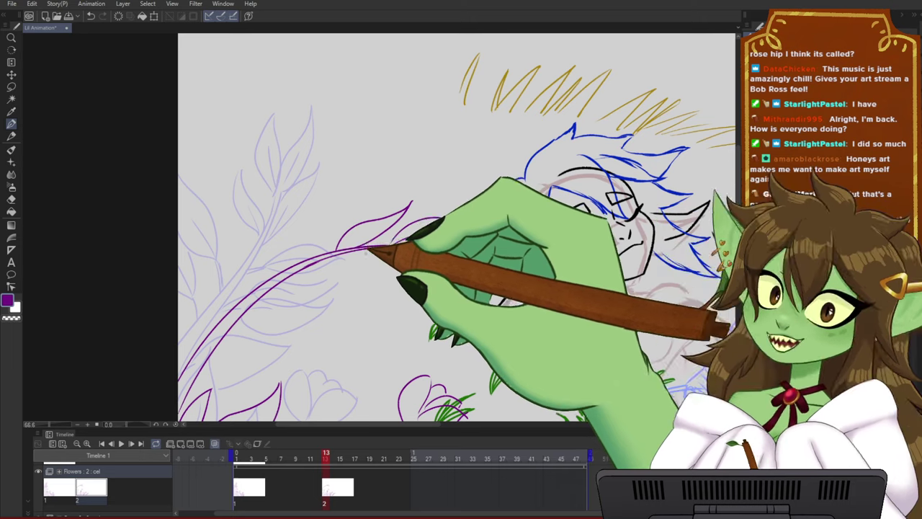
{"action": "mouse_move", "coordinate": [375, 251]}
{"action": "left_mouse_down"}
{"action": "mouse_move", "coordinate": [418, 268]}
{"action": "mouse_move", "coordinate": [424, 288]}
{"action": "left_mouse_up"}
{"action": "key", "text": "ctrl+z"}
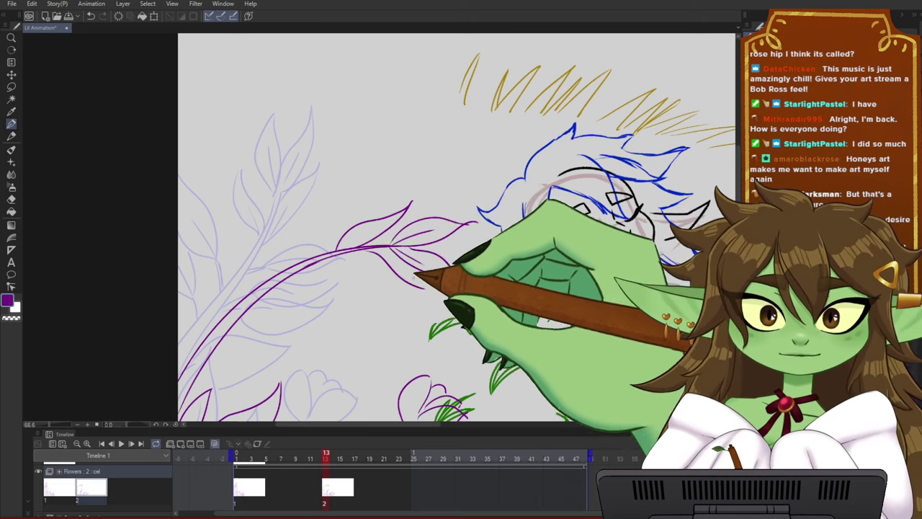
{"action": "key", "text": "ctrl+z"}
{"action": "mouse_move", "coordinate": [356, 252]}
{"action": "left_mouse_down"}
{"action": "mouse_move", "coordinate": [363, 273]}
{"action": "mouse_move", "coordinate": [385, 281]}
{"action": "mouse_move", "coordinate": [379, 285]}
{"action": "mouse_move", "coordinate": [440, 299]}
{"action": "left_mouse_up"}
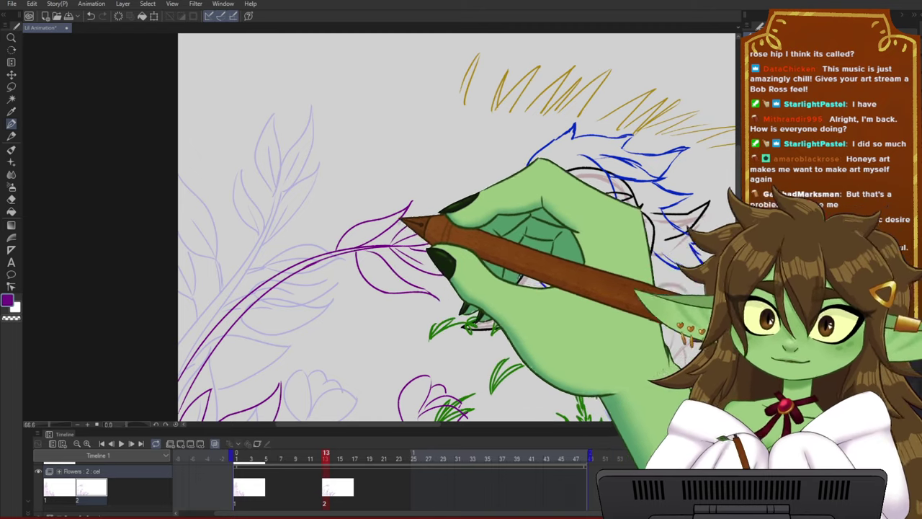
{"action": "left_click_drag", "start_coordinate": [456, 201], "coordinate": [461, 214]}
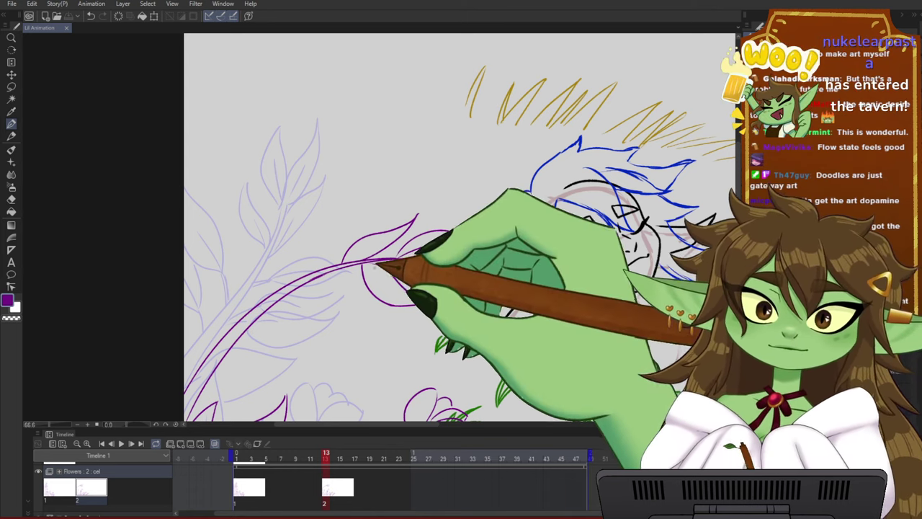
{"action": "left_click_drag", "start_coordinate": [353, 257], "coordinate": [417, 214]}
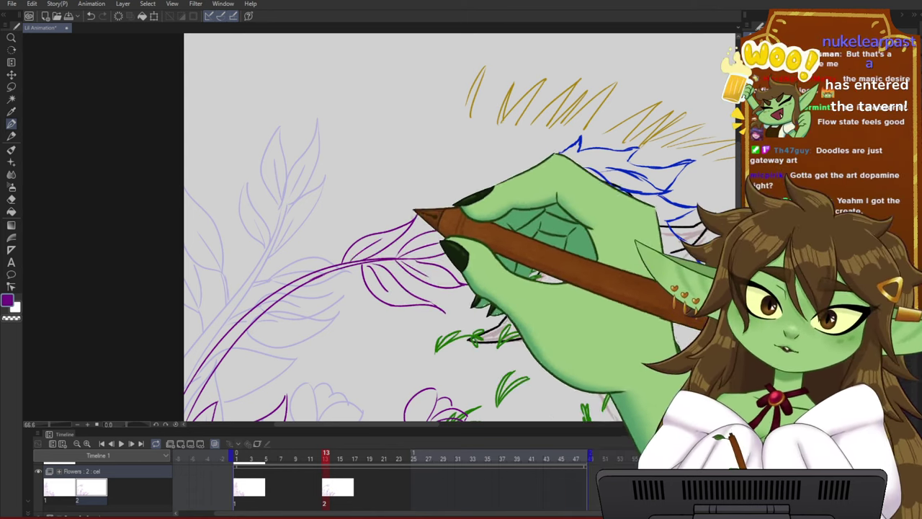
- Draw another pair of veined leaves farther down the arched stem, one hanging below and one rising above
{"action": "left_click_drag", "start_coordinate": [435, 315], "coordinate": [458, 313]}
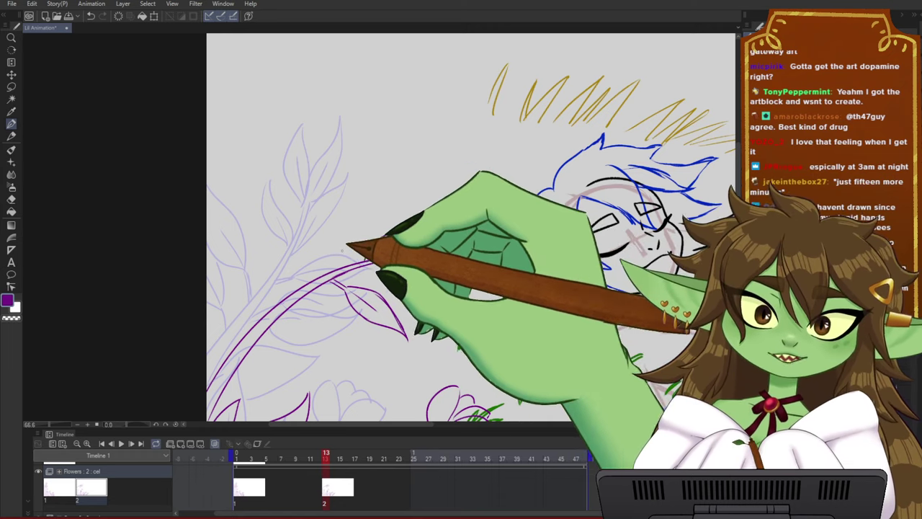
{"action": "mouse_move", "coordinate": [306, 283]}
{"action": "left_mouse_down"}
{"action": "mouse_move", "coordinate": [323, 255]}
{"action": "mouse_move", "coordinate": [311, 280]}
{"action": "left_mouse_up"}
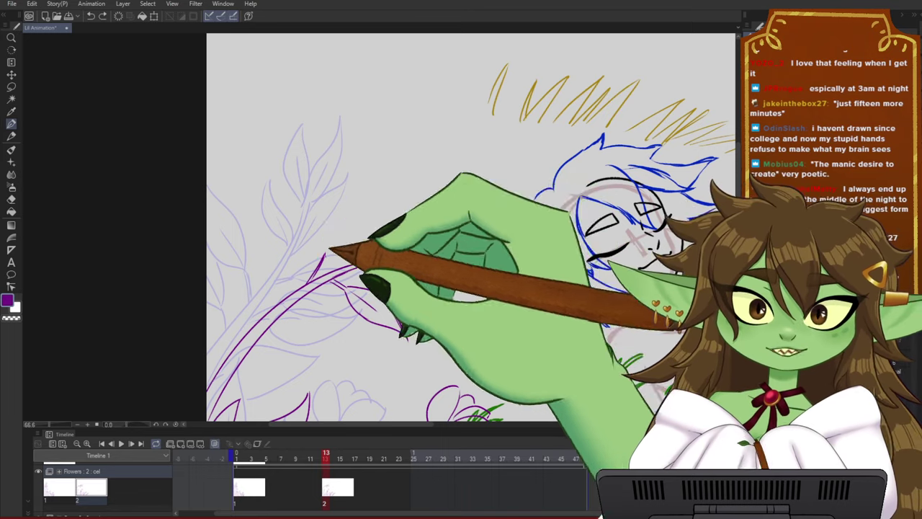
{"action": "mouse_move", "coordinate": [329, 249]}
{"action": "left_mouse_down"}
{"action": "mouse_move", "coordinate": [386, 193]}
{"action": "mouse_move", "coordinate": [369, 203]}
{"action": "mouse_move", "coordinate": [408, 184]}
{"action": "mouse_move", "coordinate": [359, 209]}
{"action": "mouse_move", "coordinate": [401, 195]}
{"action": "mouse_move", "coordinate": [360, 241]}
{"action": "left_mouse_up"}
{"action": "key", "text": "ctrl+z"}
{"action": "key", "text": "ctrl+z"}
{"action": "mouse_move", "coordinate": [373, 190]}
{"action": "left_mouse_down"}
{"action": "mouse_move", "coordinate": [399, 190]}
{"action": "mouse_move", "coordinate": [380, 204]}
{"action": "mouse_move", "coordinate": [435, 202]}
{"action": "mouse_move", "coordinate": [432, 212]}
{"action": "left_mouse_up"}
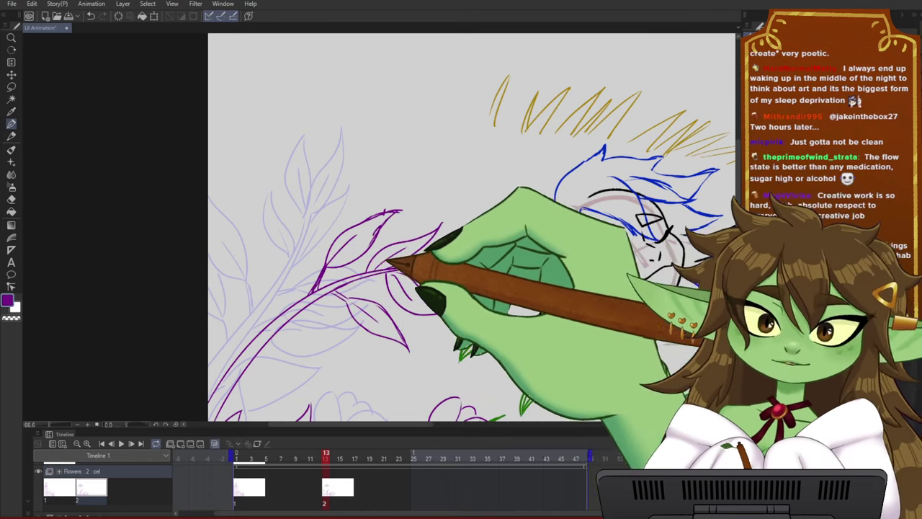
- Select the newly drawn upper leaf and transform it so it stretches farther right and lies lower along the stem
{"action": "mouse_move", "coordinate": [395, 212]}
{"action": "left_mouse_down"}
{"action": "mouse_move", "coordinate": [315, 288]}
{"action": "mouse_move", "coordinate": [396, 219]}
{"action": "mouse_move", "coordinate": [360, 241]}
{"action": "left_mouse_up"}
{"action": "key", "text": "m"}
{"action": "key", "text": "ctrl+t"}
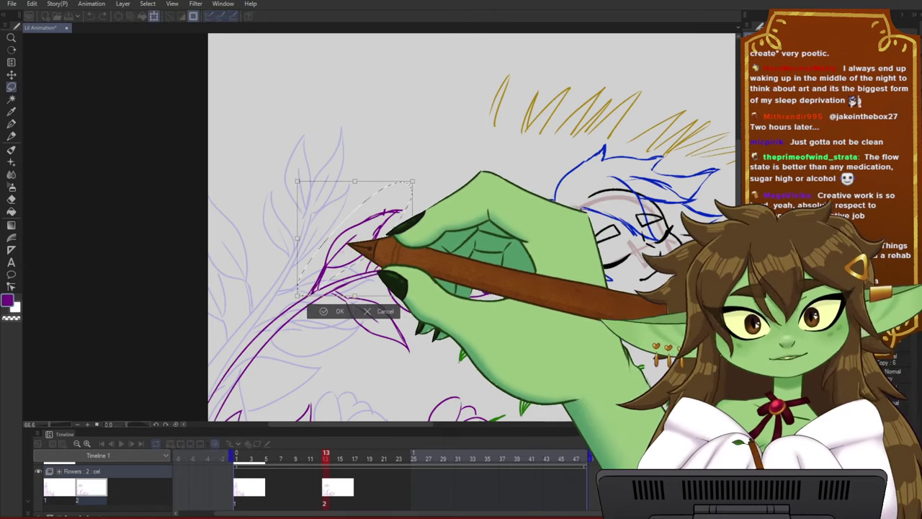
{"action": "left_click_drag", "start_coordinate": [413, 182], "coordinate": [442, 194]}
{"action": "left_click", "coordinate": [343, 328]}
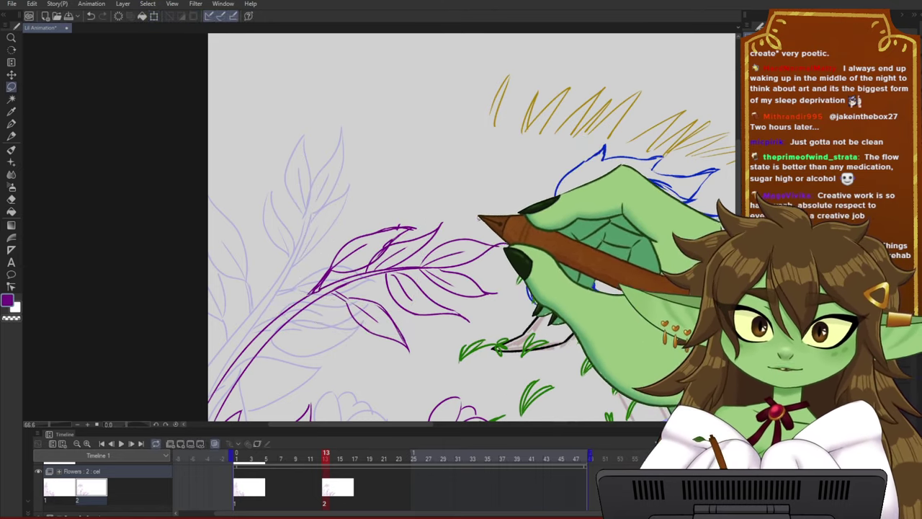
- Draw the remaining veined leaves along the lower part of the arched stem, one rising above it and others drooping below
{"action": "key", "text": "p"}
{"action": "left_click_drag", "start_coordinate": [432, 240], "coordinate": [453, 232]}
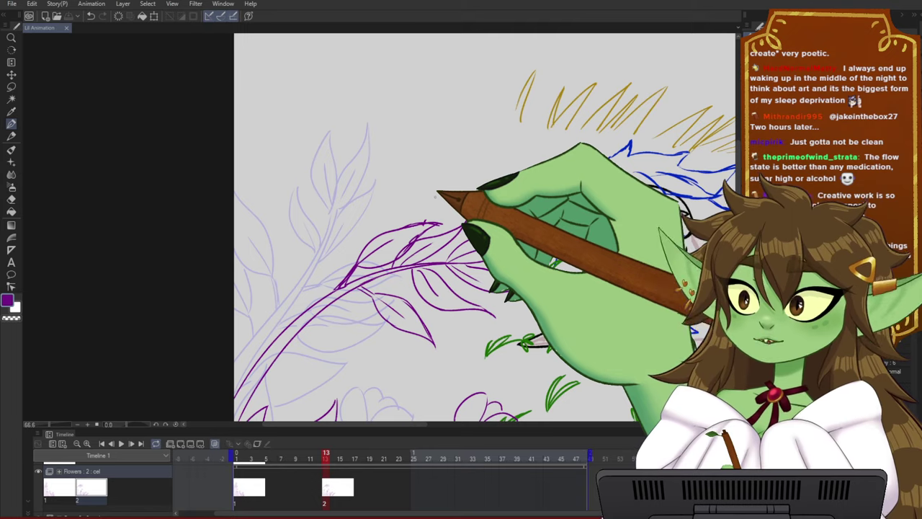
{"action": "left_click_drag", "start_coordinate": [485, 220], "coordinate": [501, 224]}
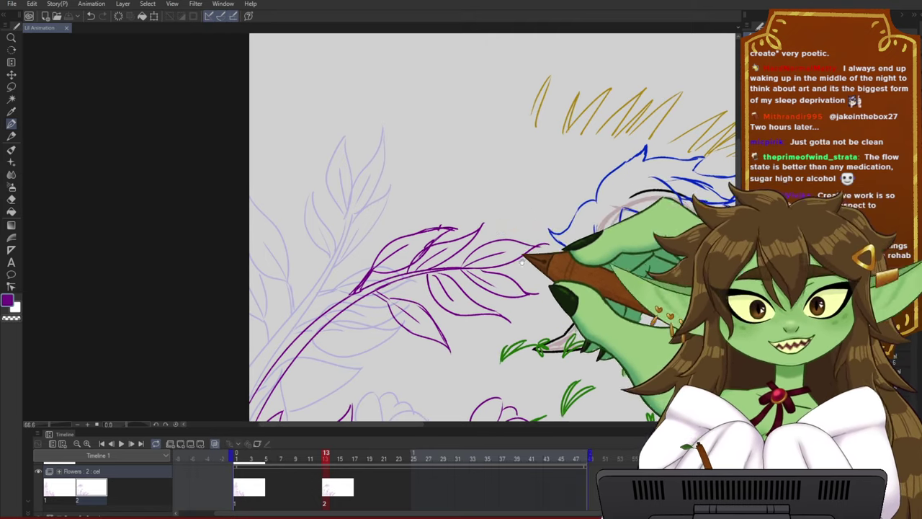
{"action": "left_click_drag", "start_coordinate": [522, 255], "coordinate": [524, 205]}
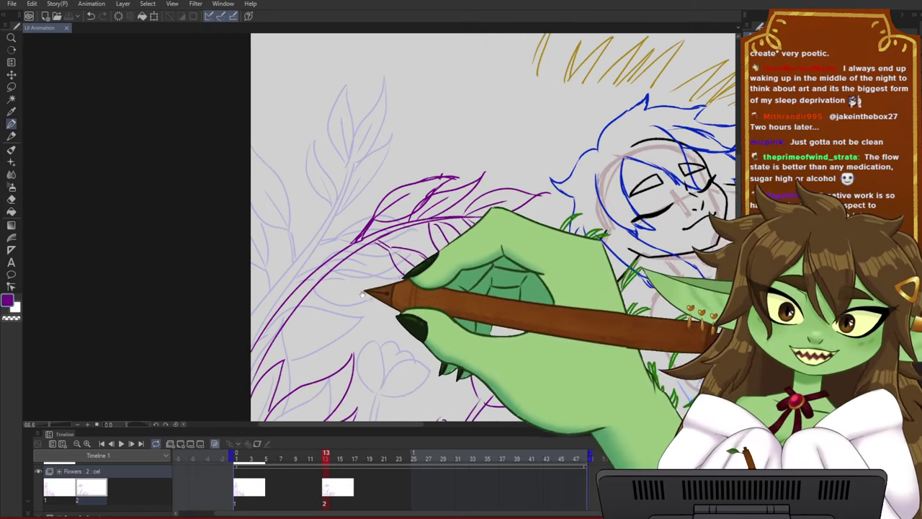
{"action": "left_click_drag", "start_coordinate": [362, 294], "coordinate": [375, 302]}
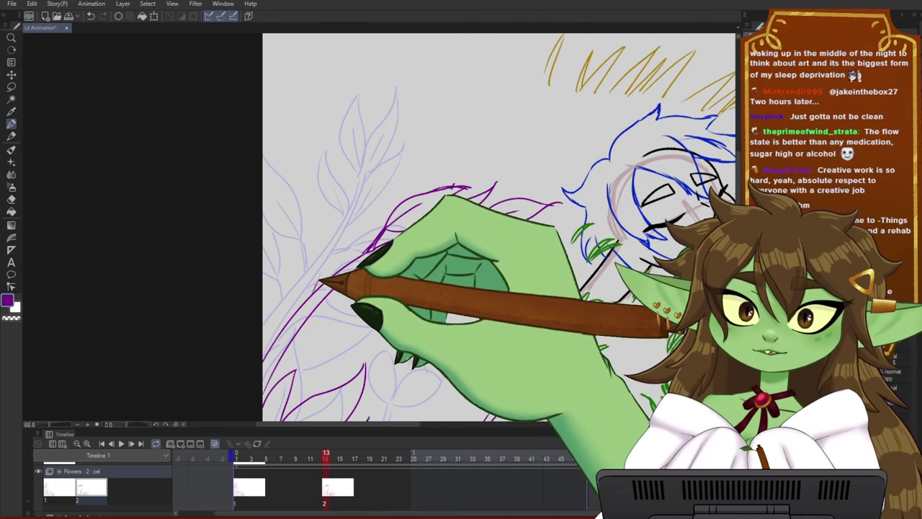
{"action": "mouse_move", "coordinate": [323, 261]}
{"action": "left_mouse_down"}
{"action": "mouse_move", "coordinate": [316, 215]}
{"action": "mouse_move", "coordinate": [354, 168]}
{"action": "mouse_move", "coordinate": [322, 263]}
{"action": "mouse_move", "coordinate": [378, 189]}
{"action": "left_mouse_up"}
{"action": "key", "text": "ctrl+z"}
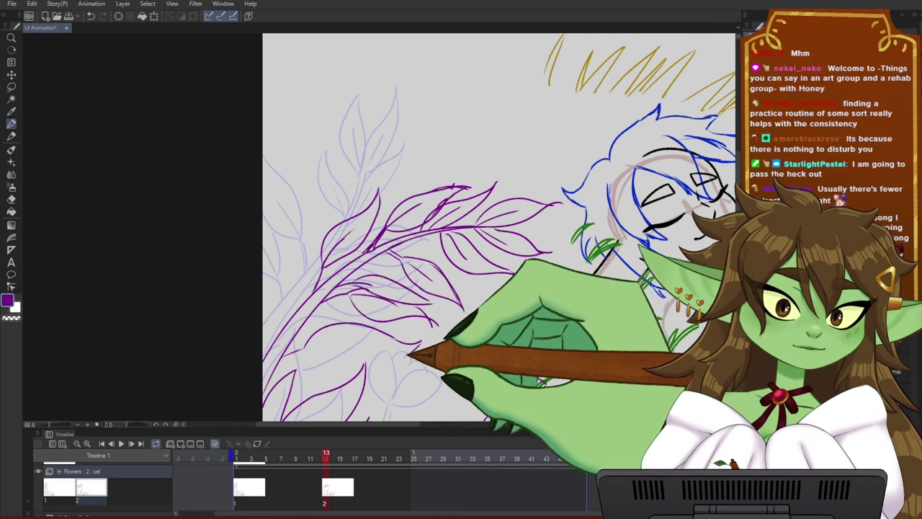
{"action": "left_click_drag", "start_coordinate": [408, 355], "coordinate": [296, 350]}
{"action": "mouse_move", "coordinate": [533, 359]}
{"action": "left_mouse_down"}
{"action": "mouse_move", "coordinate": [559, 317]}
{"action": "mouse_move", "coordinate": [544, 345]}
{"action": "left_mouse_up"}
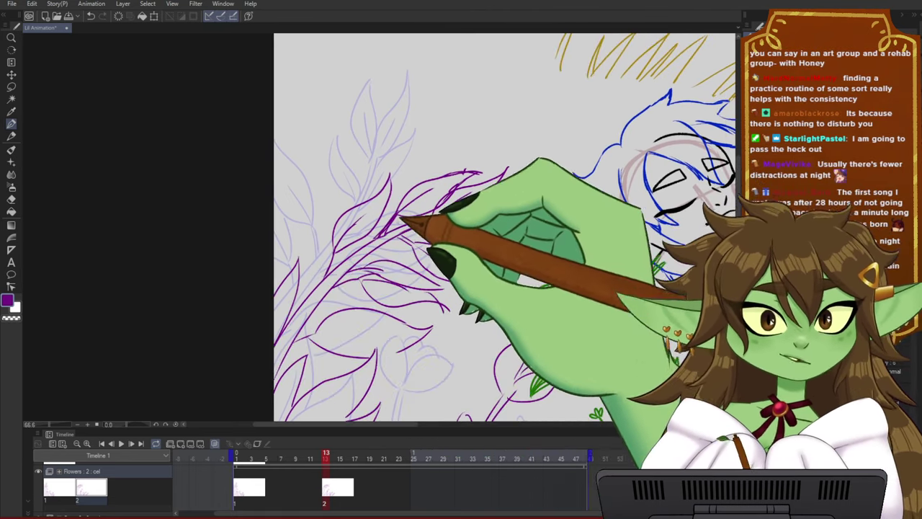
- Turn off the onion skin overlay and scrub around frame 13 to compare the two plant drawings
{"action": "scroll", "coordinate": [401, 218], "scroll_direction": "down", "scroll_amount": 2}
{"action": "left_click_drag", "start_coordinate": [458, 295], "coordinate": [342, 181]}
{"action": "scroll", "coordinate": [341, 180], "scroll_direction": "down", "scroll_amount": 2}
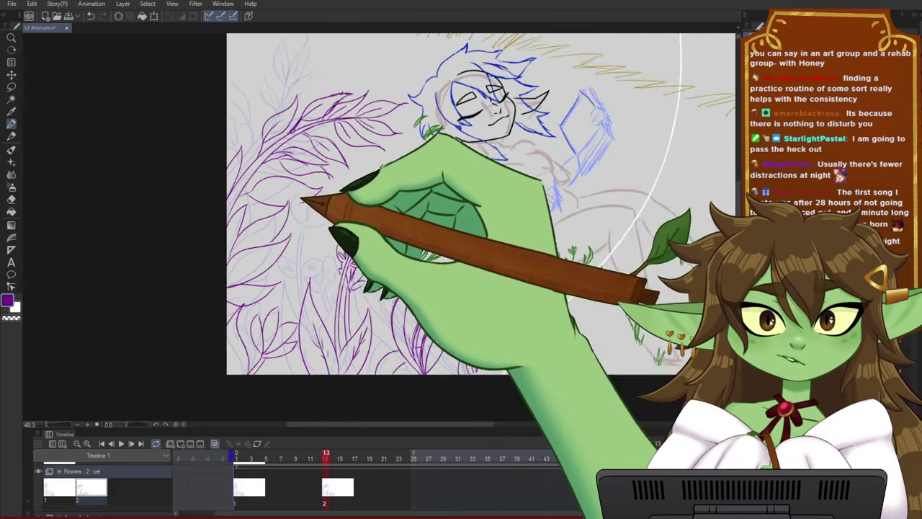
{"action": "scroll", "coordinate": [301, 199], "scroll_direction": "up", "scroll_amount": 2}
{"action": "left_click_drag", "start_coordinate": [489, 278], "coordinate": [411, 272]}
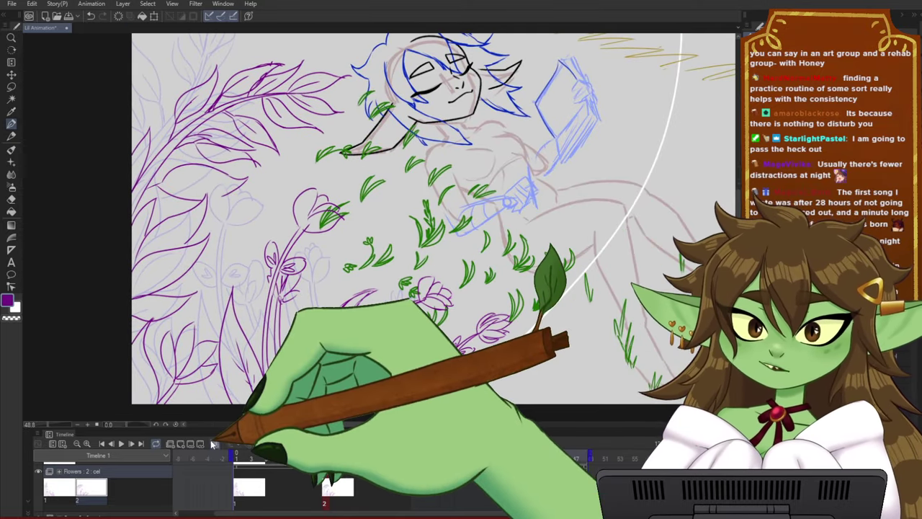
{"action": "left_click", "coordinate": [213, 442]}
{"action": "mouse_move", "coordinate": [327, 453]}
{"action": "left_mouse_down"}
{"action": "mouse_move", "coordinate": [307, 454]}
{"action": "mouse_move", "coordinate": [334, 450]}
{"action": "left_mouse_up"}
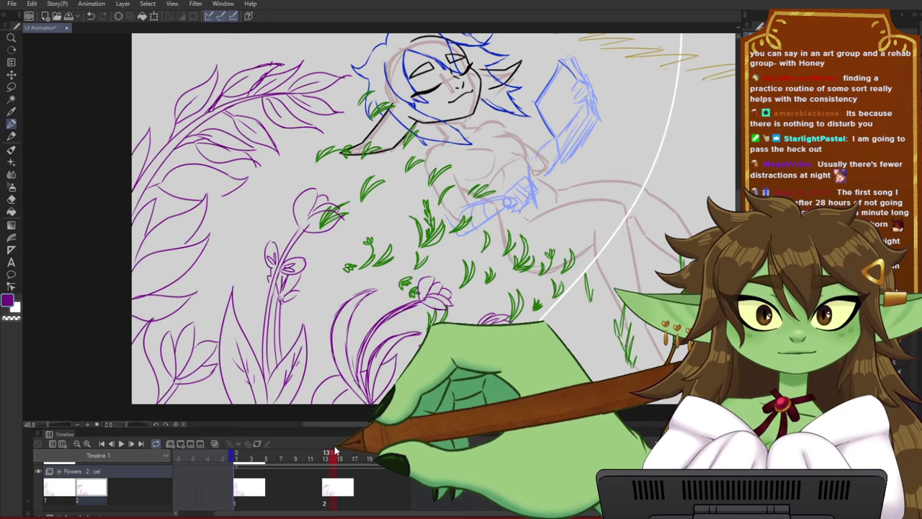
- Select the upper part of the tall flower, including its small side blossoms, and rotate it so it leans farther right
{"action": "key", "text": "m"}
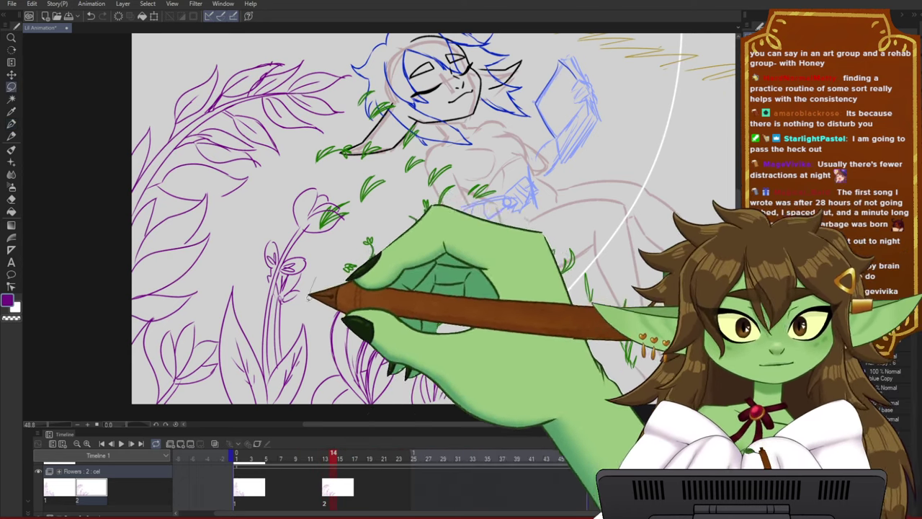
{"action": "mouse_move", "coordinate": [308, 297]}
{"action": "left_mouse_down"}
{"action": "mouse_move", "coordinate": [361, 223]}
{"action": "mouse_move", "coordinate": [347, 277]}
{"action": "left_mouse_up"}
{"action": "key", "text": "ctrl+t"}
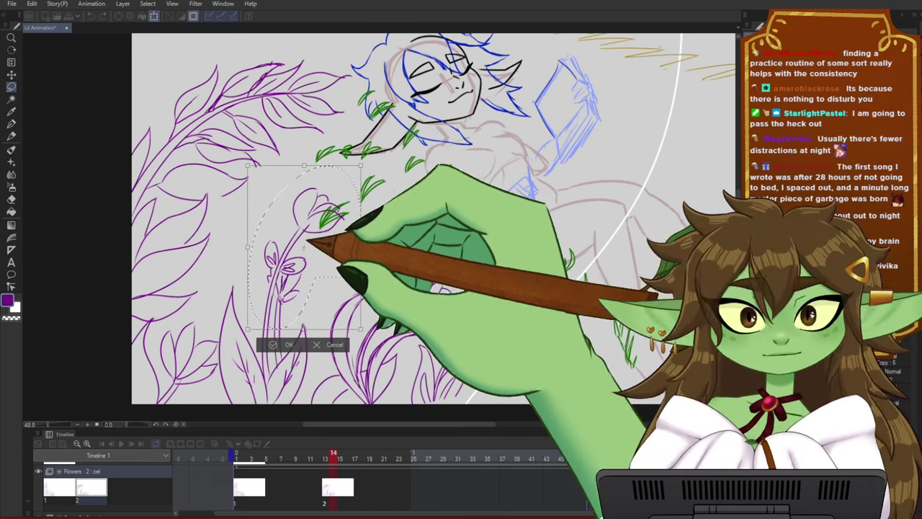
{"action": "mouse_move", "coordinate": [306, 244]}
{"action": "left_mouse_down"}
{"action": "mouse_move", "coordinate": [281, 306]}
{"action": "mouse_move", "coordinate": [319, 229]}
{"action": "left_mouse_up"}
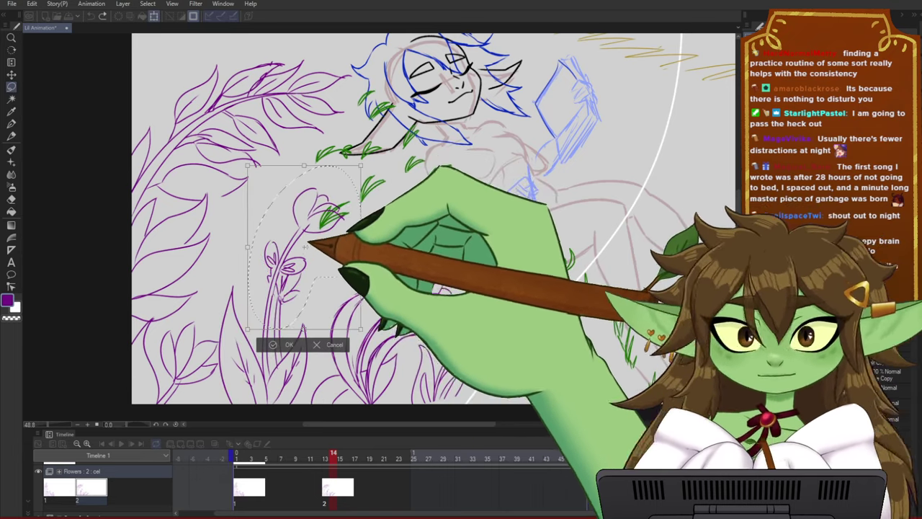
{"action": "left_click_drag", "start_coordinate": [379, 168], "coordinate": [404, 190]}
{"action": "left_click", "coordinate": [297, 358]}
{"action": "key", "text": "ctrl+d"}
{"action": "mouse_move", "coordinate": [330, 458]}
{"action": "left_mouse_down"}
{"action": "mouse_move", "coordinate": [315, 459]}
{"action": "mouse_move", "coordinate": [328, 459]}
{"action": "left_mouse_up"}
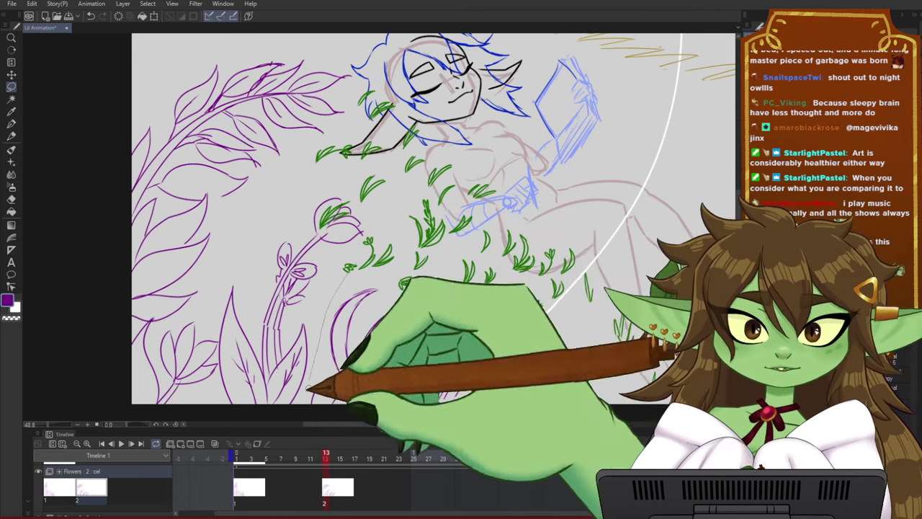
- Try to rotate the whole tall flower together with its base leaves farther right
{"action": "mouse_move", "coordinate": [223, 404]}
{"action": "left_mouse_down"}
{"action": "mouse_move", "coordinate": [219, 339]}
{"action": "mouse_move", "coordinate": [377, 198]}
{"action": "mouse_move", "coordinate": [362, 268]}
{"action": "left_mouse_up"}
{"action": "key", "text": "ctrl+t"}
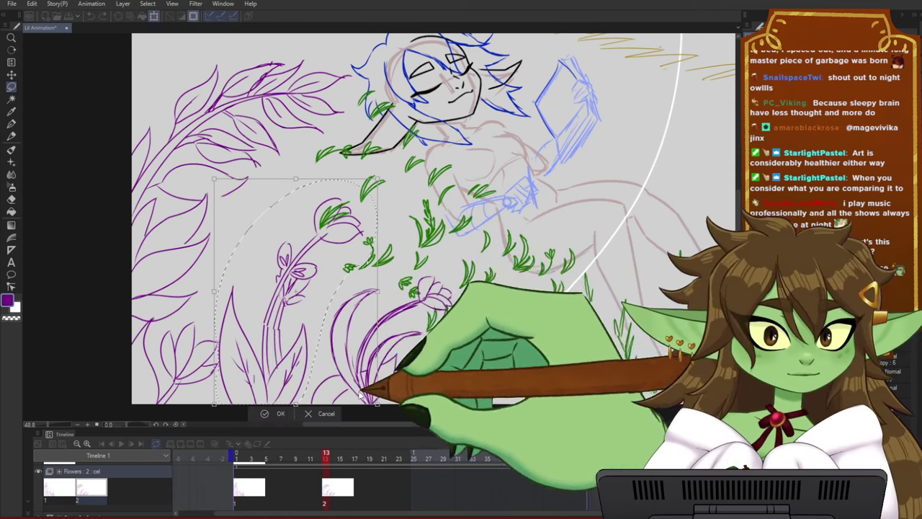
{"action": "mouse_move", "coordinate": [377, 179]}
{"action": "left_mouse_down"}
{"action": "mouse_move", "coordinate": [432, 206]}
{"action": "mouse_move", "coordinate": [415, 204]}
{"action": "left_mouse_up"}
{"action": "left_click", "coordinate": [298, 412]}
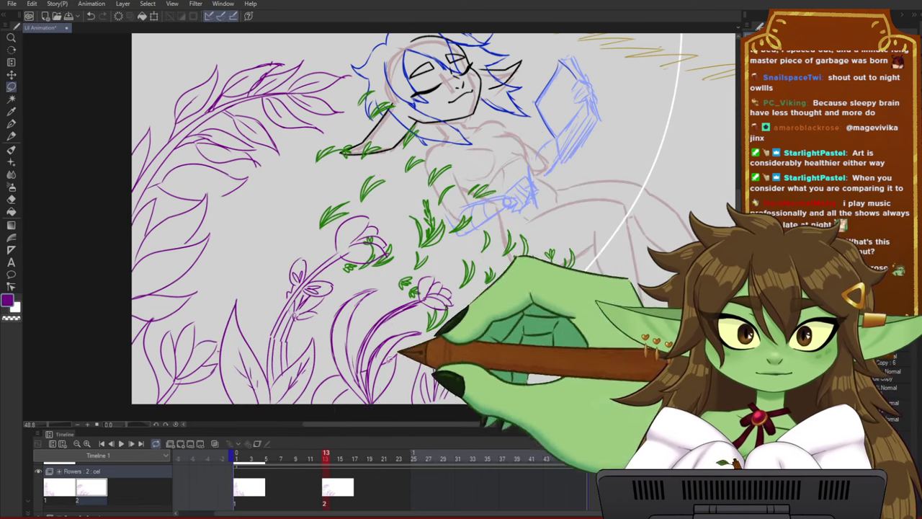
{"action": "mouse_move", "coordinate": [322, 459]}
{"action": "left_mouse_down"}
{"action": "mouse_move", "coordinate": [335, 460]}
{"action": "mouse_move", "coordinate": [314, 457]}
{"action": "mouse_move", "coordinate": [337, 453]}
{"action": "mouse_move", "coordinate": [330, 464]}
{"action": "left_mouse_up"}
- Select the curved middle flower's bloom and stem and rotate them back left so the flower bends less steeply
{"action": "left_click", "coordinate": [400, 341]}
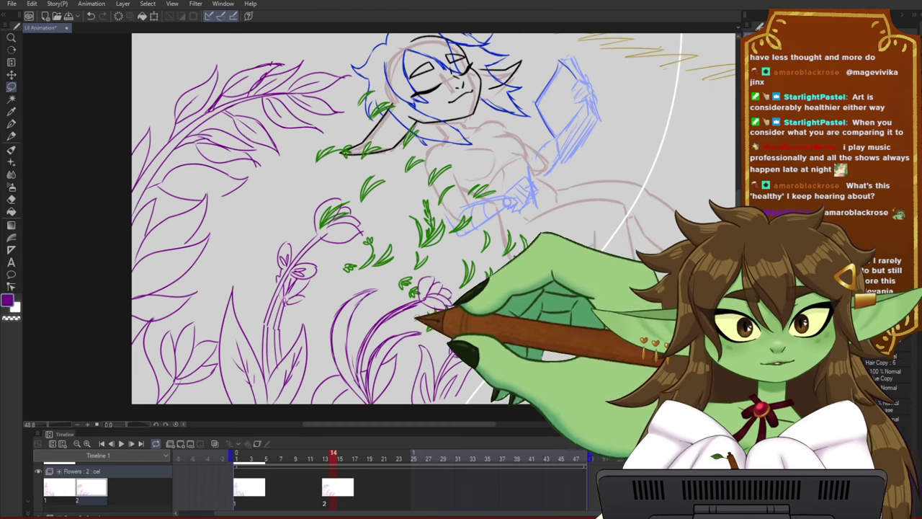
{"action": "mouse_move", "coordinate": [362, 367]}
{"action": "left_mouse_down"}
{"action": "mouse_move", "coordinate": [465, 268]}
{"action": "mouse_move", "coordinate": [382, 338]}
{"action": "mouse_move", "coordinate": [358, 372]}
{"action": "left_mouse_up"}
{"action": "left_click", "coordinate": [452, 385]}
{"action": "left_click_drag", "start_coordinate": [489, 265], "coordinate": [434, 219]}
{"action": "left_click", "coordinate": [373, 390]}
{"action": "key", "text": "ctrl+d"}
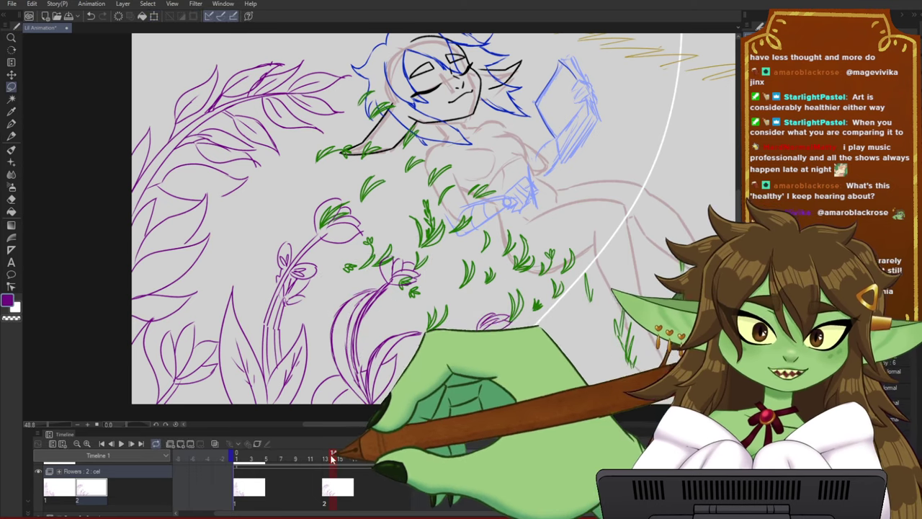
{"action": "mouse_move", "coordinate": [333, 458]}
{"action": "left_mouse_down"}
{"action": "mouse_move", "coordinate": [320, 461]}
{"action": "mouse_move", "coordinate": [333, 460]}
{"action": "left_mouse_up"}
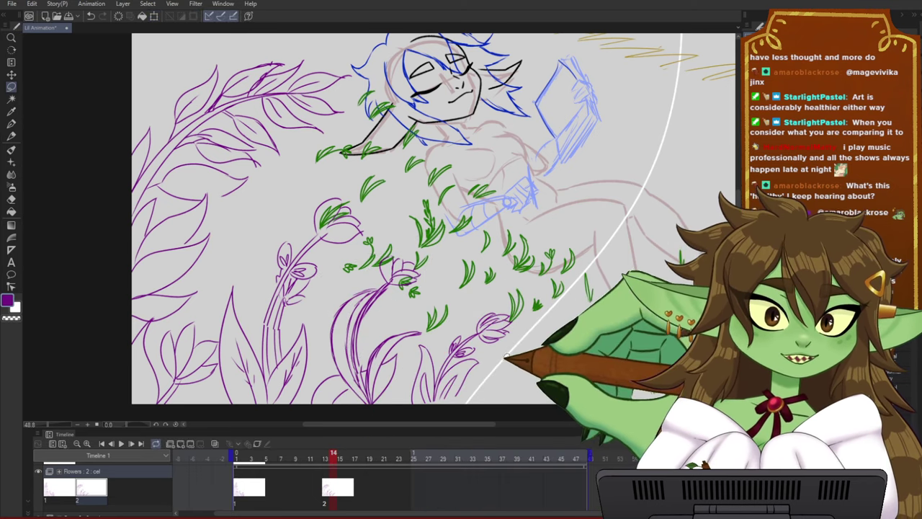
- Select the small flower beside the grass tufts with its leaves and rotate it left into a more upright position
{"action": "mouse_move", "coordinate": [421, 416]}
{"action": "left_mouse_down"}
{"action": "mouse_move", "coordinate": [432, 310]}
{"action": "mouse_move", "coordinate": [506, 382]}
{"action": "left_mouse_up"}
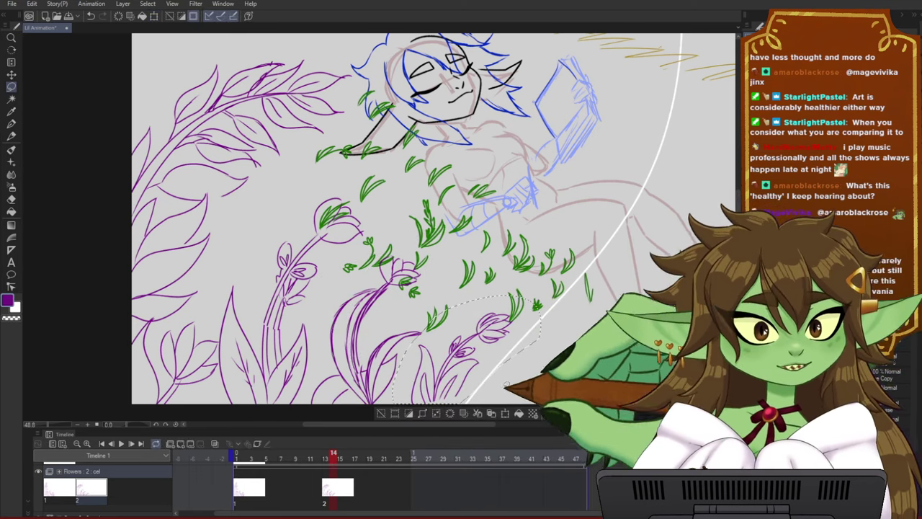
{"action": "key", "text": "ctrl+t"}
{"action": "left_click_drag", "start_coordinate": [467, 348], "coordinate": [439, 398]}
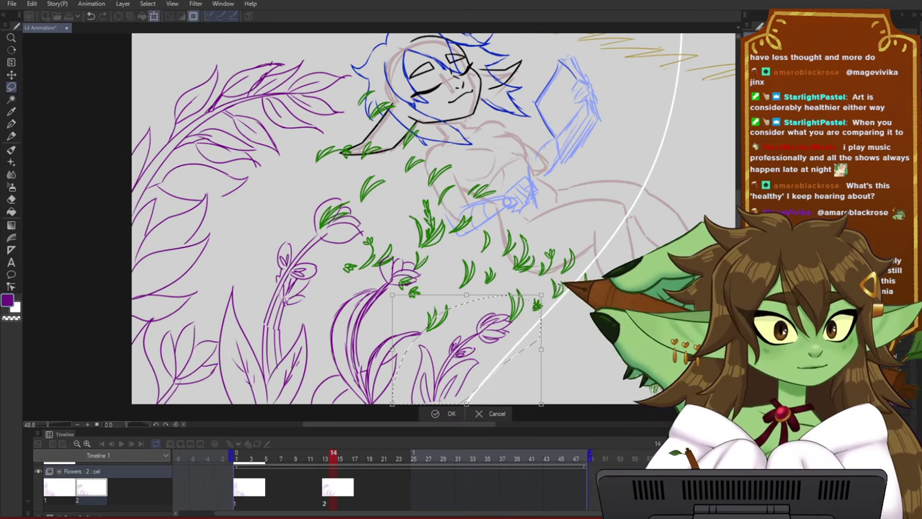
{"action": "left_click_drag", "start_coordinate": [559, 290], "coordinate": [512, 259]}
{"action": "left_click", "coordinate": [418, 414]}
{"action": "key", "text": "ctrl+d"}
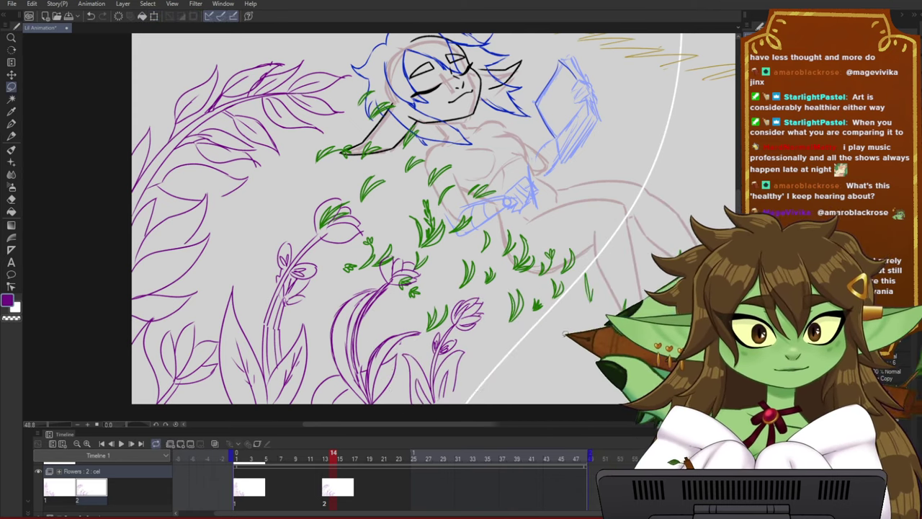
{"action": "mouse_move", "coordinate": [333, 458]}
{"action": "left_mouse_down"}
{"action": "mouse_move", "coordinate": [305, 460]}
{"action": "mouse_move", "coordinate": [325, 463]}
{"action": "left_mouse_up"}
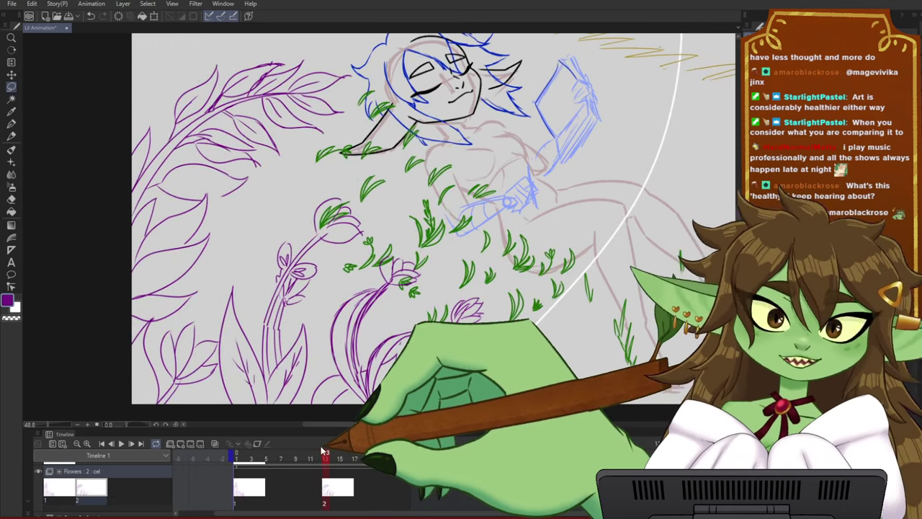
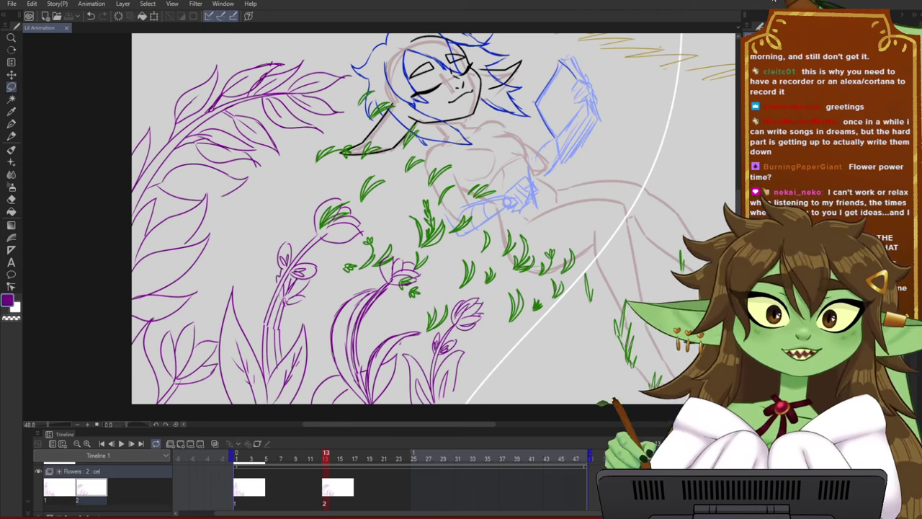
{"action": "mouse_move", "coordinate": [419, 216]}
{"action": "left_mouse_down"}
{"action": "mouse_move", "coordinate": [404, 231]}
{"action": "mouse_move", "coordinate": [490, 215]}
{"action": "mouse_move", "coordinate": [421, 249]}
{"action": "mouse_move", "coordinate": [454, 224]}
{"action": "left_mouse_up"}
{"action": "scroll", "coordinate": [453, 225], "scroll_direction": "up", "scroll_amount": 2}
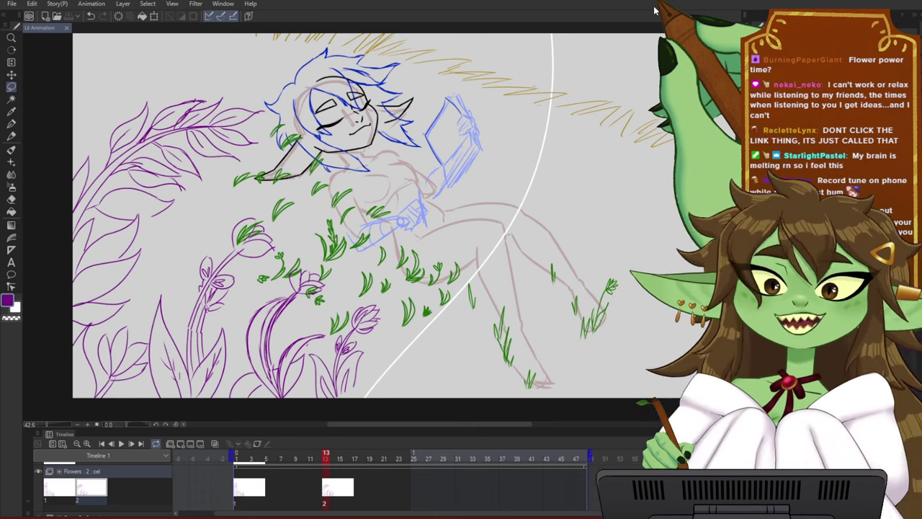
{"action": "scroll", "coordinate": [359, 200], "scroll_direction": "down", "scroll_amount": 1}
{"action": "left_click_drag", "start_coordinate": [361, 200], "coordinate": [357, 214]}
{"action": "scroll", "coordinate": [360, 202], "scroll_direction": "up", "scroll_amount": 1}
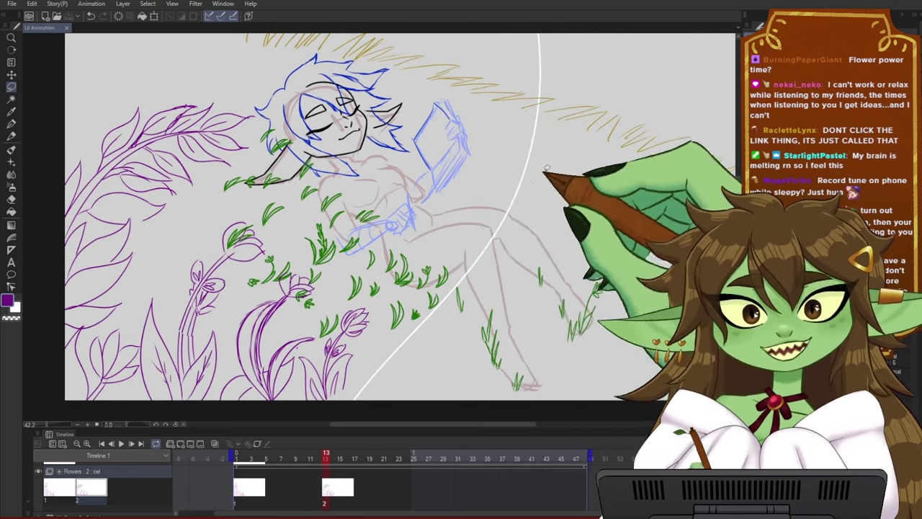
{"action": "left_click_drag", "start_coordinate": [593, 201], "coordinate": [566, 210]}
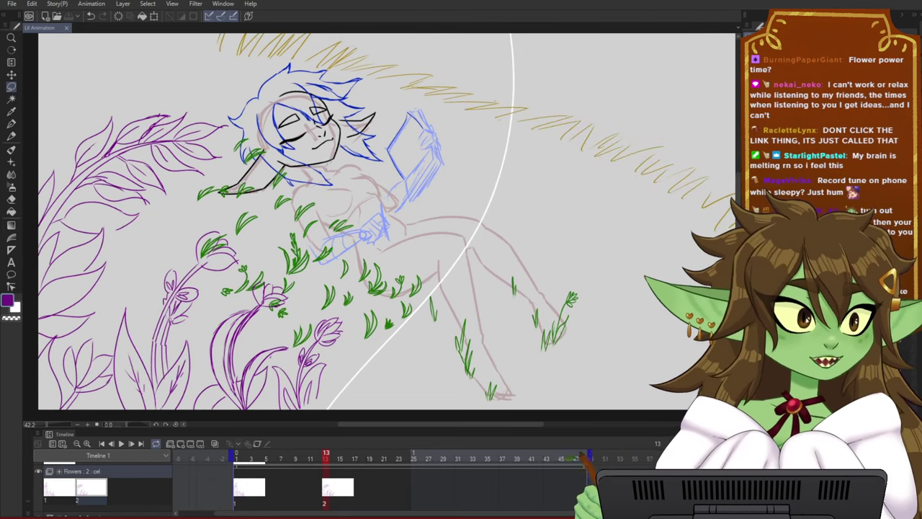
{"action": "scroll", "coordinate": [395, 262], "scroll_direction": "down", "scroll_amount": 3}
{"action": "scroll", "coordinate": [379, 317], "scroll_direction": "up", "scroll_amount": 4}
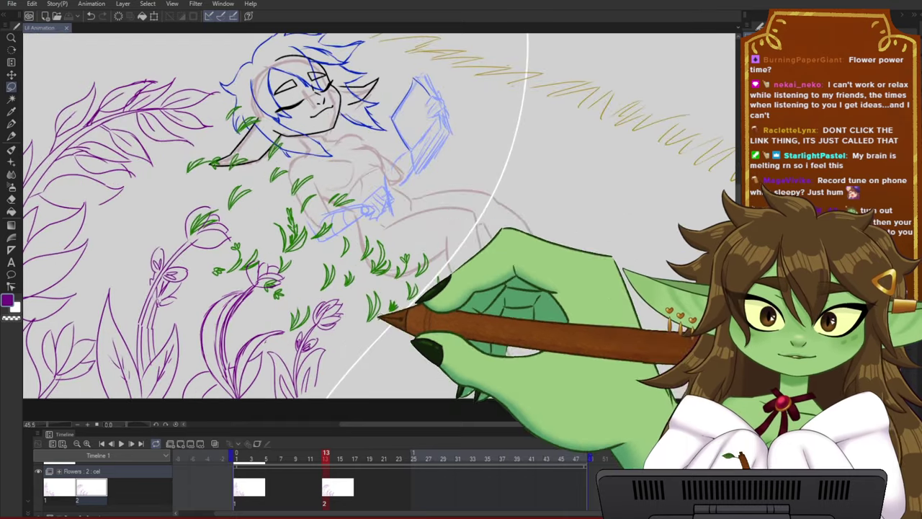
- Scrub back and forth across frame 13 to examine how the plants move between the first and second drawings
{"action": "left_click", "coordinate": [317, 458]}
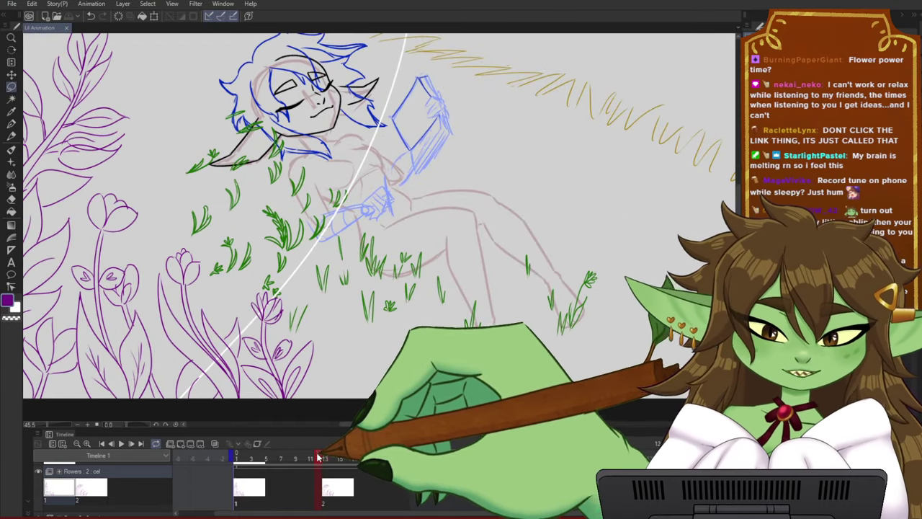
{"action": "mouse_move", "coordinate": [317, 456]}
{"action": "left_mouse_down"}
{"action": "mouse_move", "coordinate": [329, 456]}
{"action": "mouse_move", "coordinate": [307, 456]}
{"action": "mouse_move", "coordinate": [332, 456]}
{"action": "left_mouse_up"}
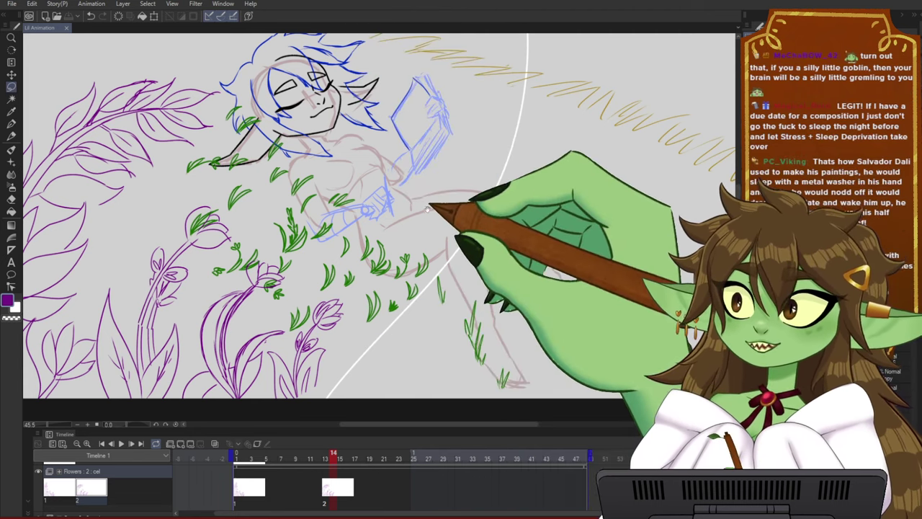
{"action": "left_click_drag", "start_coordinate": [449, 203], "coordinate": [440, 203]}
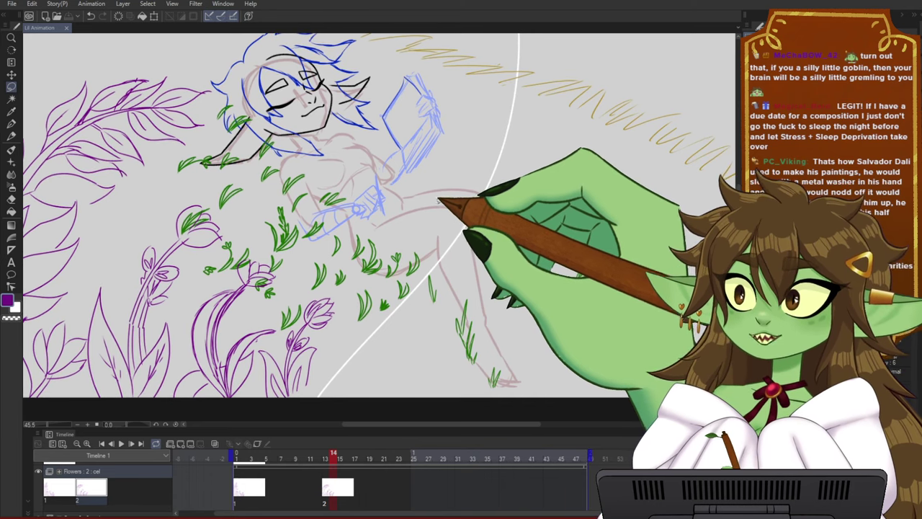
{"action": "scroll", "coordinate": [439, 203], "scroll_direction": "down", "scroll_amount": 1}
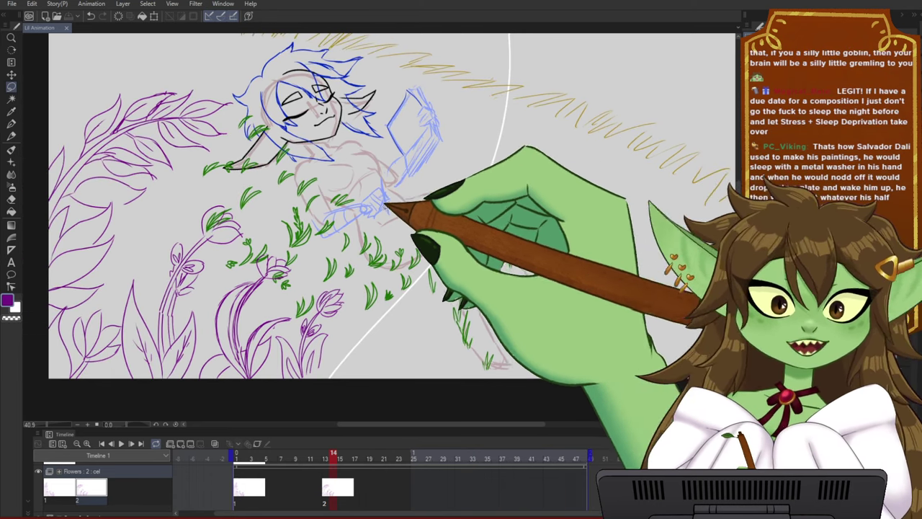
{"action": "scroll", "coordinate": [387, 205], "scroll_direction": "down", "scroll_amount": 1}
{"action": "left_click_drag", "start_coordinate": [395, 161], "coordinate": [397, 206]}
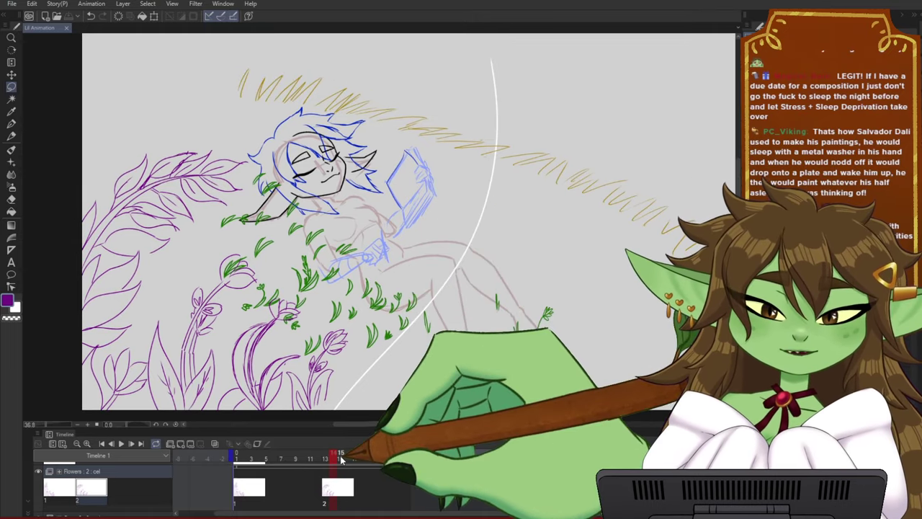
{"action": "left_click", "coordinate": [312, 458]}
{"action": "left_click_drag", "start_coordinate": [312, 460], "coordinate": [332, 458]}
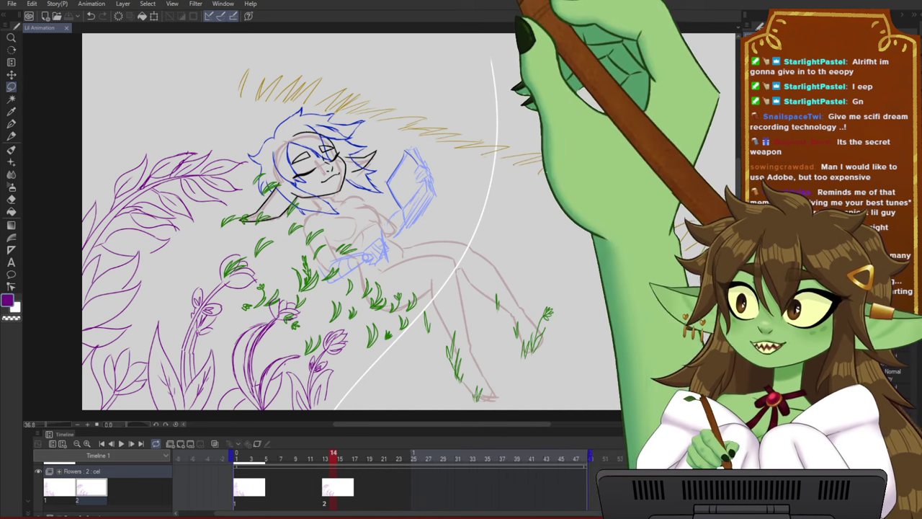
{"action": "scroll", "coordinate": [412, 258], "scroll_direction": "up", "scroll_amount": 2}
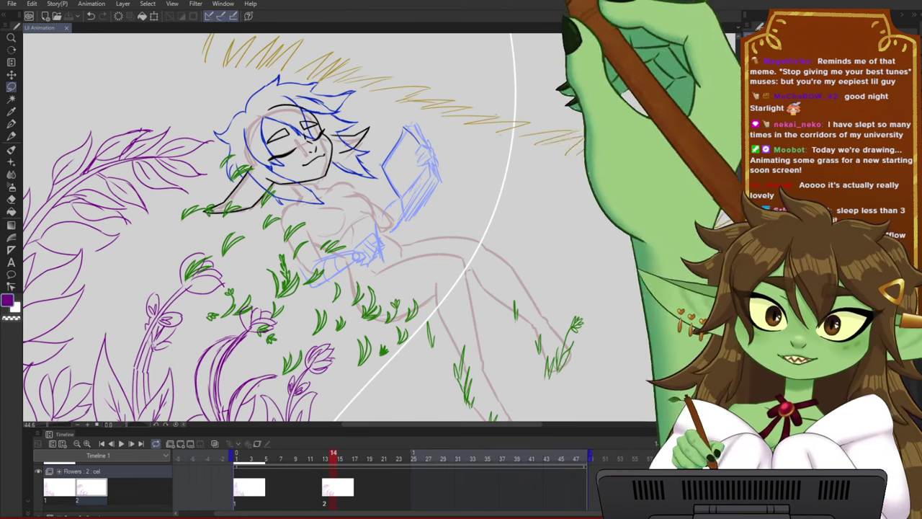
{"action": "scroll", "coordinate": [482, 157], "scroll_direction": "down", "scroll_amount": 2}
{"action": "left_click_drag", "start_coordinate": [402, 309], "coordinate": [443, 278]}
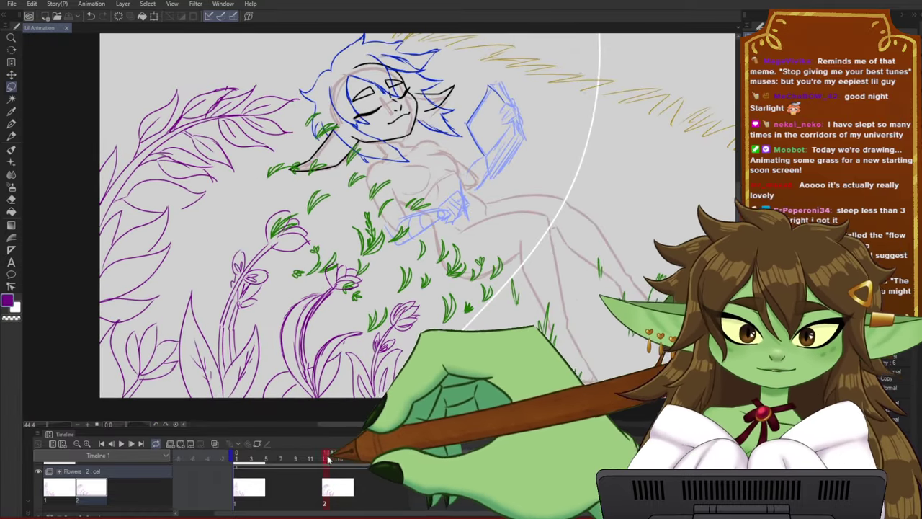
- Add a new in-between cel 1a at frame 5 of the Flowers folder and turn on onion skin
{"action": "left_click_drag", "start_coordinate": [330, 456], "coordinate": [265, 470]}
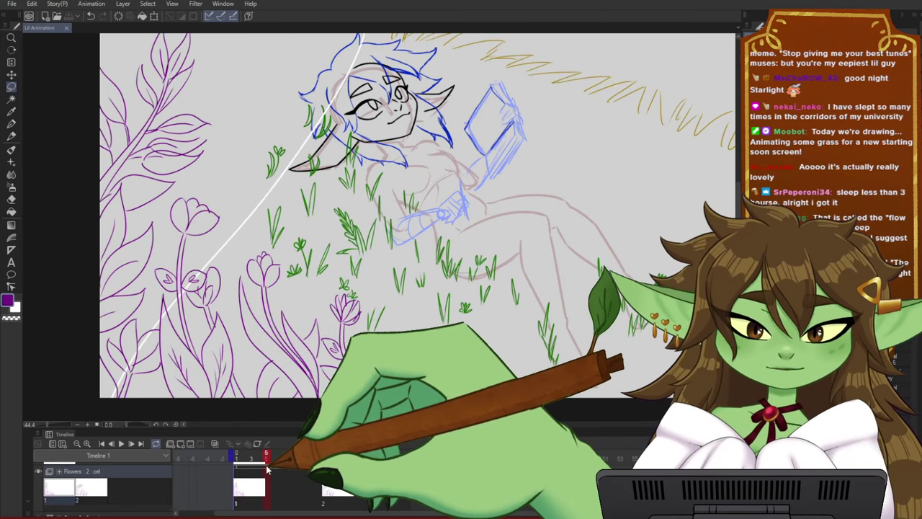
{"action": "left_click", "coordinate": [180, 443]}
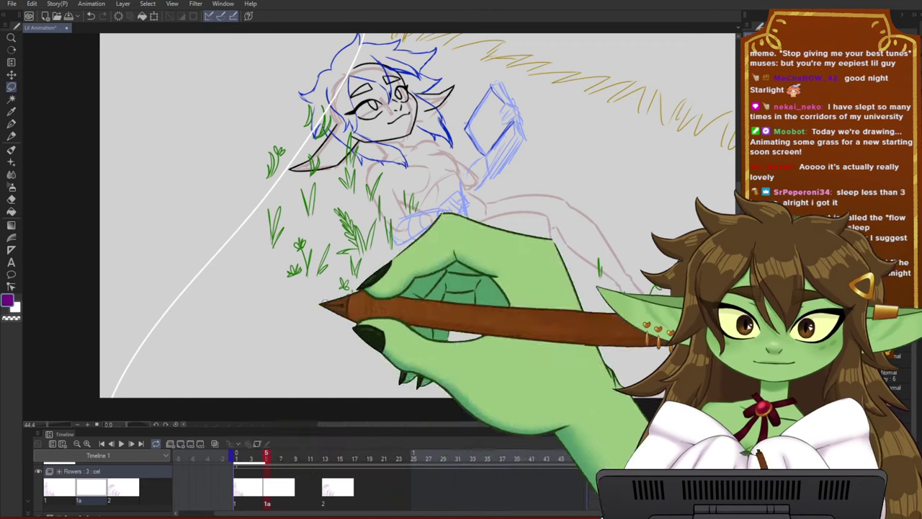
{"action": "left_click", "coordinate": [215, 443]}
{"action": "scroll", "coordinate": [424, 347], "scroll_direction": "down", "scroll_amount": 1}
{"action": "scroll", "coordinate": [335, 305], "scroll_direction": "up", "scroll_amount": 1}
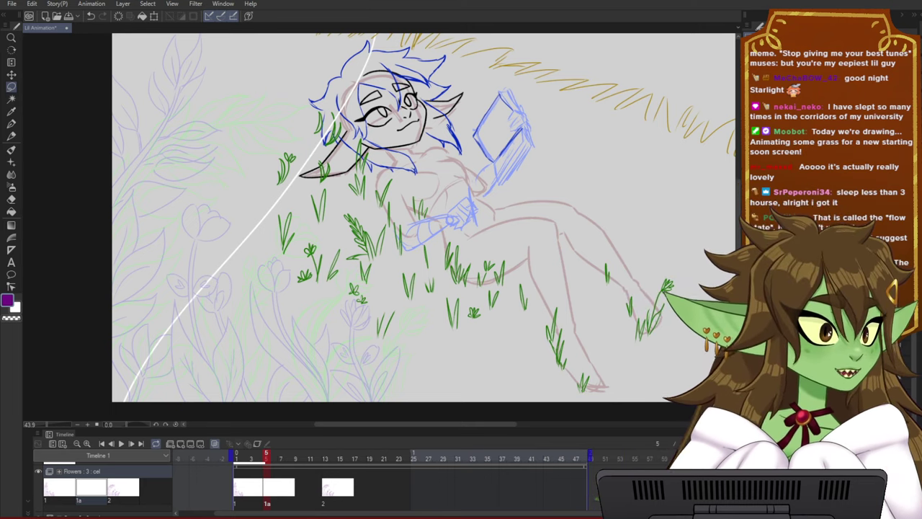
- Hide the grey backdrop with its white guide curve and make cel 1a the active drawing again
{"action": "left_click", "coordinate": [835, 403]}
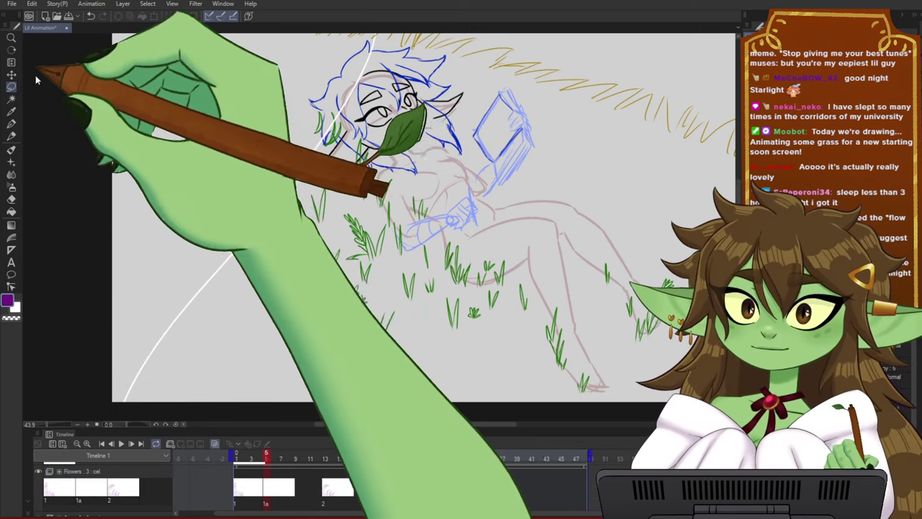
{"action": "key", "text": "ctrl+z"}
{"action": "scroll", "coordinate": [261, 310], "scroll_direction": "down", "scroll_amount": 4}
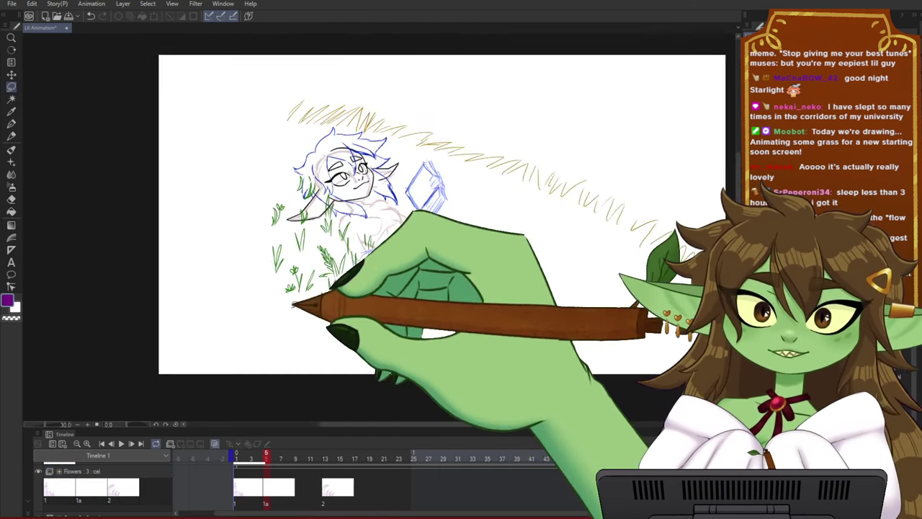
{"action": "left_click", "coordinate": [272, 494]}
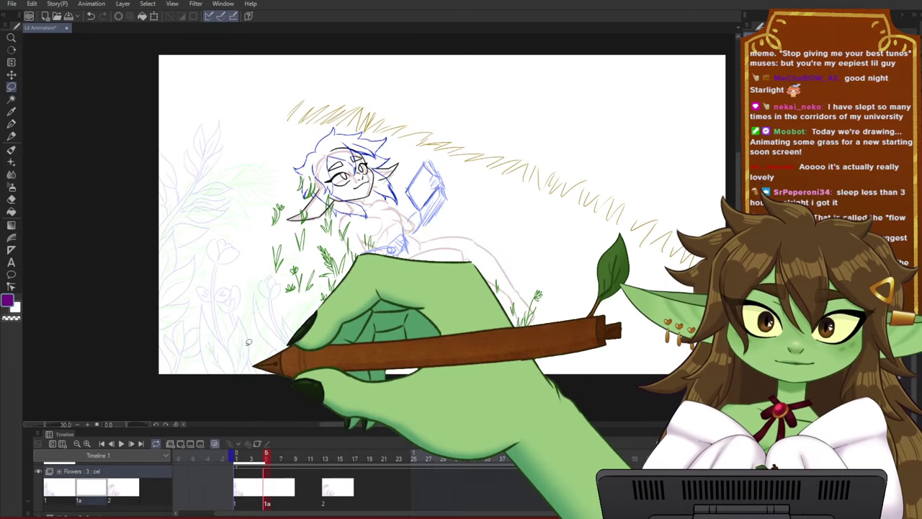
- Sketch the large leafy branch's curved main stem with two pen strokes between the onion-skinned positions at frame 5
{"action": "scroll", "coordinate": [213, 222], "scroll_direction": "up", "scroll_amount": 1}
{"action": "left_click_drag", "start_coordinate": [348, 260], "coordinate": [385, 267]}
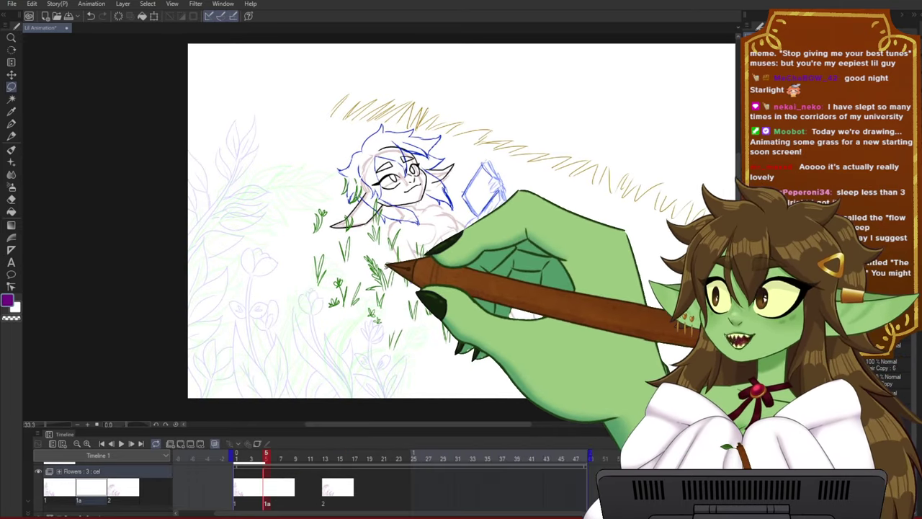
{"action": "scroll", "coordinate": [389, 266], "scroll_direction": "up", "scroll_amount": 3}
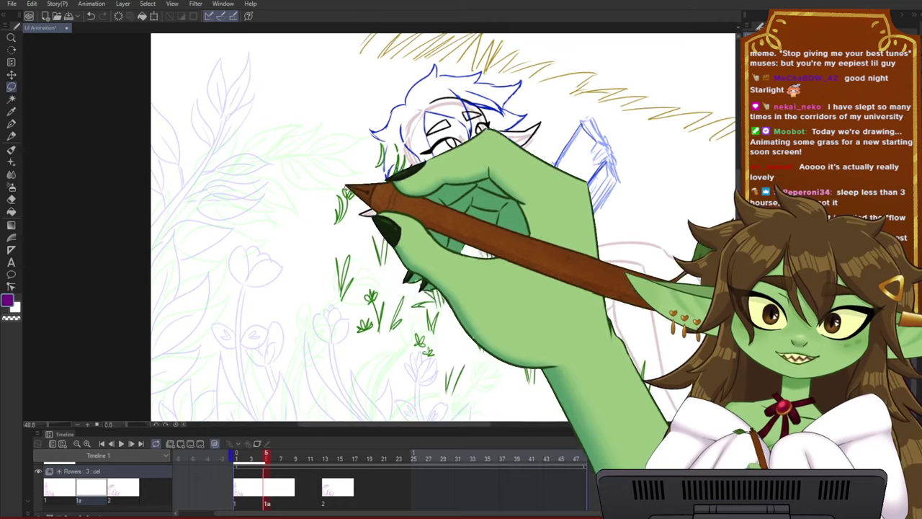
{"action": "scroll", "coordinate": [389, 267], "scroll_direction": "up", "scroll_amount": 1}
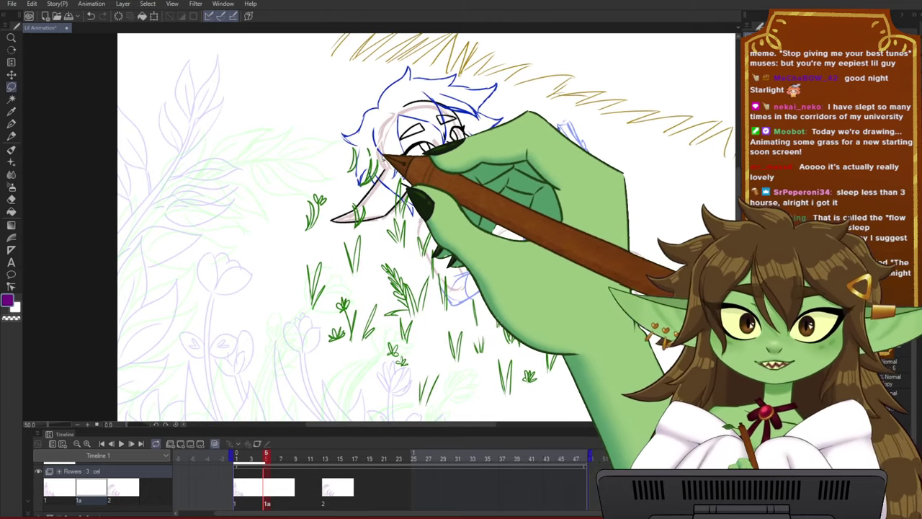
{"action": "left_click_drag", "start_coordinate": [270, 229], "coordinate": [293, 228]}
{"action": "key", "text": "p"}
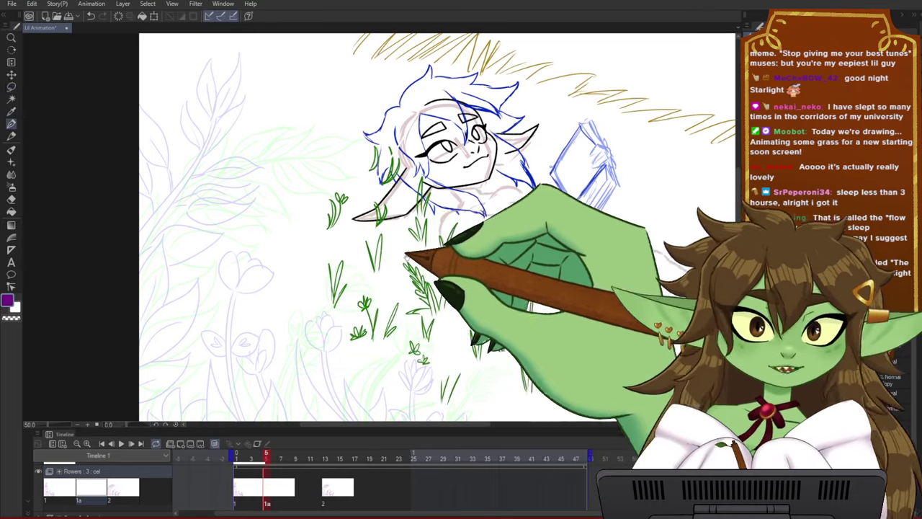
{"action": "mouse_move", "coordinate": [389, 290]}
{"action": "left_mouse_down"}
{"action": "mouse_move", "coordinate": [406, 323]}
{"action": "mouse_move", "coordinate": [373, 295]}
{"action": "left_mouse_up"}
{"action": "left_click_drag", "start_coordinate": [278, 318], "coordinate": [271, 318]}
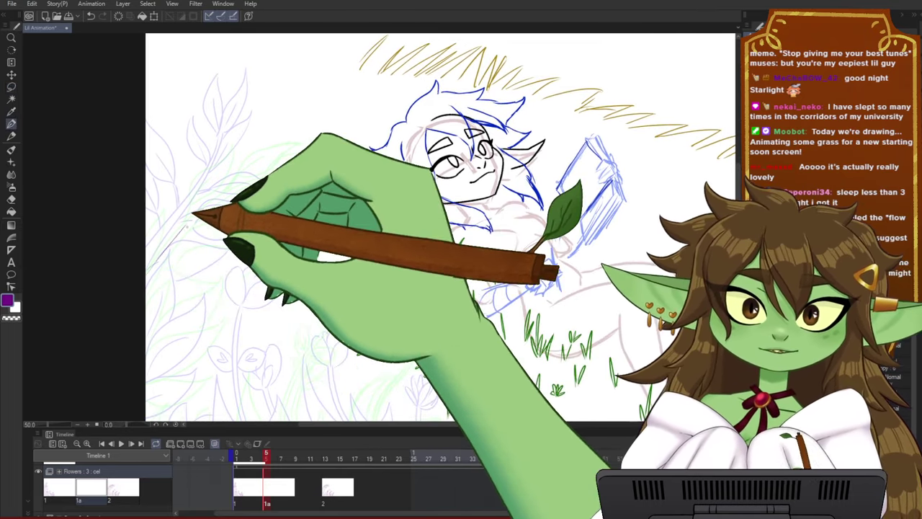
{"action": "left_click_drag", "start_coordinate": [243, 105], "coordinate": [141, 294]}
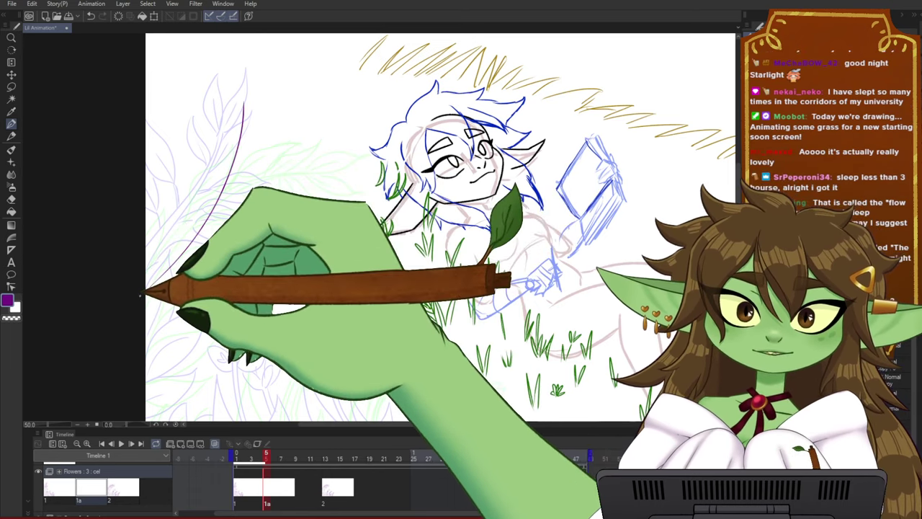
{"action": "mouse_move", "coordinate": [245, 106]}
{"action": "left_mouse_down"}
{"action": "mouse_move", "coordinate": [233, 163]}
{"action": "mouse_move", "coordinate": [144, 296]}
{"action": "left_mouse_up"}
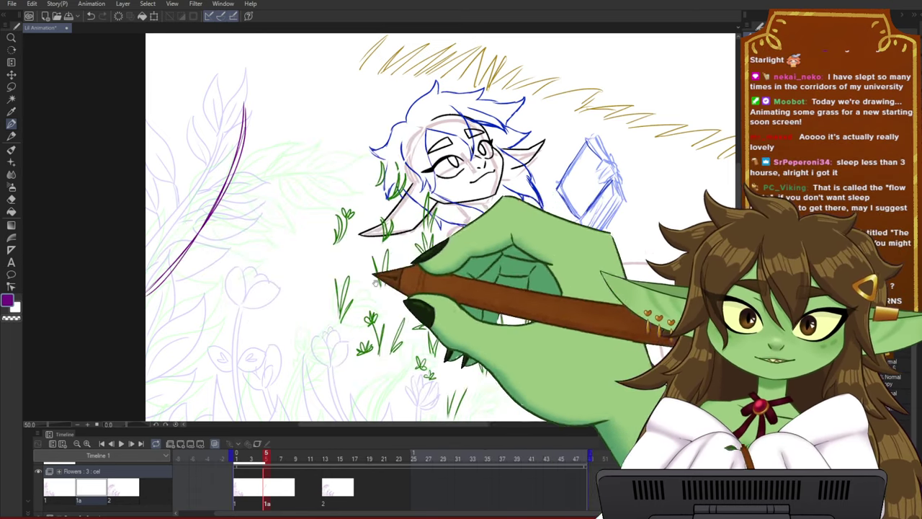
{"action": "left_click_drag", "start_coordinate": [376, 282], "coordinate": [363, 231]}
{"action": "mouse_move", "coordinate": [337, 325]}
{"action": "left_mouse_down"}
{"action": "mouse_move", "coordinate": [366, 292]}
{"action": "mouse_move", "coordinate": [381, 322]}
{"action": "left_mouse_up"}
{"action": "left_click_drag", "start_coordinate": [267, 463], "coordinate": [254, 464]}
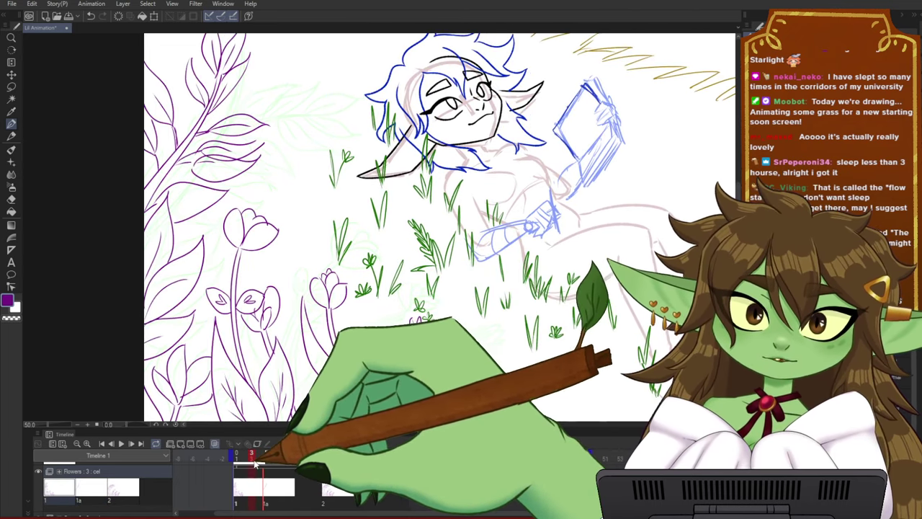
{"action": "scroll", "coordinate": [301, 272], "scroll_direction": "down", "scroll_amount": 2}
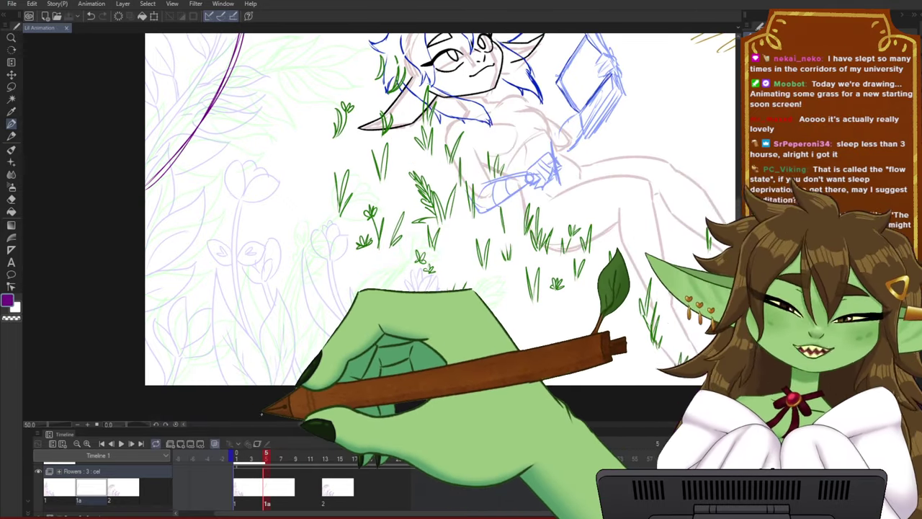
{"action": "double_click", "coordinate": [280, 0]}
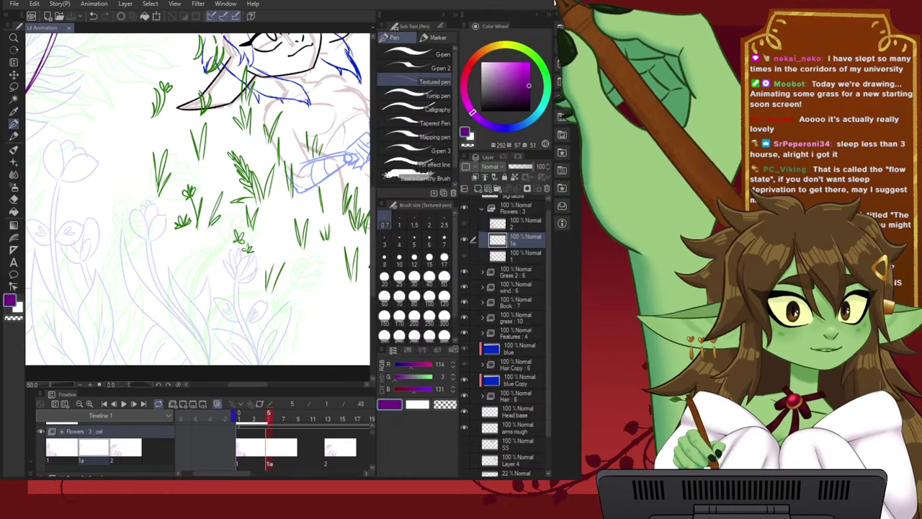
{"action": "left_click", "coordinate": [564, 1]}
{"action": "key", "text": "Tab"}
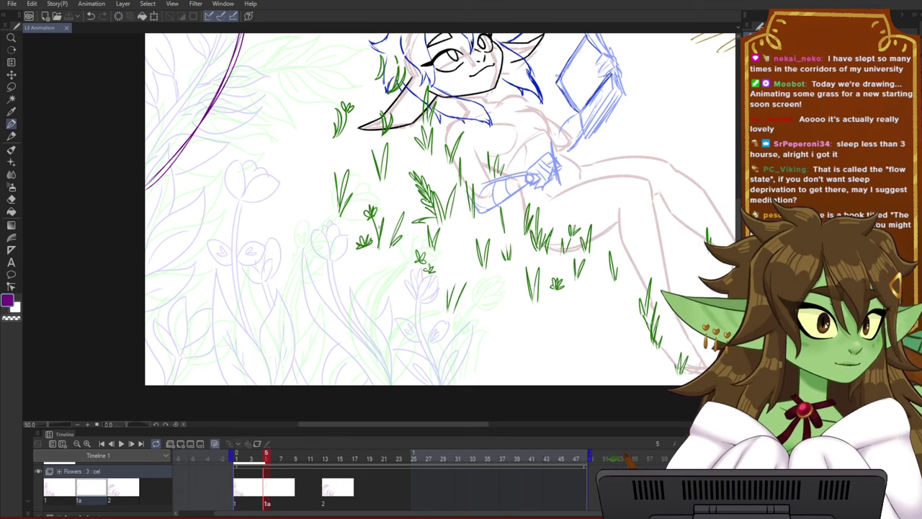
{"action": "mouse_move", "coordinate": [310, 227]}
{"action": "left_mouse_down"}
{"action": "mouse_move", "coordinate": [315, 275]}
{"action": "mouse_move", "coordinate": [376, 308]}
{"action": "left_mouse_up"}
{"action": "key", "text": "ctrl+z"}
- Save the animation file
{"action": "left_click_drag", "start_coordinate": [386, 189], "coordinate": [389, 257]}
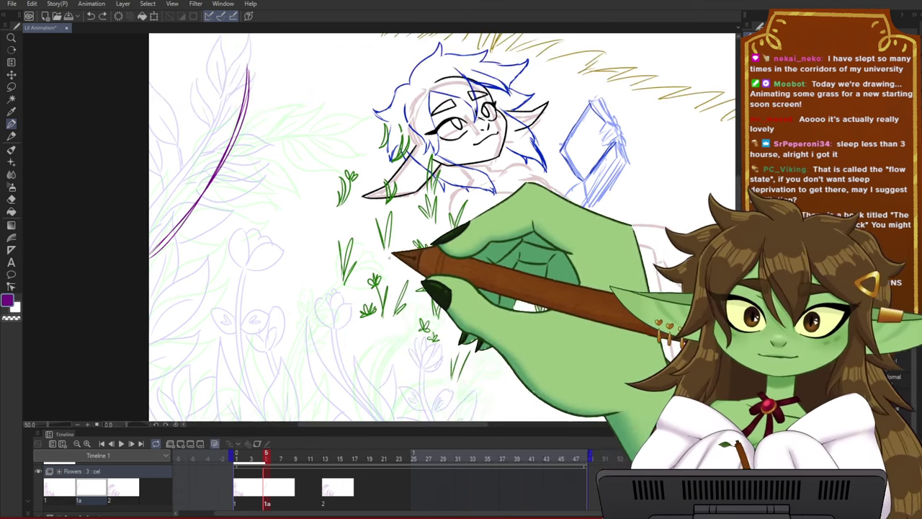
{"action": "left_click_drag", "start_coordinate": [381, 304], "coordinate": [382, 285]}
{"action": "key", "text": "ctrl+s"}
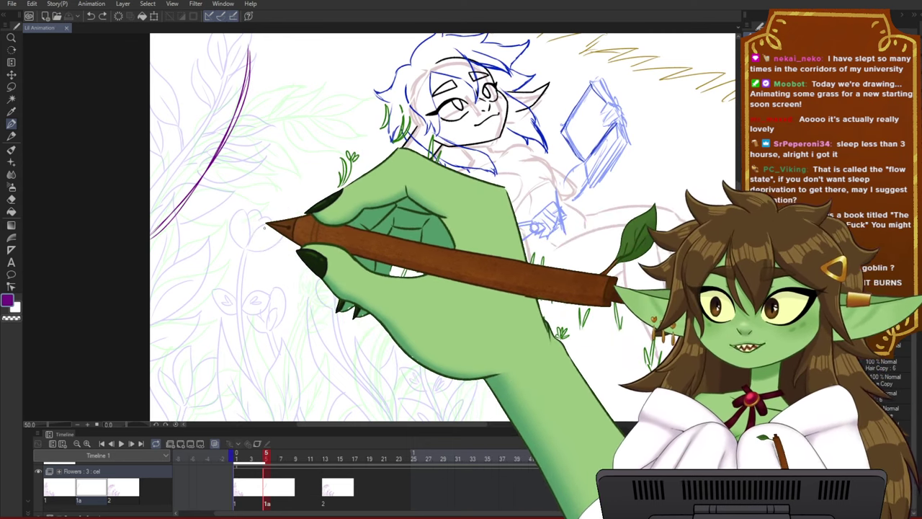
{"action": "scroll", "coordinate": [266, 228], "scroll_direction": "down", "scroll_amount": 1}
{"action": "left_click_drag", "start_coordinate": [366, 158], "coordinate": [361, 167]}
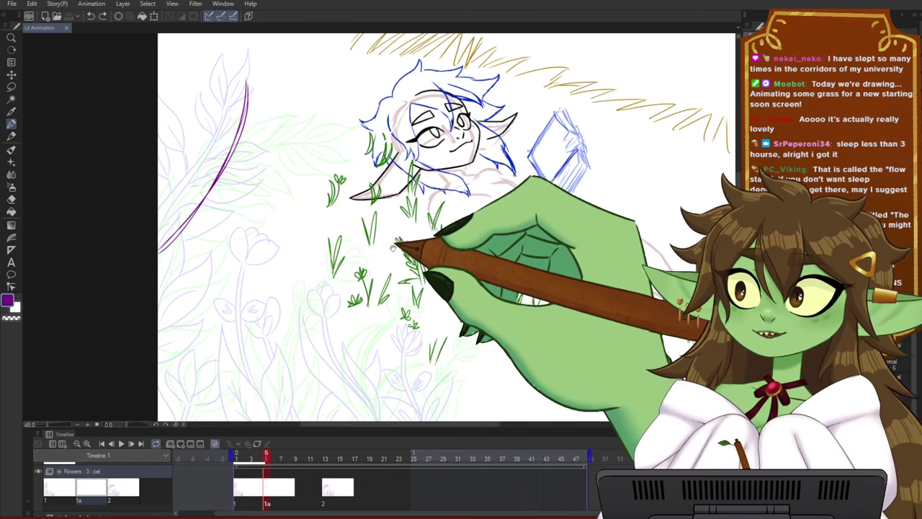
{"action": "left_click_drag", "start_coordinate": [402, 248], "coordinate": [440, 253]}
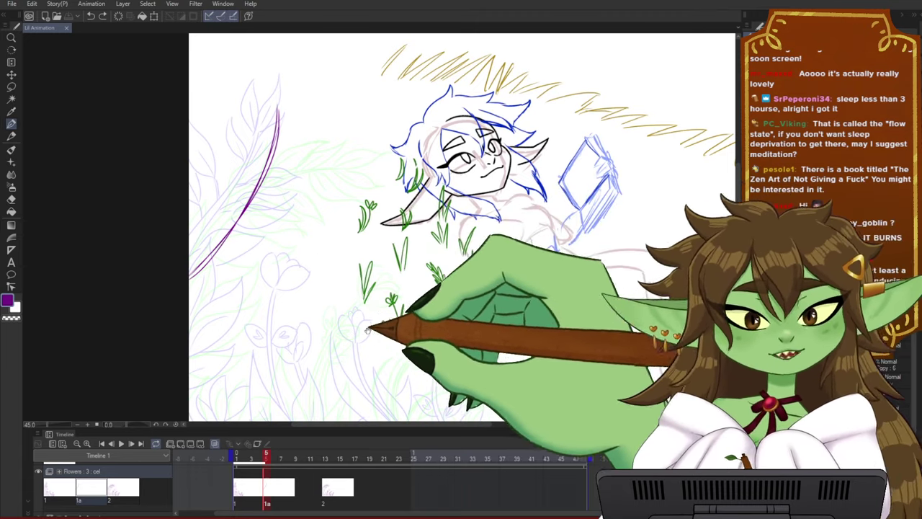
{"action": "left_click_drag", "start_coordinate": [350, 321], "coordinate": [321, 296]}
{"action": "mouse_move", "coordinate": [267, 459]}
{"action": "left_mouse_down"}
{"action": "mouse_move", "coordinate": [257, 461]}
{"action": "mouse_move", "coordinate": [269, 460]}
{"action": "left_mouse_up"}
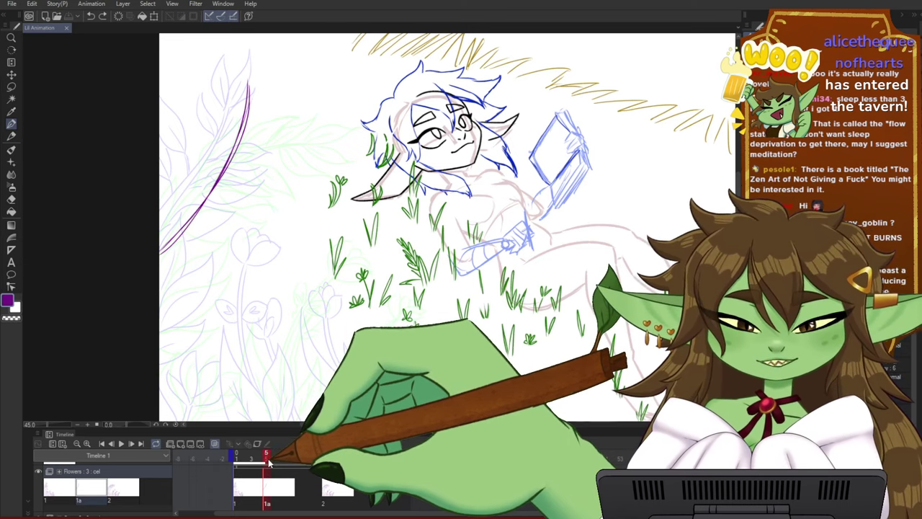
{"action": "mouse_move", "coordinate": [366, 307]}
{"action": "left_mouse_down"}
{"action": "mouse_move", "coordinate": [360, 227]}
{"action": "mouse_move", "coordinate": [367, 310]}
{"action": "left_mouse_up"}
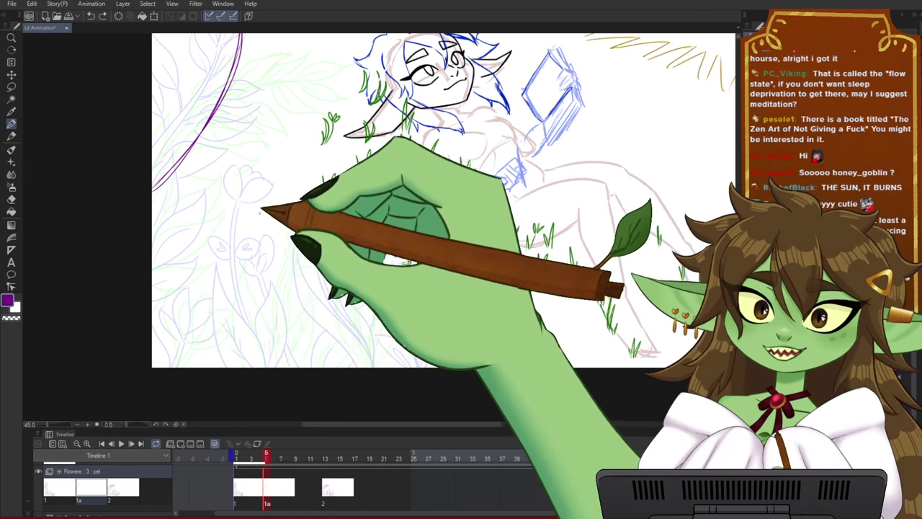
{"action": "left_click_drag", "start_coordinate": [256, 208], "coordinate": [250, 329]}
{"action": "key", "text": "ctrl+z"}
{"action": "left_click_drag", "start_coordinate": [256, 203], "coordinate": [252, 324]}
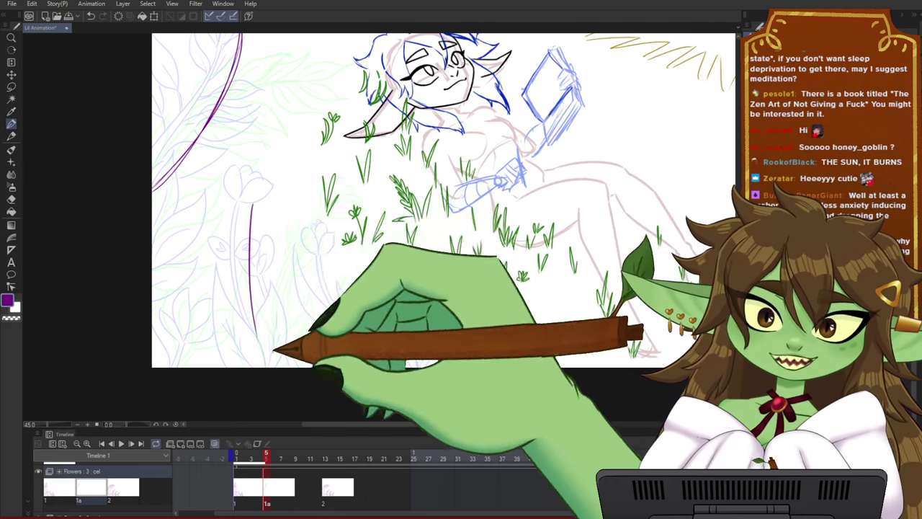
{"action": "key", "text": "ctrl+z"}
{"action": "left_click_drag", "start_coordinate": [257, 203], "coordinate": [263, 334]}
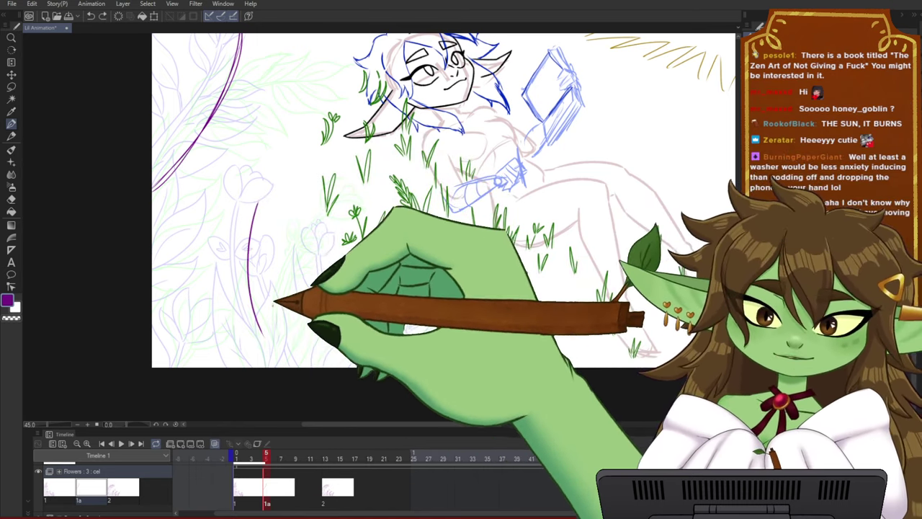
{"action": "key", "text": "ctrl+z"}
- Undo the second stroke of the leafy branch's curved stem and redraw it over the first line
{"action": "key", "text": "ctrl+z"}
{"action": "left_click_drag", "start_coordinate": [284, 137], "coordinate": [294, 223]}
{"action": "left_click_drag", "start_coordinate": [242, 155], "coordinate": [165, 273]}
{"action": "left_click_drag", "start_coordinate": [360, 270], "coordinate": [360, 235]}
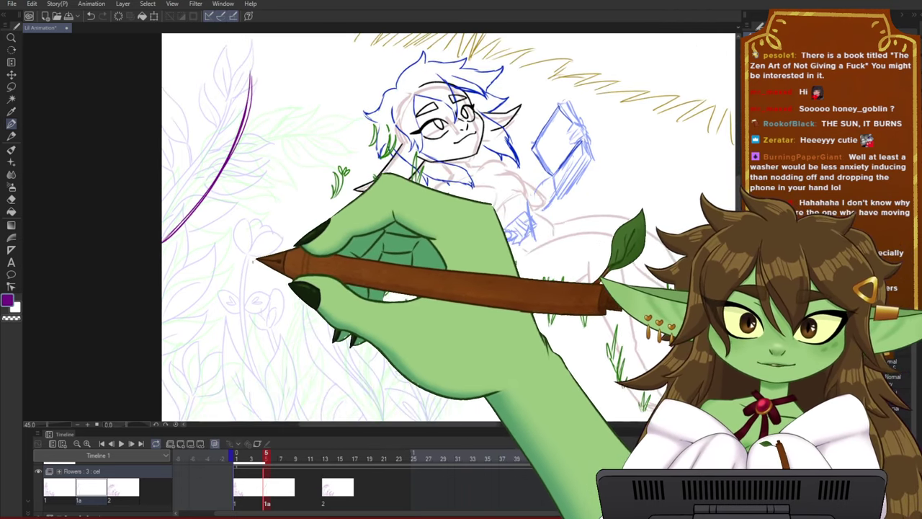
- Sketch the tall flower's nearly vertical stem line and the pointed leaves at its base on cel 1a
{"action": "left_click_drag", "start_coordinate": [254, 262], "coordinate": [261, 383]}
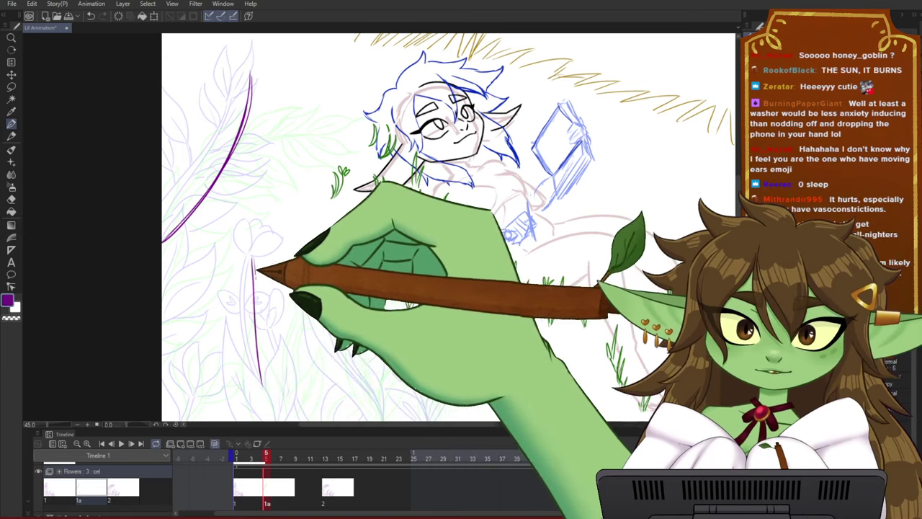
{"action": "left_click_drag", "start_coordinate": [253, 264], "coordinate": [260, 375]}
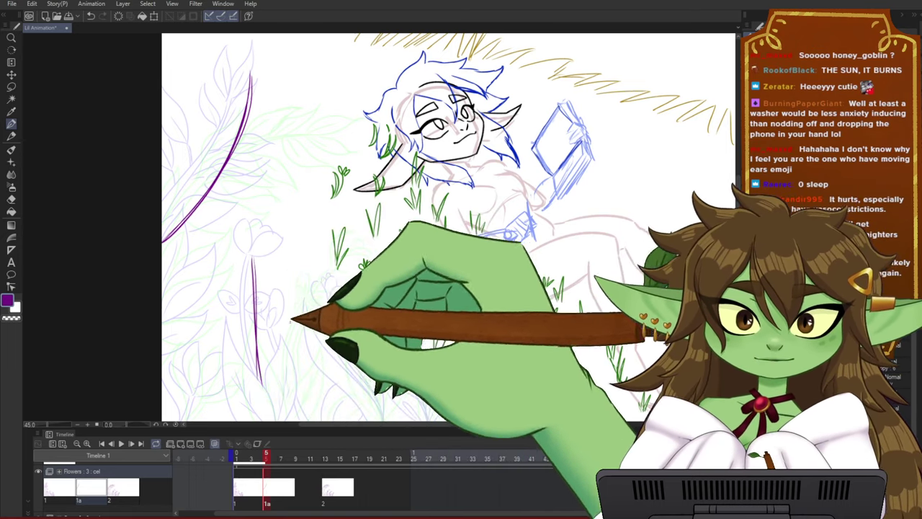
{"action": "key", "text": "ctrl+z"}
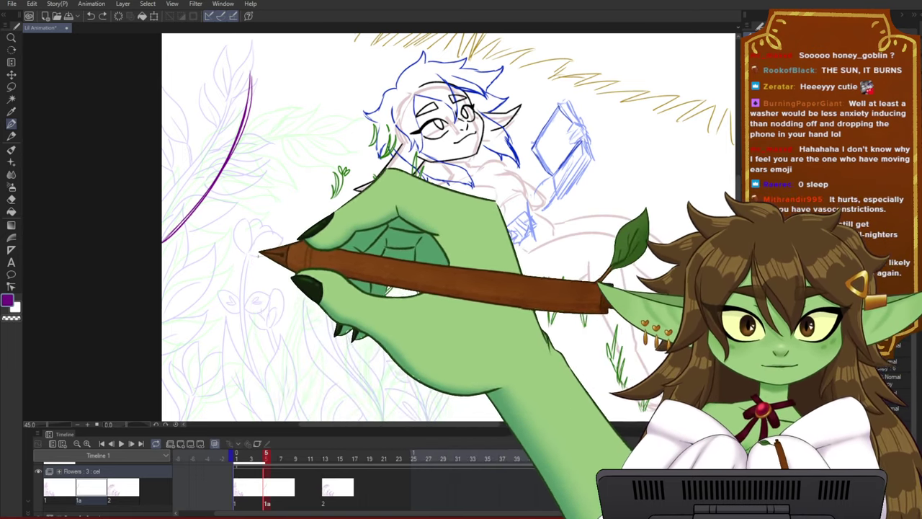
{"action": "left_click_drag", "start_coordinate": [257, 257], "coordinate": [262, 390]}
{"action": "left_click_drag", "start_coordinate": [280, 330], "coordinate": [312, 425]}
{"action": "left_click_drag", "start_coordinate": [354, 311], "coordinate": [365, 281]}
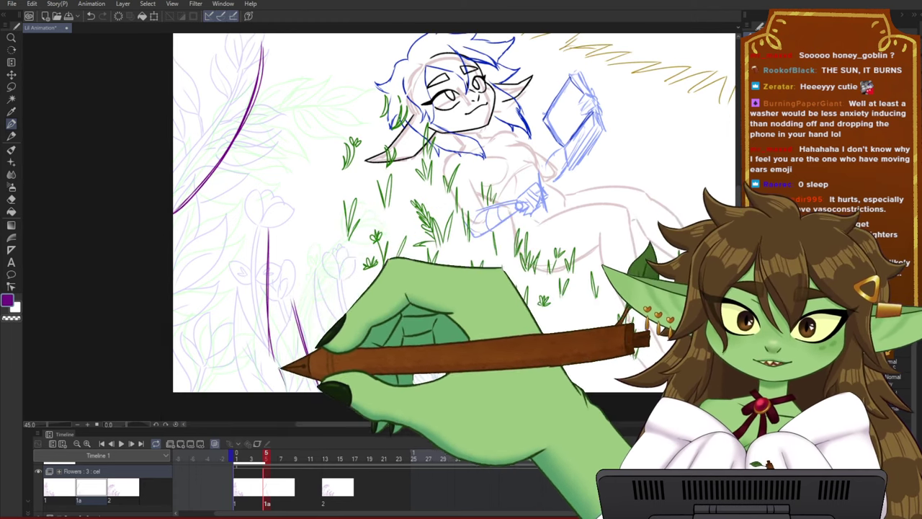
{"action": "left_click_drag", "start_coordinate": [251, 271], "coordinate": [243, 388]}
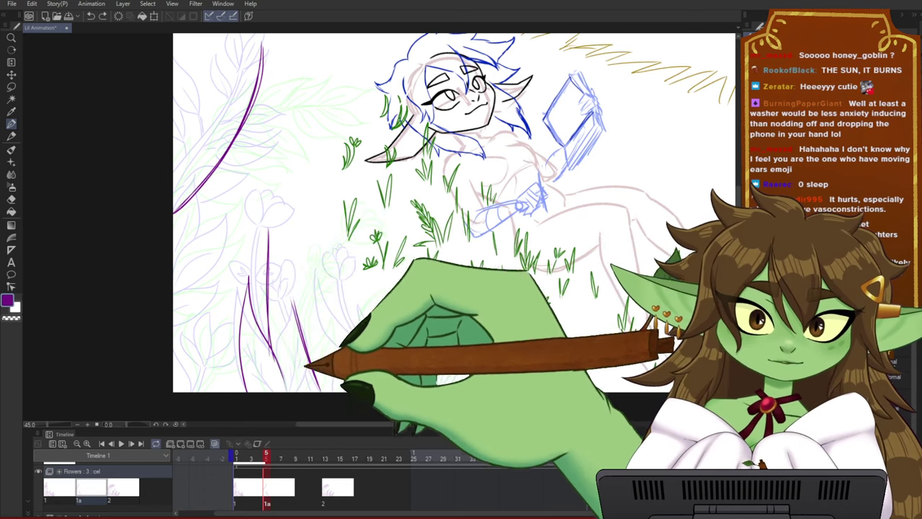
{"action": "left_click_drag", "start_coordinate": [288, 332], "coordinate": [273, 356]}
{"action": "left_click_drag", "start_coordinate": [259, 308], "coordinate": [320, 302]}
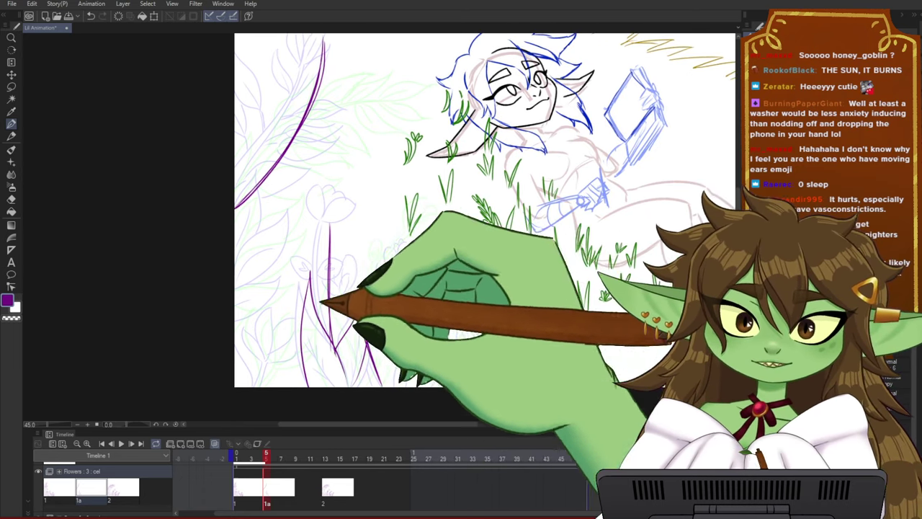
- Sketch short curved guide lines for the small flower and its leaves in the canvas's lower-left corner
{"action": "left_click_drag", "start_coordinate": [332, 355], "coordinate": [320, 341]}
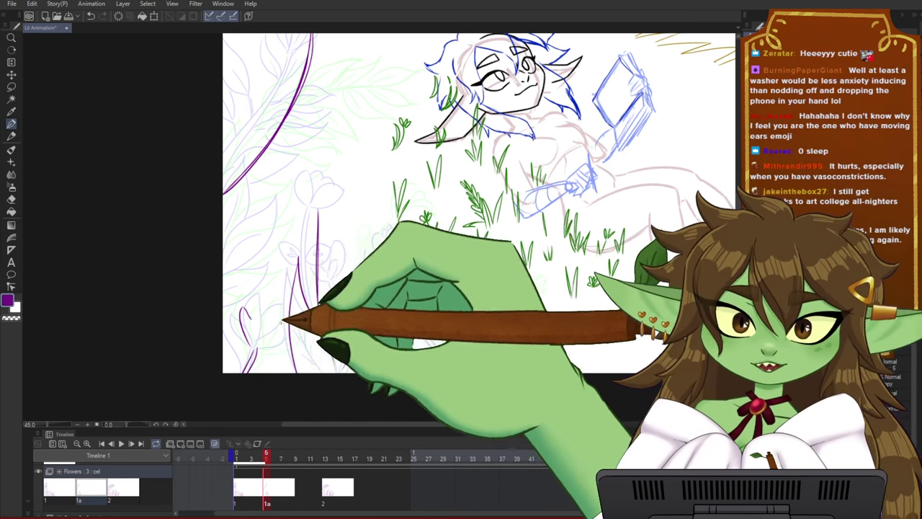
{"action": "left_click_drag", "start_coordinate": [309, 370], "coordinate": [312, 366]}
{"action": "left_click_drag", "start_coordinate": [227, 314], "coordinate": [247, 366]}
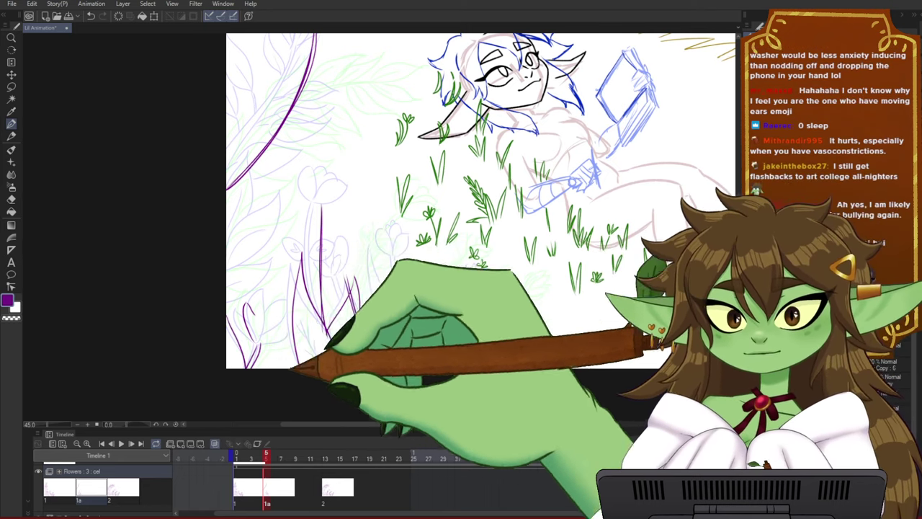
{"action": "left_click_drag", "start_coordinate": [362, 271], "coordinate": [372, 273]}
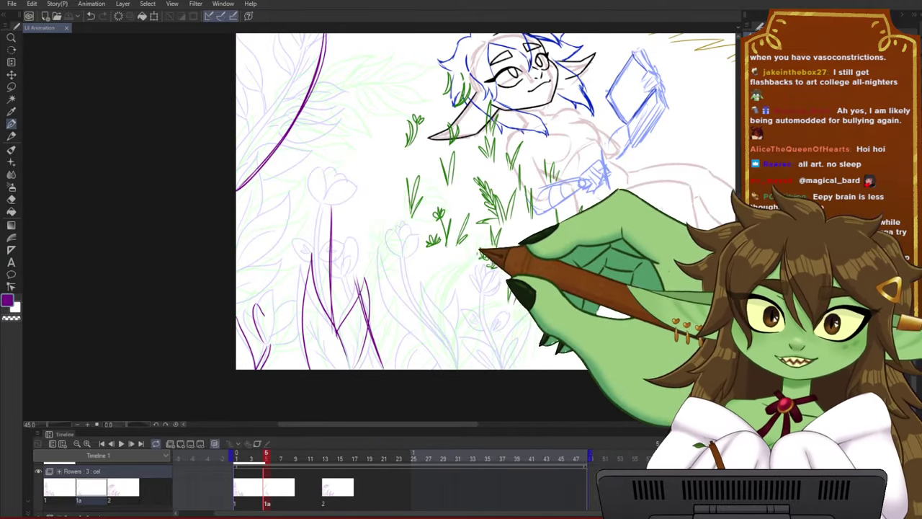
- Sketch the long curved leaves and open petals of the middle flower on cel 1a, and save the animation file
{"action": "left_click_drag", "start_coordinate": [482, 266], "coordinate": [405, 303]}
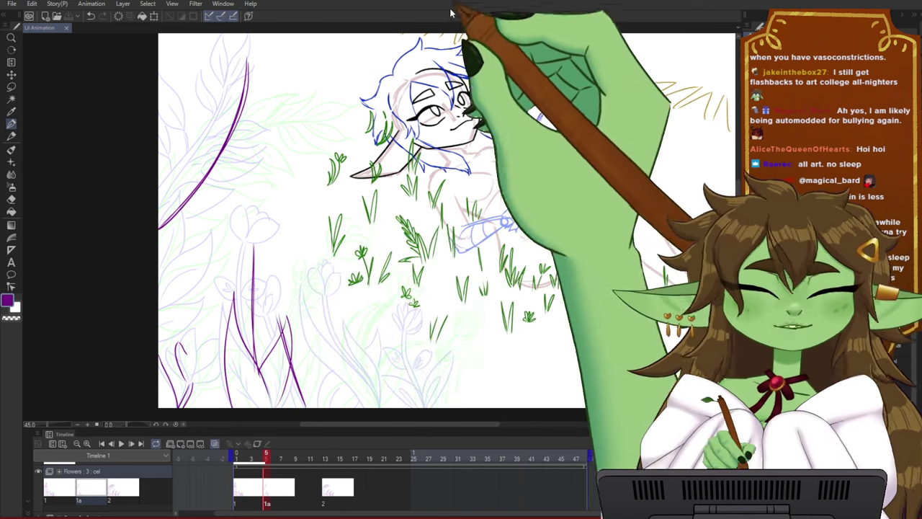
{"action": "mouse_move", "coordinate": [518, 255]}
{"action": "left_mouse_down"}
{"action": "mouse_move", "coordinate": [490, 226]}
{"action": "mouse_move", "coordinate": [499, 185]}
{"action": "left_mouse_up"}
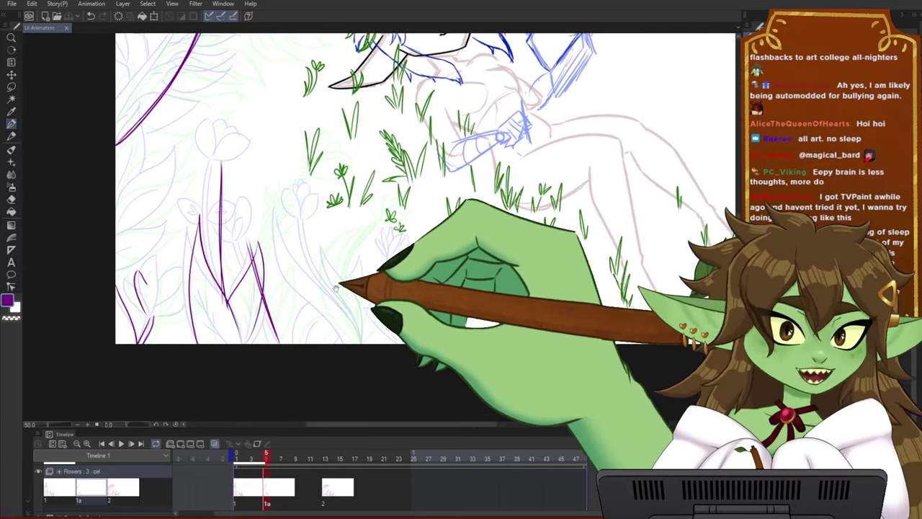
{"action": "left_click", "coordinate": [261, 461]}
{"action": "mouse_move", "coordinate": [261, 461]}
{"action": "left_mouse_down"}
{"action": "mouse_move", "coordinate": [275, 460]}
{"action": "mouse_move", "coordinate": [254, 466]}
{"action": "mouse_move", "coordinate": [269, 454]}
{"action": "left_mouse_up"}
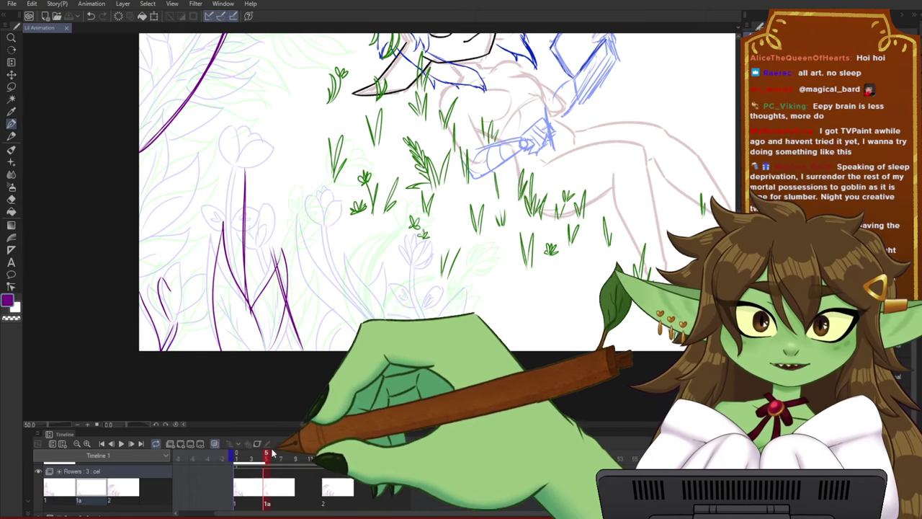
{"action": "left_click_drag", "start_coordinate": [515, 296], "coordinate": [465, 323]}
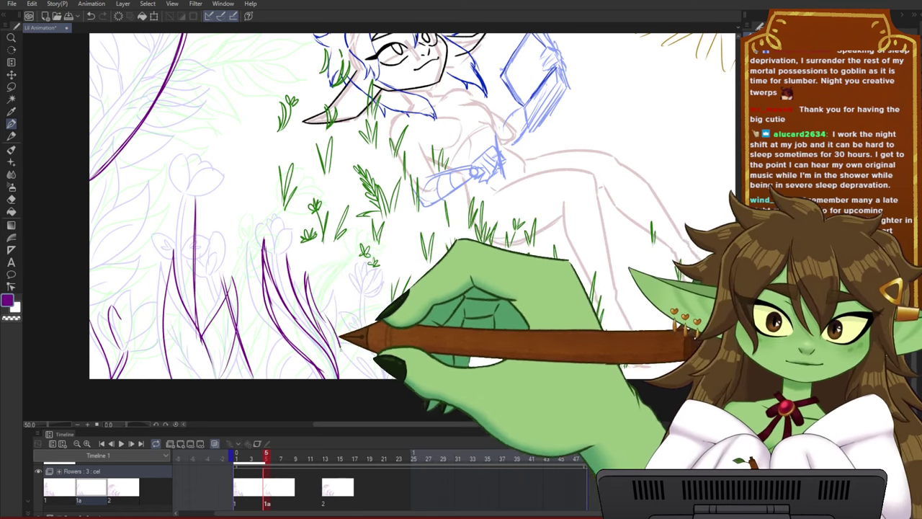
{"action": "left_click_drag", "start_coordinate": [341, 349], "coordinate": [340, 377]}
{"action": "left_click_drag", "start_coordinate": [292, 173], "coordinate": [298, 191]}
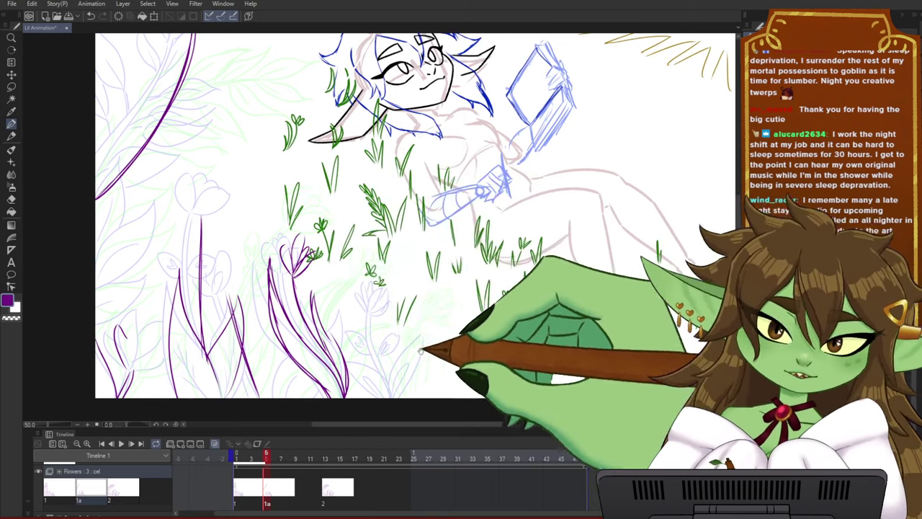
{"action": "left_click_drag", "start_coordinate": [421, 350], "coordinate": [379, 295]}
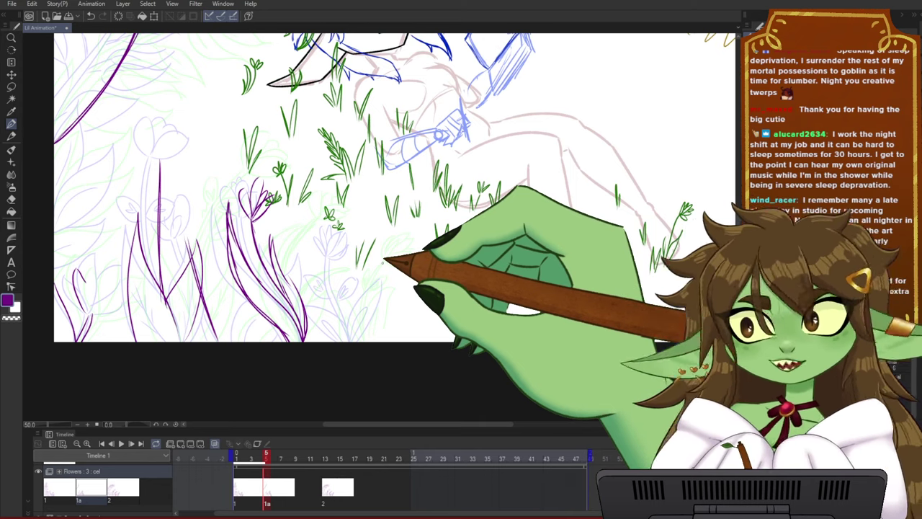
{"action": "mouse_move", "coordinate": [407, 234]}
{"action": "left_mouse_down"}
{"action": "mouse_move", "coordinate": [414, 245]}
{"action": "mouse_move", "coordinate": [440, 230]}
{"action": "left_mouse_up"}
{"action": "key", "text": "ctrl+s"}
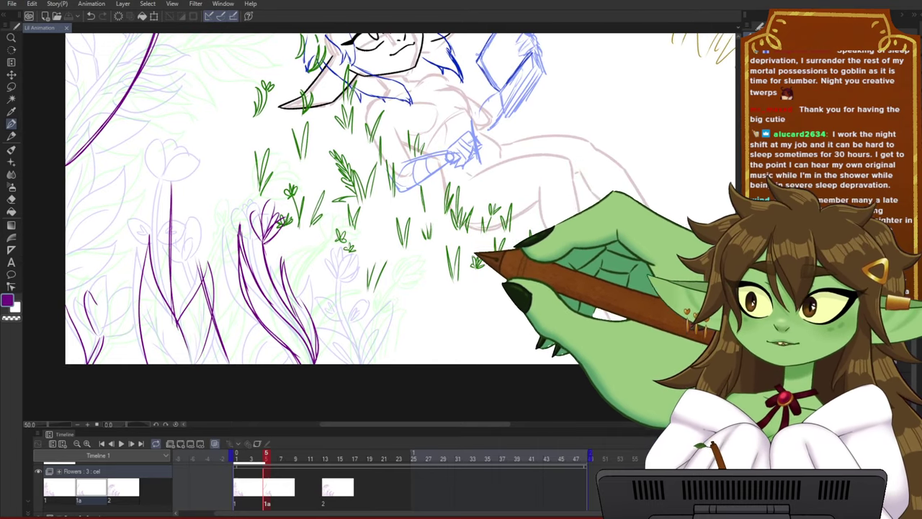
- Add a stem stroke from the middle flower's head down to its base, and save the file
{"action": "mouse_move", "coordinate": [469, 261]}
{"action": "left_mouse_down"}
{"action": "mouse_move", "coordinate": [467, 247]}
{"action": "mouse_move", "coordinate": [464, 260]}
{"action": "mouse_move", "coordinate": [479, 268]}
{"action": "left_mouse_up"}
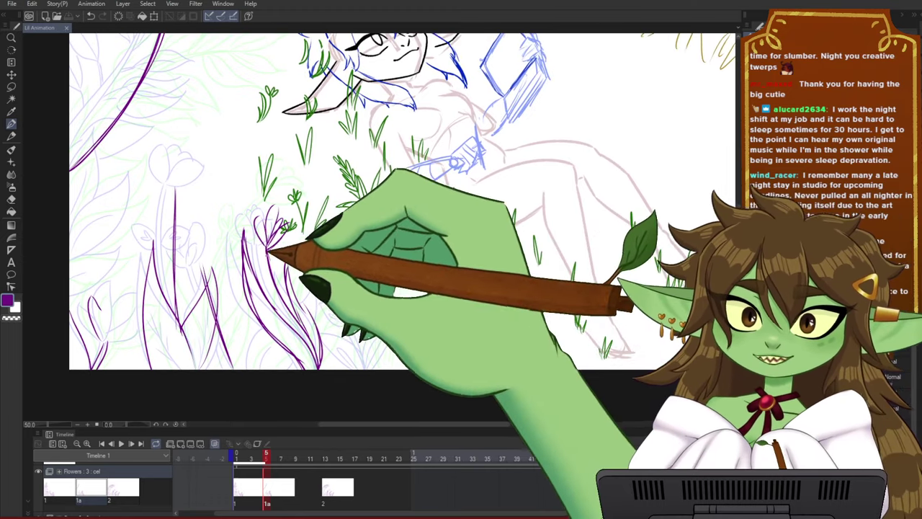
{"action": "mouse_move", "coordinate": [268, 250]}
{"action": "left_mouse_down"}
{"action": "mouse_move", "coordinate": [270, 274]}
{"action": "mouse_move", "coordinate": [317, 347]}
{"action": "left_mouse_up"}
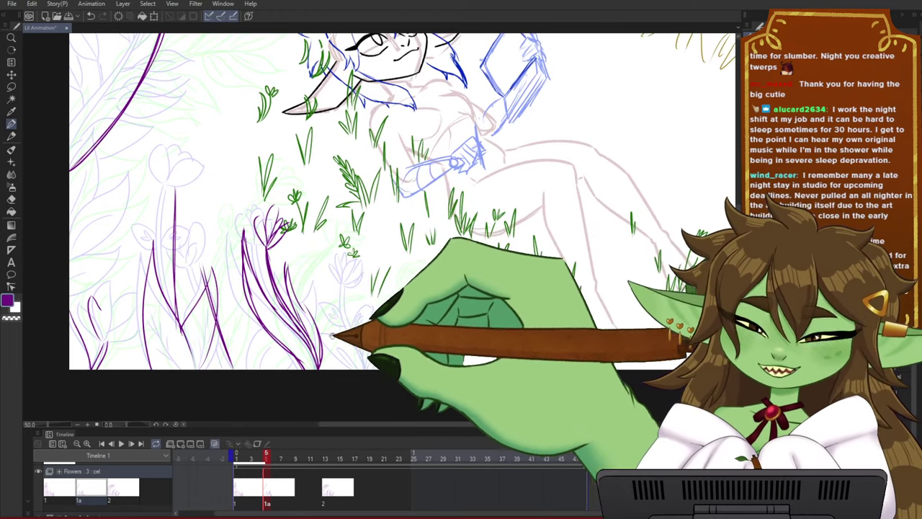
{"action": "left_click_drag", "start_coordinate": [415, 317], "coordinate": [422, 303]}
{"action": "key", "text": "ctrl+s"}
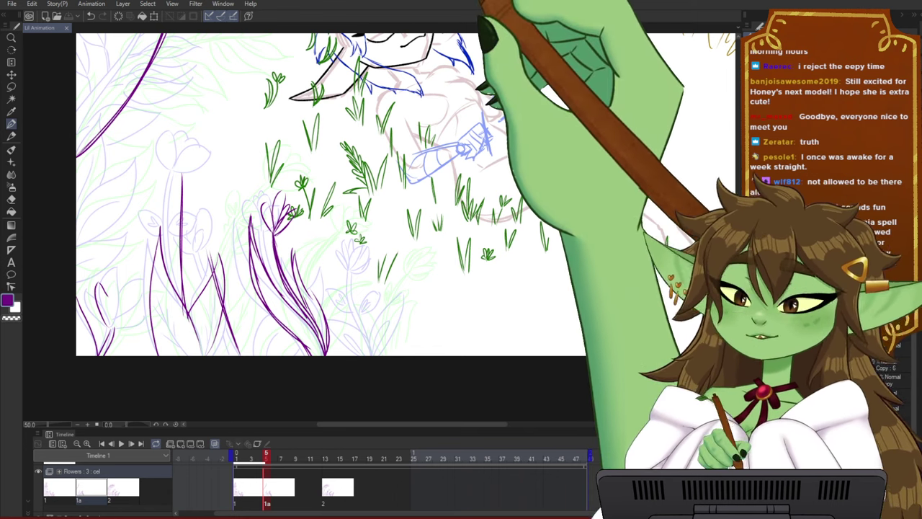
{"action": "scroll", "coordinate": [394, 266], "scroll_direction": "down", "scroll_amount": 1}
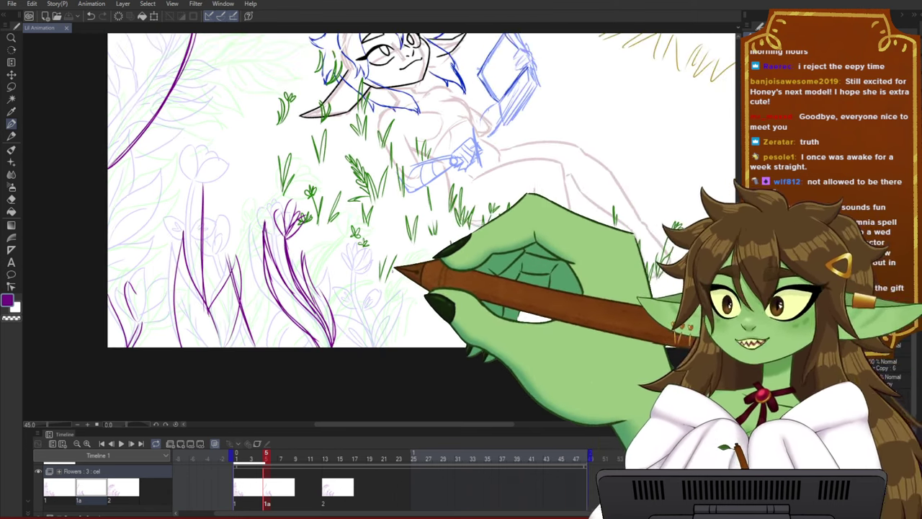
{"action": "scroll", "coordinate": [394, 265], "scroll_direction": "up", "scroll_amount": 1}
{"action": "left_click_drag", "start_coordinate": [386, 234], "coordinate": [436, 226]}
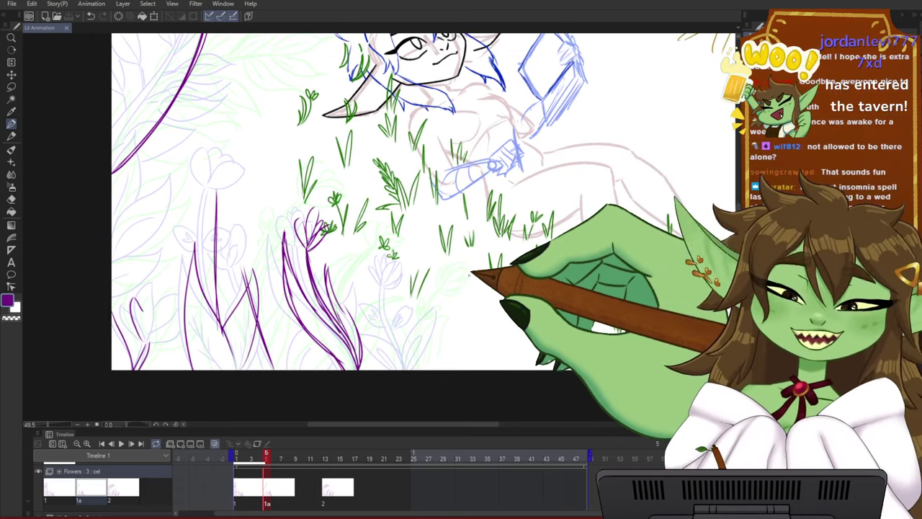
{"action": "scroll", "coordinate": [468, 276], "scroll_direction": "down", "scroll_amount": 1}
{"action": "scroll", "coordinate": [466, 288], "scroll_direction": "up", "scroll_amount": 1}
{"action": "left_click_drag", "start_coordinate": [486, 295], "coordinate": [472, 296]}
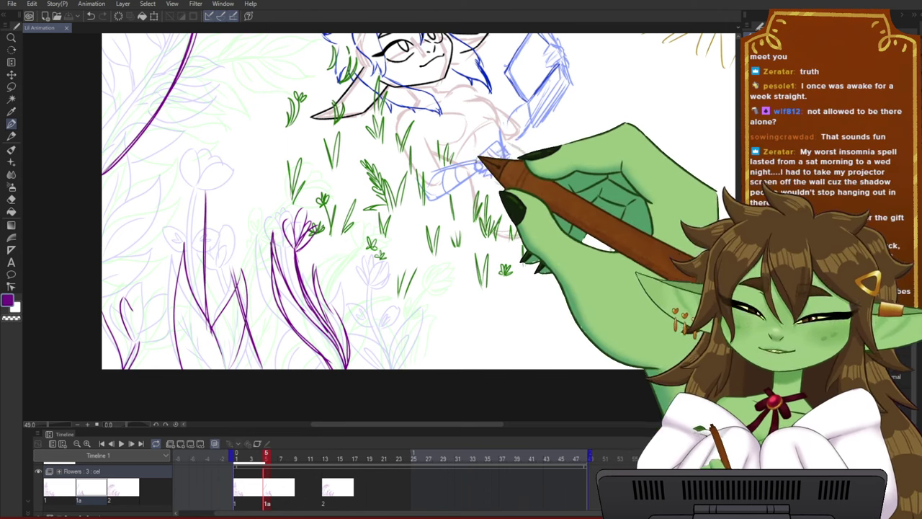
{"action": "scroll", "coordinate": [341, 268], "scroll_direction": "down", "scroll_amount": 2}
{"action": "left_click_drag", "start_coordinate": [469, 249], "coordinate": [388, 309]}
{"action": "left_click_drag", "start_coordinate": [403, 362], "coordinate": [436, 351]}
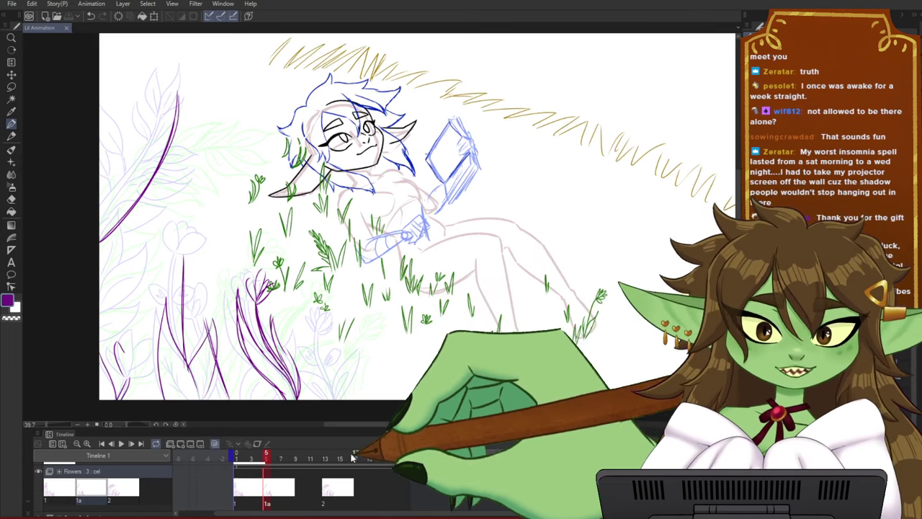
- Scrub the timeline around frame 5 to compare the flowers' sway against the neighbouring cels
{"action": "left_click", "coordinate": [262, 460]}
{"action": "mouse_move", "coordinate": [262, 459]}
{"action": "left_mouse_down"}
{"action": "mouse_move", "coordinate": [254, 458]}
{"action": "mouse_move", "coordinate": [272, 457]}
{"action": "mouse_move", "coordinate": [270, 450]}
{"action": "mouse_move", "coordinate": [265, 466]}
{"action": "left_mouse_up"}
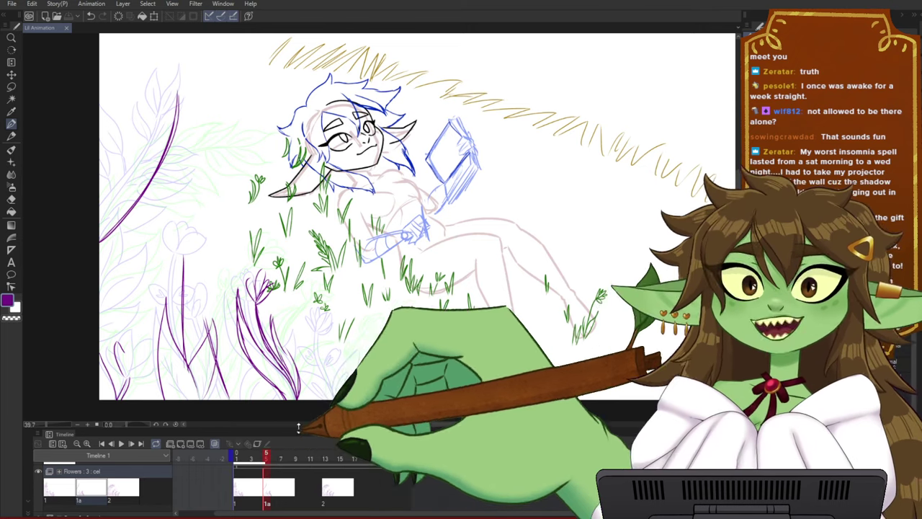
{"action": "scroll", "coordinate": [379, 372], "scroll_direction": "down", "scroll_amount": 1}
{"action": "scroll", "coordinate": [379, 371], "scroll_direction": "up", "scroll_amount": 1}
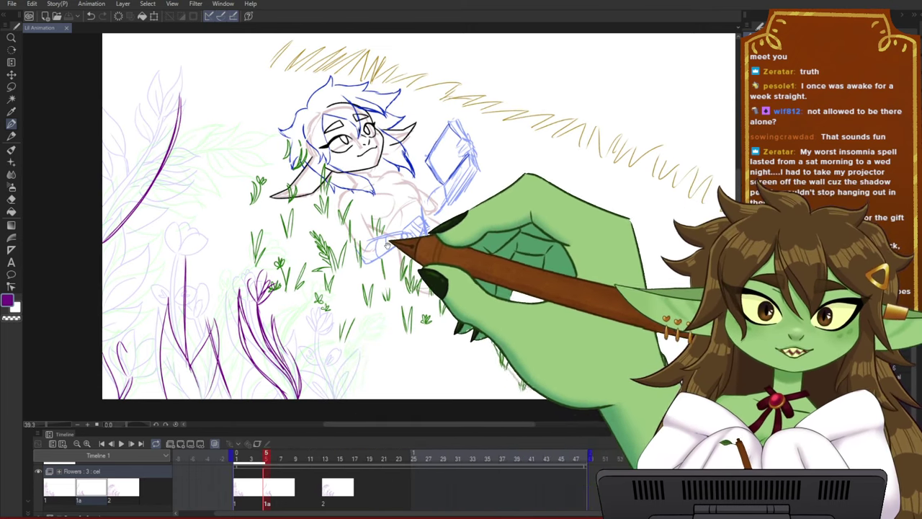
{"action": "left_click_drag", "start_coordinate": [391, 240], "coordinate": [378, 253]}
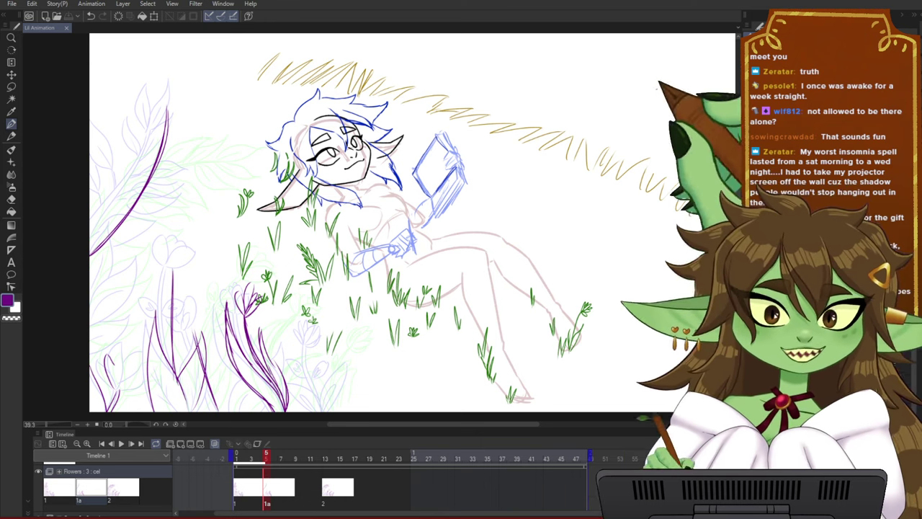
{"action": "scroll", "coordinate": [337, 172], "scroll_direction": "down", "scroll_amount": 1}
{"action": "scroll", "coordinate": [366, 227], "scroll_direction": "up", "scroll_amount": 1}
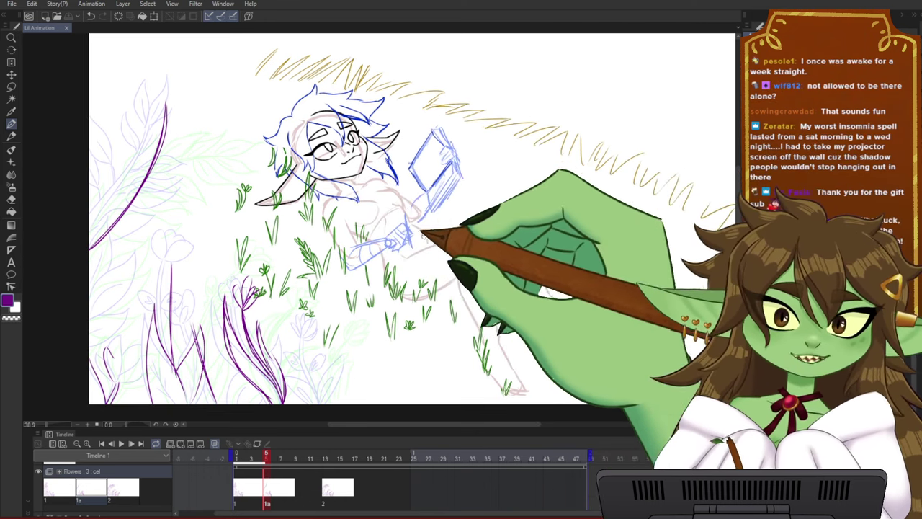
{"action": "left_click_drag", "start_coordinate": [458, 228], "coordinate": [420, 227]}
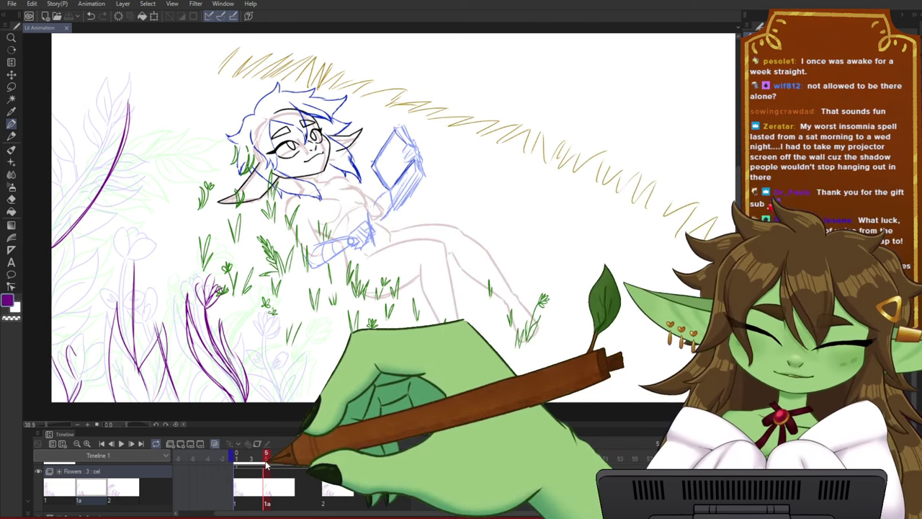
{"action": "mouse_move", "coordinate": [266, 460]}
{"action": "left_mouse_down"}
{"action": "mouse_move", "coordinate": [252, 460]}
{"action": "mouse_move", "coordinate": [335, 462]}
{"action": "mouse_move", "coordinate": [244, 464]}
{"action": "mouse_move", "coordinate": [269, 465]}
{"action": "mouse_move", "coordinate": [252, 471]}
{"action": "mouse_move", "coordinate": [267, 475]}
{"action": "left_mouse_up"}
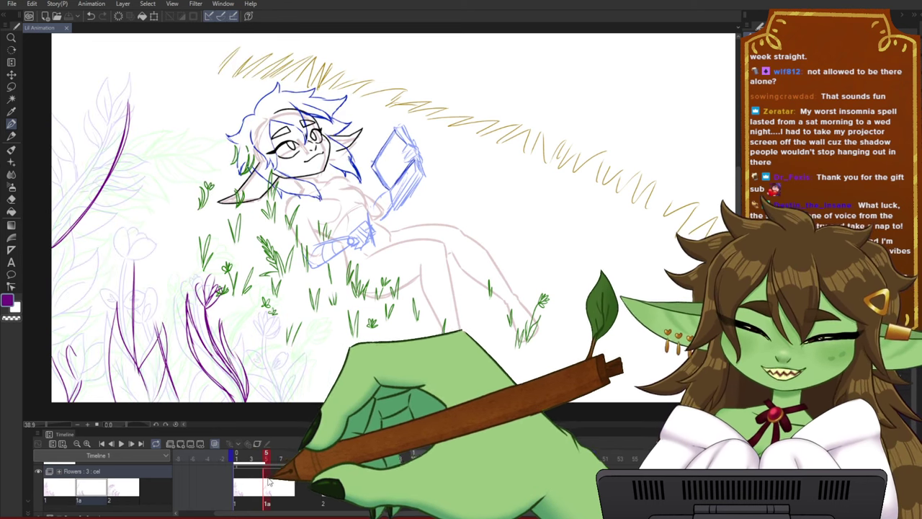
{"action": "scroll", "coordinate": [288, 288], "scroll_direction": "down", "scroll_amount": 1}
{"action": "scroll", "coordinate": [261, 332], "scroll_direction": "up", "scroll_amount": 5}
{"action": "scroll", "coordinate": [265, 333], "scroll_direction": "up", "scroll_amount": 1}
{"action": "mouse_move", "coordinate": [265, 333]}
{"action": "left_mouse_down"}
{"action": "mouse_move", "coordinate": [370, 306]}
{"action": "mouse_move", "coordinate": [377, 319]}
{"action": "left_mouse_up"}
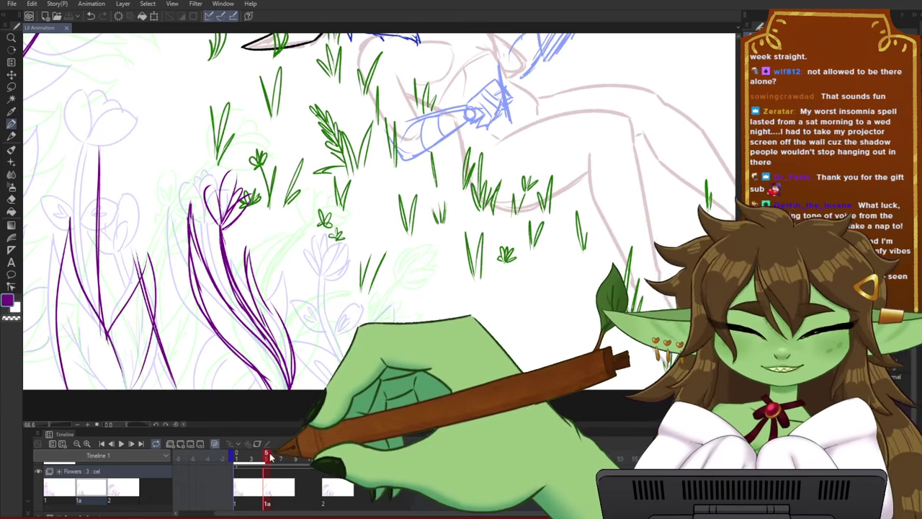
{"action": "mouse_move", "coordinate": [265, 458]}
{"action": "left_mouse_down"}
{"action": "mouse_move", "coordinate": [252, 458]}
{"action": "mouse_move", "coordinate": [268, 461]}
{"action": "left_mouse_up"}
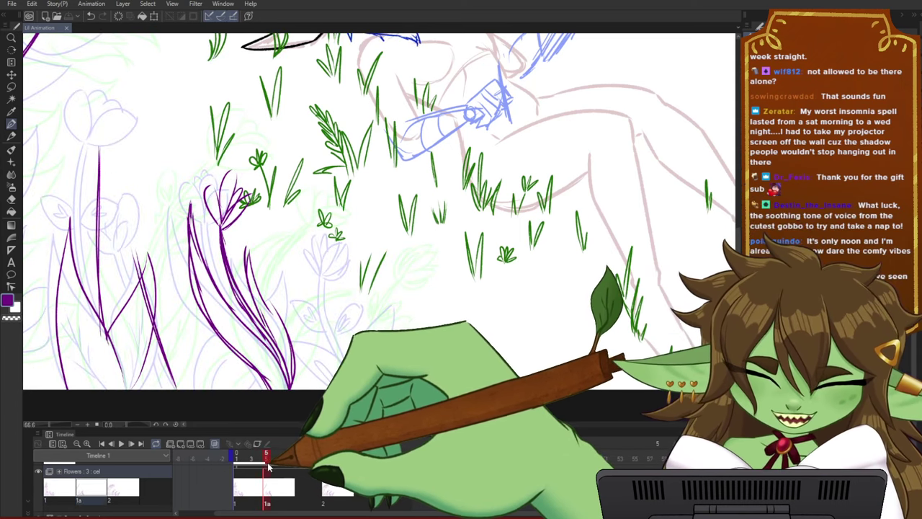
{"action": "left_click_drag", "start_coordinate": [436, 275], "coordinate": [452, 275]}
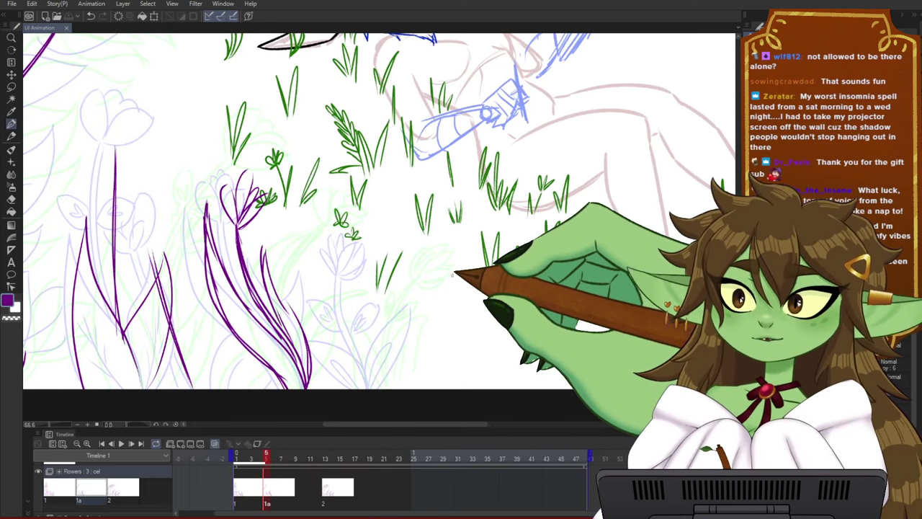
{"action": "left_click_drag", "start_coordinate": [473, 320], "coordinate": [442, 311]}
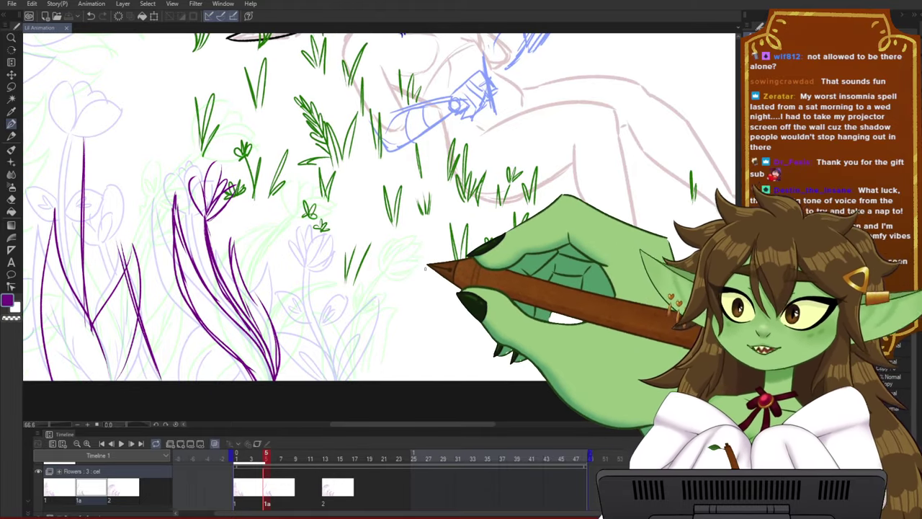
{"action": "mouse_move", "coordinate": [399, 335]}
{"action": "left_mouse_down"}
{"action": "mouse_move", "coordinate": [384, 342]}
{"action": "mouse_move", "coordinate": [402, 336]}
{"action": "left_mouse_up"}
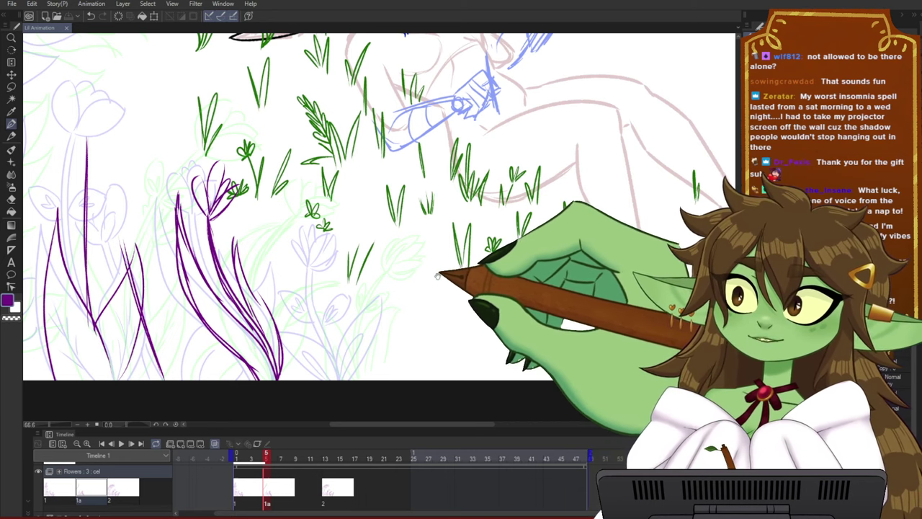
{"action": "left_click_drag", "start_coordinate": [434, 268], "coordinate": [425, 281]}
{"action": "scroll", "coordinate": [425, 281], "scroll_direction": "down", "scroll_amount": 2}
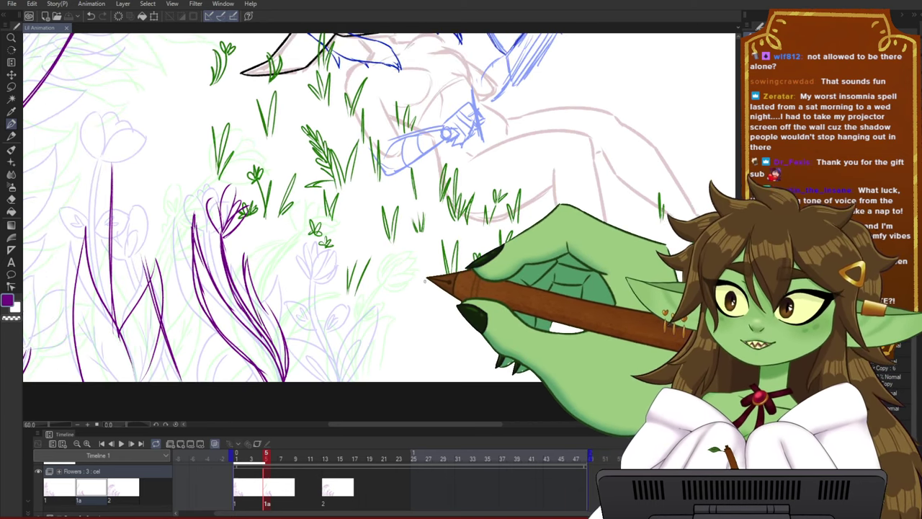
{"action": "scroll", "coordinate": [375, 245], "scroll_direction": "down", "scroll_amount": 2}
{"action": "scroll", "coordinate": [374, 290], "scroll_direction": "up", "scroll_amount": 2}
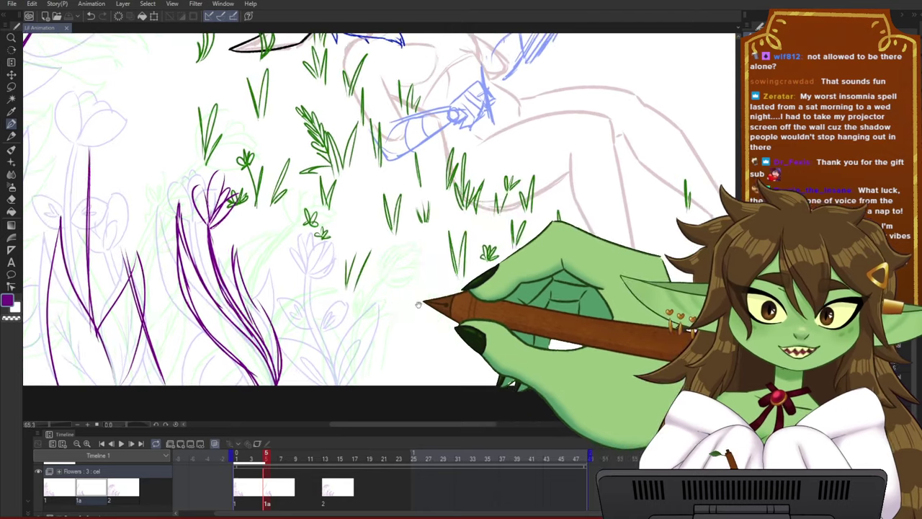
- Try first strokes for the small rightmost flower on cel 1a, compare them around frame 5, and undo them
{"action": "mouse_move", "coordinate": [414, 315]}
{"action": "left_mouse_down"}
{"action": "mouse_move", "coordinate": [358, 321]}
{"action": "mouse_move", "coordinate": [399, 321]}
{"action": "mouse_move", "coordinate": [438, 282]}
{"action": "left_mouse_up"}
{"action": "scroll", "coordinate": [395, 321], "scroll_direction": "up", "scroll_amount": 3}
{"action": "left_click_drag", "start_coordinate": [315, 360], "coordinate": [397, 260]}
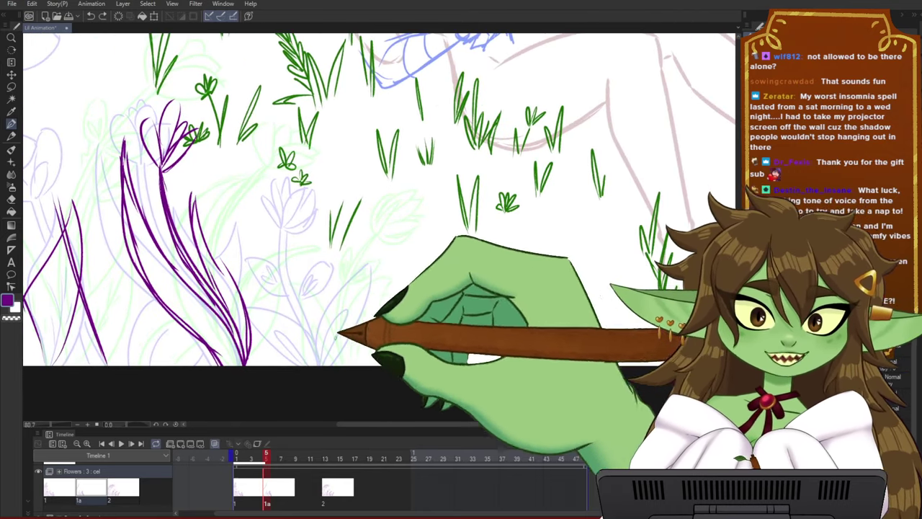
{"action": "left_click", "coordinate": [260, 458]}
{"action": "left_click_drag", "start_coordinate": [264, 461], "coordinate": [268, 465]}
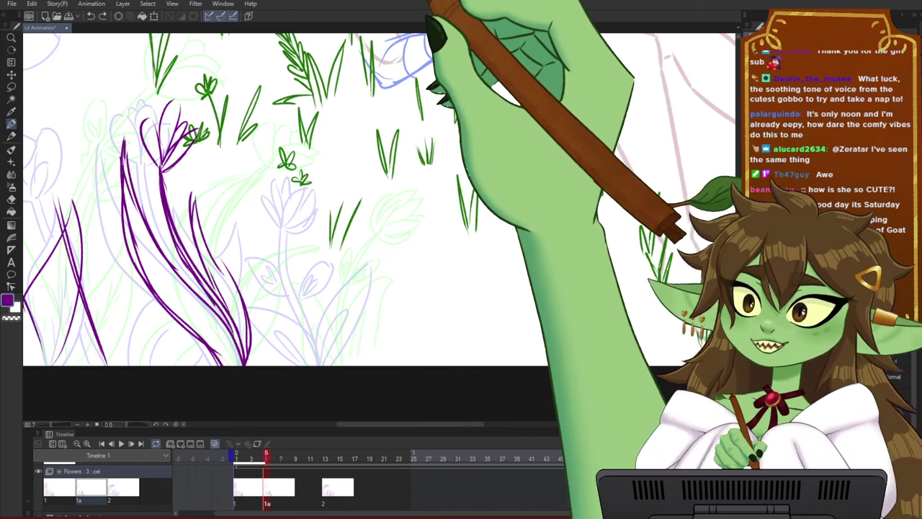
{"action": "scroll", "coordinate": [346, 300], "scroll_direction": "down", "scroll_amount": 1}
{"action": "scroll", "coordinate": [344, 299], "scroll_direction": "up", "scroll_amount": 3}
{"action": "left_click_drag", "start_coordinate": [305, 246], "coordinate": [341, 257], "text": "space"}
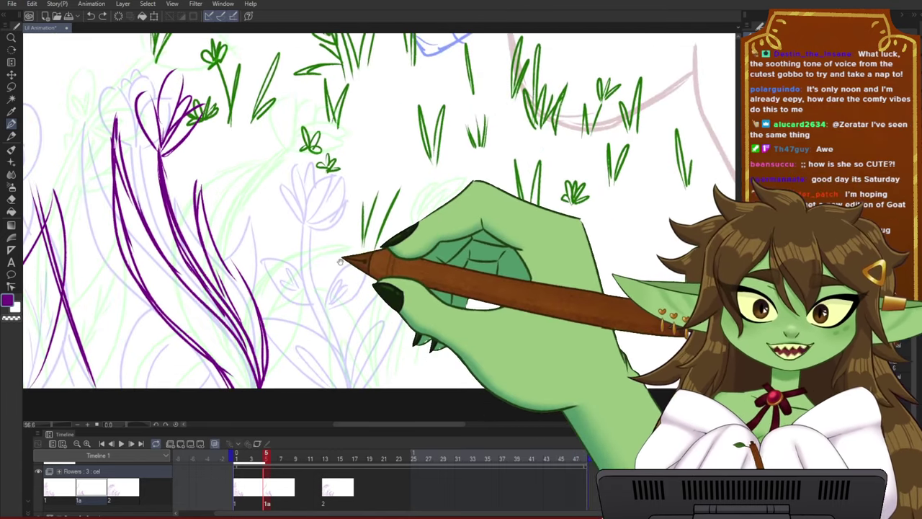
{"action": "left_click_drag", "start_coordinate": [471, 294], "coordinate": [421, 285]}
{"action": "mouse_move", "coordinate": [311, 379]}
{"action": "left_mouse_down"}
{"action": "mouse_move", "coordinate": [283, 241]}
{"action": "mouse_move", "coordinate": [300, 378]}
{"action": "left_mouse_up"}
{"action": "key", "text": "ctrl+z"}
{"action": "key", "text": "ctrl+z"}
{"action": "mouse_move", "coordinate": [294, 213]}
{"action": "left_mouse_down"}
{"action": "mouse_move", "coordinate": [288, 277]}
{"action": "mouse_move", "coordinate": [299, 378]}
{"action": "mouse_move", "coordinate": [291, 313]}
{"action": "mouse_move", "coordinate": [308, 374]}
{"action": "left_mouse_up"}
{"action": "key", "text": "ctrl+z"}
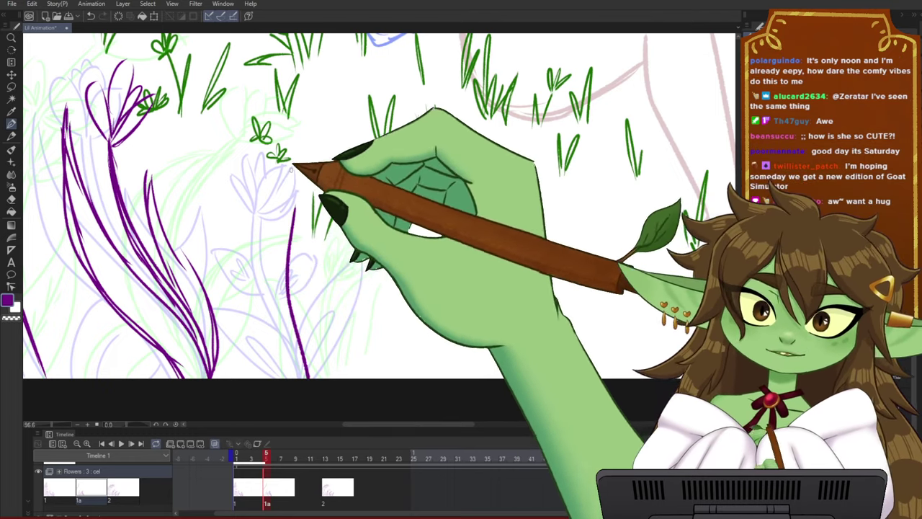
{"action": "key", "text": "ctrl+z"}
{"action": "left_click_drag", "start_coordinate": [291, 215], "coordinate": [295, 379]}
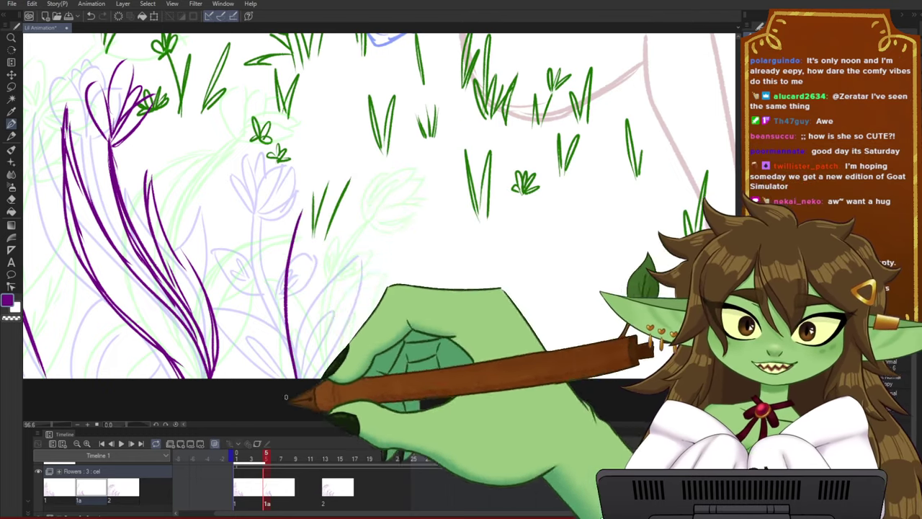
{"action": "key", "text": "ctrl+z"}
{"action": "left_click_drag", "start_coordinate": [300, 201], "coordinate": [294, 377]}
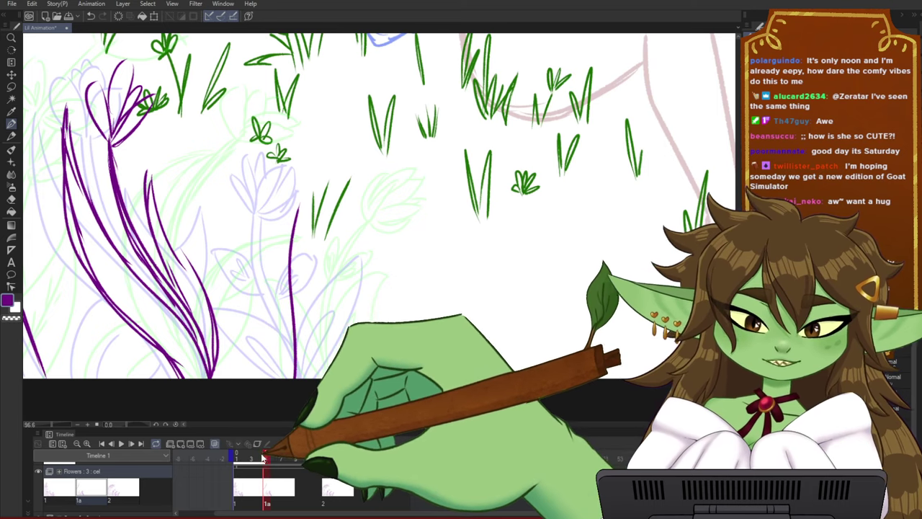
{"action": "mouse_move", "coordinate": [270, 457]}
{"action": "left_mouse_down"}
{"action": "mouse_move", "coordinate": [252, 456]}
{"action": "mouse_move", "coordinate": [268, 456]}
{"action": "left_mouse_up"}
{"action": "key", "text": "ctrl+z"}
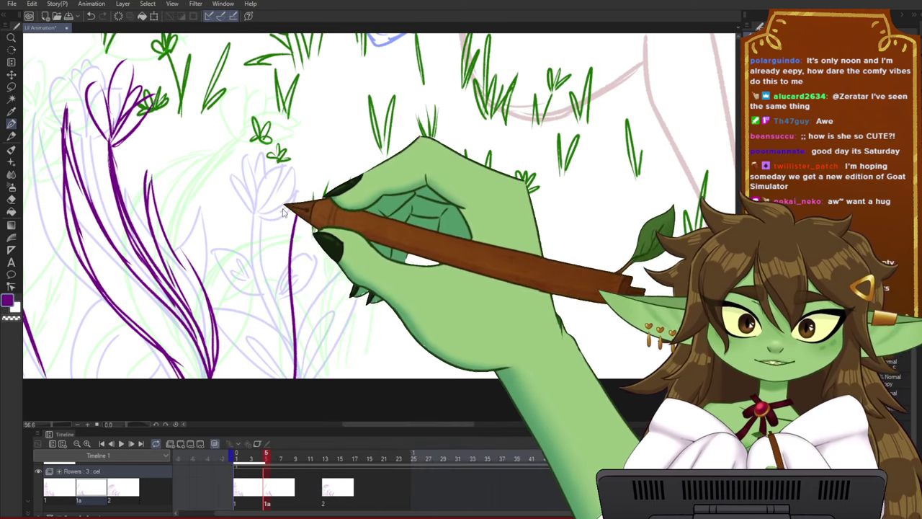
{"action": "left_click_drag", "start_coordinate": [288, 208], "coordinate": [299, 381]}
{"action": "key", "text": "ctrl+z"}
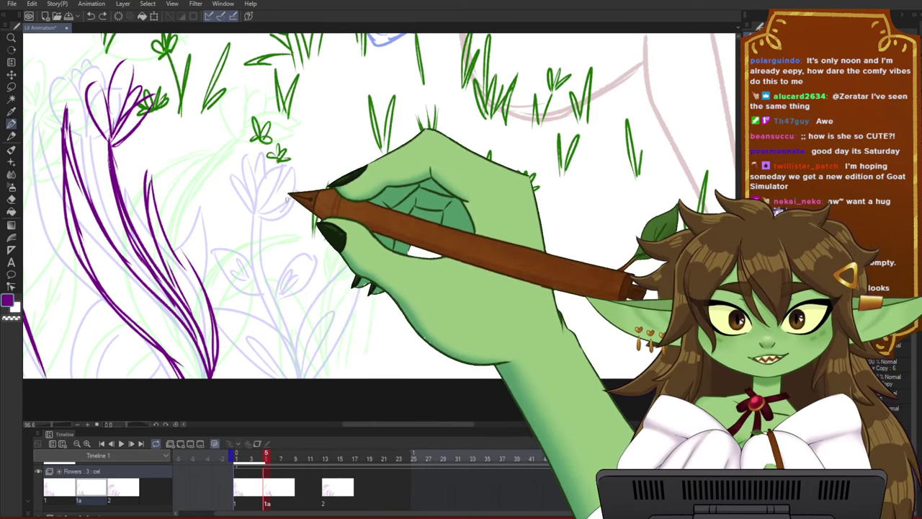
- Draw the stem of the small rightmost flower on cel 1a with two rounded, veined leaves branching from it
{"action": "mouse_move", "coordinate": [286, 206]}
{"action": "left_mouse_down"}
{"action": "mouse_move", "coordinate": [285, 293]}
{"action": "mouse_move", "coordinate": [296, 407]}
{"action": "left_mouse_up"}
{"action": "left_click_drag", "start_coordinate": [272, 241], "coordinate": [269, 265]}
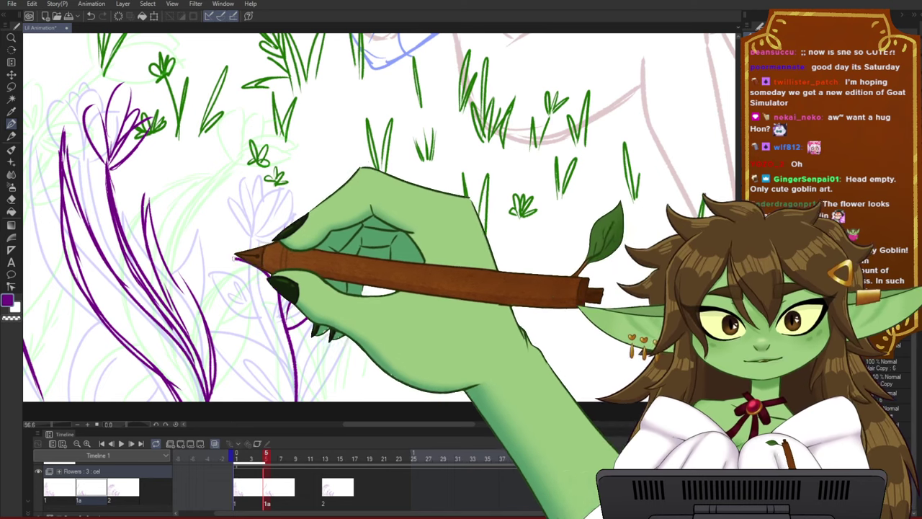
{"action": "left_click_drag", "start_coordinate": [233, 263], "coordinate": [281, 308]}
{"action": "key", "text": "ctrl+z"}
{"action": "left_click_drag", "start_coordinate": [230, 259], "coordinate": [282, 300]}
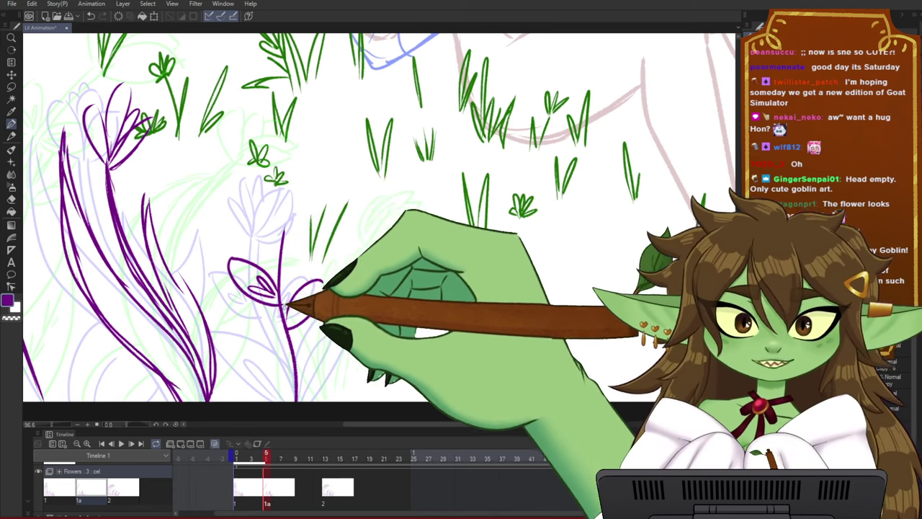
{"action": "left_click_drag", "start_coordinate": [289, 316], "coordinate": [309, 306]}
- Add two broad pointed leaves spreading from the base of the rightmost flower's stem
{"action": "left_click_drag", "start_coordinate": [425, 288], "coordinate": [438, 229]}
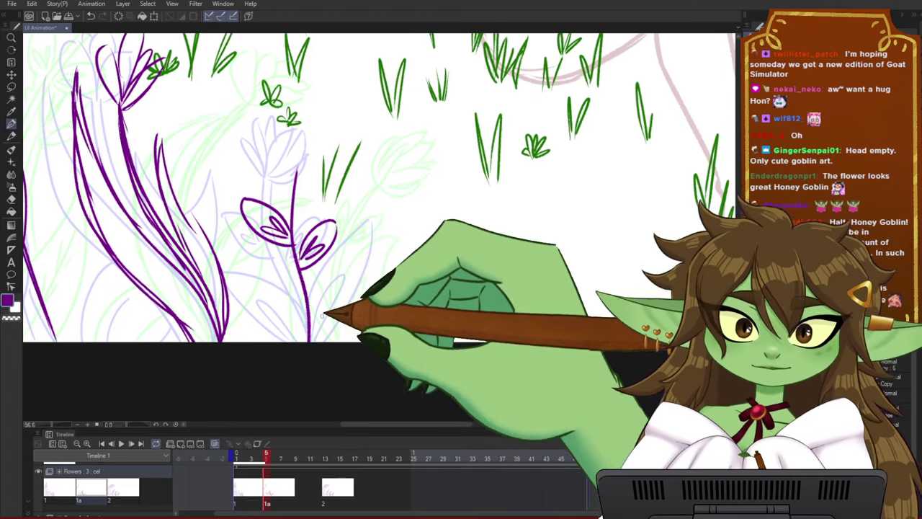
{"action": "mouse_move", "coordinate": [312, 335]}
{"action": "left_mouse_down"}
{"action": "mouse_move", "coordinate": [372, 238]}
{"action": "mouse_move", "coordinate": [318, 341]}
{"action": "left_mouse_up"}
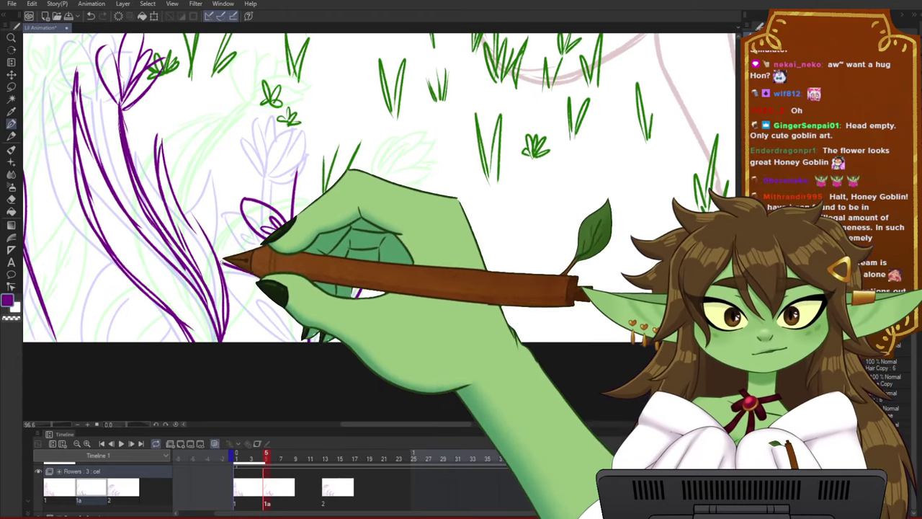
{"action": "left_click_drag", "start_coordinate": [225, 264], "coordinate": [307, 337]}
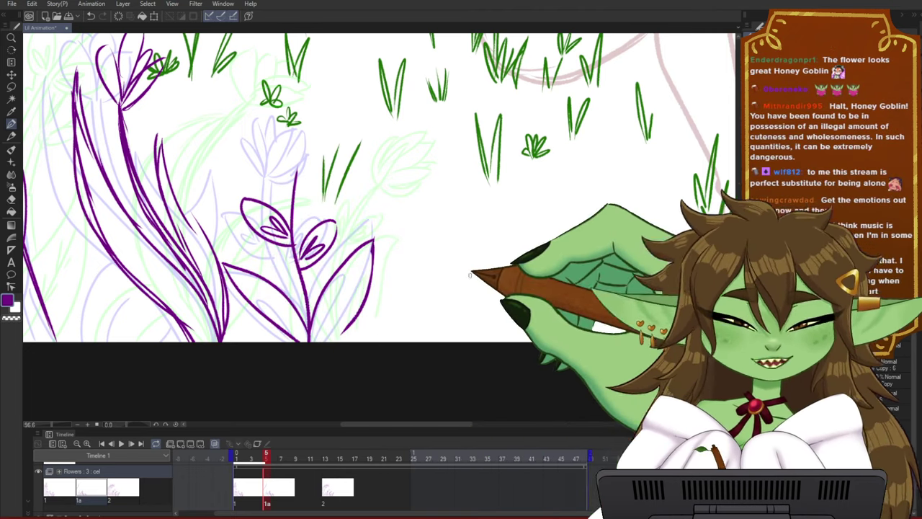
{"action": "left_click_drag", "start_coordinate": [415, 259], "coordinate": [418, 283]}
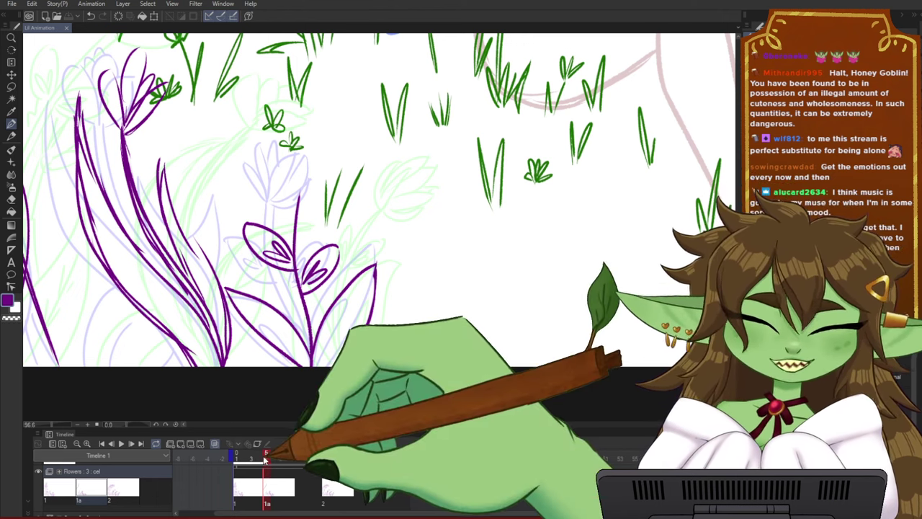
- Scrub the timeline between cels 1 and 1a to compare the rightmost flower's sway, and reselect cel 1a
{"action": "left_click", "coordinate": [254, 460]}
{"action": "left_click", "coordinate": [265, 461]}
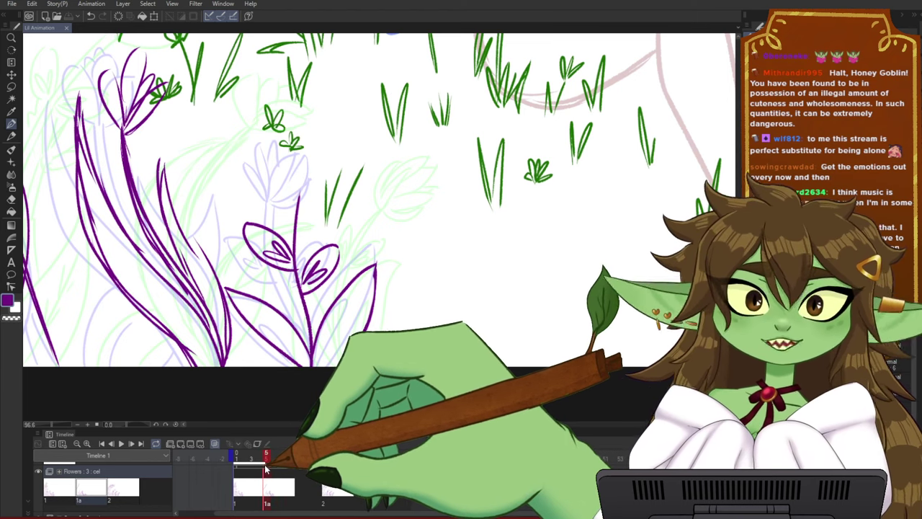
{"action": "left_click", "coordinate": [248, 468]}
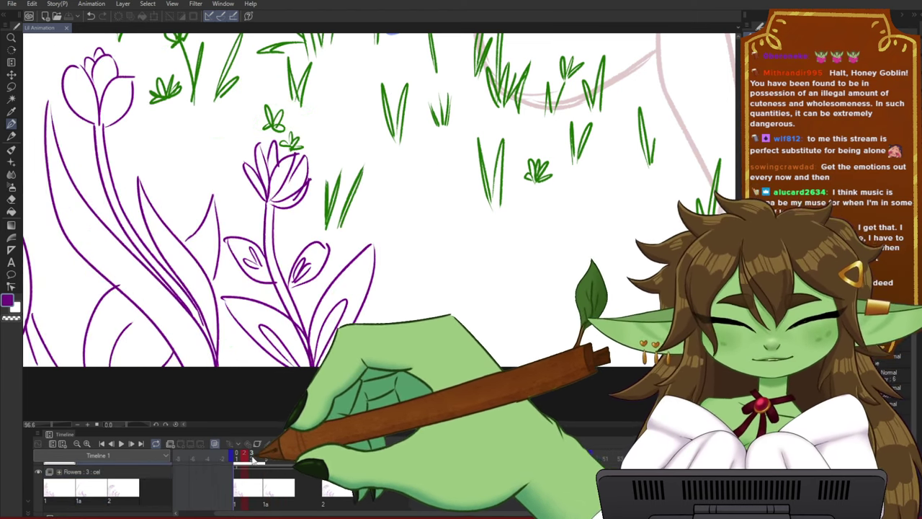
{"action": "left_click_drag", "start_coordinate": [249, 468], "coordinate": [273, 459]}
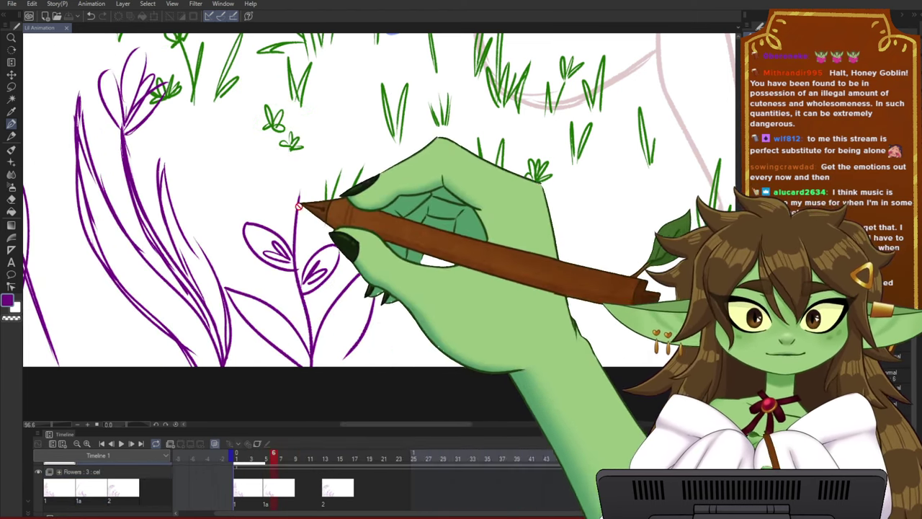
{"action": "left_click", "coordinate": [276, 484]}
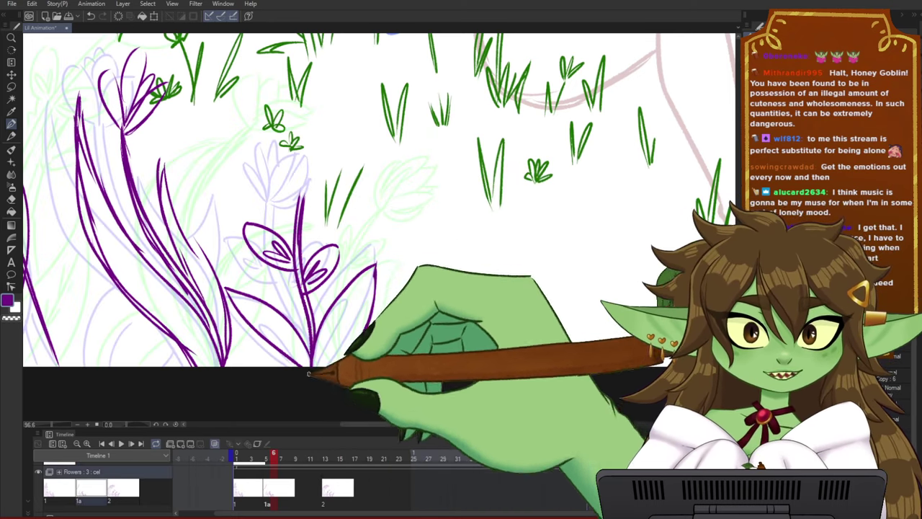
- Thicken the rightmost flower's stem with a second line and sketch its many-petalled head leaning to the right
{"action": "mouse_move", "coordinate": [297, 194]}
{"action": "left_mouse_down"}
{"action": "mouse_move", "coordinate": [293, 147]}
{"action": "mouse_move", "coordinate": [304, 182]}
{"action": "mouse_move", "coordinate": [326, 148]}
{"action": "mouse_move", "coordinate": [331, 154]}
{"action": "mouse_move", "coordinate": [310, 196]}
{"action": "left_mouse_up"}
{"action": "mouse_move", "coordinate": [311, 195]}
{"action": "left_mouse_down"}
{"action": "mouse_move", "coordinate": [342, 167]}
{"action": "mouse_move", "coordinate": [329, 182]}
{"action": "mouse_move", "coordinate": [305, 162]}
{"action": "mouse_move", "coordinate": [320, 134]}
{"action": "mouse_move", "coordinate": [330, 154]}
{"action": "left_mouse_up"}
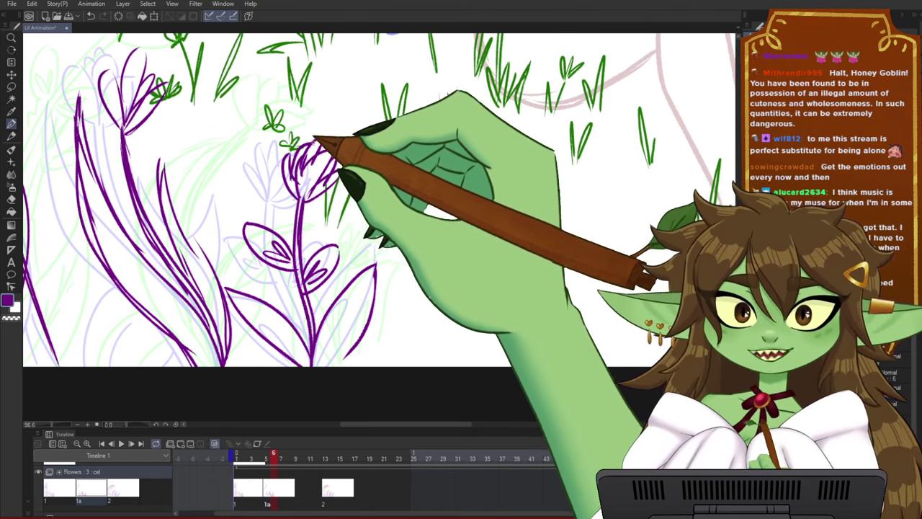
{"action": "left_click_drag", "start_coordinate": [258, 461], "coordinate": [273, 460]}
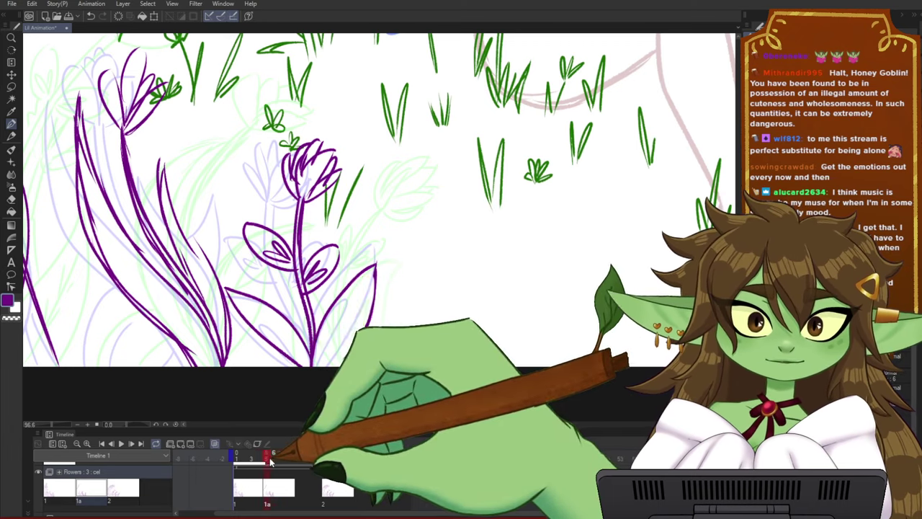
- Draw the inner leaf shapes inside both broad base leaves of the rightmost flower
{"action": "left_click_drag", "start_coordinate": [314, 358], "coordinate": [350, 311]}
{"action": "mouse_move", "coordinate": [350, 311]}
{"action": "left_mouse_down"}
{"action": "mouse_move", "coordinate": [317, 358]}
{"action": "mouse_move", "coordinate": [257, 317]}
{"action": "left_mouse_up"}
{"action": "left_click_drag", "start_coordinate": [257, 317], "coordinate": [306, 353]}
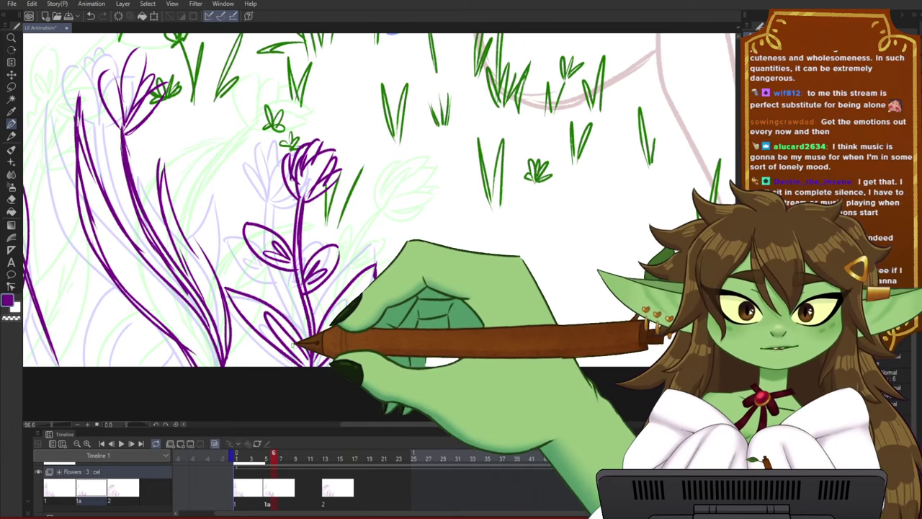
{"action": "left_click_drag", "start_coordinate": [367, 298], "coordinate": [382, 286]}
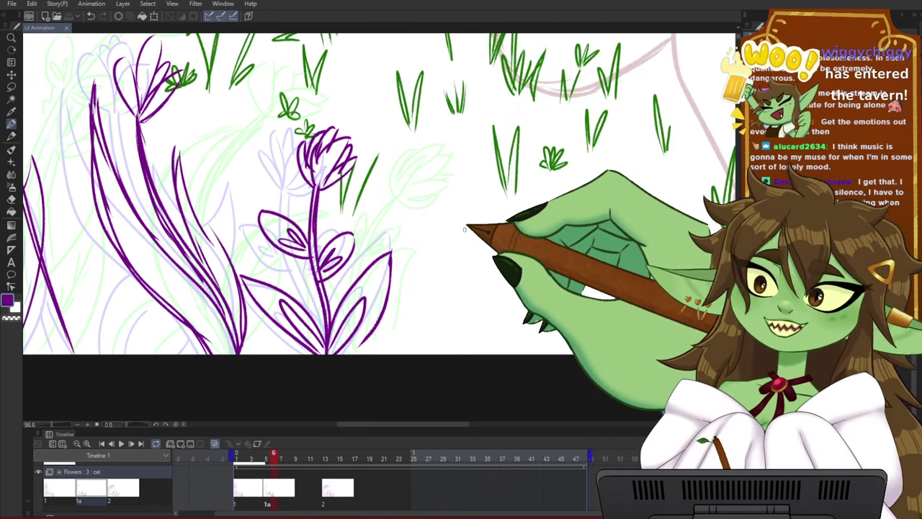
- Add a small pointed leaf to the right of the middle flower and arched blades at its base on cel 1a
{"action": "scroll", "coordinate": [465, 229], "scroll_direction": "down", "scroll_amount": 1}
{"action": "left_click_drag", "start_coordinate": [459, 198], "coordinate": [463, 219]}
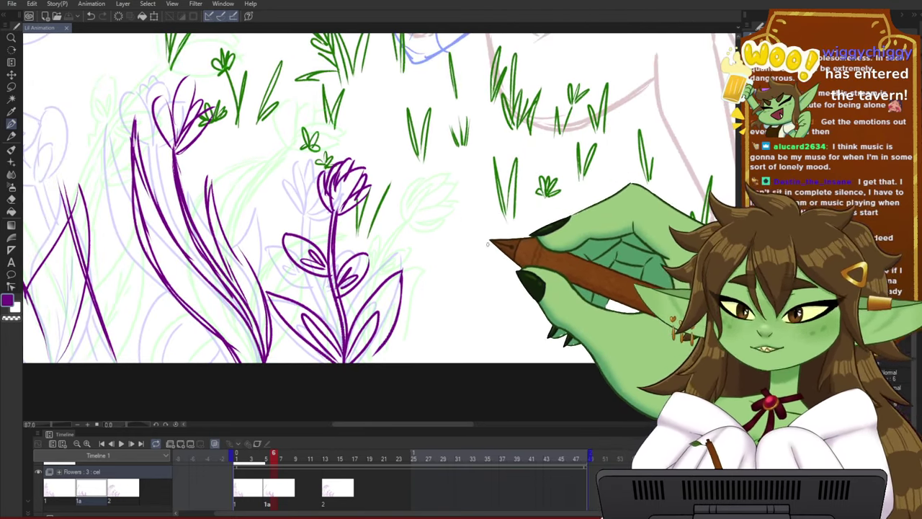
{"action": "scroll", "coordinate": [444, 278], "scroll_direction": "down", "scroll_amount": 2}
{"action": "left_click_drag", "start_coordinate": [394, 256], "coordinate": [434, 274]}
{"action": "scroll", "coordinate": [433, 274], "scroll_direction": "up", "scroll_amount": 1}
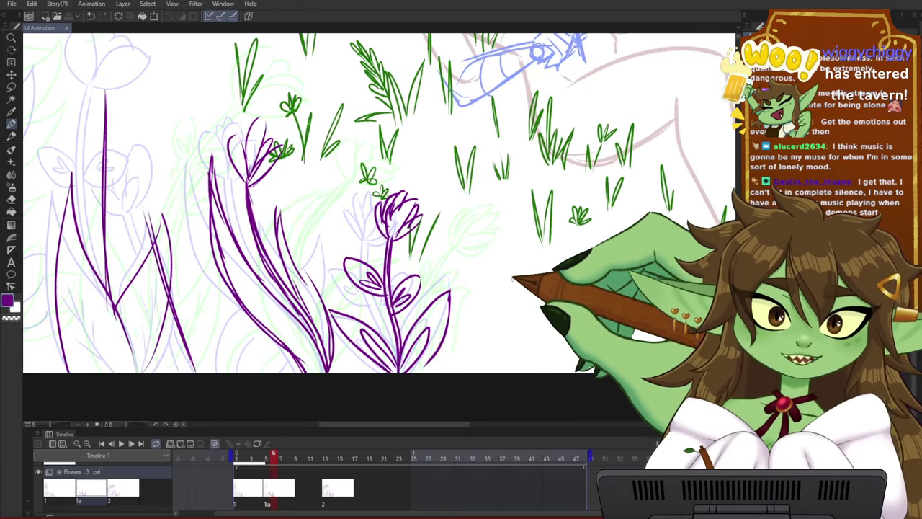
{"action": "left_click_drag", "start_coordinate": [531, 266], "coordinate": [538, 263]}
{"action": "mouse_move", "coordinate": [272, 455]}
{"action": "left_mouse_down"}
{"action": "mouse_move", "coordinate": [247, 454]}
{"action": "mouse_move", "coordinate": [266, 455]}
{"action": "left_mouse_up"}
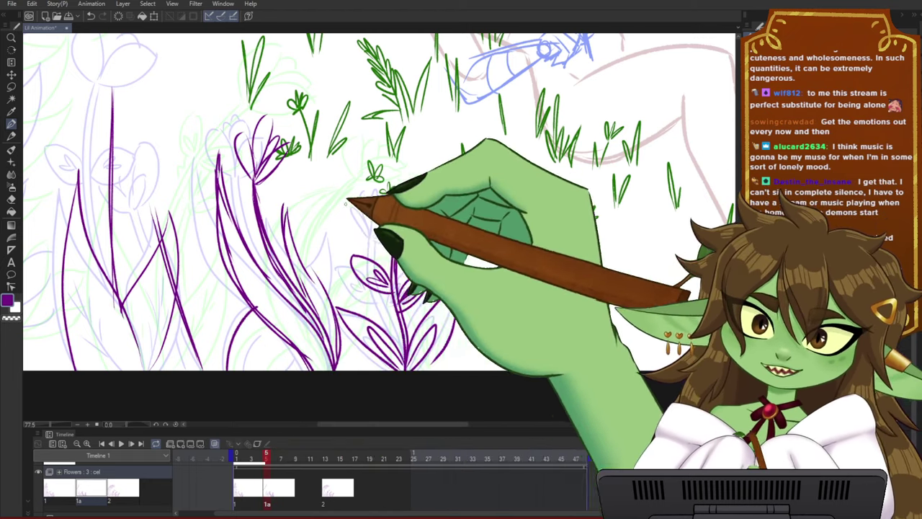
{"action": "key", "text": "ctrl+z"}
{"action": "mouse_move", "coordinate": [310, 275]}
{"action": "left_mouse_down"}
{"action": "mouse_move", "coordinate": [330, 237]}
{"action": "mouse_move", "coordinate": [332, 309]}
{"action": "left_mouse_up"}
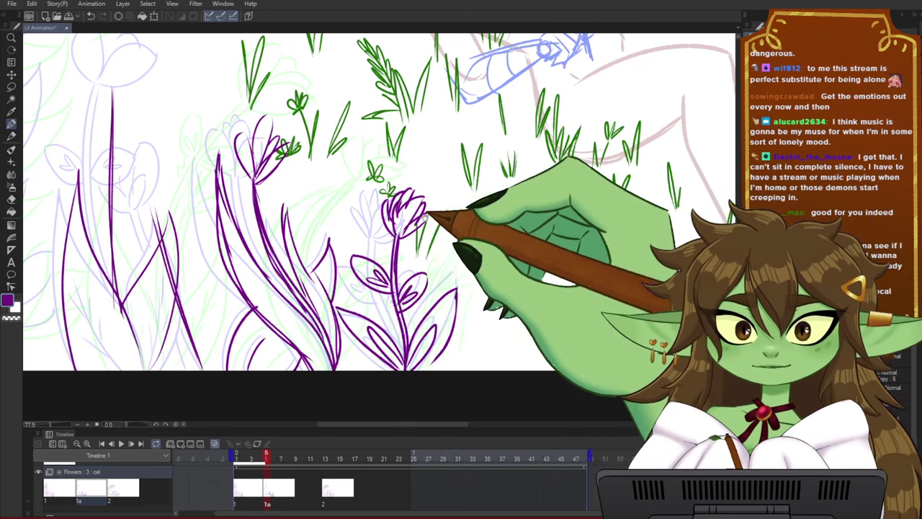
- Sketch the rounded petals of the small flower left of the middle one, checking its position against the neighbouring frames
{"action": "left_click_drag", "start_coordinate": [431, 214], "coordinate": [468, 222]}
{"action": "left_click_drag", "start_coordinate": [495, 193], "coordinate": [516, 196]}
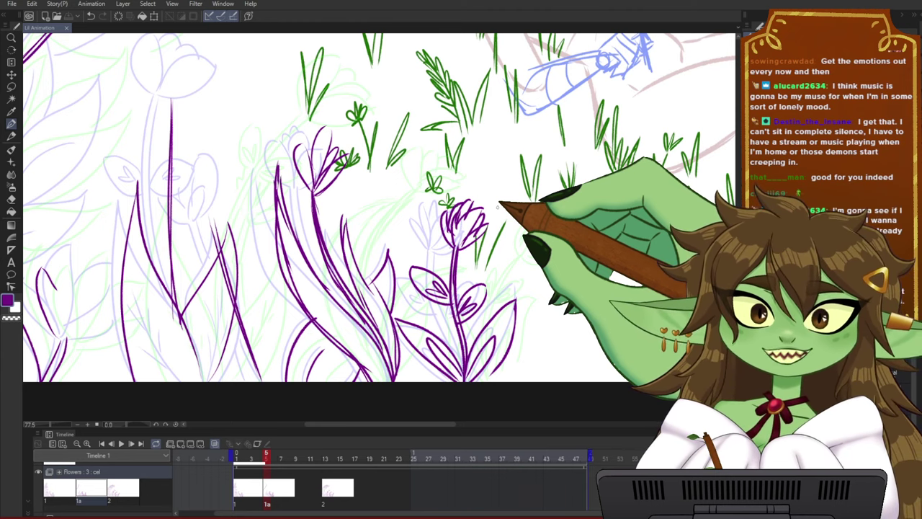
{"action": "mouse_move", "coordinate": [265, 454]}
{"action": "left_mouse_down"}
{"action": "mouse_move", "coordinate": [257, 454]}
{"action": "mouse_move", "coordinate": [265, 455]}
{"action": "left_mouse_up"}
{"action": "mouse_move", "coordinate": [265, 455]}
{"action": "left_mouse_down"}
{"action": "mouse_move", "coordinate": [257, 455]}
{"action": "mouse_move", "coordinate": [265, 454]}
{"action": "left_mouse_up"}
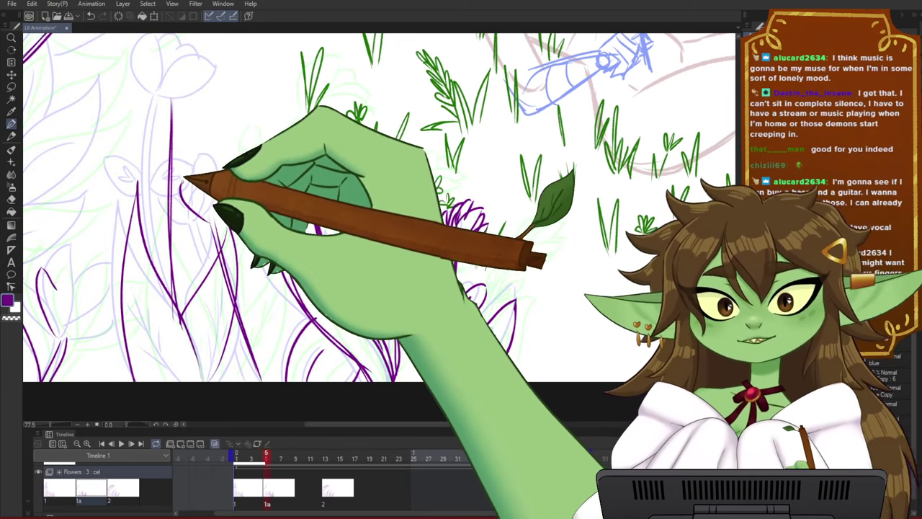
{"action": "mouse_move", "coordinate": [212, 220]}
{"action": "left_mouse_down"}
{"action": "mouse_move", "coordinate": [188, 188]}
{"action": "mouse_move", "coordinate": [215, 215]}
{"action": "mouse_move", "coordinate": [230, 173]}
{"action": "mouse_move", "coordinate": [242, 173]}
{"action": "mouse_move", "coordinate": [216, 223]}
{"action": "left_mouse_up"}
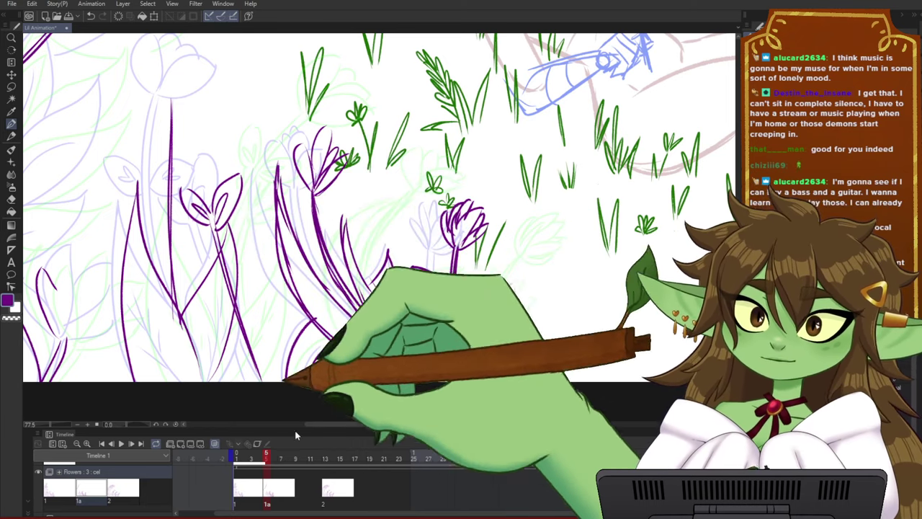
{"action": "mouse_move", "coordinate": [261, 459]}
{"action": "left_mouse_down"}
{"action": "mouse_move", "coordinate": [242, 459]}
{"action": "mouse_move", "coordinate": [275, 460]}
{"action": "mouse_move", "coordinate": [250, 461]}
{"action": "mouse_move", "coordinate": [266, 458]}
{"action": "left_mouse_up"}
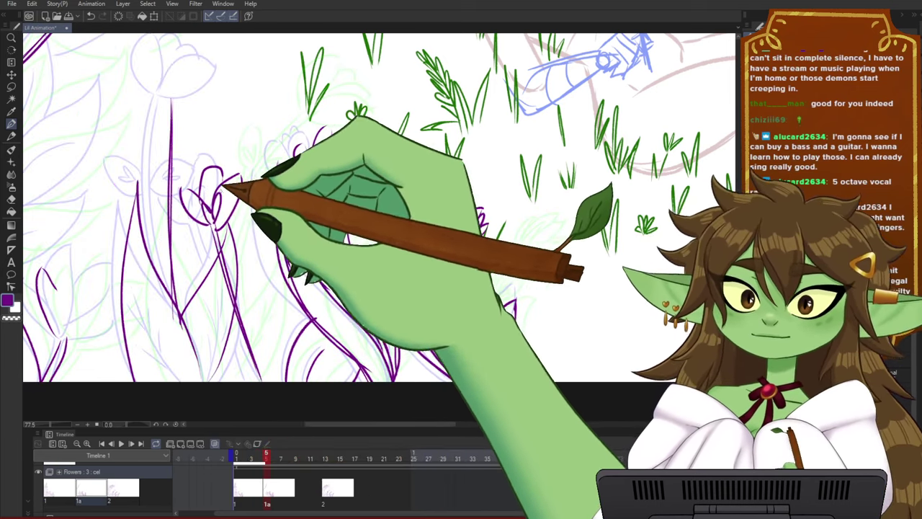
{"action": "left_click_drag", "start_coordinate": [310, 271], "coordinate": [394, 351]}
{"action": "left_click_drag", "start_coordinate": [417, 263], "coordinate": [409, 246]}
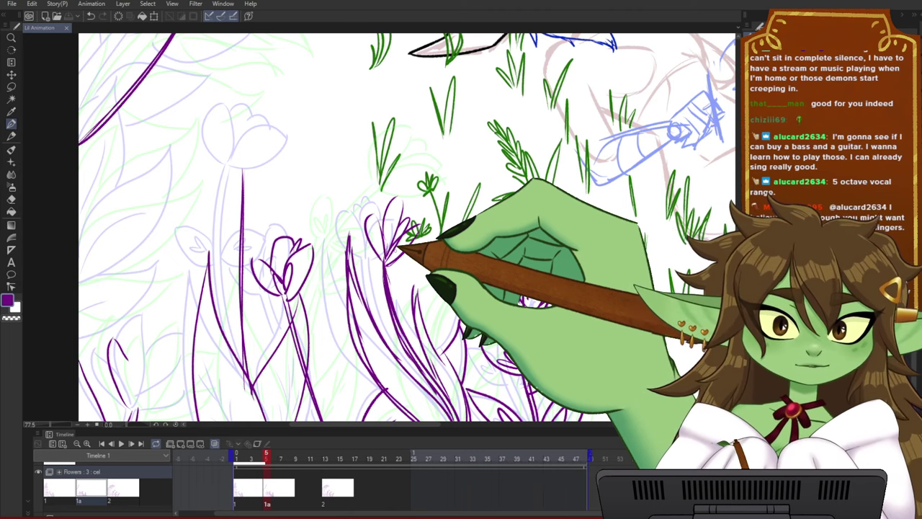
- Draw the side bloom's petals on the tall stem and the tulip head above it on cel 1a, guided by the onion skin
{"action": "left_click_drag", "start_coordinate": [266, 458], "coordinate": [262, 460]}
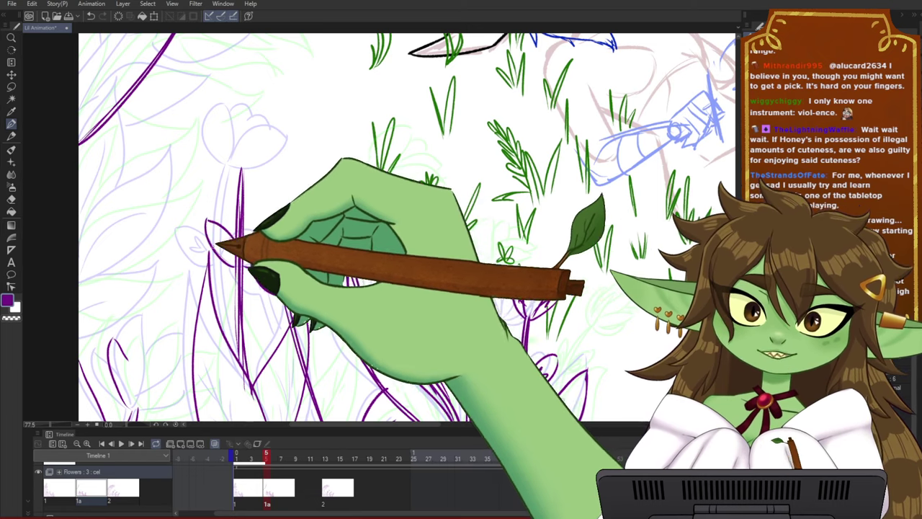
{"action": "left_click_drag", "start_coordinate": [227, 229], "coordinate": [242, 259]}
{"action": "left_click_drag", "start_coordinate": [344, 180], "coordinate": [346, 262]}
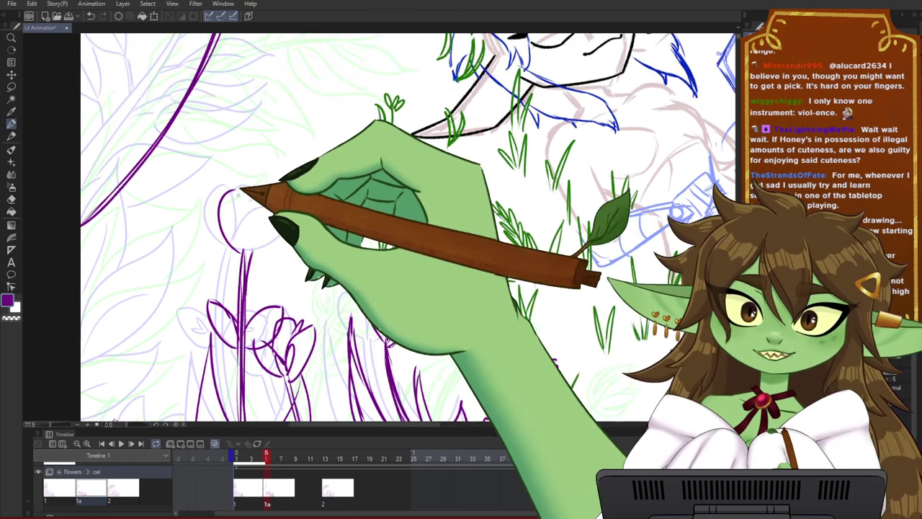
{"action": "mouse_move", "coordinate": [240, 249]}
{"action": "left_mouse_down"}
{"action": "mouse_move", "coordinate": [244, 190]}
{"action": "mouse_move", "coordinate": [249, 225]}
{"action": "mouse_move", "coordinate": [264, 246]}
{"action": "mouse_move", "coordinate": [253, 241]}
{"action": "mouse_move", "coordinate": [293, 247]}
{"action": "mouse_move", "coordinate": [262, 251]}
{"action": "mouse_move", "coordinate": [297, 231]}
{"action": "mouse_move", "coordinate": [249, 248]}
{"action": "mouse_move", "coordinate": [300, 226]}
{"action": "left_mouse_up"}
{"action": "key", "text": "ctrl+z"}
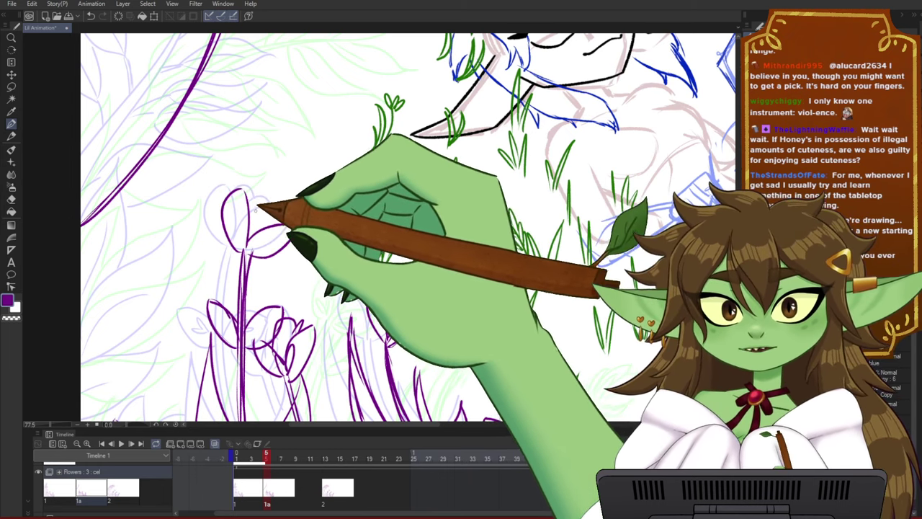
{"action": "mouse_move", "coordinate": [257, 195]}
{"action": "left_mouse_down"}
{"action": "mouse_move", "coordinate": [258, 227]}
{"action": "mouse_move", "coordinate": [289, 215]}
{"action": "mouse_move", "coordinate": [258, 227]}
{"action": "mouse_move", "coordinate": [262, 208]}
{"action": "mouse_move", "coordinate": [287, 220]}
{"action": "left_mouse_up"}
{"action": "key", "text": "ctrl+z"}
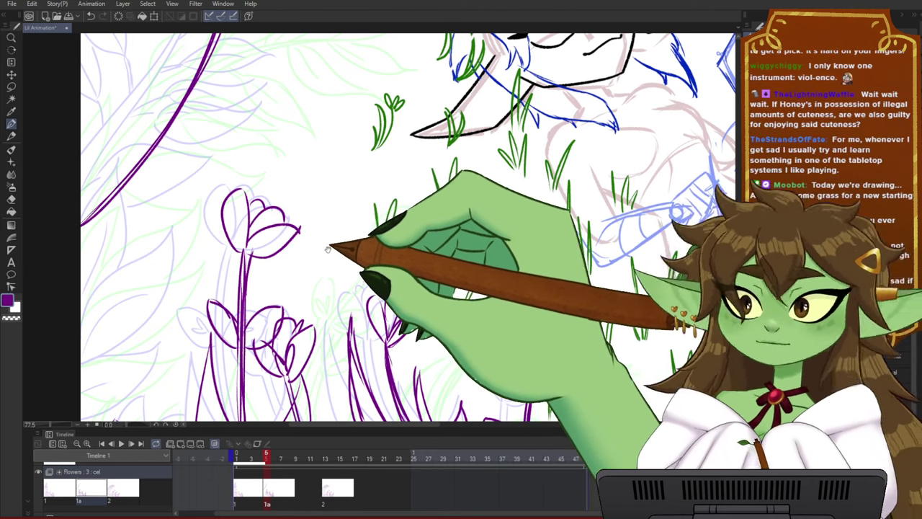
- Examine the flower sketches on cel 1a at frame 5 against the neighbouring frames and the surrounding grass
{"action": "left_click_drag", "start_coordinate": [331, 242], "coordinate": [343, 236]}
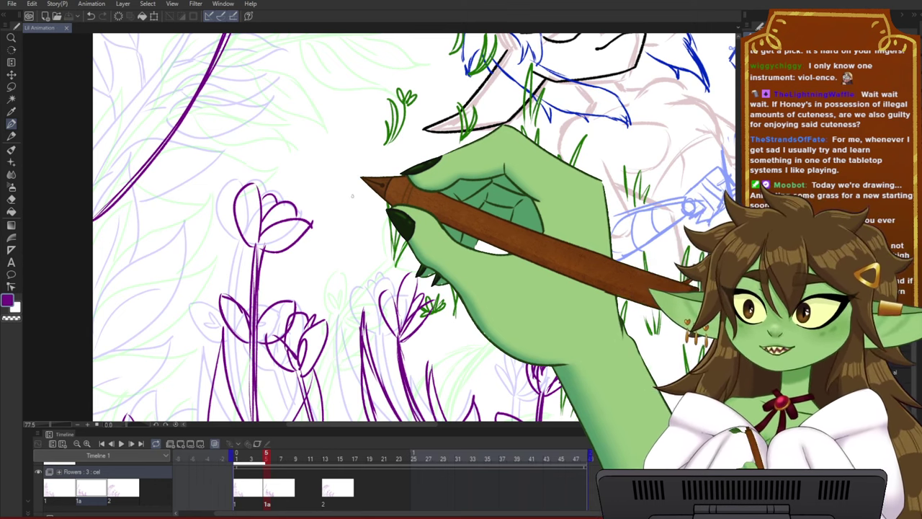
{"action": "left_click_drag", "start_coordinate": [540, 257], "coordinate": [437, 172]}
{"action": "scroll", "coordinate": [437, 172], "scroll_direction": "down", "scroll_amount": 1}
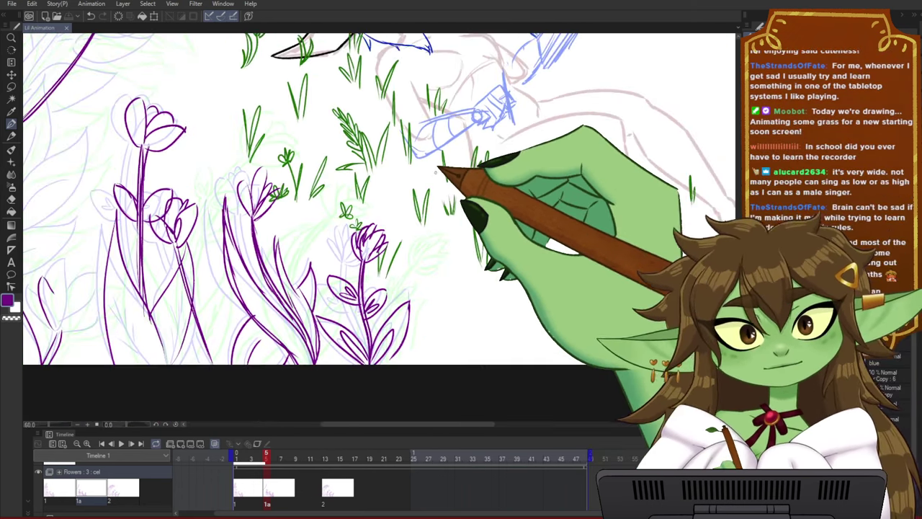
{"action": "left_click_drag", "start_coordinate": [366, 171], "coordinate": [477, 257]}
{"action": "scroll", "coordinate": [477, 256], "scroll_direction": "down", "scroll_amount": 1}
{"action": "scroll", "coordinate": [311, 255], "scroll_direction": "up", "scroll_amount": 1}
{"action": "left_click_drag", "start_coordinate": [280, 255], "coordinate": [383, 243]}
{"action": "scroll", "coordinate": [270, 274], "scroll_direction": "up", "scroll_amount": 1}
{"action": "left_click_drag", "start_coordinate": [270, 274], "coordinate": [279, 245]}
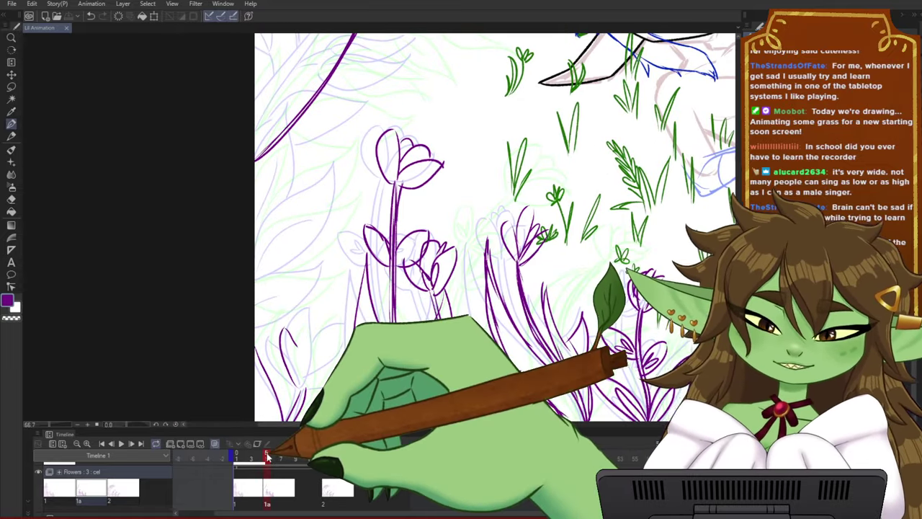
{"action": "mouse_move", "coordinate": [268, 455]}
{"action": "left_mouse_down"}
{"action": "mouse_move", "coordinate": [257, 457]}
{"action": "mouse_move", "coordinate": [268, 457]}
{"action": "left_mouse_up"}
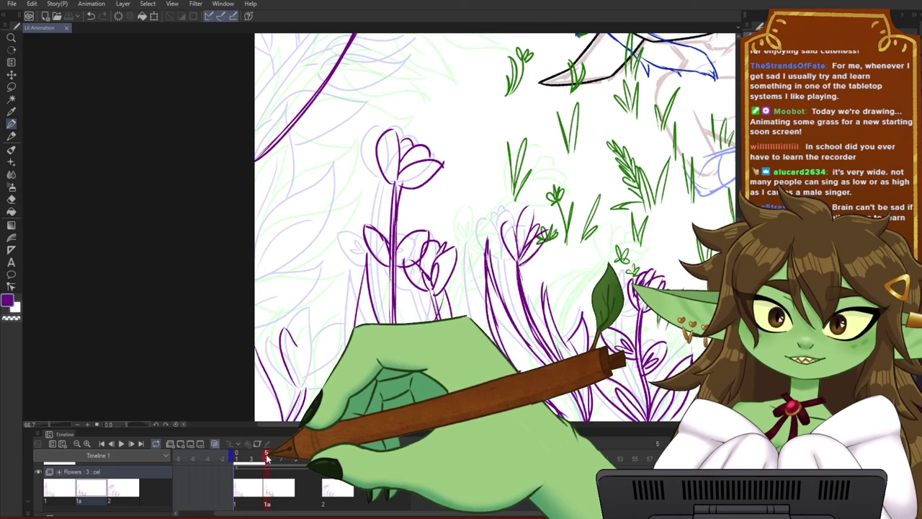
{"action": "left_click_drag", "start_coordinate": [345, 258], "coordinate": [372, 252]}
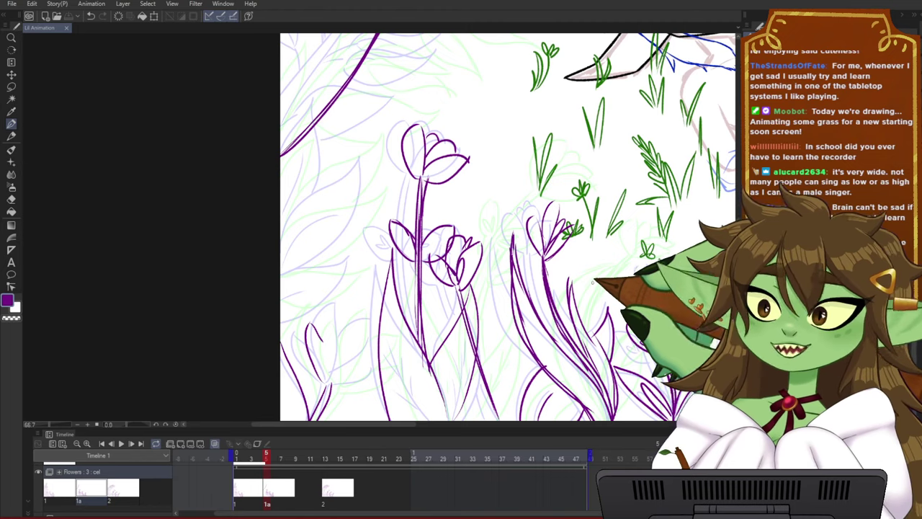
{"action": "left_click_drag", "start_coordinate": [599, 225], "coordinate": [518, 218]}
{"action": "left_click_drag", "start_coordinate": [266, 459], "coordinate": [266, 459]}
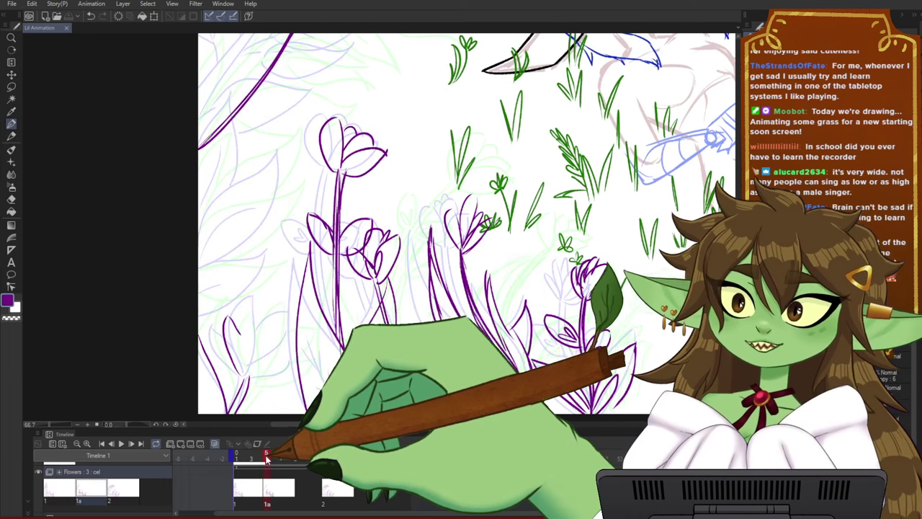
{"action": "left_click_drag", "start_coordinate": [419, 214], "coordinate": [422, 221]}
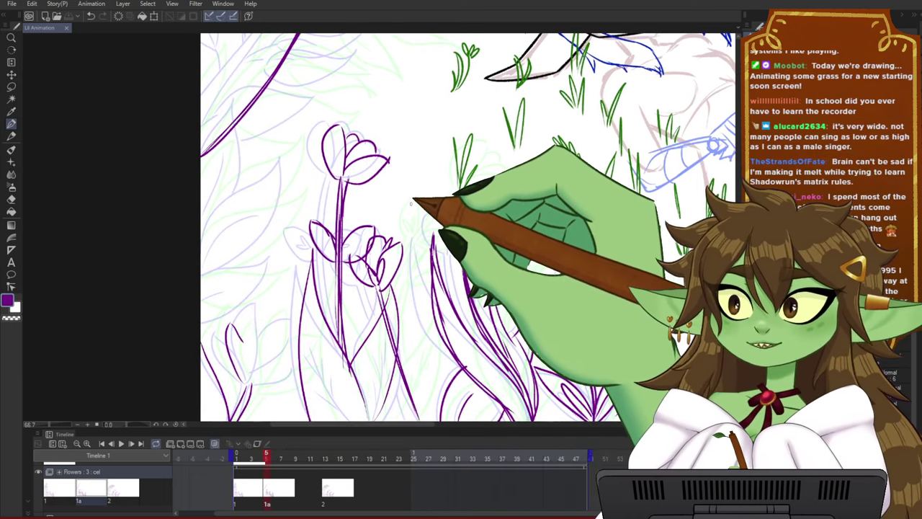
{"action": "left_click_drag", "start_coordinate": [414, 197], "coordinate": [471, 209]}
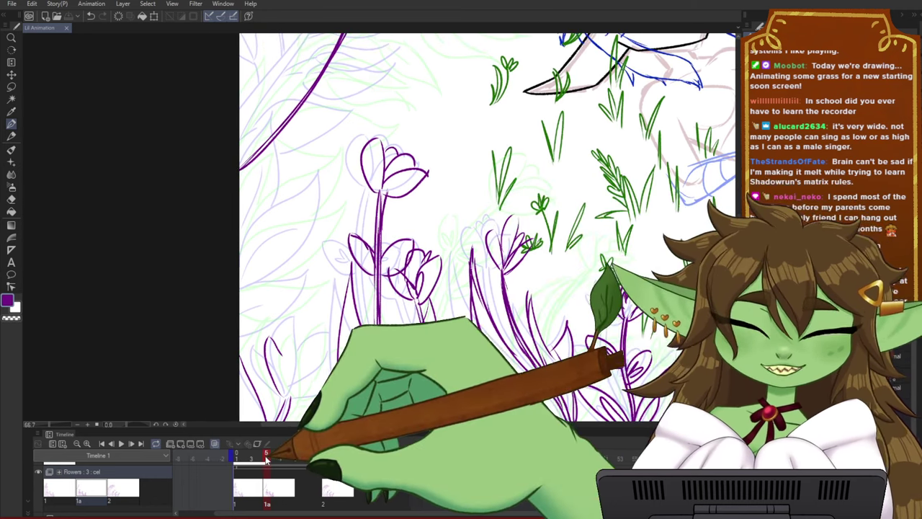
- Draw the large curved leaves along the canvas's left edge on cel 1a, below the long arched stem
{"action": "mouse_move", "coordinate": [267, 455]}
{"action": "left_mouse_down"}
{"action": "mouse_move", "coordinate": [254, 457]}
{"action": "mouse_move", "coordinate": [267, 457]}
{"action": "left_mouse_up"}
{"action": "left_click_drag", "start_coordinate": [259, 171], "coordinate": [238, 192]}
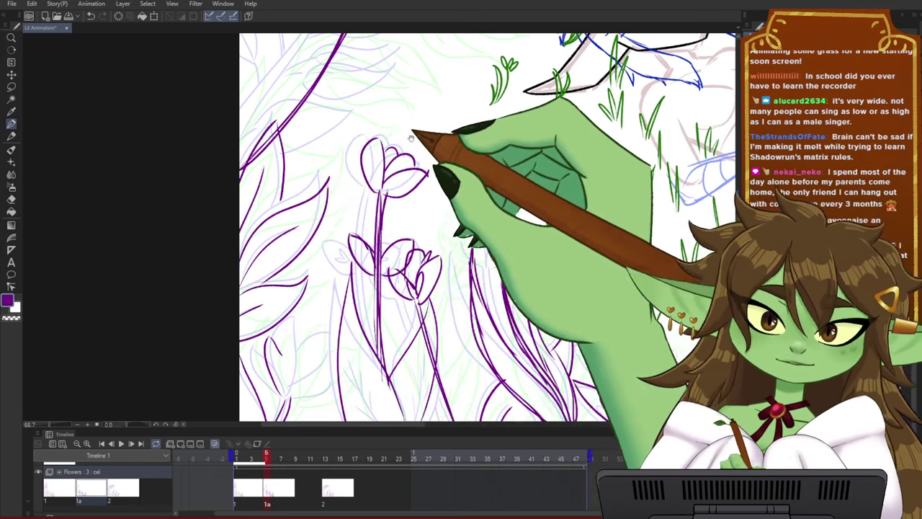
- Draw the remaining petals of the small flower in the canvas's lower-left corner
{"action": "left_click_drag", "start_coordinate": [413, 135], "coordinate": [407, 176]}
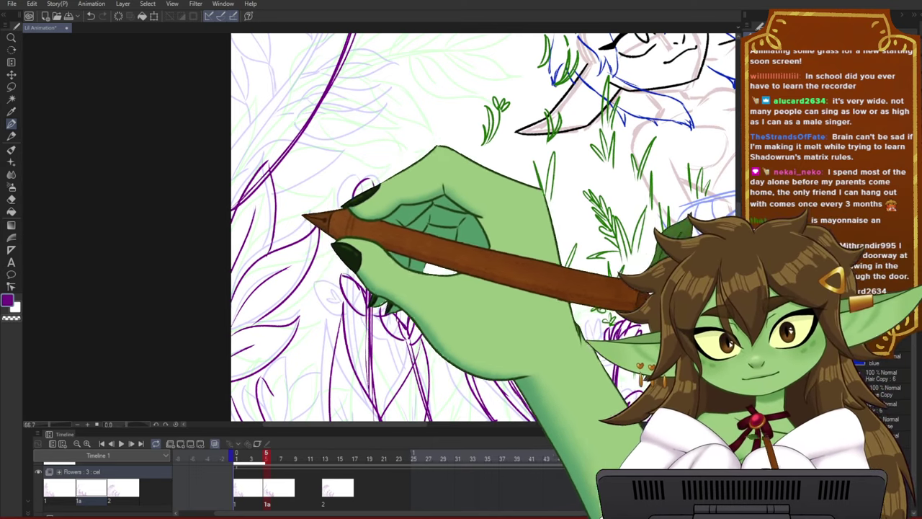
{"action": "left_click_drag", "start_coordinate": [351, 219], "coordinate": [386, 150]}
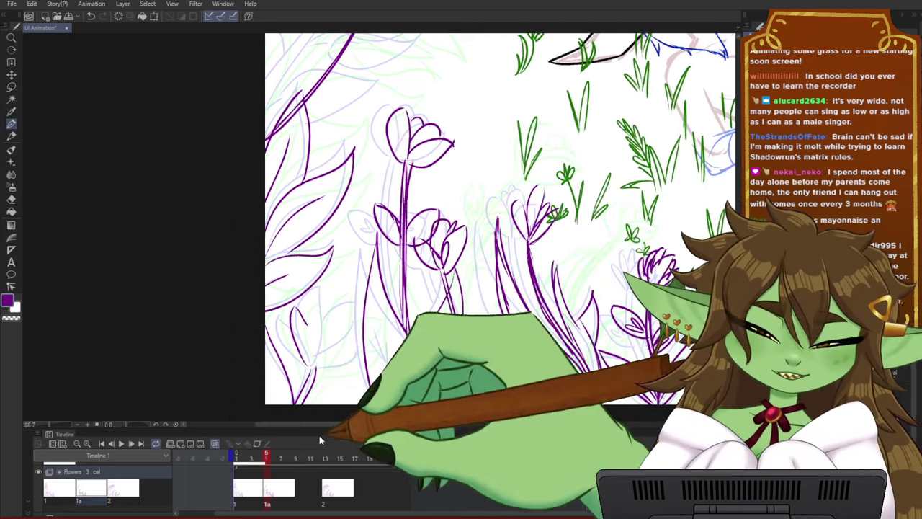
{"action": "left_click_drag", "start_coordinate": [267, 458], "coordinate": [267, 459]}
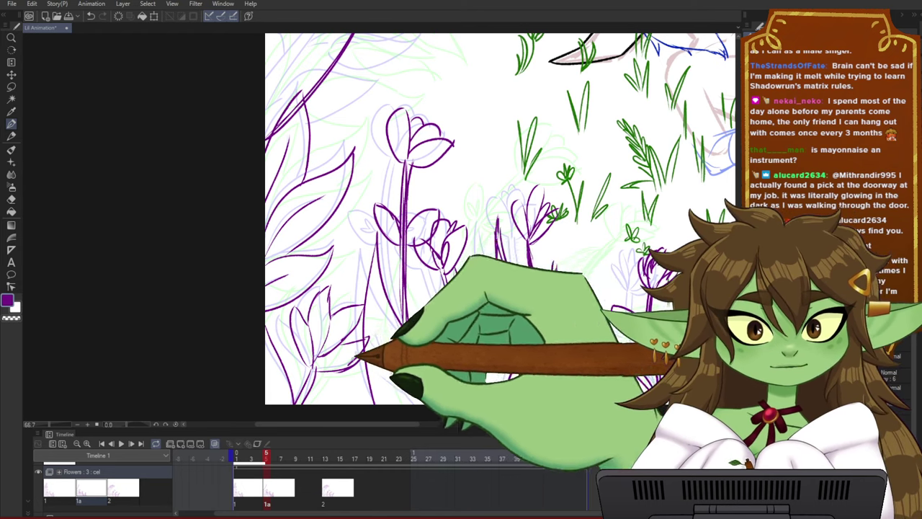
- Compare frame 5 with the earlier frame, and redraw the tall tulip's stem with a slant and its side bloom's petals
{"action": "left_click", "coordinate": [256, 458]}
{"action": "left_click", "coordinate": [269, 458]}
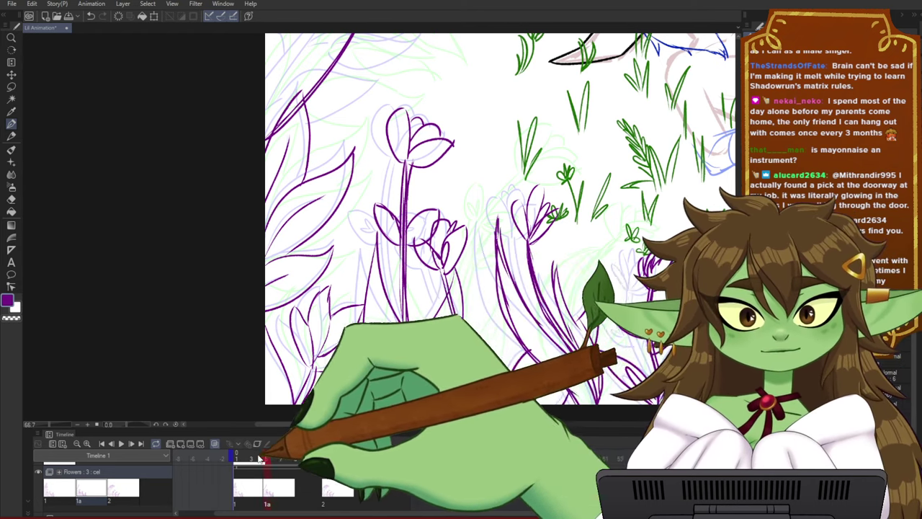
{"action": "mouse_move", "coordinate": [259, 458]}
{"action": "left_mouse_down"}
{"action": "mouse_move", "coordinate": [237, 459]}
{"action": "mouse_move", "coordinate": [268, 460]}
{"action": "left_mouse_up"}
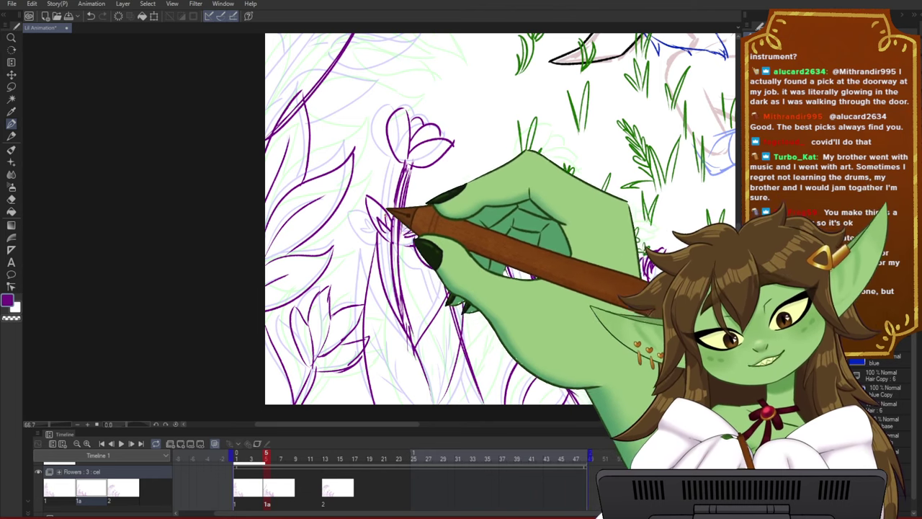
{"action": "scroll", "coordinate": [382, 337], "scroll_direction": "down", "scroll_amount": 1}
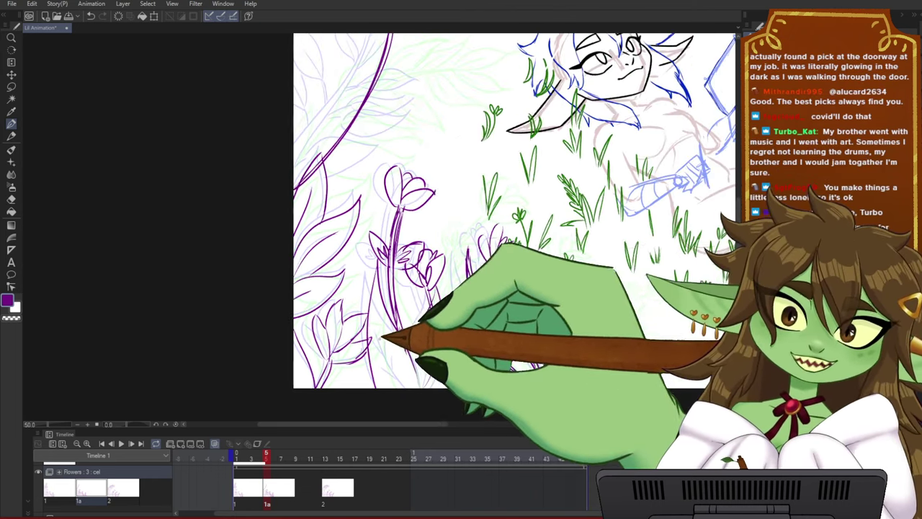
- Draw curved leaves on the left side of the tall arched branch's tip
{"action": "left_click_drag", "start_coordinate": [398, 137], "coordinate": [421, 264]}
{"action": "scroll", "coordinate": [420, 231], "scroll_direction": "up", "scroll_amount": 2}
{"action": "left_click_drag", "start_coordinate": [410, 222], "coordinate": [422, 254]}
{"action": "scroll", "coordinate": [432, 236], "scroll_direction": "up", "scroll_amount": 1}
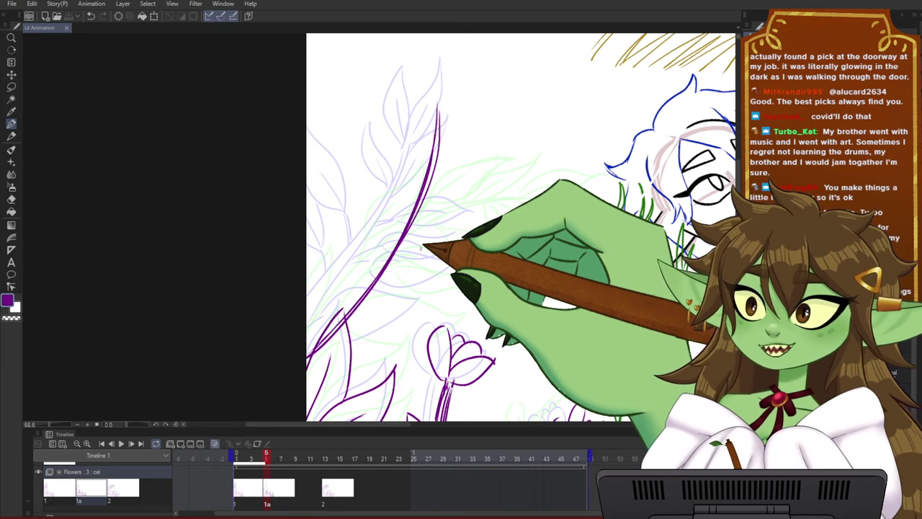
{"action": "left_click_drag", "start_coordinate": [494, 249], "coordinate": [389, 257]}
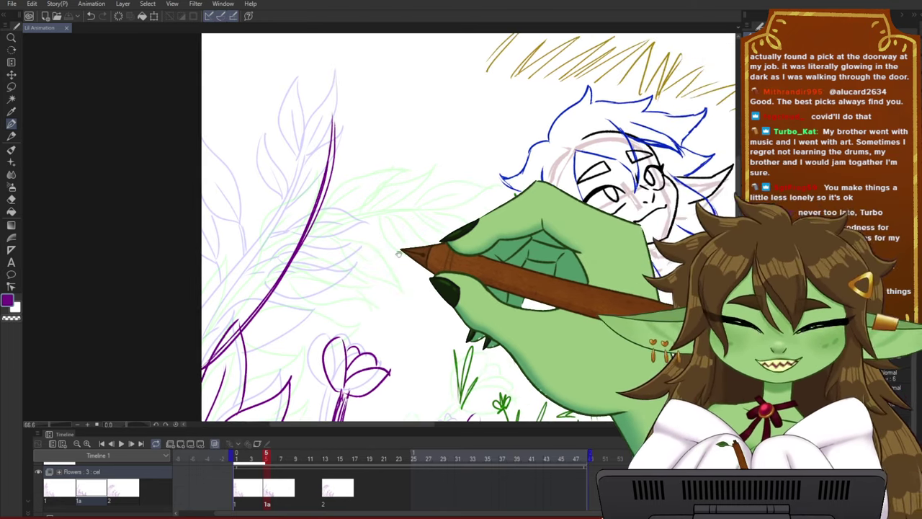
{"action": "left_click_drag", "start_coordinate": [506, 273], "coordinate": [470, 280]}
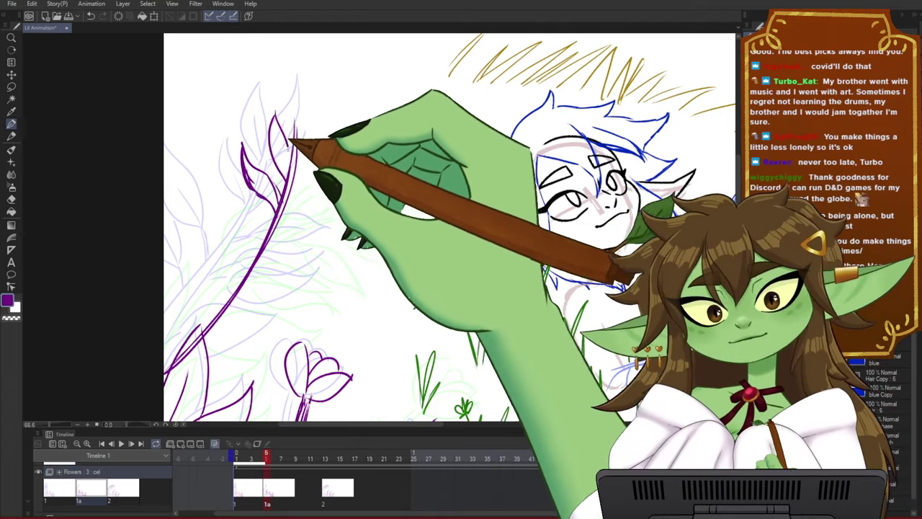
- Draw the topmost pointed leaf and the right-hand leaf at the arched branch's tip, checking against the earlier frame
{"action": "left_click_drag", "start_coordinate": [292, 150], "coordinate": [309, 85]}
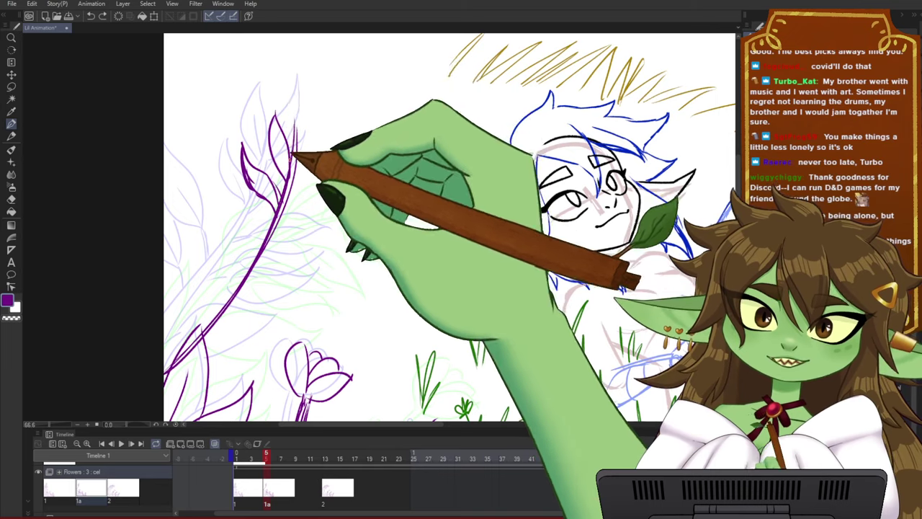
{"action": "left_click_drag", "start_coordinate": [291, 156], "coordinate": [305, 72]}
{"action": "key", "text": "ctrl+z"}
{"action": "mouse_move", "coordinate": [295, 151]}
{"action": "left_mouse_down"}
{"action": "mouse_move", "coordinate": [295, 74]}
{"action": "mouse_move", "coordinate": [310, 128]}
{"action": "left_mouse_up"}
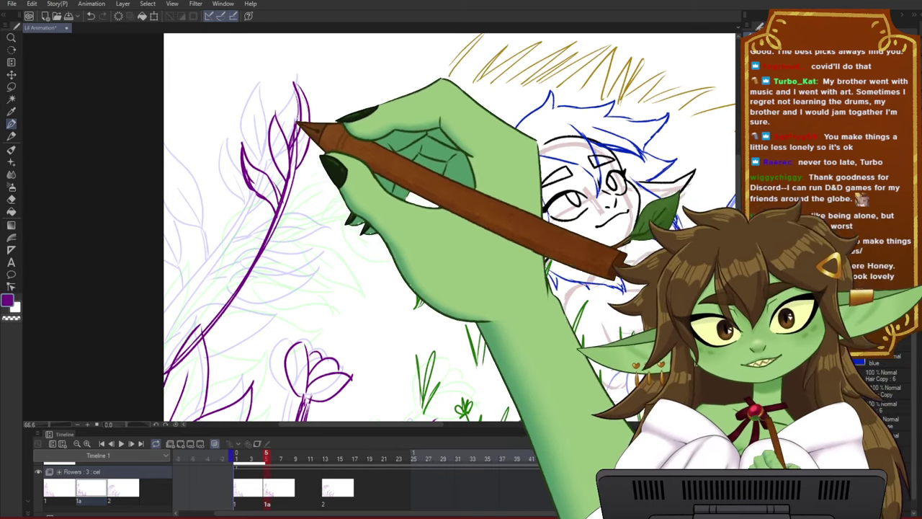
{"action": "left_click", "coordinate": [259, 459]}
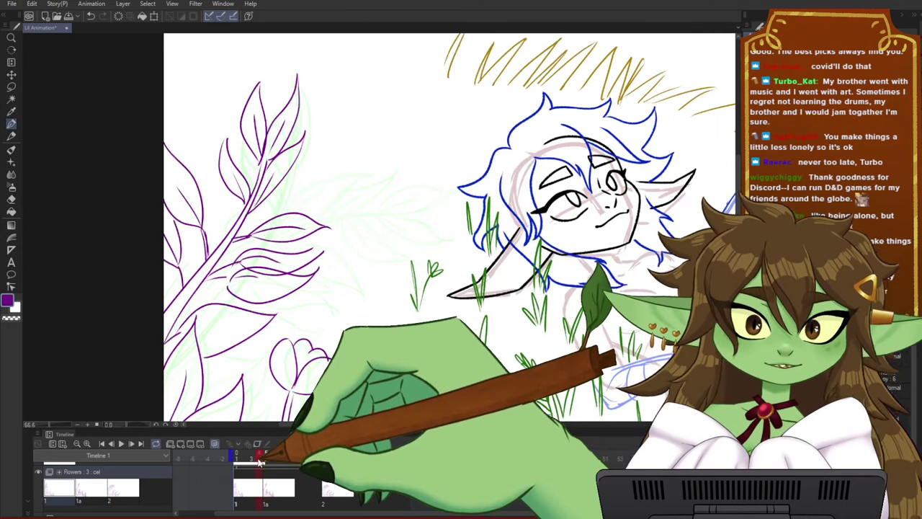
{"action": "left_click_drag", "start_coordinate": [259, 462], "coordinate": [267, 461]}
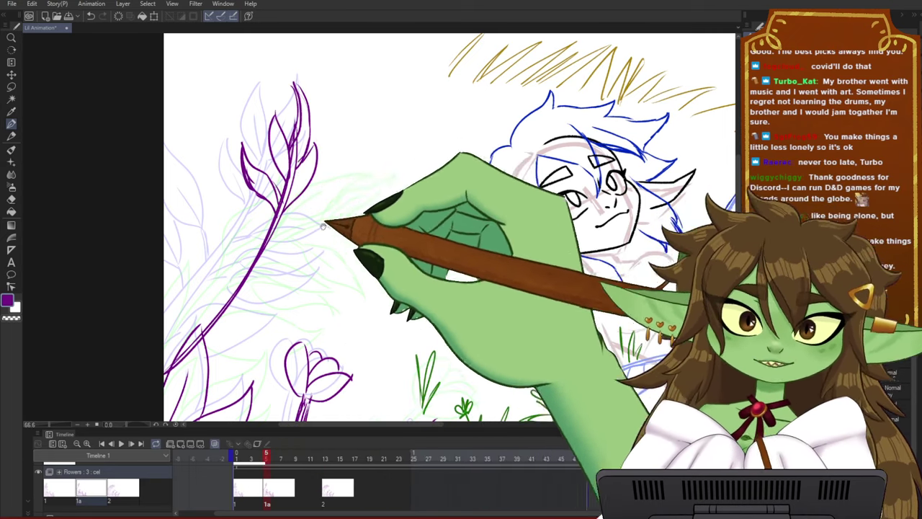
- Mark short leaf stems along the middle and lower part of the arched branch, comparing their placement with the earlier frame
{"action": "left_click_drag", "start_coordinate": [330, 221], "coordinate": [352, 215]}
{"action": "left_click", "coordinate": [263, 459]}
{"action": "left_click_drag", "start_coordinate": [262, 459], "coordinate": [261, 460]}
{"action": "left_click_drag", "start_coordinate": [261, 460], "coordinate": [259, 461]}
{"action": "left_click", "coordinate": [265, 461]}
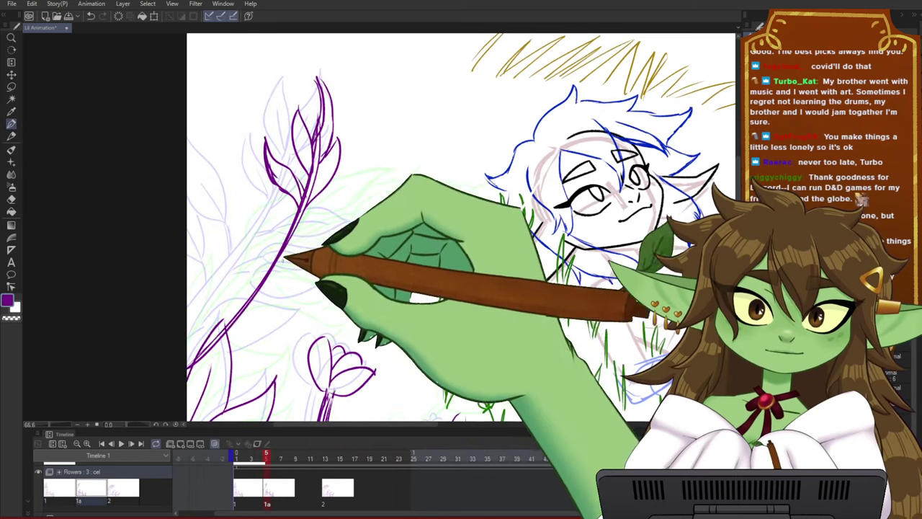
{"action": "left_click_drag", "start_coordinate": [265, 233], "coordinate": [275, 255]}
{"action": "left_click_drag", "start_coordinate": [265, 459], "coordinate": [266, 459]}
{"action": "mouse_move", "coordinate": [305, 219]}
{"action": "left_mouse_down"}
{"action": "mouse_move", "coordinate": [291, 239]}
{"action": "mouse_move", "coordinate": [301, 229]}
{"action": "left_mouse_up"}
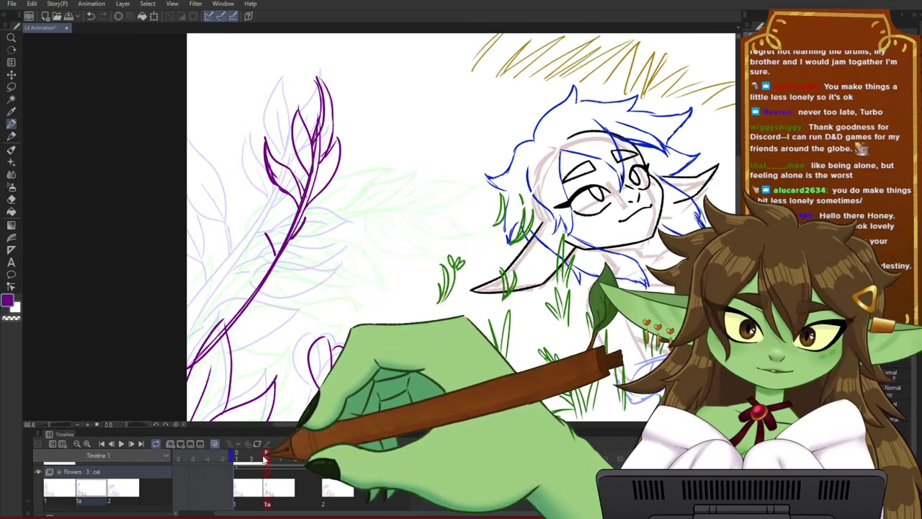
{"action": "left_click_drag", "start_coordinate": [266, 459], "coordinate": [260, 461]}
{"action": "left_click_drag", "start_coordinate": [260, 460], "coordinate": [266, 460]}
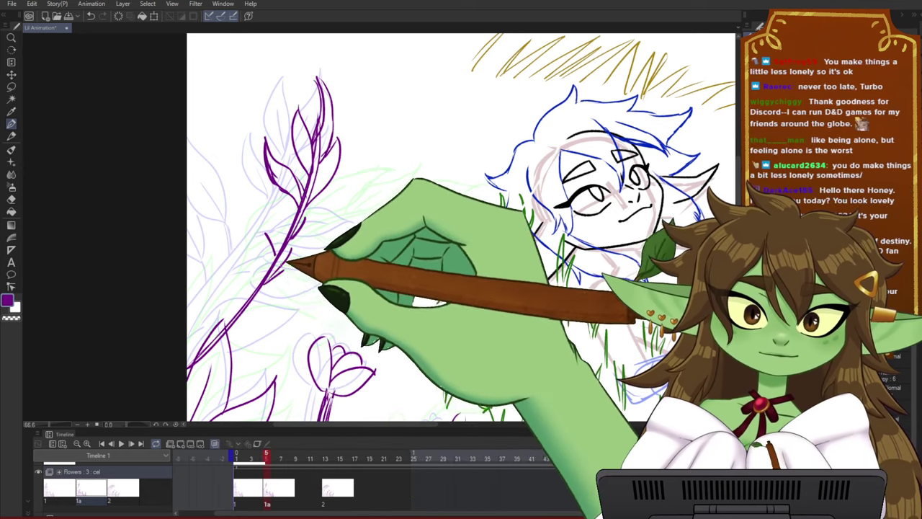
{"action": "mouse_move", "coordinate": [267, 458]}
{"action": "left_mouse_down"}
{"action": "mouse_move", "coordinate": [257, 461]}
{"action": "mouse_move", "coordinate": [268, 462]}
{"action": "left_mouse_up"}
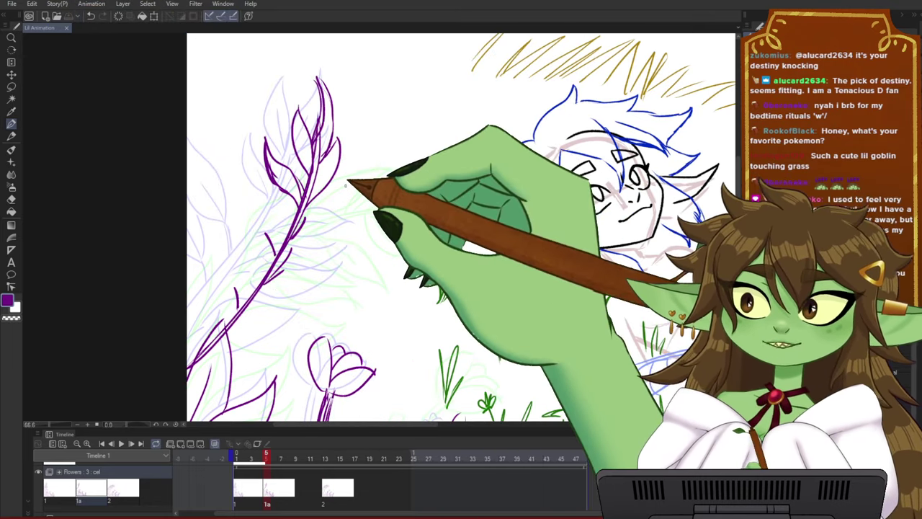
- Draw the larger leaves on the left side of the arched branch and narrow ones on its right side
{"action": "scroll", "coordinate": [343, 190], "scroll_direction": "down", "scroll_amount": 2}
{"action": "mouse_move", "coordinate": [352, 209]}
{"action": "left_mouse_down"}
{"action": "mouse_move", "coordinate": [356, 192]}
{"action": "mouse_move", "coordinate": [345, 219]}
{"action": "mouse_move", "coordinate": [329, 181]}
{"action": "left_mouse_up"}
{"action": "scroll", "coordinate": [357, 222], "scroll_direction": "down", "scroll_amount": 1}
{"action": "scroll", "coordinate": [358, 220], "scroll_direction": "up", "scroll_amount": 2}
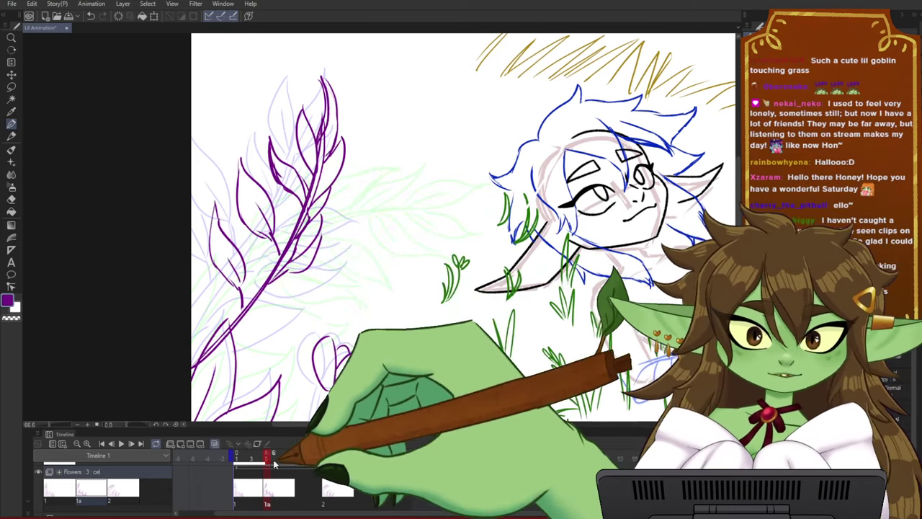
- Thicken the arched branch's lower stem and add long pointed leaves on its right side, checking against the neighbouring frame
{"action": "mouse_move", "coordinate": [269, 458]}
{"action": "left_mouse_down"}
{"action": "mouse_move", "coordinate": [257, 460]}
{"action": "mouse_move", "coordinate": [268, 459]}
{"action": "left_mouse_up"}
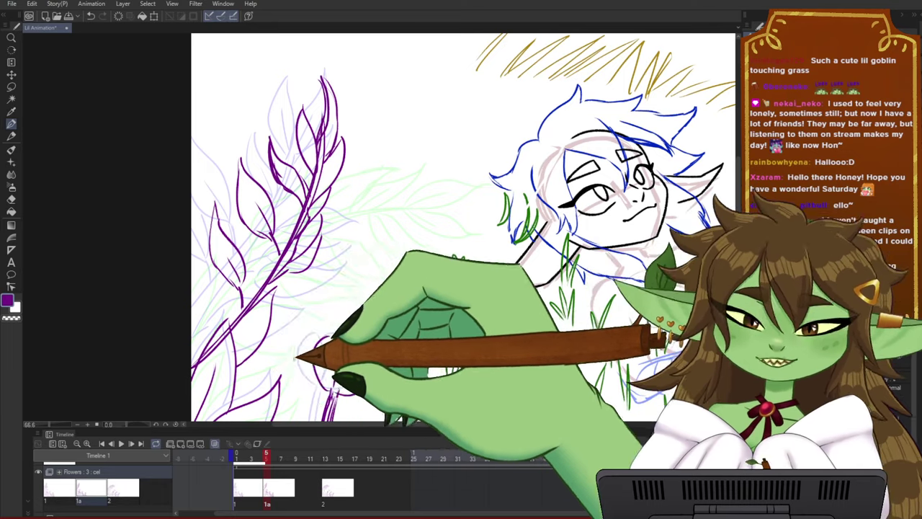
{"action": "left_click_drag", "start_coordinate": [266, 461], "coordinate": [266, 459]}
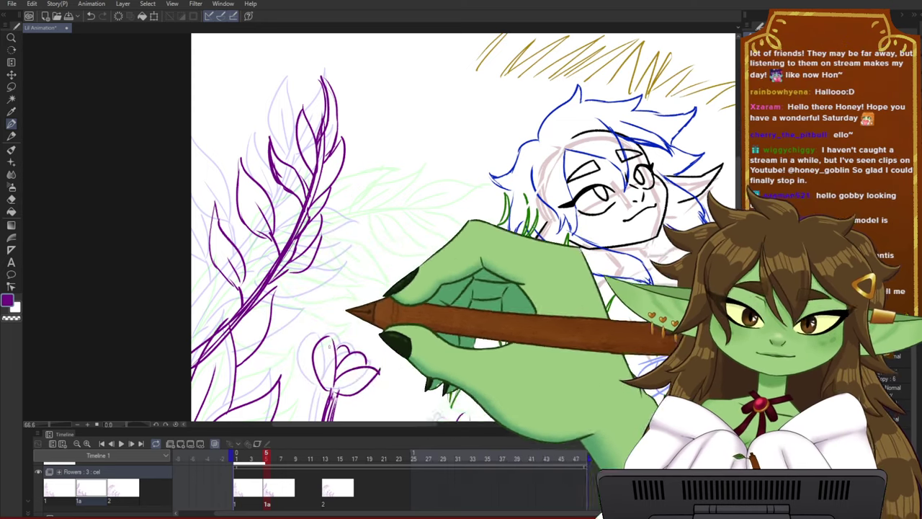
{"action": "left_click_drag", "start_coordinate": [264, 459], "coordinate": [268, 460]}
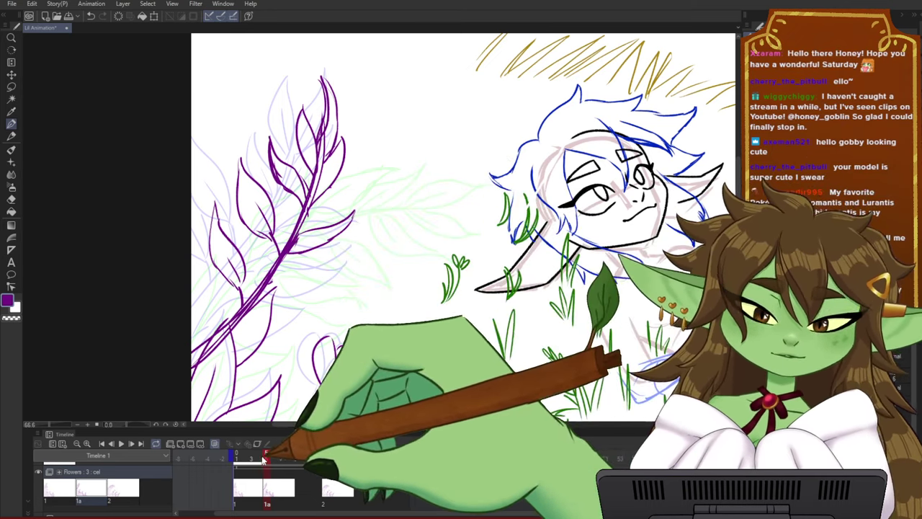
{"action": "mouse_move", "coordinate": [266, 452]}
{"action": "left_mouse_down"}
{"action": "mouse_move", "coordinate": [258, 453]}
{"action": "mouse_move", "coordinate": [267, 450]}
{"action": "left_mouse_up"}
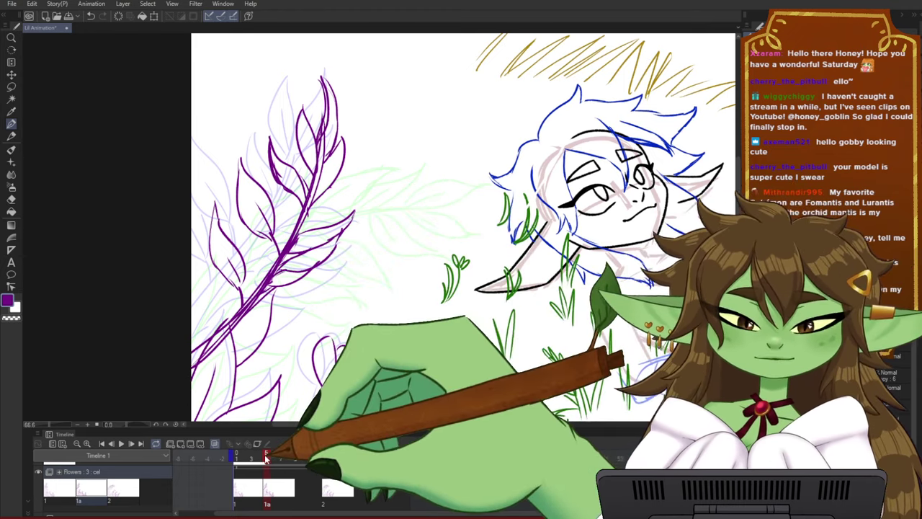
- Lasso the narrow leaf on the arched branch's right side, transform it to fit the stem, and apply the change
{"action": "mouse_move", "coordinate": [267, 455]}
{"action": "left_mouse_down"}
{"action": "mouse_move", "coordinate": [255, 460]}
{"action": "mouse_move", "coordinate": [266, 461]}
{"action": "left_mouse_up"}
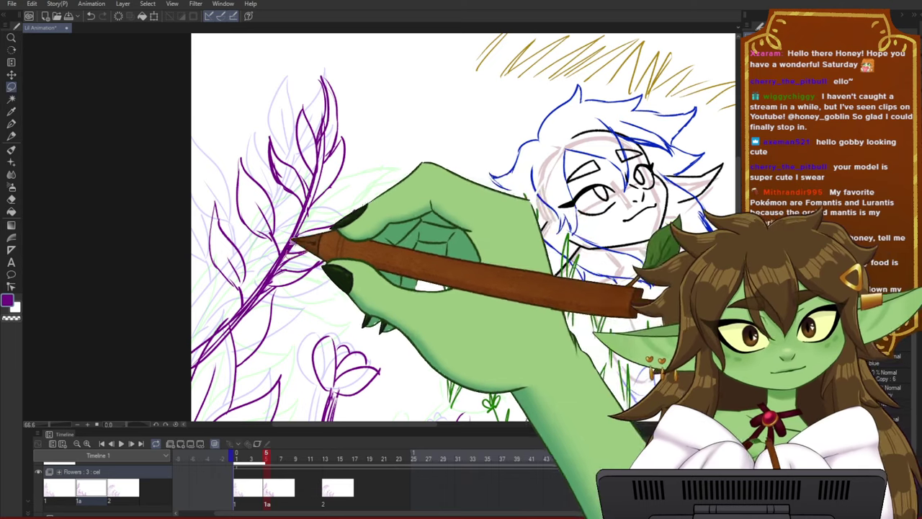
{"action": "mouse_move", "coordinate": [290, 239]}
{"action": "left_mouse_down"}
{"action": "mouse_move", "coordinate": [369, 202]}
{"action": "mouse_move", "coordinate": [365, 182]}
{"action": "mouse_move", "coordinate": [358, 196]}
{"action": "mouse_move", "coordinate": [362, 185]}
{"action": "left_mouse_up"}
{"action": "left_click", "coordinate": [371, 275]}
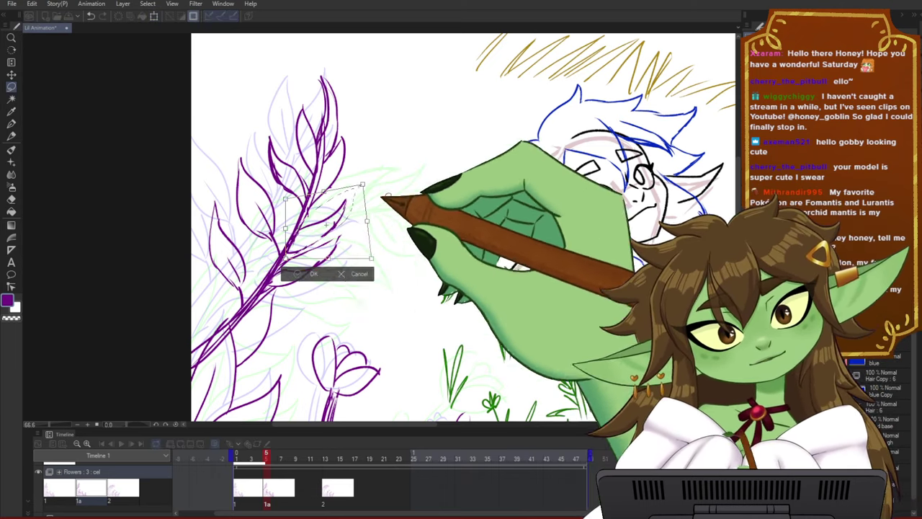
{"action": "key", "text": "Return"}
{"action": "key", "text": "ctrl+d"}
- Draw a long pointed leaf on the right of the branch's lower stem and touch up the narrow leaves above, comparing with the earlier frame
{"action": "key", "text": "p"}
{"action": "left_click_drag", "start_coordinate": [350, 244], "coordinate": [366, 232]}
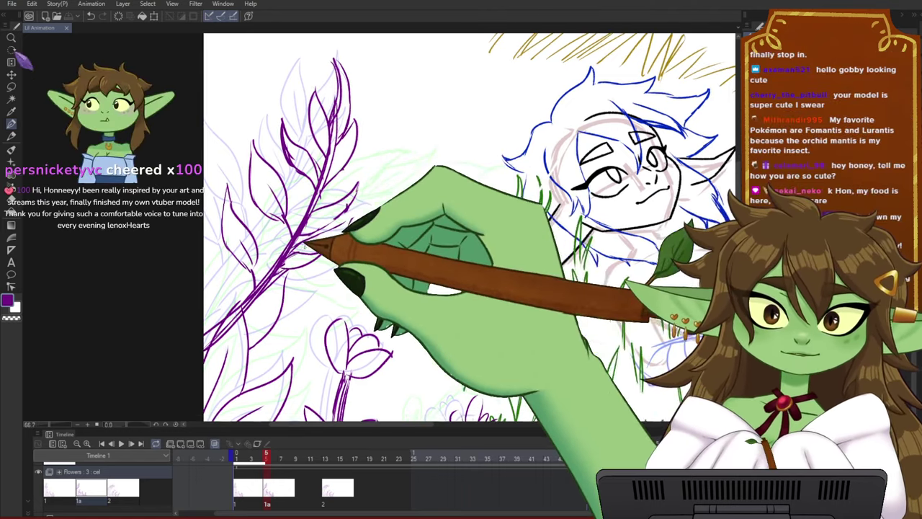
{"action": "scroll", "coordinate": [383, 262], "scroll_direction": "up", "scroll_amount": 2}
{"action": "scroll", "coordinate": [345, 289], "scroll_direction": "down", "scroll_amount": 1}
{"action": "scroll", "coordinate": [342, 285], "scroll_direction": "up", "scroll_amount": 1}
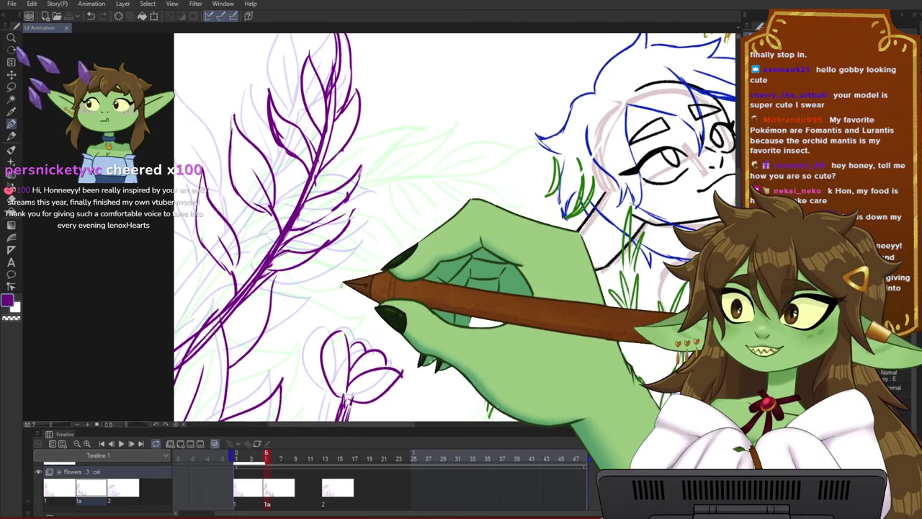
{"action": "left_click_drag", "start_coordinate": [377, 244], "coordinate": [356, 248]}
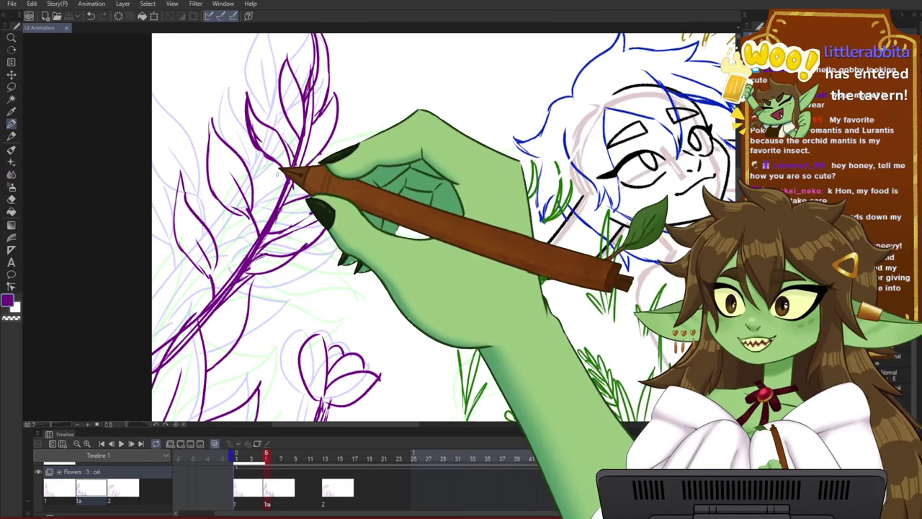
{"action": "scroll", "coordinate": [272, 178], "scroll_direction": "down", "scroll_amount": 1}
{"action": "left_click_drag", "start_coordinate": [350, 239], "coordinate": [324, 245]}
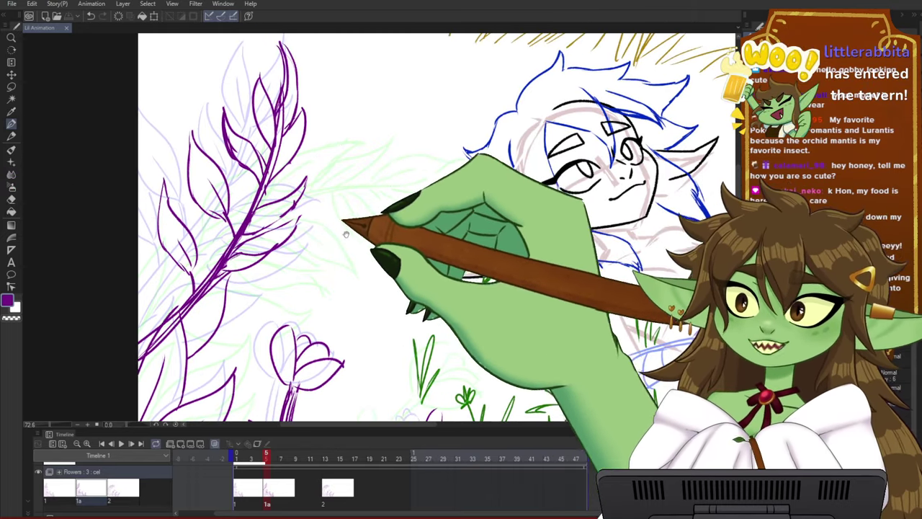
{"action": "left_click_drag", "start_coordinate": [371, 223], "coordinate": [400, 252]}
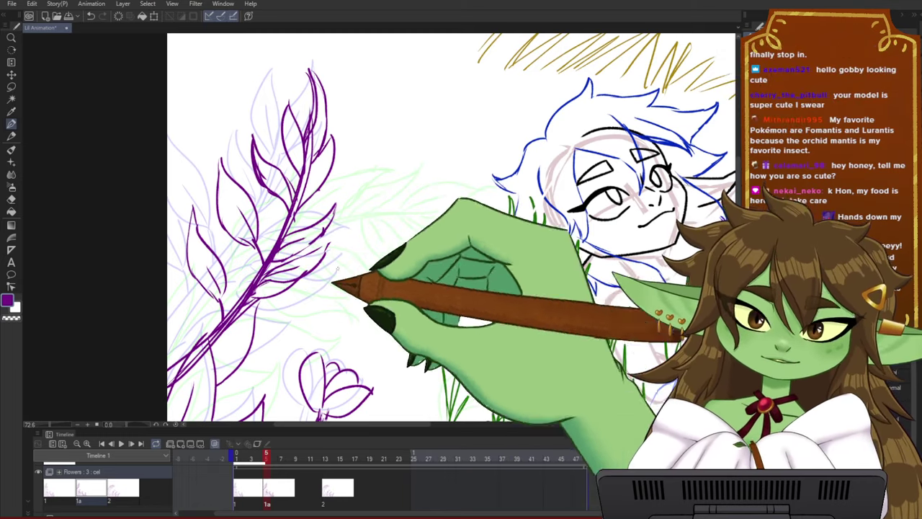
{"action": "left_click_drag", "start_coordinate": [365, 314], "coordinate": [380, 271]}
{"action": "mouse_move", "coordinate": [264, 462]}
{"action": "left_mouse_down"}
{"action": "mouse_move", "coordinate": [253, 460]}
{"action": "mouse_move", "coordinate": [267, 461]}
{"action": "left_mouse_up"}
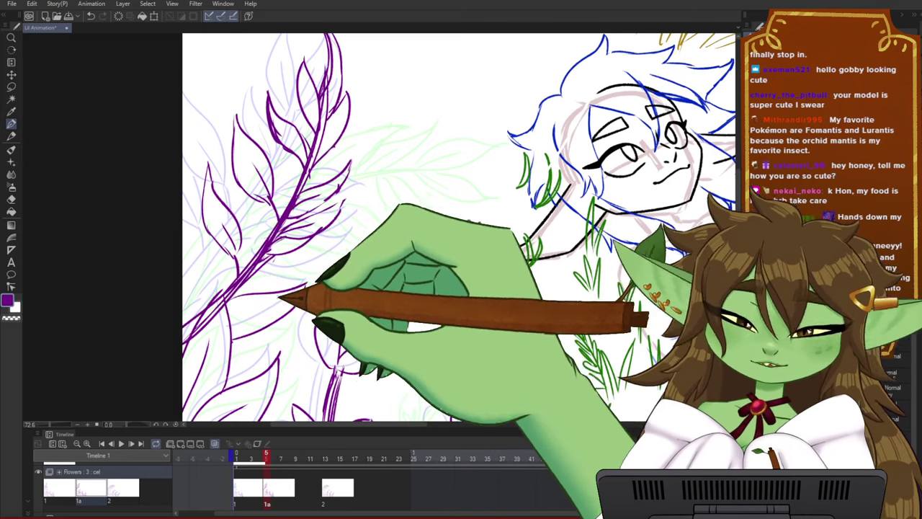
{"action": "left_click", "coordinate": [266, 458]}
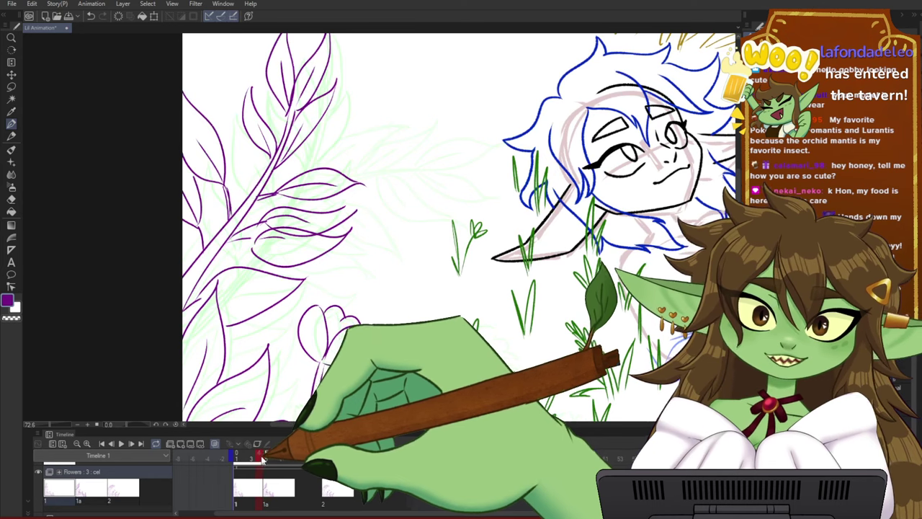
{"action": "left_click_drag", "start_coordinate": [261, 459], "coordinate": [266, 459]}
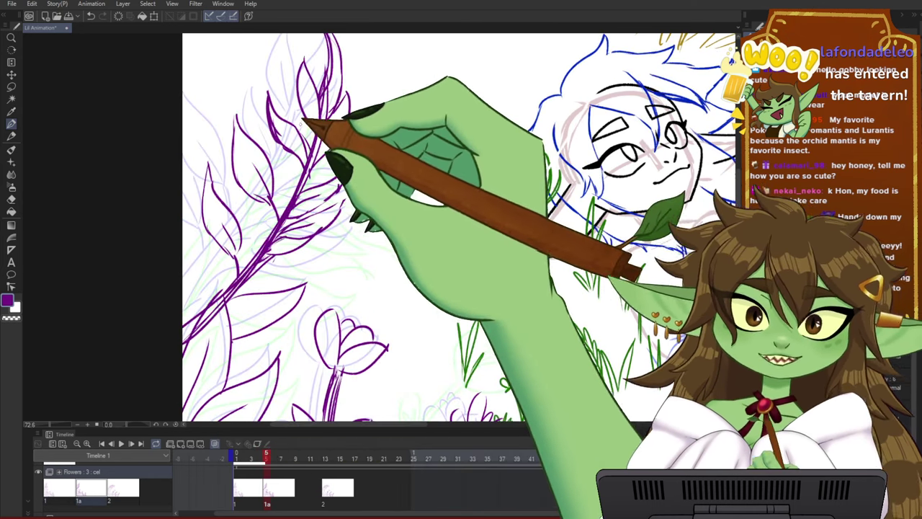
- Lasso the upper leaf on the branch's left side, reposition it with a transform, and compare it with the earlier frame
{"action": "key", "text": "m"}
{"action": "mouse_move", "coordinate": [295, 170]}
{"action": "left_mouse_down"}
{"action": "mouse_move", "coordinate": [268, 73]}
{"action": "mouse_move", "coordinate": [303, 119]}
{"action": "mouse_move", "coordinate": [296, 176]}
{"action": "mouse_move", "coordinate": [313, 165]}
{"action": "left_mouse_up"}
{"action": "left_click", "coordinate": [328, 195]}
{"action": "left_click_drag", "start_coordinate": [317, 87], "coordinate": [331, 87]}
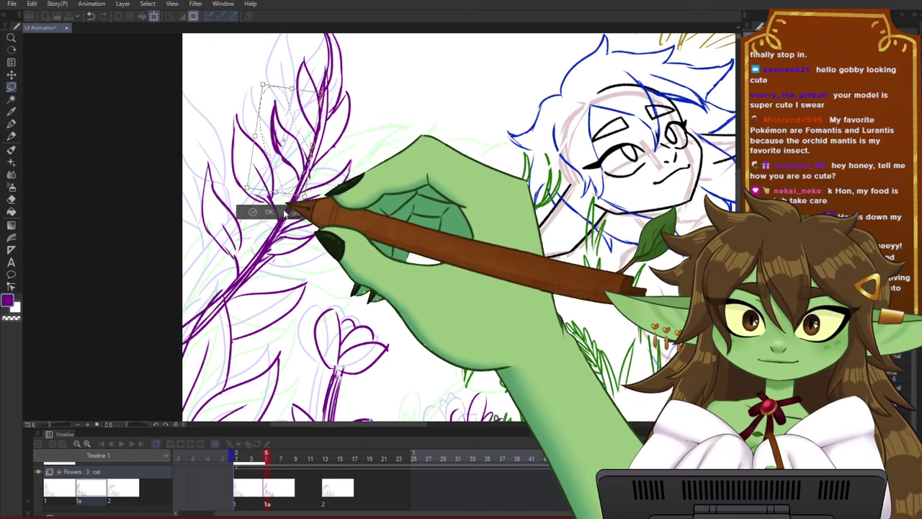
{"action": "left_click", "coordinate": [269, 211]}
{"action": "left_click", "coordinate": [259, 459]}
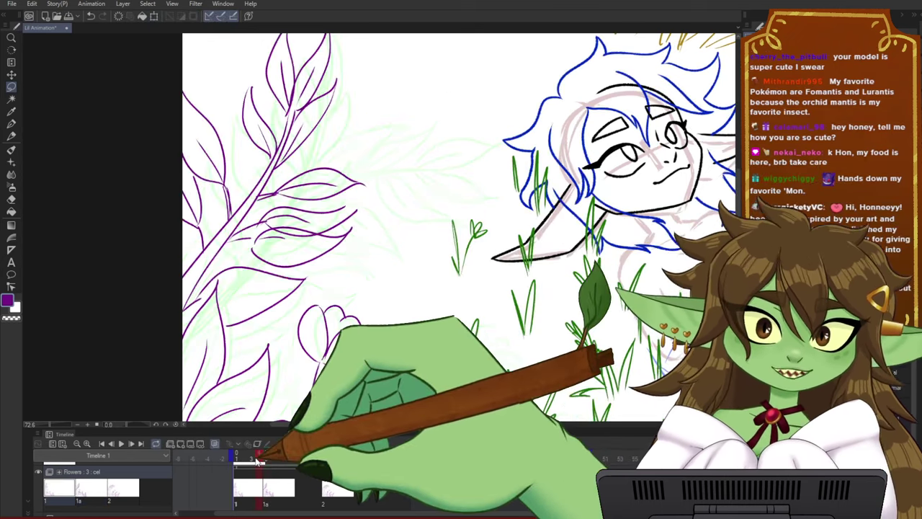
- Add a new blank animation cel 1b to the Flowers folder at frame 9
{"action": "mouse_move", "coordinate": [256, 462]}
{"action": "left_mouse_down"}
{"action": "mouse_move", "coordinate": [268, 466]}
{"action": "mouse_move", "coordinate": [238, 465]}
{"action": "mouse_move", "coordinate": [299, 460]}
{"action": "left_mouse_up"}
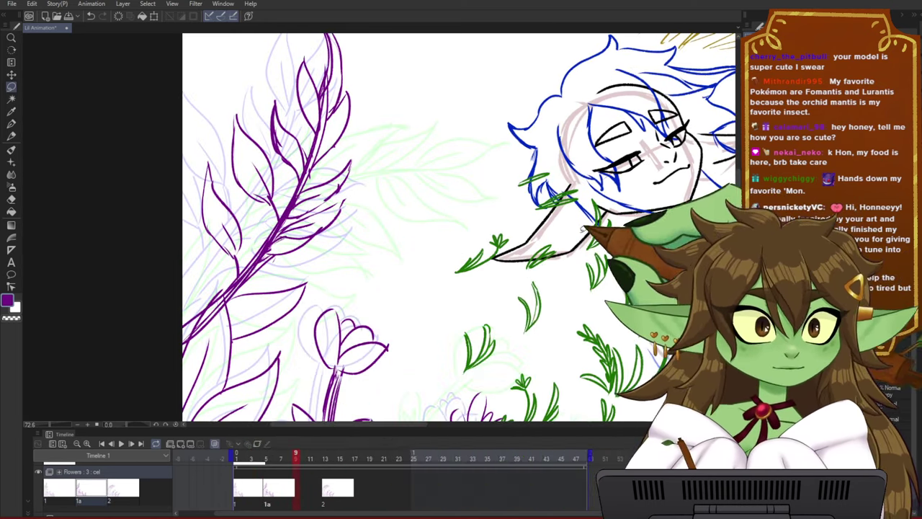
{"action": "left_click", "coordinate": [184, 444]}
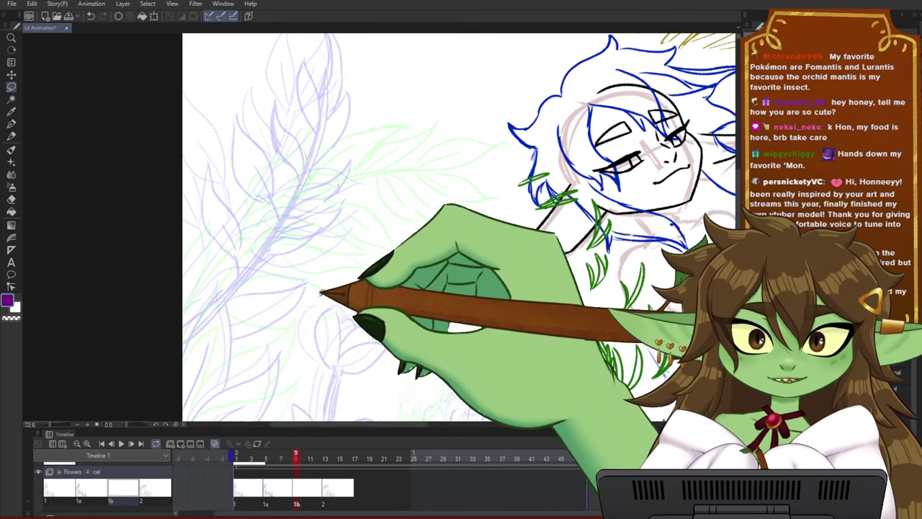
{"action": "scroll", "coordinate": [321, 303], "scroll_direction": "down", "scroll_amount": 3}
{"action": "scroll", "coordinate": [317, 332], "scroll_direction": "up", "scroll_amount": 2}
{"action": "mouse_move", "coordinate": [296, 456]}
{"action": "left_mouse_down"}
{"action": "mouse_move", "coordinate": [234, 456]}
{"action": "mouse_move", "coordinate": [296, 456]}
{"action": "left_mouse_up"}
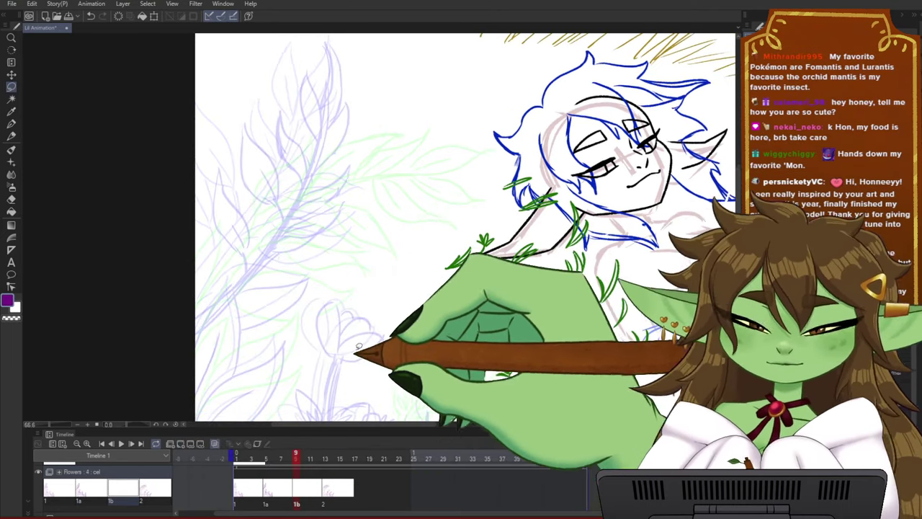
- Examine the onion-skinned branch, flowers and stems around frames 9 and 10, down to the lower-left flower, for the next in-between
{"action": "left_click_drag", "start_coordinate": [414, 303], "coordinate": [395, 297]}
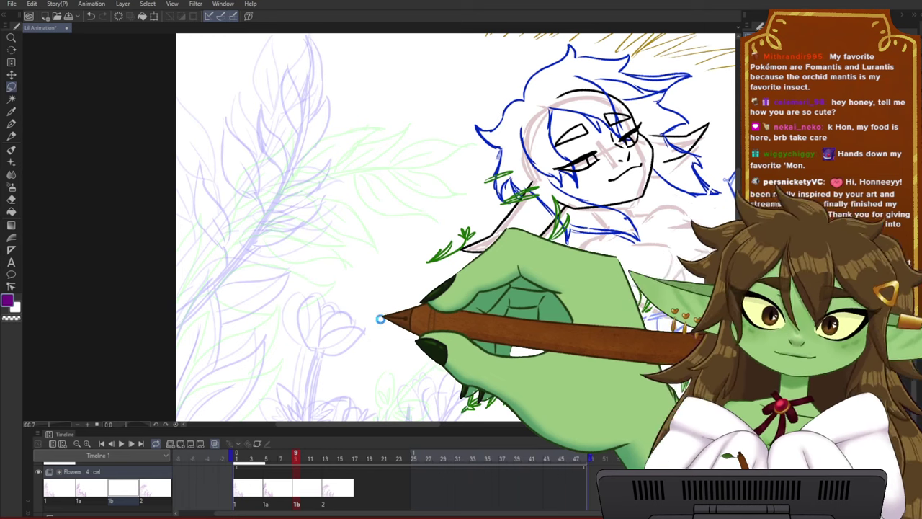
{"action": "scroll", "coordinate": [379, 311], "scroll_direction": "down", "scroll_amount": 1}
{"action": "scroll", "coordinate": [307, 358], "scroll_direction": "up", "scroll_amount": 2}
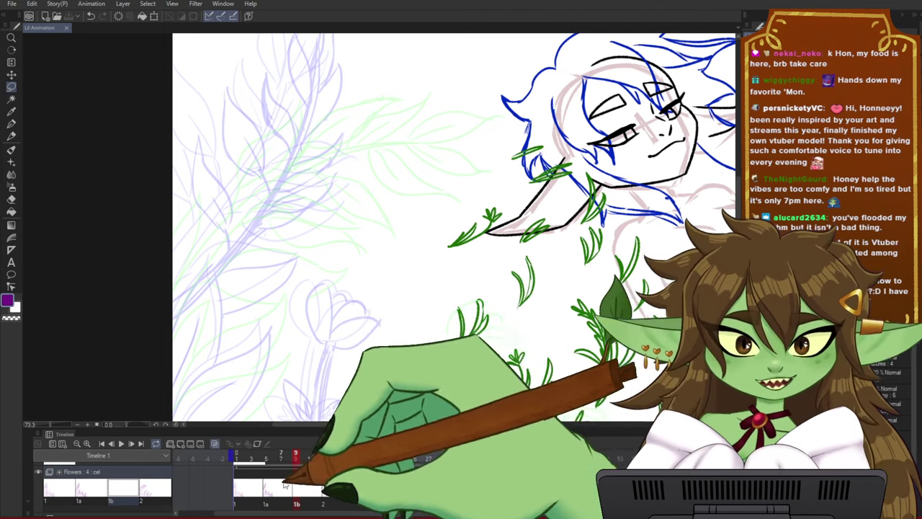
{"action": "left_click_drag", "start_coordinate": [298, 457], "coordinate": [295, 427]}
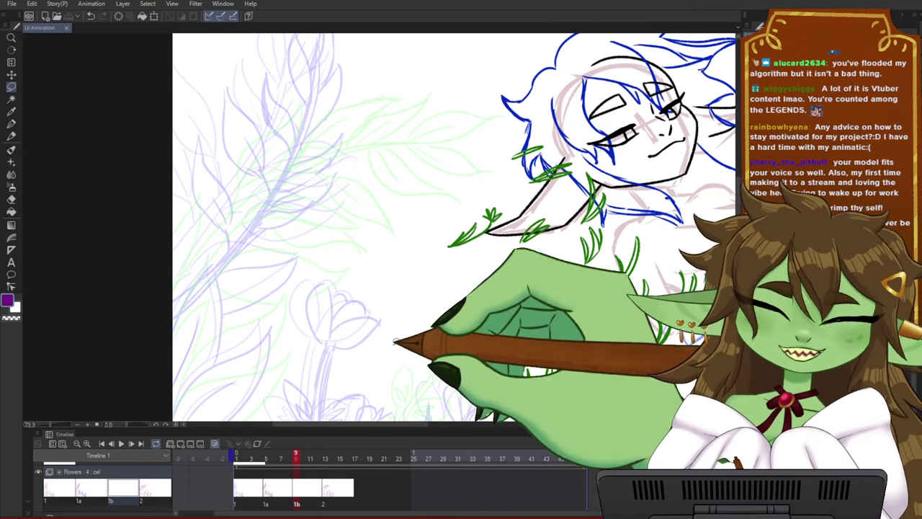
{"action": "scroll", "coordinate": [334, 257], "scroll_direction": "down", "scroll_amount": 3}
{"action": "scroll", "coordinate": [410, 346], "scroll_direction": "up", "scroll_amount": 2}
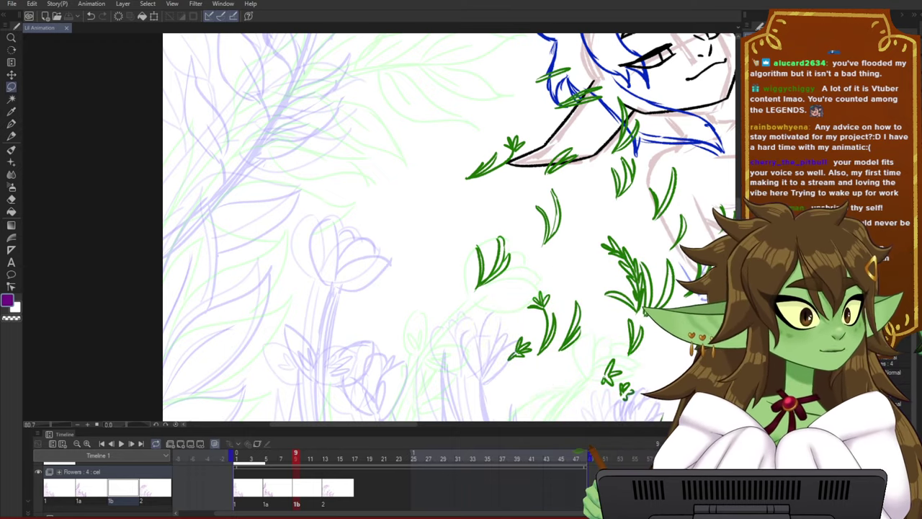
{"action": "scroll", "coordinate": [360, 205], "scroll_direction": "down", "scroll_amount": 1}
{"action": "left_click_drag", "start_coordinate": [361, 204], "coordinate": [371, 311]}
{"action": "left_click_drag", "start_coordinate": [371, 312], "coordinate": [396, 249]}
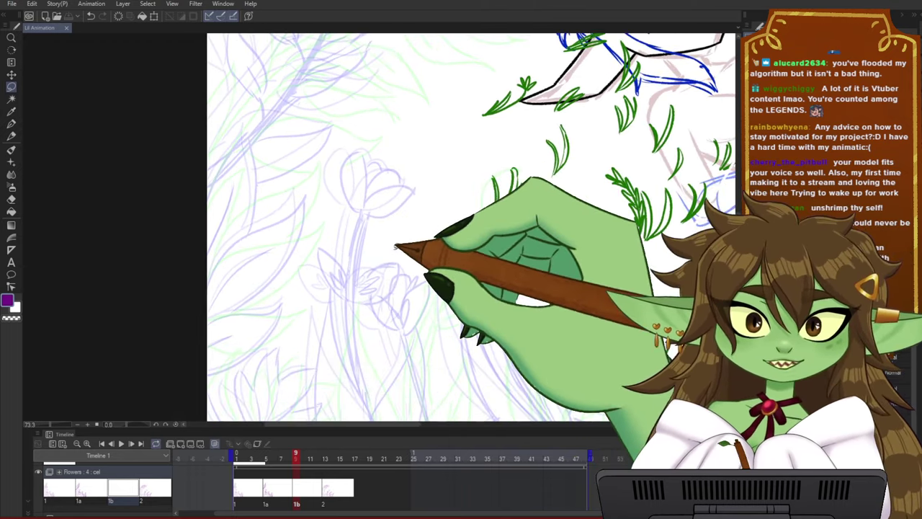
{"action": "mouse_move", "coordinate": [296, 457]}
{"action": "left_mouse_down"}
{"action": "mouse_move", "coordinate": [335, 457]}
{"action": "mouse_move", "coordinate": [288, 457]}
{"action": "mouse_move", "coordinate": [303, 456]}
{"action": "left_mouse_up"}
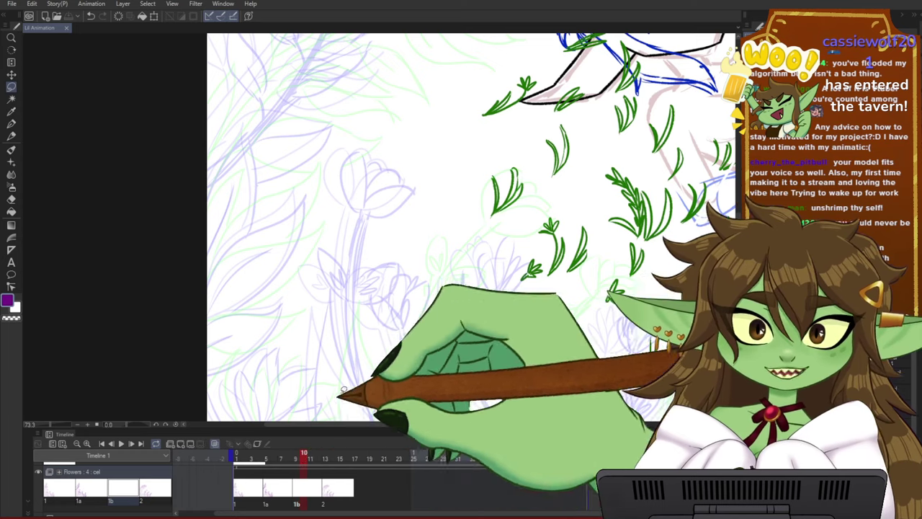
{"action": "left_click_drag", "start_coordinate": [410, 315], "coordinate": [406, 283]}
{"action": "scroll", "coordinate": [407, 284], "scroll_direction": "up", "scroll_amount": 1}
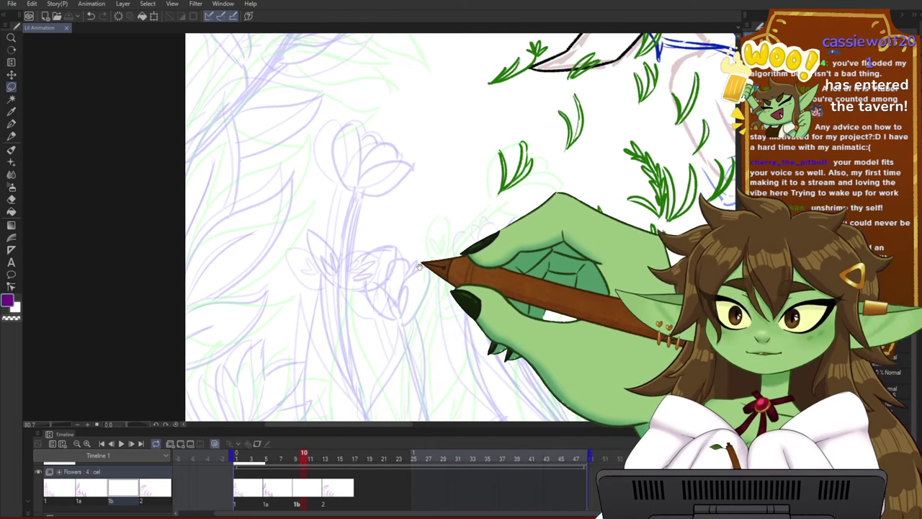
{"action": "scroll", "coordinate": [422, 264], "scroll_direction": "up", "scroll_amount": 2}
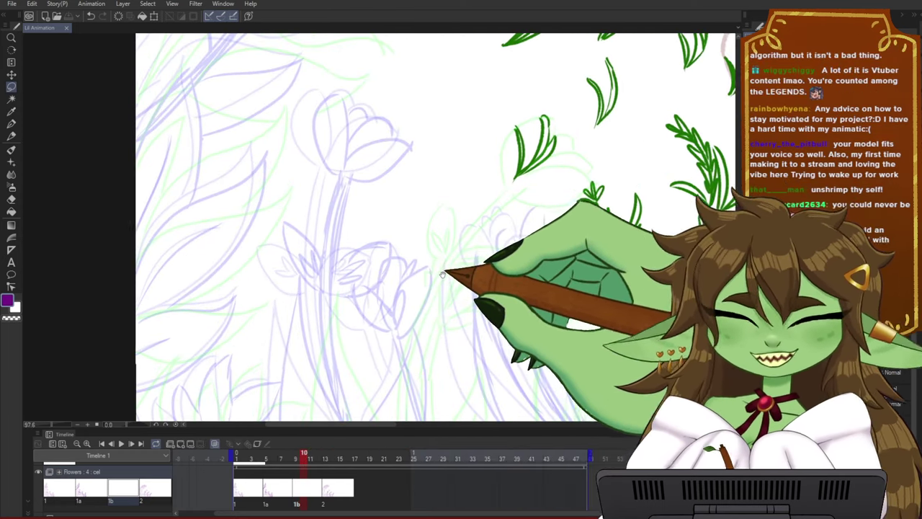
{"action": "left_click_drag", "start_coordinate": [415, 238], "coordinate": [418, 148]}
{"action": "mouse_move", "coordinate": [303, 461]}
{"action": "left_mouse_down"}
{"action": "mouse_move", "coordinate": [285, 461]}
{"action": "mouse_move", "coordinate": [296, 464]}
{"action": "left_mouse_up"}
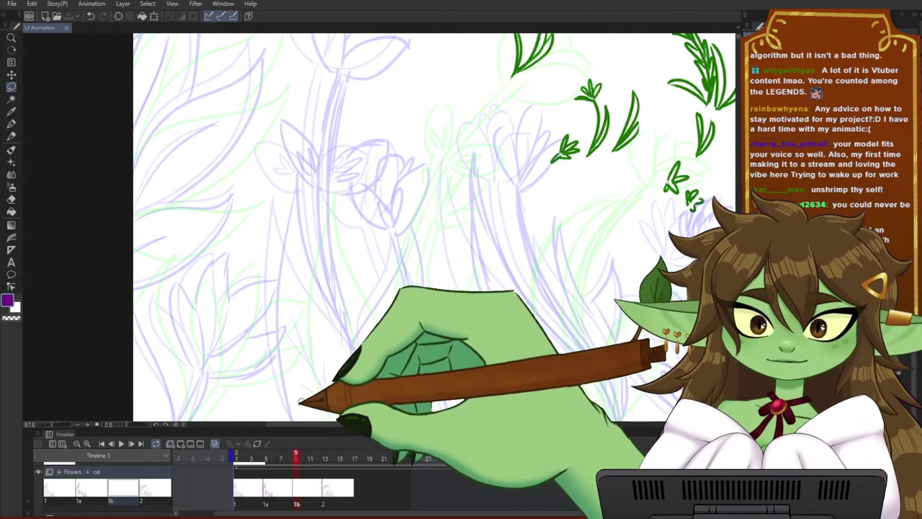
{"action": "left_click_drag", "start_coordinate": [311, 329], "coordinate": [394, 254]}
{"action": "scroll", "coordinate": [391, 254], "scroll_direction": "up", "scroll_amount": 1}
{"action": "key", "text": "p"}
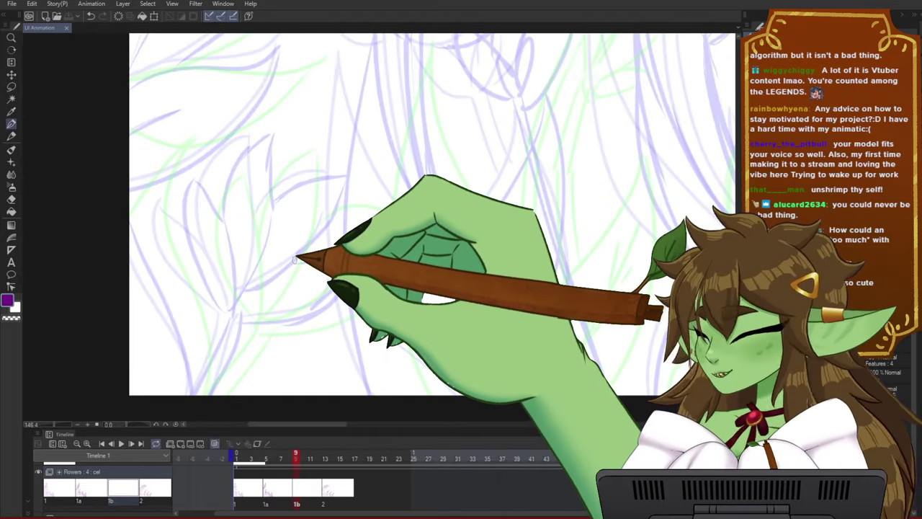
{"action": "left_click_drag", "start_coordinate": [289, 459], "coordinate": [297, 458]}
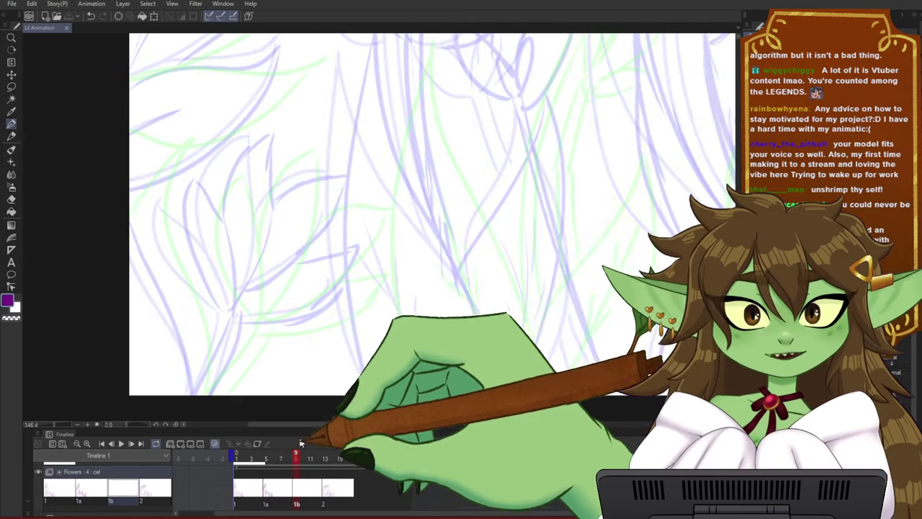
{"action": "left_click_drag", "start_coordinate": [432, 274], "coordinate": [444, 295]}
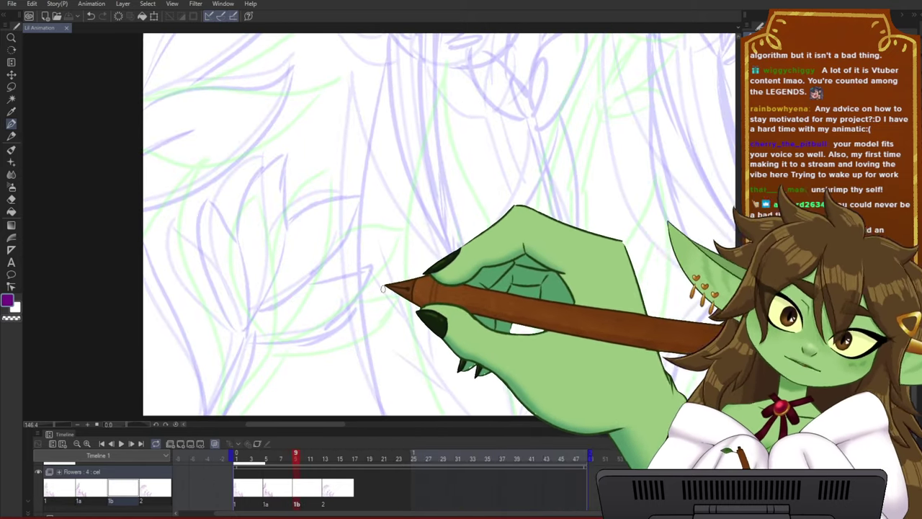
- Turn onion skin off and back on while checking the frames around cel 1b
{"action": "left_click", "coordinate": [214, 443]}
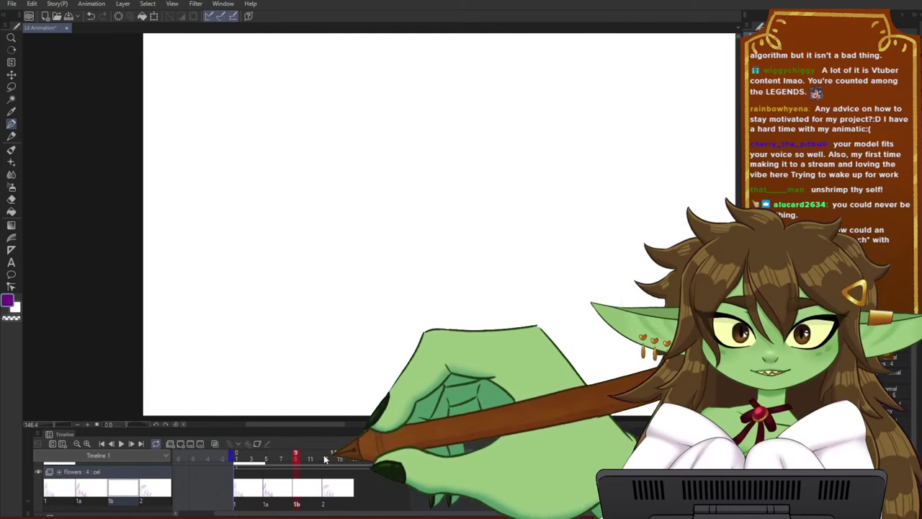
{"action": "mouse_move", "coordinate": [299, 458]}
{"action": "left_mouse_down"}
{"action": "mouse_move", "coordinate": [329, 460]}
{"action": "mouse_move", "coordinate": [286, 467]}
{"action": "left_mouse_up"}
{"action": "left_click", "coordinate": [293, 461]}
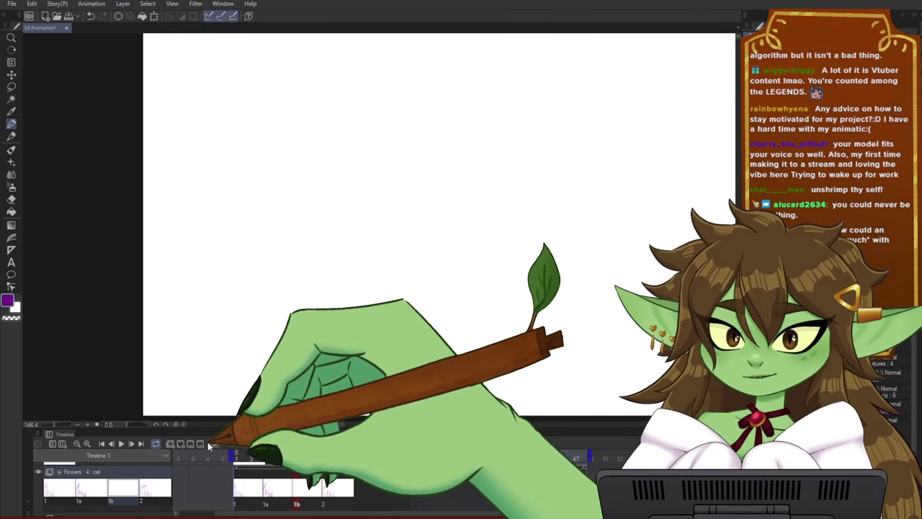
{"action": "left_click", "coordinate": [216, 443]}
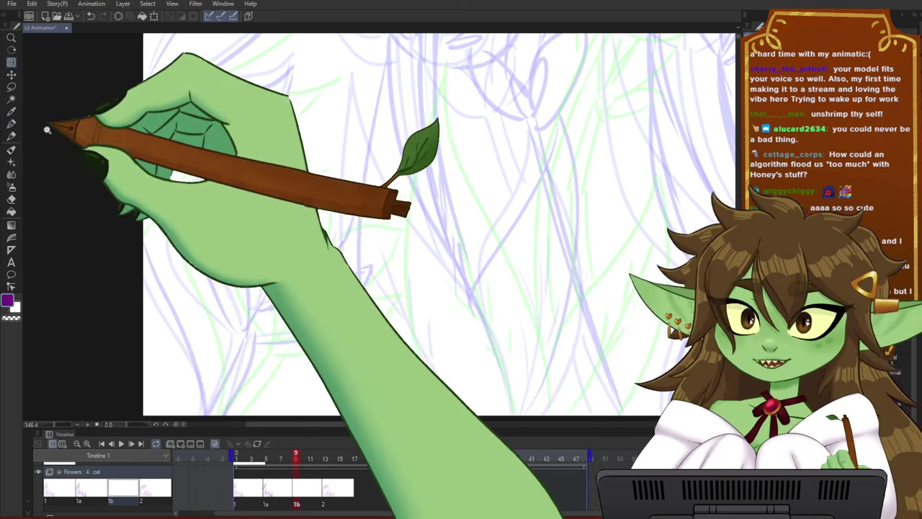
- Undo the creation of cel 1b and restore it with the Pen tool active
{"action": "left_click", "coordinate": [11, 124]}
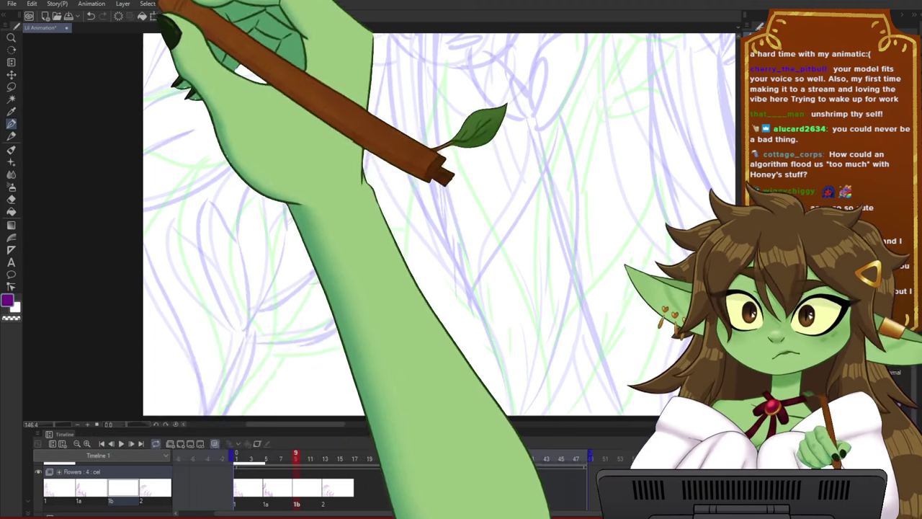
{"action": "left_click", "coordinate": [90, 15]}
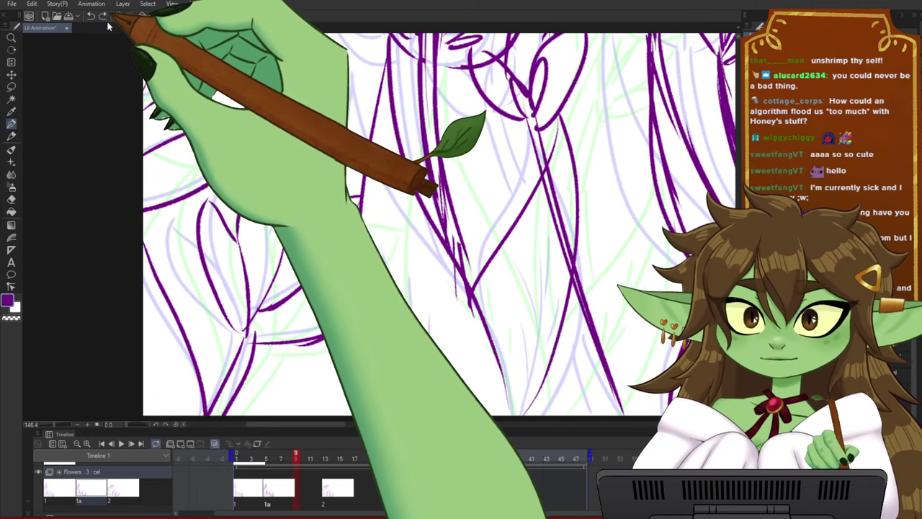
{"action": "key", "text": "ctrl+z"}
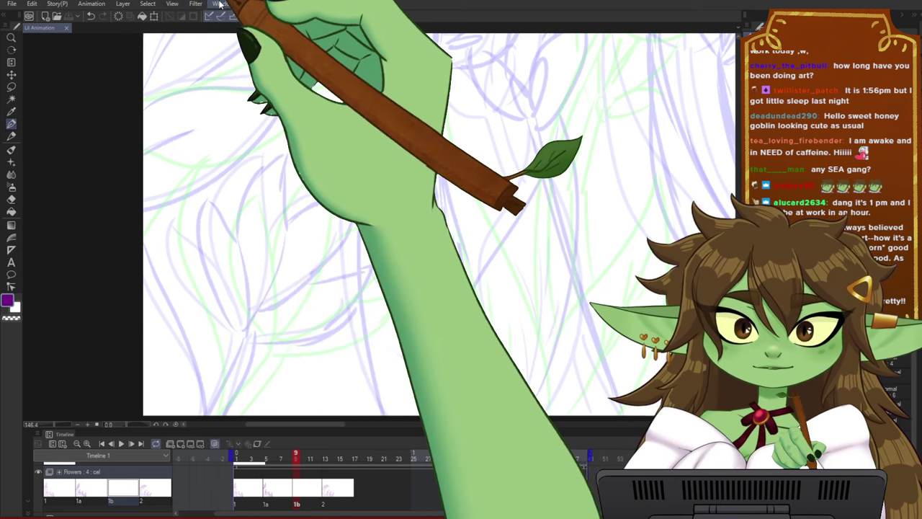
- Flip between cels 1a and 1b to compare the lower-left flower with the onion-skin guides
{"action": "left_click", "coordinate": [289, 458]}
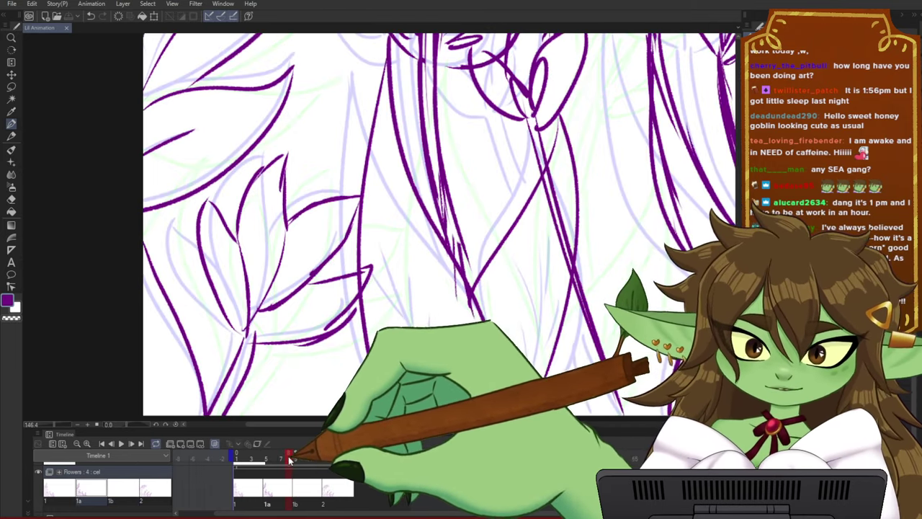
{"action": "left_click", "coordinate": [297, 460]}
{"action": "left_click", "coordinate": [287, 459]}
{"action": "left_click", "coordinate": [294, 462]}
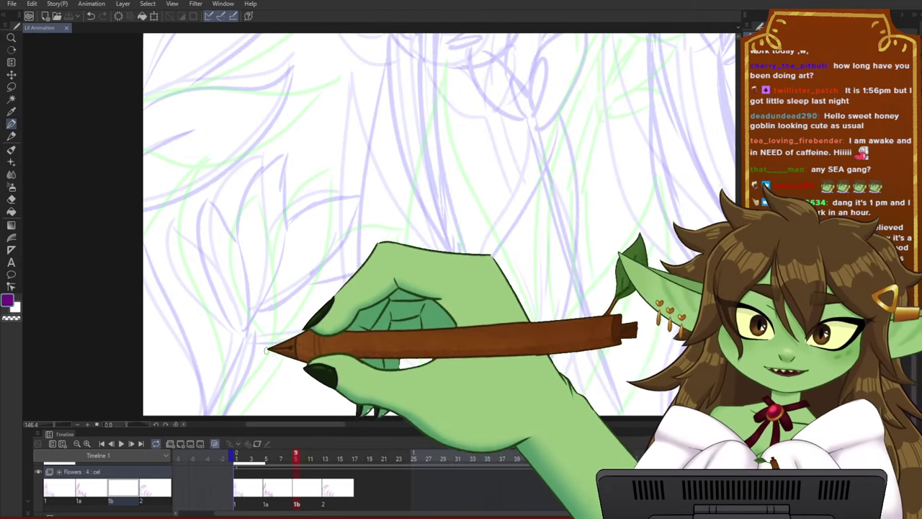
- Draw the two parallel stem lines of the lower-left flower on cel 1b, running down to the canvas edge, and save
{"action": "left_click_drag", "start_coordinate": [280, 350], "coordinate": [229, 413]}
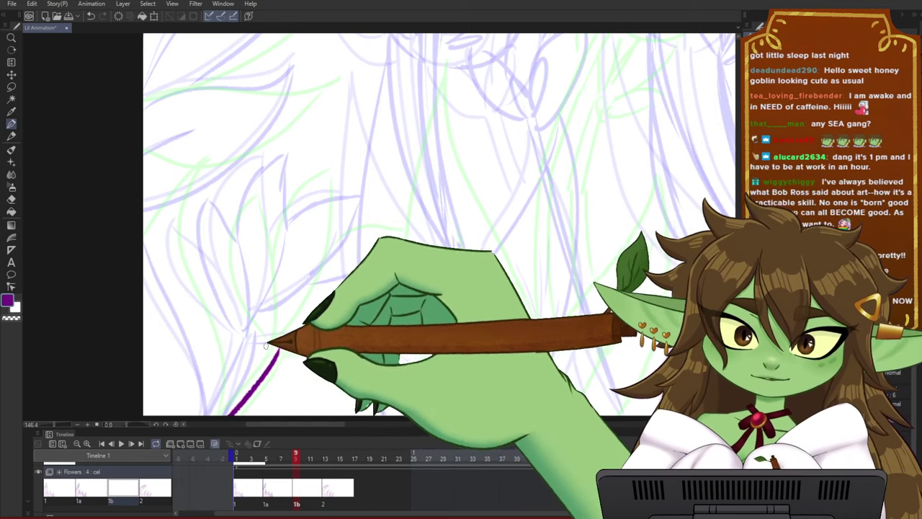
{"action": "left_click_drag", "start_coordinate": [267, 350], "coordinate": [203, 415]}
{"action": "key", "text": "ctrl+z"}
{"action": "left_click_drag", "start_coordinate": [272, 345], "coordinate": [213, 415]}
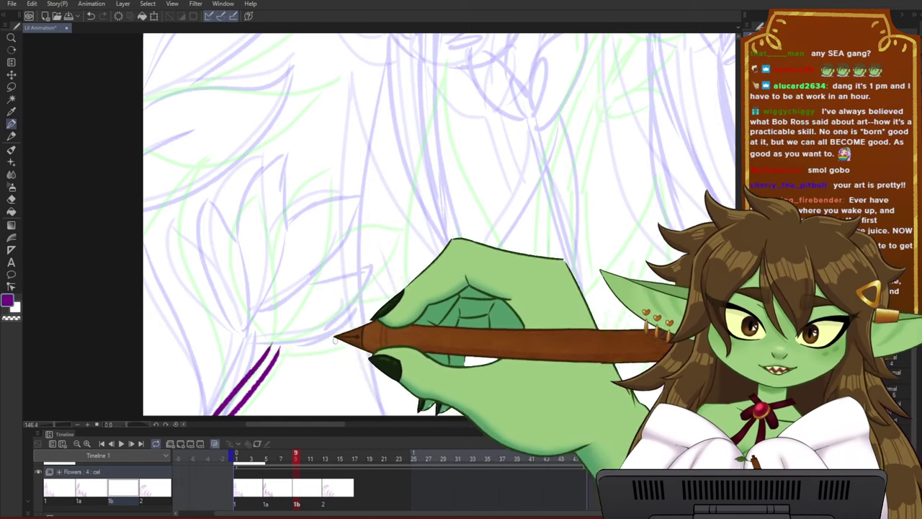
{"action": "left_click_drag", "start_coordinate": [392, 335], "coordinate": [395, 348]}
{"action": "key", "text": "ctrl+s"}
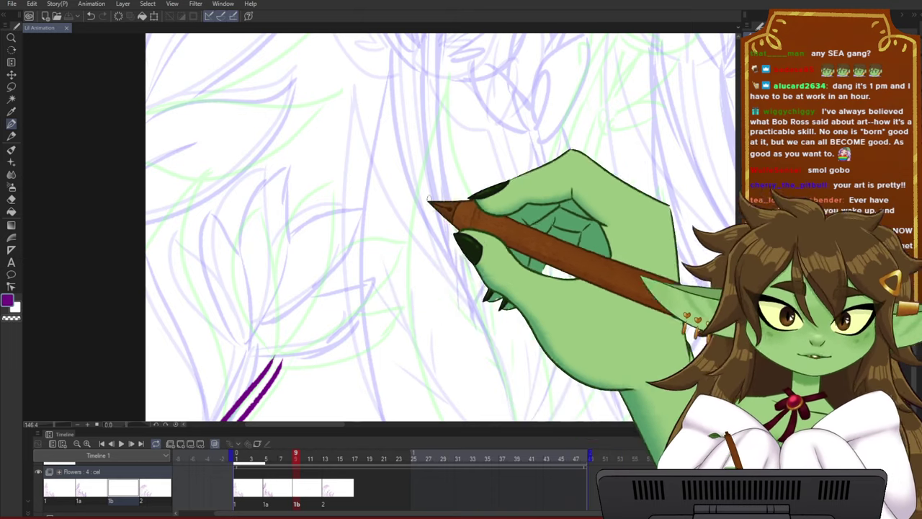
{"action": "scroll", "coordinate": [317, 302], "scroll_direction": "up", "scroll_amount": 1}
{"action": "left_click_drag", "start_coordinate": [327, 342], "coordinate": [323, 340]}
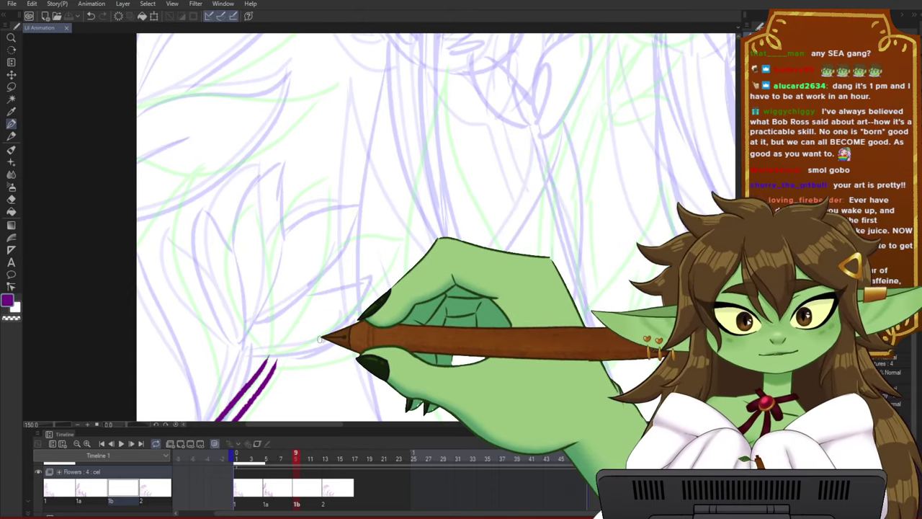
{"action": "left_click_drag", "start_coordinate": [283, 293], "coordinate": [295, 295]}
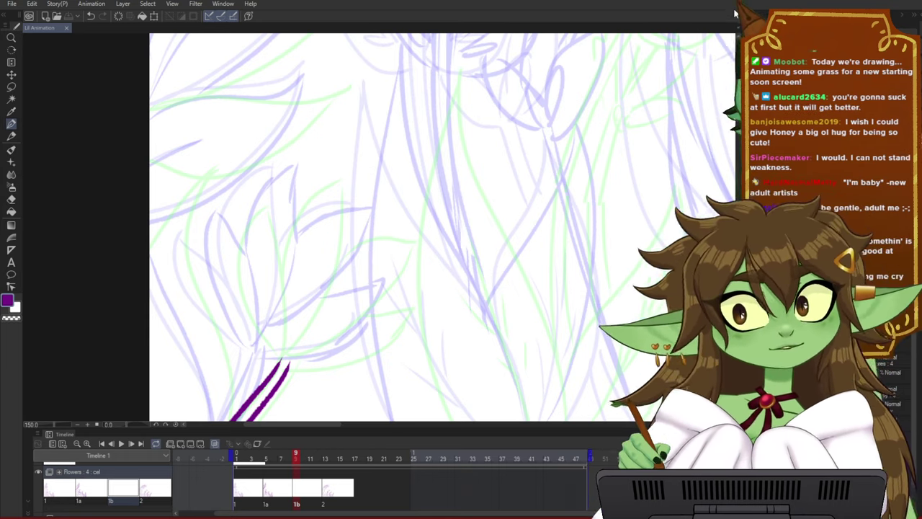
{"action": "scroll", "coordinate": [285, 199], "scroll_direction": "down", "scroll_amount": 1}
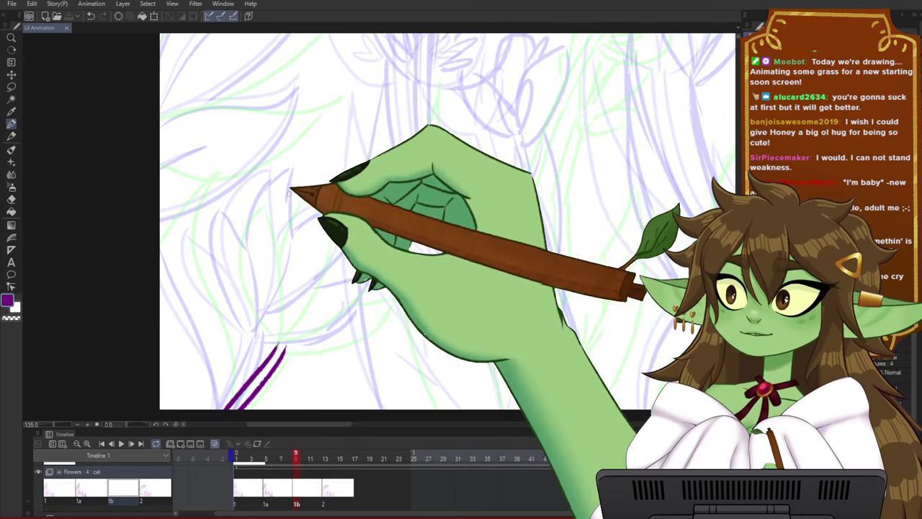
{"action": "left_click_drag", "start_coordinate": [454, 166], "coordinate": [396, 204]}
{"action": "scroll", "coordinate": [398, 205], "scroll_direction": "down", "scroll_amount": 1}
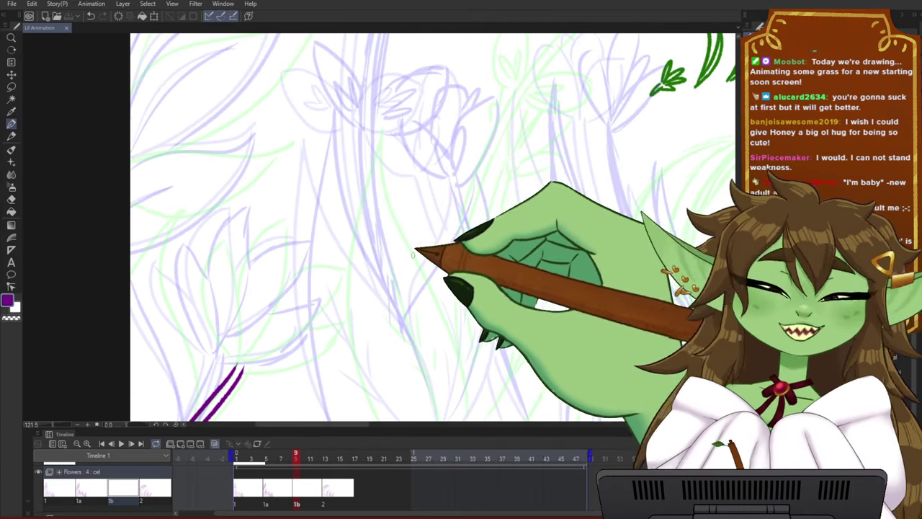
- Draw the lowest right petal of the lower-left flower, with a long curved underside from the stem and a short upper edge
{"action": "scroll", "coordinate": [325, 292], "scroll_direction": "up", "scroll_amount": 2}
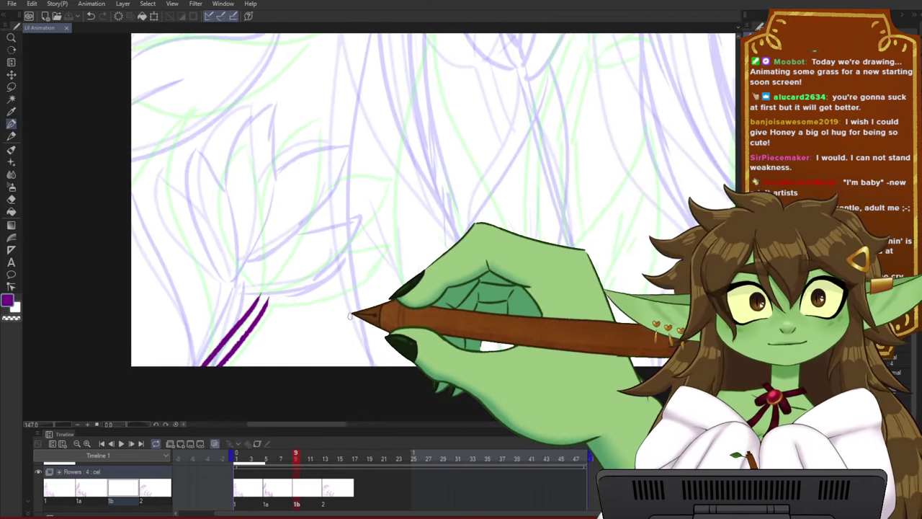
{"action": "scroll", "coordinate": [317, 289], "scroll_direction": "up", "scroll_amount": 2}
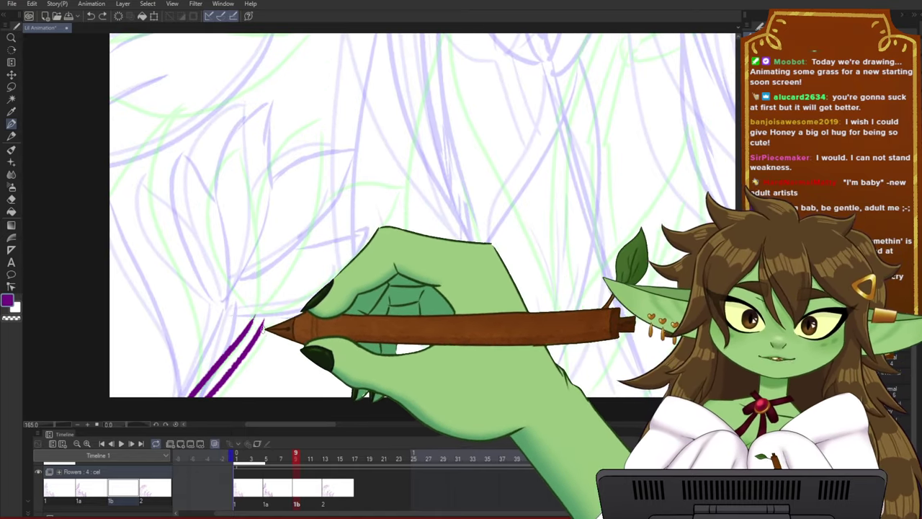
{"action": "left_click_drag", "start_coordinate": [265, 324], "coordinate": [394, 262]}
{"action": "key", "text": "ctrl+z"}
{"action": "mouse_move", "coordinate": [265, 325]}
{"action": "left_mouse_down"}
{"action": "mouse_move", "coordinate": [324, 309]}
{"action": "mouse_move", "coordinate": [393, 255]}
{"action": "left_mouse_up"}
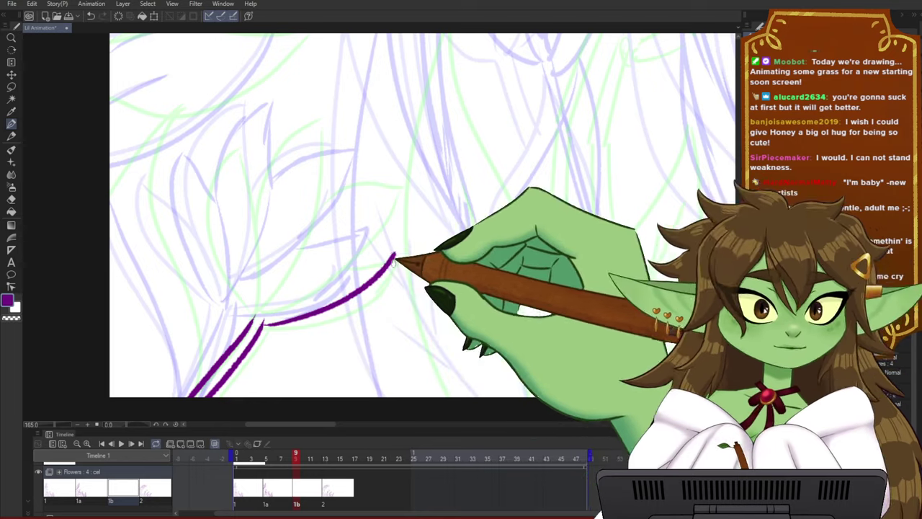
{"action": "scroll", "coordinate": [504, 283], "scroll_direction": "up", "scroll_amount": 2}
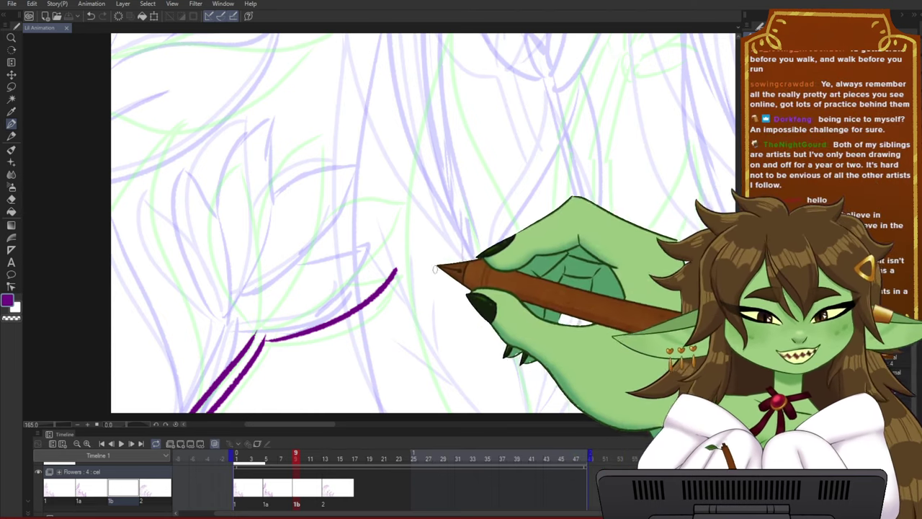
{"action": "mouse_move", "coordinate": [337, 321]}
{"action": "left_mouse_down"}
{"action": "mouse_move", "coordinate": [346, 315]}
{"action": "mouse_move", "coordinate": [319, 312]}
{"action": "left_mouse_up"}
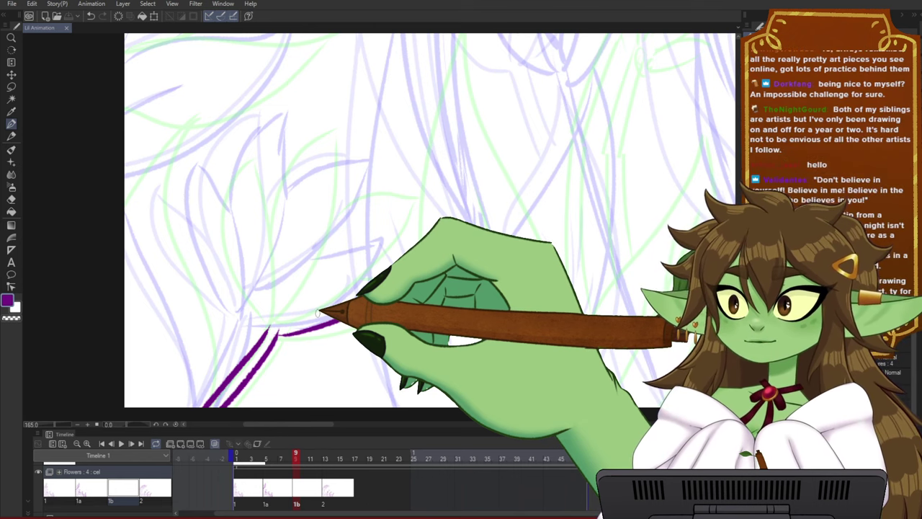
{"action": "left_click_drag", "start_coordinate": [463, 234], "coordinate": [457, 242]}
{"action": "scroll", "coordinate": [456, 242], "scroll_direction": "up", "scroll_amount": 1}
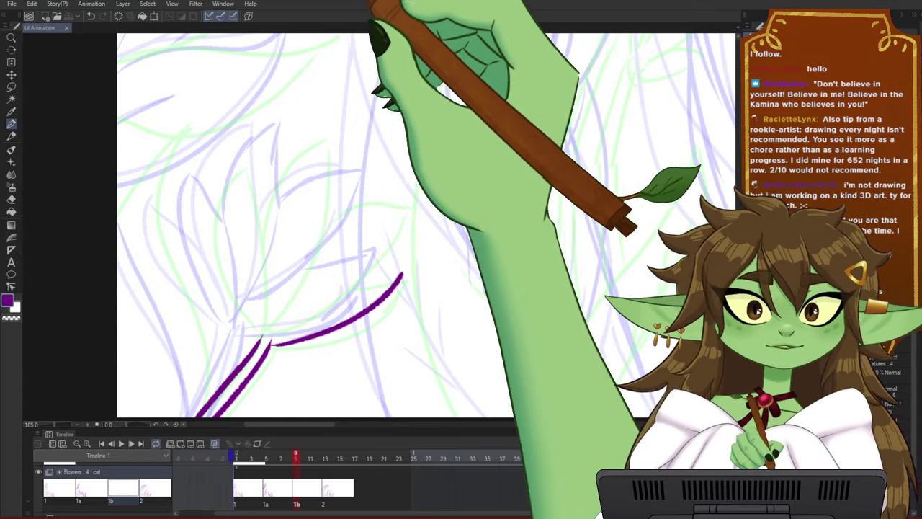
{"action": "scroll", "coordinate": [309, 202], "scroll_direction": "down", "scroll_amount": 1}
{"action": "scroll", "coordinate": [332, 302], "scroll_direction": "up", "scroll_amount": 1}
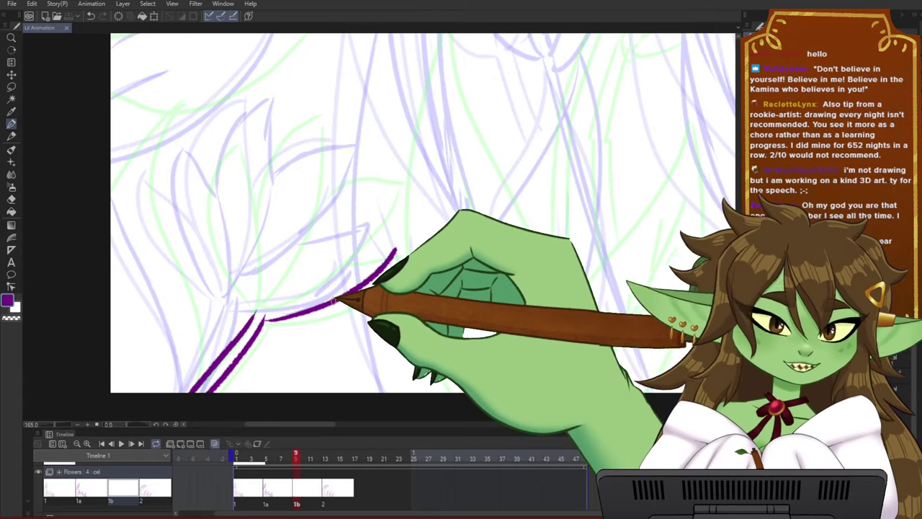
{"action": "left_click", "coordinate": [291, 456]}
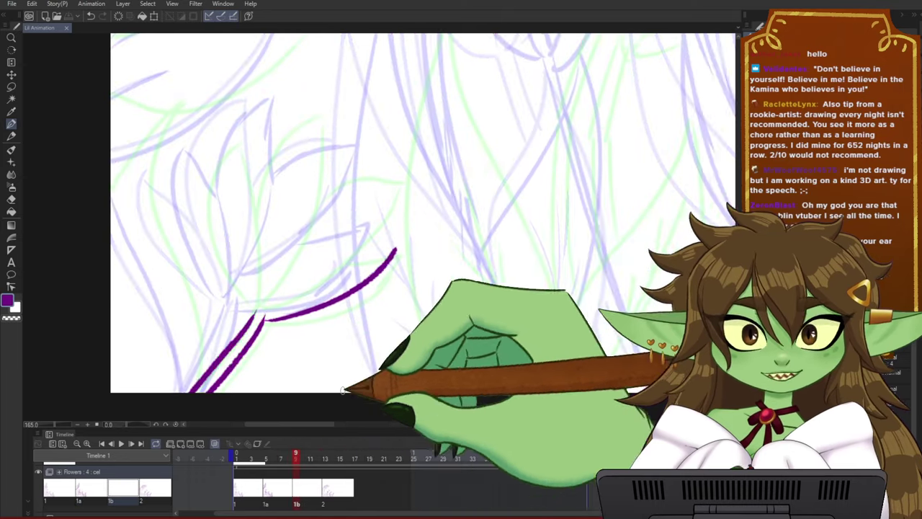
{"action": "left_click_drag", "start_coordinate": [353, 273], "coordinate": [403, 269]}
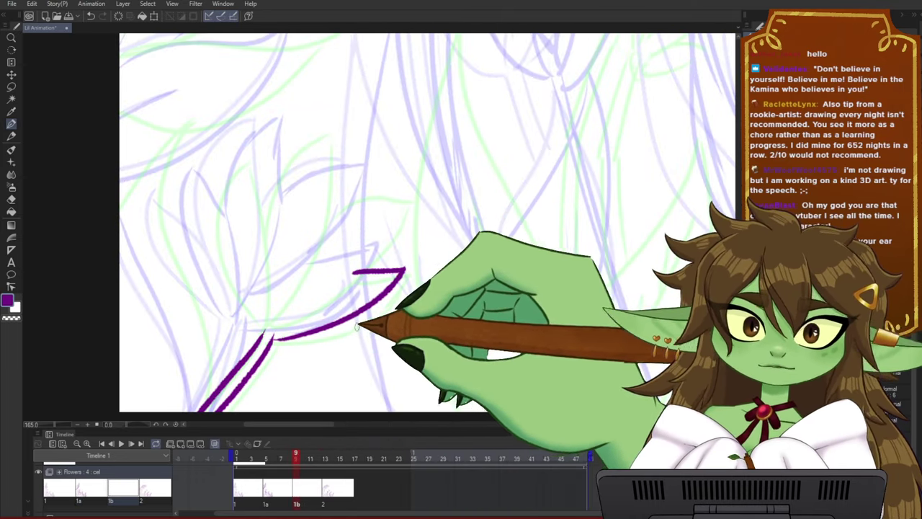
- Draw the pointed left petal of the lower-left flower, redoing both edges until they curve from stem to tip and back
{"action": "left_click_drag", "start_coordinate": [265, 333], "coordinate": [214, 194]}
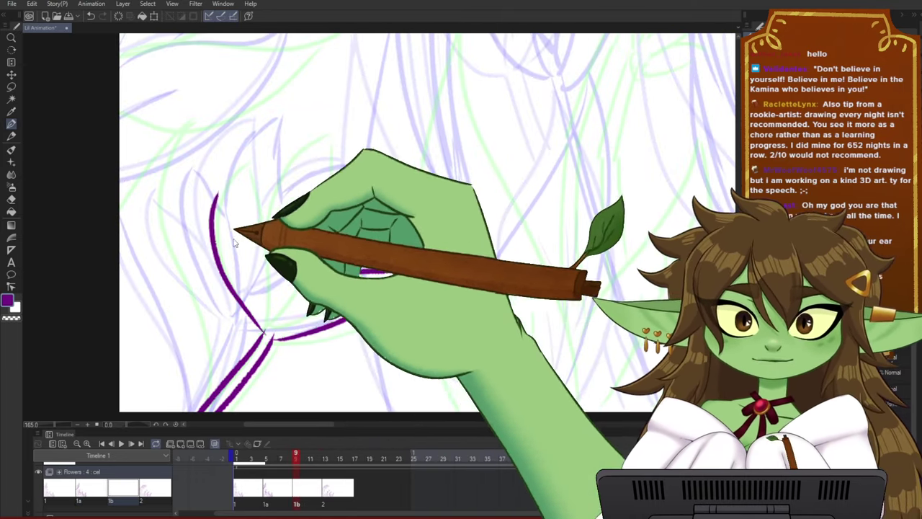
{"action": "key", "text": "ctrl+z"}
{"action": "left_click_drag", "start_coordinate": [264, 332], "coordinate": [207, 185]}
{"action": "key", "text": "ctrl+z"}
{"action": "mouse_move", "coordinate": [264, 332]}
{"action": "left_mouse_down"}
{"action": "mouse_move", "coordinate": [242, 321]}
{"action": "mouse_move", "coordinate": [227, 155]}
{"action": "mouse_move", "coordinate": [264, 317]}
{"action": "left_mouse_up"}
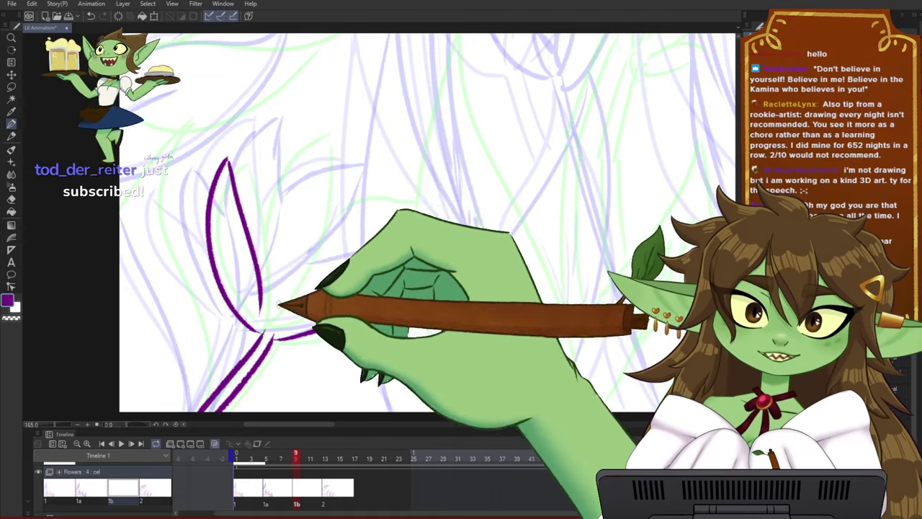
{"action": "key", "text": "ctrl+z"}
{"action": "left_click_drag", "start_coordinate": [228, 159], "coordinate": [267, 317]}
{"action": "key", "text": "ctrl+z"}
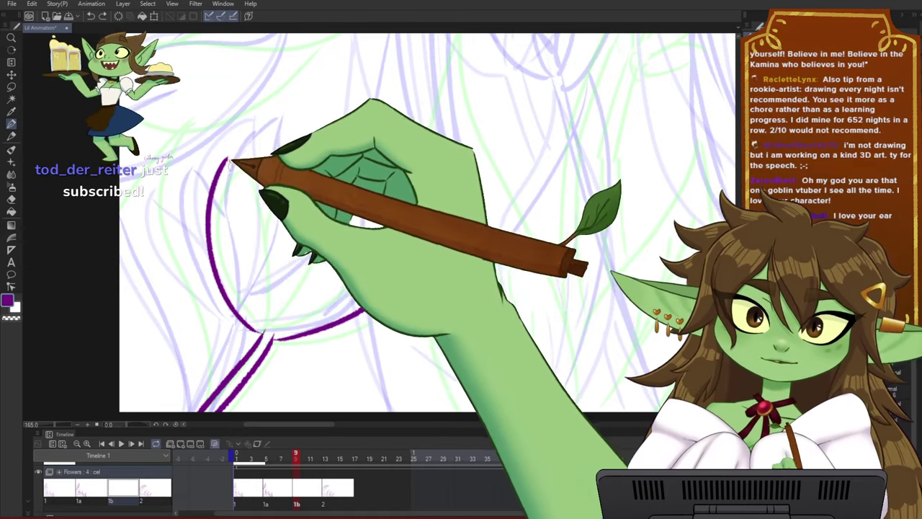
{"action": "left_click_drag", "start_coordinate": [228, 160], "coordinate": [266, 330]}
{"action": "key", "text": "ctrl+z"}
{"action": "left_click_drag", "start_coordinate": [228, 160], "coordinate": [264, 331]}
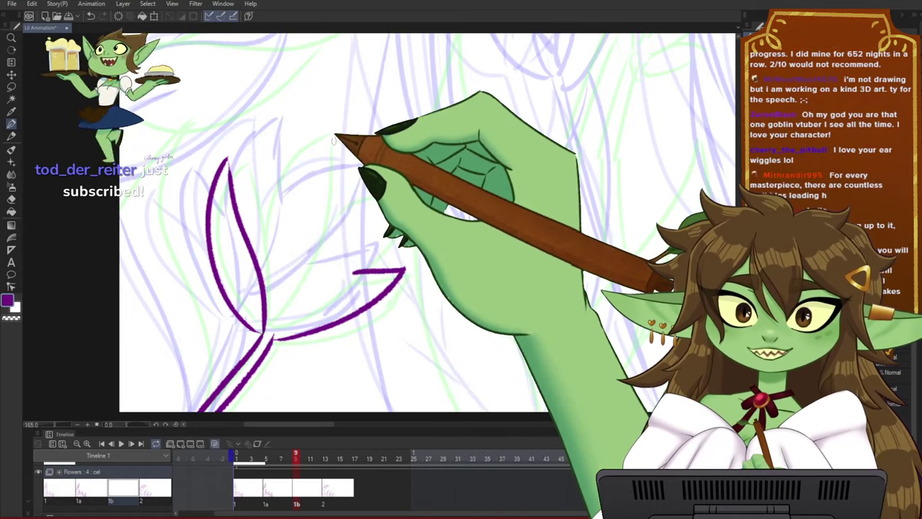
- Draw the tall middle petal rising from behind the left petal, with its right edge curving down toward the stem
{"action": "left_click_drag", "start_coordinate": [248, 234], "coordinate": [322, 114]}
{"action": "key", "text": "ctrl+z"}
{"action": "left_click_drag", "start_coordinate": [248, 227], "coordinate": [311, 134]}
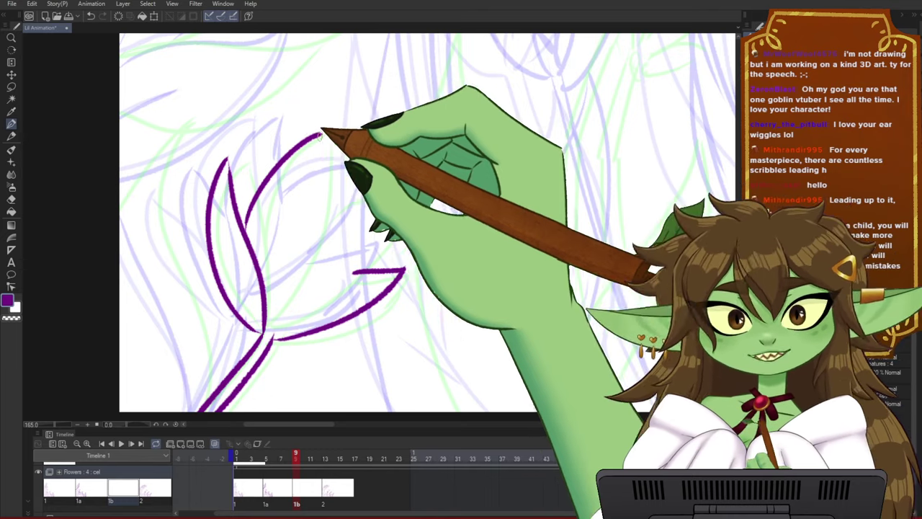
{"action": "left_click_drag", "start_coordinate": [321, 134], "coordinate": [290, 317]}
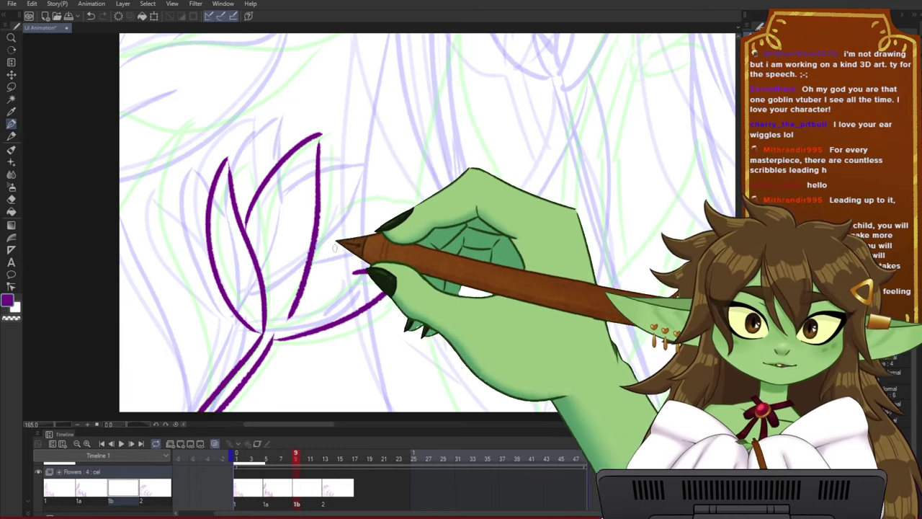
- Add the upper right petal between the middle and lowest petals of the lower-left flower, and save the file
{"action": "mouse_move", "coordinate": [317, 217]}
{"action": "left_mouse_down"}
{"action": "mouse_move", "coordinate": [414, 186]}
{"action": "mouse_move", "coordinate": [367, 263]}
{"action": "mouse_move", "coordinate": [351, 279]}
{"action": "mouse_move", "coordinate": [310, 291]}
{"action": "mouse_move", "coordinate": [268, 337]}
{"action": "mouse_move", "coordinate": [342, 330]}
{"action": "left_mouse_up"}
{"action": "scroll", "coordinate": [315, 347], "scroll_direction": "down", "scroll_amount": 1}
{"action": "key", "text": "ctrl+s"}
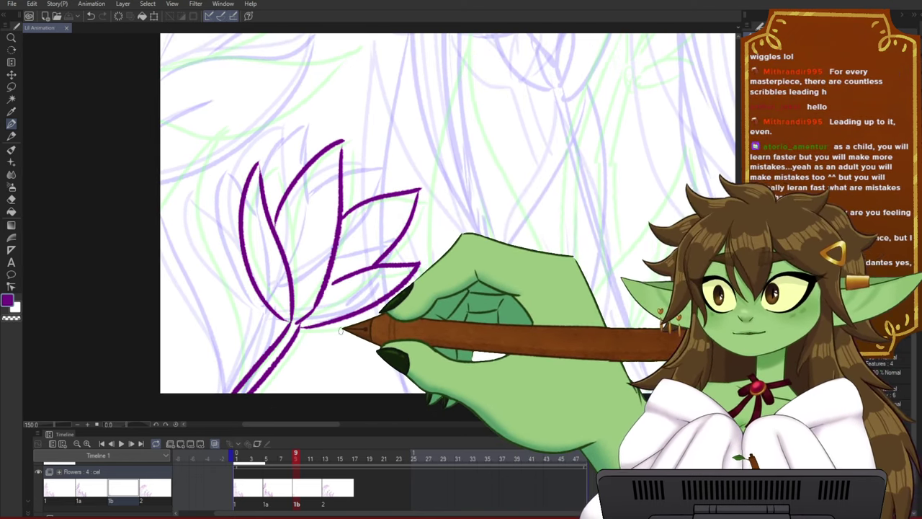
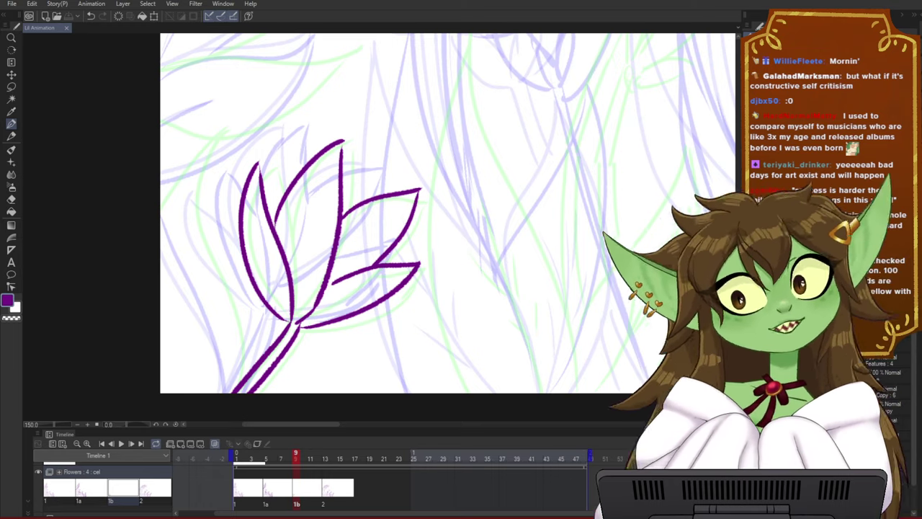
- Draw the long pointed leaf to the left of the lower-left flower, from the canvas's lower edge up to its tip, and save
{"action": "scroll", "coordinate": [429, 249], "scroll_direction": "down", "scroll_amount": 1}
{"action": "scroll", "coordinate": [430, 250], "scroll_direction": "up", "scroll_amount": 2}
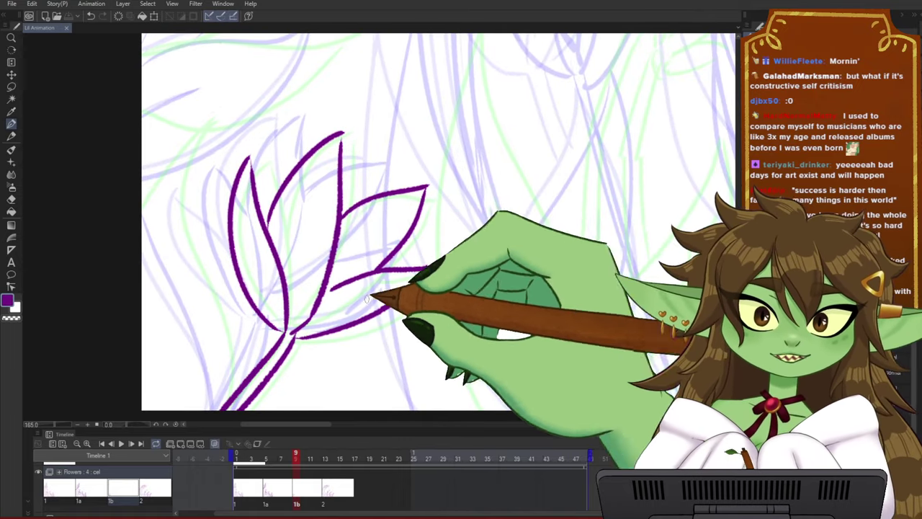
{"action": "mouse_move", "coordinate": [216, 411]}
{"action": "left_mouse_down"}
{"action": "mouse_move", "coordinate": [218, 348]}
{"action": "mouse_move", "coordinate": [174, 174]}
{"action": "mouse_move", "coordinate": [193, 114]}
{"action": "left_mouse_up"}
{"action": "key", "text": "ctrl+z"}
{"action": "left_click_drag", "start_coordinate": [217, 410], "coordinate": [193, 116]}
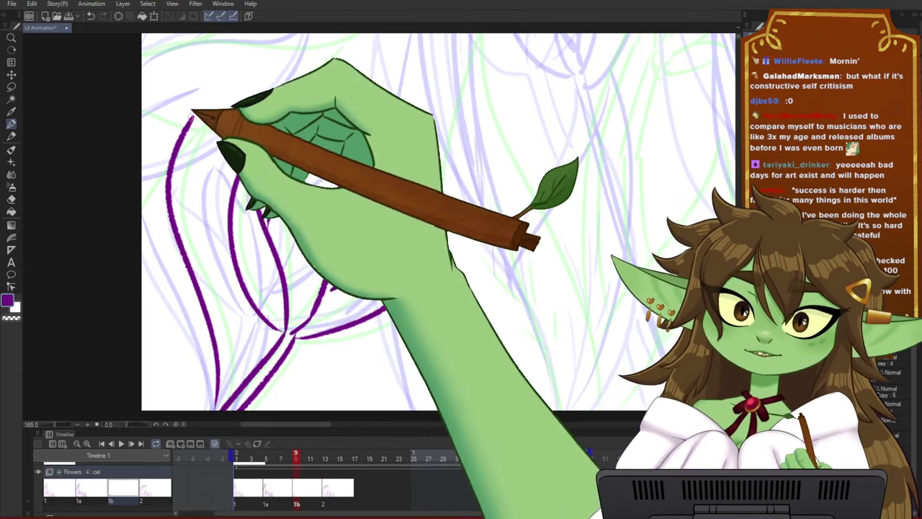
{"action": "scroll", "coordinate": [191, 309], "scroll_direction": "down", "scroll_amount": 2}
{"action": "scroll", "coordinate": [187, 311], "scroll_direction": "down", "scroll_amount": 5}
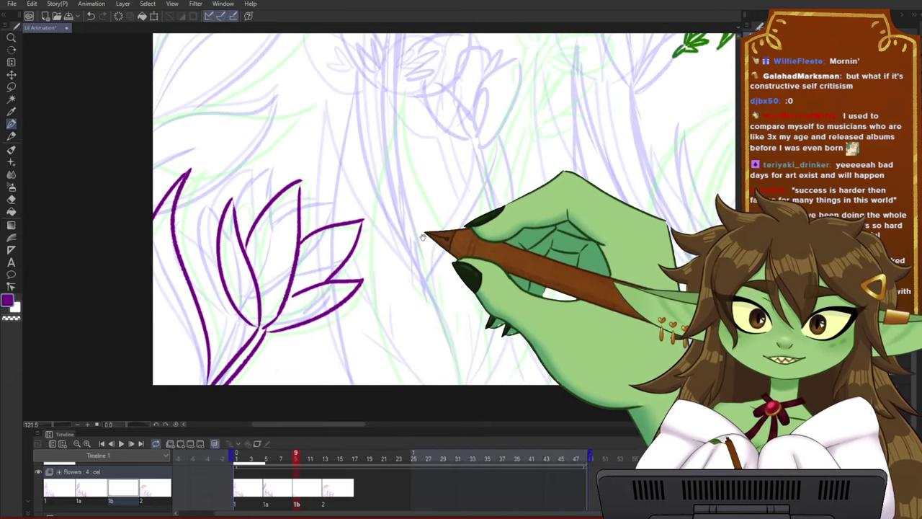
{"action": "scroll", "coordinate": [254, 306], "scroll_direction": "down", "scroll_amount": 3}
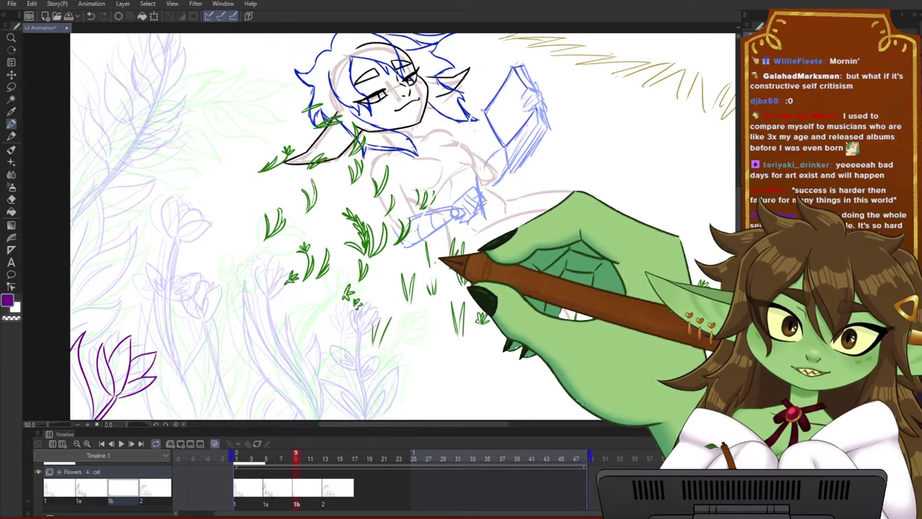
{"action": "scroll", "coordinate": [454, 303], "scroll_direction": "down", "scroll_amount": 2}
{"action": "scroll", "coordinate": [436, 319], "scroll_direction": "up", "scroll_amount": 2}
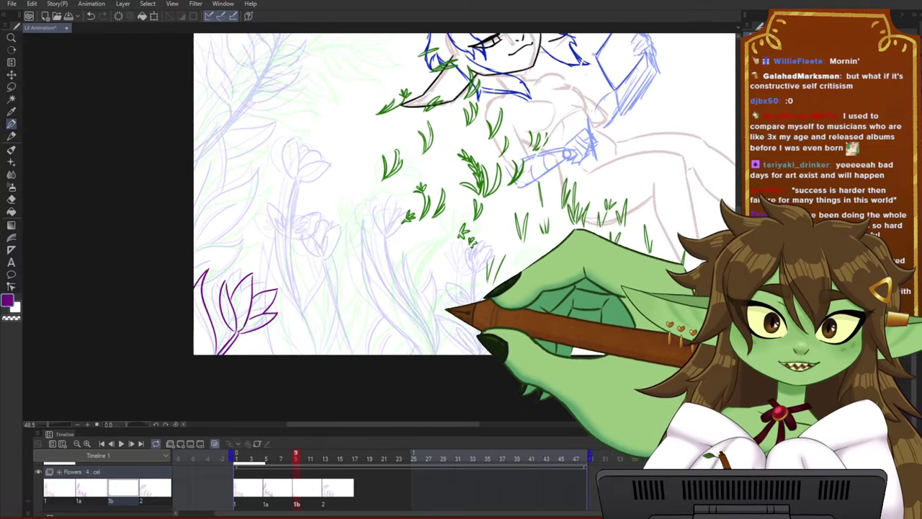
{"action": "left_click_drag", "start_coordinate": [451, 237], "coordinate": [458, 213]}
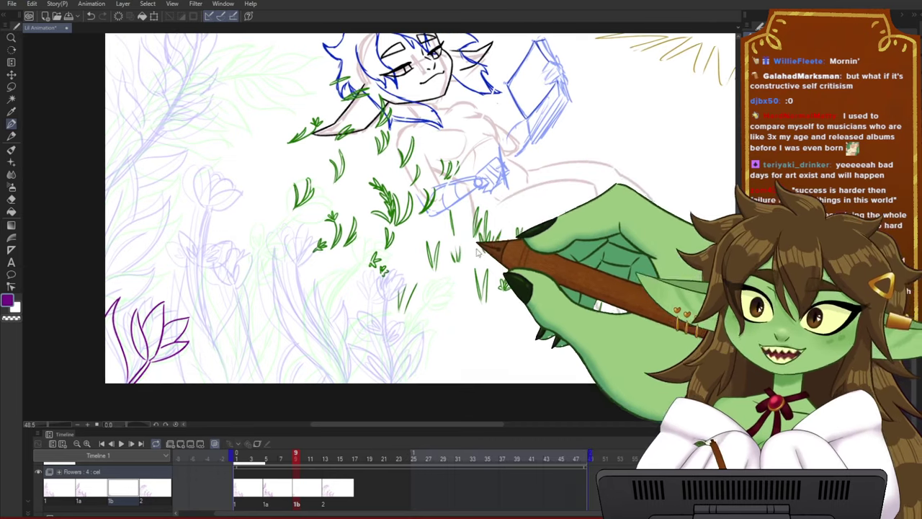
{"action": "key", "text": "ctrl+s"}
- Scrub the timeline between frame 1 and frame 9 to compare the flowers and leaves across the cels
{"action": "left_click_drag", "start_coordinate": [293, 461], "coordinate": [180, 425]}
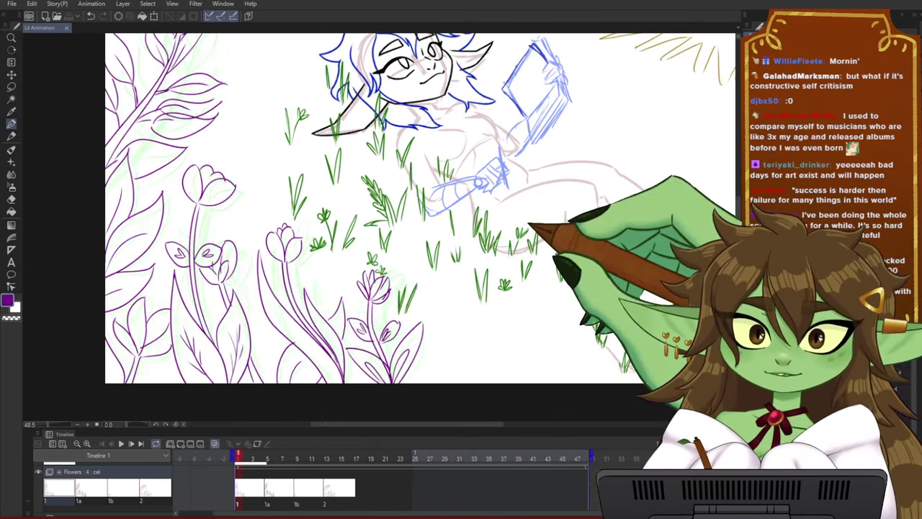
{"action": "scroll", "coordinate": [260, 313], "scroll_direction": "up", "scroll_amount": 1}
{"action": "left_click_drag", "start_coordinate": [263, 310], "coordinate": [347, 312]}
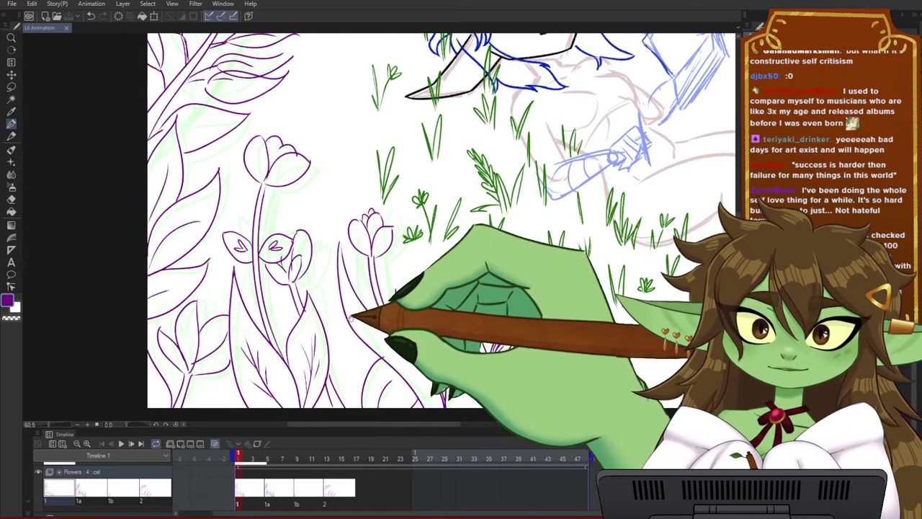
{"action": "scroll", "coordinate": [358, 311], "scroll_direction": "down", "scroll_amount": 1}
{"action": "scroll", "coordinate": [362, 310], "scroll_direction": "up", "scroll_amount": 1}
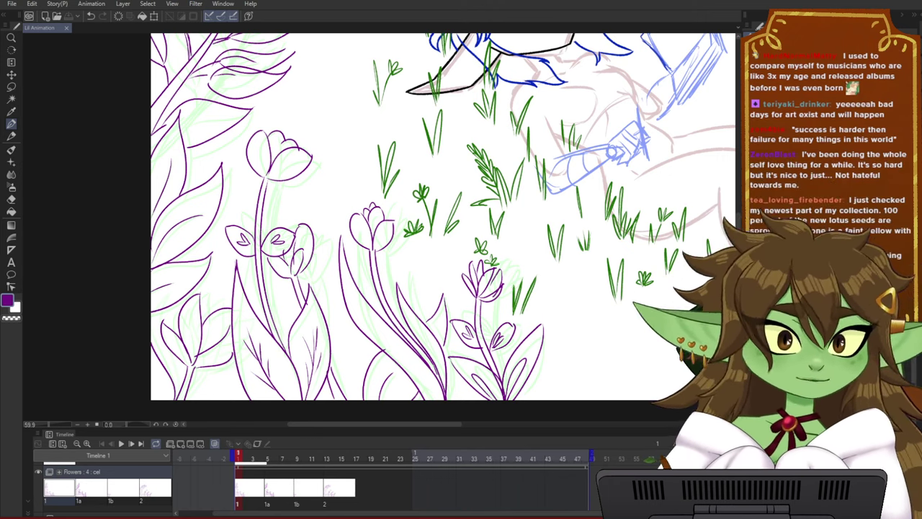
{"action": "left_click_drag", "start_coordinate": [242, 458], "coordinate": [294, 473]}
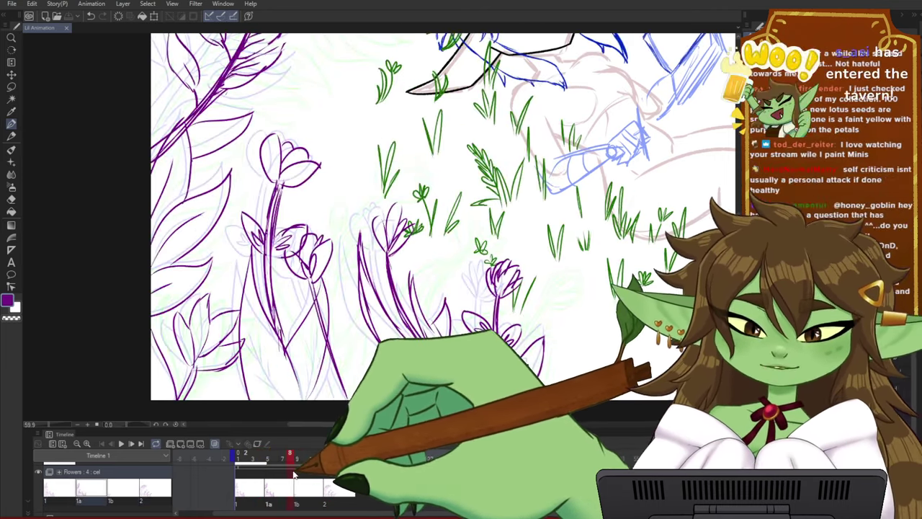
{"action": "key", "text": "space"}
{"action": "mouse_move", "coordinate": [277, 346]}
{"action": "left_mouse_down"}
{"action": "mouse_move", "coordinate": [267, 274]}
{"action": "mouse_move", "coordinate": [312, 290]}
{"action": "left_mouse_up"}
{"action": "scroll", "coordinate": [311, 291], "scroll_direction": "up", "scroll_amount": 2}
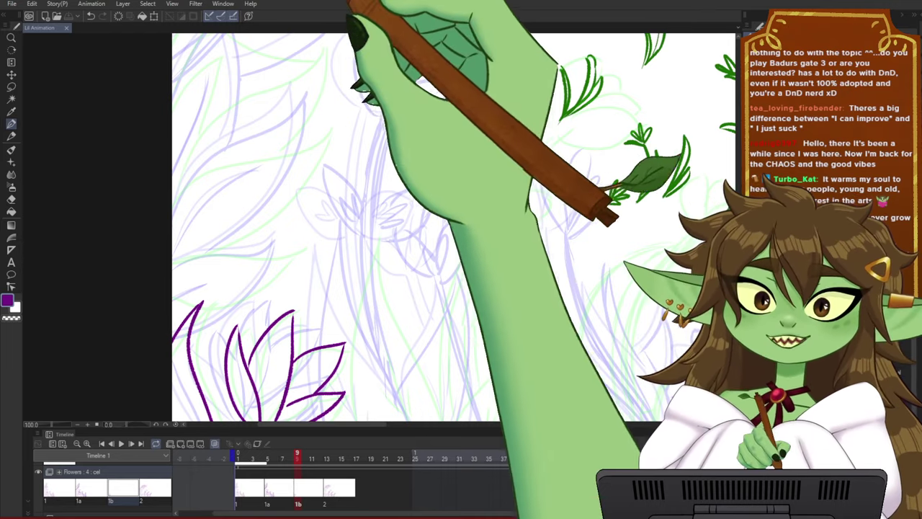
- Compare the lower-left flower and its pointed leaf between frames 8 and 9 of the flowers animation
{"action": "left_click_drag", "start_coordinate": [401, 297], "coordinate": [392, 278]}
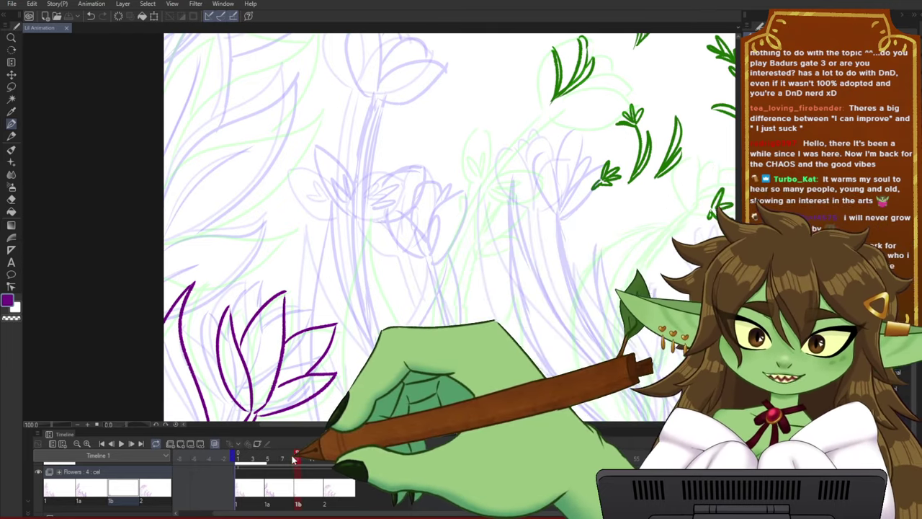
{"action": "mouse_move", "coordinate": [293, 457]}
{"action": "left_mouse_down"}
{"action": "mouse_move", "coordinate": [371, 465]}
{"action": "mouse_move", "coordinate": [293, 468]}
{"action": "left_mouse_up"}
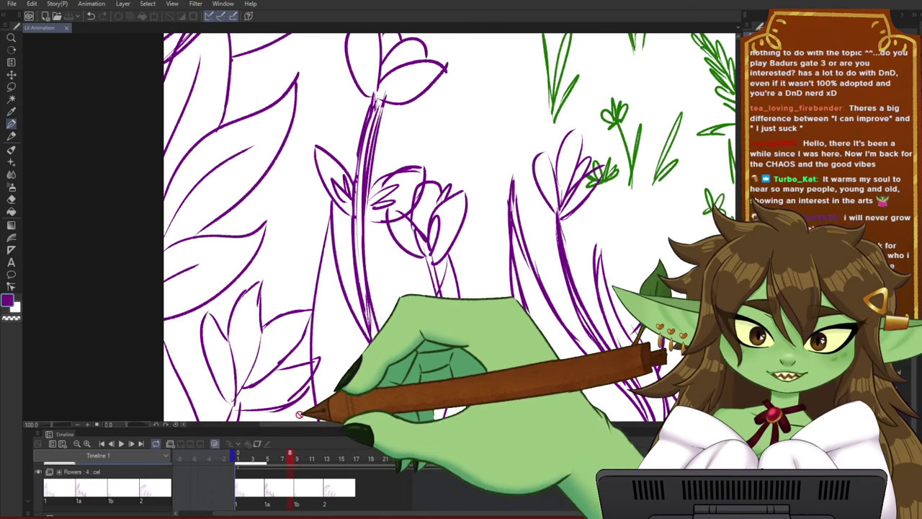
{"action": "left_click_drag", "start_coordinate": [378, 319], "coordinate": [386, 270]}
{"action": "mouse_move", "coordinate": [338, 452]}
{"action": "left_mouse_down"}
{"action": "mouse_move", "coordinate": [274, 470]}
{"action": "mouse_move", "coordinate": [325, 460]}
{"action": "mouse_move", "coordinate": [277, 461]}
{"action": "mouse_move", "coordinate": [280, 470]}
{"action": "mouse_move", "coordinate": [296, 467]}
{"action": "left_mouse_up"}
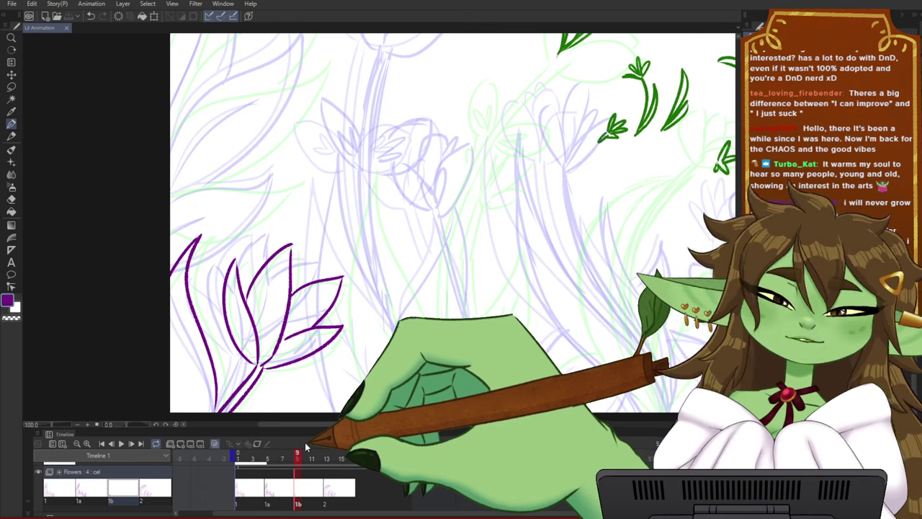
{"action": "left_click", "coordinate": [288, 459]}
{"action": "left_click_drag", "start_coordinate": [287, 460], "coordinate": [299, 458]}
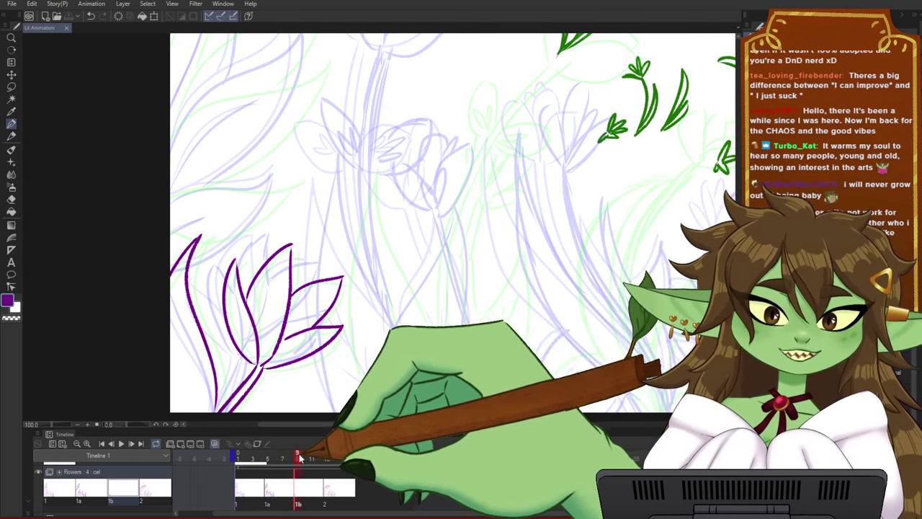
- Flip repeatedly between cels 1a and 1b to examine how the branch leaves above the lower-left flower should shift
{"action": "left_click_drag", "start_coordinate": [509, 203], "coordinate": [548, 335]}
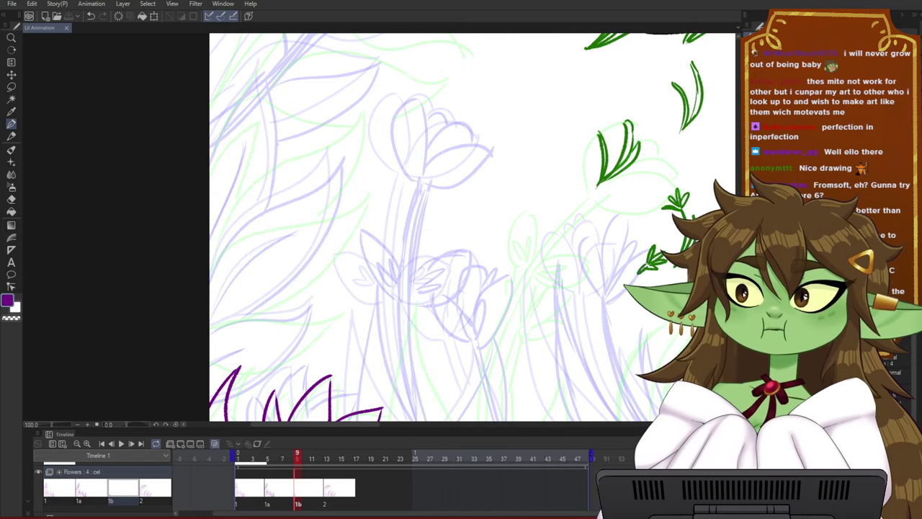
{"action": "scroll", "coordinate": [383, 248], "scroll_direction": "down", "scroll_amount": 2}
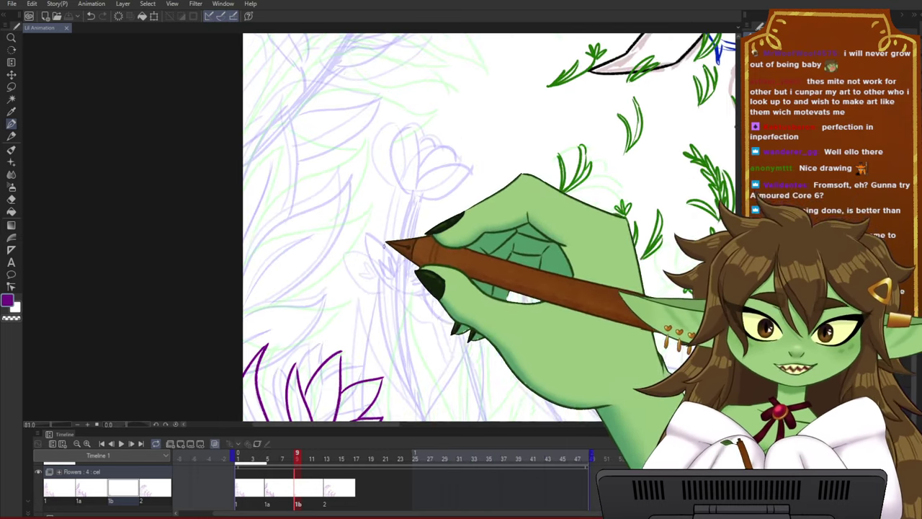
{"action": "scroll", "coordinate": [384, 247], "scroll_direction": "up", "scroll_amount": 2}
{"action": "left_click_drag", "start_coordinate": [294, 328], "coordinate": [349, 277]}
{"action": "scroll", "coordinate": [382, 272], "scroll_direction": "up", "scroll_amount": 3}
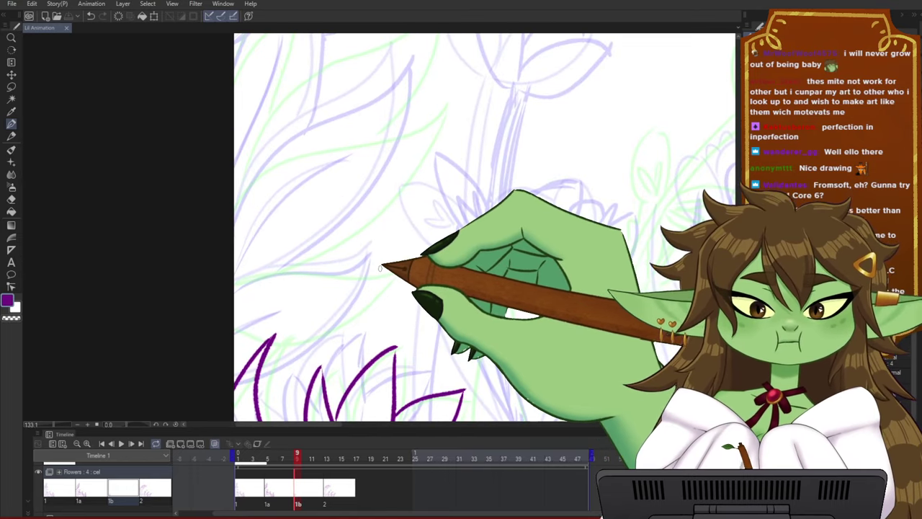
{"action": "left_click", "coordinate": [290, 459]}
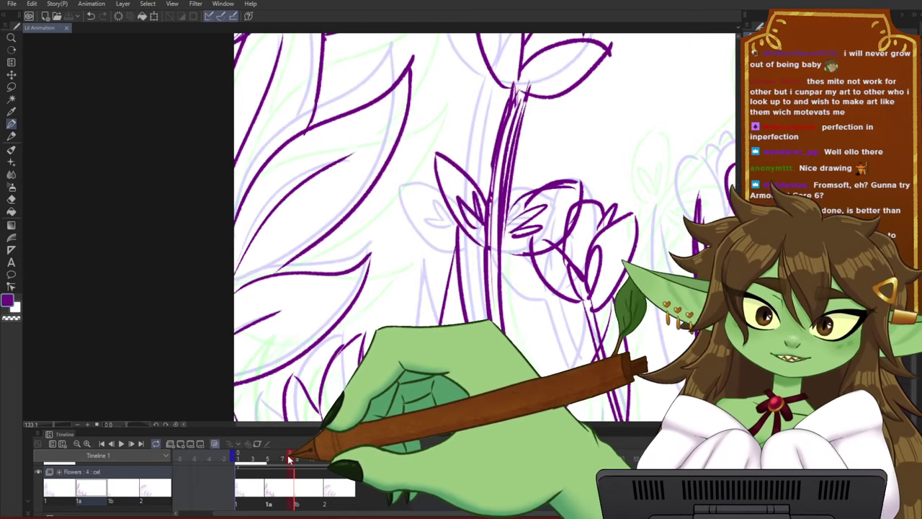
{"action": "left_click", "coordinate": [298, 458]}
{"action": "left_click", "coordinate": [291, 455]}
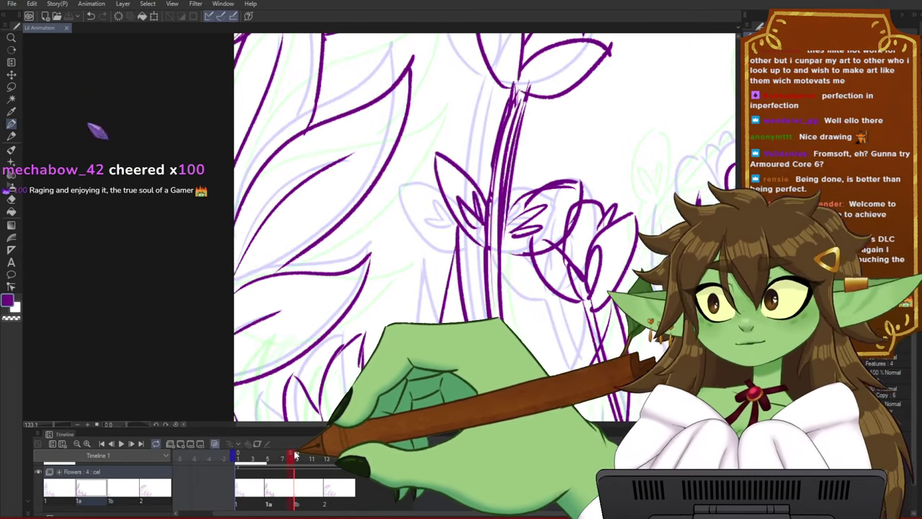
{"action": "left_click", "coordinate": [297, 454]}
{"action": "left_click", "coordinate": [290, 455]}
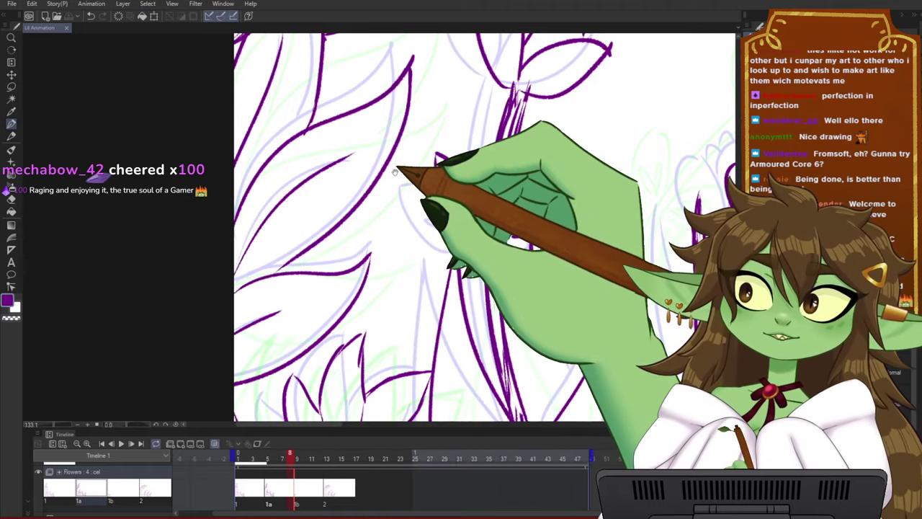
{"action": "left_click_drag", "start_coordinate": [394, 173], "coordinate": [397, 185]}
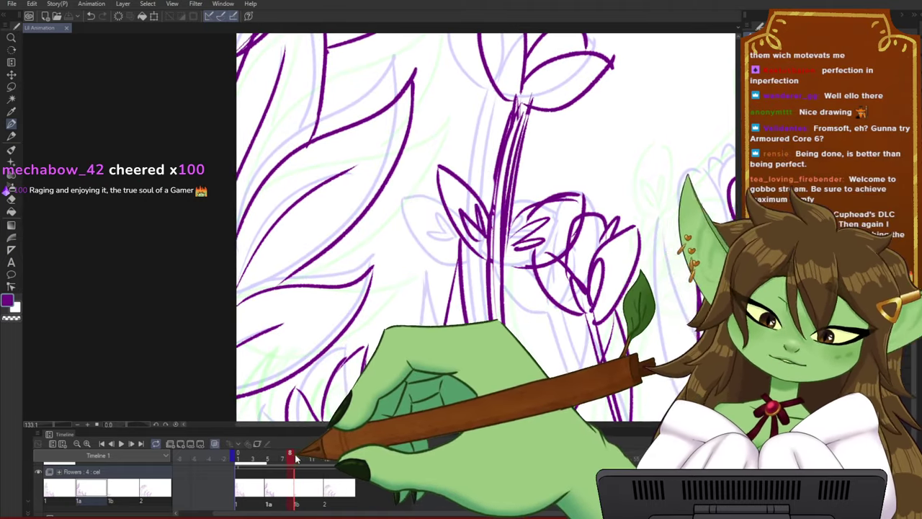
{"action": "left_click", "coordinate": [297, 458]}
{"action": "left_click", "coordinate": [290, 456]}
{"action": "left_click", "coordinate": [297, 457]}
{"action": "left_click_drag", "start_coordinate": [466, 292], "coordinate": [488, 239]}
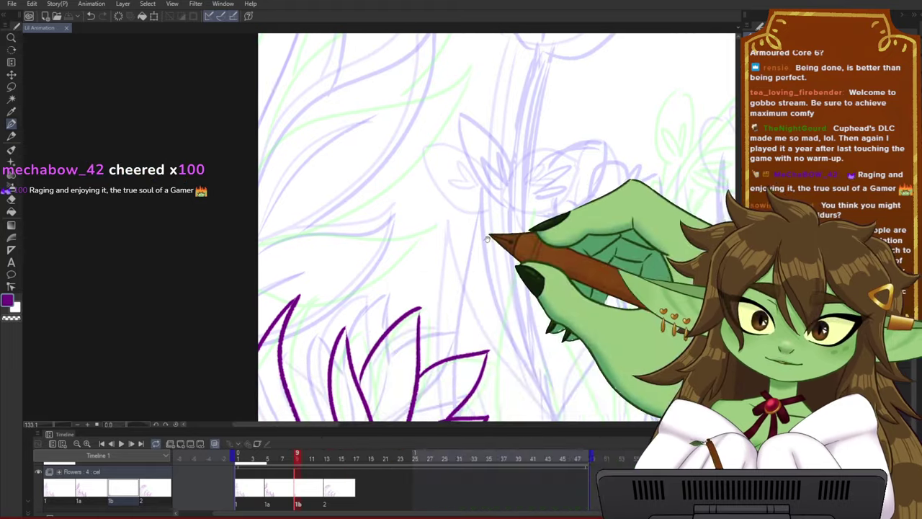
- Check the branch leaves on cel 2 at frame 13 against the earlier cels, and return to cel 1b at frame 10
{"action": "mouse_move", "coordinate": [296, 456]}
{"action": "left_mouse_down"}
{"action": "mouse_move", "coordinate": [283, 462]}
{"action": "mouse_move", "coordinate": [301, 466]}
{"action": "mouse_move", "coordinate": [280, 468]}
{"action": "mouse_move", "coordinate": [325, 463]}
{"action": "mouse_move", "coordinate": [268, 464]}
{"action": "mouse_move", "coordinate": [328, 469]}
{"action": "left_mouse_up"}
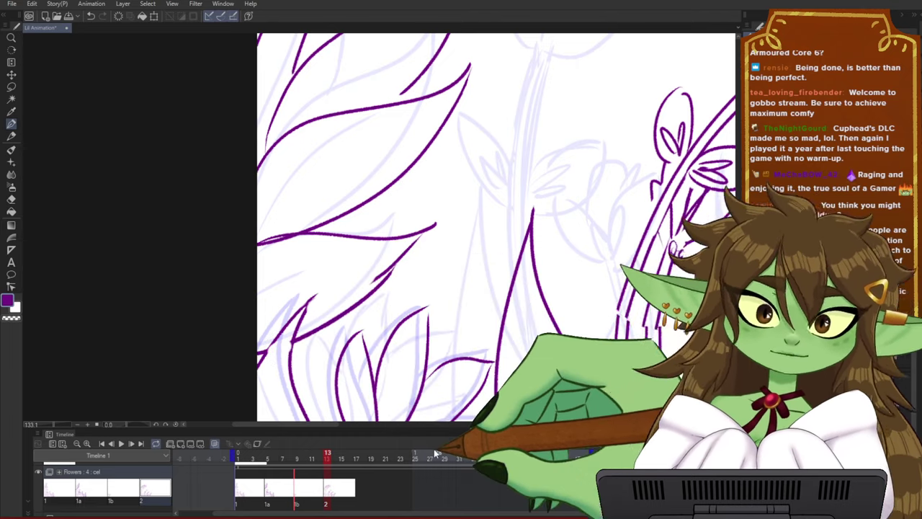
{"action": "mouse_move", "coordinate": [329, 459]}
{"action": "left_mouse_down"}
{"action": "mouse_move", "coordinate": [254, 459]}
{"action": "mouse_move", "coordinate": [332, 466]}
{"action": "mouse_move", "coordinate": [308, 468]}
{"action": "left_mouse_up"}
{"action": "left_click_drag", "start_coordinate": [411, 239], "coordinate": [441, 268]}
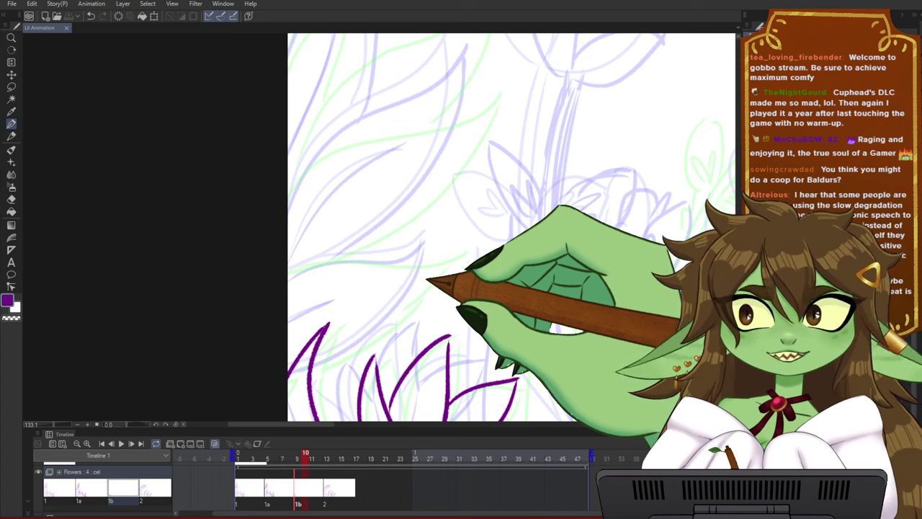
{"action": "scroll", "coordinate": [426, 278], "scroll_direction": "up", "scroll_amount": 1}
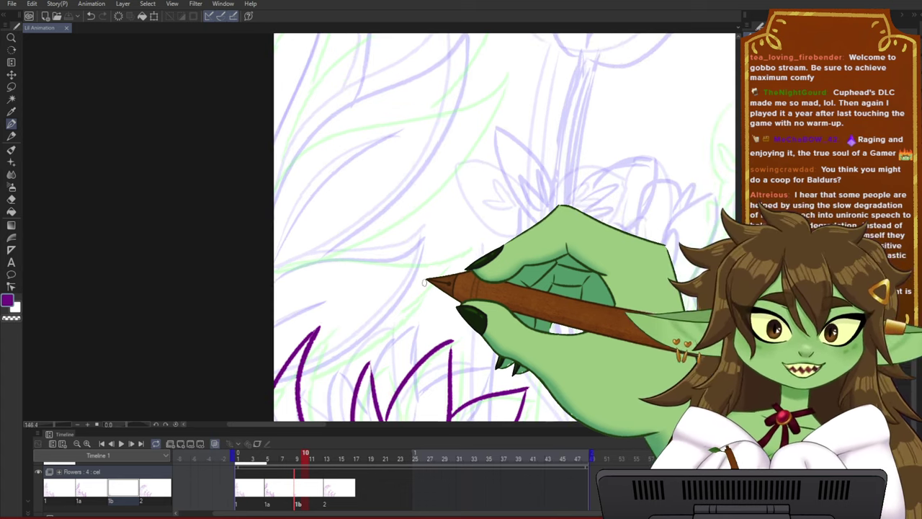
{"action": "scroll", "coordinate": [421, 225], "scroll_direction": "down", "scroll_amount": 1}
{"action": "scroll", "coordinate": [424, 274], "scroll_direction": "up", "scroll_amount": 1}
{"action": "left_click_drag", "start_coordinate": [443, 280], "coordinate": [422, 276]}
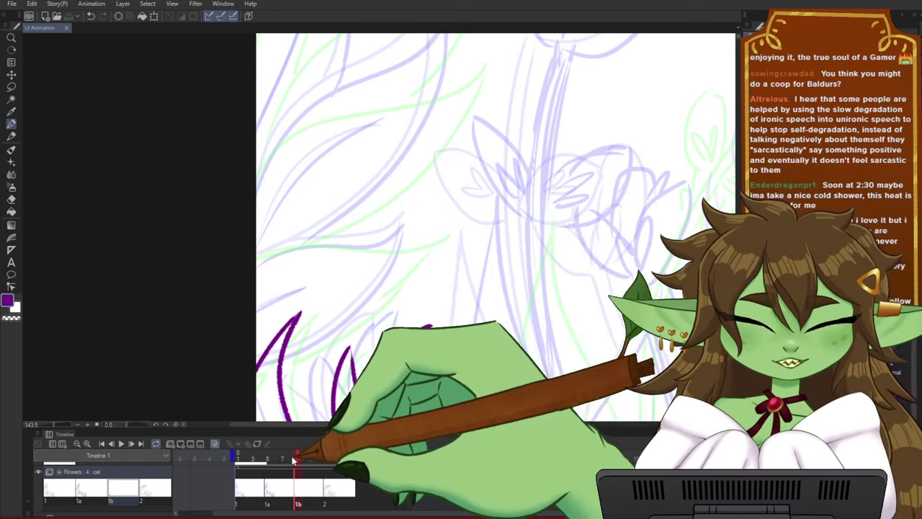
{"action": "left_click", "coordinate": [291, 457]}
{"action": "mouse_move", "coordinate": [292, 459]}
{"action": "left_mouse_down"}
{"action": "mouse_move", "coordinate": [337, 459]}
{"action": "mouse_move", "coordinate": [295, 474]}
{"action": "left_mouse_up"}
{"action": "left_click", "coordinate": [305, 459]}
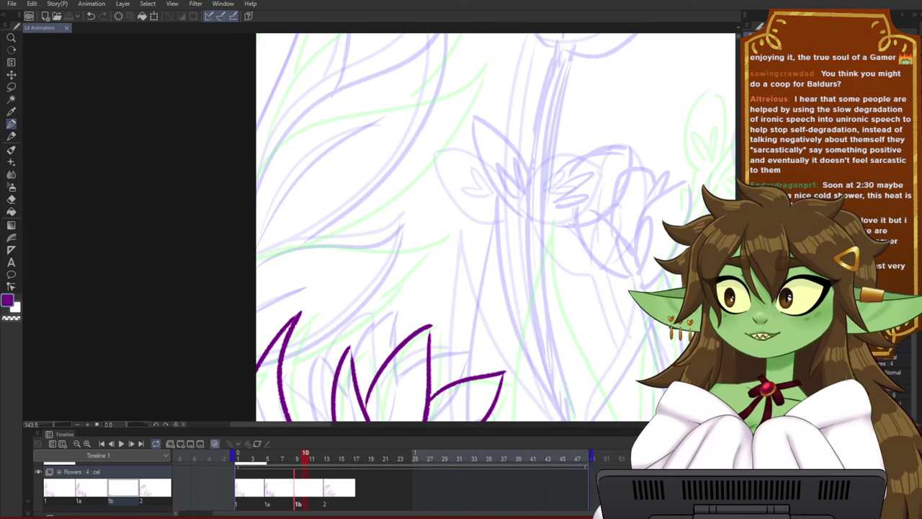
{"action": "left_click_drag", "start_coordinate": [403, 227], "coordinate": [418, 236]}
{"action": "left_click_drag", "start_coordinate": [269, 262], "coordinate": [438, 249]}
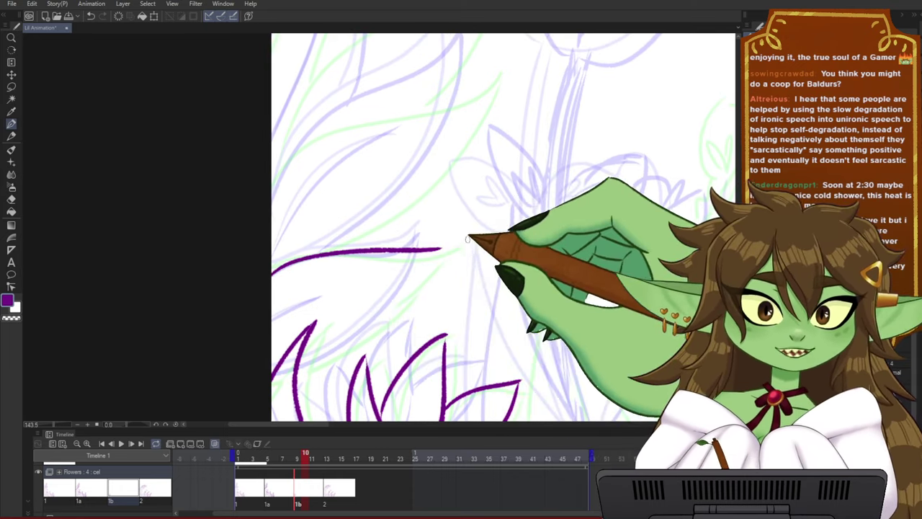
{"action": "key", "text": "ctrl+z"}
{"action": "left_click_drag", "start_coordinate": [269, 274], "coordinate": [436, 247]}
{"action": "key", "text": "ctrl+z"}
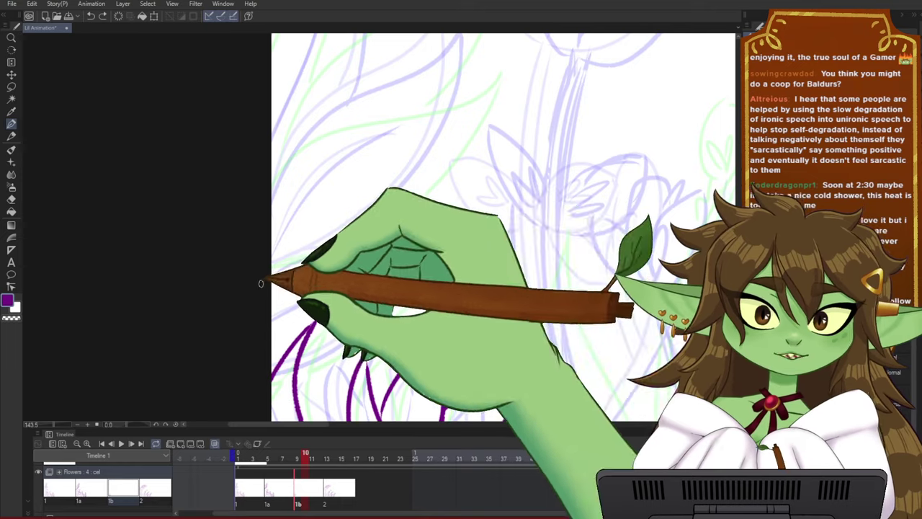
- Draw the lowest branch leaf above the lower-left flower on cel 1b, with both curved edges meeting at a pointed tip, and save
{"action": "mouse_move", "coordinate": [263, 278]}
{"action": "left_mouse_down"}
{"action": "mouse_move", "coordinate": [439, 241]}
{"action": "mouse_move", "coordinate": [224, 381]}
{"action": "left_mouse_up"}
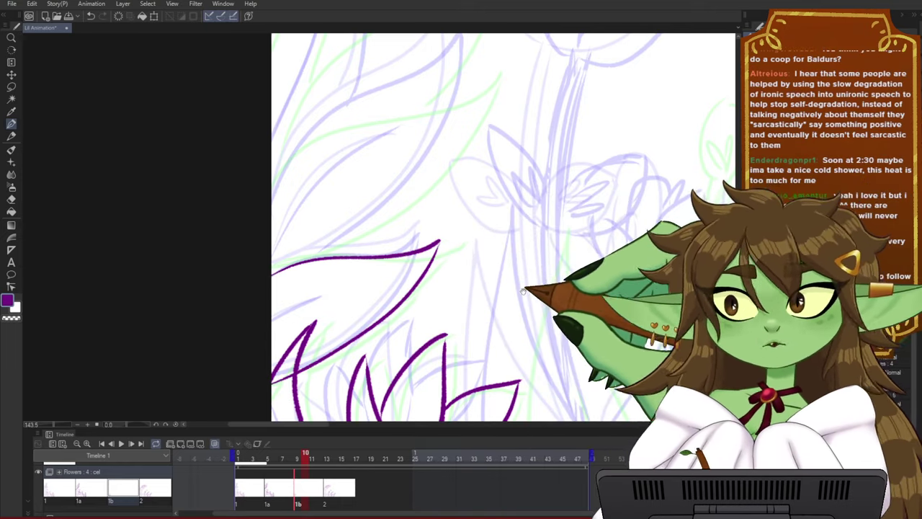
{"action": "left_click_drag", "start_coordinate": [480, 306], "coordinate": [502, 322]}
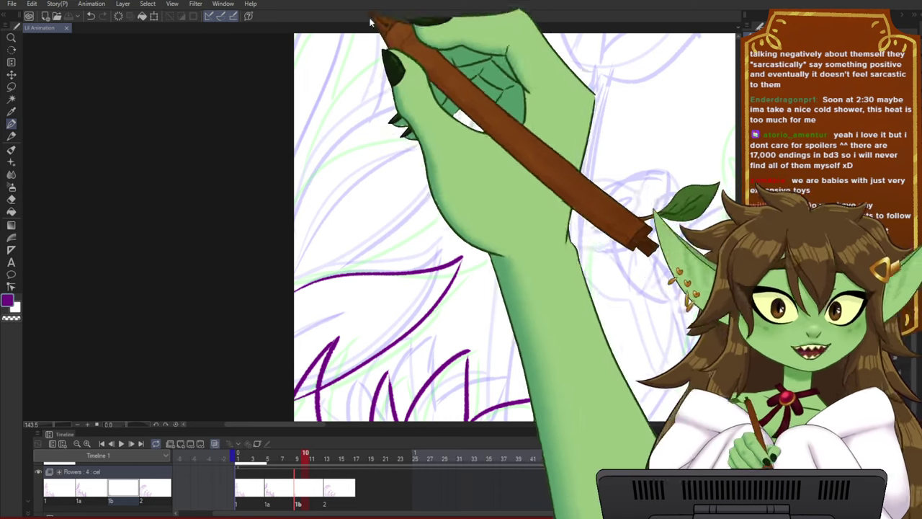
- Draw the larger branch leaf above the lowest one on cel 1b, from the canvas's left edge up to its pointed tip and back down
{"action": "left_click_drag", "start_coordinate": [457, 243], "coordinate": [371, 261]}
{"action": "scroll", "coordinate": [304, 210], "scroll_direction": "up", "scroll_amount": 1}
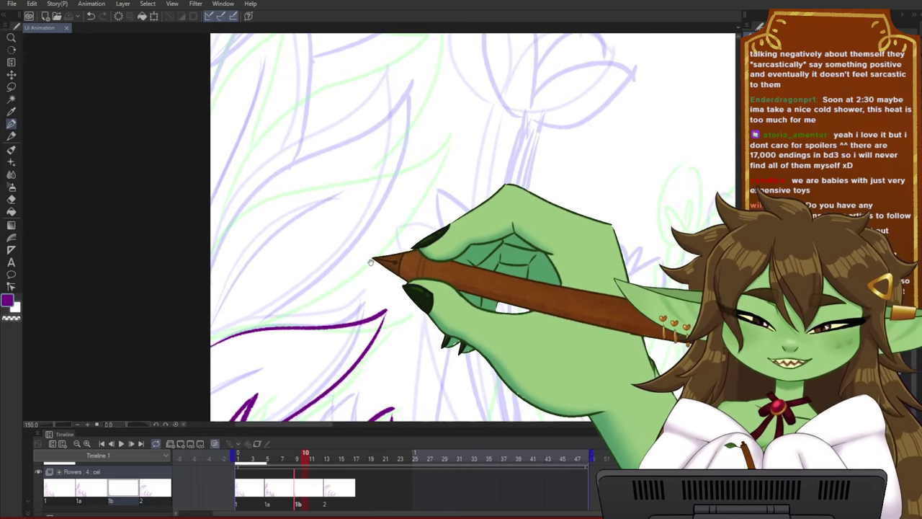
{"action": "left_click_drag", "start_coordinate": [453, 247], "coordinate": [460, 277]}
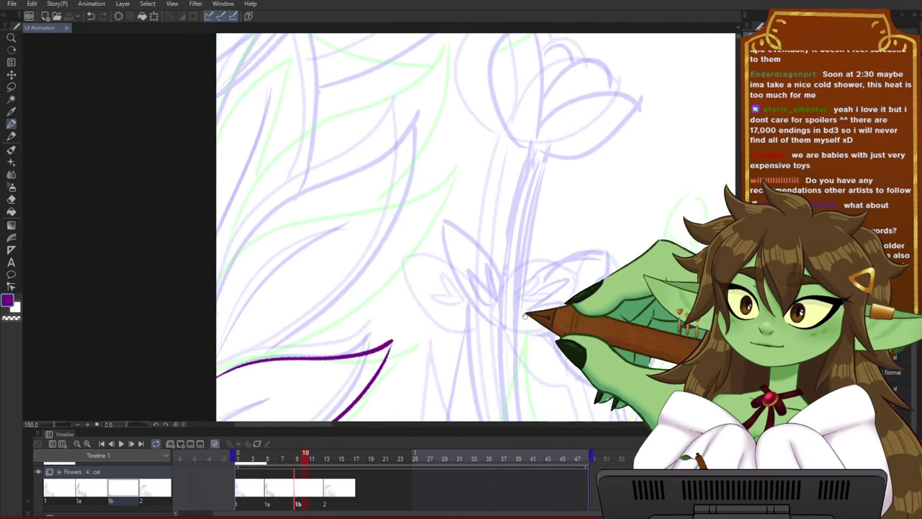
{"action": "left_click_drag", "start_coordinate": [531, 316], "coordinate": [528, 327]}
{"action": "left_click_drag", "start_coordinate": [215, 282], "coordinate": [432, 148]}
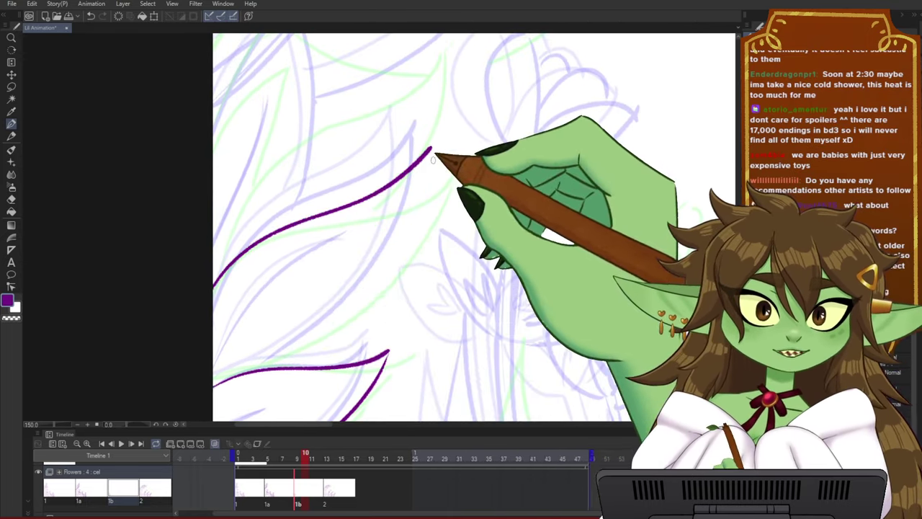
{"action": "key", "text": "ctrl+z"}
{"action": "mouse_move", "coordinate": [208, 308]}
{"action": "left_mouse_down"}
{"action": "mouse_move", "coordinate": [433, 158]}
{"action": "mouse_move", "coordinate": [391, 260]}
{"action": "mouse_move", "coordinate": [252, 374]}
{"action": "left_mouse_up"}
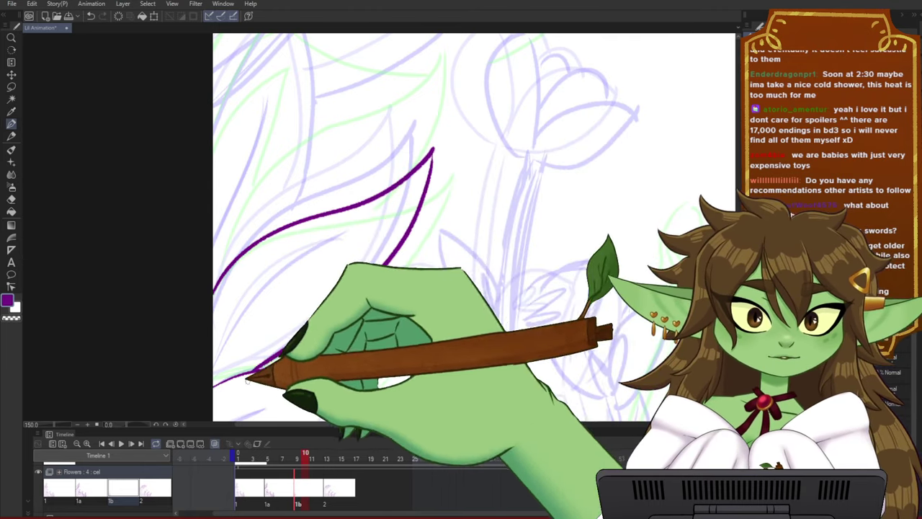
{"action": "left_click_drag", "start_coordinate": [506, 162], "coordinate": [538, 238]}
- Look over the leafy branch, the foreground flowers and the reclining character to review the overall composition
{"action": "left_click_drag", "start_coordinate": [489, 261], "coordinate": [510, 284]}
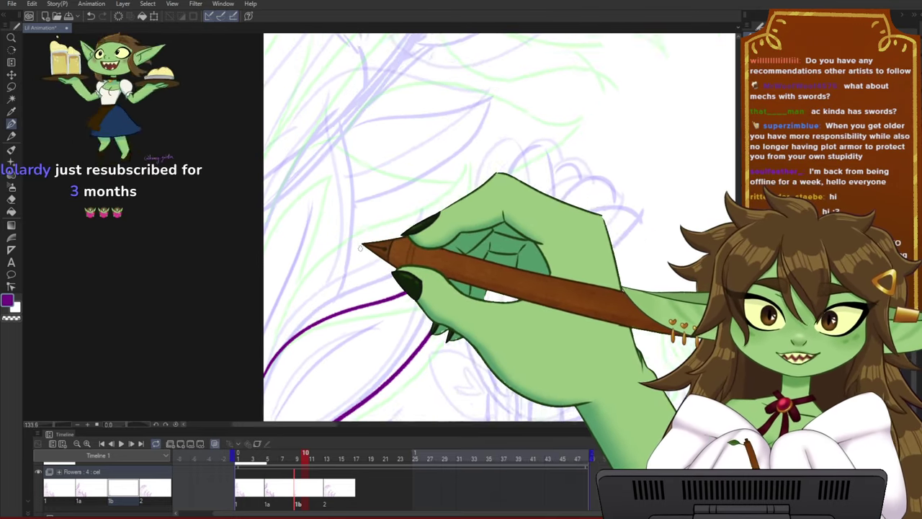
{"action": "left_click_drag", "start_coordinate": [589, 229], "coordinate": [497, 240]}
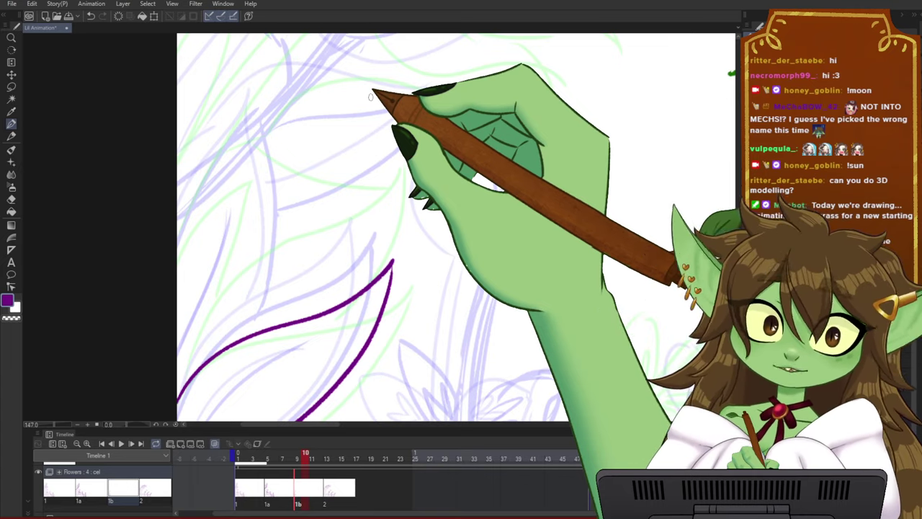
{"action": "scroll", "coordinate": [337, 245], "scroll_direction": "down", "scroll_amount": 4}
{"action": "left_click_drag", "start_coordinate": [487, 220], "coordinate": [397, 243]}
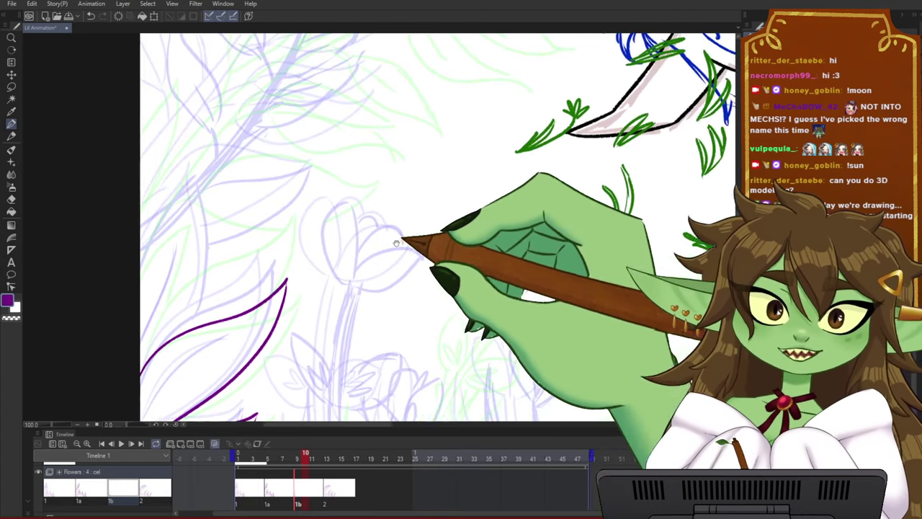
{"action": "scroll", "coordinate": [396, 243], "scroll_direction": "down", "scroll_amount": 3}
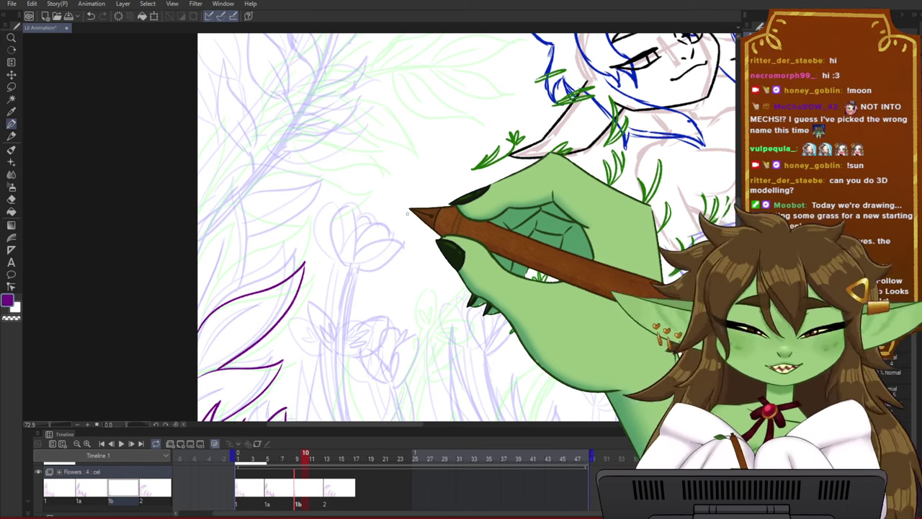
{"action": "scroll", "coordinate": [438, 249], "scroll_direction": "down", "scroll_amount": 3}
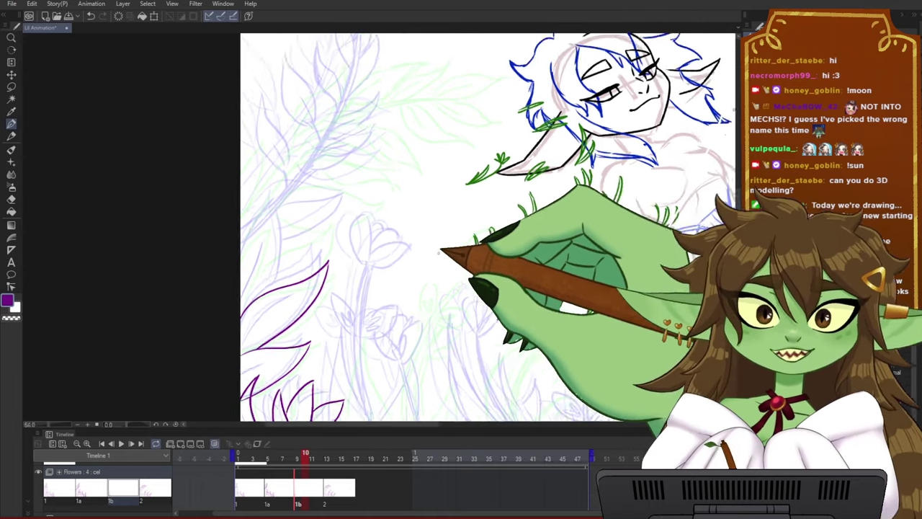
{"action": "left_click_drag", "start_coordinate": [485, 226], "coordinate": [469, 236]}
{"action": "scroll", "coordinate": [426, 272], "scroll_direction": "up", "scroll_amount": 2}
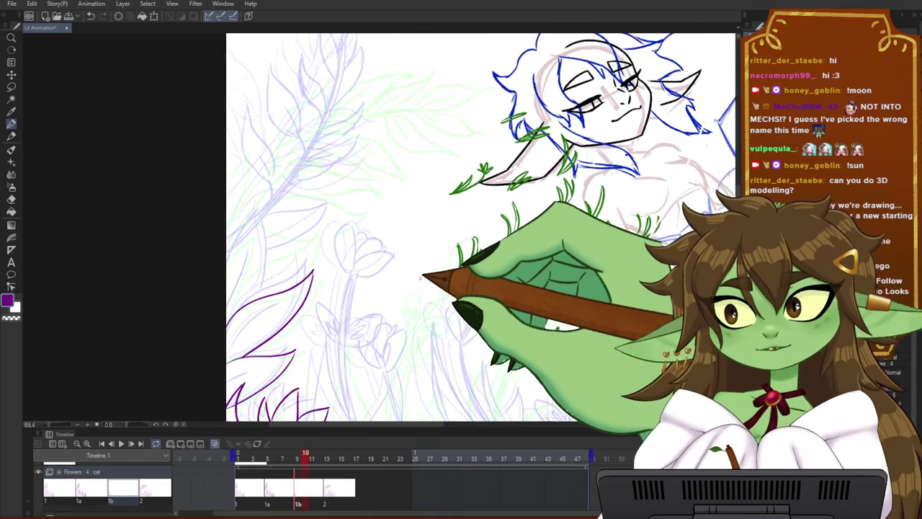
{"action": "left_click_drag", "start_coordinate": [509, 214], "coordinate": [473, 225]}
{"action": "scroll", "coordinate": [473, 224], "scroll_direction": "down", "scroll_amount": 1}
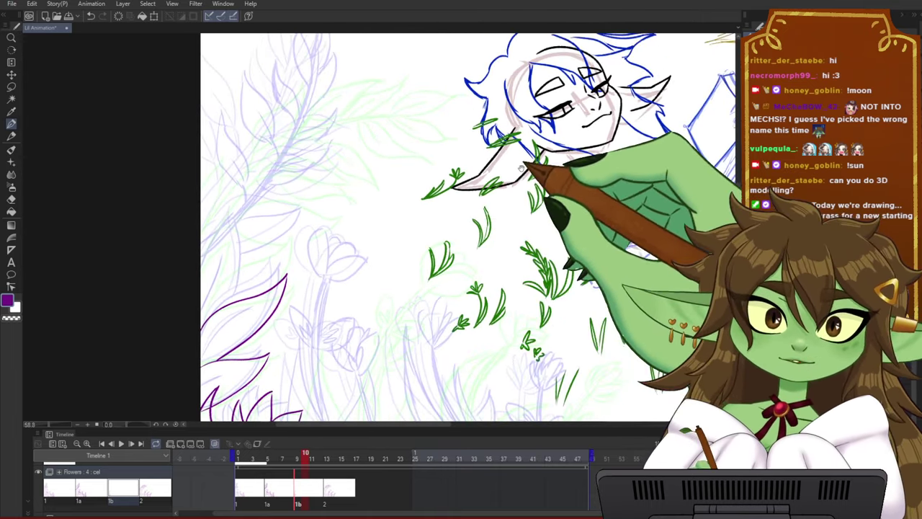
{"action": "left_click_drag", "start_coordinate": [525, 165], "coordinate": [473, 201]}
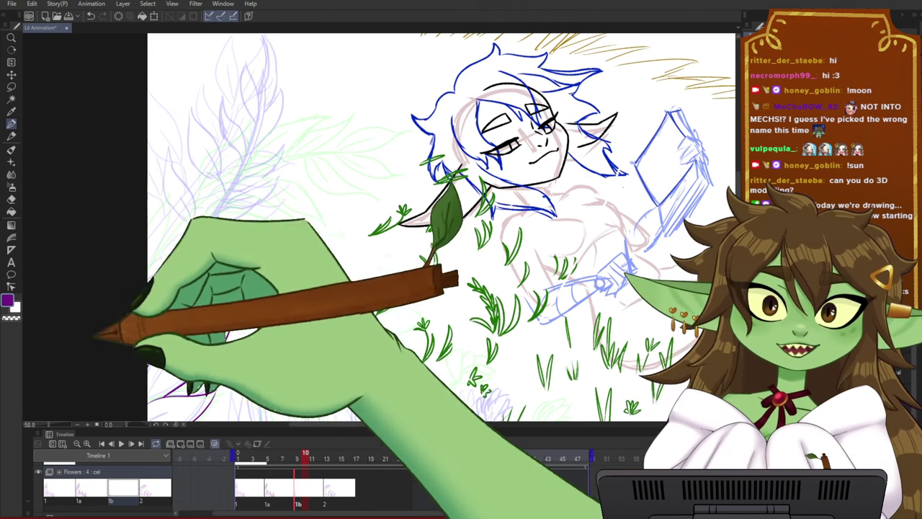
{"action": "scroll", "coordinate": [354, 246], "scroll_direction": "down", "scroll_amount": 2}
{"action": "left_click_drag", "start_coordinate": [520, 234], "coordinate": [445, 248]}
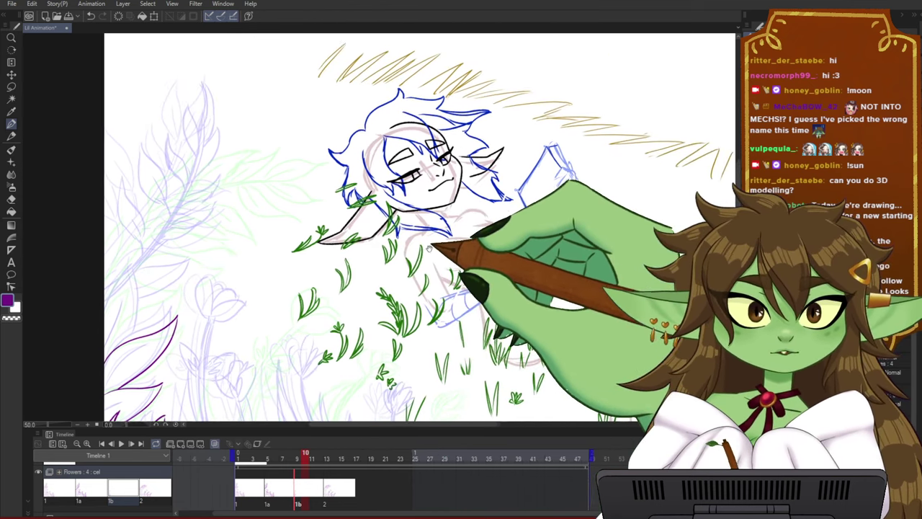
{"action": "scroll", "coordinate": [445, 248], "scroll_direction": "up", "scroll_amount": 2}
{"action": "left_click_drag", "start_coordinate": [522, 213], "coordinate": [512, 216]}
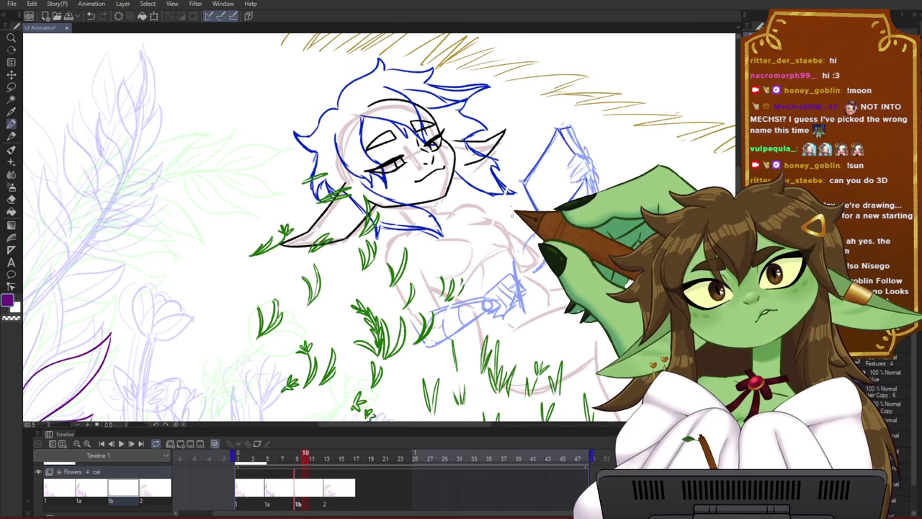
- Check the flowers and leafy branch on cel 1 at frame 1 against cel 1b, and return to cel 1b at frame 10
{"action": "scroll", "coordinate": [510, 216], "scroll_direction": "down", "scroll_amount": 1}
{"action": "scroll", "coordinate": [336, 251], "scroll_direction": "down", "scroll_amount": 2}
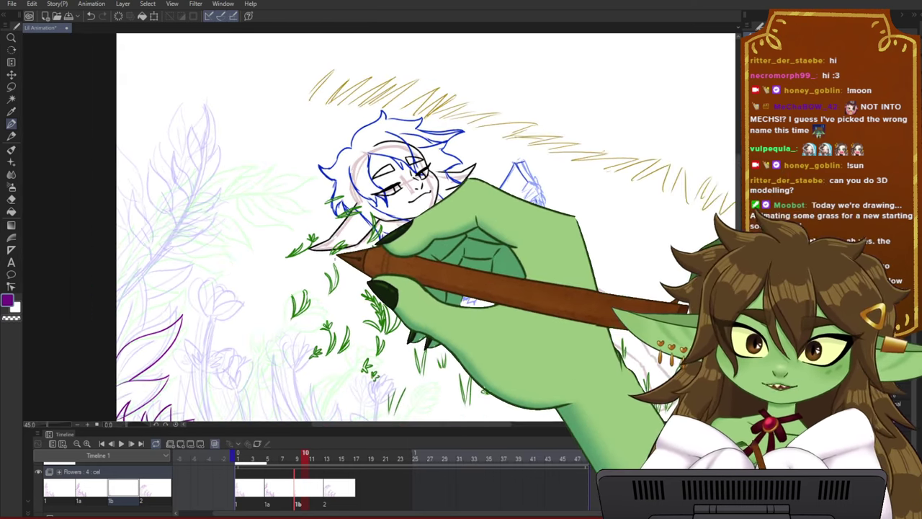
{"action": "scroll", "coordinate": [352, 273], "scroll_direction": "up", "scroll_amount": 2}
{"action": "left_click_drag", "start_coordinate": [433, 311], "coordinate": [430, 270]}
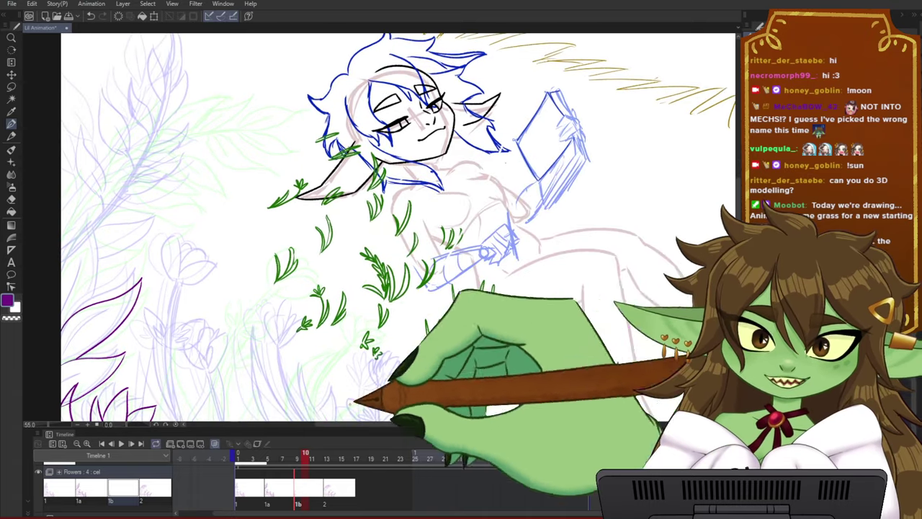
{"action": "mouse_move", "coordinate": [304, 454]}
{"action": "left_mouse_down"}
{"action": "mouse_move", "coordinate": [251, 457]}
{"action": "mouse_move", "coordinate": [294, 456]}
{"action": "left_mouse_up"}
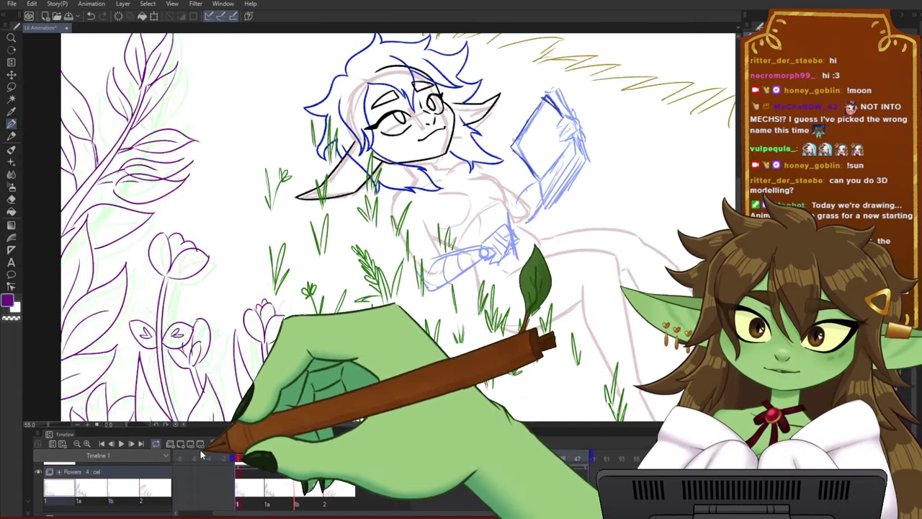
{"action": "left_click_drag", "start_coordinate": [293, 458], "coordinate": [305, 456]}
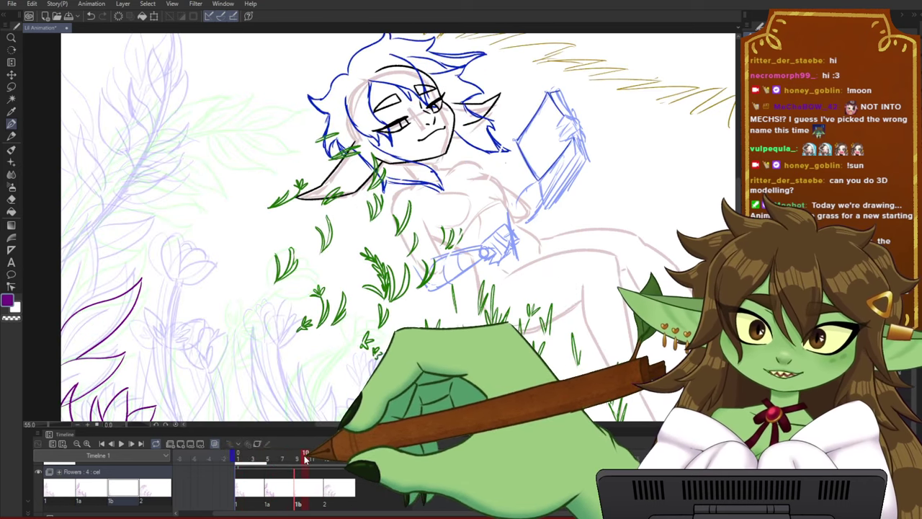
{"action": "scroll", "coordinate": [427, 319], "scroll_direction": "down", "scroll_amount": 3}
{"action": "scroll", "coordinate": [189, 329], "scroll_direction": "up", "scroll_amount": 5}
- Draw two upright pointed branch leaves above the larger leaf at the canvas's left edge on cel 1b, and save
{"action": "left_click_drag", "start_coordinate": [268, 381], "coordinate": [339, 344]}
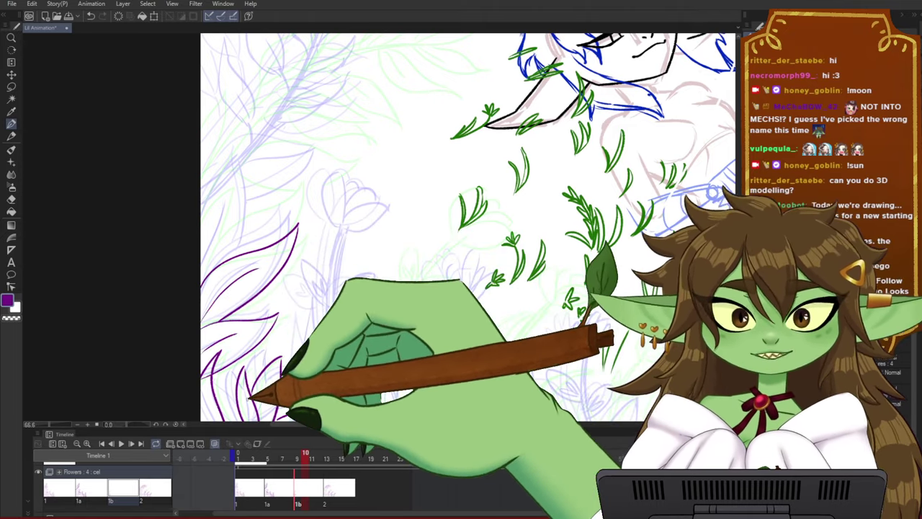
{"action": "left_click_drag", "start_coordinate": [373, 383], "coordinate": [350, 352]}
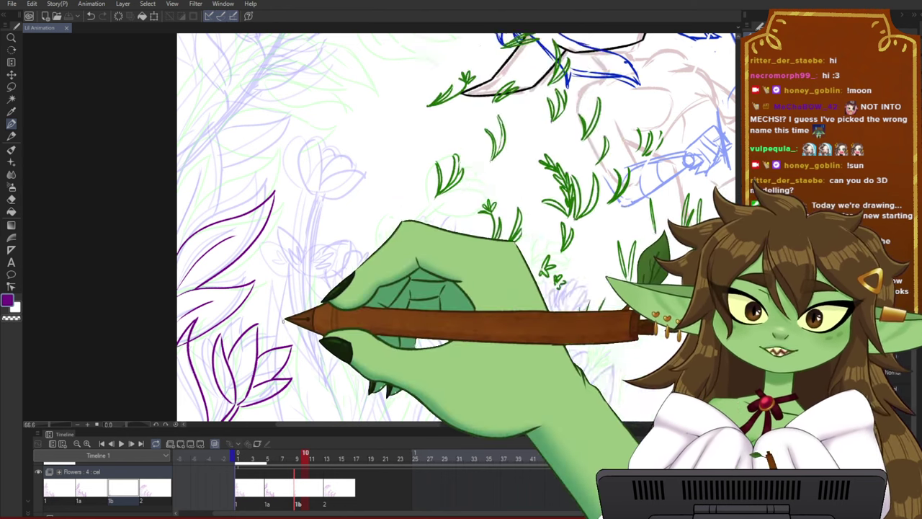
{"action": "scroll", "coordinate": [281, 321], "scroll_direction": "up", "scroll_amount": 1}
{"action": "left_click_drag", "start_coordinate": [233, 218], "coordinate": [276, 271]}
{"action": "mouse_move", "coordinate": [298, 455]}
{"action": "left_mouse_down"}
{"action": "mouse_move", "coordinate": [285, 454]}
{"action": "mouse_move", "coordinate": [299, 453]}
{"action": "left_mouse_up"}
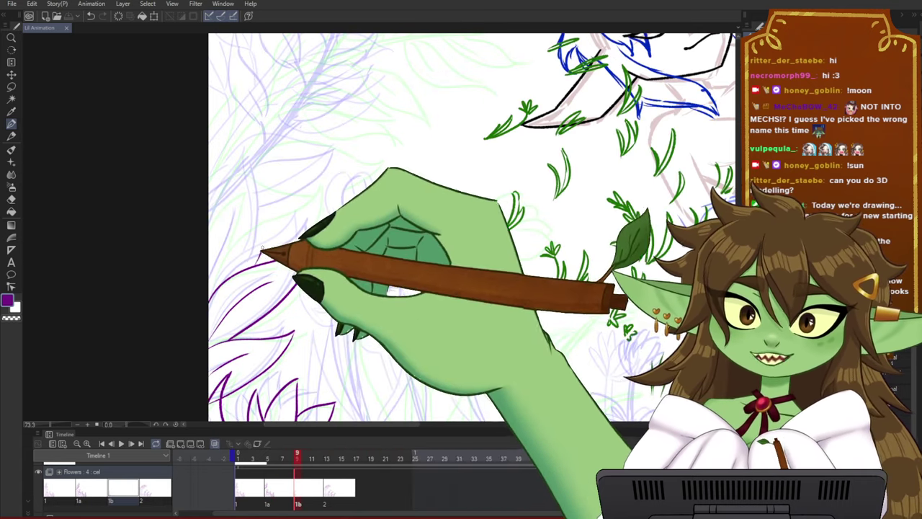
{"action": "left_click_drag", "start_coordinate": [259, 260], "coordinate": [265, 167]}
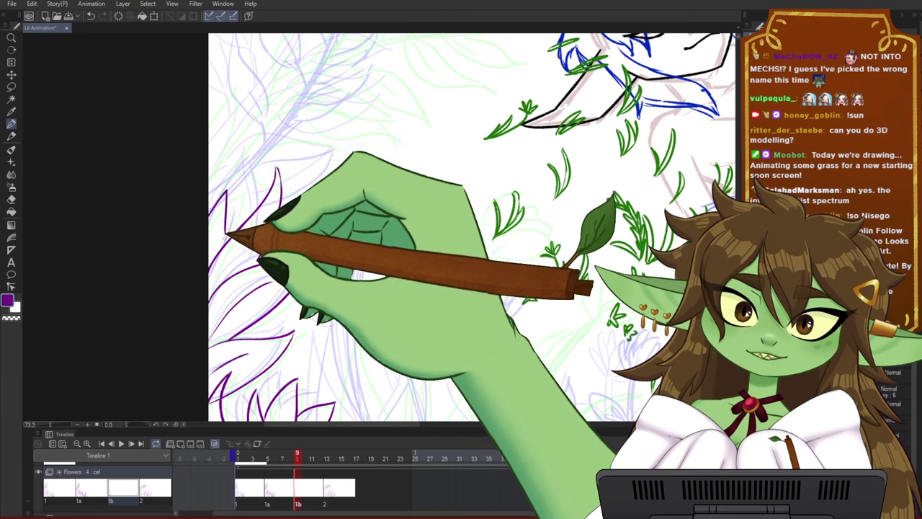
{"action": "left_click_drag", "start_coordinate": [409, 289], "coordinate": [375, 285]}
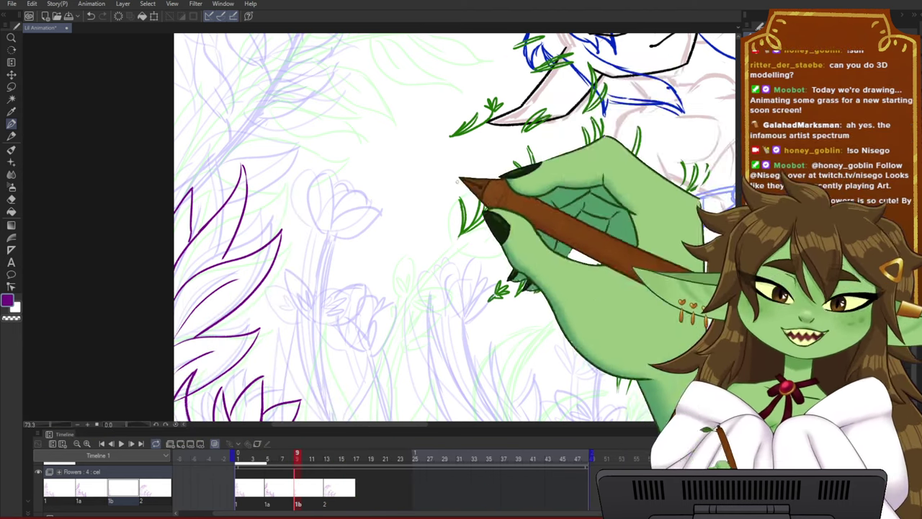
{"action": "scroll", "coordinate": [350, 223], "scroll_direction": "down", "scroll_amount": 2}
{"action": "scroll", "coordinate": [448, 244], "scroll_direction": "up", "scroll_amount": 1}
{"action": "left_click_drag", "start_coordinate": [325, 252], "coordinate": [245, 244]}
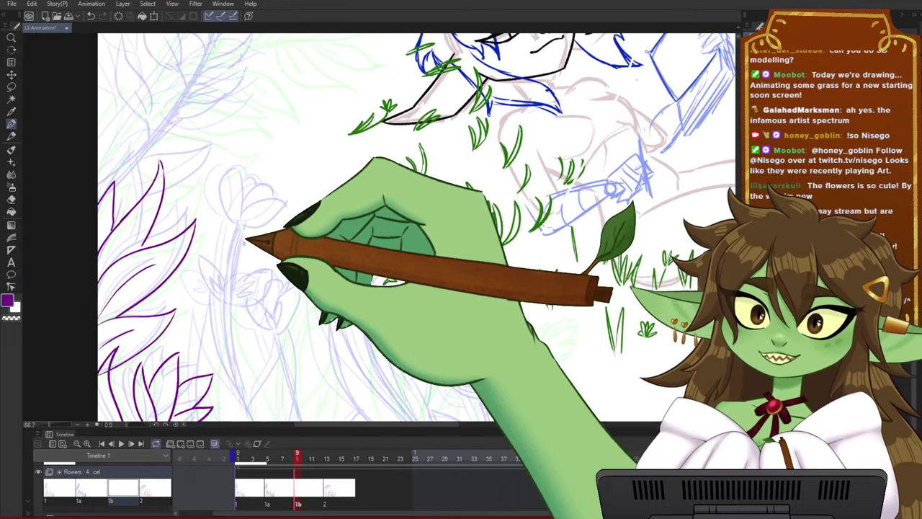
{"action": "left_click_drag", "start_coordinate": [270, 119], "coordinate": [320, 170]}
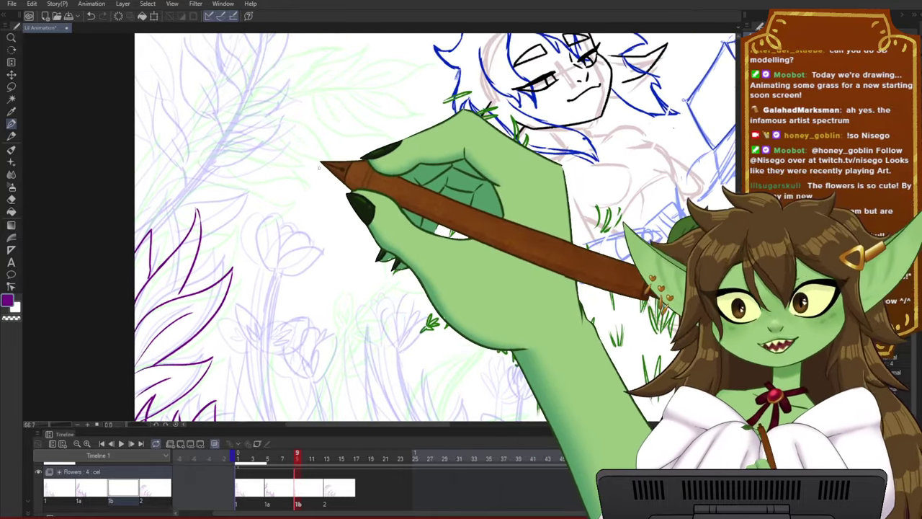
{"action": "key", "text": "ctrl+s"}
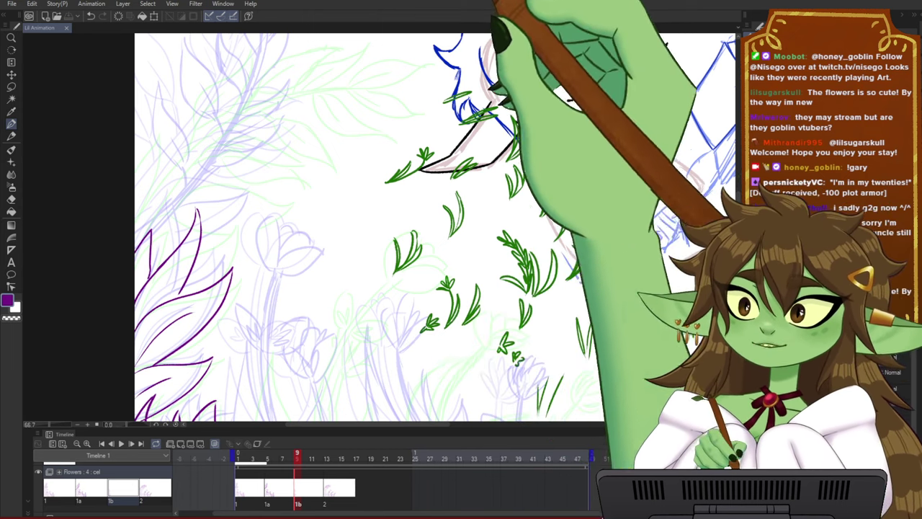
- Examine the new leaves on cel 1b against the ghosted flowers and branch of the neighbouring cels
{"action": "scroll", "coordinate": [374, 142], "scroll_direction": "down", "scroll_amount": 1}
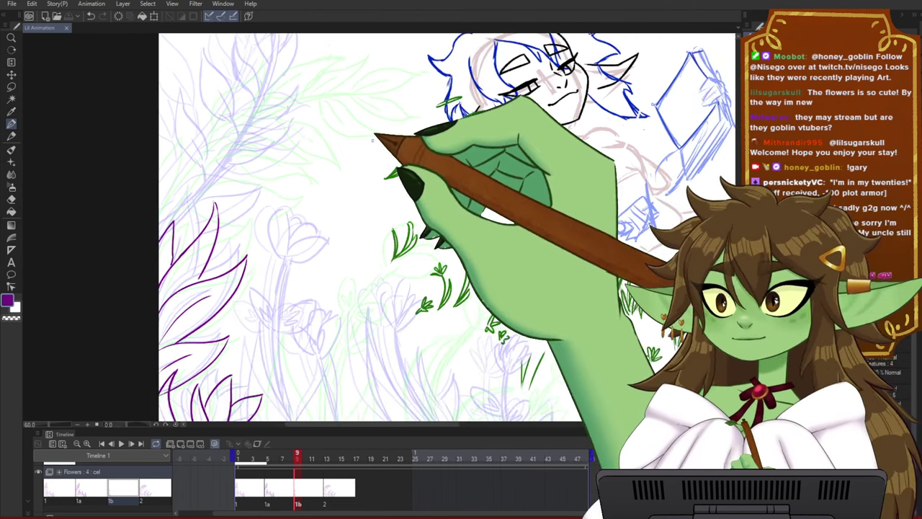
{"action": "scroll", "coordinate": [372, 140], "scroll_direction": "up", "scroll_amount": 1}
{"action": "scroll", "coordinate": [373, 141], "scroll_direction": "down", "scroll_amount": 1}
{"action": "left_click_drag", "start_coordinate": [386, 173], "coordinate": [423, 142]}
{"action": "scroll", "coordinate": [425, 144], "scroll_direction": "down", "scroll_amount": 1}
{"action": "scroll", "coordinate": [399, 209], "scroll_direction": "up", "scroll_amount": 2}
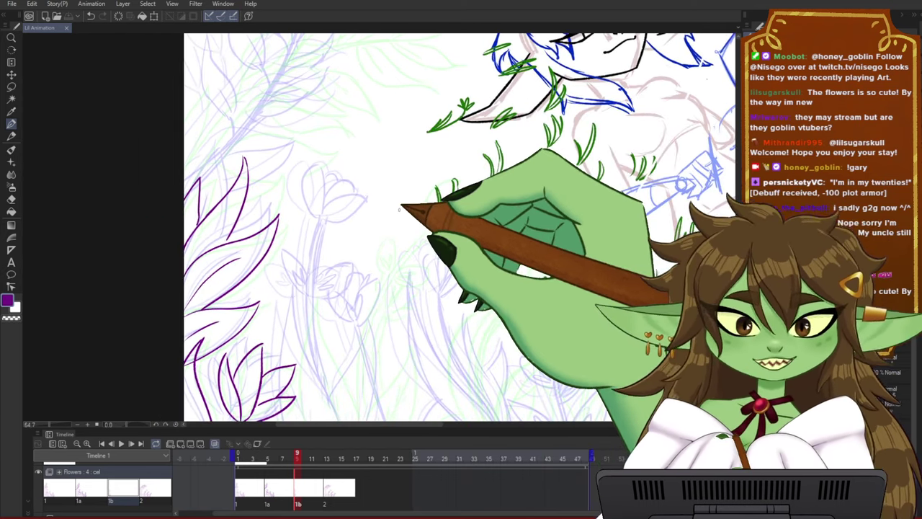
{"action": "mouse_move", "coordinate": [401, 206]}
{"action": "left_mouse_down"}
{"action": "mouse_move", "coordinate": [391, 178]}
{"action": "mouse_move", "coordinate": [406, 211]}
{"action": "left_mouse_up"}
{"action": "left_click_drag", "start_coordinate": [295, 457], "coordinate": [319, 465]}
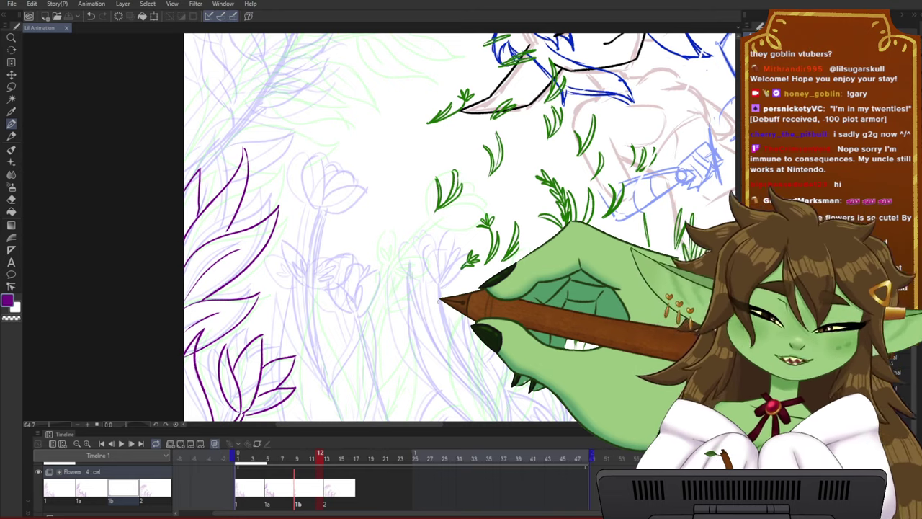
{"action": "scroll", "coordinate": [366, 139], "scroll_direction": "up", "scroll_amount": 2}
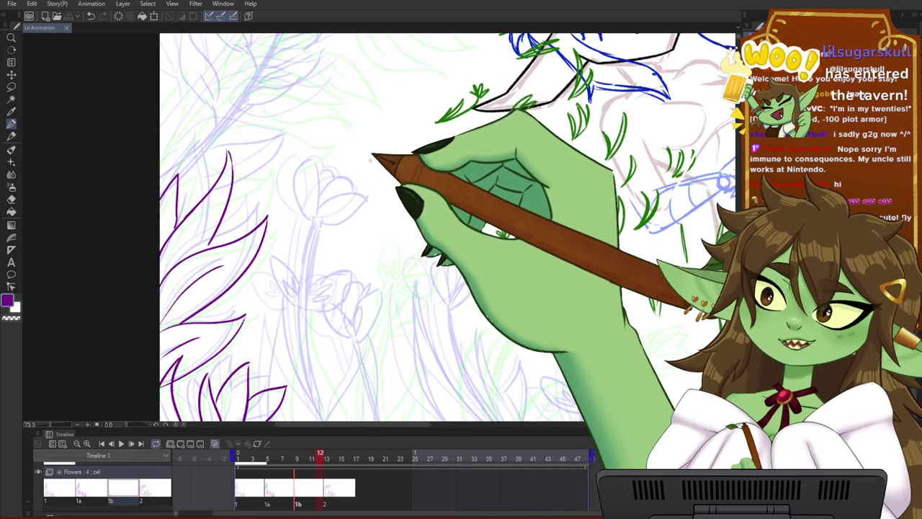
{"action": "left_click_drag", "start_coordinate": [382, 110], "coordinate": [410, 168]}
{"action": "scroll", "coordinate": [389, 177], "scroll_direction": "down", "scroll_amount": 2}
{"action": "scroll", "coordinate": [337, 136], "scroll_direction": "up", "scroll_amount": 1}
{"action": "left_click_drag", "start_coordinate": [336, 115], "coordinate": [384, 178]}
{"action": "left_click_drag", "start_coordinate": [446, 274], "coordinate": [429, 244]}
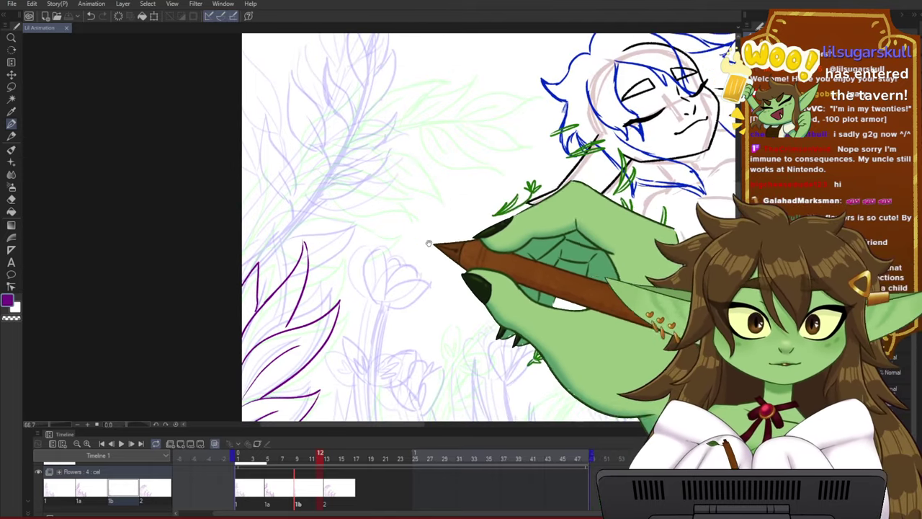
- Compare the leafy branch's position on cels 1a, 1b and 2, and return to cel 1b at frame 9
{"action": "left_click", "coordinate": [269, 458]}
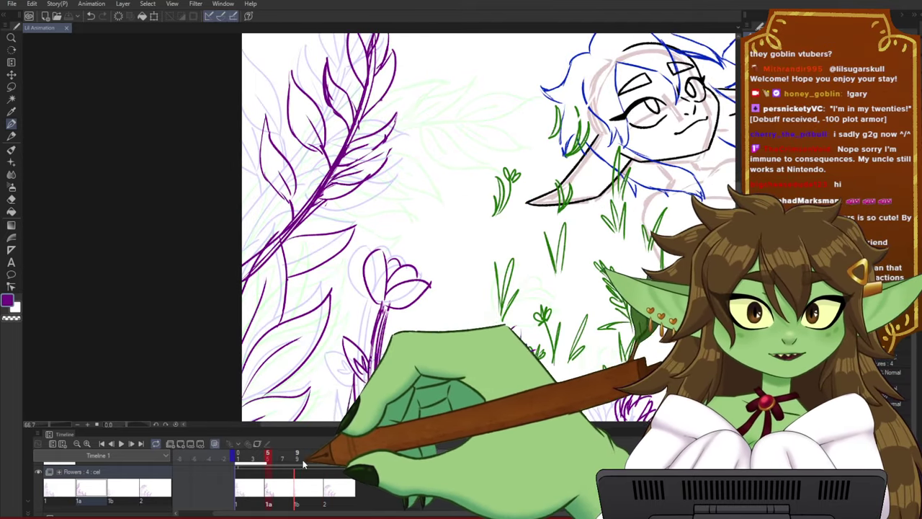
{"action": "left_click", "coordinate": [304, 464]}
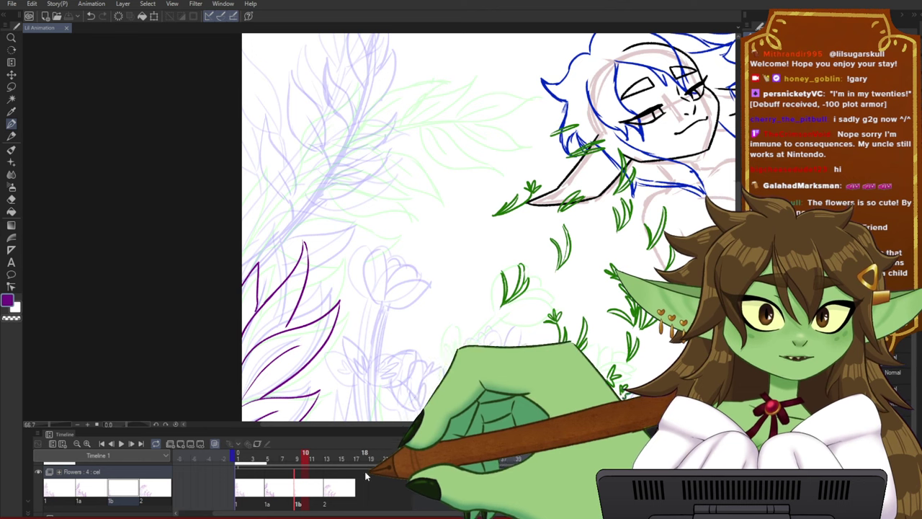
{"action": "left_click", "coordinate": [328, 458]}
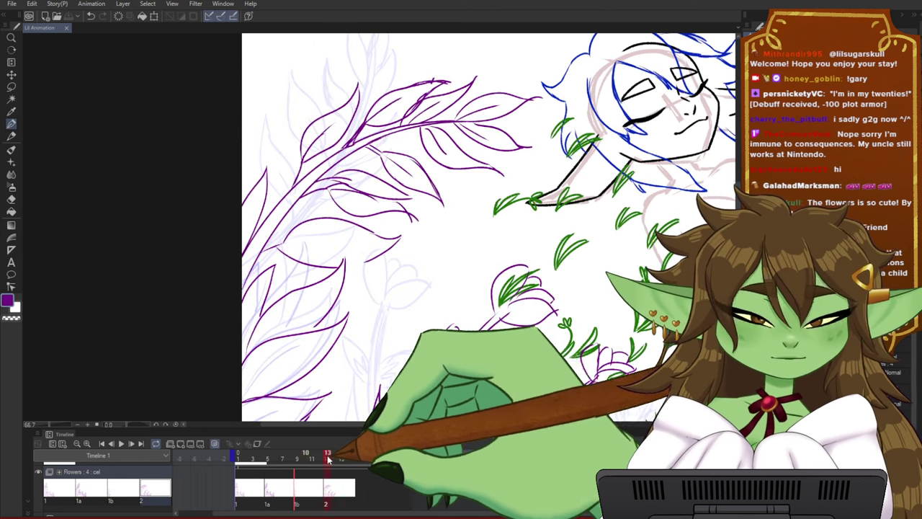
{"action": "left_click", "coordinate": [334, 459]}
{"action": "left_click_drag", "start_coordinate": [333, 461], "coordinate": [313, 458]}
{"action": "left_click_drag", "start_coordinate": [522, 326], "coordinate": [503, 356]}
{"action": "left_click_drag", "start_coordinate": [494, 204], "coordinate": [520, 249]}
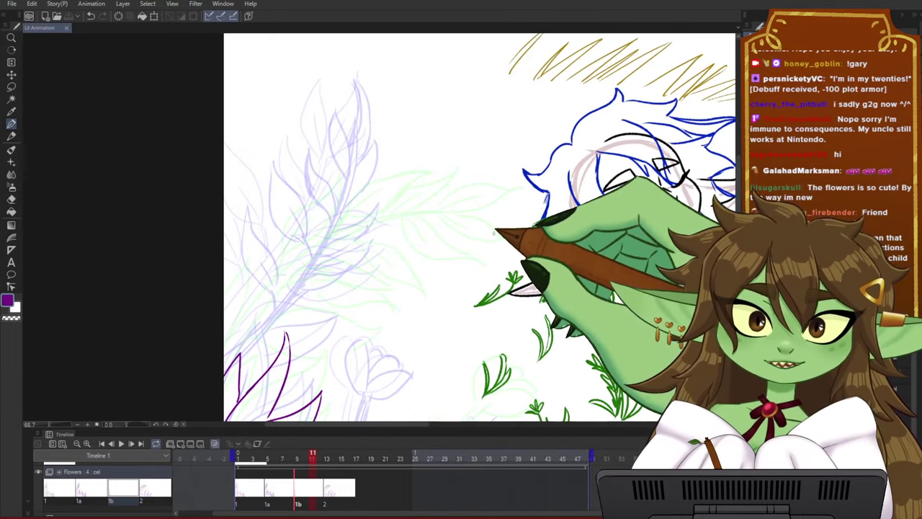
{"action": "mouse_move", "coordinate": [311, 458]}
{"action": "left_mouse_down"}
{"action": "mouse_move", "coordinate": [275, 459]}
{"action": "mouse_move", "coordinate": [328, 458]}
{"action": "mouse_move", "coordinate": [282, 458]}
{"action": "left_mouse_up"}
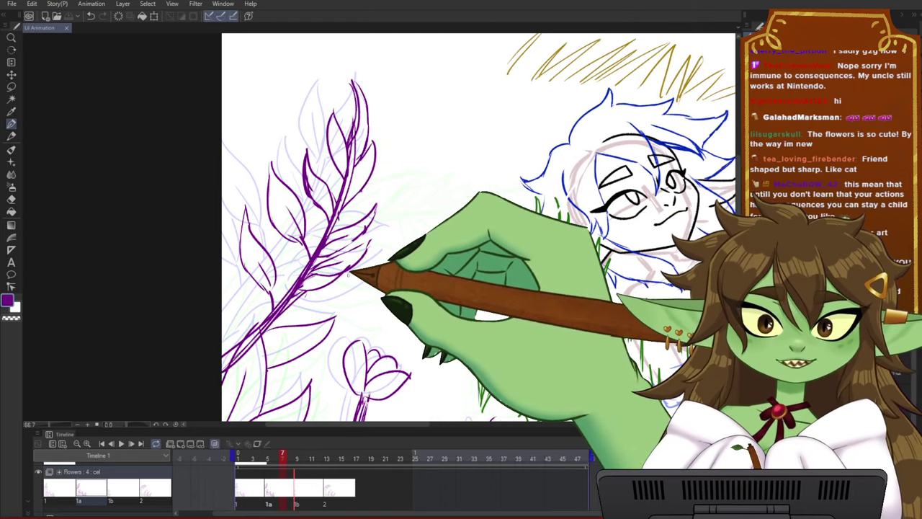
{"action": "mouse_move", "coordinate": [298, 457]}
{"action": "left_mouse_down"}
{"action": "mouse_move", "coordinate": [289, 457]}
{"action": "mouse_move", "coordinate": [298, 458]}
{"action": "left_mouse_up"}
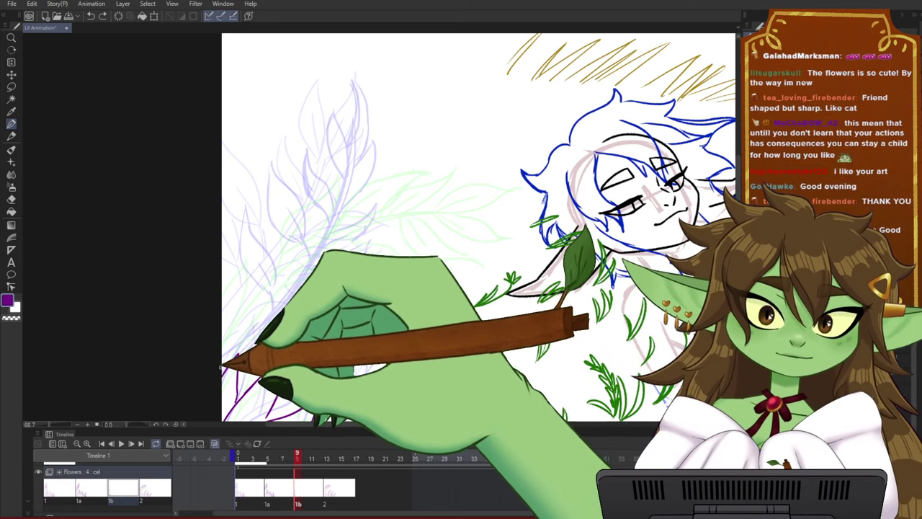
{"action": "left_click_drag", "start_coordinate": [220, 369], "coordinate": [363, 228]}
{"action": "key", "text": "ctrl+z"}
{"action": "mouse_move", "coordinate": [220, 354]}
{"action": "left_mouse_down"}
{"action": "mouse_move", "coordinate": [271, 291]}
{"action": "mouse_move", "coordinate": [432, 218]}
{"action": "left_mouse_up"}
{"action": "left_click_drag", "start_coordinate": [219, 364], "coordinate": [347, 214]}
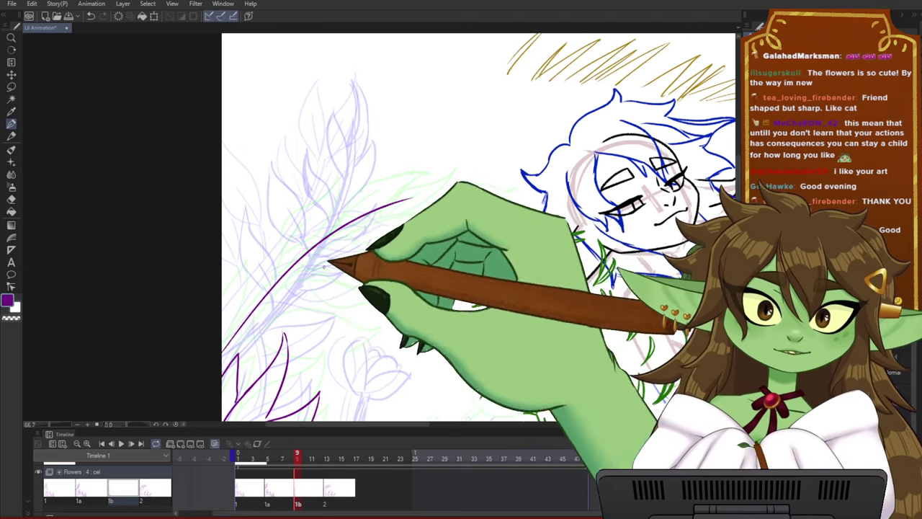
{"action": "key", "text": "ctrl+z"}
{"action": "left_click_drag", "start_coordinate": [219, 369], "coordinate": [388, 191]}
{"action": "key", "text": "ctrl+z"}
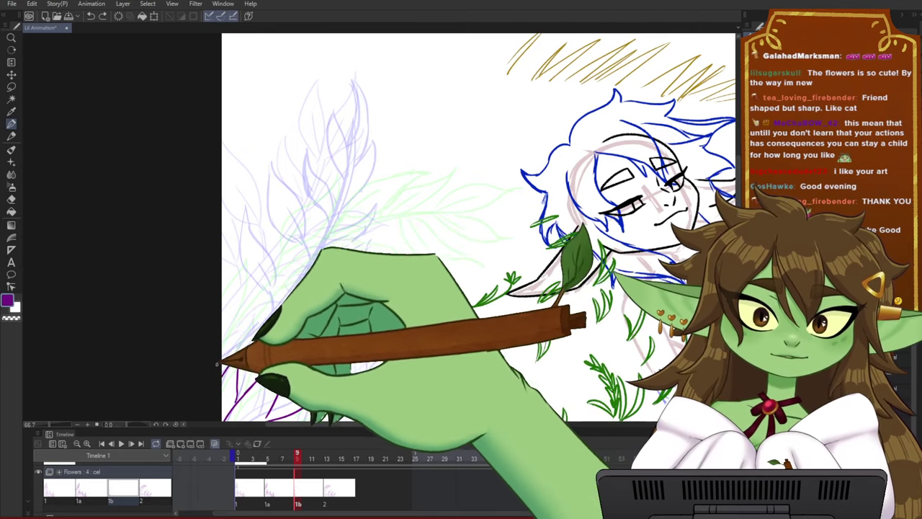
- Draw the branch's stem on cel 1b as two long curves from the canvas's left edge converging at a tip between the ghosted branches, and save
{"action": "left_click_drag", "start_coordinate": [219, 369], "coordinate": [421, 191]}
{"action": "left_click_drag", "start_coordinate": [240, 355], "coordinate": [414, 200]}
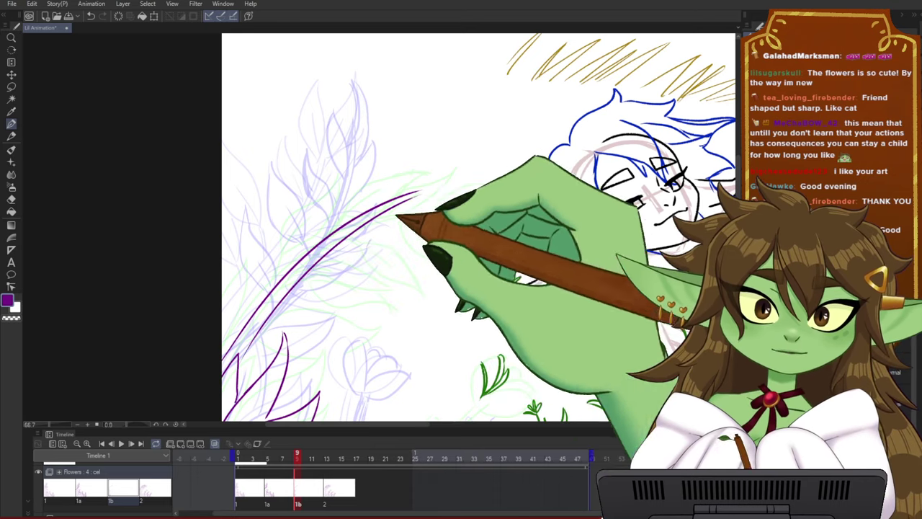
{"action": "key", "text": "ctrl+z"}
{"action": "mouse_move", "coordinate": [239, 354]}
{"action": "left_mouse_down"}
{"action": "mouse_move", "coordinate": [394, 207]}
{"action": "mouse_move", "coordinate": [427, 196]}
{"action": "left_mouse_up"}
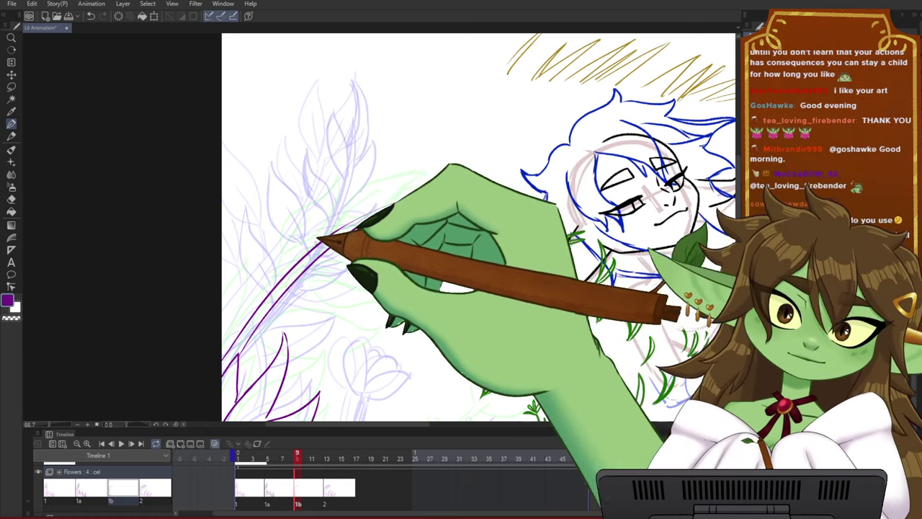
{"action": "left_click_drag", "start_coordinate": [492, 213], "coordinate": [484, 252]}
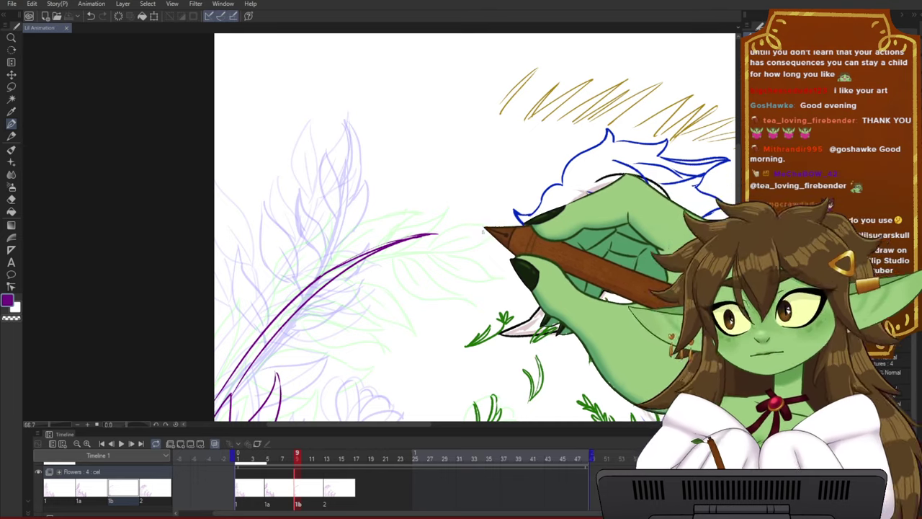
{"action": "left_click_drag", "start_coordinate": [497, 215], "coordinate": [481, 242]}
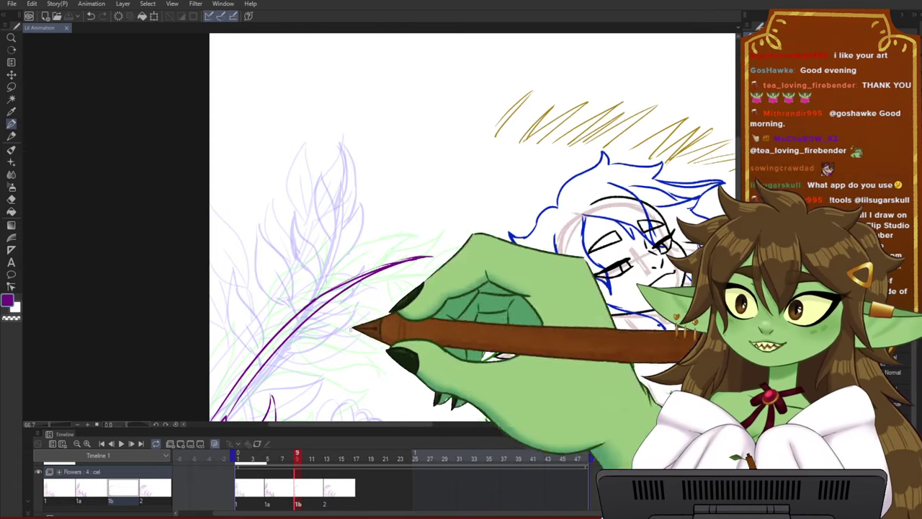
- Draw two curved pointed leaves at the tip of the branch stem on cel 1b at frame 10, and save
{"action": "mouse_move", "coordinate": [530, 172]}
{"action": "left_mouse_down"}
{"action": "mouse_move", "coordinate": [441, 172]}
{"action": "mouse_move", "coordinate": [395, 116]}
{"action": "left_mouse_up"}
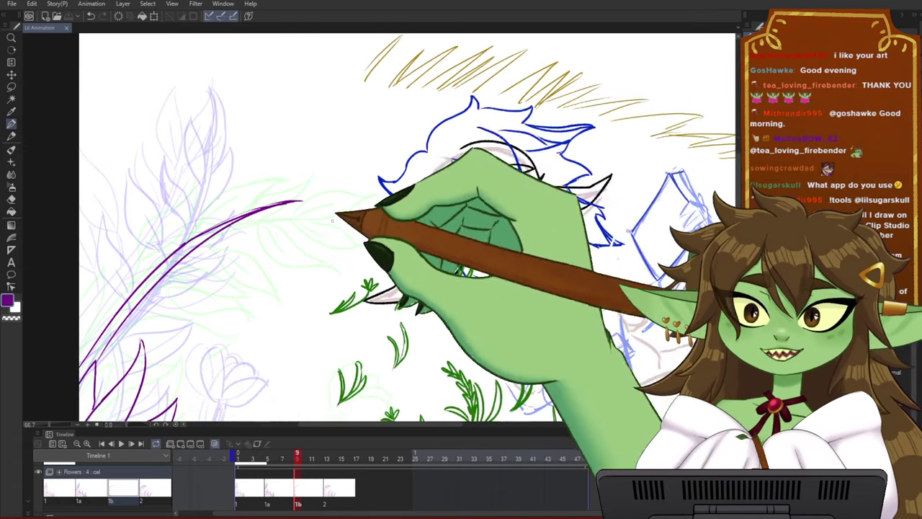
{"action": "left_click_drag", "start_coordinate": [335, 212], "coordinate": [389, 236]}
{"action": "left_click_drag", "start_coordinate": [195, 250], "coordinate": [179, 226]}
{"action": "left_click_drag", "start_coordinate": [245, 256], "coordinate": [314, 262]}
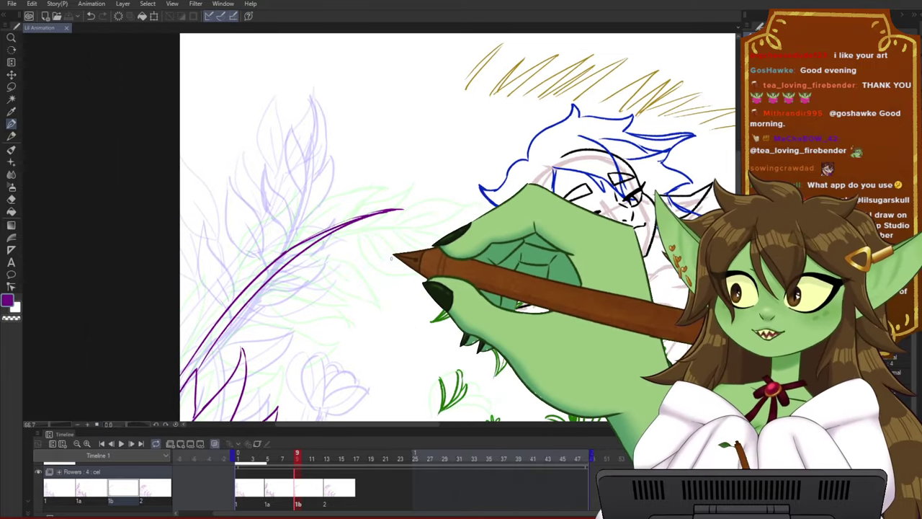
{"action": "left_click", "coordinate": [287, 461]}
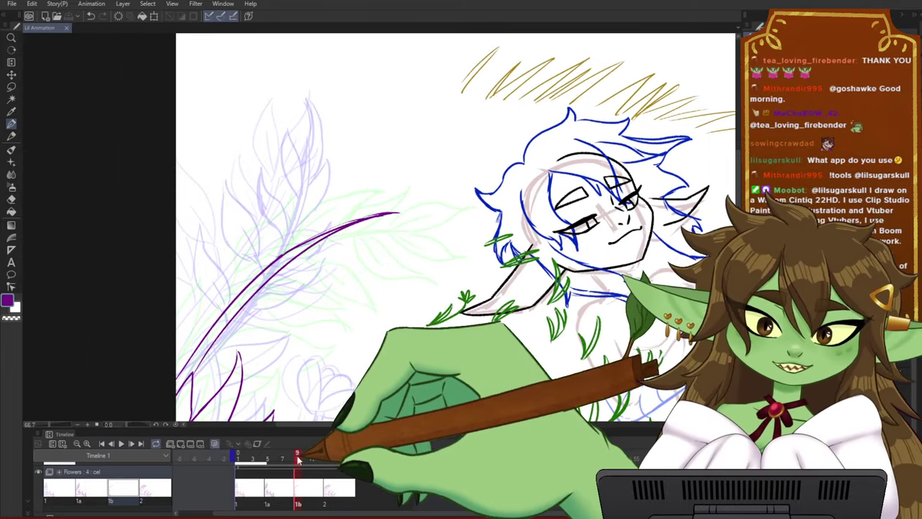
{"action": "left_click_drag", "start_coordinate": [286, 461], "coordinate": [299, 461]}
{"action": "left_click", "coordinate": [304, 460]}
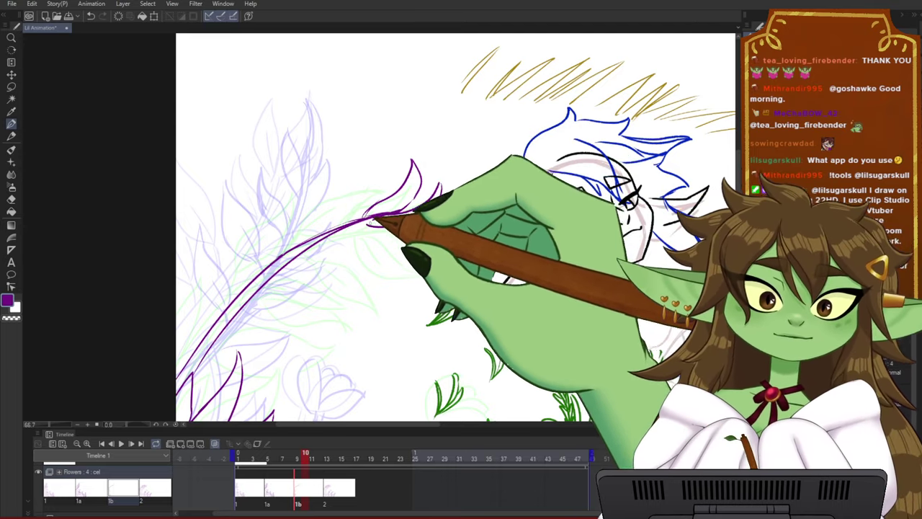
{"action": "left_click_drag", "start_coordinate": [411, 307], "coordinate": [422, 298]}
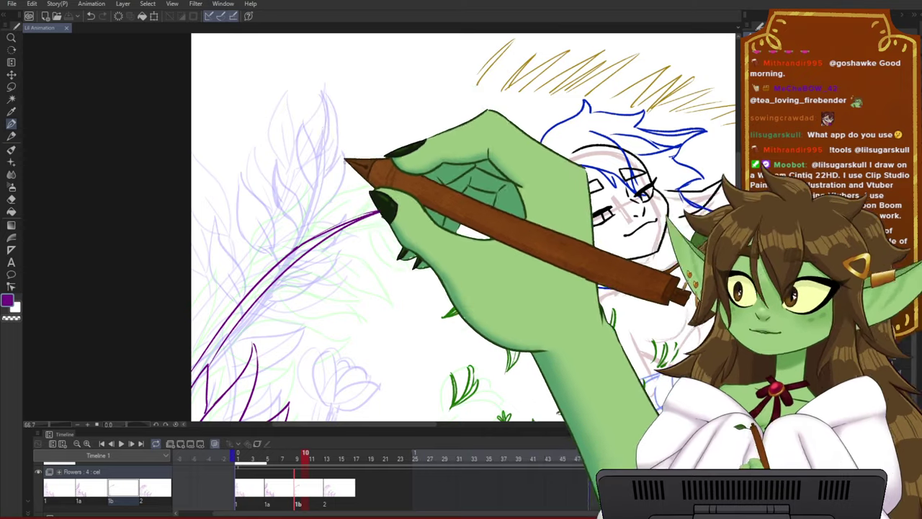
{"action": "left_click_drag", "start_coordinate": [457, 219], "coordinate": [388, 228]}
{"action": "left_click_drag", "start_coordinate": [321, 170], "coordinate": [290, 174]}
{"action": "left_click_drag", "start_coordinate": [452, 229], "coordinate": [366, 242]}
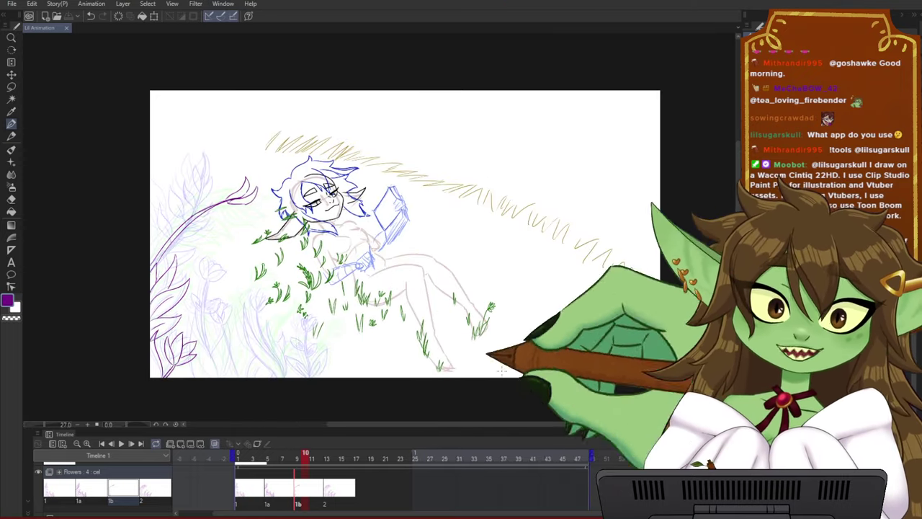
- Draw a curved pointed leaf beneath the branch stem near its tip on cel 1b, checking its placement against cel 1a
{"action": "left_click_drag", "start_coordinate": [304, 263], "coordinate": [315, 257]}
{"action": "left_click_drag", "start_coordinate": [424, 278], "coordinate": [465, 269]}
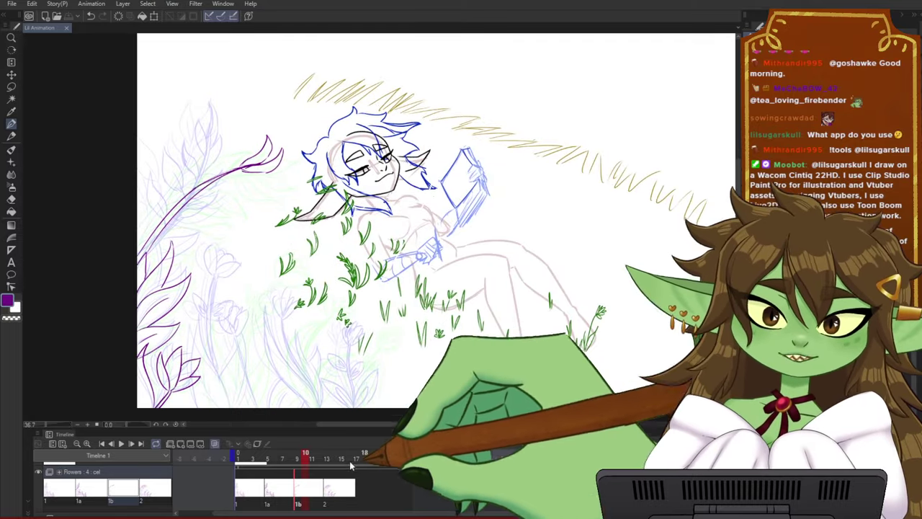
{"action": "left_click_drag", "start_coordinate": [349, 459], "coordinate": [308, 455]}
{"action": "scroll", "coordinate": [364, 288], "scroll_direction": "down", "scroll_amount": 2}
{"action": "scroll", "coordinate": [203, 177], "scroll_direction": "up", "scroll_amount": 6}
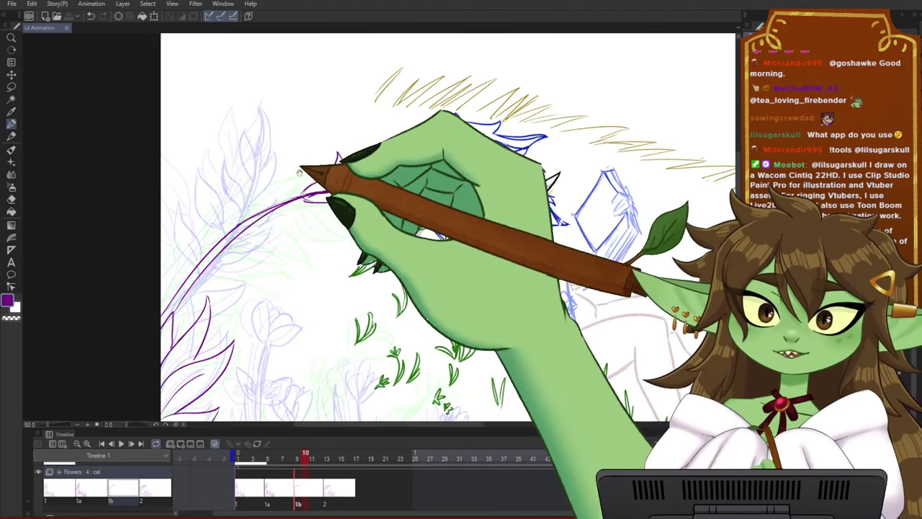
{"action": "left_click_drag", "start_coordinate": [302, 170], "coordinate": [247, 215]}
{"action": "scroll", "coordinate": [255, 220], "scroll_direction": "up", "scroll_amount": 1}
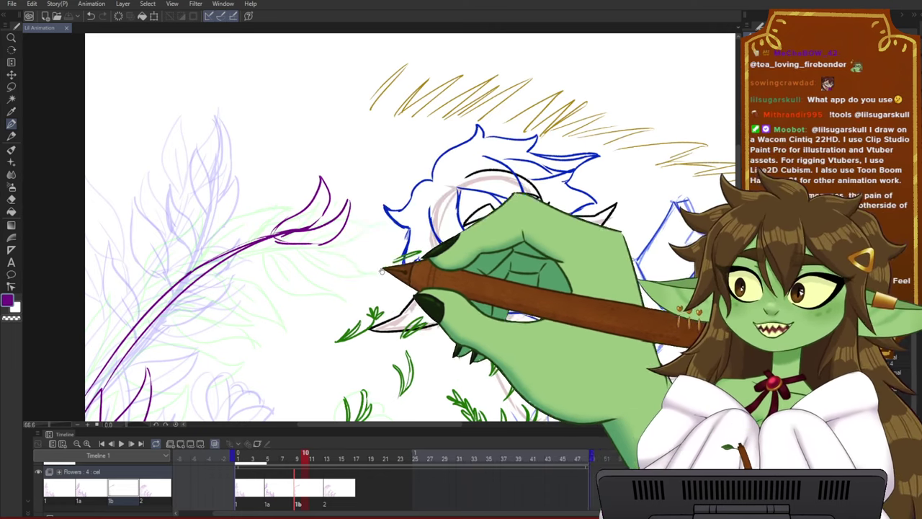
{"action": "left_click_drag", "start_coordinate": [385, 269], "coordinate": [482, 241]}
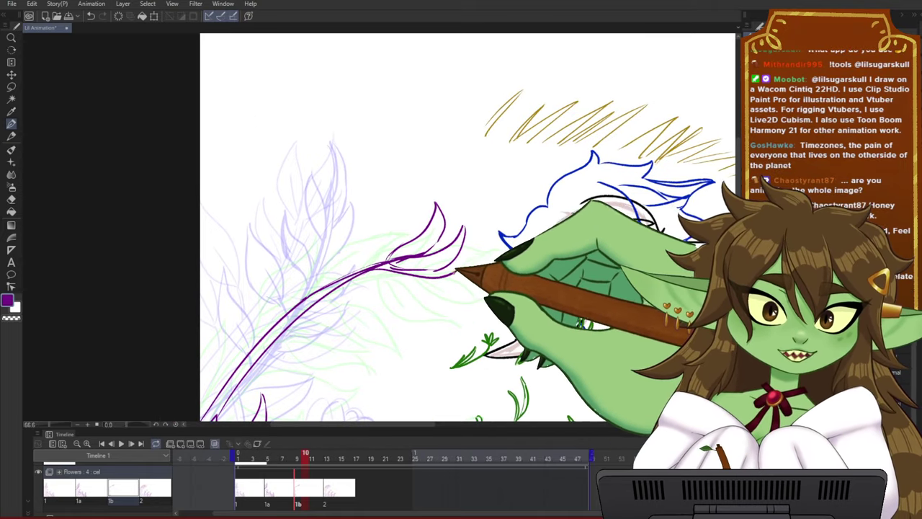
{"action": "left_click_drag", "start_coordinate": [347, 285], "coordinate": [397, 303]}
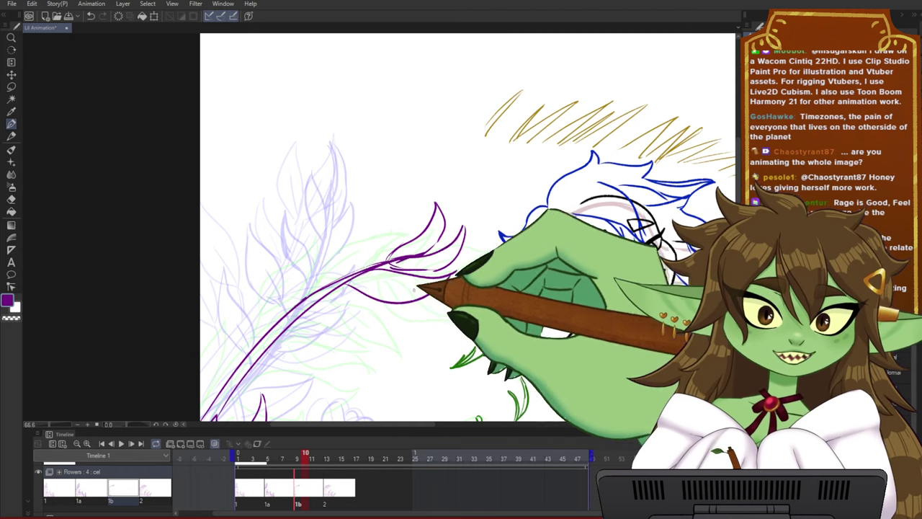
{"action": "left_click", "coordinate": [282, 458]}
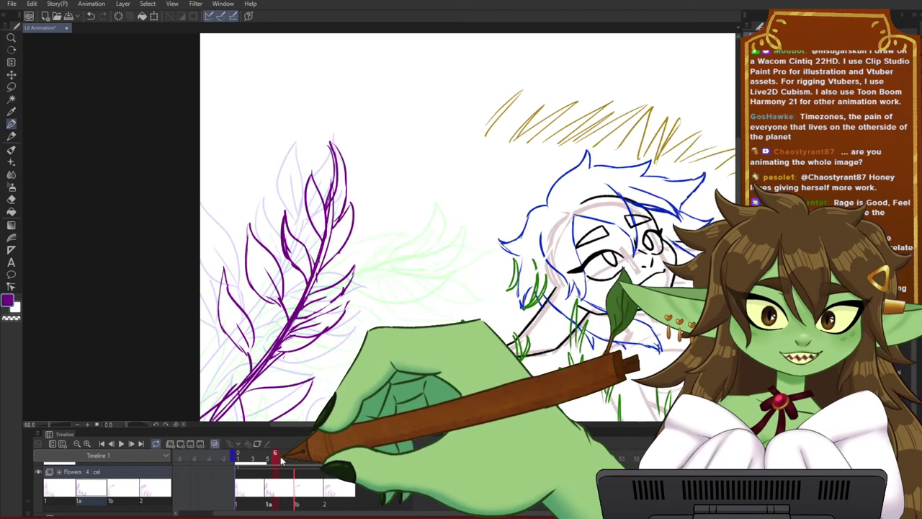
{"action": "mouse_move", "coordinate": [281, 459]}
{"action": "left_mouse_down"}
{"action": "mouse_move", "coordinate": [331, 460]}
{"action": "mouse_move", "coordinate": [305, 460]}
{"action": "left_mouse_up"}
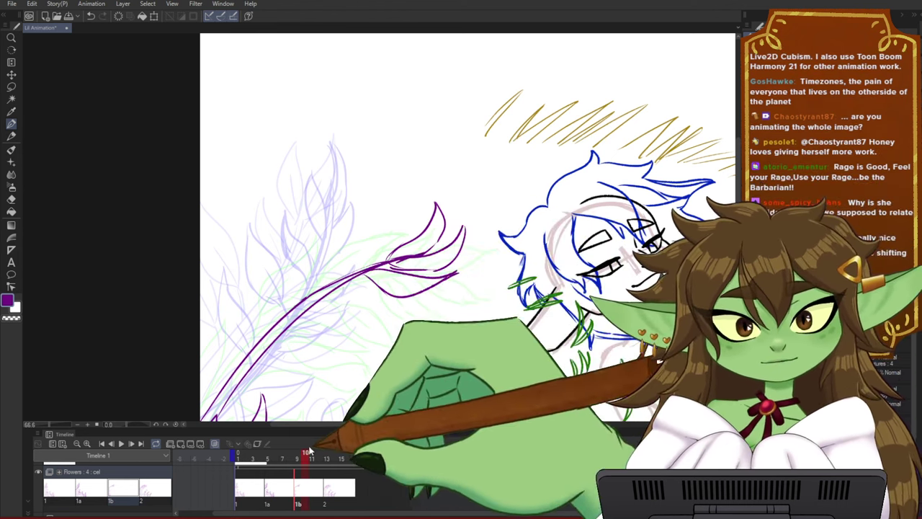
{"action": "mouse_move", "coordinate": [305, 459]}
{"action": "left_mouse_down"}
{"action": "mouse_move", "coordinate": [284, 458]}
{"action": "mouse_move", "coordinate": [305, 459]}
{"action": "left_mouse_up"}
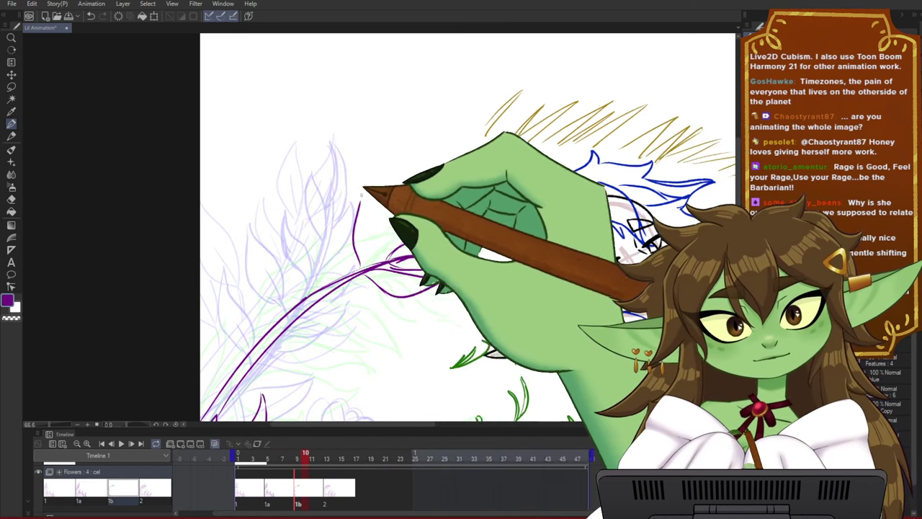
- Draw three curved pointed leaves along the upper side of the branch stem on cel 1b, compare with cel 1a, and save
{"action": "left_click_drag", "start_coordinate": [361, 263], "coordinate": [381, 193]}
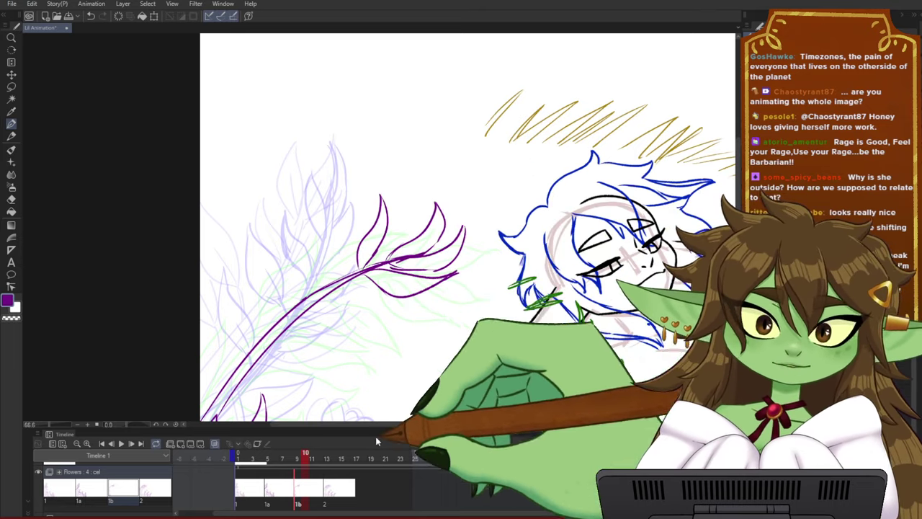
{"action": "left_click_drag", "start_coordinate": [377, 365], "coordinate": [371, 332]}
{"action": "mouse_move", "coordinate": [303, 455]}
{"action": "left_mouse_down"}
{"action": "mouse_move", "coordinate": [281, 457]}
{"action": "mouse_move", "coordinate": [299, 458]}
{"action": "left_mouse_up"}
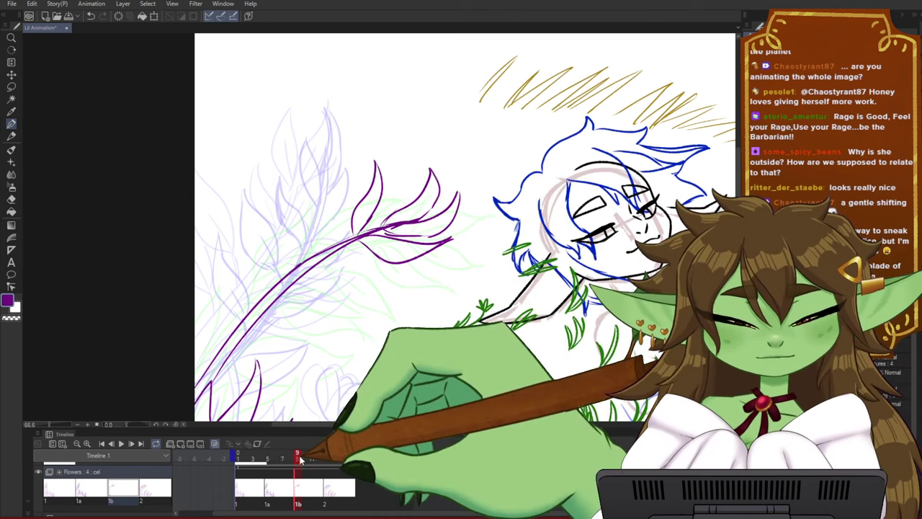
{"action": "left_click_drag", "start_coordinate": [301, 459], "coordinate": [322, 459]}
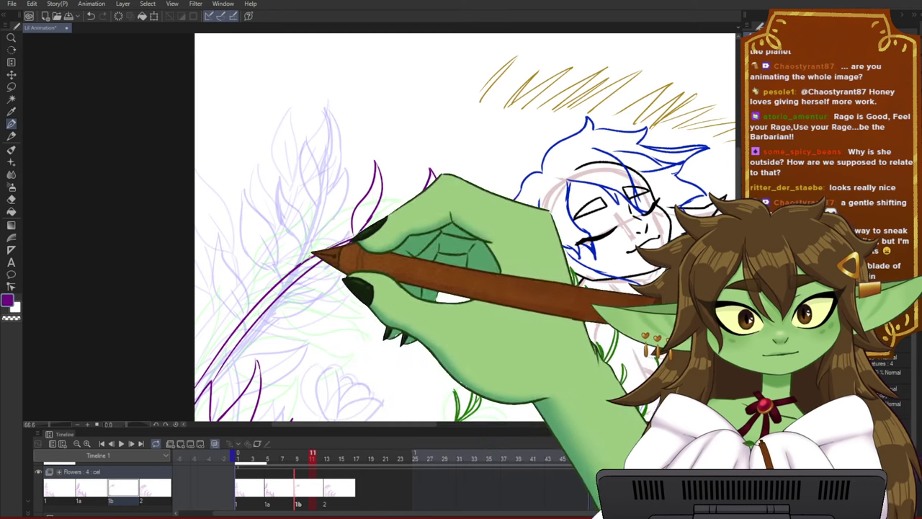
{"action": "left_click_drag", "start_coordinate": [312, 233], "coordinate": [348, 155]}
{"action": "mouse_move", "coordinate": [347, 155]}
{"action": "left_mouse_down"}
{"action": "mouse_move", "coordinate": [344, 196]}
{"action": "mouse_move", "coordinate": [315, 234]}
{"action": "left_mouse_up"}
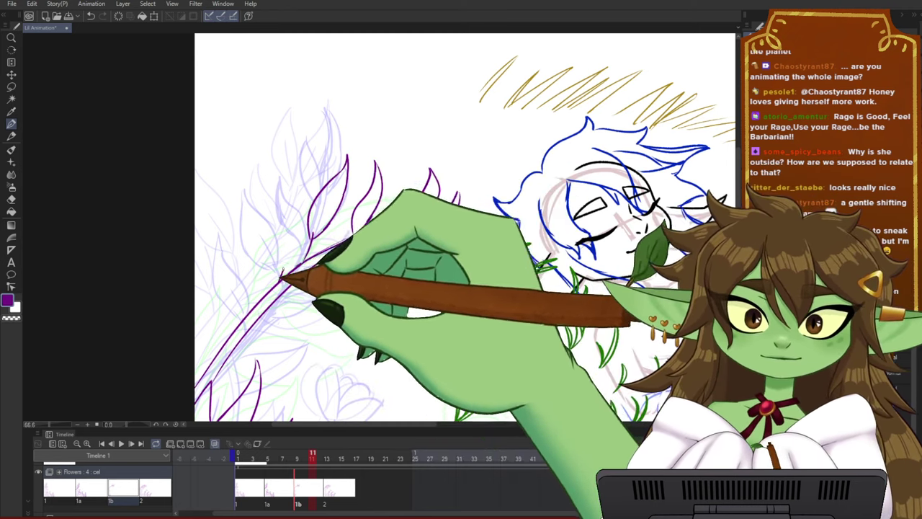
{"action": "mouse_move", "coordinate": [314, 458]}
{"action": "left_mouse_down"}
{"action": "mouse_move", "coordinate": [333, 458]}
{"action": "mouse_move", "coordinate": [313, 462]}
{"action": "left_mouse_up"}
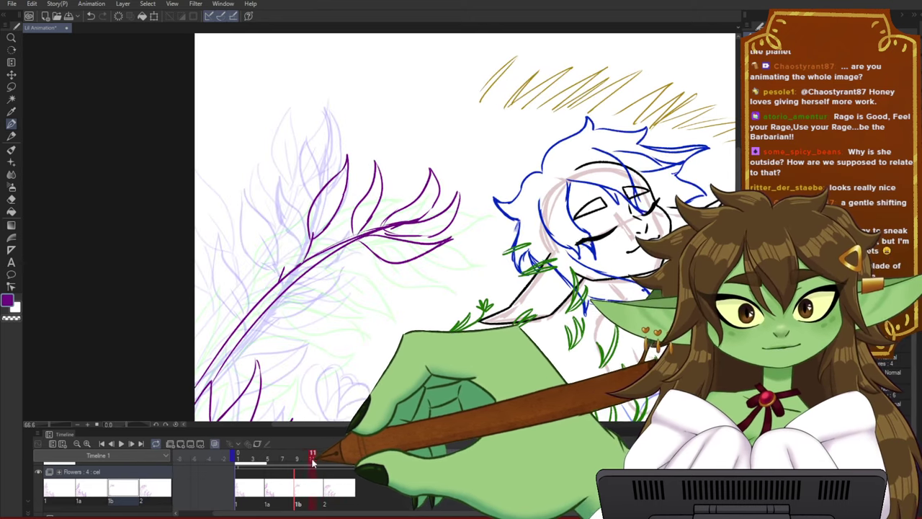
{"action": "left_click", "coordinate": [306, 459]}
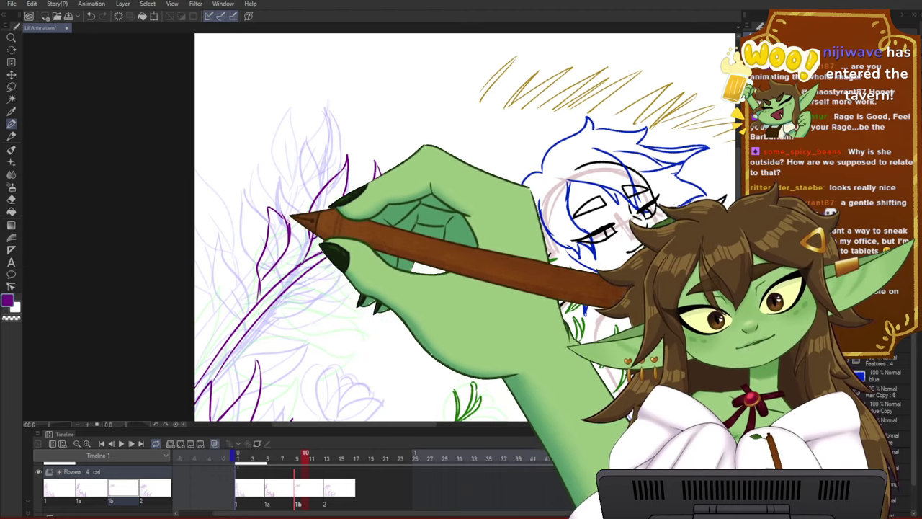
{"action": "left_click", "coordinate": [274, 459]}
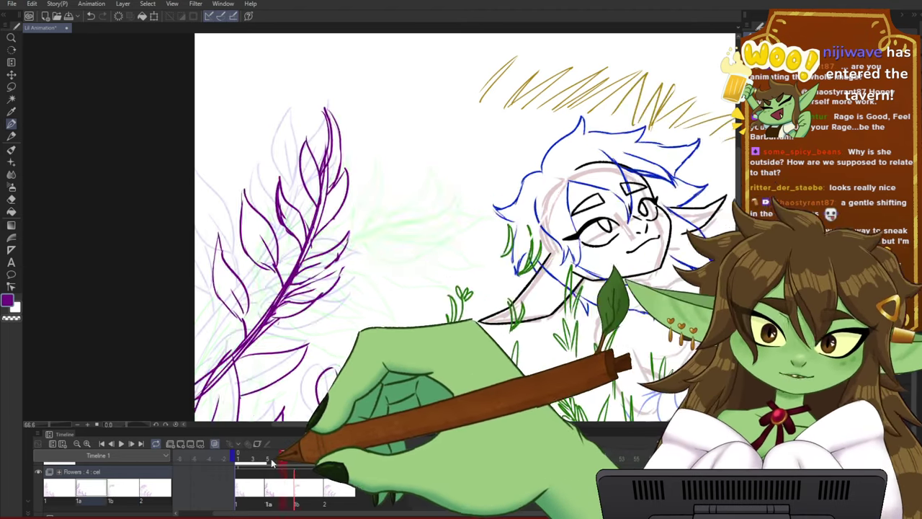
{"action": "mouse_move", "coordinate": [273, 463]}
{"action": "left_mouse_down"}
{"action": "mouse_move", "coordinate": [349, 467]}
{"action": "mouse_move", "coordinate": [257, 464]}
{"action": "mouse_move", "coordinate": [331, 465]}
{"action": "mouse_move", "coordinate": [288, 464]}
{"action": "mouse_move", "coordinate": [319, 474]}
{"action": "left_mouse_up"}
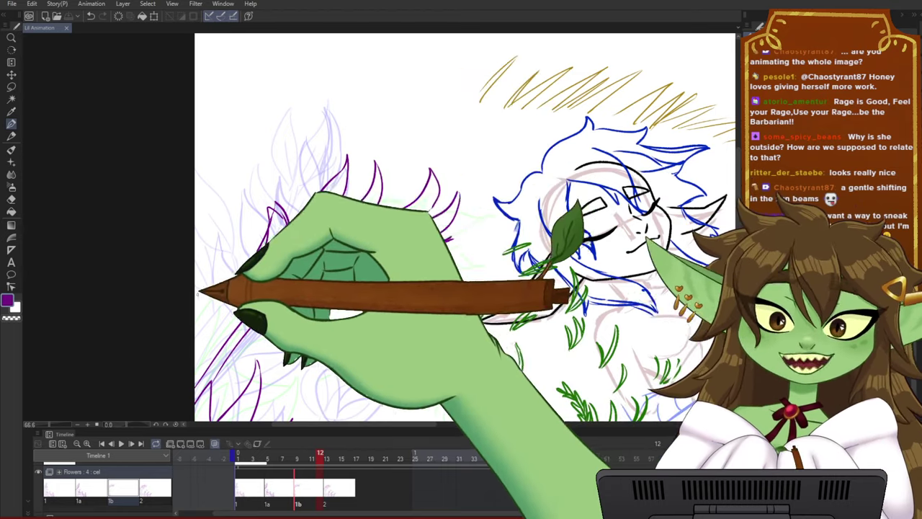
- Compare the branch with cel 1a and add another pointed leaf on the stem's upper side, closer to its base, on cel 1b
{"action": "scroll", "coordinate": [198, 293], "scroll_direction": "down", "scroll_amount": 1}
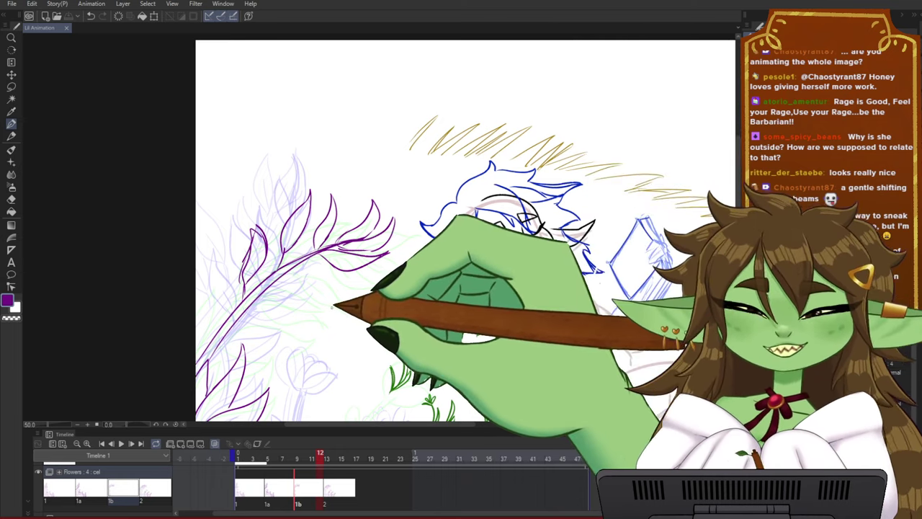
{"action": "key", "text": "ctrl+plus"}
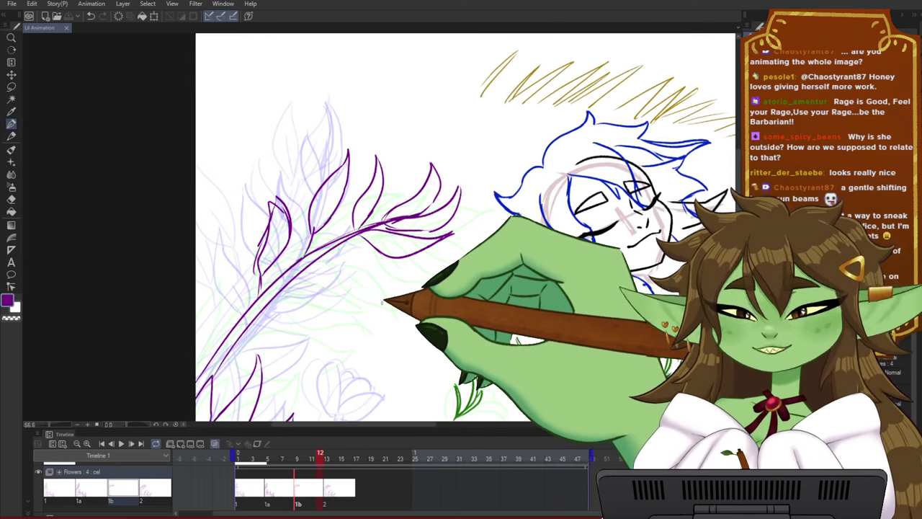
{"action": "left_click_drag", "start_coordinate": [391, 273], "coordinate": [435, 278]}
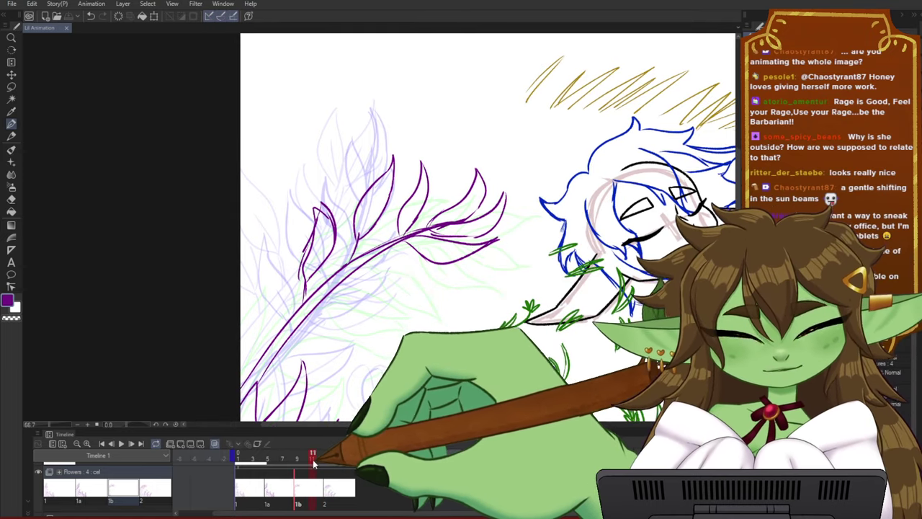
{"action": "mouse_move", "coordinate": [302, 459]}
{"action": "left_mouse_down"}
{"action": "mouse_move", "coordinate": [282, 458]}
{"action": "mouse_move", "coordinate": [313, 456]}
{"action": "left_mouse_up"}
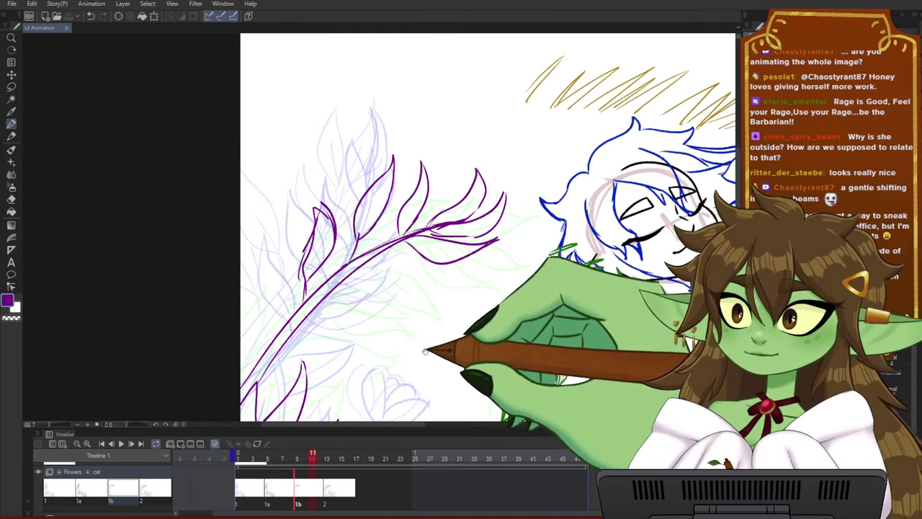
{"action": "left_click_drag", "start_coordinate": [415, 345], "coordinate": [414, 328]}
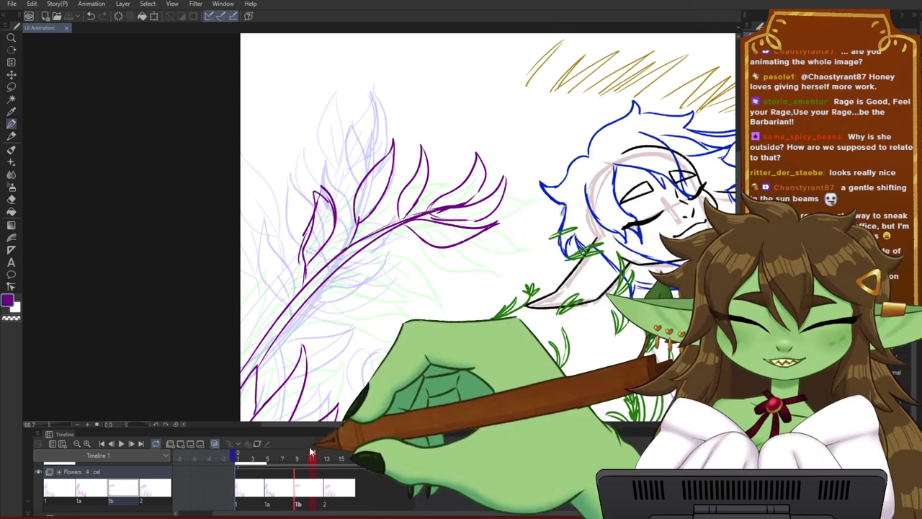
{"action": "left_click", "coordinate": [281, 458]}
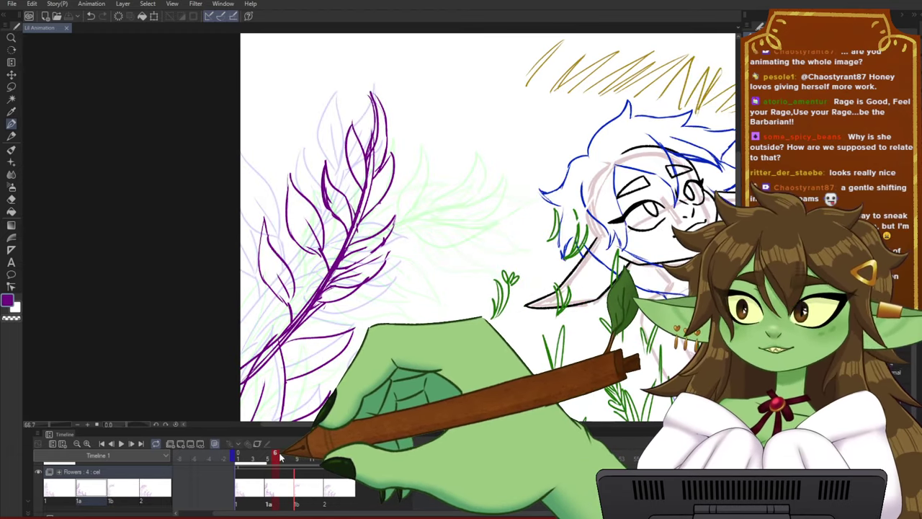
{"action": "left_click", "coordinate": [263, 456]}
{"action": "mouse_move", "coordinate": [262, 455]}
{"action": "left_mouse_down"}
{"action": "mouse_move", "coordinate": [304, 461]}
{"action": "mouse_move", "coordinate": [274, 456]}
{"action": "mouse_move", "coordinate": [296, 460]}
{"action": "left_mouse_up"}
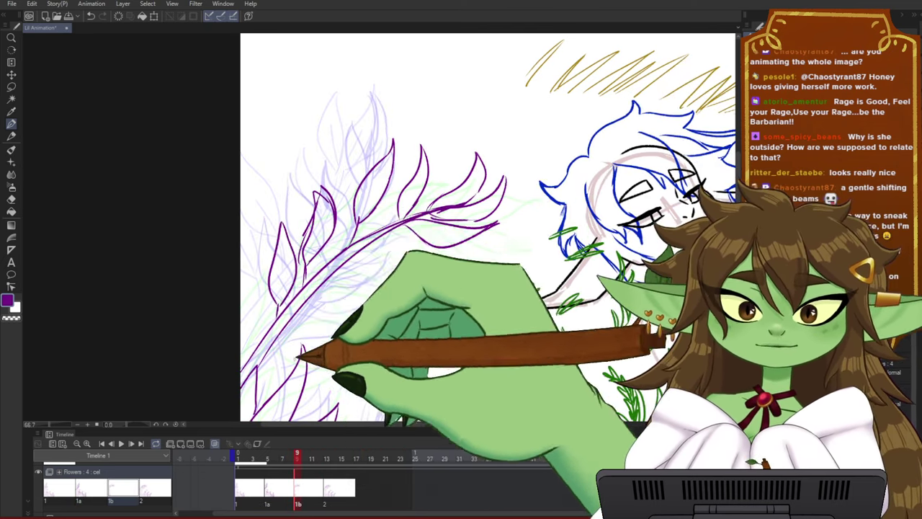
- Draw a row of slender pointed leaves along the underside of the branch stem on cel 1b
{"action": "mouse_move", "coordinate": [303, 458]}
{"action": "left_mouse_down"}
{"action": "mouse_move", "coordinate": [290, 458]}
{"action": "mouse_move", "coordinate": [299, 457]}
{"action": "left_mouse_up"}
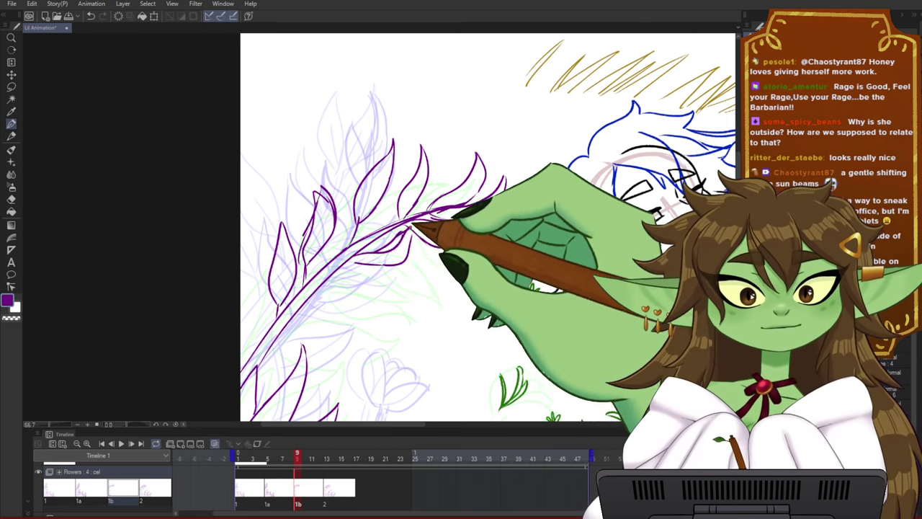
{"action": "mouse_move", "coordinate": [299, 458]}
{"action": "left_mouse_down"}
{"action": "mouse_move", "coordinate": [279, 461]}
{"action": "mouse_move", "coordinate": [306, 461]}
{"action": "mouse_move", "coordinate": [298, 460]}
{"action": "left_mouse_up"}
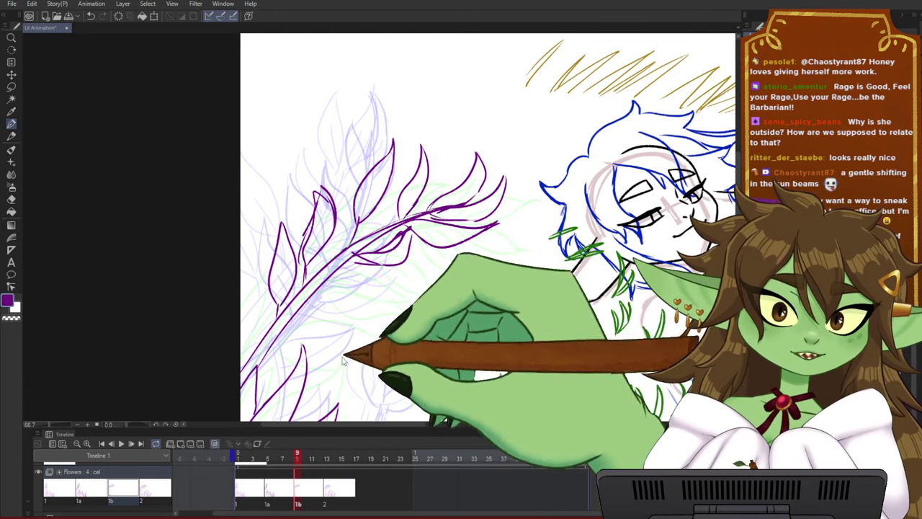
{"action": "key", "text": "ctrl+z"}
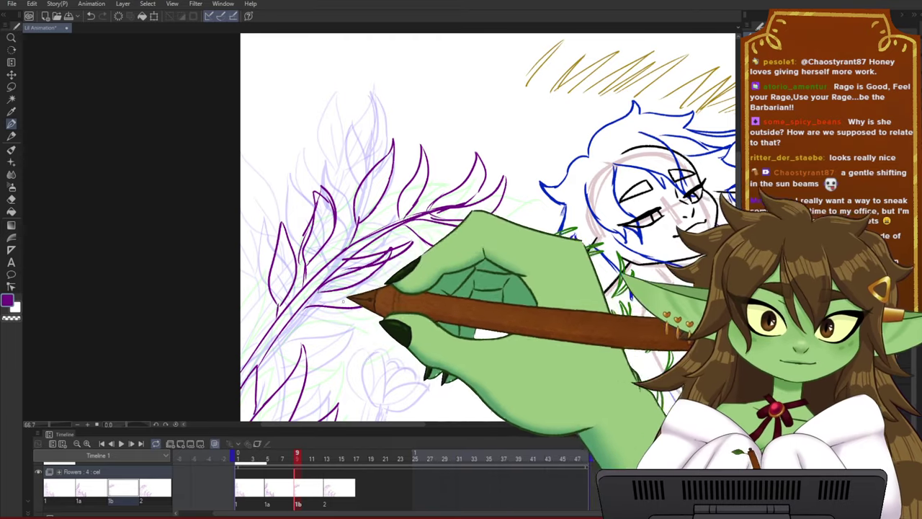
{"action": "left_click_drag", "start_coordinate": [281, 460], "coordinate": [303, 457]}
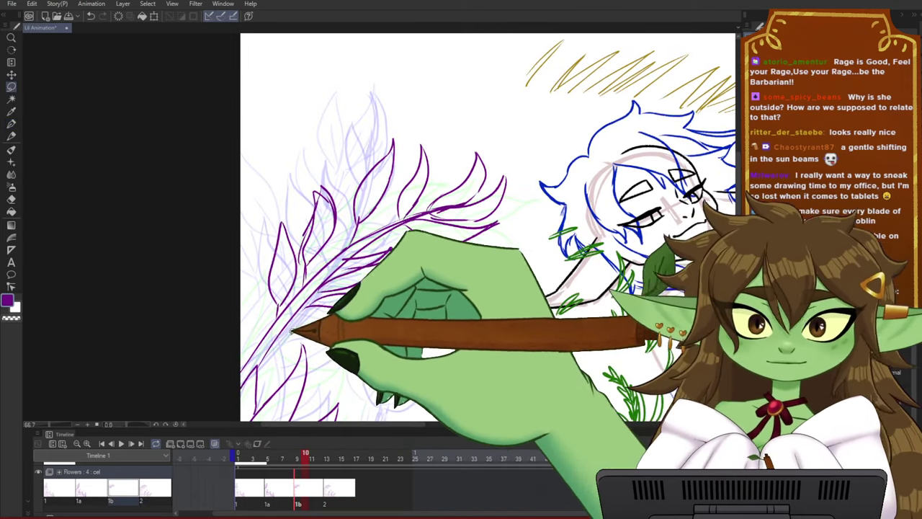
- Select the leafy branch on cel 1b, rotate it slightly clockwise about its base at the canvas's left edge, deselect, and save
{"action": "mouse_move", "coordinate": [245, 379]}
{"action": "left_mouse_down"}
{"action": "mouse_move", "coordinate": [259, 358]}
{"action": "mouse_move", "coordinate": [197, 326]}
{"action": "mouse_move", "coordinate": [422, 83]}
{"action": "mouse_move", "coordinate": [520, 216]}
{"action": "mouse_move", "coordinate": [424, 294]}
{"action": "left_mouse_up"}
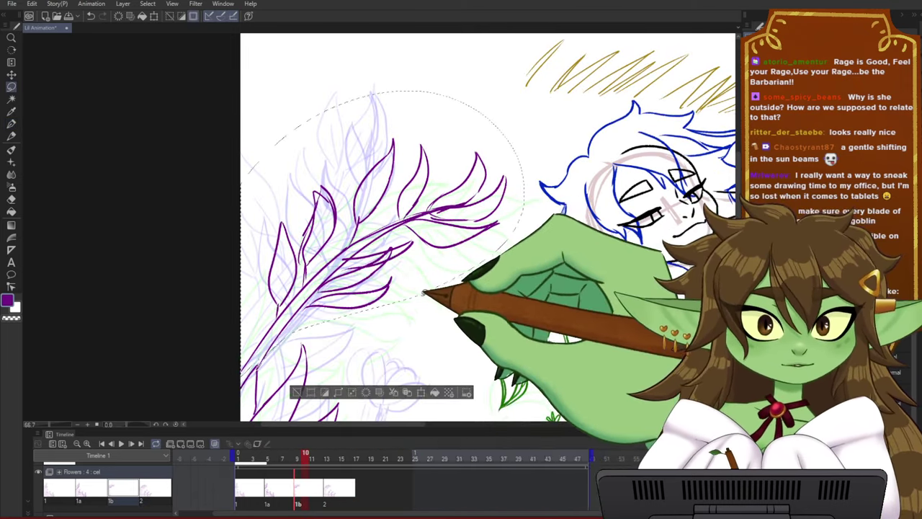
{"action": "key", "text": "ctrl+t"}
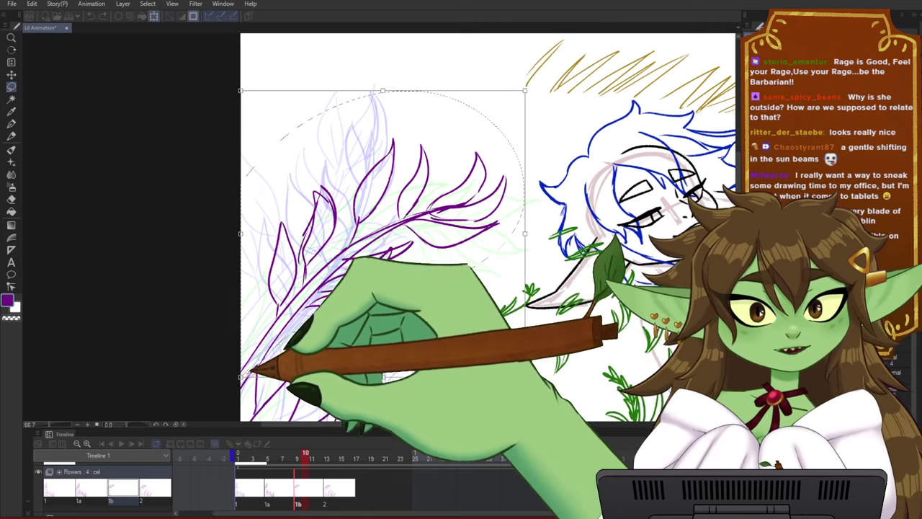
{"action": "left_click_drag", "start_coordinate": [534, 84], "coordinate": [560, 114]}
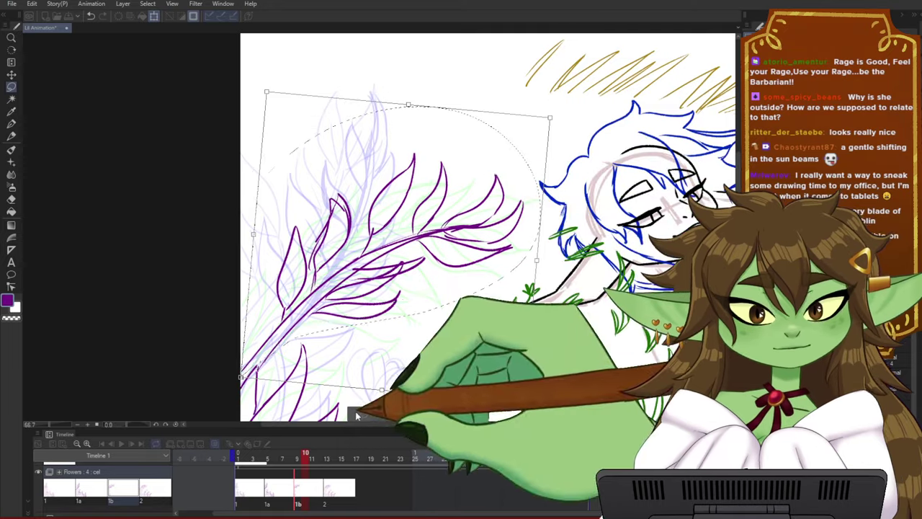
{"action": "key", "text": "Return"}
{"action": "key", "text": "ctrl+d"}
{"action": "mouse_move", "coordinate": [297, 459]}
{"action": "left_mouse_down"}
{"action": "mouse_move", "coordinate": [263, 457]}
{"action": "mouse_move", "coordinate": [376, 463]}
{"action": "mouse_move", "coordinate": [243, 464]}
{"action": "mouse_move", "coordinate": [350, 475]}
{"action": "mouse_move", "coordinate": [364, 466]}
{"action": "mouse_move", "coordinate": [281, 463]}
{"action": "mouse_move", "coordinate": [308, 461]}
{"action": "mouse_move", "coordinate": [303, 469]}
{"action": "left_mouse_up"}
{"action": "key", "text": "p"}
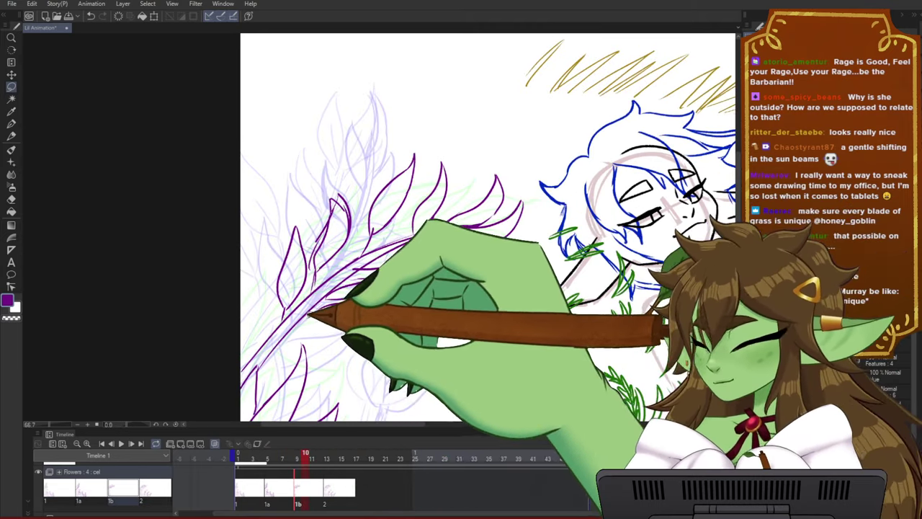
{"action": "left_click_drag", "start_coordinate": [363, 349], "coordinate": [352, 323]}
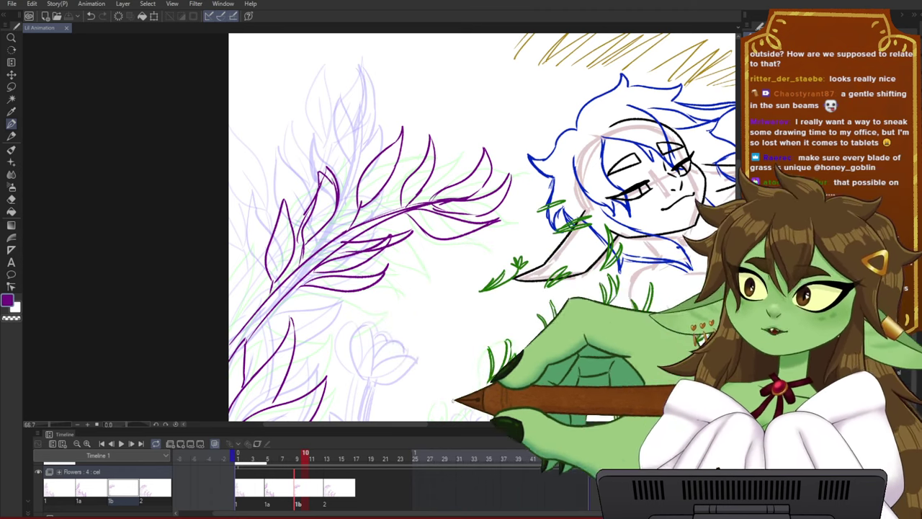
{"action": "left_click_drag", "start_coordinate": [184, 234], "coordinate": [137, 282]}
{"action": "left_click_drag", "start_coordinate": [425, 291], "coordinate": [390, 258]}
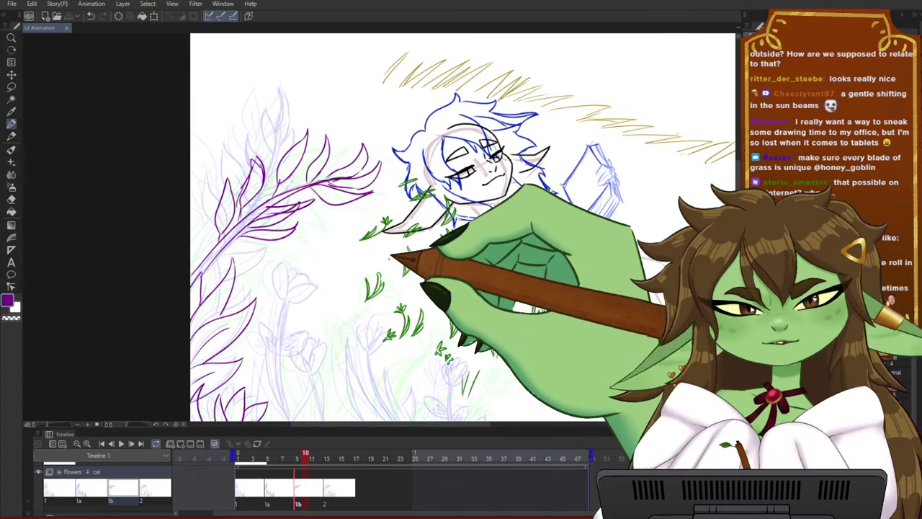
{"action": "scroll", "coordinate": [461, 227], "scroll_direction": "down", "scroll_amount": 2}
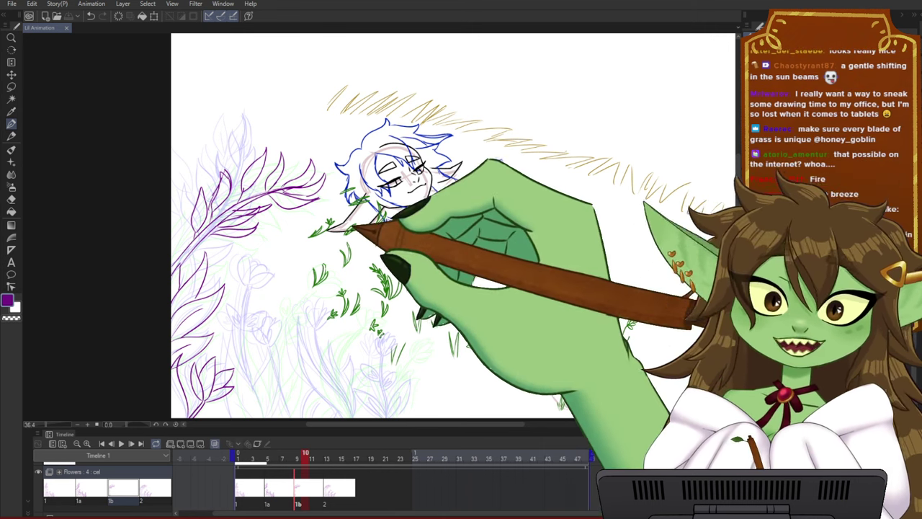
{"action": "scroll", "coordinate": [351, 221], "scroll_direction": "down", "scroll_amount": 2}
{"action": "scroll", "coordinate": [418, 292], "scroll_direction": "up", "scroll_amount": 4}
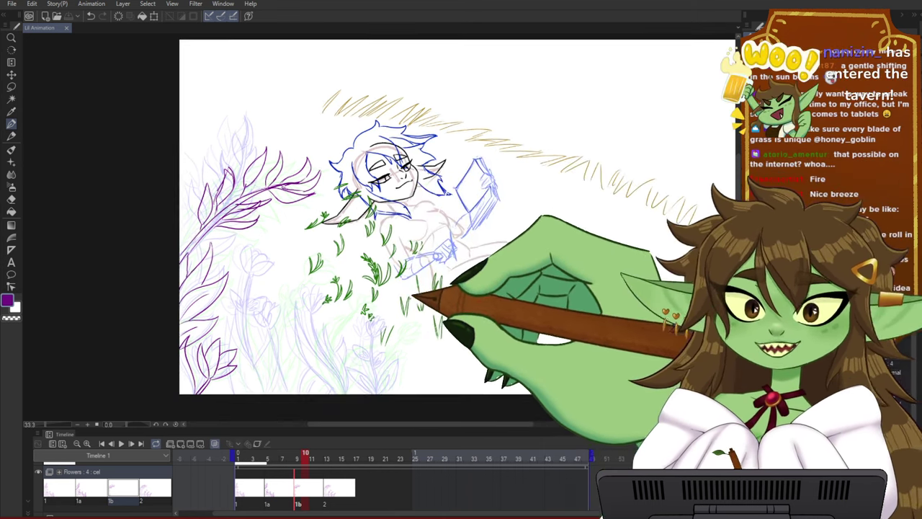
- Compare the flowers and stems on cel 1a with the onion-skin outlines on cel 1b to judge their in-between positions
{"action": "left_click_drag", "start_coordinate": [448, 273], "coordinate": [465, 237]}
{"action": "scroll", "coordinate": [309, 302], "scroll_direction": "down", "scroll_amount": 2}
{"action": "scroll", "coordinate": [311, 299], "scroll_direction": "up", "scroll_amount": 4}
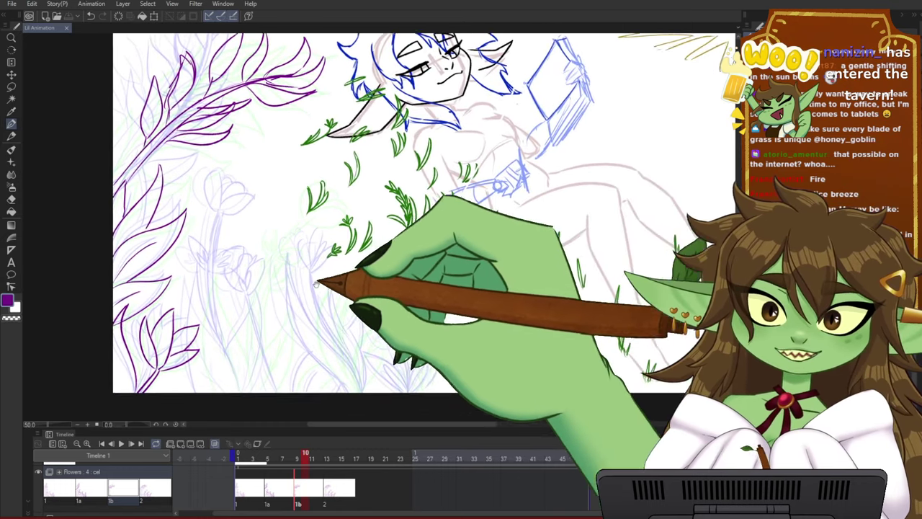
{"action": "left_click_drag", "start_coordinate": [319, 278], "coordinate": [391, 313]}
{"action": "scroll", "coordinate": [454, 277], "scroll_direction": "up", "scroll_amount": 2}
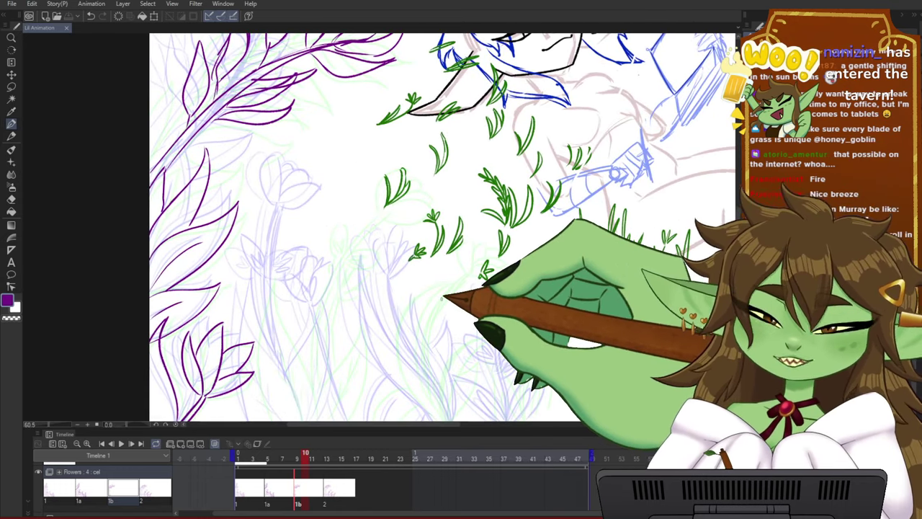
{"action": "scroll", "coordinate": [441, 299], "scroll_direction": "down", "scroll_amount": 1}
{"action": "scroll", "coordinate": [442, 299], "scroll_direction": "up", "scroll_amount": 2}
{"action": "left_click_drag", "start_coordinate": [452, 295], "coordinate": [473, 286]}
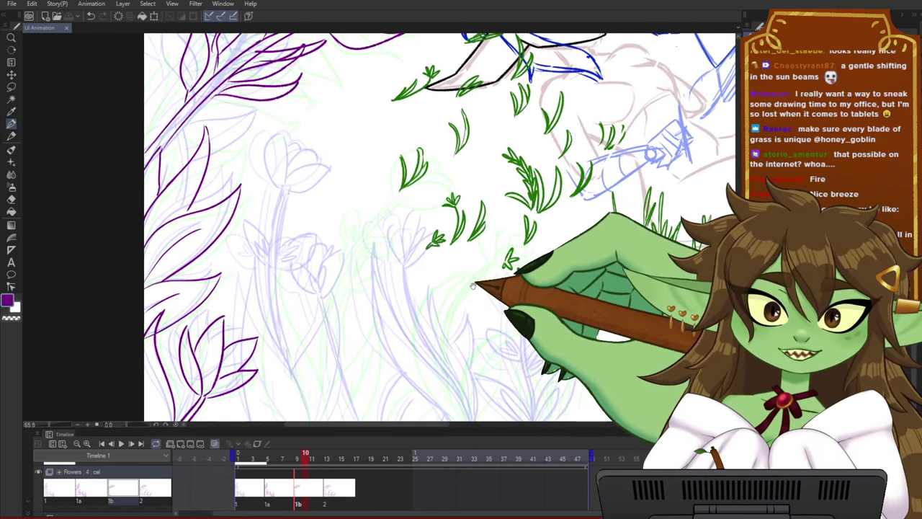
{"action": "left_click_drag", "start_coordinate": [305, 454], "coordinate": [289, 458]}
{"action": "left_click", "coordinate": [296, 461]}
{"action": "left_click", "coordinate": [289, 463]}
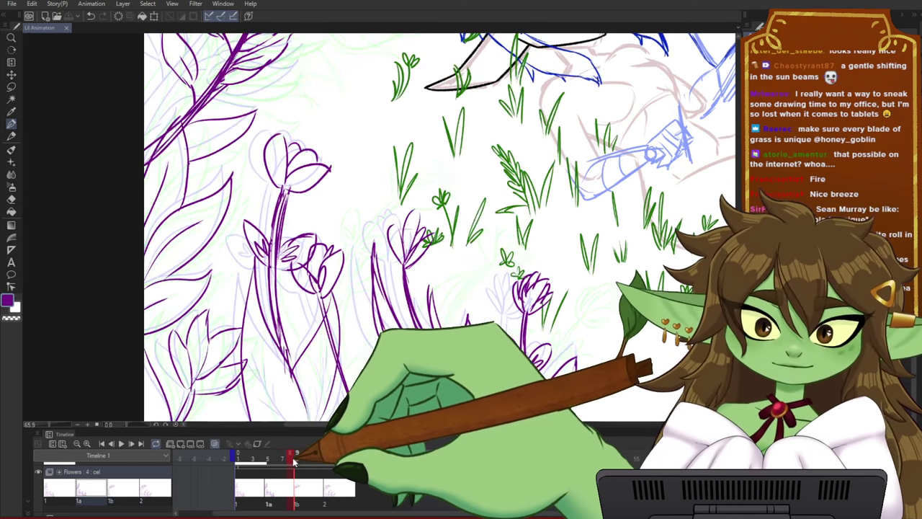
{"action": "left_click", "coordinate": [297, 460]}
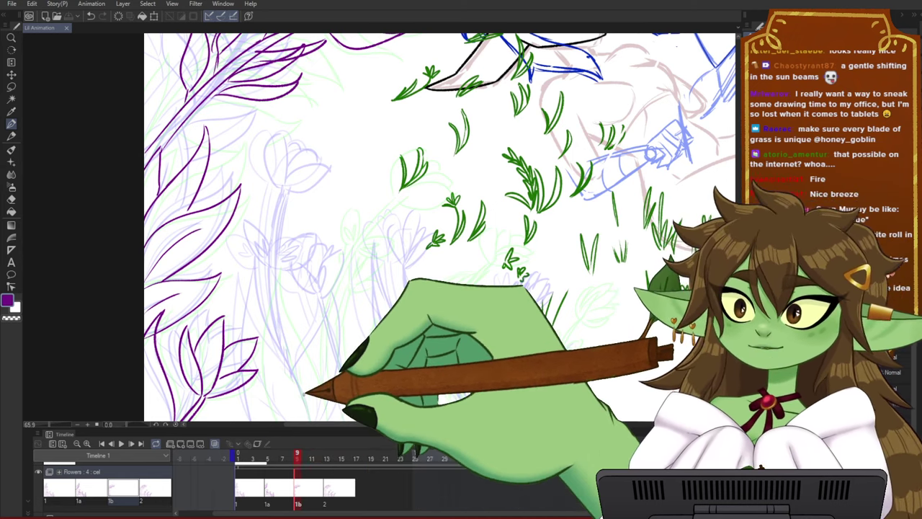
{"action": "left_click_drag", "start_coordinate": [448, 248], "coordinate": [442, 234]}
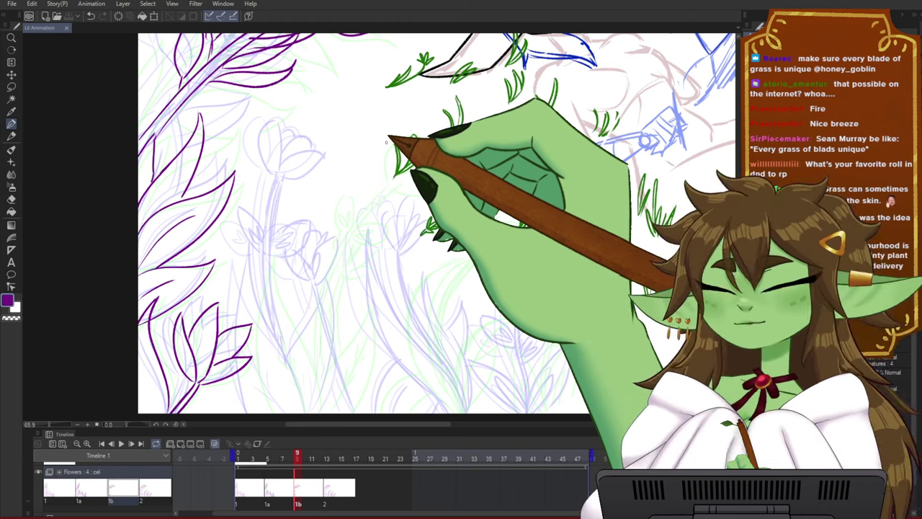
- Draw pointed leaves on the underside of the branch stem near its base on cel 1b
{"action": "scroll", "coordinate": [384, 146], "scroll_direction": "down", "scroll_amount": 2}
{"action": "left_click_drag", "start_coordinate": [434, 163], "coordinate": [394, 223]}
{"action": "scroll", "coordinate": [270, 256], "scroll_direction": "up", "scroll_amount": 2}
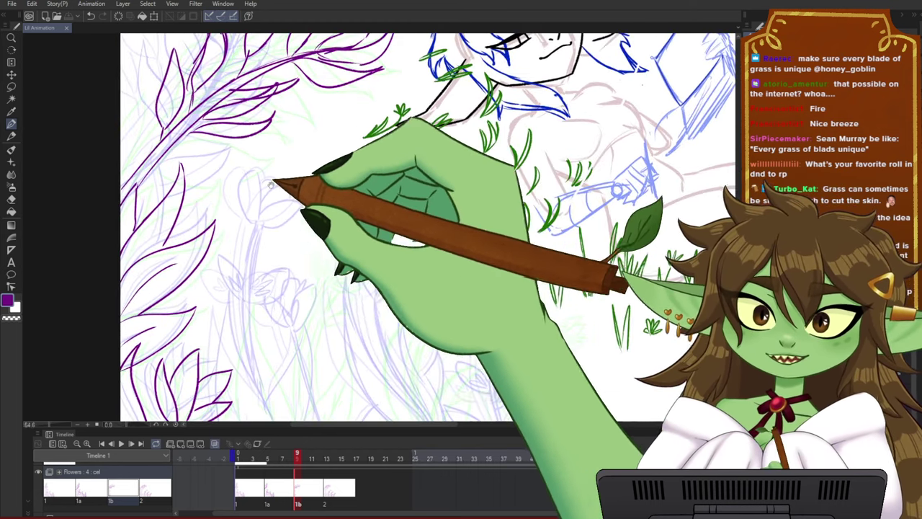
{"action": "left_click_drag", "start_coordinate": [271, 185], "coordinate": [355, 261]}
{"action": "mouse_move", "coordinate": [296, 457]}
{"action": "left_mouse_down"}
{"action": "mouse_move", "coordinate": [266, 462]}
{"action": "mouse_move", "coordinate": [319, 461]}
{"action": "left_mouse_up"}
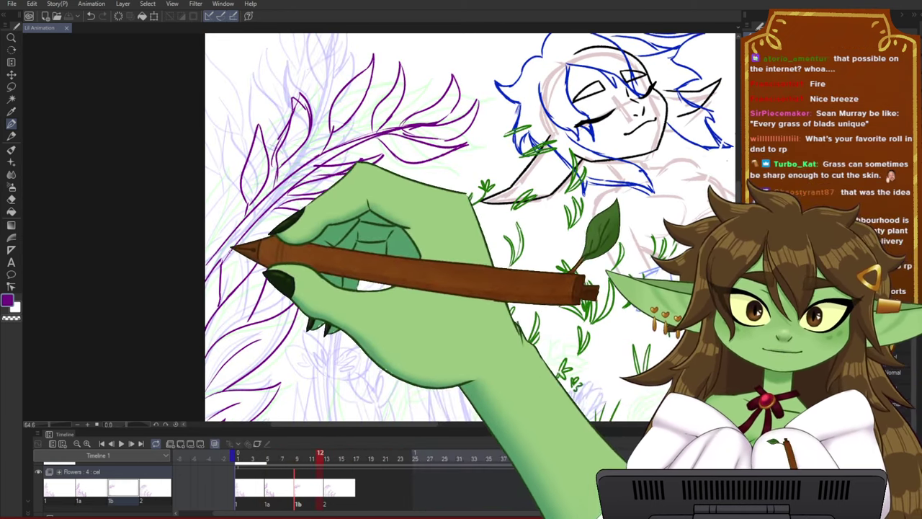
{"action": "mouse_move", "coordinate": [229, 251]}
{"action": "left_mouse_down"}
{"action": "mouse_move", "coordinate": [284, 230]}
{"action": "mouse_move", "coordinate": [274, 233]}
{"action": "mouse_move", "coordinate": [338, 236]}
{"action": "mouse_move", "coordinate": [313, 244]}
{"action": "mouse_move", "coordinate": [345, 239]}
{"action": "mouse_move", "coordinate": [264, 275]}
{"action": "mouse_move", "coordinate": [226, 271]}
{"action": "mouse_move", "coordinate": [270, 272]}
{"action": "left_mouse_up"}
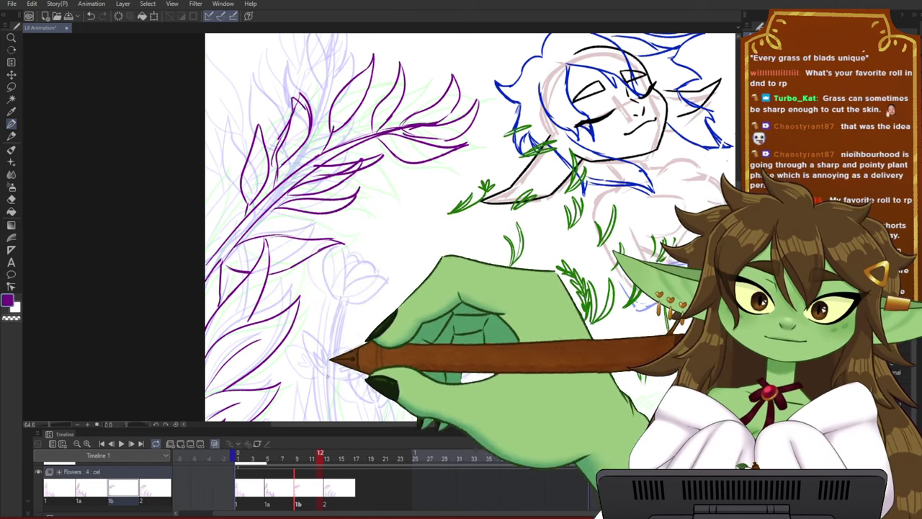
- Select the lowest leaf on the branch's underside on cel 2, tilt it slightly downward, and check the motion across the cels
{"action": "mouse_move", "coordinate": [320, 456]}
{"action": "left_mouse_down"}
{"action": "mouse_move", "coordinate": [310, 458]}
{"action": "mouse_move", "coordinate": [335, 461]}
{"action": "left_mouse_up"}
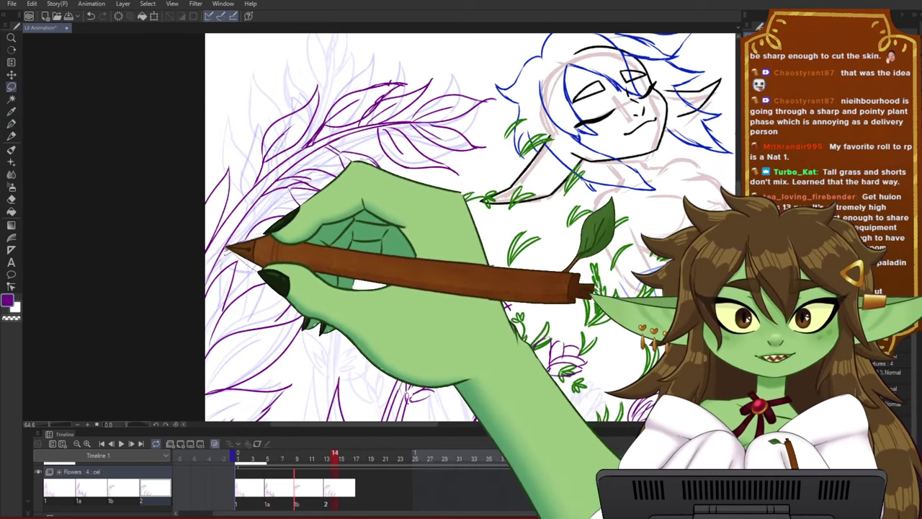
{"action": "mouse_move", "coordinate": [283, 206]}
{"action": "left_mouse_down"}
{"action": "mouse_move", "coordinate": [376, 237]}
{"action": "mouse_move", "coordinate": [337, 268]}
{"action": "left_mouse_up"}
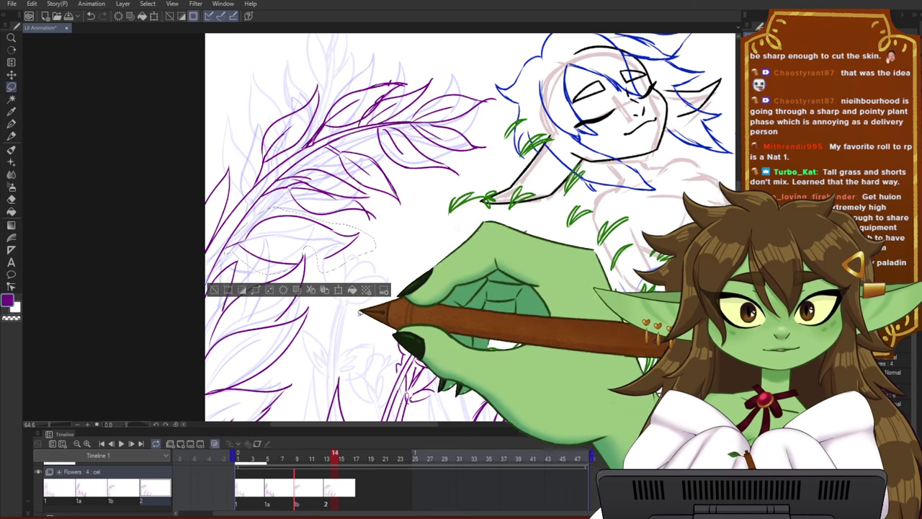
{"action": "left_click", "coordinate": [340, 290]}
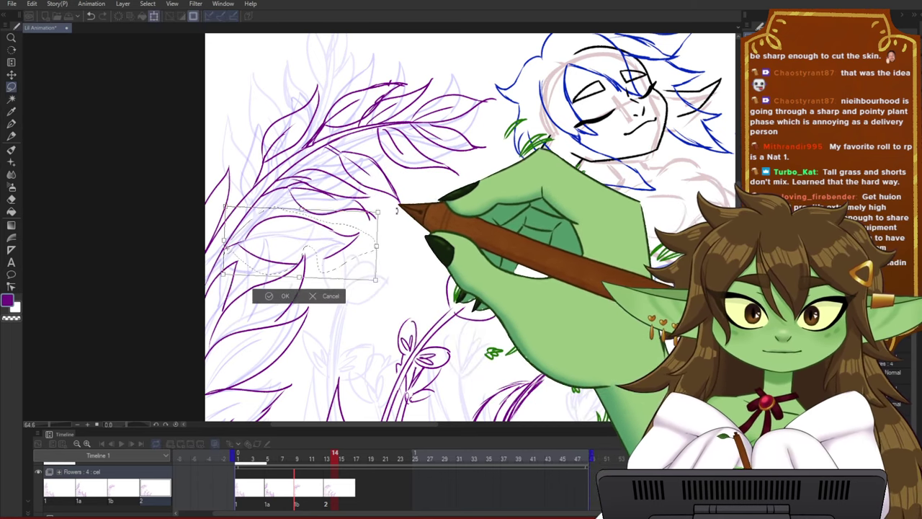
{"action": "left_click", "coordinate": [282, 317]}
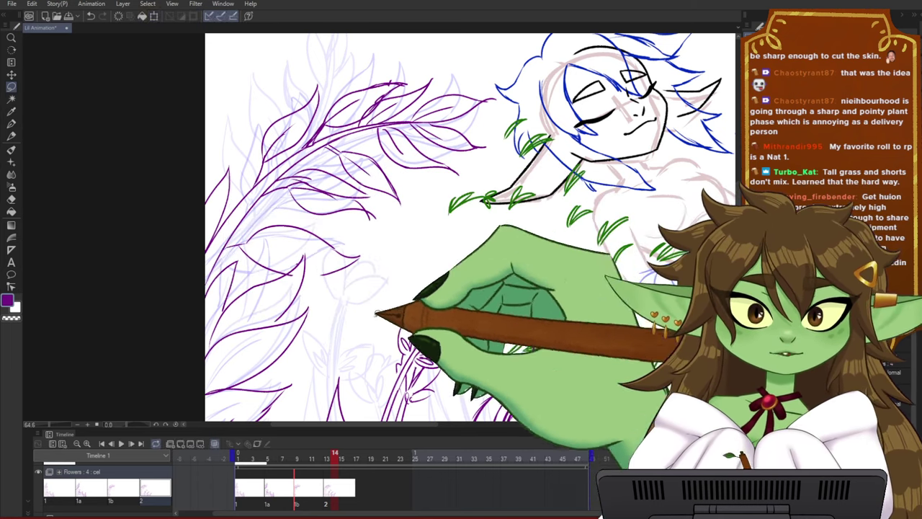
{"action": "left_click", "coordinate": [238, 457]}
{"action": "left_click_drag", "start_coordinate": [238, 457], "coordinate": [327, 460]}
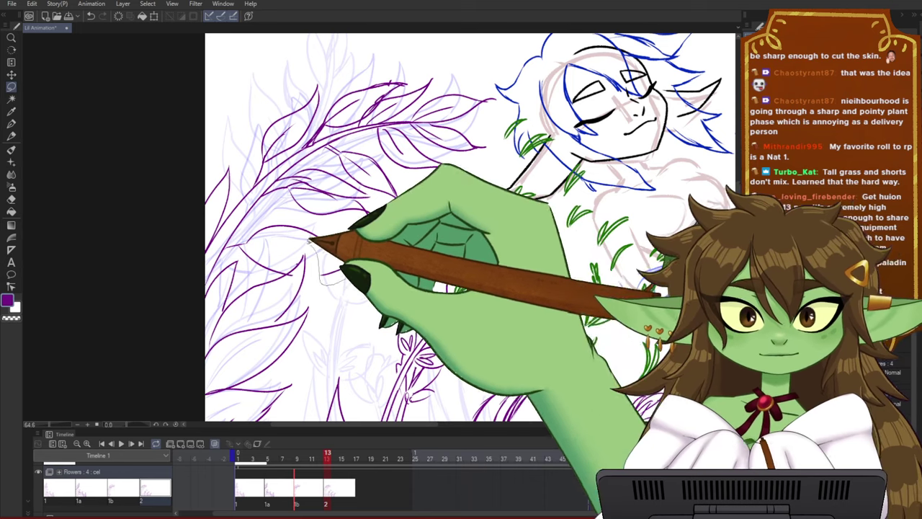
- Reselect the lowest underside leaf on cel 2, transform it again, deselect, and return to the pen
{"action": "mouse_move", "coordinate": [309, 241]}
{"action": "left_mouse_down"}
{"action": "mouse_move", "coordinate": [265, 272]}
{"action": "mouse_move", "coordinate": [243, 260]}
{"action": "mouse_move", "coordinate": [258, 218]}
{"action": "mouse_move", "coordinate": [293, 211]}
{"action": "mouse_move", "coordinate": [364, 238]}
{"action": "mouse_move", "coordinate": [342, 254]}
{"action": "left_mouse_up"}
{"action": "left_click", "coordinate": [348, 301]}
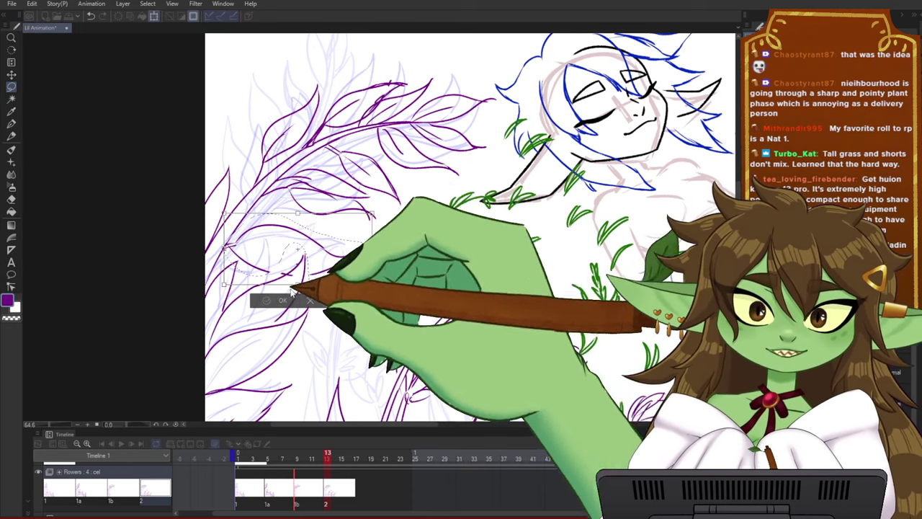
{"action": "left_click", "coordinate": [289, 299]}
{"action": "key", "text": "ctrl+d"}
{"action": "key", "text": "p"}
- Add a leaf to the underside of the branch stem near its base on cel 1a
{"action": "mouse_move", "coordinate": [326, 459]}
{"action": "left_mouse_down"}
{"action": "mouse_move", "coordinate": [262, 461]}
{"action": "mouse_move", "coordinate": [378, 459]}
{"action": "mouse_move", "coordinate": [291, 459]}
{"action": "left_mouse_up"}
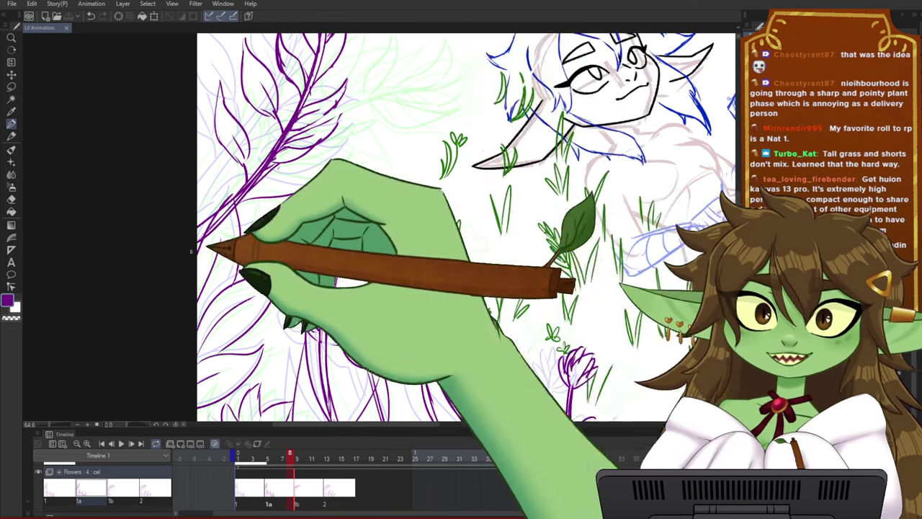
{"action": "left_click_drag", "start_coordinate": [195, 252], "coordinate": [174, 249]}
{"action": "mouse_move", "coordinate": [345, 308]}
{"action": "left_mouse_down"}
{"action": "mouse_move", "coordinate": [360, 306]}
{"action": "mouse_move", "coordinate": [310, 269]}
{"action": "mouse_move", "coordinate": [285, 268]}
{"action": "left_mouse_up"}
{"action": "left_click_drag", "start_coordinate": [294, 167], "coordinate": [316, 193]}
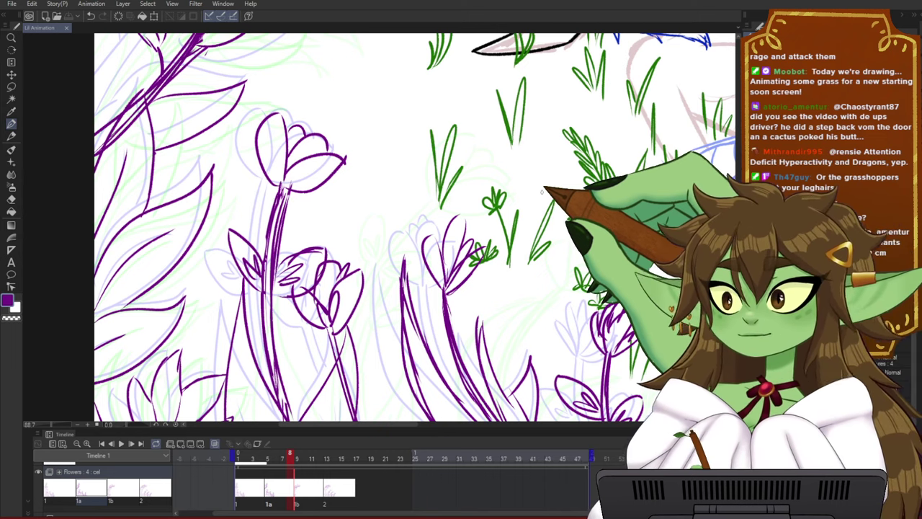
- Examine the flower stems on cels 1a and 1b to compare their positions between frames
{"action": "left_click_drag", "start_coordinate": [465, 254], "coordinate": [467, 210]}
{"action": "left_click_drag", "start_coordinate": [542, 236], "coordinate": [489, 189]}
{"action": "mouse_move", "coordinate": [289, 459]}
{"action": "left_mouse_down"}
{"action": "mouse_move", "coordinate": [305, 455]}
{"action": "mouse_move", "coordinate": [284, 458]}
{"action": "left_mouse_up"}
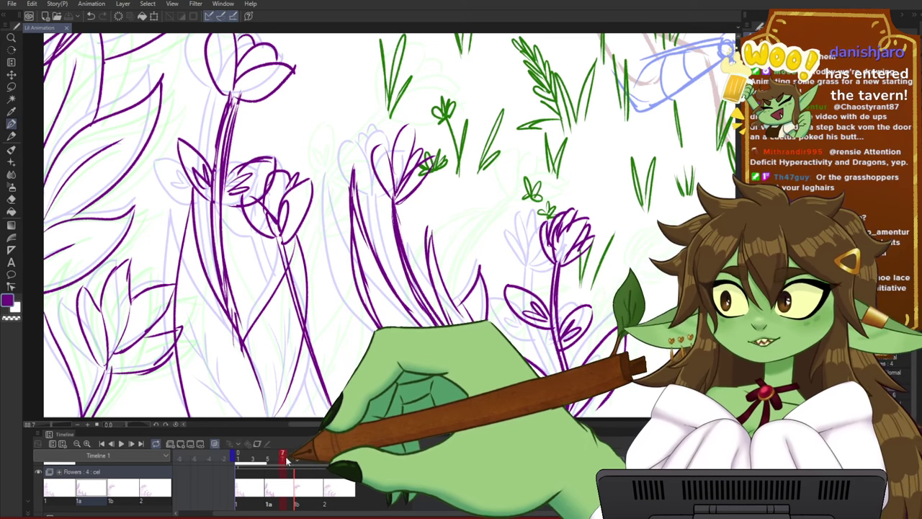
{"action": "left_click", "coordinate": [296, 456]}
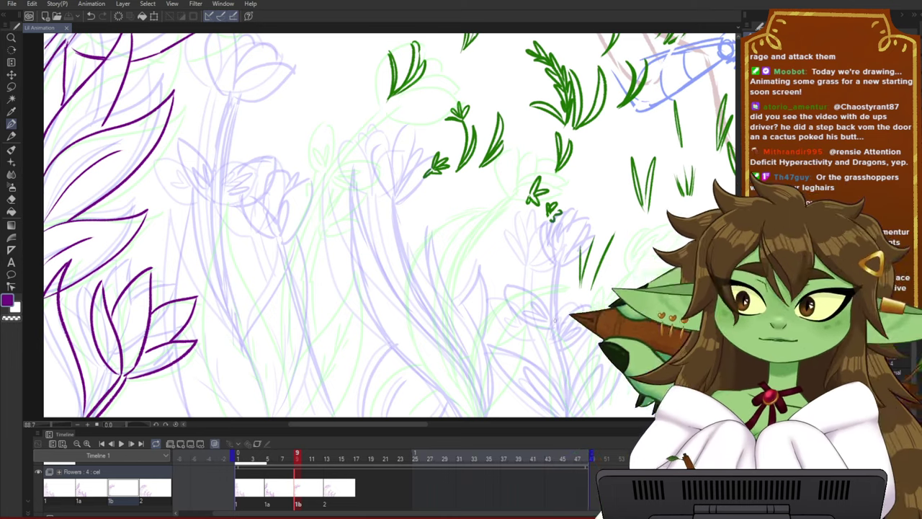
{"action": "left_click_drag", "start_coordinate": [473, 325], "coordinate": [481, 321]}
{"action": "scroll", "coordinate": [351, 239], "scroll_direction": "down", "scroll_amount": 1}
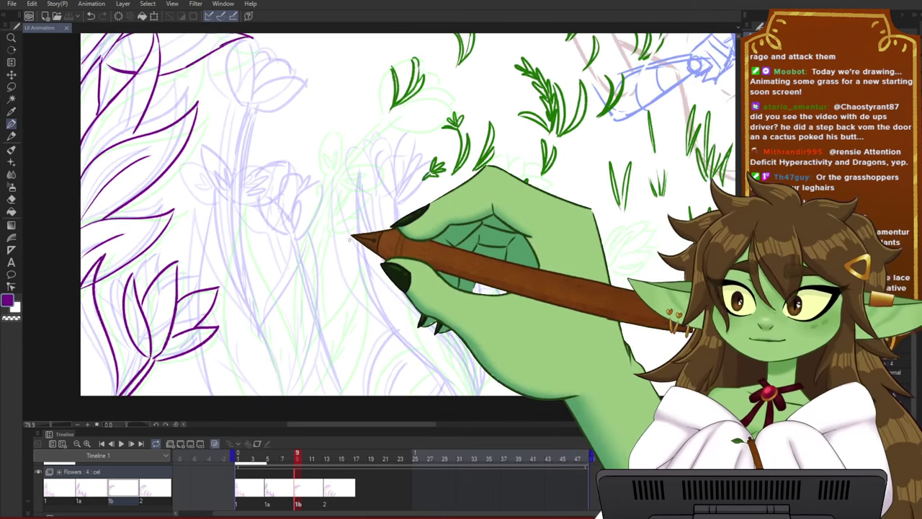
{"action": "scroll", "coordinate": [349, 239], "scroll_direction": "up", "scroll_amount": 2}
{"action": "left_click_drag", "start_coordinate": [362, 277], "coordinate": [373, 276]}
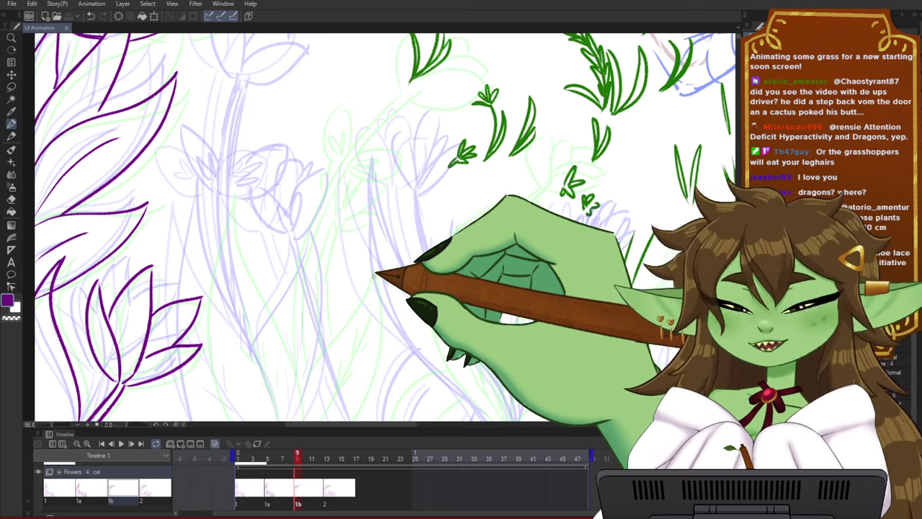
{"action": "scroll", "coordinate": [375, 275], "scroll_direction": "down", "scroll_amount": 3}
{"action": "left_click_drag", "start_coordinate": [349, 277], "coordinate": [338, 310]}
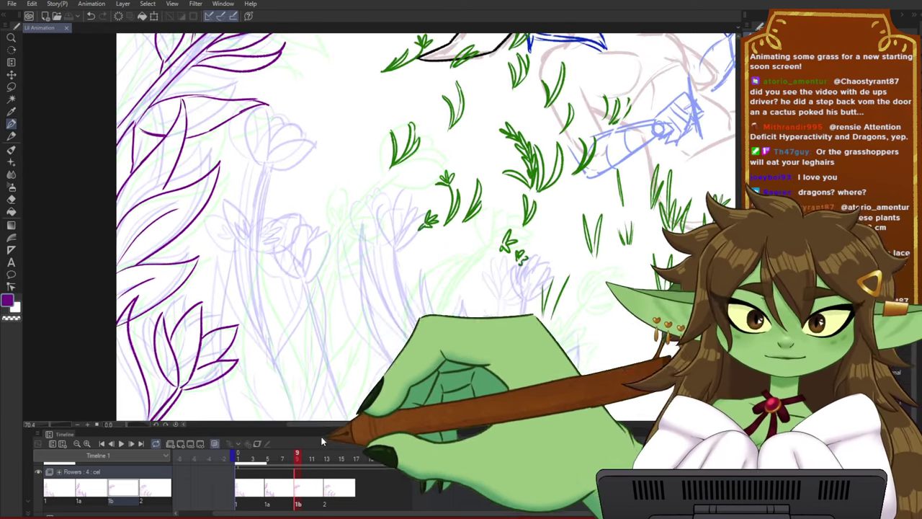
- Select the tall flower with its stem leaves on cel 1a, flip it horizontally, shift it slightly left, and deselect
{"action": "mouse_move", "coordinate": [294, 457]}
{"action": "left_mouse_down"}
{"action": "mouse_move", "coordinate": [253, 460]}
{"action": "mouse_move", "coordinate": [345, 453]}
{"action": "mouse_move", "coordinate": [268, 465]}
{"action": "left_mouse_up"}
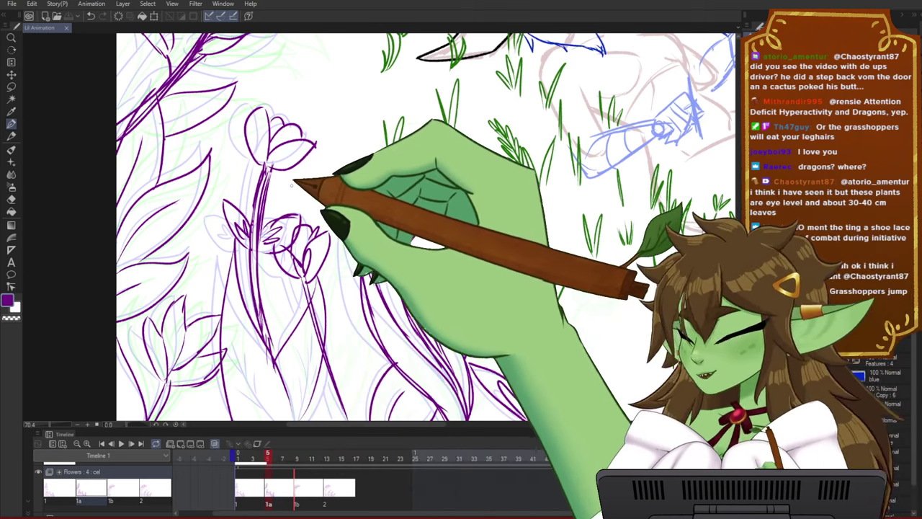
{"action": "key", "text": "m"}
{"action": "left_click_drag", "start_coordinate": [306, 199], "coordinate": [296, 224]}
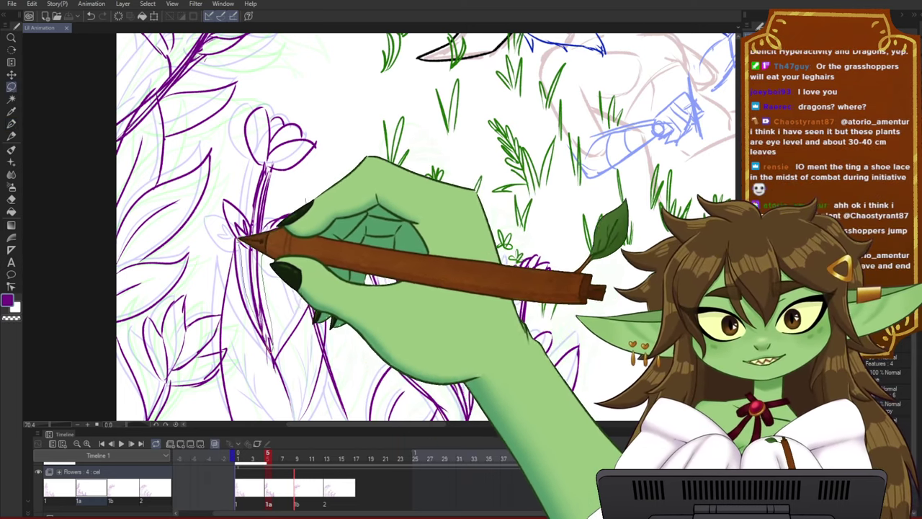
{"action": "mouse_move", "coordinate": [236, 239]}
{"action": "left_mouse_down"}
{"action": "mouse_move", "coordinate": [212, 194]}
{"action": "mouse_move", "coordinate": [233, 124]}
{"action": "mouse_move", "coordinate": [272, 82]}
{"action": "mouse_move", "coordinate": [334, 158]}
{"action": "left_mouse_up"}
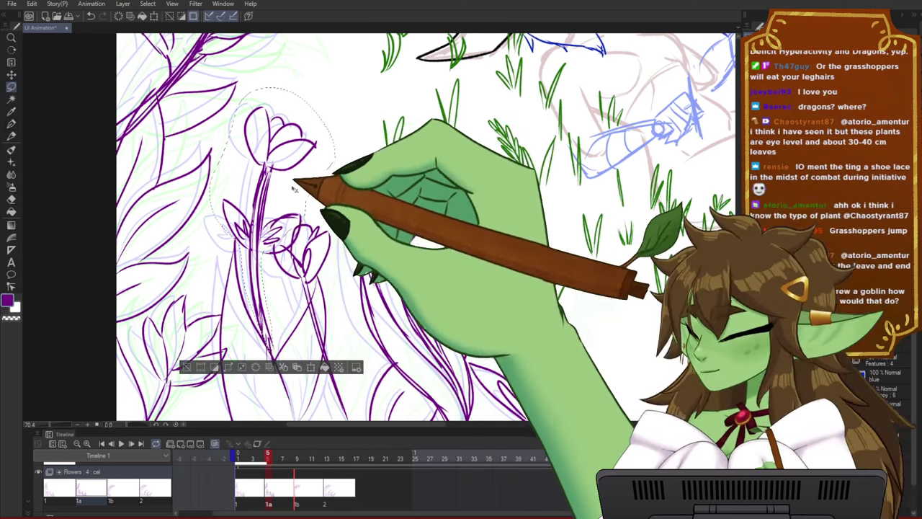
{"action": "key", "text": "ctrl+t"}
{"action": "key", "text": "h"}
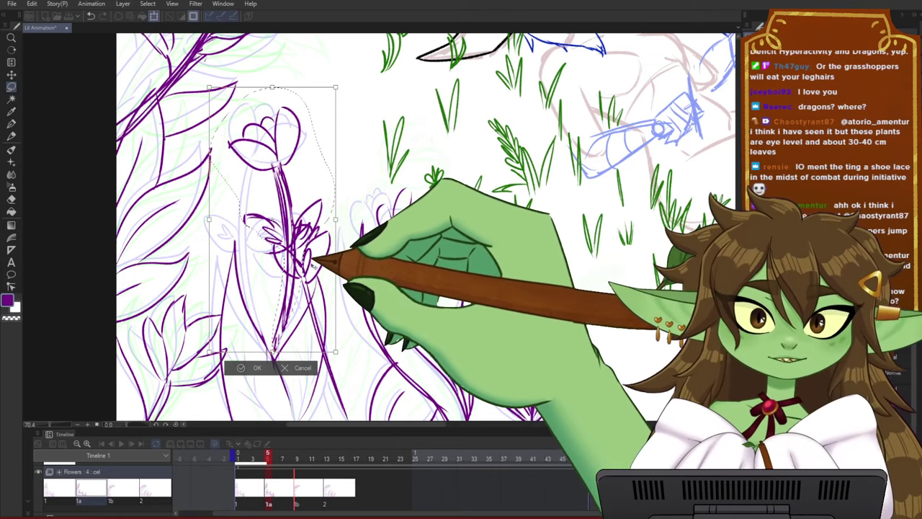
{"action": "left_click_drag", "start_coordinate": [328, 258], "coordinate": [315, 255]}
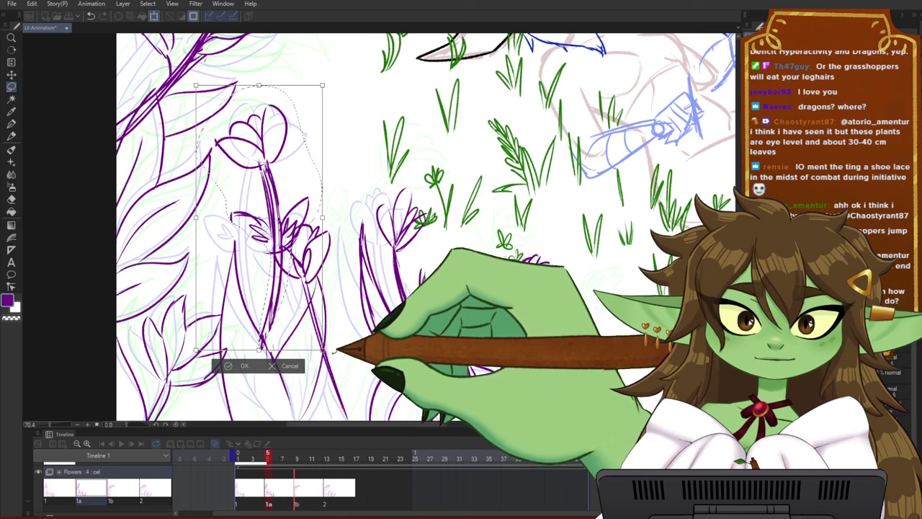
{"action": "left_click_drag", "start_coordinate": [334, 351], "coordinate": [333, 337]}
{"action": "left_click", "coordinate": [241, 366]}
{"action": "left_click", "coordinate": [351, 268]}
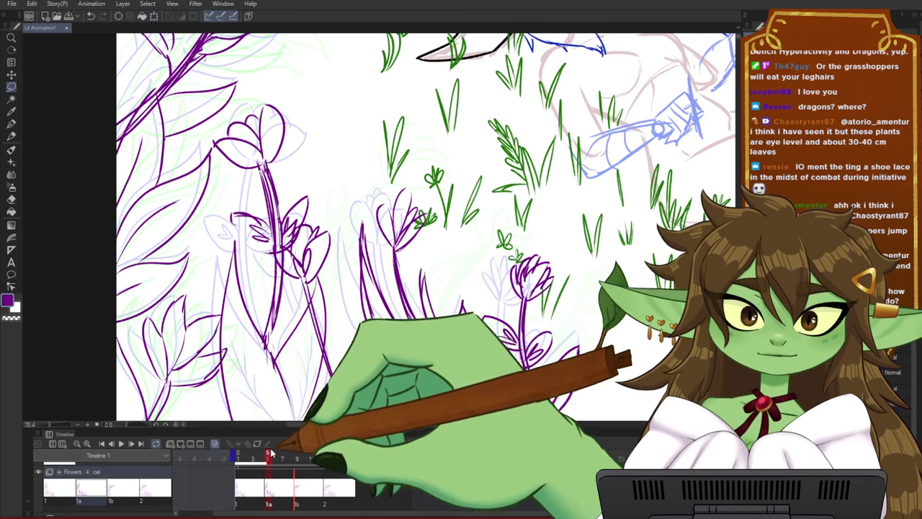
- Undo the last stroke, then select and delete the flipped tall flower's head on cel 1a
{"action": "left_click_drag", "start_coordinate": [270, 457], "coordinate": [293, 459]}
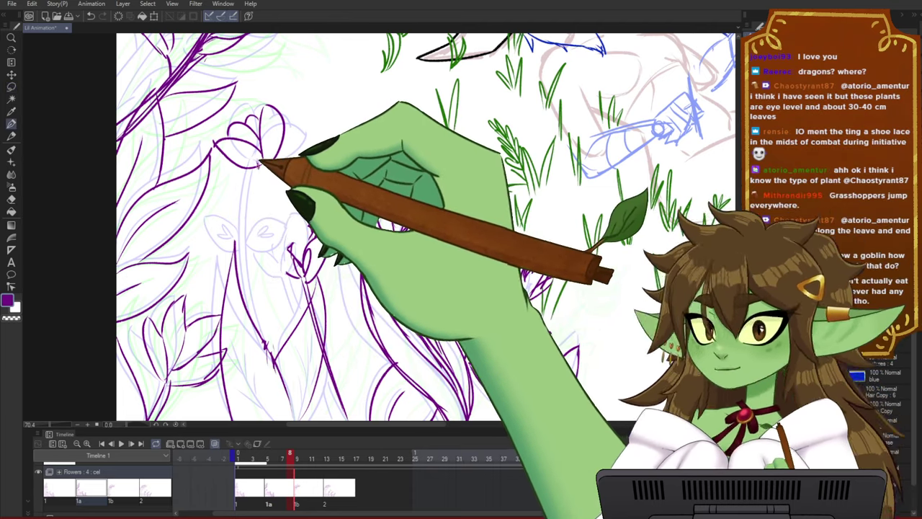
{"action": "key", "text": "ctrl+z"}
{"action": "key", "text": "m"}
{"action": "mouse_move", "coordinate": [302, 137]}
{"action": "left_mouse_down"}
{"action": "mouse_move", "coordinate": [284, 173]}
{"action": "mouse_move", "coordinate": [212, 145]}
{"action": "mouse_move", "coordinate": [291, 94]}
{"action": "mouse_move", "coordinate": [311, 129]}
{"action": "left_mouse_up"}
{"action": "key", "text": "Delete"}
{"action": "key", "text": "ctrl+d"}
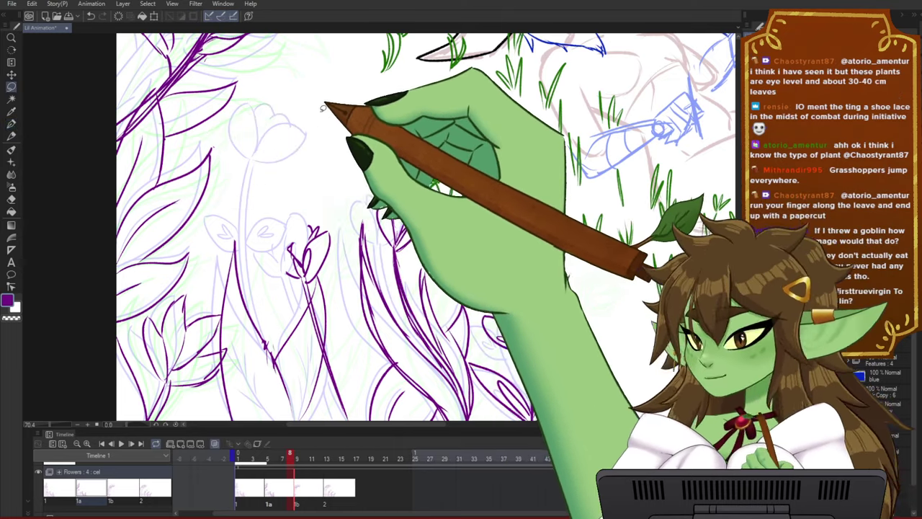
- Redraw the tall flower on cel 1a with a cupped, petalled head, a slender stem and a pair of rounded leaves
{"action": "key", "text": "p"}
{"action": "mouse_move", "coordinate": [256, 161]}
{"action": "left_mouse_down"}
{"action": "mouse_move", "coordinate": [250, 106]}
{"action": "mouse_move", "coordinate": [265, 139]}
{"action": "left_mouse_up"}
{"action": "left_click_drag", "start_coordinate": [265, 138], "coordinate": [290, 124]}
{"action": "left_click_drag", "start_coordinate": [258, 162], "coordinate": [301, 140]}
{"action": "left_click_drag", "start_coordinate": [258, 118], "coordinate": [272, 116]}
{"action": "mouse_move", "coordinate": [271, 115]}
{"action": "left_mouse_down"}
{"action": "mouse_move", "coordinate": [291, 124]}
{"action": "mouse_move", "coordinate": [262, 160]}
{"action": "mouse_move", "coordinate": [258, 247]}
{"action": "mouse_move", "coordinate": [261, 167]}
{"action": "mouse_move", "coordinate": [267, 347]}
{"action": "left_mouse_up"}
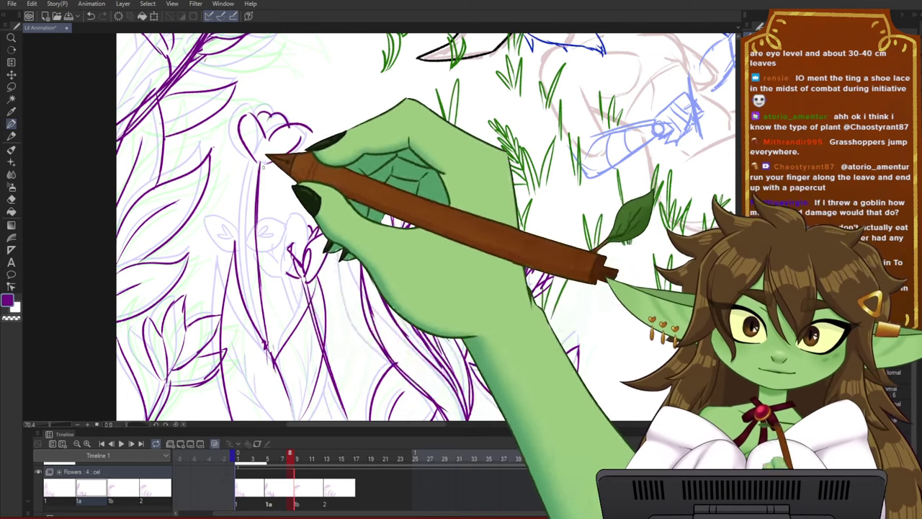
{"action": "left_click_drag", "start_coordinate": [263, 163], "coordinate": [271, 345]}
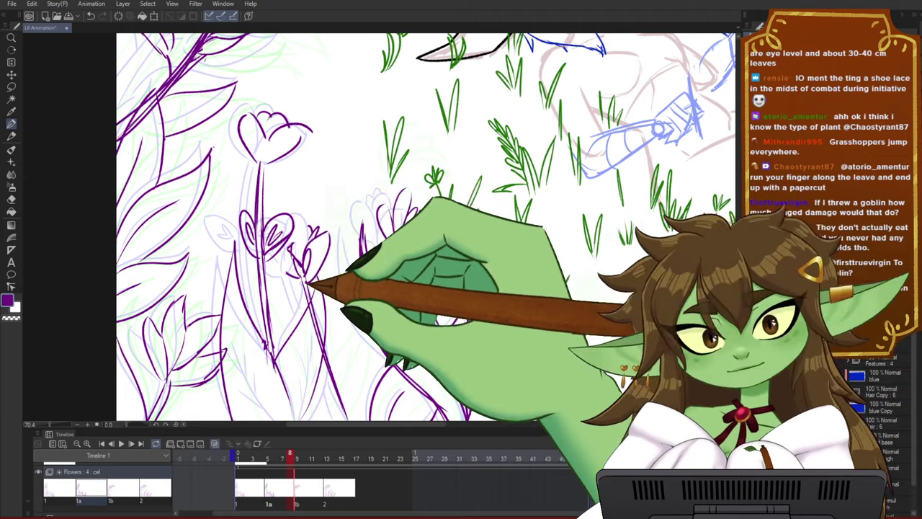
- Add vein strokes inside the long pointed leaf at the tall flower's base on cel 1a
{"action": "mouse_move", "coordinate": [290, 458]}
{"action": "left_mouse_down"}
{"action": "mouse_move", "coordinate": [341, 461]}
{"action": "mouse_move", "coordinate": [299, 462]}
{"action": "mouse_move", "coordinate": [333, 456]}
{"action": "mouse_move", "coordinate": [311, 456]}
{"action": "left_mouse_up"}
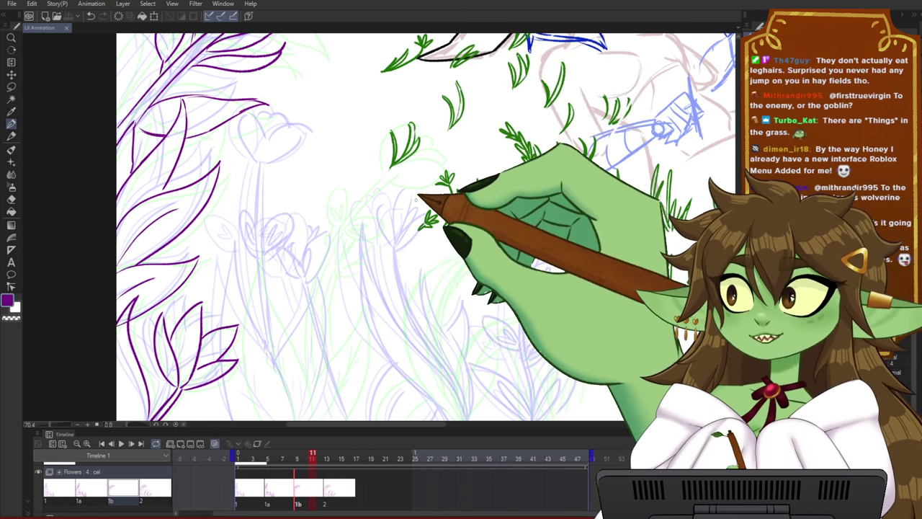
{"action": "scroll", "coordinate": [415, 200], "scroll_direction": "down", "scroll_amount": 1}
{"action": "left_click_drag", "start_coordinate": [416, 217], "coordinate": [444, 223]}
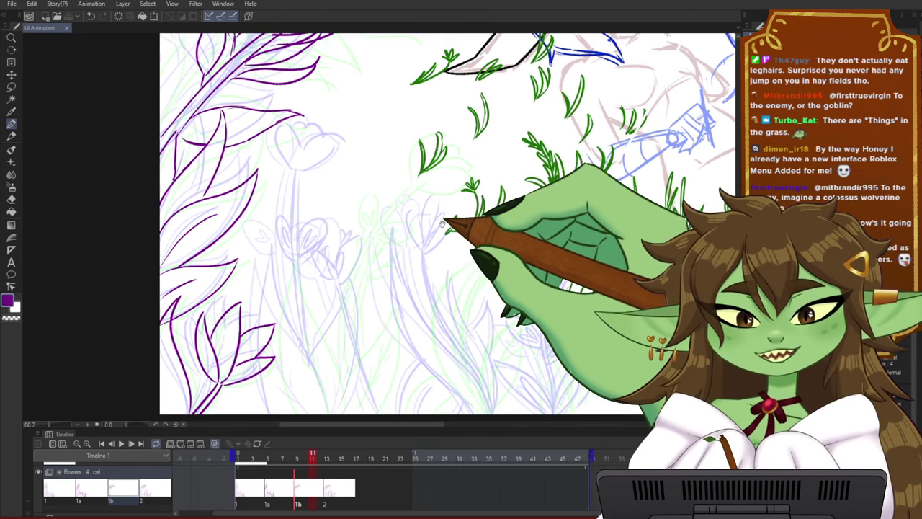
{"action": "scroll", "coordinate": [399, 260], "scroll_direction": "up", "scroll_amount": 1}
{"action": "left_click_drag", "start_coordinate": [406, 261], "coordinate": [395, 258]}
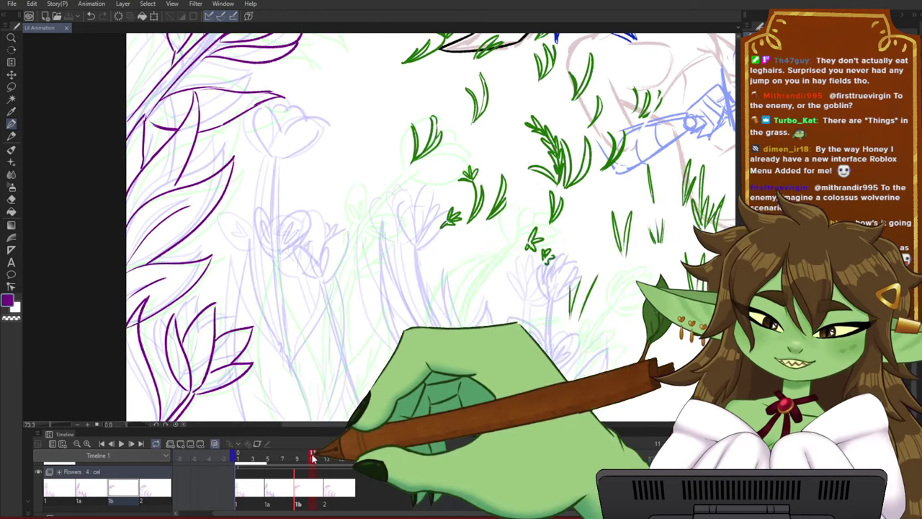
{"action": "left_click_drag", "start_coordinate": [315, 459], "coordinate": [276, 466]}
{"action": "left_click_drag", "start_coordinate": [252, 311], "coordinate": [275, 411]}
{"action": "left_click_drag", "start_coordinate": [296, 359], "coordinate": [296, 321]}
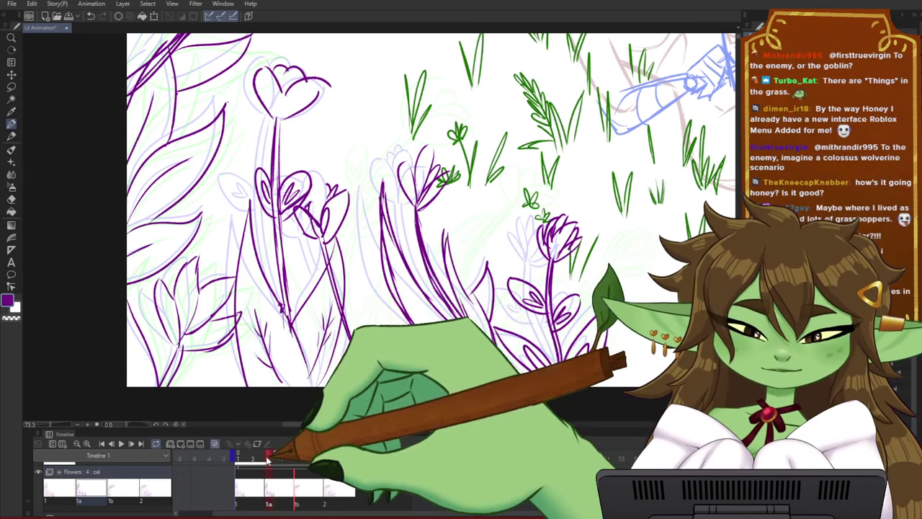
- Compare the flowers on cels 1a and 1b to judge where the tall flower should sway on cel 1b
{"action": "mouse_move", "coordinate": [274, 459]}
{"action": "left_mouse_down"}
{"action": "mouse_move", "coordinate": [258, 459]}
{"action": "mouse_move", "coordinate": [282, 458]}
{"action": "left_mouse_up"}
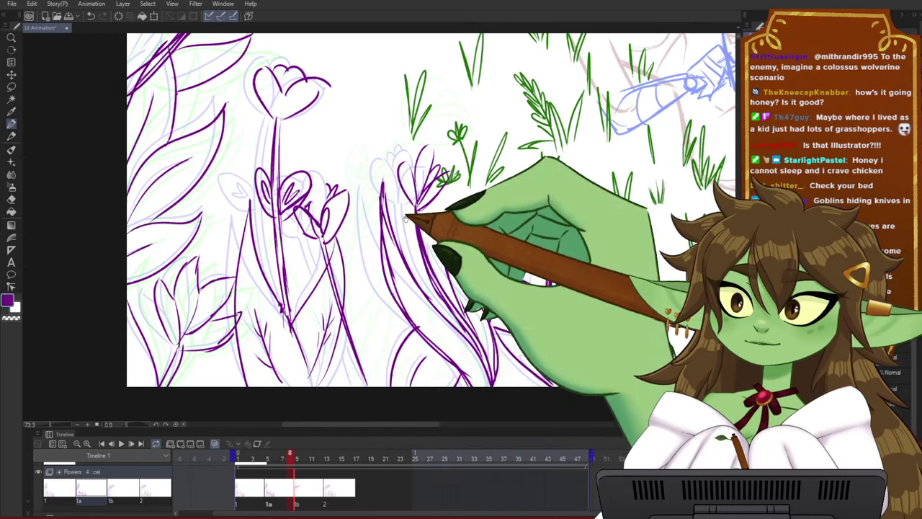
{"action": "left_click_drag", "start_coordinate": [438, 216], "coordinate": [417, 265]}
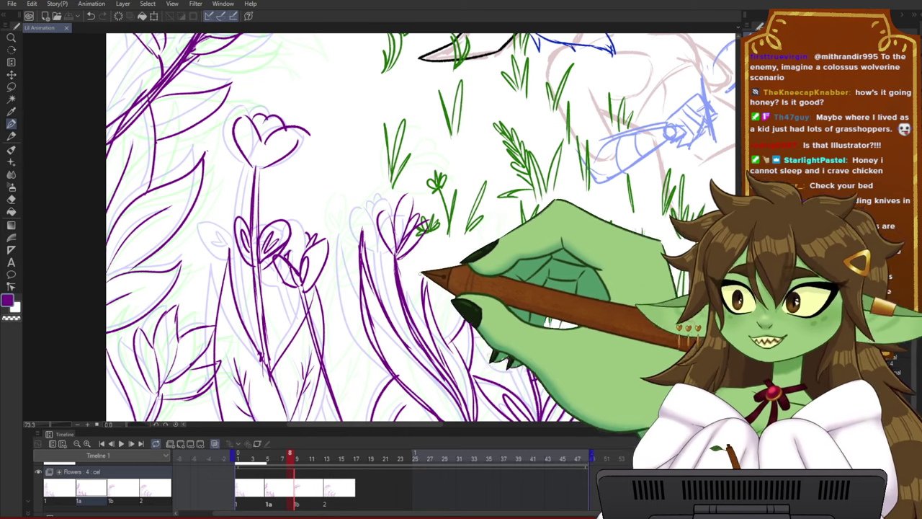
{"action": "mouse_move", "coordinate": [294, 457]}
{"action": "left_mouse_down"}
{"action": "mouse_move", "coordinate": [306, 463]}
{"action": "mouse_move", "coordinate": [260, 467]}
{"action": "mouse_move", "coordinate": [280, 460]}
{"action": "mouse_move", "coordinate": [260, 459]}
{"action": "mouse_move", "coordinate": [270, 455]}
{"action": "mouse_move", "coordinate": [263, 458]}
{"action": "mouse_move", "coordinate": [278, 458]}
{"action": "mouse_move", "coordinate": [261, 458]}
{"action": "mouse_move", "coordinate": [305, 458]}
{"action": "left_mouse_up"}
{"action": "left_click_drag", "start_coordinate": [393, 328], "coordinate": [397, 321]}
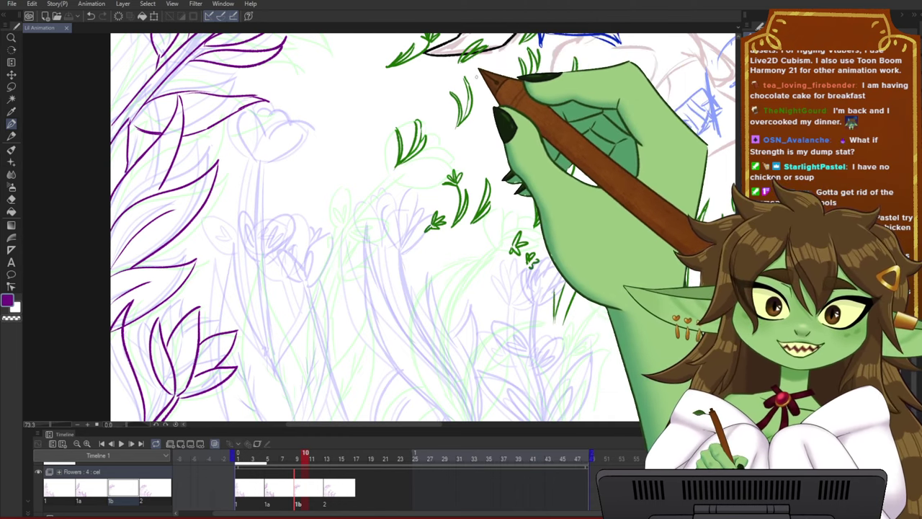
{"action": "scroll", "coordinate": [422, 148], "scroll_direction": "down", "scroll_amount": 1}
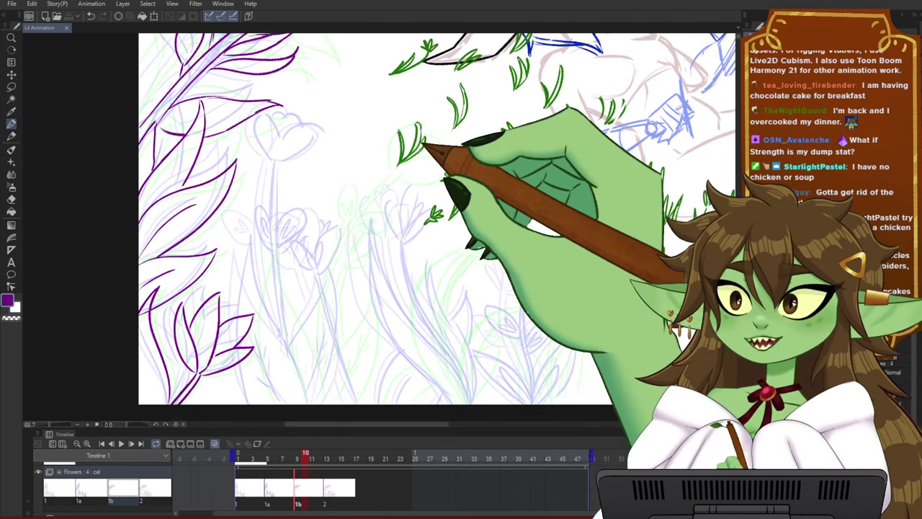
{"action": "left_click_drag", "start_coordinate": [428, 202], "coordinate": [448, 179]}
{"action": "scroll", "coordinate": [445, 176], "scroll_direction": "up", "scroll_amount": 2}
{"action": "left_click_drag", "start_coordinate": [610, 164], "coordinate": [530, 161]}
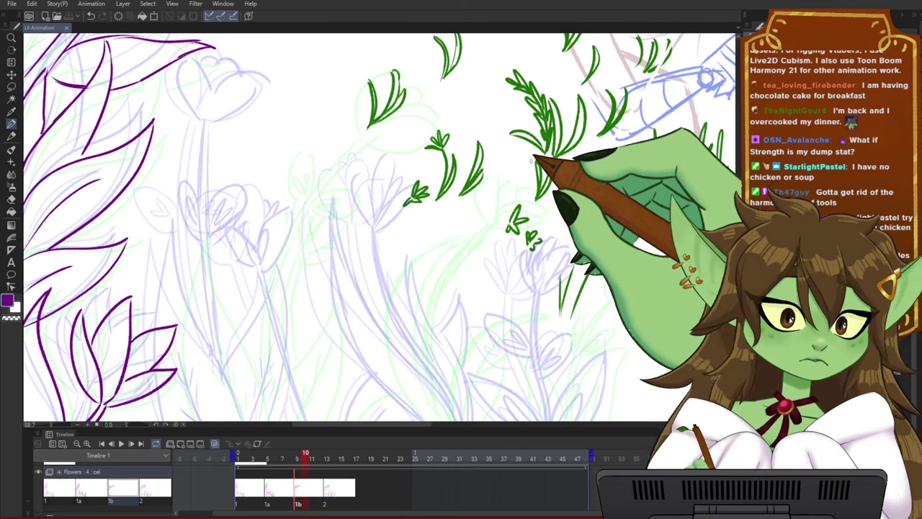
{"action": "scroll", "coordinate": [531, 161], "scroll_direction": "down", "scroll_amount": 2}
{"action": "mouse_move", "coordinate": [345, 229]}
{"action": "left_mouse_down"}
{"action": "mouse_move", "coordinate": [371, 247]}
{"action": "mouse_move", "coordinate": [389, 240]}
{"action": "left_mouse_up"}
{"action": "scroll", "coordinate": [373, 244], "scroll_direction": "up", "scroll_amount": 1}
{"action": "left_click", "coordinate": [291, 458]}
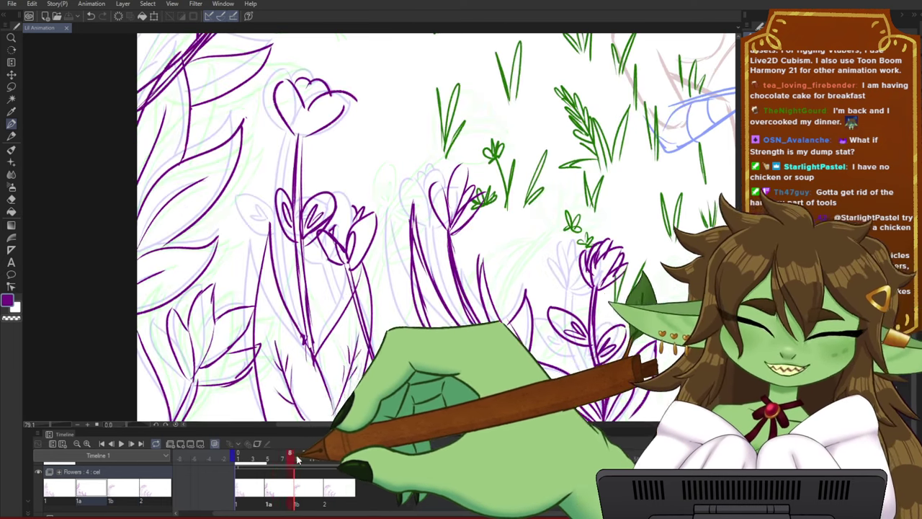
{"action": "left_click_drag", "start_coordinate": [296, 458], "coordinate": [298, 459]}
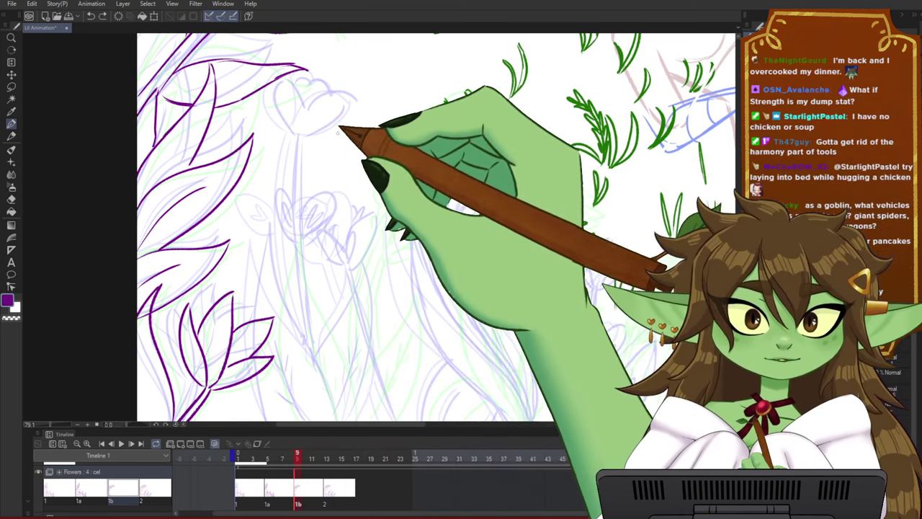
- Sketch the tall flower on cel 1b with a slightly curved stem, a cupped, petalled head and a pair of small rounded stem leaves
{"action": "left_click_drag", "start_coordinate": [338, 132], "coordinate": [321, 360]}
{"action": "mouse_move", "coordinate": [343, 136]}
{"action": "left_mouse_down"}
{"action": "mouse_move", "coordinate": [342, 297]}
{"action": "mouse_move", "coordinate": [322, 407]}
{"action": "left_mouse_up"}
{"action": "mouse_move", "coordinate": [336, 142]}
{"action": "left_mouse_down"}
{"action": "mouse_move", "coordinate": [337, 284]}
{"action": "mouse_move", "coordinate": [337, 141]}
{"action": "mouse_move", "coordinate": [323, 403]}
{"action": "left_mouse_up"}
{"action": "mouse_move", "coordinate": [333, 132]}
{"action": "left_mouse_down"}
{"action": "mouse_move", "coordinate": [305, 125]}
{"action": "mouse_move", "coordinate": [334, 129]}
{"action": "mouse_move", "coordinate": [355, 91]}
{"action": "left_mouse_up"}
{"action": "mouse_move", "coordinate": [359, 97]}
{"action": "left_mouse_down"}
{"action": "mouse_move", "coordinate": [324, 122]}
{"action": "mouse_move", "coordinate": [315, 91]}
{"action": "mouse_move", "coordinate": [326, 102]}
{"action": "mouse_move", "coordinate": [355, 91]}
{"action": "left_mouse_up"}
{"action": "mouse_move", "coordinate": [322, 129]}
{"action": "left_mouse_down"}
{"action": "mouse_move", "coordinate": [298, 130]}
{"action": "mouse_move", "coordinate": [331, 144]}
{"action": "left_mouse_up"}
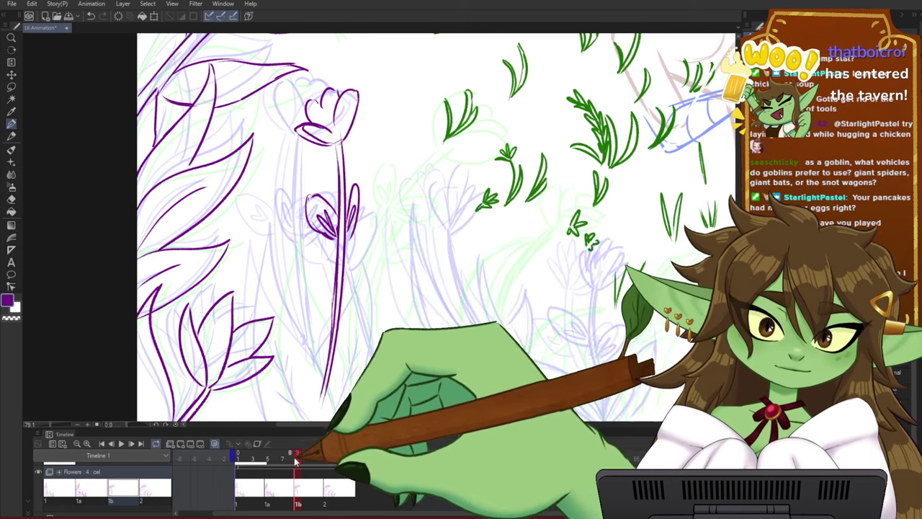
- Draw long pointed leaves with vein strokes on both sides of the tall flower's stem base on cel 1b
{"action": "mouse_move", "coordinate": [299, 457]}
{"action": "left_mouse_down"}
{"action": "mouse_move", "coordinate": [288, 457]}
{"action": "mouse_move", "coordinate": [307, 448]}
{"action": "mouse_move", "coordinate": [281, 463]}
{"action": "mouse_move", "coordinate": [297, 457]}
{"action": "left_mouse_up"}
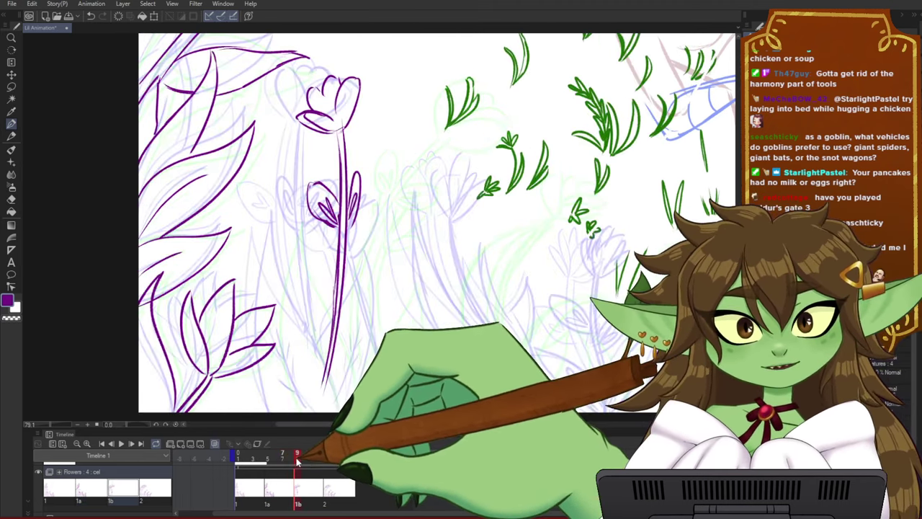
{"action": "mouse_move", "coordinate": [318, 400]}
{"action": "left_mouse_down"}
{"action": "mouse_move", "coordinate": [328, 337]}
{"action": "mouse_move", "coordinate": [326, 351]}
{"action": "mouse_move", "coordinate": [321, 299]}
{"action": "mouse_move", "coordinate": [282, 217]}
{"action": "mouse_move", "coordinate": [279, 261]}
{"action": "left_mouse_up"}
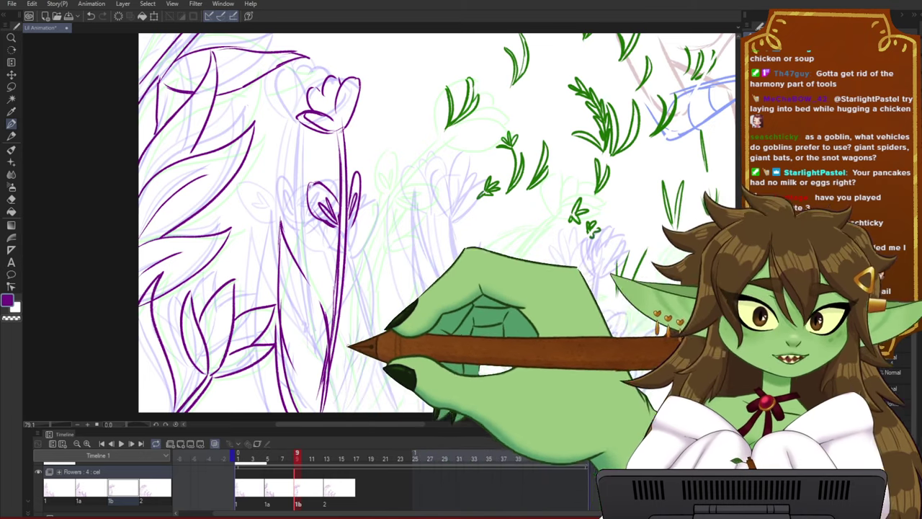
{"action": "key", "text": "ctrl+z"}
{"action": "mouse_move", "coordinate": [299, 455]}
{"action": "left_mouse_down"}
{"action": "mouse_move", "coordinate": [290, 454]}
{"action": "mouse_move", "coordinate": [330, 458]}
{"action": "mouse_move", "coordinate": [298, 462]}
{"action": "left_mouse_up"}
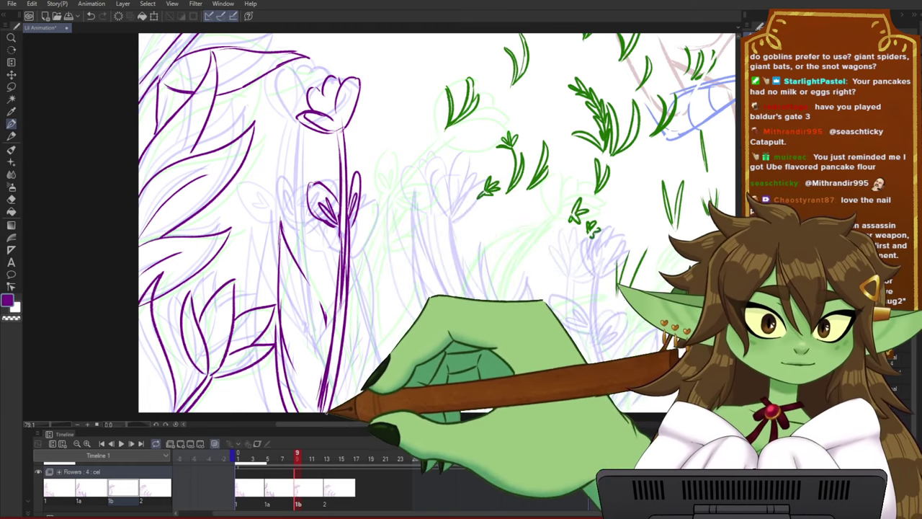
{"action": "mouse_move", "coordinate": [336, 410]}
{"action": "left_mouse_down"}
{"action": "mouse_move", "coordinate": [368, 367]}
{"action": "mouse_move", "coordinate": [361, 393]}
{"action": "mouse_move", "coordinate": [387, 297]}
{"action": "left_mouse_up"}
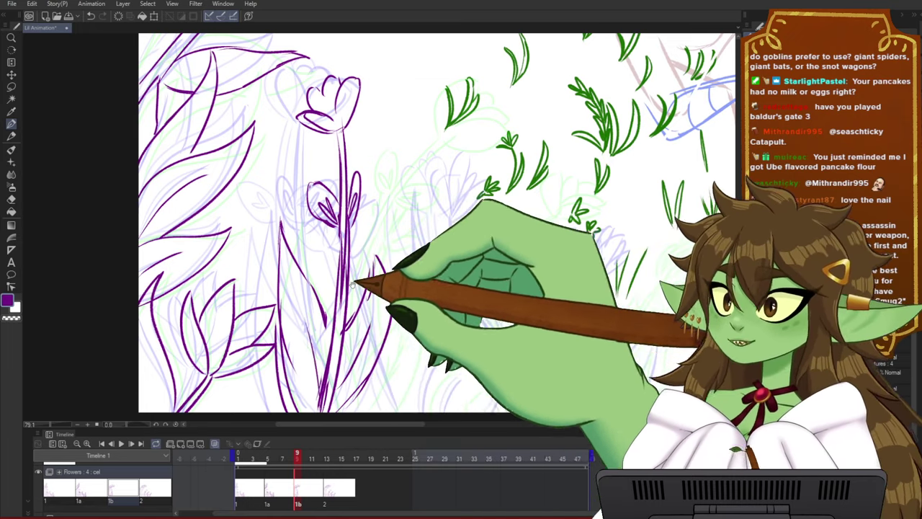
{"action": "left_click_drag", "start_coordinate": [354, 286], "coordinate": [374, 275]}
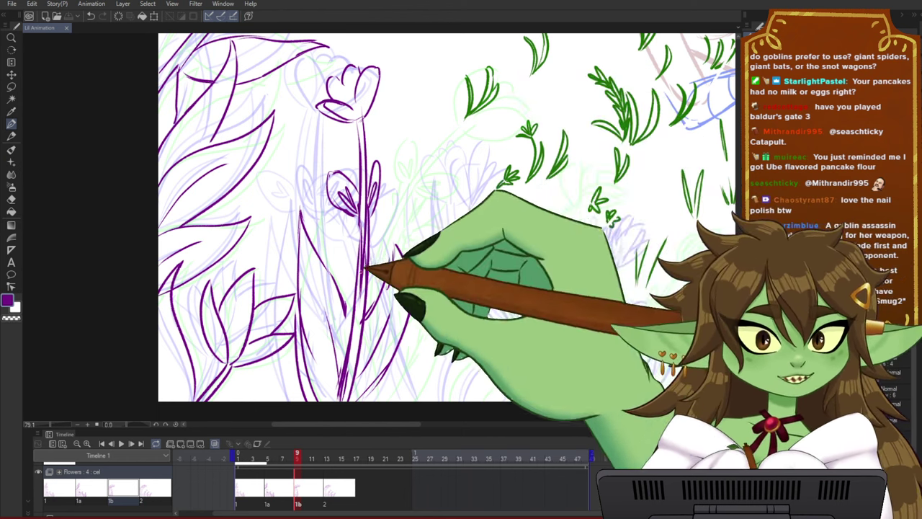
- Examine the tall flower on cel 1b in the whole plant group and compare it with cel 1a
{"action": "scroll", "coordinate": [316, 282], "scroll_direction": "down", "scroll_amount": 4}
{"action": "scroll", "coordinate": [366, 134], "scroll_direction": "up", "scroll_amount": 3}
{"action": "scroll", "coordinate": [276, 111], "scroll_direction": "down", "scroll_amount": 4}
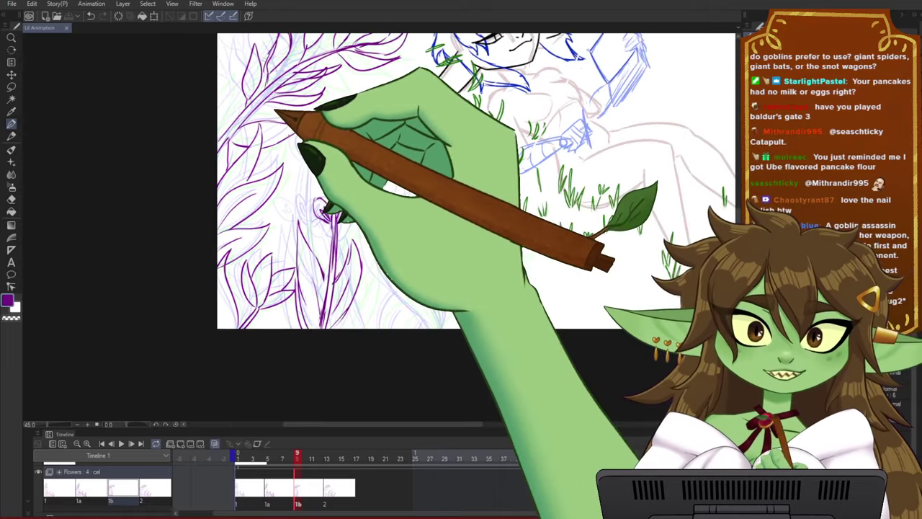
{"action": "scroll", "coordinate": [351, 186], "scroll_direction": "up", "scroll_amount": 4}
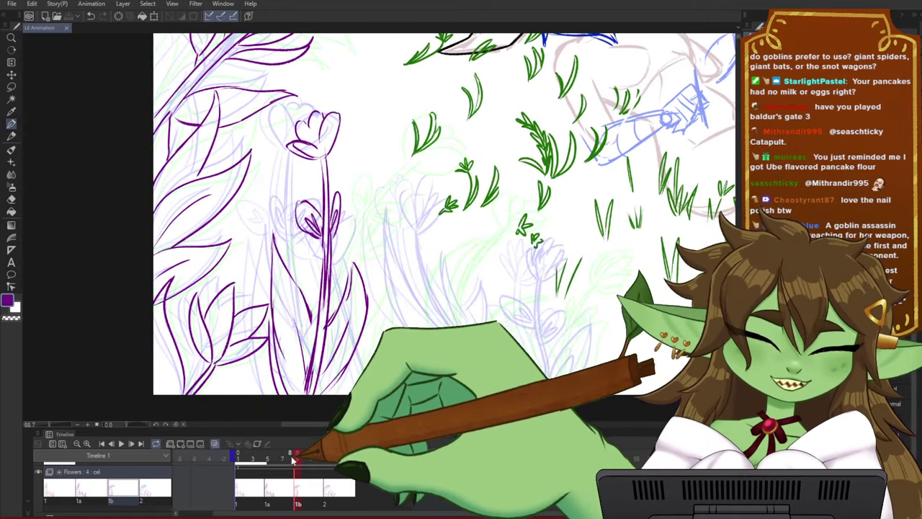
{"action": "mouse_move", "coordinate": [296, 457]}
{"action": "left_mouse_down"}
{"action": "mouse_move", "coordinate": [285, 456]}
{"action": "mouse_move", "coordinate": [300, 456]}
{"action": "left_mouse_up"}
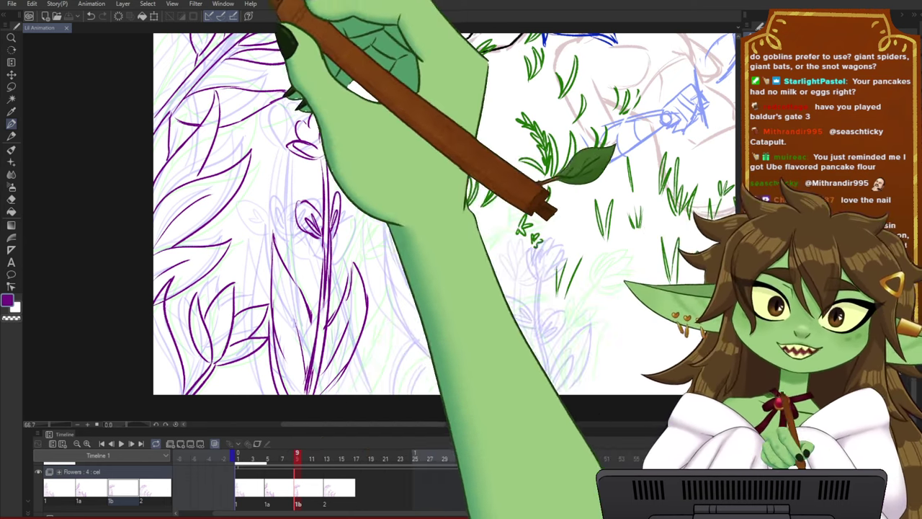
{"action": "left_click_drag", "start_coordinate": [319, 118], "coordinate": [326, 152]}
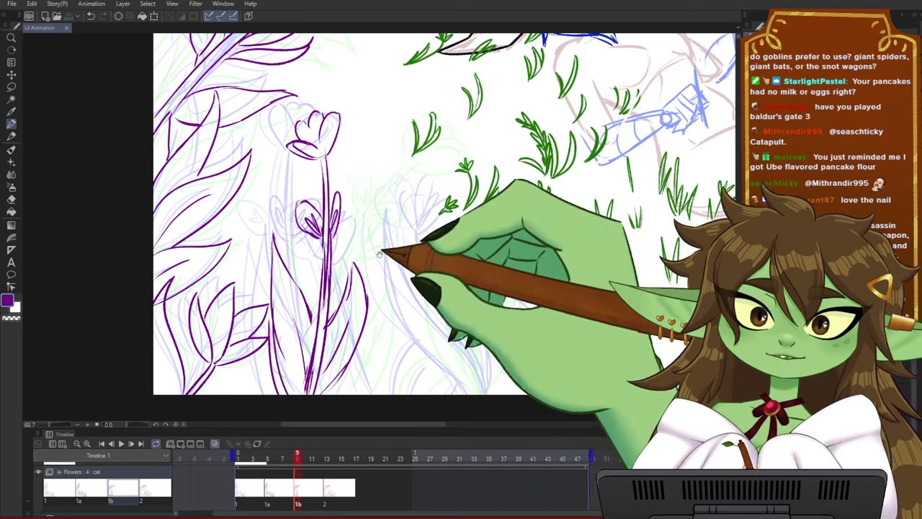
{"action": "left_click_drag", "start_coordinate": [379, 249], "coordinate": [370, 253]}
- On cel 2, lasso the tall flower's base leaves and lower stem and skew their bottom edge slightly to the left
{"action": "left_click_drag", "start_coordinate": [299, 454], "coordinate": [334, 453]}
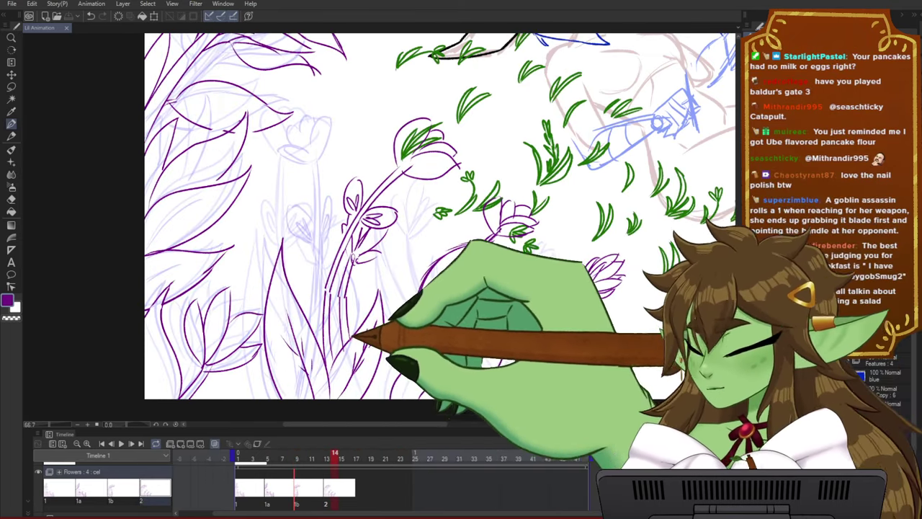
{"action": "key", "text": "m"}
{"action": "mouse_move", "coordinate": [311, 411]}
{"action": "left_mouse_down"}
{"action": "mouse_move", "coordinate": [274, 367]}
{"action": "mouse_move", "coordinate": [267, 292]}
{"action": "mouse_move", "coordinate": [309, 263]}
{"action": "mouse_move", "coordinate": [400, 337]}
{"action": "mouse_move", "coordinate": [432, 307]}
{"action": "left_mouse_up"}
{"action": "key", "text": "ctrl+t"}
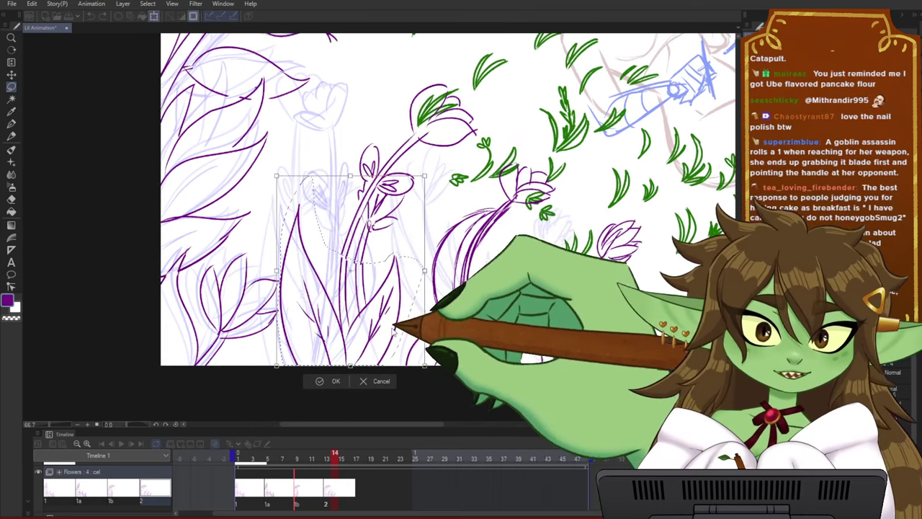
{"action": "left_click_drag", "start_coordinate": [350, 365], "coordinate": [338, 366]}
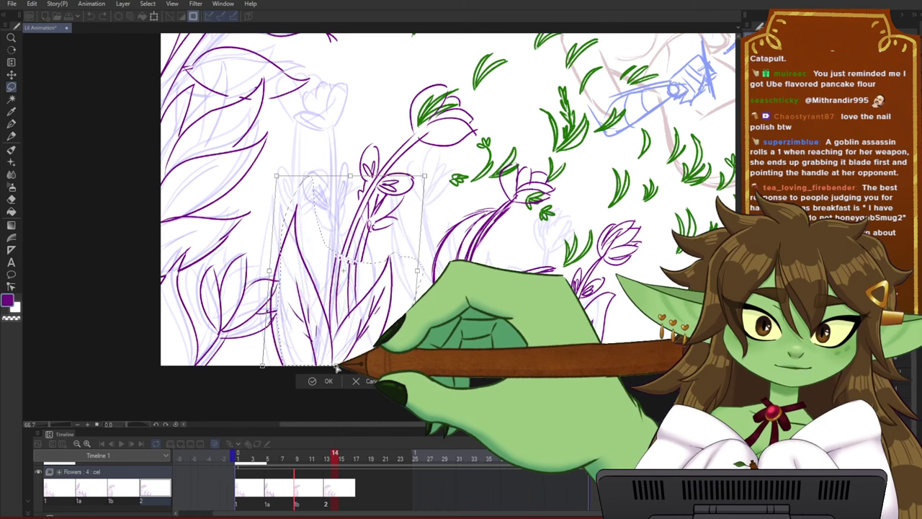
{"action": "left_click", "coordinate": [322, 381]}
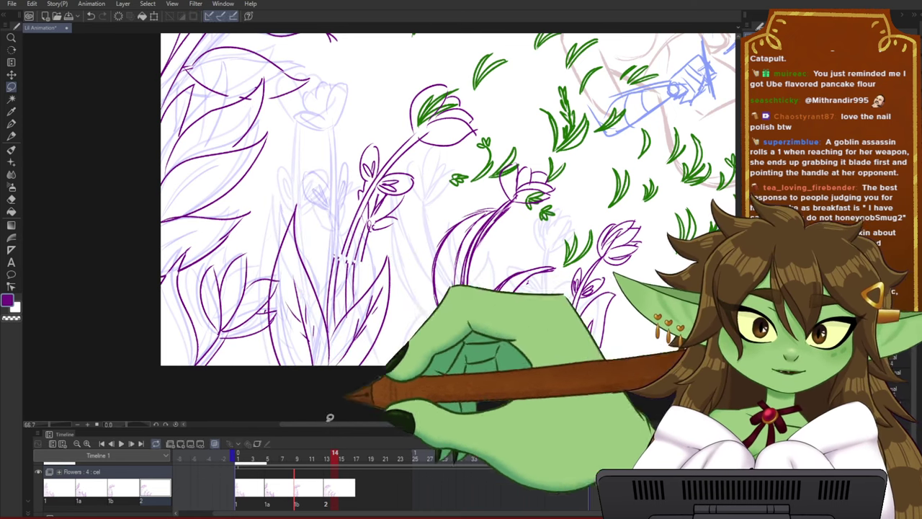
- Lasso the left pointed leaf at the tall flower's base on cel 2 and skew its tip slightly to the right
{"action": "mouse_move", "coordinate": [331, 455]}
{"action": "left_mouse_down"}
{"action": "mouse_move", "coordinate": [255, 460]}
{"action": "mouse_move", "coordinate": [342, 453]}
{"action": "mouse_move", "coordinate": [302, 455]}
{"action": "mouse_move", "coordinate": [328, 457]}
{"action": "left_mouse_up"}
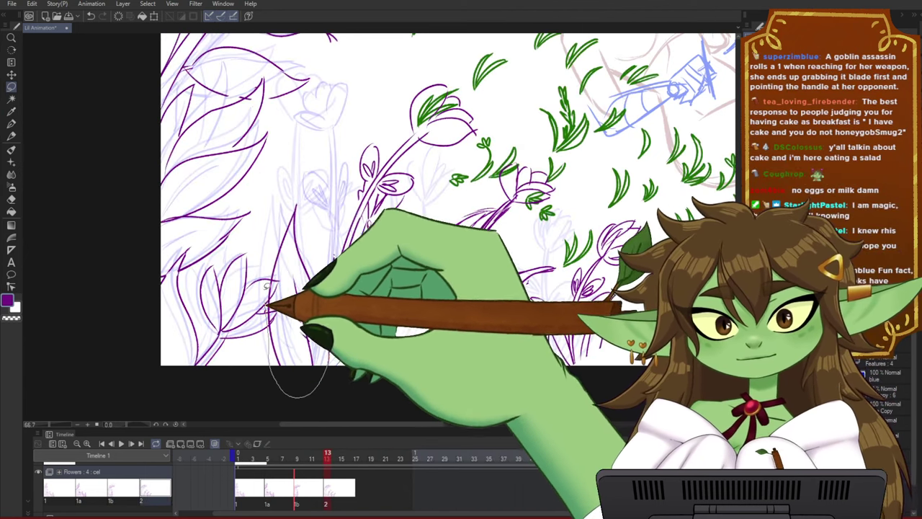
{"action": "left_click_drag", "start_coordinate": [267, 287], "coordinate": [322, 220]}
{"action": "left_click", "coordinate": [337, 380]}
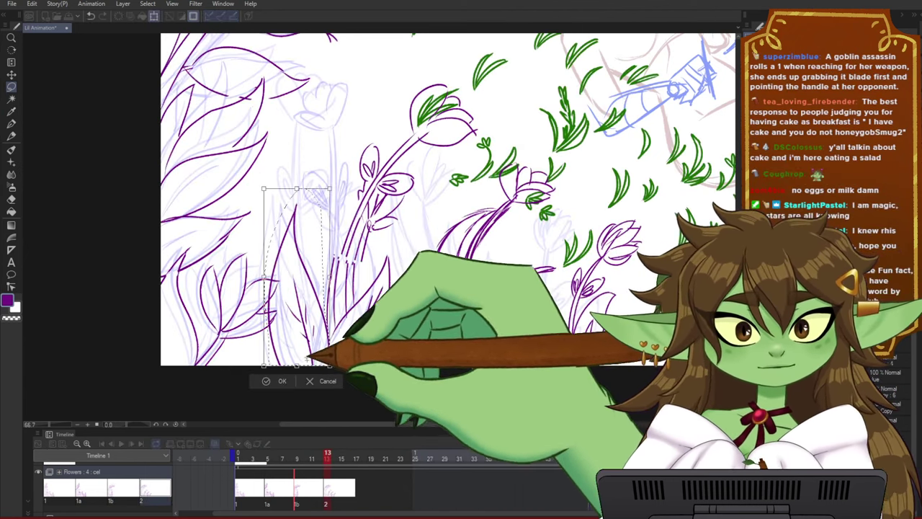
{"action": "left_click_drag", "start_coordinate": [297, 188], "coordinate": [310, 187]}
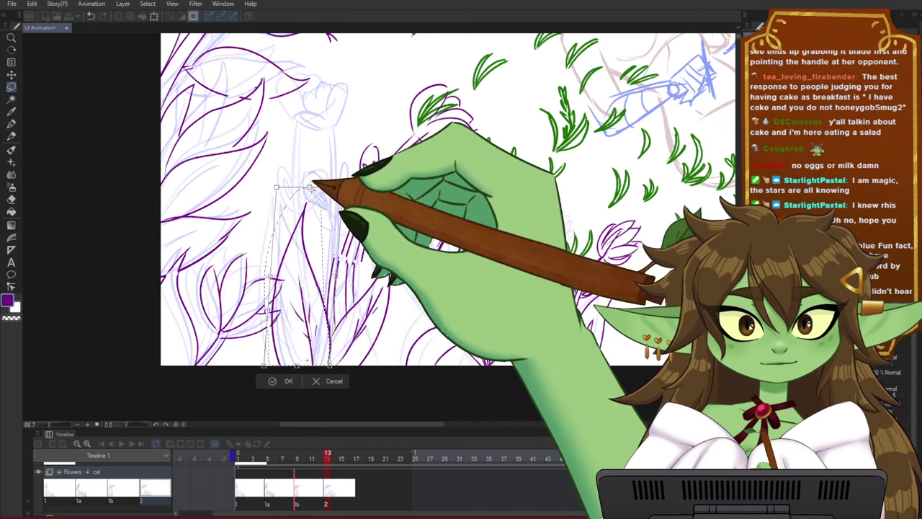
{"action": "left_click", "coordinate": [282, 380]}
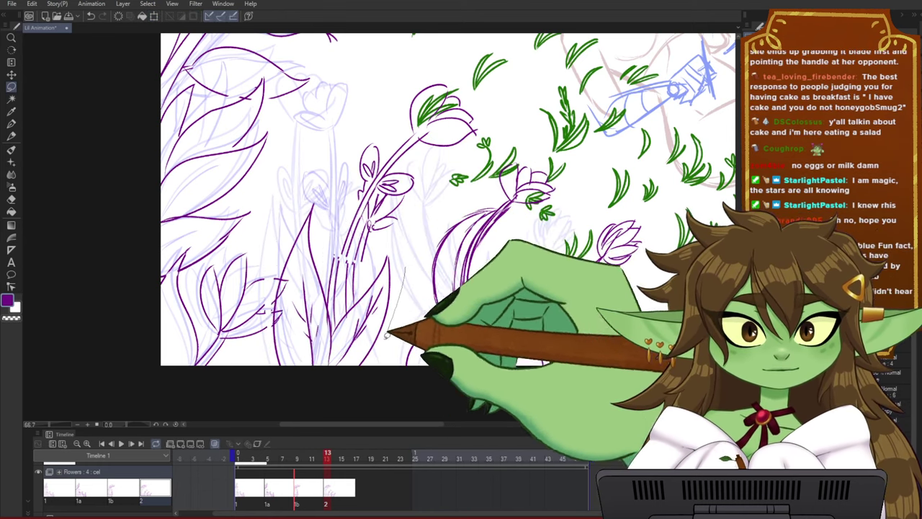
- Lasso the right pointed leaf at the tall flower's base on cel 2, skew its tip slightly to the right, and check the motion
{"action": "mouse_move", "coordinate": [386, 333]}
{"action": "left_mouse_down"}
{"action": "mouse_move", "coordinate": [339, 364]}
{"action": "mouse_move", "coordinate": [353, 310]}
{"action": "mouse_move", "coordinate": [399, 252]}
{"action": "mouse_move", "coordinate": [396, 360]}
{"action": "left_mouse_up"}
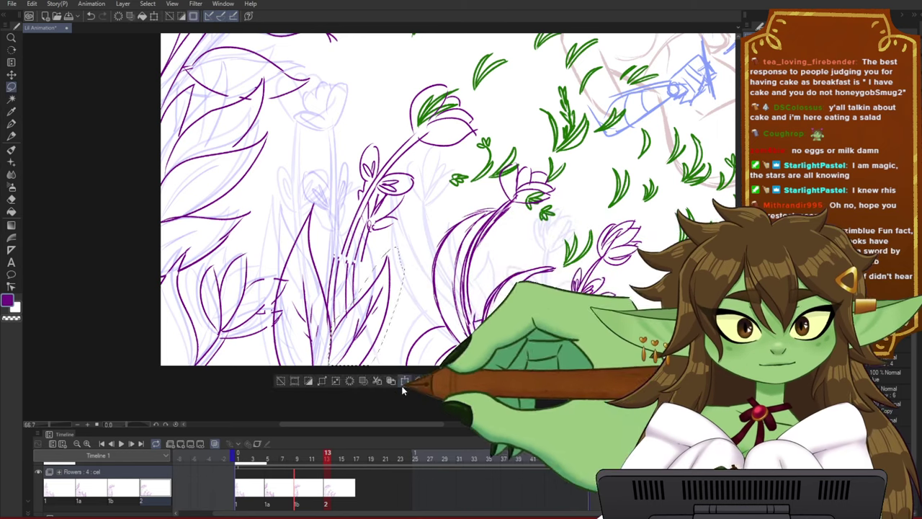
{"action": "left_click", "coordinate": [403, 382]}
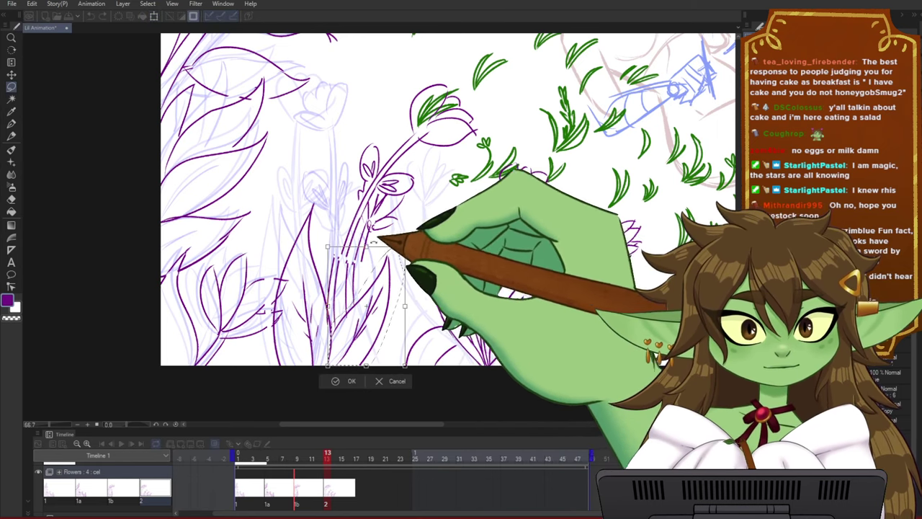
{"action": "left_click", "coordinate": [352, 380]}
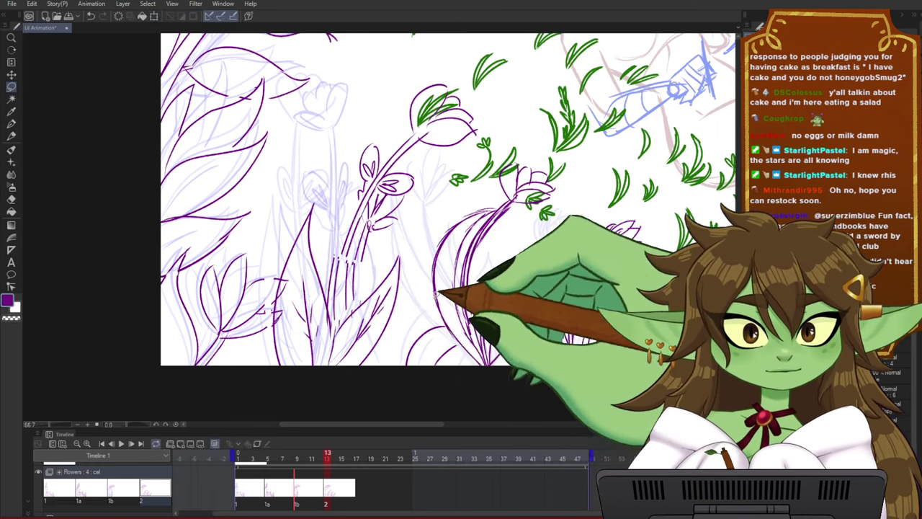
{"action": "left_click", "coordinate": [295, 461]}
{"action": "left_click_drag", "start_coordinate": [286, 467], "coordinate": [327, 464]}
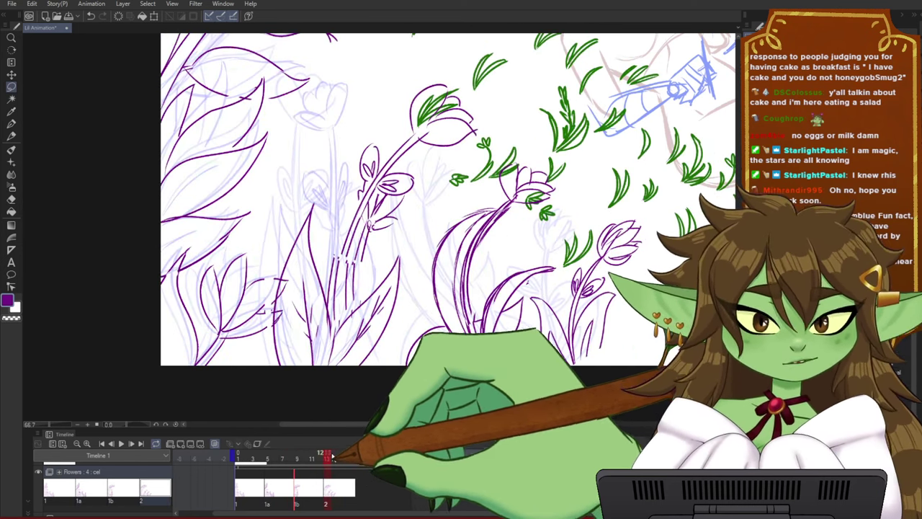
- Select and delete the tall flower's head, upper stem and stem leaves on cel 2, then deselect and save the file
{"action": "mouse_move", "coordinate": [391, 267]}
{"action": "left_mouse_down"}
{"action": "mouse_move", "coordinate": [401, 62]}
{"action": "mouse_move", "coordinate": [481, 150]}
{"action": "left_mouse_up"}
{"action": "key", "text": "Delete"}
{"action": "key", "text": "ctrl+d"}
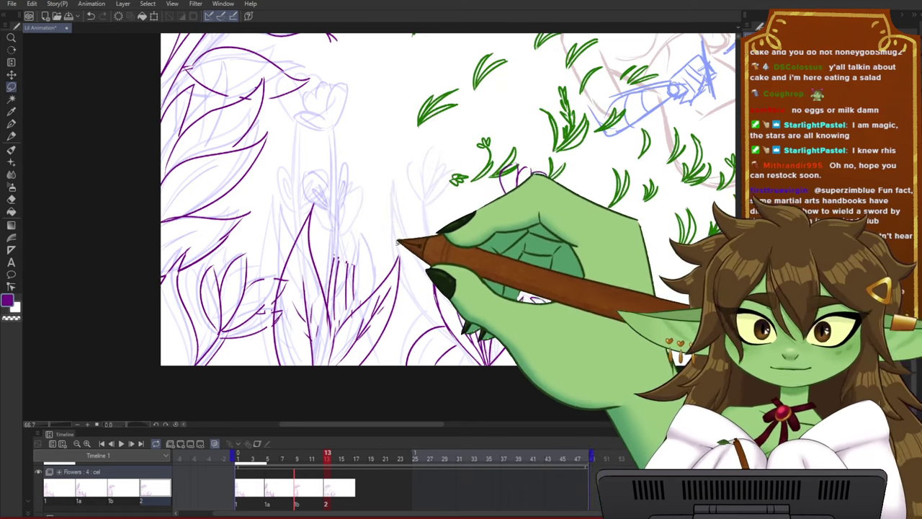
{"action": "key", "text": "p"}
{"action": "left_click_drag", "start_coordinate": [393, 224], "coordinate": [413, 217]}
{"action": "key", "text": "ctrl+s"}
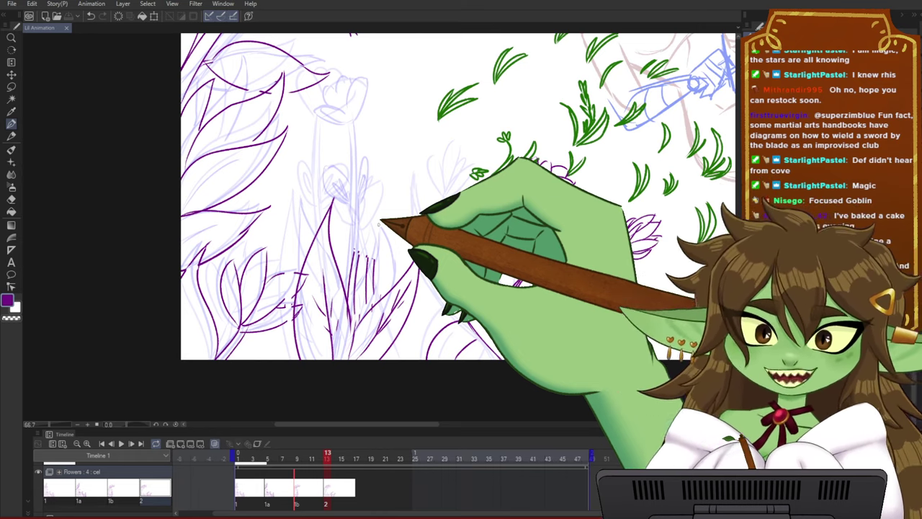
- On cel 2, lasso the tall flower's base leaves, shift them slightly right and down, and check the motion
{"action": "mouse_move", "coordinate": [328, 459]}
{"action": "left_mouse_down"}
{"action": "mouse_move", "coordinate": [289, 460]}
{"action": "mouse_move", "coordinate": [325, 461]}
{"action": "mouse_move", "coordinate": [310, 468]}
{"action": "mouse_move", "coordinate": [334, 460]}
{"action": "left_mouse_up"}
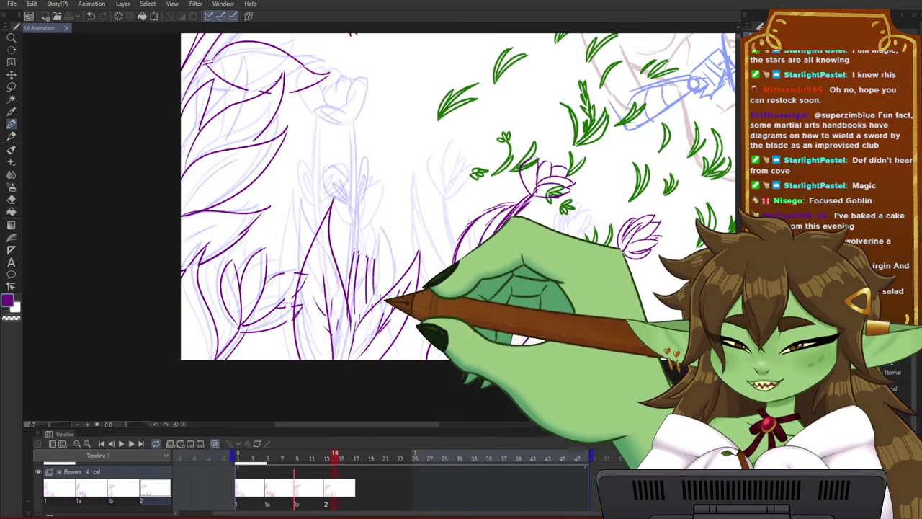
{"action": "mouse_move", "coordinate": [385, 368]}
{"action": "left_mouse_down"}
{"action": "mouse_move", "coordinate": [298, 329]}
{"action": "mouse_move", "coordinate": [308, 233]}
{"action": "mouse_move", "coordinate": [437, 175]}
{"action": "mouse_move", "coordinate": [412, 376]}
{"action": "left_mouse_up"}
{"action": "left_click", "coordinate": [409, 375]}
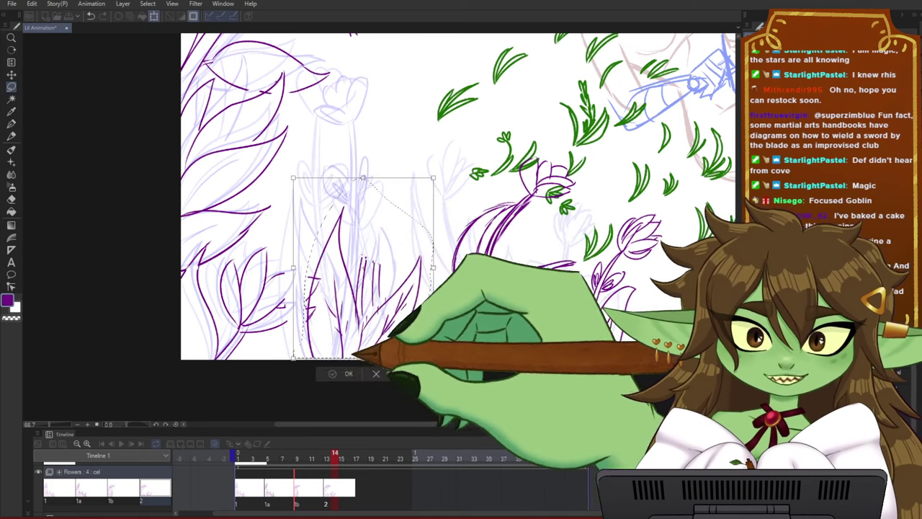
{"action": "mouse_move", "coordinate": [337, 457]}
{"action": "left_mouse_down"}
{"action": "mouse_move", "coordinate": [252, 461]}
{"action": "mouse_move", "coordinate": [335, 460]}
{"action": "mouse_move", "coordinate": [277, 468]}
{"action": "mouse_move", "coordinate": [327, 460]}
{"action": "left_mouse_up"}
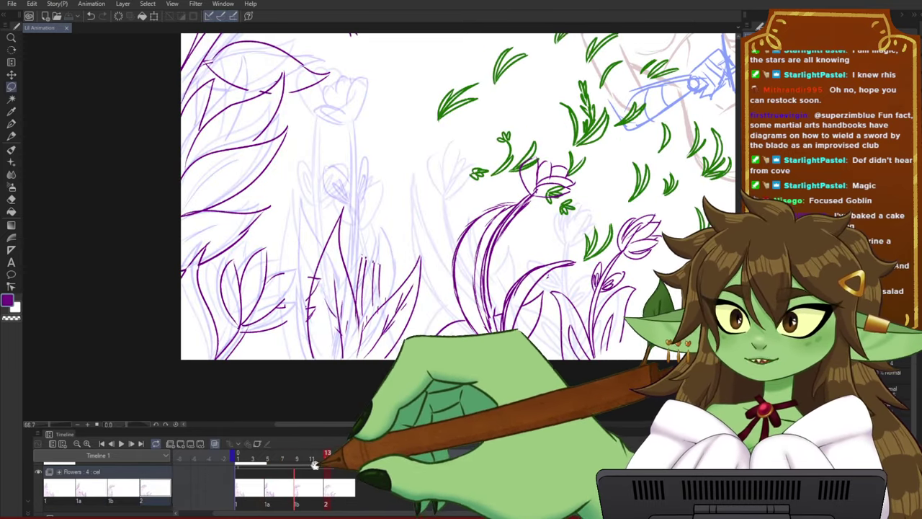
{"action": "left_click_drag", "start_coordinate": [356, 278], "coordinate": [330, 249]}
{"action": "scroll", "coordinate": [330, 249], "scroll_direction": "up", "scroll_amount": 1}
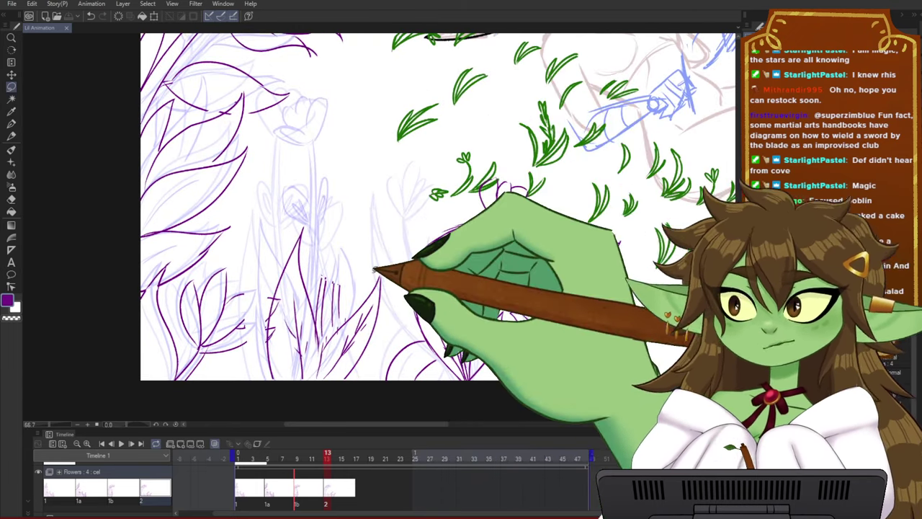
{"action": "scroll", "coordinate": [374, 269], "scroll_direction": "up", "scroll_amount": 1}
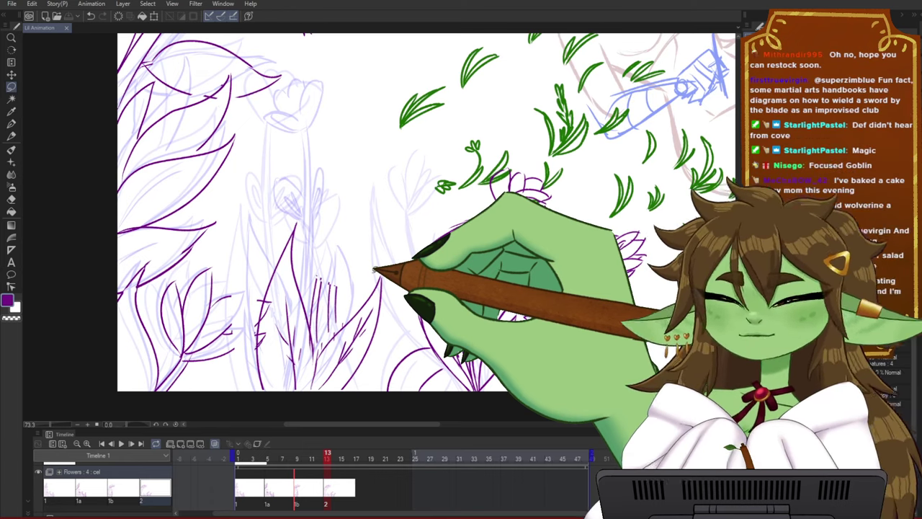
{"action": "scroll", "coordinate": [374, 269], "scroll_direction": "up", "scroll_amount": 1}
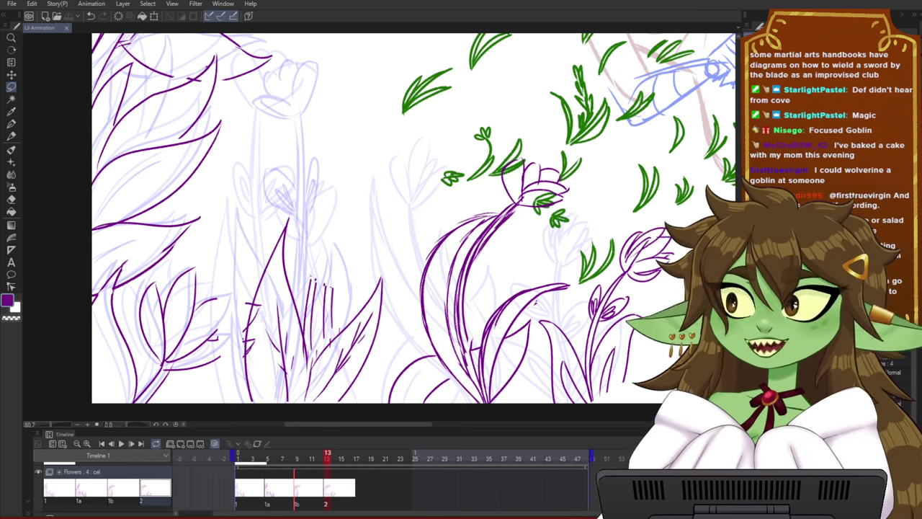
{"action": "scroll", "coordinate": [466, 181], "scroll_direction": "down", "scroll_amount": 2}
{"action": "scroll", "coordinate": [394, 272], "scroll_direction": "up", "scroll_amount": 1}
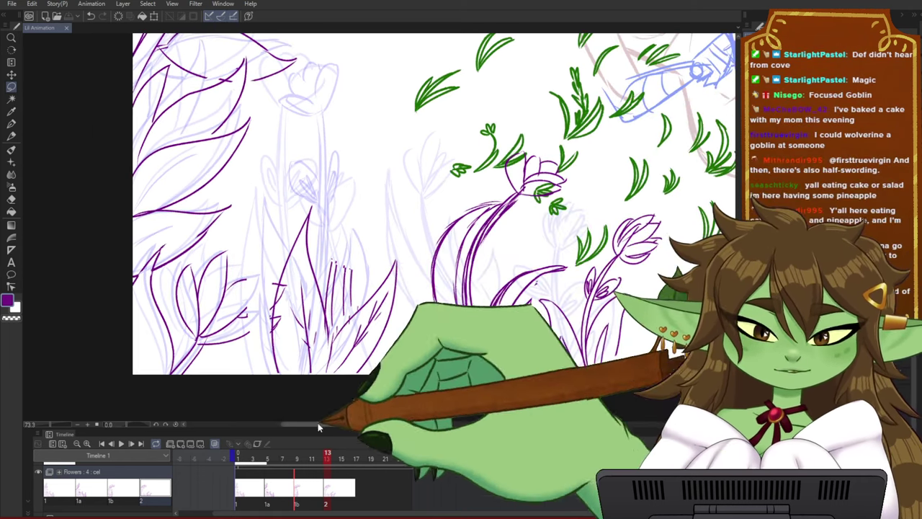
{"action": "mouse_move", "coordinate": [321, 455]}
{"action": "left_mouse_down"}
{"action": "mouse_move", "coordinate": [282, 455]}
{"action": "mouse_move", "coordinate": [326, 456]}
{"action": "left_mouse_up"}
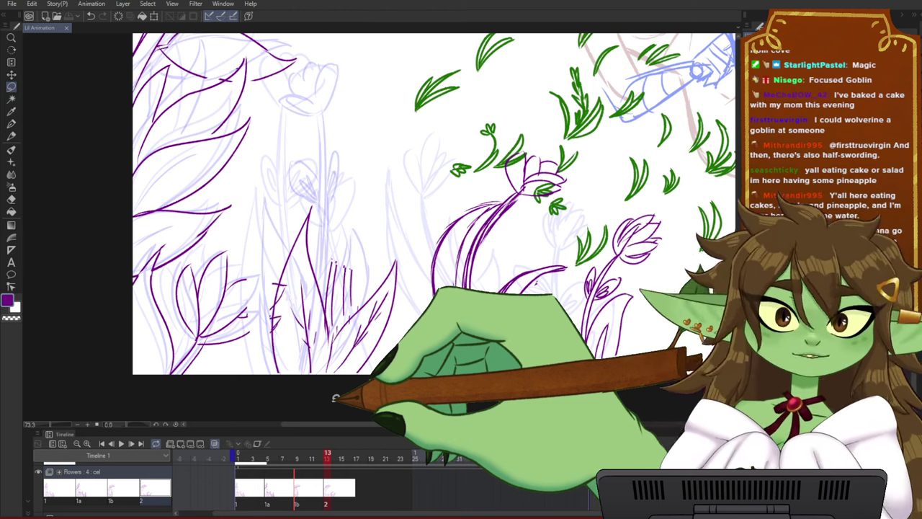
{"action": "scroll", "coordinate": [283, 225], "scroll_direction": "down", "scroll_amount": 2}
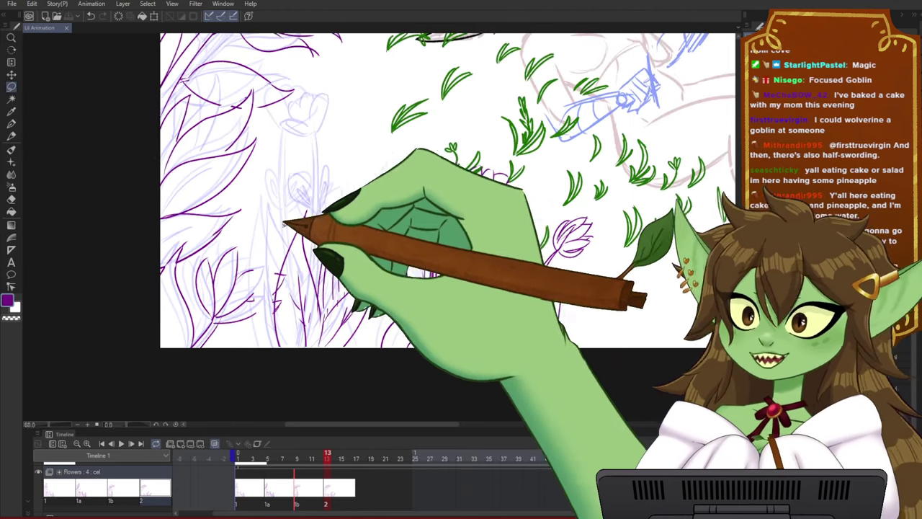
{"action": "left_click_drag", "start_coordinate": [425, 199], "coordinate": [392, 251]}
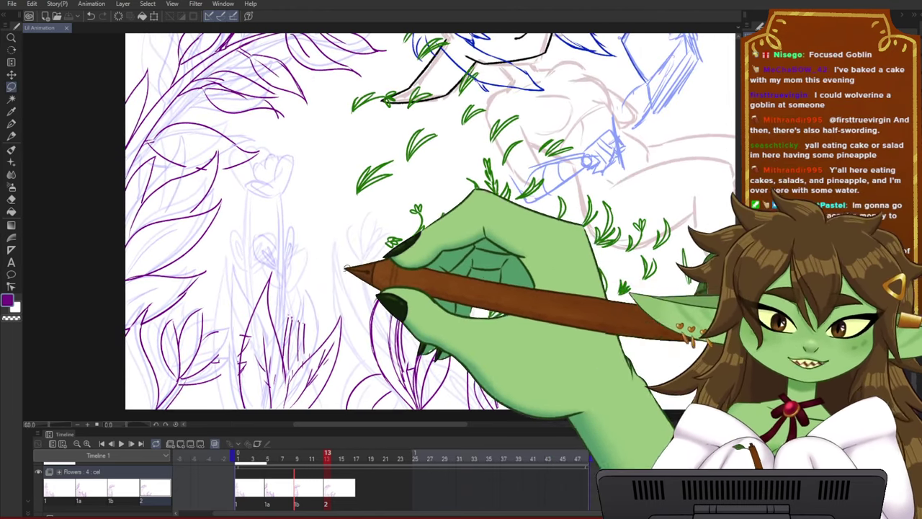
{"action": "left_click_drag", "start_coordinate": [344, 213], "coordinate": [353, 217]}
- Compare cel 2 with the earlier cels and redraw the tall flower's upper stem on cel 2 above its base leaves
{"action": "mouse_move", "coordinate": [327, 458]}
{"action": "left_mouse_down"}
{"action": "mouse_move", "coordinate": [316, 459]}
{"action": "mouse_move", "coordinate": [323, 456]}
{"action": "left_mouse_up"}
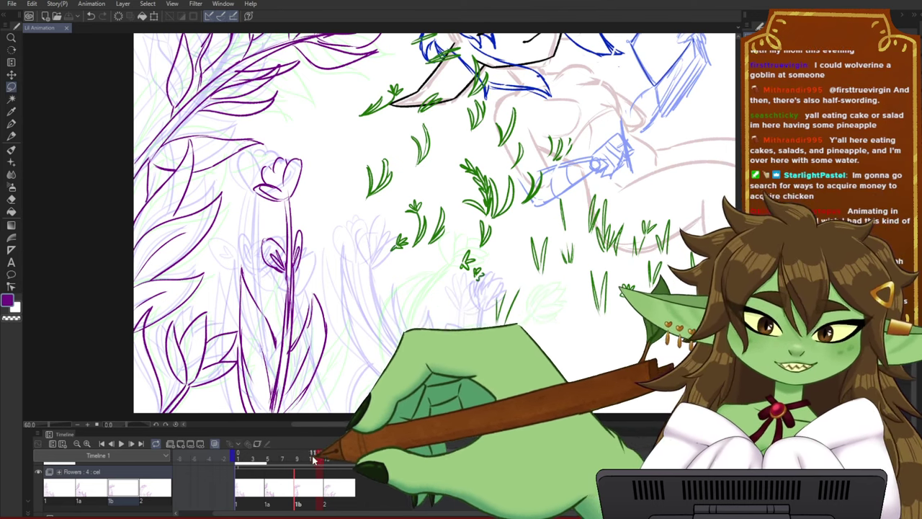
{"action": "mouse_move", "coordinate": [269, 462]}
{"action": "left_mouse_down"}
{"action": "mouse_move", "coordinate": [265, 454]}
{"action": "mouse_move", "coordinate": [326, 455]}
{"action": "mouse_move", "coordinate": [253, 452]}
{"action": "mouse_move", "coordinate": [317, 457]}
{"action": "mouse_move", "coordinate": [267, 455]}
{"action": "mouse_move", "coordinate": [328, 469]}
{"action": "left_mouse_up"}
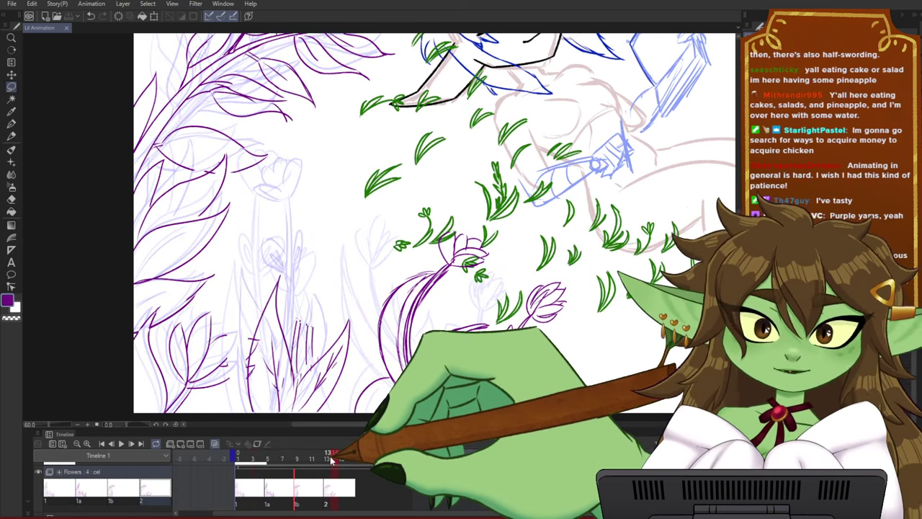
{"action": "mouse_move", "coordinate": [325, 460]}
{"action": "left_mouse_down"}
{"action": "mouse_move", "coordinate": [336, 458]}
{"action": "mouse_move", "coordinate": [259, 461]}
{"action": "mouse_move", "coordinate": [340, 458]}
{"action": "mouse_move", "coordinate": [328, 457]}
{"action": "left_mouse_up"}
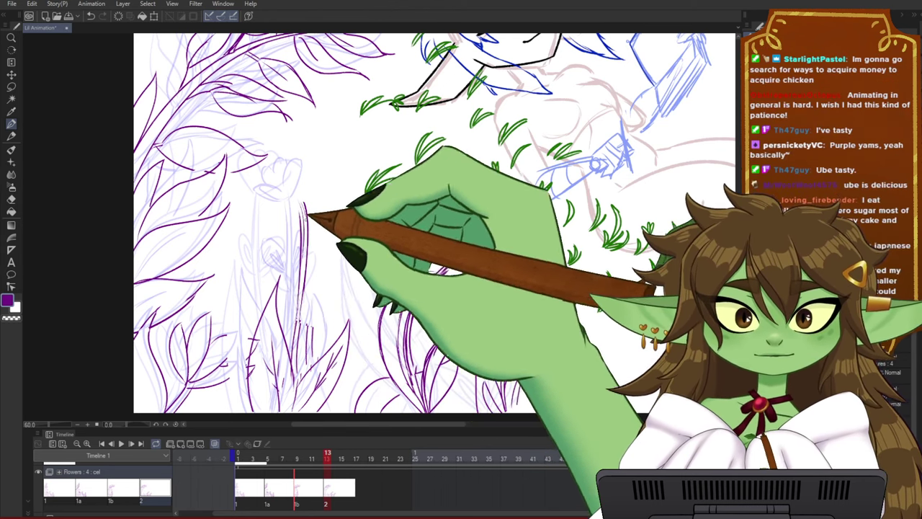
{"action": "key", "text": "ctrl+z"}
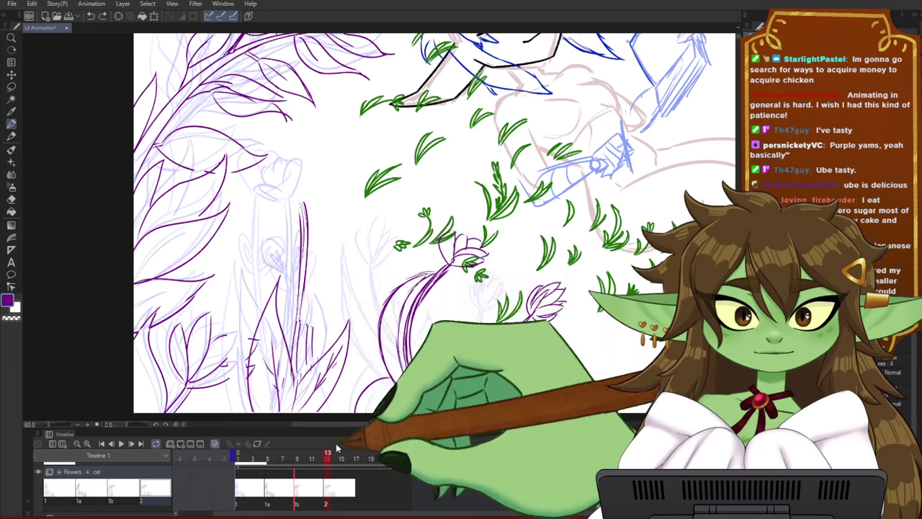
- Draw a small side flower to the right of the tall flower's stem on cel 1b and check its motion
{"action": "mouse_move", "coordinate": [334, 453]}
{"action": "left_mouse_down"}
{"action": "mouse_move", "coordinate": [245, 455]}
{"action": "mouse_move", "coordinate": [306, 459]}
{"action": "left_mouse_up"}
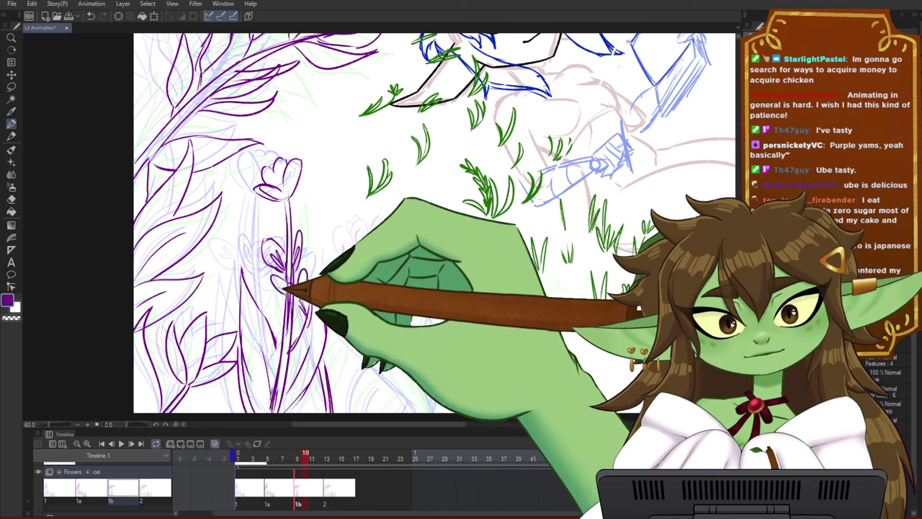
{"action": "mouse_move", "coordinate": [303, 457]}
{"action": "left_mouse_down"}
{"action": "mouse_move", "coordinate": [270, 455]}
{"action": "mouse_move", "coordinate": [307, 458]}
{"action": "left_mouse_up"}
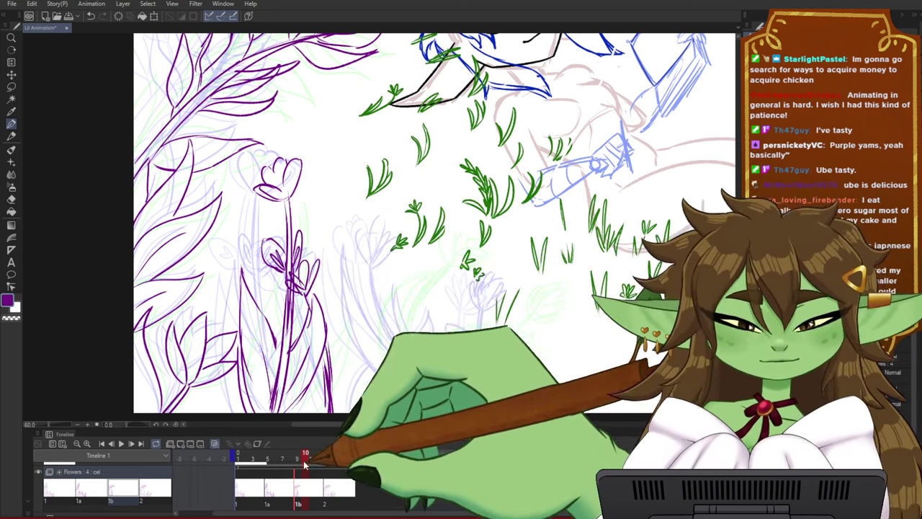
{"action": "left_click", "coordinate": [274, 458]}
{"action": "left_click_drag", "start_coordinate": [272, 459], "coordinate": [312, 459]}
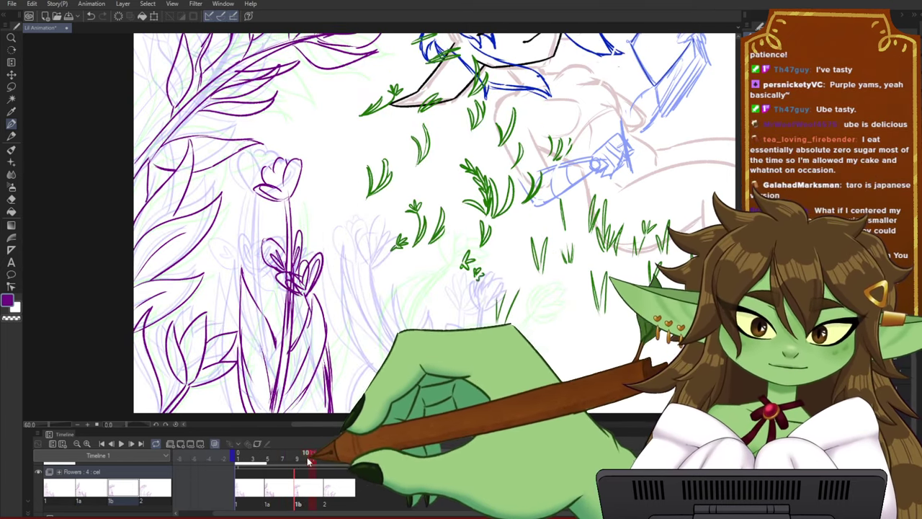
{"action": "left_click", "coordinate": [267, 459]}
{"action": "left_click_drag", "start_coordinate": [266, 459], "coordinate": [335, 457]}
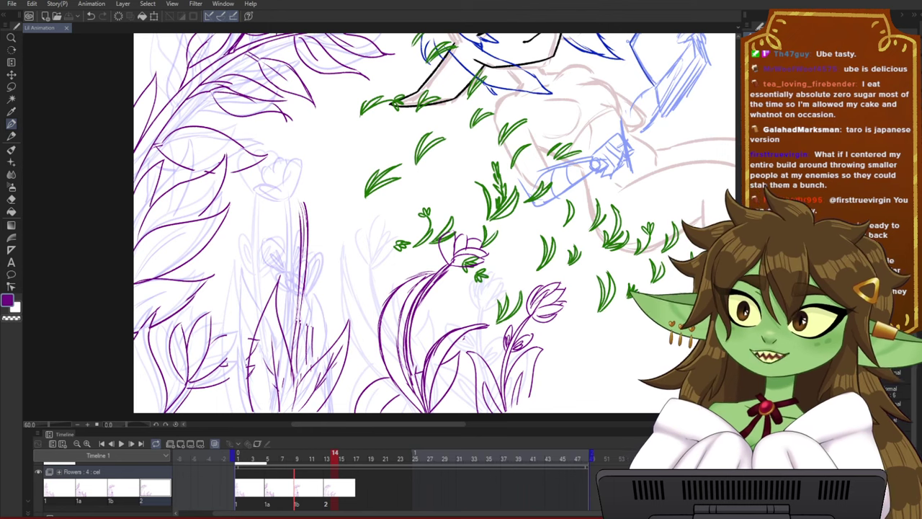
- On cel 2, draw the tall flower's head and stem leaves plus the small side flower with its stem, checking the sway
{"action": "scroll", "coordinate": [328, 199], "scroll_direction": "down", "scroll_amount": 1}
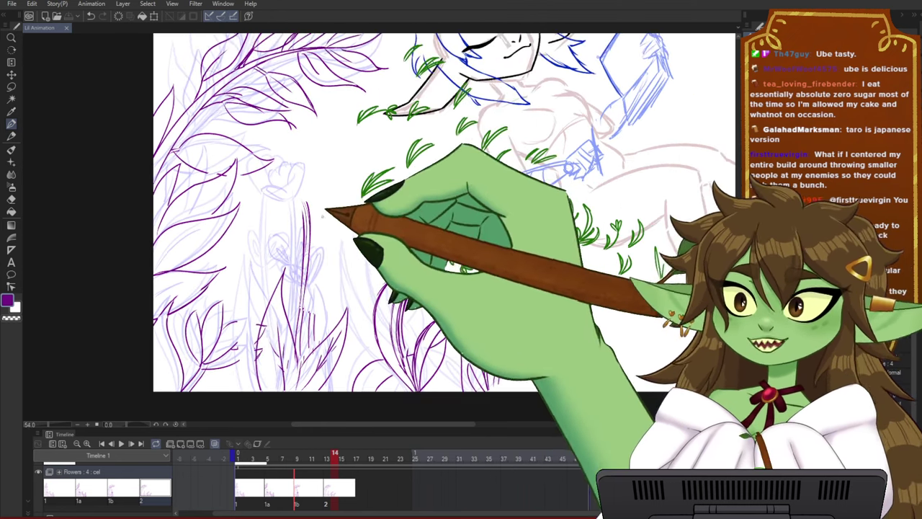
{"action": "scroll", "coordinate": [307, 250], "scroll_direction": "up", "scroll_amount": 2}
{"action": "left_click_drag", "start_coordinate": [339, 278], "coordinate": [342, 247]}
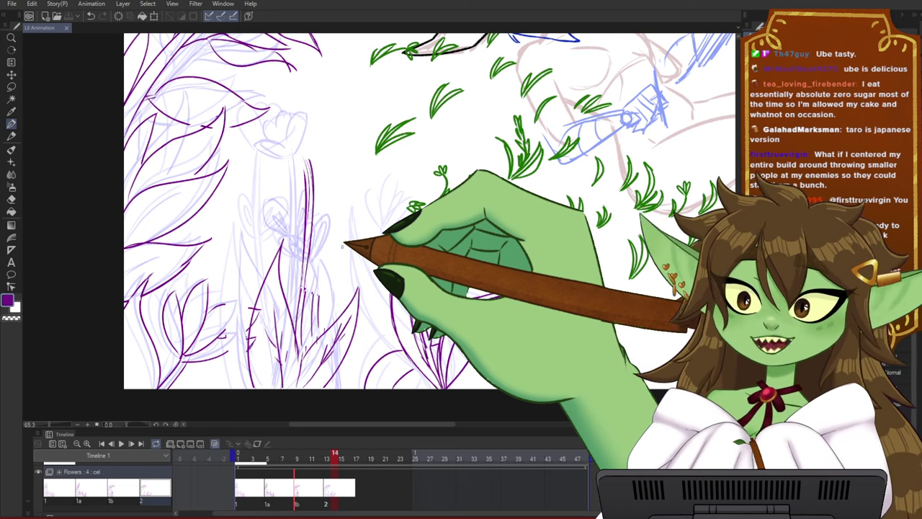
{"action": "scroll", "coordinate": [347, 289], "scroll_direction": "up", "scroll_amount": 1}
{"action": "left_click_drag", "start_coordinate": [368, 291], "coordinate": [374, 270]}
{"action": "scroll", "coordinate": [374, 269], "scroll_direction": "down", "scroll_amount": 1}
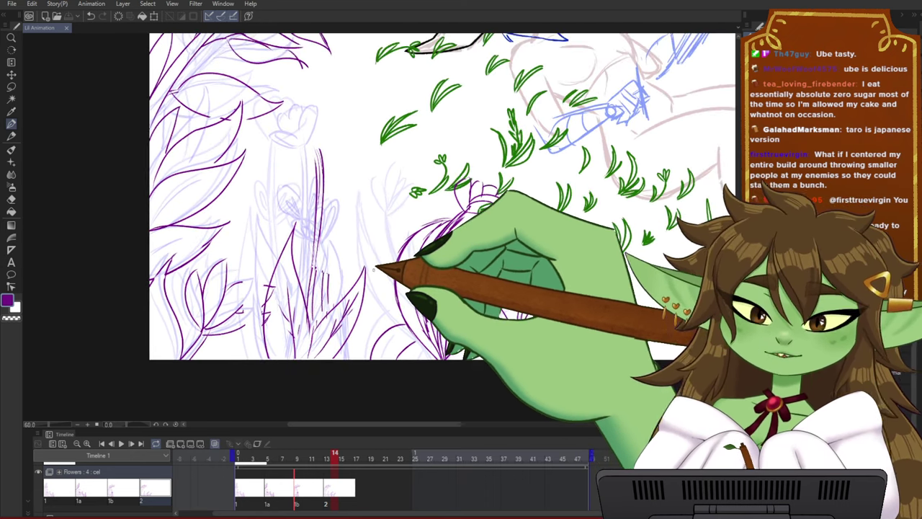
{"action": "left_click_drag", "start_coordinate": [383, 205], "coordinate": [373, 239]}
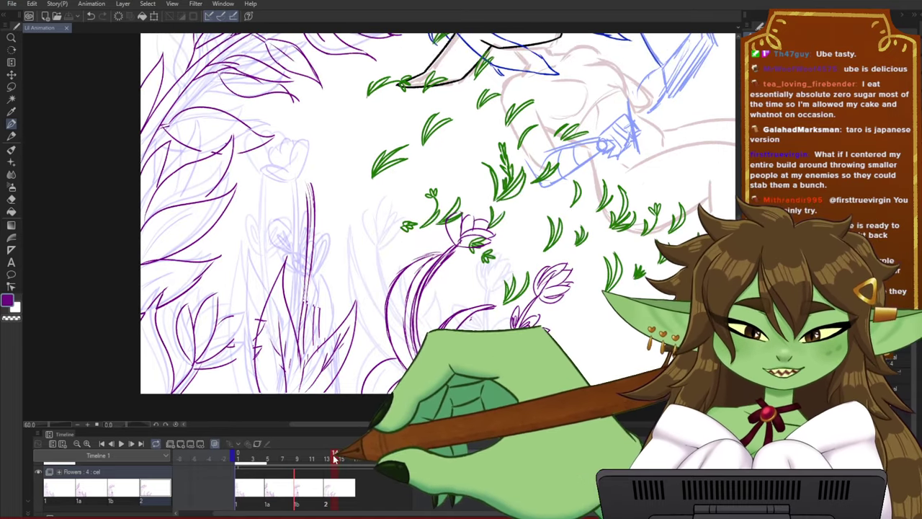
{"action": "mouse_move", "coordinate": [335, 454]}
{"action": "left_mouse_down"}
{"action": "mouse_move", "coordinate": [291, 453]}
{"action": "mouse_move", "coordinate": [327, 454]}
{"action": "left_mouse_up"}
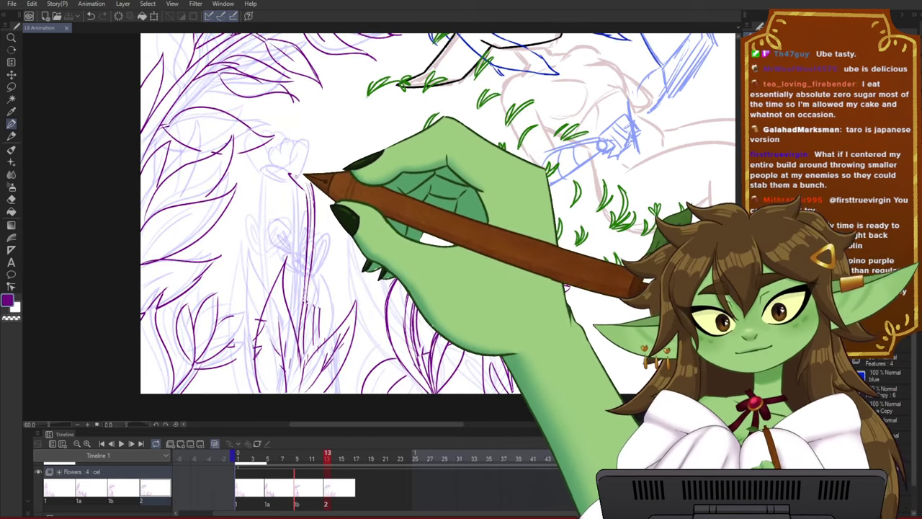
{"action": "mouse_move", "coordinate": [304, 179]}
{"action": "left_mouse_down"}
{"action": "mouse_move", "coordinate": [296, 148]}
{"action": "mouse_move", "coordinate": [314, 179]}
{"action": "mouse_move", "coordinate": [328, 157]}
{"action": "left_mouse_up"}
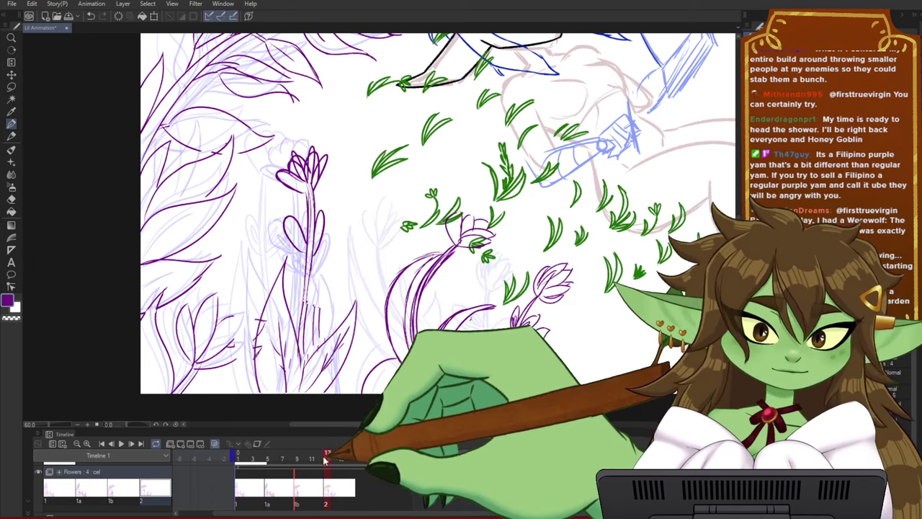
{"action": "left_click", "coordinate": [291, 458]}
{"action": "left_click_drag", "start_coordinate": [296, 461], "coordinate": [332, 457]}
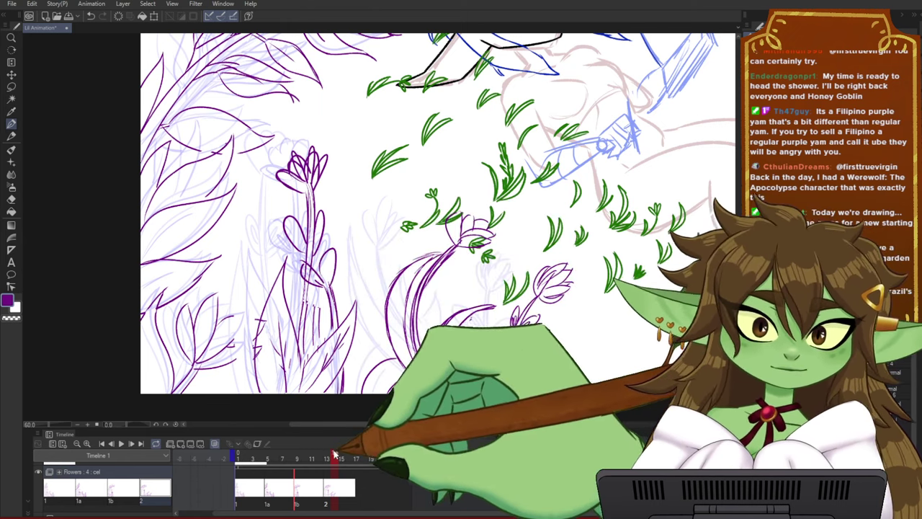
- Lasso the small side flower's head on cel 1a, rotate it slightly counterclockwise, move it slightly left, and deselect
{"action": "left_click_drag", "start_coordinate": [334, 454], "coordinate": [281, 458]}
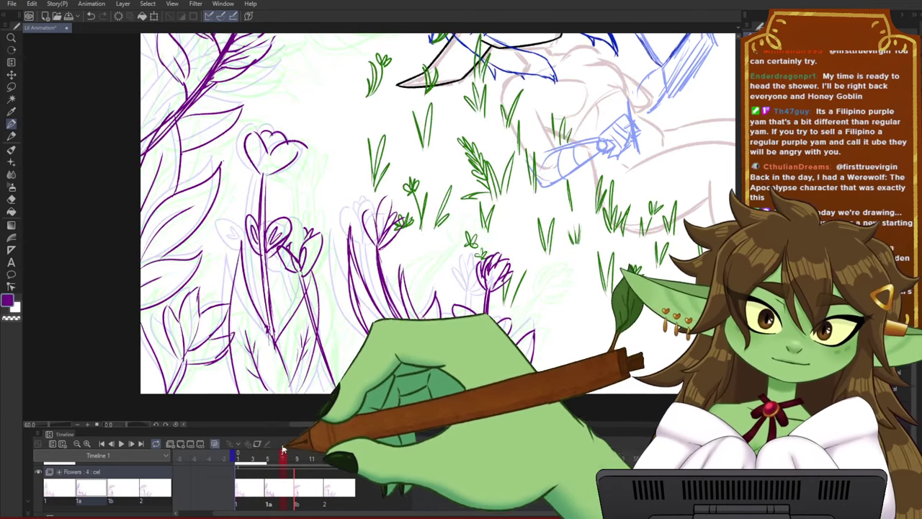
{"action": "mouse_move", "coordinate": [291, 290]}
{"action": "left_mouse_down"}
{"action": "mouse_move", "coordinate": [304, 219]}
{"action": "mouse_move", "coordinate": [328, 242]}
{"action": "mouse_move", "coordinate": [312, 262]}
{"action": "left_mouse_up"}
{"action": "key", "text": "ctrl+t"}
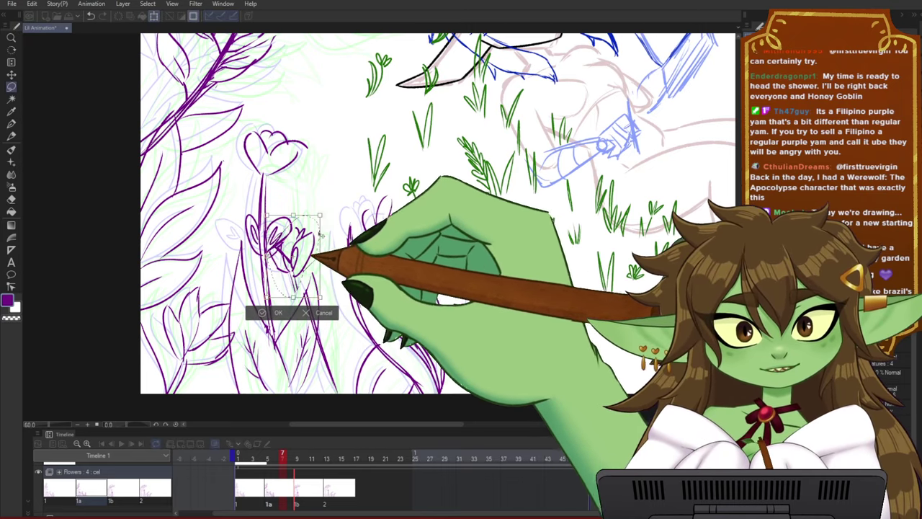
{"action": "left_click_drag", "start_coordinate": [328, 218], "coordinate": [319, 209]}
{"action": "left_click_drag", "start_coordinate": [312, 244], "coordinate": [310, 245]}
{"action": "left_click", "coordinate": [278, 318]}
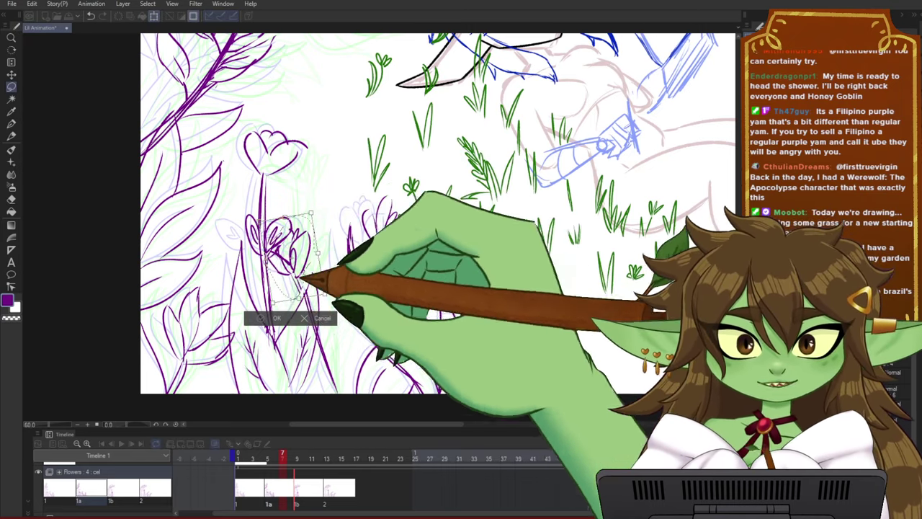
{"action": "key", "text": "ctrl+d"}
- On cel 1b, draw the curved flower right of the tall one, with its stem, head and long leaves, and save the file
{"action": "left_click_drag", "start_coordinate": [284, 459], "coordinate": [304, 471]}
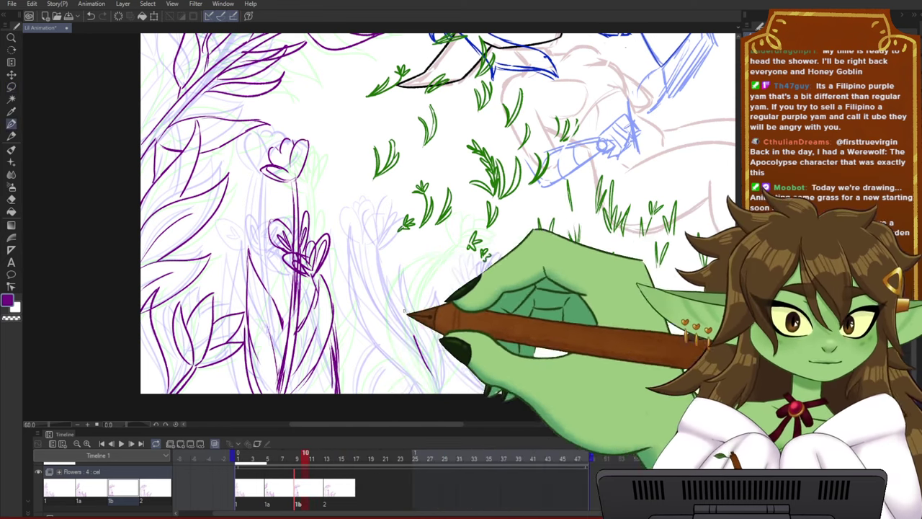
{"action": "left_click_drag", "start_coordinate": [414, 263], "coordinate": [407, 288]}
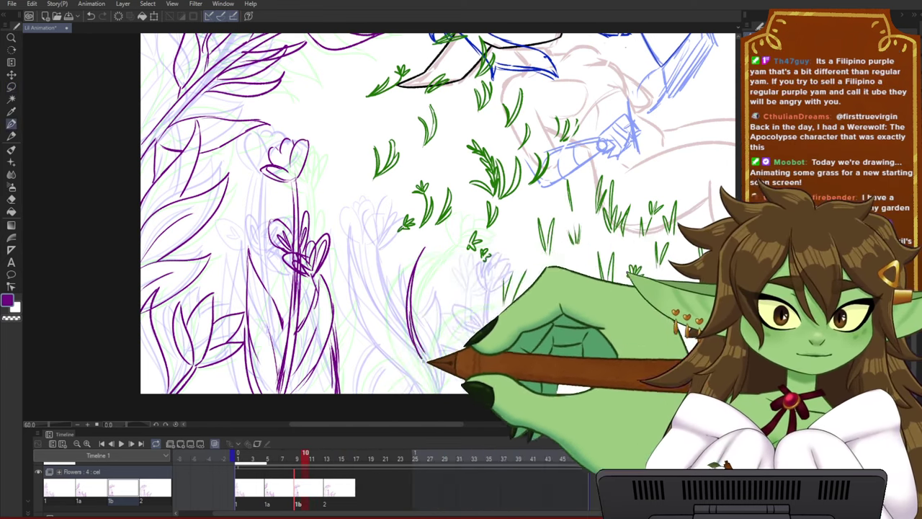
{"action": "mouse_move", "coordinate": [424, 244]}
{"action": "left_mouse_down"}
{"action": "mouse_move", "coordinate": [429, 209]}
{"action": "mouse_move", "coordinate": [428, 242]}
{"action": "left_mouse_up"}
{"action": "left_click_drag", "start_coordinate": [431, 238], "coordinate": [443, 226]}
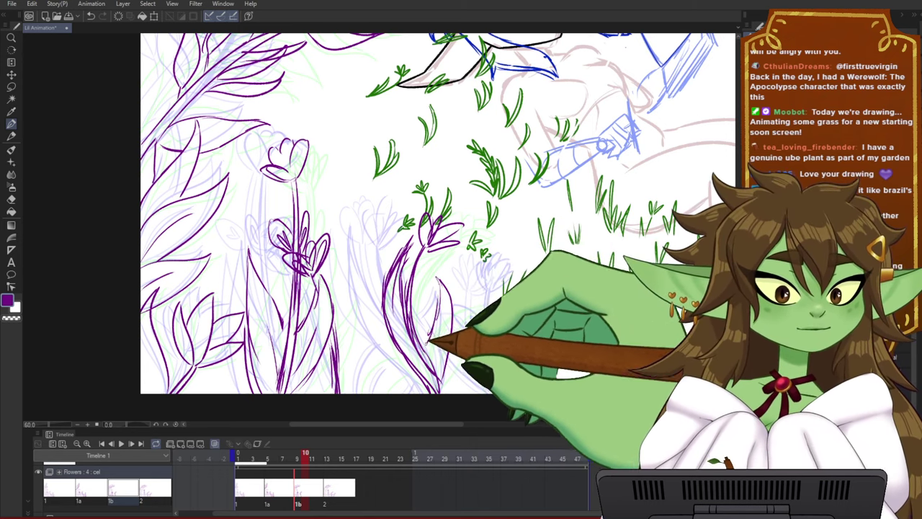
{"action": "left_click", "coordinate": [294, 459]}
{"action": "mouse_move", "coordinate": [298, 459]}
{"action": "left_mouse_down"}
{"action": "mouse_move", "coordinate": [336, 460]}
{"action": "mouse_move", "coordinate": [266, 465]}
{"action": "mouse_move", "coordinate": [350, 462]}
{"action": "mouse_move", "coordinate": [309, 463]}
{"action": "left_mouse_up"}
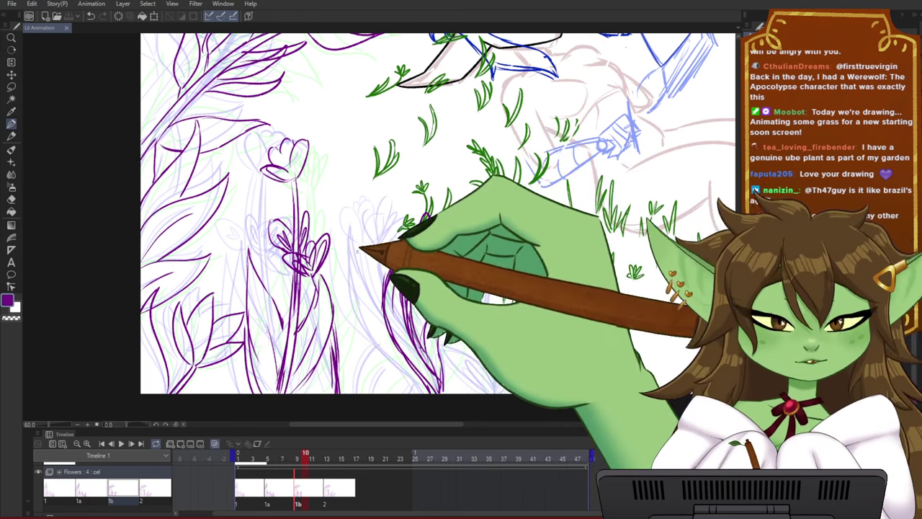
{"action": "scroll", "coordinate": [354, 233], "scroll_direction": "down", "scroll_amount": 3}
{"action": "scroll", "coordinate": [347, 251], "scroll_direction": "up", "scroll_amount": 4}
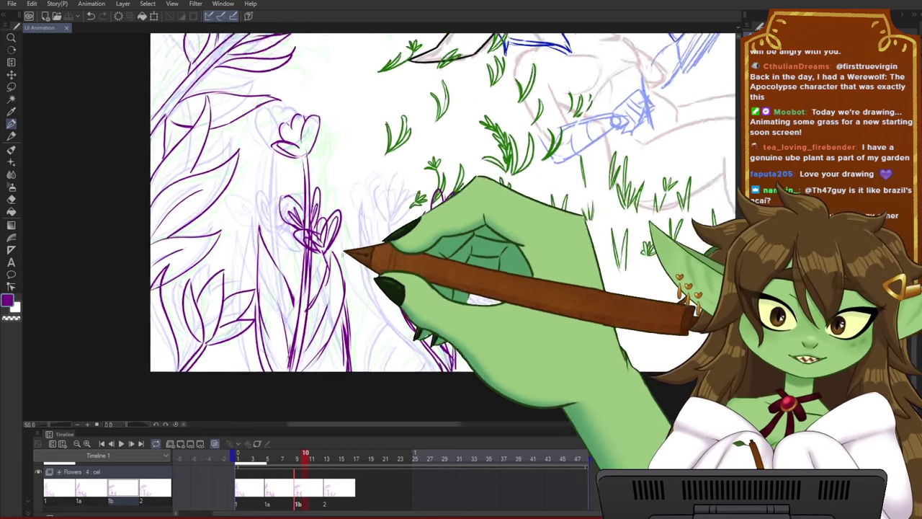
{"action": "left_click_drag", "start_coordinate": [344, 291], "coordinate": [356, 268]}
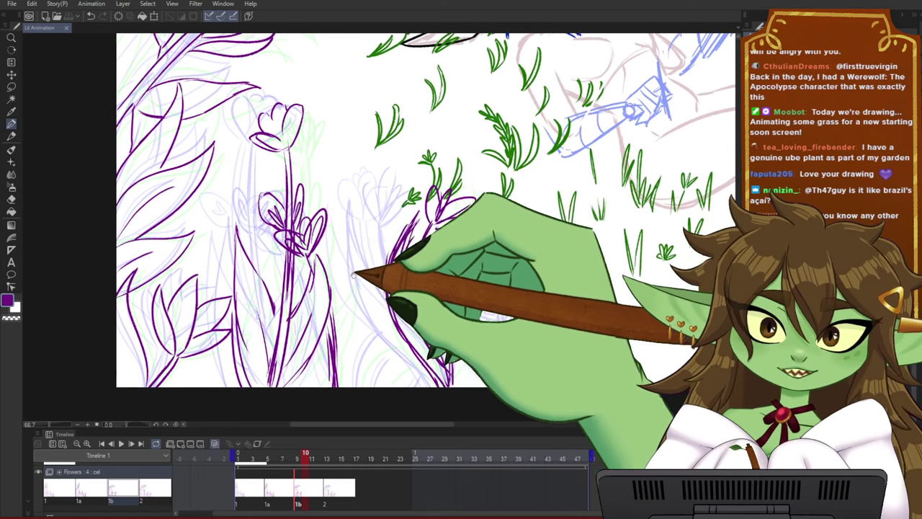
{"action": "mouse_move", "coordinate": [306, 455]}
{"action": "left_mouse_down"}
{"action": "mouse_move", "coordinate": [268, 454]}
{"action": "mouse_move", "coordinate": [323, 457]}
{"action": "mouse_move", "coordinate": [305, 457]}
{"action": "left_mouse_up"}
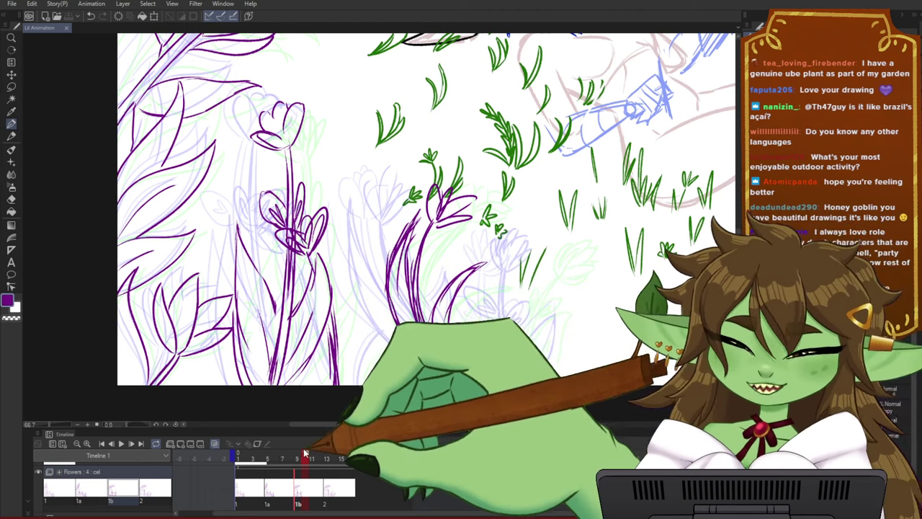
- Examine the curved flower's sway on cel 1b against cel 2 by scrubbing through the neighbouring frames
{"action": "mouse_move", "coordinate": [302, 456]}
{"action": "left_mouse_down"}
{"action": "mouse_move", "coordinate": [257, 444]}
{"action": "mouse_move", "coordinate": [298, 458]}
{"action": "mouse_move", "coordinate": [281, 461]}
{"action": "mouse_move", "coordinate": [297, 459]}
{"action": "left_mouse_up"}
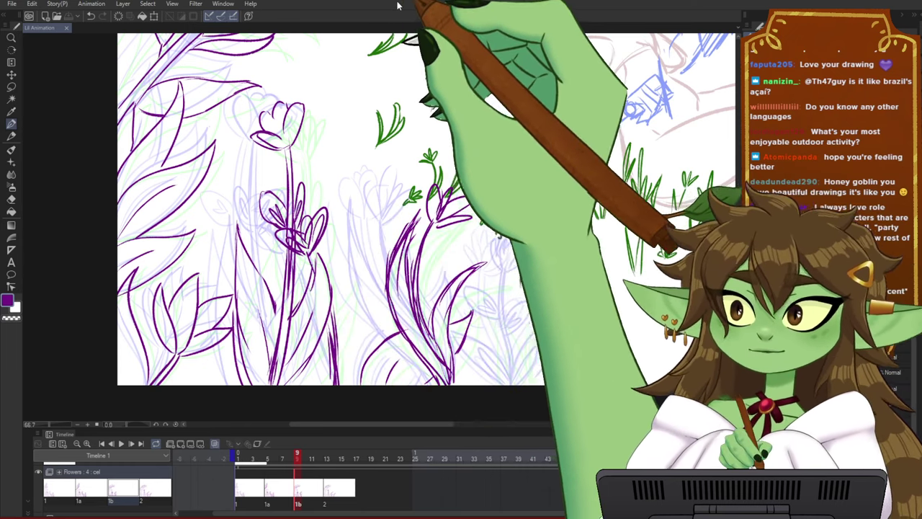
{"action": "left_click_drag", "start_coordinate": [267, 221], "coordinate": [278, 216]}
{"action": "left_click_drag", "start_coordinate": [358, 280], "coordinate": [339, 274]}
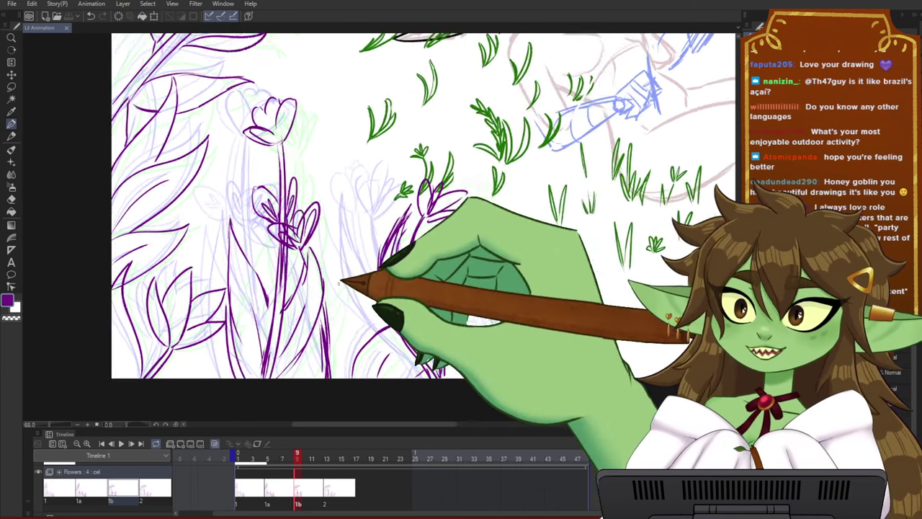
{"action": "left_click_drag", "start_coordinate": [452, 246], "coordinate": [415, 259]}
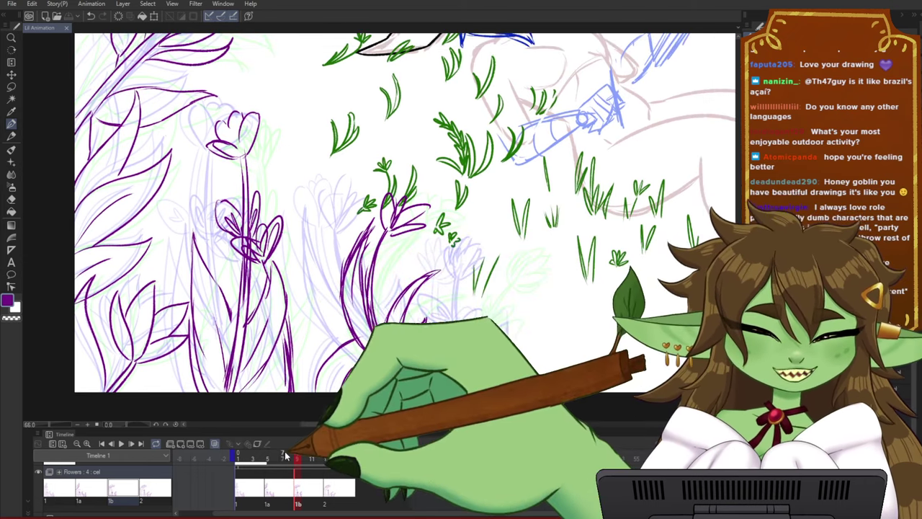
{"action": "mouse_move", "coordinate": [289, 454]}
{"action": "left_mouse_down"}
{"action": "mouse_move", "coordinate": [340, 457]}
{"action": "mouse_move", "coordinate": [272, 454]}
{"action": "mouse_move", "coordinate": [334, 458]}
{"action": "mouse_move", "coordinate": [289, 467]}
{"action": "mouse_move", "coordinate": [299, 472]}
{"action": "mouse_move", "coordinate": [299, 459]}
{"action": "mouse_move", "coordinate": [286, 457]}
{"action": "mouse_move", "coordinate": [300, 441]}
{"action": "left_mouse_up"}
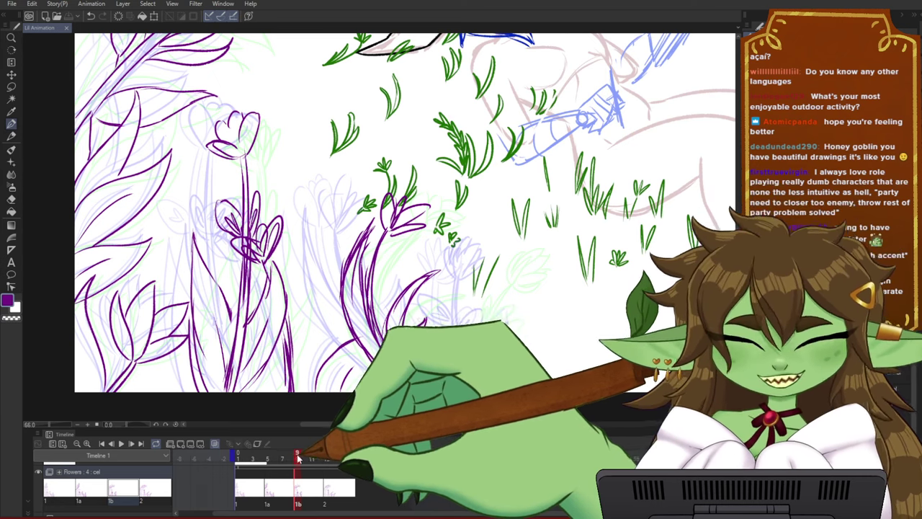
{"action": "mouse_move", "coordinate": [298, 458]}
{"action": "left_mouse_down"}
{"action": "mouse_move", "coordinate": [364, 458]}
{"action": "mouse_move", "coordinate": [286, 460]}
{"action": "mouse_move", "coordinate": [338, 458]}
{"action": "mouse_move", "coordinate": [306, 458]}
{"action": "left_mouse_up"}
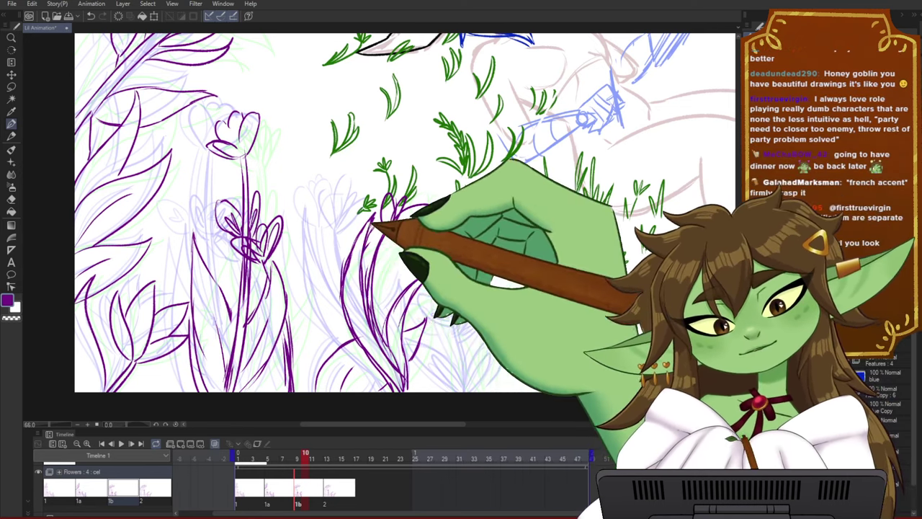
{"action": "left_click_drag", "start_coordinate": [463, 332], "coordinate": [473, 314]}
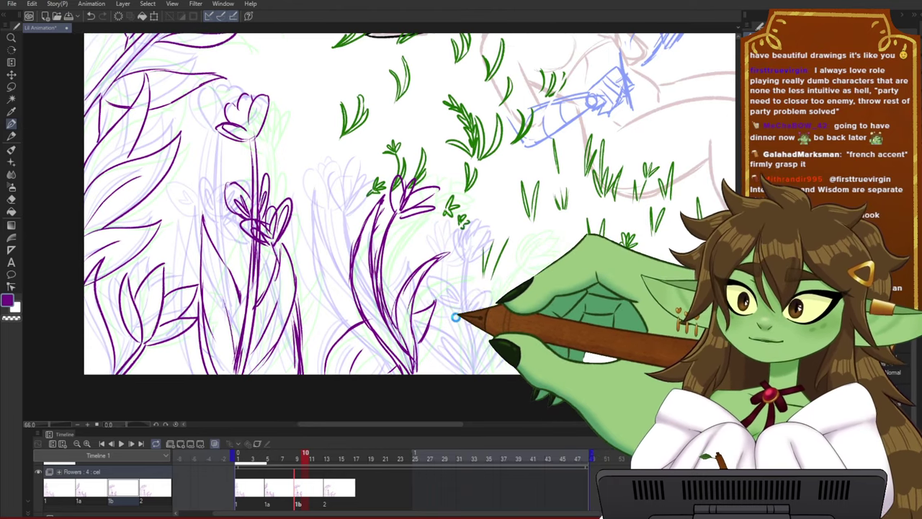
{"action": "scroll", "coordinate": [368, 250], "scroll_direction": "down", "scroll_amount": 1}
{"action": "scroll", "coordinate": [366, 249], "scroll_direction": "up", "scroll_amount": 1}
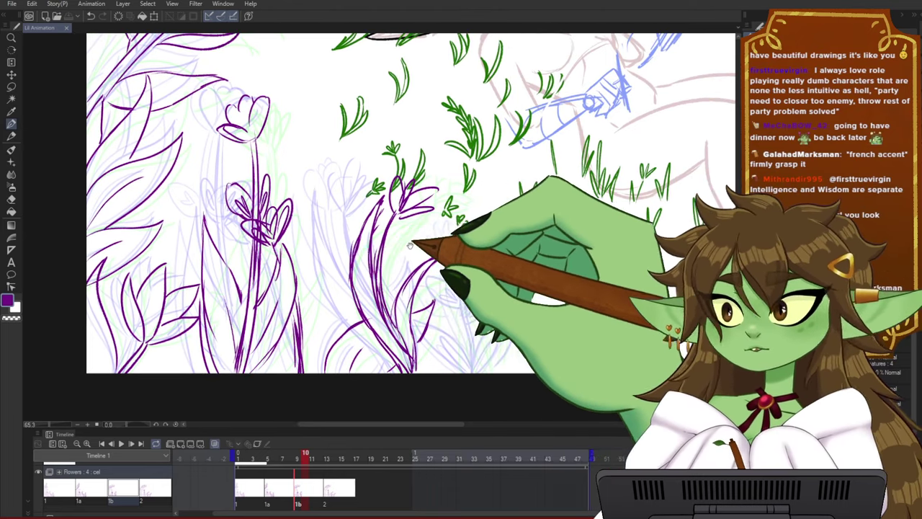
{"action": "left_click_drag", "start_coordinate": [409, 245], "coordinate": [423, 257]}
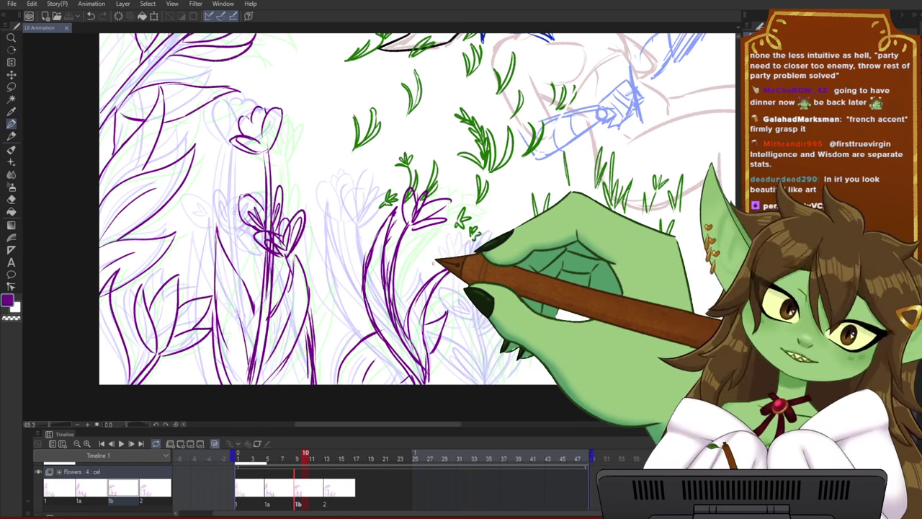
{"action": "scroll", "coordinate": [434, 263], "scroll_direction": "down", "scroll_amount": 3}
{"action": "left_click_drag", "start_coordinate": [446, 257], "coordinate": [417, 308]}
{"action": "scroll", "coordinate": [416, 315], "scroll_direction": "up", "scroll_amount": 1}
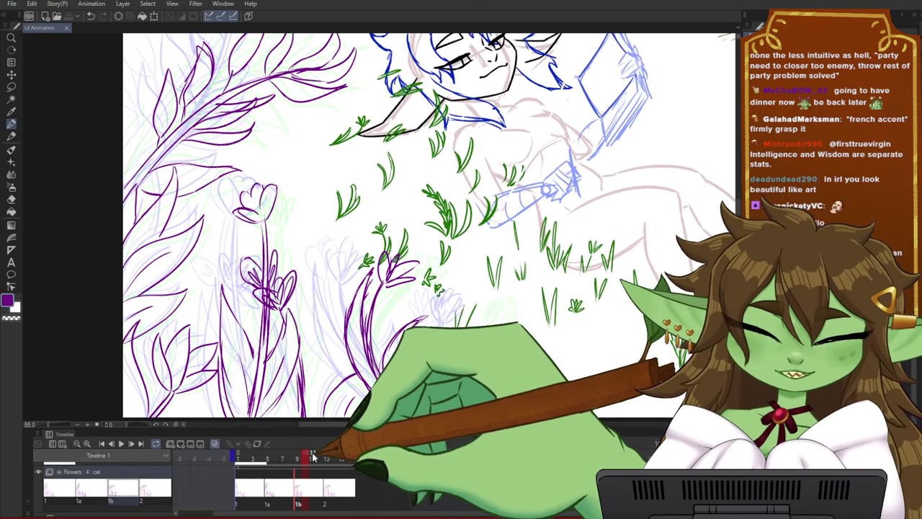
{"action": "left_click", "coordinate": [335, 455]}
{"action": "left_click_drag", "start_coordinate": [334, 454], "coordinate": [306, 454]}
{"action": "scroll", "coordinate": [471, 317], "scroll_direction": "down", "scroll_amount": 1}
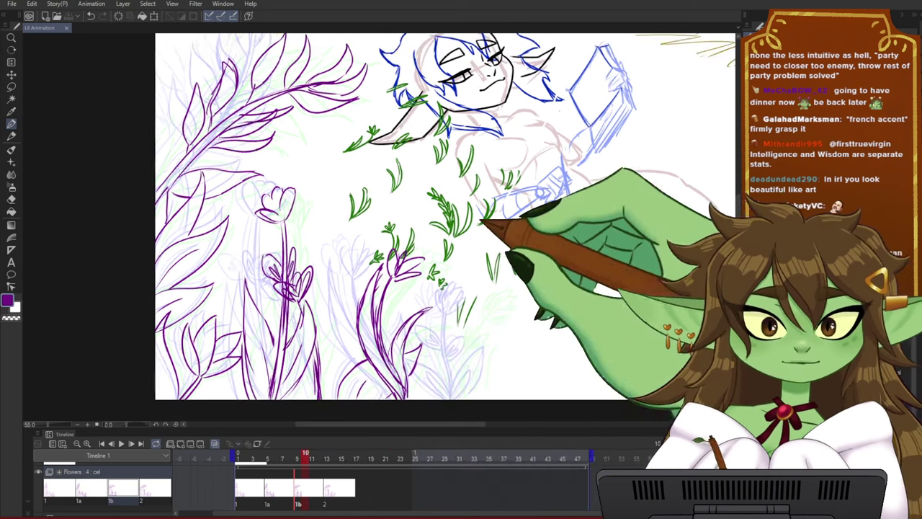
- On cel 1b, draw a short flower's head and stem to the right of the curved flower
{"action": "scroll", "coordinate": [482, 367], "scroll_direction": "up", "scroll_amount": 4}
{"action": "left_click_drag", "start_coordinate": [513, 347], "coordinate": [464, 353]}
{"action": "left_click_drag", "start_coordinate": [469, 280], "coordinate": [439, 254]}
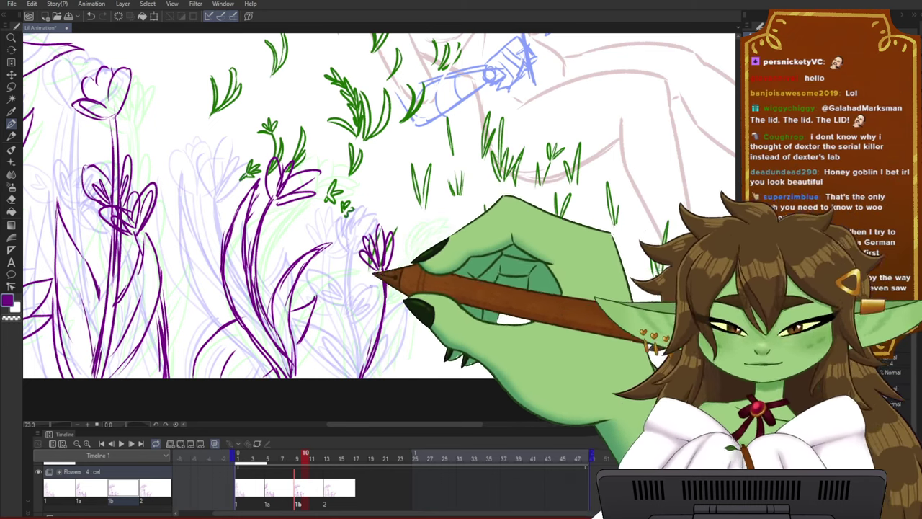
- Lasso the short flower on cel 1b, stretch it slightly taller, and draw its leaves and side bud
{"action": "mouse_move", "coordinate": [410, 317]}
{"action": "left_mouse_down"}
{"action": "mouse_move", "coordinate": [366, 207]}
{"action": "mouse_move", "coordinate": [410, 248]}
{"action": "left_mouse_up"}
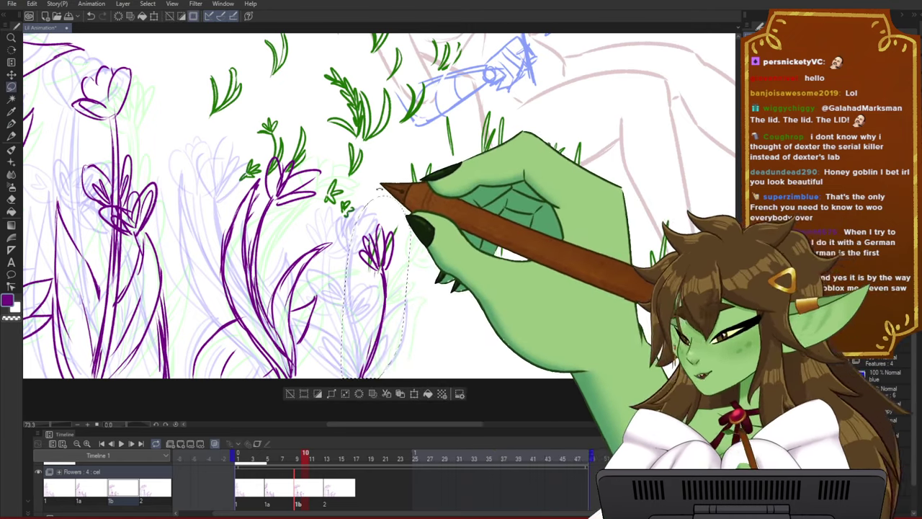
{"action": "key", "text": "ctrl+t"}
{"action": "left_click_drag", "start_coordinate": [375, 196], "coordinate": [375, 169]}
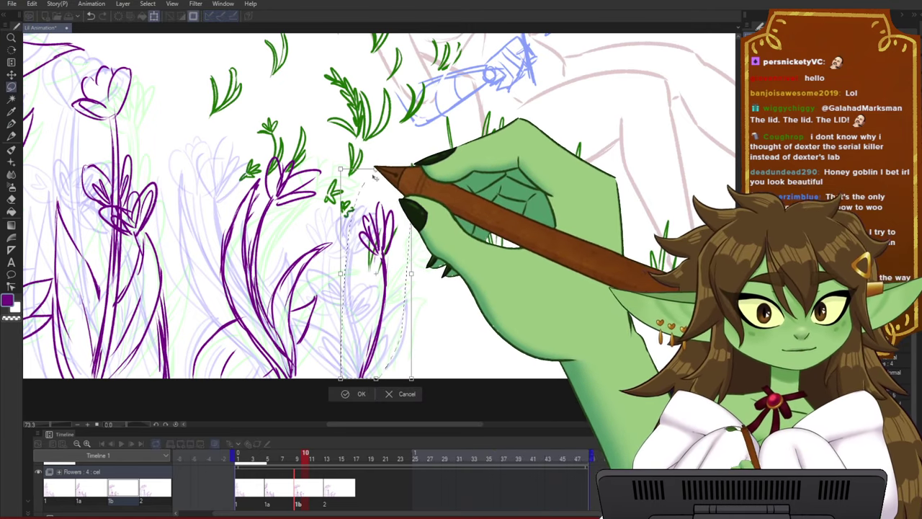
{"action": "left_click", "coordinate": [359, 395]}
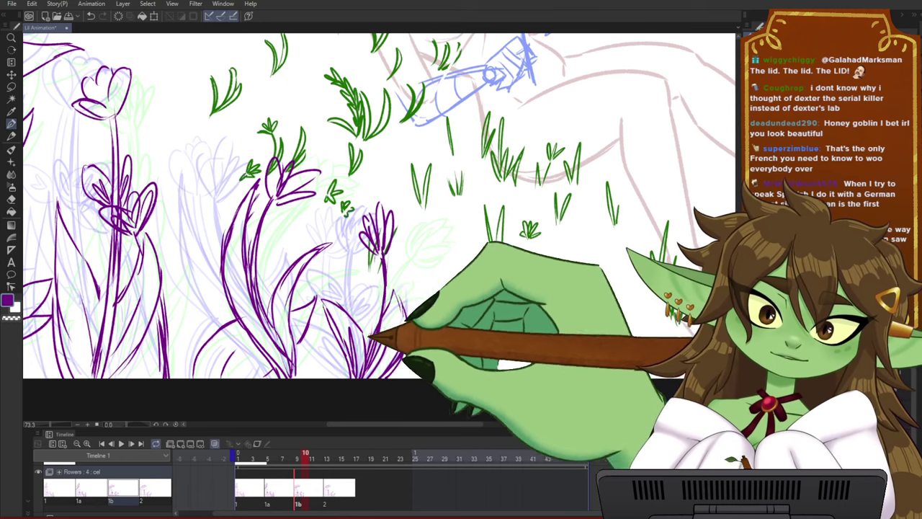
{"action": "left_click_drag", "start_coordinate": [473, 267], "coordinate": [472, 283]}
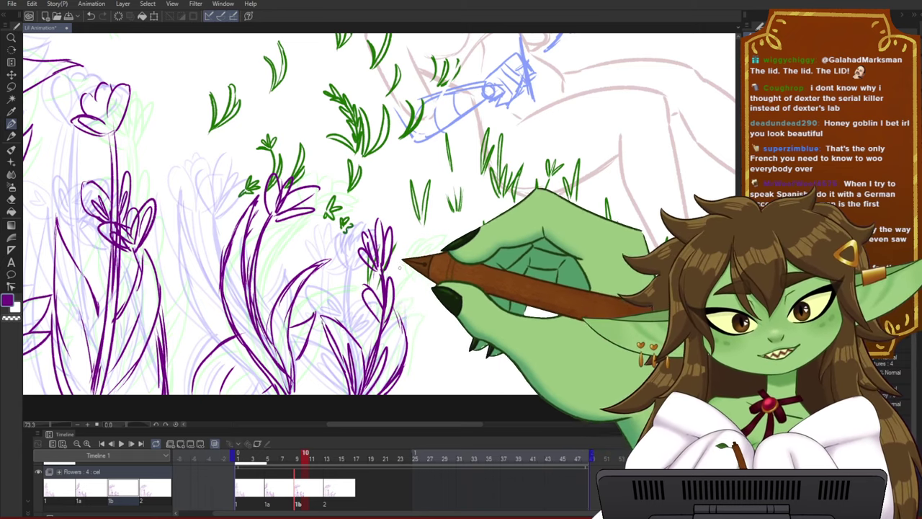
- On cel 1a, lasso the head of the short flower beside the curved one, rotate it slightly counterclockwise onto its stem, and deselect
{"action": "left_click_drag", "start_coordinate": [306, 458], "coordinate": [276, 460]}
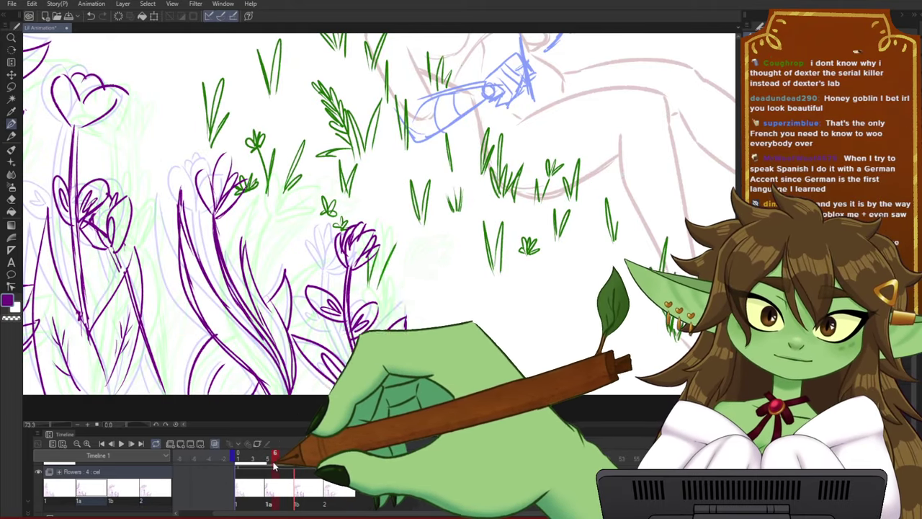
{"action": "mouse_move", "coordinate": [380, 264]}
{"action": "left_mouse_down"}
{"action": "mouse_move", "coordinate": [365, 209]}
{"action": "mouse_move", "coordinate": [394, 249]}
{"action": "left_mouse_up"}
{"action": "key", "text": "ctrl+t"}
{"action": "left_click_drag", "start_coordinate": [407, 203], "coordinate": [386, 193]}
{"action": "left_click", "coordinate": [327, 314]}
{"action": "key", "text": "ctrl+d"}
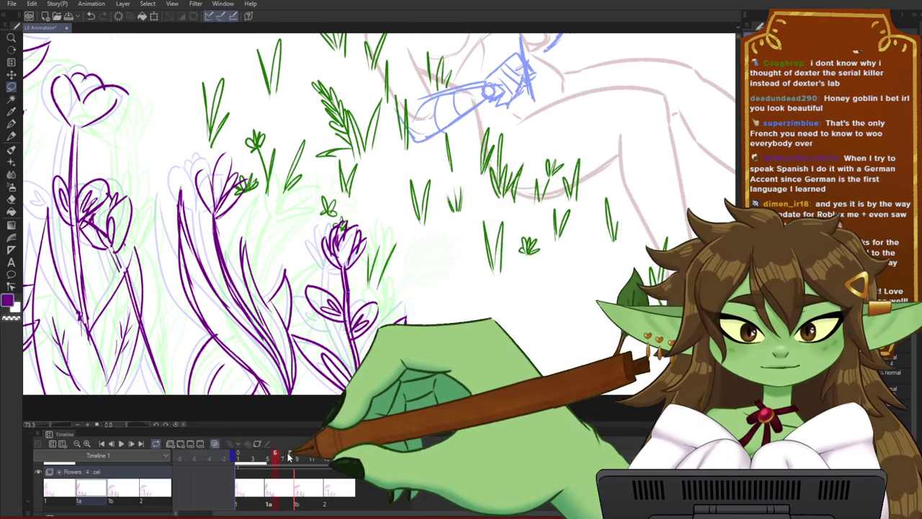
- On cel 2, lasso the short flower at the far right, transform it so its right side sits slightly lower, and save the file
{"action": "left_click_drag", "start_coordinate": [282, 456], "coordinate": [341, 453]}
{"action": "mouse_move", "coordinate": [447, 312]}
{"action": "left_mouse_down"}
{"action": "mouse_move", "coordinate": [383, 409]}
{"action": "mouse_move", "coordinate": [333, 320]}
{"action": "mouse_move", "coordinate": [371, 275]}
{"action": "mouse_move", "coordinate": [476, 307]}
{"action": "mouse_move", "coordinate": [477, 321]}
{"action": "left_mouse_up"}
{"action": "key", "text": "ctrl+t"}
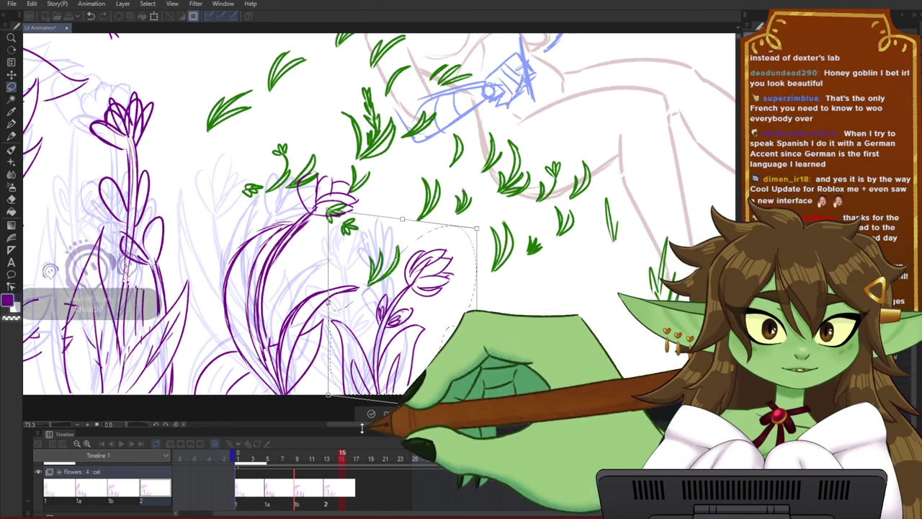
{"action": "key", "text": "Return"}
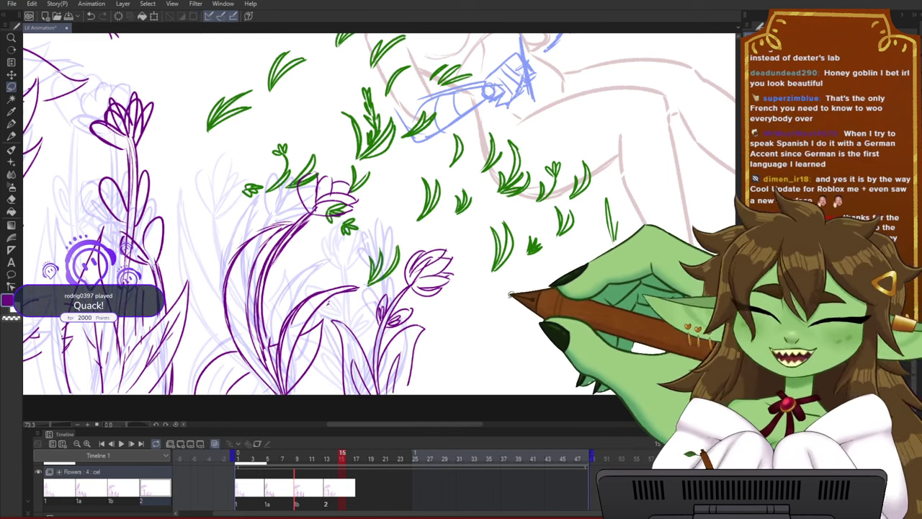
{"action": "key", "text": "p"}
{"action": "left_click_drag", "start_coordinate": [473, 227], "coordinate": [492, 207]}
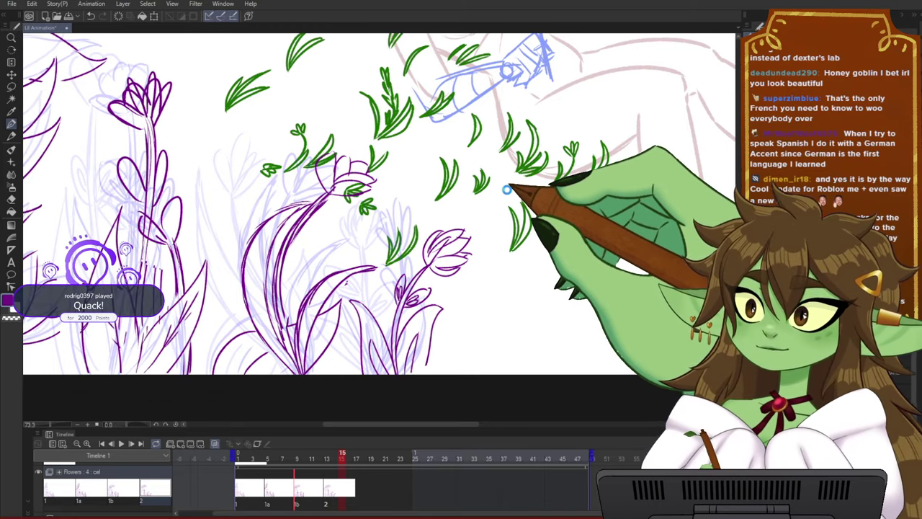
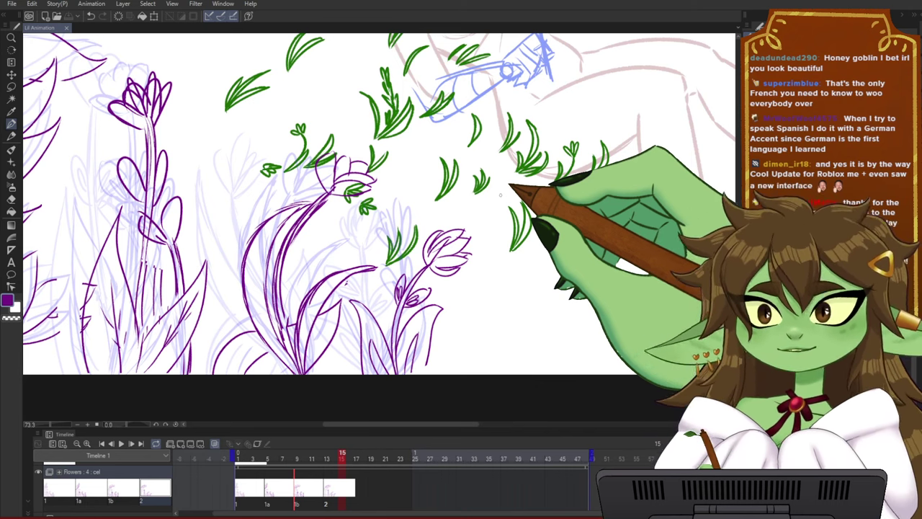
{"action": "left_click_drag", "start_coordinate": [517, 176], "coordinate": [514, 187]}
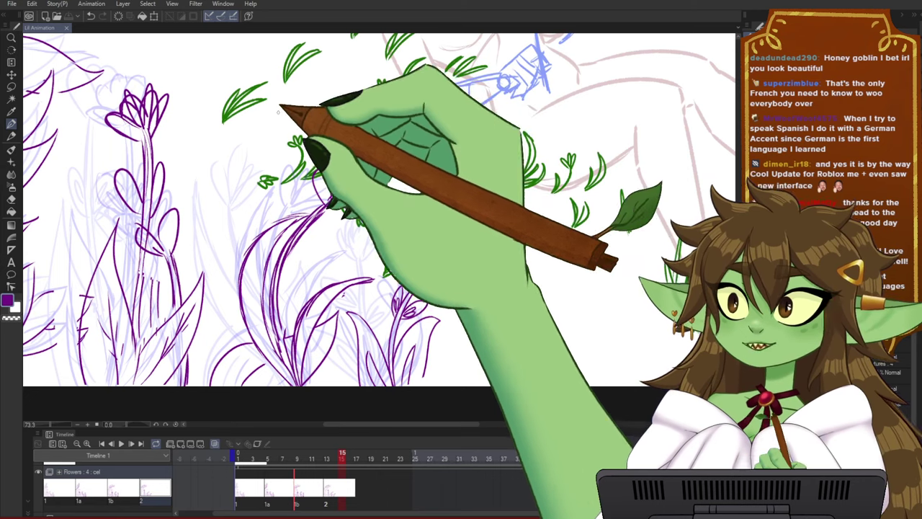
{"action": "scroll", "coordinate": [278, 103], "scroll_direction": "down", "scroll_amount": 1}
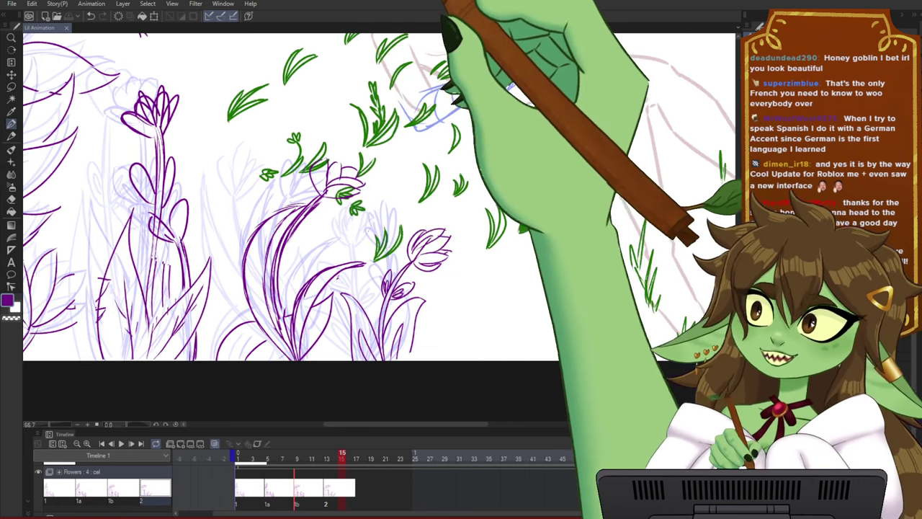
- Scrub through the flower frames and add a new blank animation cel to the Flowers folder at frame 17
{"action": "left_click_drag", "start_coordinate": [432, 206], "coordinate": [463, 276]}
{"action": "scroll", "coordinate": [488, 275], "scroll_direction": "down", "scroll_amount": 3}
{"action": "scroll", "coordinate": [403, 291], "scroll_direction": "down", "scroll_amount": 1}
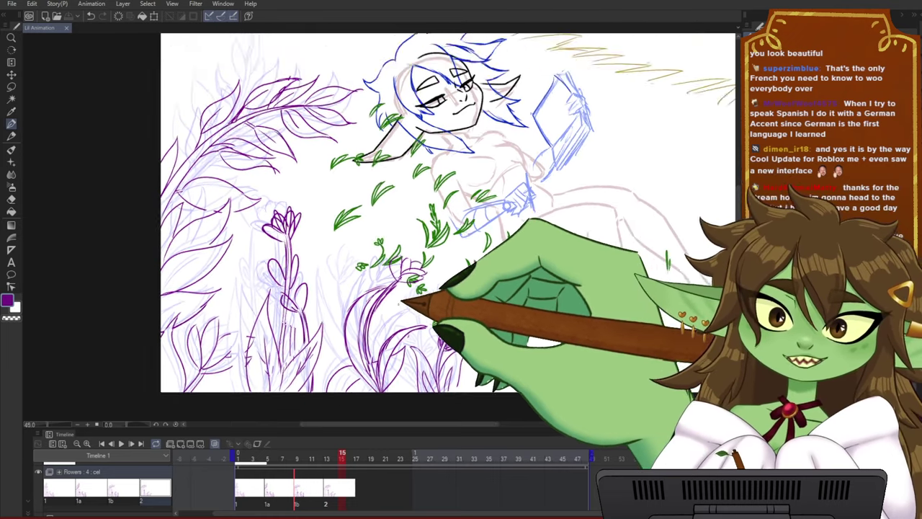
{"action": "scroll", "coordinate": [403, 292], "scroll_direction": "up", "scroll_amount": 1}
{"action": "left_click_drag", "start_coordinate": [414, 224], "coordinate": [405, 223]}
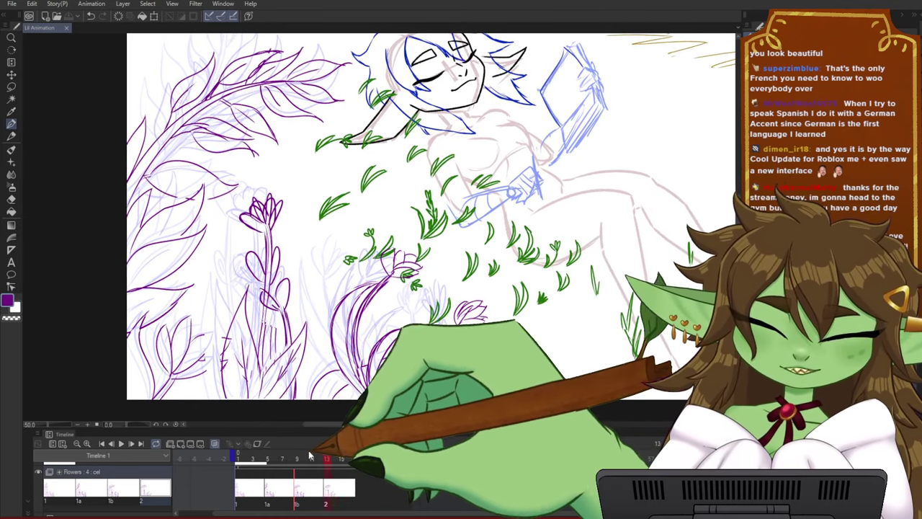
{"action": "left_click_drag", "start_coordinate": [309, 455], "coordinate": [358, 466]}
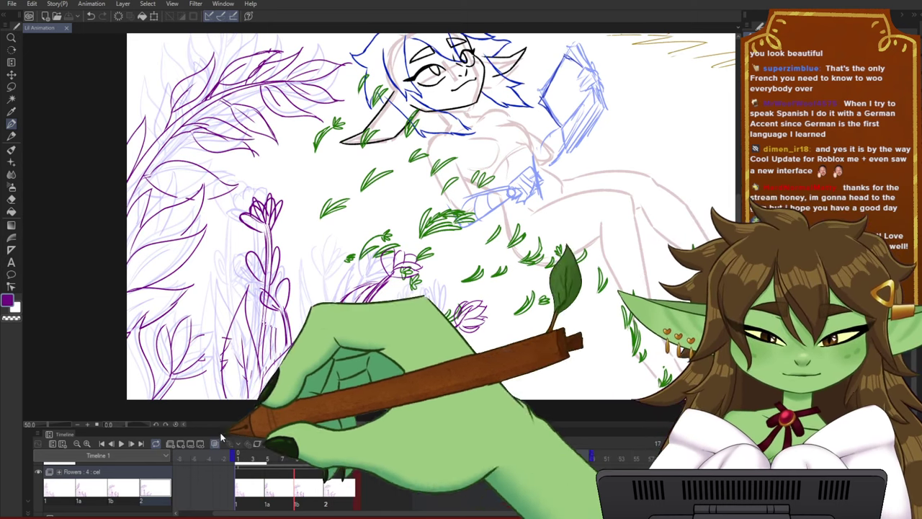
{"action": "left_click", "coordinate": [180, 444]}
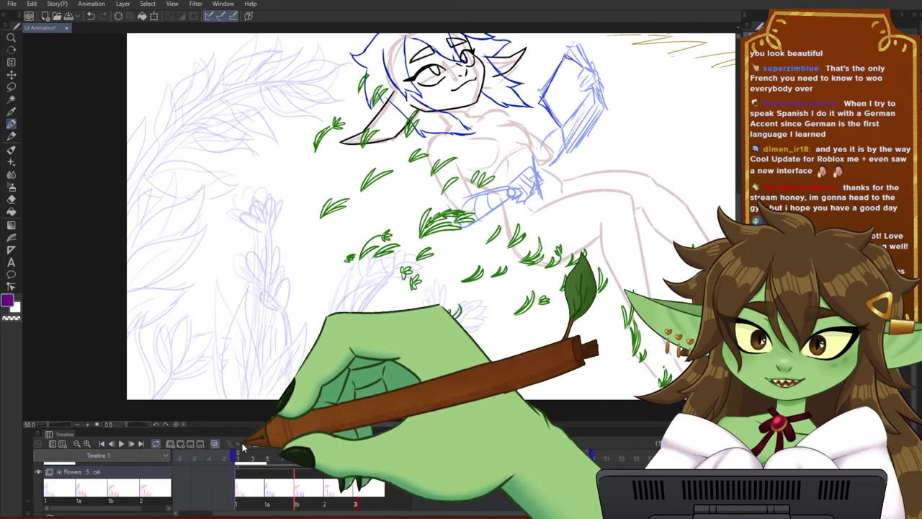
{"action": "mouse_move", "coordinate": [362, 459]}
{"action": "left_mouse_down"}
{"action": "mouse_move", "coordinate": [277, 457]}
{"action": "mouse_move", "coordinate": [358, 454]}
{"action": "left_mouse_up"}
- Sketch a purple stem curving up to the right with an open petalled flower head over the central flower's onion skin
{"action": "left_click_drag", "start_coordinate": [344, 267], "coordinate": [359, 290]}
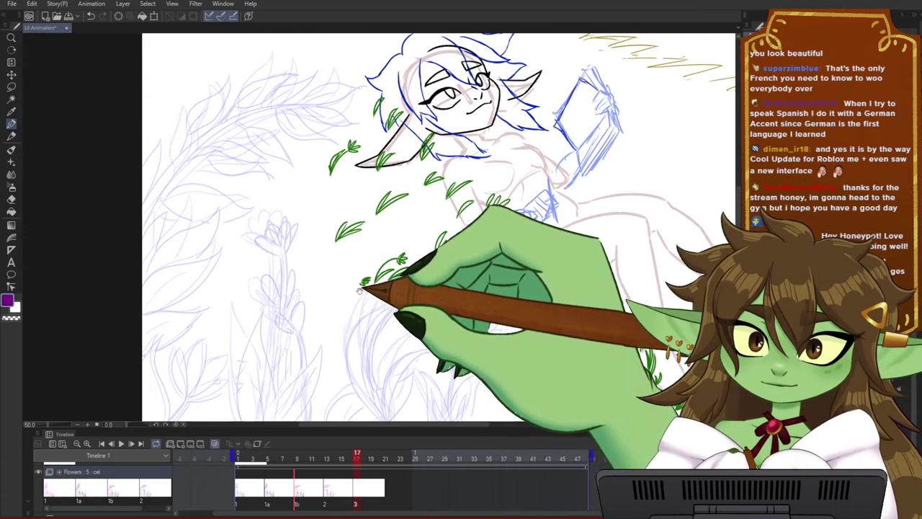
{"action": "scroll", "coordinate": [344, 287], "scroll_direction": "up", "scroll_amount": 2}
{"action": "left_click_drag", "start_coordinate": [300, 291], "coordinate": [288, 267]}
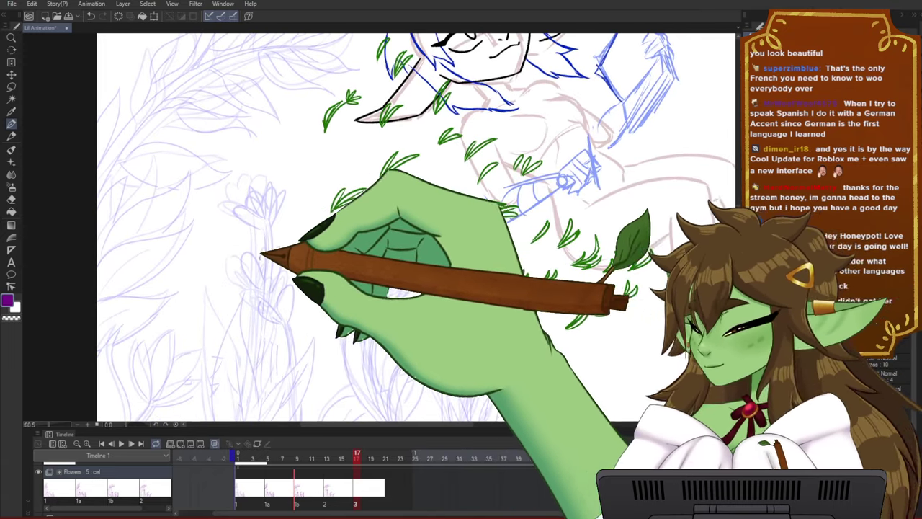
{"action": "left_click_drag", "start_coordinate": [303, 335], "coordinate": [321, 314]}
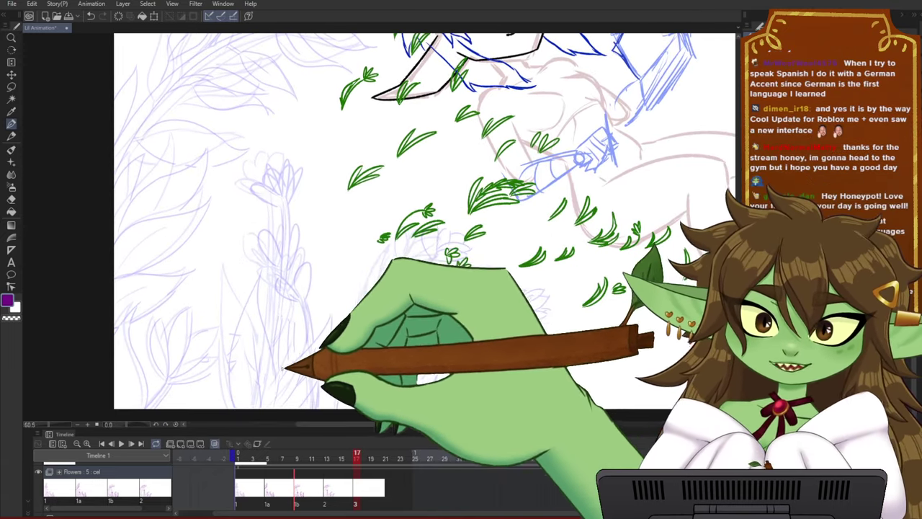
{"action": "left_click_drag", "start_coordinate": [275, 370], "coordinate": [305, 257]}
{"action": "key", "text": "ctrl+z"}
{"action": "left_click_drag", "start_coordinate": [275, 361], "coordinate": [317, 236]}
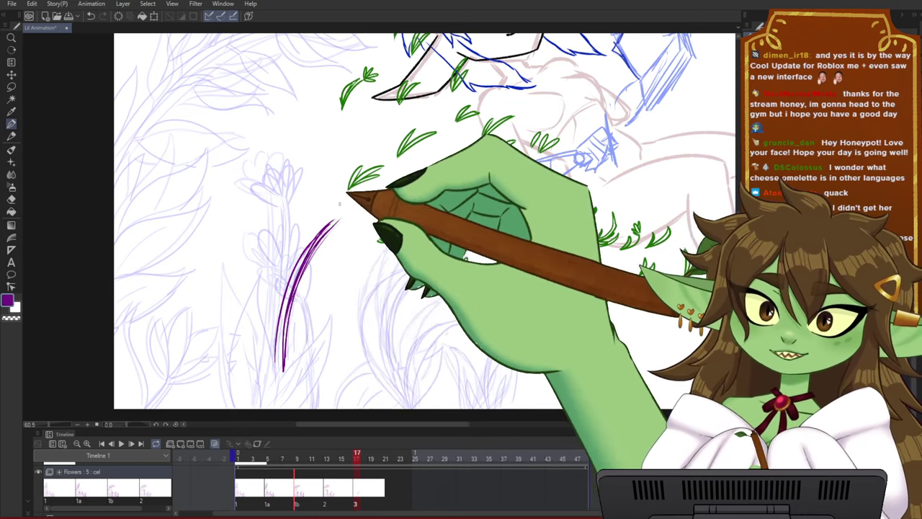
{"action": "mouse_move", "coordinate": [341, 182]}
{"action": "left_mouse_down"}
{"action": "mouse_move", "coordinate": [354, 174]}
{"action": "mouse_move", "coordinate": [380, 193]}
{"action": "left_mouse_up"}
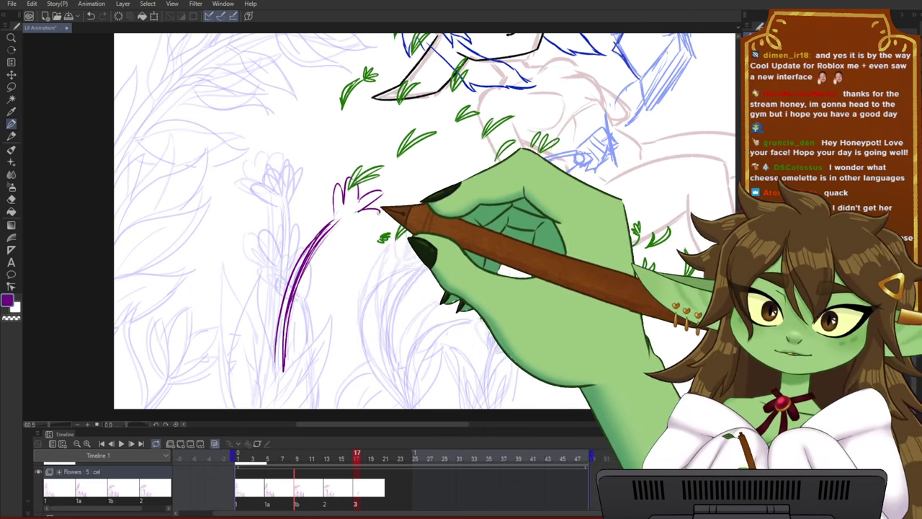
- Draw two long pointed leaves at the base of the central flower, one on each side of the stem
{"action": "left_click_drag", "start_coordinate": [396, 321], "coordinate": [398, 321]}
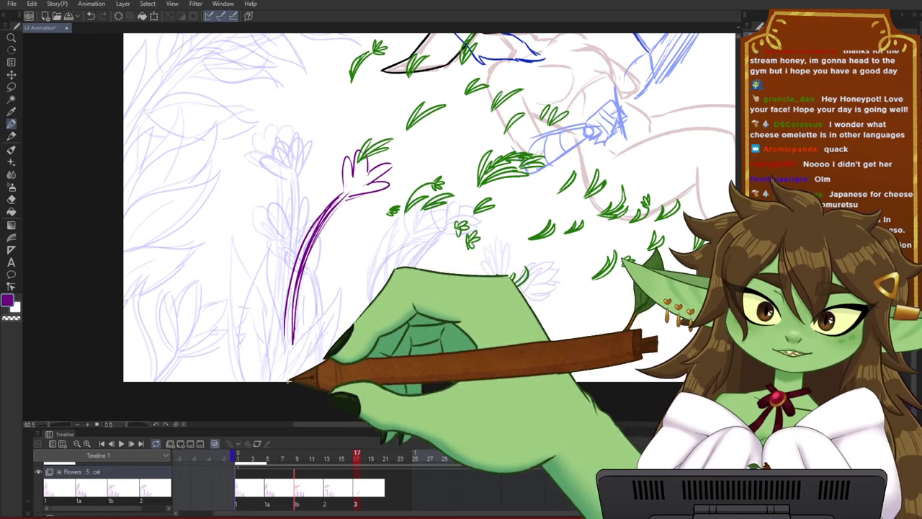
{"action": "mouse_move", "coordinate": [289, 378]}
{"action": "left_mouse_down"}
{"action": "mouse_move", "coordinate": [268, 278]}
{"action": "mouse_move", "coordinate": [274, 243]}
{"action": "mouse_move", "coordinate": [249, 336]}
{"action": "mouse_move", "coordinate": [261, 378]}
{"action": "left_mouse_up"}
{"action": "left_click_drag", "start_coordinate": [293, 344], "coordinate": [351, 292]}
{"action": "mouse_move", "coordinate": [352, 292]}
{"action": "left_mouse_down"}
{"action": "mouse_move", "coordinate": [341, 323]}
{"action": "mouse_move", "coordinate": [290, 389]}
{"action": "left_mouse_up"}
{"action": "left_click_drag", "start_coordinate": [354, 320], "coordinate": [348, 331]}
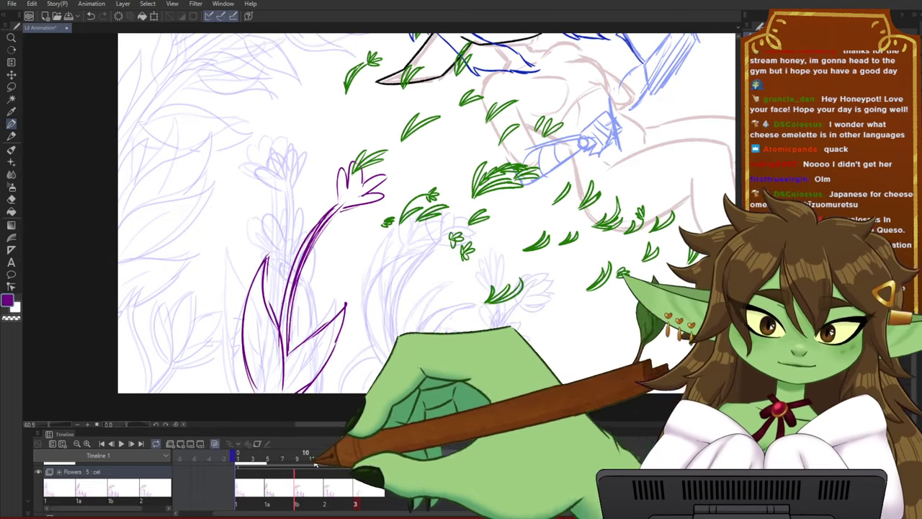
- Add small buds along both sides of the curved stem and save the animation file
{"action": "left_click_drag", "start_coordinate": [321, 456], "coordinate": [372, 454]}
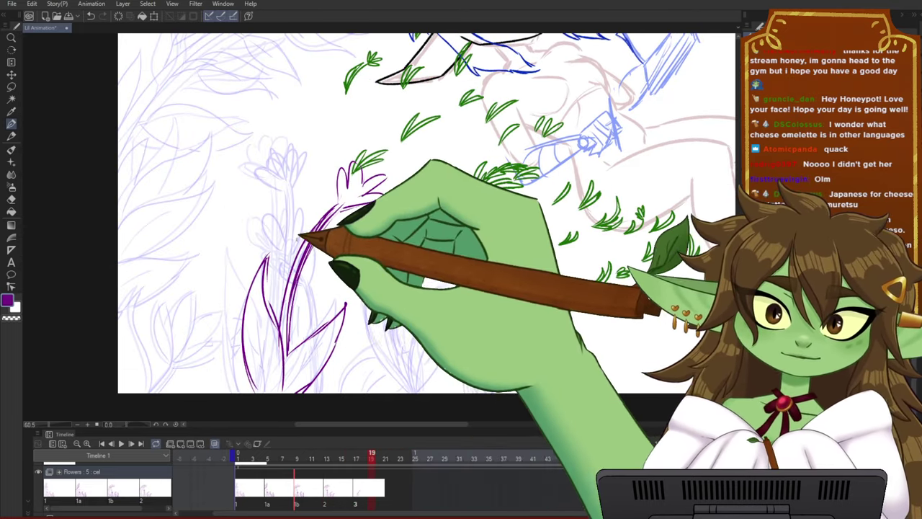
{"action": "left_click_drag", "start_coordinate": [303, 235], "coordinate": [307, 268]}
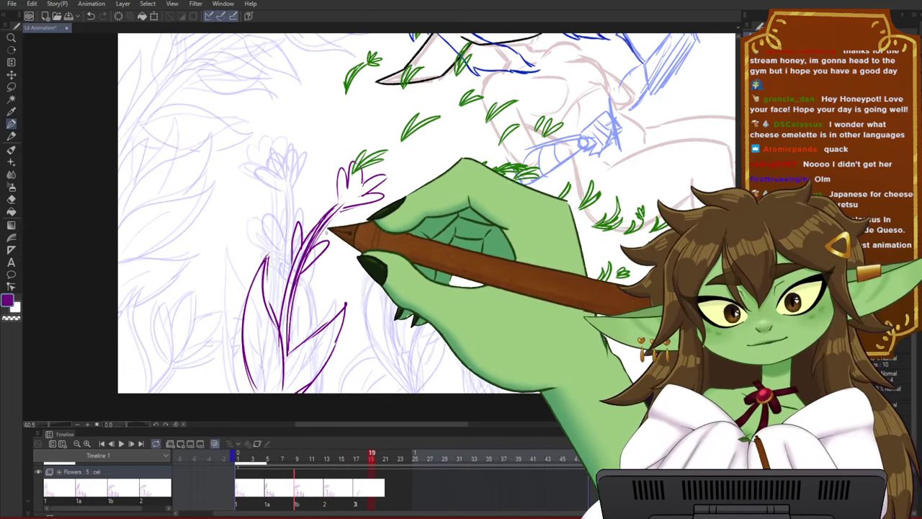
{"action": "left_click_drag", "start_coordinate": [375, 251], "coordinate": [378, 237]}
{"action": "key", "text": "ctrl+s"}
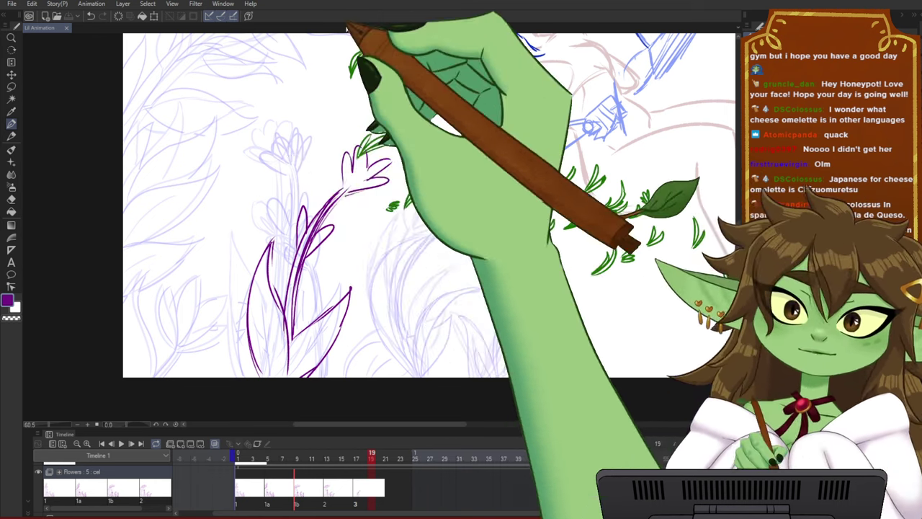
- Lasso the flower head, buds and upper stem on the frame 17 cel and delete them, keeping the base leaves
{"action": "scroll", "coordinate": [249, 210], "scroll_direction": "down", "scroll_amount": 1}
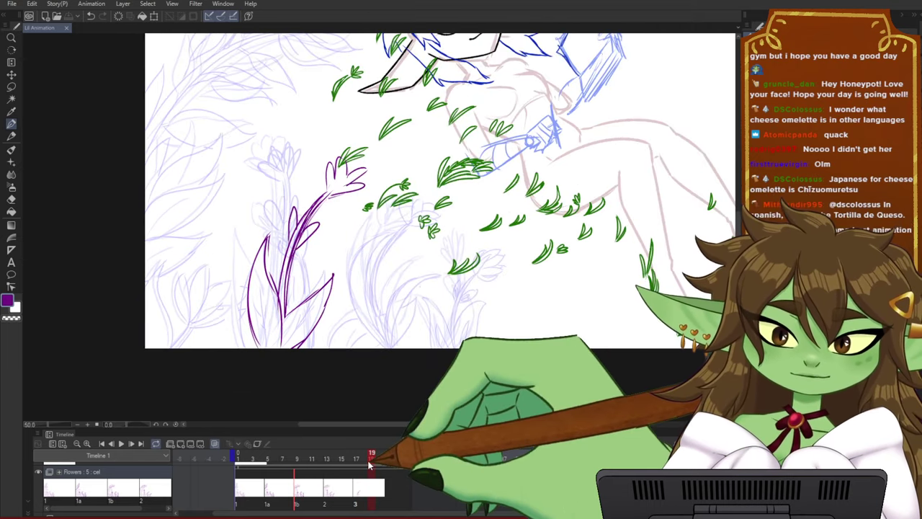
{"action": "mouse_move", "coordinate": [371, 459]}
{"action": "left_mouse_down"}
{"action": "mouse_move", "coordinate": [287, 457]}
{"action": "mouse_move", "coordinate": [371, 458]}
{"action": "mouse_move", "coordinate": [341, 459]}
{"action": "mouse_move", "coordinate": [357, 462]}
{"action": "left_mouse_up"}
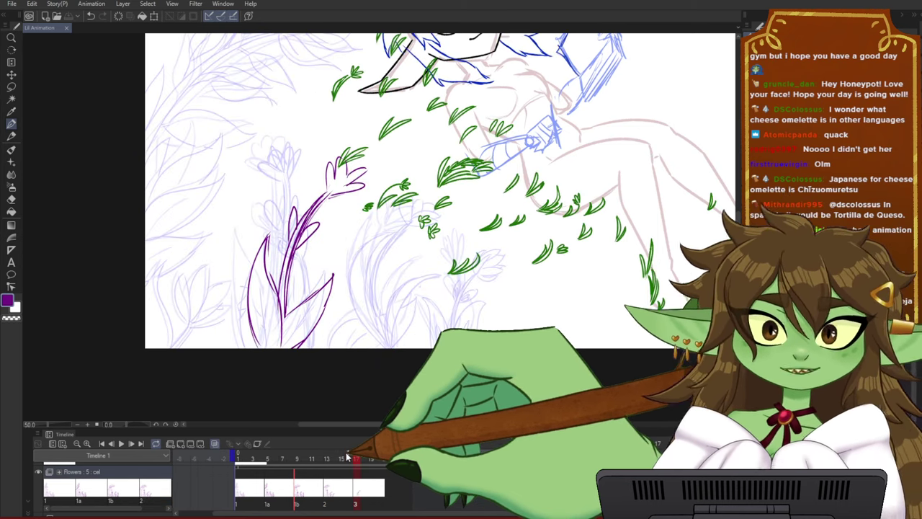
{"action": "key", "text": "m"}
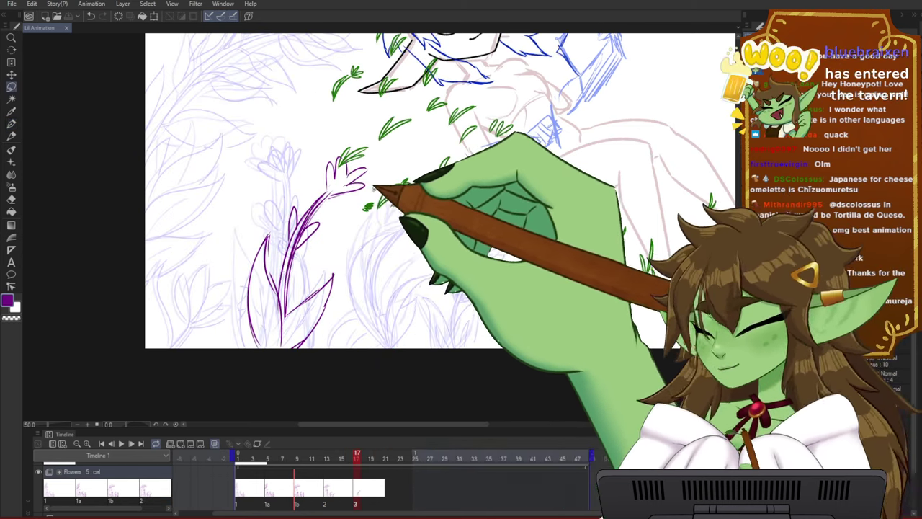
{"action": "mouse_move", "coordinate": [377, 189]}
{"action": "left_mouse_down"}
{"action": "mouse_move", "coordinate": [286, 280]}
{"action": "mouse_move", "coordinate": [390, 150]}
{"action": "left_mouse_up"}
{"action": "key", "text": "Delete"}
{"action": "key", "text": "ctrl+d"}
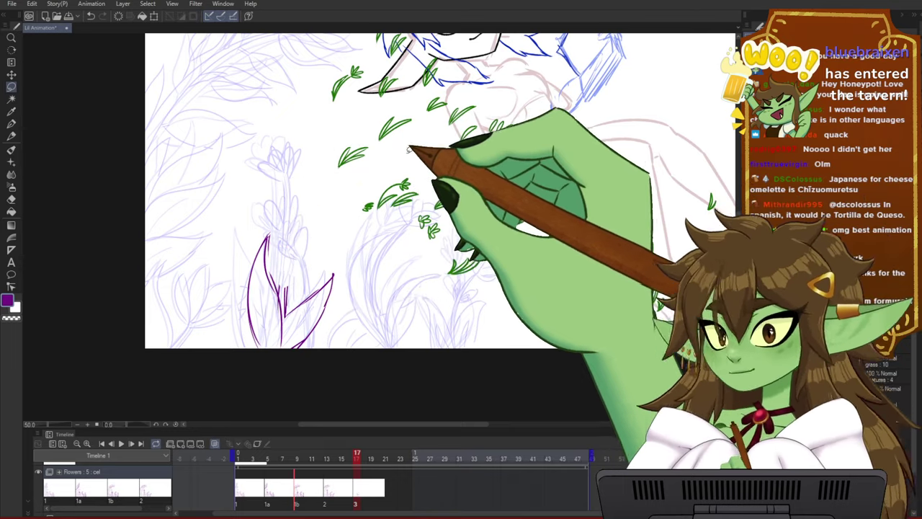
- Redraw the central flower's curved stem and petalled head rising from between the base leaves
{"action": "scroll", "coordinate": [294, 247], "scroll_direction": "up", "scroll_amount": 4}
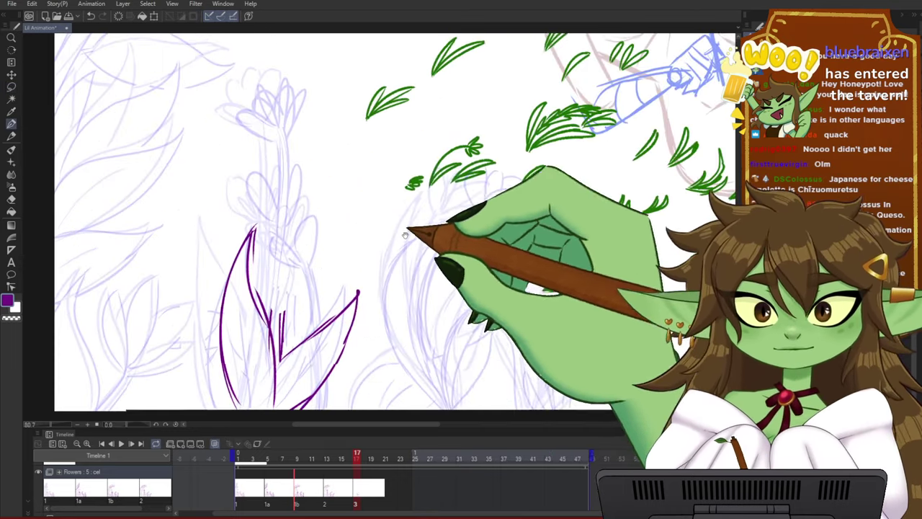
{"action": "left_click_drag", "start_coordinate": [405, 231], "coordinate": [393, 264]}
{"action": "mouse_move", "coordinate": [259, 350]}
{"action": "left_mouse_down"}
{"action": "mouse_move", "coordinate": [298, 213]}
{"action": "mouse_move", "coordinate": [308, 206]}
{"action": "mouse_move", "coordinate": [282, 282]}
{"action": "mouse_move", "coordinate": [316, 199]}
{"action": "left_mouse_up"}
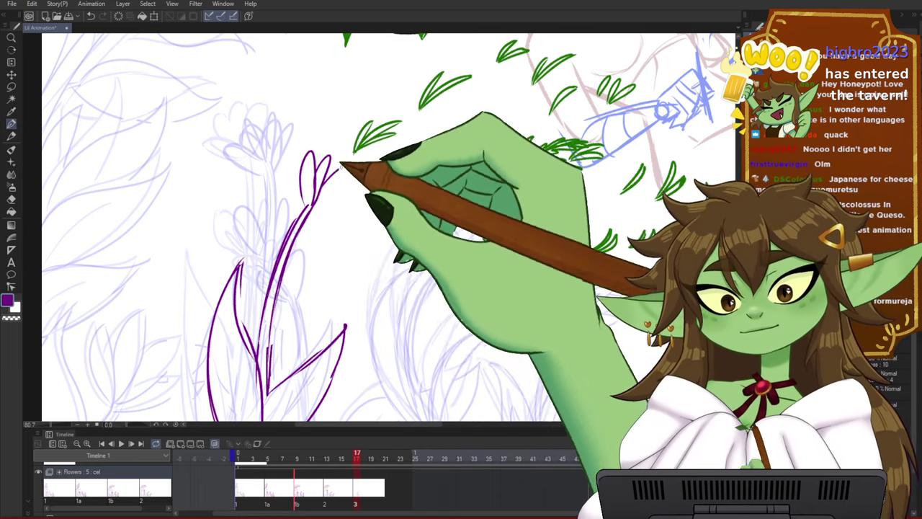
{"action": "left_click_drag", "start_coordinate": [333, 172], "coordinate": [354, 179]}
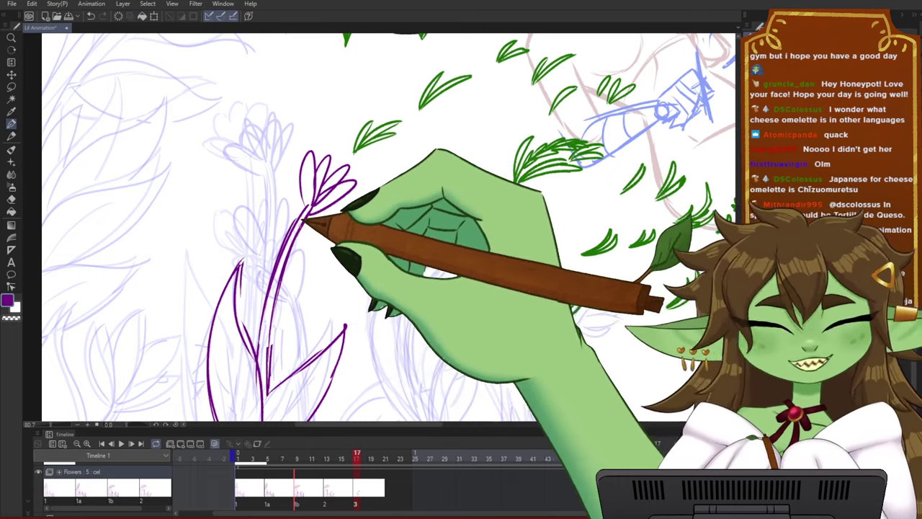
- Select the flower head with its upper stem, rotate it slightly counterclockwise and nudge it to the left
{"action": "mouse_move", "coordinate": [327, 227]}
{"action": "left_mouse_down"}
{"action": "mouse_move", "coordinate": [303, 148]}
{"action": "mouse_move", "coordinate": [344, 250]}
{"action": "mouse_move", "coordinate": [336, 212]}
{"action": "left_mouse_up"}
{"action": "left_click", "coordinate": [354, 294]}
{"action": "left_click_drag", "start_coordinate": [370, 117], "coordinate": [363, 90]}
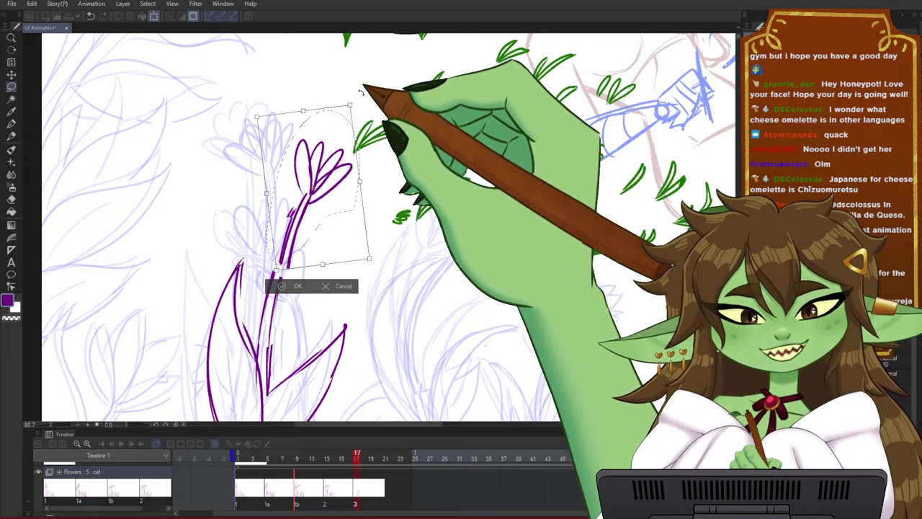
{"action": "left_click_drag", "start_coordinate": [340, 155], "coordinate": [334, 158]}
{"action": "left_click", "coordinate": [293, 288]}
{"action": "left_click", "coordinate": [394, 175]}
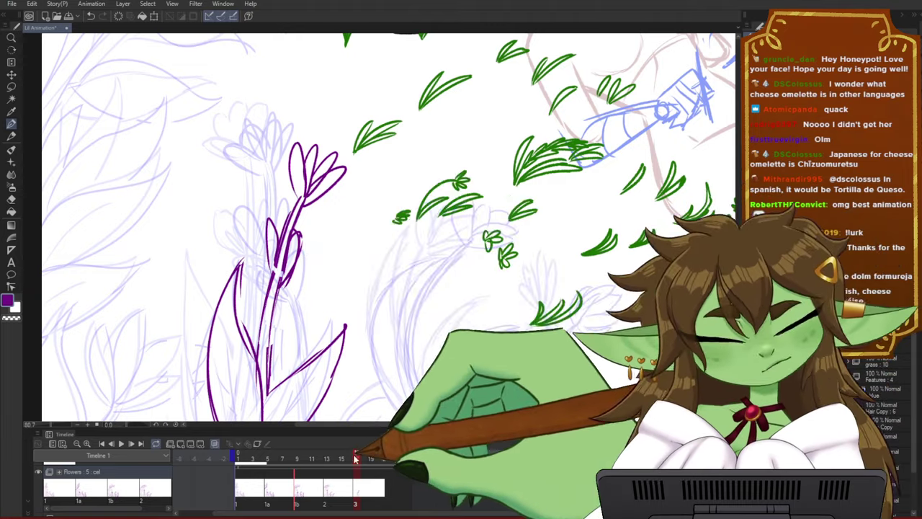
- Lasso the flower head and buds and move them slightly up and to the right
{"action": "mouse_move", "coordinate": [356, 457]}
{"action": "left_mouse_down"}
{"action": "mouse_move", "coordinate": [298, 459]}
{"action": "mouse_move", "coordinate": [381, 459]}
{"action": "mouse_move", "coordinate": [263, 456]}
{"action": "mouse_move", "coordinate": [402, 458]}
{"action": "mouse_move", "coordinate": [322, 458]}
{"action": "mouse_move", "coordinate": [399, 463]}
{"action": "mouse_move", "coordinate": [369, 455]}
{"action": "left_mouse_up"}
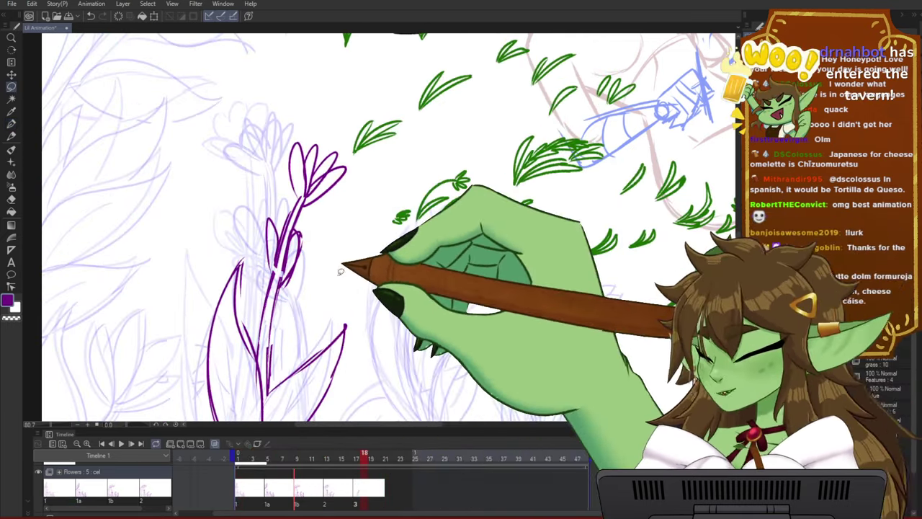
{"action": "mouse_move", "coordinate": [276, 271]}
{"action": "left_mouse_down"}
{"action": "mouse_move", "coordinate": [373, 160]}
{"action": "mouse_move", "coordinate": [366, 175]}
{"action": "left_mouse_up"}
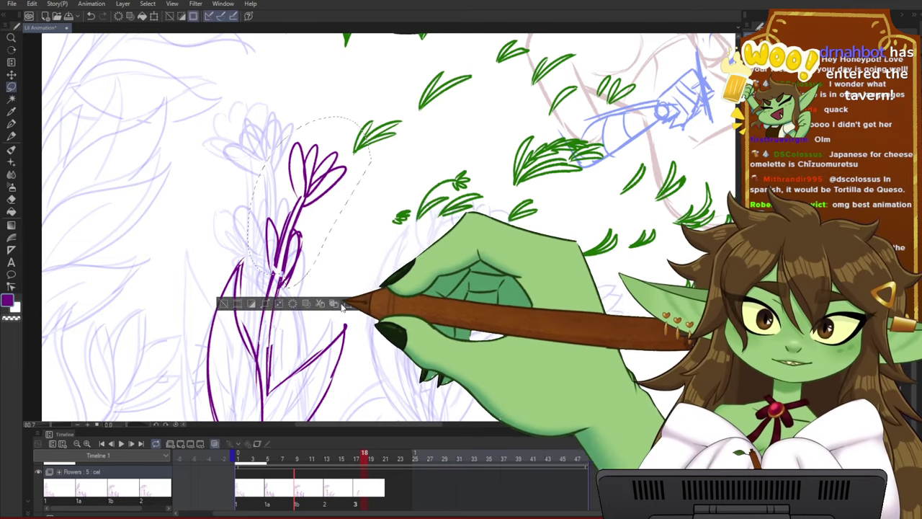
{"action": "left_click", "coordinate": [337, 303]}
{"action": "left_click_drag", "start_coordinate": [339, 250], "coordinate": [344, 238]}
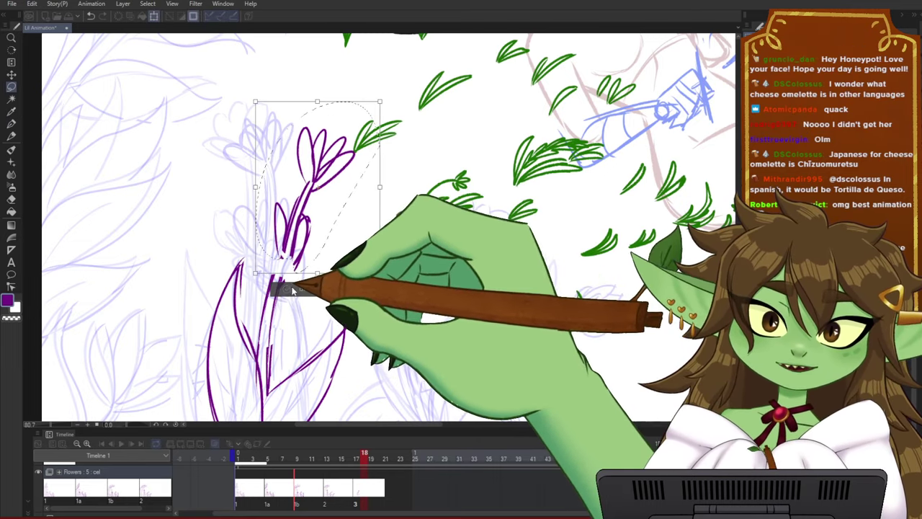
{"action": "left_click", "coordinate": [301, 290]}
- Redraw the missing stem lines between the moved flower and its base with the pen, and save the file
{"action": "key", "text": "p"}
{"action": "left_click_drag", "start_coordinate": [278, 271], "coordinate": [292, 218]}
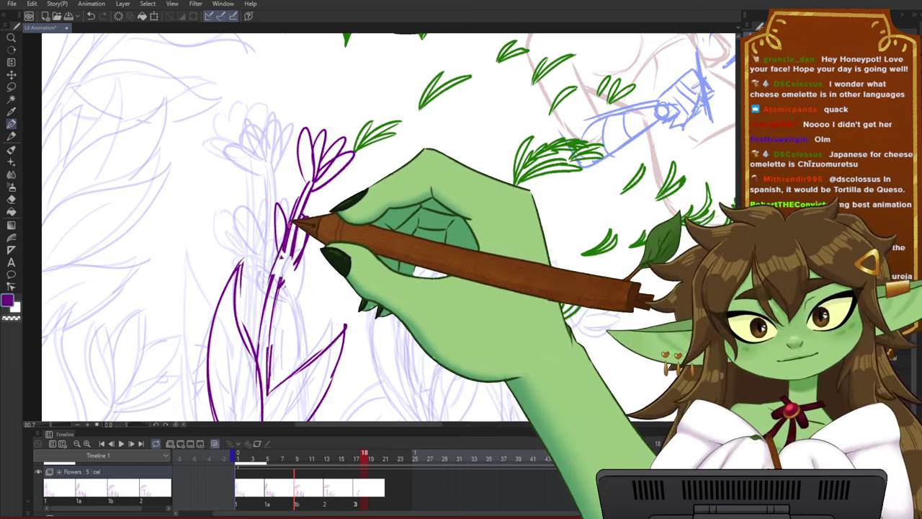
{"action": "mouse_move", "coordinate": [276, 275]}
{"action": "left_mouse_down"}
{"action": "mouse_move", "coordinate": [303, 207]}
{"action": "mouse_move", "coordinate": [306, 216]}
{"action": "left_mouse_up"}
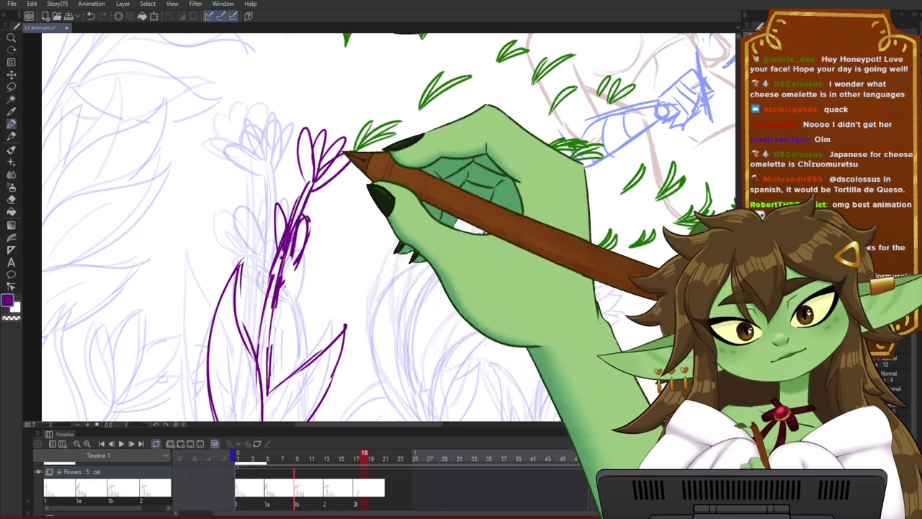
{"action": "left_click_drag", "start_coordinate": [358, 286], "coordinate": [361, 276]}
{"action": "key", "text": "ctrl+s"}
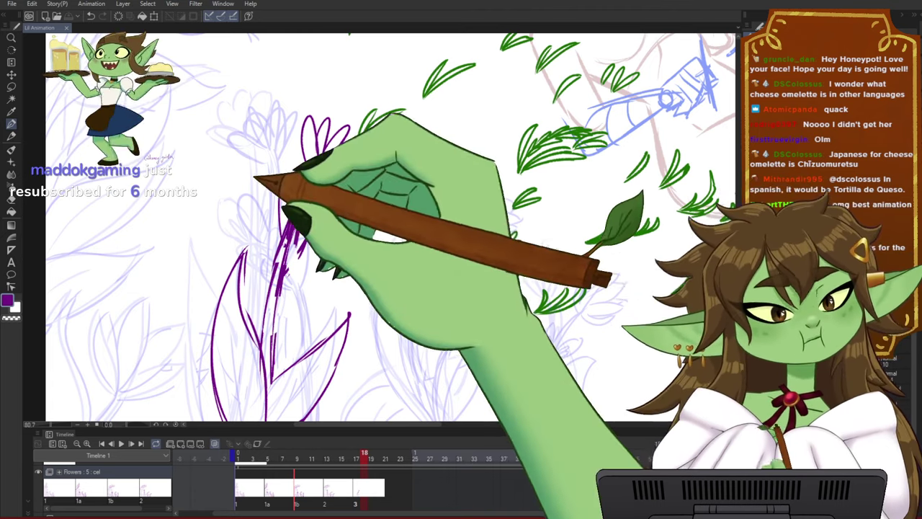
- Add another blank animation cel to the Flowers folder at frame 21 and scrub the timeline to check the flower motion
{"action": "scroll", "coordinate": [432, 219], "scroll_direction": "down", "scroll_amount": 1}
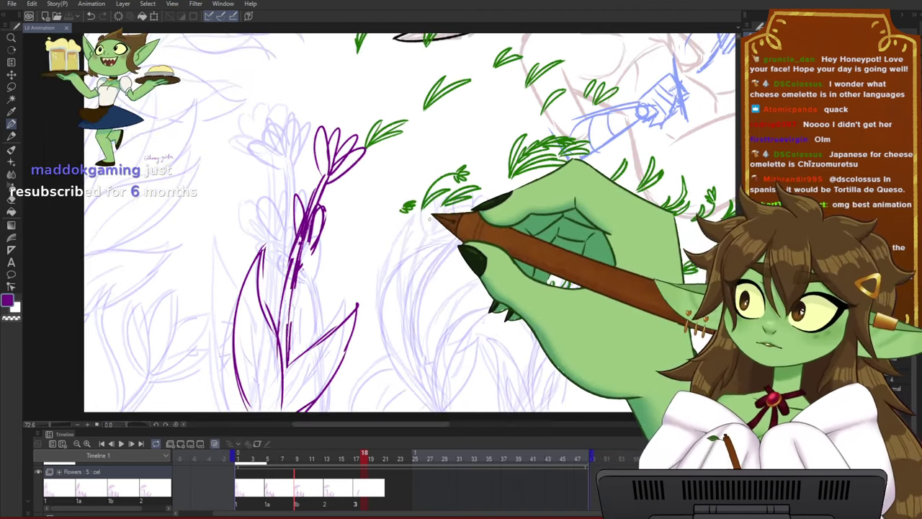
{"action": "scroll", "coordinate": [433, 218], "scroll_direction": "down", "scroll_amount": 2}
{"action": "left_click_drag", "start_coordinate": [453, 212], "coordinate": [479, 212]}
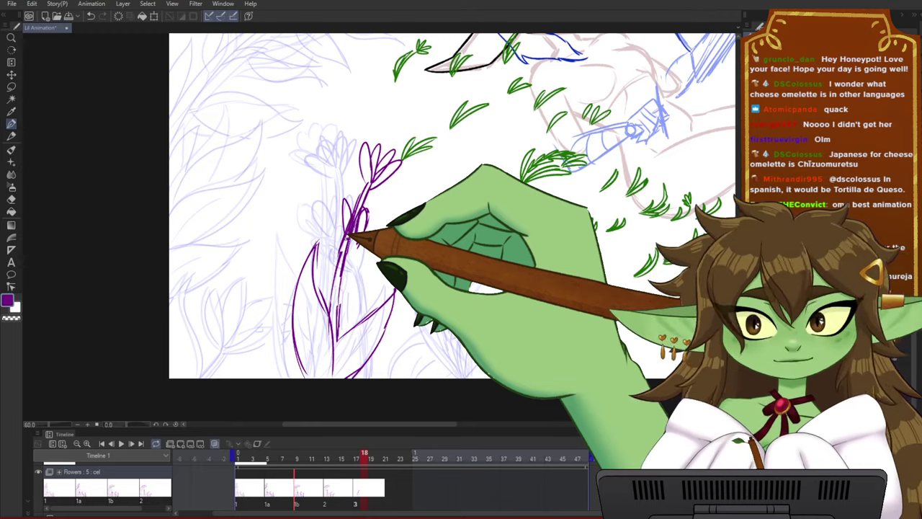
{"action": "mouse_move", "coordinate": [366, 457]}
{"action": "left_mouse_down"}
{"action": "mouse_move", "coordinate": [278, 463]}
{"action": "mouse_move", "coordinate": [384, 469]}
{"action": "mouse_move", "coordinate": [253, 465]}
{"action": "mouse_move", "coordinate": [368, 458]}
{"action": "mouse_move", "coordinate": [253, 457]}
{"action": "mouse_move", "coordinate": [380, 462]}
{"action": "mouse_move", "coordinate": [365, 458]}
{"action": "left_mouse_up"}
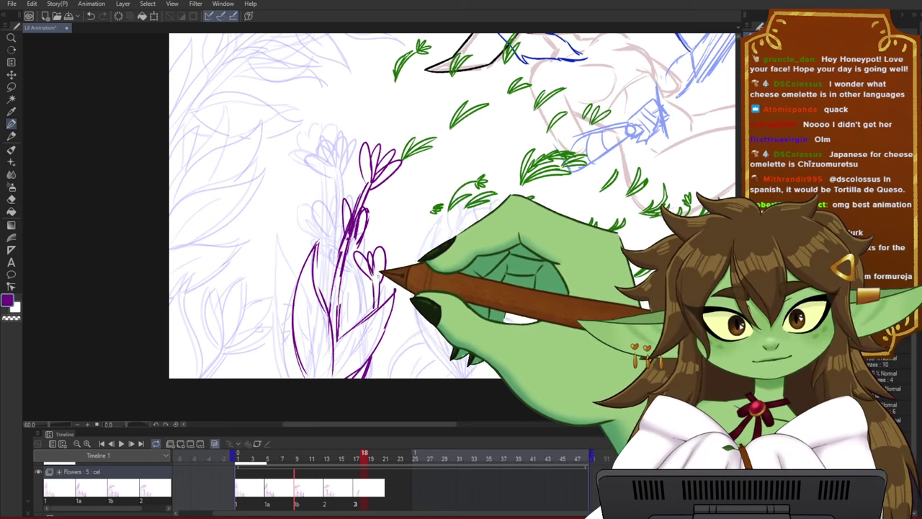
{"action": "left_click_drag", "start_coordinate": [364, 458], "coordinate": [386, 463]}
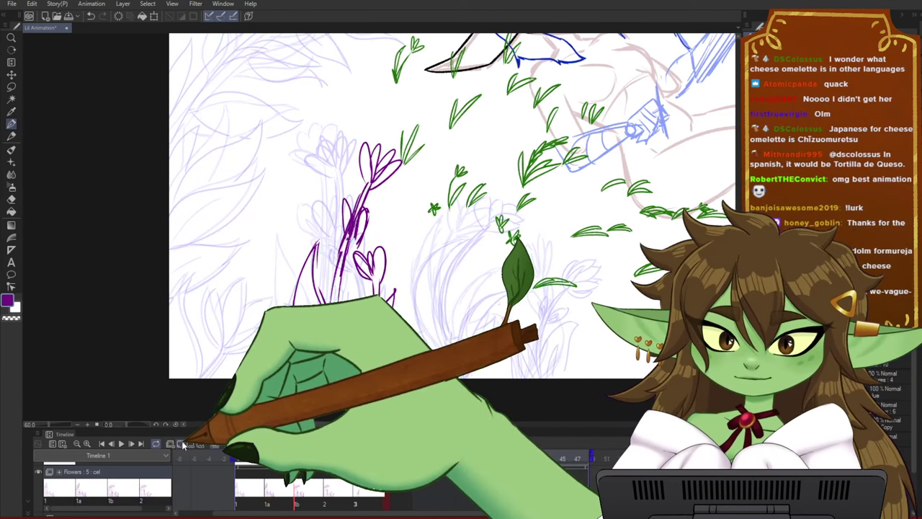
{"action": "left_click", "coordinate": [181, 443]}
{"action": "mouse_move", "coordinate": [384, 459]}
{"action": "left_mouse_down"}
{"action": "mouse_move", "coordinate": [302, 459]}
{"action": "mouse_move", "coordinate": [398, 463]}
{"action": "left_mouse_up"}
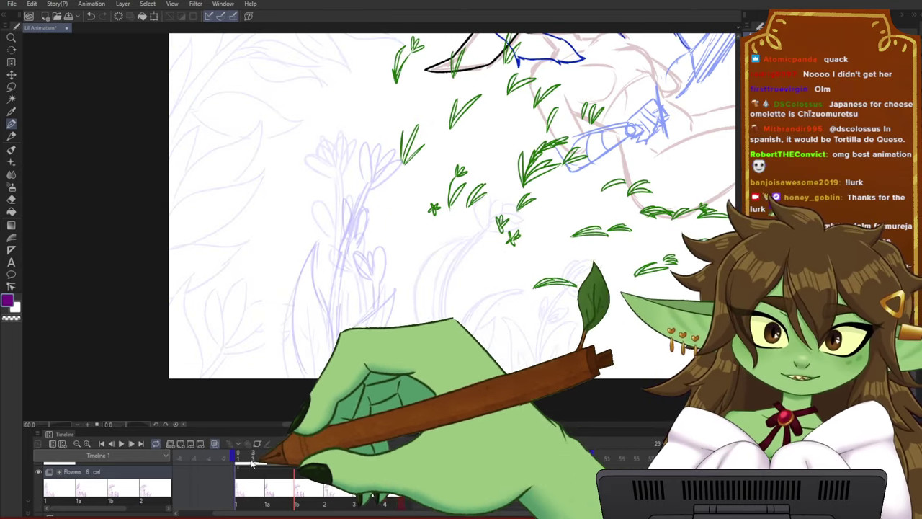
{"action": "left_click", "coordinate": [253, 463]}
{"action": "left_click_drag", "start_coordinate": [257, 457], "coordinate": [391, 464]}
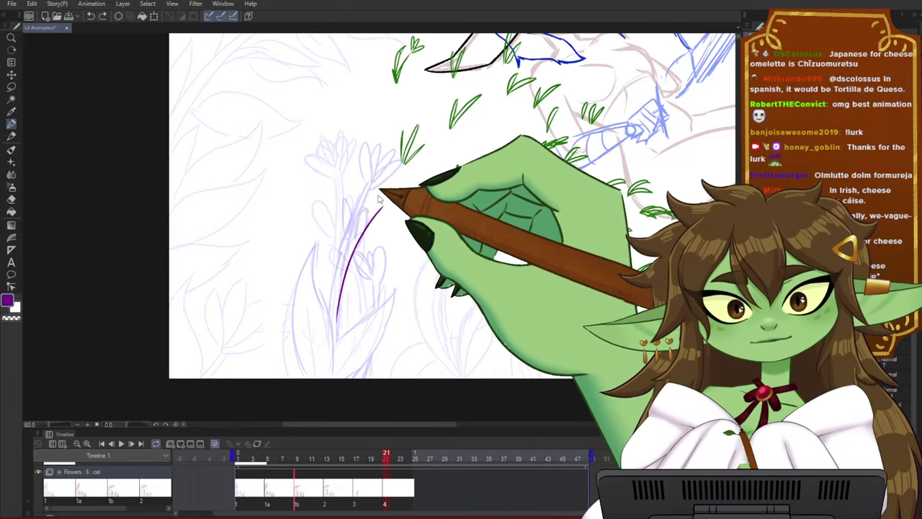
- Draw a stem curving to the right with a flower head and a smaller side flower on the frame 21 cel, and save the file
{"action": "left_click_drag", "start_coordinate": [379, 192], "coordinate": [338, 323]}
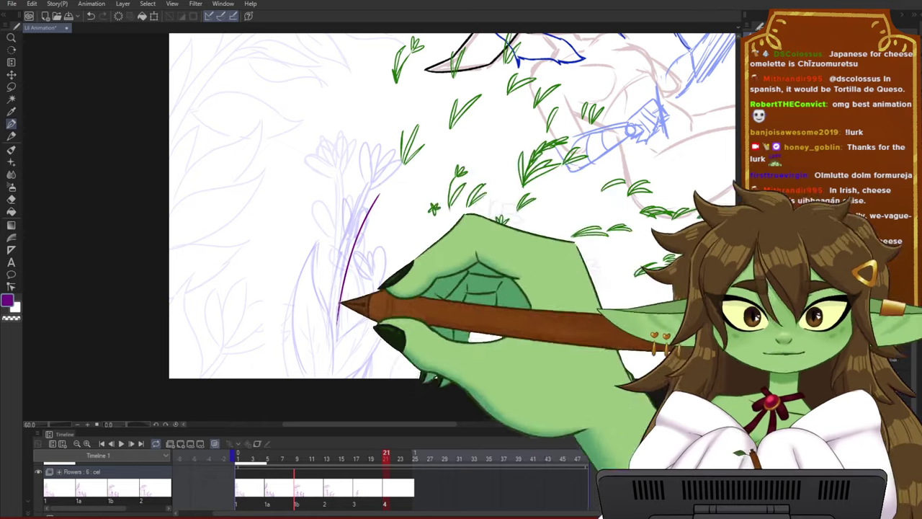
{"action": "mouse_move", "coordinate": [379, 194]}
{"action": "left_mouse_down"}
{"action": "mouse_move", "coordinate": [340, 344]}
{"action": "mouse_move", "coordinate": [332, 320]}
{"action": "mouse_move", "coordinate": [328, 349]}
{"action": "left_mouse_up"}
{"action": "left_click_drag", "start_coordinate": [371, 210], "coordinate": [328, 350]}
{"action": "mouse_move", "coordinate": [382, 191]}
{"action": "left_mouse_down"}
{"action": "mouse_move", "coordinate": [405, 162]}
{"action": "mouse_move", "coordinate": [393, 183]}
{"action": "mouse_move", "coordinate": [424, 178]}
{"action": "left_mouse_up"}
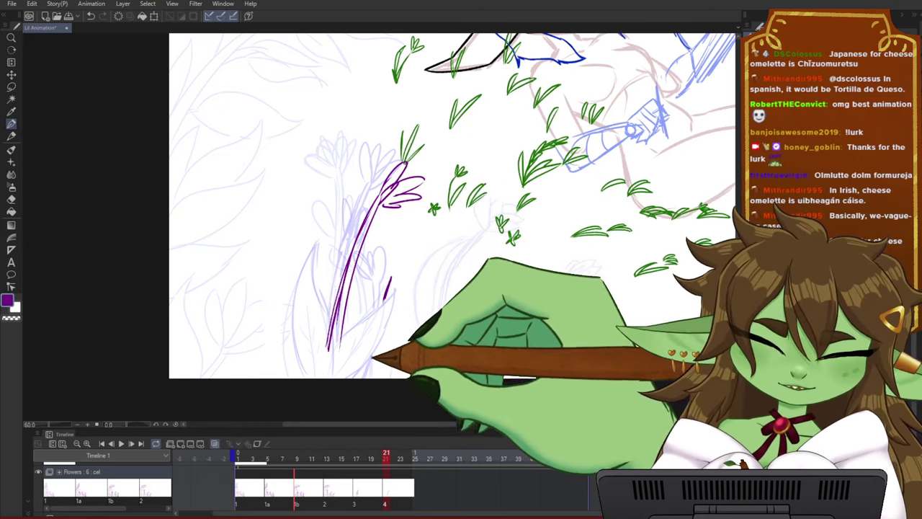
{"action": "left_click_drag", "start_coordinate": [371, 358], "coordinate": [363, 378]}
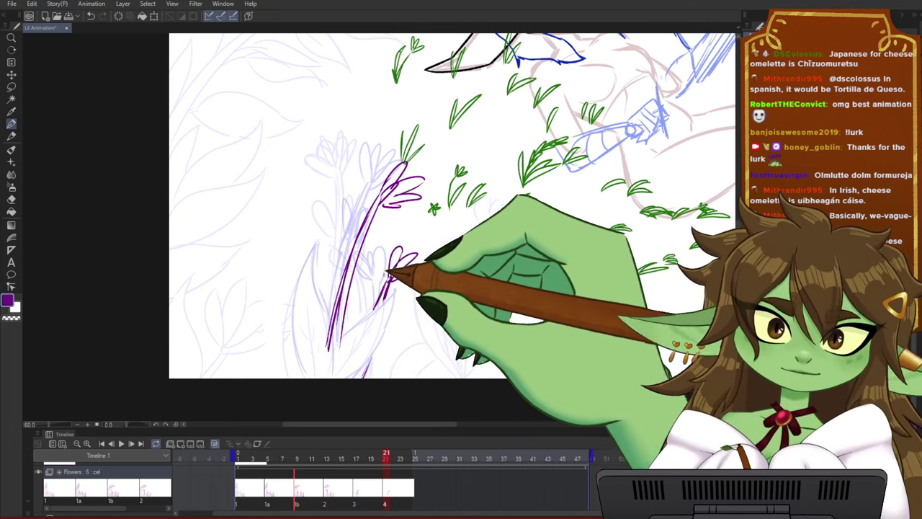
{"action": "left_click_drag", "start_coordinate": [513, 209], "coordinate": [533, 208]}
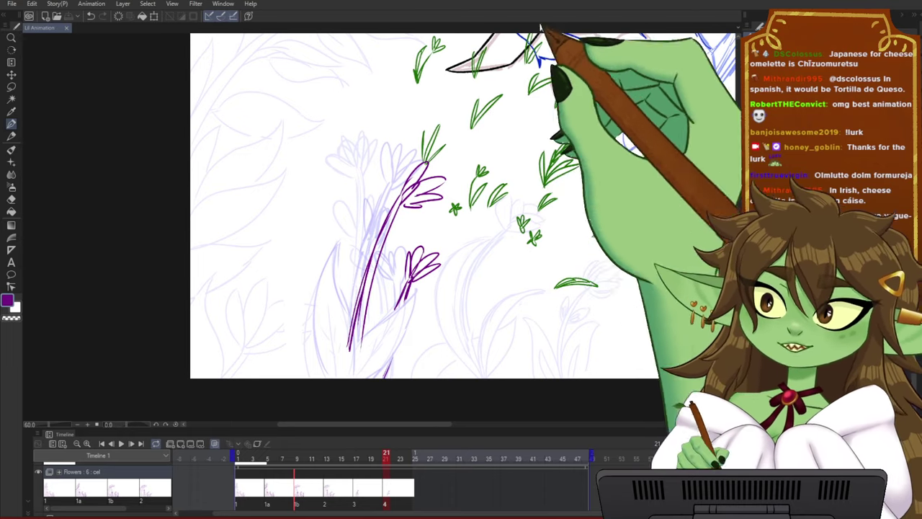
{"action": "scroll", "coordinate": [461, 207], "scroll_direction": "right", "scroll_amount": 2}
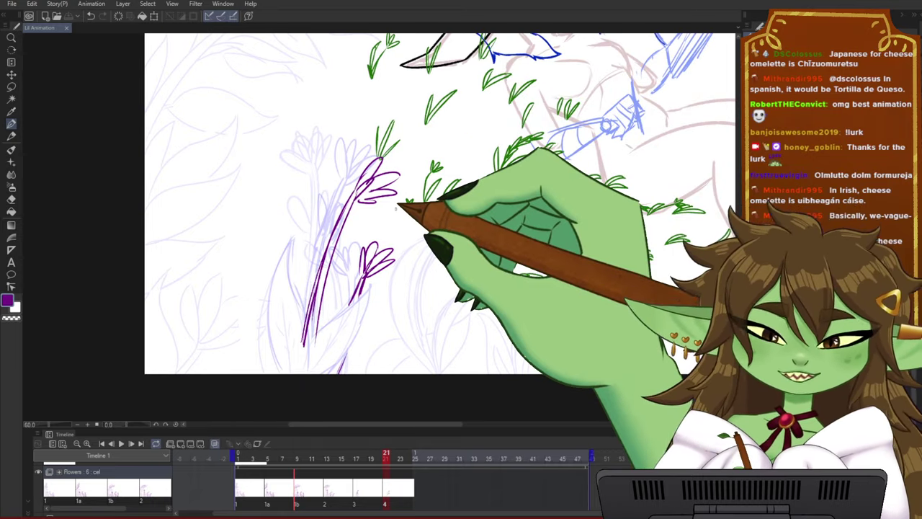
- Draw buds along the main stem on the frame 21 cel and scrub the timeline to compare the pose with earlier frames
{"action": "left_click", "coordinate": [323, 458]}
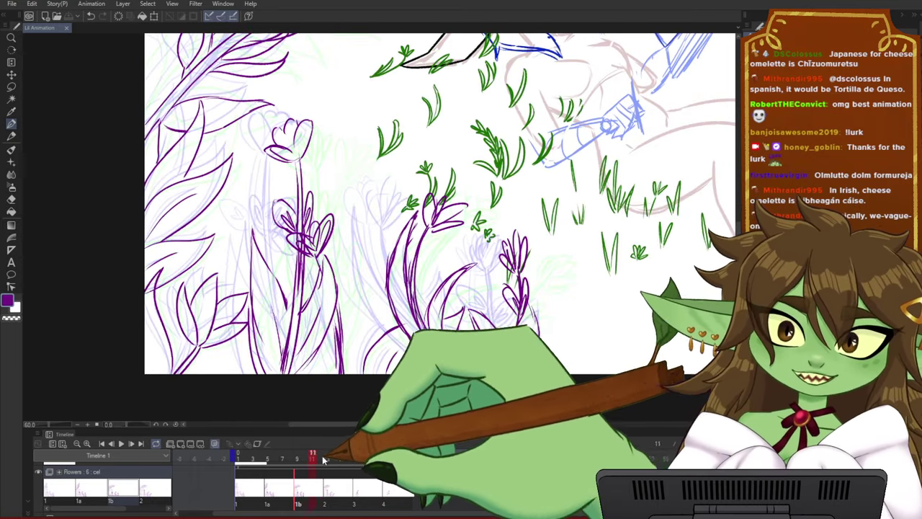
{"action": "left_click_drag", "start_coordinate": [323, 459], "coordinate": [387, 430]}
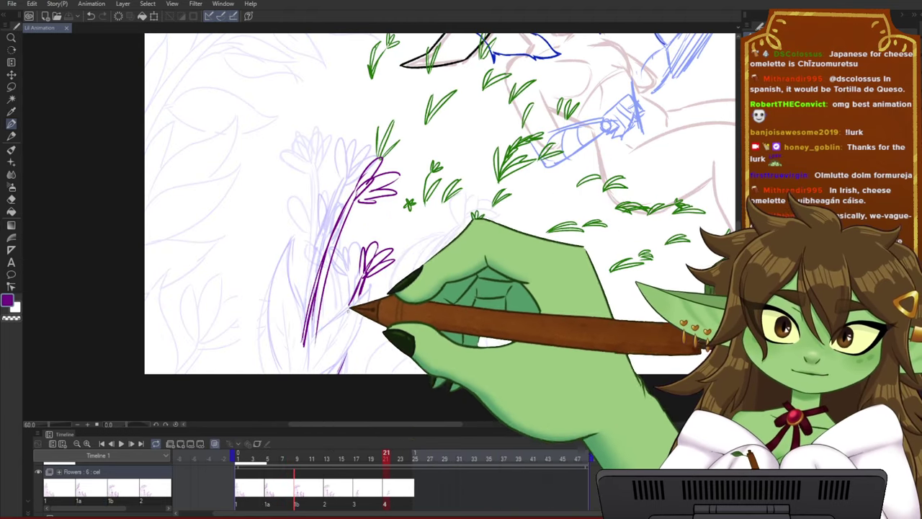
{"action": "mouse_move", "coordinate": [321, 206]}
{"action": "left_mouse_down"}
{"action": "mouse_move", "coordinate": [330, 233]}
{"action": "mouse_move", "coordinate": [321, 214]}
{"action": "mouse_move", "coordinate": [335, 227]}
{"action": "mouse_move", "coordinate": [339, 218]}
{"action": "mouse_move", "coordinate": [338, 245]}
{"action": "mouse_move", "coordinate": [357, 206]}
{"action": "mouse_move", "coordinate": [339, 175]}
{"action": "left_mouse_up"}
{"action": "key", "text": "ctrl+z"}
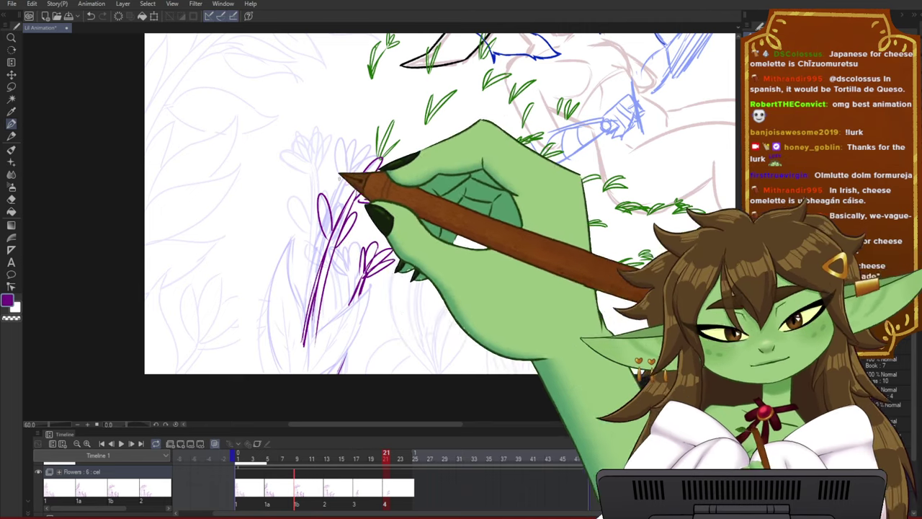
{"action": "left_click_drag", "start_coordinate": [384, 464], "coordinate": [303, 463]}
{"action": "mouse_move", "coordinate": [372, 459]}
{"action": "left_mouse_down"}
{"action": "mouse_move", "coordinate": [396, 459]}
{"action": "mouse_move", "coordinate": [367, 459]}
{"action": "mouse_move", "coordinate": [386, 459]}
{"action": "left_mouse_up"}
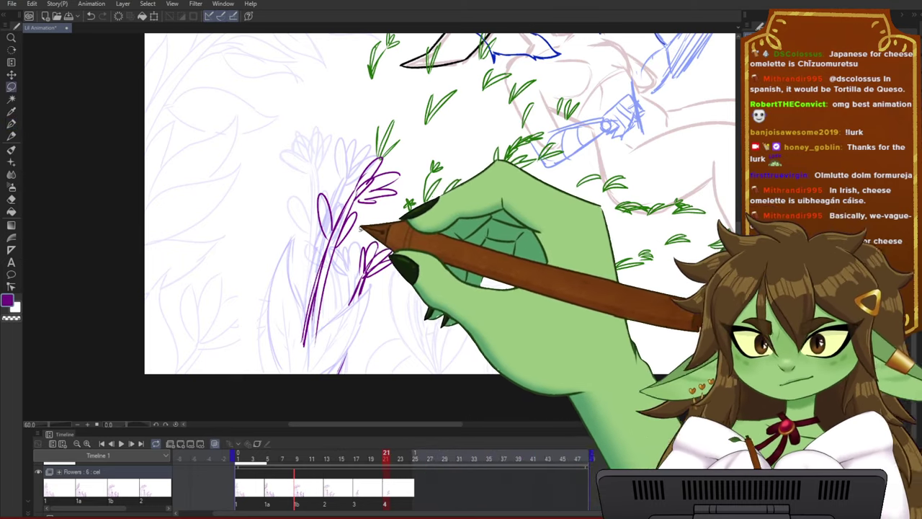
- Lasso the flower head with its buds and upper stem and rotate them slightly clockwise
{"action": "mouse_move", "coordinate": [361, 229]}
{"action": "left_mouse_down"}
{"action": "mouse_move", "coordinate": [405, 140]}
{"action": "mouse_move", "coordinate": [401, 218]}
{"action": "left_mouse_up"}
{"action": "key", "text": "ctrl+t"}
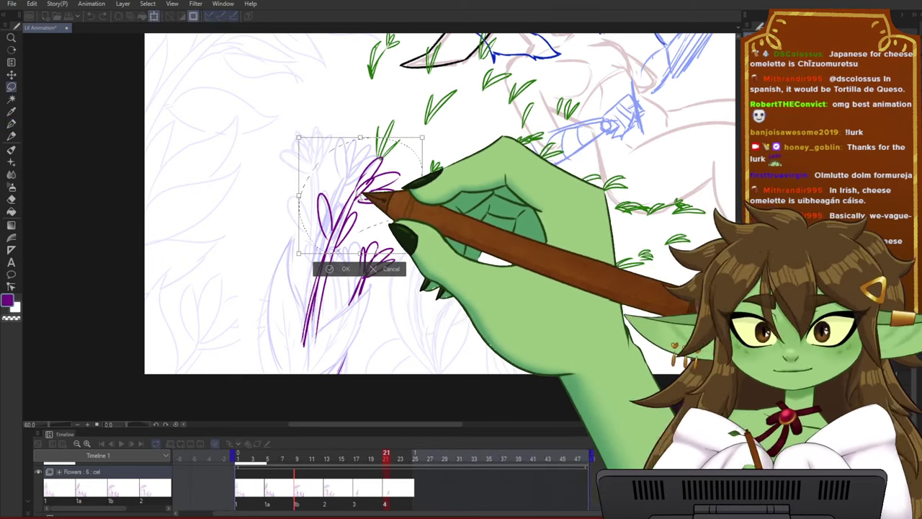
{"action": "left_click_drag", "start_coordinate": [361, 196], "coordinate": [332, 250]}
{"action": "left_click_drag", "start_coordinate": [436, 124], "coordinate": [447, 133]}
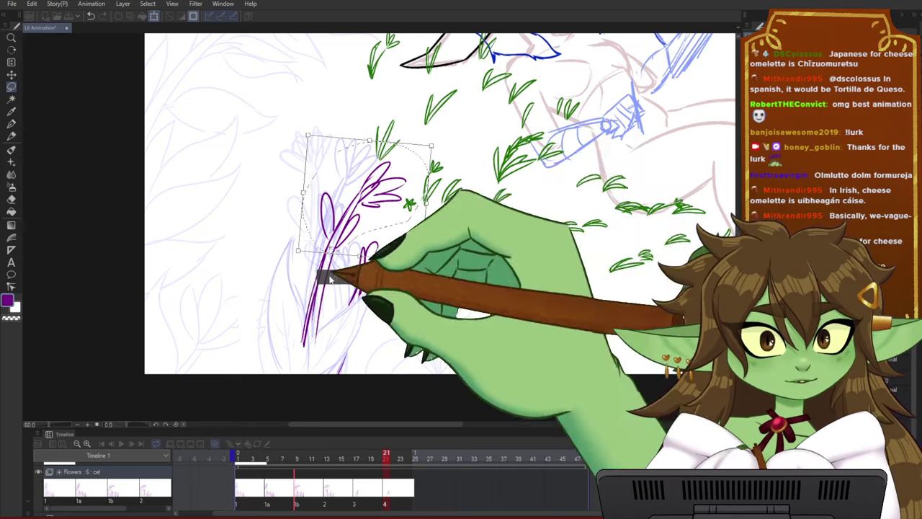
{"action": "left_click", "coordinate": [330, 279]}
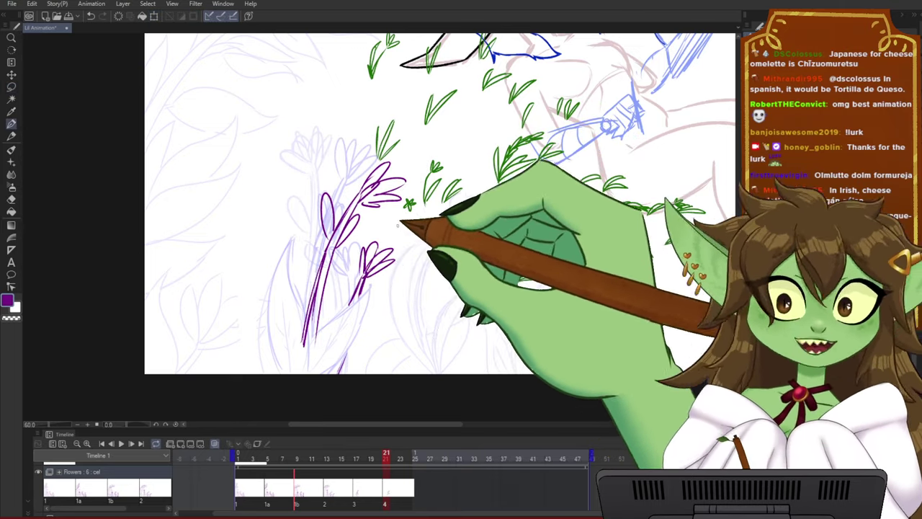
{"action": "left_click_drag", "start_coordinate": [432, 230], "coordinate": [418, 238]}
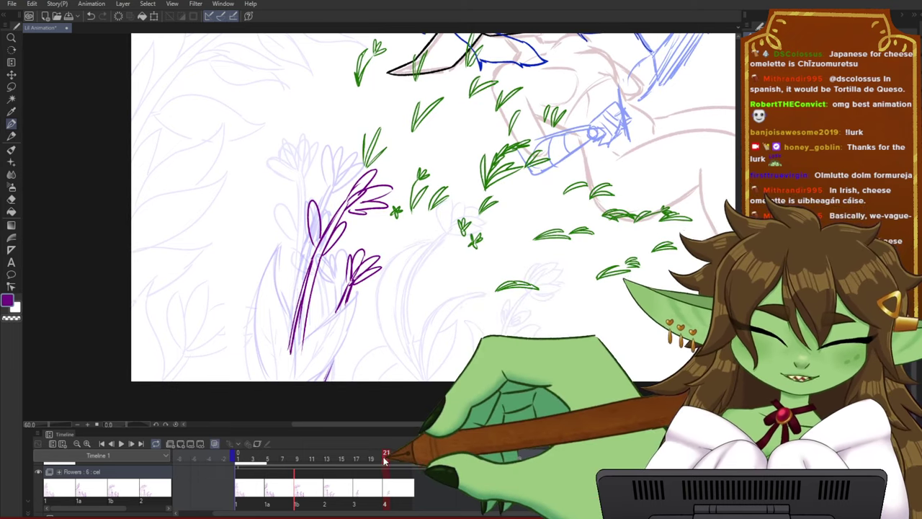
- Check the motion against earlier frames, draw the large pointed leaves around the stem base on the frame 21 cel, and save the file
{"action": "left_click_drag", "start_coordinate": [386, 461], "coordinate": [311, 468]}
{"action": "left_click", "coordinate": [321, 458]}
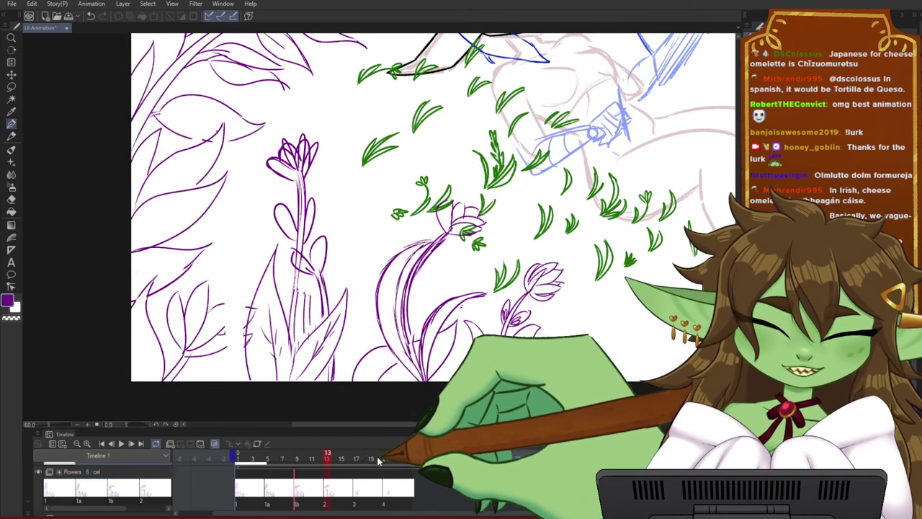
{"action": "left_click", "coordinate": [336, 458]}
{"action": "mouse_move", "coordinate": [339, 458]}
{"action": "left_mouse_down"}
{"action": "mouse_move", "coordinate": [402, 458]}
{"action": "mouse_move", "coordinate": [299, 458]}
{"action": "mouse_move", "coordinate": [414, 459]}
{"action": "mouse_move", "coordinate": [335, 461]}
{"action": "mouse_move", "coordinate": [383, 472]}
{"action": "mouse_move", "coordinate": [385, 434]}
{"action": "left_mouse_up"}
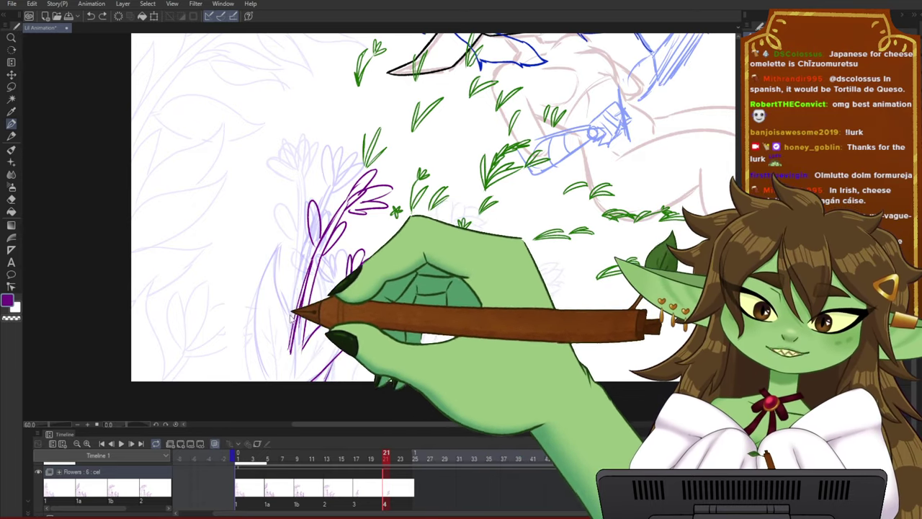
{"action": "mouse_move", "coordinate": [291, 351]}
{"action": "left_mouse_down"}
{"action": "mouse_move", "coordinate": [286, 253]}
{"action": "mouse_move", "coordinate": [269, 283]}
{"action": "mouse_move", "coordinate": [261, 380]}
{"action": "left_mouse_up"}
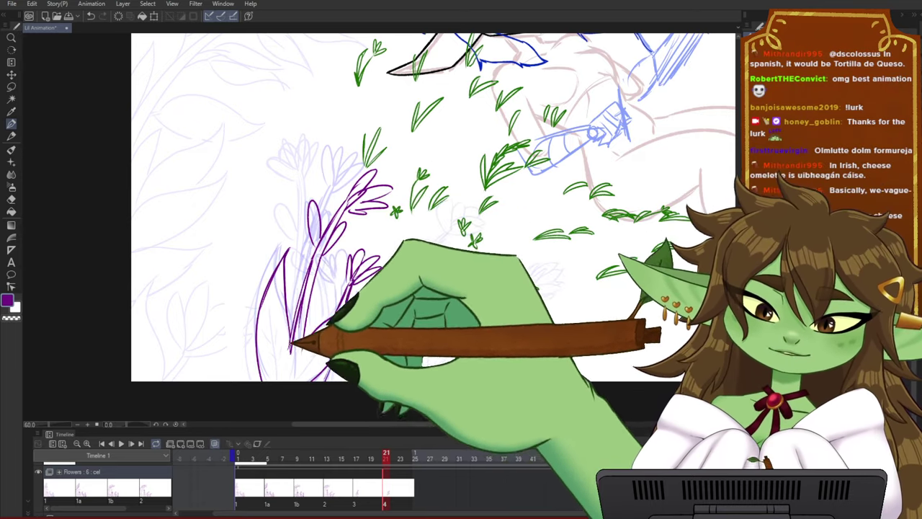
{"action": "mouse_move", "coordinate": [291, 344]}
{"action": "left_mouse_down"}
{"action": "mouse_move", "coordinate": [288, 378]}
{"action": "mouse_move", "coordinate": [302, 352]}
{"action": "left_mouse_up"}
{"action": "left_click_drag", "start_coordinate": [369, 303], "coordinate": [381, 287]}
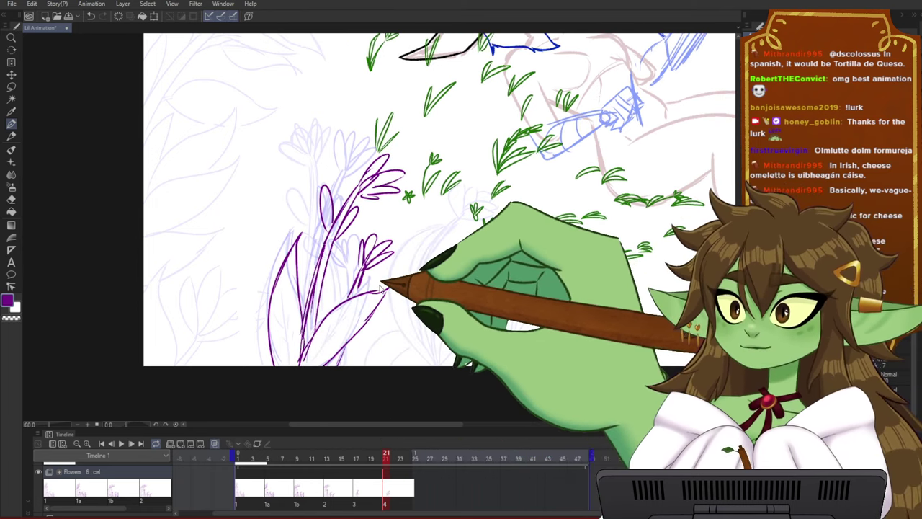
{"action": "key", "text": "ctrl+s"}
{"action": "mouse_move", "coordinate": [400, 229]}
{"action": "left_mouse_down"}
{"action": "mouse_move", "coordinate": [382, 296]}
{"action": "mouse_move", "coordinate": [404, 237]}
{"action": "mouse_move", "coordinate": [437, 269]}
{"action": "left_mouse_up"}
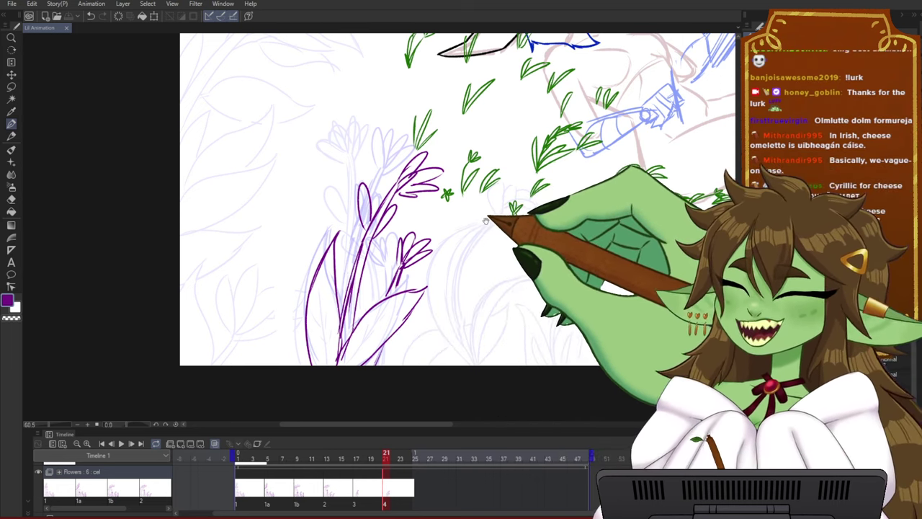
{"action": "left_click_drag", "start_coordinate": [486, 221], "coordinate": [489, 230]}
{"action": "left_click_drag", "start_coordinate": [548, 204], "coordinate": [534, 196]}
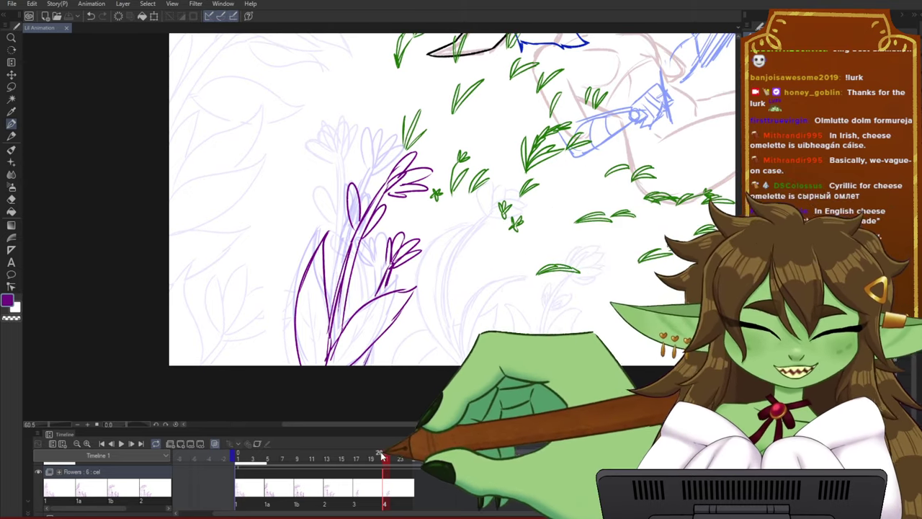
- Go back to frame 19 and add the missing leaf lines at the plant's base
{"action": "mouse_move", "coordinate": [383, 457]}
{"action": "left_mouse_down"}
{"action": "mouse_move", "coordinate": [372, 457]}
{"action": "mouse_move", "coordinate": [381, 458]}
{"action": "left_mouse_up"}
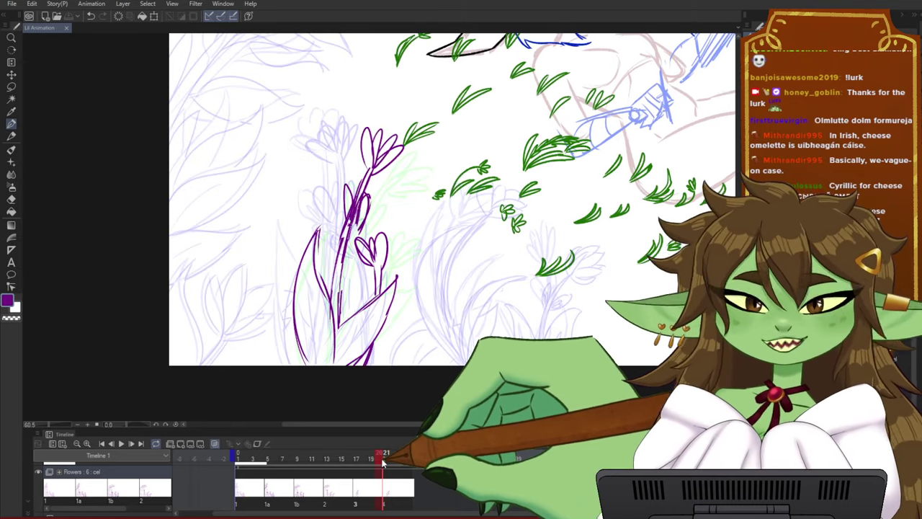
{"action": "left_click", "coordinate": [374, 460]}
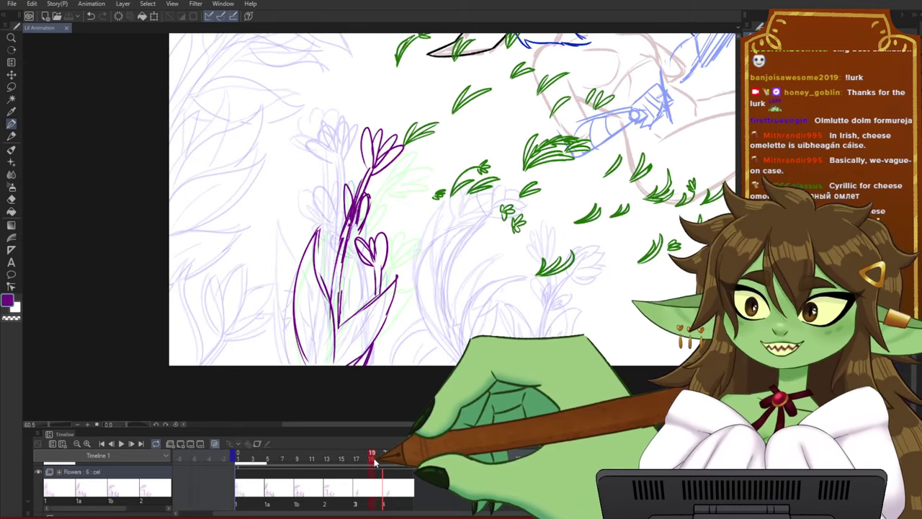
{"action": "mouse_move", "coordinate": [371, 462]}
{"action": "left_mouse_down"}
{"action": "mouse_move", "coordinate": [277, 458]}
{"action": "mouse_move", "coordinate": [371, 458]}
{"action": "left_mouse_up"}
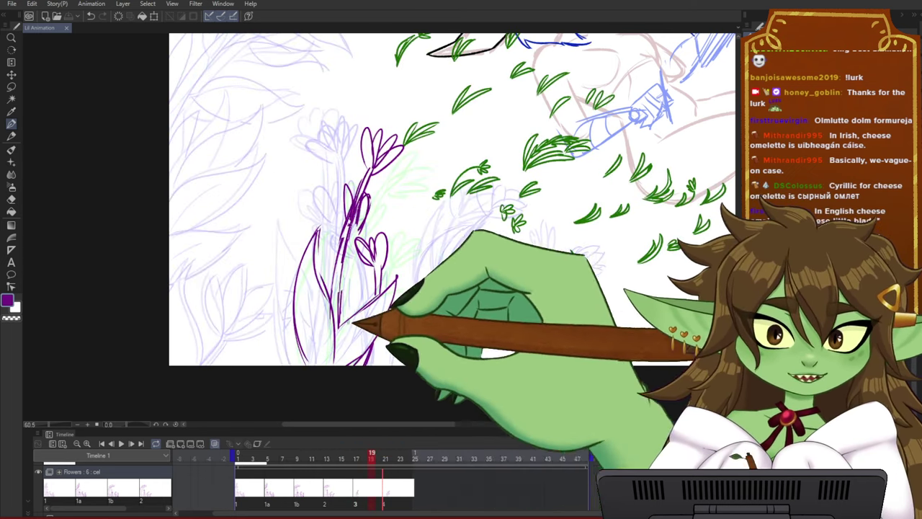
{"action": "left_click_drag", "start_coordinate": [337, 362], "coordinate": [350, 353]}
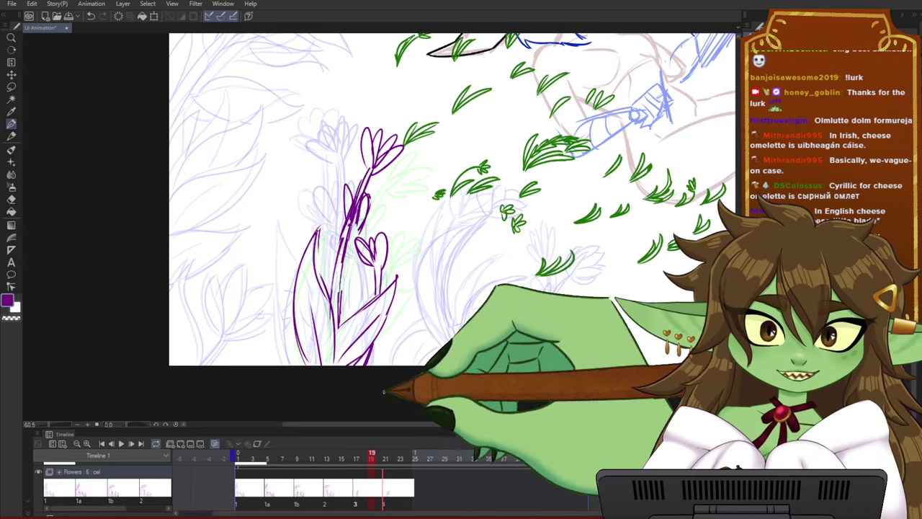
- Play the whole animation with the full canvas in view to review the flower motion, and stop playback
{"action": "scroll", "coordinate": [157, 332], "scroll_direction": "down", "scroll_amount": 5}
{"action": "scroll", "coordinate": [157, 333], "scroll_direction": "down", "scroll_amount": 2}
{"action": "left_click_drag", "start_coordinate": [354, 267], "coordinate": [286, 294]}
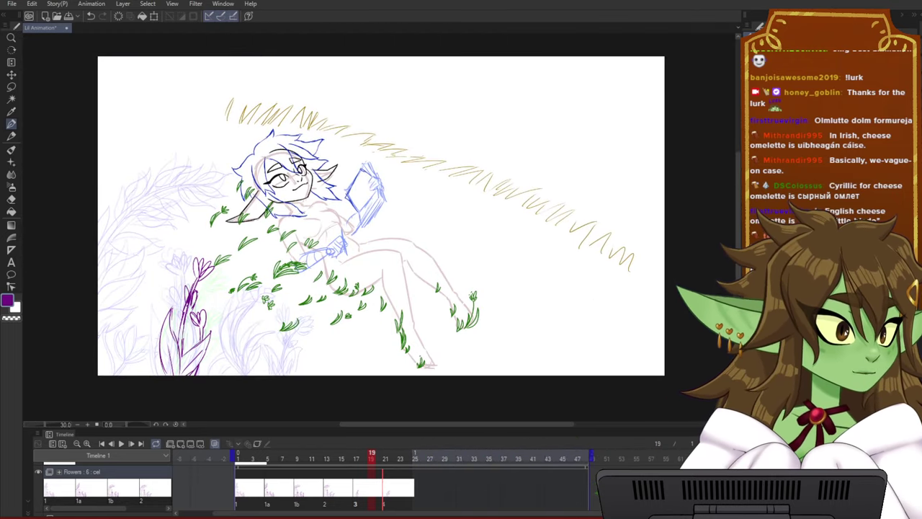
{"action": "left_click", "coordinate": [121, 443]}
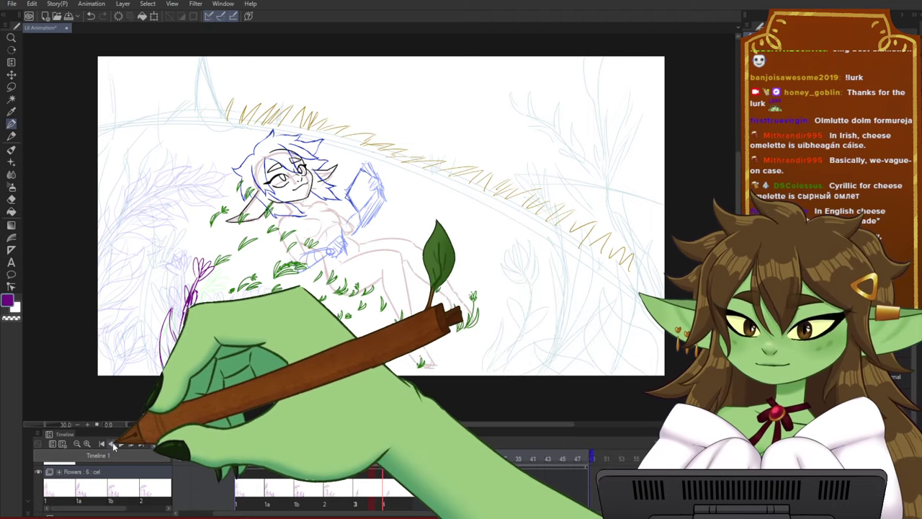
{"action": "left_click", "coordinate": [121, 444]}
{"action": "scroll", "coordinate": [563, 378], "scroll_direction": "up", "scroll_amount": 1}
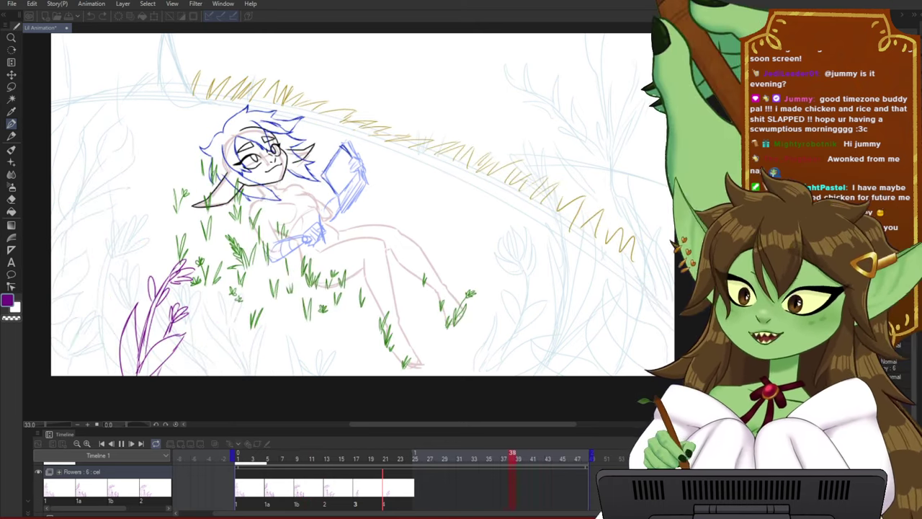
{"action": "left_click", "coordinate": [503, 450]}
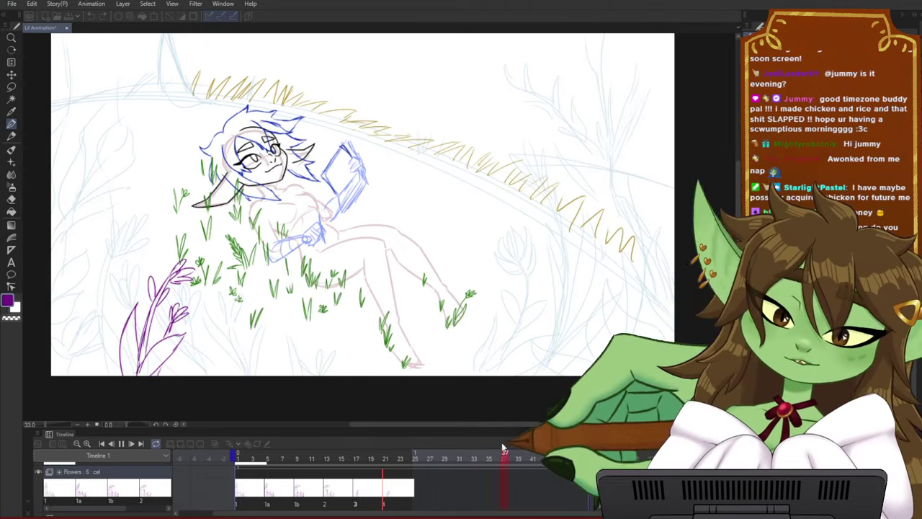
{"action": "left_click", "coordinate": [122, 444]}
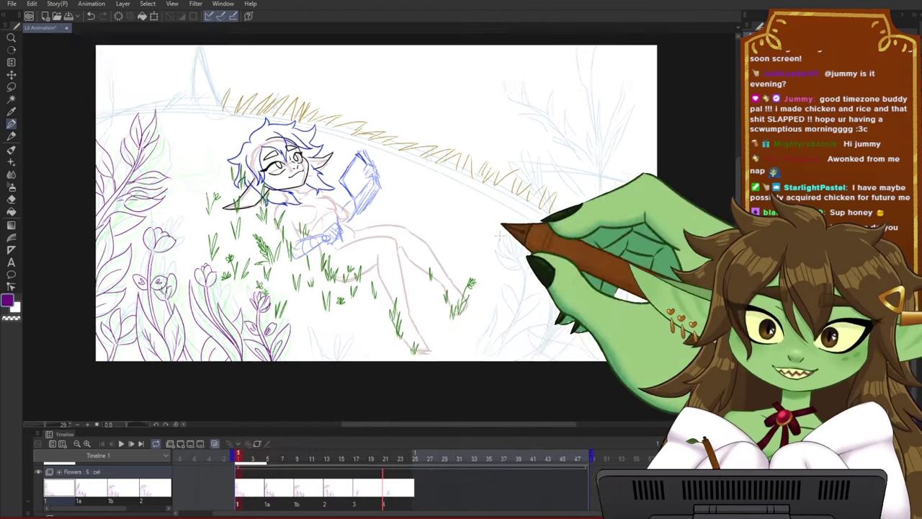
- Scrub the middle frames, return to frame 1 and examine the foreground flowers and grass around the character
{"action": "scroll", "coordinate": [320, 204], "scroll_direction": "up", "scroll_amount": 3}
{"action": "left_click_drag", "start_coordinate": [346, 195], "coordinate": [389, 211]}
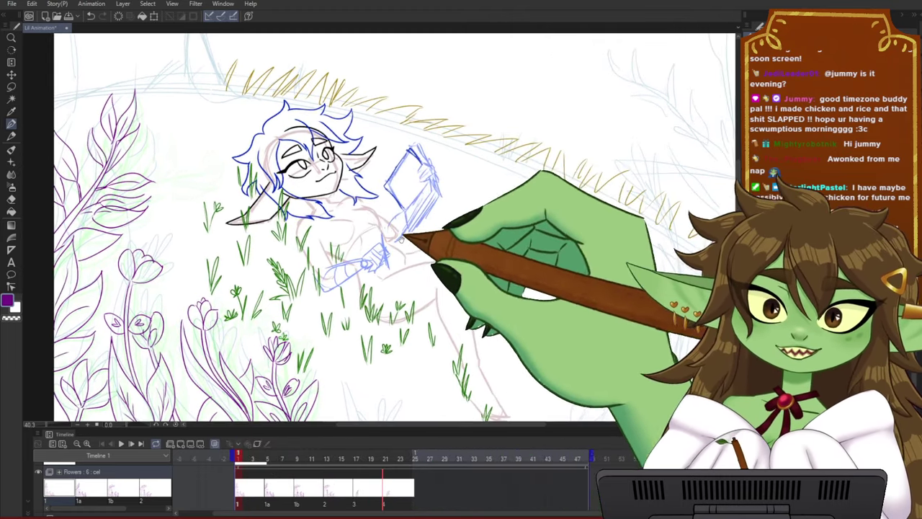
{"action": "left_click", "coordinate": [343, 459]}
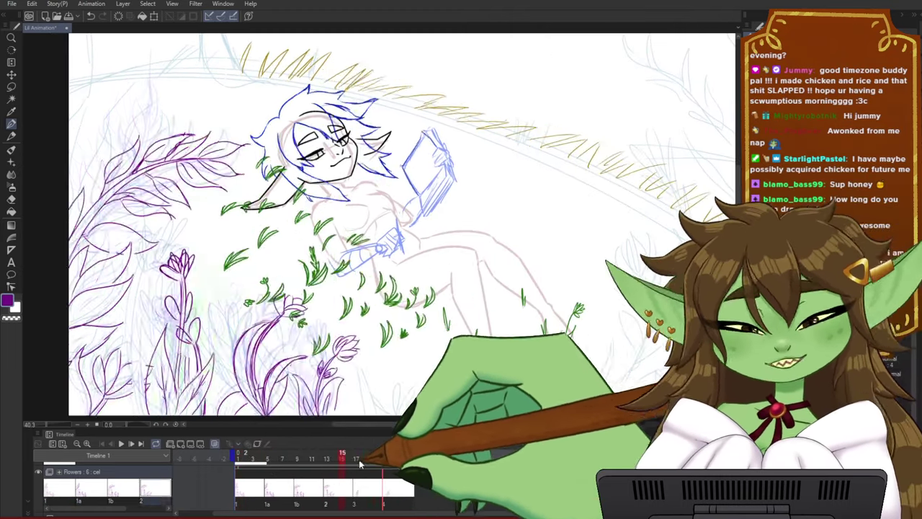
{"action": "mouse_move", "coordinate": [359, 464]}
{"action": "left_mouse_down"}
{"action": "mouse_move", "coordinate": [405, 458]}
{"action": "mouse_move", "coordinate": [211, 453]}
{"action": "left_mouse_up"}
{"action": "scroll", "coordinate": [472, 239], "scroll_direction": "down", "scroll_amount": 1}
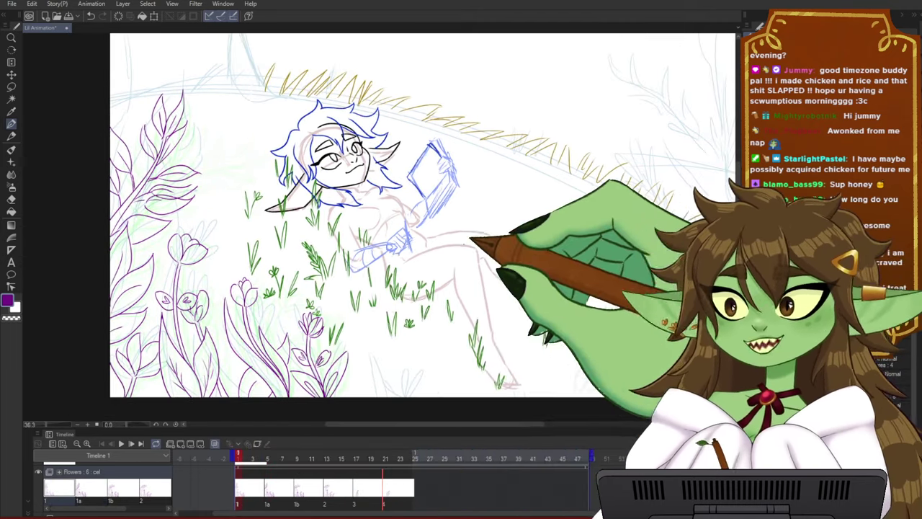
{"action": "scroll", "coordinate": [319, 276], "scroll_direction": "up", "scroll_amount": 2}
{"action": "left_click_drag", "start_coordinate": [364, 281], "coordinate": [357, 274]}
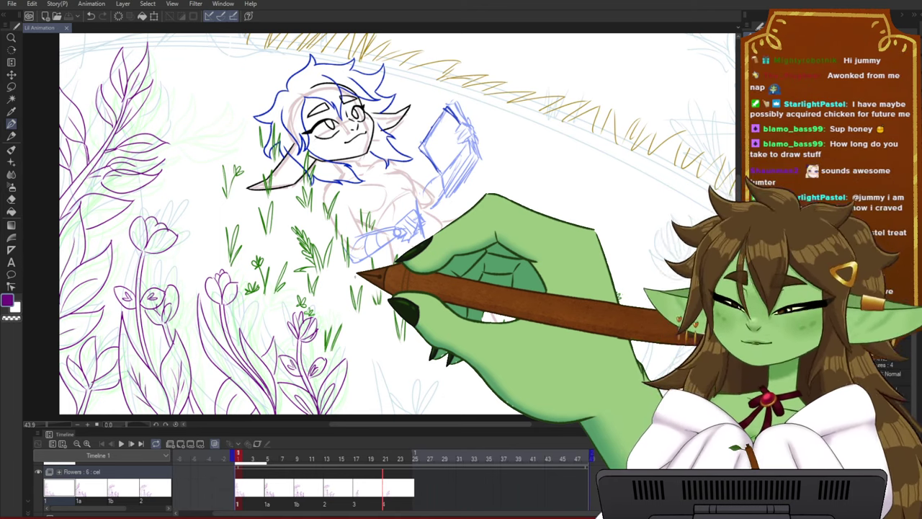
{"action": "scroll", "coordinate": [374, 252], "scroll_direction": "up", "scroll_amount": 1}
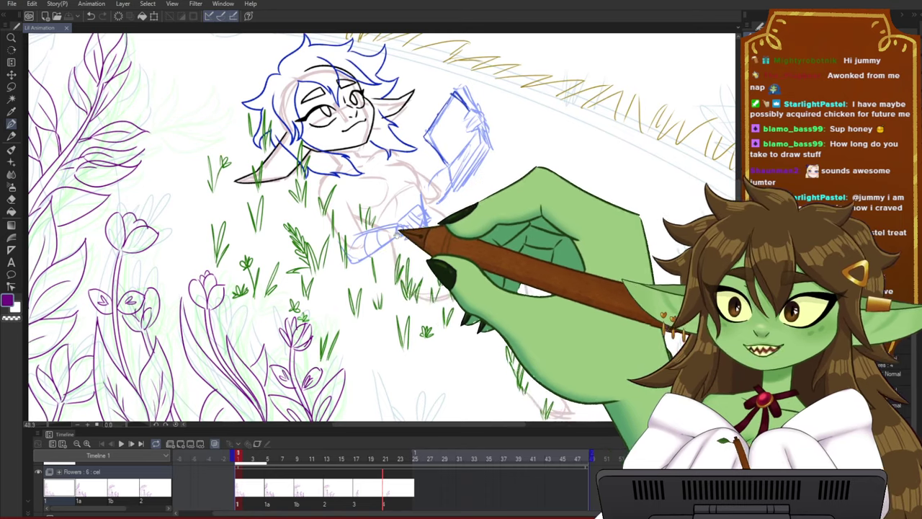
{"action": "left_click_drag", "start_coordinate": [407, 229], "coordinate": [441, 226]}
{"action": "scroll", "coordinate": [442, 225], "scroll_direction": "down", "scroll_amount": 2}
{"action": "scroll", "coordinate": [369, 324], "scroll_direction": "up", "scroll_amount": 2}
{"action": "left_click_drag", "start_coordinate": [369, 326], "coordinate": [370, 311]}
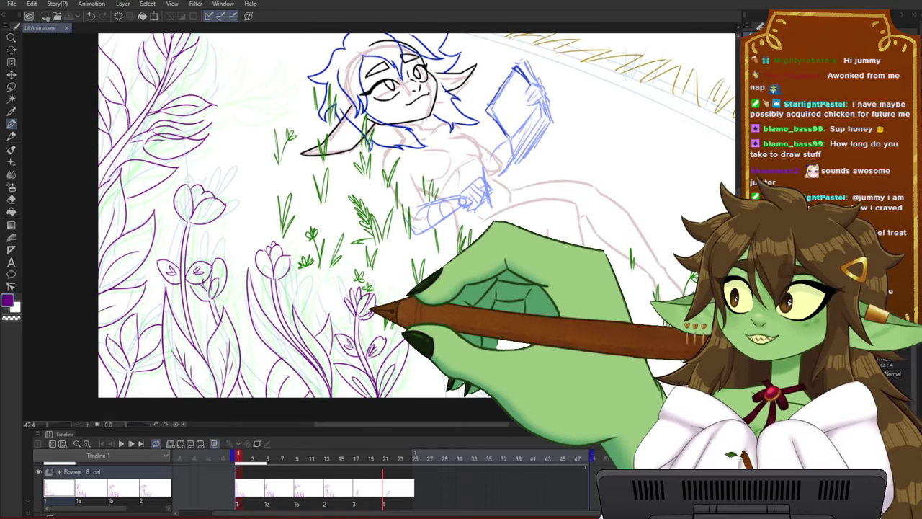
{"action": "left_click_drag", "start_coordinate": [475, 189], "coordinate": [459, 213]}
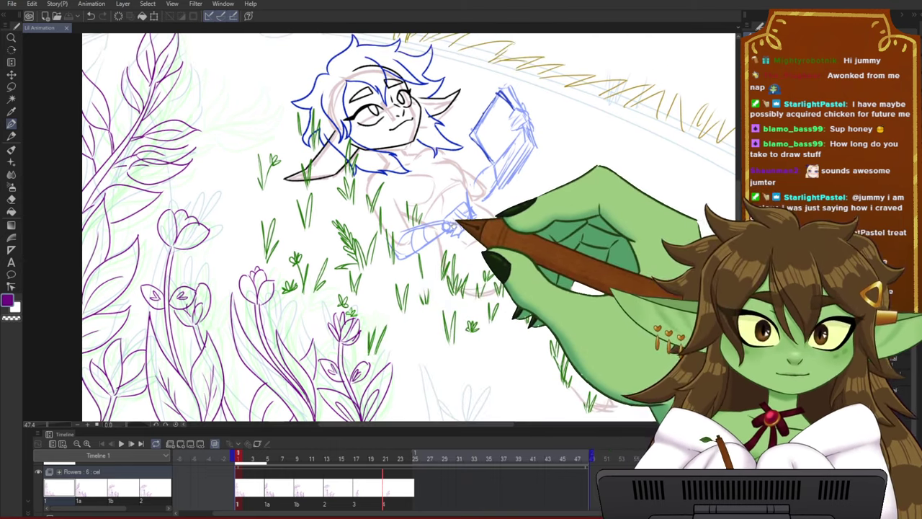
- Add a new cel at frame 25 on the Flowers layer and scrub from frame 1 to compare it with the earlier flower poses
{"action": "mouse_move", "coordinate": [373, 457]}
{"action": "left_mouse_down"}
{"action": "mouse_move", "coordinate": [395, 457]}
{"action": "mouse_move", "coordinate": [310, 458]}
{"action": "mouse_move", "coordinate": [400, 459]}
{"action": "mouse_move", "coordinate": [379, 462]}
{"action": "mouse_move", "coordinate": [390, 461]}
{"action": "left_mouse_up"}
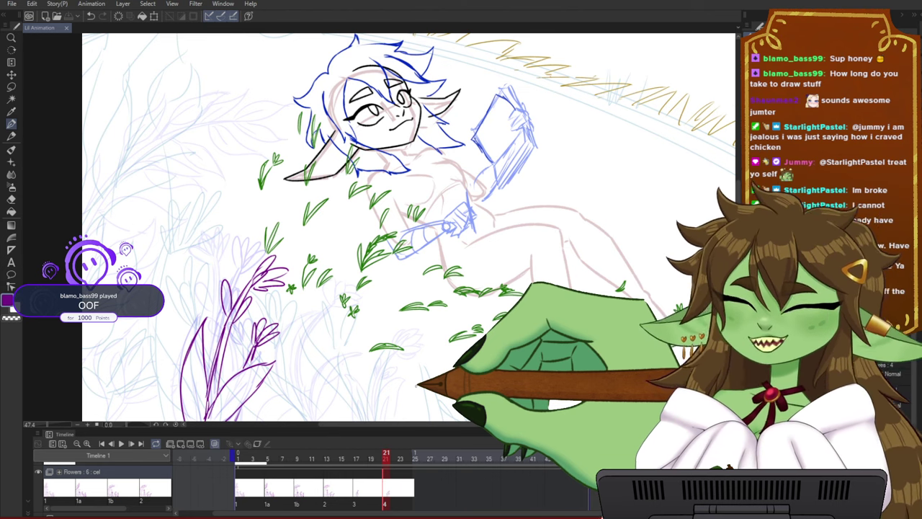
{"action": "left_click_drag", "start_coordinate": [387, 459], "coordinate": [304, 458]}
{"action": "left_click_drag", "start_coordinate": [244, 452], "coordinate": [414, 464]}
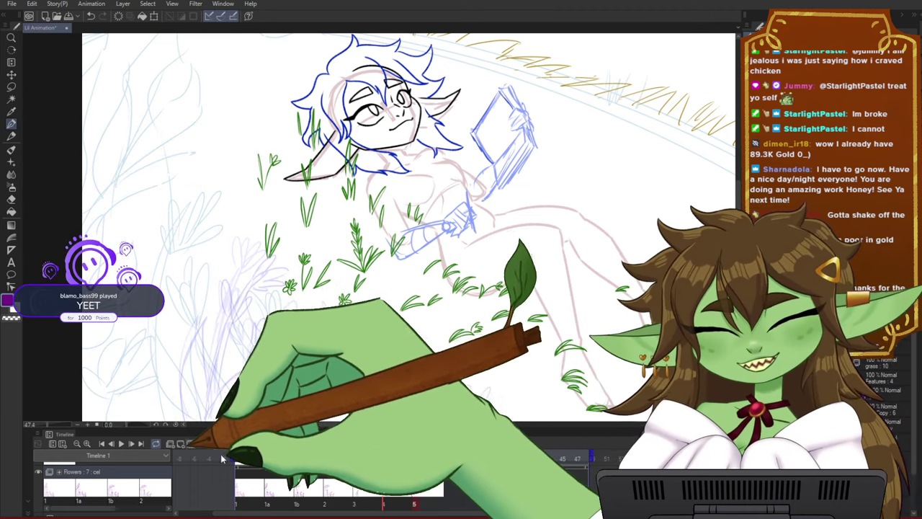
{"action": "left_click", "coordinate": [389, 462]}
{"action": "left_click_drag", "start_coordinate": [413, 456], "coordinate": [245, 458]}
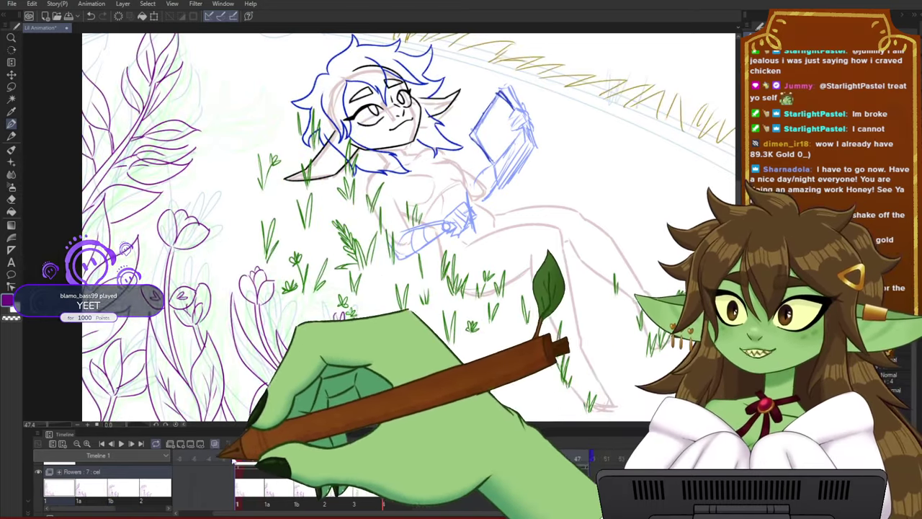
{"action": "left_click", "coordinate": [241, 458]}
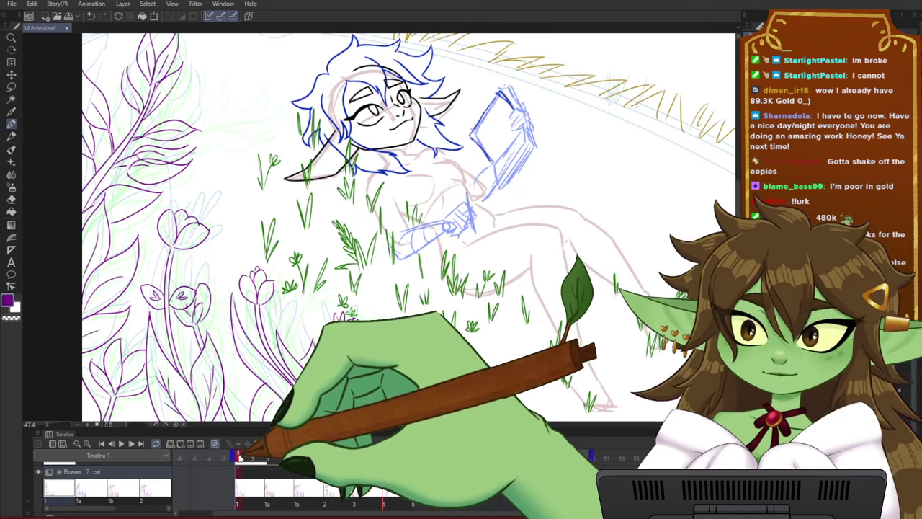
{"action": "left_click_drag", "start_coordinate": [240, 459], "coordinate": [425, 475]}
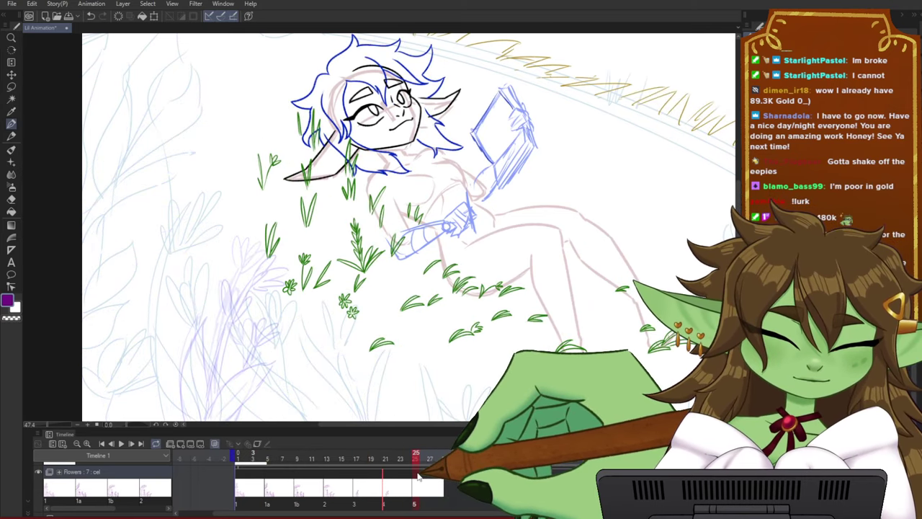
- Draw the tall flower's curved stem and its petals on the frame 25 cel, following the onion-skin guide
{"action": "scroll", "coordinate": [248, 328], "scroll_direction": "up", "scroll_amount": 2}
{"action": "left_click_drag", "start_coordinate": [242, 314], "coordinate": [329, 292]}
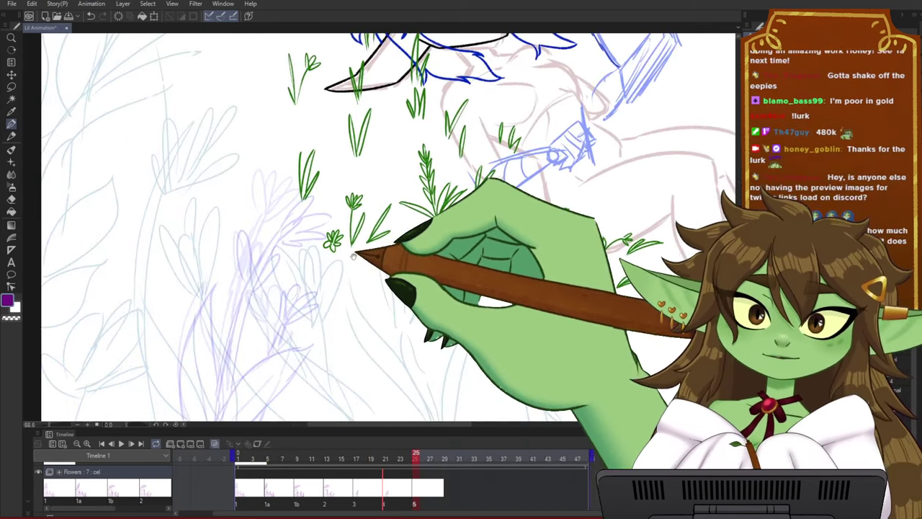
{"action": "left_click_drag", "start_coordinate": [353, 256], "coordinate": [351, 221]}
{"action": "left_click_drag", "start_coordinate": [217, 369], "coordinate": [264, 197]}
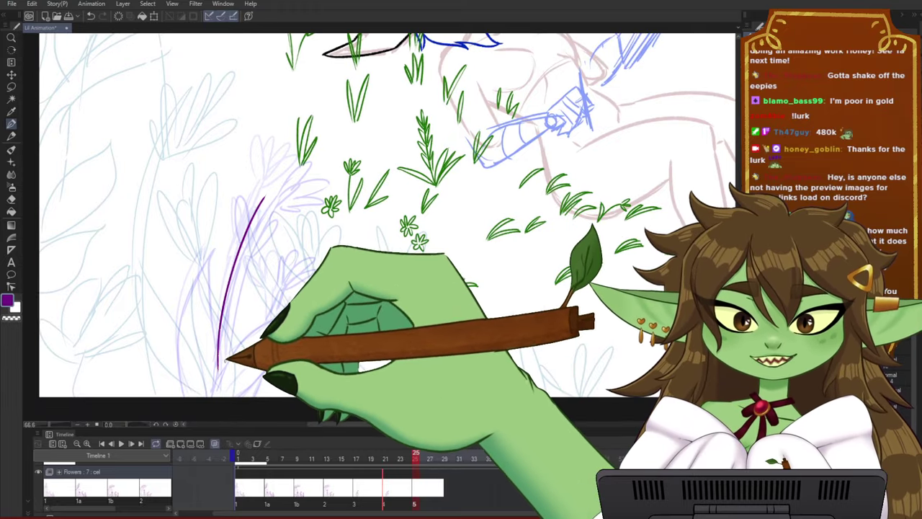
{"action": "scroll", "coordinate": [337, 221], "scroll_direction": "up", "scroll_amount": 2}
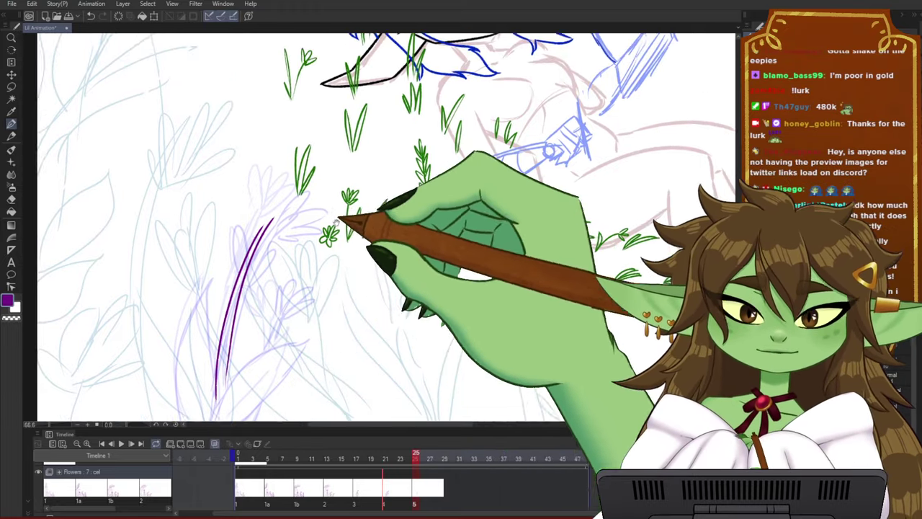
{"action": "left_click_drag", "start_coordinate": [337, 222], "coordinate": [332, 265]}
{"action": "left_click_drag", "start_coordinate": [260, 270], "coordinate": [278, 256]}
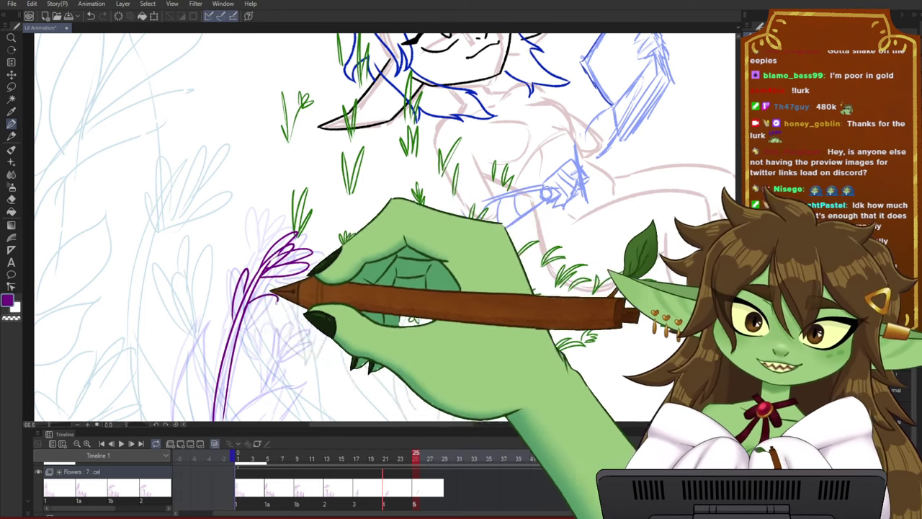
{"action": "left_click_drag", "start_coordinate": [268, 296], "coordinate": [276, 298]}
{"action": "mouse_move", "coordinate": [369, 331]}
{"action": "left_mouse_down"}
{"action": "mouse_move", "coordinate": [395, 293]}
{"action": "mouse_move", "coordinate": [393, 276]}
{"action": "left_mouse_up"}
- Draw the long pointed leaves around the stem base on the frame 25 cel and save the file
{"action": "mouse_move", "coordinate": [214, 387]}
{"action": "left_mouse_down"}
{"action": "mouse_move", "coordinate": [254, 354]}
{"action": "mouse_move", "coordinate": [242, 335]}
{"action": "mouse_move", "coordinate": [205, 361]}
{"action": "mouse_move", "coordinate": [231, 222]}
{"action": "left_mouse_up"}
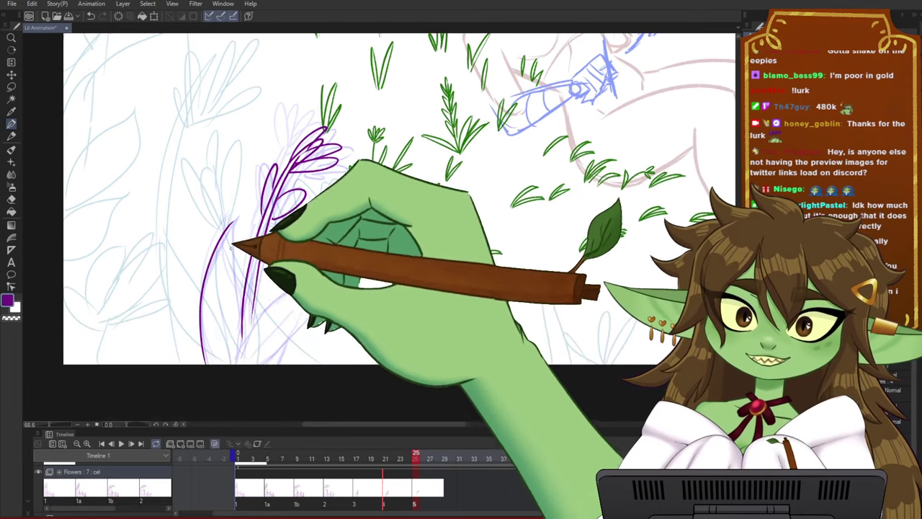
{"action": "key", "text": "ctrl+z"}
{"action": "mouse_move", "coordinate": [206, 366]}
{"action": "left_mouse_down"}
{"action": "mouse_move", "coordinate": [231, 219]}
{"action": "mouse_move", "coordinate": [241, 362]}
{"action": "left_mouse_up"}
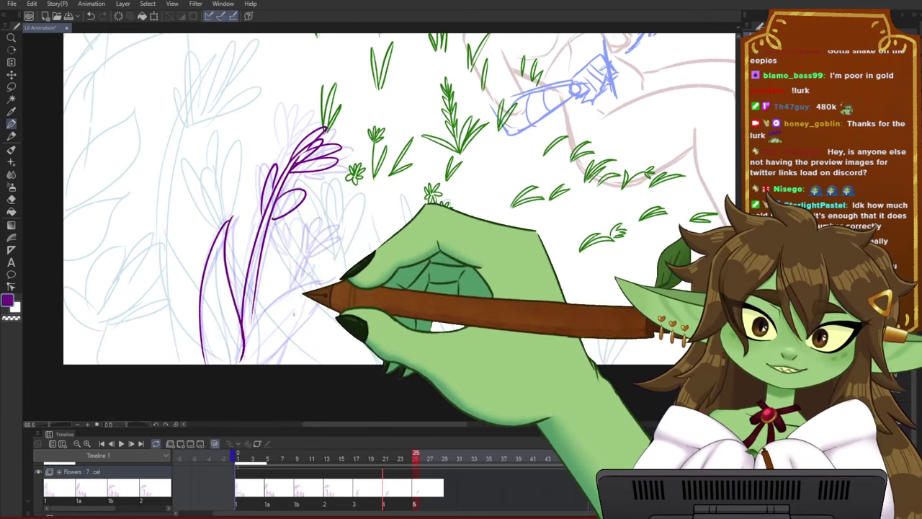
{"action": "mouse_move", "coordinate": [278, 322]}
{"action": "left_mouse_down"}
{"action": "mouse_move", "coordinate": [243, 368]}
{"action": "mouse_move", "coordinate": [292, 305]}
{"action": "mouse_move", "coordinate": [327, 290]}
{"action": "left_mouse_up"}
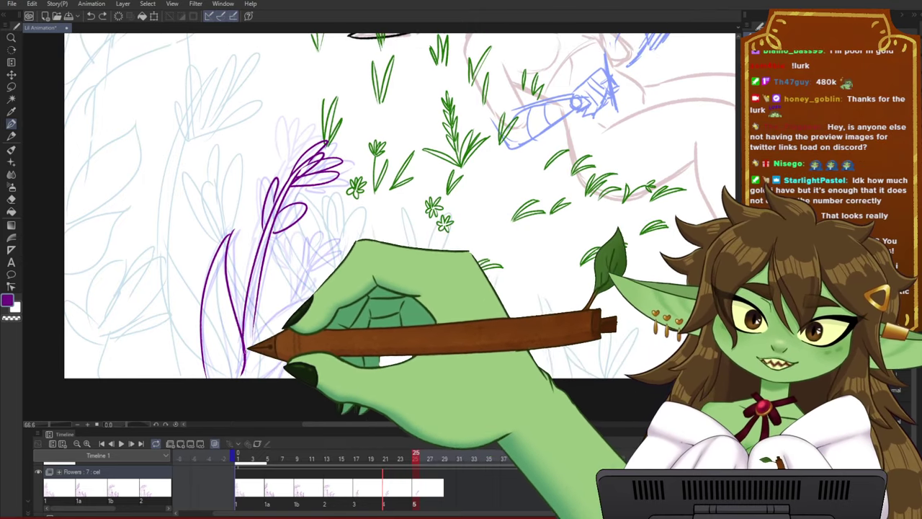
{"action": "left_click_drag", "start_coordinate": [302, 329], "coordinate": [311, 308]}
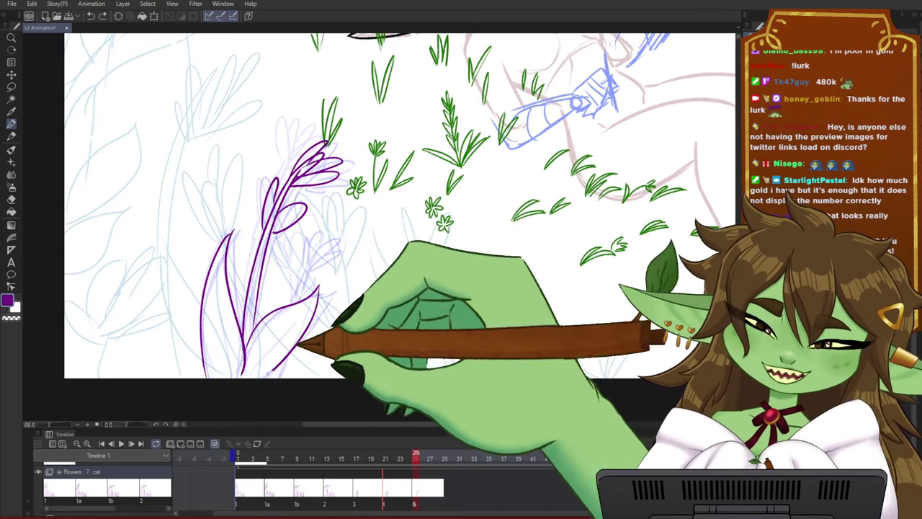
{"action": "left_click_drag", "start_coordinate": [394, 288], "coordinate": [385, 286]}
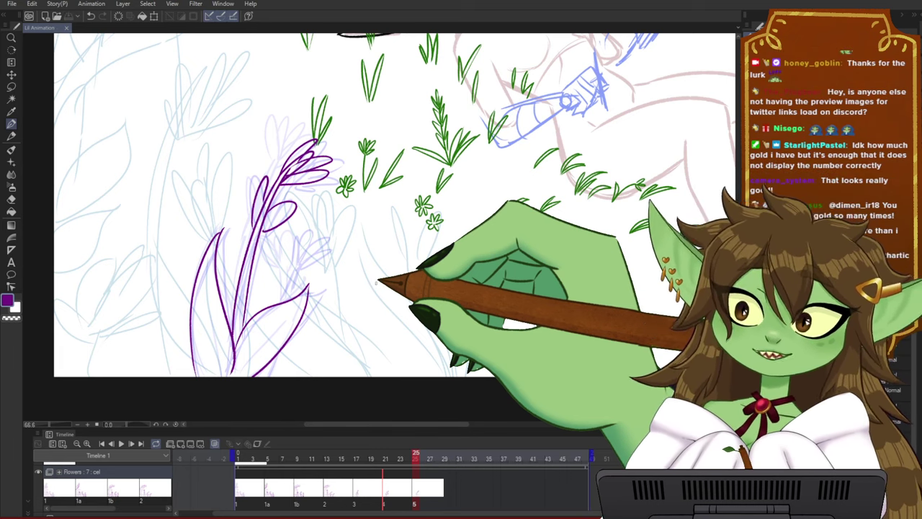
- Check the previous cel's pose and draw the small side flower with its short stem on the frame 25 cel
{"action": "left_click", "coordinate": [405, 457]}
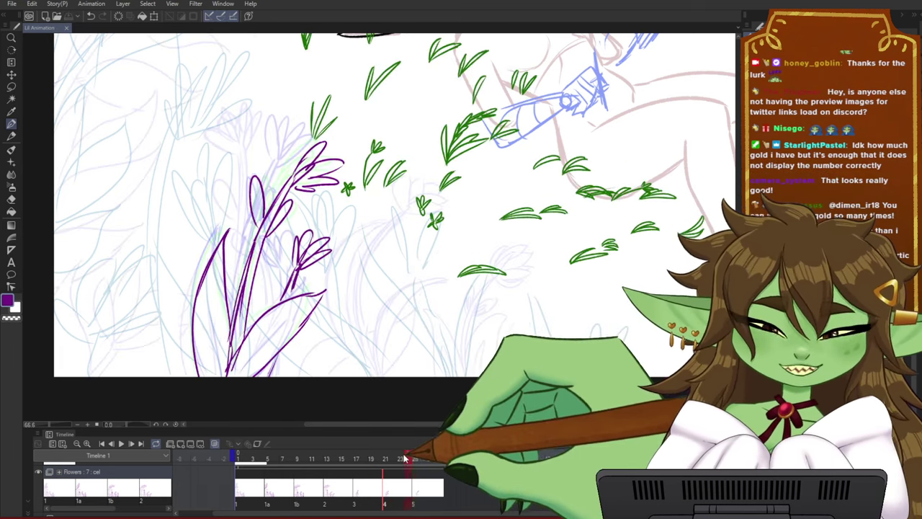
{"action": "mouse_move", "coordinate": [402, 457]}
{"action": "left_mouse_down"}
{"action": "mouse_move", "coordinate": [417, 456]}
{"action": "mouse_move", "coordinate": [347, 459]}
{"action": "mouse_move", "coordinate": [393, 460]}
{"action": "left_mouse_up"}
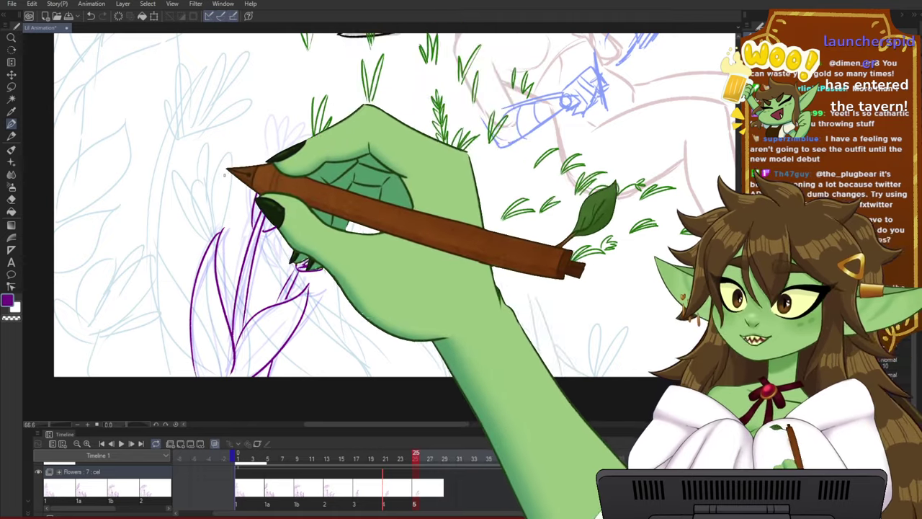
{"action": "scroll", "coordinate": [225, 175], "scroll_direction": "down", "scroll_amount": 1}
{"action": "left_click_drag", "start_coordinate": [327, 163], "coordinate": [319, 255]}
{"action": "scroll", "coordinate": [289, 228], "scroll_direction": "down", "scroll_amount": 1}
{"action": "scroll", "coordinate": [289, 228], "scroll_direction": "down", "scroll_amount": 2}
{"action": "scroll", "coordinate": [289, 229], "scroll_direction": "up", "scroll_amount": 1}
{"action": "scroll", "coordinate": [295, 284], "scroll_direction": "up", "scroll_amount": 1}
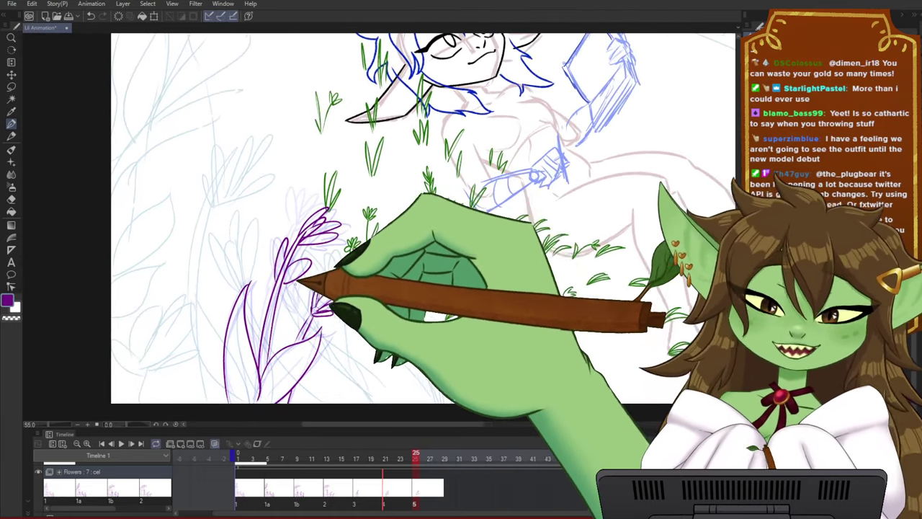
{"action": "left_click_drag", "start_coordinate": [391, 288], "coordinate": [384, 265]}
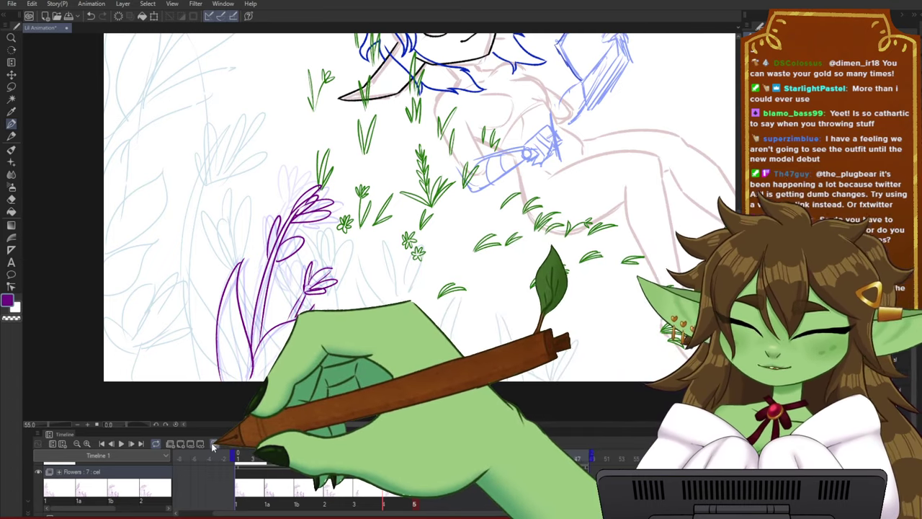
- Turn off onion skin and step through the frames from 1 to 26 to check the flower motion
{"action": "left_click", "coordinate": [237, 455]}
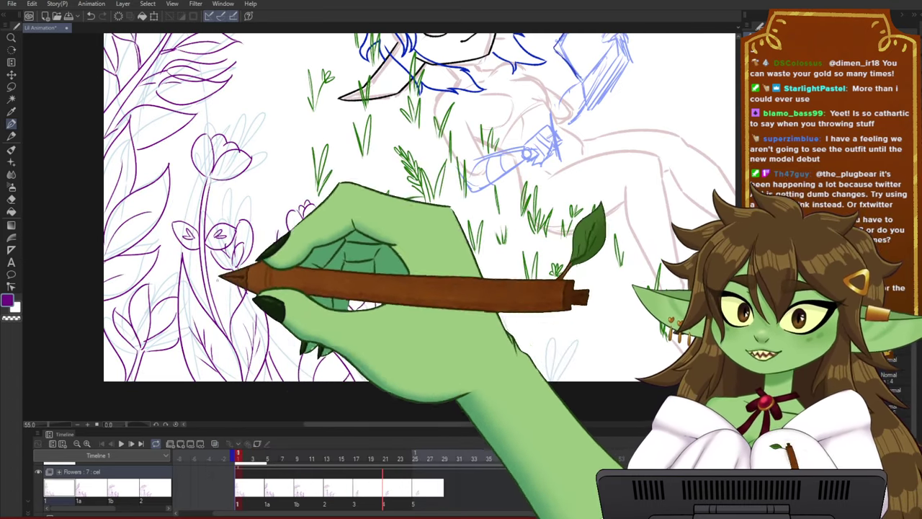
{"action": "left_click", "coordinate": [269, 455]}
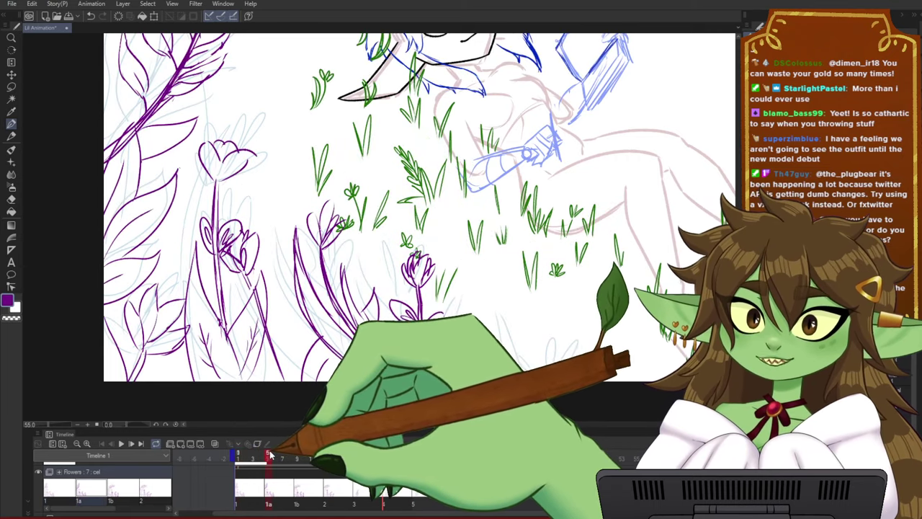
{"action": "left_click", "coordinate": [282, 456]}
{"action": "left_click_drag", "start_coordinate": [289, 456], "coordinate": [313, 456]}
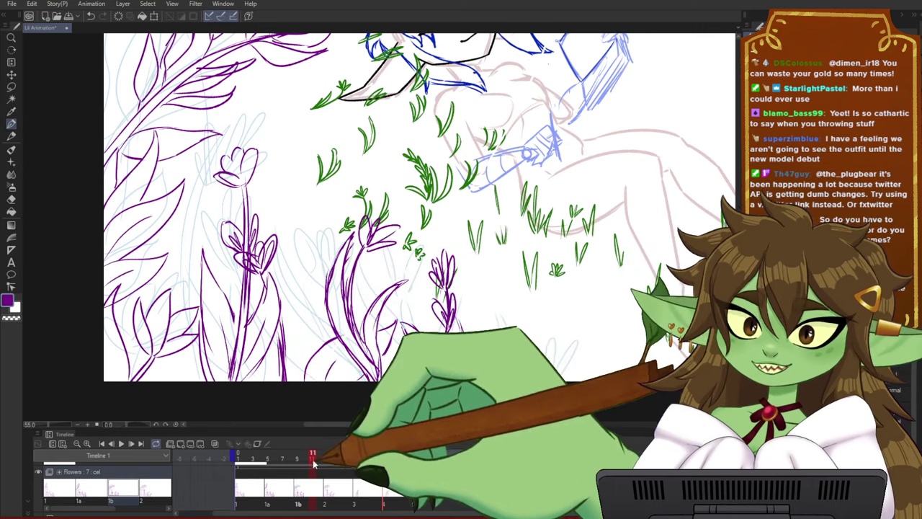
{"action": "left_click", "coordinate": [342, 457]}
{"action": "left_click", "coordinate": [356, 457]}
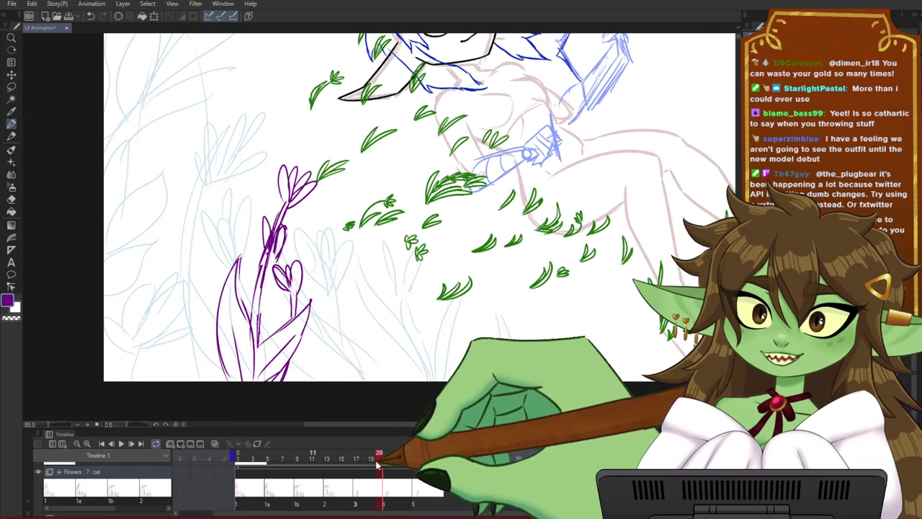
{"action": "left_click_drag", "start_coordinate": [381, 453], "coordinate": [422, 454]}
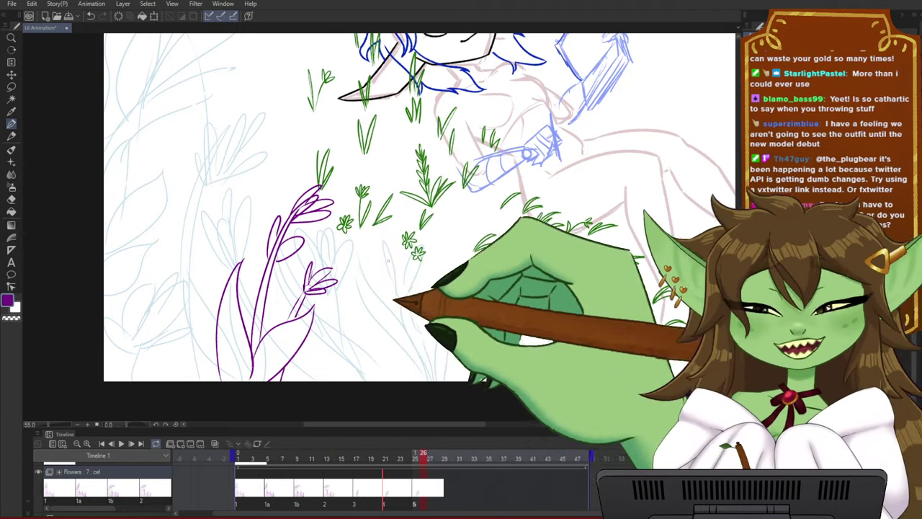
{"action": "scroll", "coordinate": [366, 216], "scroll_direction": "down", "scroll_amount": 2}
{"action": "scroll", "coordinate": [363, 249], "scroll_direction": "up", "scroll_amount": 2}
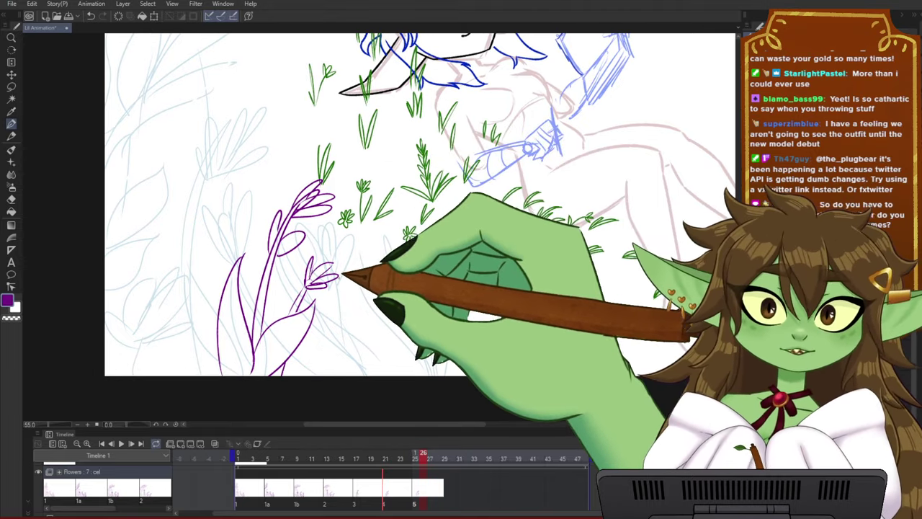
{"action": "scroll", "coordinate": [342, 274], "scroll_direction": "down", "scroll_amount": 1}
{"action": "scroll", "coordinate": [343, 256], "scroll_direction": "up", "scroll_amount": 1}
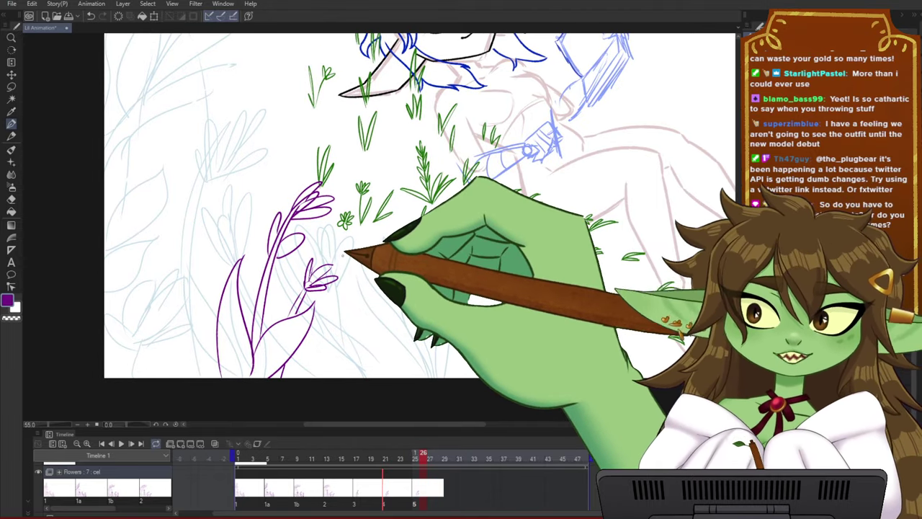
{"action": "scroll", "coordinate": [344, 255], "scroll_direction": "up", "scroll_amount": 1}
{"action": "left_click_drag", "start_coordinate": [359, 229], "coordinate": [347, 246]}
{"action": "scroll", "coordinate": [347, 245], "scroll_direction": "down", "scroll_amount": 1}
{"action": "scroll", "coordinate": [345, 244], "scroll_direction": "up", "scroll_amount": 1}
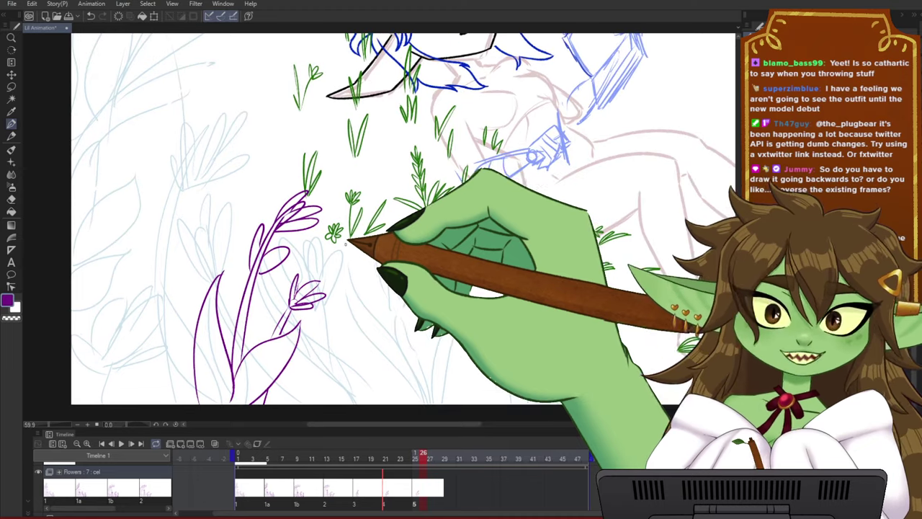
- Scrub the timeline up to frame 43 and play the whole animation with the full canvas in view
{"action": "left_click_drag", "start_coordinate": [385, 458], "coordinate": [363, 459]}
{"action": "scroll", "coordinate": [389, 206], "scroll_direction": "down", "scroll_amount": 1}
{"action": "scroll", "coordinate": [435, 162], "scroll_direction": "up", "scroll_amount": 1}
{"action": "left_click_drag", "start_coordinate": [534, 180], "coordinate": [472, 222]}
{"action": "left_click_drag", "start_coordinate": [238, 458], "coordinate": [518, 447]}
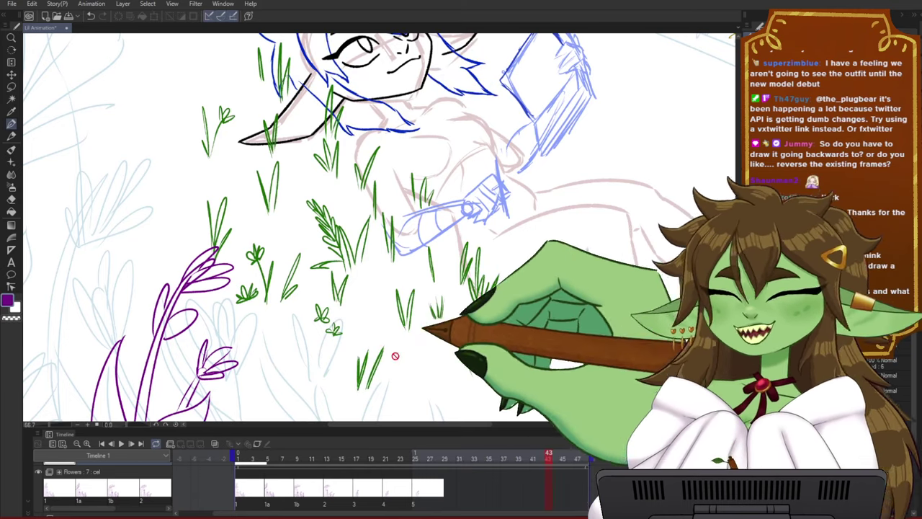
{"action": "left_click", "coordinate": [122, 443]}
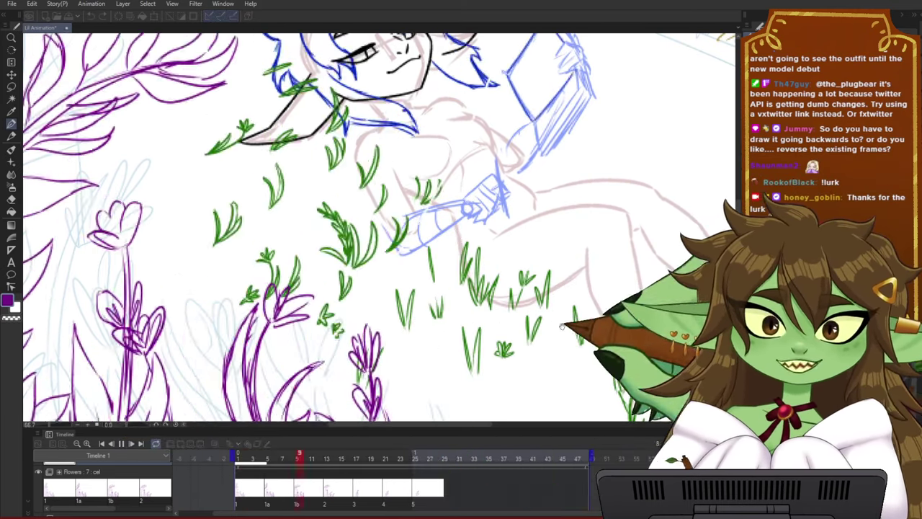
{"action": "scroll", "coordinate": [364, 285], "scroll_direction": "down", "scroll_amount": 5}
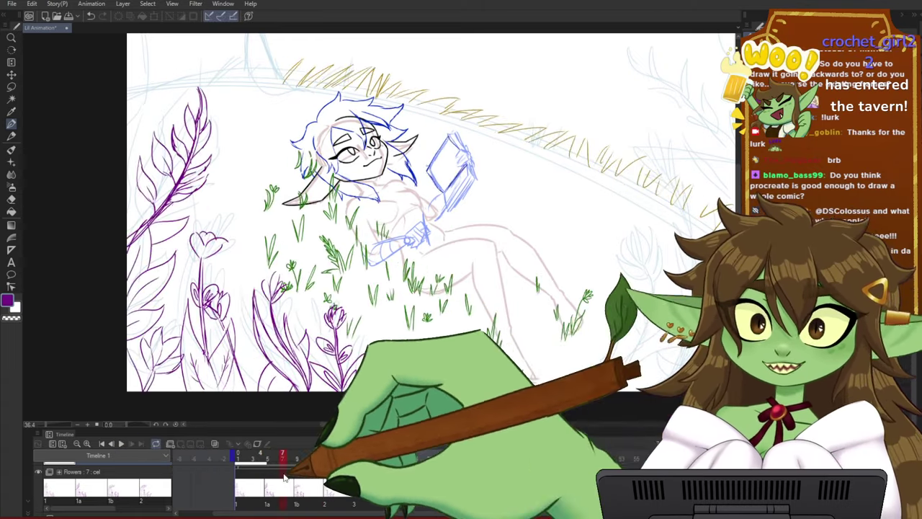
- Examine the foreground flowers up close on frame 7 and save the file
{"action": "scroll", "coordinate": [266, 347], "scroll_direction": "up", "scroll_amount": 3}
{"action": "left_click_drag", "start_coordinate": [320, 357], "coordinate": [351, 354]}
{"action": "scroll", "coordinate": [352, 353], "scroll_direction": "up", "scroll_amount": 1}
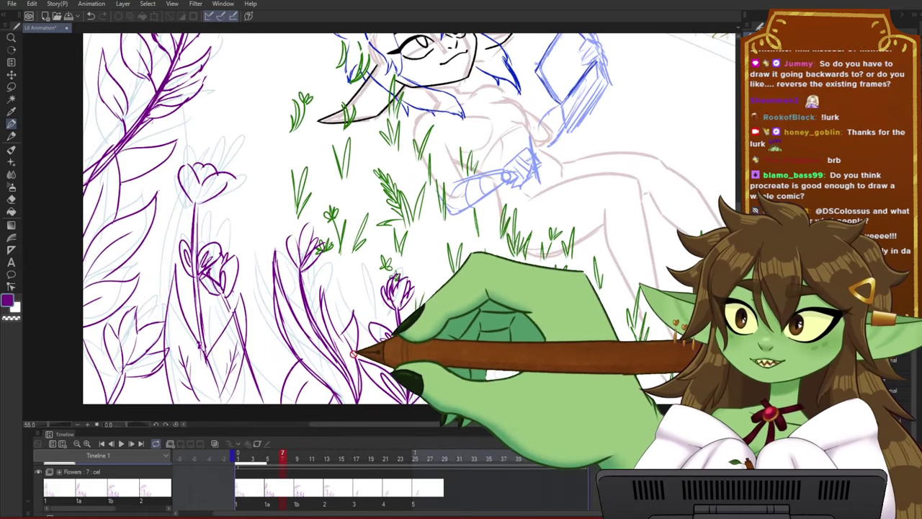
{"action": "left_click_drag", "start_coordinate": [440, 327], "coordinate": [419, 332]}
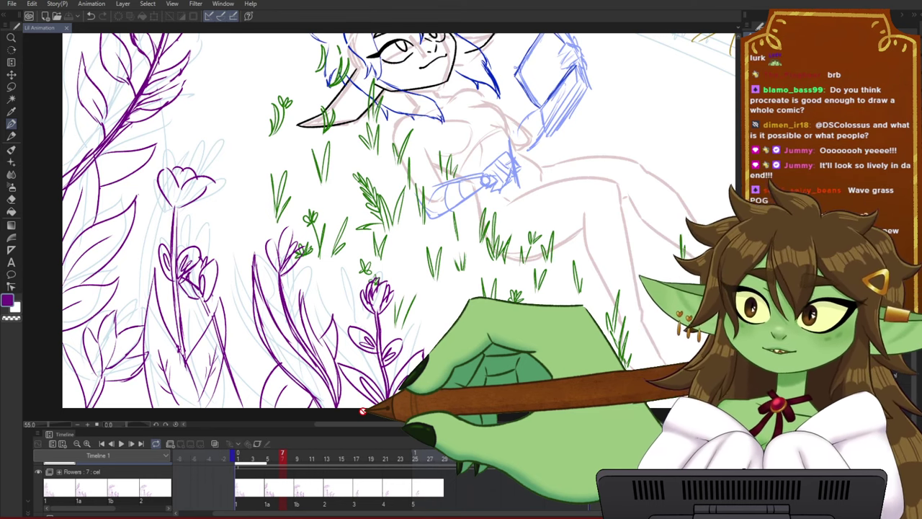
{"action": "mouse_move", "coordinate": [283, 456]}
{"action": "left_mouse_down"}
{"action": "mouse_move", "coordinate": [271, 454]}
{"action": "mouse_move", "coordinate": [414, 459]}
{"action": "mouse_move", "coordinate": [236, 455]}
{"action": "mouse_move", "coordinate": [412, 469]}
{"action": "mouse_move", "coordinate": [396, 472]}
{"action": "mouse_move", "coordinate": [250, 458]}
{"action": "mouse_move", "coordinate": [426, 466]}
{"action": "mouse_move", "coordinate": [295, 460]}
{"action": "left_mouse_up"}
- Compare the tall flower's pose on frame 25 with the previous cel at frame 24 up close
{"action": "left_click_drag", "start_coordinate": [370, 464], "coordinate": [415, 473]}
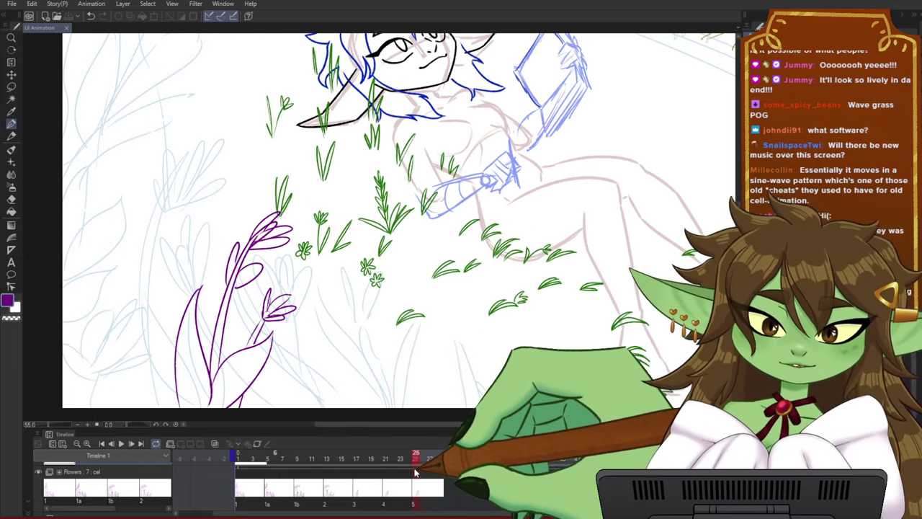
{"action": "scroll", "coordinate": [300, 323], "scroll_direction": "up", "scroll_amount": 1}
{"action": "left_click_drag", "start_coordinate": [307, 358], "coordinate": [349, 339]}
{"action": "scroll", "coordinate": [353, 337], "scroll_direction": "up", "scroll_amount": 1}
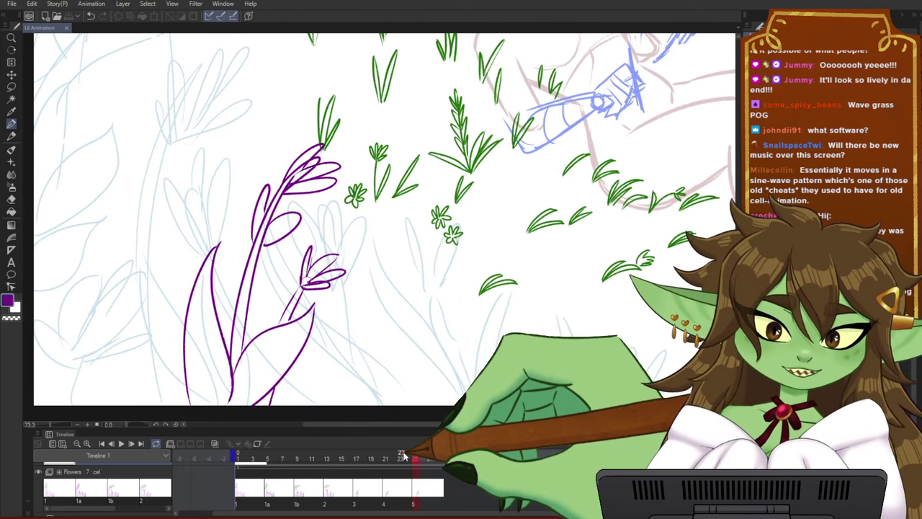
{"action": "left_click_drag", "start_coordinate": [414, 459], "coordinate": [405, 458]}
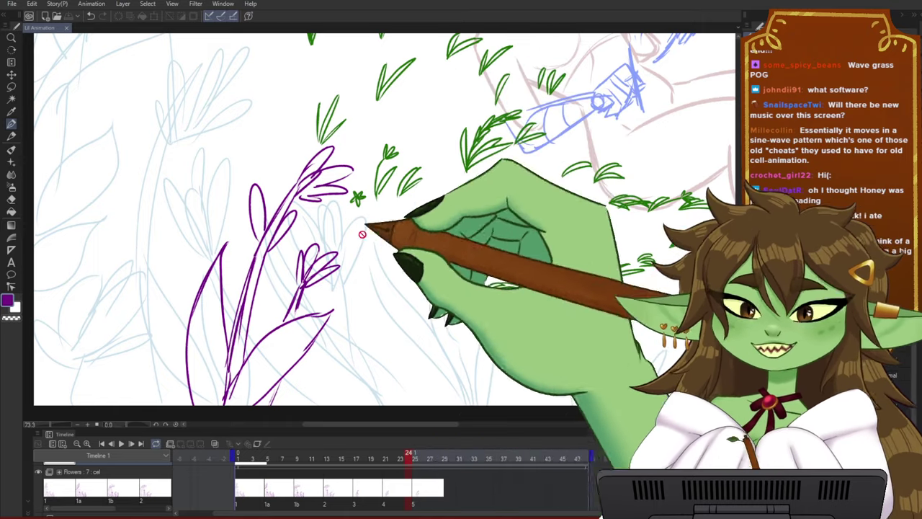
{"action": "scroll", "coordinate": [287, 258], "scroll_direction": "down", "scroll_amount": 1}
{"action": "scroll", "coordinate": [339, 313], "scroll_direction": "up", "scroll_amount": 1}
{"action": "left_click_drag", "start_coordinate": [420, 324], "coordinate": [408, 307]}
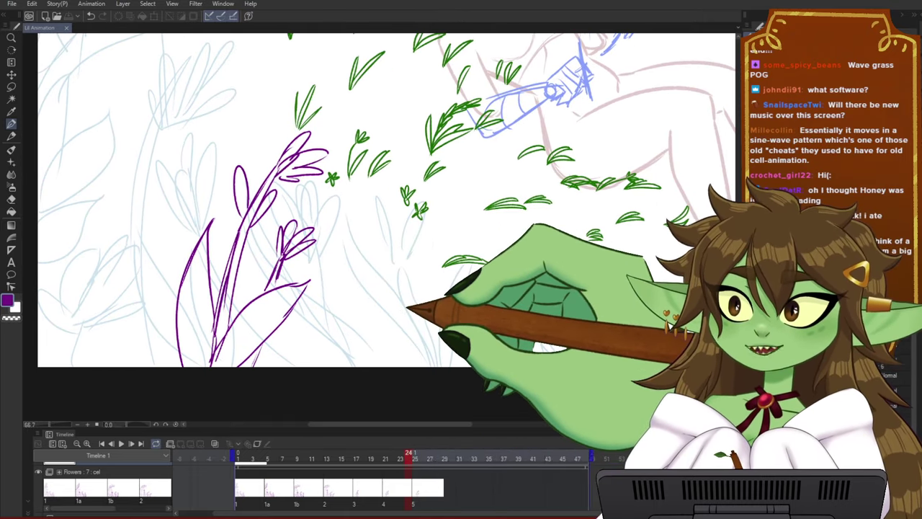
- Compare the foreground flowers' pose on frames 24 and 25 with more of the scene in view
{"action": "scroll", "coordinate": [404, 309], "scroll_direction": "down", "scroll_amount": 1}
{"action": "left_click_drag", "start_coordinate": [415, 268], "coordinate": [383, 308]}
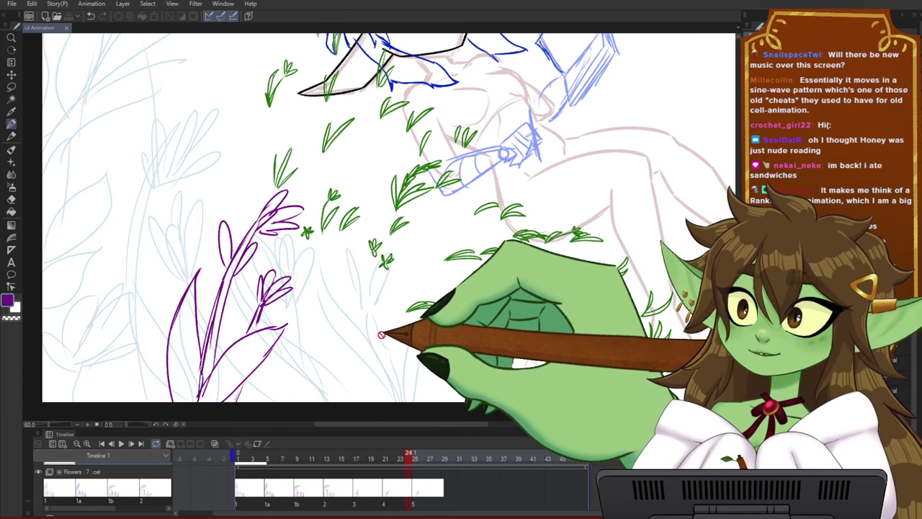
{"action": "scroll", "coordinate": [381, 334], "scroll_direction": "down", "scroll_amount": 1}
{"action": "scroll", "coordinate": [411, 295], "scroll_direction": "up", "scroll_amount": 1}
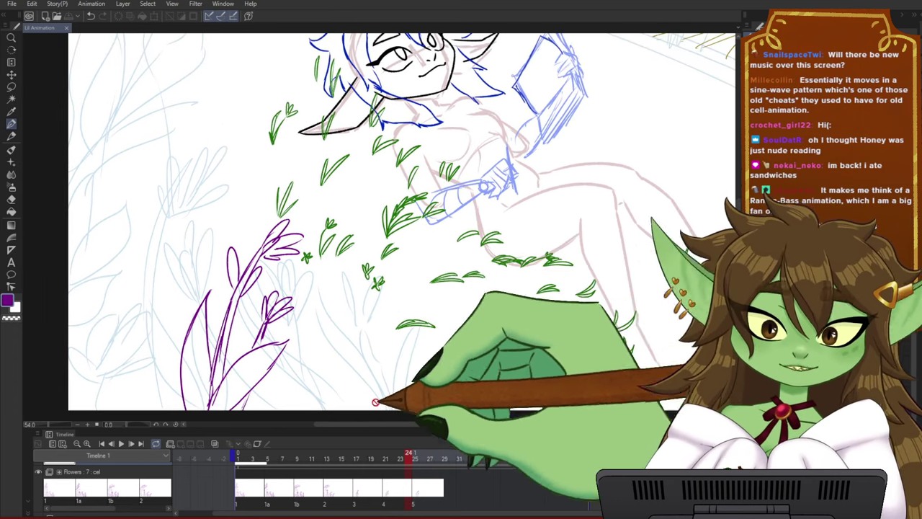
{"action": "left_click_drag", "start_coordinate": [394, 458], "coordinate": [418, 451]}
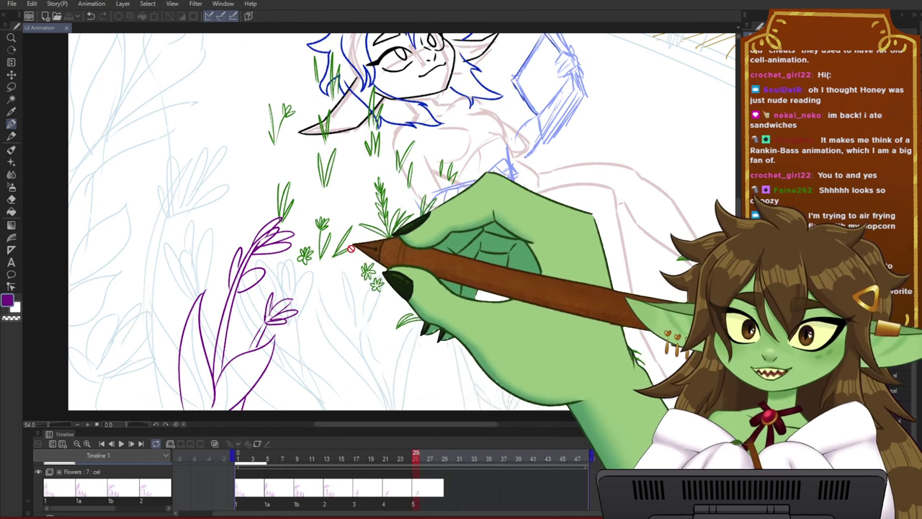
{"action": "scroll", "coordinate": [354, 247], "scroll_direction": "down", "scroll_amount": 2}
{"action": "scroll", "coordinate": [324, 267], "scroll_direction": "up", "scroll_amount": 1}
{"action": "scroll", "coordinate": [287, 295], "scroll_direction": "up", "scroll_amount": 1}
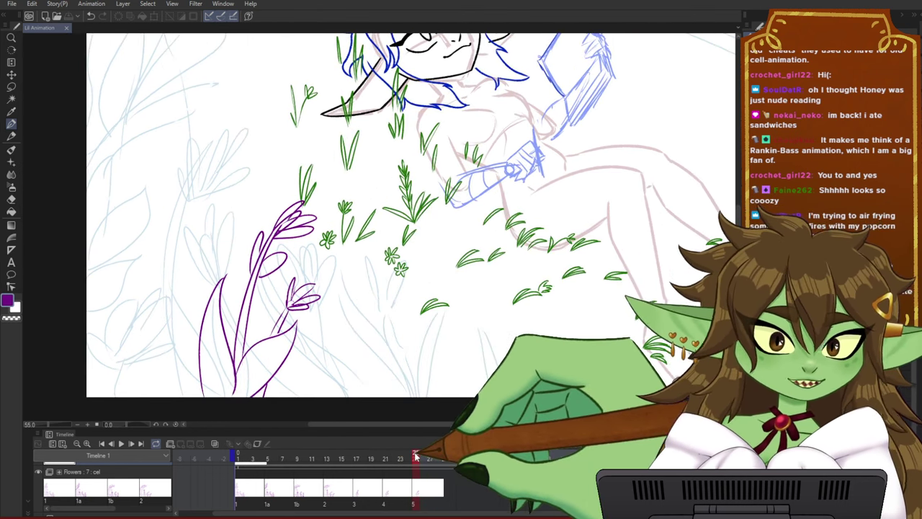
- Add a new cel at frame 29 of the Flowers track and turn on onion skin to check it against the preceding cel
{"action": "left_click_drag", "start_coordinate": [415, 456], "coordinate": [443, 457]}
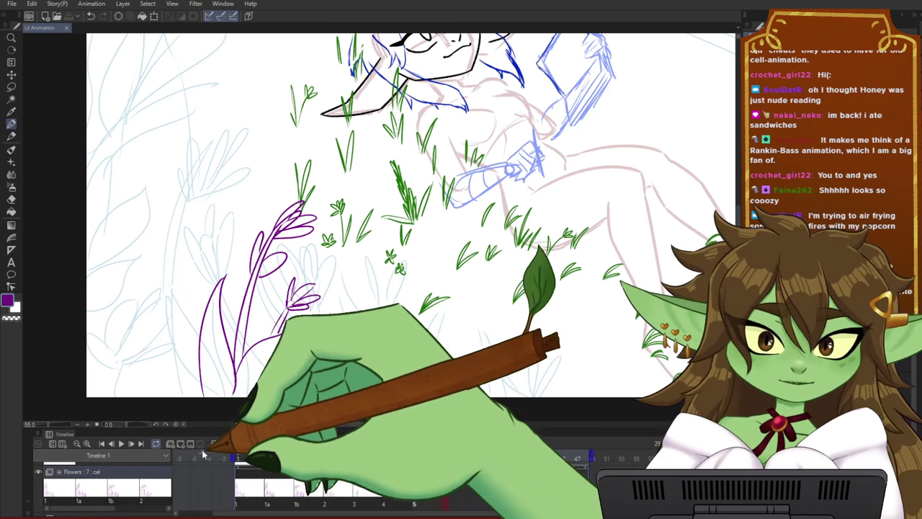
{"action": "left_click", "coordinate": [181, 444]}
{"action": "scroll", "coordinate": [433, 294], "scroll_direction": "down", "scroll_amount": 1}
{"action": "scroll", "coordinate": [328, 231], "scroll_direction": "up", "scroll_amount": 4}
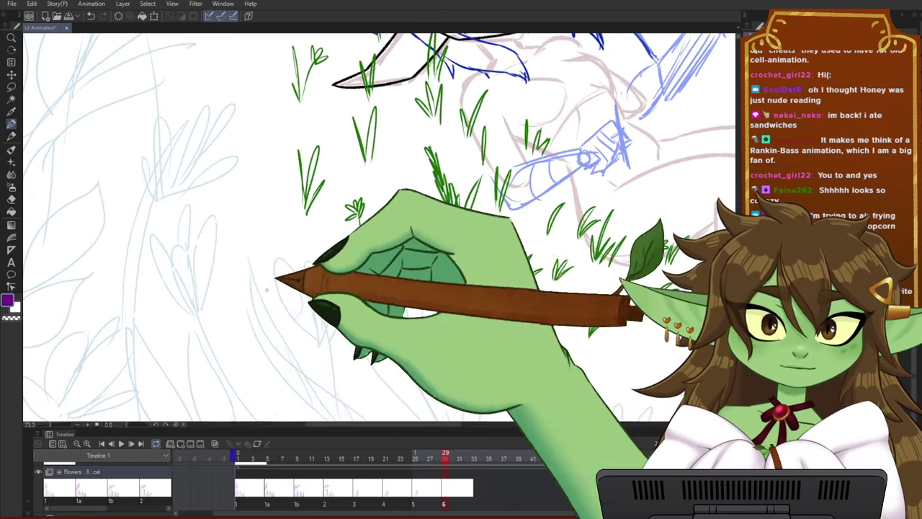
{"action": "left_click", "coordinate": [214, 444]}
{"action": "left_click_drag", "start_coordinate": [407, 274], "coordinate": [451, 265]}
{"action": "mouse_move", "coordinate": [441, 458]}
{"action": "left_mouse_down"}
{"action": "mouse_move", "coordinate": [423, 458]}
{"action": "mouse_move", "coordinate": [435, 465]}
{"action": "left_mouse_up"}
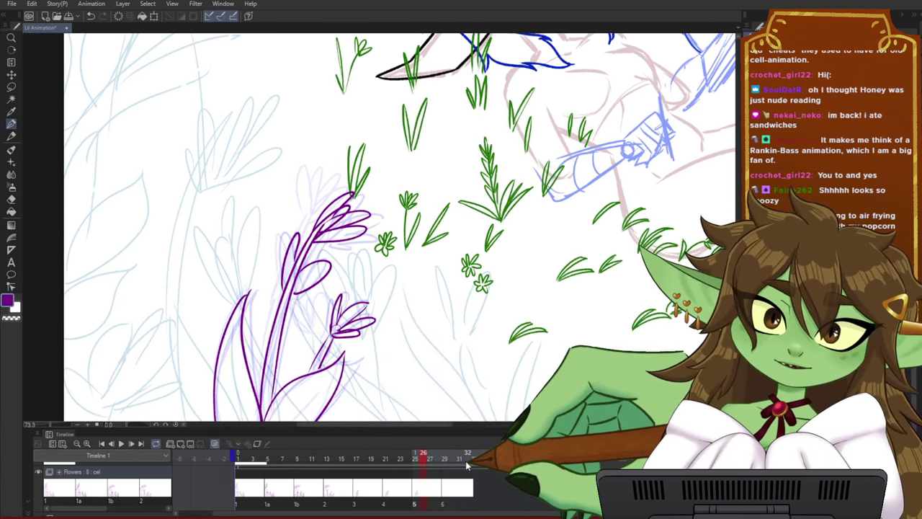
{"action": "left_click", "coordinate": [446, 457]}
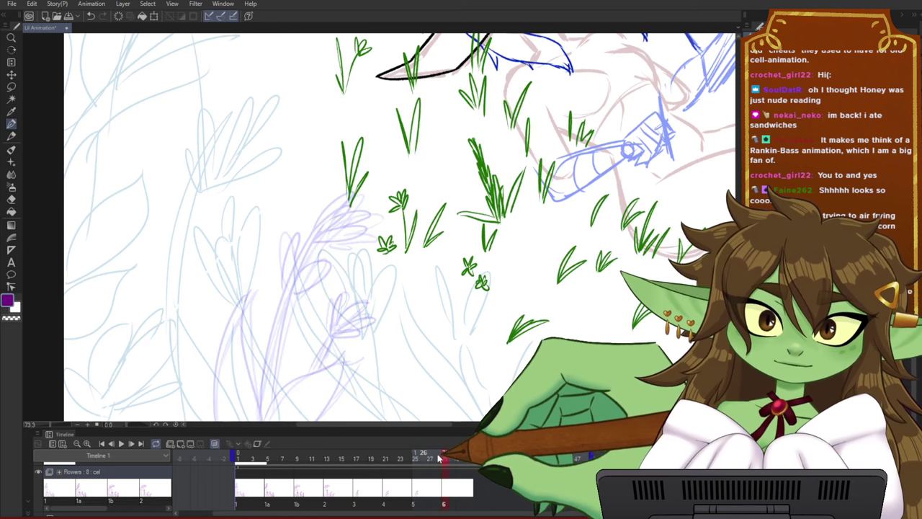
- Paste cel 1 at frame 38 of the Flowers track as the target pose and return to frame 29
{"action": "mouse_move", "coordinate": [440, 458]}
{"action": "left_mouse_down"}
{"action": "mouse_move", "coordinate": [393, 456]}
{"action": "mouse_move", "coordinate": [476, 458]}
{"action": "mouse_move", "coordinate": [447, 459]}
{"action": "left_mouse_up"}
{"action": "left_click_drag", "start_coordinate": [387, 227], "coordinate": [397, 221]}
{"action": "left_click_drag", "start_coordinate": [341, 300], "coordinate": [352, 262]}
{"action": "left_click_drag", "start_coordinate": [452, 462], "coordinate": [506, 456]}
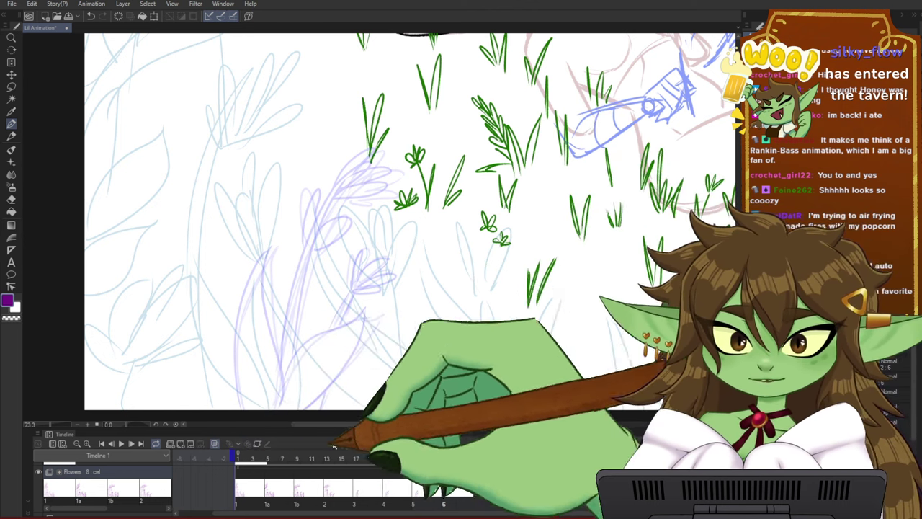
{"action": "key", "text": "ctrl+v"}
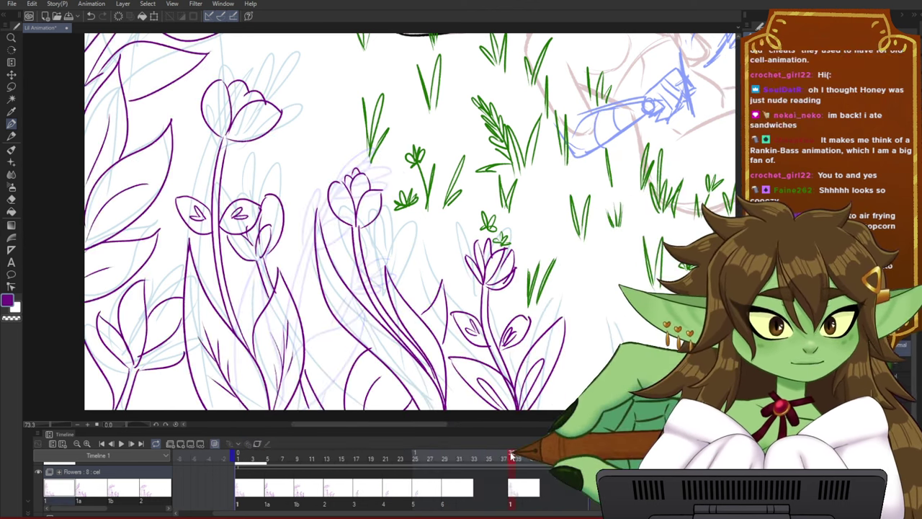
{"action": "left_click_drag", "start_coordinate": [510, 457], "coordinate": [450, 448]}
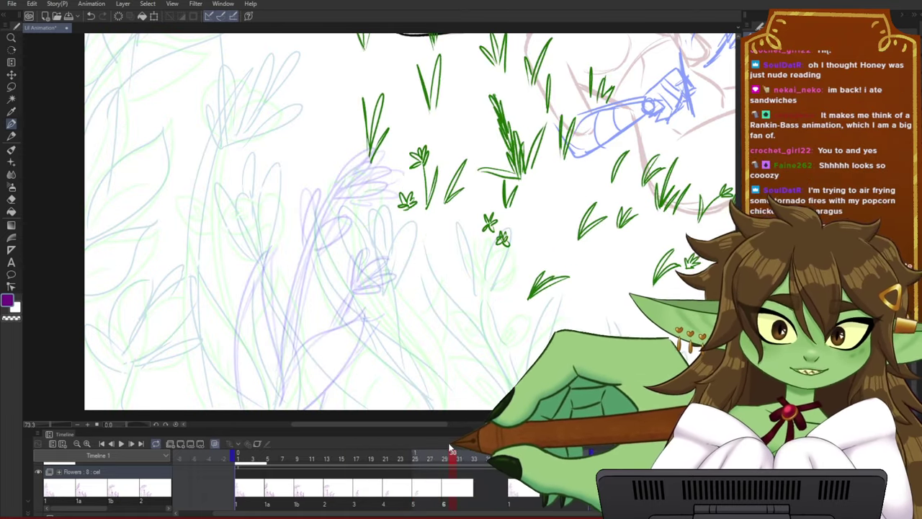
{"action": "mouse_move", "coordinate": [510, 214]}
{"action": "left_mouse_down"}
{"action": "mouse_move", "coordinate": [533, 265]}
{"action": "mouse_move", "coordinate": [506, 213]}
{"action": "left_mouse_up"}
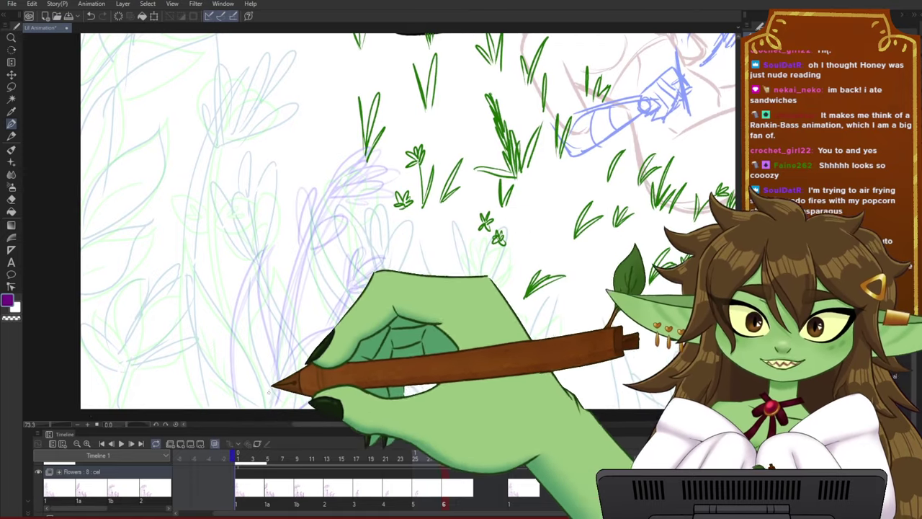
- Sketch the tall flower's curved double-line stem and its fan of petals on the frame 29 cel
{"action": "left_click_drag", "start_coordinate": [265, 405], "coordinate": [288, 164]}
{"action": "key", "text": "ctrl+z"}
{"action": "mouse_move", "coordinate": [266, 408]}
{"action": "left_mouse_down"}
{"action": "mouse_move", "coordinate": [251, 290]}
{"action": "mouse_move", "coordinate": [285, 168]}
{"action": "left_mouse_up"}
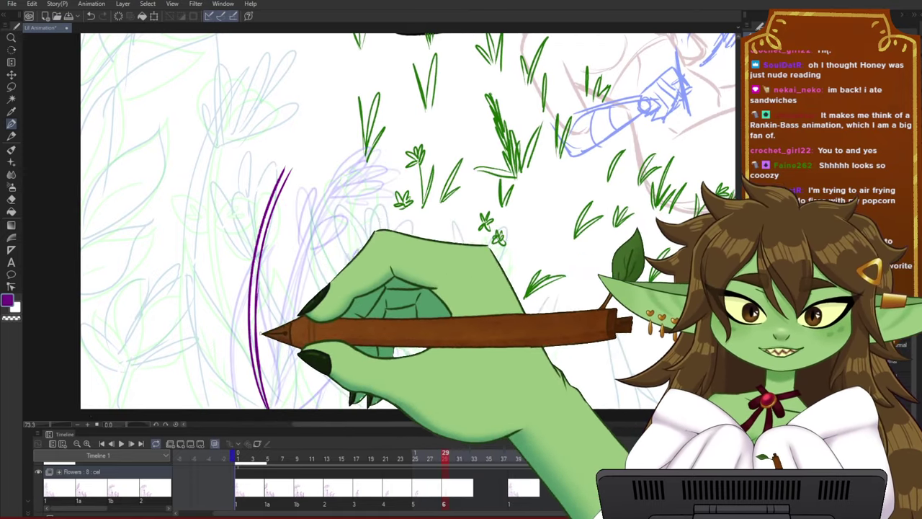
{"action": "mouse_move", "coordinate": [382, 183]}
{"action": "left_mouse_down"}
{"action": "mouse_move", "coordinate": [407, 248]}
{"action": "mouse_move", "coordinate": [410, 299]}
{"action": "left_mouse_up"}
{"action": "mouse_move", "coordinate": [306, 283]}
{"action": "left_mouse_down"}
{"action": "mouse_move", "coordinate": [328, 236]}
{"action": "mouse_move", "coordinate": [330, 260]}
{"action": "mouse_move", "coordinate": [318, 272]}
{"action": "mouse_move", "coordinate": [344, 236]}
{"action": "mouse_move", "coordinate": [328, 274]}
{"action": "left_mouse_up"}
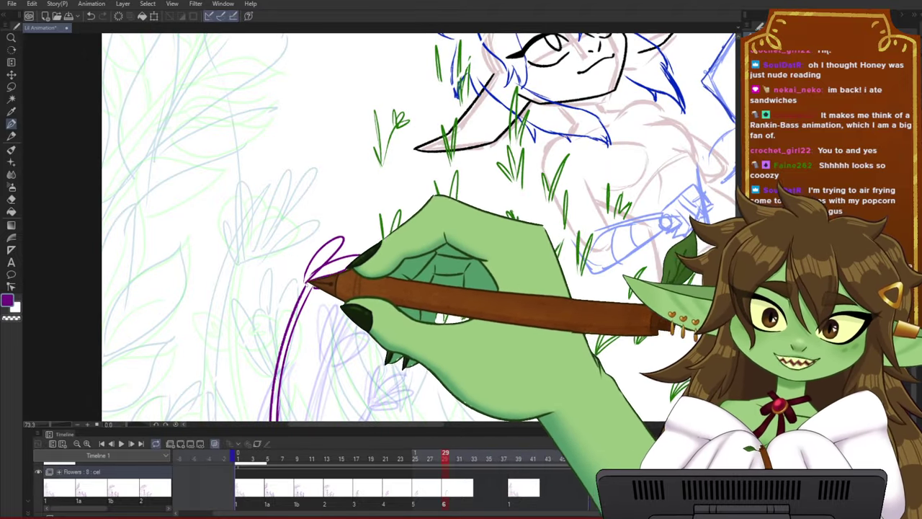
{"action": "left_click_drag", "start_coordinate": [463, 315], "coordinate": [504, 249]}
{"action": "left_click_drag", "start_coordinate": [438, 321], "coordinate": [473, 301]}
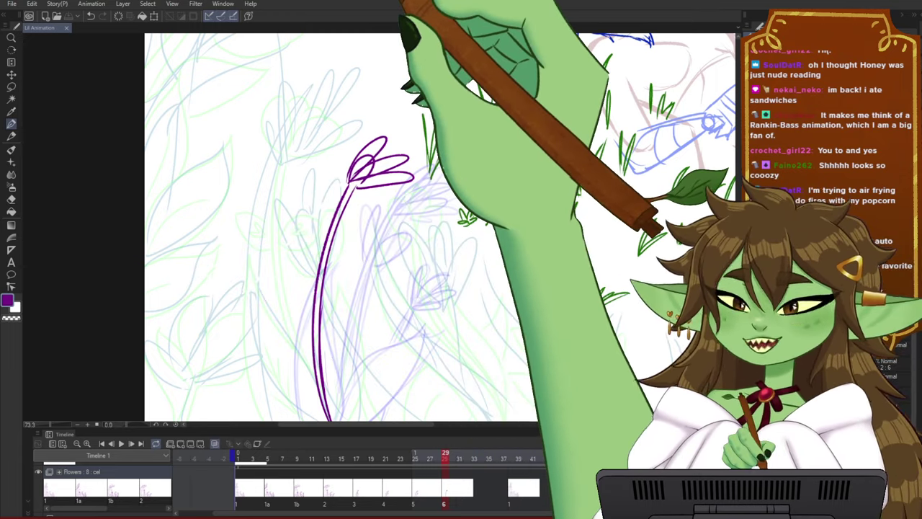
- Draw the two small leaves midway up the tall flower's stem on the frame 29 cel
{"action": "scroll", "coordinate": [344, 255], "scroll_direction": "down", "scroll_amount": 1}
{"action": "scroll", "coordinate": [342, 255], "scroll_direction": "up", "scroll_amount": 1}
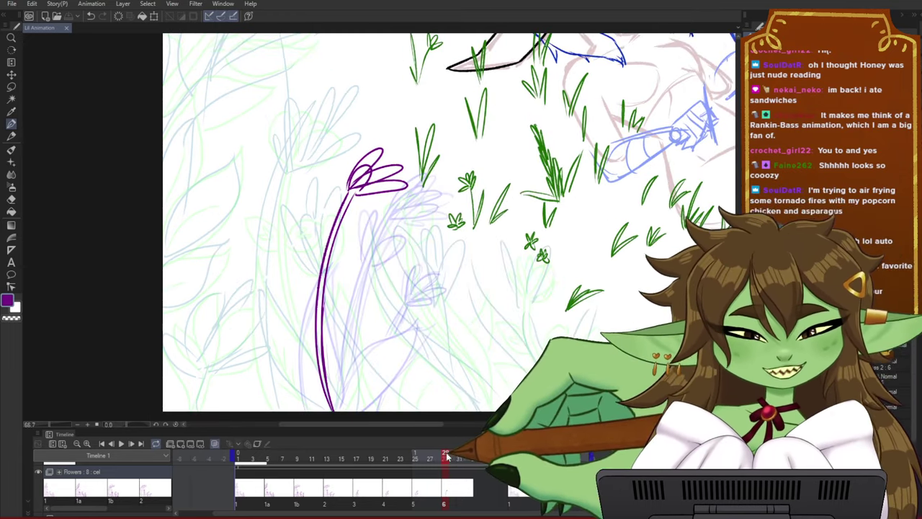
{"action": "mouse_move", "coordinate": [446, 455]}
{"action": "left_mouse_down"}
{"action": "mouse_move", "coordinate": [409, 465]}
{"action": "mouse_move", "coordinate": [451, 460]}
{"action": "left_mouse_up"}
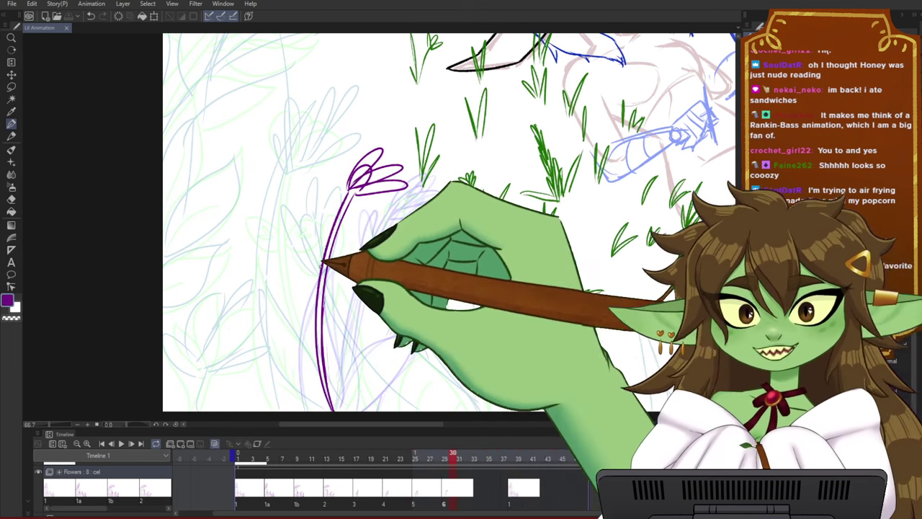
{"action": "mouse_move", "coordinate": [322, 263]}
{"action": "left_mouse_down"}
{"action": "mouse_move", "coordinate": [329, 215]}
{"action": "mouse_move", "coordinate": [330, 250]}
{"action": "mouse_move", "coordinate": [362, 249]}
{"action": "mouse_move", "coordinate": [332, 274]}
{"action": "left_mouse_up"}
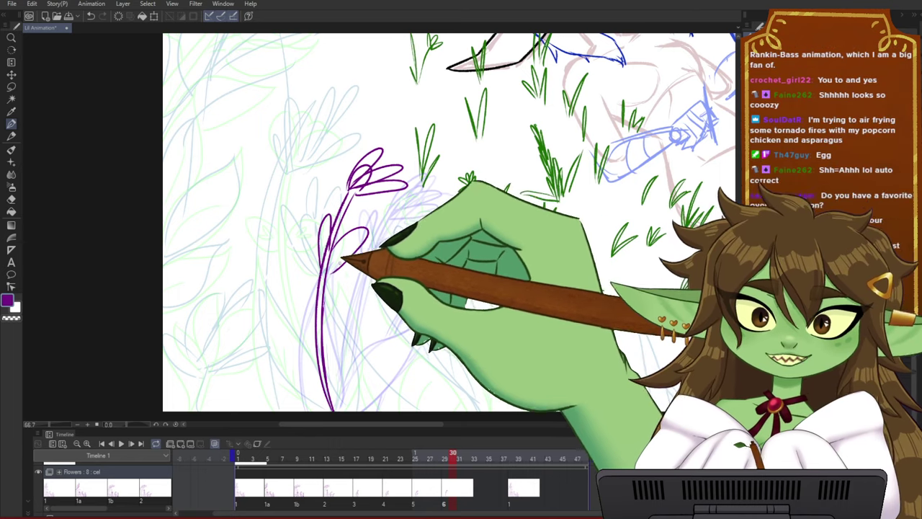
- Save the file and examine the flower's pose on frame 25 up close against the onion-skinned neighbours
{"action": "left_click", "coordinate": [417, 460]}
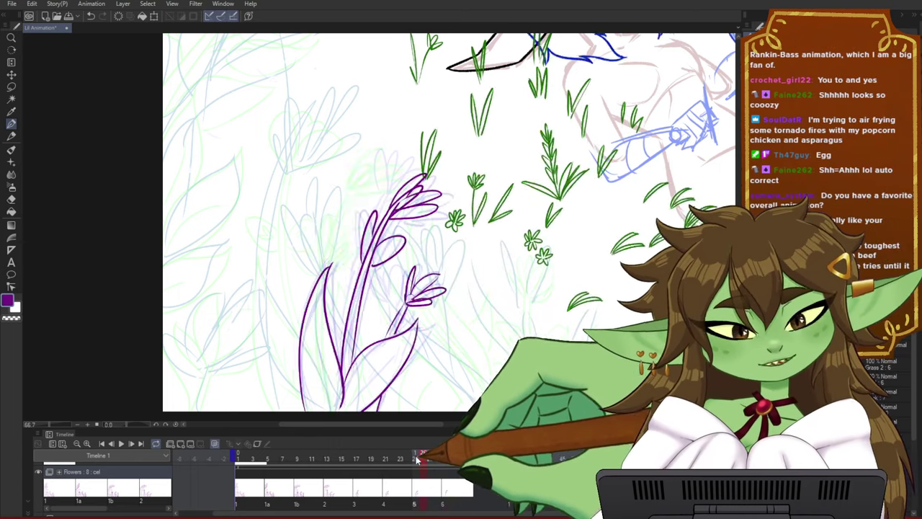
{"action": "mouse_move", "coordinate": [416, 460]}
{"action": "left_mouse_down"}
{"action": "mouse_move", "coordinate": [484, 458]}
{"action": "mouse_move", "coordinate": [390, 460]}
{"action": "mouse_move", "coordinate": [475, 460]}
{"action": "mouse_move", "coordinate": [407, 461]}
{"action": "mouse_move", "coordinate": [443, 411]}
{"action": "left_mouse_up"}
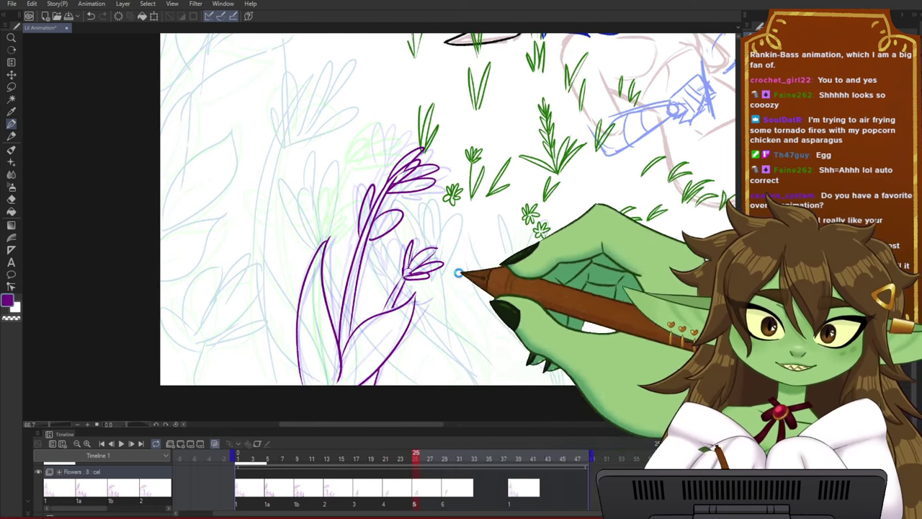
{"action": "key", "text": "ctrl+s"}
{"action": "scroll", "coordinate": [448, 289], "scroll_direction": "up", "scroll_amount": 4}
{"action": "scroll", "coordinate": [462, 307], "scroll_direction": "down", "scroll_amount": 1}
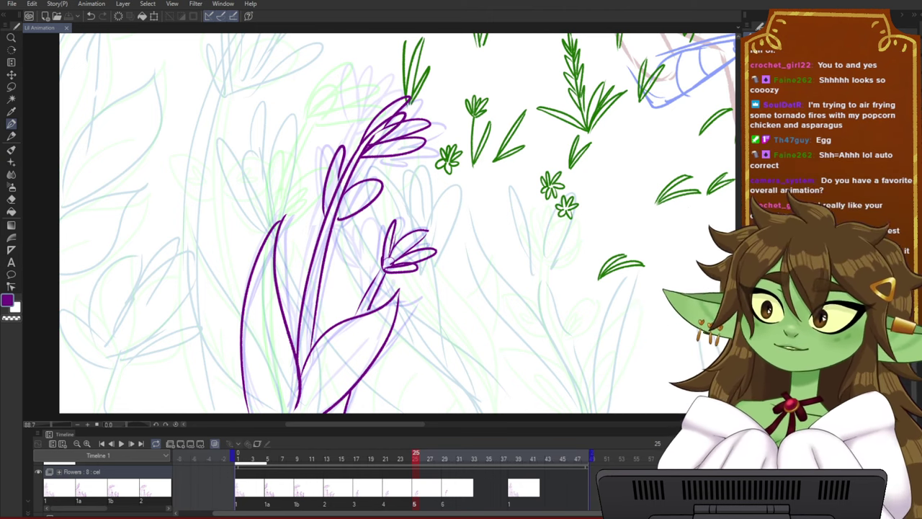
{"action": "left_click_drag", "start_coordinate": [460, 241], "coordinate": [356, 243]}
{"action": "left_click_drag", "start_coordinate": [383, 210], "coordinate": [382, 247]}
{"action": "scroll", "coordinate": [386, 226], "scroll_direction": "down", "scroll_amount": 2}
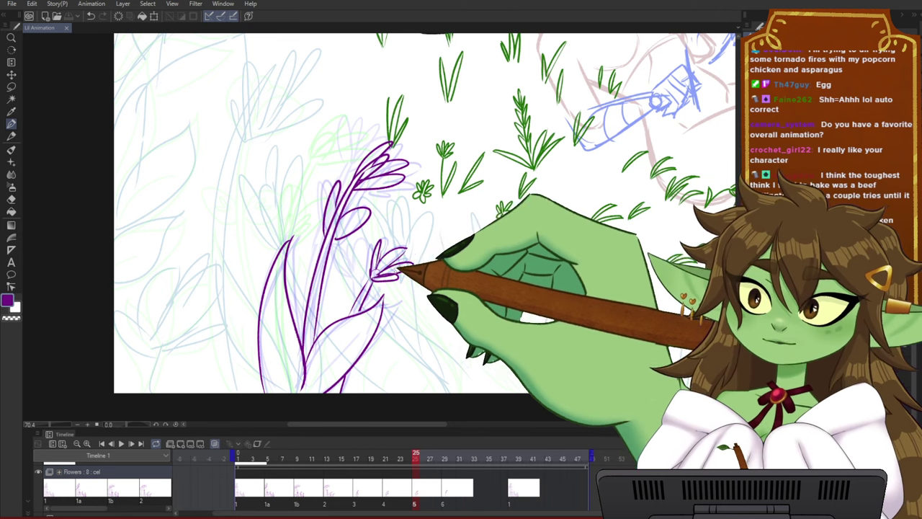
{"action": "scroll", "coordinate": [413, 284], "scroll_direction": "down", "scroll_amount": 1}
{"action": "left_click_drag", "start_coordinate": [437, 292], "coordinate": [422, 296]}
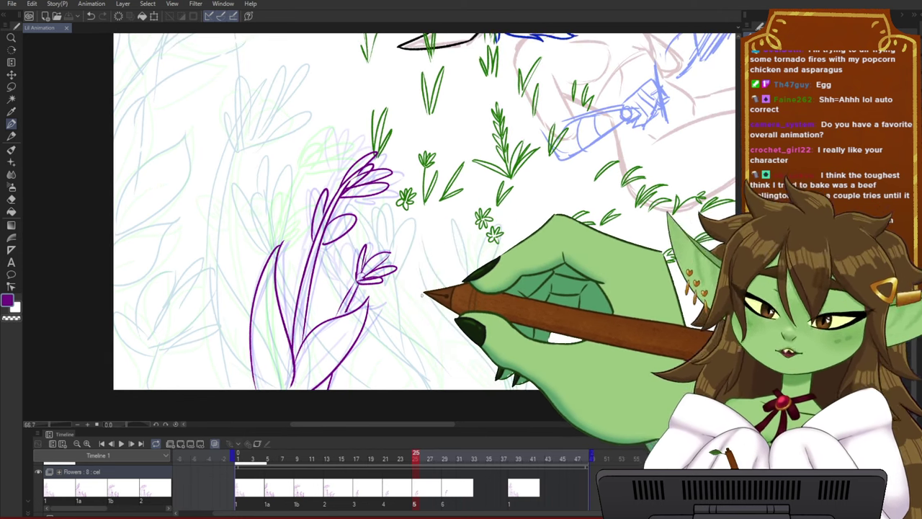
- Add a new cel at frame 33 and sketch the tall flower's stem on it as a single curve
{"action": "left_click_drag", "start_coordinate": [407, 457], "coordinate": [475, 465]}
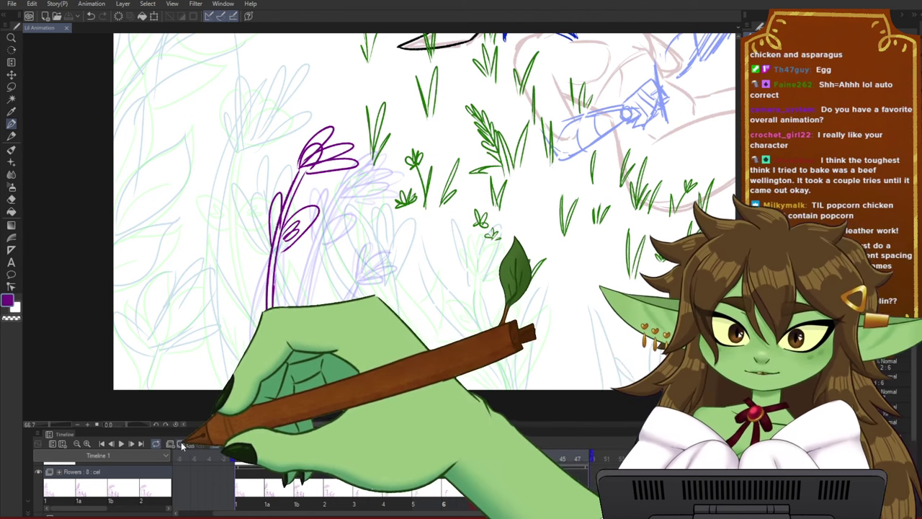
{"action": "left_click", "coordinate": [182, 444]}
{"action": "left_click_drag", "start_coordinate": [466, 459], "coordinate": [476, 456]}
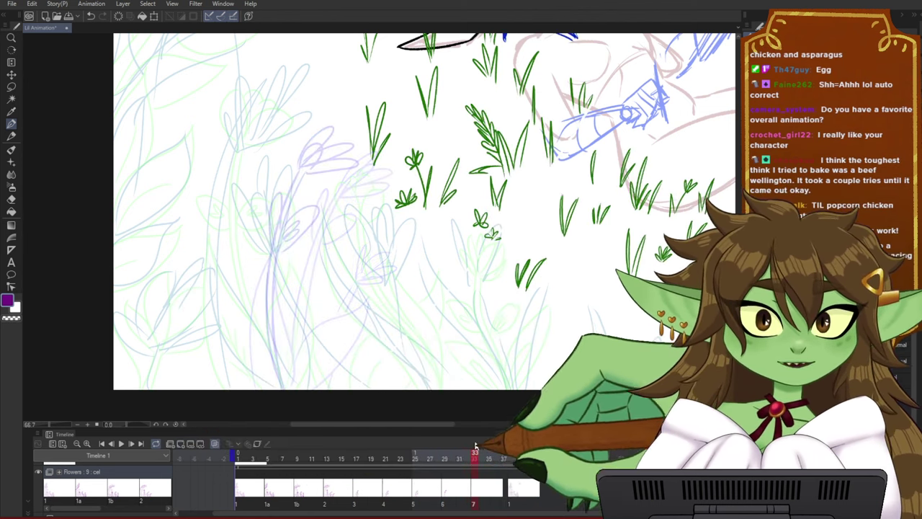
{"action": "mouse_move", "coordinate": [270, 387]}
{"action": "left_mouse_down"}
{"action": "mouse_move", "coordinate": [249, 279]}
{"action": "mouse_move", "coordinate": [263, 165]}
{"action": "left_mouse_up"}
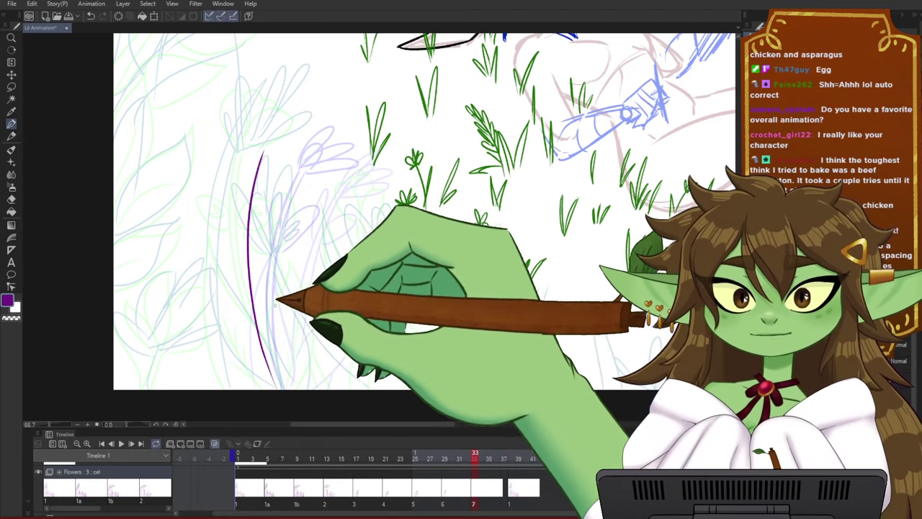
{"action": "left_click_drag", "start_coordinate": [367, 291], "coordinate": [373, 316]}
{"action": "key", "text": "ctrl+z"}
{"action": "left_click_drag", "start_coordinate": [270, 405], "coordinate": [268, 181]}
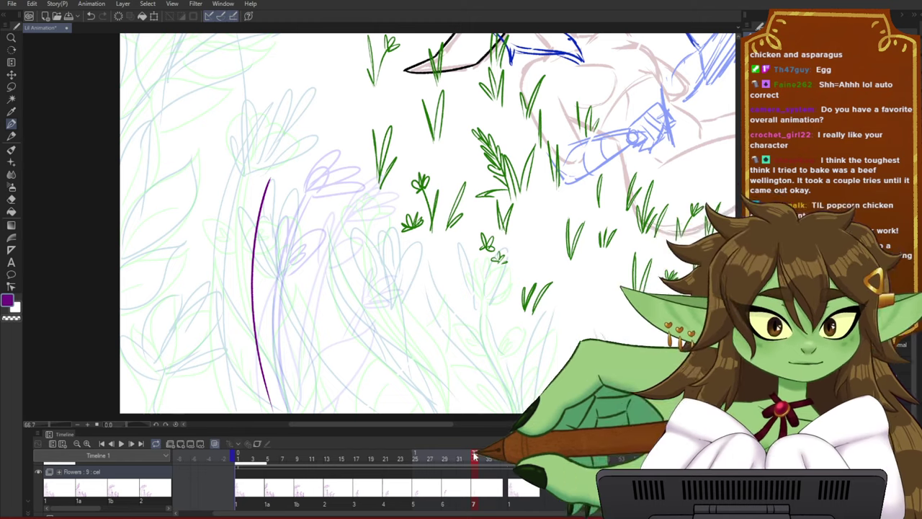
- Move the repeated cel 1 to frame 41 and add a new cel at frame 37 of the Flowers track
{"action": "mouse_move", "coordinate": [474, 456]}
{"action": "left_mouse_down"}
{"action": "mouse_move", "coordinate": [360, 456]}
{"action": "mouse_move", "coordinate": [511, 455]}
{"action": "mouse_move", "coordinate": [497, 461]}
{"action": "left_mouse_up"}
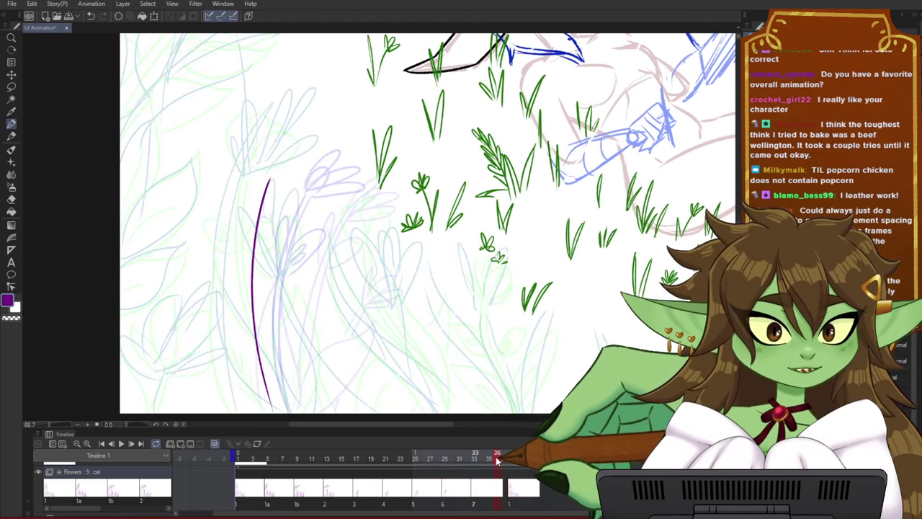
{"action": "left_click", "coordinate": [514, 489]}
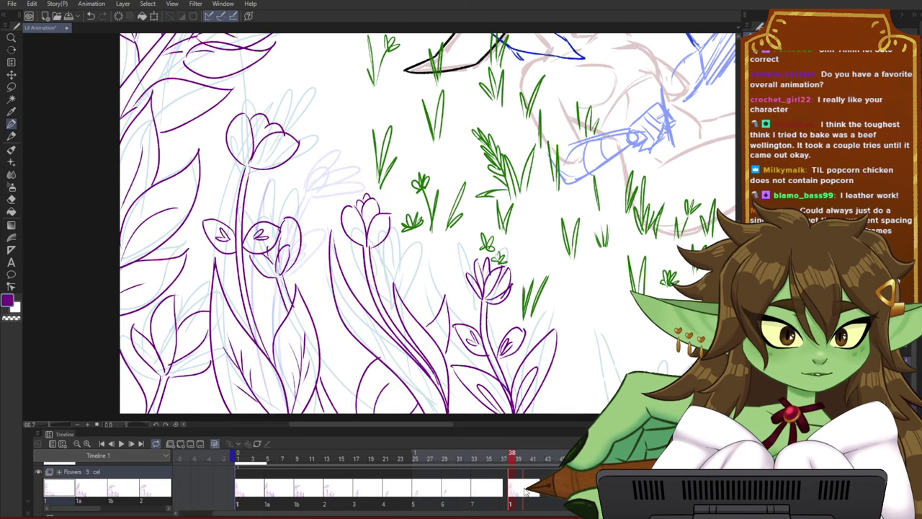
{"action": "left_click", "coordinate": [521, 484]}
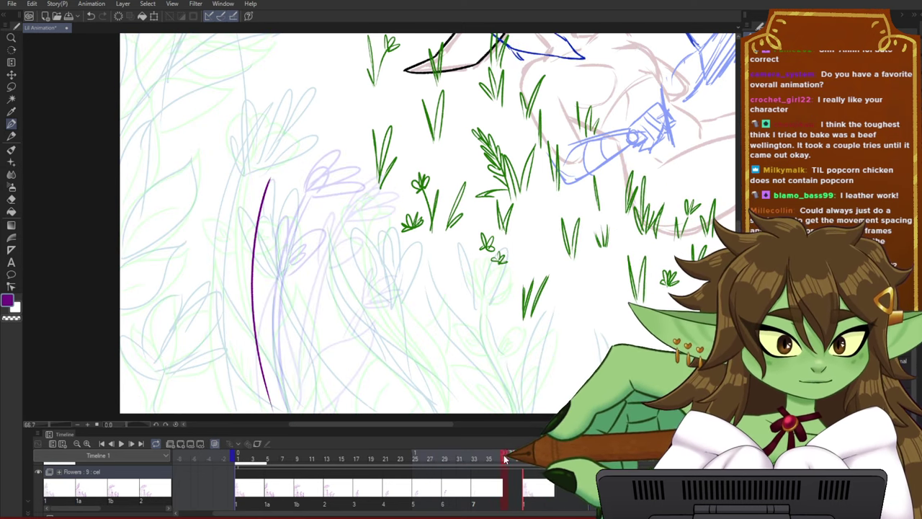
{"action": "left_click", "coordinate": [182, 444]}
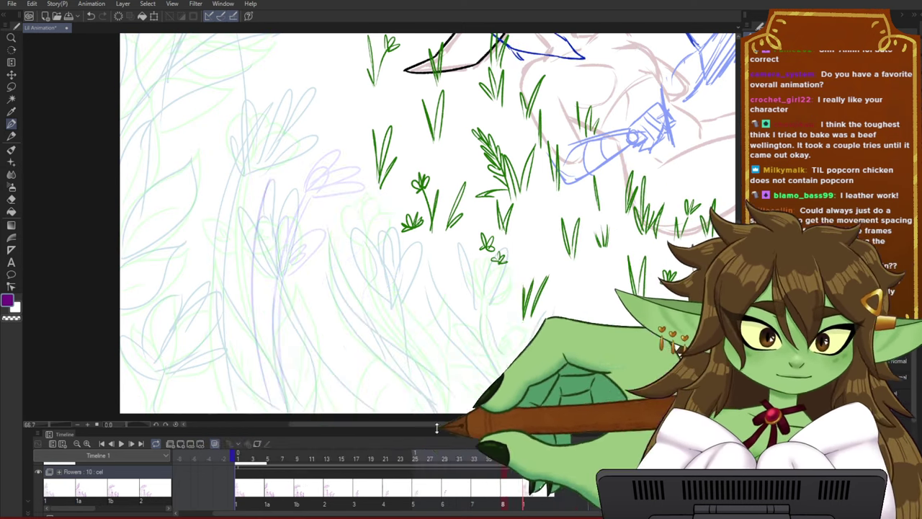
{"action": "left_click", "coordinate": [526, 482]}
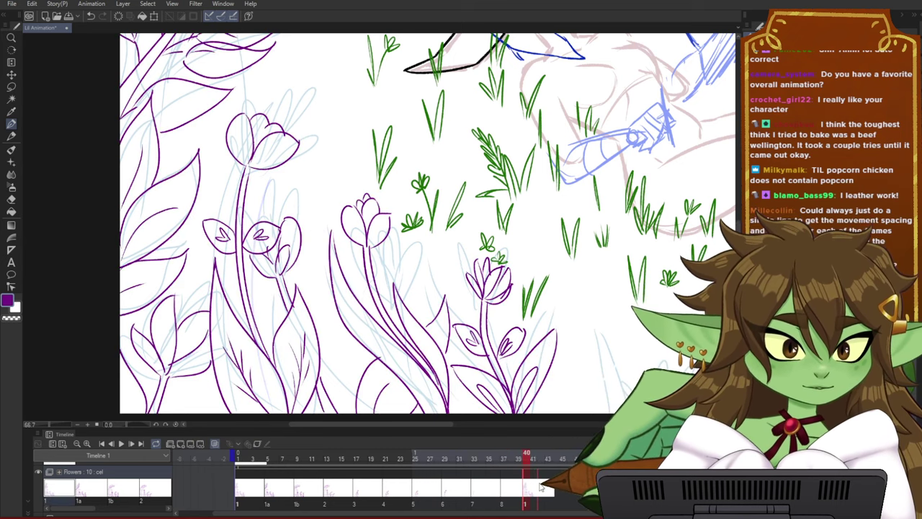
{"action": "left_click", "coordinate": [539, 484]}
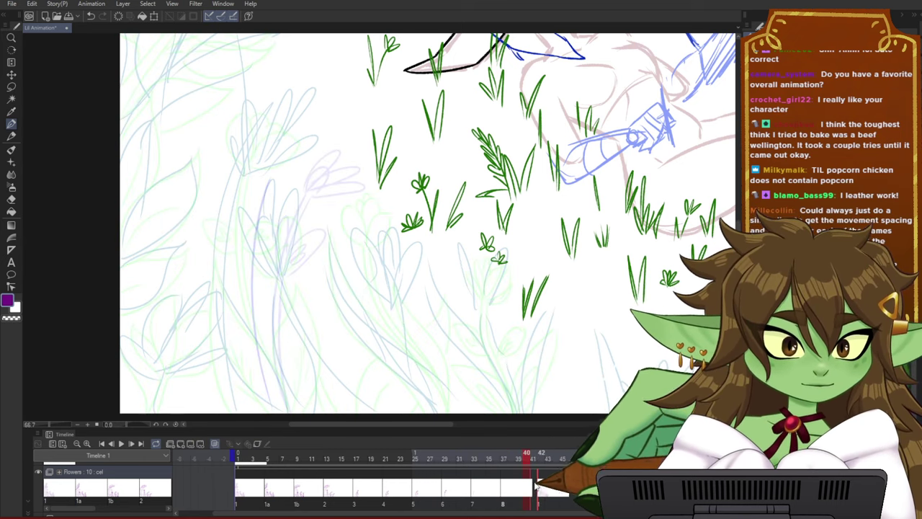
- Sketch the tall flower's stem as a single curve on the new frame 37 cel
{"action": "left_click_drag", "start_coordinate": [525, 459], "coordinate": [492, 464]}
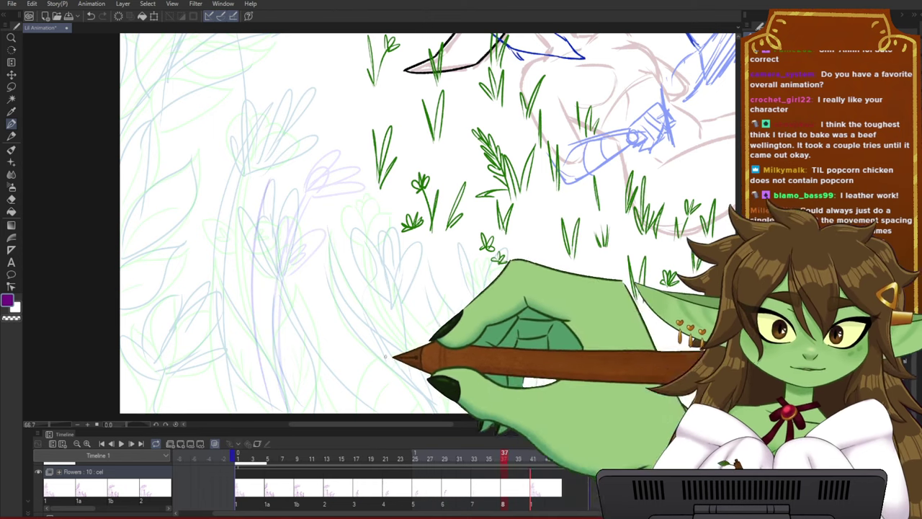
{"action": "mouse_move", "coordinate": [270, 407]}
{"action": "left_mouse_down"}
{"action": "mouse_move", "coordinate": [254, 345]}
{"action": "mouse_move", "coordinate": [257, 158]}
{"action": "left_mouse_up"}
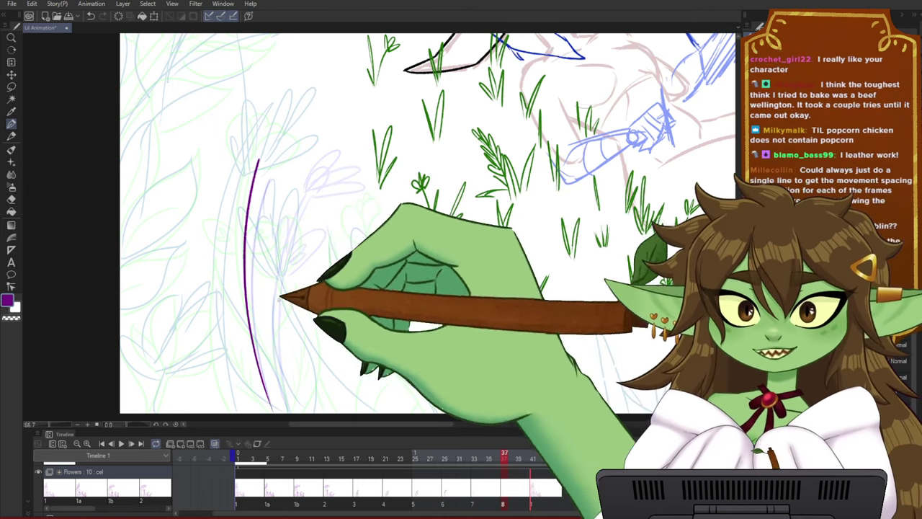
- Sketch the flower head's looped petals at the top of the tall stem on the frame 33 cel, and save the file
{"action": "scroll", "coordinate": [364, 277], "scroll_direction": "down", "scroll_amount": 2}
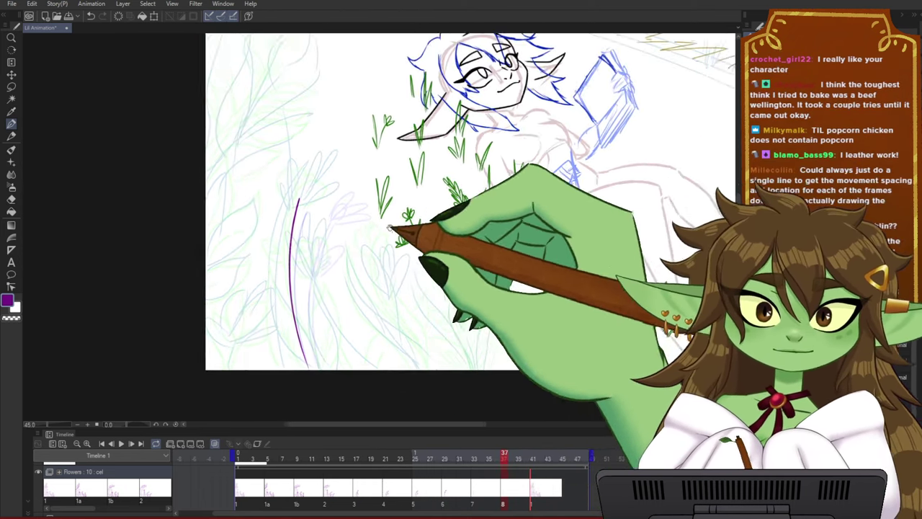
{"action": "left_click_drag", "start_coordinate": [391, 225], "coordinate": [401, 267]}
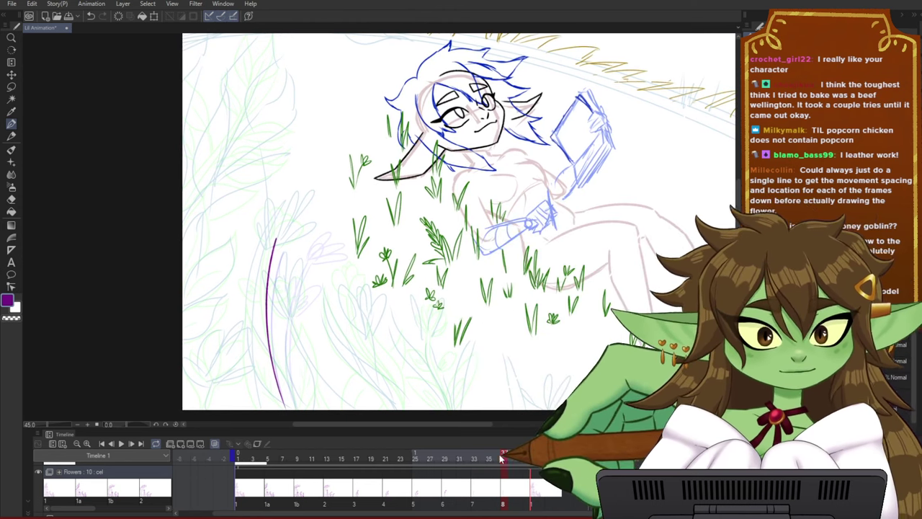
{"action": "left_click", "coordinate": [434, 458]}
{"action": "left_click_drag", "start_coordinate": [435, 458], "coordinate": [475, 456]}
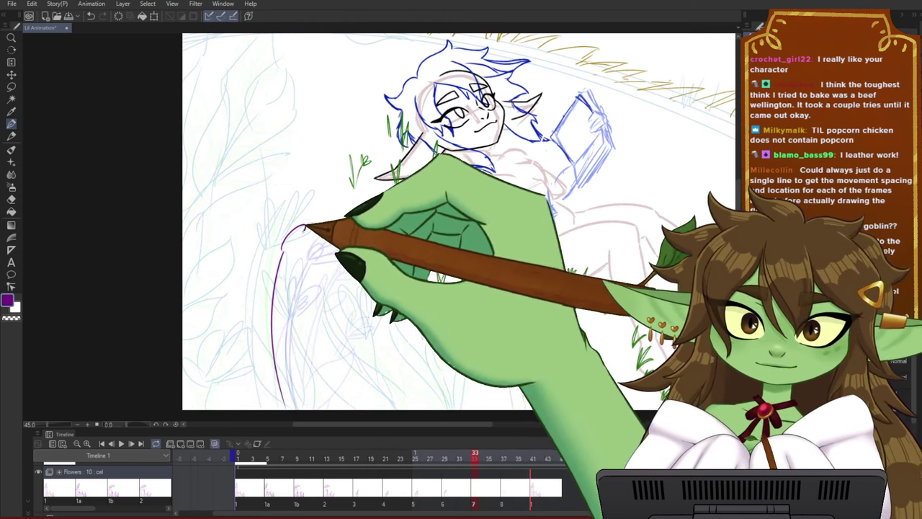
{"action": "mouse_move", "coordinate": [299, 234]}
{"action": "left_mouse_down"}
{"action": "mouse_move", "coordinate": [323, 246]}
{"action": "mouse_move", "coordinate": [293, 253]}
{"action": "mouse_move", "coordinate": [289, 242]}
{"action": "mouse_move", "coordinate": [285, 252]}
{"action": "mouse_move", "coordinate": [307, 238]}
{"action": "mouse_move", "coordinate": [328, 246]}
{"action": "left_mouse_up"}
{"action": "left_click_drag", "start_coordinate": [418, 250], "coordinate": [394, 232]}
{"action": "scroll", "coordinate": [383, 228], "scroll_direction": "up", "scroll_amount": 1}
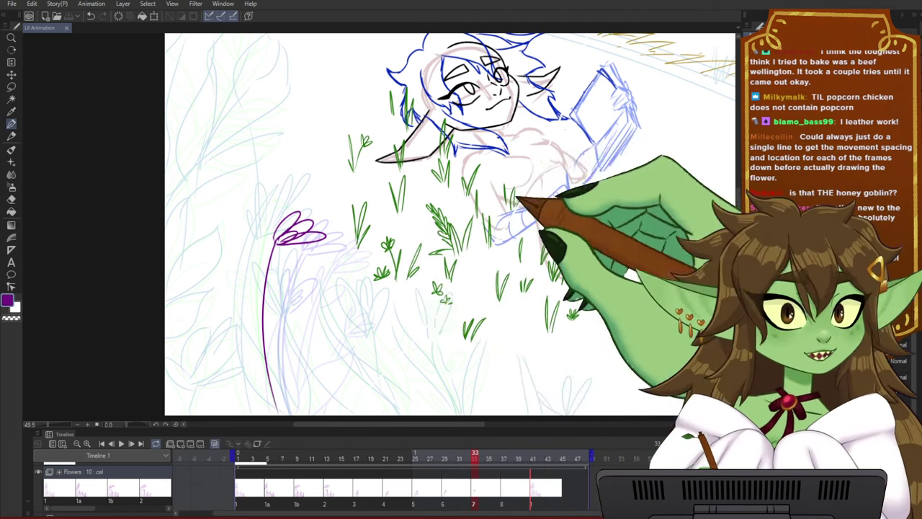
{"action": "left_click_drag", "start_coordinate": [516, 257], "coordinate": [489, 259]}
{"action": "scroll", "coordinate": [414, 309], "scroll_direction": "down", "scroll_amount": 1}
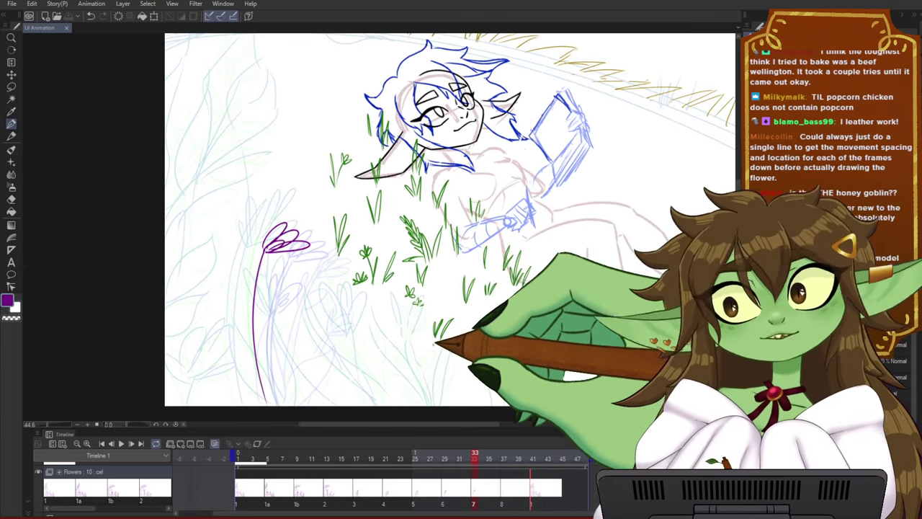
- Add a second stem line and two side leaves to the tall flower on the frame 33 cel
{"action": "scroll", "coordinate": [438, 337], "scroll_direction": "up", "scroll_amount": 1}
{"action": "scroll", "coordinate": [414, 314], "scroll_direction": "up", "scroll_amount": 1}
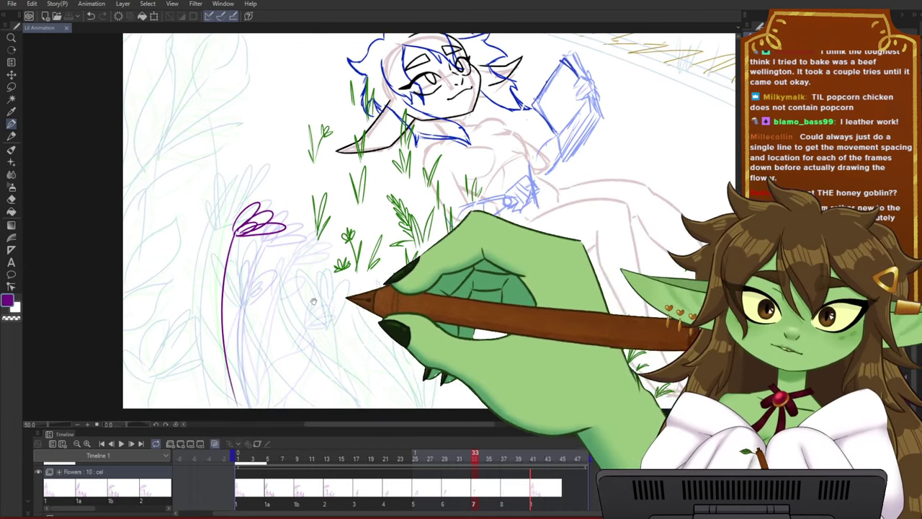
{"action": "left_click_drag", "start_coordinate": [314, 301], "coordinate": [379, 285]}
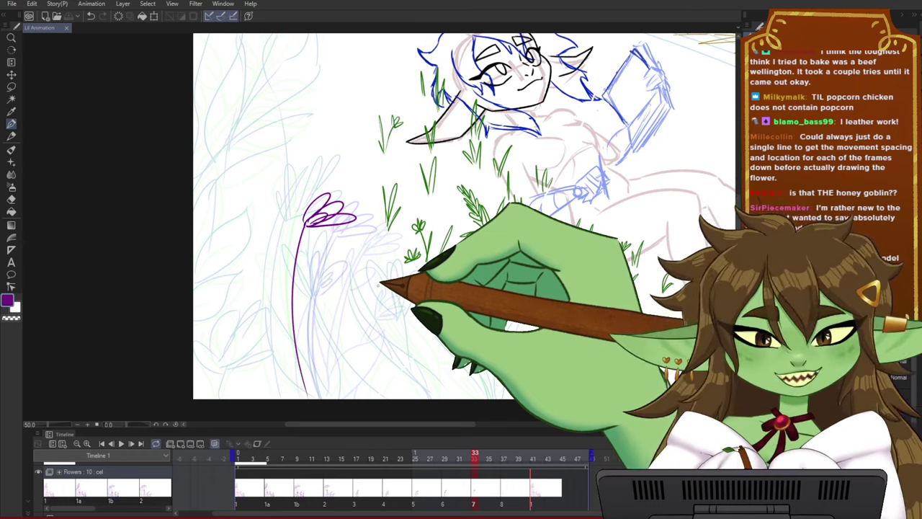
{"action": "left_click_drag", "start_coordinate": [385, 276], "coordinate": [391, 257]}
{"action": "left_click_drag", "start_coordinate": [480, 249], "coordinate": [460, 269]}
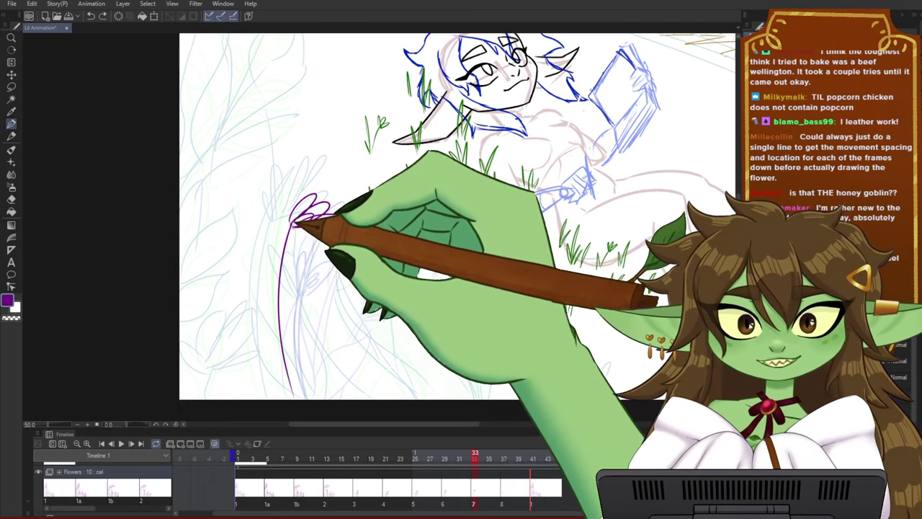
{"action": "left_click_drag", "start_coordinate": [297, 231], "coordinate": [264, 202]}
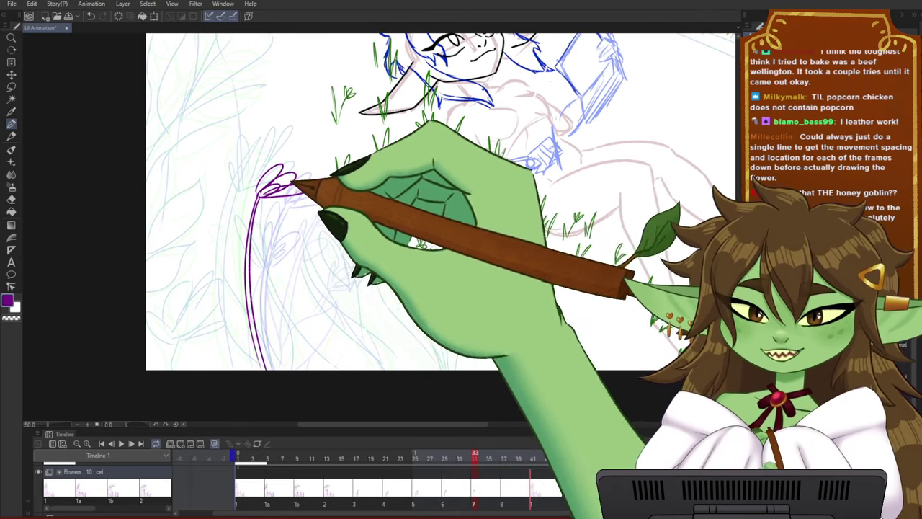
{"action": "left_click_drag", "start_coordinate": [481, 333], "coordinate": [517, 353]}
{"action": "mouse_move", "coordinate": [473, 460]}
{"action": "left_mouse_down"}
{"action": "mouse_move", "coordinate": [445, 462]}
{"action": "mouse_move", "coordinate": [481, 463]}
{"action": "left_mouse_up"}
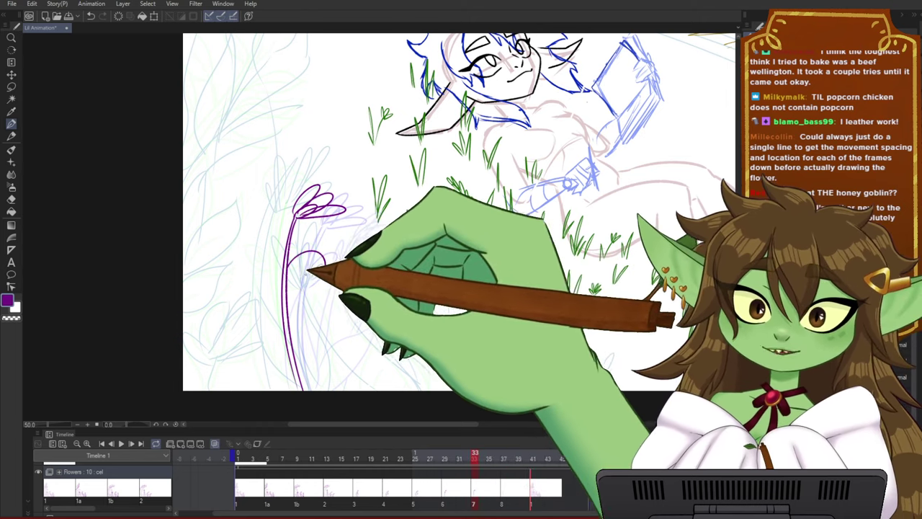
{"action": "left_click_drag", "start_coordinate": [281, 273], "coordinate": [287, 253]}
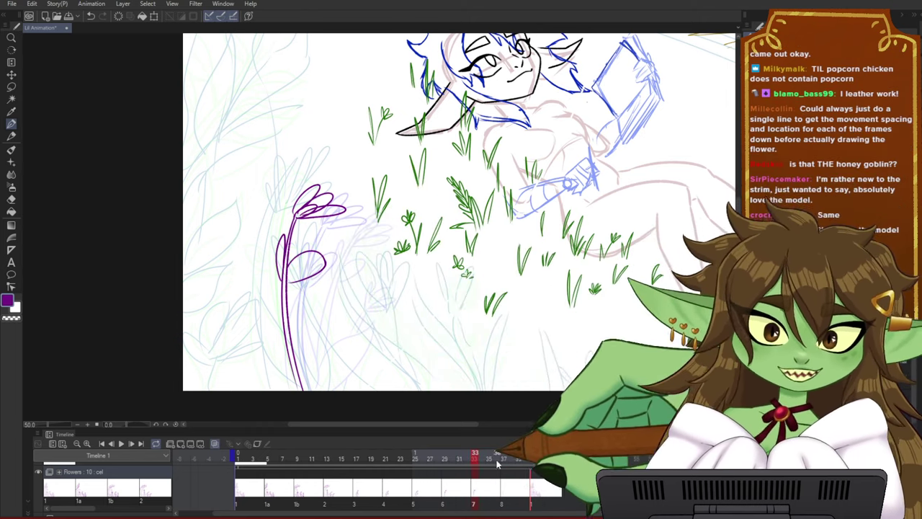
{"action": "mouse_move", "coordinate": [497, 463]}
{"action": "left_mouse_down"}
{"action": "mouse_move", "coordinate": [429, 460]}
{"action": "mouse_move", "coordinate": [480, 458]}
{"action": "left_mouse_up"}
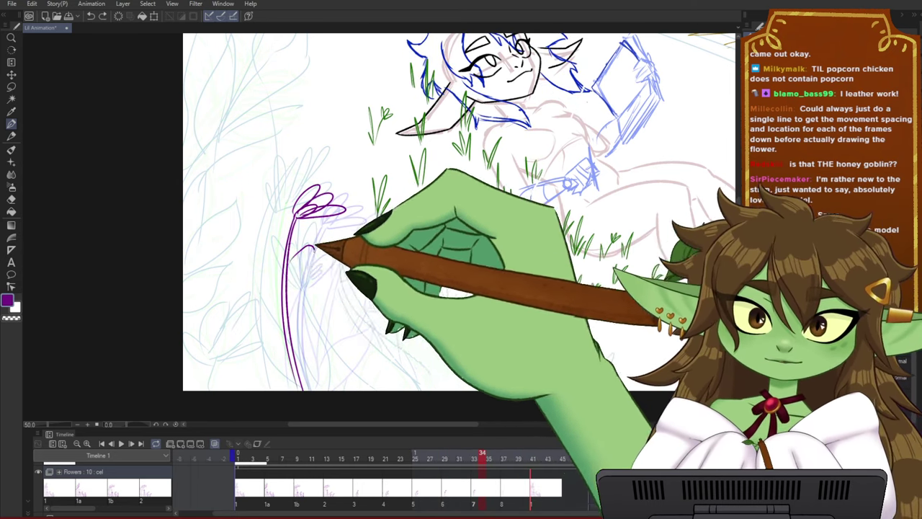
- Draw the tall flower's petals, two side leaves and second stem line on the frame 37 cel
{"action": "left_click_drag", "start_coordinate": [461, 451], "coordinate": [519, 455]}
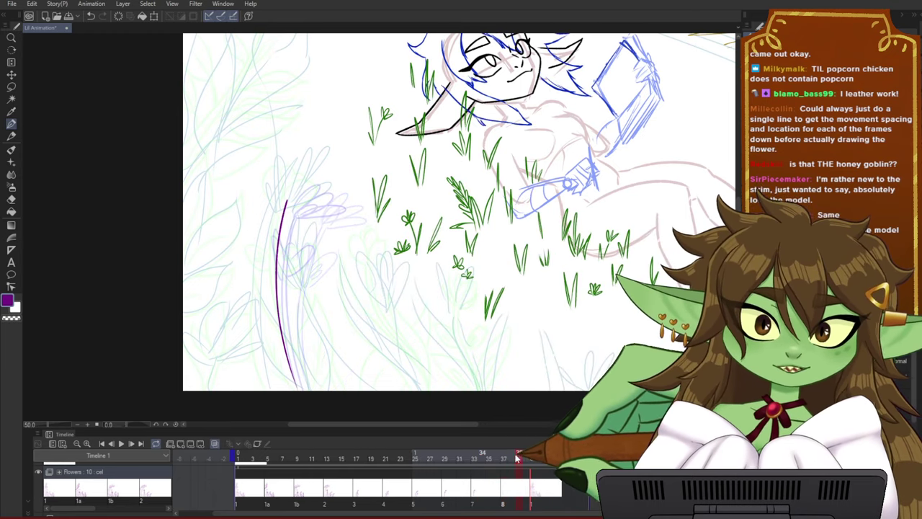
{"action": "left_click_drag", "start_coordinate": [279, 217], "coordinate": [290, 185]}
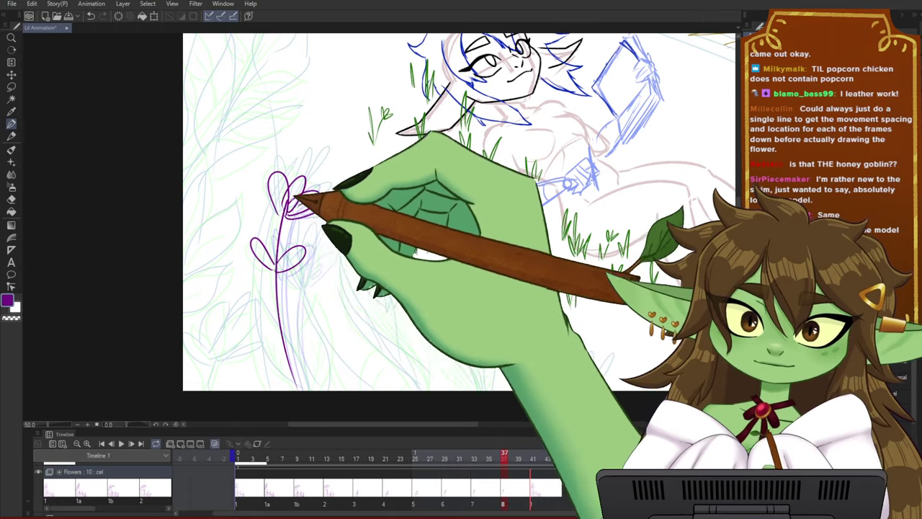
{"action": "left_click_drag", "start_coordinate": [288, 212], "coordinate": [289, 346]}
{"action": "left_click_drag", "start_coordinate": [279, 268], "coordinate": [299, 386]}
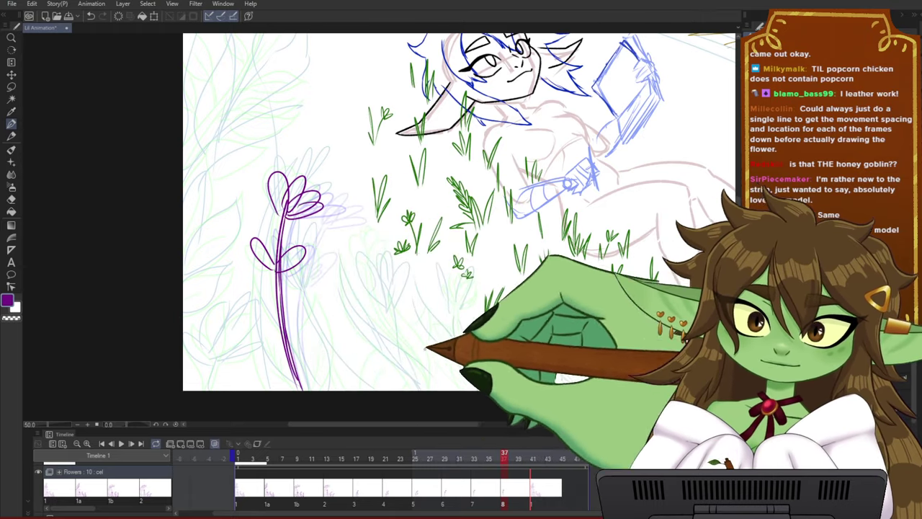
- Play back the sway and skew the selected flowers on the frame 25 cel slightly to the left, keeping their bases in place
{"action": "left_click_drag", "start_coordinate": [426, 346], "coordinate": [415, 326]}
{"action": "left_click_drag", "start_coordinate": [503, 461], "coordinate": [236, 459]}
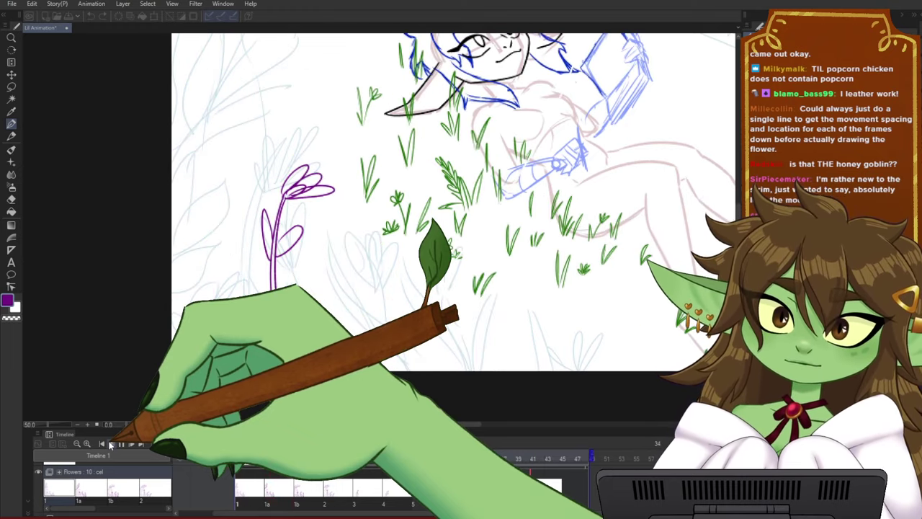
{"action": "left_click", "coordinate": [416, 458]}
{"action": "mouse_move", "coordinate": [416, 458]}
{"action": "left_mouse_down"}
{"action": "mouse_move", "coordinate": [365, 460]}
{"action": "mouse_move", "coordinate": [454, 458]}
{"action": "mouse_move", "coordinate": [360, 459]}
{"action": "mouse_move", "coordinate": [451, 452]}
{"action": "mouse_move", "coordinate": [423, 454]}
{"action": "left_mouse_up"}
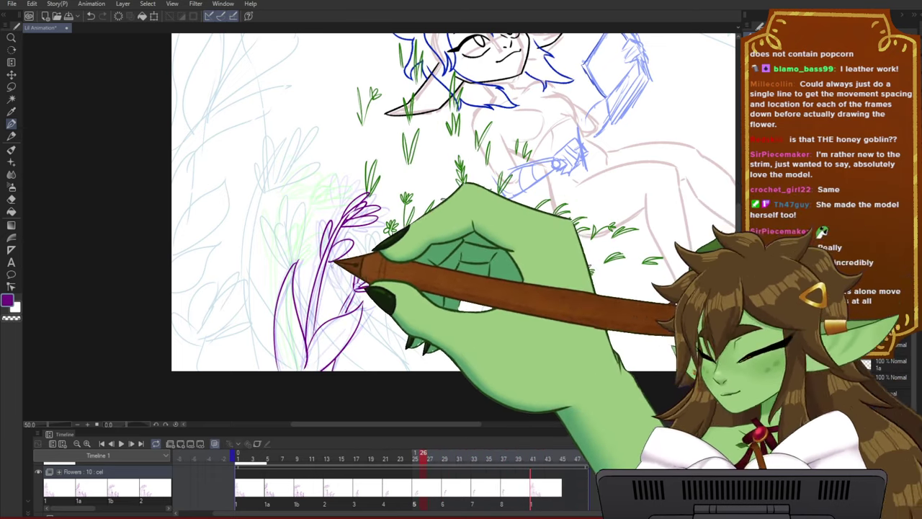
{"action": "mouse_move", "coordinate": [385, 306]}
{"action": "left_mouse_down"}
{"action": "mouse_move", "coordinate": [295, 376]}
{"action": "mouse_move", "coordinate": [407, 231]}
{"action": "left_mouse_up"}
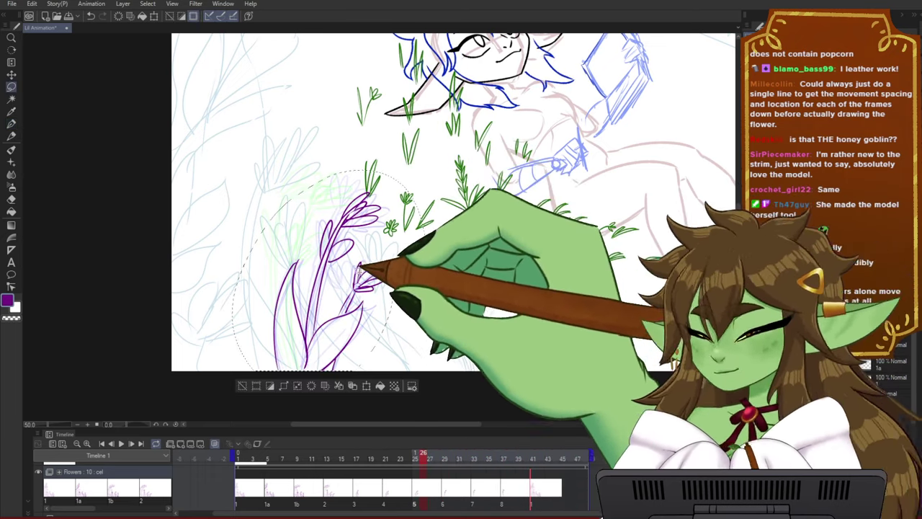
{"action": "key", "text": "ctrl+t"}
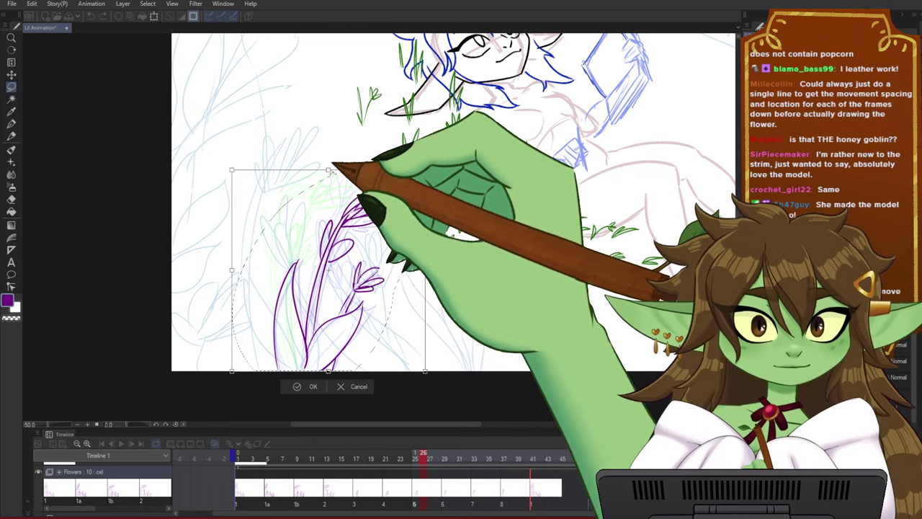
{"action": "left_click_drag", "start_coordinate": [329, 170], "coordinate": [317, 164]}
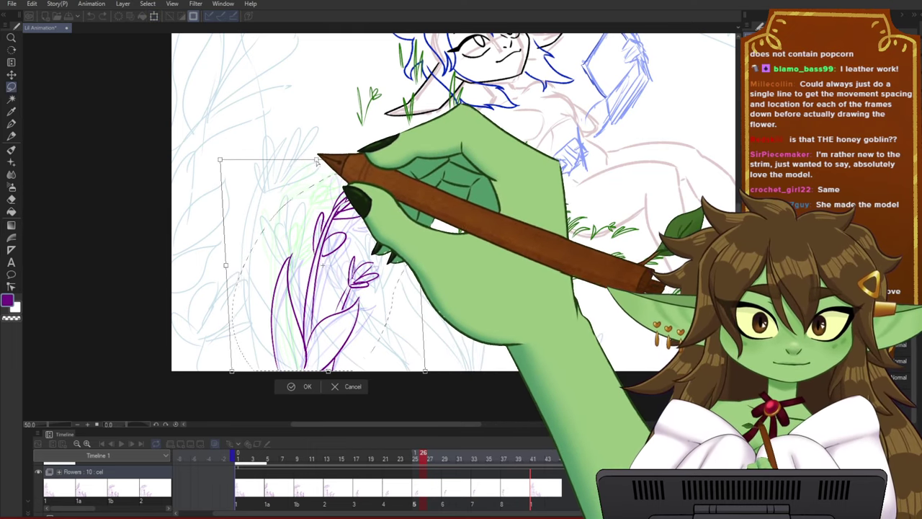
{"action": "left_click", "coordinate": [308, 386]}
- Skew the tall flower on the frame 29 cel slightly to the left with its base fixed
{"action": "left_click", "coordinate": [445, 458]}
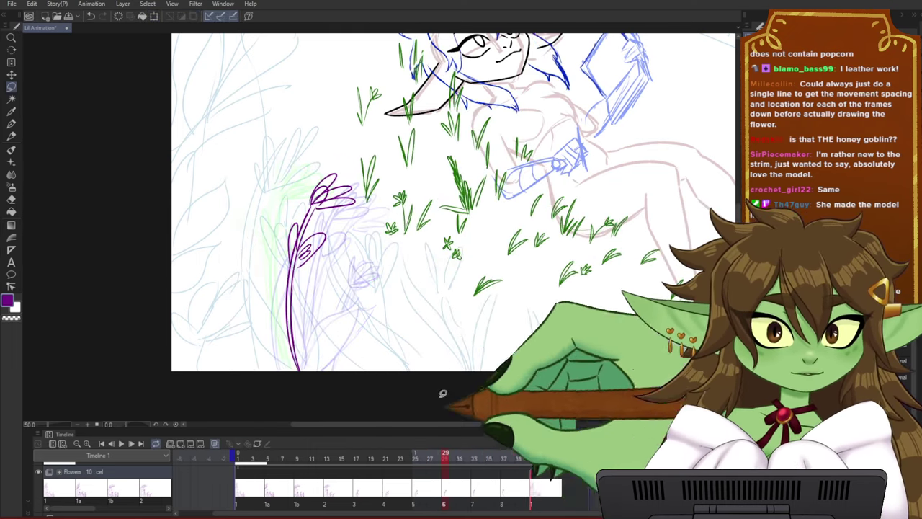
{"action": "key", "text": "ctrl+t"}
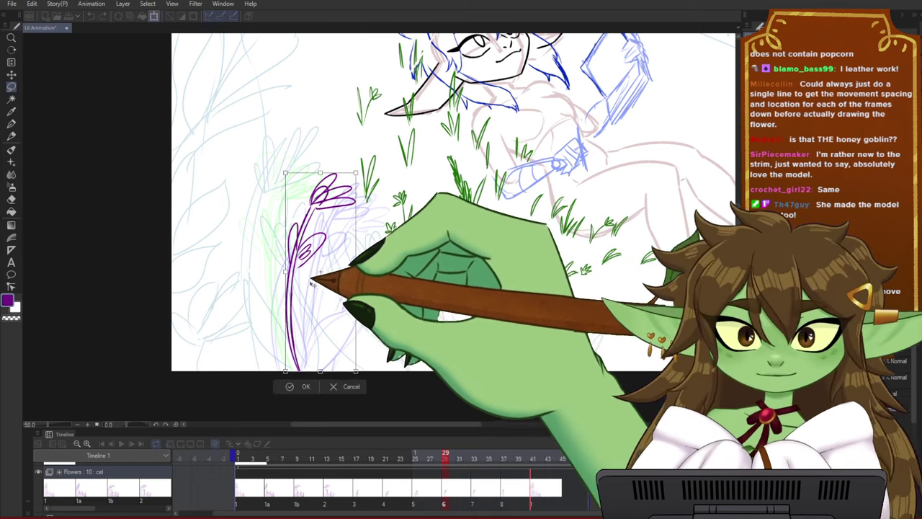
{"action": "left_click_drag", "start_coordinate": [358, 160], "coordinate": [348, 154]}
{"action": "left_click", "coordinate": [309, 385]}
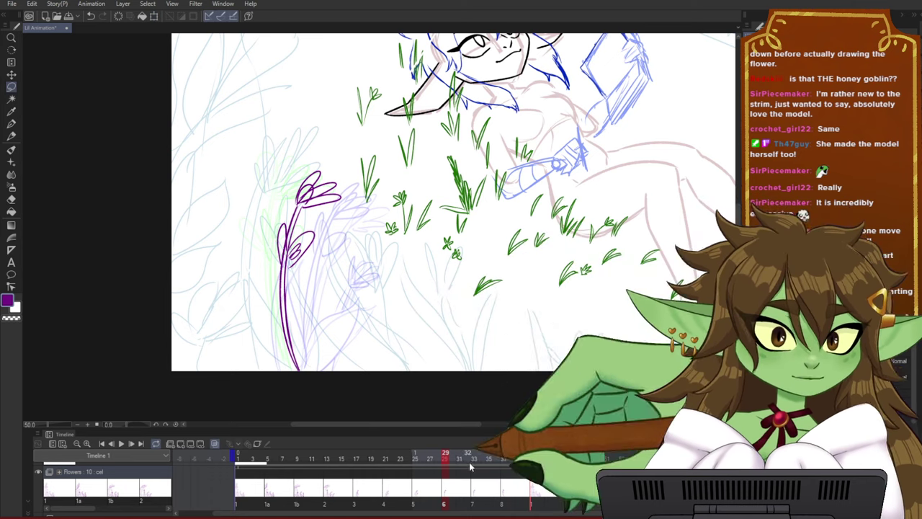
- Shift the whole tall flower on the frame 33 cel slightly to the left
{"action": "left_click_drag", "start_coordinate": [441, 455], "coordinate": [477, 459]}
{"action": "key", "text": "ctrl+t"}
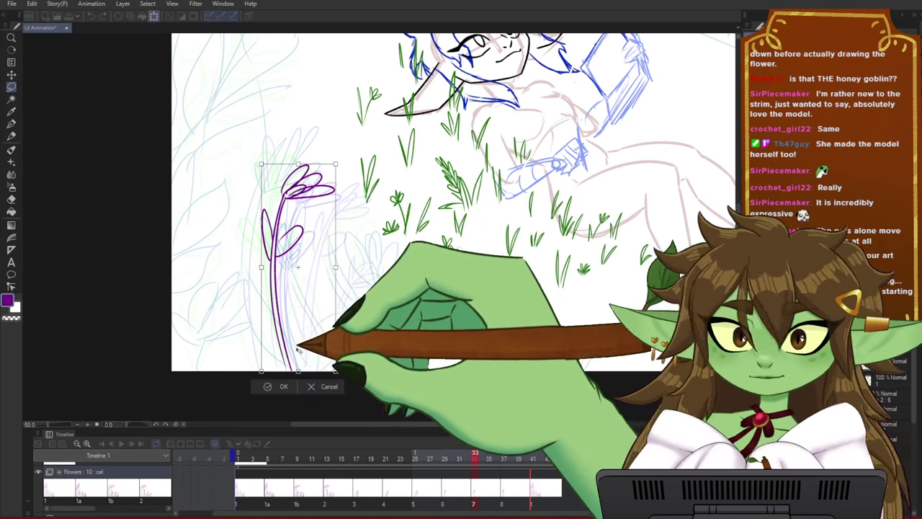
{"action": "left_click_drag", "start_coordinate": [300, 345], "coordinate": [292, 349]}
{"action": "key", "text": "Return"}
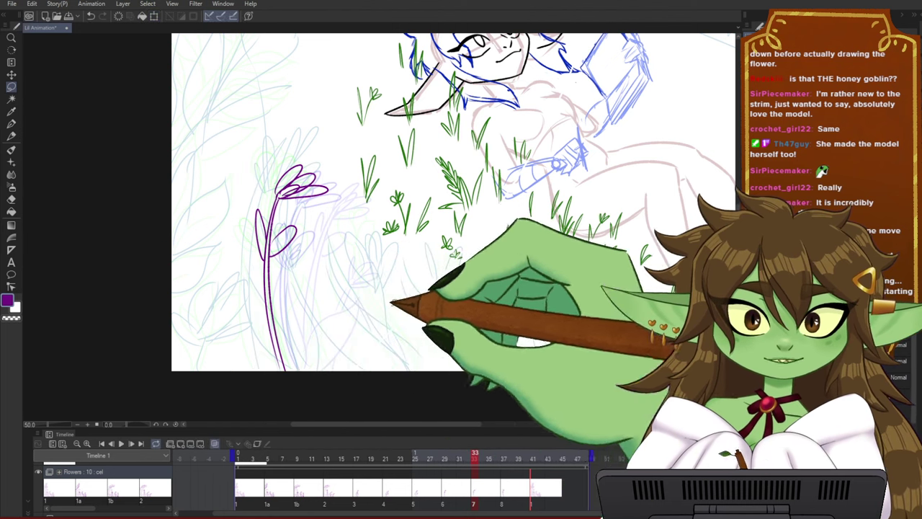
- Shift the whole tall flower on the frame 37 cel slightly to the left
{"action": "left_click", "coordinate": [503, 459]}
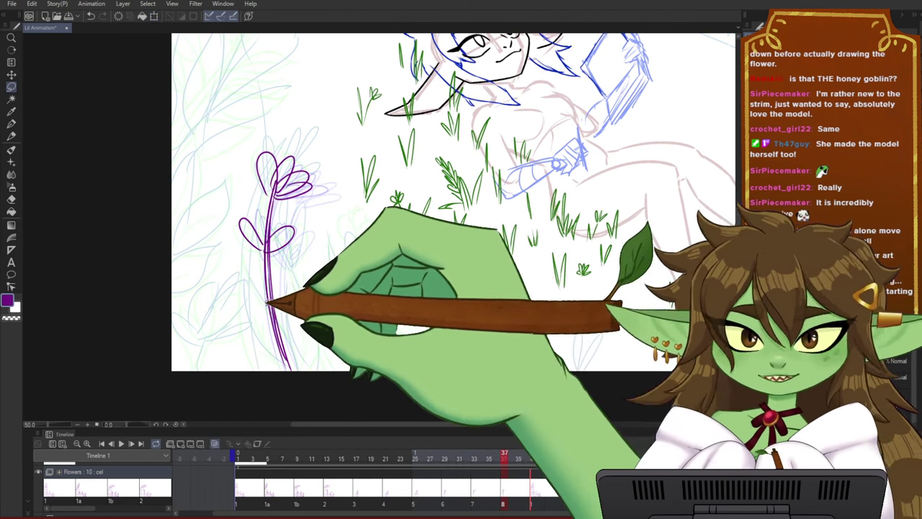
{"action": "key", "text": "ctrl+t"}
{"action": "left_click_drag", "start_coordinate": [293, 346], "coordinate": [284, 348]}
{"action": "left_click_drag", "start_coordinate": [352, 277], "coordinate": [353, 278]}
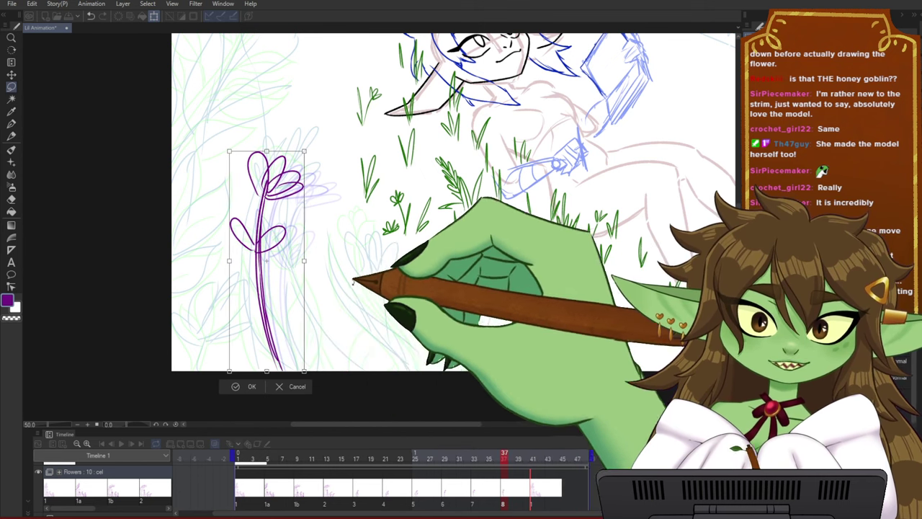
{"action": "key", "text": "Return"}
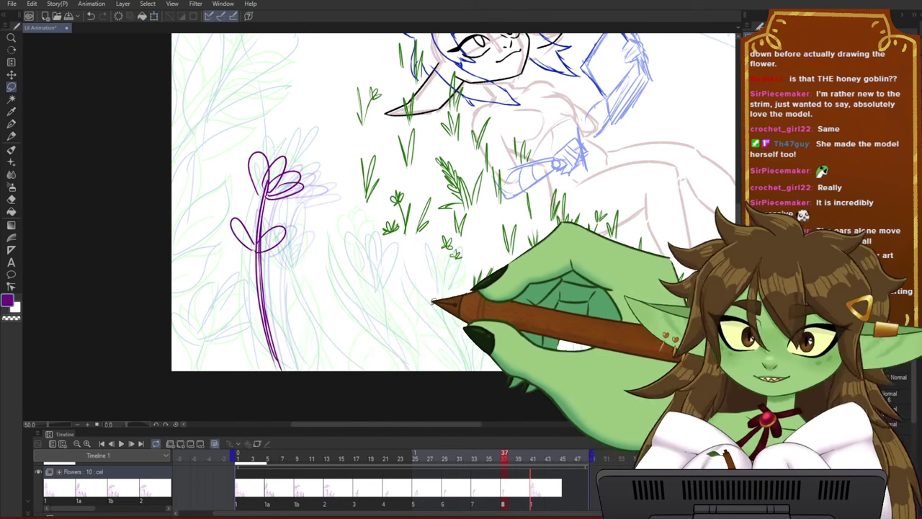
- Remove cel 8 from frame 37 of the Flowers track and move the repeated cel 1 from frame 41 to frame 37
{"action": "mouse_move", "coordinate": [527, 458]}
{"action": "left_mouse_down"}
{"action": "mouse_move", "coordinate": [536, 458]}
{"action": "mouse_move", "coordinate": [480, 455]}
{"action": "mouse_move", "coordinate": [545, 455]}
{"action": "left_mouse_up"}
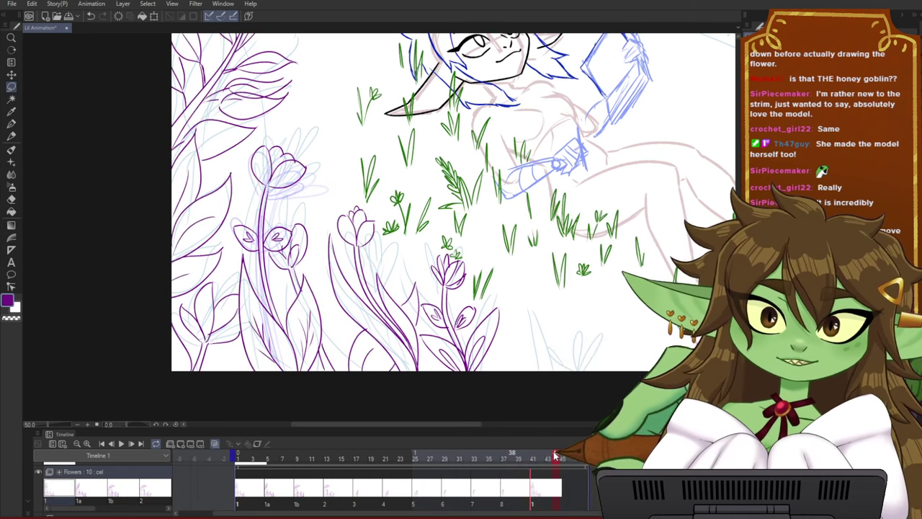
{"action": "left_click", "coordinate": [504, 458]}
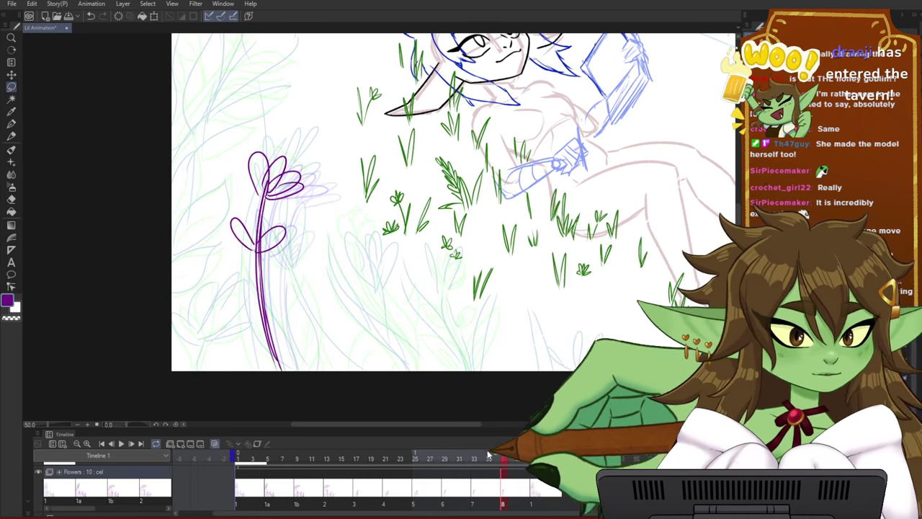
{"action": "left_click", "coordinate": [200, 446]}
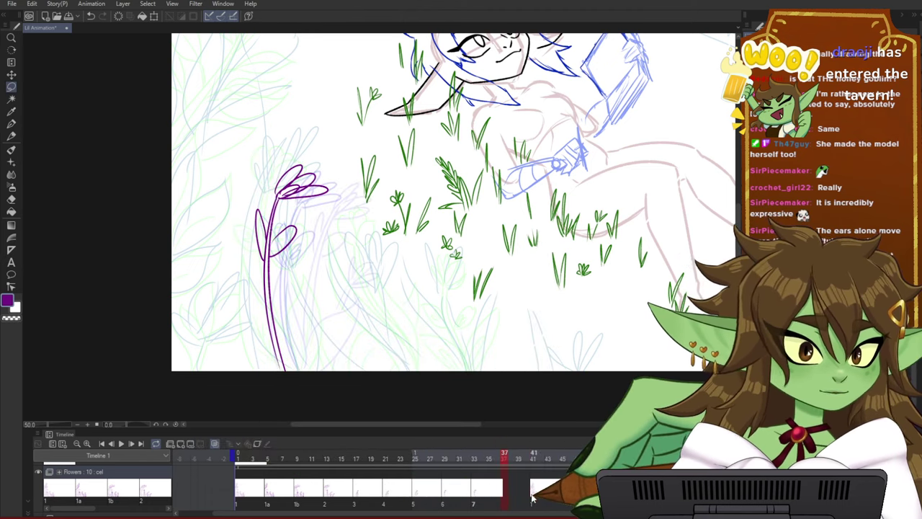
{"action": "left_click", "coordinate": [532, 495]}
{"action": "left_click_drag", "start_coordinate": [506, 495], "coordinate": [504, 493]}
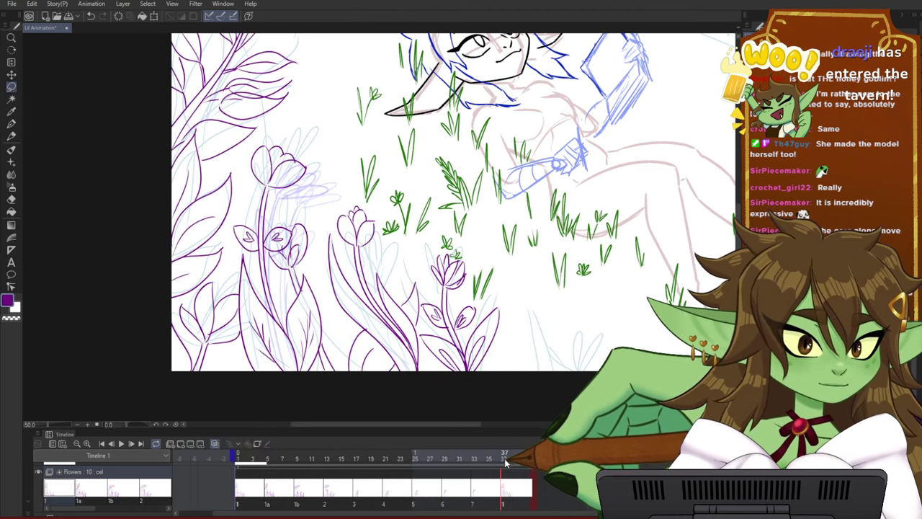
- Check the flower loop from frame 37 back to frame 1, and save the file
{"action": "left_click_drag", "start_coordinate": [505, 459], "coordinate": [209, 430]}
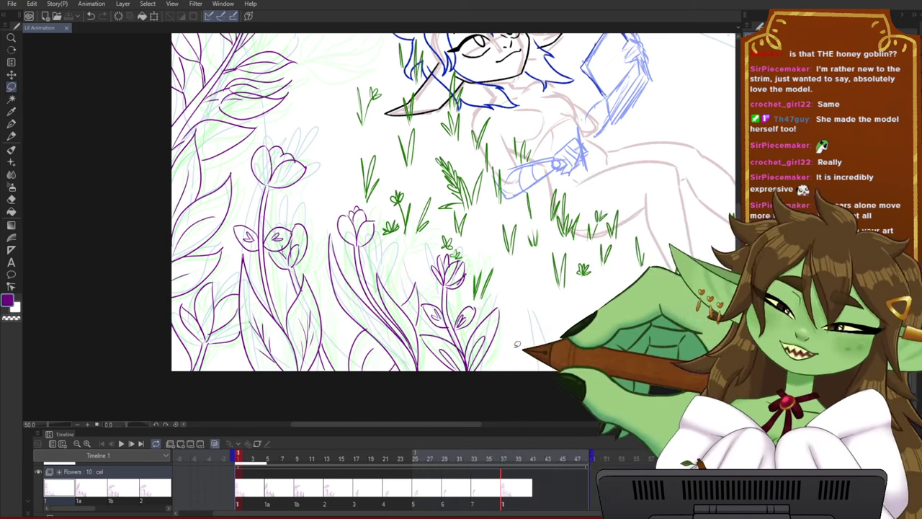
{"action": "left_click_drag", "start_coordinate": [553, 221], "coordinate": [551, 252]}
{"action": "scroll", "coordinate": [502, 317], "scroll_direction": "up", "scroll_amount": 1}
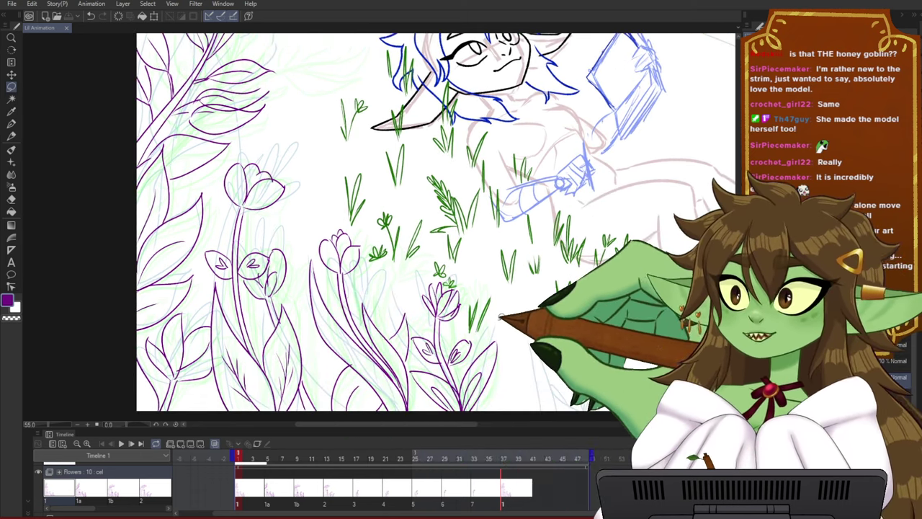
{"action": "scroll", "coordinate": [499, 317], "scroll_direction": "down", "scroll_amount": 1}
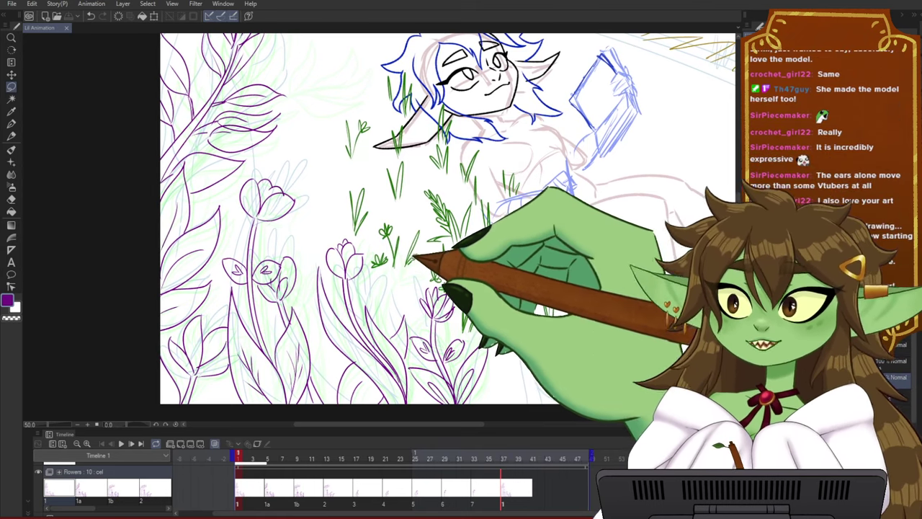
- Play back the animation and scrub along the timeline to check the flowers' sway through the loop
{"action": "scroll", "coordinate": [401, 264], "scroll_direction": "down", "scroll_amount": 2}
{"action": "left_click_drag", "start_coordinate": [552, 280], "coordinate": [465, 298]}
{"action": "scroll", "coordinate": [461, 296], "scroll_direction": "down", "scroll_amount": 1}
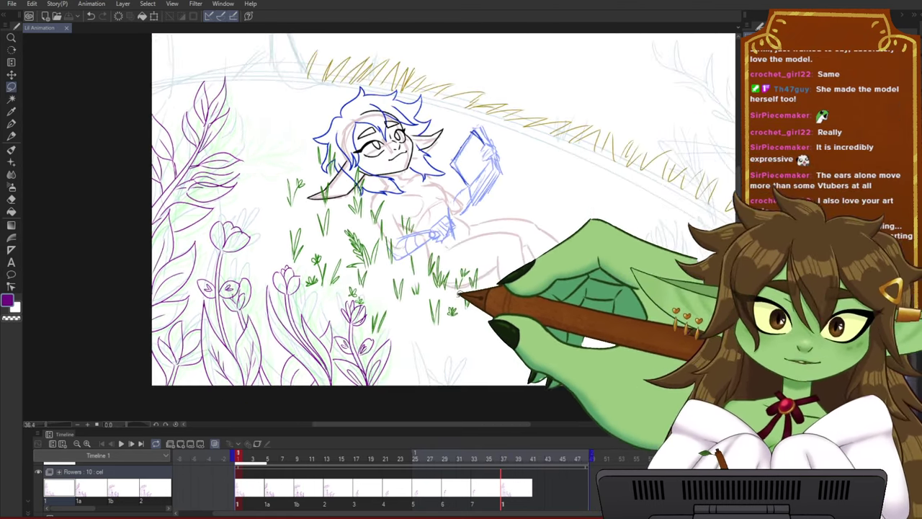
{"action": "left_click_drag", "start_coordinate": [467, 223], "coordinate": [453, 245]}
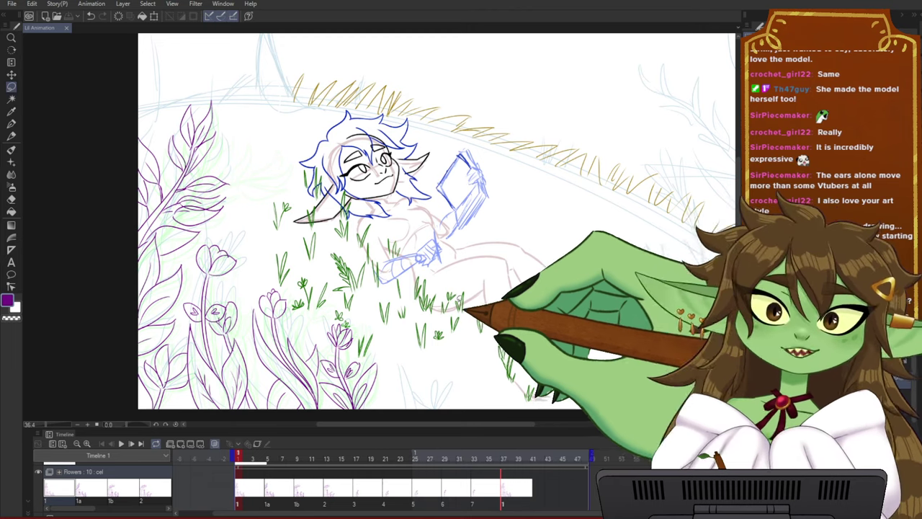
{"action": "scroll", "coordinate": [448, 301], "scroll_direction": "down", "scroll_amount": 1}
{"action": "scroll", "coordinate": [381, 357], "scroll_direction": "up", "scroll_amount": 1}
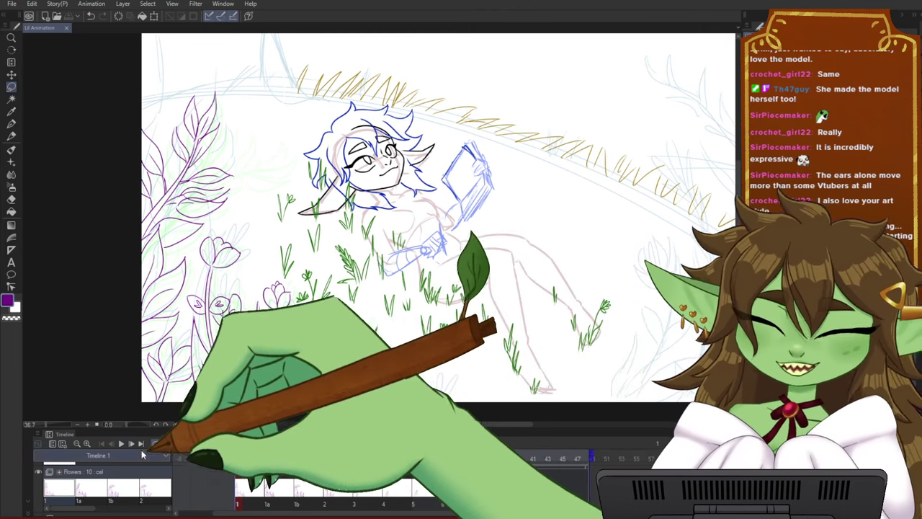
{"action": "left_click", "coordinate": [121, 443]}
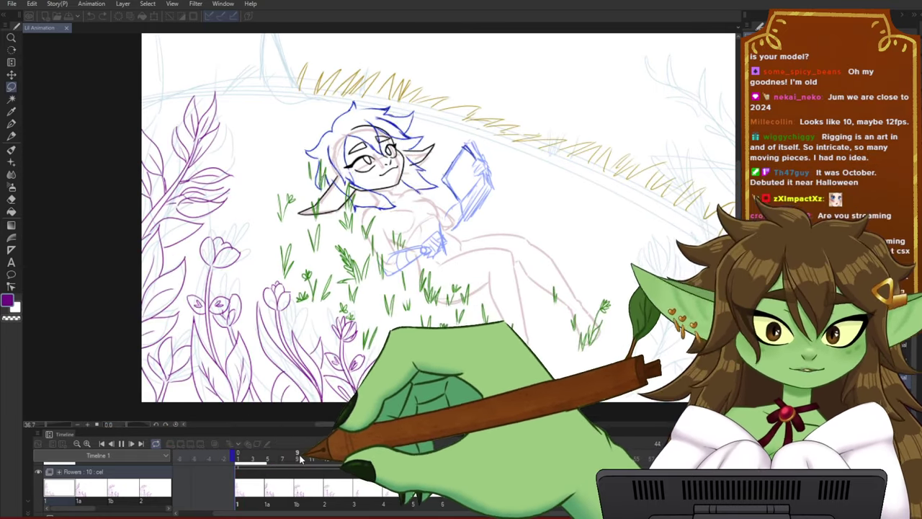
{"action": "left_click_drag", "start_coordinate": [249, 457], "coordinate": [556, 465]}
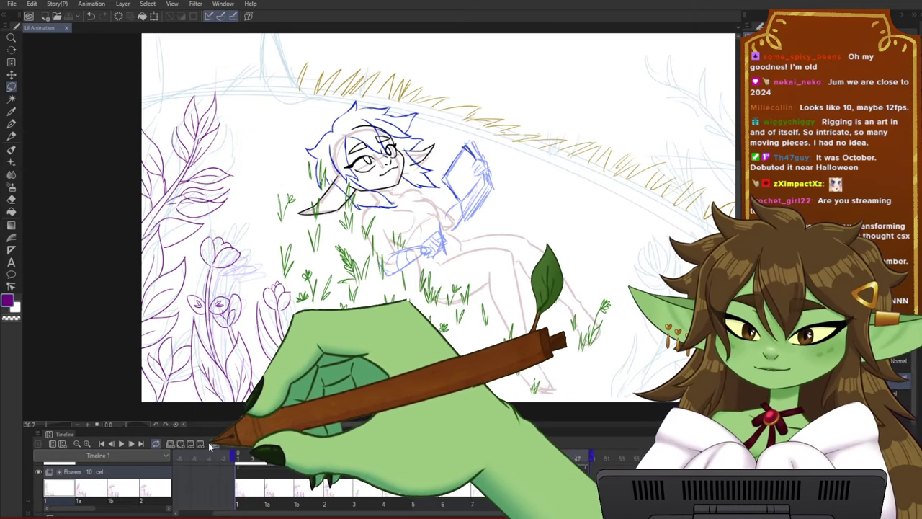
{"action": "left_click", "coordinate": [122, 443]}
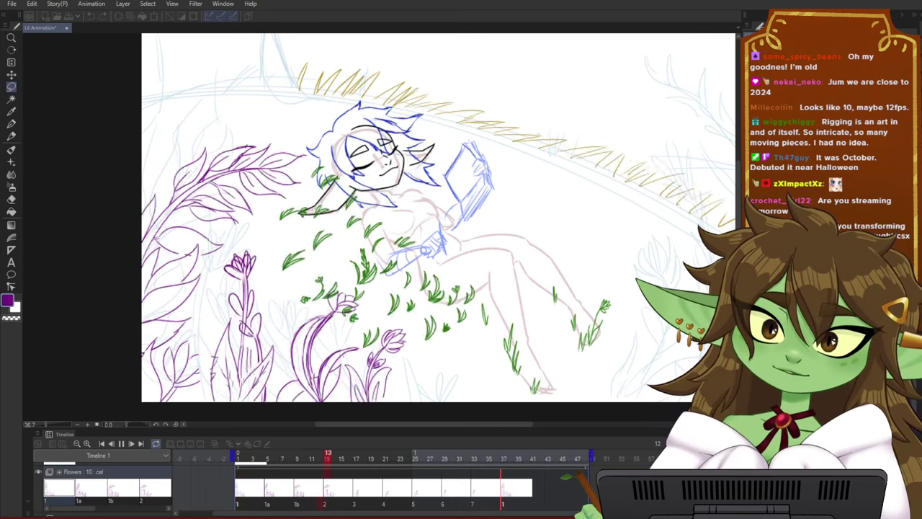
- With onion skin on, shift the tall flower on the frame 35 cel slightly to the left
{"action": "left_click", "coordinate": [380, 458]}
{"action": "left_click_drag", "start_coordinate": [389, 459], "coordinate": [492, 452]}
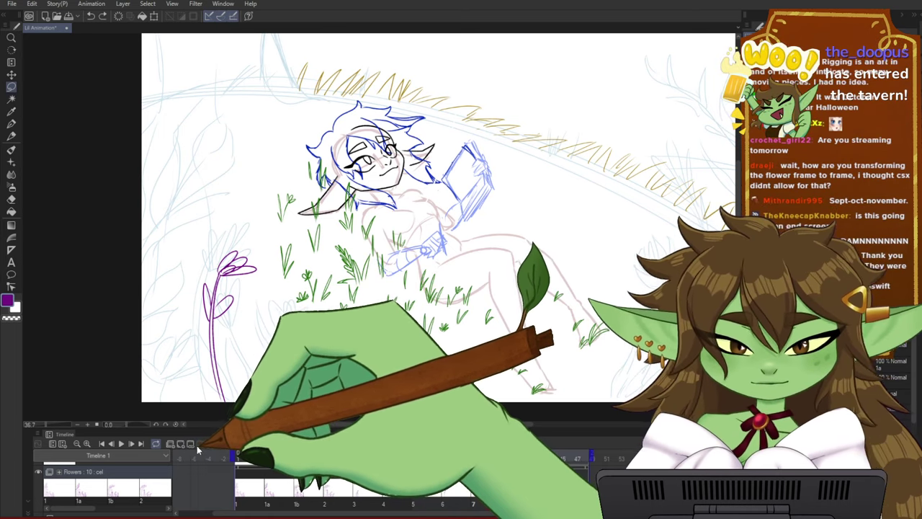
{"action": "left_click", "coordinate": [214, 443]}
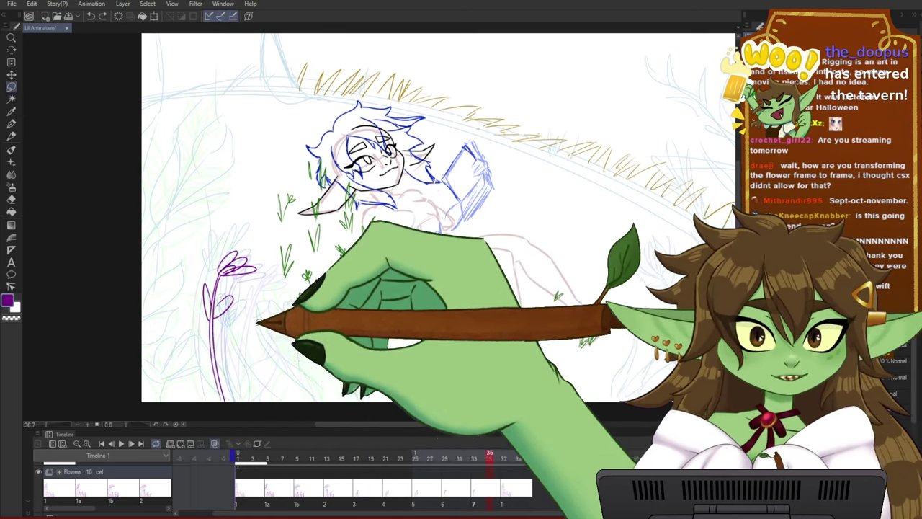
{"action": "mouse_move", "coordinate": [258, 322]}
{"action": "left_mouse_down"}
{"action": "mouse_move", "coordinate": [164, 303]}
{"action": "mouse_move", "coordinate": [290, 266]}
{"action": "left_mouse_up"}
{"action": "key", "text": "ctrl+t"}
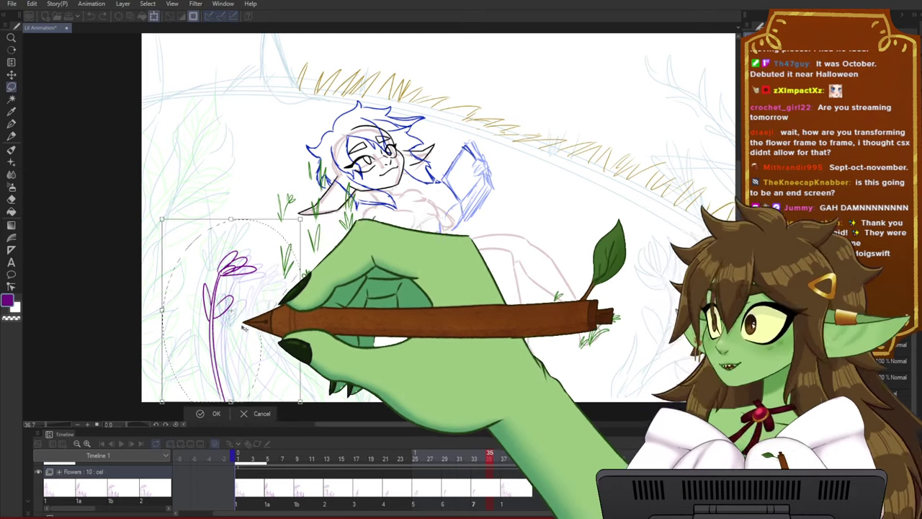
{"action": "left_click_drag", "start_coordinate": [251, 319], "coordinate": [253, 313]}
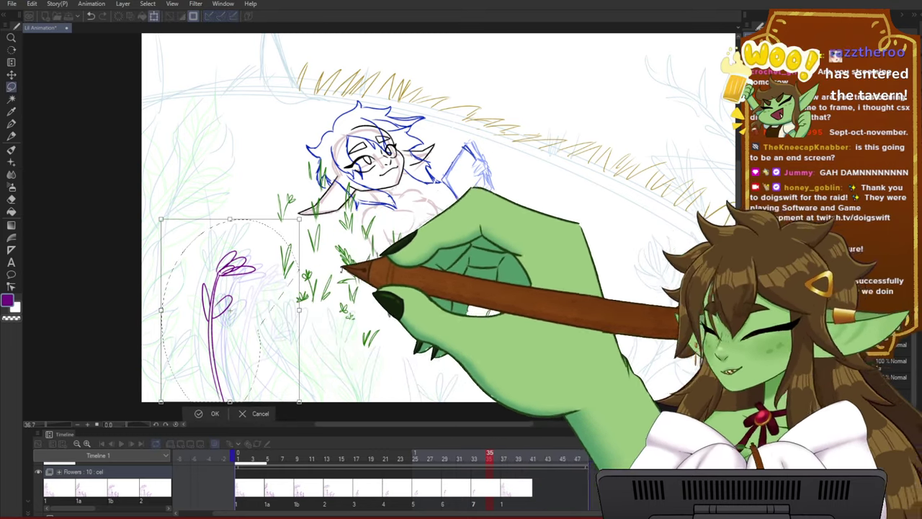
{"action": "key", "text": "Return"}
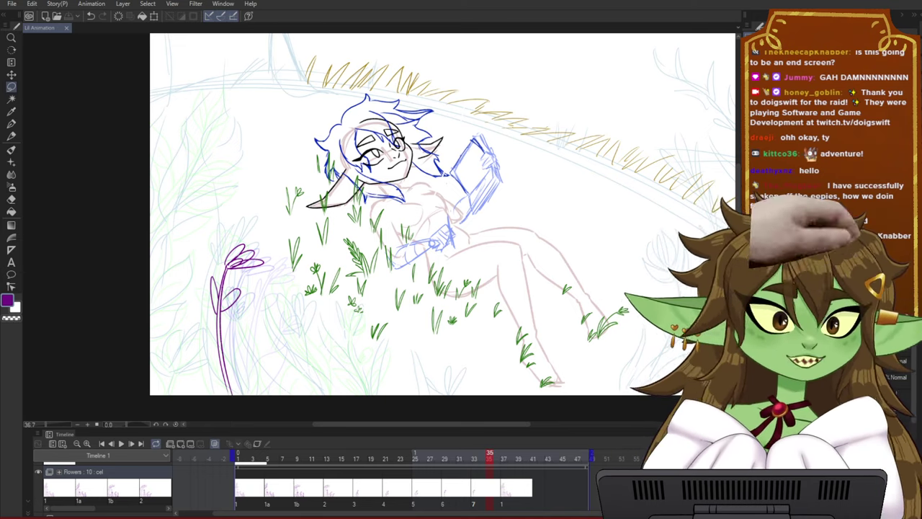
- Review the whole looping animation with the Starting Soon lettering shown, and return to frame 1
{"action": "scroll", "coordinate": [359, 357], "scroll_direction": "down", "scroll_amount": 3}
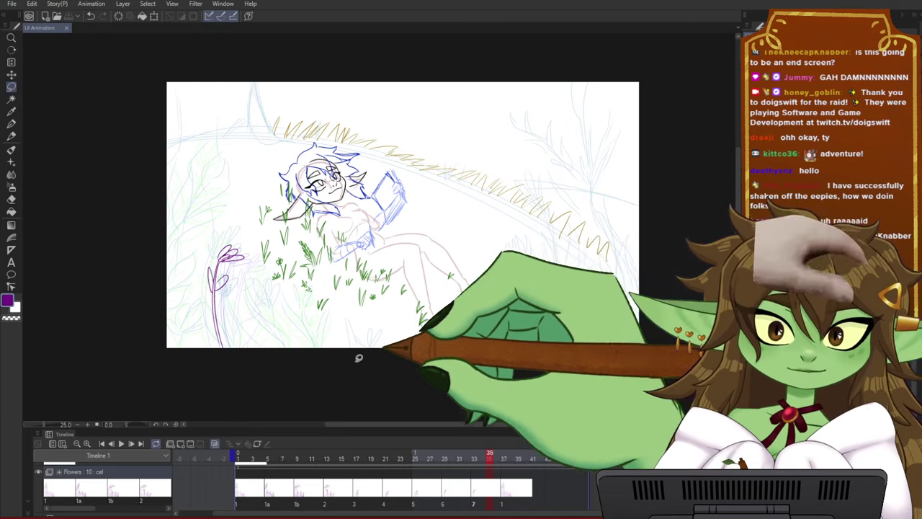
{"action": "scroll", "coordinate": [358, 357], "scroll_direction": "up", "scroll_amount": 3}
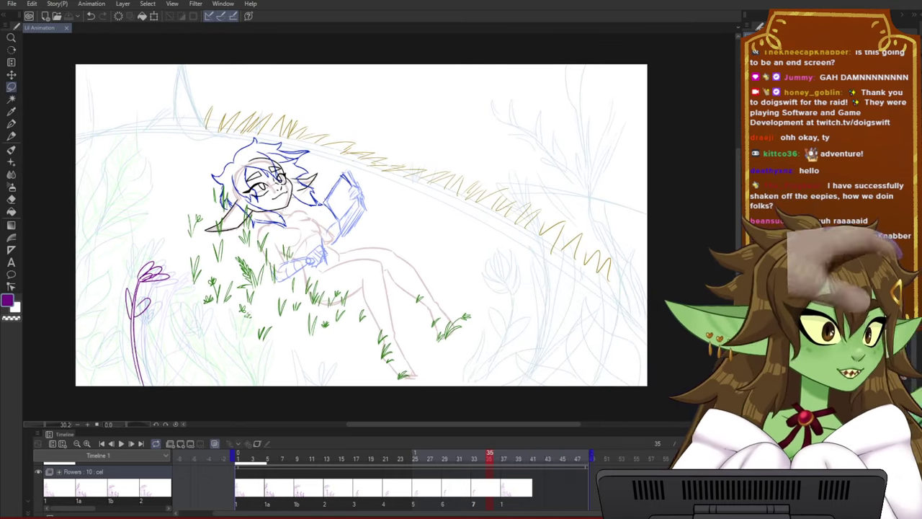
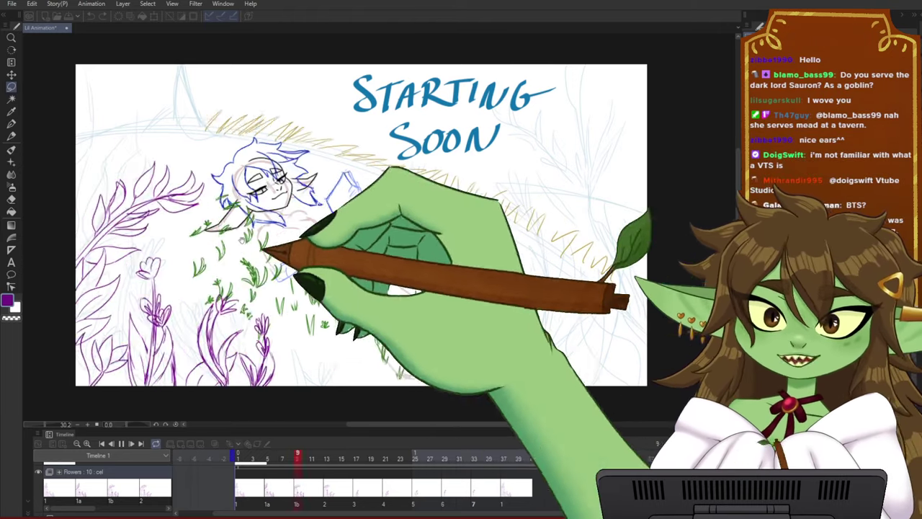
{"action": "left_click", "coordinate": [430, 459]}
{"action": "left_click_drag", "start_coordinate": [431, 459], "coordinate": [530, 466]}
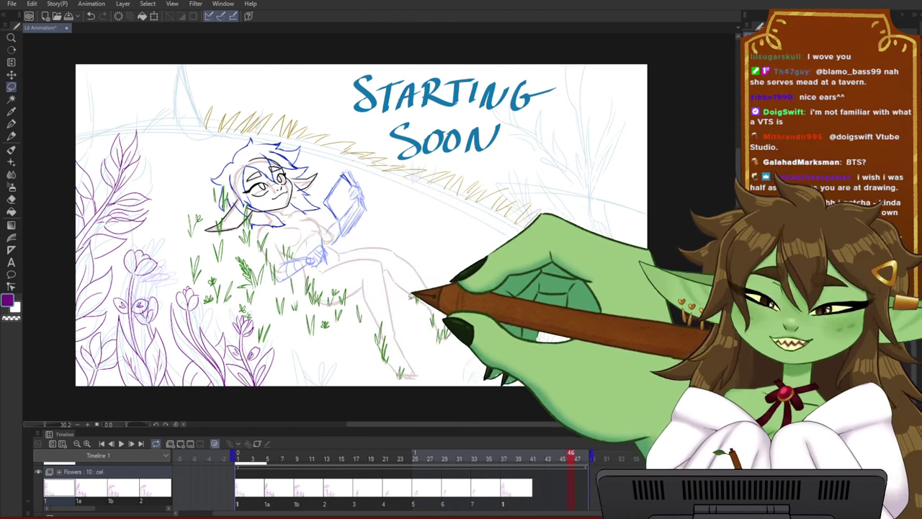
{"action": "scroll", "coordinate": [364, 307], "scroll_direction": "up", "scroll_amount": 1}
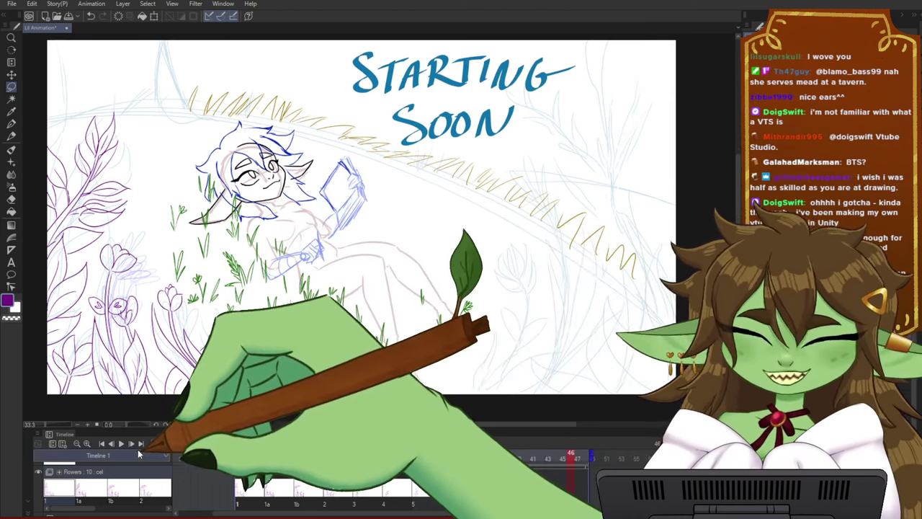
{"action": "left_click", "coordinate": [121, 442]}
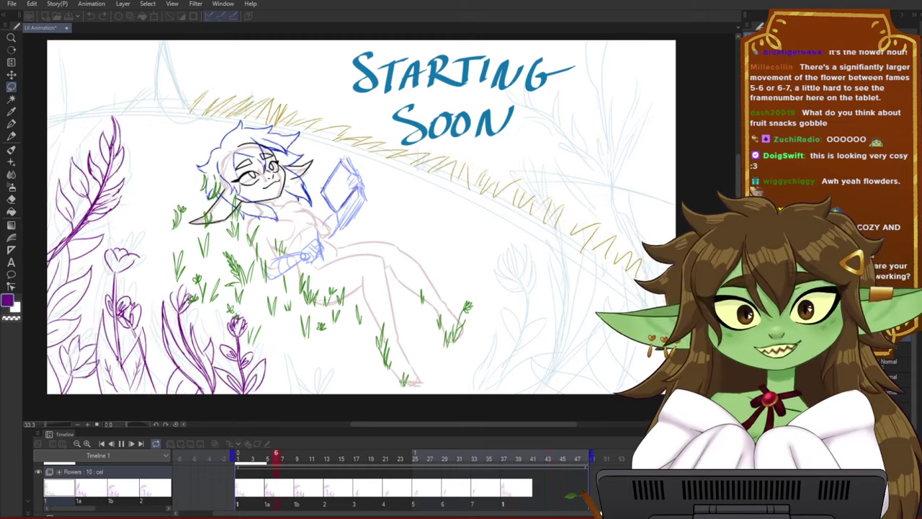
{"action": "left_click", "coordinate": [239, 457]}
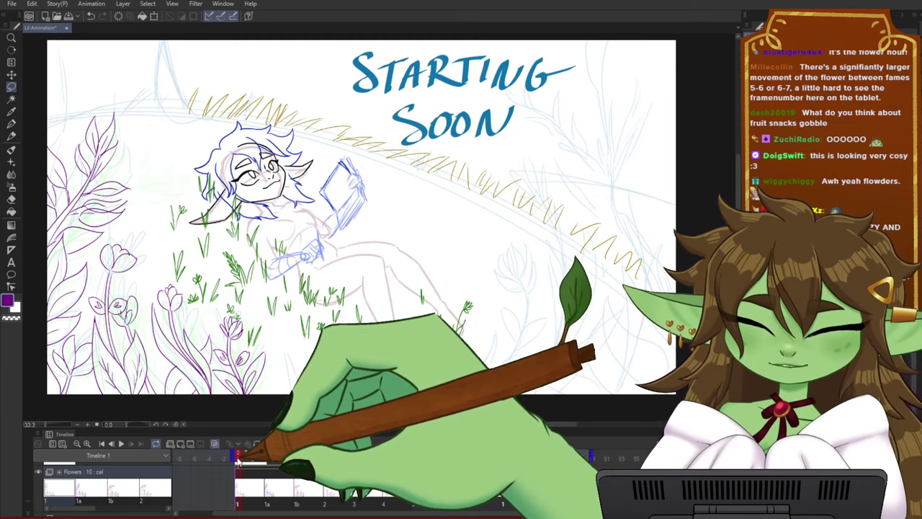
{"action": "scroll", "coordinate": [505, 229], "scroll_direction": "down", "scroll_amount": 2}
{"action": "scroll", "coordinate": [219, 278], "scroll_direction": "up", "scroll_amount": 3}
{"action": "left_click_drag", "start_coordinate": [330, 294], "coordinate": [363, 288]}
{"action": "scroll", "coordinate": [436, 209], "scroll_direction": "down", "scroll_amount": 3}
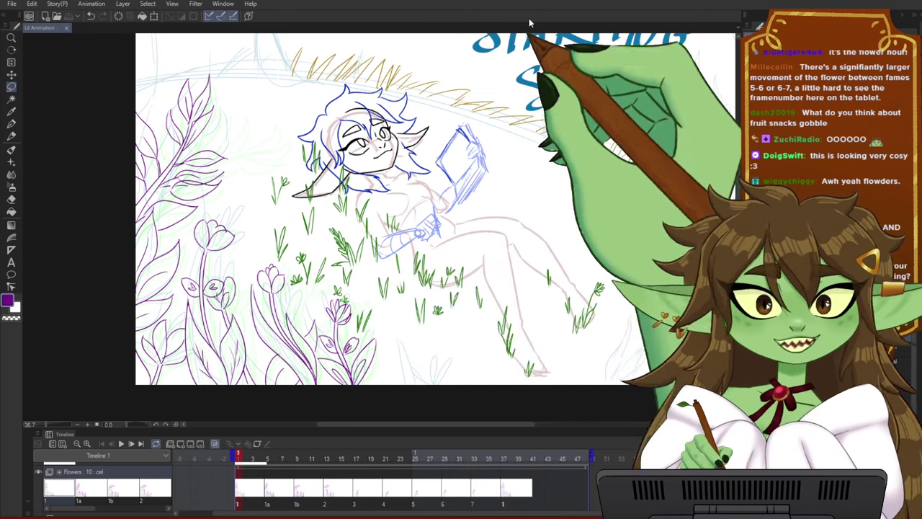
{"action": "scroll", "coordinate": [436, 209], "scroll_direction": "up", "scroll_amount": 4}
{"action": "scroll", "coordinate": [463, 243], "scroll_direction": "down", "scroll_amount": 3}
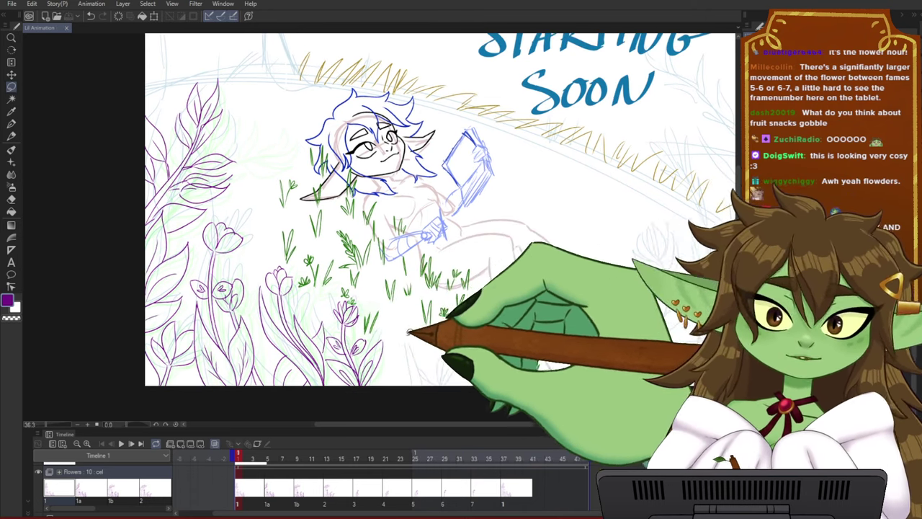
{"action": "scroll", "coordinate": [463, 243], "scroll_direction": "up", "scroll_amount": 4}
{"action": "left_click_drag", "start_coordinate": [463, 244], "coordinate": [462, 246]}
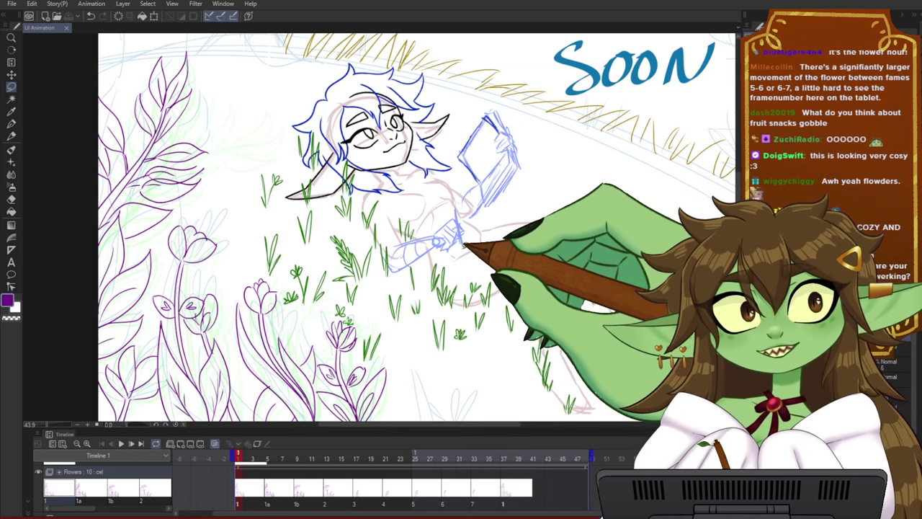
{"action": "scroll", "coordinate": [418, 217], "scroll_direction": "down", "scroll_amount": 3}
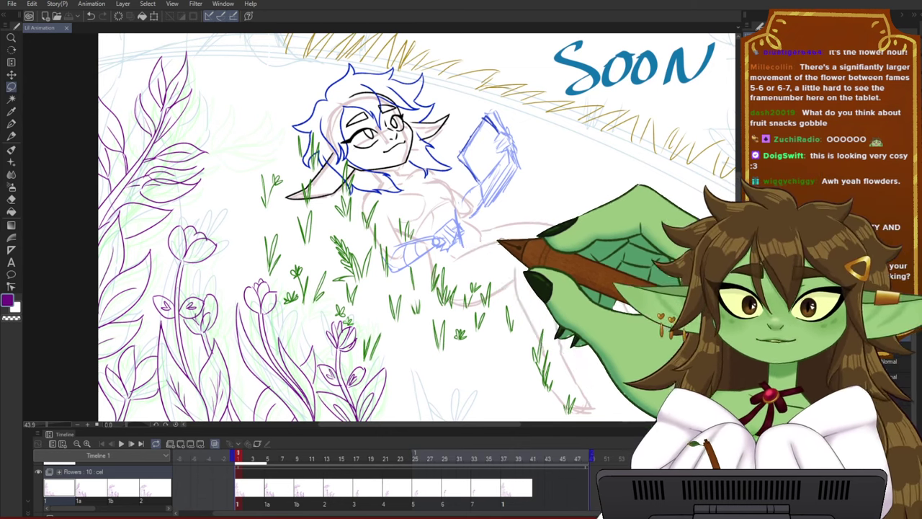
{"action": "scroll", "coordinate": [417, 216], "scroll_direction": "up", "scroll_amount": 3}
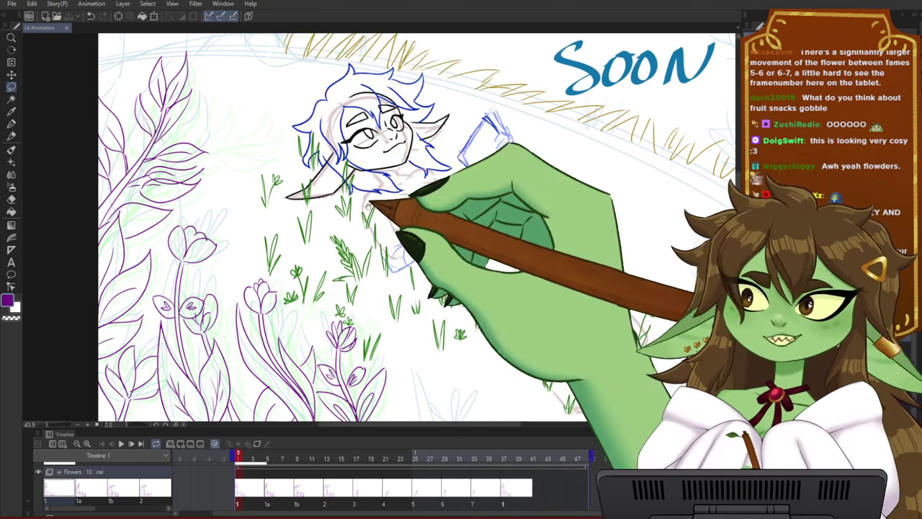
{"action": "left_click_drag", "start_coordinate": [381, 217], "coordinate": [368, 213]}
{"action": "scroll", "coordinate": [347, 191], "scroll_direction": "down", "scroll_amount": 1}
{"action": "left_click_drag", "start_coordinate": [382, 311], "coordinate": [366, 310]}
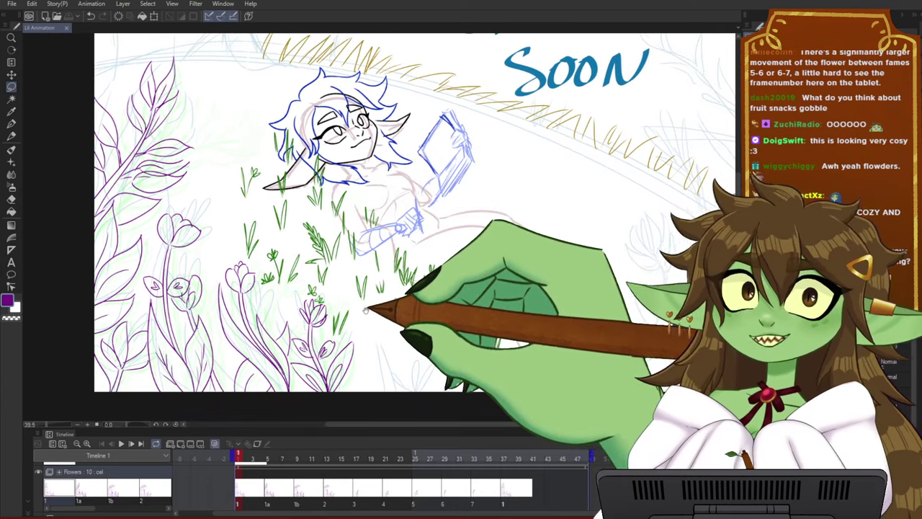
{"action": "scroll", "coordinate": [373, 285], "scroll_direction": "up", "scroll_amount": 1}
{"action": "left_click_drag", "start_coordinate": [391, 272], "coordinate": [381, 281]}
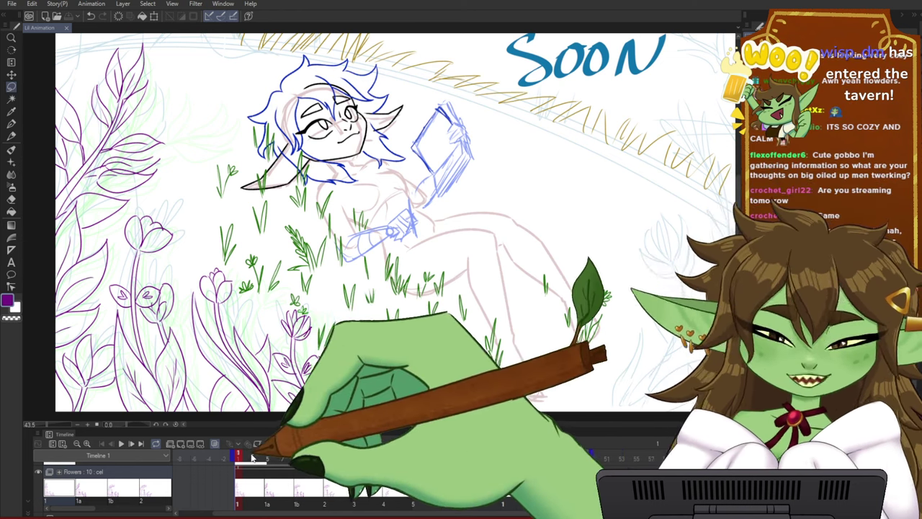
- Play the loop and scrub through its frames to compare the flower poses, stopping at frame 14
{"action": "left_click", "coordinate": [289, 467]}
{"action": "mouse_move", "coordinate": [289, 467]}
{"action": "left_mouse_down"}
{"action": "mouse_move", "coordinate": [307, 467]}
{"action": "mouse_move", "coordinate": [264, 465]}
{"action": "mouse_move", "coordinate": [314, 468]}
{"action": "mouse_move", "coordinate": [242, 469]}
{"action": "mouse_move", "coordinate": [380, 476]}
{"action": "mouse_move", "coordinate": [294, 472]}
{"action": "left_mouse_up"}
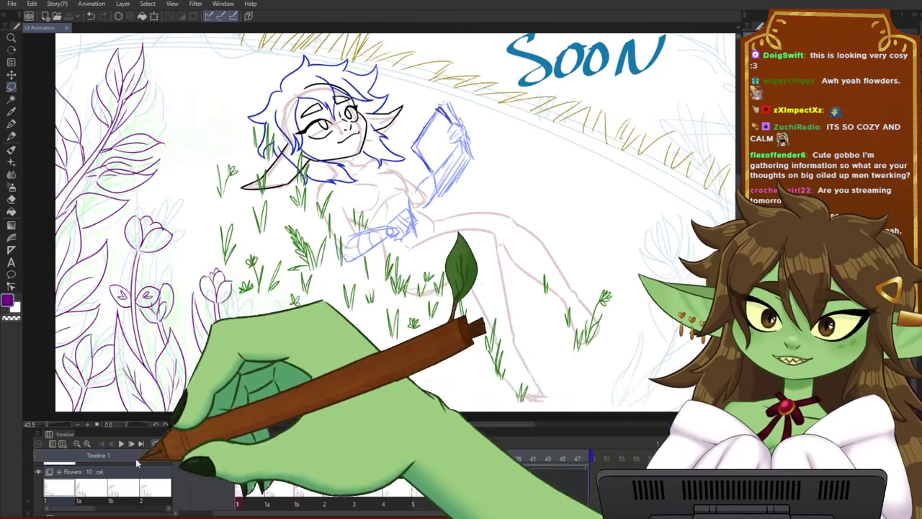
{"action": "left_click", "coordinate": [120, 443]}
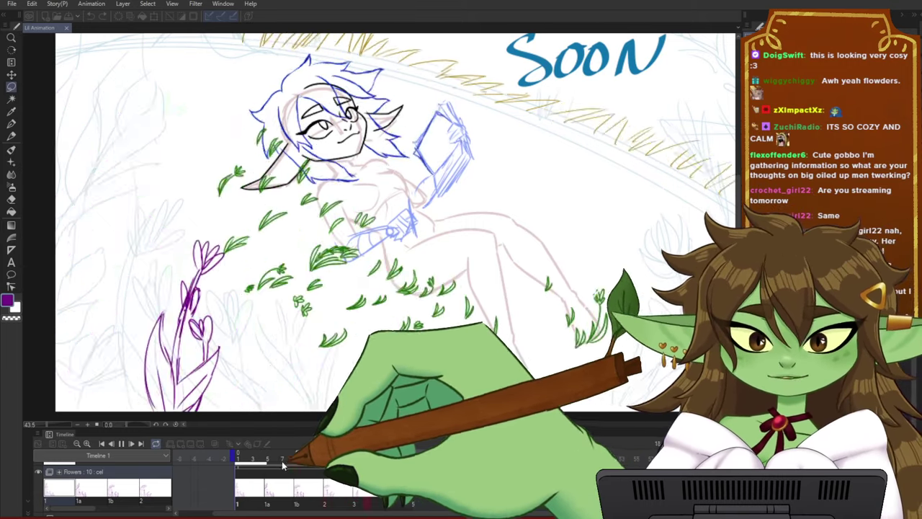
{"action": "left_click_drag", "start_coordinate": [285, 461], "coordinate": [352, 465]}
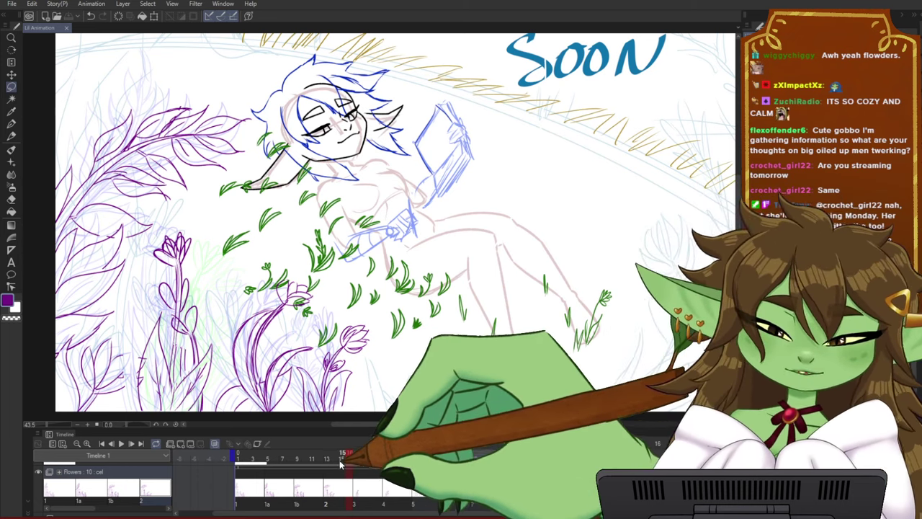
{"action": "left_click", "coordinate": [261, 458]}
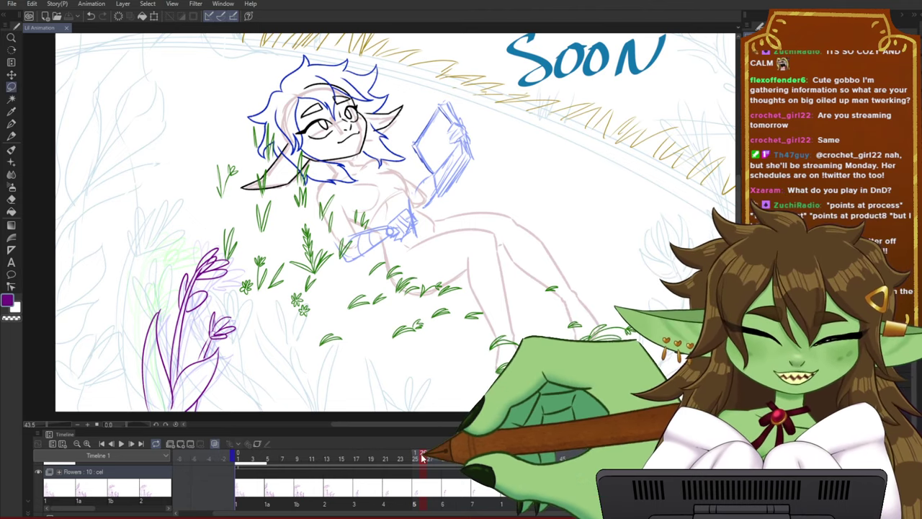
{"action": "left_click", "coordinate": [336, 456]}
{"action": "mouse_move", "coordinate": [336, 455]}
{"action": "left_mouse_down"}
{"action": "mouse_move", "coordinate": [365, 467]}
{"action": "mouse_move", "coordinate": [335, 467]}
{"action": "left_mouse_up"}
- Shift the head of the bent middle flower on the frame 15 cel slightly left and down
{"action": "scroll", "coordinate": [405, 271], "scroll_direction": "down", "scroll_amount": 2}
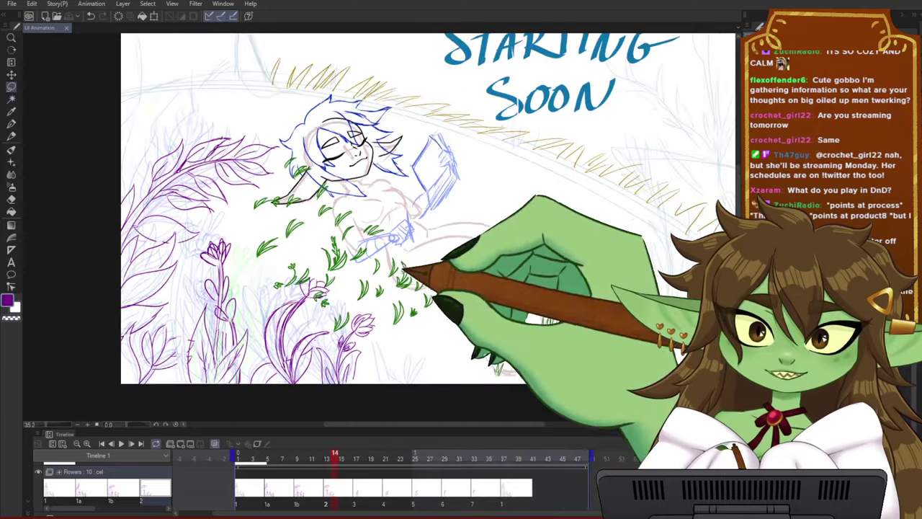
{"action": "scroll", "coordinate": [251, 324], "scroll_direction": "up", "scroll_amount": 4}
{"action": "left_click_drag", "start_coordinate": [302, 318], "coordinate": [310, 298]}
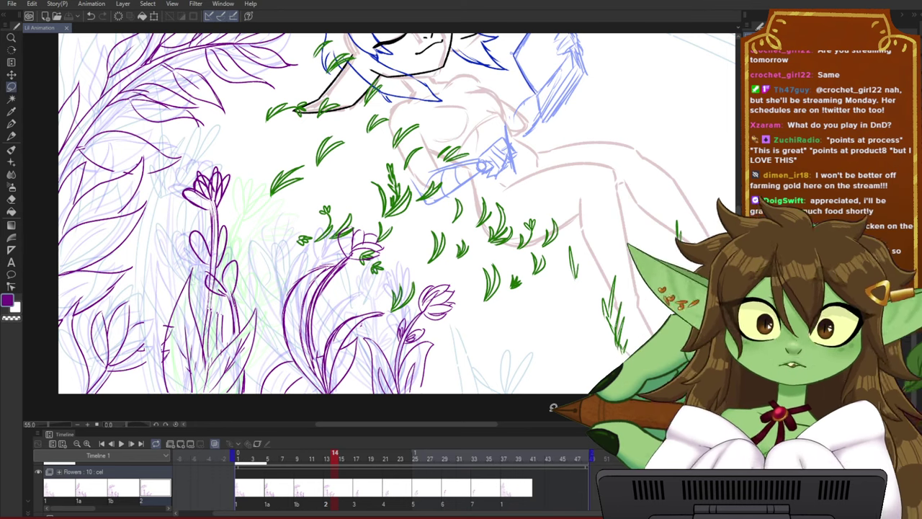
{"action": "left_click_drag", "start_coordinate": [453, 226], "coordinate": [436, 262]}
{"action": "scroll", "coordinate": [364, 306], "scroll_direction": "up", "scroll_amount": 1}
{"action": "left_click_drag", "start_coordinate": [403, 325], "coordinate": [386, 313]}
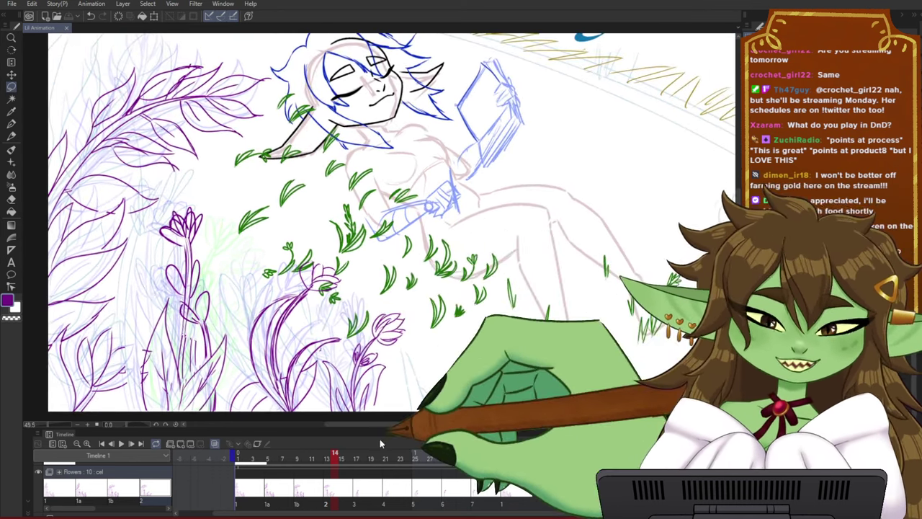
{"action": "mouse_move", "coordinate": [338, 455]}
{"action": "left_mouse_down"}
{"action": "mouse_move", "coordinate": [269, 461]}
{"action": "mouse_move", "coordinate": [462, 472]}
{"action": "mouse_move", "coordinate": [285, 456]}
{"action": "mouse_move", "coordinate": [382, 464]}
{"action": "mouse_move", "coordinate": [290, 459]}
{"action": "mouse_move", "coordinate": [341, 459]}
{"action": "left_mouse_up"}
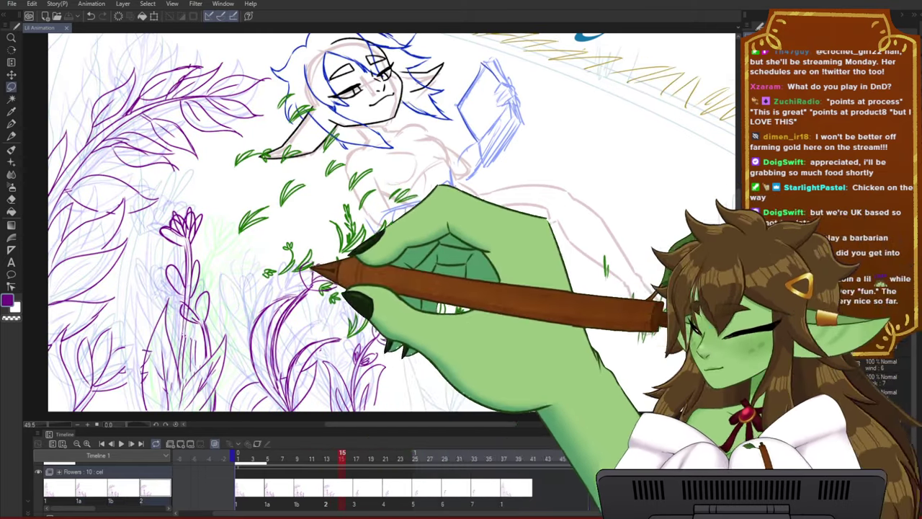
{"action": "mouse_move", "coordinate": [292, 279]}
{"action": "left_mouse_down"}
{"action": "mouse_move", "coordinate": [382, 260]}
{"action": "mouse_move", "coordinate": [344, 287]}
{"action": "left_mouse_up"}
{"action": "left_click", "coordinate": [371, 315]}
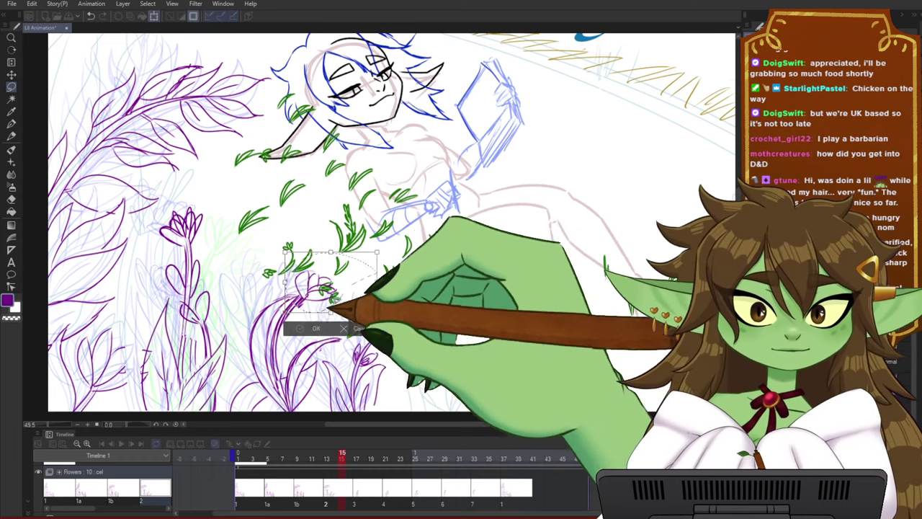
{"action": "left_click", "coordinate": [316, 328]}
{"action": "key", "text": "ctrl+d"}
{"action": "left_click_drag", "start_coordinate": [413, 350], "coordinate": [408, 330]}
{"action": "scroll", "coordinate": [278, 325], "scroll_direction": "up", "scroll_amount": 1}
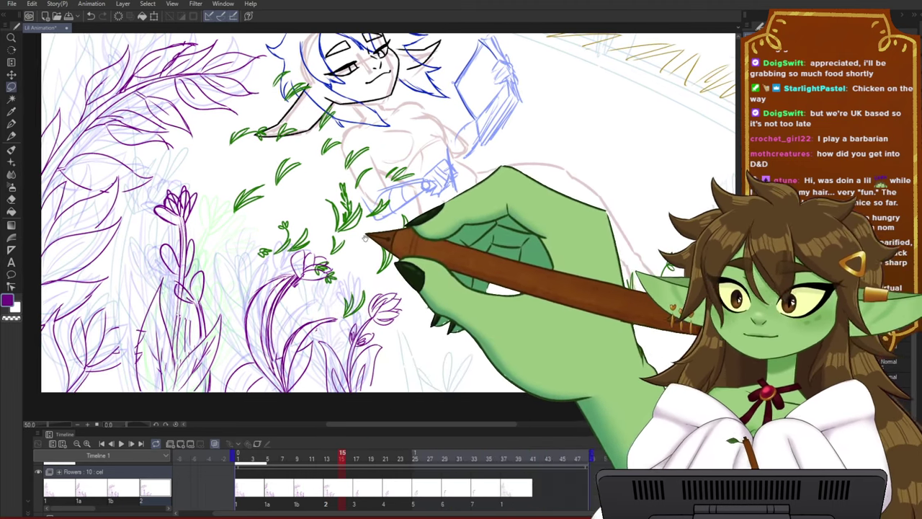
- On the frame 17 cel, sketch the small right-hand flower in purple with its stem, head and leaves, following the onion skin
{"action": "left_click_drag", "start_coordinate": [366, 236], "coordinate": [373, 235]}
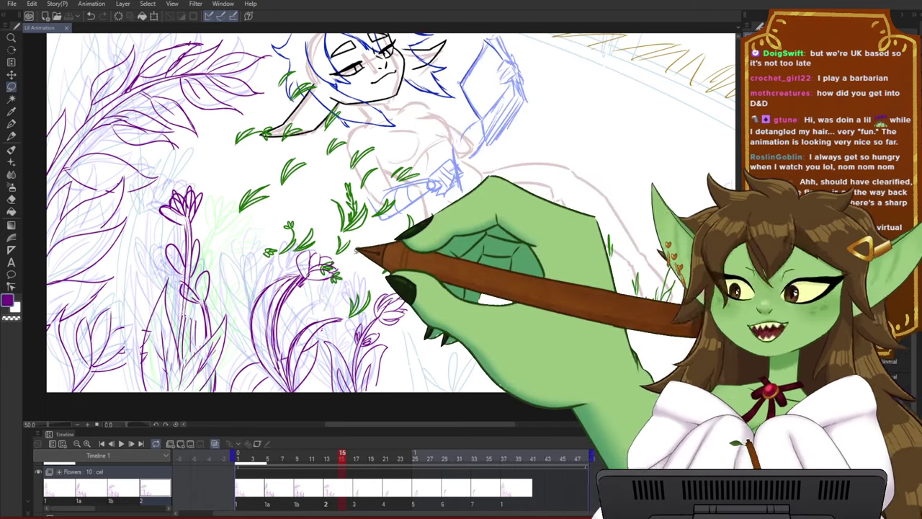
{"action": "key", "text": "ctrl+plus"}
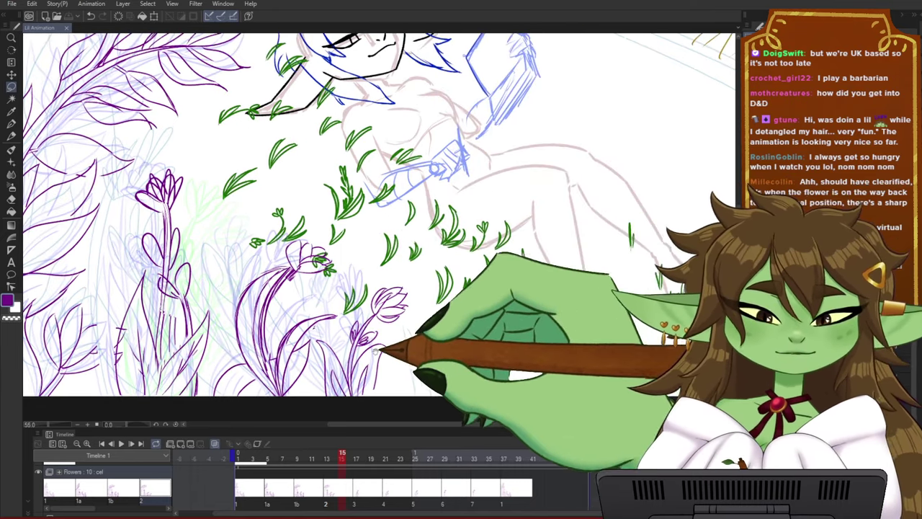
{"action": "mouse_move", "coordinate": [306, 393]}
{"action": "left_mouse_down"}
{"action": "mouse_move", "coordinate": [393, 378]}
{"action": "mouse_move", "coordinate": [405, 353]}
{"action": "mouse_move", "coordinate": [396, 308]}
{"action": "left_mouse_up"}
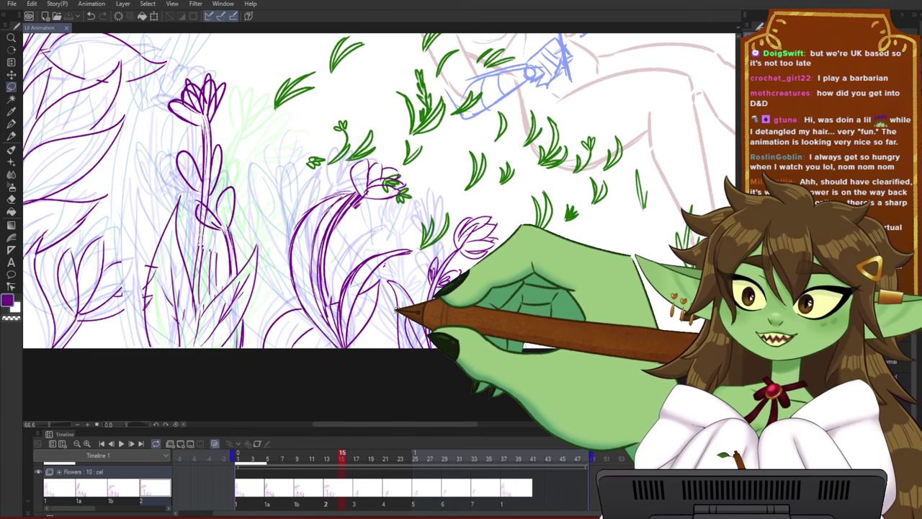
{"action": "scroll", "coordinate": [396, 309], "scroll_direction": "down", "scroll_amount": 1}
{"action": "left_click_drag", "start_coordinate": [450, 222], "coordinate": [449, 254]}
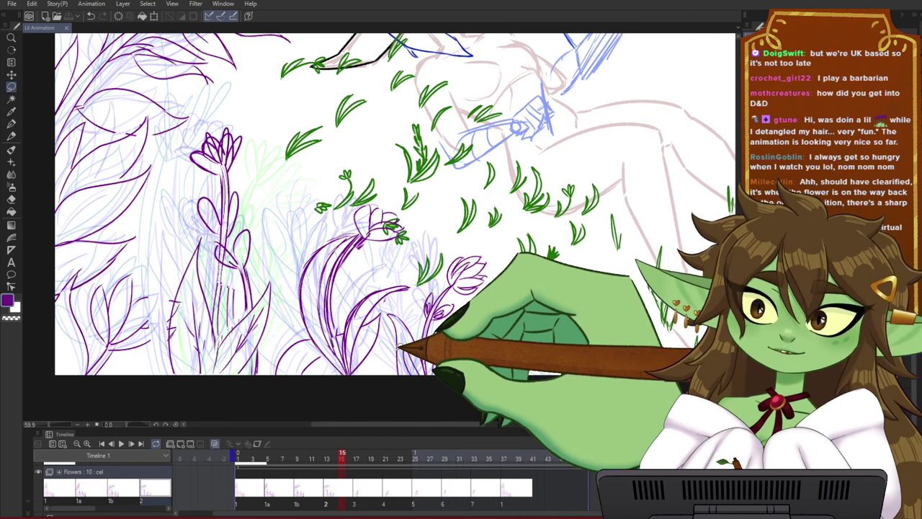
{"action": "mouse_move", "coordinate": [343, 459]}
{"action": "left_mouse_down"}
{"action": "mouse_move", "coordinate": [270, 463]}
{"action": "mouse_move", "coordinate": [401, 459]}
{"action": "mouse_move", "coordinate": [274, 480]}
{"action": "mouse_move", "coordinate": [422, 479]}
{"action": "mouse_move", "coordinate": [277, 478]}
{"action": "mouse_move", "coordinate": [389, 476]}
{"action": "mouse_move", "coordinate": [356, 465]}
{"action": "left_mouse_up"}
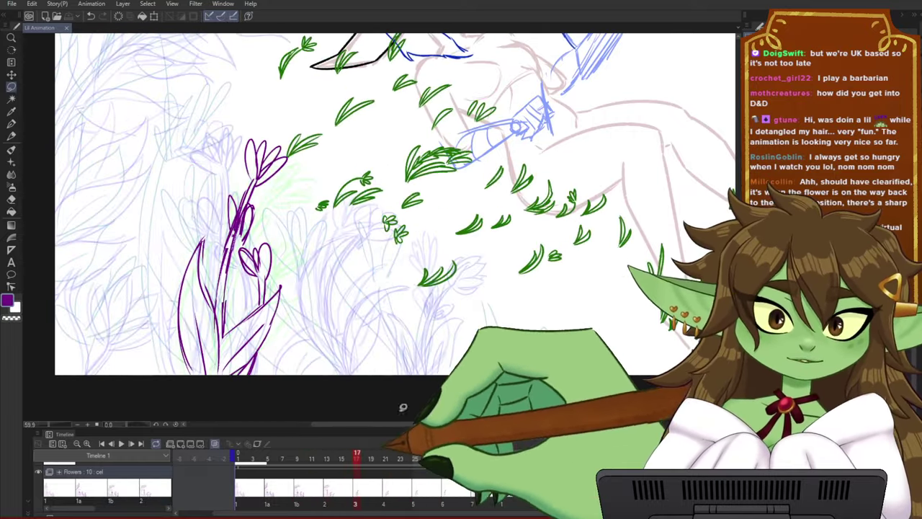
{"action": "left_click_drag", "start_coordinate": [432, 339], "coordinate": [386, 352]}
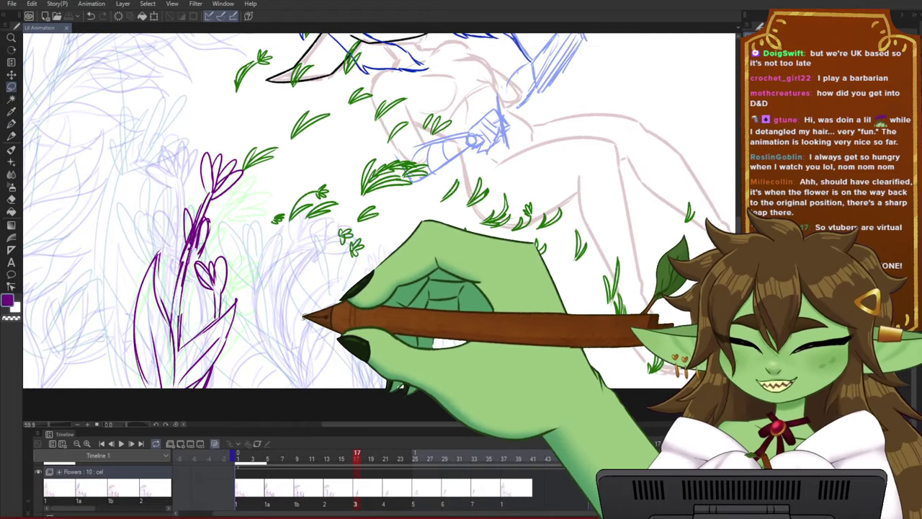
{"action": "left_click_drag", "start_coordinate": [329, 331], "coordinate": [333, 320]}
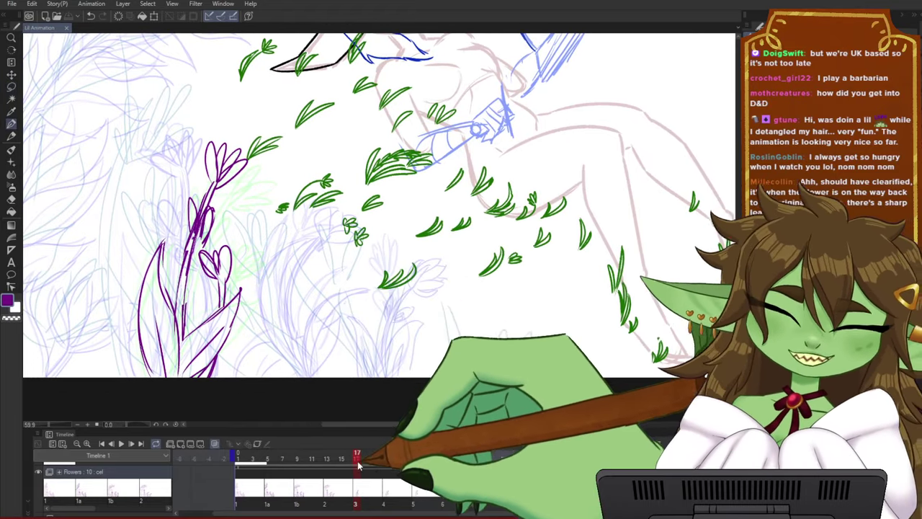
{"action": "mouse_move", "coordinate": [357, 461]}
{"action": "left_mouse_down"}
{"action": "mouse_move", "coordinate": [317, 458]}
{"action": "mouse_move", "coordinate": [380, 458]}
{"action": "mouse_move", "coordinate": [274, 461]}
{"action": "mouse_move", "coordinate": [367, 467]}
{"action": "mouse_move", "coordinate": [319, 461]}
{"action": "mouse_move", "coordinate": [361, 462]}
{"action": "mouse_move", "coordinate": [378, 473]}
{"action": "mouse_move", "coordinate": [376, 464]}
{"action": "mouse_move", "coordinate": [338, 462]}
{"action": "mouse_move", "coordinate": [366, 466]}
{"action": "left_mouse_up"}
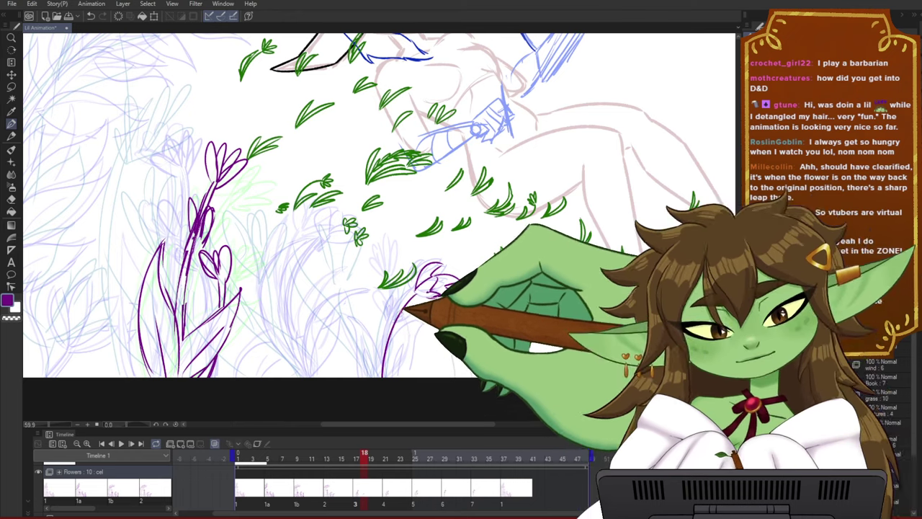
{"action": "left_click_drag", "start_coordinate": [419, 314], "coordinate": [399, 300]}
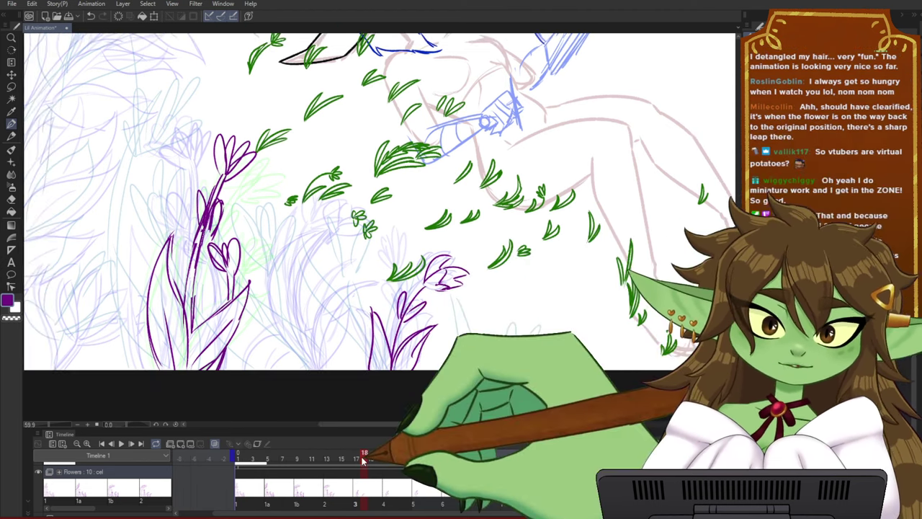
- Compare the preceding poses, select the small right-hand flower on the frame 17 cel and transform it slightly to the left
{"action": "left_click", "coordinate": [322, 467]}
{"action": "mouse_move", "coordinate": [321, 467]}
{"action": "left_mouse_down"}
{"action": "mouse_move", "coordinate": [382, 462]}
{"action": "mouse_move", "coordinate": [342, 464]}
{"action": "mouse_move", "coordinate": [357, 467]}
{"action": "left_mouse_up"}
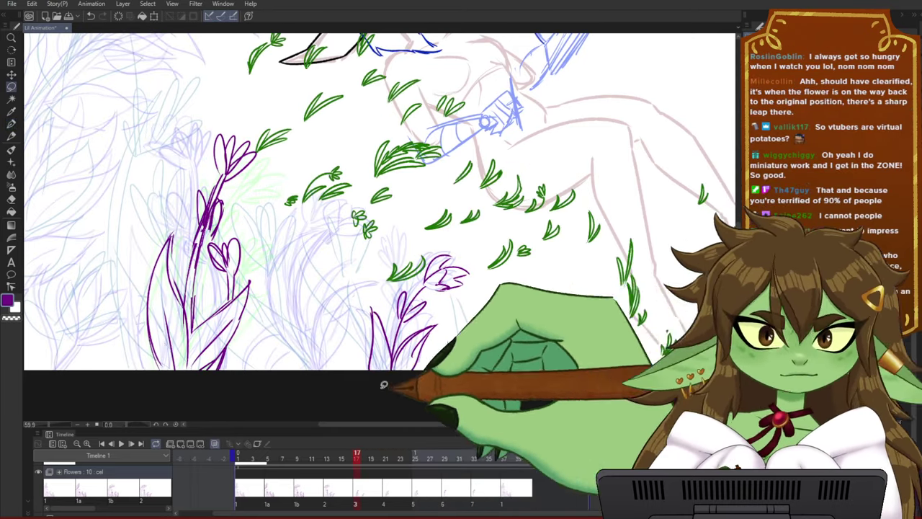
{"action": "mouse_move", "coordinate": [403, 241]}
{"action": "left_mouse_down"}
{"action": "mouse_move", "coordinate": [464, 308]}
{"action": "mouse_move", "coordinate": [467, 298]}
{"action": "left_mouse_up"}
{"action": "key", "text": "ctrl+t"}
{"action": "left_click", "coordinate": [388, 385]}
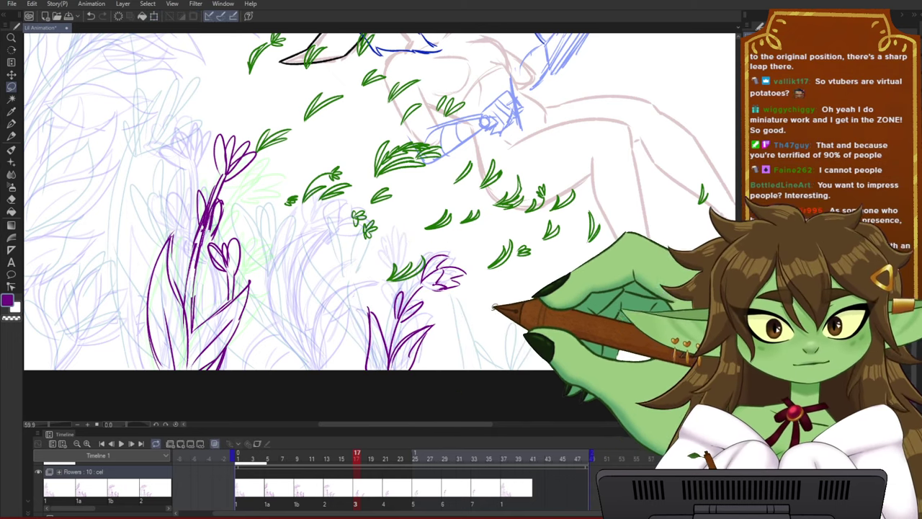
- On the frame 21 cel, sketch the small right-hand flower with a leaning stem, drooping head and leaves
{"action": "left_click", "coordinate": [366, 460]}
{"action": "left_click_drag", "start_coordinate": [366, 460], "coordinate": [384, 466]}
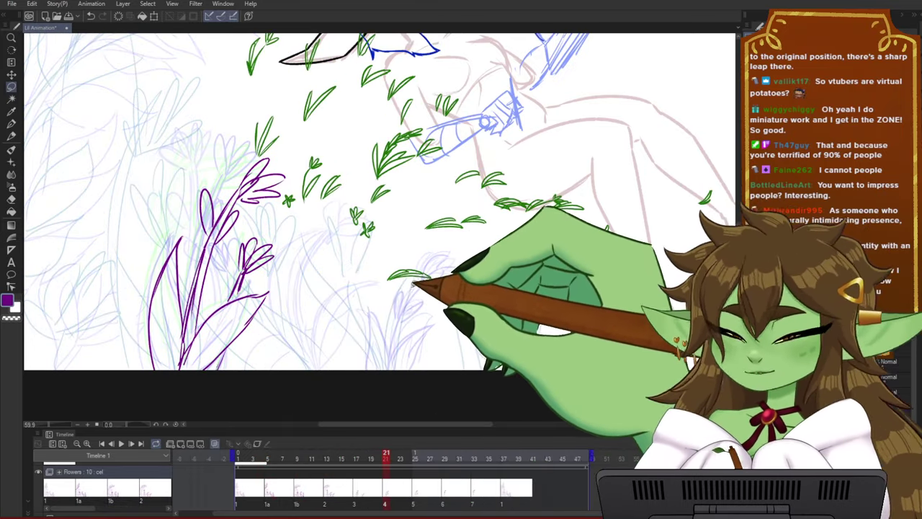
{"action": "mouse_move", "coordinate": [373, 456]}
{"action": "left_mouse_down"}
{"action": "mouse_move", "coordinate": [351, 459]}
{"action": "mouse_move", "coordinate": [387, 458]}
{"action": "left_mouse_up"}
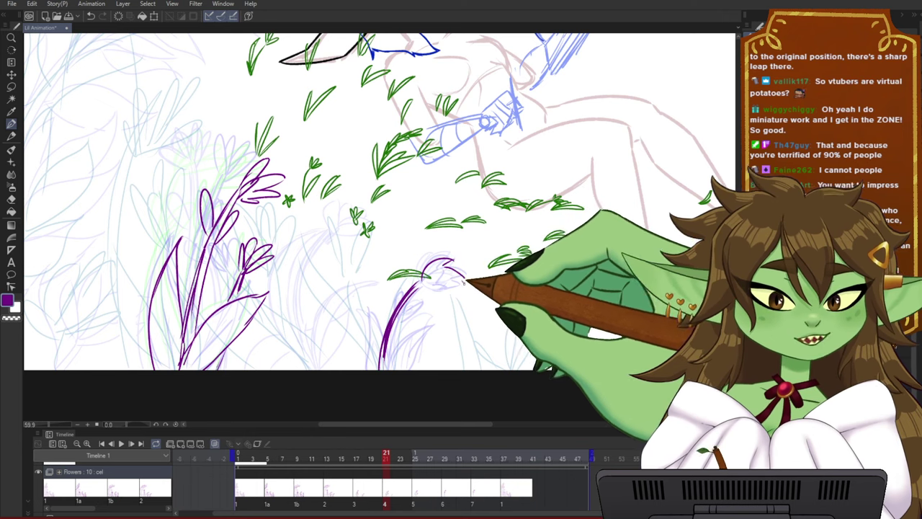
{"action": "left_click_drag", "start_coordinate": [367, 368], "coordinate": [364, 342]}
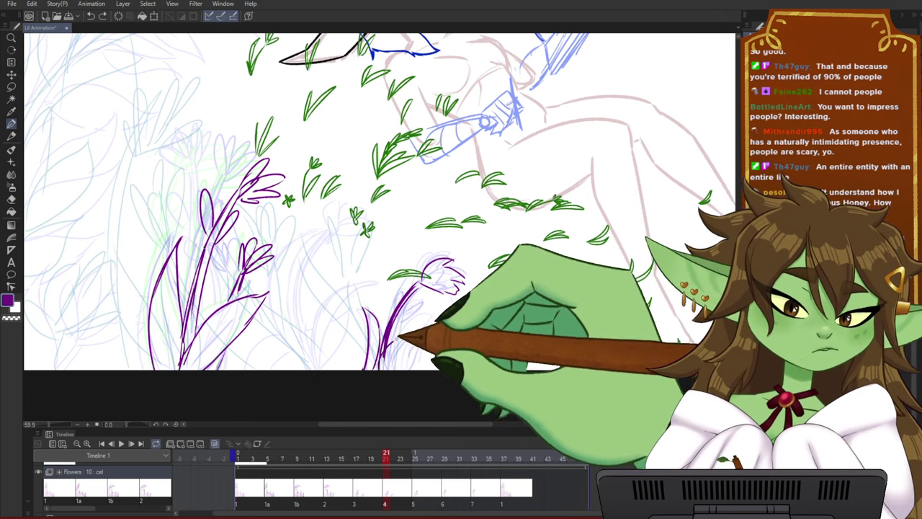
{"action": "mouse_move", "coordinate": [385, 460]}
{"action": "left_mouse_down"}
{"action": "mouse_move", "coordinate": [372, 460]}
{"action": "mouse_move", "coordinate": [385, 459]}
{"action": "left_mouse_up"}
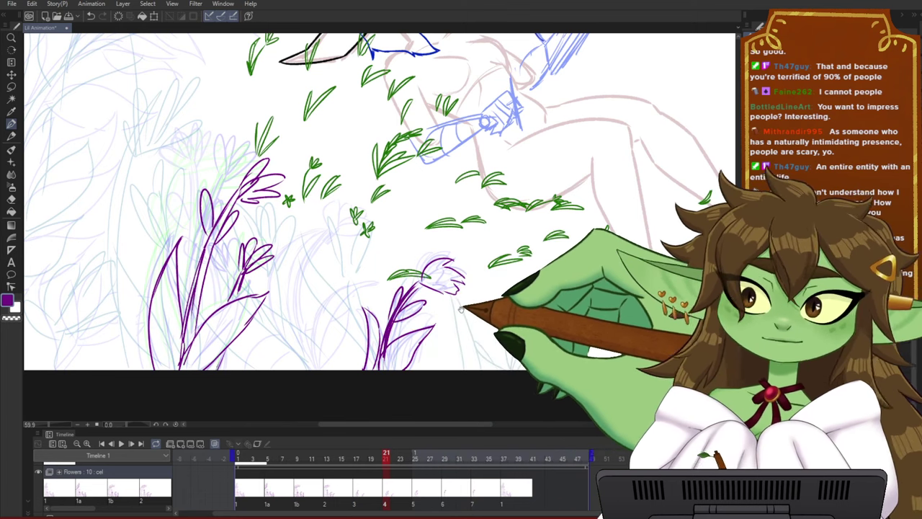
{"action": "left_click_drag", "start_coordinate": [461, 308], "coordinate": [459, 299]}
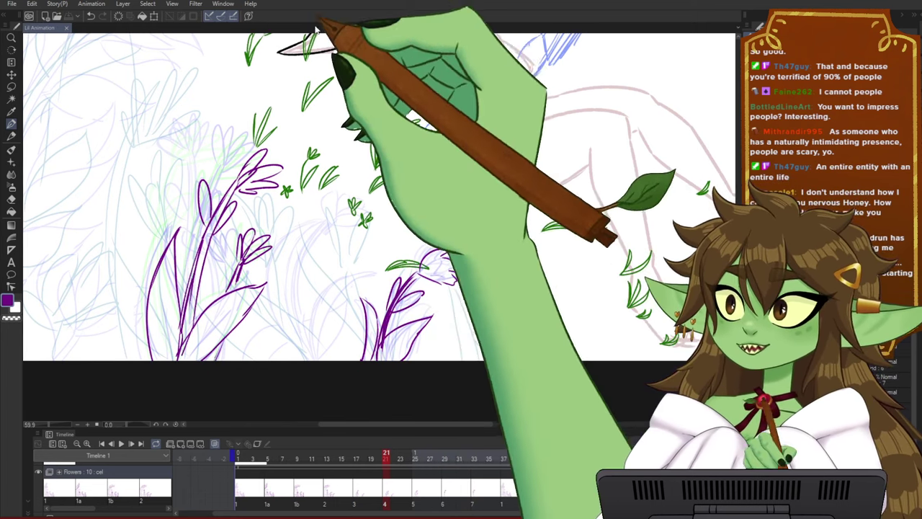
- Strengthen the stem and leaf strokes of the small right-hand flower on the frame 21 cel
{"action": "scroll", "coordinate": [375, 309], "scroll_direction": "down", "scroll_amount": 1}
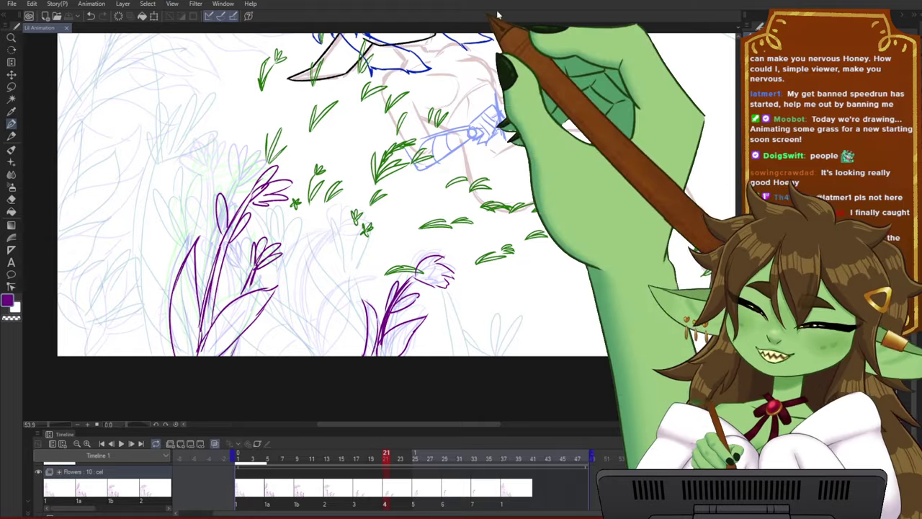
{"action": "left_click_drag", "start_coordinate": [387, 262], "coordinate": [435, 272]}
{"action": "scroll", "coordinate": [409, 315], "scroll_direction": "up", "scroll_amount": 1}
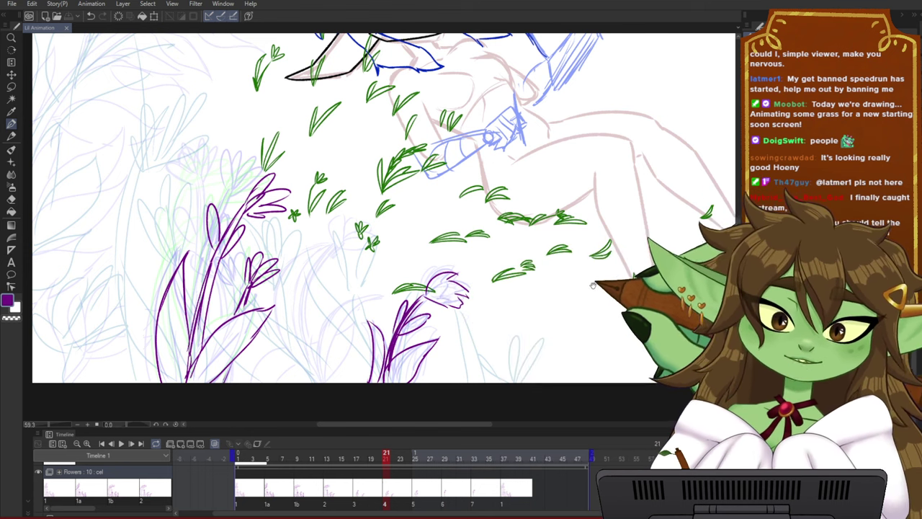
{"action": "left_click_drag", "start_coordinate": [587, 283], "coordinate": [564, 273]}
{"action": "left_click_drag", "start_coordinate": [386, 461], "coordinate": [389, 440]}
{"action": "left_click_drag", "start_coordinate": [439, 376], "coordinate": [453, 364]}
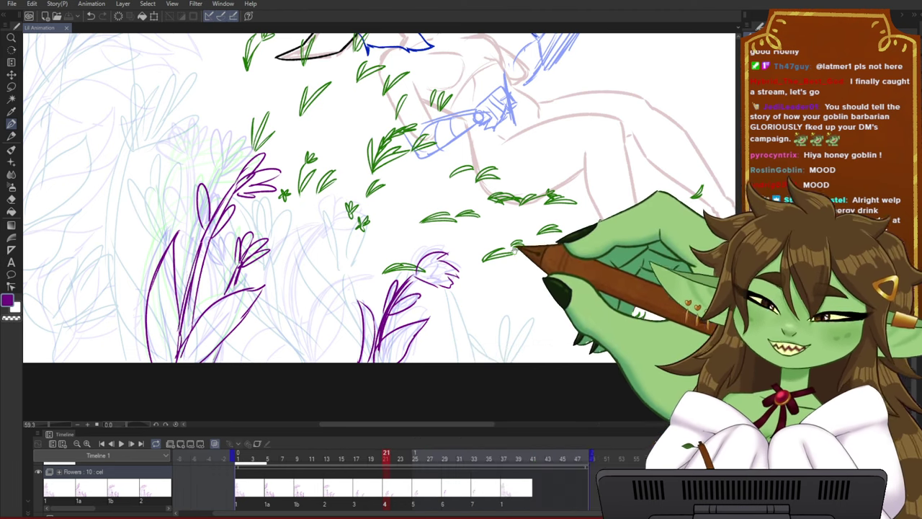
{"action": "left_click_drag", "start_coordinate": [507, 244], "coordinate": [511, 256]}
{"action": "left_click_drag", "start_coordinate": [482, 286], "coordinate": [478, 291]}
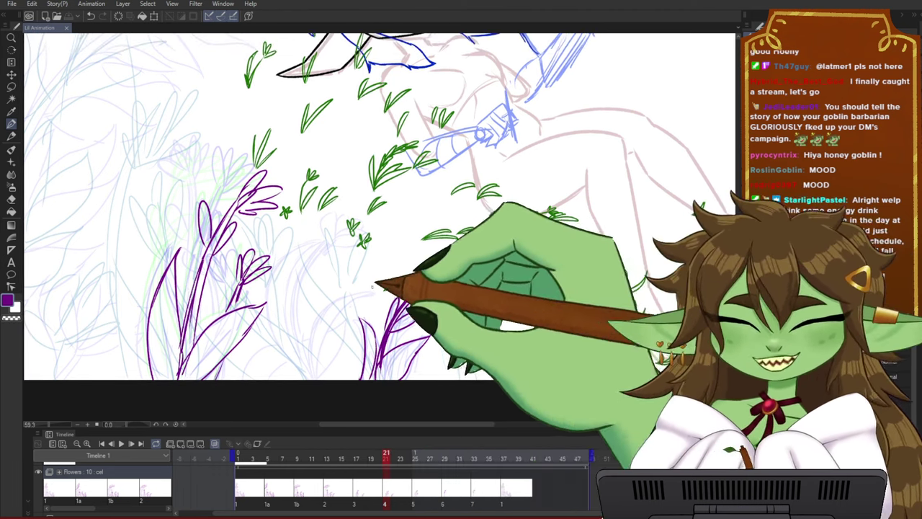
{"action": "mouse_move", "coordinate": [377, 323]}
{"action": "left_mouse_down"}
{"action": "mouse_move", "coordinate": [376, 379]}
{"action": "mouse_move", "coordinate": [367, 334]}
{"action": "mouse_move", "coordinate": [367, 365]}
{"action": "mouse_move", "coordinate": [431, 337]}
{"action": "left_mouse_up"}
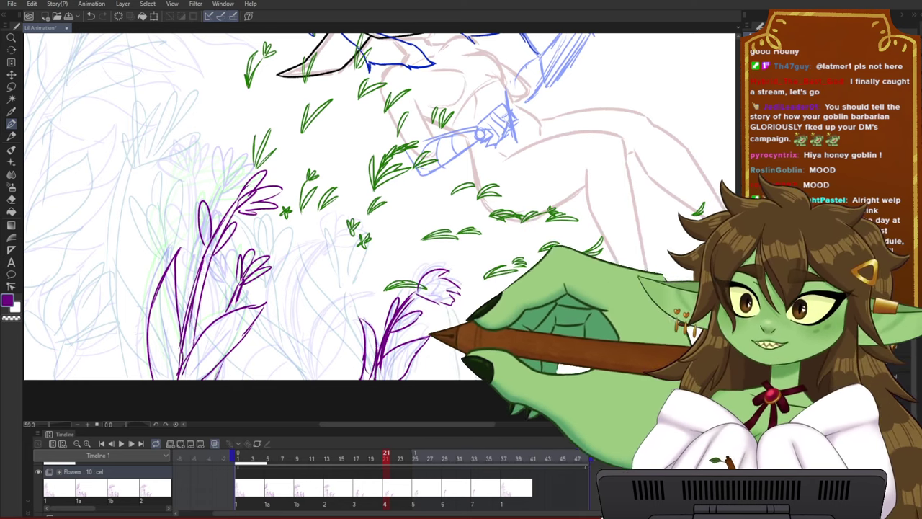
{"action": "left_click_drag", "start_coordinate": [497, 301], "coordinate": [491, 285]}
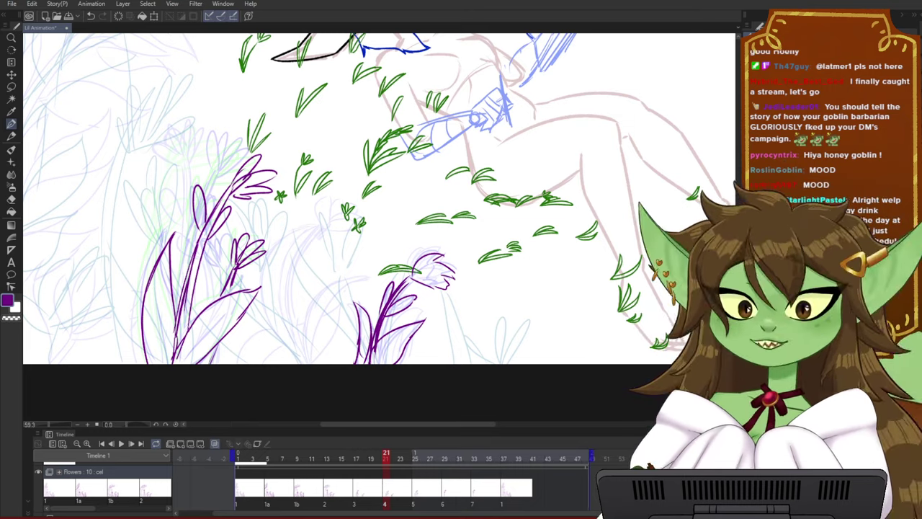
{"action": "left_click_drag", "start_coordinate": [621, 271], "coordinate": [594, 291]}
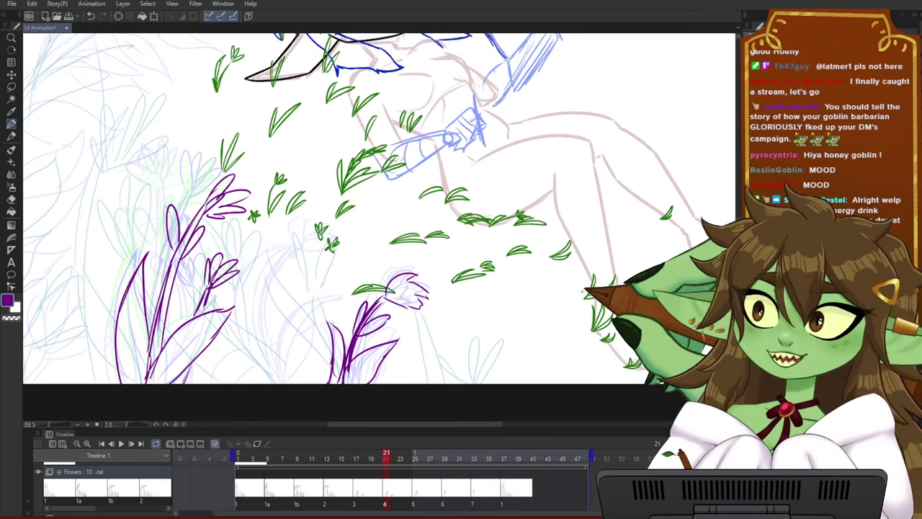
- At frame 23, select the small right-hand flower, skew its upper part slightly left, deselect it and save the file
{"action": "mouse_move", "coordinate": [374, 453]}
{"action": "left_mouse_down"}
{"action": "mouse_move", "coordinate": [358, 461]}
{"action": "mouse_move", "coordinate": [421, 459]}
{"action": "mouse_move", "coordinate": [344, 459]}
{"action": "mouse_move", "coordinate": [423, 461]}
{"action": "mouse_move", "coordinate": [380, 468]}
{"action": "mouse_move", "coordinate": [415, 461]}
{"action": "mouse_move", "coordinate": [357, 458]}
{"action": "mouse_move", "coordinate": [415, 458]}
{"action": "mouse_move", "coordinate": [402, 459]}
{"action": "left_mouse_up"}
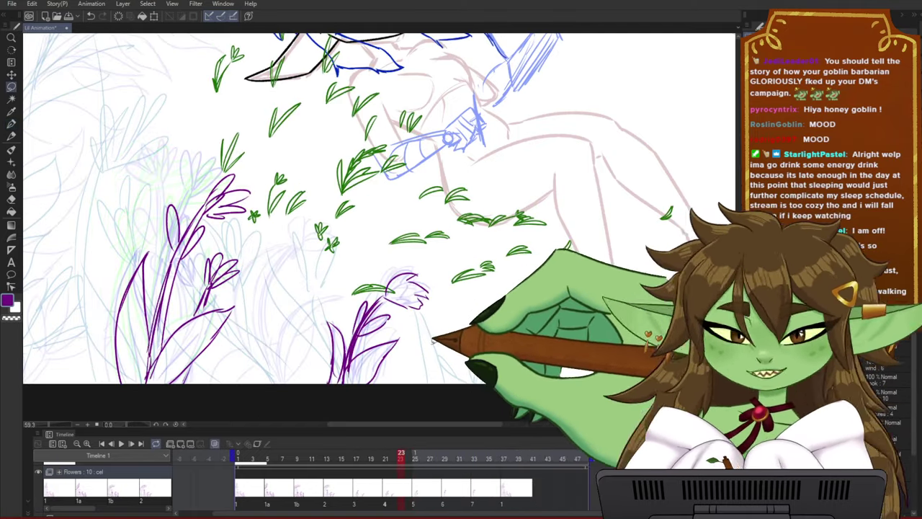
{"action": "mouse_move", "coordinate": [433, 341]}
{"action": "left_mouse_down"}
{"action": "mouse_move", "coordinate": [437, 265]}
{"action": "mouse_move", "coordinate": [435, 338]}
{"action": "left_mouse_up"}
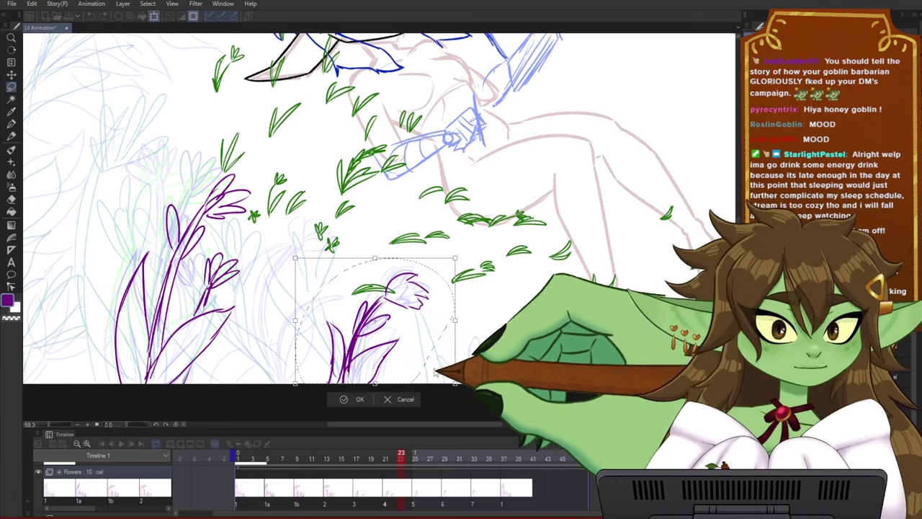
{"action": "left_click_drag", "start_coordinate": [375, 258], "coordinate": [363, 252]}
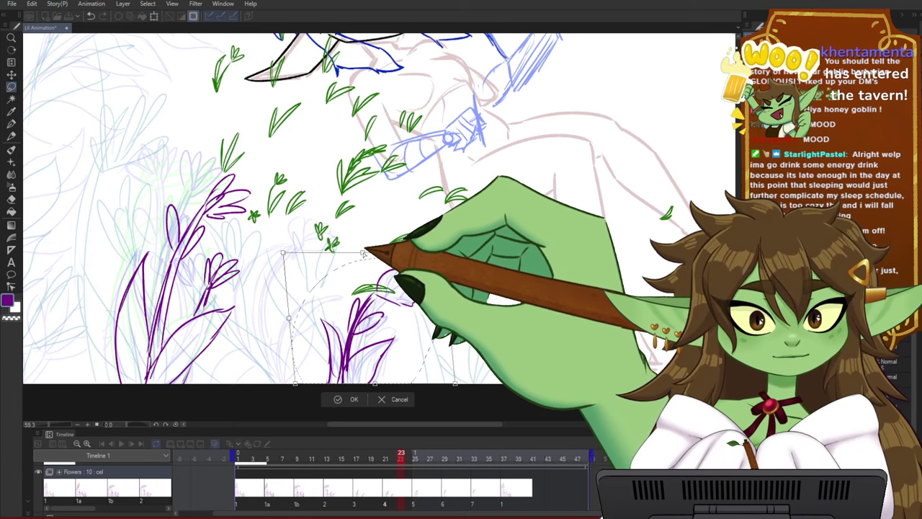
{"action": "key", "text": "Return"}
{"action": "key", "text": "ctrl+d"}
{"action": "key", "text": "p"}
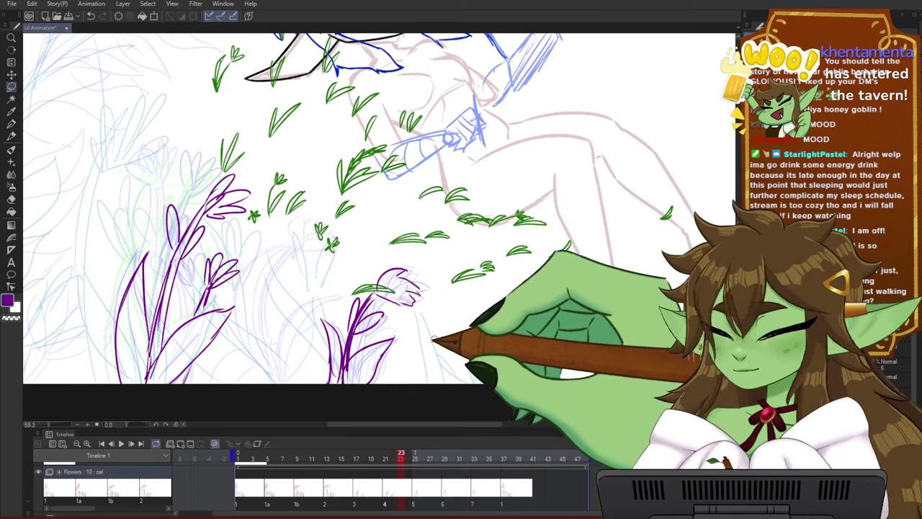
{"action": "key", "text": "ctrl+s"}
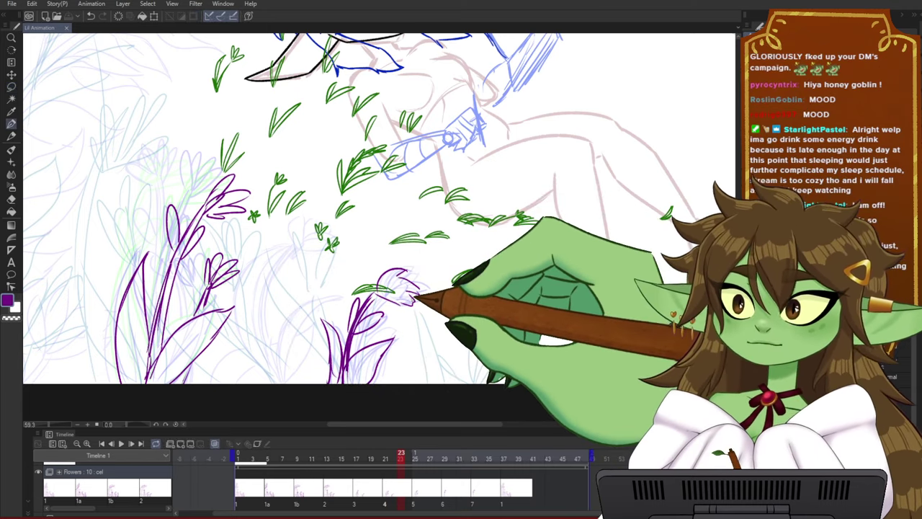
- Check the flower's pose at frame 15, and rough in the small flower's stem on the cels at frames 25, 33 and 29
{"action": "scroll", "coordinate": [400, 296], "scroll_direction": "up", "scroll_amount": 1}
{"action": "scroll", "coordinate": [403, 294], "scroll_direction": "up", "scroll_amount": 1}
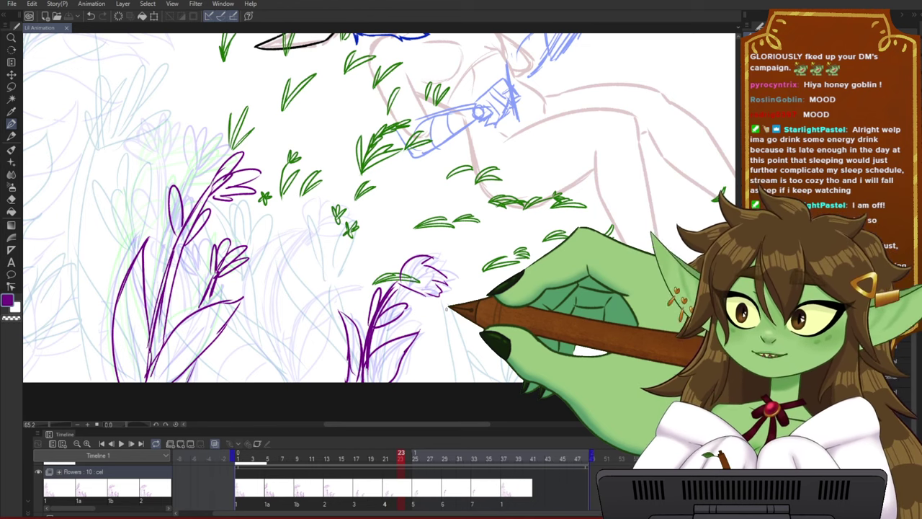
{"action": "scroll", "coordinate": [447, 307], "scroll_direction": "up", "scroll_amount": 2}
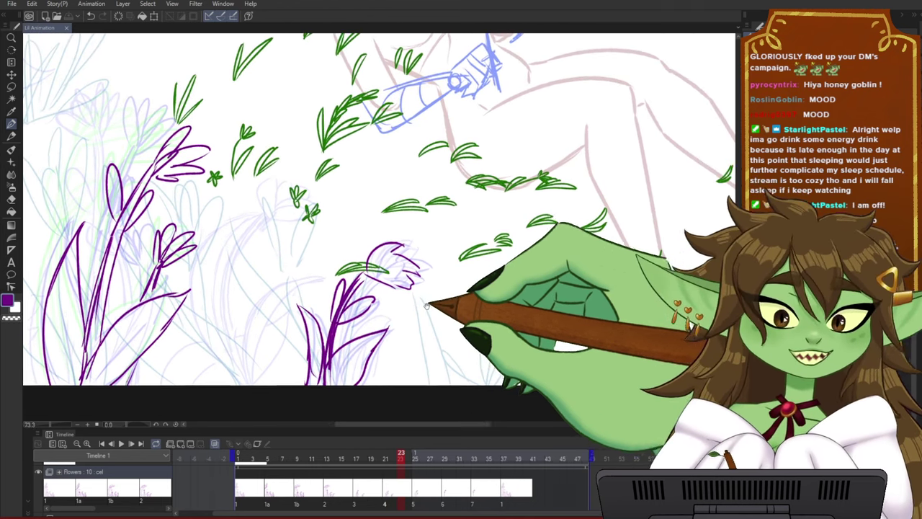
{"action": "left_click_drag", "start_coordinate": [405, 460], "coordinate": [340, 450]}
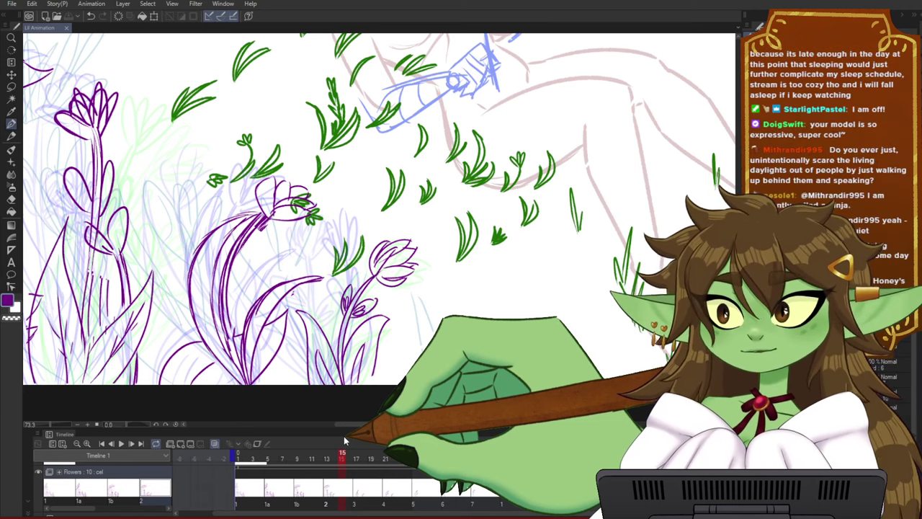
{"action": "mouse_move", "coordinate": [524, 258]}
{"action": "left_mouse_down"}
{"action": "mouse_move", "coordinate": [510, 238]}
{"action": "mouse_move", "coordinate": [513, 251]}
{"action": "left_mouse_up"}
{"action": "mouse_move", "coordinate": [342, 455]}
{"action": "left_mouse_down"}
{"action": "mouse_move", "coordinate": [319, 455]}
{"action": "mouse_move", "coordinate": [434, 458]}
{"action": "mouse_move", "coordinate": [289, 458]}
{"action": "mouse_move", "coordinate": [449, 458]}
{"action": "mouse_move", "coordinate": [350, 458]}
{"action": "mouse_move", "coordinate": [445, 458]}
{"action": "mouse_move", "coordinate": [405, 457]}
{"action": "mouse_move", "coordinate": [416, 458]}
{"action": "left_mouse_up"}
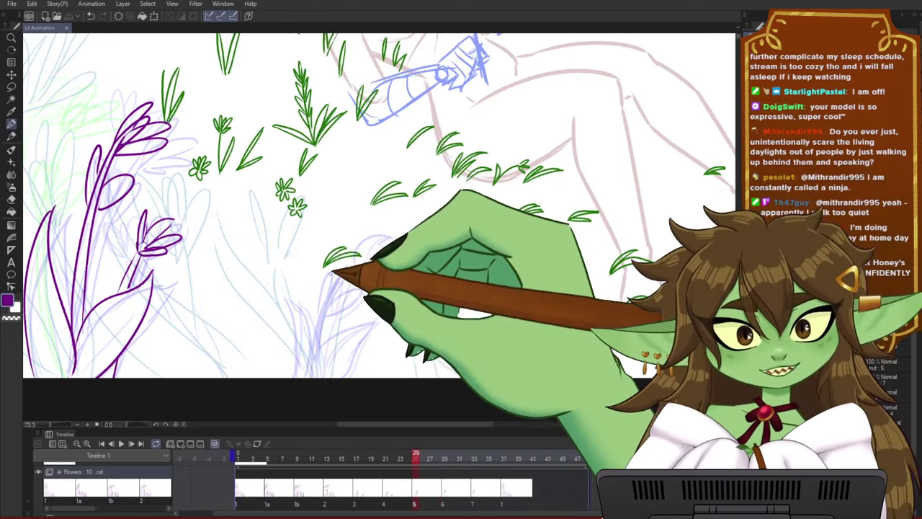
{"action": "mouse_move", "coordinate": [308, 376]}
{"action": "left_mouse_down"}
{"action": "mouse_move", "coordinate": [313, 302]}
{"action": "mouse_move", "coordinate": [327, 264]}
{"action": "left_mouse_up"}
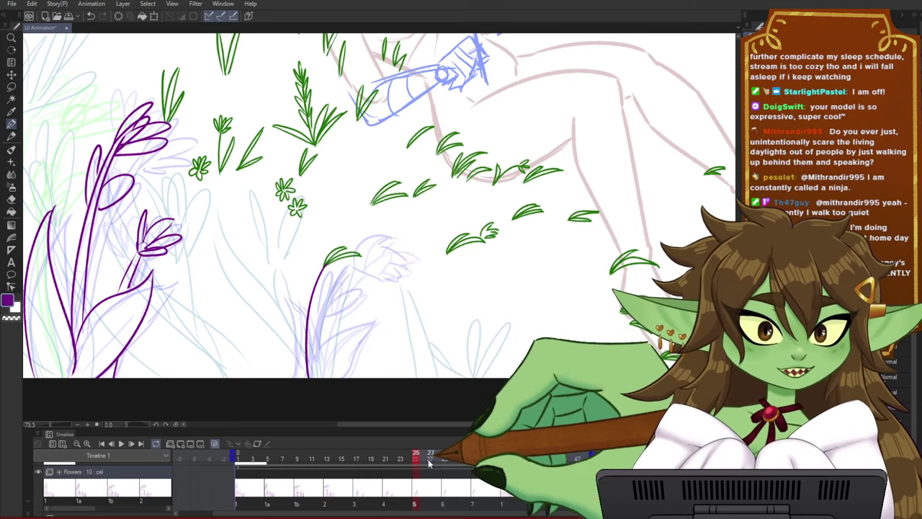
{"action": "mouse_move", "coordinate": [424, 457]}
{"action": "left_mouse_down"}
{"action": "mouse_move", "coordinate": [509, 451]}
{"action": "mouse_move", "coordinate": [335, 452]}
{"action": "mouse_move", "coordinate": [488, 456]}
{"action": "mouse_move", "coordinate": [474, 457]}
{"action": "left_mouse_up"}
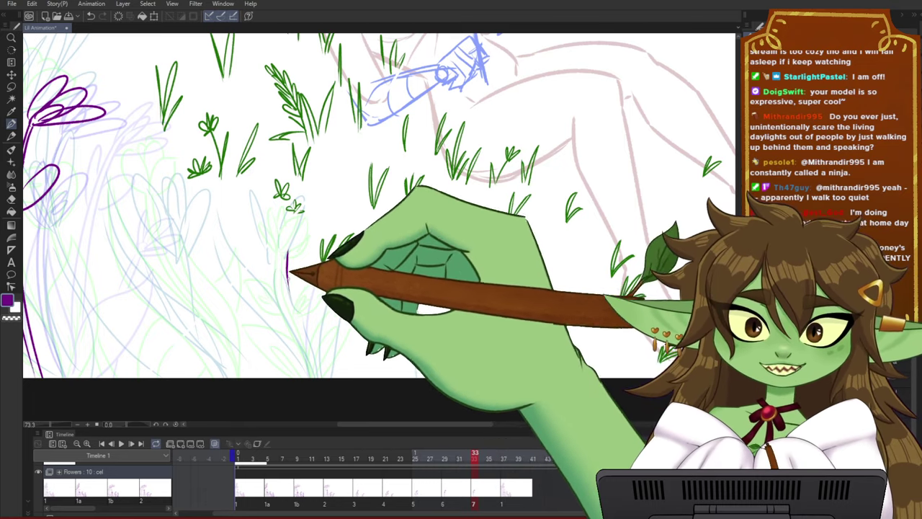
{"action": "left_click_drag", "start_coordinate": [475, 457], "coordinate": [444, 457]}
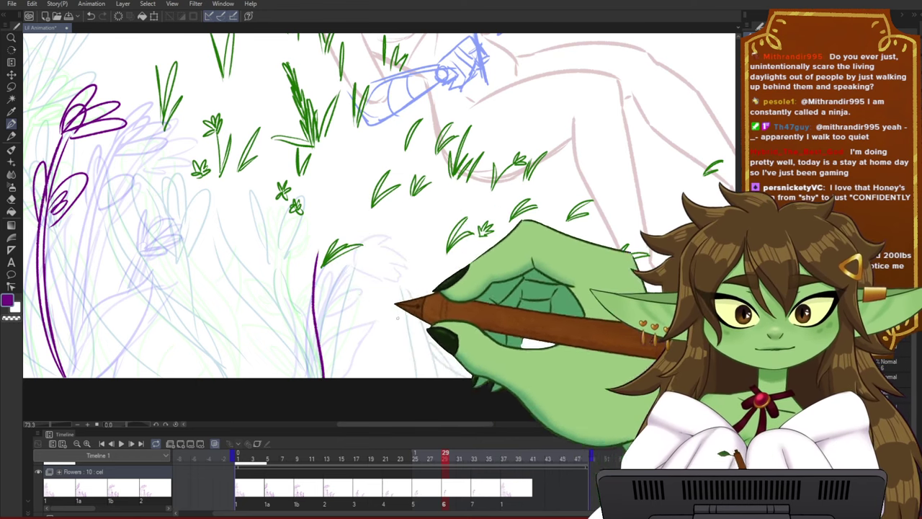
- Redraw the small right-hand flower's stem at frame 31, add a second stem line at frame 36, and save the file
{"action": "left_click_drag", "start_coordinate": [440, 458], "coordinate": [459, 462]}
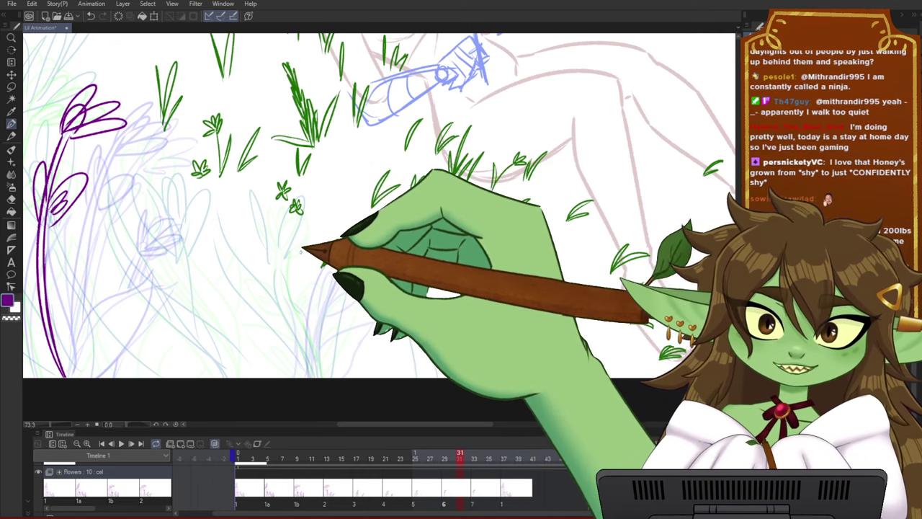
{"action": "left_click_drag", "start_coordinate": [302, 252], "coordinate": [313, 377]}
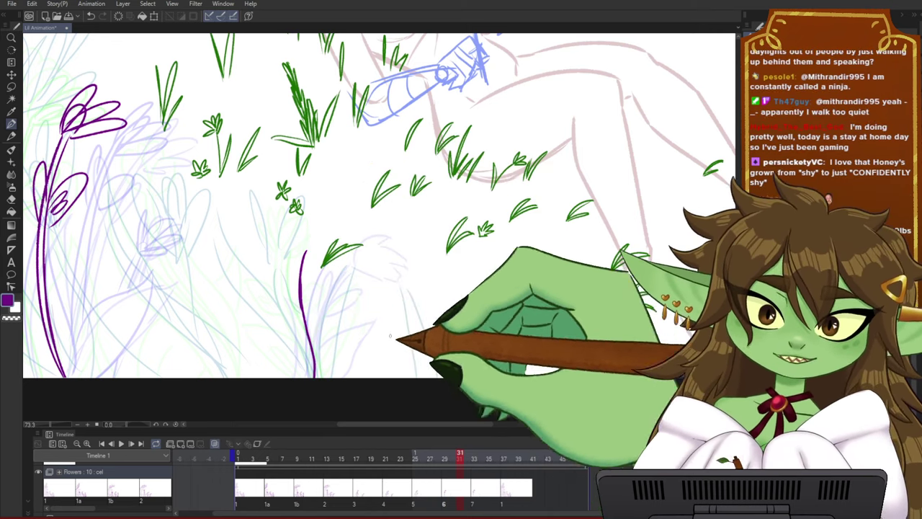
{"action": "mouse_move", "coordinate": [453, 455]}
{"action": "left_mouse_down"}
{"action": "mouse_move", "coordinate": [357, 457]}
{"action": "mouse_move", "coordinate": [520, 450]}
{"action": "mouse_move", "coordinate": [497, 453]}
{"action": "left_mouse_up"}
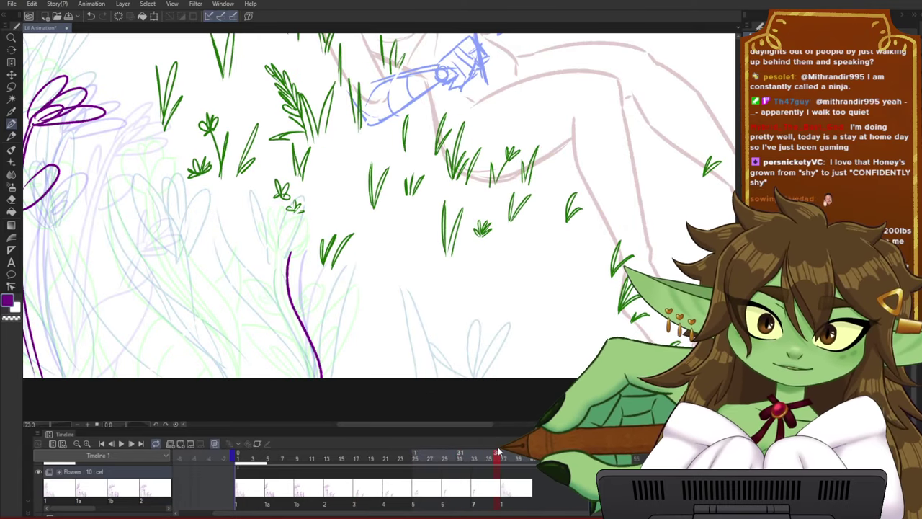
{"action": "left_click_drag", "start_coordinate": [285, 252], "coordinate": [286, 315]}
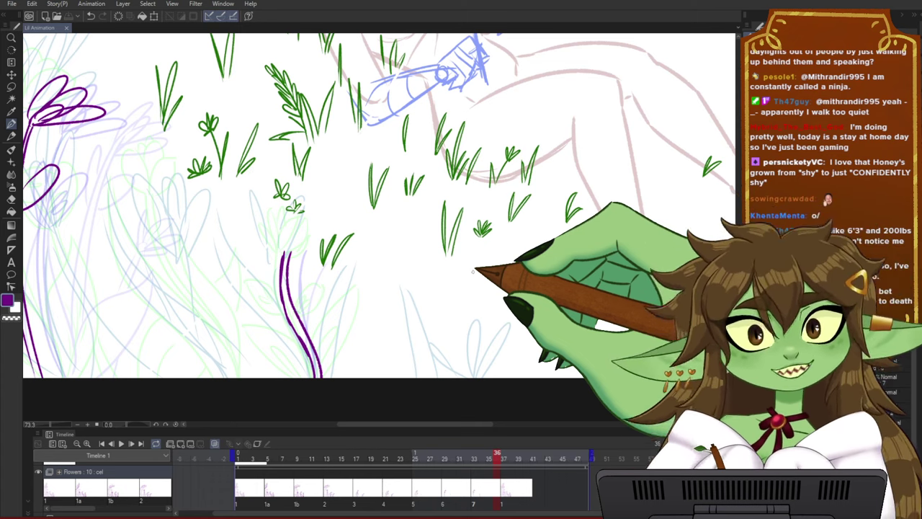
{"action": "left_click_drag", "start_coordinate": [375, 317], "coordinate": [396, 325]}
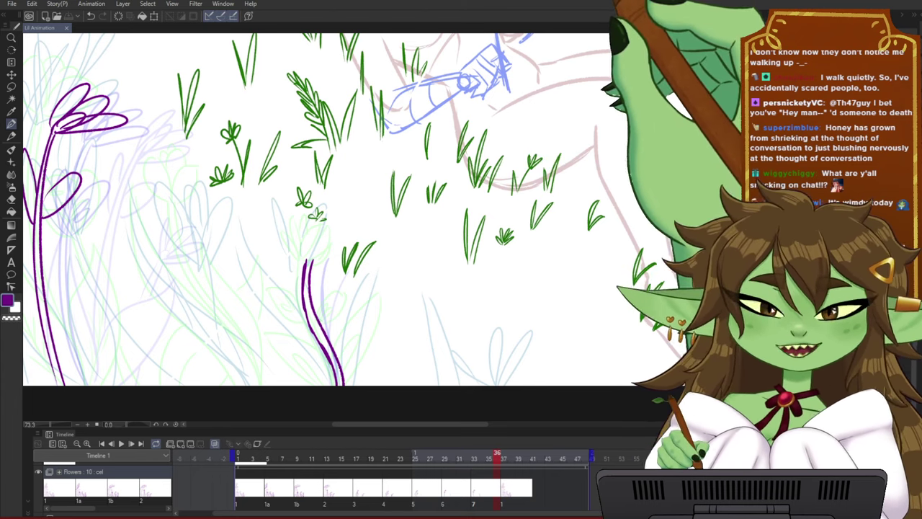
{"action": "scroll", "coordinate": [360, 346], "scroll_direction": "down", "scroll_amount": 1}
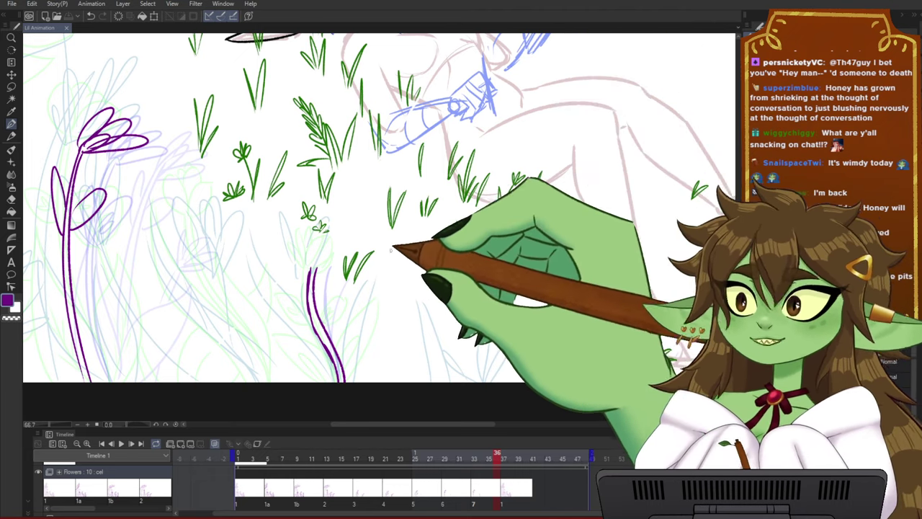
{"action": "scroll", "coordinate": [392, 244], "scroll_direction": "down", "scroll_amount": 1}
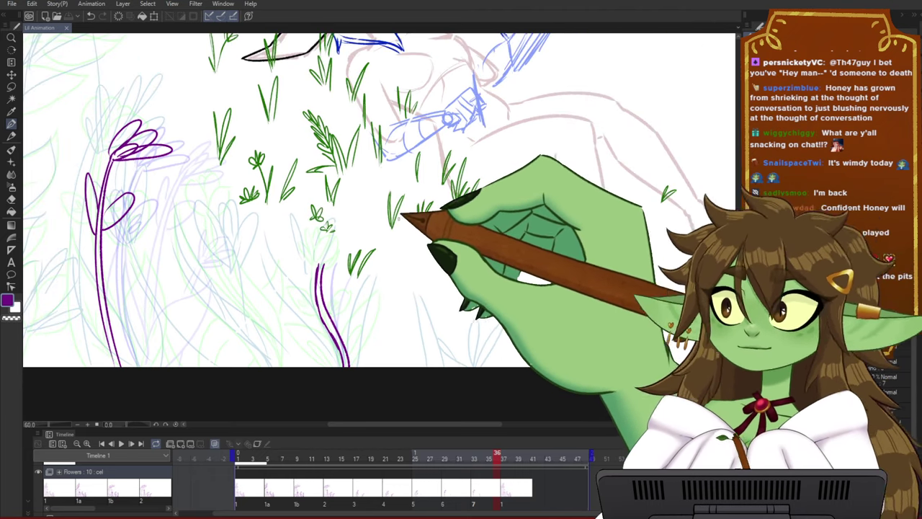
{"action": "left_click_drag", "start_coordinate": [439, 167], "coordinate": [436, 176]}
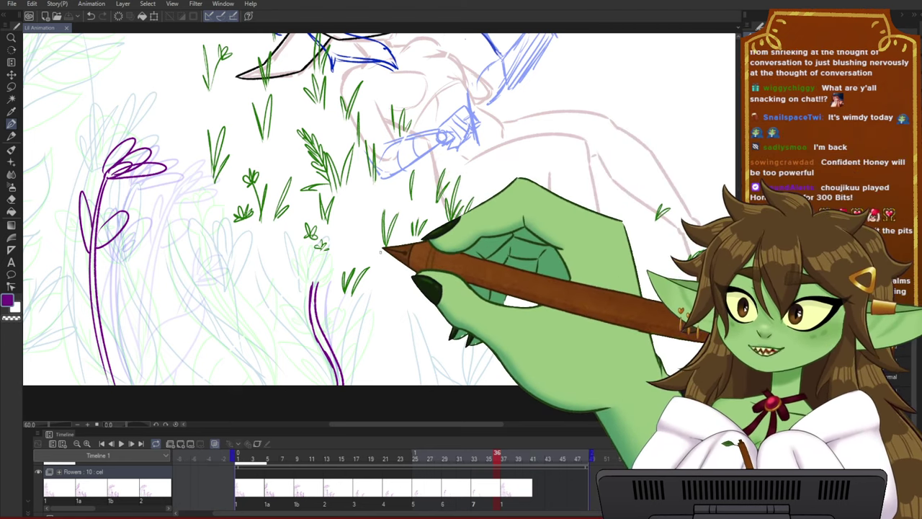
{"action": "scroll", "coordinate": [382, 250], "scroll_direction": "down", "scroll_amount": 1}
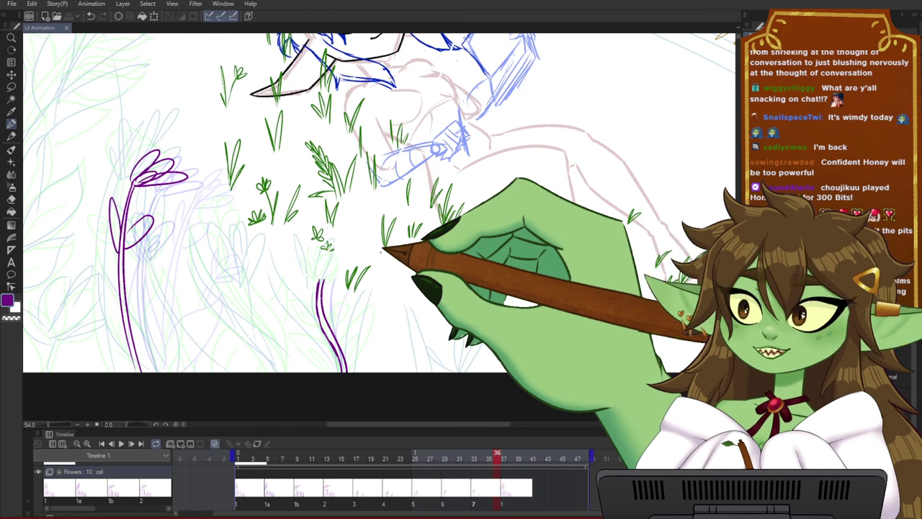
{"action": "scroll", "coordinate": [382, 251], "scroll_direction": "down", "scroll_amount": 2}
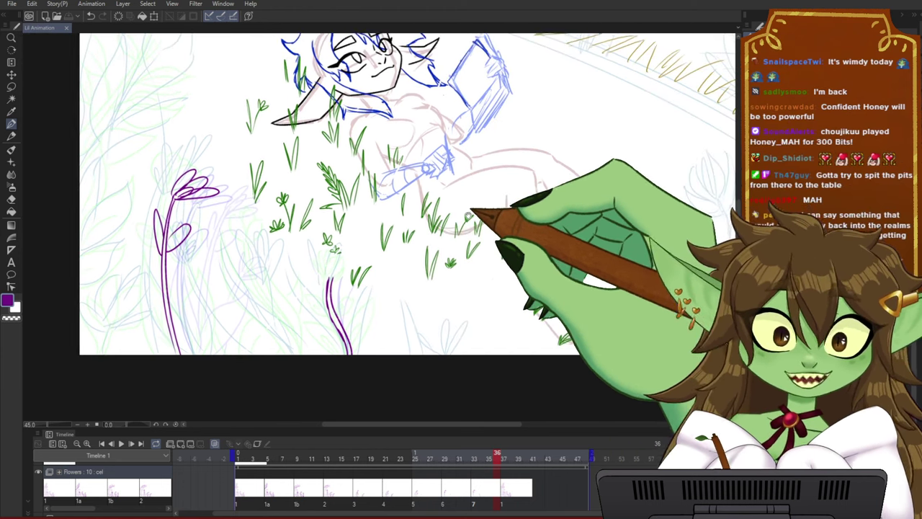
{"action": "mouse_move", "coordinate": [469, 215]}
{"action": "left_mouse_down"}
{"action": "mouse_move", "coordinate": [466, 268]}
{"action": "mouse_move", "coordinate": [552, 171]}
{"action": "left_mouse_up"}
{"action": "scroll", "coordinate": [468, 266], "scroll_direction": "up", "scroll_amount": 3}
- Sketch the small right-hand flower's drooping head and double its stem line at frames 28 and 30
{"action": "left_click", "coordinate": [492, 459]}
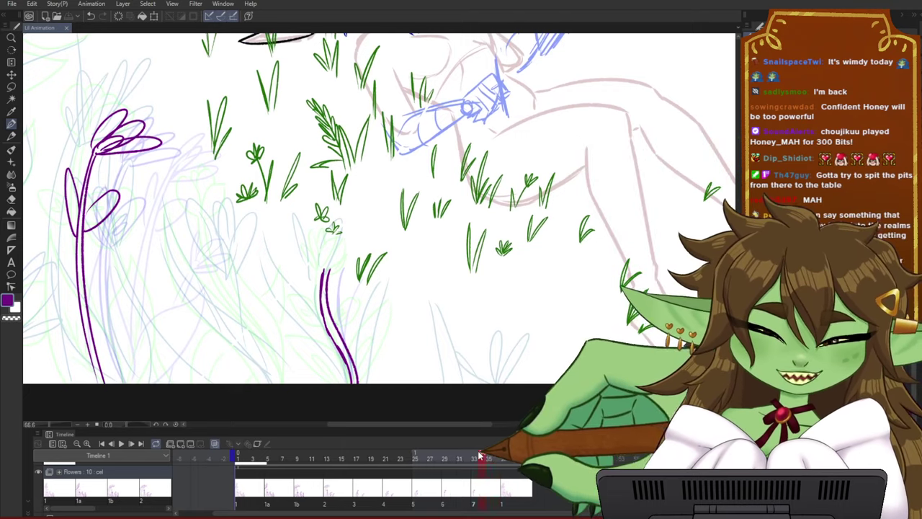
{"action": "left_click_drag", "start_coordinate": [494, 458], "coordinate": [384, 454]}
{"action": "left_click_drag", "start_coordinate": [382, 455], "coordinate": [430, 459]}
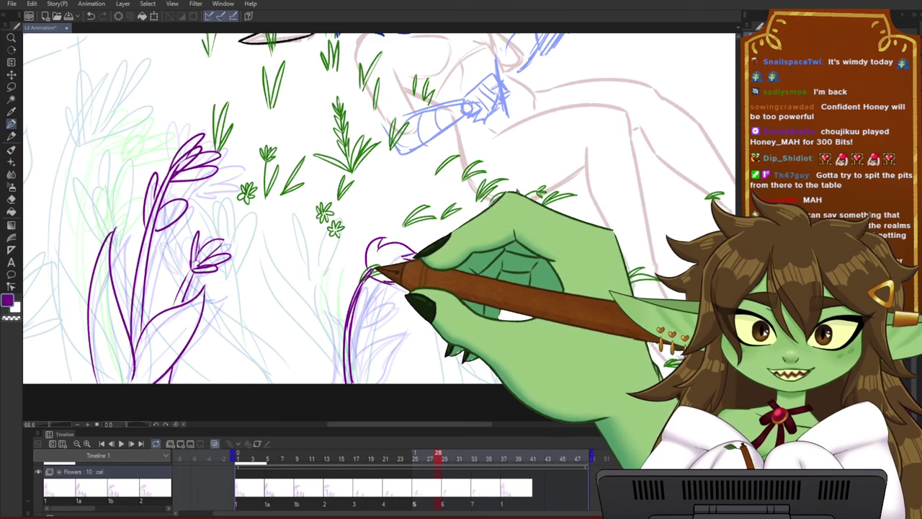
{"action": "mouse_move", "coordinate": [437, 460]}
{"action": "left_mouse_down"}
{"action": "mouse_move", "coordinate": [386, 461]}
{"action": "mouse_move", "coordinate": [450, 462]}
{"action": "left_mouse_up"}
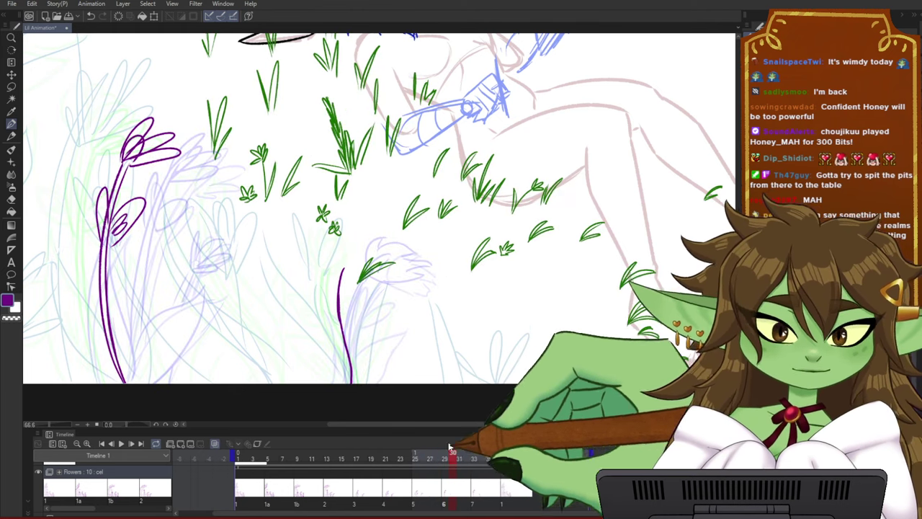
{"action": "left_click_drag", "start_coordinate": [340, 269], "coordinate": [338, 236]}
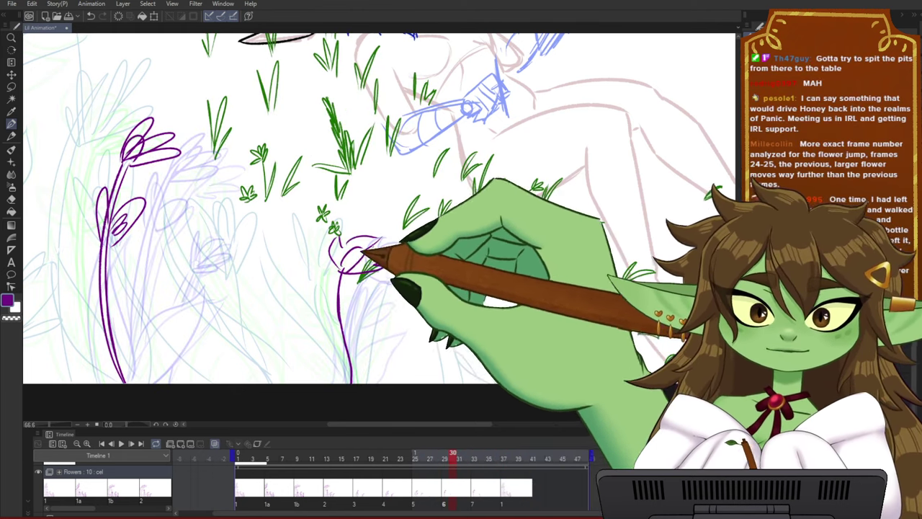
{"action": "mouse_move", "coordinate": [450, 462]}
{"action": "left_mouse_down"}
{"action": "mouse_move", "coordinate": [405, 460]}
{"action": "mouse_move", "coordinate": [461, 459]}
{"action": "mouse_move", "coordinate": [452, 460]}
{"action": "left_mouse_up"}
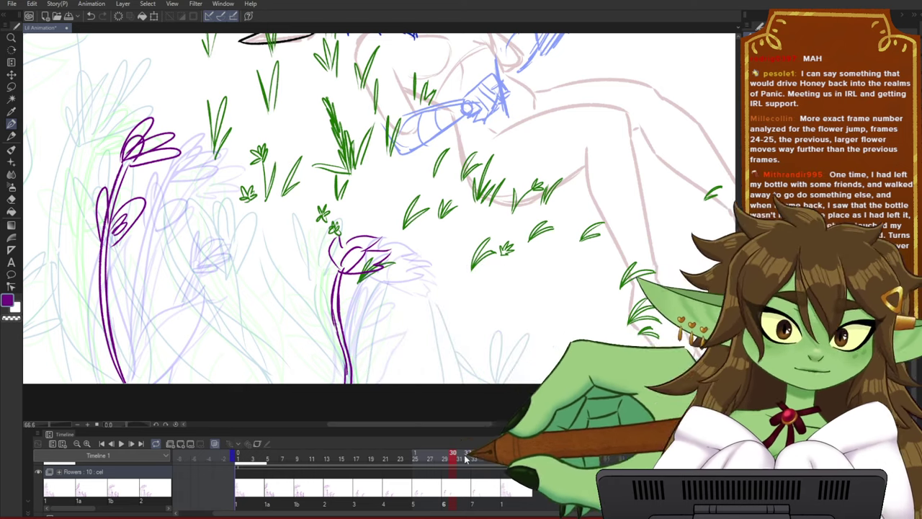
- At frame 35, sketch the small right-hand flower's upright petalled head and two small leaves on its stem
{"action": "left_click_drag", "start_coordinate": [465, 459], "coordinate": [489, 466]}
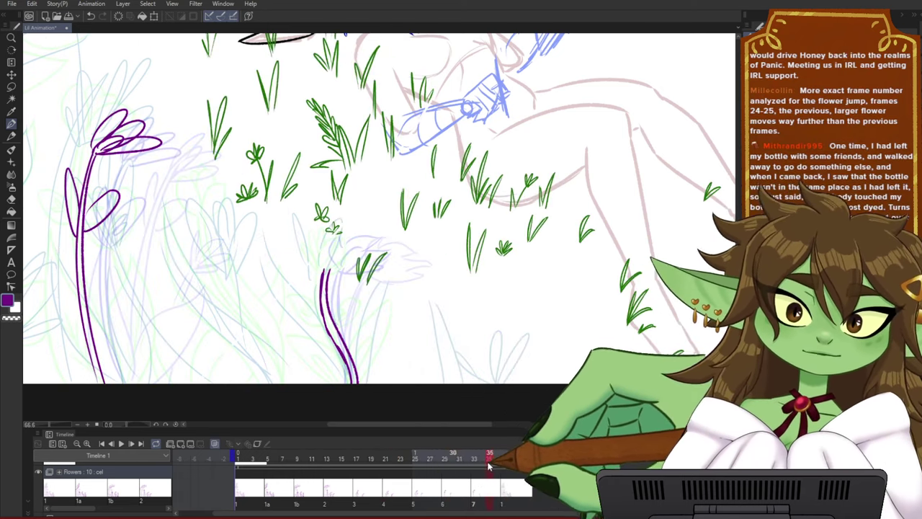
{"action": "mouse_move", "coordinate": [323, 270]}
{"action": "left_mouse_down"}
{"action": "mouse_move", "coordinate": [305, 244]}
{"action": "mouse_move", "coordinate": [313, 238]}
{"action": "mouse_move", "coordinate": [327, 253]}
{"action": "mouse_move", "coordinate": [318, 236]}
{"action": "mouse_move", "coordinate": [330, 252]}
{"action": "mouse_move", "coordinate": [339, 226]}
{"action": "mouse_move", "coordinate": [340, 243]}
{"action": "mouse_move", "coordinate": [358, 233]}
{"action": "mouse_move", "coordinate": [340, 254]}
{"action": "mouse_move", "coordinate": [360, 252]}
{"action": "mouse_move", "coordinate": [332, 267]}
{"action": "mouse_move", "coordinate": [335, 230]}
{"action": "left_mouse_up"}
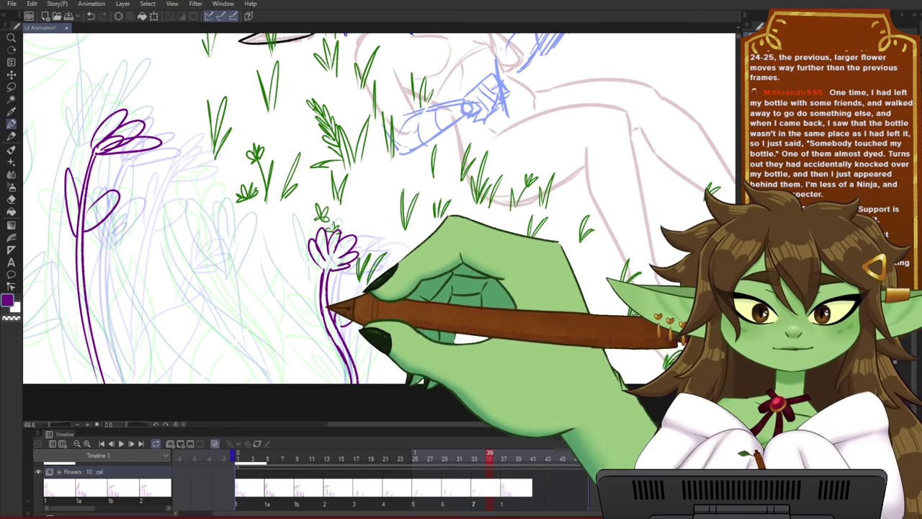
{"action": "mouse_move", "coordinate": [335, 316]}
{"action": "left_mouse_down"}
{"action": "mouse_move", "coordinate": [308, 295]}
{"action": "mouse_move", "coordinate": [319, 317]}
{"action": "left_mouse_up"}
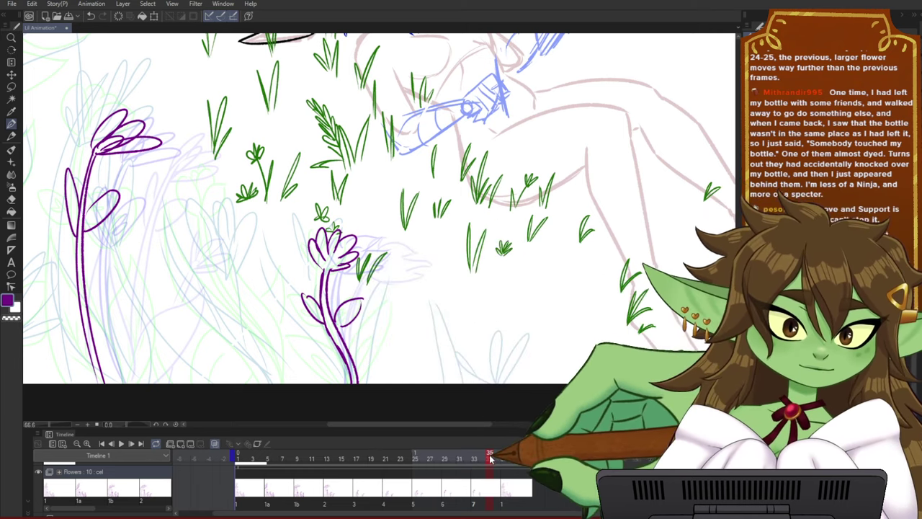
- Add the small stem leaves to the right-hand flower at frames 29 and 25, and save the file
{"action": "left_click_drag", "start_coordinate": [497, 458], "coordinate": [445, 463]}
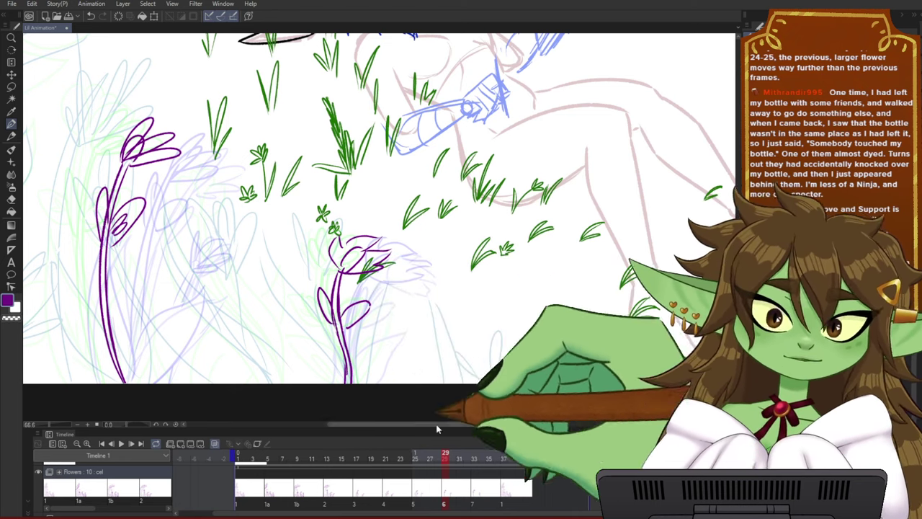
{"action": "left_click", "coordinate": [421, 464]}
{"action": "left_click_drag", "start_coordinate": [422, 466], "coordinate": [415, 461]}
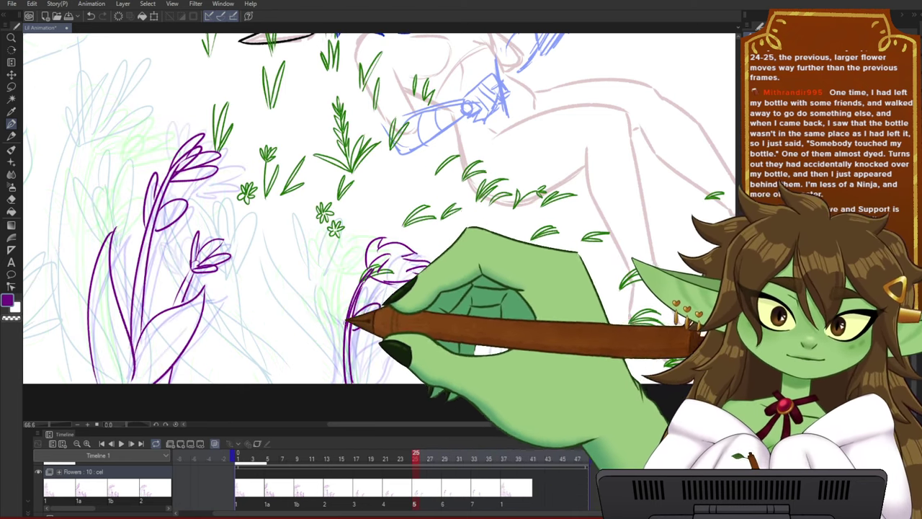
{"action": "left_click", "coordinate": [372, 465]}
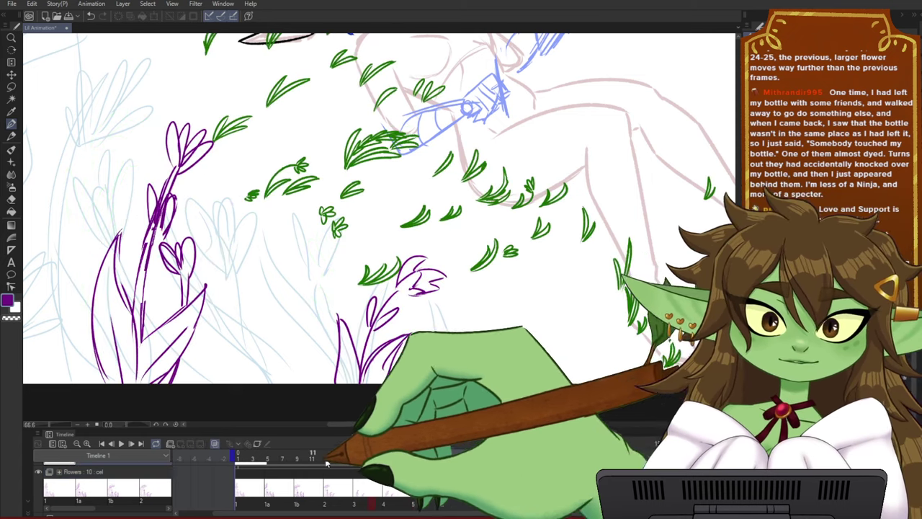
{"action": "left_click", "coordinate": [378, 464]}
{"action": "mouse_move", "coordinate": [376, 458]}
{"action": "left_mouse_down"}
{"action": "mouse_move", "coordinate": [351, 458]}
{"action": "mouse_move", "coordinate": [481, 458]}
{"action": "mouse_move", "coordinate": [347, 459]}
{"action": "mouse_move", "coordinate": [371, 459]}
{"action": "left_mouse_up"}
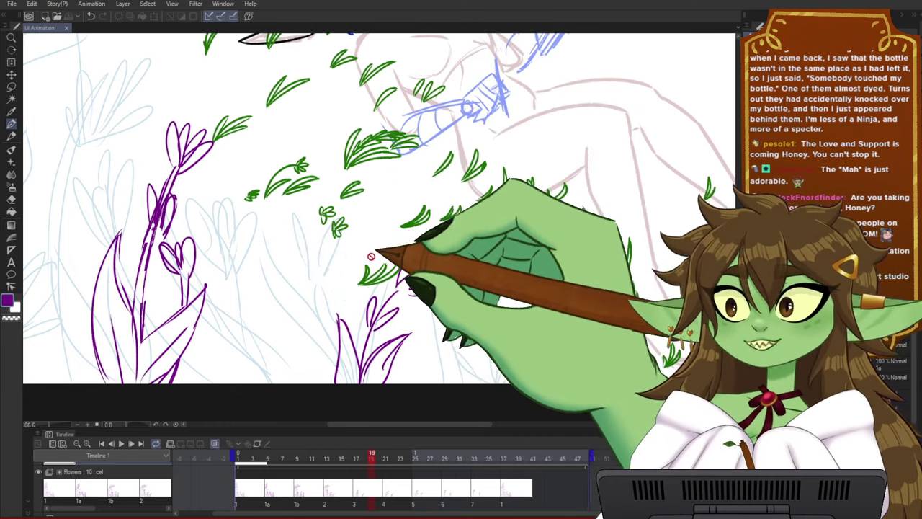
{"action": "scroll", "coordinate": [184, 344], "scroll_direction": "down", "scroll_amount": 1}
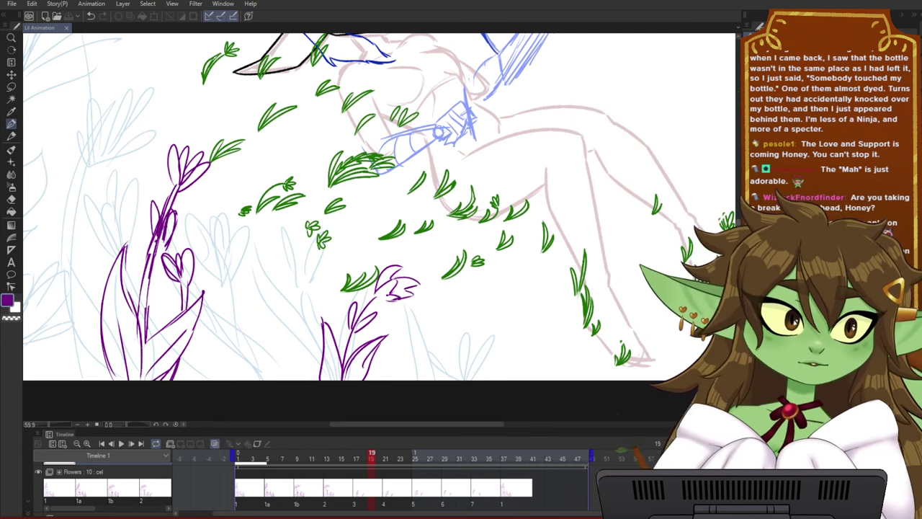
{"action": "scroll", "coordinate": [397, 330], "scroll_direction": "down", "scroll_amount": 1}
{"action": "scroll", "coordinate": [397, 327], "scroll_direction": "up", "scroll_amount": 2}
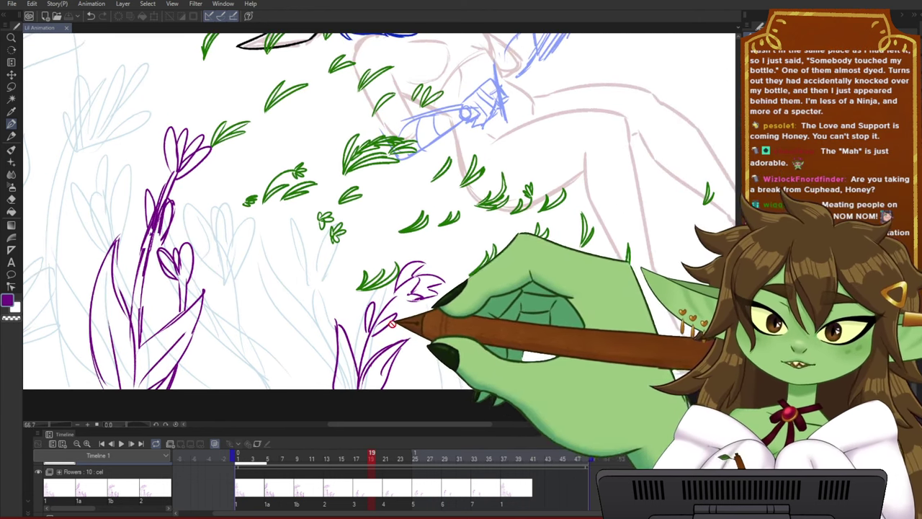
{"action": "left_click_drag", "start_coordinate": [393, 334], "coordinate": [432, 335]}
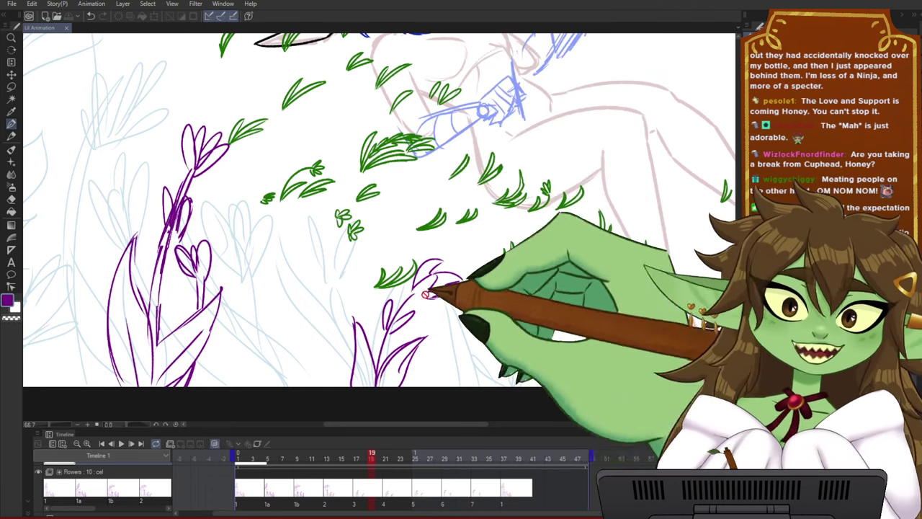
{"action": "scroll", "coordinate": [400, 324], "scroll_direction": "down", "scroll_amount": 1}
{"action": "scroll", "coordinate": [394, 348], "scroll_direction": "up", "scroll_amount": 1}
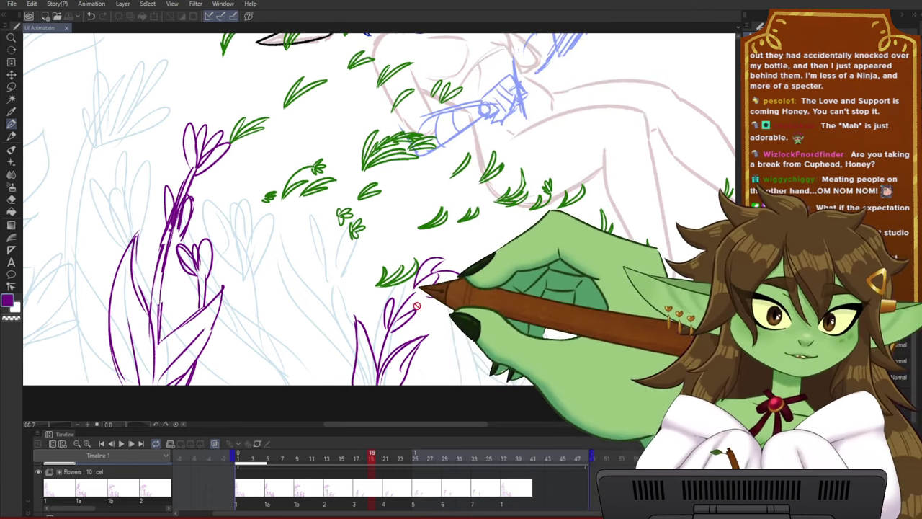
- Draw the large base leaves of the small right-hand flower at frames 33, 30 and 25, narrowing the left leaf at frame 30
{"action": "left_click", "coordinate": [372, 461]}
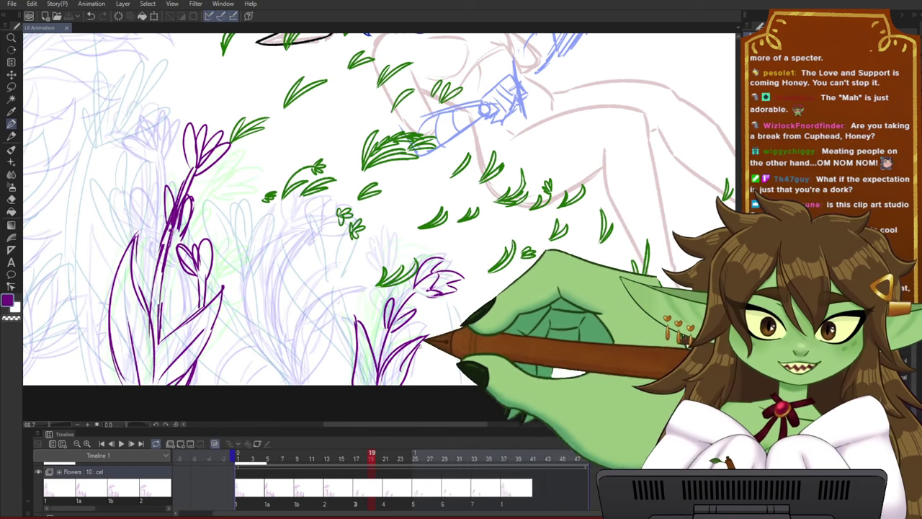
{"action": "left_click", "coordinate": [392, 452]}
{"action": "left_click_drag", "start_coordinate": [405, 463], "coordinate": [474, 471]}
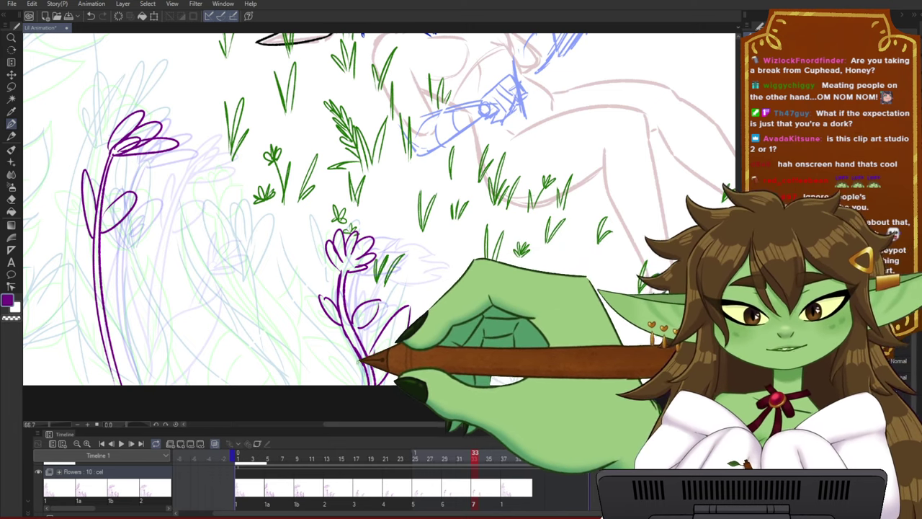
{"action": "left_click_drag", "start_coordinate": [468, 455], "coordinate": [469, 462]}
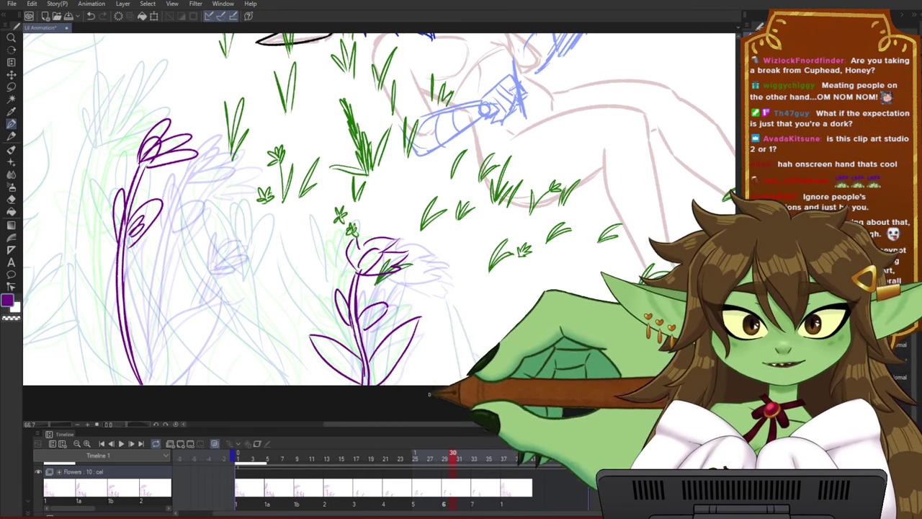
{"action": "left_click_drag", "start_coordinate": [328, 317], "coordinate": [353, 385]}
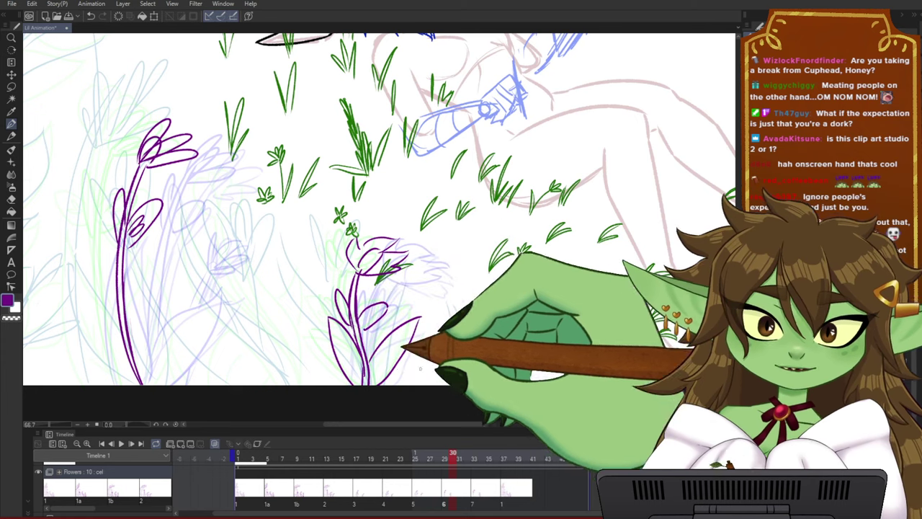
{"action": "mouse_move", "coordinate": [455, 457]}
{"action": "left_mouse_down"}
{"action": "mouse_move", "coordinate": [484, 457]}
{"action": "mouse_move", "coordinate": [400, 460]}
{"action": "mouse_move", "coordinate": [423, 459]}
{"action": "left_mouse_up"}
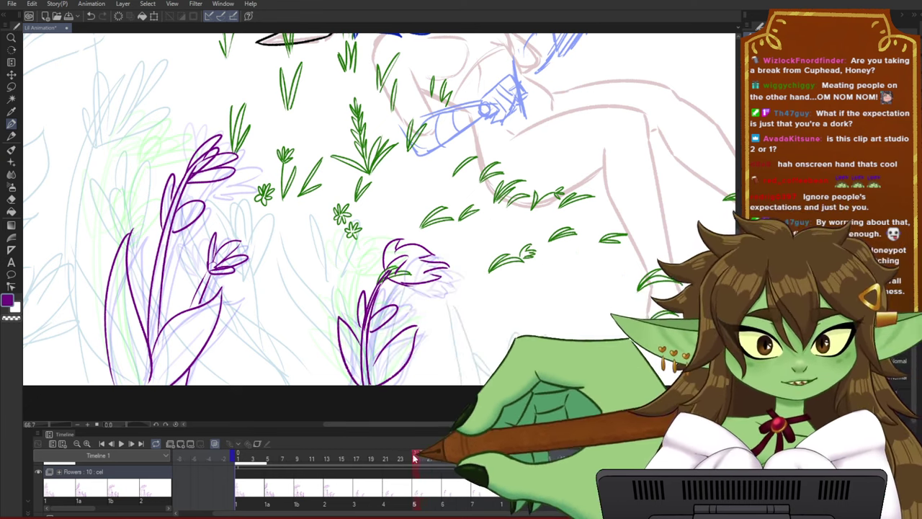
- Save the file and review the small right-hand flower's sway from frame 25 to frame 36 and back at frame 21
{"action": "left_click_drag", "start_coordinate": [419, 455], "coordinate": [497, 421]}
{"action": "scroll", "coordinate": [432, 249], "scroll_direction": "down", "scroll_amount": 2}
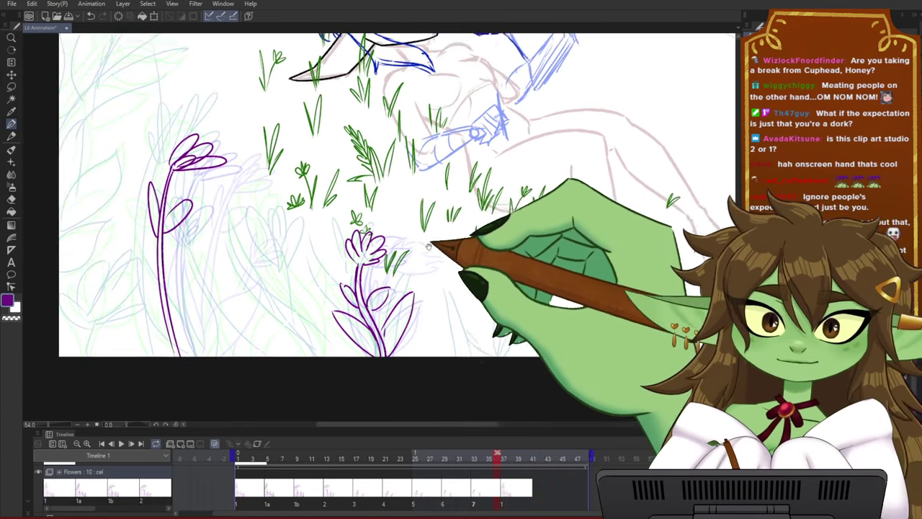
{"action": "left_click_drag", "start_coordinate": [432, 248], "coordinate": [440, 279]}
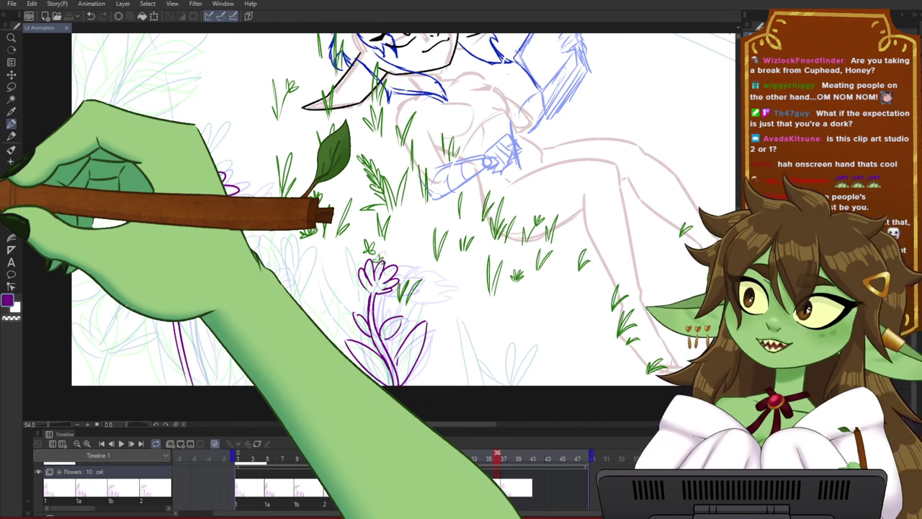
{"action": "left_click", "coordinate": [436, 458]}
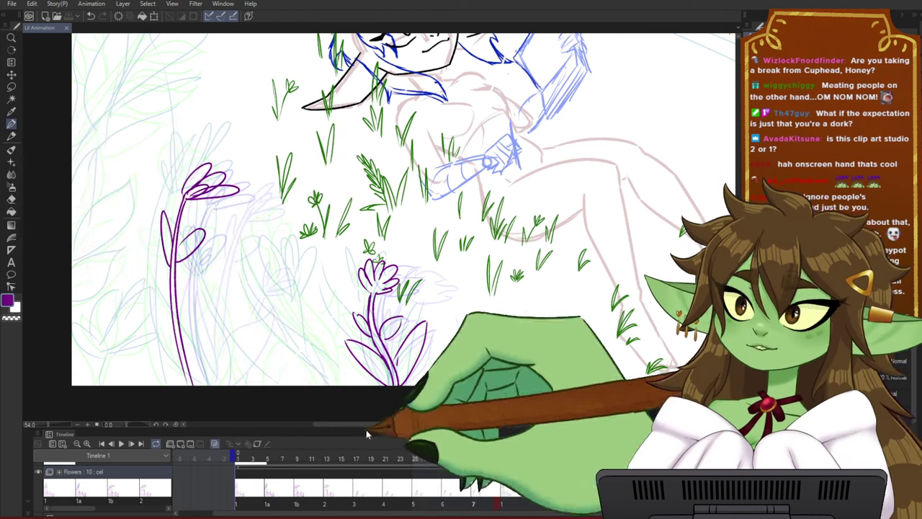
{"action": "mouse_move", "coordinate": [436, 461]}
{"action": "left_mouse_down"}
{"action": "mouse_move", "coordinate": [343, 469]}
{"action": "mouse_move", "coordinate": [406, 465]}
{"action": "mouse_move", "coordinate": [446, 475]}
{"action": "mouse_move", "coordinate": [353, 465]}
{"action": "mouse_move", "coordinate": [454, 472]}
{"action": "mouse_move", "coordinate": [472, 464]}
{"action": "mouse_move", "coordinate": [412, 465]}
{"action": "mouse_move", "coordinate": [520, 462]}
{"action": "mouse_move", "coordinate": [346, 464]}
{"action": "mouse_move", "coordinate": [509, 468]}
{"action": "mouse_move", "coordinate": [396, 475]}
{"action": "mouse_move", "coordinate": [357, 466]}
{"action": "mouse_move", "coordinate": [495, 474]}
{"action": "mouse_move", "coordinate": [371, 478]}
{"action": "mouse_move", "coordinate": [475, 478]}
{"action": "mouse_move", "coordinate": [403, 489]}
{"action": "mouse_move", "coordinate": [421, 481]}
{"action": "mouse_move", "coordinate": [476, 491]}
{"action": "mouse_move", "coordinate": [389, 511]}
{"action": "left_mouse_up"}
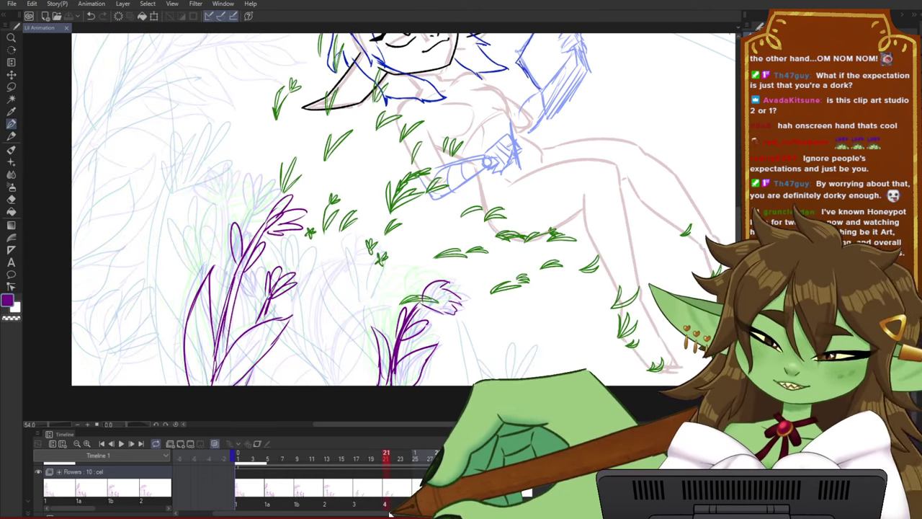
- At frame 35, draw the tall left flower's two large base leaves and detail the small leaves on its stem
{"action": "left_click", "coordinate": [394, 455]}
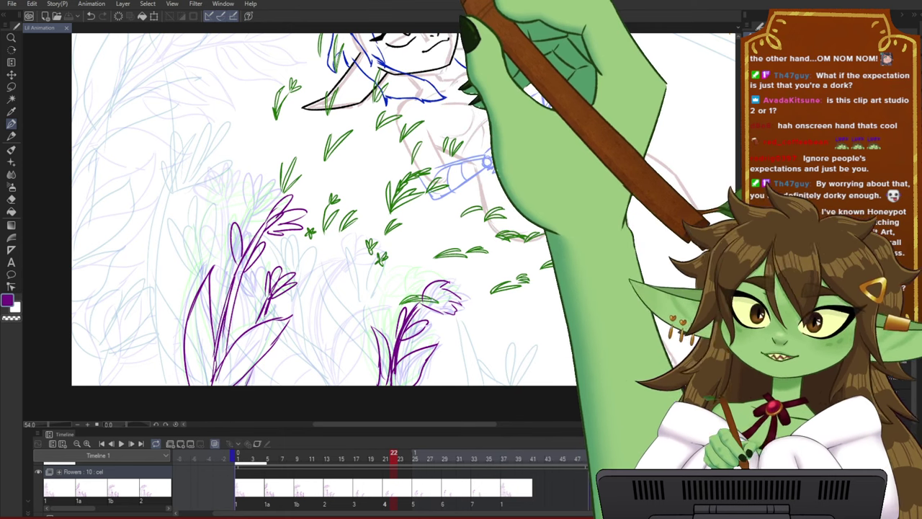
{"action": "mouse_move", "coordinate": [394, 453]}
{"action": "left_mouse_down"}
{"action": "mouse_move", "coordinate": [358, 448]}
{"action": "mouse_move", "coordinate": [433, 434]}
{"action": "mouse_move", "coordinate": [380, 434]}
{"action": "mouse_move", "coordinate": [407, 445]}
{"action": "mouse_move", "coordinate": [467, 430]}
{"action": "mouse_move", "coordinate": [424, 438]}
{"action": "left_mouse_up"}
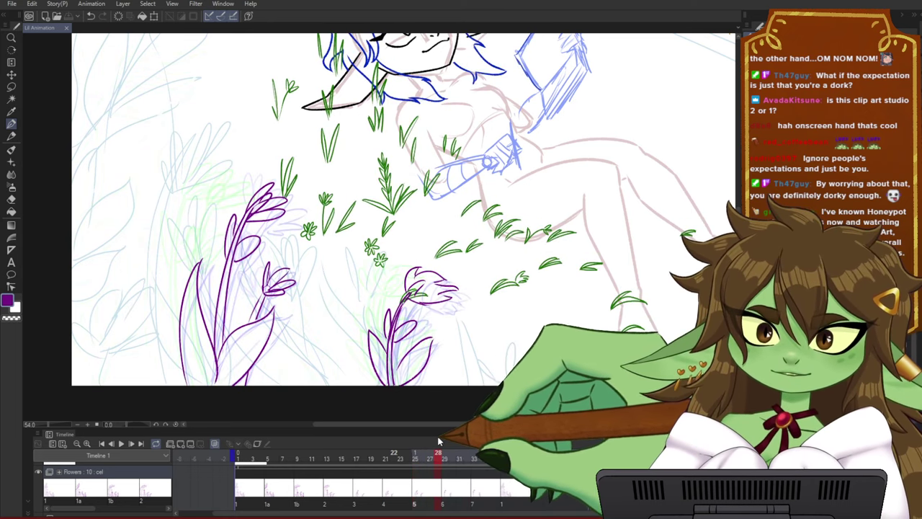
{"action": "left_click", "coordinate": [444, 441]}
{"action": "mouse_move", "coordinate": [449, 440]}
{"action": "left_mouse_down"}
{"action": "mouse_move", "coordinate": [509, 432]}
{"action": "mouse_move", "coordinate": [488, 437]}
{"action": "left_mouse_up"}
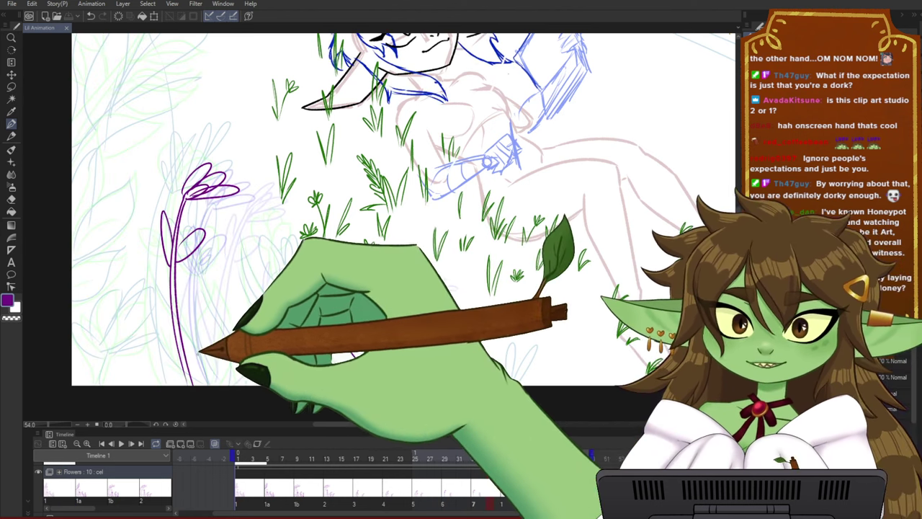
{"action": "mouse_move", "coordinate": [191, 371]}
{"action": "left_mouse_down"}
{"action": "mouse_move", "coordinate": [218, 281]}
{"action": "mouse_move", "coordinate": [236, 326]}
{"action": "mouse_move", "coordinate": [225, 384]}
{"action": "left_mouse_up"}
{"action": "left_click_drag", "start_coordinate": [156, 267], "coordinate": [165, 370]}
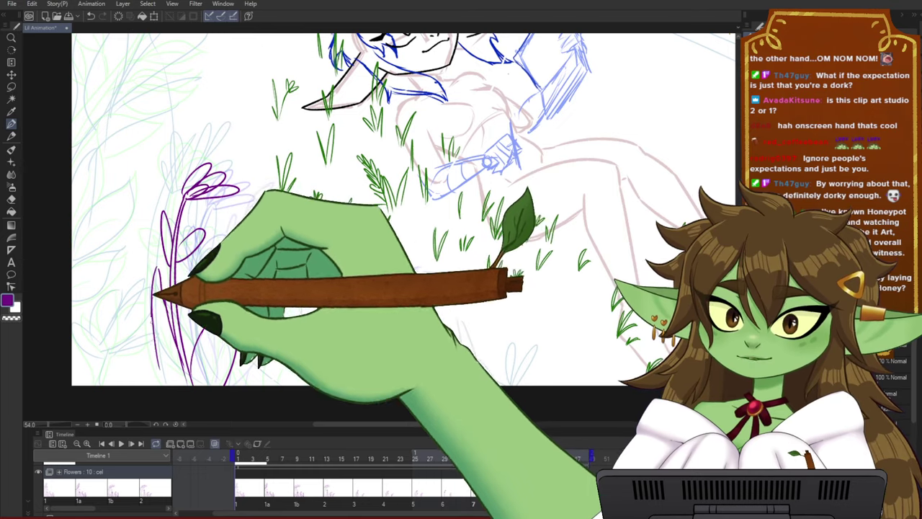
{"action": "left_click_drag", "start_coordinate": [153, 299], "coordinate": [173, 372]}
{"action": "mouse_move", "coordinate": [181, 246]}
{"action": "left_mouse_down"}
{"action": "mouse_move", "coordinate": [192, 242]}
{"action": "mouse_move", "coordinate": [172, 250]}
{"action": "left_mouse_up"}
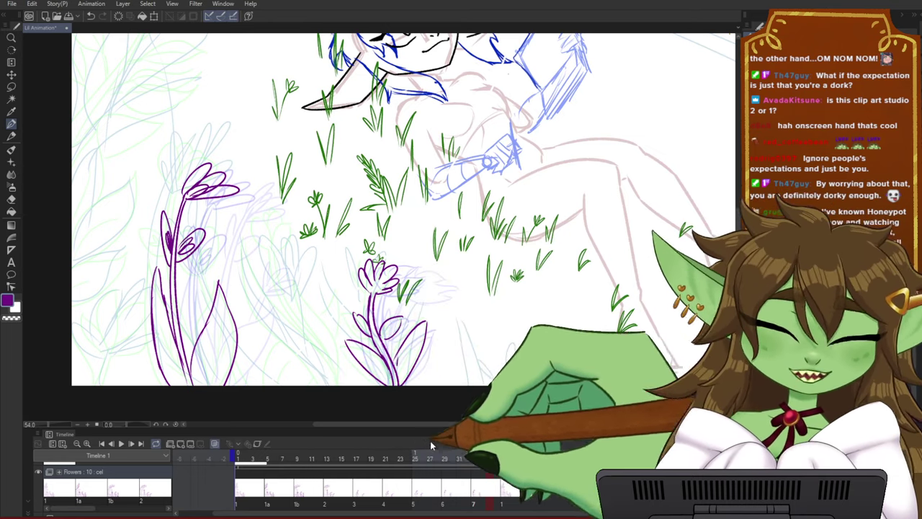
- At frame 29, draw the two large base leaves of the tall left flower and compare them with the previous cel
{"action": "left_click", "coordinate": [473, 458]}
{"action": "left_click_drag", "start_coordinate": [474, 458], "coordinate": [446, 464]}
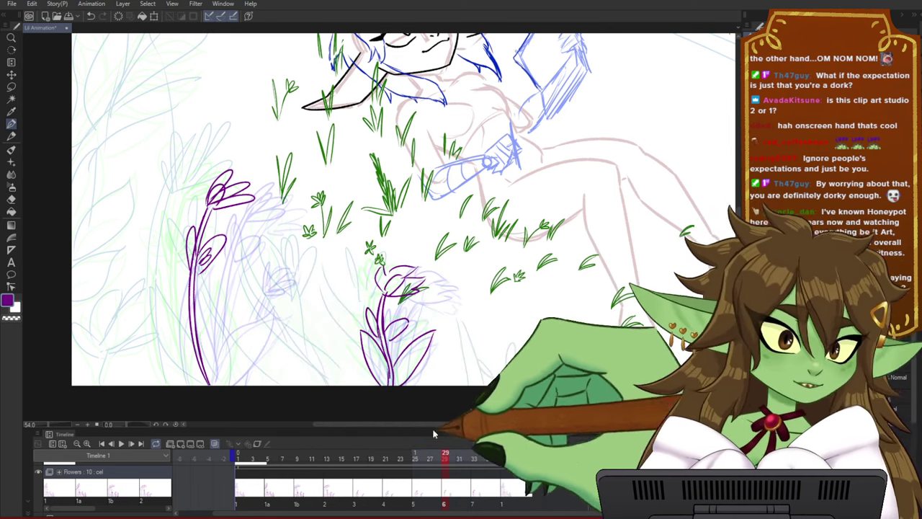
{"action": "mouse_move", "coordinate": [446, 458]}
{"action": "left_mouse_down"}
{"action": "mouse_move", "coordinate": [434, 458]}
{"action": "mouse_move", "coordinate": [444, 459]}
{"action": "left_mouse_up"}
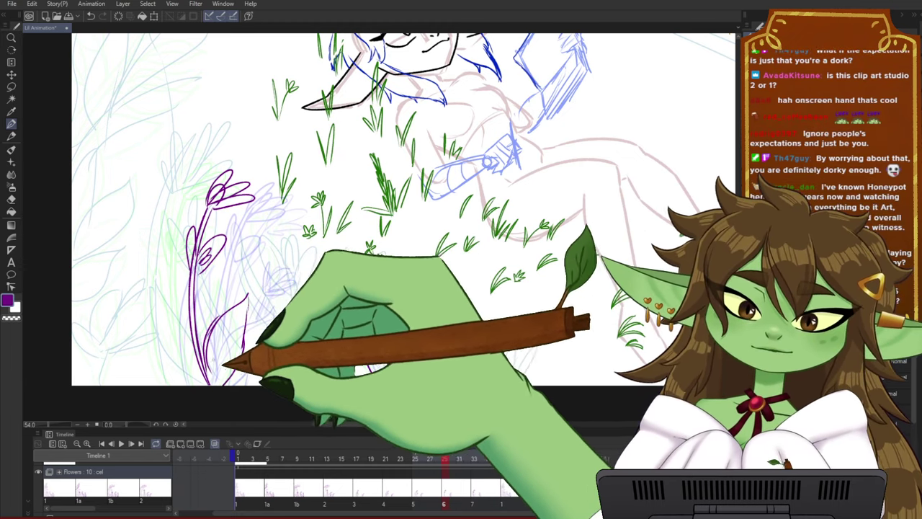
{"action": "mouse_move", "coordinate": [443, 459]}
{"action": "left_mouse_down"}
{"action": "mouse_move", "coordinate": [384, 459]}
{"action": "mouse_move", "coordinate": [445, 460]}
{"action": "left_mouse_up"}
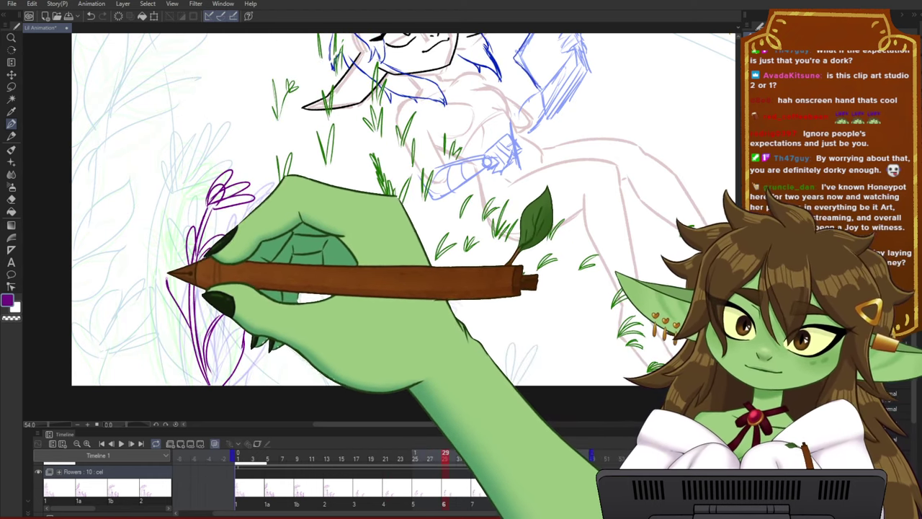
{"action": "mouse_move", "coordinate": [167, 274]}
{"action": "left_mouse_down"}
{"action": "mouse_move", "coordinate": [170, 305]}
{"action": "mouse_move", "coordinate": [204, 382]}
{"action": "left_mouse_up"}
{"action": "mouse_move", "coordinate": [167, 275]}
{"action": "left_mouse_down"}
{"action": "mouse_move", "coordinate": [170, 312]}
{"action": "mouse_move", "coordinate": [207, 383]}
{"action": "left_mouse_up"}
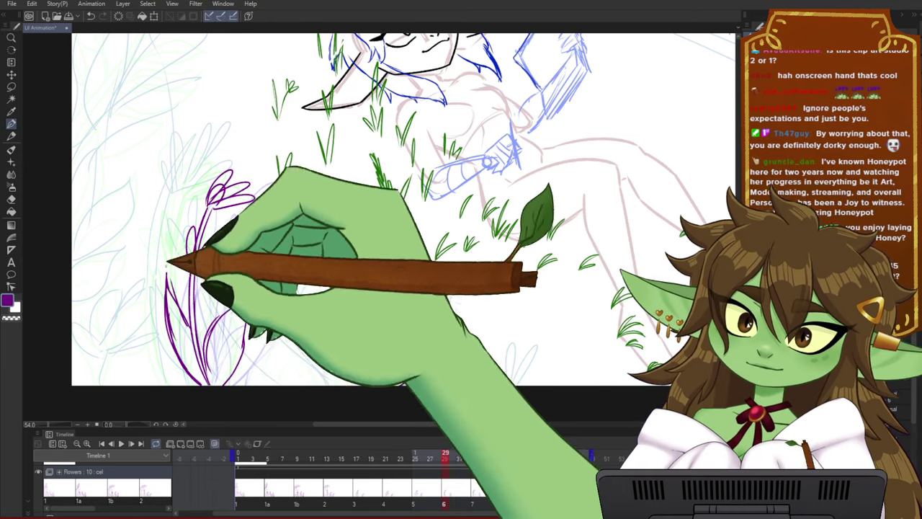
{"action": "left_click_drag", "start_coordinate": [461, 455], "coordinate": [437, 455]}
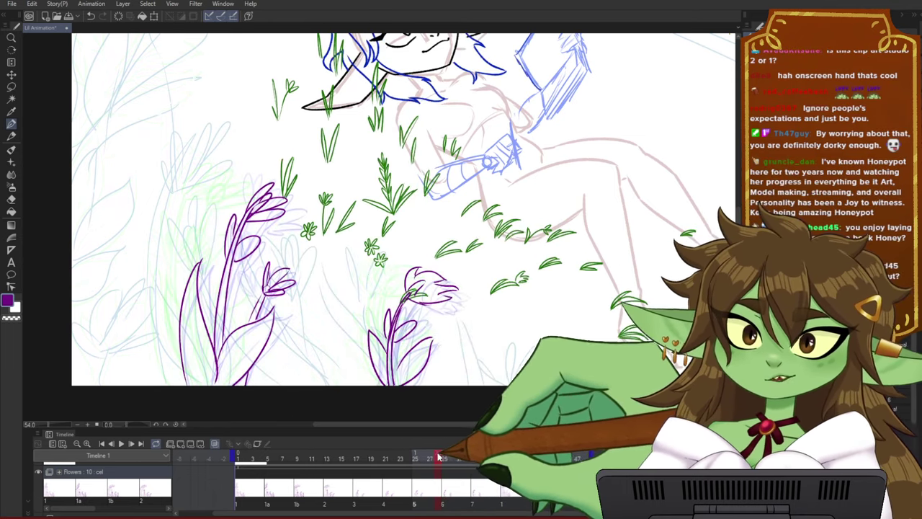
{"action": "left_click", "coordinate": [446, 453]}
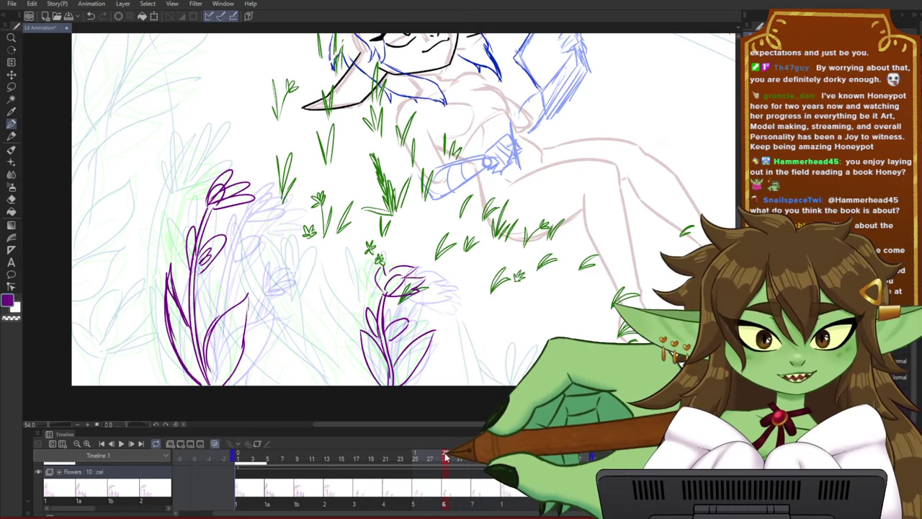
- At frame 33, sketch the side bloom between the tall flower's stem and right base leaf, with its lower stem behind the leaf
{"action": "left_click_drag", "start_coordinate": [445, 456], "coordinate": [479, 493]}
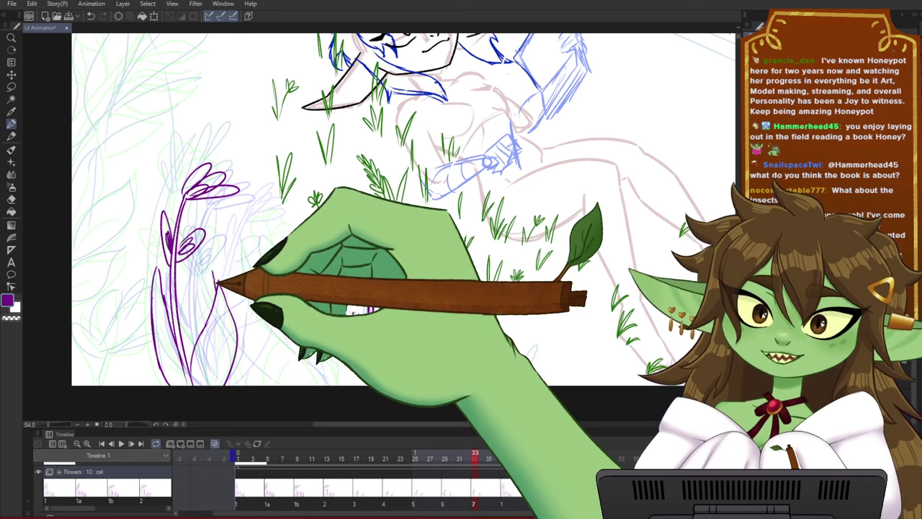
{"action": "left_click_drag", "start_coordinate": [237, 346], "coordinate": [267, 388]}
{"action": "left_click_drag", "start_coordinate": [239, 351], "coordinate": [265, 383]}
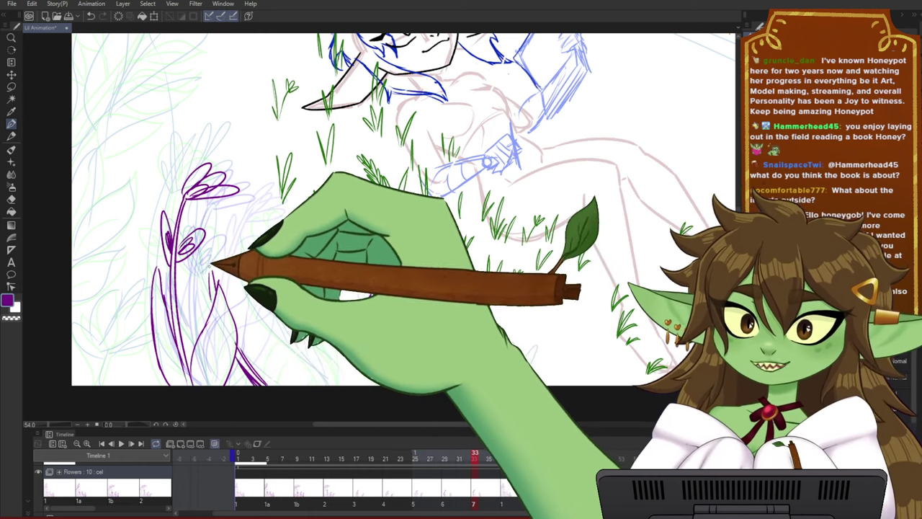
{"action": "mouse_move", "coordinate": [212, 268]}
{"action": "left_mouse_down"}
{"action": "mouse_move", "coordinate": [198, 249]}
{"action": "mouse_move", "coordinate": [213, 262]}
{"action": "mouse_move", "coordinate": [210, 254]}
{"action": "mouse_move", "coordinate": [223, 252]}
{"action": "mouse_move", "coordinate": [218, 271]}
{"action": "mouse_move", "coordinate": [216, 245]}
{"action": "mouse_move", "coordinate": [225, 255]}
{"action": "mouse_move", "coordinate": [218, 263]}
{"action": "mouse_move", "coordinate": [196, 242]}
{"action": "mouse_move", "coordinate": [210, 269]}
{"action": "left_mouse_up"}
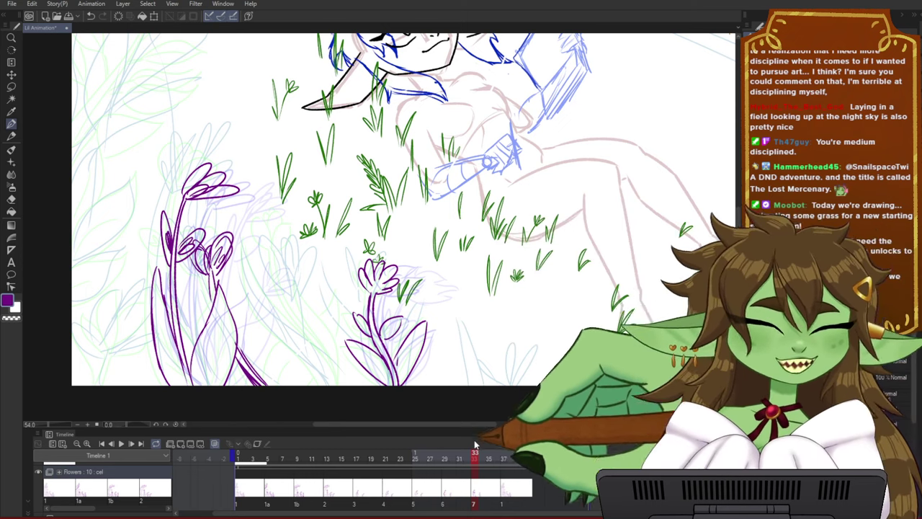
- At frame 29, sketch the matching side bloom and its lower stem beside the tall left flower
{"action": "left_click_drag", "start_coordinate": [473, 459], "coordinate": [400, 462]}
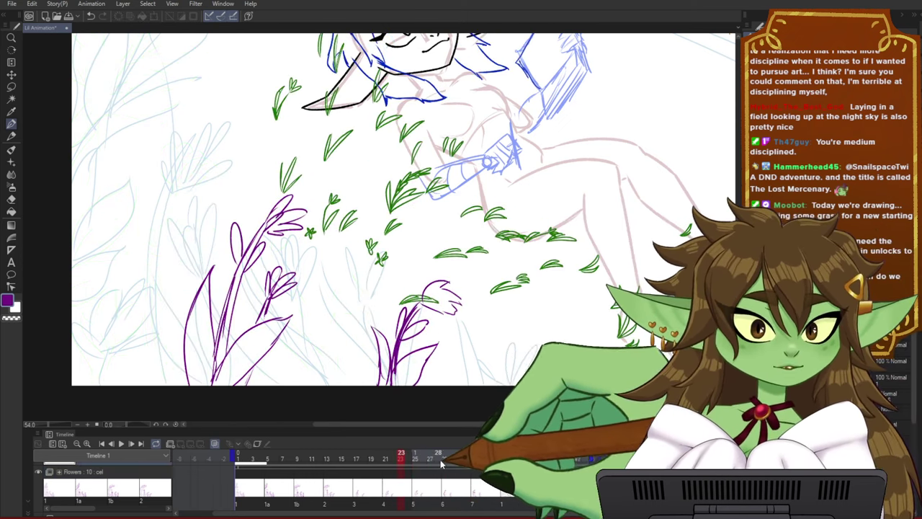
{"action": "left_click_drag", "start_coordinate": [500, 459], "coordinate": [445, 458]}
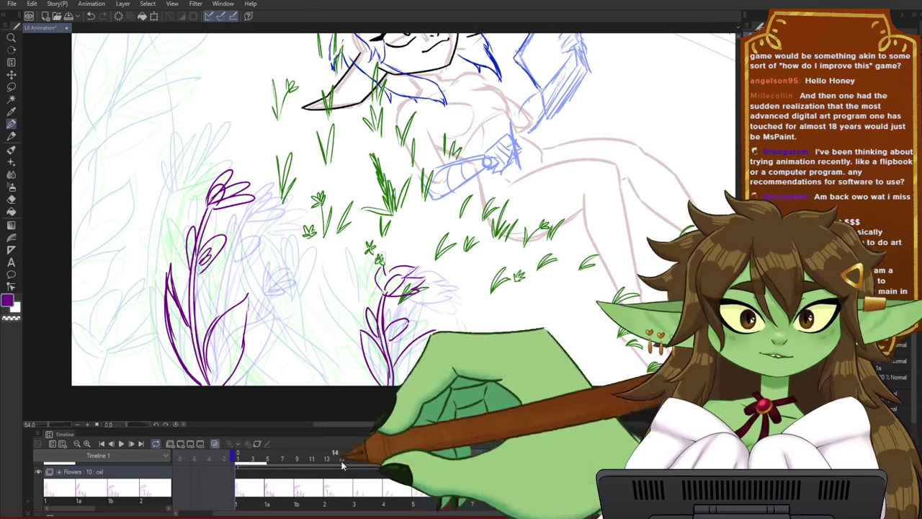
{"action": "mouse_move", "coordinate": [450, 458]}
{"action": "left_mouse_down"}
{"action": "mouse_move", "coordinate": [396, 459]}
{"action": "mouse_move", "coordinate": [502, 456]}
{"action": "mouse_move", "coordinate": [449, 458]}
{"action": "left_mouse_up"}
{"action": "mouse_move", "coordinate": [465, 463]}
{"action": "left_mouse_down"}
{"action": "mouse_move", "coordinate": [450, 465]}
{"action": "mouse_move", "coordinate": [477, 461]}
{"action": "mouse_move", "coordinate": [410, 459]}
{"action": "mouse_move", "coordinate": [445, 465]}
{"action": "left_mouse_up"}
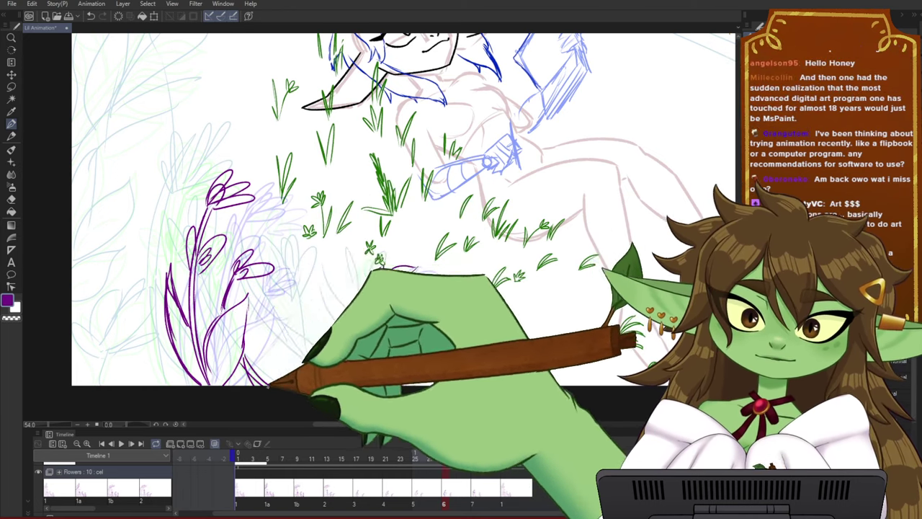
- Play the animation from the first frame, stop it at frame 5 and save the file
{"action": "left_click", "coordinate": [447, 464]}
{"action": "left_click_drag", "start_coordinate": [447, 464], "coordinate": [238, 454]}
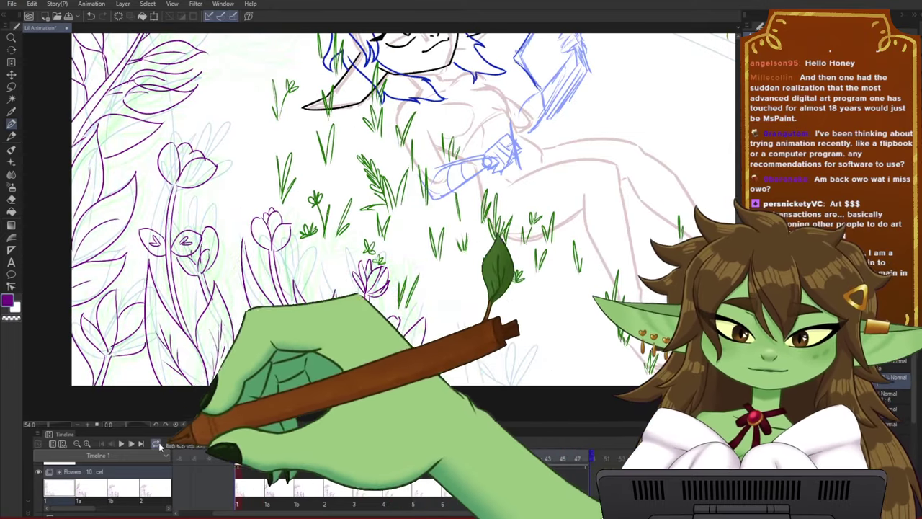
{"action": "left_click", "coordinate": [118, 443]}
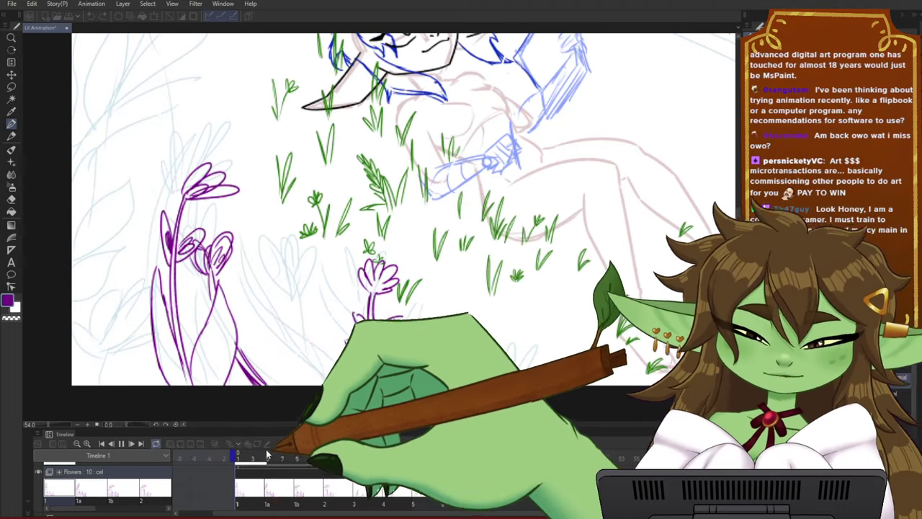
{"action": "left_click", "coordinate": [269, 455]}
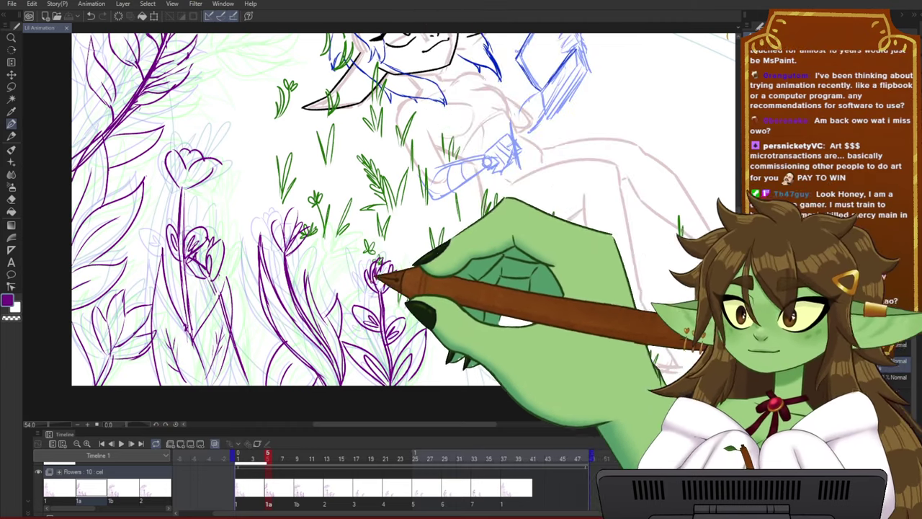
- Fit the whole Starting Soon picture in view and play the loop to check the overall flower motion
{"action": "scroll", "coordinate": [229, 278], "scroll_direction": "down", "scroll_amount": 5}
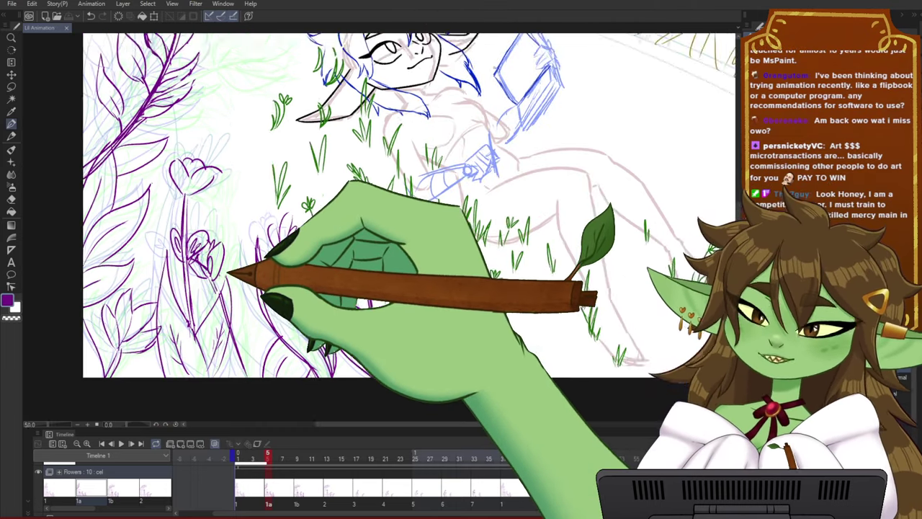
{"action": "scroll", "coordinate": [148, 318], "scroll_direction": "down", "scroll_amount": 3}
{"action": "scroll", "coordinate": [259, 317], "scroll_direction": "up", "scroll_amount": 3}
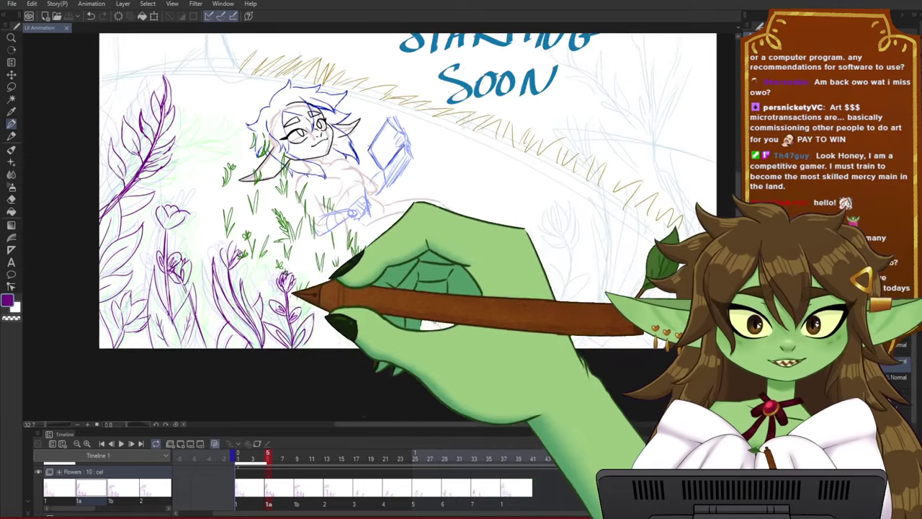
{"action": "scroll", "coordinate": [252, 351], "scroll_direction": "down", "scroll_amount": 2}
{"action": "scroll", "coordinate": [238, 256], "scroll_direction": "up", "scroll_amount": 2}
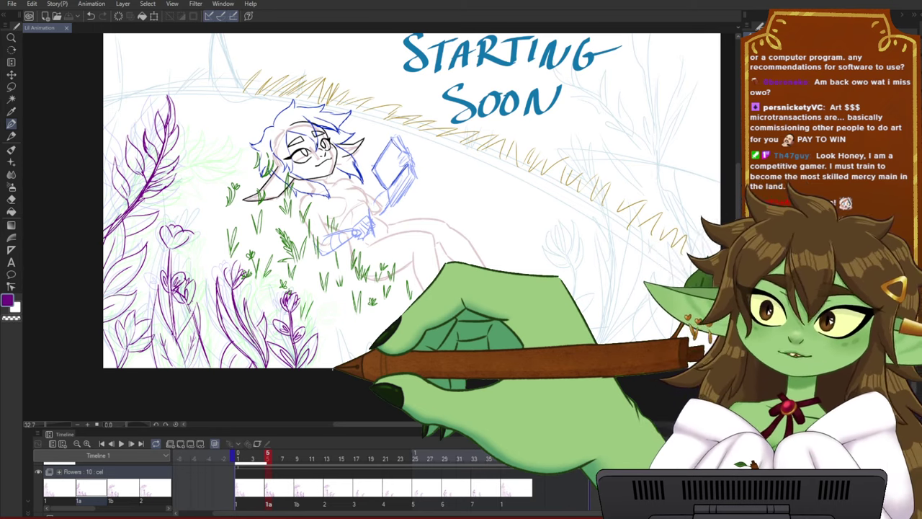
{"action": "scroll", "coordinate": [180, 390], "scroll_direction": "down", "scroll_amount": 3}
{"action": "scroll", "coordinate": [259, 357], "scroll_direction": "up", "scroll_amount": 3}
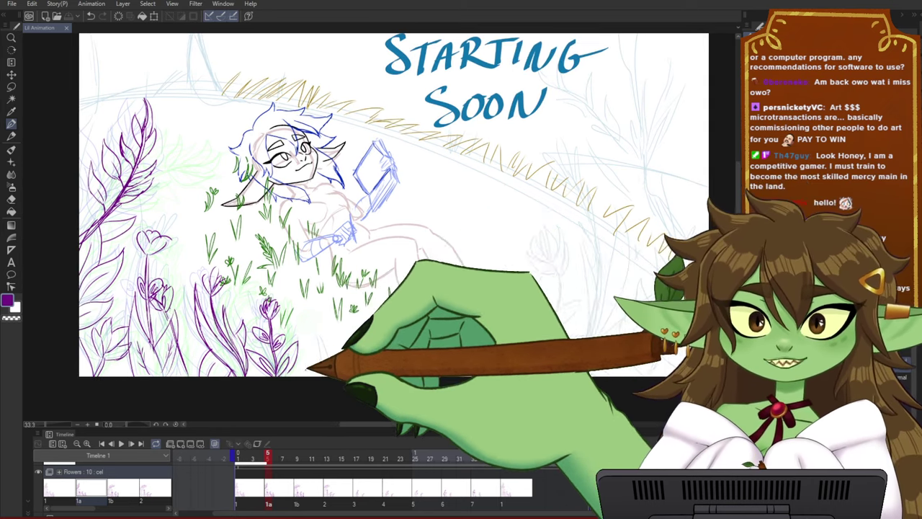
{"action": "scroll", "coordinate": [317, 360], "scroll_direction": "down", "scroll_amount": 2}
{"action": "scroll", "coordinate": [342, 263], "scroll_direction": "up", "scroll_amount": 2}
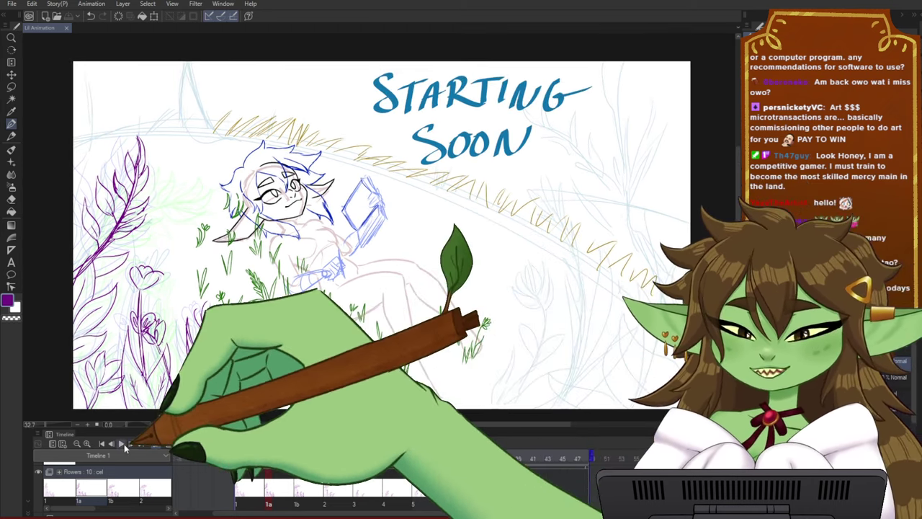
{"action": "left_click", "coordinate": [121, 443]}
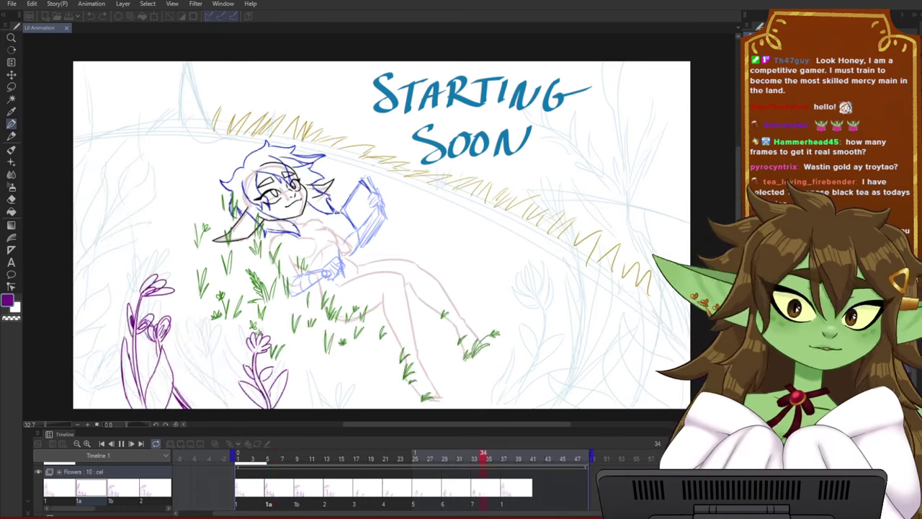
{"action": "left_click", "coordinate": [121, 443]}
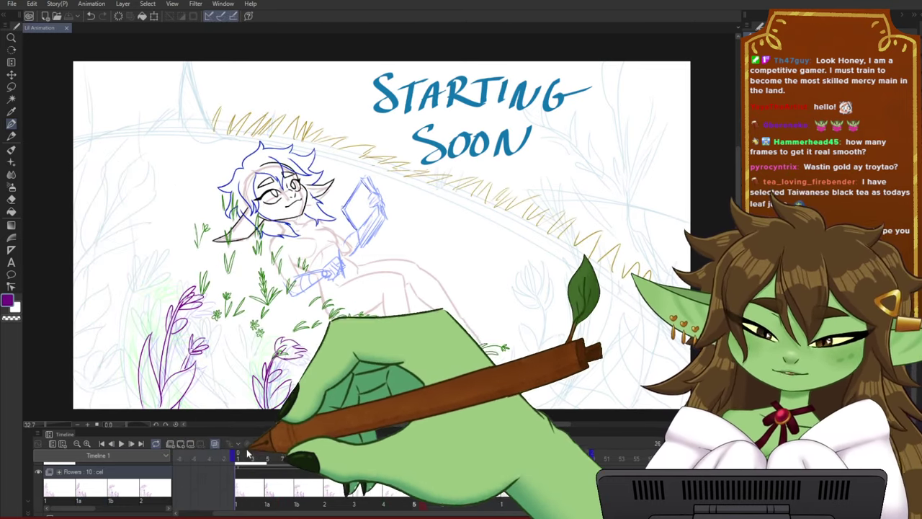
- Review the flowers' sway across the whole scene from the opening frames up to frame 22
{"action": "left_click_drag", "start_coordinate": [240, 455], "coordinate": [250, 457]}
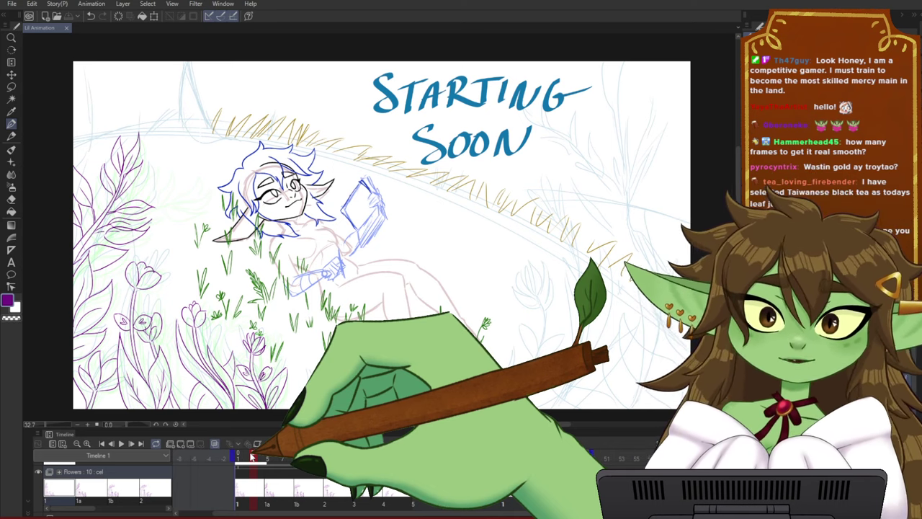
{"action": "left_click_drag", "start_coordinate": [251, 454], "coordinate": [394, 472]}
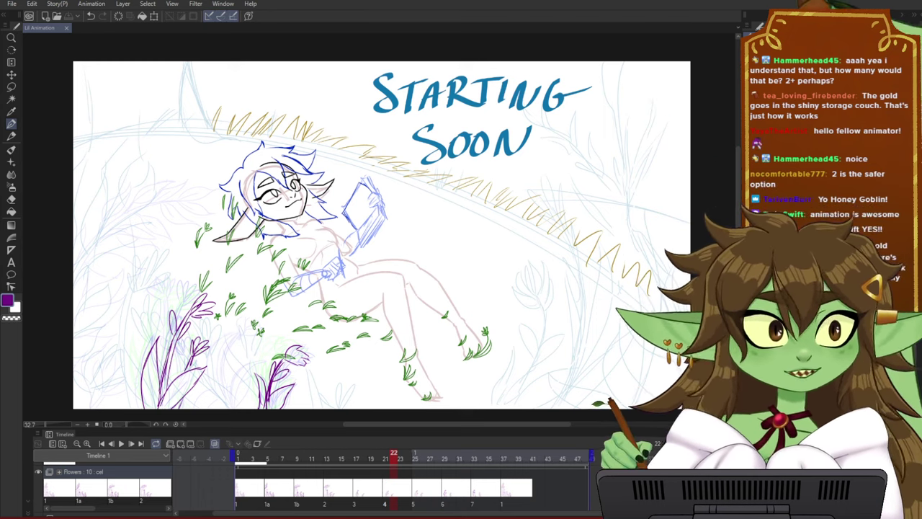
{"action": "scroll", "coordinate": [539, 298], "scroll_direction": "down", "scroll_amount": 3}
{"action": "scroll", "coordinate": [432, 299], "scroll_direction": "up", "scroll_amount": 1}
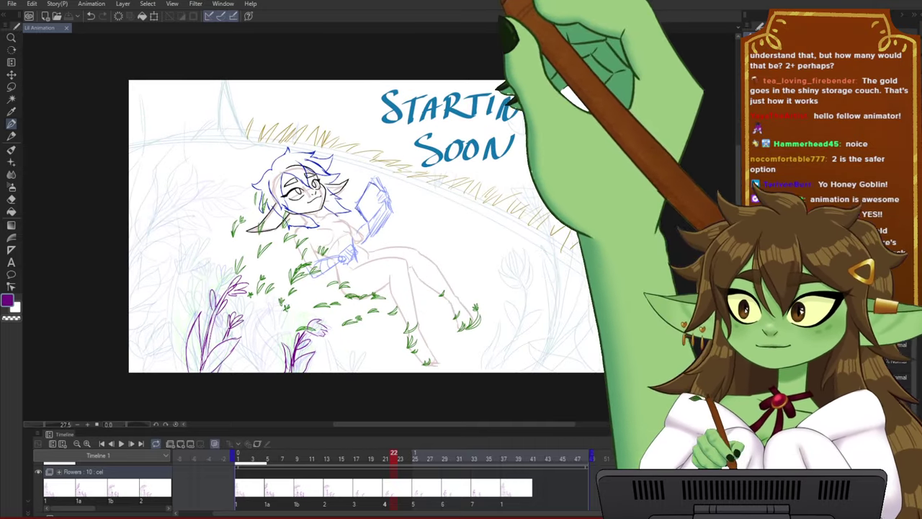
{"action": "scroll", "coordinate": [435, 273], "scroll_direction": "up", "scroll_amount": 1}
{"action": "left_click_drag", "start_coordinate": [430, 283], "coordinate": [471, 278]}
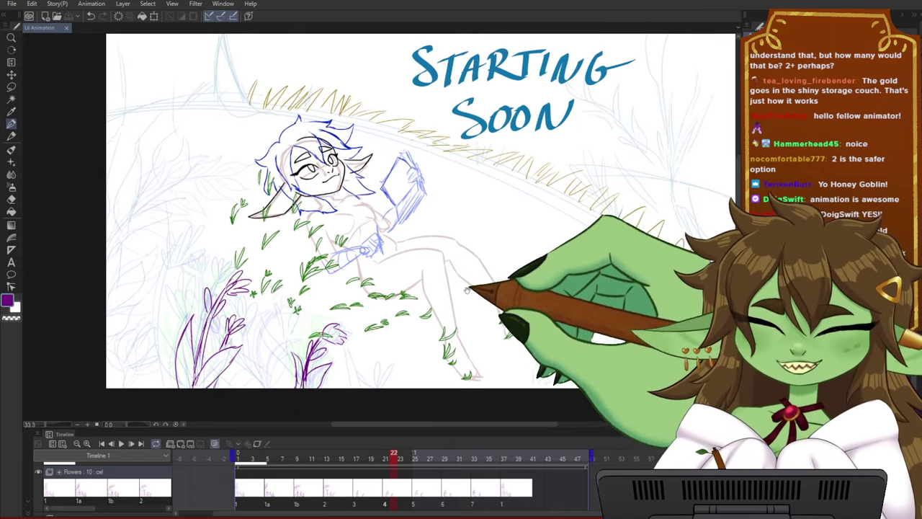
- Examine the left flower group more closely at frames 7, 3 and 17
{"action": "left_click_drag", "start_coordinate": [393, 460], "coordinate": [291, 454]}
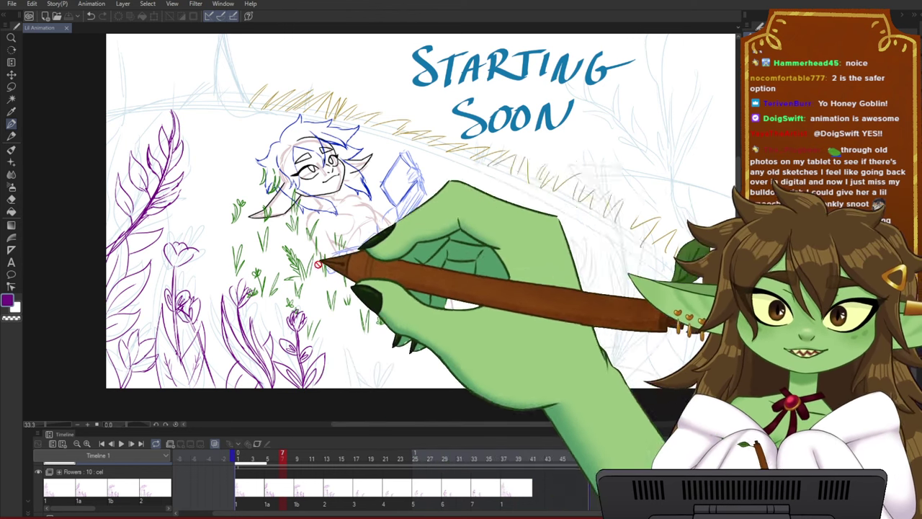
{"action": "scroll", "coordinate": [280, 269], "scroll_direction": "up", "scroll_amount": 2}
{"action": "left_click_drag", "start_coordinate": [266, 275], "coordinate": [293, 273]}
{"action": "scroll", "coordinate": [293, 273], "scroll_direction": "up", "scroll_amount": 1}
{"action": "scroll", "coordinate": [306, 275], "scroll_direction": "down", "scroll_amount": 1}
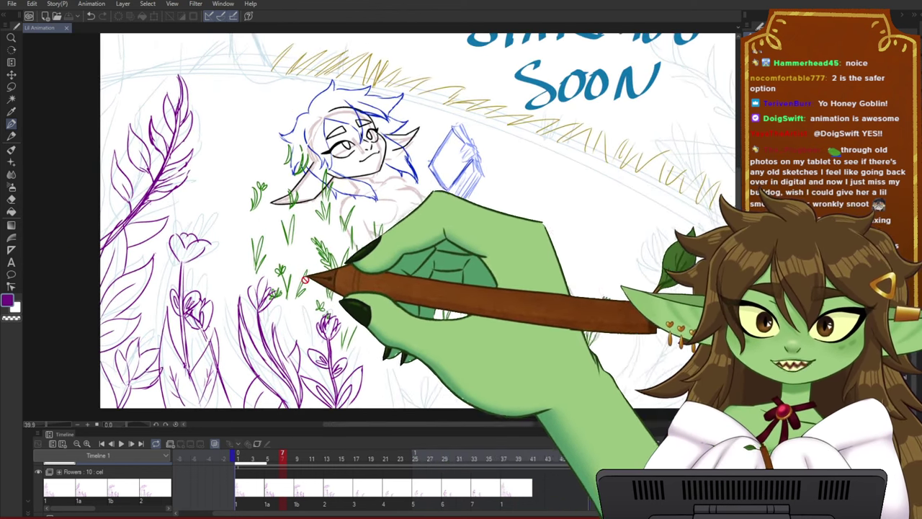
{"action": "left_click_drag", "start_coordinate": [384, 309], "coordinate": [367, 307]}
{"action": "left_click_drag", "start_coordinate": [279, 460], "coordinate": [255, 437]}
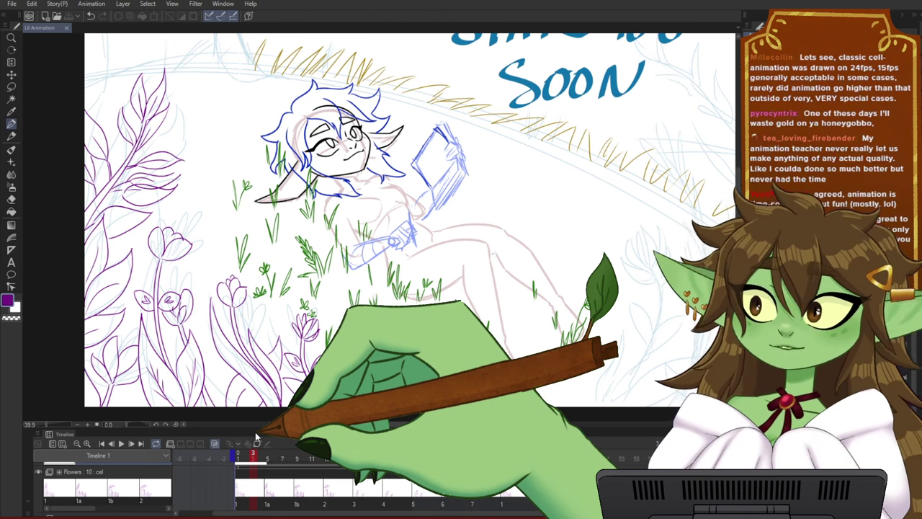
{"action": "left_click_drag", "start_coordinate": [247, 456], "coordinate": [358, 450]}
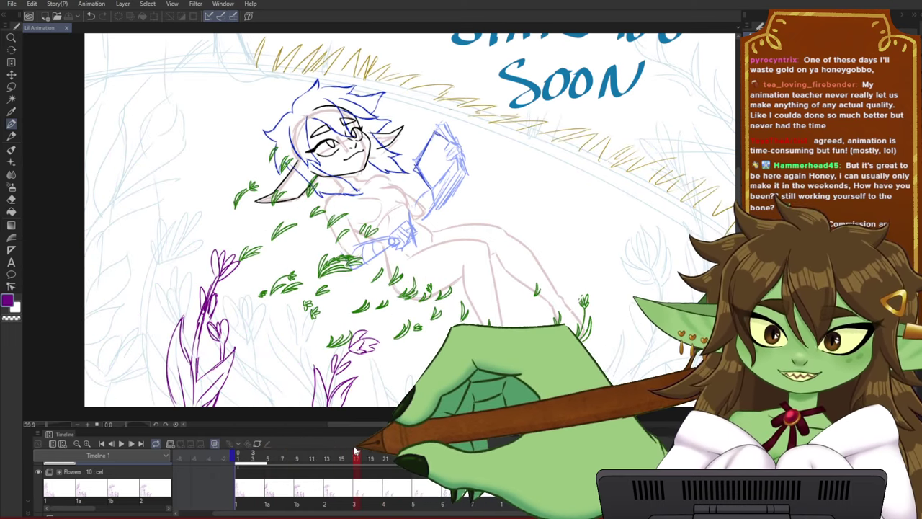
- Select Flowers cel 3 at frame 17 and hide the pale blue background rough sketch
{"action": "left_click", "coordinate": [357, 488]}
{"action": "scroll", "coordinate": [163, 187], "scroll_direction": "up", "scroll_amount": 2}
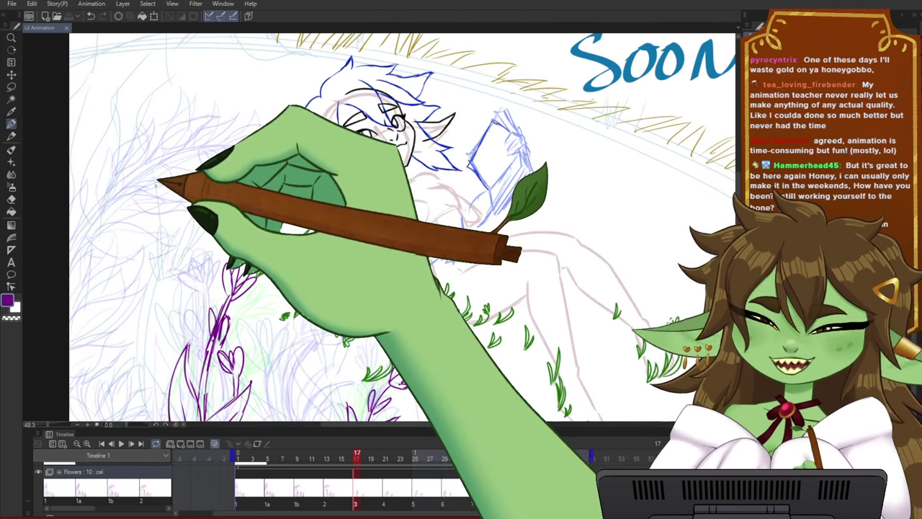
{"action": "left_click_drag", "start_coordinate": [177, 185], "coordinate": [195, 189]}
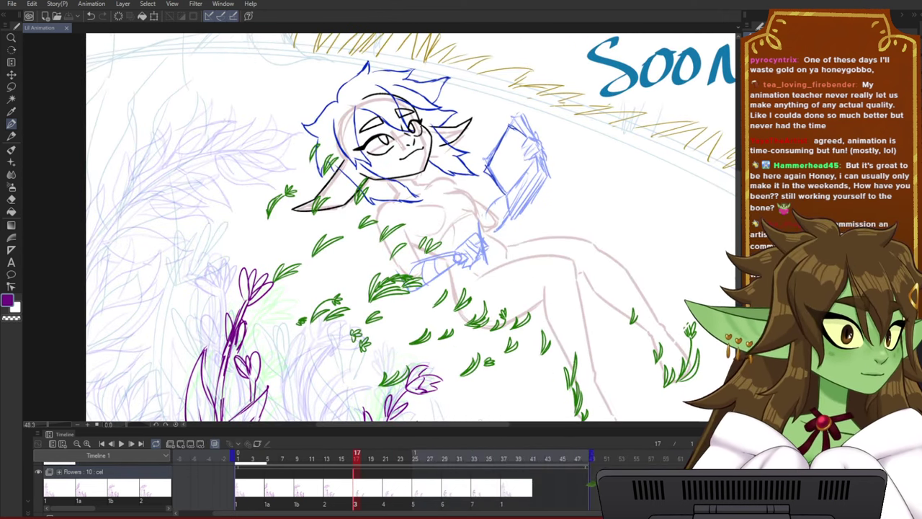
{"action": "left_click", "coordinate": [752, 346]}
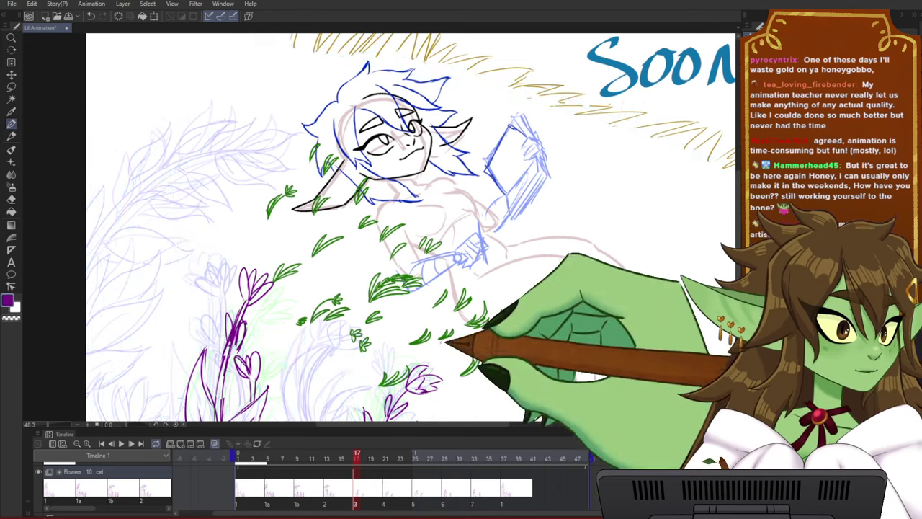
- Draw the long arching double-line stem of the upper left plant on Flowers cel 3, curving from the canvas edge towards the character's head
{"action": "left_click_drag", "start_coordinate": [158, 224], "coordinate": [212, 267]}
{"action": "scroll", "coordinate": [216, 267], "scroll_direction": "up", "scroll_amount": 1}
{"action": "left_click_drag", "start_coordinate": [304, 220], "coordinate": [306, 235]}
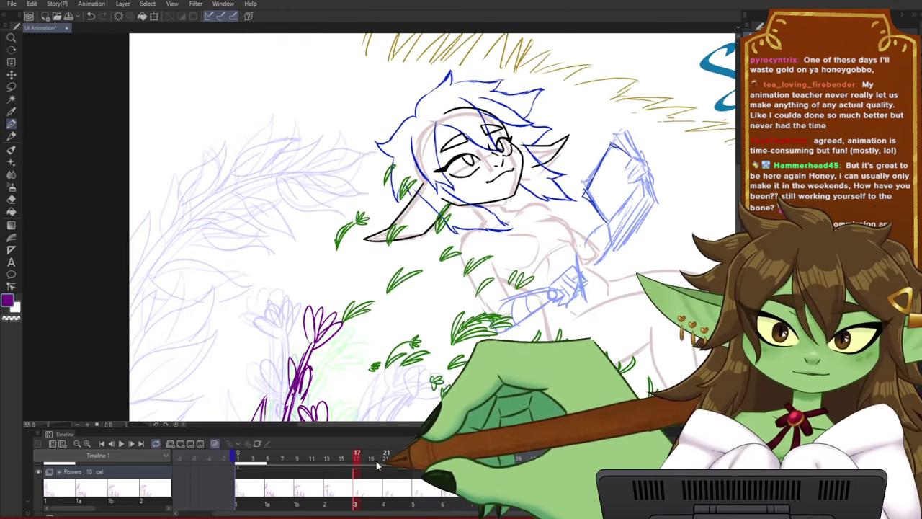
{"action": "left_click", "coordinate": [441, 468]}
{"action": "mouse_move", "coordinate": [440, 468]}
{"action": "left_mouse_down"}
{"action": "mouse_move", "coordinate": [282, 468]}
{"action": "mouse_move", "coordinate": [360, 496]}
{"action": "left_mouse_up"}
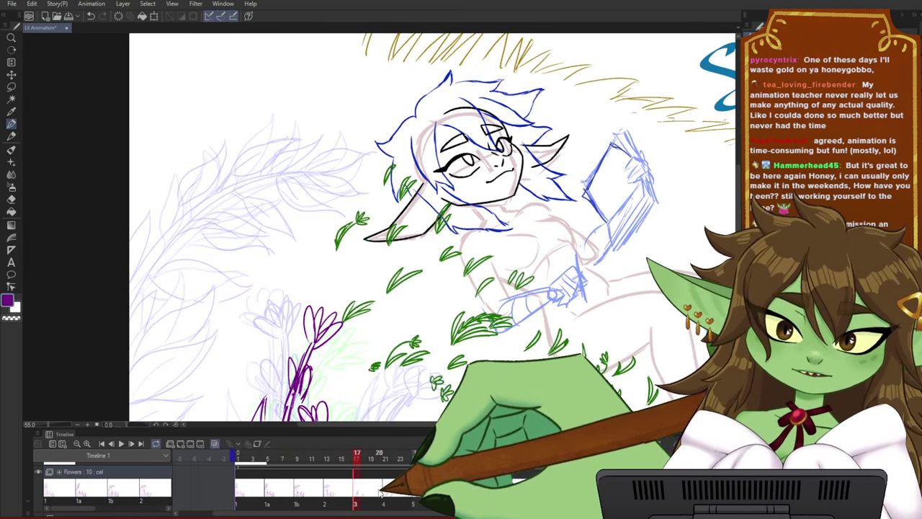
{"action": "left_click_drag", "start_coordinate": [411, 168], "coordinate": [427, 190]}
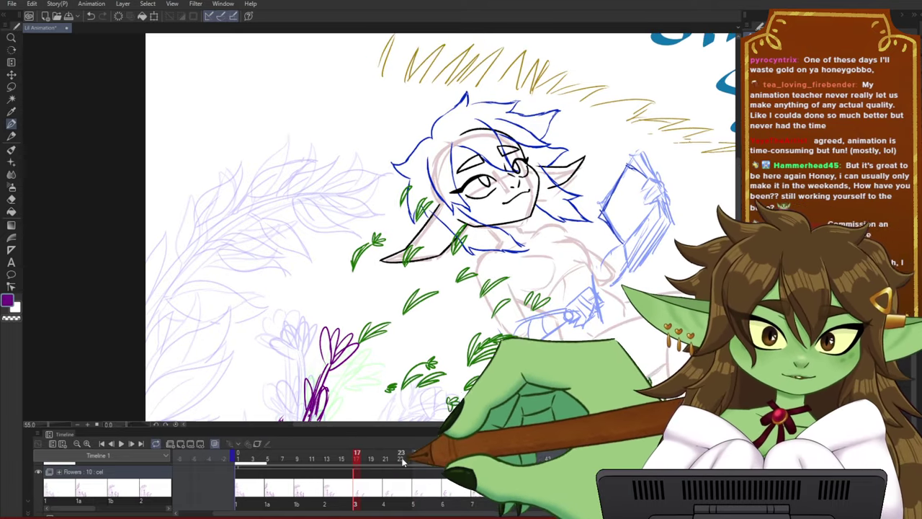
{"action": "mouse_move", "coordinate": [147, 303]}
{"action": "left_mouse_down"}
{"action": "mouse_move", "coordinate": [238, 198]}
{"action": "mouse_move", "coordinate": [298, 181]}
{"action": "left_mouse_up"}
{"action": "key", "text": "ctrl+z"}
{"action": "left_click_drag", "start_coordinate": [147, 286], "coordinate": [342, 182]}
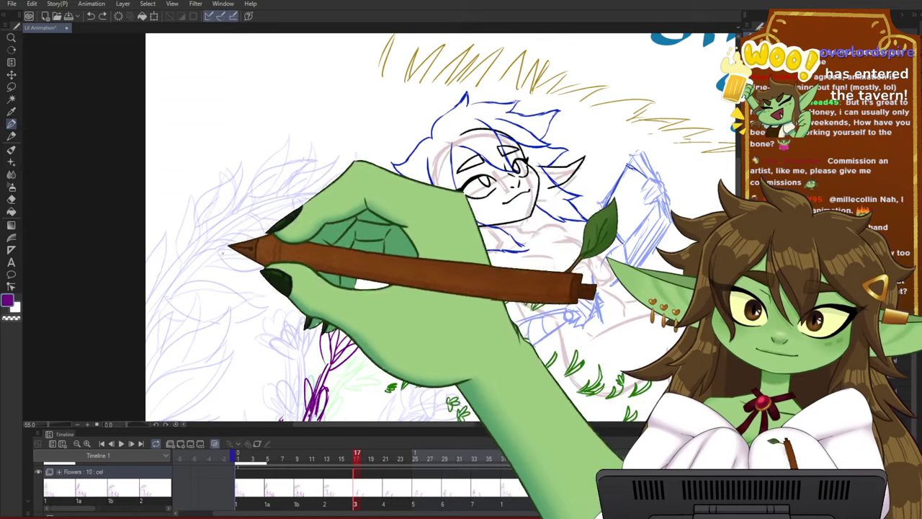
{"action": "mouse_move", "coordinate": [144, 281]}
{"action": "left_mouse_down"}
{"action": "mouse_move", "coordinate": [198, 222]}
{"action": "mouse_move", "coordinate": [333, 189]}
{"action": "left_mouse_up"}
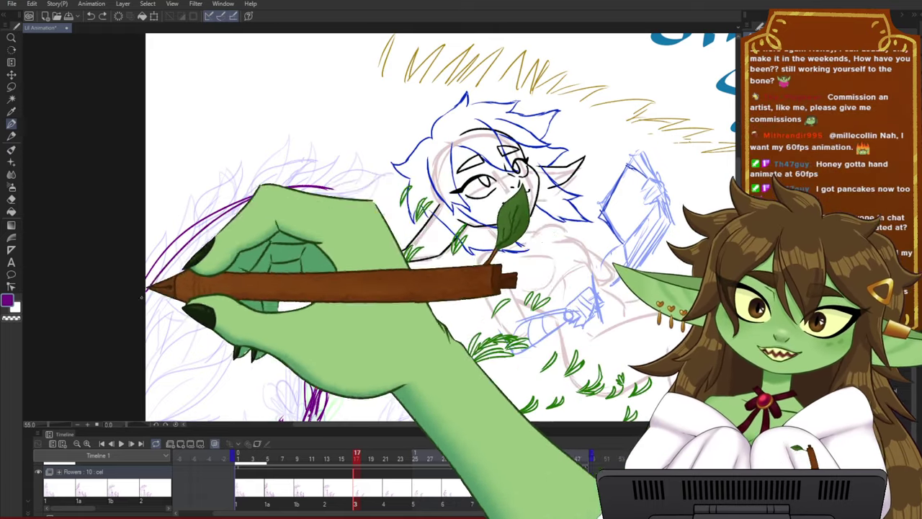
{"action": "left_click_drag", "start_coordinate": [250, 197], "coordinate": [142, 283]}
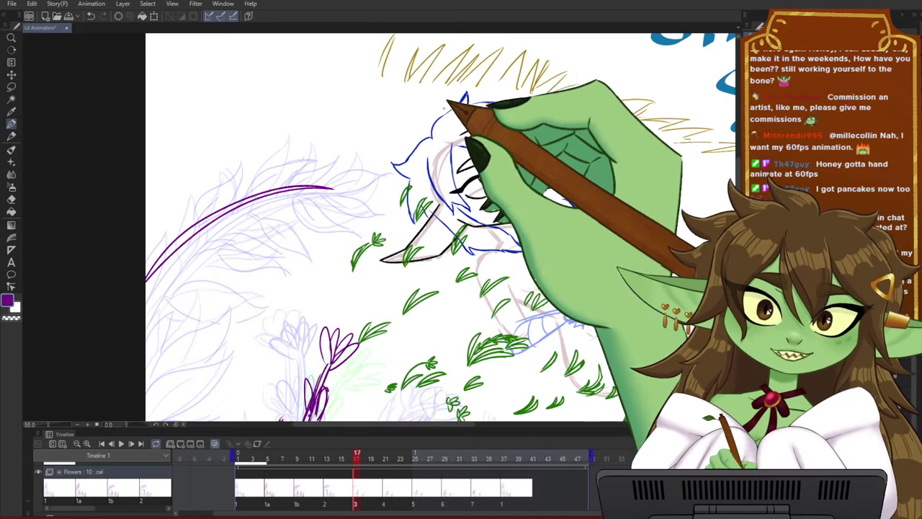
- Draw a pointed leaf at the arching stem's tip and two curved leaves hanging beneath it on cel 3
{"action": "left_click_drag", "start_coordinate": [440, 121], "coordinate": [469, 129]}
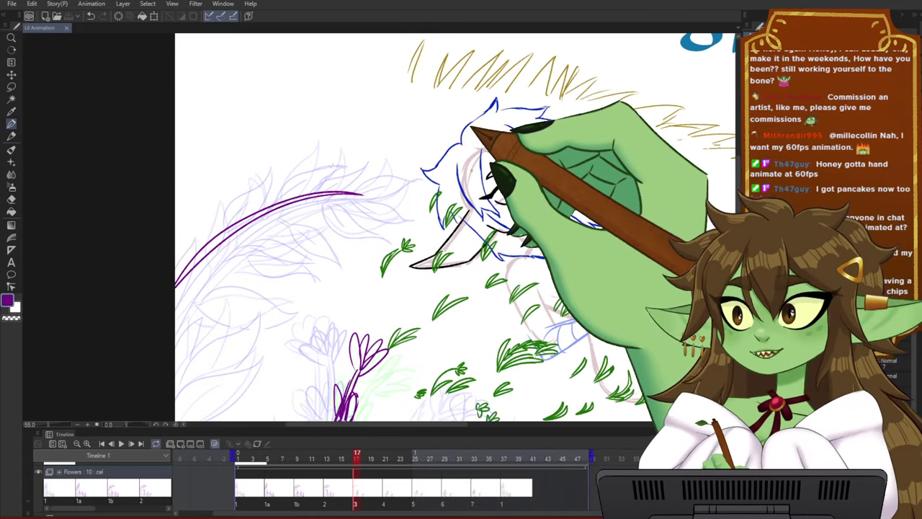
{"action": "scroll", "coordinate": [463, 127], "scroll_direction": "up", "scroll_amount": 1}
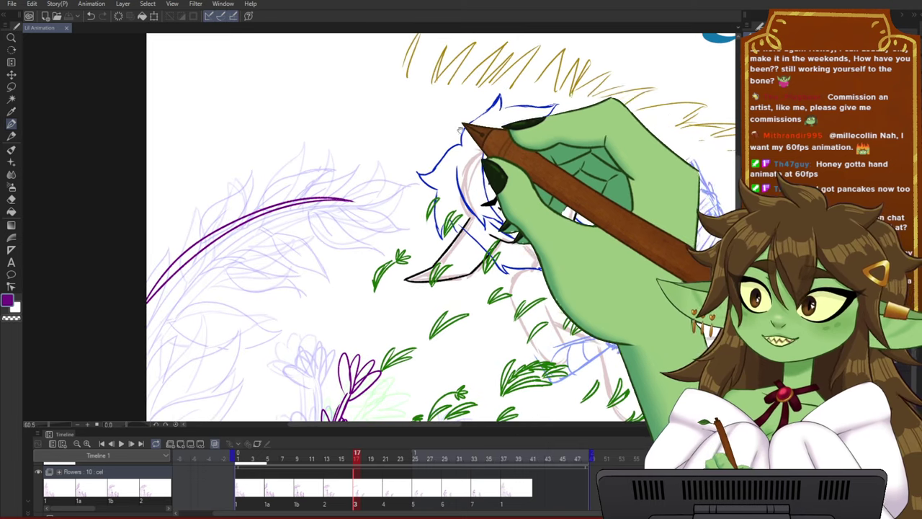
{"action": "mouse_move", "coordinate": [481, 101]}
{"action": "left_mouse_down"}
{"action": "mouse_move", "coordinate": [464, 132]}
{"action": "mouse_move", "coordinate": [472, 150]}
{"action": "left_mouse_up"}
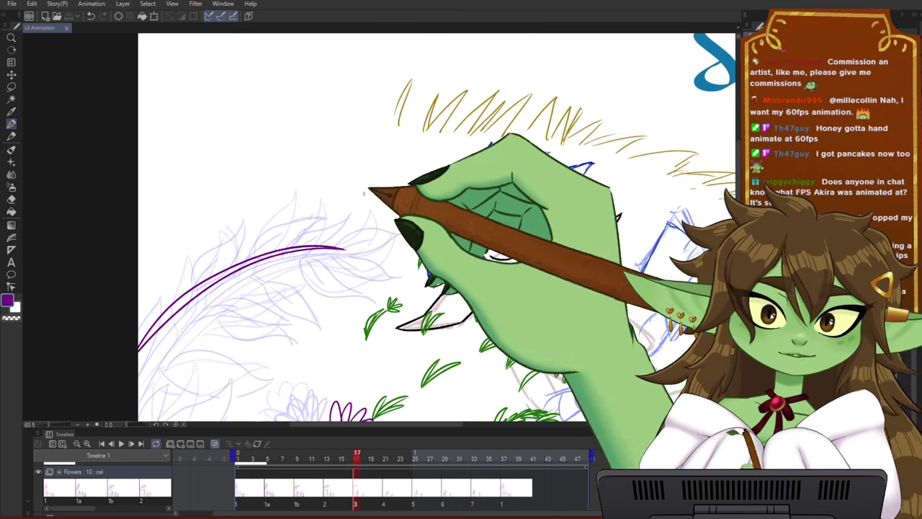
{"action": "left_click_drag", "start_coordinate": [355, 458], "coordinate": [343, 460]}
{"action": "left_click", "coordinate": [356, 458]}
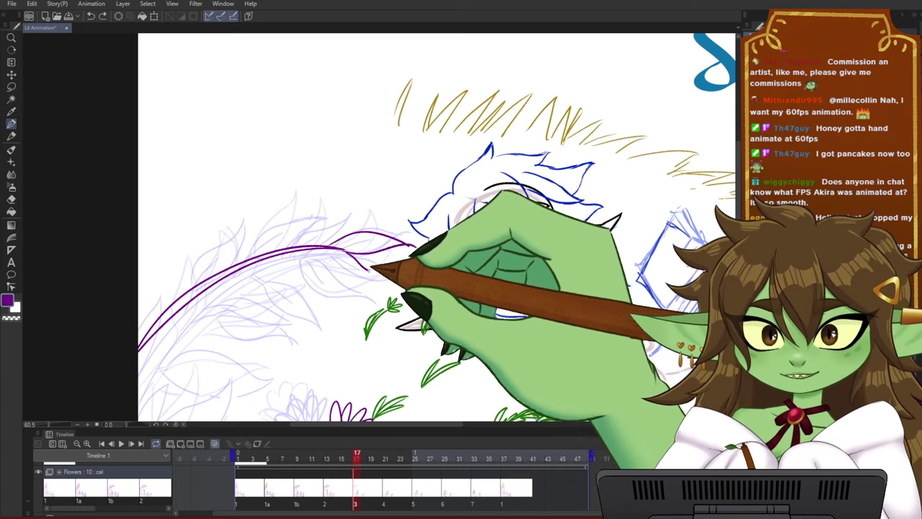
{"action": "mouse_move", "coordinate": [370, 277]}
{"action": "left_mouse_down"}
{"action": "mouse_move", "coordinate": [346, 251]}
{"action": "mouse_move", "coordinate": [322, 300]}
{"action": "mouse_move", "coordinate": [334, 319]}
{"action": "left_mouse_up"}
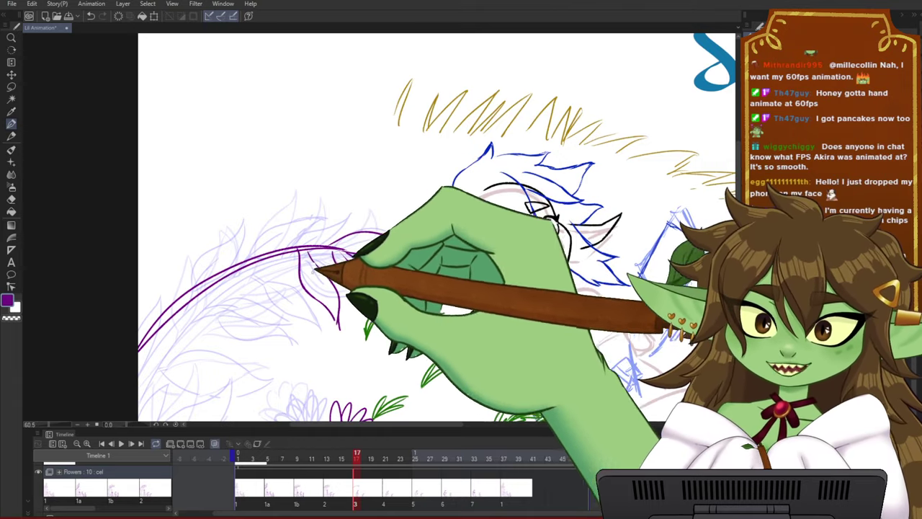
- Add a slim leaf above the stem near its tip and a third hanging leaf farther back along the stem
{"action": "left_click_drag", "start_coordinate": [337, 240], "coordinate": [356, 234]}
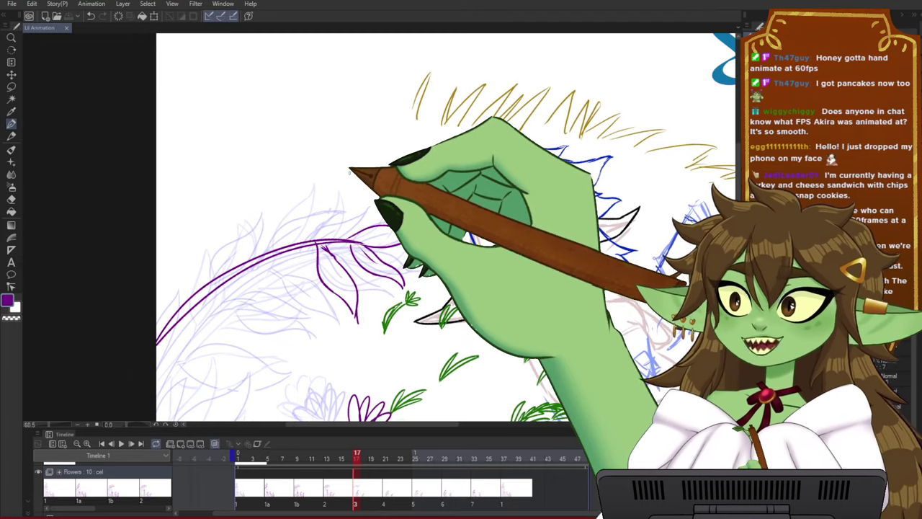
{"action": "scroll", "coordinate": [386, 268], "scroll_direction": "up", "scroll_amount": 1}
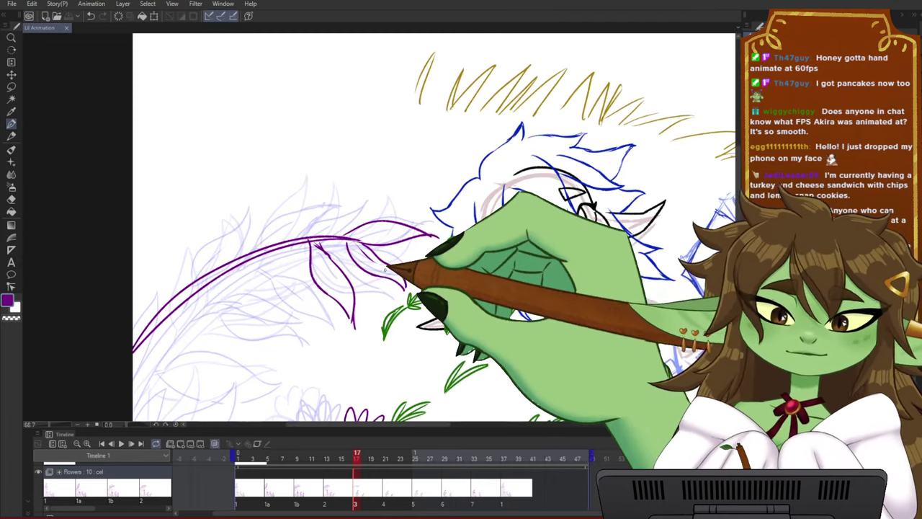
{"action": "left_click_drag", "start_coordinate": [375, 263], "coordinate": [395, 298]}
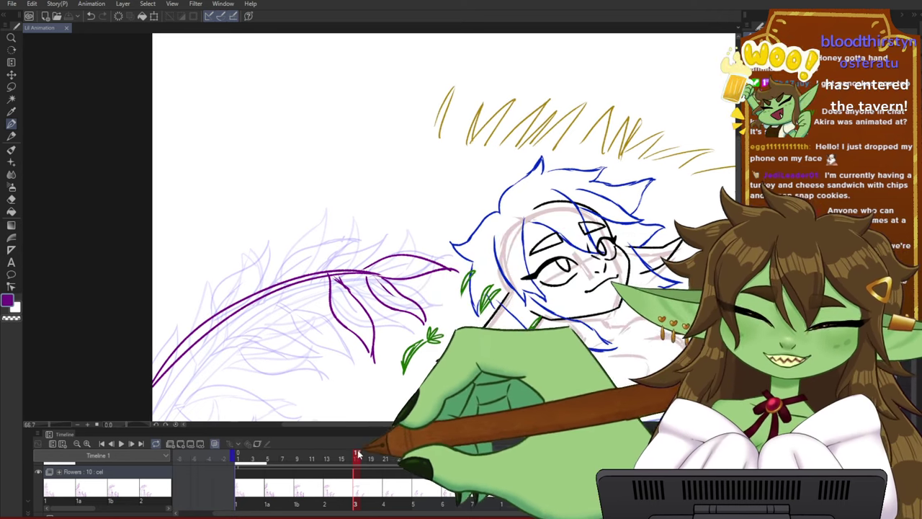
{"action": "mouse_move", "coordinate": [357, 454]}
{"action": "left_mouse_down"}
{"action": "mouse_move", "coordinate": [340, 457]}
{"action": "mouse_move", "coordinate": [357, 455]}
{"action": "left_mouse_up"}
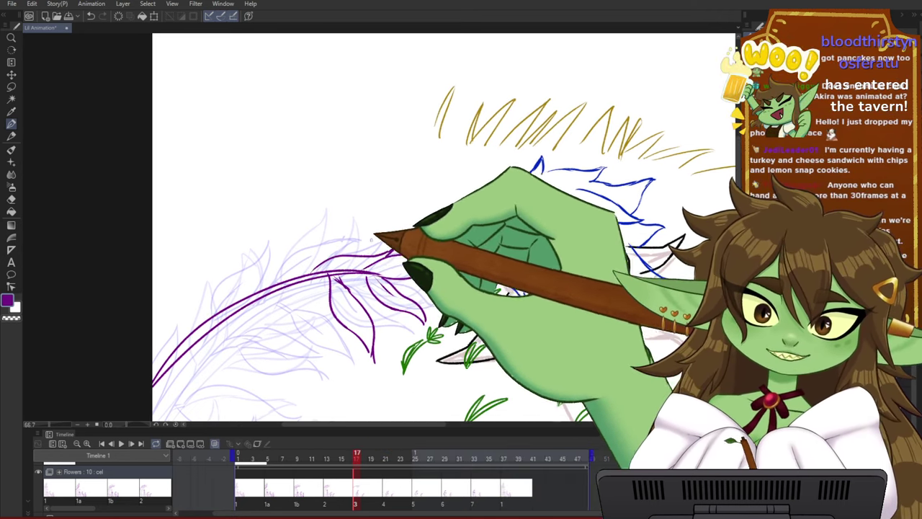
{"action": "left_click_drag", "start_coordinate": [412, 377], "coordinate": [400, 331]}
{"action": "mouse_move", "coordinate": [357, 456]}
{"action": "left_mouse_down"}
{"action": "mouse_move", "coordinate": [344, 458]}
{"action": "mouse_move", "coordinate": [356, 458]}
{"action": "left_mouse_up"}
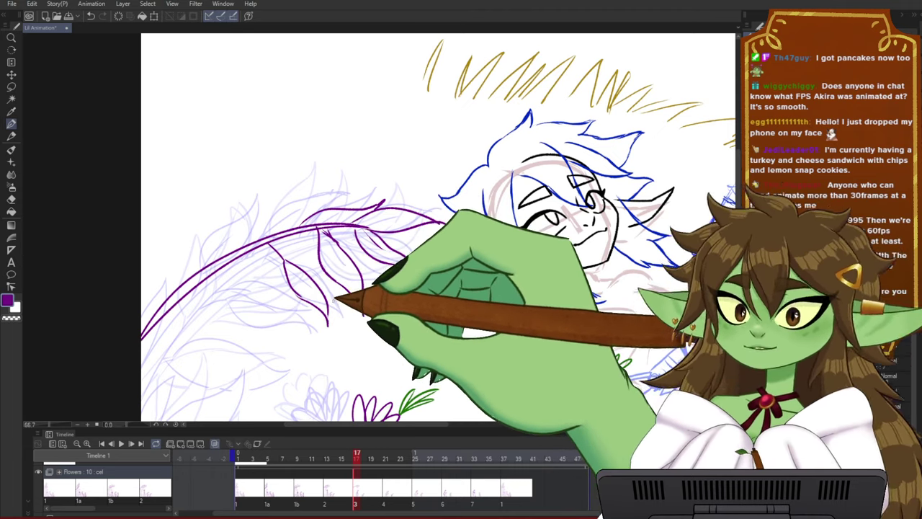
{"action": "left_click_drag", "start_coordinate": [351, 235], "coordinate": [365, 225]}
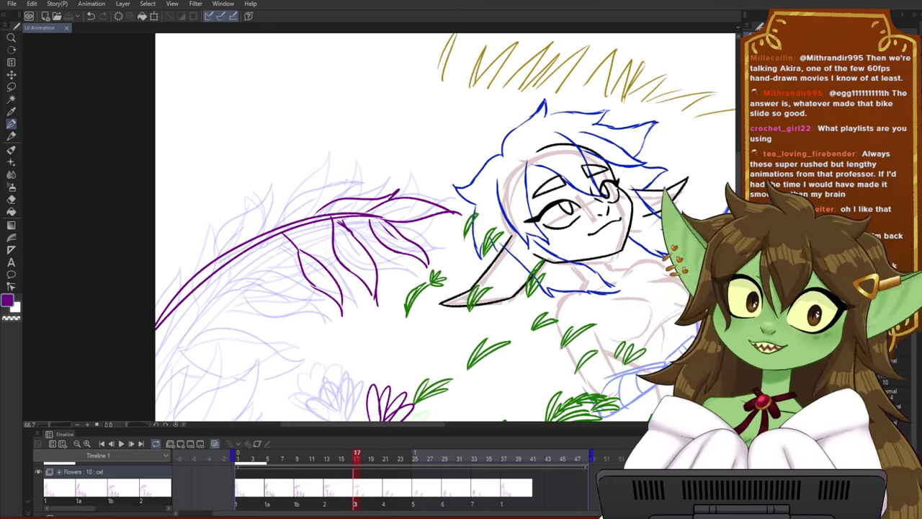
- Draw a short purple curved stroke across the character's shoulder on frame 17 of the flowers layer
{"action": "left_click_drag", "start_coordinate": [604, 324], "coordinate": [572, 286]}
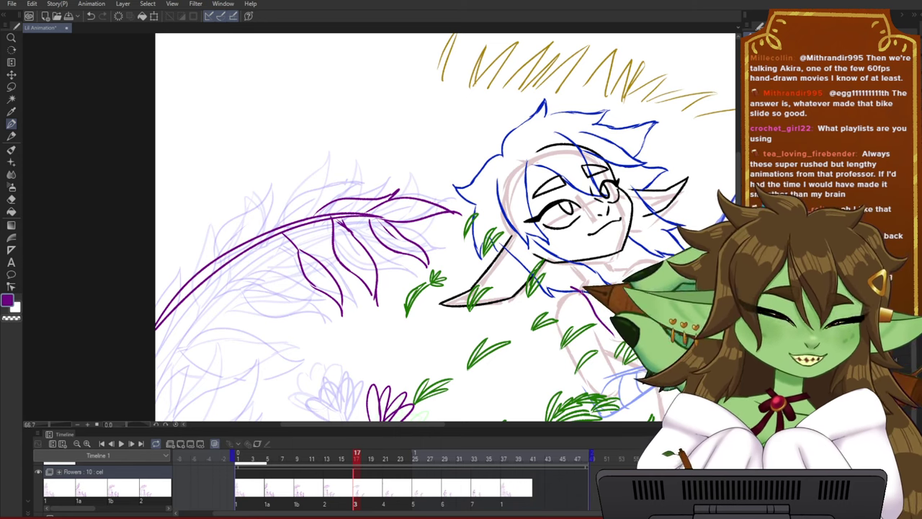
{"action": "left_click_drag", "start_coordinate": [612, 334], "coordinate": [580, 304]}
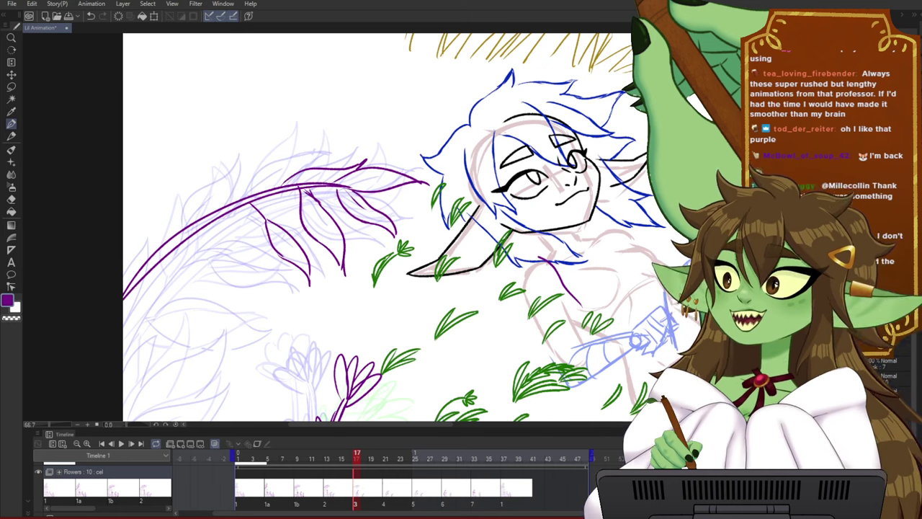
- Add a pointed purple leaf along the upper edge of the arching branch on frame 17, following the onion-skin sketch
{"action": "scroll", "coordinate": [459, 198], "scroll_direction": "down", "scroll_amount": 1}
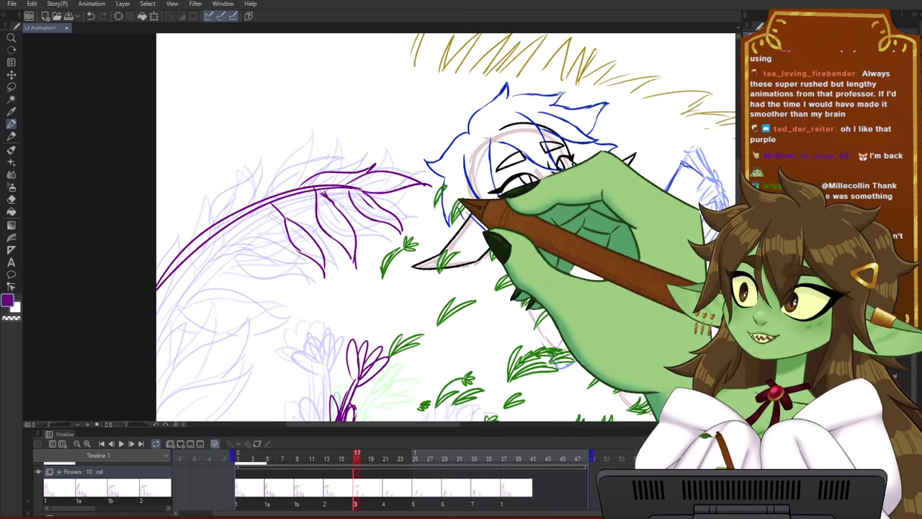
{"action": "scroll", "coordinate": [458, 269], "scroll_direction": "up", "scroll_amount": 1}
{"action": "left_click_drag", "start_coordinate": [385, 278], "coordinate": [438, 247]}
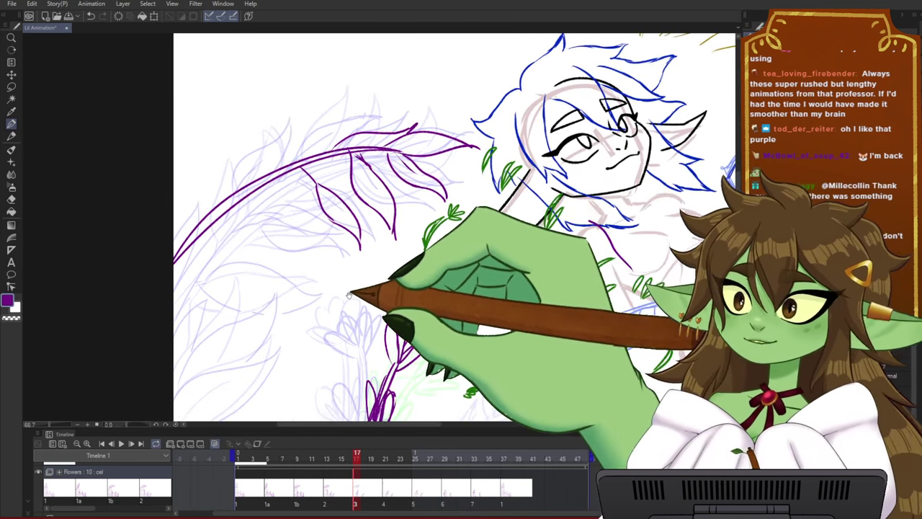
{"action": "left_click_drag", "start_coordinate": [353, 290], "coordinate": [359, 277]}
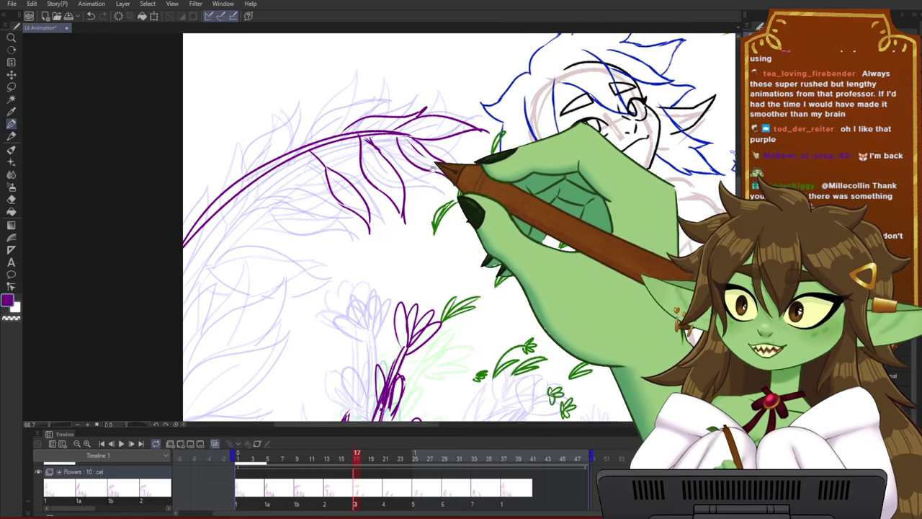
{"action": "left_click_drag", "start_coordinate": [432, 170], "coordinate": [393, 184]}
{"action": "left_click_drag", "start_coordinate": [471, 207], "coordinate": [467, 229]}
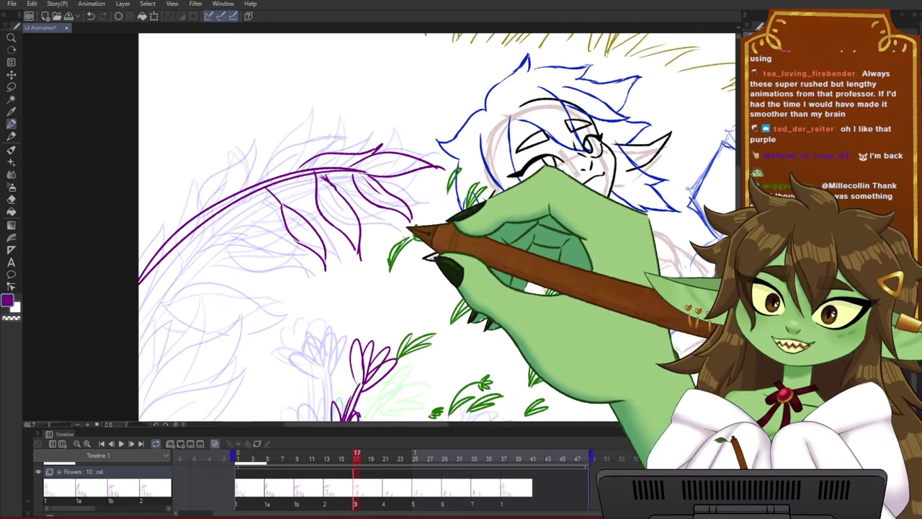
{"action": "mouse_move", "coordinate": [357, 462]}
{"action": "left_mouse_down"}
{"action": "mouse_move", "coordinate": [342, 459]}
{"action": "mouse_move", "coordinate": [357, 458]}
{"action": "left_mouse_up"}
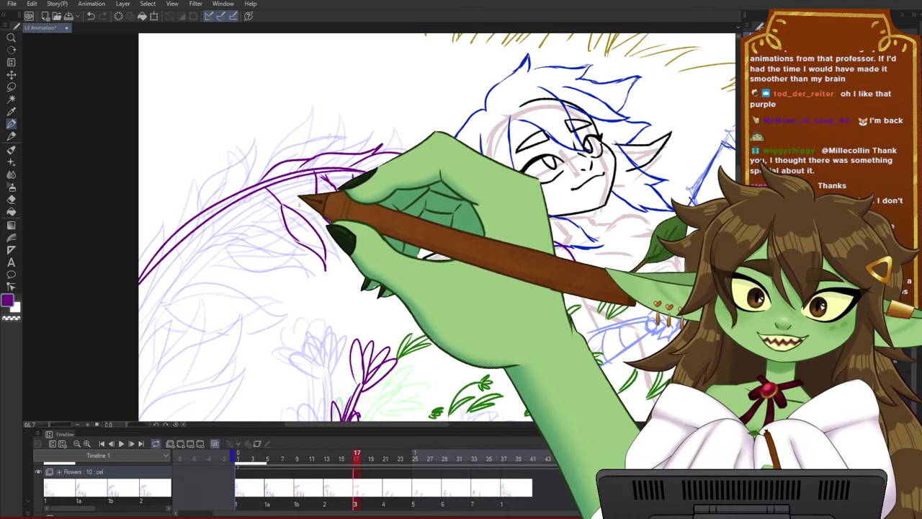
{"action": "mouse_move", "coordinate": [356, 461]}
{"action": "left_mouse_down"}
{"action": "mouse_move", "coordinate": [345, 458]}
{"action": "mouse_move", "coordinate": [356, 458]}
{"action": "left_mouse_up"}
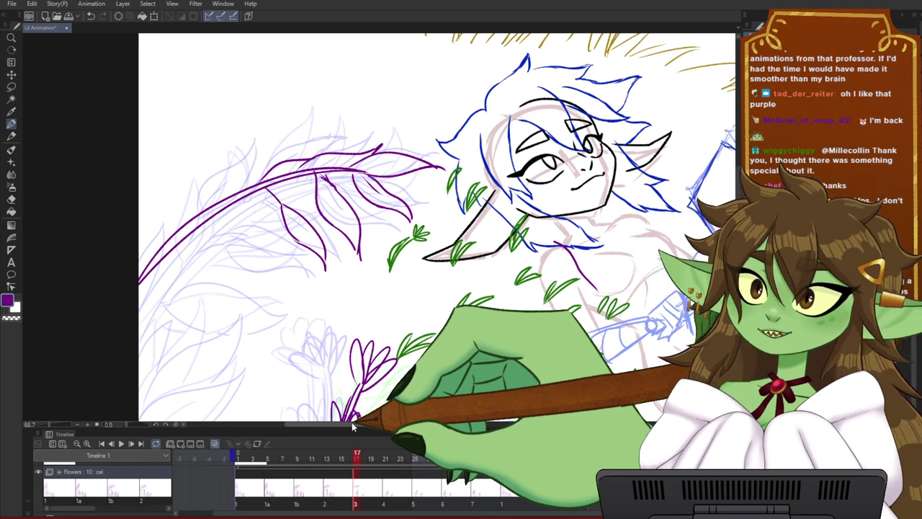
{"action": "left_click_drag", "start_coordinate": [351, 458], "coordinate": [358, 455]}
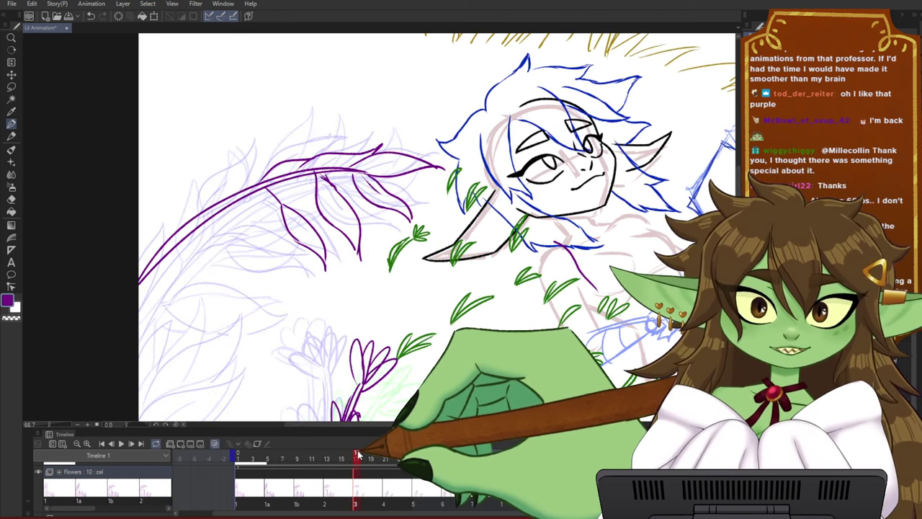
- Draw more purple leaves along the branch's upper side down to the canvas edge on frame 17, and save the animation
{"action": "left_click_drag", "start_coordinate": [297, 179], "coordinate": [333, 213]}
{"action": "left_click_drag", "start_coordinate": [239, 241], "coordinate": [292, 194]}
{"action": "key", "text": "ctrl+z"}
{"action": "mouse_move", "coordinate": [236, 243]}
{"action": "left_mouse_down"}
{"action": "mouse_move", "coordinate": [305, 177]}
{"action": "mouse_move", "coordinate": [306, 204]}
{"action": "left_mouse_up"}
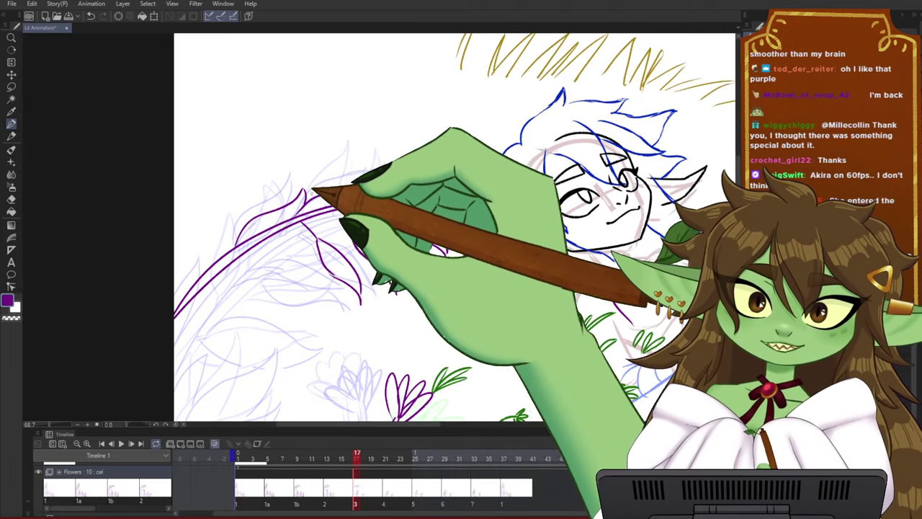
{"action": "mouse_move", "coordinate": [355, 457]}
{"action": "left_mouse_down"}
{"action": "mouse_move", "coordinate": [335, 458]}
{"action": "mouse_move", "coordinate": [364, 458]}
{"action": "left_mouse_up"}
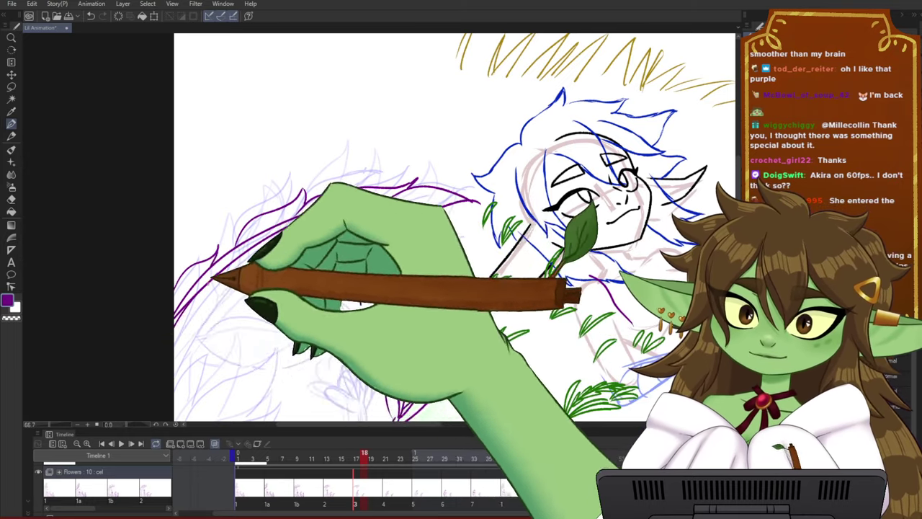
{"action": "left_click_drag", "start_coordinate": [215, 277], "coordinate": [175, 328]}
{"action": "mouse_move", "coordinate": [362, 459]}
{"action": "left_mouse_down"}
{"action": "mouse_move", "coordinate": [341, 456]}
{"action": "mouse_move", "coordinate": [358, 455]}
{"action": "left_mouse_up"}
{"action": "key", "text": "ctrl+s"}
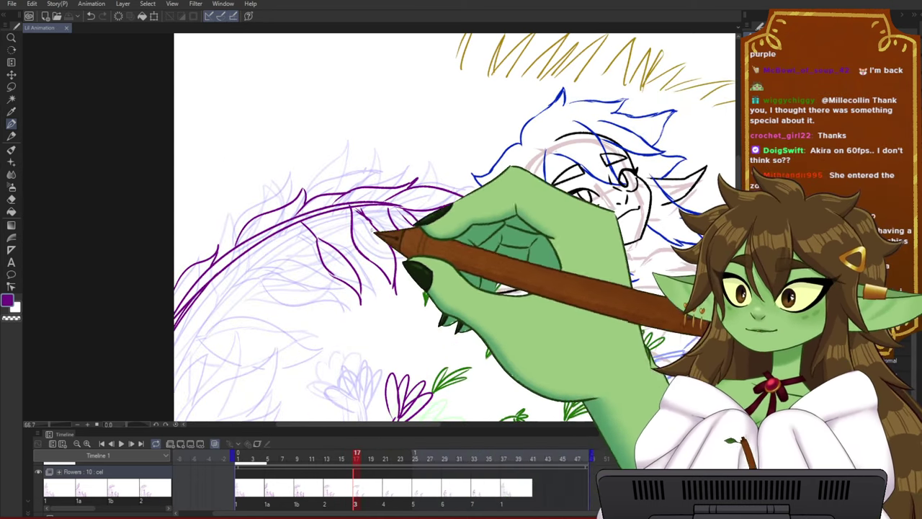
- Draw two narrow leaves and one large leaf hanging from the lower side of the purple branch on frame 17
{"action": "scroll", "coordinate": [344, 266], "scroll_direction": "up", "scroll_amount": 1}
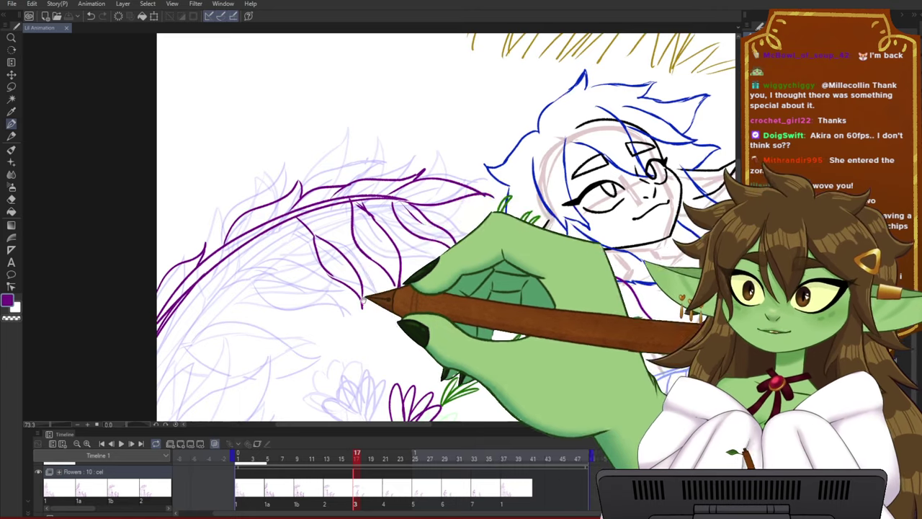
{"action": "scroll", "coordinate": [363, 301], "scroll_direction": "up", "scroll_amount": 2}
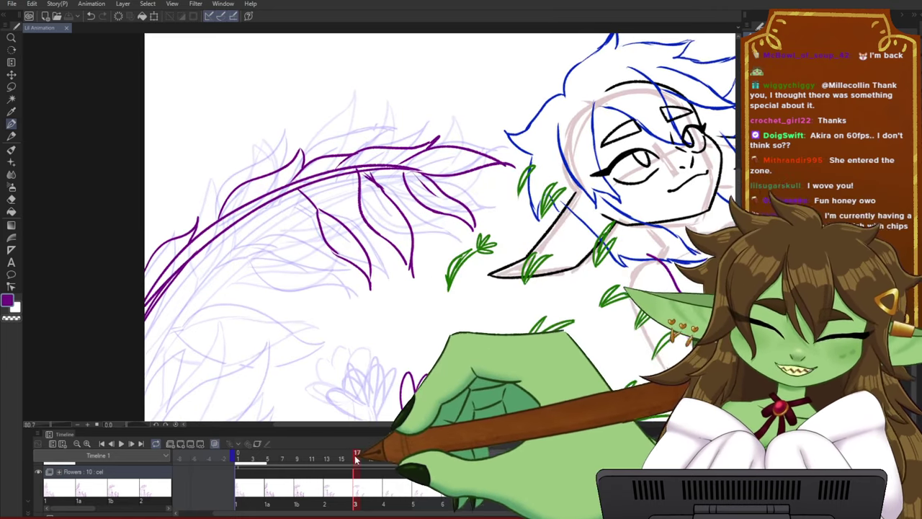
{"action": "mouse_move", "coordinate": [356, 458]}
{"action": "left_mouse_down"}
{"action": "mouse_move", "coordinate": [348, 458]}
{"action": "mouse_move", "coordinate": [360, 452]}
{"action": "left_mouse_up"}
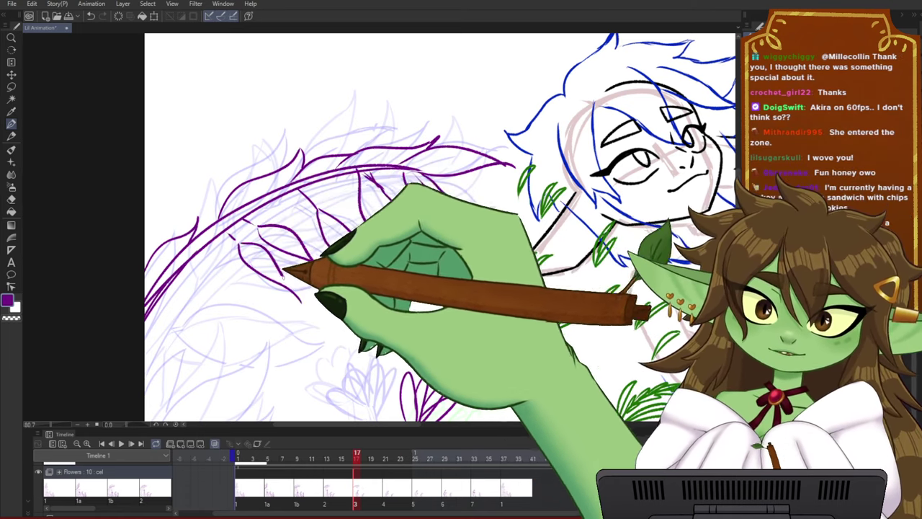
{"action": "mouse_move", "coordinate": [358, 455]}
{"action": "left_mouse_down"}
{"action": "mouse_move", "coordinate": [308, 453]}
{"action": "mouse_move", "coordinate": [407, 452]}
{"action": "mouse_move", "coordinate": [323, 452]}
{"action": "mouse_move", "coordinate": [364, 452]}
{"action": "left_mouse_up"}
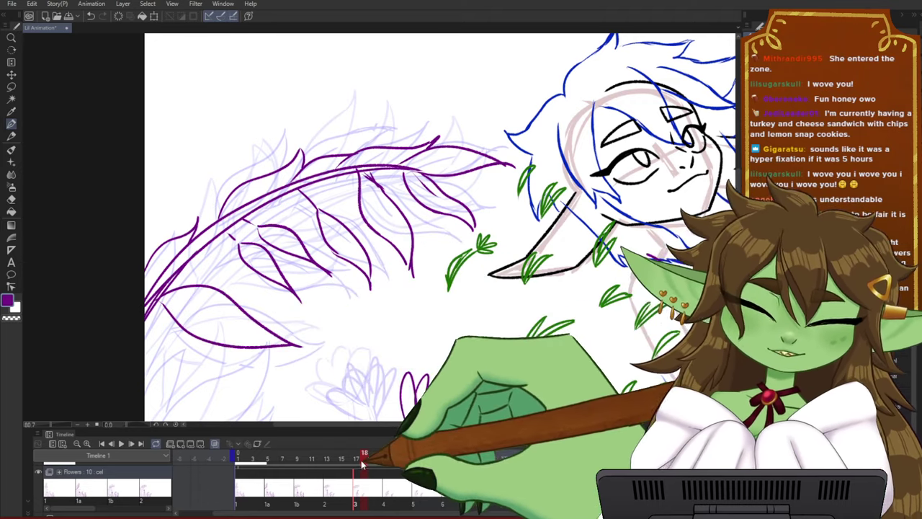
- Select the purple branch with its leaves using a freehand outline and shift it slightly upward with a transform
{"action": "mouse_move", "coordinate": [361, 459]}
{"action": "left_mouse_down"}
{"action": "mouse_move", "coordinate": [270, 459]}
{"action": "mouse_move", "coordinate": [436, 454]}
{"action": "mouse_move", "coordinate": [314, 450]}
{"action": "mouse_move", "coordinate": [372, 453]}
{"action": "left_mouse_up"}
{"action": "key", "text": "m"}
{"action": "mouse_move", "coordinate": [328, 317]}
{"action": "left_mouse_down"}
{"action": "mouse_move", "coordinate": [304, 350]}
{"action": "mouse_move", "coordinate": [339, 41]}
{"action": "mouse_move", "coordinate": [504, 267]}
{"action": "mouse_move", "coordinate": [409, 311]}
{"action": "left_mouse_up"}
{"action": "key", "text": "ctrl+t"}
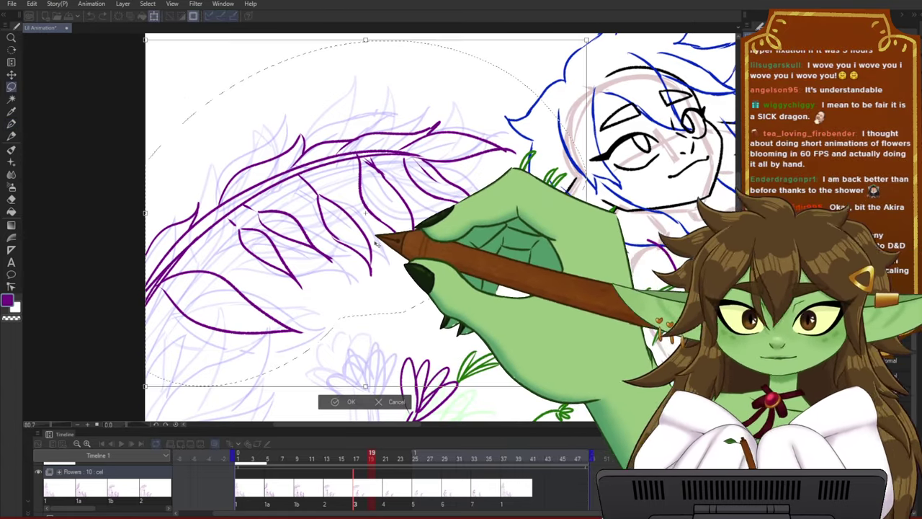
- Try moving the selected branch down and tilting it slightly counterclockwise, and undo that transform
{"action": "left_click_drag", "start_coordinate": [381, 244], "coordinate": [392, 269]}
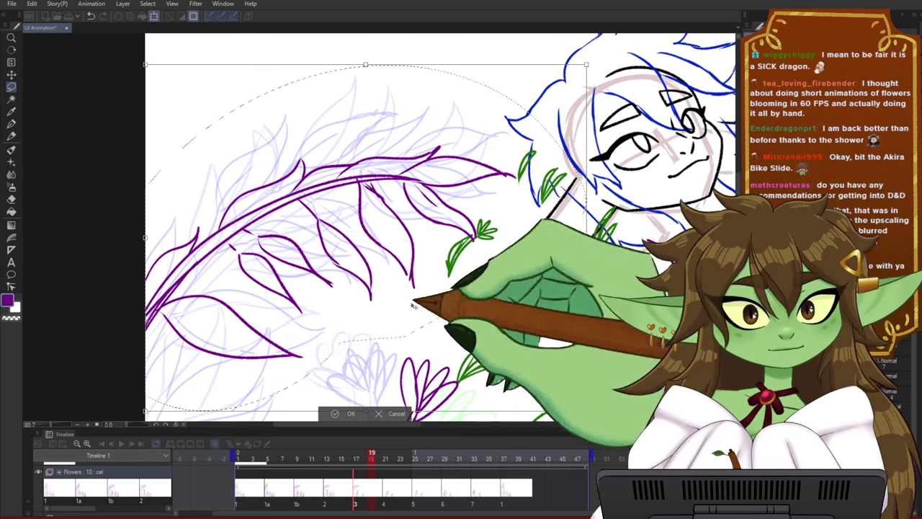
{"action": "mouse_move", "coordinate": [592, 67]}
{"action": "left_mouse_down"}
{"action": "mouse_move", "coordinate": [588, 36]}
{"action": "mouse_move", "coordinate": [583, 44]}
{"action": "left_mouse_up"}
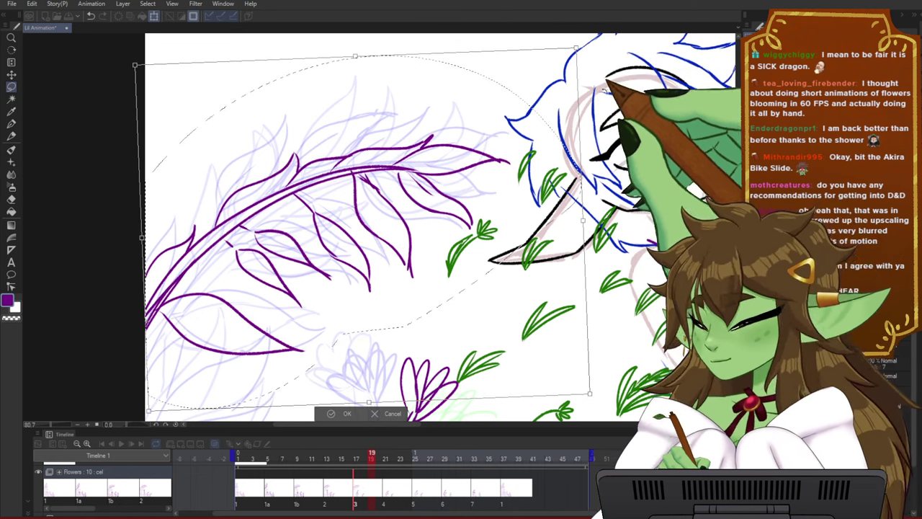
{"action": "key", "text": "Return"}
{"action": "mouse_move", "coordinate": [371, 460]}
{"action": "left_mouse_down"}
{"action": "mouse_move", "coordinate": [269, 464]}
{"action": "mouse_move", "coordinate": [409, 458]}
{"action": "mouse_move", "coordinate": [319, 464]}
{"action": "mouse_move", "coordinate": [357, 462]}
{"action": "left_mouse_up"}
{"action": "key", "text": "ctrl+z"}
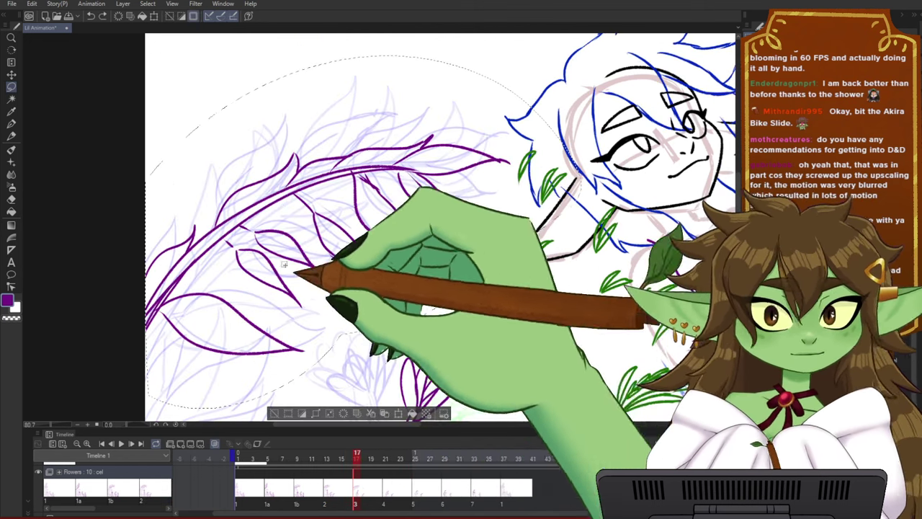
{"action": "key", "text": "ctrl+z"}
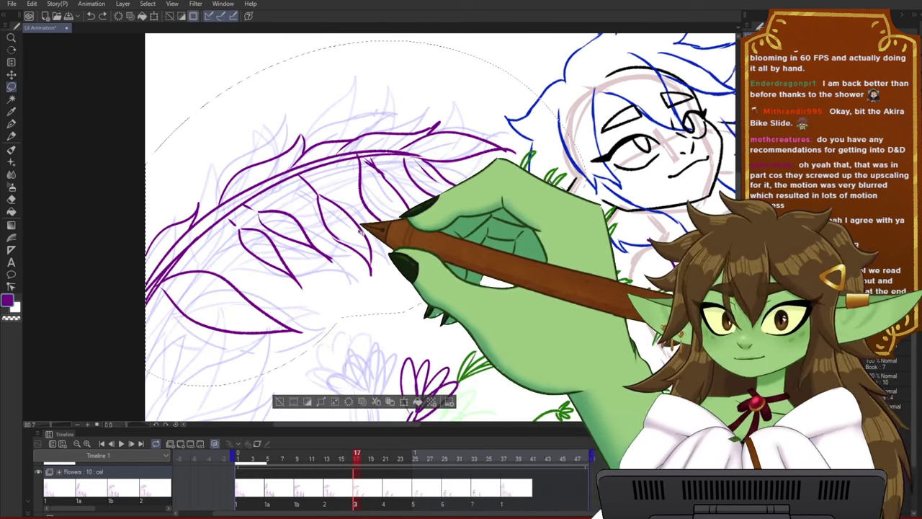
- Transform the selected branch by rotating it counterclockwise and lowering its base, apply it, and clear the selection
{"action": "key", "text": "ctrl+t"}
{"action": "left_click_drag", "start_coordinate": [200, 248], "coordinate": [201, 293]}
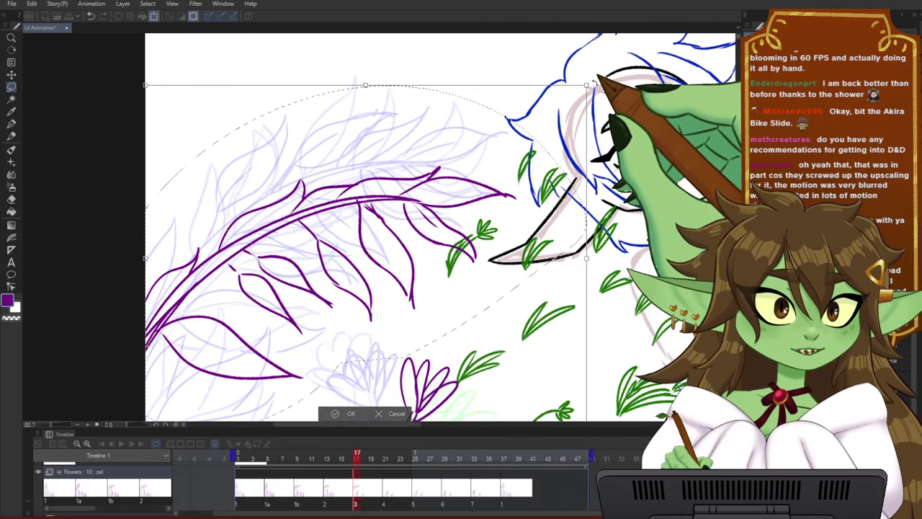
{"action": "left_click_drag", "start_coordinate": [594, 79], "coordinate": [540, 20]}
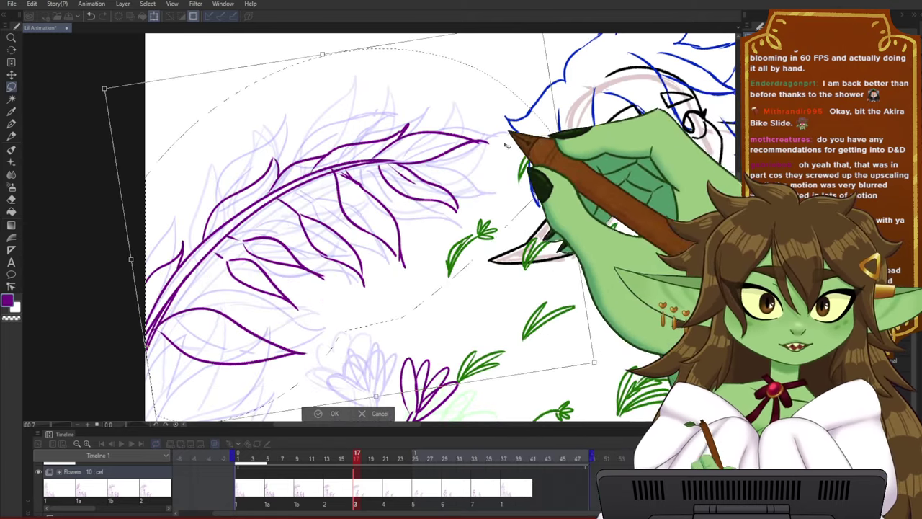
{"action": "left_click_drag", "start_coordinate": [479, 270], "coordinate": [466, 277]}
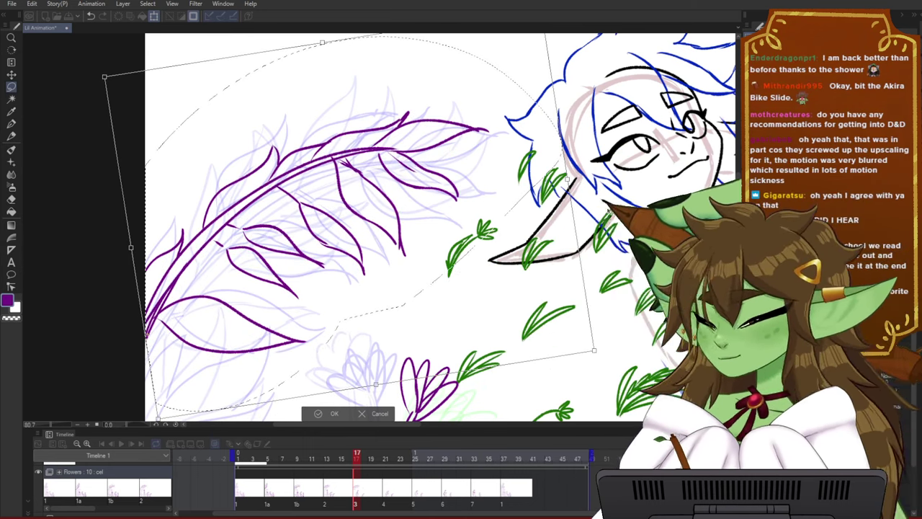
{"action": "key", "text": "Return"}
{"action": "key", "text": "ctrl+d"}
- Reselect the purple branch on frame 17 with a freehand outline and tilt it slightly further counterclockwise
{"action": "mouse_move", "coordinate": [349, 456]}
{"action": "left_mouse_down"}
{"action": "mouse_move", "coordinate": [257, 473]}
{"action": "mouse_move", "coordinate": [328, 463]}
{"action": "mouse_move", "coordinate": [393, 473]}
{"action": "mouse_move", "coordinate": [349, 474]}
{"action": "mouse_move", "coordinate": [355, 469]}
{"action": "left_mouse_up"}
{"action": "mouse_move", "coordinate": [335, 342]}
{"action": "left_mouse_down"}
{"action": "mouse_move", "coordinate": [100, 289]}
{"action": "mouse_move", "coordinate": [497, 252]}
{"action": "left_mouse_up"}
{"action": "key", "text": "ctrl+t"}
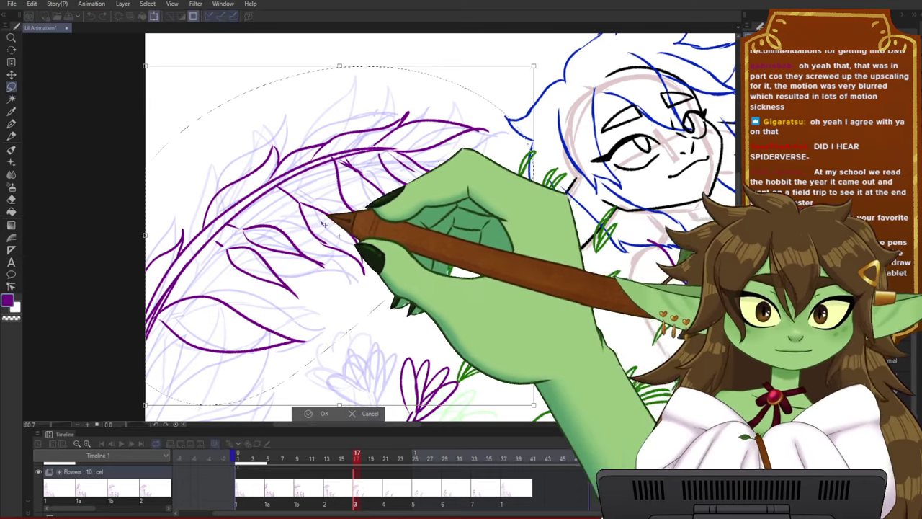
{"action": "left_click_drag", "start_coordinate": [555, 31], "coordinate": [528, 41]}
{"action": "key", "text": "Return"}
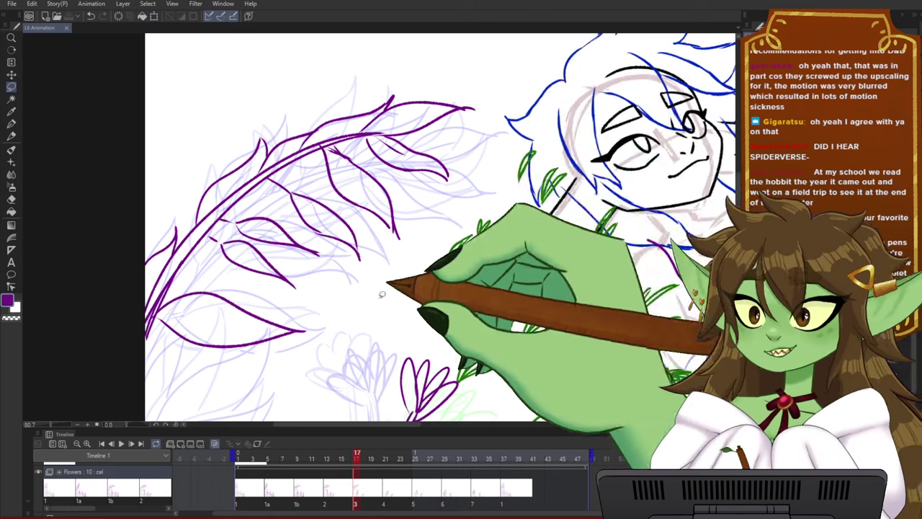
- Examine the plant drawings along the timeline at frame 24 and back at the first frame
{"action": "scroll", "coordinate": [381, 292], "scroll_direction": "down", "scroll_amount": 2}
{"action": "scroll", "coordinate": [389, 288], "scroll_direction": "up", "scroll_amount": 1}
{"action": "left_click_drag", "start_coordinate": [397, 289], "coordinate": [381, 271]}
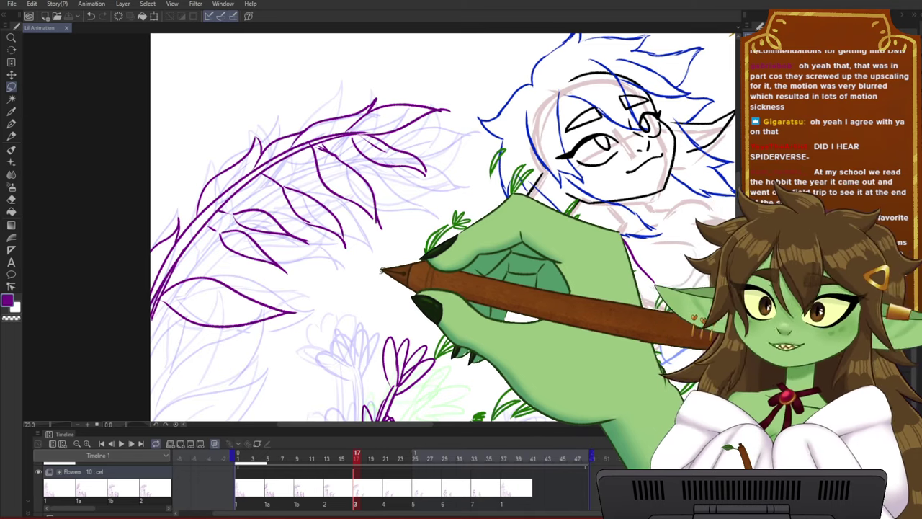
{"action": "left_click_drag", "start_coordinate": [356, 457], "coordinate": [411, 457]}
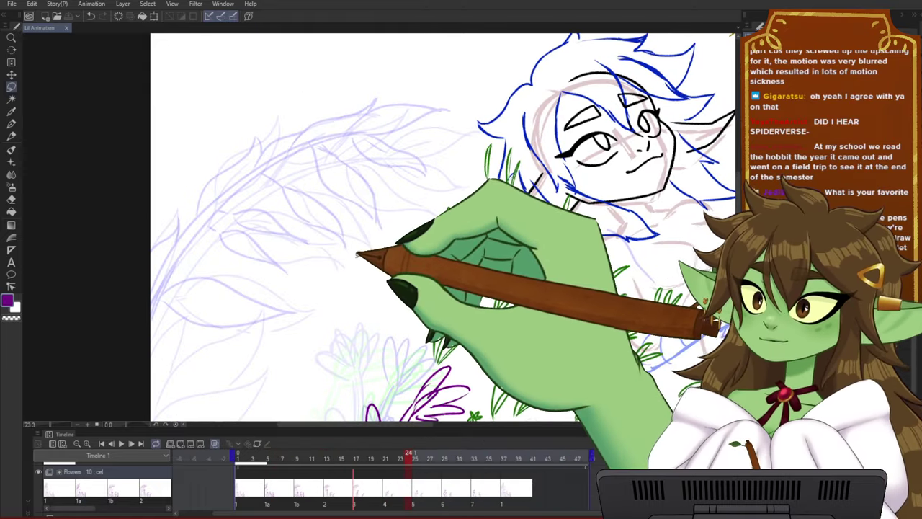
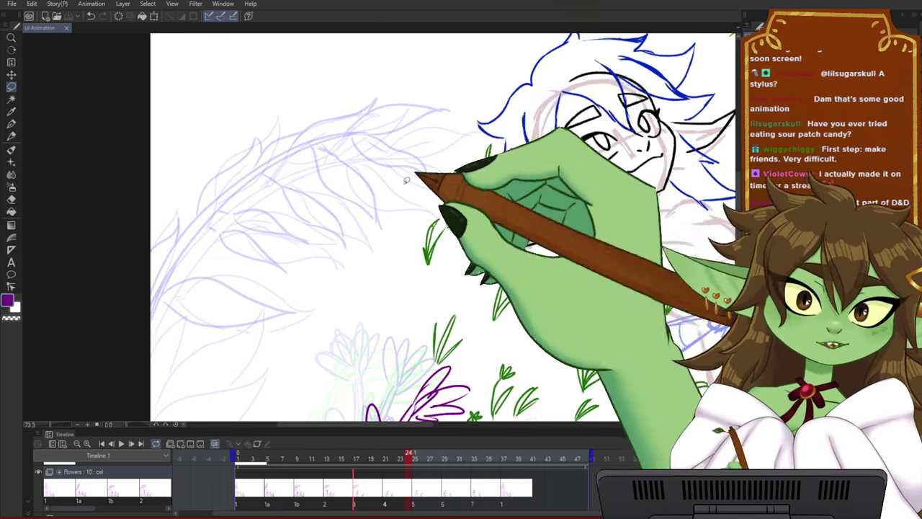
{"action": "scroll", "coordinate": [401, 184], "scroll_direction": "down", "scroll_amount": 1}
{"action": "scroll", "coordinate": [361, 272], "scroll_direction": "up", "scroll_amount": 1}
{"action": "left_click_drag", "start_coordinate": [356, 262], "coordinate": [377, 252]}
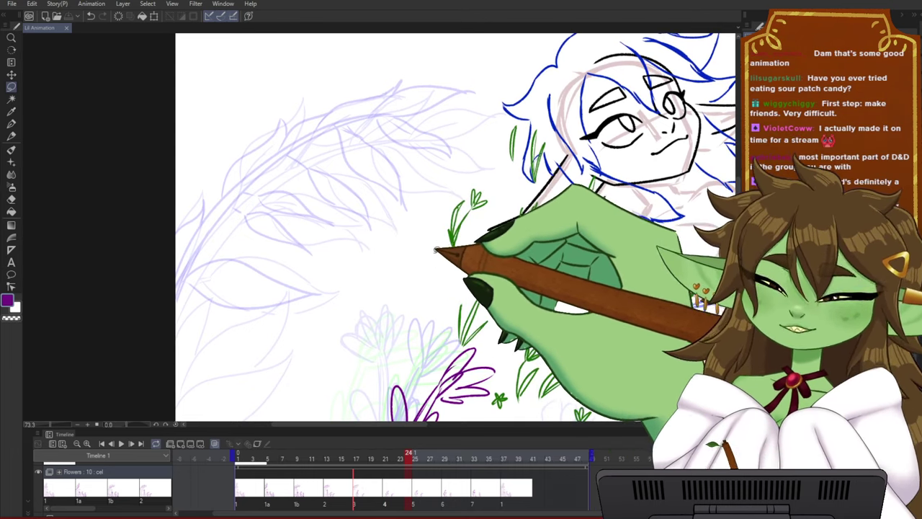
{"action": "key", "text": "p"}
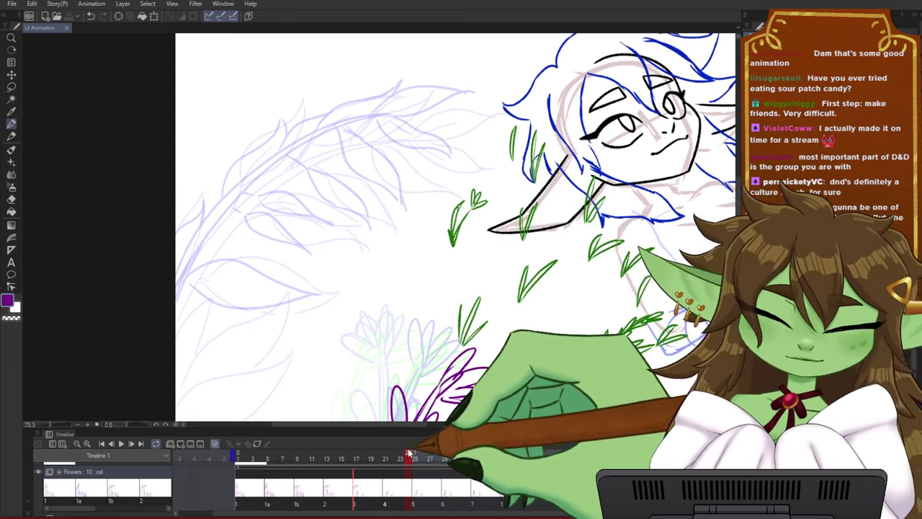
{"action": "mouse_move", "coordinate": [408, 457]}
{"action": "left_mouse_down"}
{"action": "mouse_move", "coordinate": [253, 453]}
{"action": "mouse_move", "coordinate": [469, 452]}
{"action": "mouse_move", "coordinate": [238, 454]}
{"action": "left_mouse_up"}
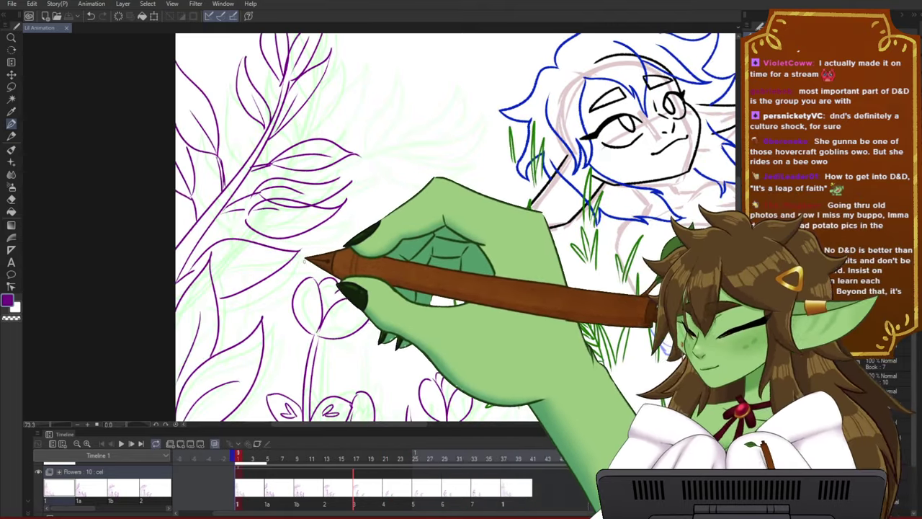
- Outline the leafy plant on the first frame with a freehand selection, and clear the selection
{"action": "mouse_move", "coordinate": [313, 256]}
{"action": "left_mouse_down"}
{"action": "mouse_move", "coordinate": [254, 303]}
{"action": "mouse_move", "coordinate": [271, 366]}
{"action": "mouse_move", "coordinate": [208, 412]}
{"action": "mouse_move", "coordinate": [178, 72]}
{"action": "mouse_move", "coordinate": [347, 246]}
{"action": "left_mouse_up"}
{"action": "left_click_drag", "start_coordinate": [366, 147], "coordinate": [371, 271]}
{"action": "mouse_move", "coordinate": [229, 256]}
{"action": "left_mouse_down"}
{"action": "mouse_move", "coordinate": [295, 76]}
{"action": "mouse_move", "coordinate": [361, 205]}
{"action": "left_mouse_up"}
{"action": "mouse_move", "coordinate": [396, 329]}
{"action": "left_mouse_down"}
{"action": "mouse_move", "coordinate": [492, 227]}
{"action": "mouse_move", "coordinate": [492, 186]}
{"action": "left_mouse_up"}
{"action": "left_click_drag", "start_coordinate": [340, 255], "coordinate": [342, 291]}
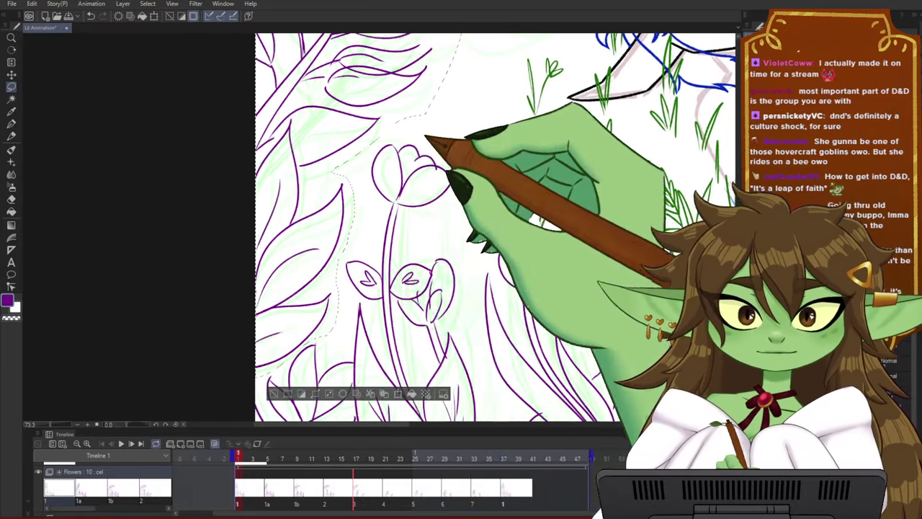
{"action": "key", "text": "ctrl+d"}
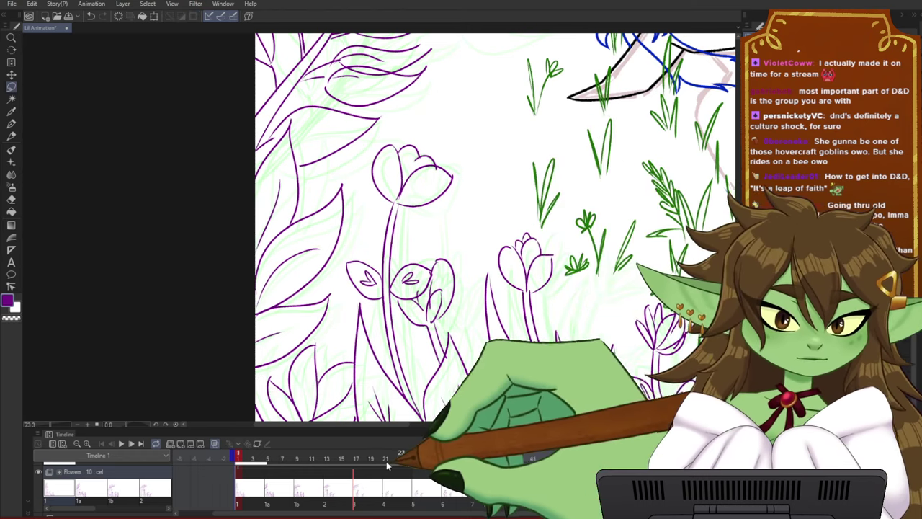
- Scrub through the timeline to frame 25 to view the flower drawing there
{"action": "left_click_drag", "start_coordinate": [430, 455], "coordinate": [369, 459]}
{"action": "left_click_drag", "start_coordinate": [394, 459], "coordinate": [416, 459]}
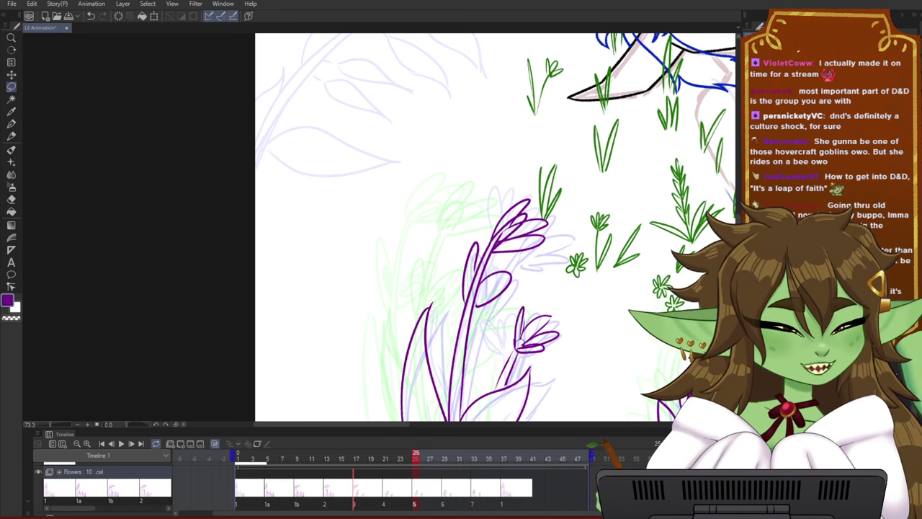
- Place the duplicate of cel 1 at frame 25 of the flowers layer, in place of cel 5
{"action": "scroll", "coordinate": [448, 305], "scroll_direction": "down", "scroll_amount": 2}
{"action": "left_click_drag", "start_coordinate": [485, 219], "coordinate": [410, 264]}
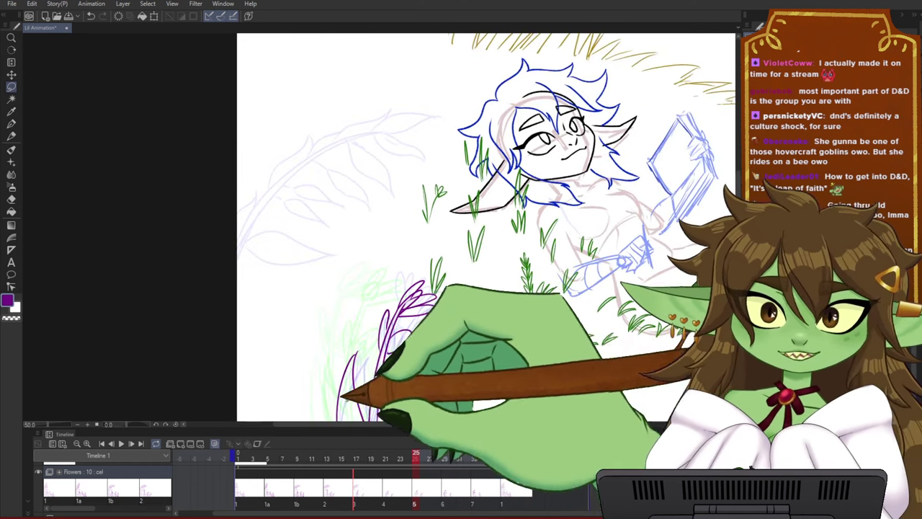
{"action": "mouse_move", "coordinate": [416, 458]}
{"action": "left_mouse_down"}
{"action": "mouse_move", "coordinate": [376, 461]}
{"action": "mouse_move", "coordinate": [516, 459]}
{"action": "mouse_move", "coordinate": [415, 460]}
{"action": "left_mouse_up"}
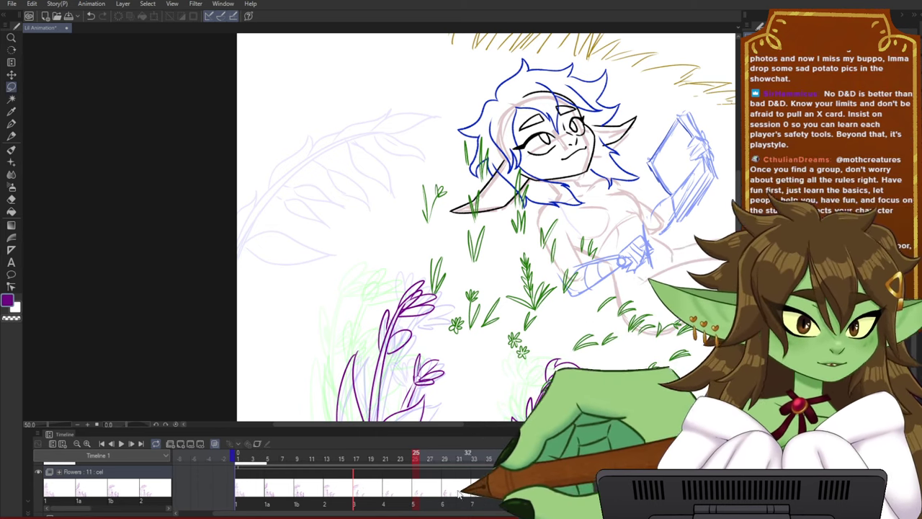
{"action": "left_click_drag", "start_coordinate": [422, 459], "coordinate": [417, 458]}
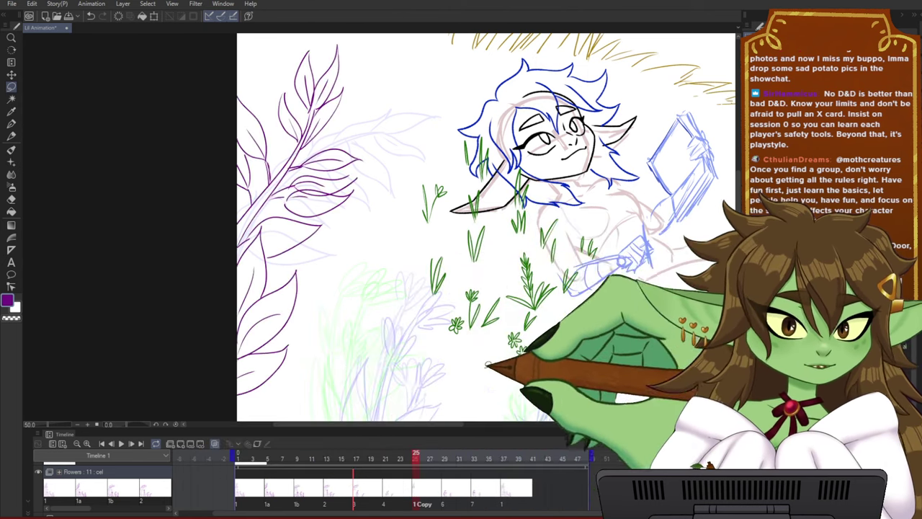
- Compare the purple branch's position on frames 25, 21 and 17 using the onion-skin drawings
{"action": "scroll", "coordinate": [348, 206], "scroll_direction": "up", "scroll_amount": 1}
{"action": "left_click_drag", "start_coordinate": [348, 205], "coordinate": [434, 237]}
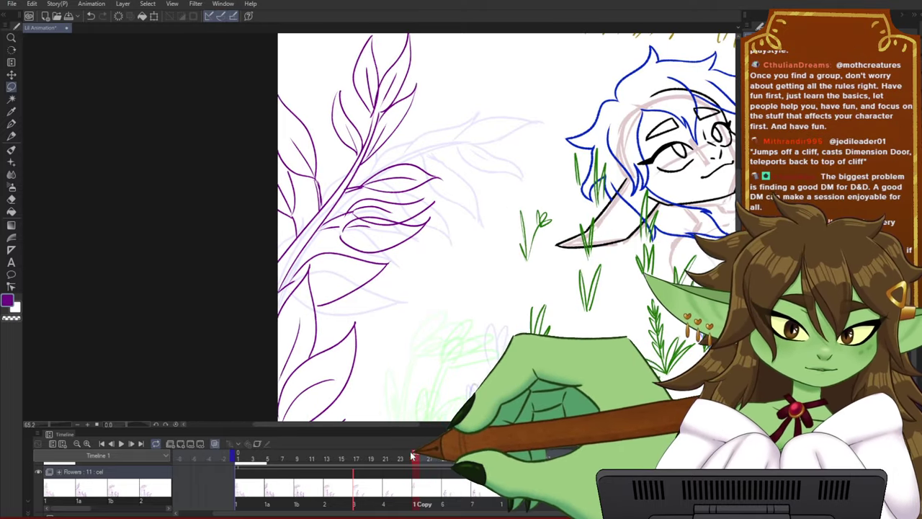
{"action": "left_click_drag", "start_coordinate": [413, 453], "coordinate": [386, 469]}
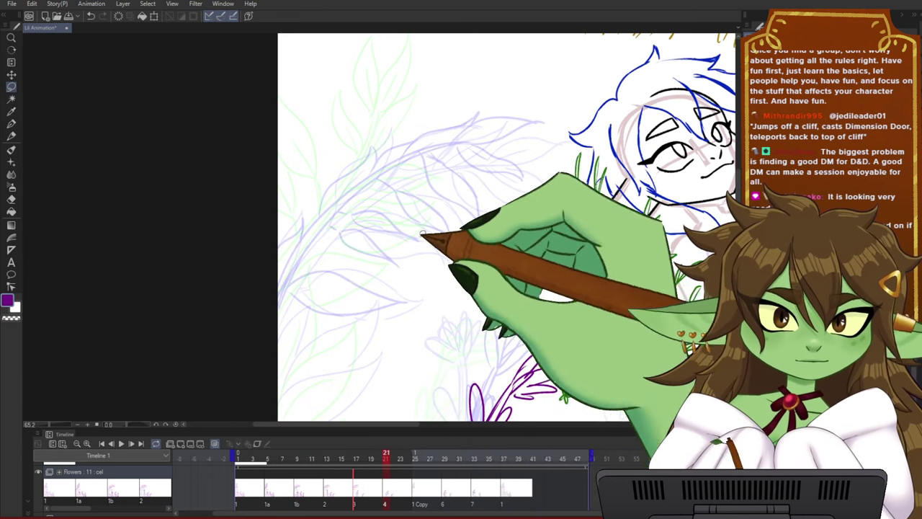
{"action": "scroll", "coordinate": [420, 216], "scroll_direction": "up", "scroll_amount": 2}
{"action": "left_click_drag", "start_coordinate": [431, 164], "coordinate": [436, 154]}
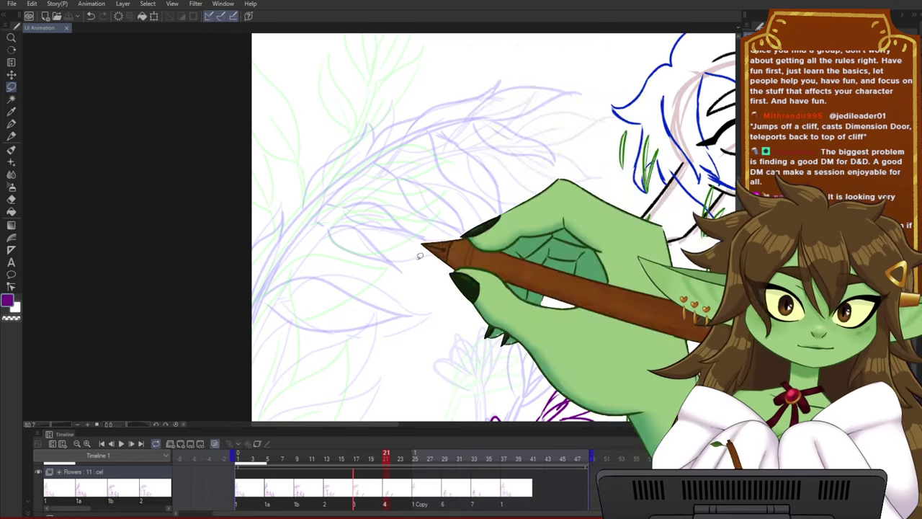
{"action": "left_click_drag", "start_coordinate": [314, 305], "coordinate": [308, 299]}
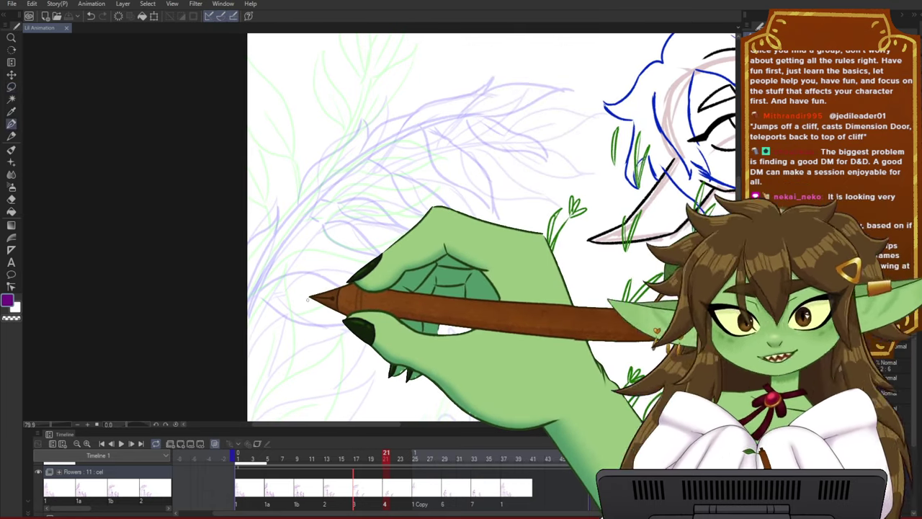
{"action": "mouse_move", "coordinate": [385, 455]}
{"action": "left_mouse_down"}
{"action": "mouse_move", "coordinate": [366, 456]}
{"action": "mouse_move", "coordinate": [432, 453]}
{"action": "mouse_move", "coordinate": [357, 453]}
{"action": "left_mouse_up"}
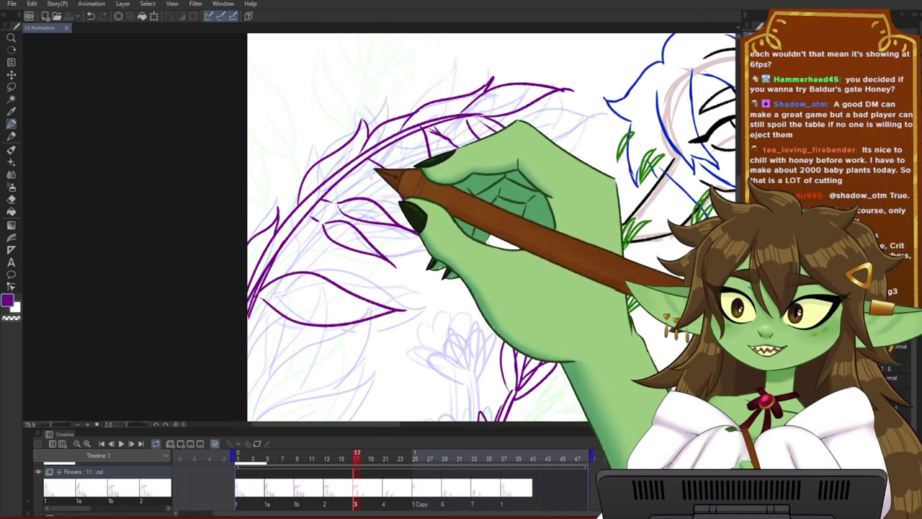
{"action": "scroll", "coordinate": [406, 253], "scroll_direction": "down", "scroll_amount": 4}
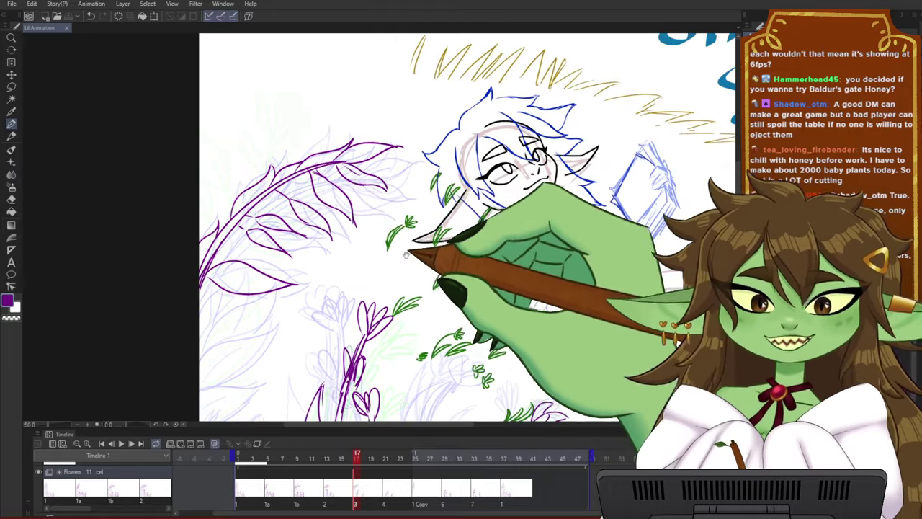
{"action": "mouse_move", "coordinate": [406, 255]}
{"action": "left_mouse_down"}
{"action": "mouse_move", "coordinate": [399, 215]}
{"action": "mouse_move", "coordinate": [360, 245]}
{"action": "mouse_move", "coordinate": [357, 208]}
{"action": "left_mouse_up"}
{"action": "scroll", "coordinate": [378, 222], "scroll_direction": "up", "scroll_amount": 1}
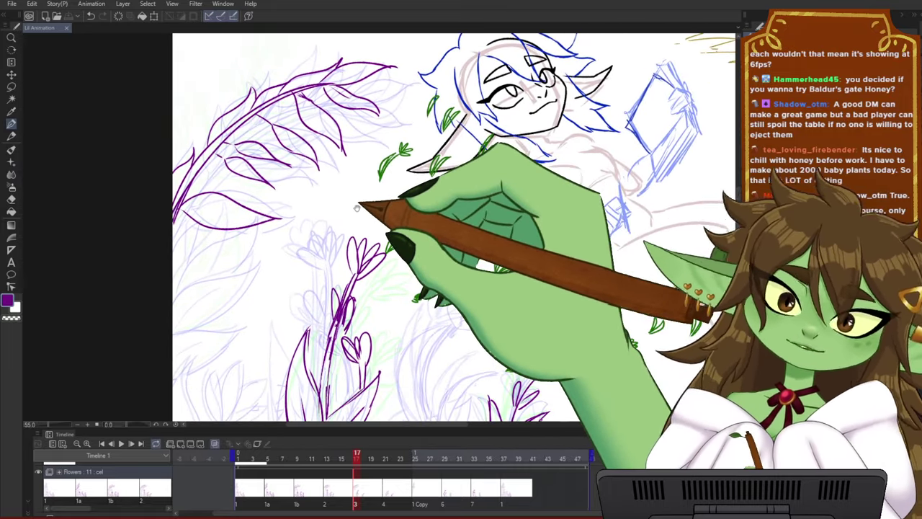
- Draw the curved double-line main stem of the purple branch on frame 21, rising from the canvas's left edge
{"action": "left_click_drag", "start_coordinate": [359, 452], "coordinate": [388, 454]}
{"action": "left_click_drag", "start_coordinate": [475, 244], "coordinate": [504, 304]}
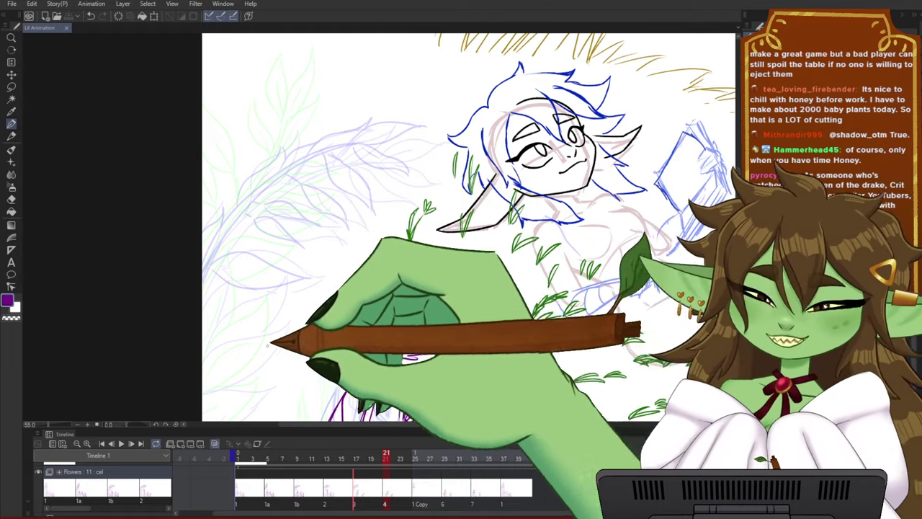
{"action": "mouse_move", "coordinate": [387, 455]}
{"action": "left_mouse_down"}
{"action": "mouse_move", "coordinate": [342, 455]}
{"action": "mouse_move", "coordinate": [436, 451]}
{"action": "mouse_move", "coordinate": [387, 455]}
{"action": "left_mouse_up"}
{"action": "left_click_drag", "start_coordinate": [422, 329], "coordinate": [445, 307]}
{"action": "scroll", "coordinate": [431, 304], "scroll_direction": "up", "scroll_amount": 1}
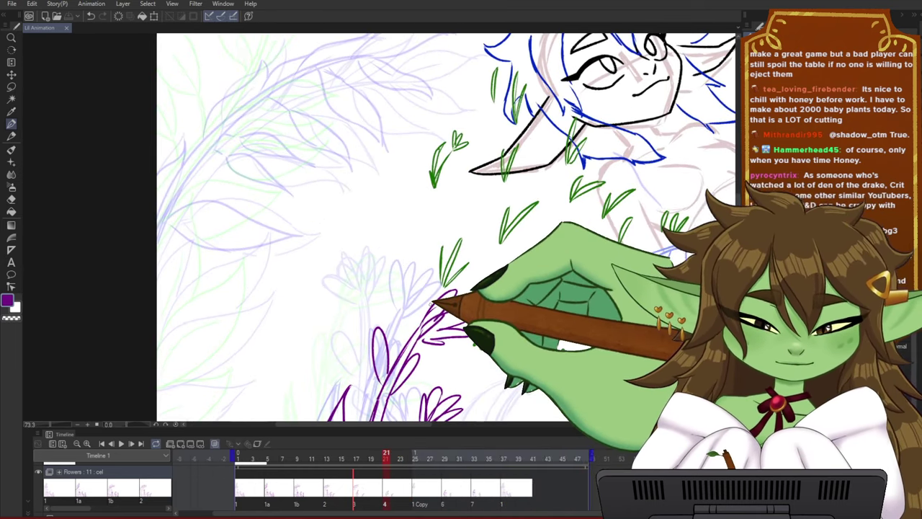
{"action": "mouse_move", "coordinate": [517, 222]}
{"action": "left_mouse_down"}
{"action": "mouse_move", "coordinate": [550, 259]}
{"action": "mouse_move", "coordinate": [538, 331]}
{"action": "left_mouse_up"}
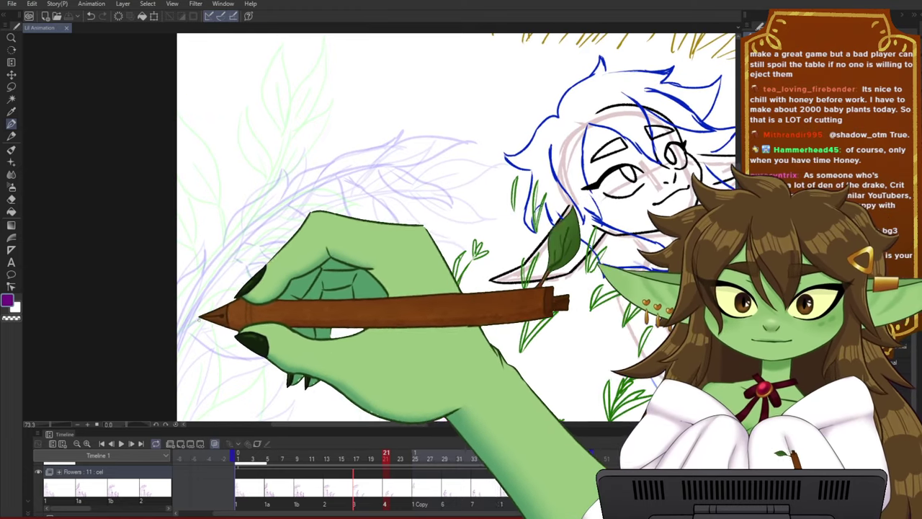
{"action": "mouse_move", "coordinate": [179, 324]}
{"action": "left_mouse_down"}
{"action": "mouse_move", "coordinate": [292, 151]}
{"action": "mouse_move", "coordinate": [299, 121]}
{"action": "left_mouse_up"}
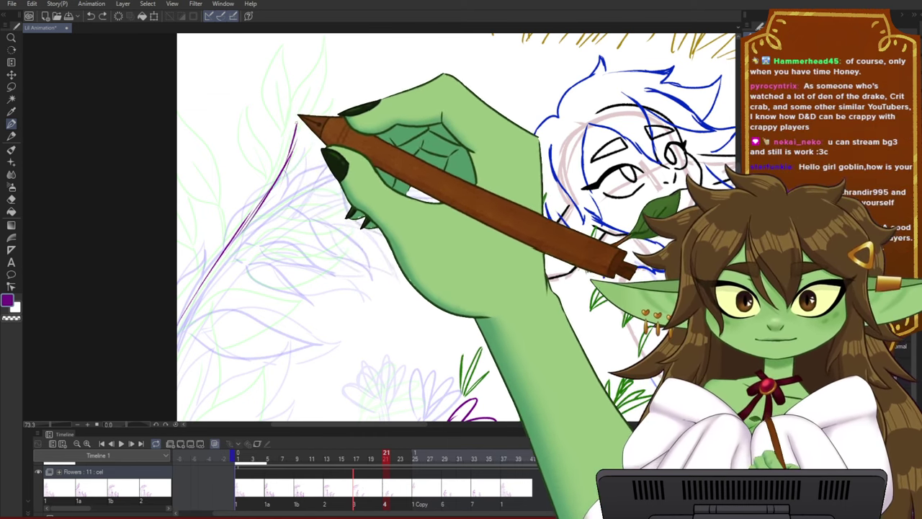
{"action": "mouse_move", "coordinate": [300, 118]}
{"action": "left_mouse_down"}
{"action": "mouse_move", "coordinate": [289, 164]}
{"action": "mouse_move", "coordinate": [204, 302]}
{"action": "left_mouse_up"}
{"action": "left_click_drag", "start_coordinate": [249, 229], "coordinate": [172, 364]}
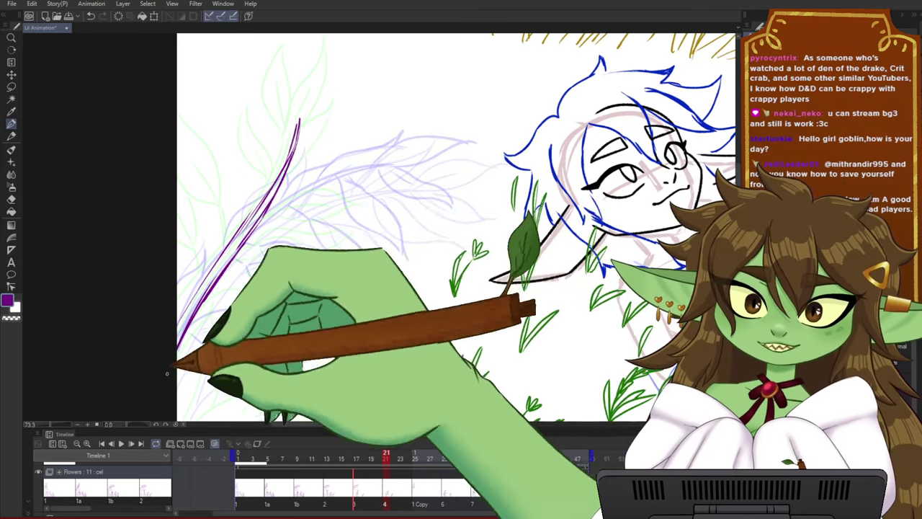
- Draw a pointed leaf at the tip of the new purple stem on frame 21
{"action": "left_click_drag", "start_coordinate": [406, 139], "coordinate": [403, 181]}
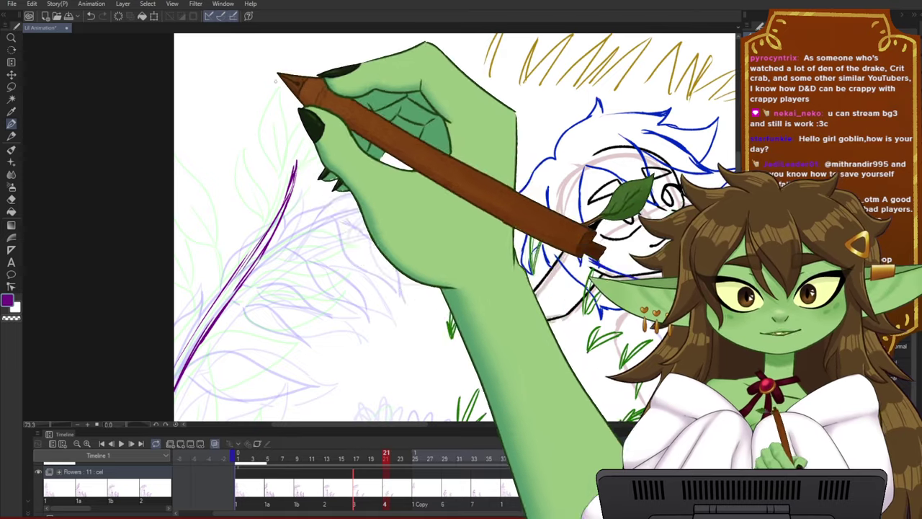
{"action": "left_click_drag", "start_coordinate": [264, 139], "coordinate": [288, 163]}
{"action": "mouse_move", "coordinate": [264, 116]}
{"action": "left_mouse_down"}
{"action": "mouse_move", "coordinate": [273, 80]}
{"action": "mouse_move", "coordinate": [293, 133]}
{"action": "left_mouse_up"}
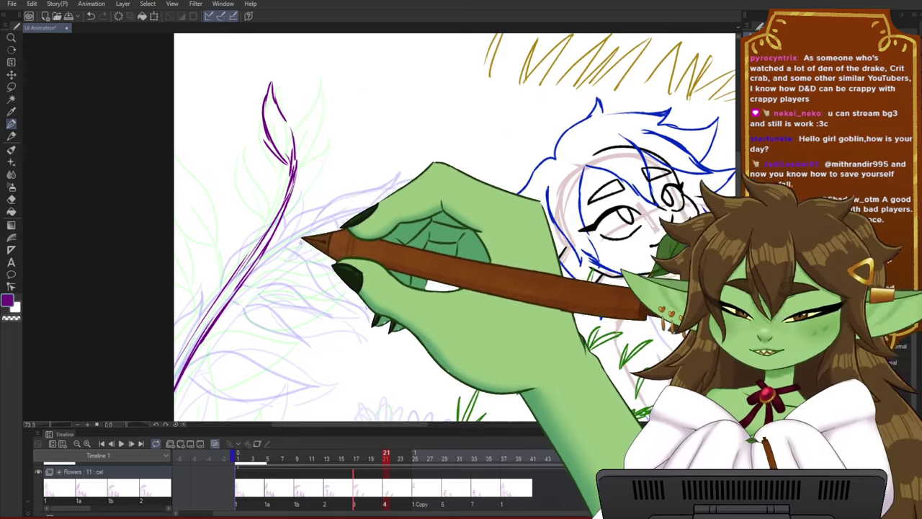
- Outline the new stem and leaf with a freehand selection and rotate them slightly counterclockwise
{"action": "key", "text": "m"}
{"action": "mouse_move", "coordinate": [180, 417]}
{"action": "left_mouse_down"}
{"action": "mouse_move", "coordinate": [349, 186]}
{"action": "mouse_move", "coordinate": [189, 415]}
{"action": "left_mouse_up"}
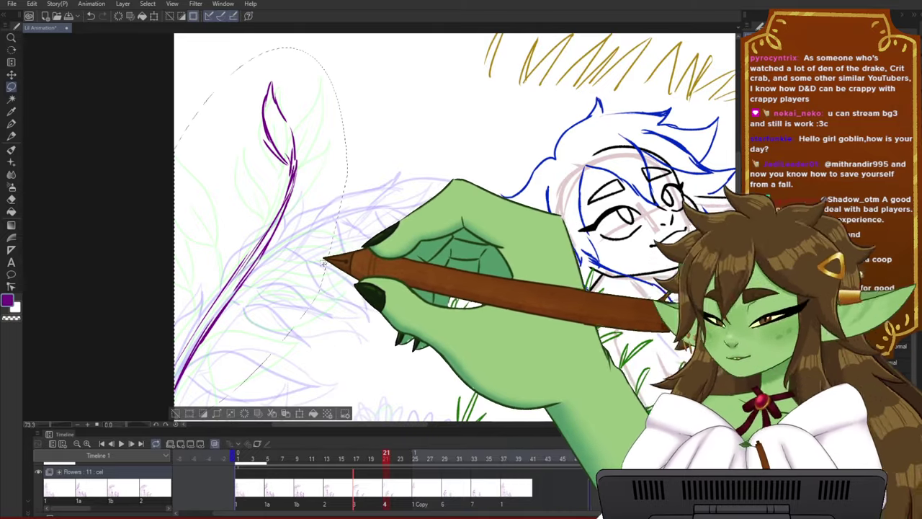
{"action": "key", "text": "ctrl+t"}
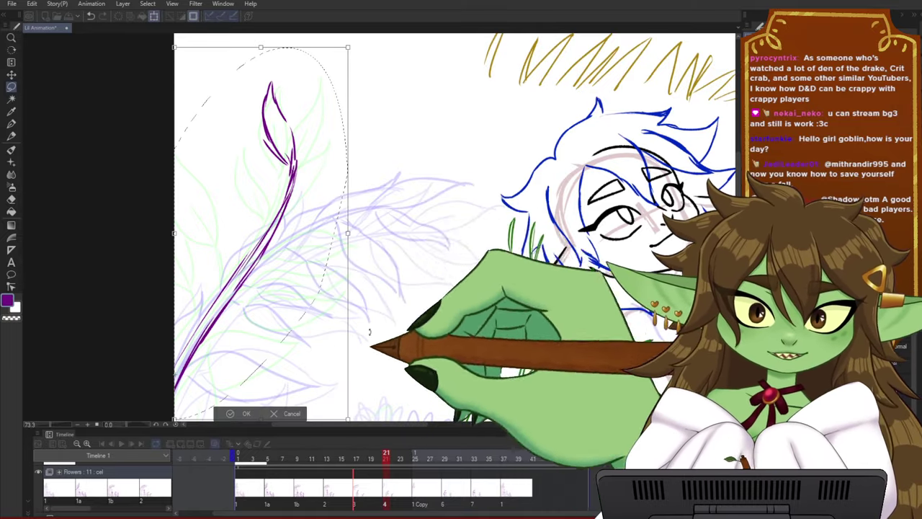
{"action": "left_click_drag", "start_coordinate": [362, 43], "coordinate": [368, 92]}
{"action": "key", "text": "Return"}
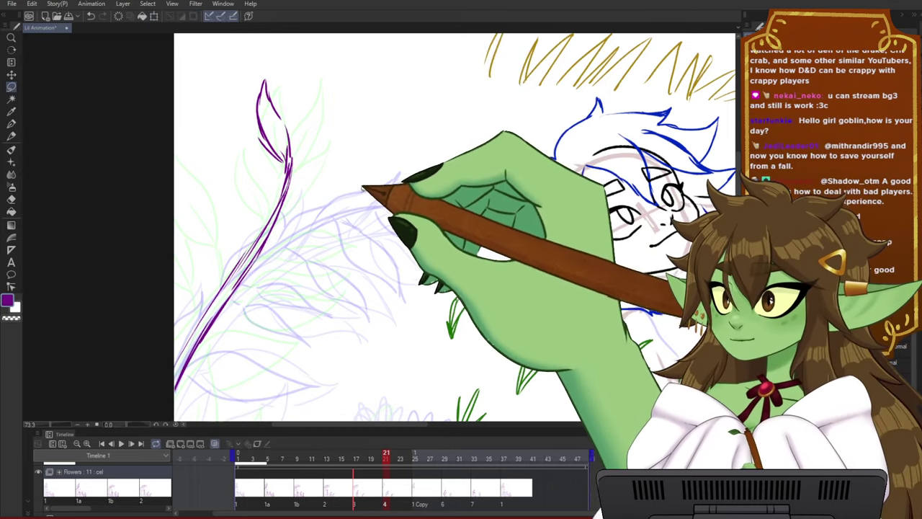
- Draw more pointed leaves around the upper part of the purple branch on frame 21
{"action": "scroll", "coordinate": [272, 245], "scroll_direction": "down", "scroll_amount": 1}
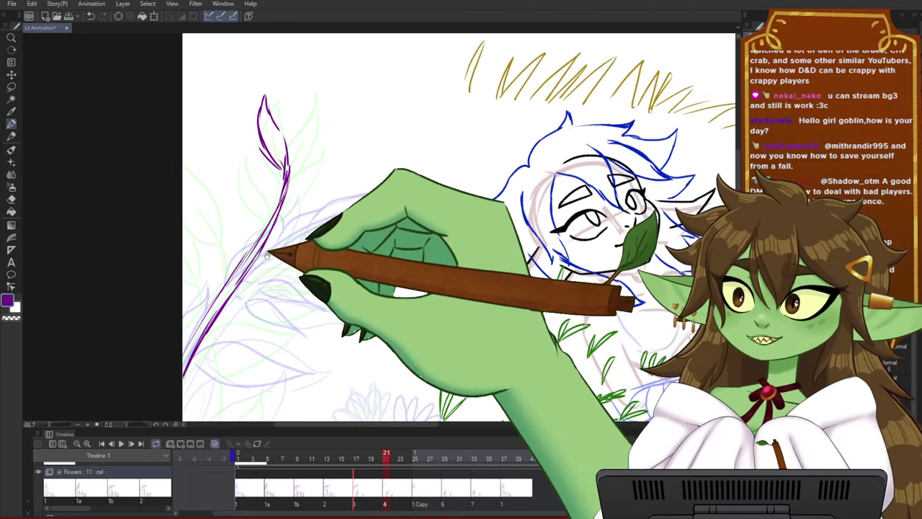
{"action": "left_click_drag", "start_coordinate": [269, 255], "coordinate": [309, 257]}
{"action": "scroll", "coordinate": [308, 254], "scroll_direction": "up", "scroll_amount": 3}
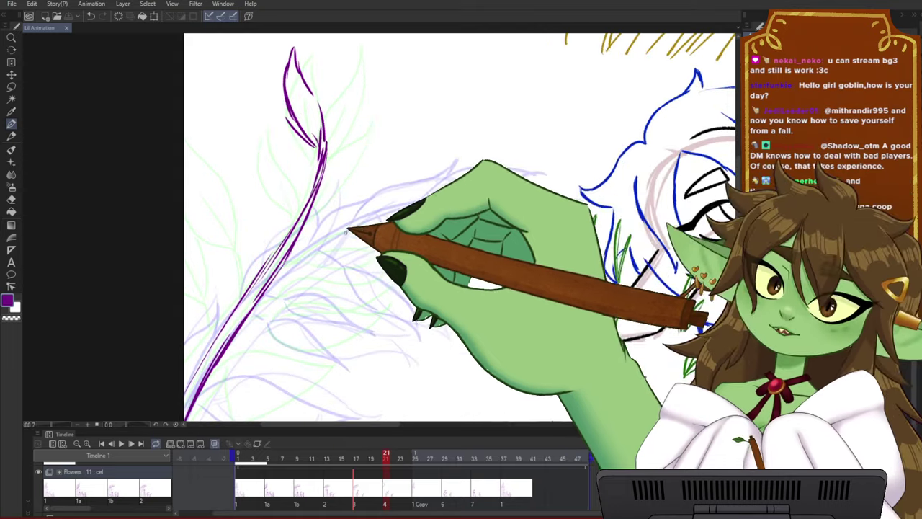
{"action": "left_click", "coordinate": [380, 456]}
{"action": "mouse_move", "coordinate": [381, 454]}
{"action": "left_mouse_down"}
{"action": "mouse_move", "coordinate": [389, 458]}
{"action": "mouse_move", "coordinate": [341, 468]}
{"action": "mouse_move", "coordinate": [395, 461]}
{"action": "mouse_move", "coordinate": [348, 458]}
{"action": "mouse_move", "coordinate": [408, 458]}
{"action": "mouse_move", "coordinate": [344, 459]}
{"action": "mouse_move", "coordinate": [386, 459]}
{"action": "left_mouse_up"}
{"action": "mouse_move", "coordinate": [312, 182]}
{"action": "left_mouse_down"}
{"action": "mouse_move", "coordinate": [335, 96]}
{"action": "mouse_move", "coordinate": [343, 146]}
{"action": "mouse_move", "coordinate": [336, 193]}
{"action": "mouse_move", "coordinate": [311, 218]}
{"action": "left_mouse_up"}
{"action": "left_click_drag", "start_coordinate": [321, 153], "coordinate": [311, 209]}
{"action": "left_click_drag", "start_coordinate": [290, 160], "coordinate": [302, 180]}
{"action": "left_click_drag", "start_coordinate": [394, 222], "coordinate": [406, 203]}
{"action": "mouse_move", "coordinate": [332, 200]}
{"action": "left_mouse_down"}
{"action": "mouse_move", "coordinate": [361, 162]}
{"action": "mouse_move", "coordinate": [330, 232]}
{"action": "mouse_move", "coordinate": [272, 207]}
{"action": "mouse_move", "coordinate": [256, 173]}
{"action": "mouse_move", "coordinate": [254, 204]}
{"action": "mouse_move", "coordinate": [273, 250]}
{"action": "mouse_move", "coordinate": [292, 265]}
{"action": "left_mouse_up"}
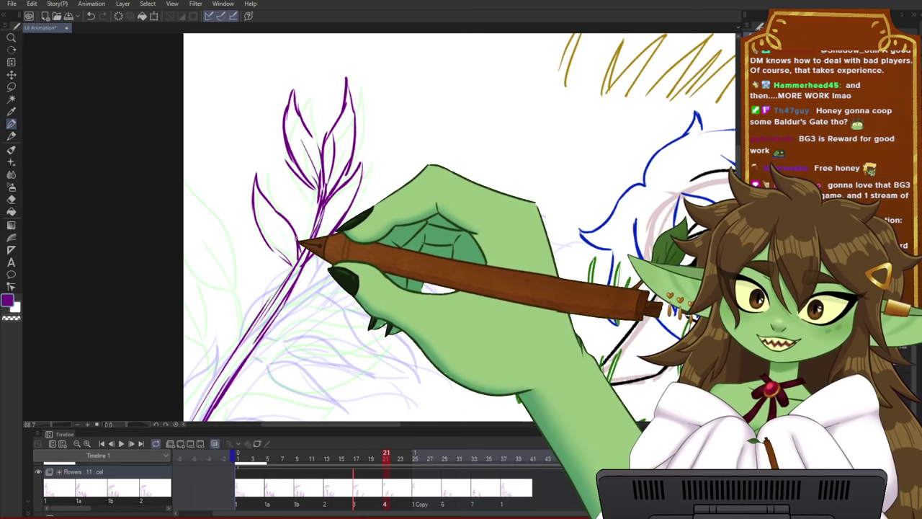
- Examine the leafy upper branch against the onion-skin drawings up close, moving from frame 21 to frame 23
{"action": "left_click_drag", "start_coordinate": [453, 366], "coordinate": [466, 340]}
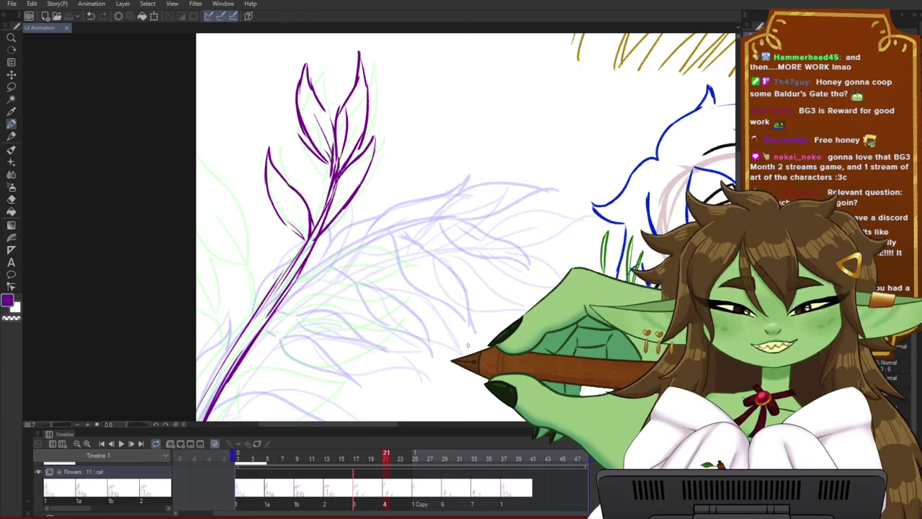
{"action": "scroll", "coordinate": [204, 234], "scroll_direction": "down", "scroll_amount": 3}
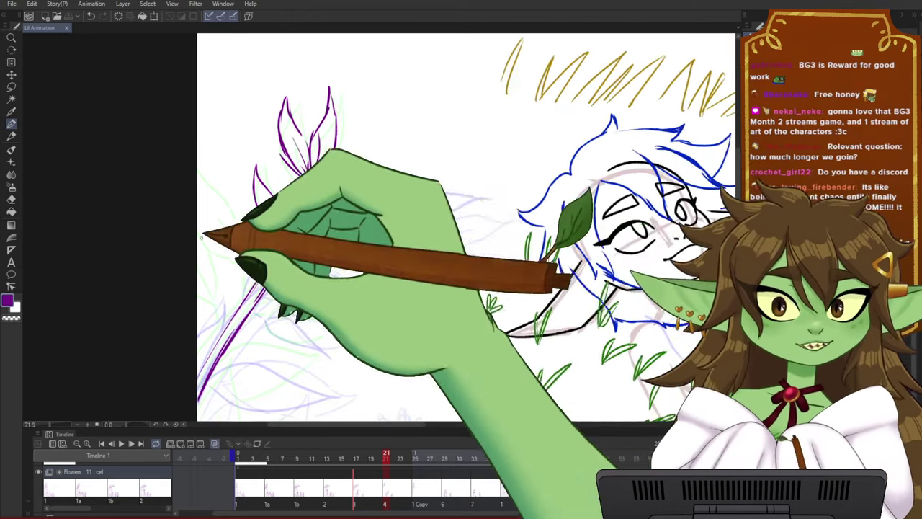
{"action": "scroll", "coordinate": [236, 248], "scroll_direction": "up", "scroll_amount": 4}
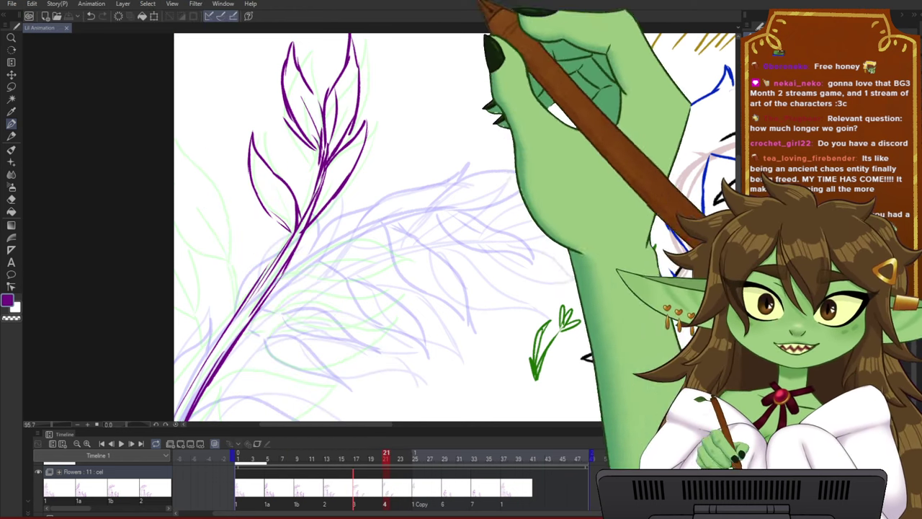
{"action": "scroll", "coordinate": [340, 252], "scroll_direction": "down", "scroll_amount": 1}
{"action": "scroll", "coordinate": [336, 267], "scroll_direction": "up", "scroll_amount": 1}
{"action": "left_click_drag", "start_coordinate": [321, 276], "coordinate": [299, 275]}
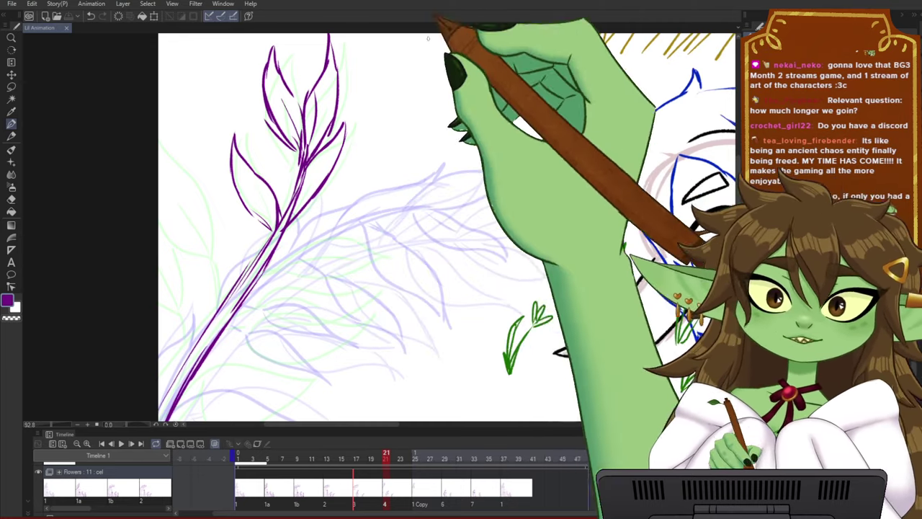
{"action": "scroll", "coordinate": [287, 273], "scroll_direction": "down", "scroll_amount": 3}
{"action": "scroll", "coordinate": [287, 273], "scroll_direction": "up", "scroll_amount": 5}
{"action": "scroll", "coordinate": [308, 228], "scroll_direction": "up", "scroll_amount": 2}
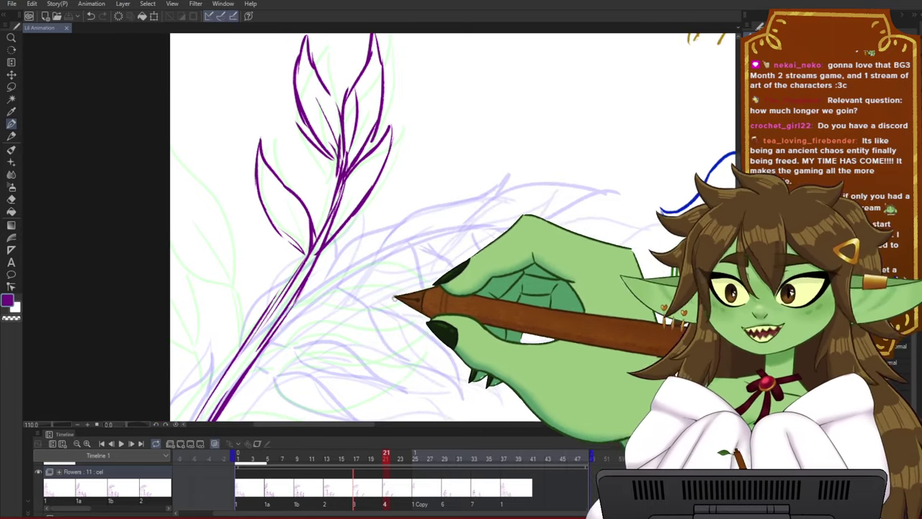
{"action": "scroll", "coordinate": [346, 260], "scroll_direction": "up", "scroll_amount": 1}
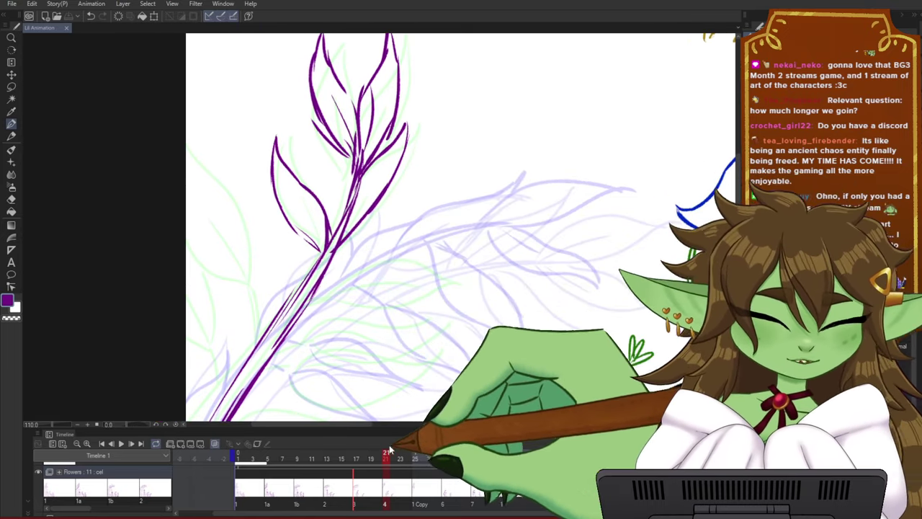
{"action": "mouse_move", "coordinate": [387, 453]}
{"action": "left_mouse_down"}
{"action": "mouse_move", "coordinate": [317, 457]}
{"action": "mouse_move", "coordinate": [420, 448]}
{"action": "mouse_move", "coordinate": [353, 452]}
{"action": "mouse_move", "coordinate": [420, 451]}
{"action": "mouse_move", "coordinate": [400, 450]}
{"action": "left_mouse_up"}
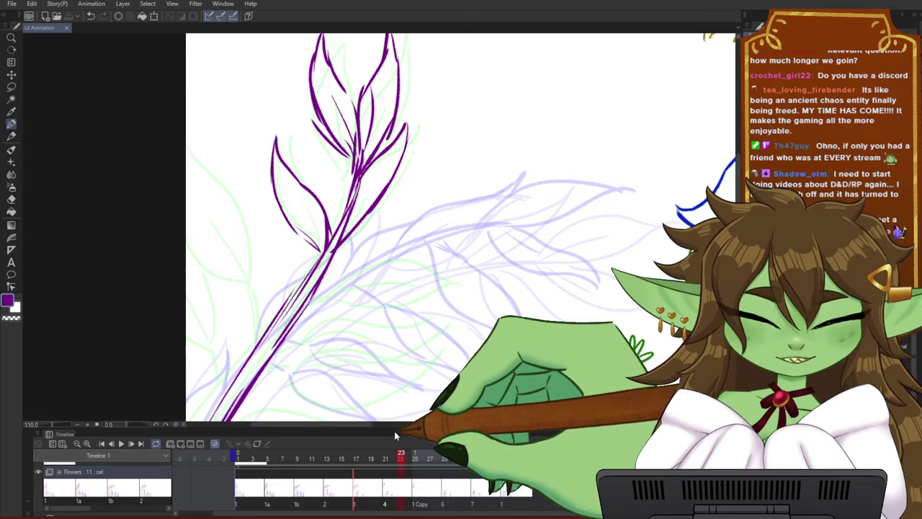
{"action": "left_click", "coordinate": [394, 425]}
- Outline the whole purple branch on cel 4 and tilt it slightly counterclockwise about its base, clearing the selection
{"action": "left_click_drag", "start_coordinate": [360, 294], "coordinate": [592, 199]}
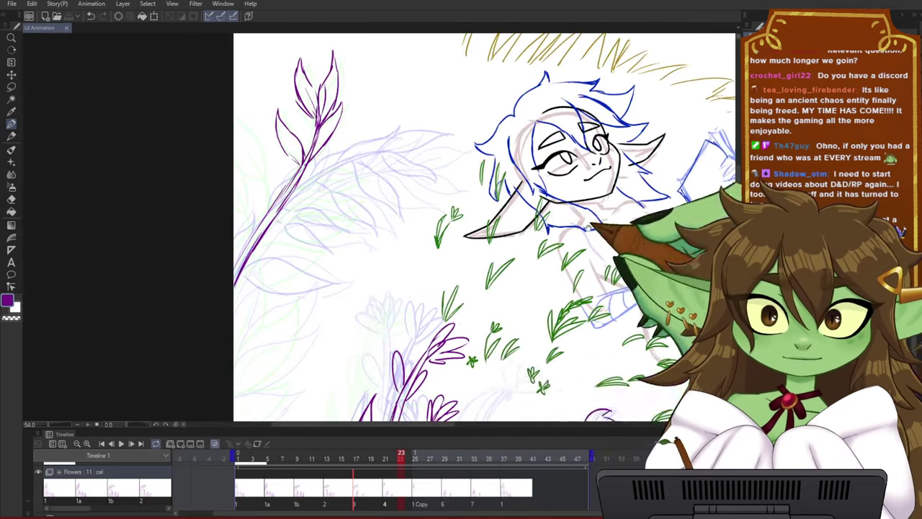
{"action": "scroll", "coordinate": [377, 263], "scroll_direction": "up", "scroll_amount": 1}
{"action": "left_click_drag", "start_coordinate": [329, 210], "coordinate": [346, 264]}
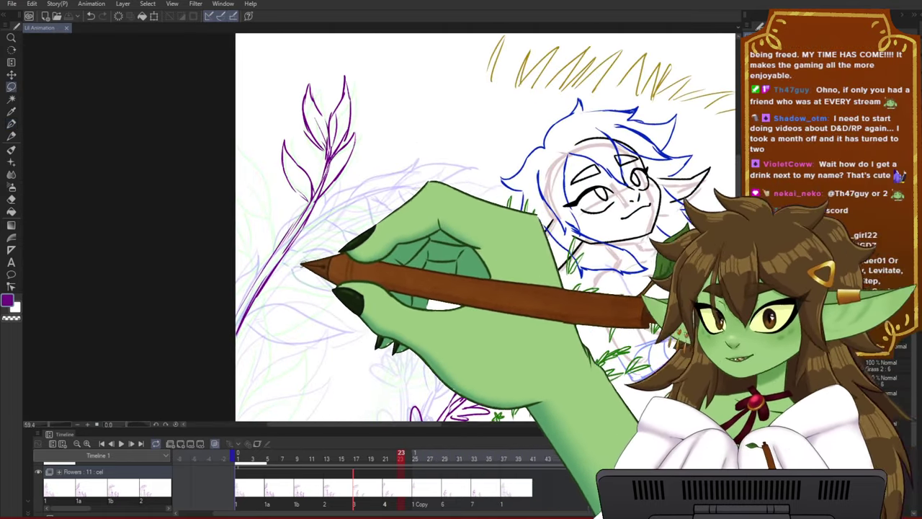
{"action": "mouse_move", "coordinate": [239, 354]}
{"action": "left_mouse_down"}
{"action": "mouse_move", "coordinate": [274, 82]}
{"action": "mouse_move", "coordinate": [346, 57]}
{"action": "left_mouse_up"}
{"action": "left_click_drag", "start_coordinate": [369, 93], "coordinate": [351, 245]}
{"action": "mouse_move", "coordinate": [403, 88]}
{"action": "left_mouse_down"}
{"action": "mouse_move", "coordinate": [397, 60]}
{"action": "mouse_move", "coordinate": [241, 375]}
{"action": "left_mouse_up"}
{"action": "key", "text": "ctrl+t"}
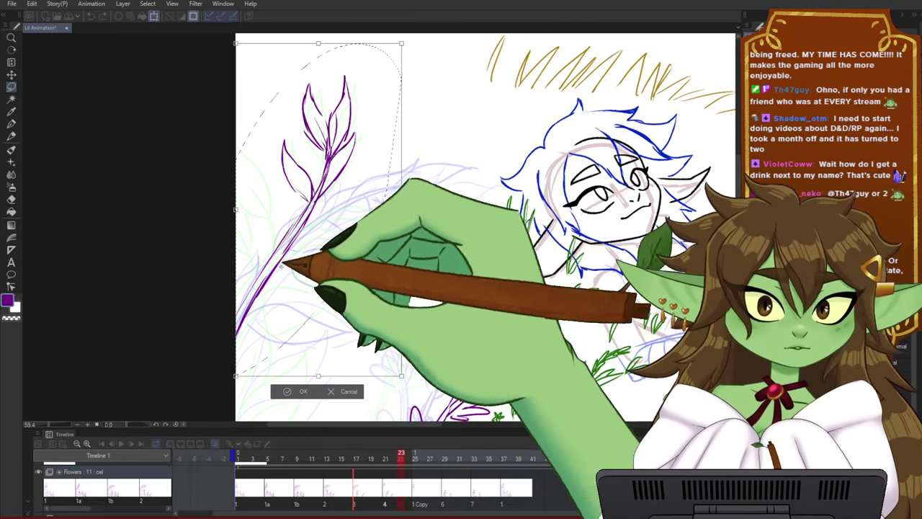
{"action": "left_click_drag", "start_coordinate": [282, 267], "coordinate": [236, 376]}
{"action": "left_click_drag", "start_coordinate": [414, 380], "coordinate": [413, 375]}
{"action": "key", "text": "Return"}
{"action": "key", "text": "ctrl+d"}
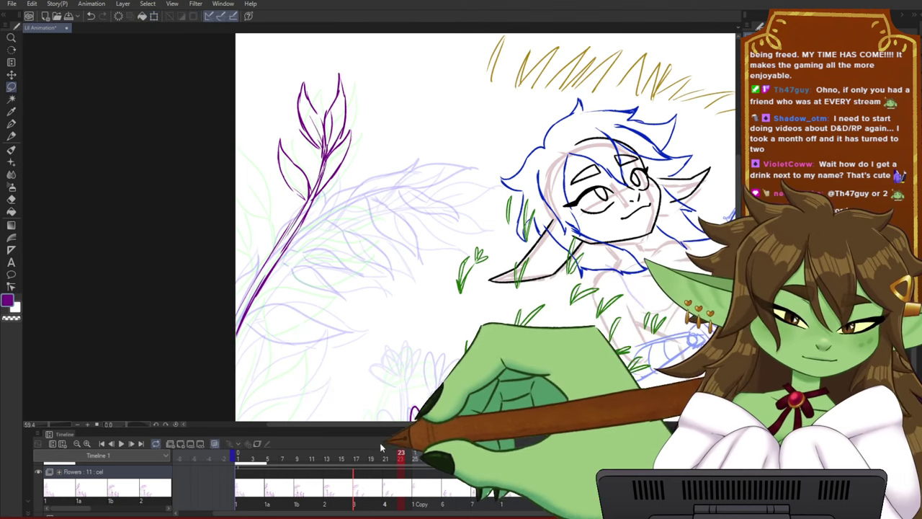
- Draw pointed leaves along the left side of the purple branch on cel 4 and compare it with frame 17
{"action": "mouse_move", "coordinate": [401, 458]}
{"action": "left_mouse_down"}
{"action": "mouse_move", "coordinate": [371, 461]}
{"action": "mouse_move", "coordinate": [416, 454]}
{"action": "mouse_move", "coordinate": [306, 450]}
{"action": "mouse_move", "coordinate": [419, 451]}
{"action": "mouse_move", "coordinate": [342, 457]}
{"action": "mouse_move", "coordinate": [409, 455]}
{"action": "mouse_move", "coordinate": [395, 458]}
{"action": "left_mouse_up"}
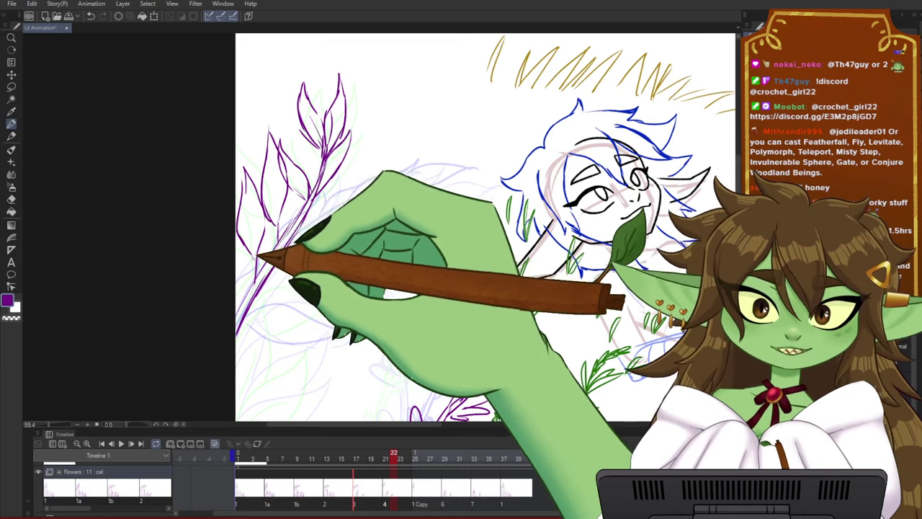
{"action": "left_click_drag", "start_coordinate": [406, 264], "coordinate": [416, 262]}
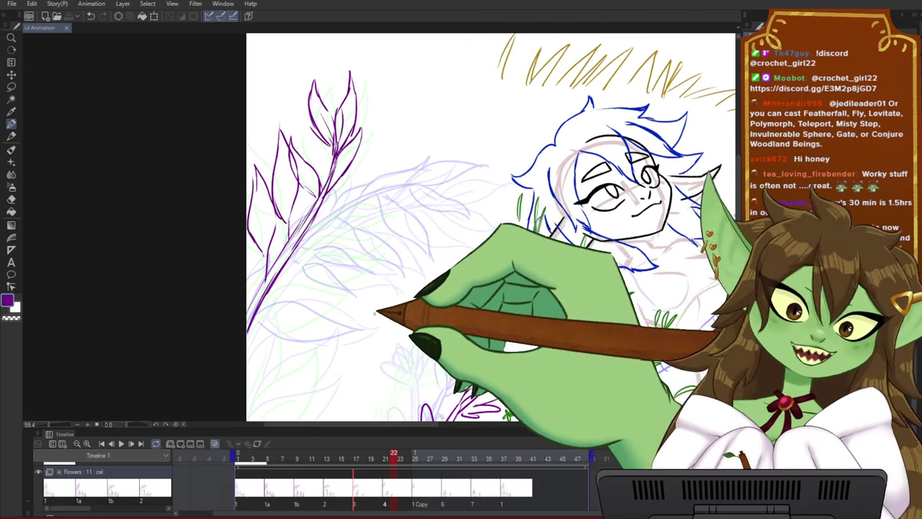
{"action": "scroll", "coordinate": [352, 219], "scroll_direction": "down", "scroll_amount": 1}
{"action": "scroll", "coordinate": [351, 218], "scroll_direction": "up", "scroll_amount": 3}
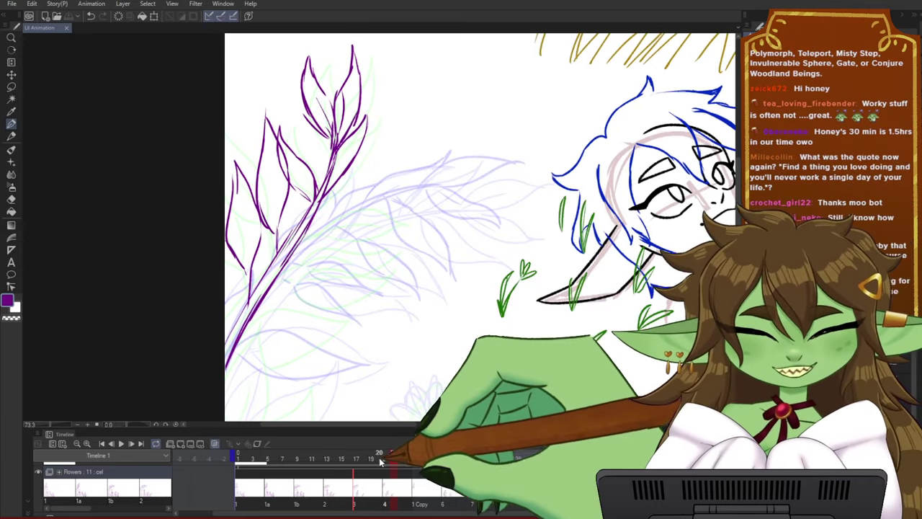
{"action": "left_click", "coordinate": [354, 458]}
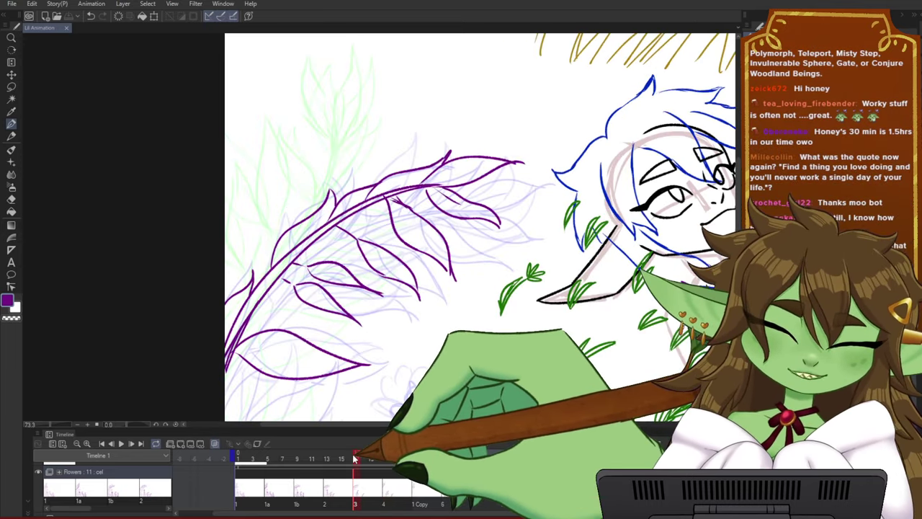
{"action": "left_click_drag", "start_coordinate": [353, 459], "coordinate": [386, 459]}
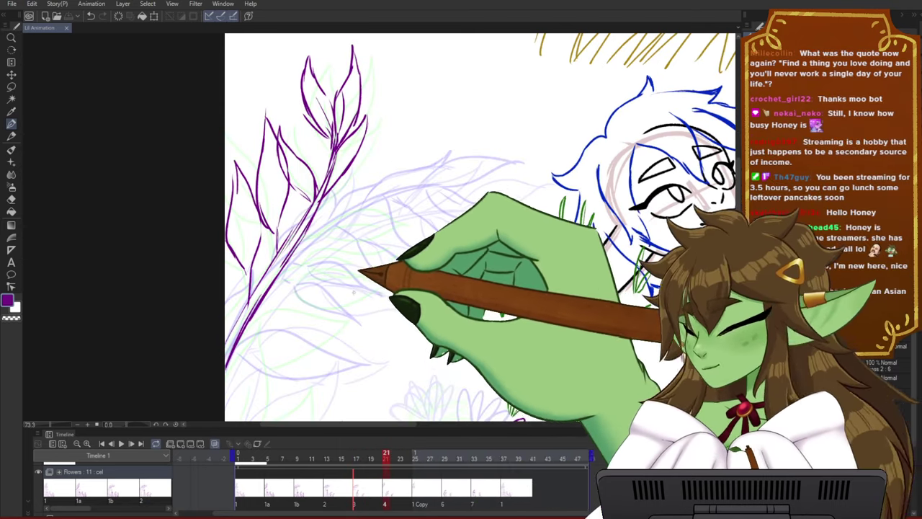
- Outline the whole purple branch on cel 4 with a freehand selection and delete it
{"action": "key", "text": "m"}
{"action": "mouse_move", "coordinate": [363, 236]}
{"action": "left_mouse_down"}
{"action": "mouse_move", "coordinate": [323, 292]}
{"action": "mouse_move", "coordinate": [270, 23]}
{"action": "mouse_move", "coordinate": [437, 208]}
{"action": "mouse_move", "coordinate": [437, 252]}
{"action": "left_mouse_up"}
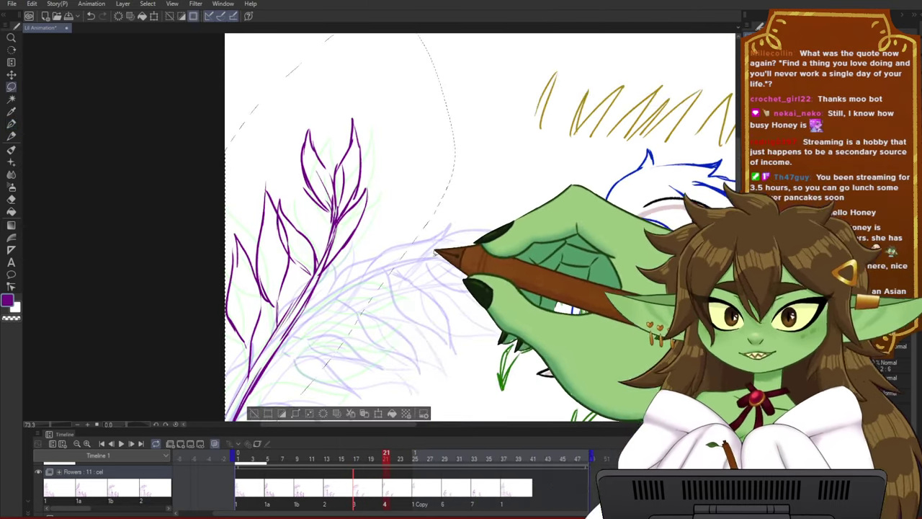
{"action": "key", "text": "Delete"}
{"action": "key", "text": "p"}
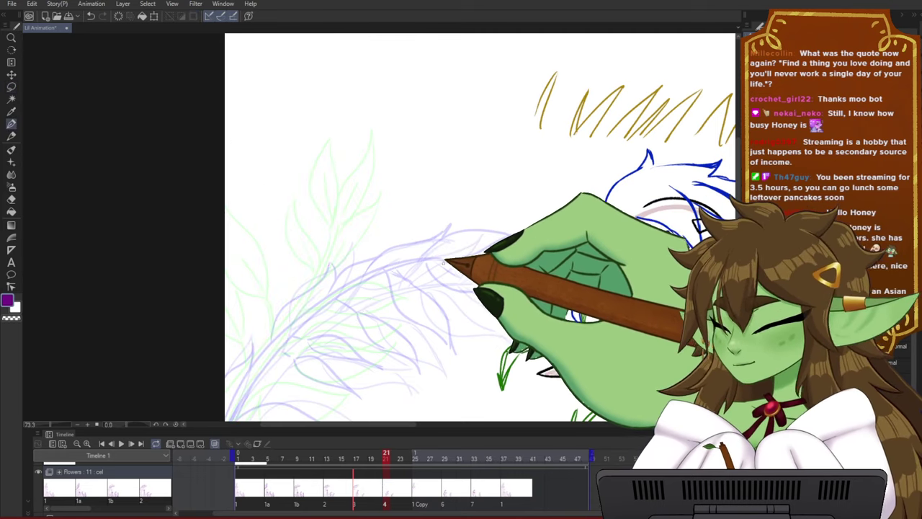
- Shift the start of the 1 Copy cel later in the timeline and add a blank cel 5 at frame 25
{"action": "left_click_drag", "start_coordinate": [458, 389], "coordinate": [456, 353]}
{"action": "left_click", "coordinate": [416, 486]}
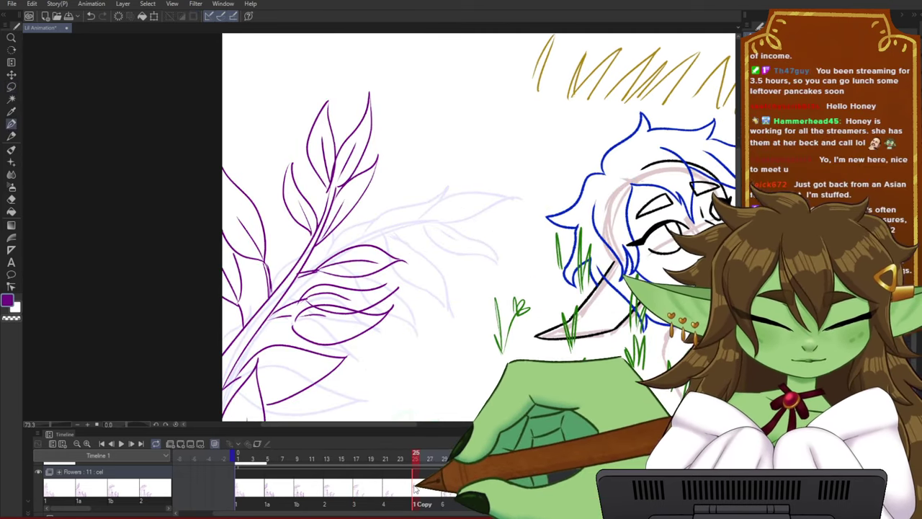
{"action": "left_click", "coordinate": [433, 488]}
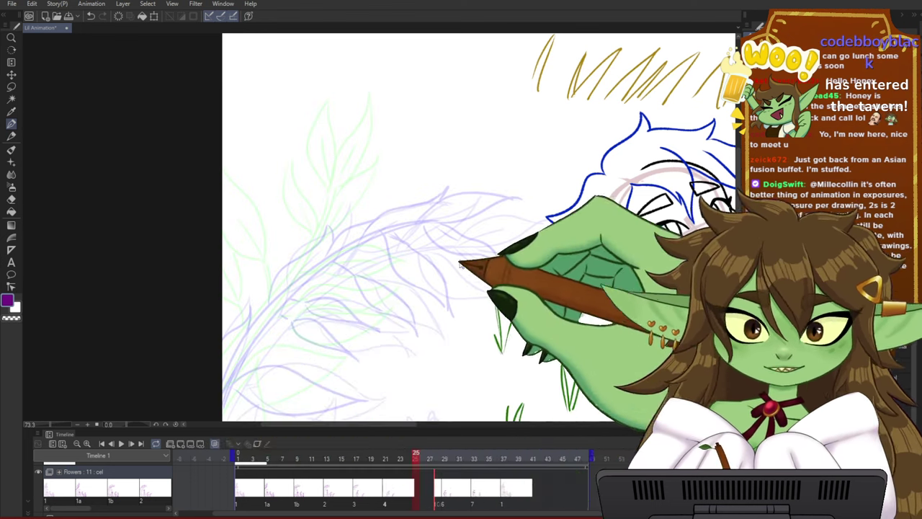
{"action": "mouse_move", "coordinate": [425, 464]}
{"action": "left_mouse_down"}
{"action": "mouse_move", "coordinate": [297, 465]}
{"action": "mouse_move", "coordinate": [418, 462]}
{"action": "left_mouse_up"}
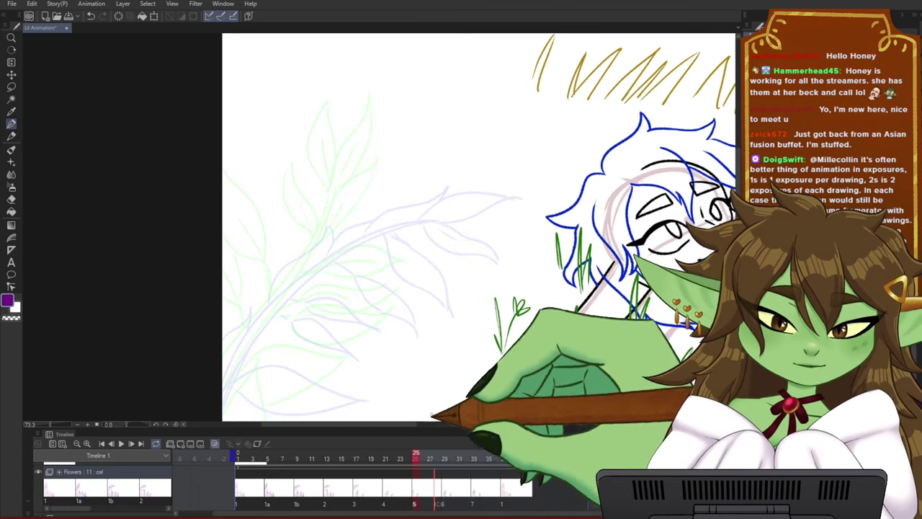
- Play back the animation with the whole canvas in view to check the plants' sway
{"action": "left_click_drag", "start_coordinate": [445, 318], "coordinate": [440, 291]}
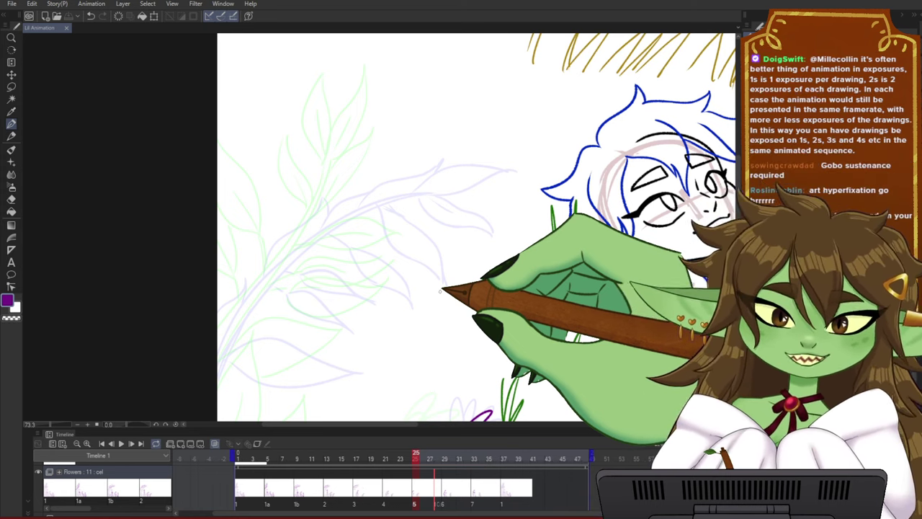
{"action": "scroll", "coordinate": [347, 200], "scroll_direction": "down", "scroll_amount": 3}
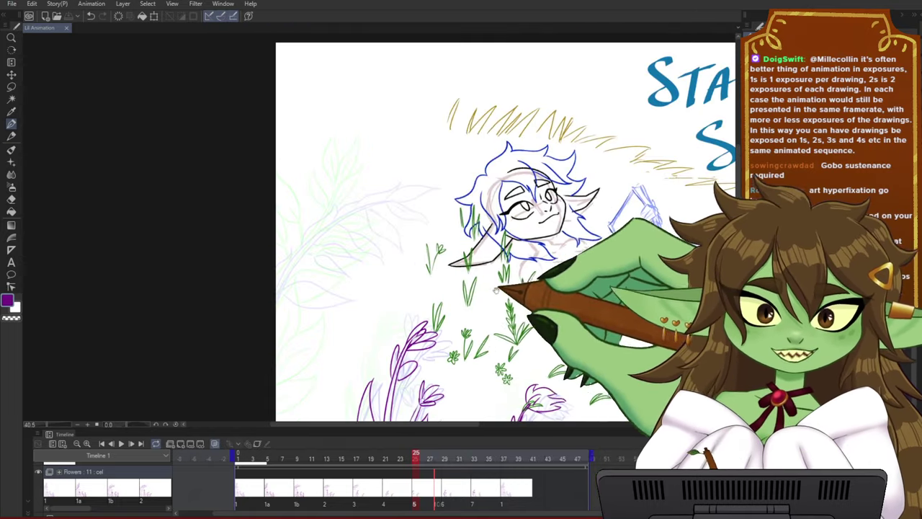
{"action": "left_click_drag", "start_coordinate": [499, 282], "coordinate": [434, 252]}
{"action": "scroll", "coordinate": [412, 261], "scroll_direction": "up", "scroll_amount": 1}
{"action": "left_click_drag", "start_coordinate": [455, 196], "coordinate": [446, 222]}
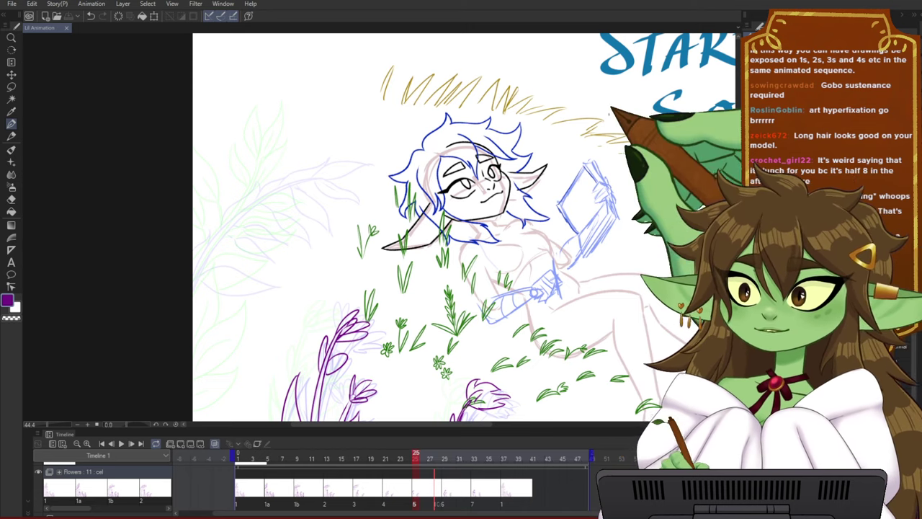
{"action": "scroll", "coordinate": [310, 179], "scroll_direction": "down", "scroll_amount": 3}
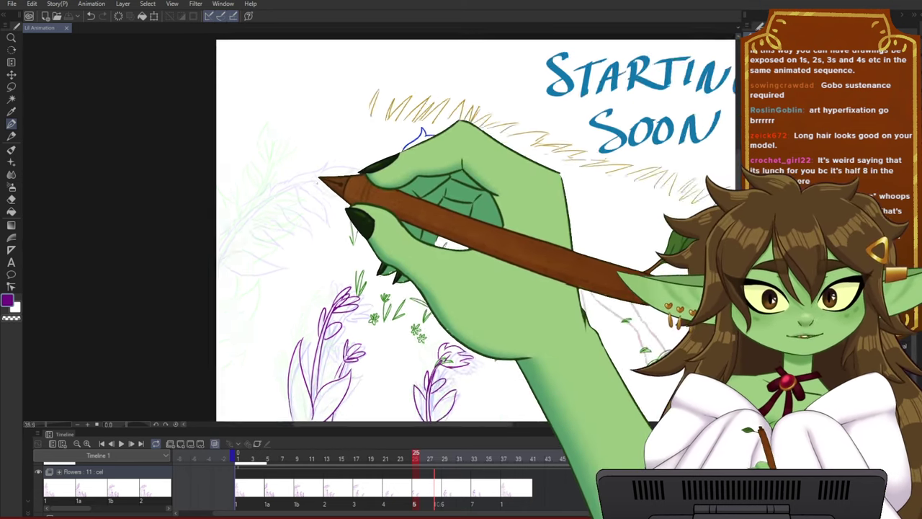
{"action": "left_click_drag", "start_coordinate": [515, 272], "coordinate": [436, 268]}
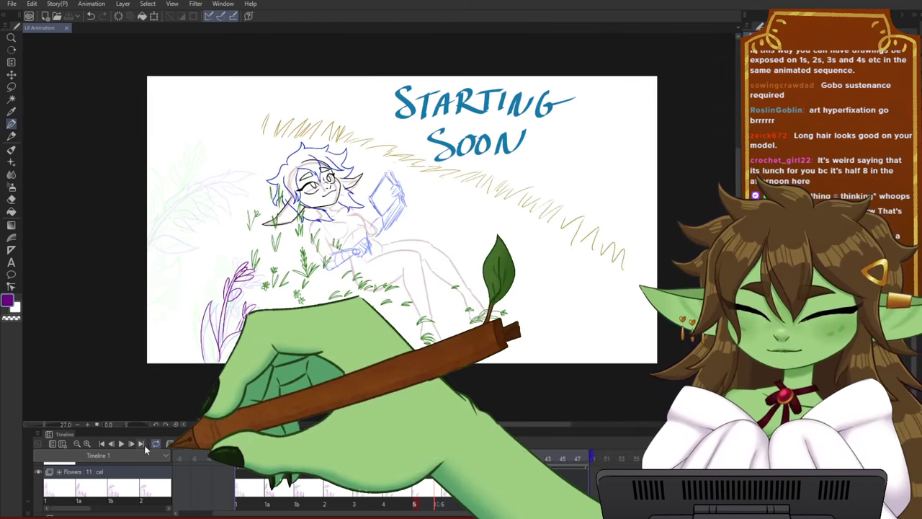
{"action": "left_click", "coordinate": [122, 443]}
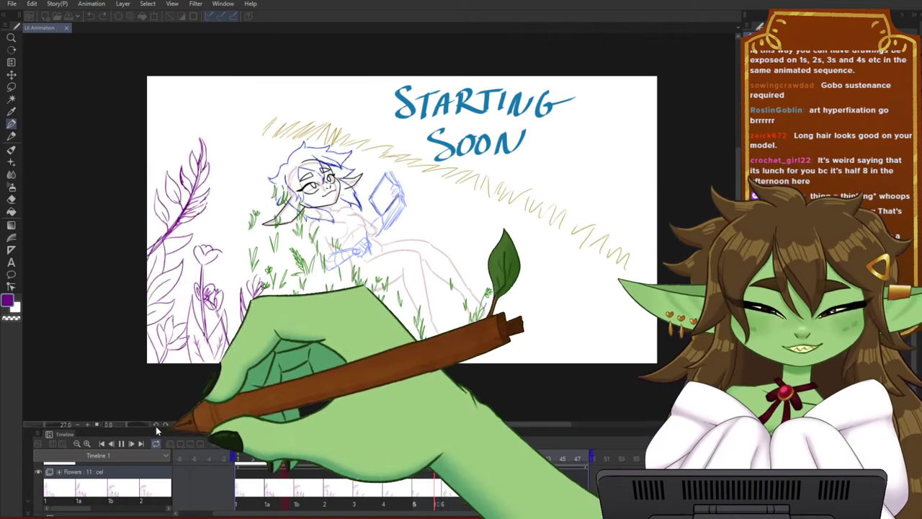
{"action": "left_click", "coordinate": [120, 443]}
- Examine the purple plants and flowers on frame 5 against their onion-skin drawings up close
{"action": "left_click_drag", "start_coordinate": [261, 455], "coordinate": [267, 458]}
{"action": "scroll", "coordinate": [237, 326], "scroll_direction": "up", "scroll_amount": 2}
{"action": "scroll", "coordinate": [248, 353], "scroll_direction": "up", "scroll_amount": 3}
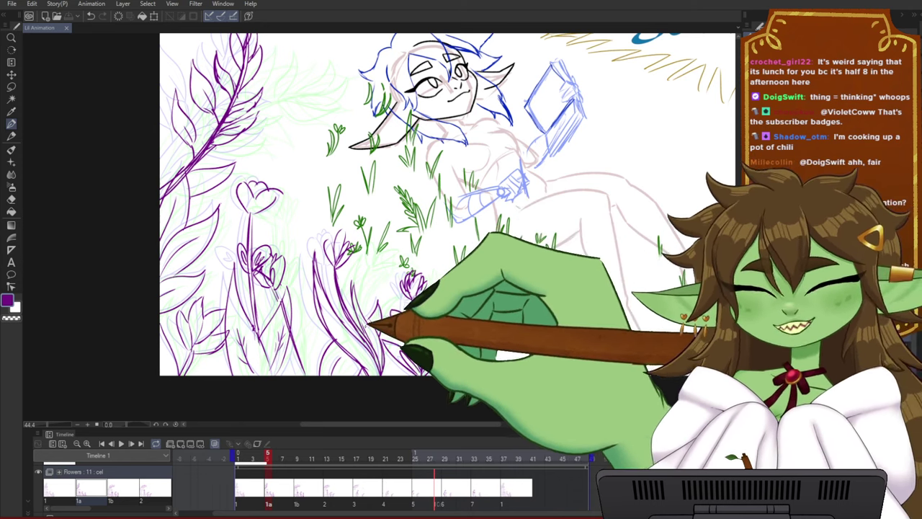
{"action": "left_click_drag", "start_coordinate": [471, 242], "coordinate": [468, 258]}
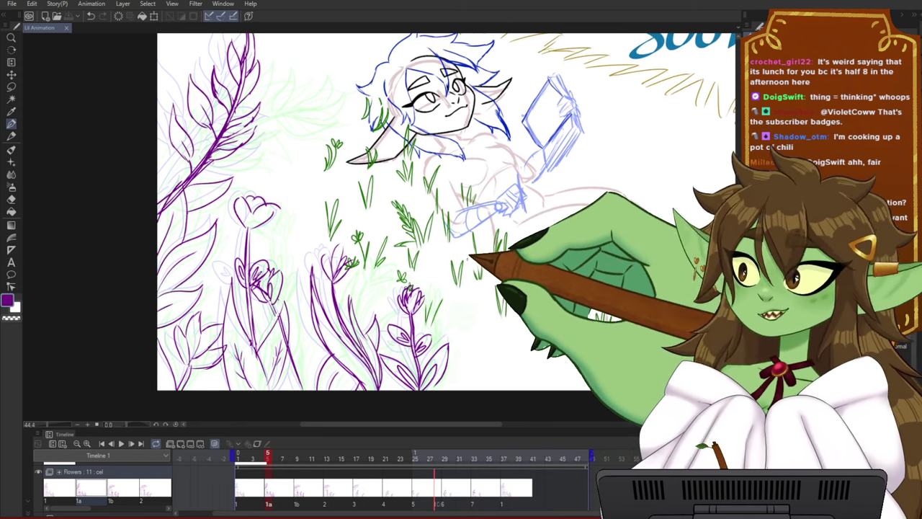
{"action": "scroll", "coordinate": [468, 257], "scroll_direction": "up", "scroll_amount": 1}
{"action": "mouse_move", "coordinate": [508, 227]}
{"action": "left_mouse_down"}
{"action": "mouse_move", "coordinate": [476, 249]}
{"action": "mouse_move", "coordinate": [457, 242]}
{"action": "left_mouse_up"}
{"action": "scroll", "coordinate": [462, 251], "scroll_direction": "down", "scroll_amount": 1}
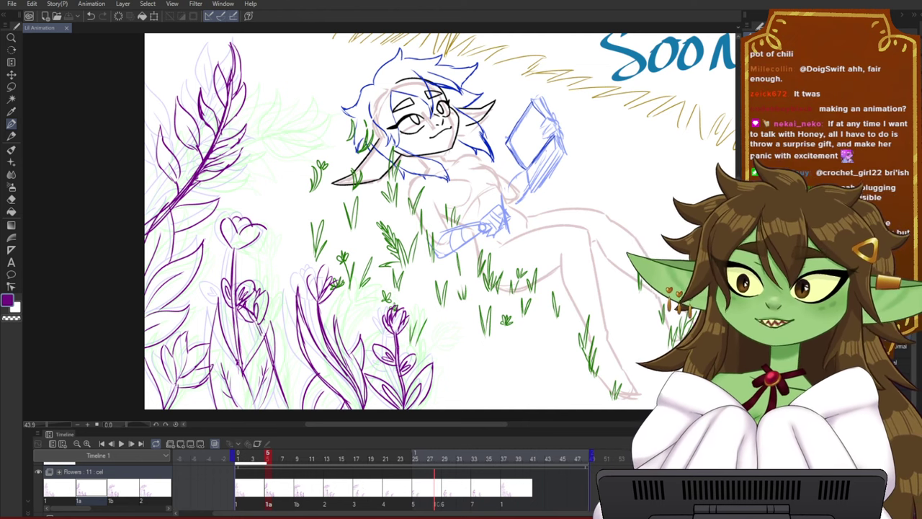
- Play the animation from frame 1 and scrub through frames 13 to 25 to study the branch's movement
{"action": "left_click", "coordinate": [239, 458]}
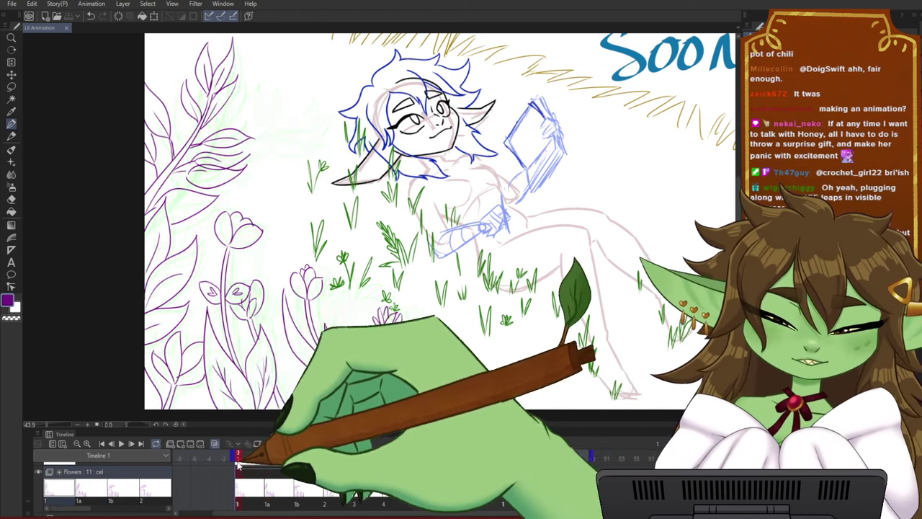
{"action": "left_click", "coordinate": [121, 443]}
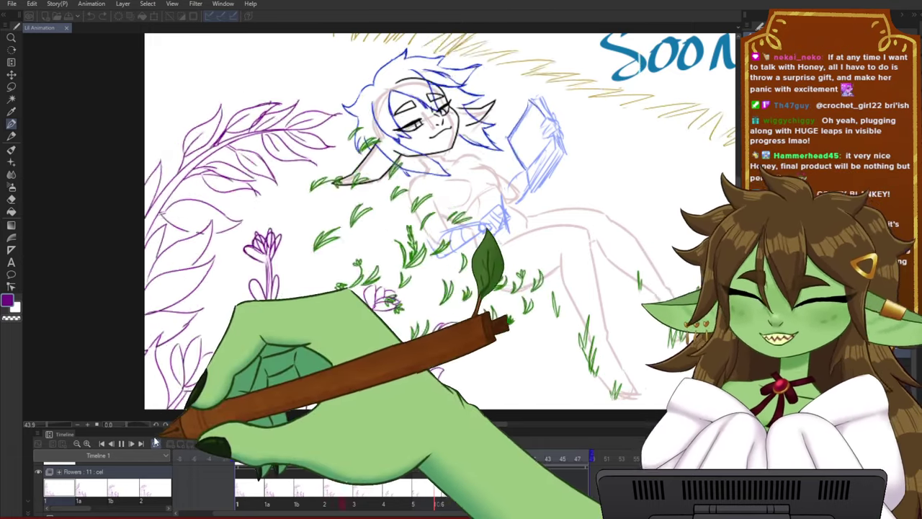
{"action": "left_click", "coordinate": [121, 444]}
{"action": "mouse_move", "coordinate": [317, 455]}
{"action": "left_mouse_down"}
{"action": "mouse_move", "coordinate": [270, 455]}
{"action": "mouse_move", "coordinate": [432, 456]}
{"action": "mouse_move", "coordinate": [242, 437]}
{"action": "mouse_move", "coordinate": [382, 443]}
{"action": "left_mouse_up"}
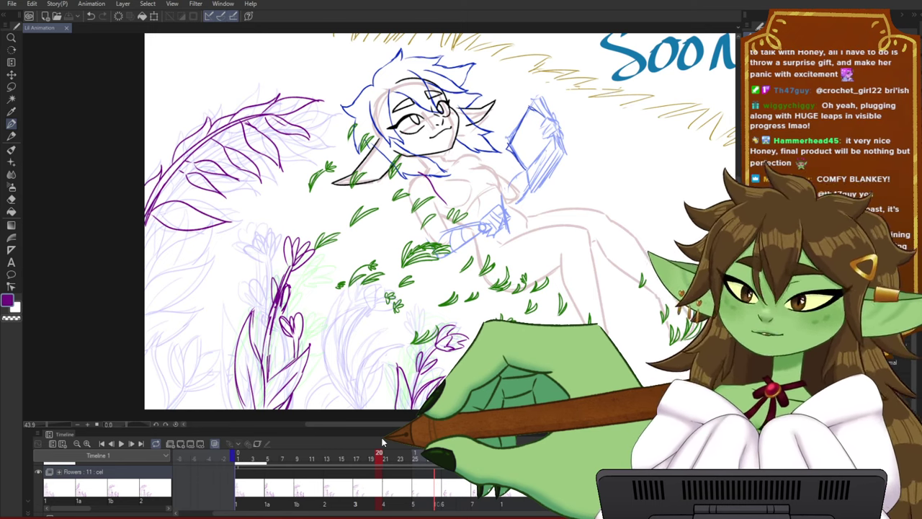
{"action": "mouse_move", "coordinate": [326, 458]}
{"action": "left_mouse_down"}
{"action": "mouse_move", "coordinate": [242, 451]}
{"action": "mouse_move", "coordinate": [413, 456]}
{"action": "mouse_move", "coordinate": [307, 447]}
{"action": "mouse_move", "coordinate": [329, 446]}
{"action": "left_mouse_up"}
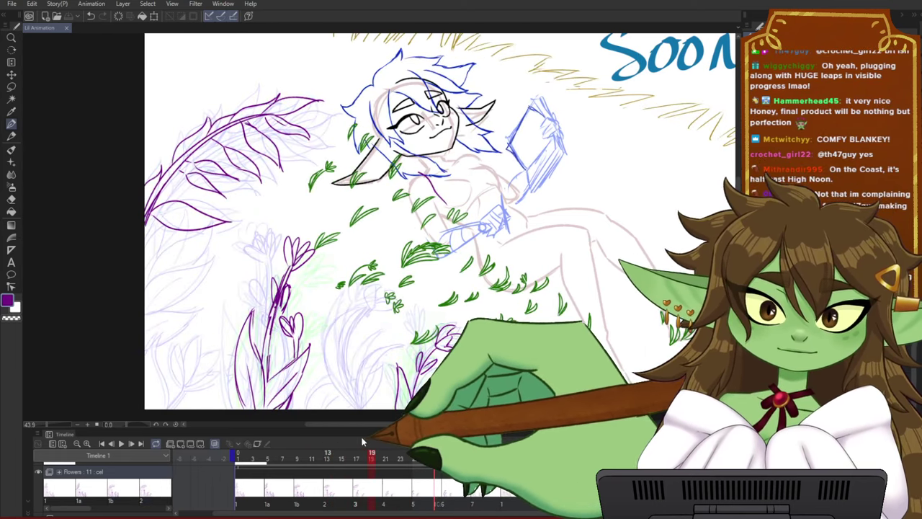
{"action": "left_click_drag", "start_coordinate": [363, 437], "coordinate": [417, 437]}
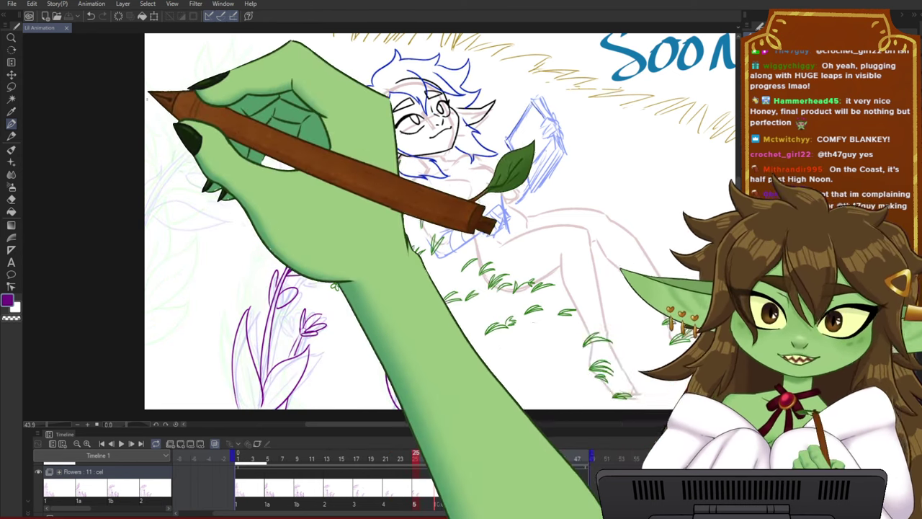
{"action": "scroll", "coordinate": [152, 95], "scroll_direction": "up", "scroll_amount": 2}
{"action": "left_click_drag", "start_coordinate": [257, 134], "coordinate": [302, 144]}
{"action": "left_click_drag", "start_coordinate": [425, 213], "coordinate": [433, 261]}
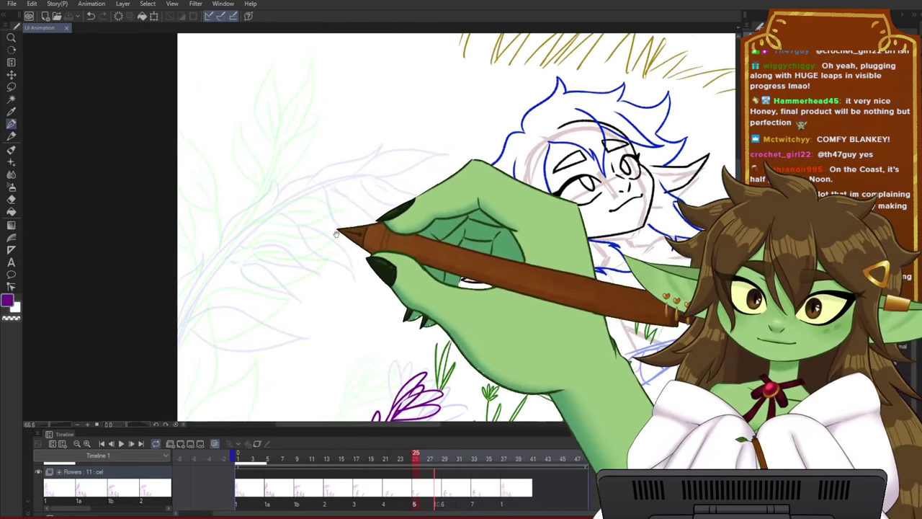
{"action": "left_click_drag", "start_coordinate": [339, 231], "coordinate": [342, 249]}
{"action": "mouse_move", "coordinate": [191, 320]}
{"action": "left_mouse_down"}
{"action": "mouse_move", "coordinate": [214, 268]}
{"action": "mouse_move", "coordinate": [285, 190]}
{"action": "mouse_move", "coordinate": [336, 153]}
{"action": "left_mouse_up"}
{"action": "left_click_drag", "start_coordinate": [291, 182], "coordinate": [334, 153]}
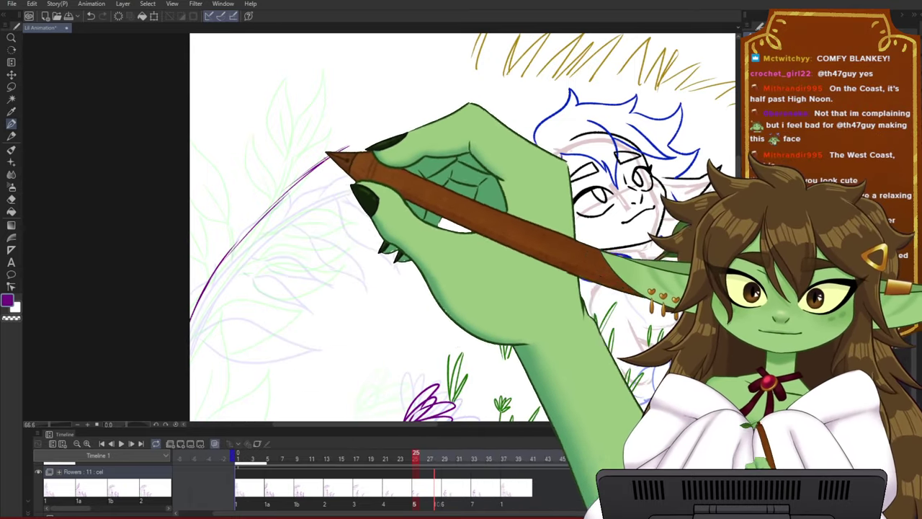
{"action": "key", "text": "ctrl+z"}
{"action": "key", "text": "ctrl+z"}
{"action": "key", "text": "ctrl+z"}
- Sketch the curved purple main stem on cel 5 with overlapping strokes, rising from the canvas's left edge above the onion-skin branch
{"action": "left_click_drag", "start_coordinate": [208, 284], "coordinate": [322, 148]}
{"action": "left_click_drag", "start_coordinate": [263, 204], "coordinate": [329, 145]}
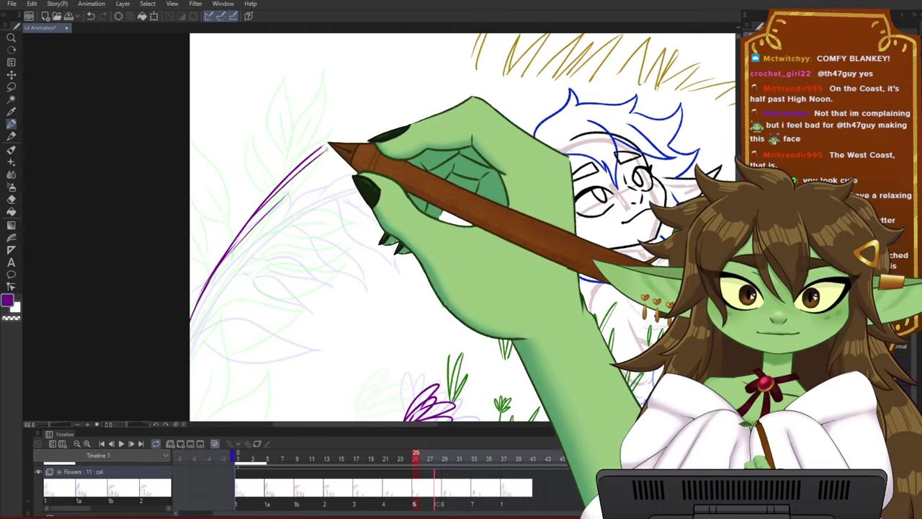
{"action": "left_click_drag", "start_coordinate": [261, 218], "coordinate": [190, 339]}
- Draw a large pointed leaf extending right from the base of the new purple stem on frame 25
{"action": "left_click_drag", "start_coordinate": [423, 218], "coordinate": [468, 209]}
{"action": "left_click_drag", "start_coordinate": [353, 300], "coordinate": [407, 272]}
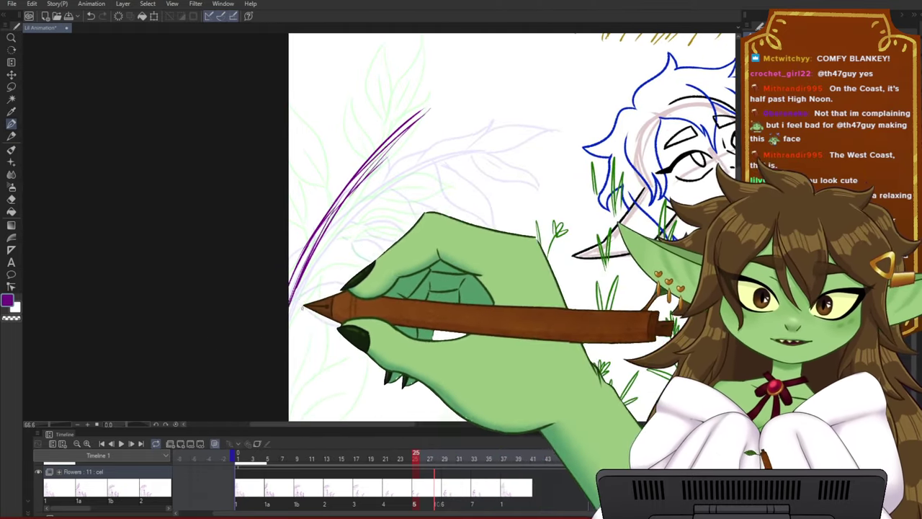
{"action": "mouse_move", "coordinate": [288, 301]}
{"action": "left_mouse_down"}
{"action": "mouse_move", "coordinate": [347, 277]}
{"action": "mouse_move", "coordinate": [393, 278]}
{"action": "left_mouse_up"}
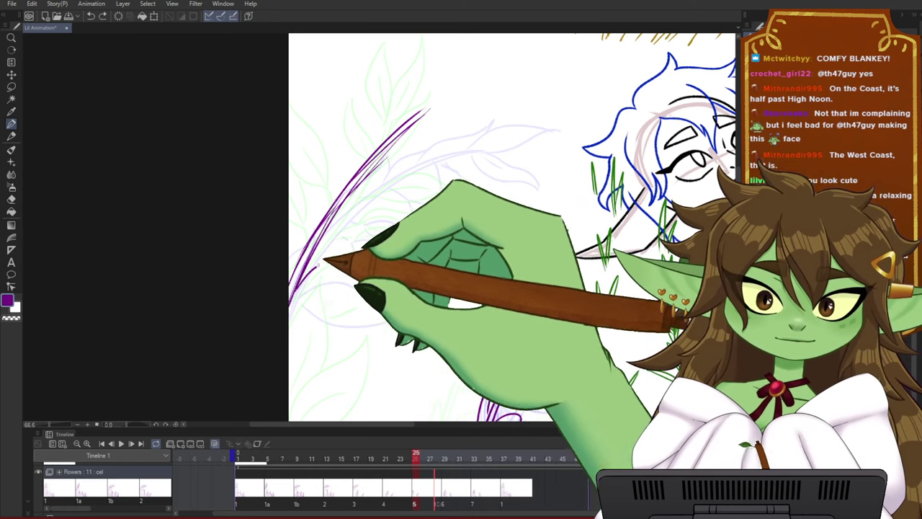
{"action": "left_click_drag", "start_coordinate": [322, 263], "coordinate": [378, 262]}
{"action": "left_click_drag", "start_coordinate": [309, 308], "coordinate": [290, 310]}
- Draw pointed leaves along the left side of the new stem, reaching to the canvas edge
{"action": "left_click_drag", "start_coordinate": [474, 251], "coordinate": [457, 312]}
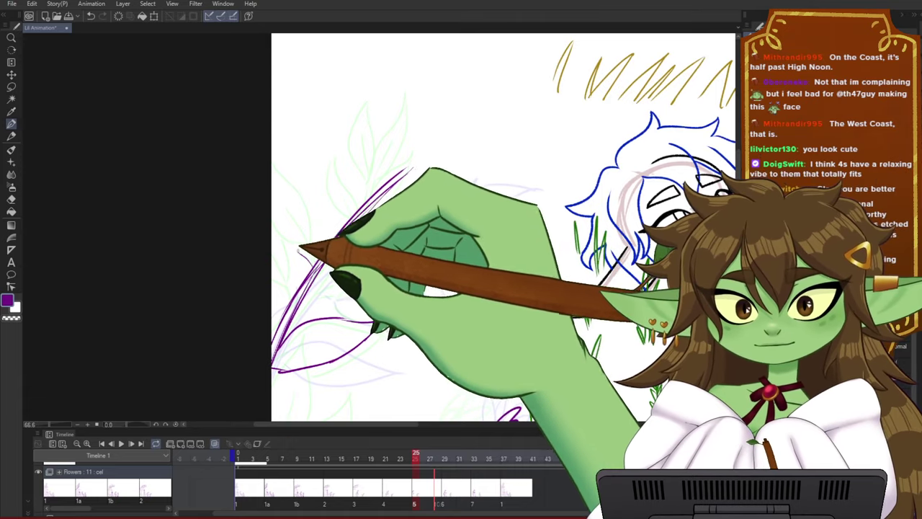
{"action": "mouse_move", "coordinate": [299, 251]}
{"action": "left_mouse_down"}
{"action": "mouse_move", "coordinate": [267, 194]}
{"action": "mouse_move", "coordinate": [296, 208]}
{"action": "left_mouse_up"}
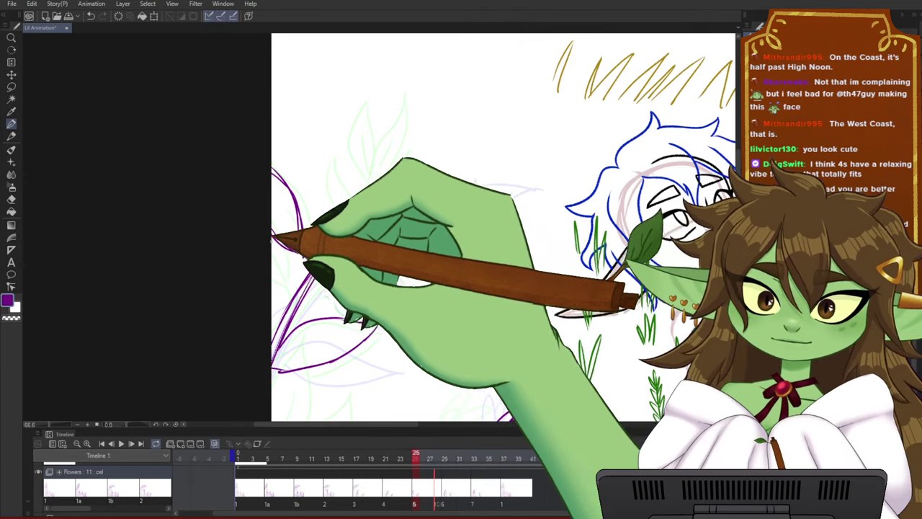
{"action": "left_click_drag", "start_coordinate": [286, 281], "coordinate": [292, 299]}
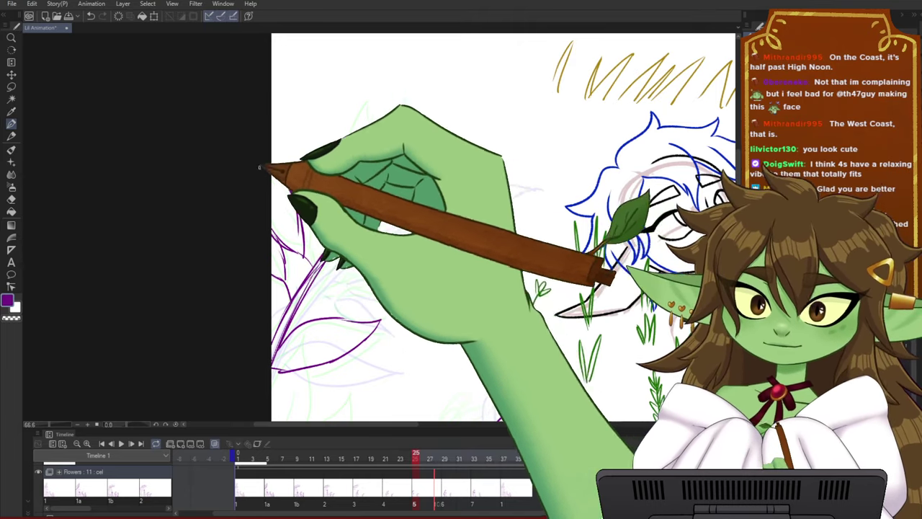
{"action": "left_click_drag", "start_coordinate": [259, 169], "coordinate": [304, 255]}
- Draw upright pointed leaves around the upper end of the stem on cel 5, checking against the neighbouring frames
{"action": "left_click_drag", "start_coordinate": [437, 183], "coordinate": [438, 205]}
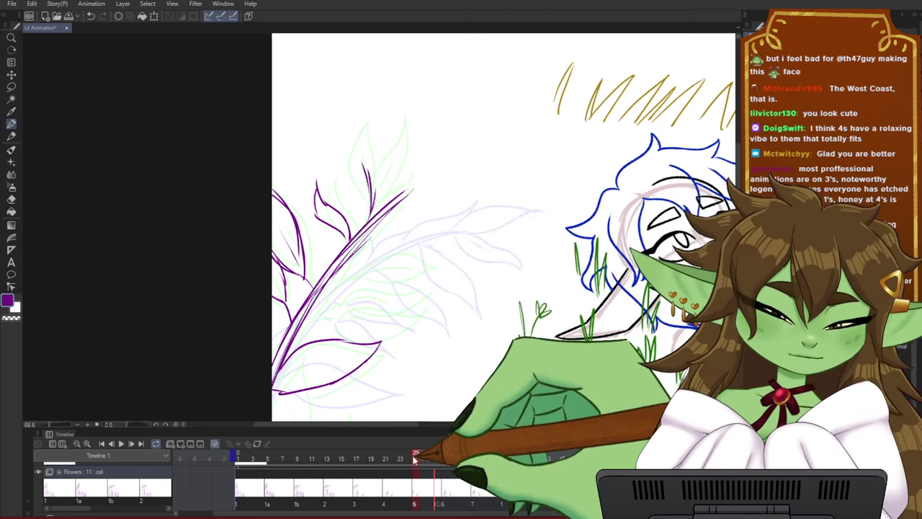
{"action": "mouse_move", "coordinate": [413, 456]}
{"action": "left_mouse_down"}
{"action": "mouse_move", "coordinate": [452, 454]}
{"action": "mouse_move", "coordinate": [368, 459]}
{"action": "mouse_move", "coordinate": [423, 458]}
{"action": "left_mouse_up"}
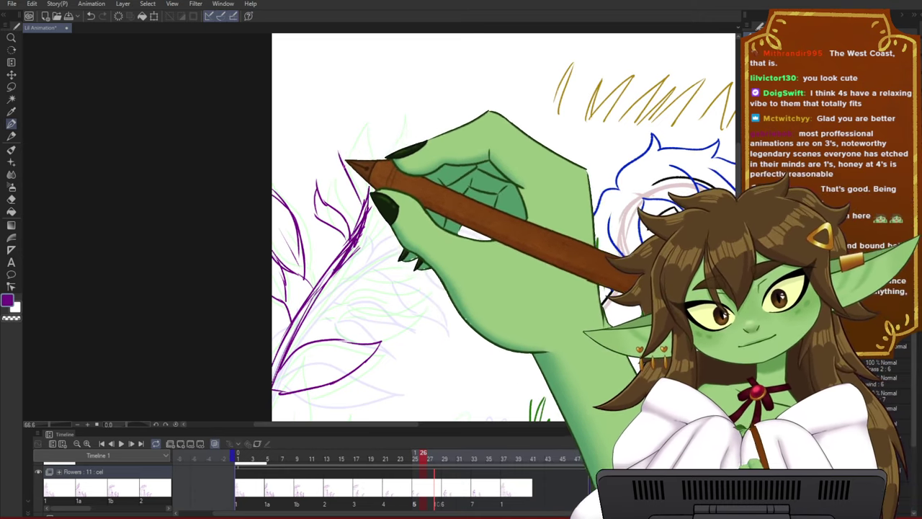
{"action": "mouse_move", "coordinate": [369, 190]}
{"action": "left_mouse_down"}
{"action": "mouse_move", "coordinate": [382, 154]}
{"action": "mouse_move", "coordinate": [376, 129]}
{"action": "left_mouse_up"}
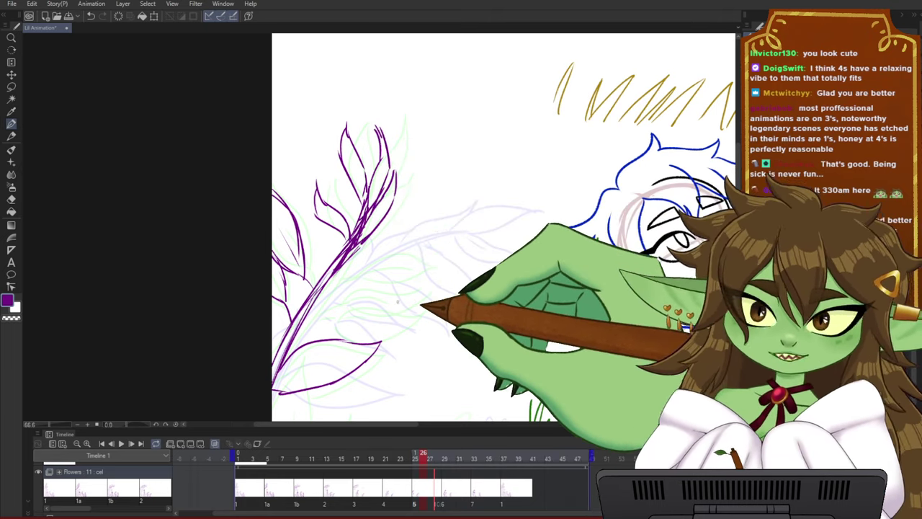
- Examine the new purple branch within the whole scene and compare it between frames 21 and 25
{"action": "left_click_drag", "start_coordinate": [397, 301], "coordinate": [406, 293]}
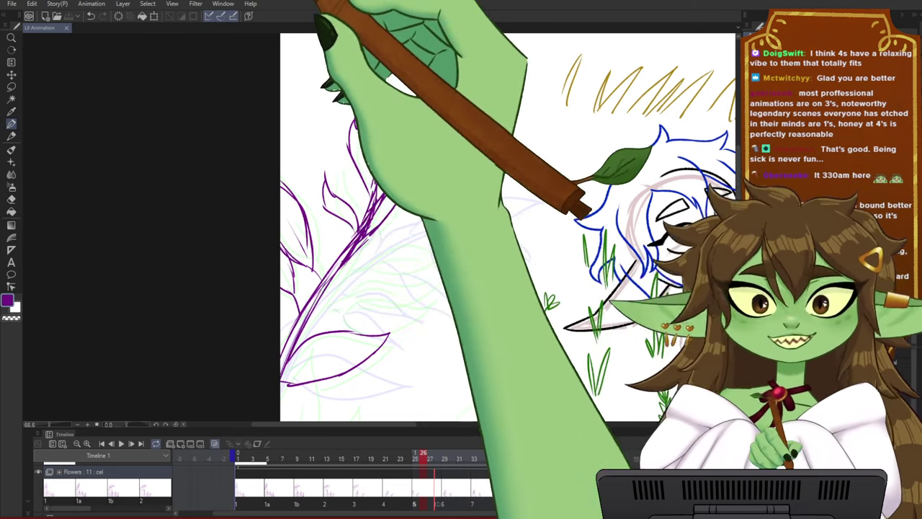
{"action": "scroll", "coordinate": [147, 207], "scroll_direction": "down", "scroll_amount": 2}
{"action": "scroll", "coordinate": [147, 207], "scroll_direction": "down", "scroll_amount": 4}
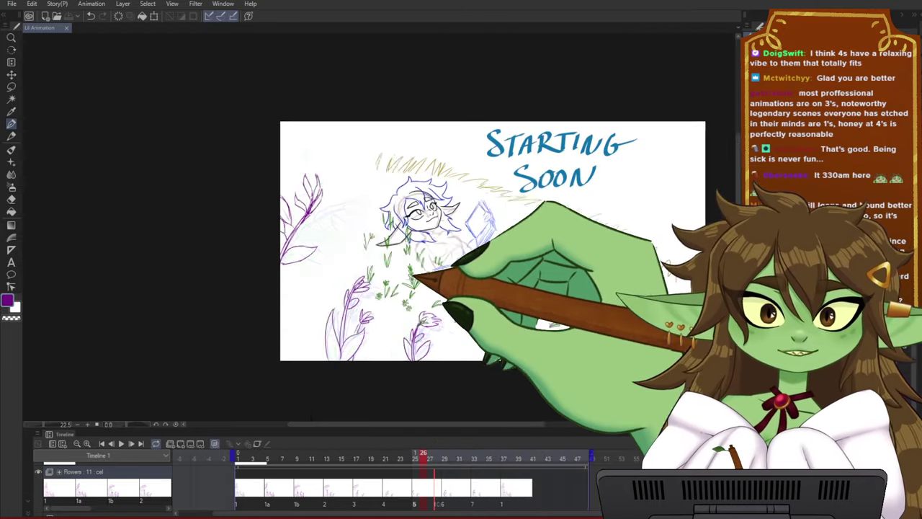
{"action": "scroll", "coordinate": [413, 277], "scroll_direction": "up", "scroll_amount": 3}
{"action": "scroll", "coordinate": [299, 250], "scroll_direction": "up", "scroll_amount": 2}
{"action": "scroll", "coordinate": [242, 162], "scroll_direction": "down", "scroll_amount": 2}
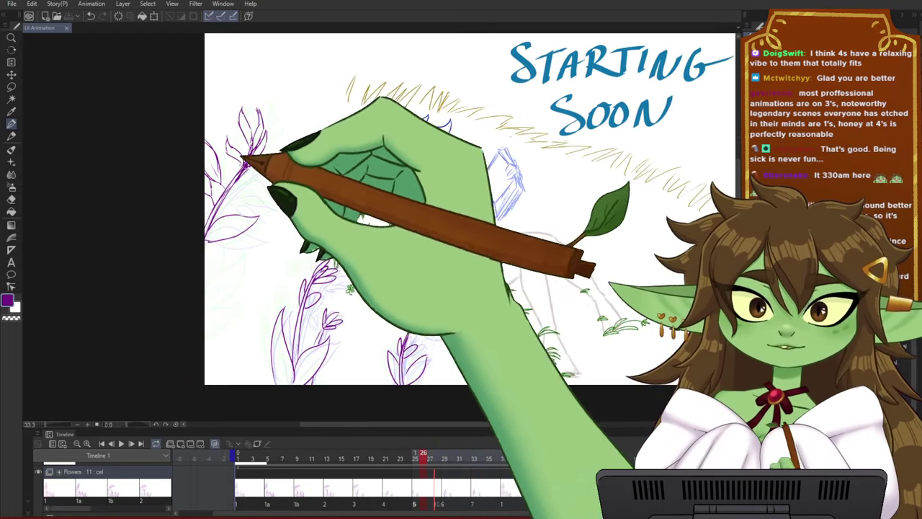
{"action": "scroll", "coordinate": [278, 219], "scroll_direction": "up", "scroll_amount": 1}
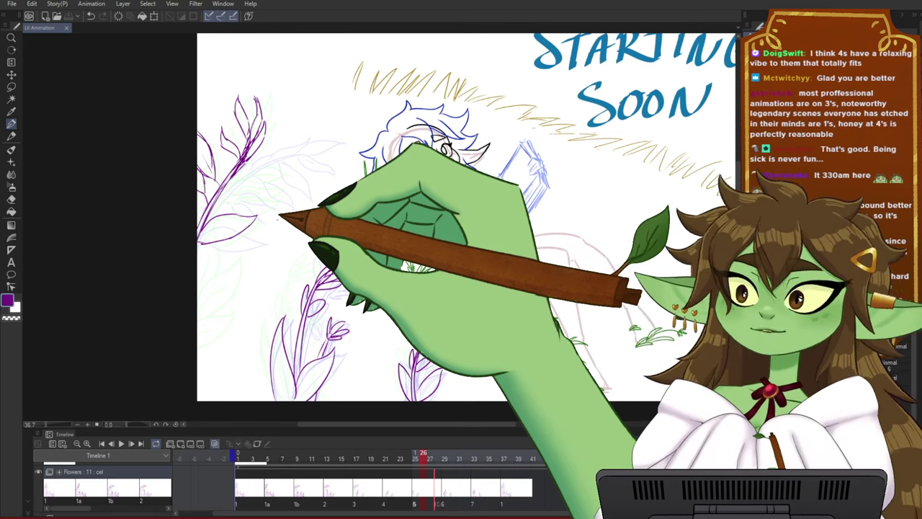
{"action": "scroll", "coordinate": [278, 218], "scroll_direction": "up", "scroll_amount": 1}
{"action": "scroll", "coordinate": [278, 217], "scroll_direction": "down", "scroll_amount": 1}
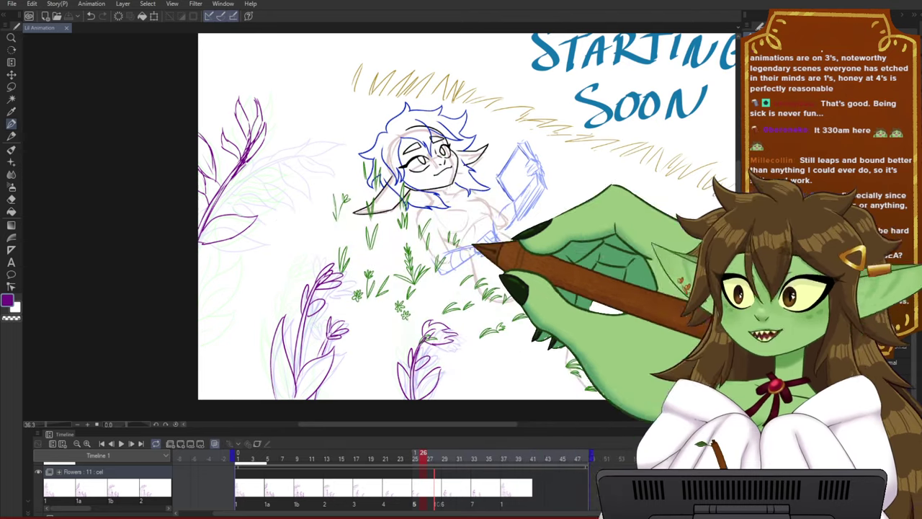
{"action": "left_click_drag", "start_coordinate": [585, 268], "coordinate": [540, 257]}
{"action": "scroll", "coordinate": [509, 265], "scroll_direction": "up", "scroll_amount": 2}
{"action": "scroll", "coordinate": [509, 265], "scroll_direction": "up", "scroll_amount": 1}
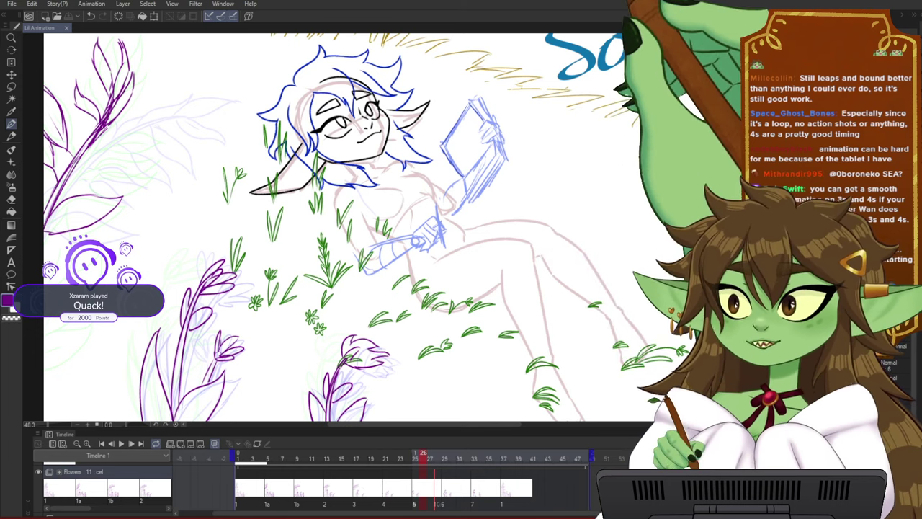
{"action": "scroll", "coordinate": [404, 221], "scroll_direction": "down", "scroll_amount": 2}
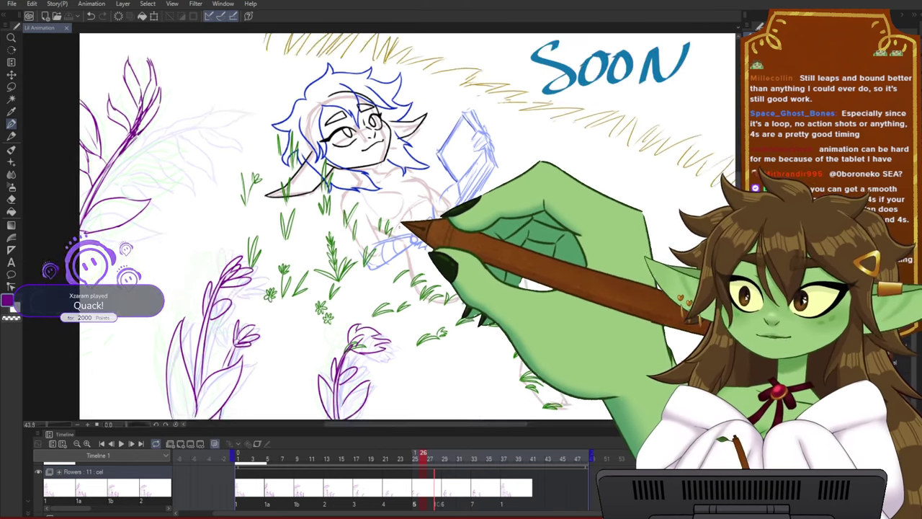
{"action": "left_click_drag", "start_coordinate": [469, 189], "coordinate": [463, 199]}
{"action": "scroll", "coordinate": [440, 210], "scroll_direction": "up", "scroll_amount": 1}
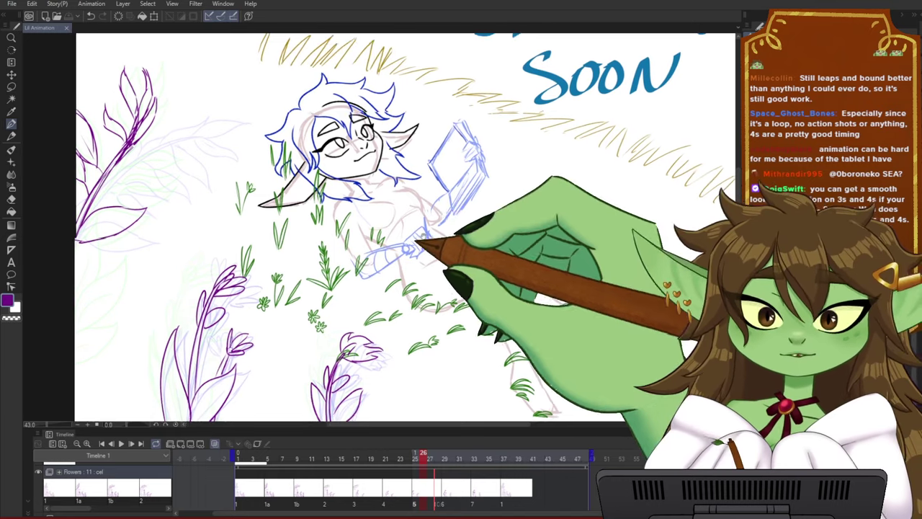
{"action": "left_click_drag", "start_coordinate": [413, 228], "coordinate": [425, 216]}
{"action": "left_click_drag", "start_coordinate": [423, 456], "coordinate": [405, 461]}
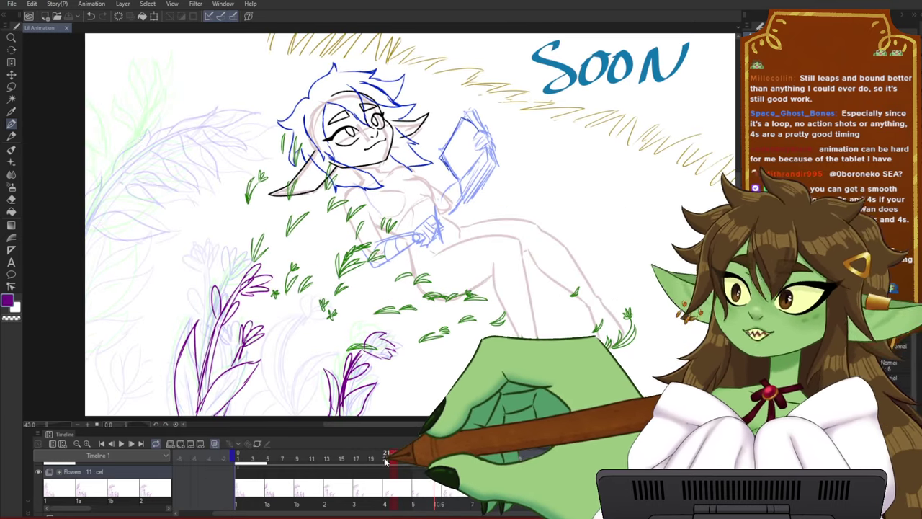
{"action": "left_click_drag", "start_coordinate": [387, 461], "coordinate": [414, 458]}
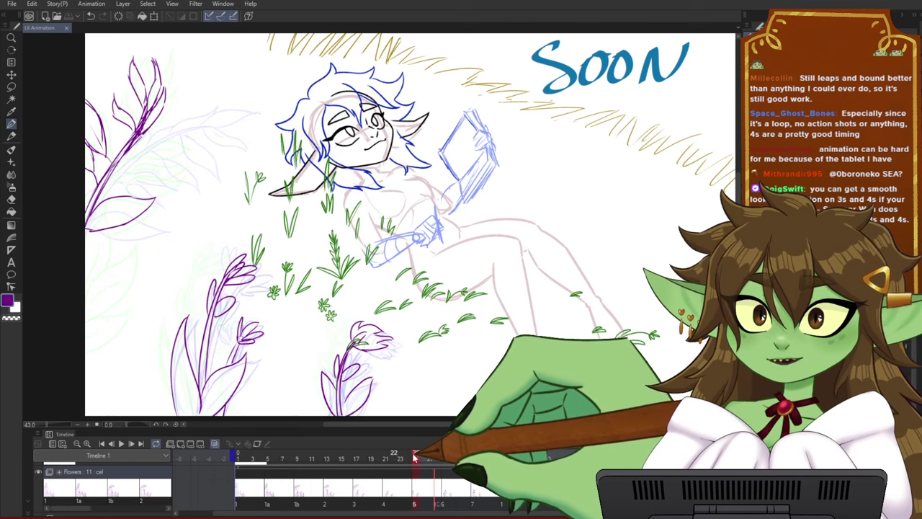
- Lasso the purple branch on frame 25, stretch it slightly taller with a free transform, and clear the selection
{"action": "left_click_drag", "start_coordinate": [389, 227], "coordinate": [518, 290]}
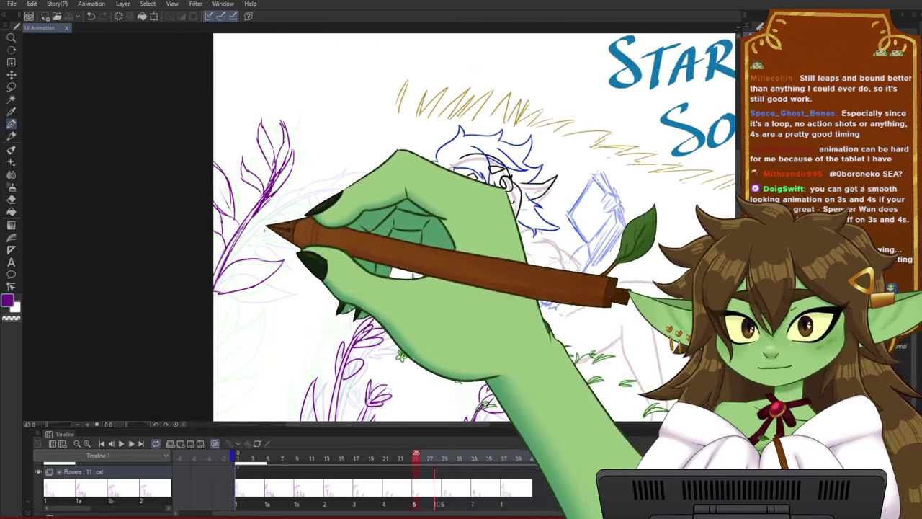
{"action": "key", "text": "m"}
{"action": "mouse_move", "coordinate": [319, 202]}
{"action": "left_mouse_down"}
{"action": "mouse_move", "coordinate": [251, 329]}
{"action": "mouse_move", "coordinate": [320, 191]}
{"action": "left_mouse_up"}
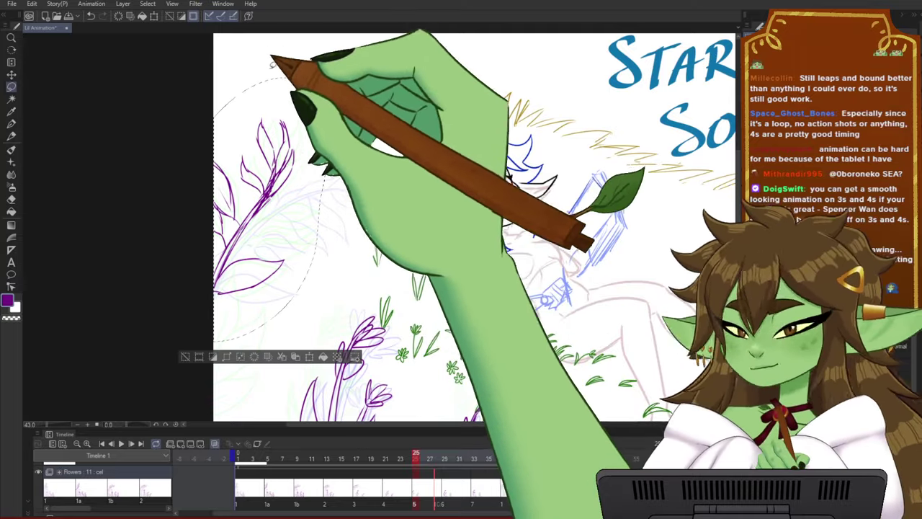
{"action": "key", "text": "ctrl+t"}
{"action": "left_click_drag", "start_coordinate": [271, 78], "coordinate": [271, 66]}
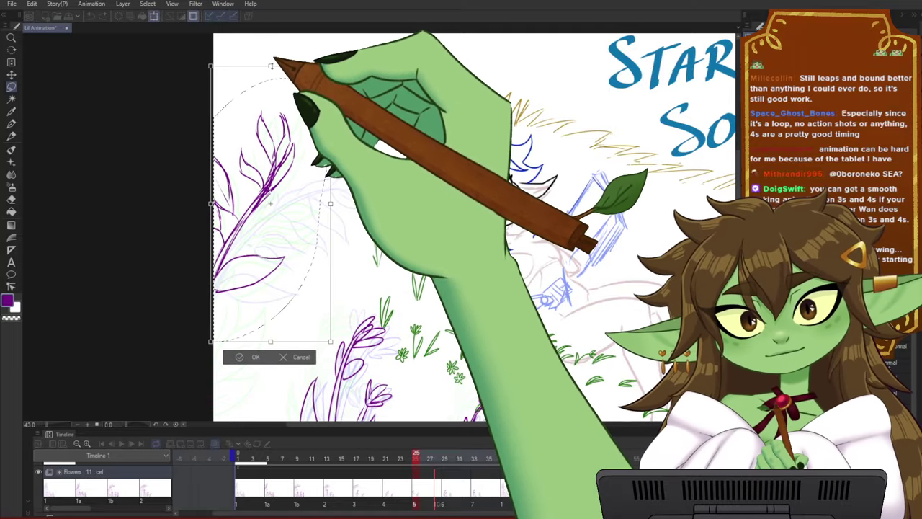
{"action": "key", "text": "Return"}
{"action": "key", "text": "ctrl+d"}
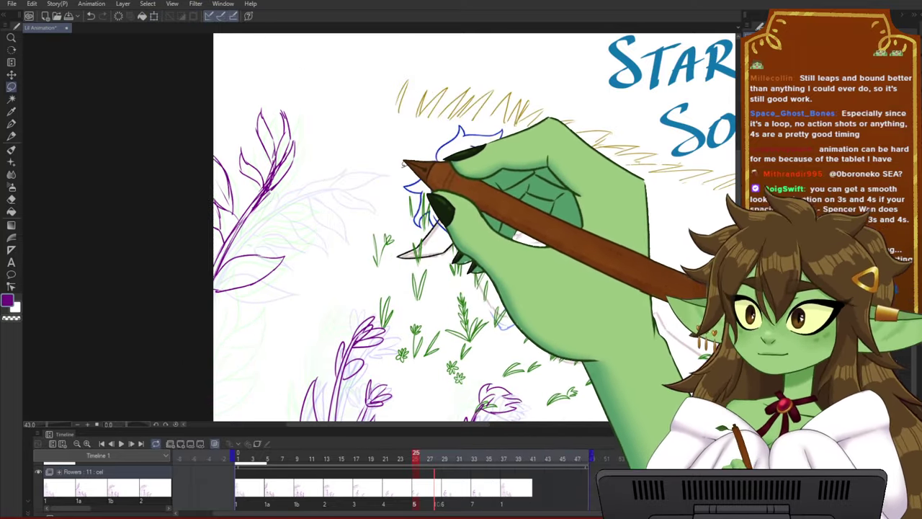
- Draw pointed leaves with the pen along the right side of the branch's stem on frame 25, checking against the neighbouring frames
{"action": "key", "text": "p"}
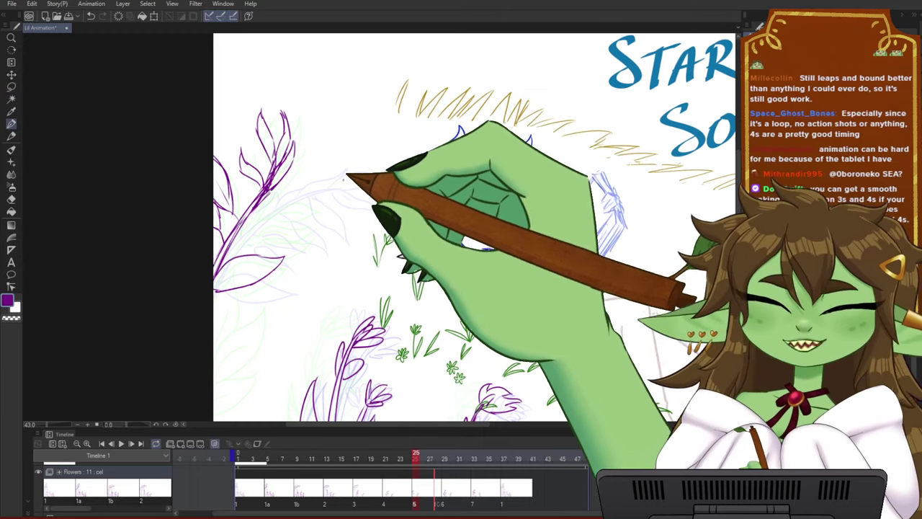
{"action": "scroll", "coordinate": [340, 173], "scroll_direction": "up", "scroll_amount": 1}
{"action": "scroll", "coordinate": [303, 232], "scroll_direction": "up", "scroll_amount": 1}
{"action": "left_click_drag", "start_coordinate": [288, 222], "coordinate": [399, 222]}
{"action": "scroll", "coordinate": [370, 272], "scroll_direction": "up", "scroll_amount": 2}
{"action": "left_click_drag", "start_coordinate": [387, 190], "coordinate": [405, 254]}
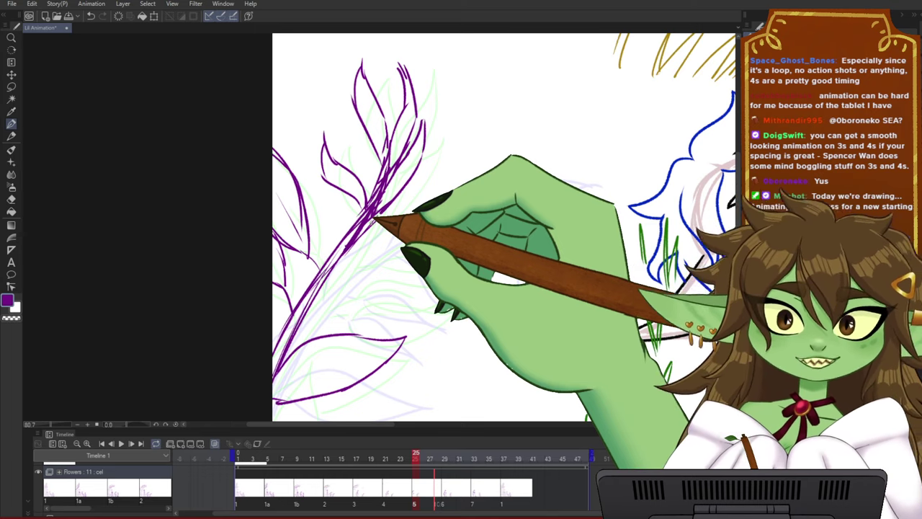
{"action": "mouse_move", "coordinate": [429, 283]}
{"action": "left_mouse_down"}
{"action": "mouse_move", "coordinate": [408, 265]}
{"action": "mouse_move", "coordinate": [423, 268]}
{"action": "mouse_move", "coordinate": [376, 249]}
{"action": "mouse_move", "coordinate": [314, 256]}
{"action": "left_mouse_up"}
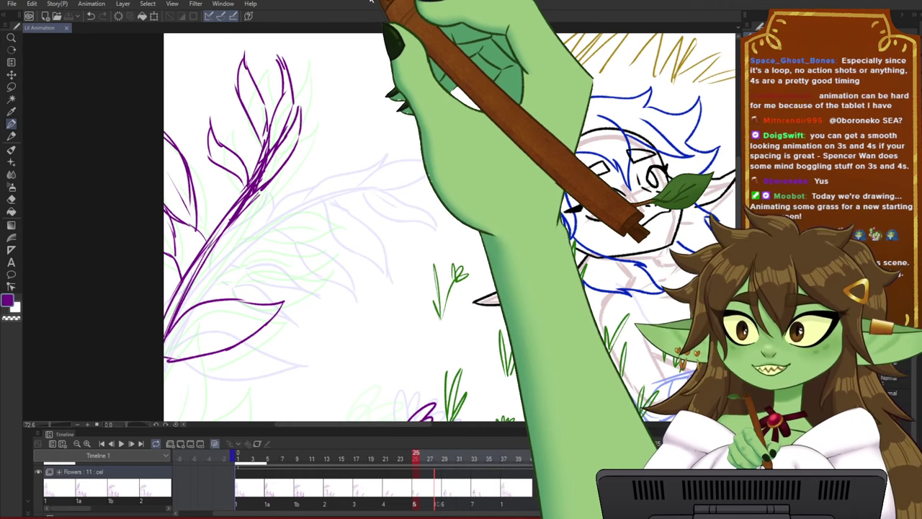
{"action": "left_click_drag", "start_coordinate": [415, 235], "coordinate": [482, 250]}
{"action": "mouse_move", "coordinate": [404, 457]}
{"action": "left_mouse_down"}
{"action": "mouse_move", "coordinate": [421, 457]}
{"action": "mouse_move", "coordinate": [390, 457]}
{"action": "mouse_move", "coordinate": [433, 457]}
{"action": "mouse_move", "coordinate": [321, 450]}
{"action": "mouse_move", "coordinate": [416, 452]}
{"action": "left_mouse_up"}
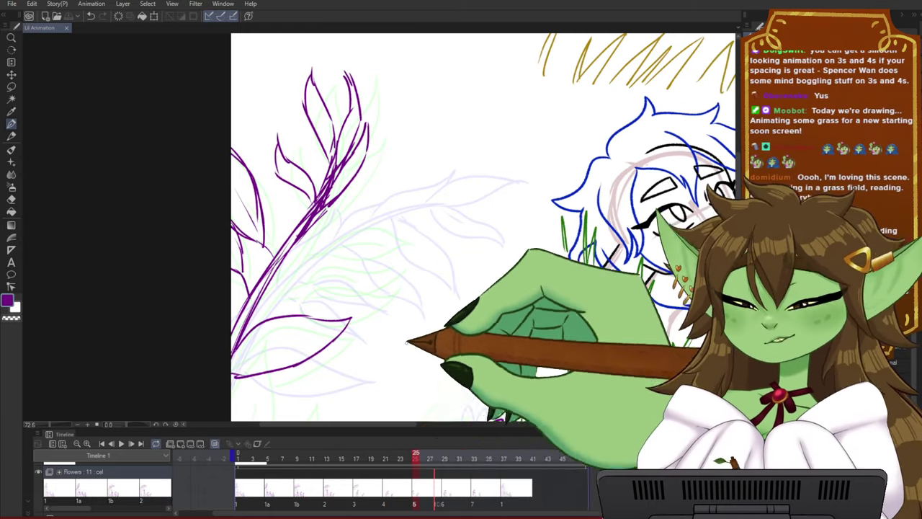
{"action": "mouse_move", "coordinate": [412, 452]}
{"action": "left_mouse_down"}
{"action": "mouse_move", "coordinate": [362, 447]}
{"action": "mouse_move", "coordinate": [426, 450]}
{"action": "mouse_move", "coordinate": [415, 458]}
{"action": "left_mouse_up"}
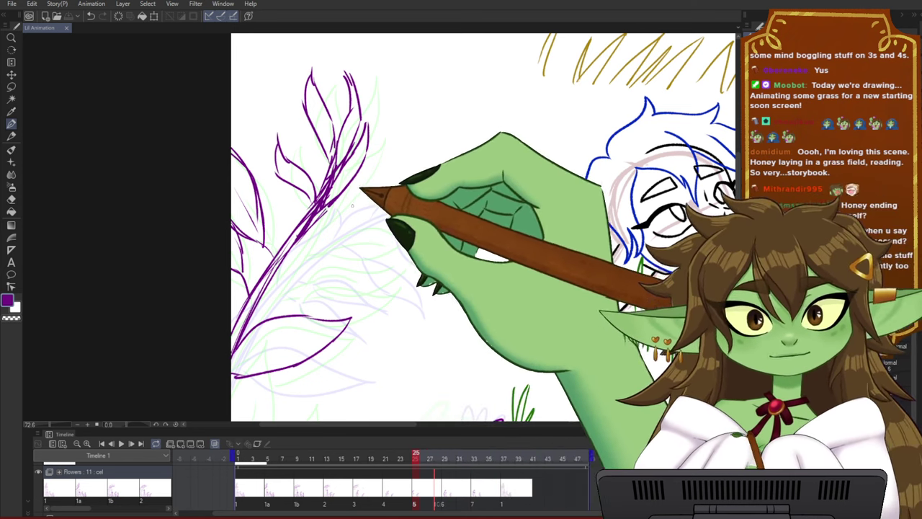
{"action": "mouse_move", "coordinate": [412, 459]}
{"action": "left_mouse_down"}
{"action": "mouse_move", "coordinate": [440, 459]}
{"action": "mouse_move", "coordinate": [421, 461]}
{"action": "left_mouse_up"}
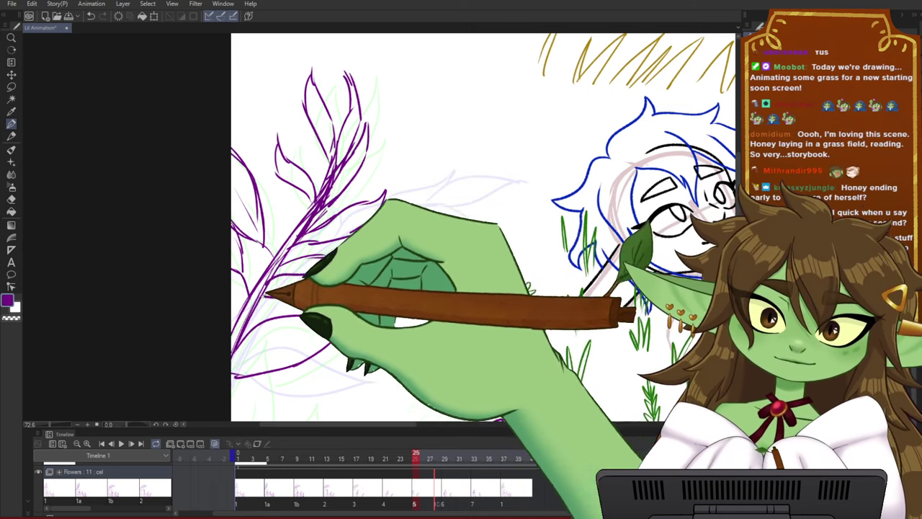
- Sketch the curved purple main stem on frame 21 with overlapping strokes between the onion-skin branches, and save the file
{"action": "mouse_move", "coordinate": [418, 458]}
{"action": "left_mouse_down"}
{"action": "mouse_move", "coordinate": [330, 464]}
{"action": "mouse_move", "coordinate": [463, 461]}
{"action": "mouse_move", "coordinate": [371, 454]}
{"action": "mouse_move", "coordinate": [396, 453]}
{"action": "mouse_move", "coordinate": [385, 450]}
{"action": "left_mouse_up"}
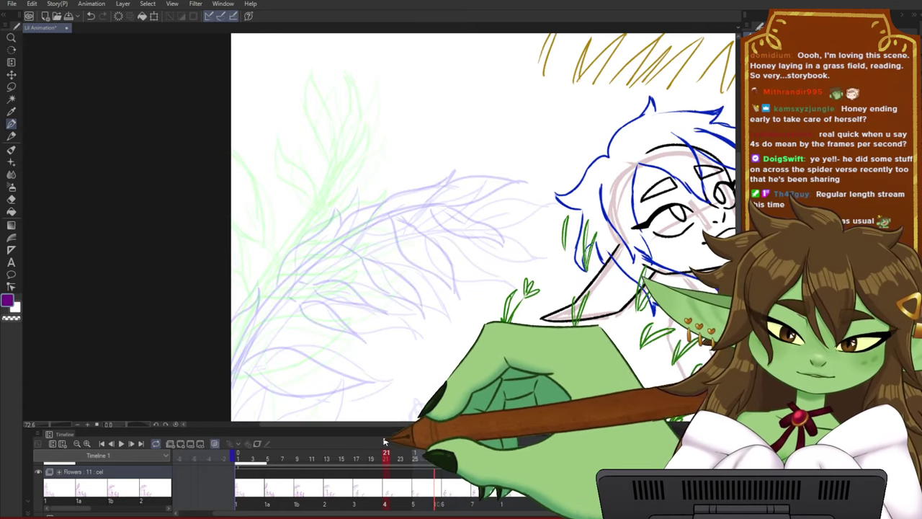
{"action": "left_click_drag", "start_coordinate": [232, 361], "coordinate": [372, 189]}
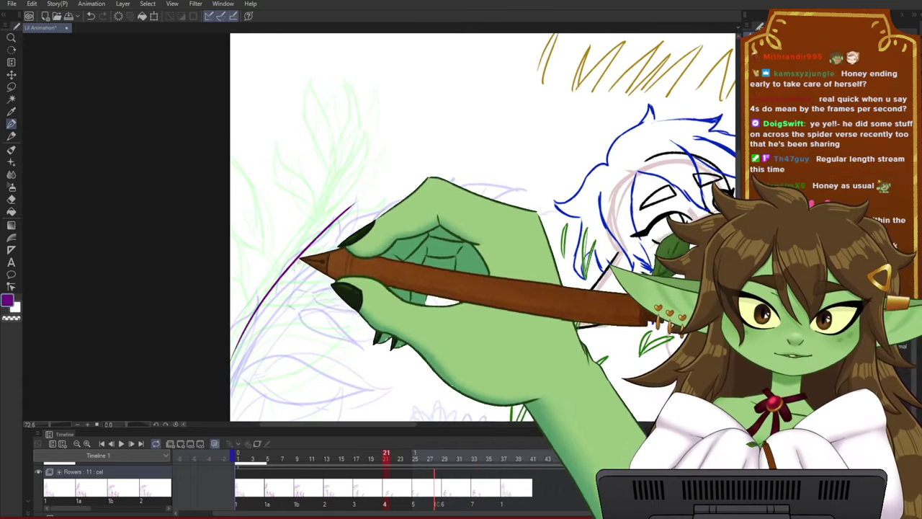
{"action": "mouse_move", "coordinate": [302, 255]}
{"action": "left_mouse_down"}
{"action": "mouse_move", "coordinate": [393, 175]}
{"action": "mouse_move", "coordinate": [375, 185]}
{"action": "mouse_move", "coordinate": [410, 173]}
{"action": "left_mouse_up"}
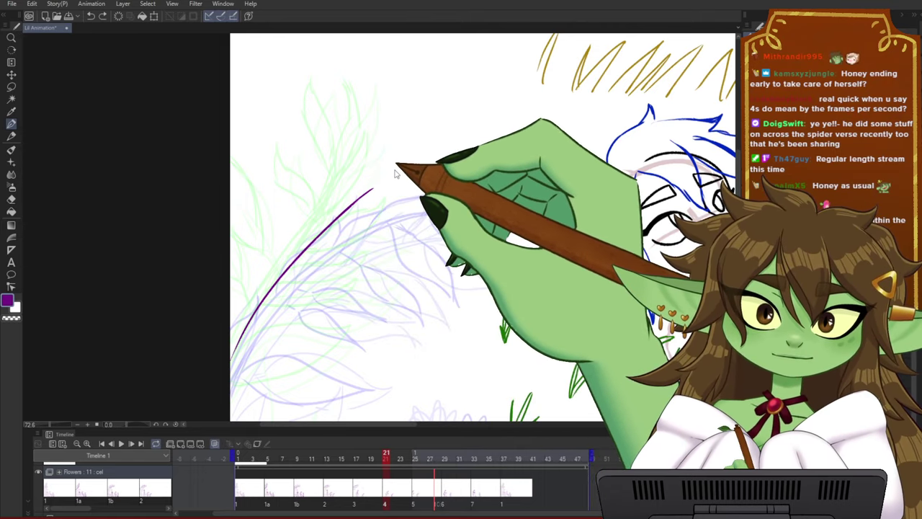
{"action": "key", "text": "ctrl+z"}
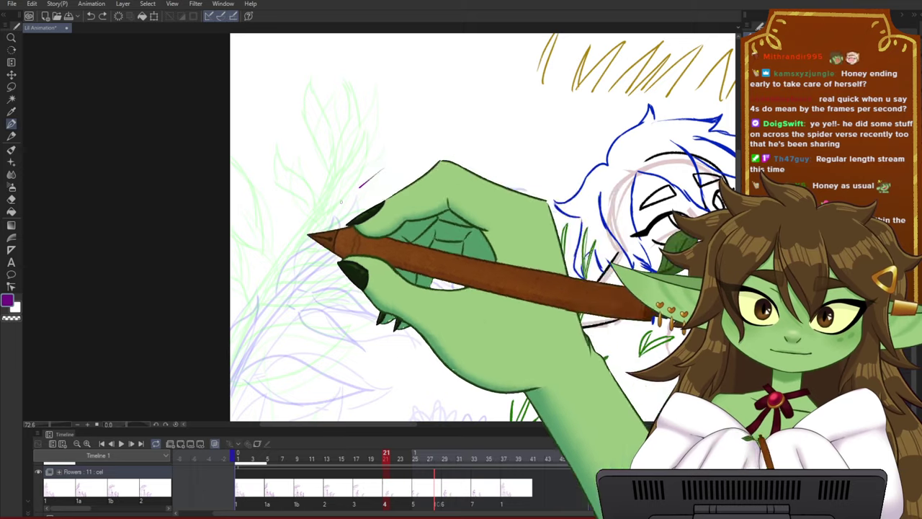
{"action": "mouse_move", "coordinate": [382, 171]}
{"action": "left_mouse_down"}
{"action": "mouse_move", "coordinate": [247, 329]}
{"action": "mouse_move", "coordinate": [232, 378]}
{"action": "left_mouse_up"}
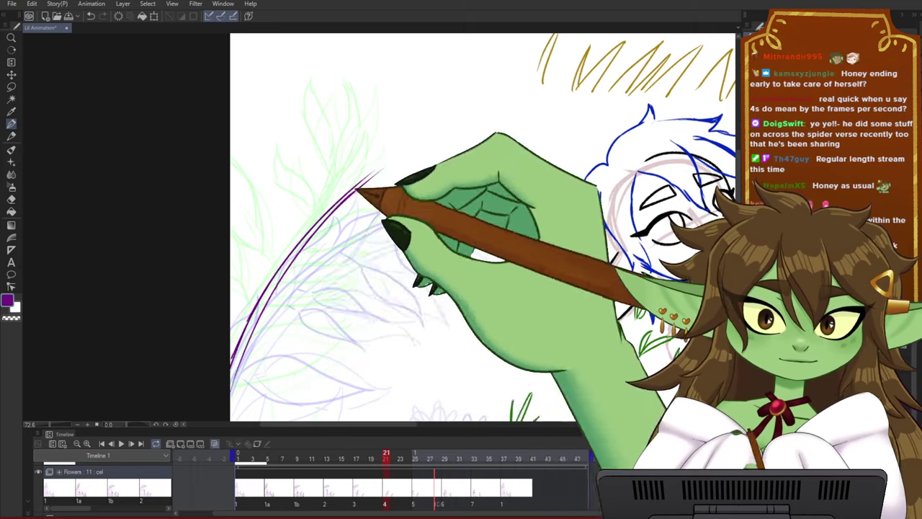
{"action": "left_click_drag", "start_coordinate": [363, 191], "coordinate": [265, 305]}
{"action": "left_click_drag", "start_coordinate": [391, 165], "coordinate": [373, 174]}
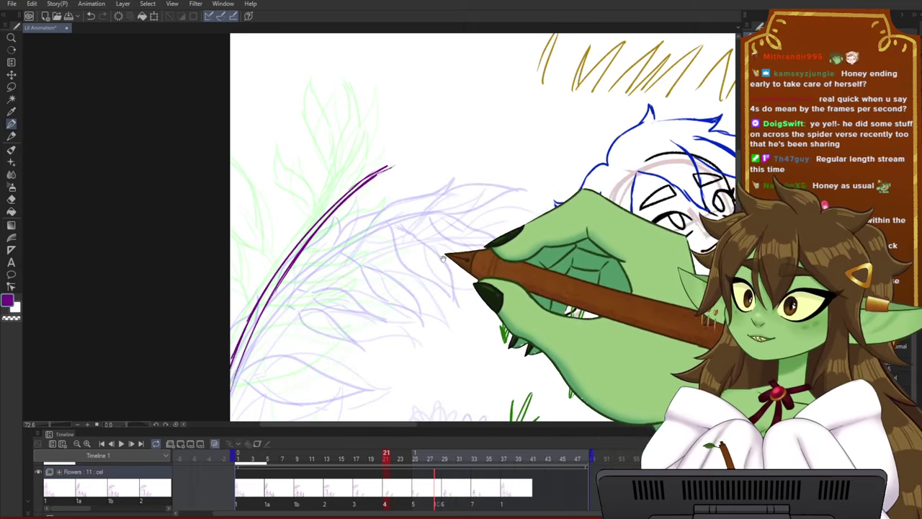
{"action": "left_click_drag", "start_coordinate": [443, 241], "coordinate": [460, 239]}
{"action": "key", "text": "ctrl+s"}
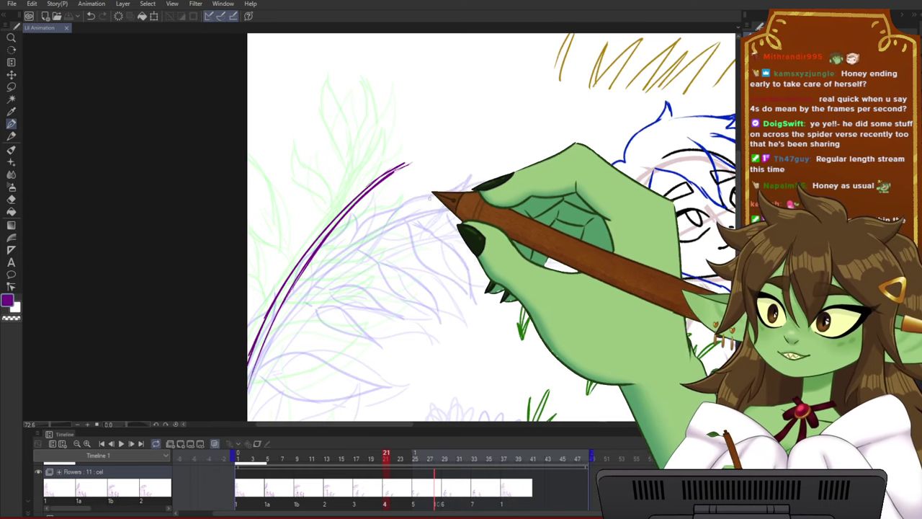
- Draw pointed leaves around the tip and upper part of the curved stem on frame 21
{"action": "left_click_drag", "start_coordinate": [475, 232], "coordinate": [491, 254]}
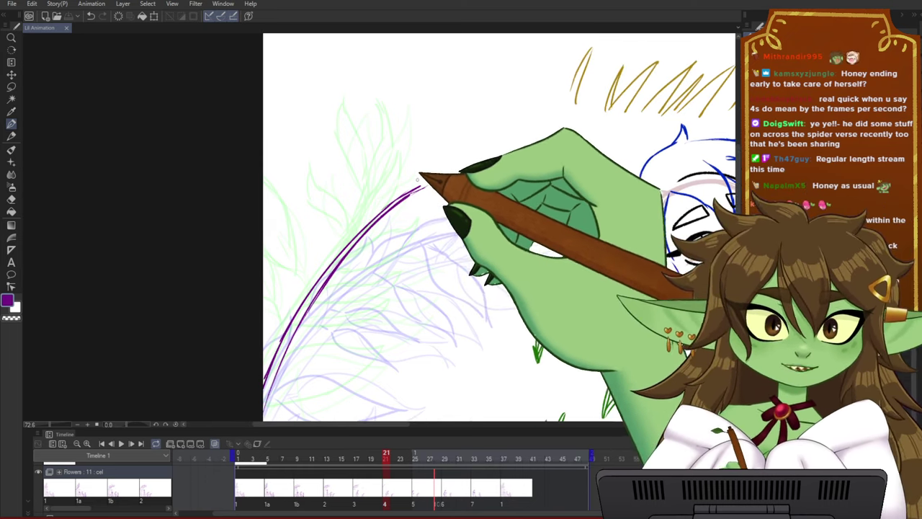
{"action": "mouse_move", "coordinate": [409, 192]}
{"action": "left_mouse_down"}
{"action": "mouse_move", "coordinate": [447, 157]}
{"action": "mouse_move", "coordinate": [497, 160]}
{"action": "mouse_move", "coordinate": [423, 186]}
{"action": "mouse_move", "coordinate": [475, 198]}
{"action": "left_mouse_up"}
{"action": "left_click_drag", "start_coordinate": [412, 196], "coordinate": [484, 215]}
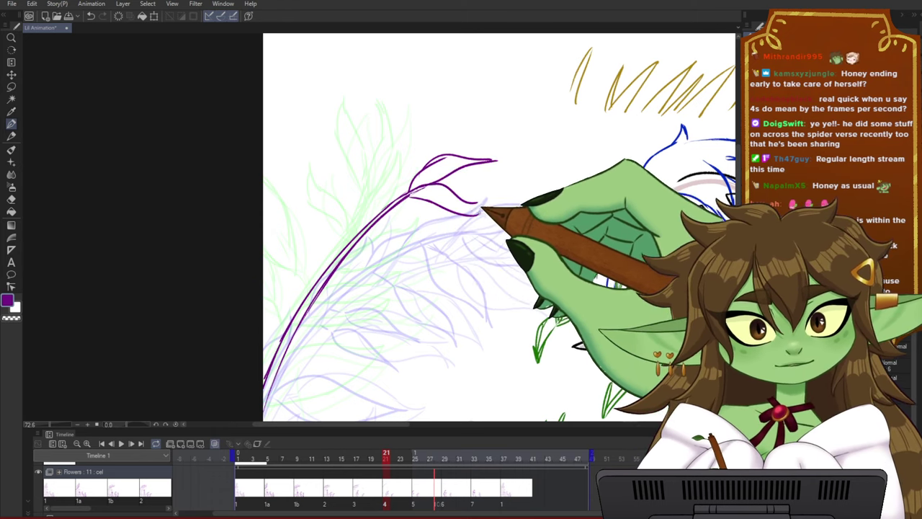
{"action": "left_click_drag", "start_coordinate": [448, 190], "coordinate": [491, 219]}
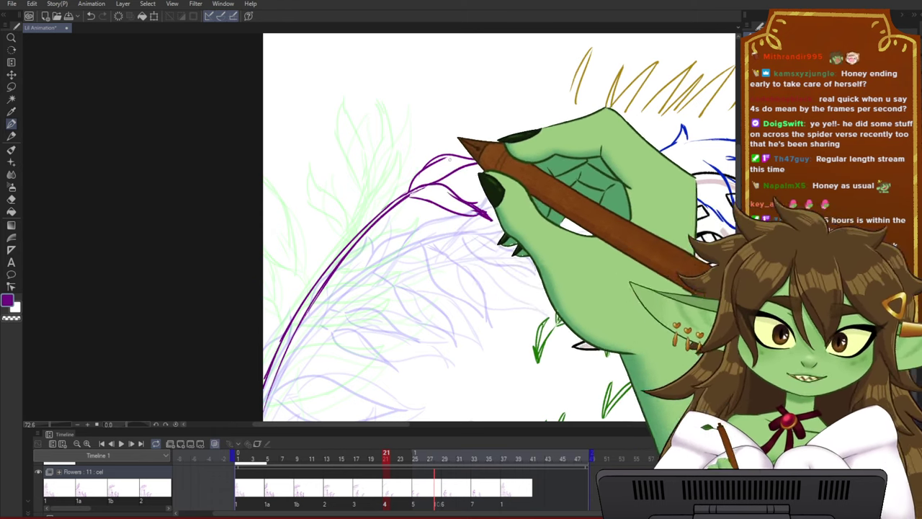
{"action": "mouse_move", "coordinate": [379, 219]}
{"action": "left_mouse_down"}
{"action": "mouse_move", "coordinate": [448, 233]}
{"action": "mouse_move", "coordinate": [382, 226]}
{"action": "left_mouse_up"}
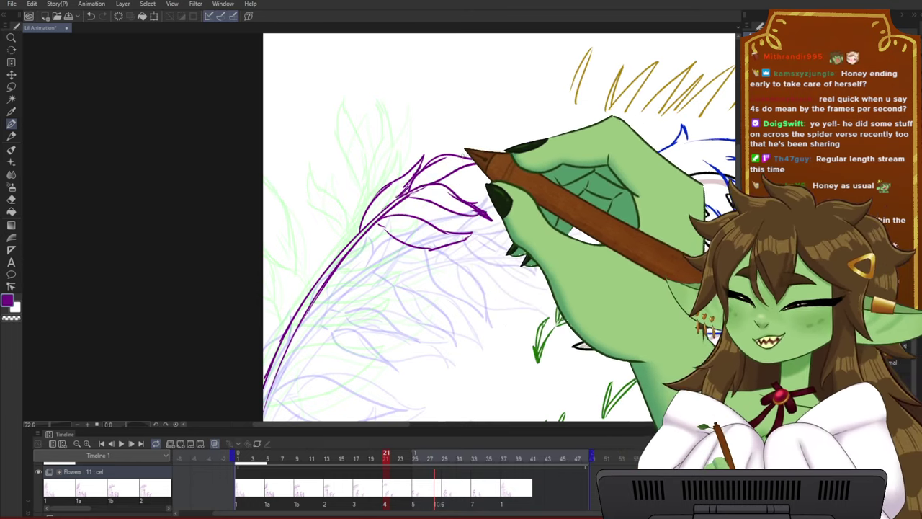
- Draw leaves along both sides of the lower stem and a large pointed base leaf on frame 21, comparing with frame 18
{"action": "left_click_drag", "start_coordinate": [461, 175], "coordinate": [481, 195]}
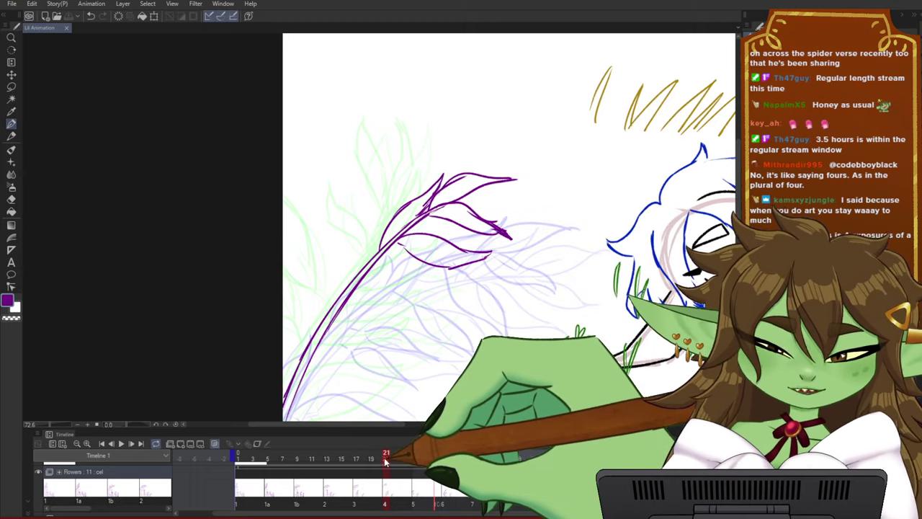
{"action": "mouse_move", "coordinate": [386, 461]}
{"action": "left_mouse_down"}
{"action": "mouse_move", "coordinate": [371, 455]}
{"action": "mouse_move", "coordinate": [386, 455]}
{"action": "left_mouse_up"}
{"action": "left_click_drag", "start_coordinate": [548, 267], "coordinate": [564, 242]}
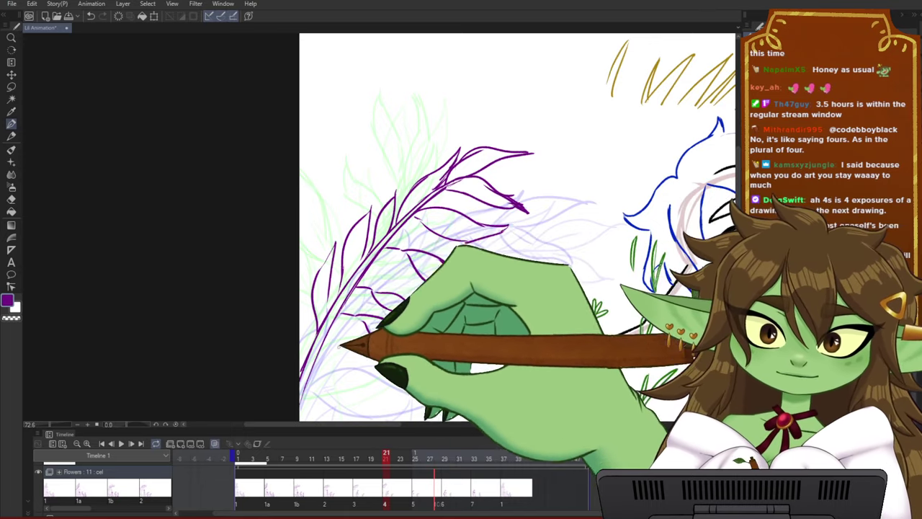
{"action": "mouse_move", "coordinate": [457, 376]}
{"action": "left_mouse_down"}
{"action": "mouse_move", "coordinate": [492, 344]}
{"action": "mouse_move", "coordinate": [454, 362]}
{"action": "mouse_move", "coordinate": [335, 376]}
{"action": "left_mouse_up"}
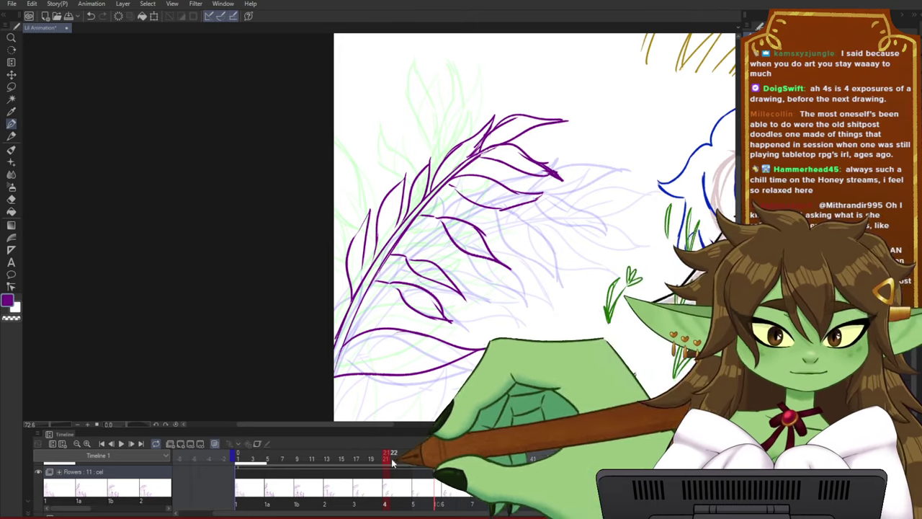
{"action": "left_click_drag", "start_coordinate": [392, 458], "coordinate": [365, 458]}
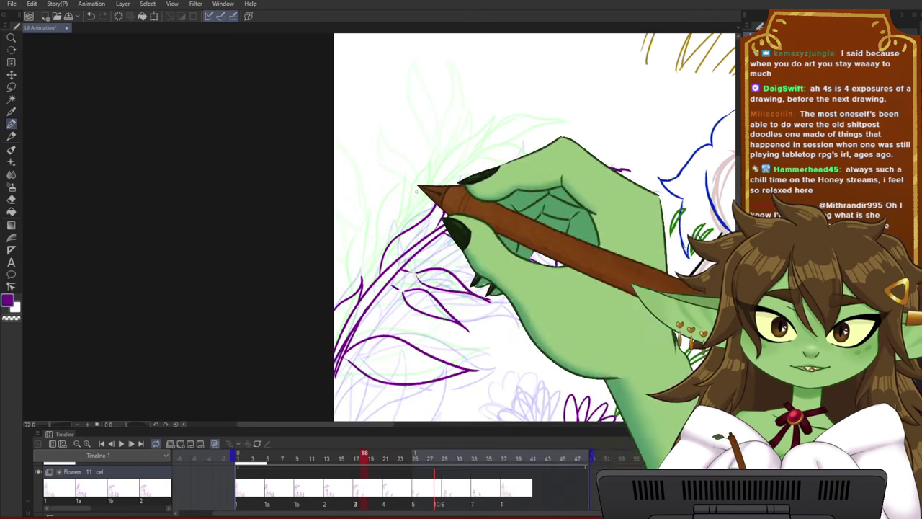
- Lasso the pointed leaf on the upper side of the stem on frames 17–18 and reposition it with Transform, readjusting it once more
{"action": "key", "text": "m"}
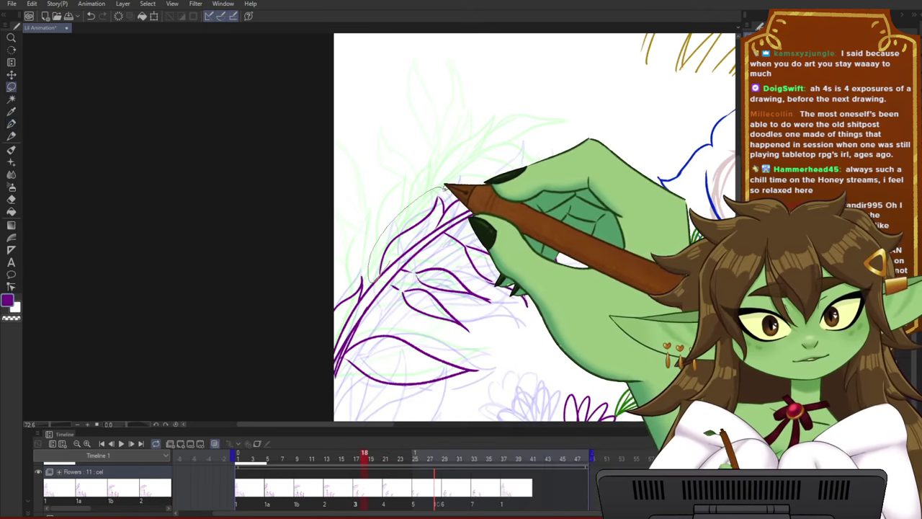
{"action": "left_click_drag", "start_coordinate": [441, 189], "coordinate": [432, 213]}
{"action": "key", "text": "ctrl+t"}
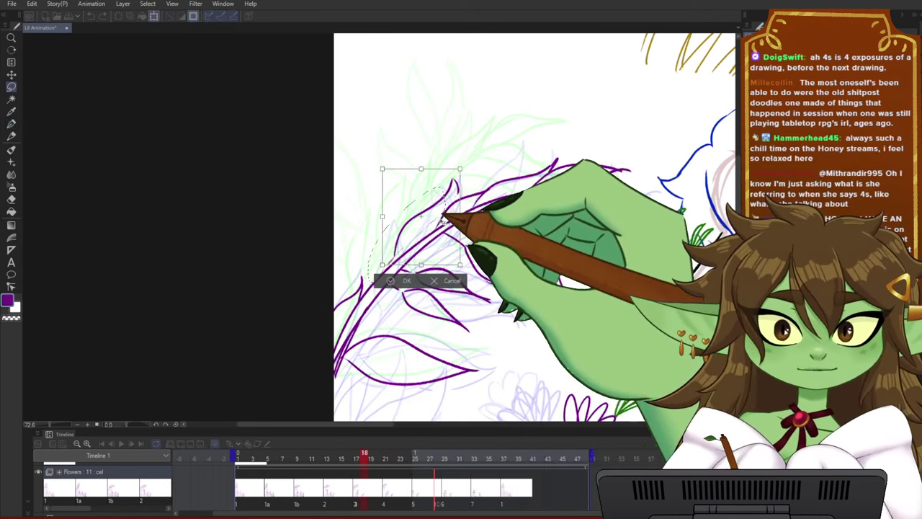
{"action": "key", "text": "Return"}
{"action": "key", "text": "ctrl+d"}
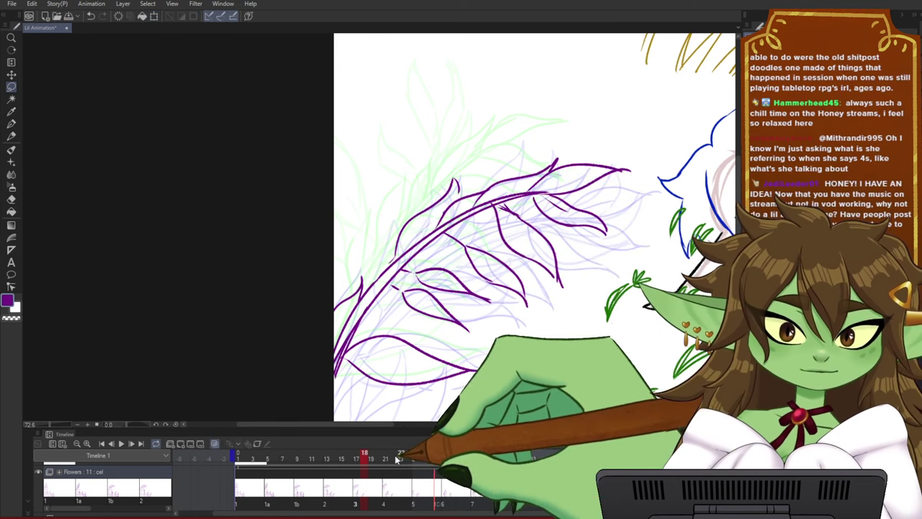
{"action": "mouse_move", "coordinate": [364, 460]}
{"action": "left_mouse_down"}
{"action": "mouse_move", "coordinate": [337, 463]}
{"action": "mouse_move", "coordinate": [390, 458]}
{"action": "mouse_move", "coordinate": [330, 458]}
{"action": "mouse_move", "coordinate": [356, 458]}
{"action": "left_mouse_up"}
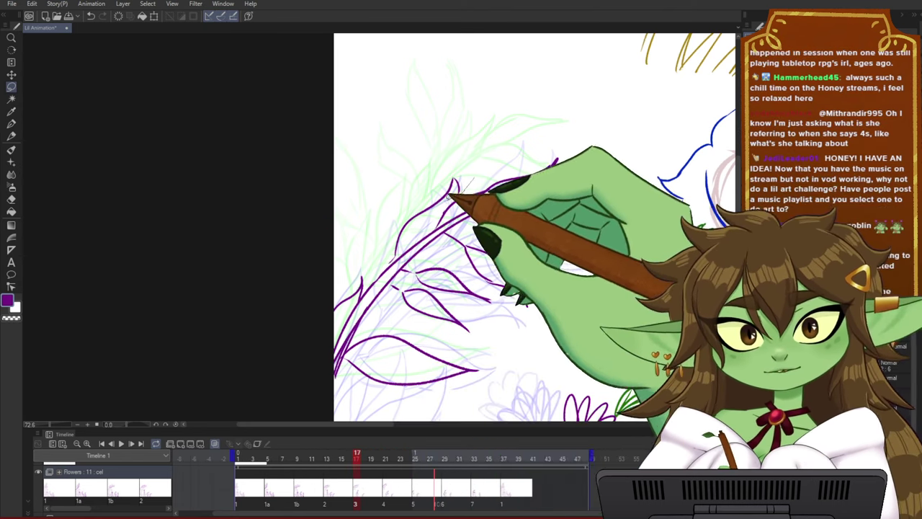
{"action": "mouse_move", "coordinate": [398, 254]}
{"action": "left_mouse_down"}
{"action": "mouse_move", "coordinate": [426, 161]}
{"action": "mouse_move", "coordinate": [468, 184]}
{"action": "left_mouse_up"}
{"action": "key", "text": "ctrl+d"}
{"action": "left_click", "coordinate": [451, 279]}
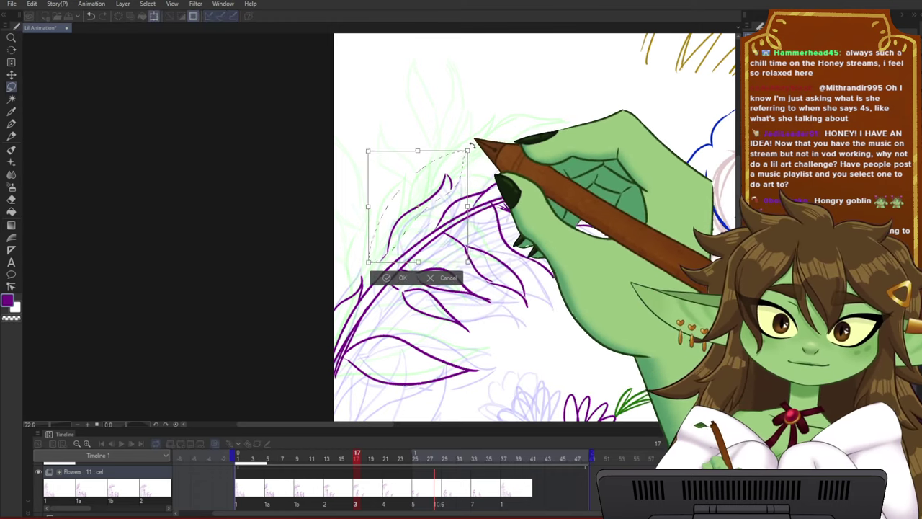
{"action": "left_click", "coordinate": [397, 277]}
{"action": "key", "text": "p"}
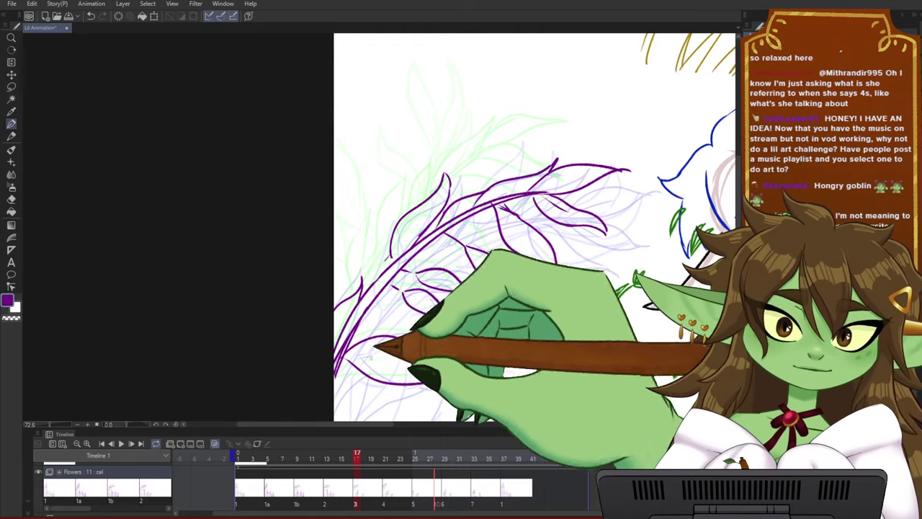
- Examine the branch drawing on frame 15 and how it fits into the full Starting Soon scene
{"action": "left_click", "coordinate": [325, 458]}
{"action": "mouse_move", "coordinate": [325, 458]}
{"action": "left_mouse_down"}
{"action": "mouse_move", "coordinate": [416, 465]}
{"action": "mouse_move", "coordinate": [342, 458]}
{"action": "left_mouse_up"}
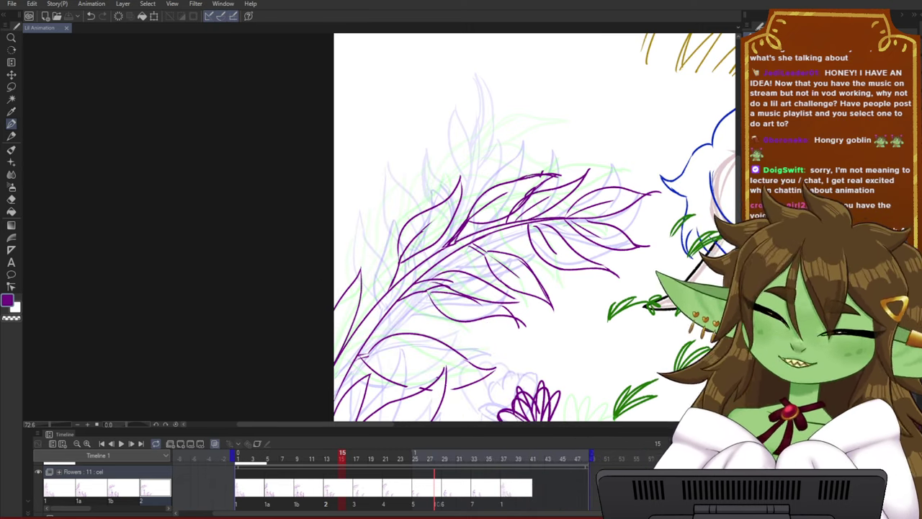
{"action": "scroll", "coordinate": [206, 263], "scroll_direction": "down", "scroll_amount": 1}
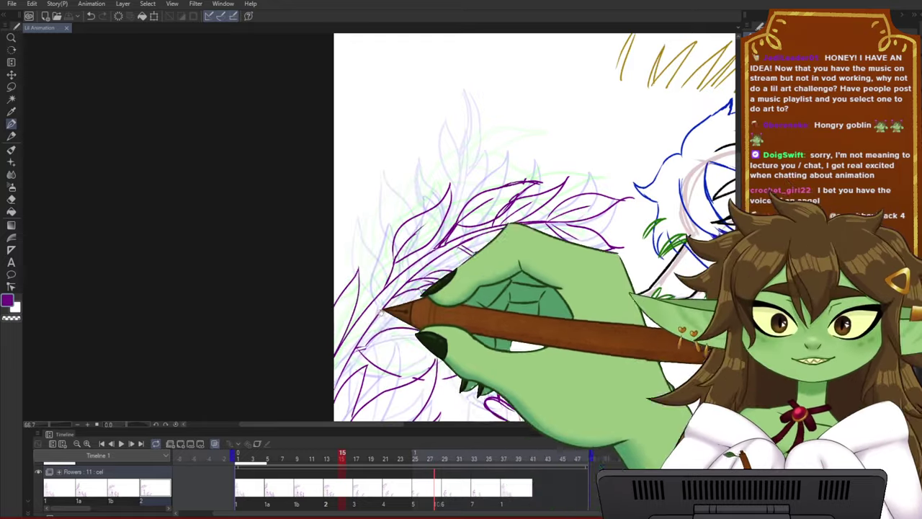
{"action": "left_click_drag", "start_coordinate": [381, 312], "coordinate": [180, 209]}
{"action": "scroll", "coordinate": [195, 210], "scroll_direction": "down", "scroll_amount": 2}
{"action": "left_click_drag", "start_coordinate": [273, 226], "coordinate": [318, 193]}
{"action": "scroll", "coordinate": [317, 208], "scroll_direction": "down", "scroll_amount": 2}
{"action": "scroll", "coordinate": [321, 197], "scroll_direction": "down", "scroll_amount": 1}
{"action": "left_click_drag", "start_coordinate": [315, 238], "coordinate": [296, 214]}
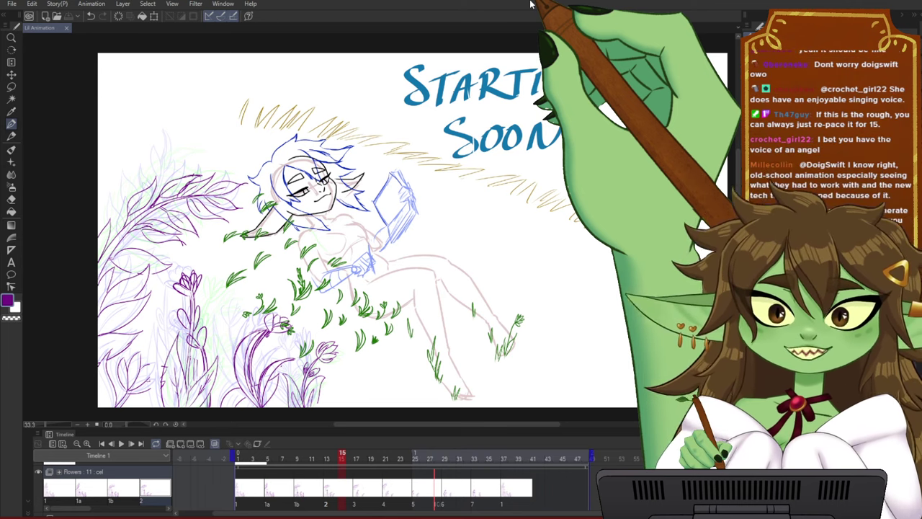
{"action": "key", "text": "ctrl+minus"}
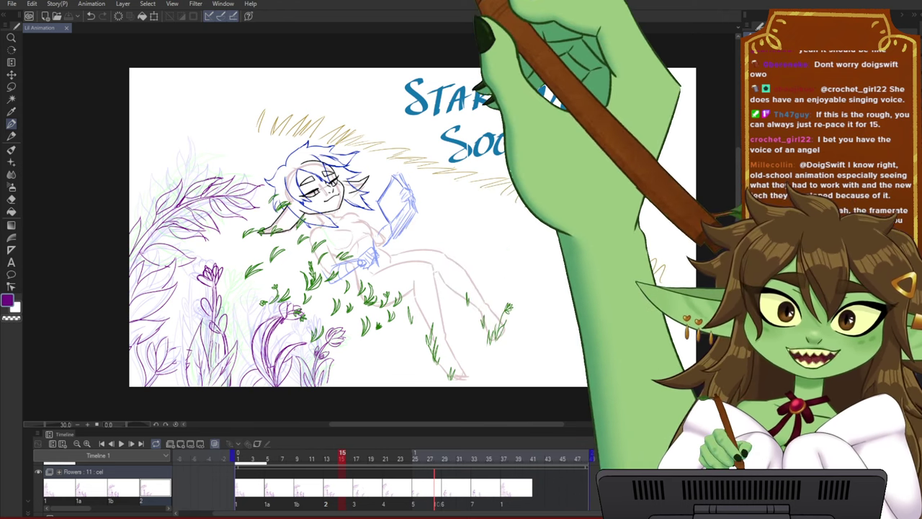
{"action": "key", "text": "ctrl+plus"}
{"action": "left_click_drag", "start_coordinate": [390, 256], "coordinate": [381, 257]}
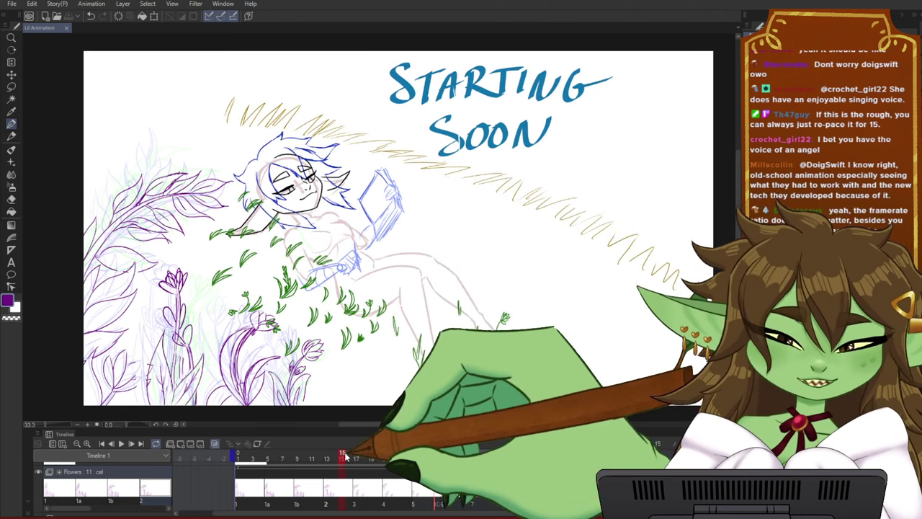
- Scrub through the frames from the start to frame 33 and play the loop to check the plants' swaying motion
{"action": "left_click_drag", "start_coordinate": [343, 456], "coordinate": [306, 458]}
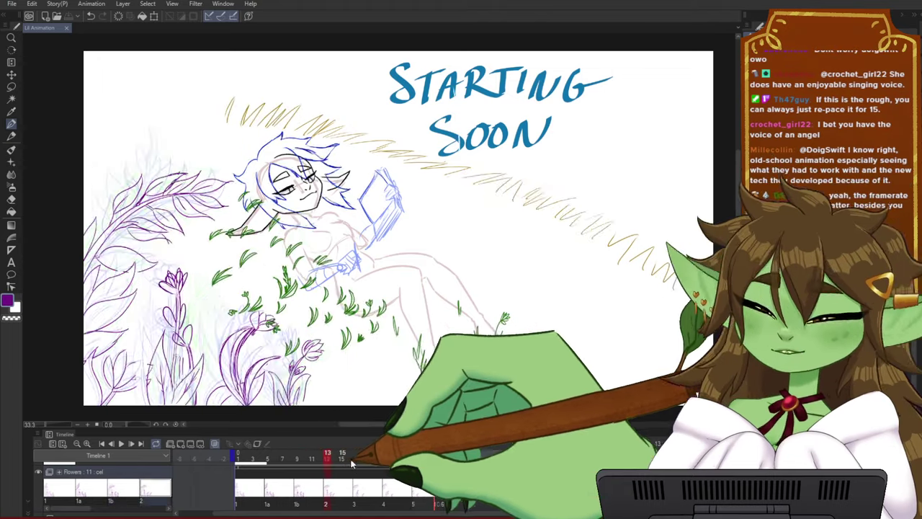
{"action": "mouse_move", "coordinate": [293, 454]}
{"action": "left_mouse_down"}
{"action": "mouse_move", "coordinate": [257, 448]}
{"action": "mouse_move", "coordinate": [475, 461]}
{"action": "left_mouse_up"}
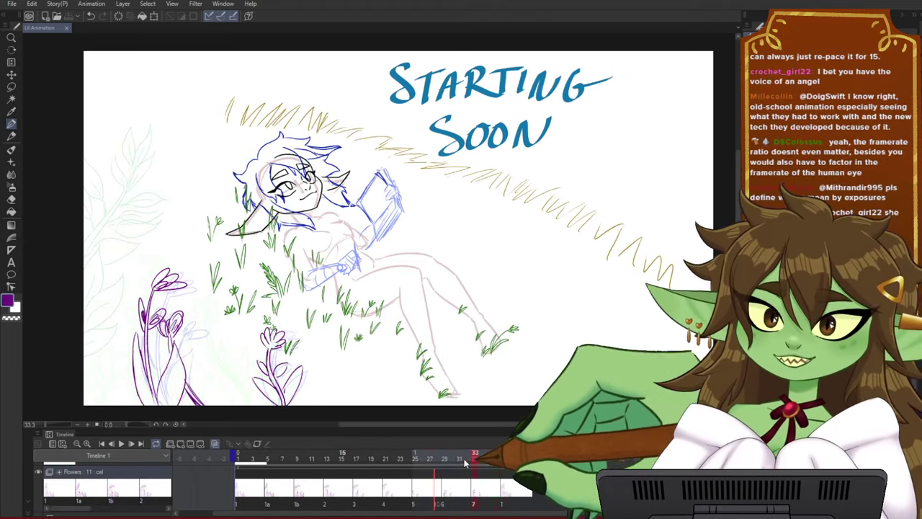
{"action": "mouse_move", "coordinate": [322, 449]}
{"action": "left_mouse_down"}
{"action": "mouse_move", "coordinate": [429, 455]}
{"action": "mouse_move", "coordinate": [330, 453]}
{"action": "left_mouse_up"}
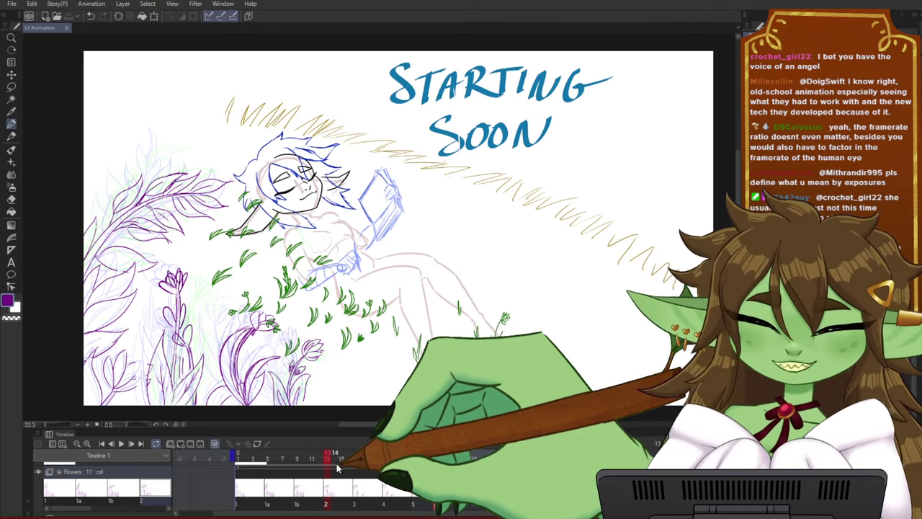
{"action": "mouse_move", "coordinate": [337, 468]}
{"action": "left_mouse_down"}
{"action": "mouse_move", "coordinate": [414, 459]}
{"action": "mouse_move", "coordinate": [377, 458]}
{"action": "mouse_move", "coordinate": [471, 466]}
{"action": "mouse_move", "coordinate": [245, 467]}
{"action": "mouse_move", "coordinate": [271, 468]}
{"action": "left_mouse_up"}
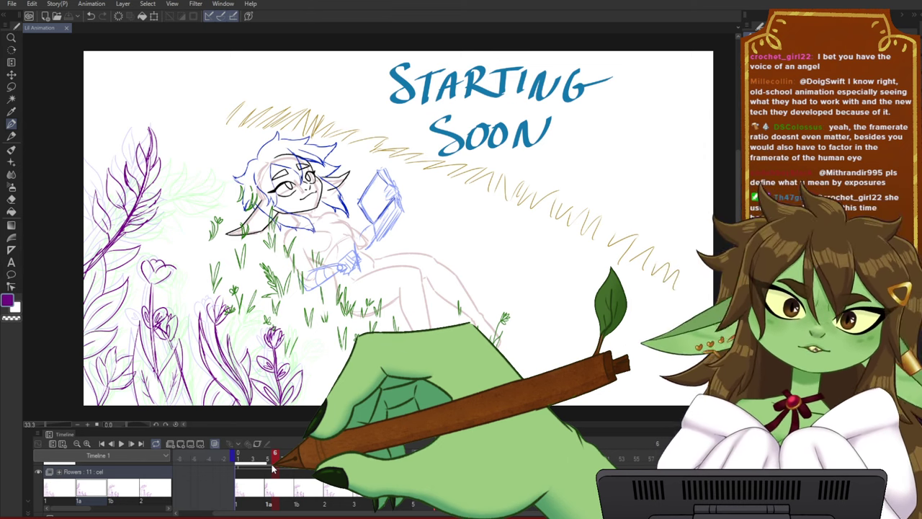
{"action": "left_click_drag", "start_coordinate": [272, 468], "coordinate": [229, 465]}
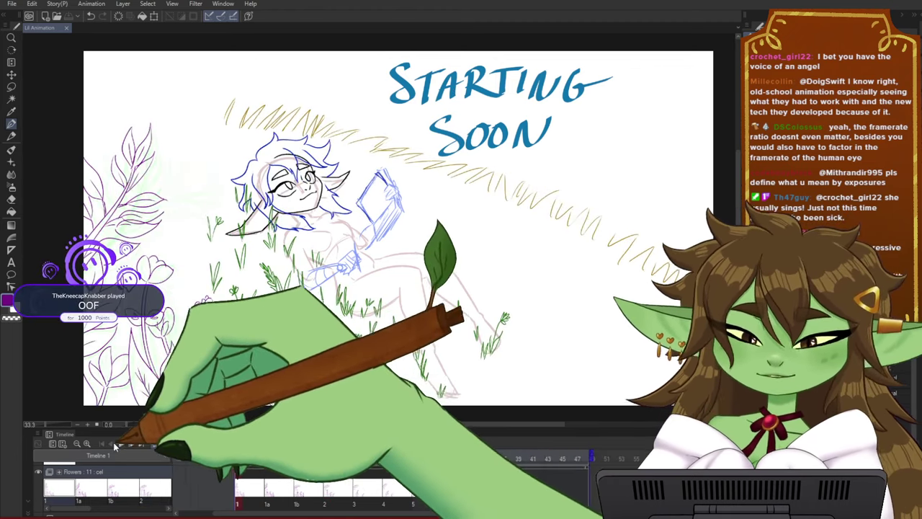
{"action": "left_click", "coordinate": [120, 445]}
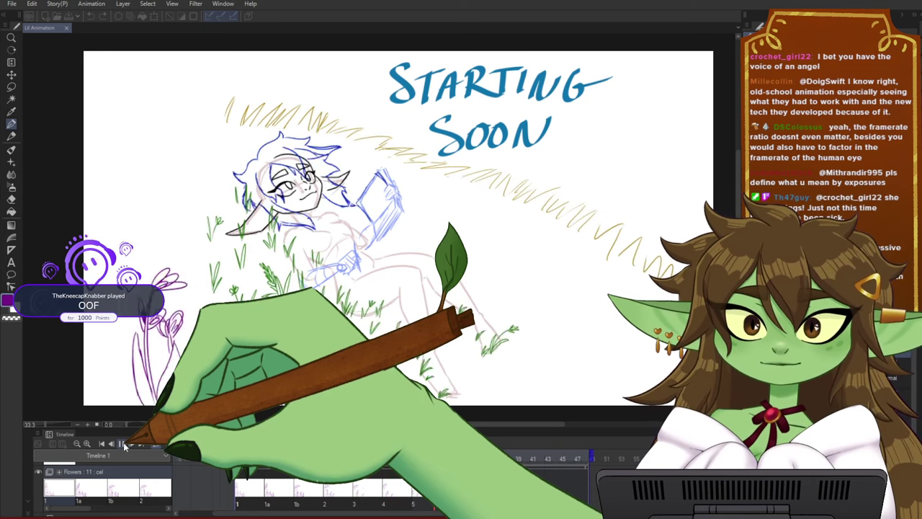
{"action": "left_click", "coordinate": [122, 445]}
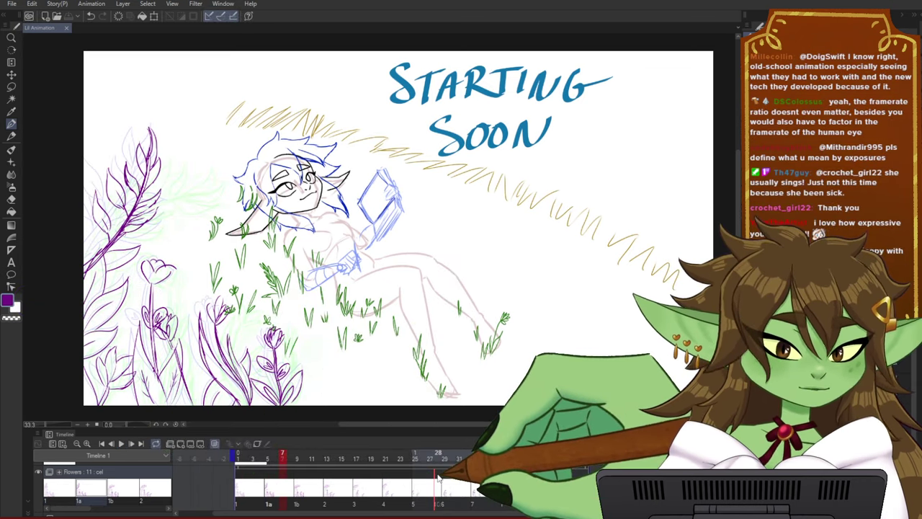
- Try removing the cel assigned at frame 28 on the flowers layer and check it against frame 25
{"action": "left_click", "coordinate": [439, 476]}
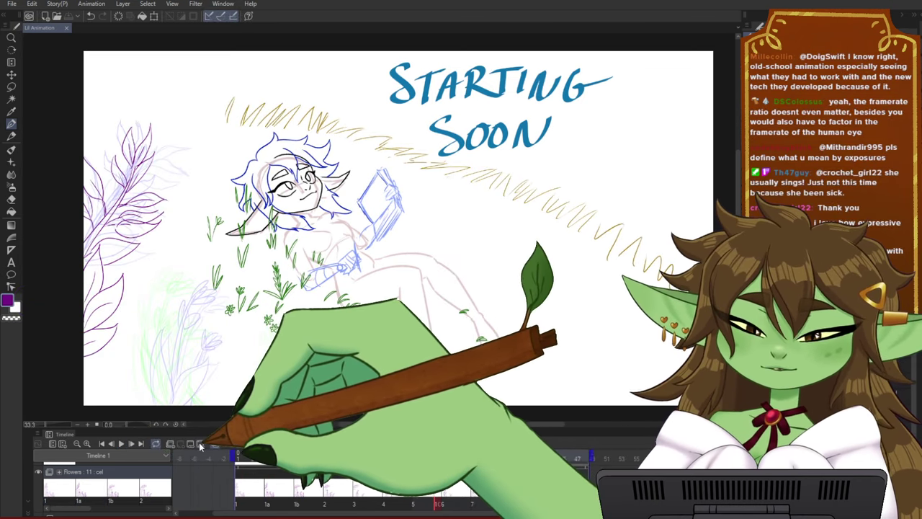
{"action": "left_click", "coordinate": [199, 445]}
{"action": "left_click_drag", "start_coordinate": [438, 458], "coordinate": [415, 456]}
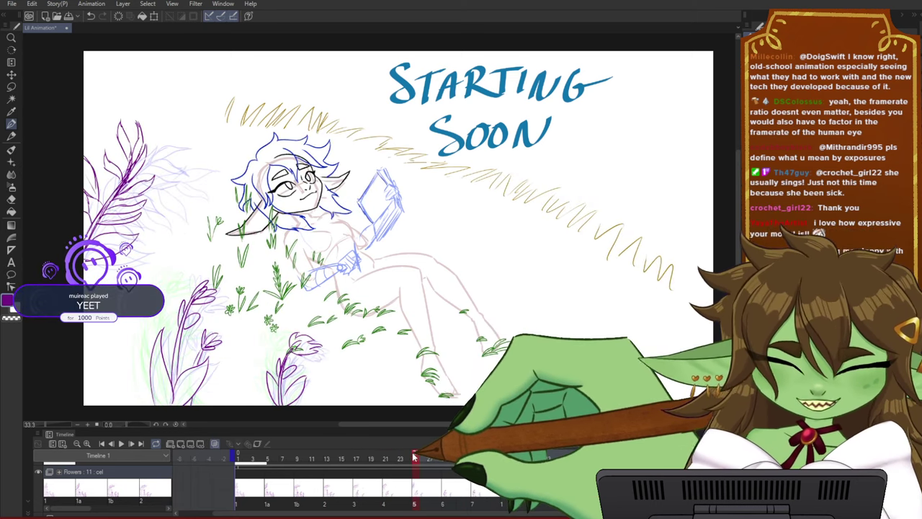
- Go to frame 29 and examine the onion-skin branches beside the character up close
{"action": "left_click_drag", "start_coordinate": [414, 456], "coordinate": [444, 461]}
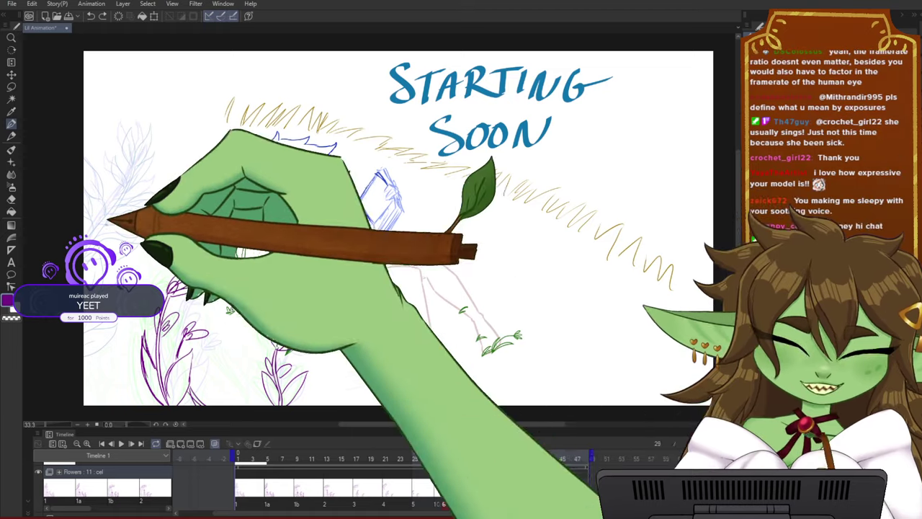
{"action": "scroll", "coordinate": [107, 218], "scroll_direction": "up", "scroll_amount": 1}
{"action": "left_click_drag", "start_coordinate": [160, 231], "coordinate": [250, 296]}
{"action": "scroll", "coordinate": [447, 226], "scroll_direction": "up", "scroll_amount": 4}
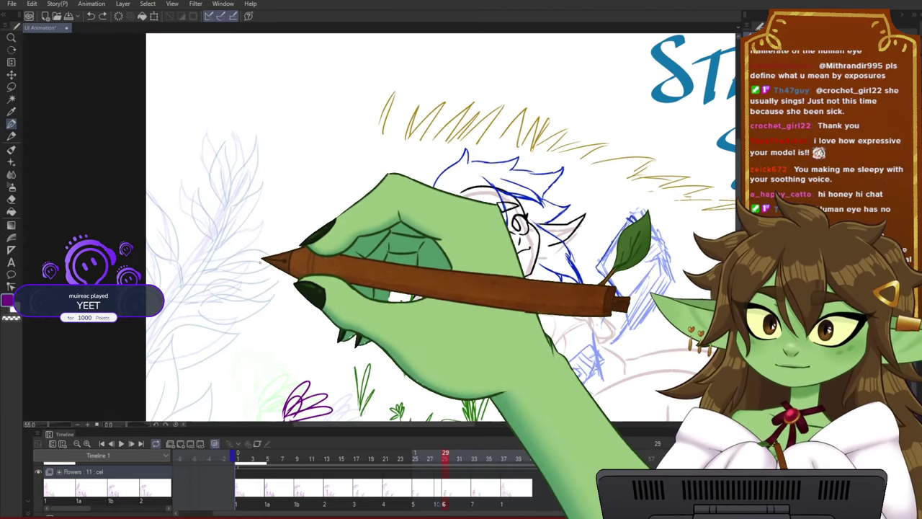
{"action": "scroll", "coordinate": [340, 278], "scroll_direction": "up", "scroll_amount": 2}
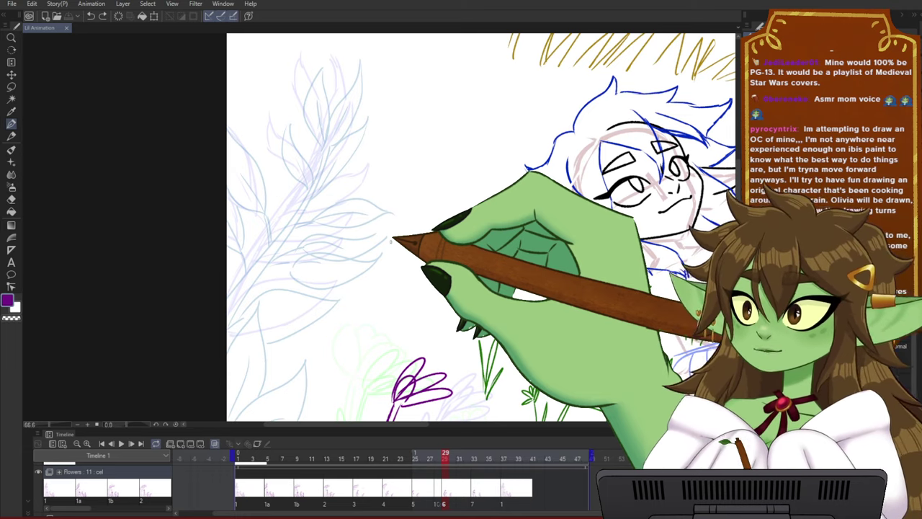
{"action": "left_click_drag", "start_coordinate": [452, 301], "coordinate": [364, 325]}
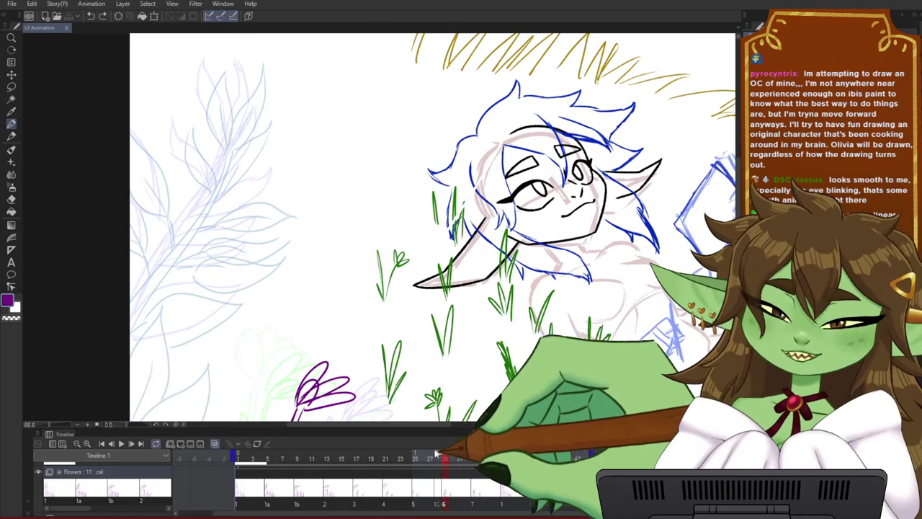
{"action": "left_click", "coordinate": [369, 475]}
{"action": "scroll", "coordinate": [288, 295], "scroll_direction": "down", "scroll_amount": 3}
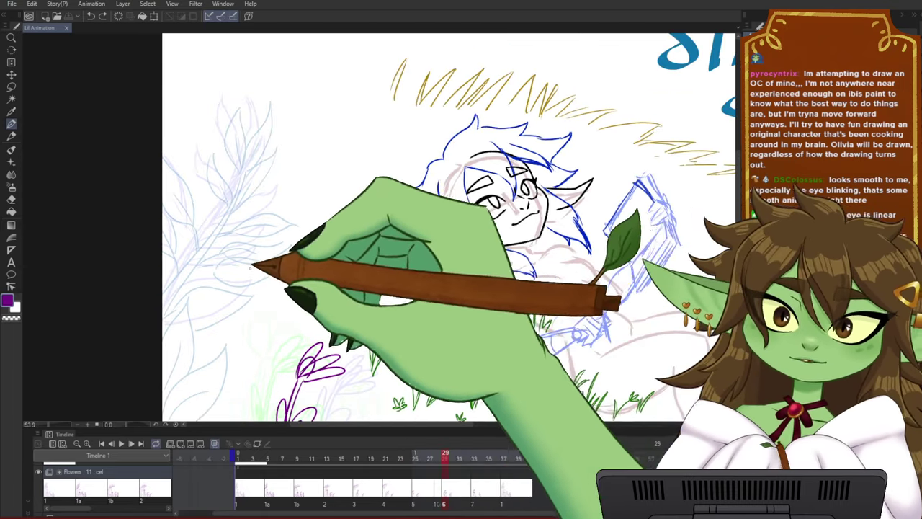
{"action": "scroll", "coordinate": [250, 306], "scroll_direction": "up", "scroll_amount": 2}
{"action": "left_click_drag", "start_coordinate": [242, 320], "coordinate": [288, 327]}
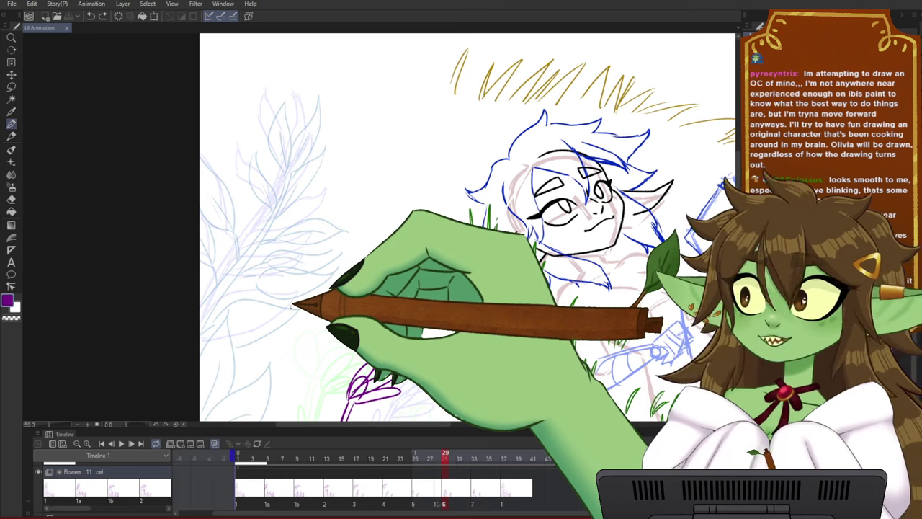
{"action": "scroll", "coordinate": [292, 306], "scroll_direction": "up", "scroll_amount": 1}
{"action": "mouse_move", "coordinate": [328, 267]}
{"action": "left_mouse_down"}
{"action": "mouse_move", "coordinate": [296, 274]}
{"action": "mouse_move", "coordinate": [319, 279]}
{"action": "left_mouse_up"}
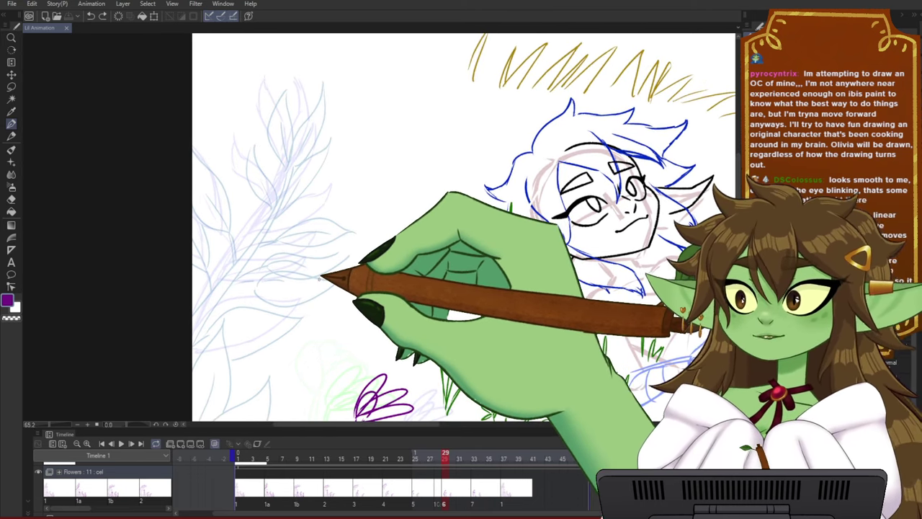
{"action": "scroll", "coordinate": [322, 275], "scroll_direction": "down", "scroll_amount": 1}
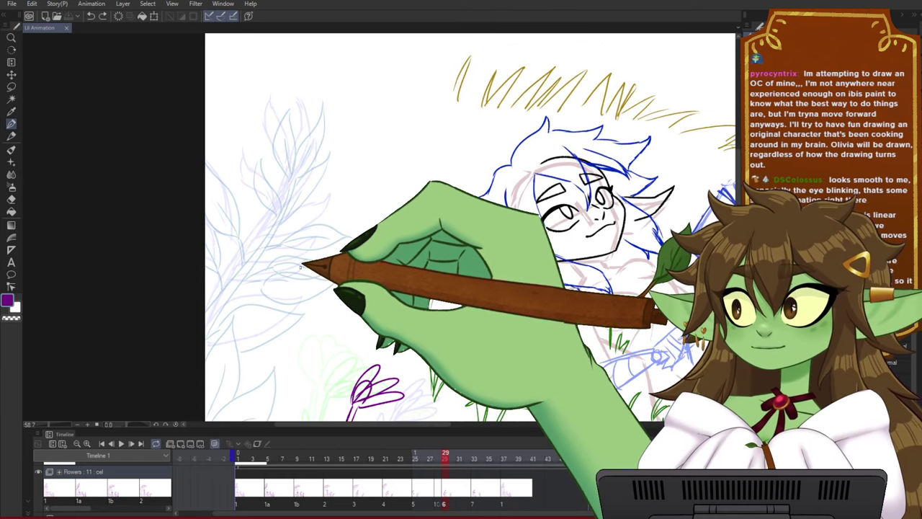
{"action": "left_click_drag", "start_coordinate": [238, 221], "coordinate": [249, 222]}
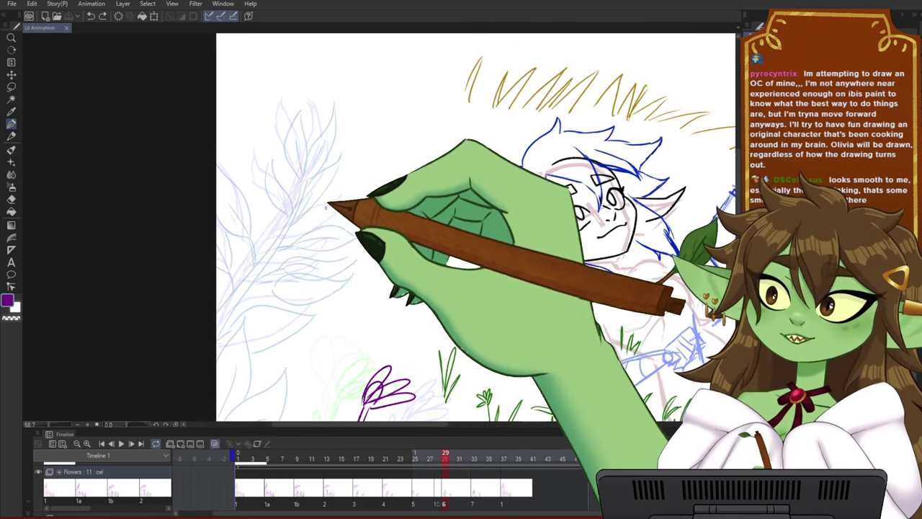
{"action": "scroll", "coordinate": [327, 206], "scroll_direction": "up", "scroll_amount": 1}
{"action": "left_click_drag", "start_coordinate": [341, 218], "coordinate": [339, 222]}
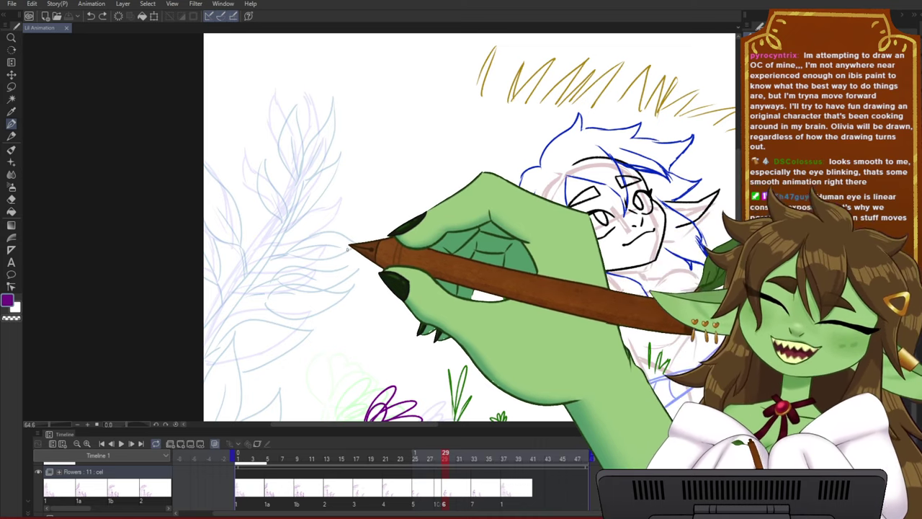
- Draw the branch's purple main stem on frame 29 with two long curved pen strokes along the onion-skin guides
{"action": "left_click_drag", "start_coordinate": [389, 201], "coordinate": [392, 175]}
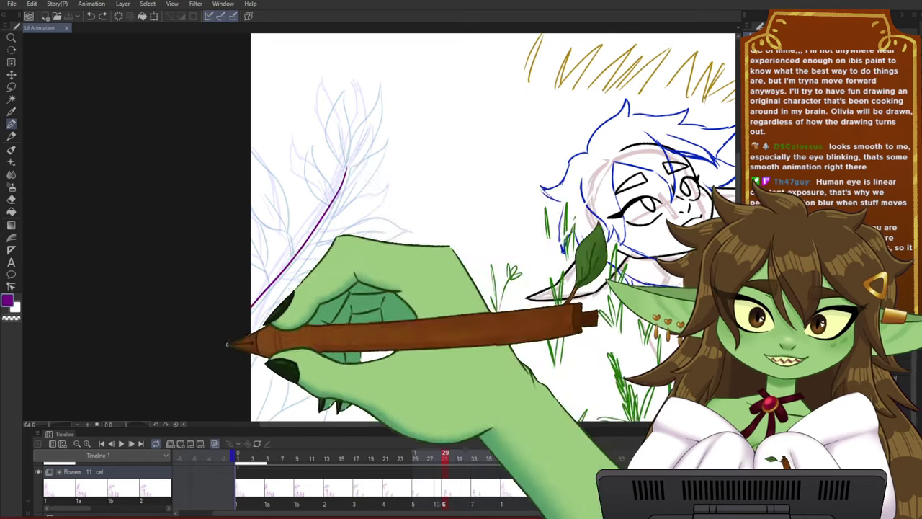
{"action": "left_click_drag", "start_coordinate": [347, 171], "coordinate": [252, 311]}
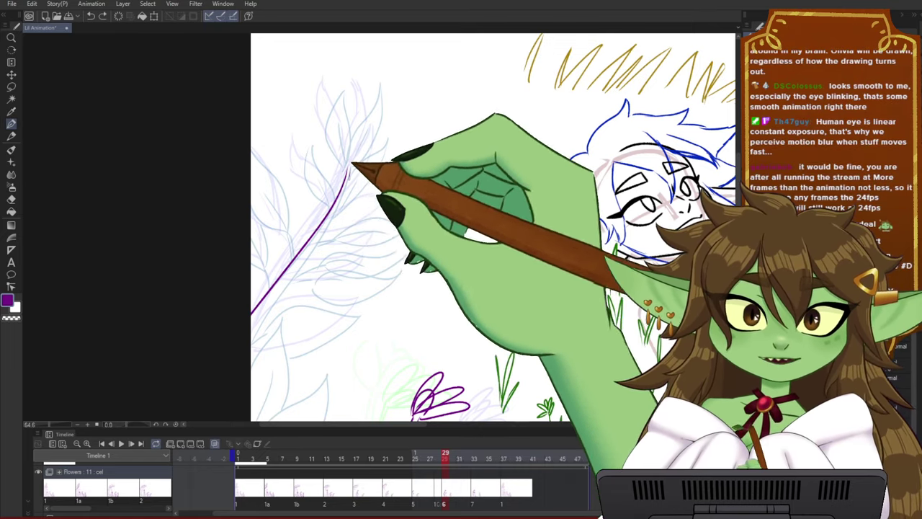
{"action": "left_click_drag", "start_coordinate": [350, 167], "coordinate": [252, 333]}
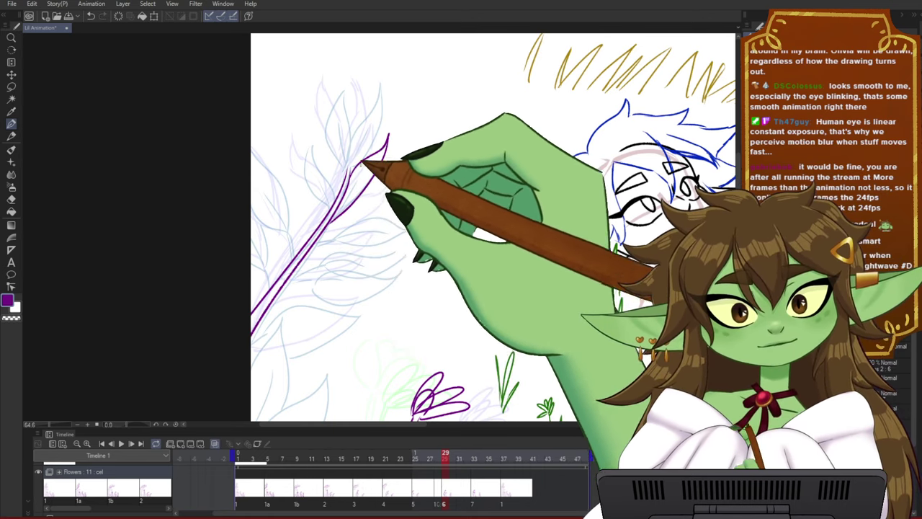
- Draw the purple branch's tip leaves, left-edge leaves and upper right-hand leaves on frame 29 along the onion-skin guides
{"action": "mouse_move", "coordinate": [355, 155]}
{"action": "left_mouse_down"}
{"action": "mouse_move", "coordinate": [378, 76]}
{"action": "mouse_move", "coordinate": [354, 146]}
{"action": "mouse_move", "coordinate": [348, 79]}
{"action": "mouse_move", "coordinate": [336, 147]}
{"action": "mouse_move", "coordinate": [346, 169]}
{"action": "left_mouse_up"}
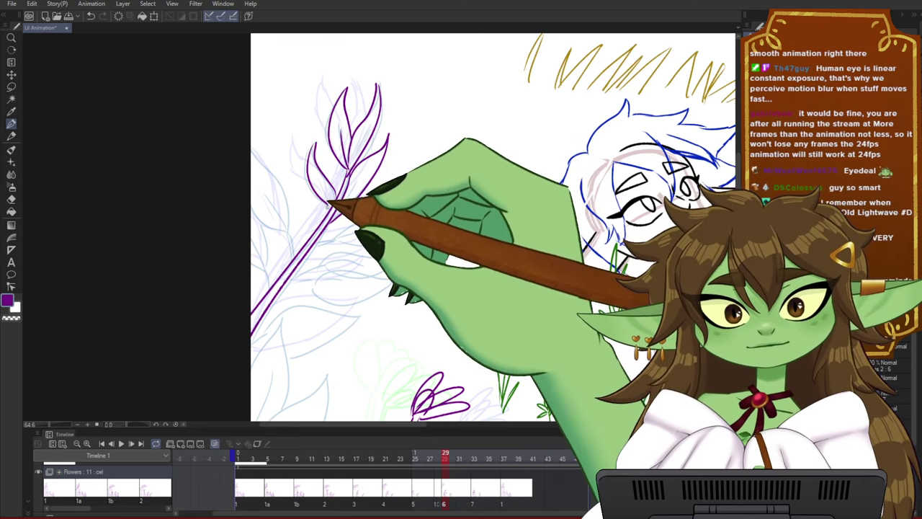
{"action": "left_click_drag", "start_coordinate": [291, 234], "coordinate": [252, 146]}
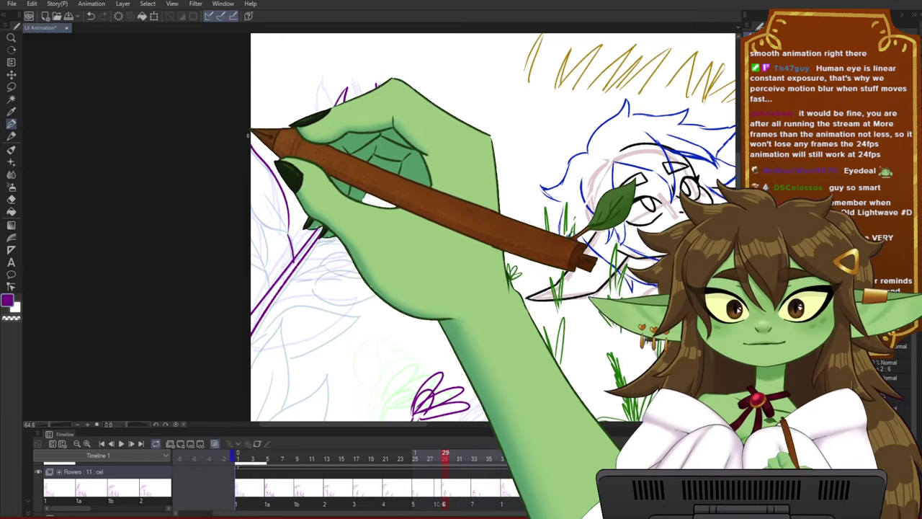
{"action": "mouse_move", "coordinate": [252, 202]}
{"action": "left_mouse_down"}
{"action": "mouse_move", "coordinate": [286, 233]}
{"action": "mouse_move", "coordinate": [262, 237]}
{"action": "mouse_move", "coordinate": [262, 215]}
{"action": "mouse_move", "coordinate": [264, 253]}
{"action": "mouse_move", "coordinate": [249, 249]}
{"action": "mouse_move", "coordinate": [265, 268]}
{"action": "left_mouse_up"}
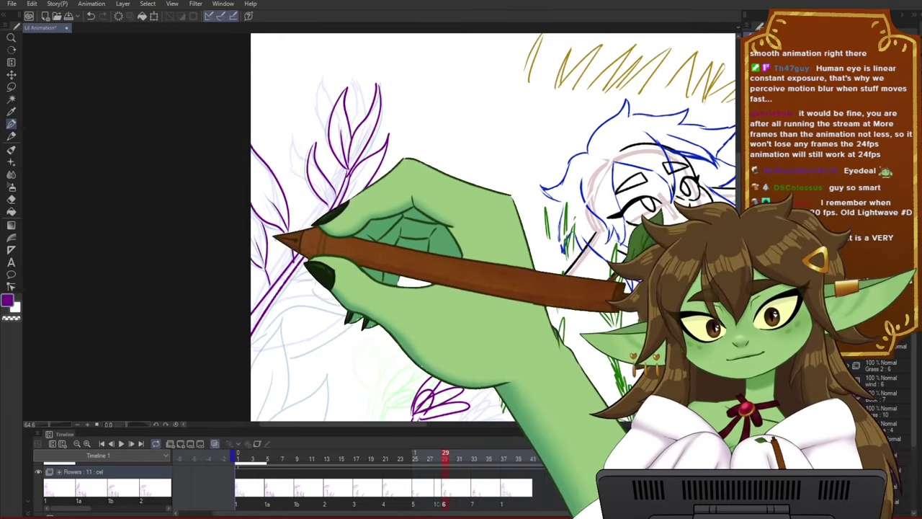
{"action": "mouse_move", "coordinate": [461, 236]}
{"action": "left_mouse_down"}
{"action": "mouse_move", "coordinate": [453, 207]}
{"action": "mouse_move", "coordinate": [482, 227]}
{"action": "left_mouse_up"}
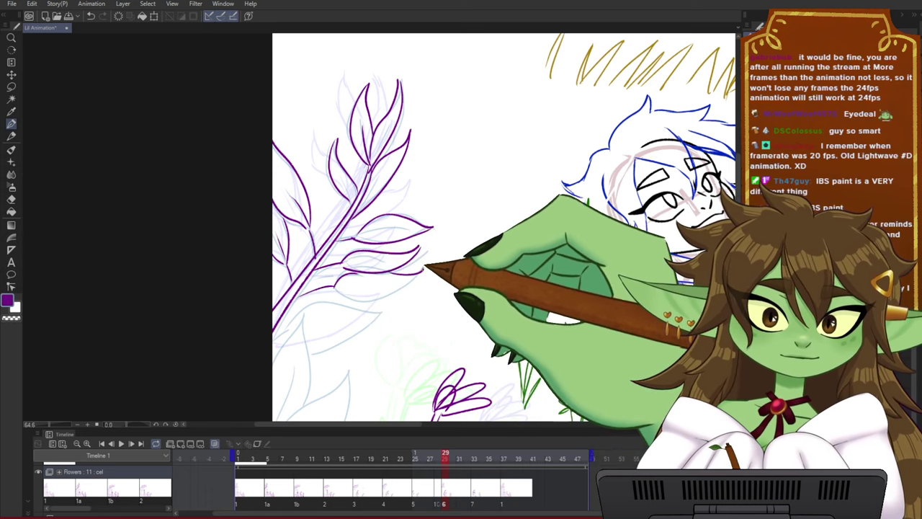
- Draw the remaining lower leaves of the purple foliage along the canvas's left edge on frame 29
{"action": "left_click_drag", "start_coordinate": [329, 318], "coordinate": [367, 274]}
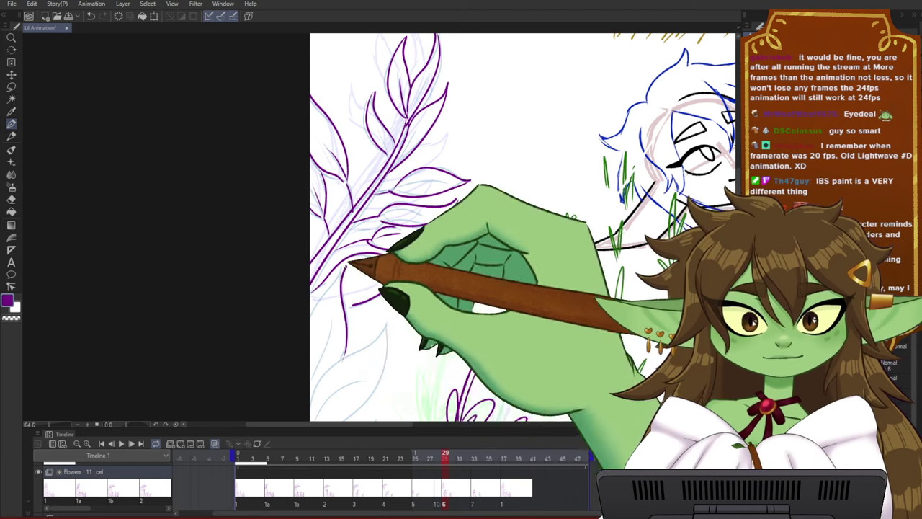
{"action": "left_click_drag", "start_coordinate": [332, 326], "coordinate": [310, 381]}
{"action": "left_click_drag", "start_coordinate": [384, 348], "coordinate": [404, 289]}
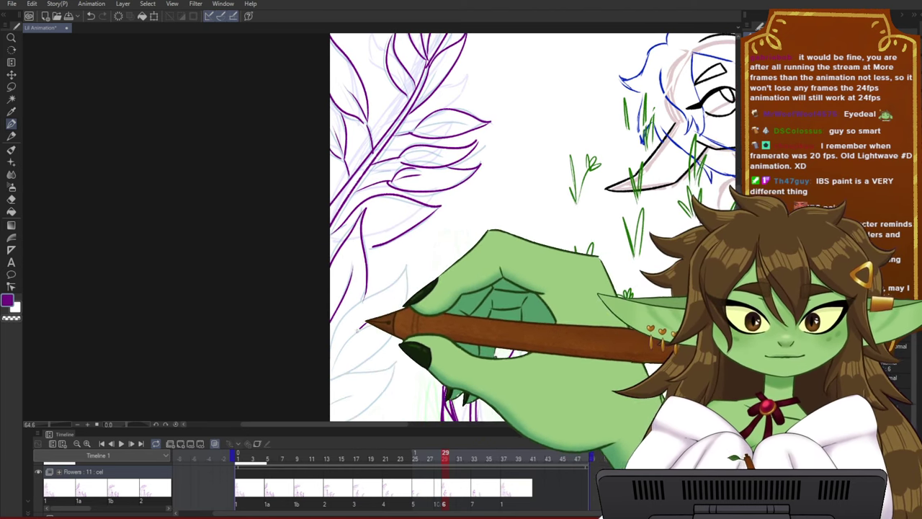
{"action": "mouse_move", "coordinate": [377, 361]}
{"action": "left_mouse_down"}
{"action": "mouse_move", "coordinate": [398, 318]}
{"action": "mouse_move", "coordinate": [415, 317]}
{"action": "left_mouse_up"}
{"action": "mouse_move", "coordinate": [415, 316]}
{"action": "left_mouse_down"}
{"action": "mouse_move", "coordinate": [391, 365]}
{"action": "mouse_move", "coordinate": [350, 381]}
{"action": "left_mouse_up"}
{"action": "left_click_drag", "start_coordinate": [352, 358], "coordinate": [377, 347]}
{"action": "left_click_drag", "start_coordinate": [720, 360], "coordinate": [682, 361]}
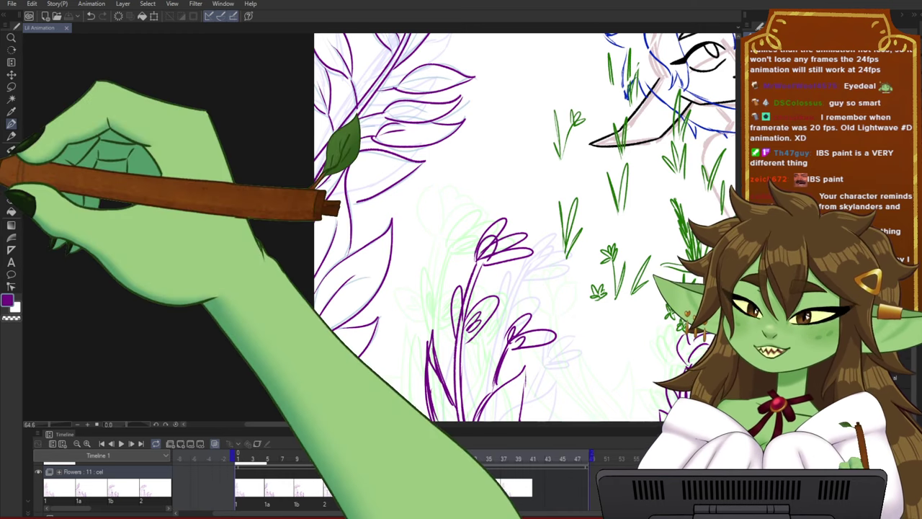
- Examine frame 29's finished branch and flowers against the onion skin and the whole scene
{"action": "scroll", "coordinate": [216, 200], "scroll_direction": "down", "scroll_amount": 1}
{"action": "scroll", "coordinate": [224, 236], "scroll_direction": "down", "scroll_amount": 2}
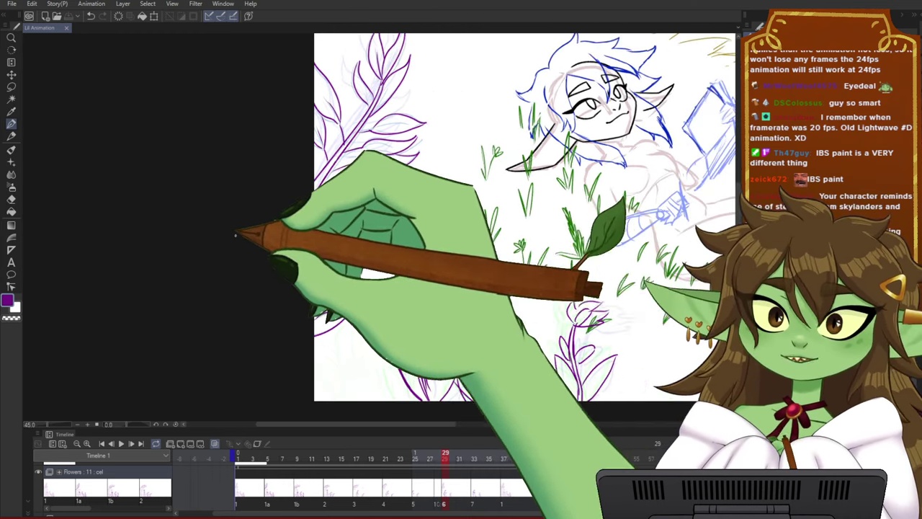
{"action": "mouse_move", "coordinate": [453, 185]}
{"action": "left_mouse_down"}
{"action": "mouse_move", "coordinate": [381, 213]}
{"action": "mouse_move", "coordinate": [382, 234]}
{"action": "left_mouse_up"}
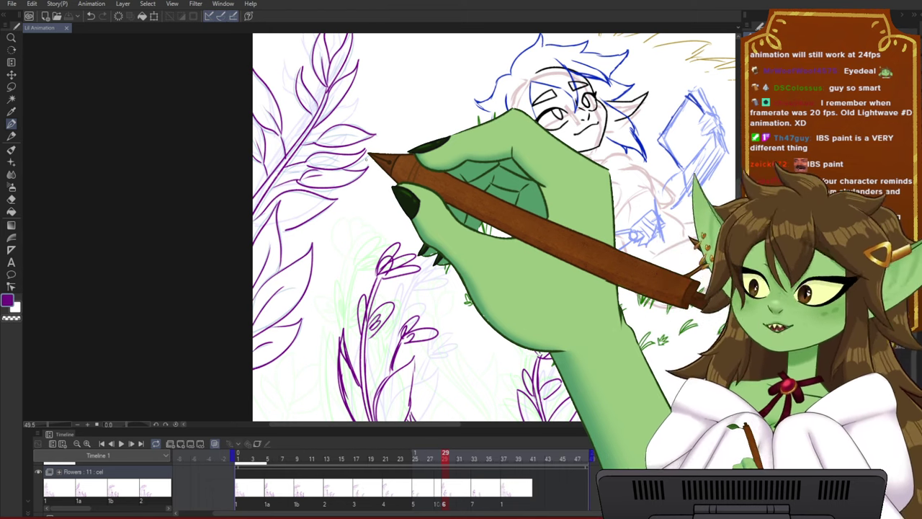
{"action": "left_click_drag", "start_coordinate": [459, 213], "coordinate": [421, 229]}
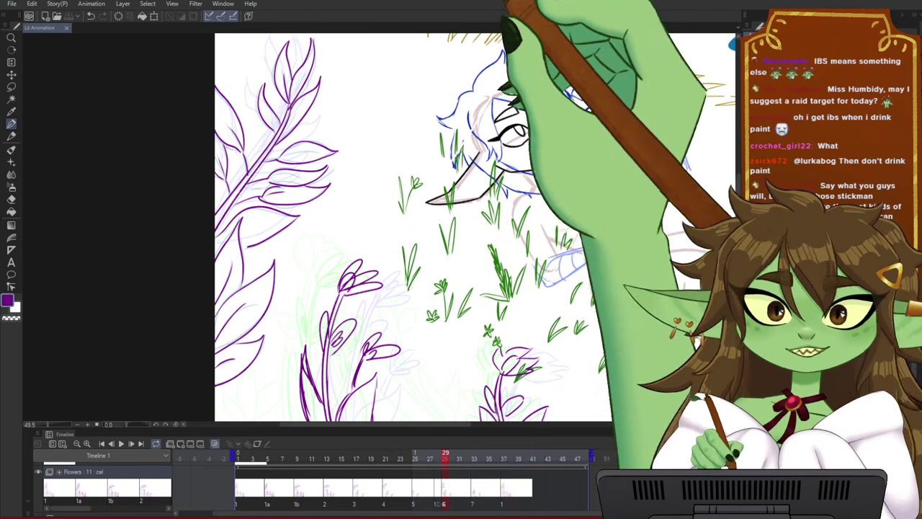
{"action": "scroll", "coordinate": [381, 205], "scroll_direction": "down", "scroll_amount": 2}
{"action": "left_click_drag", "start_coordinate": [391, 206], "coordinate": [381, 207]}
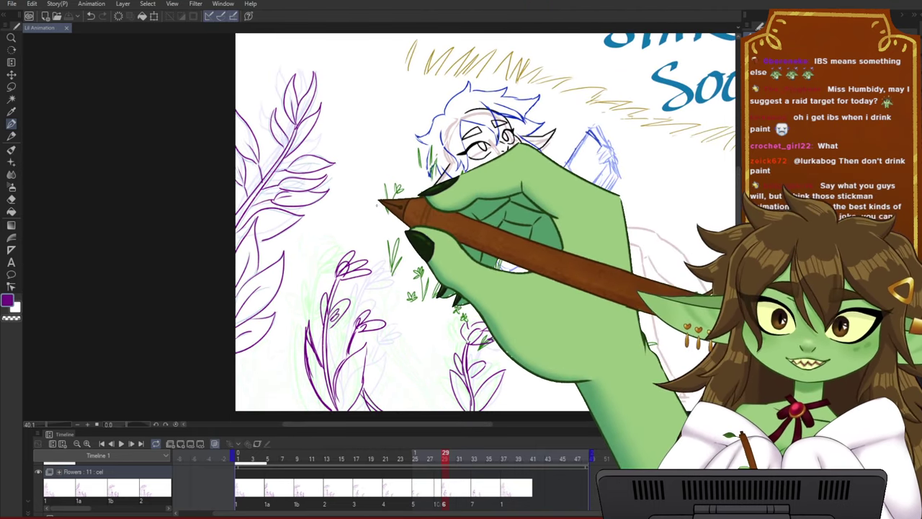
{"action": "left_click_drag", "start_coordinate": [487, 283], "coordinate": [473, 283]}
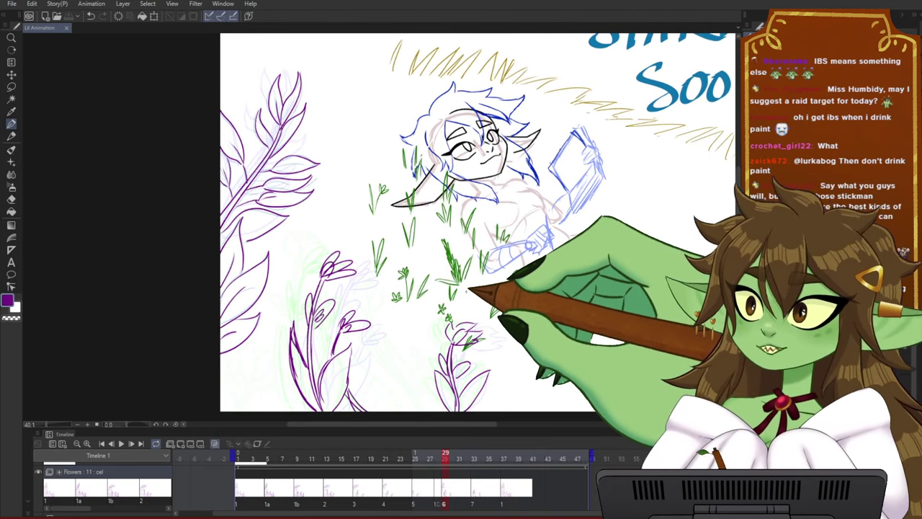
{"action": "left_click_drag", "start_coordinate": [487, 277], "coordinate": [459, 255]}
{"action": "scroll", "coordinate": [476, 255], "scroll_direction": "down", "scroll_amount": 1}
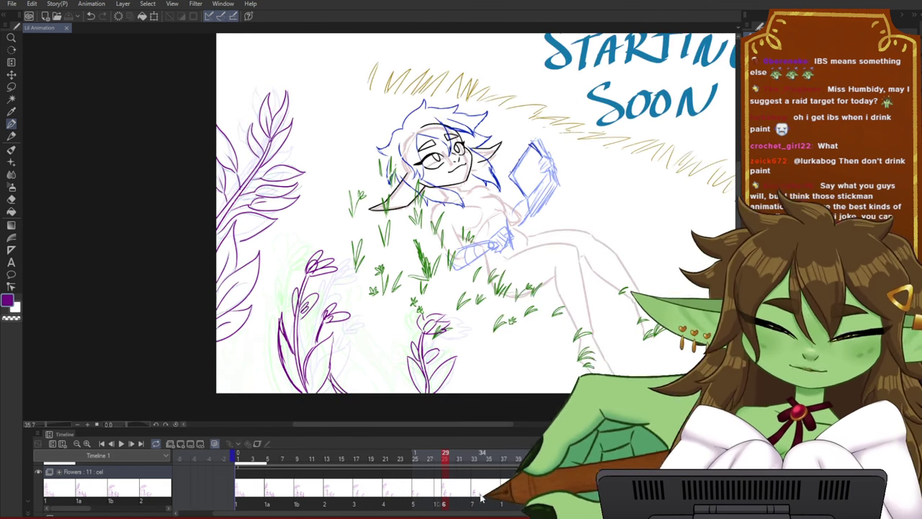
- Go back to frame 28, remove the cel assigned there on the flowers layer and check the plants
{"action": "left_click_drag", "start_coordinate": [445, 455], "coordinate": [403, 468]}
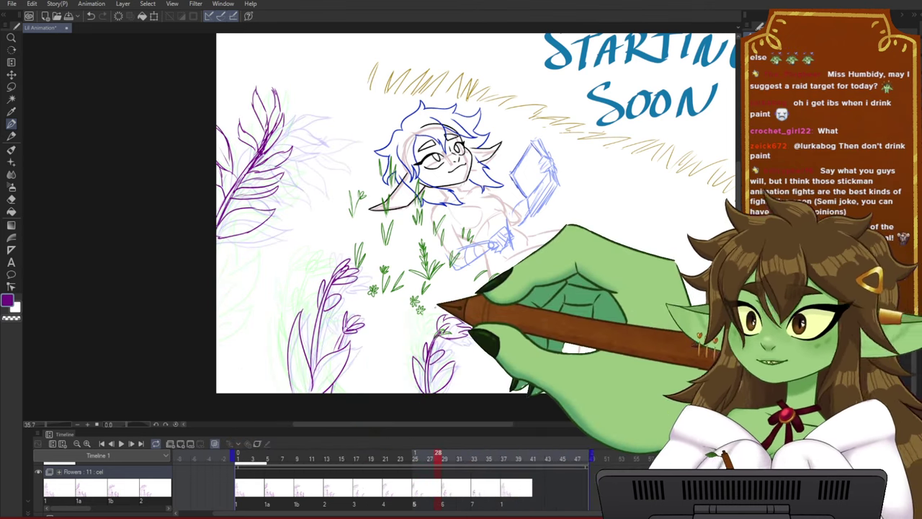
{"action": "left_click_drag", "start_coordinate": [440, 312], "coordinate": [463, 309]}
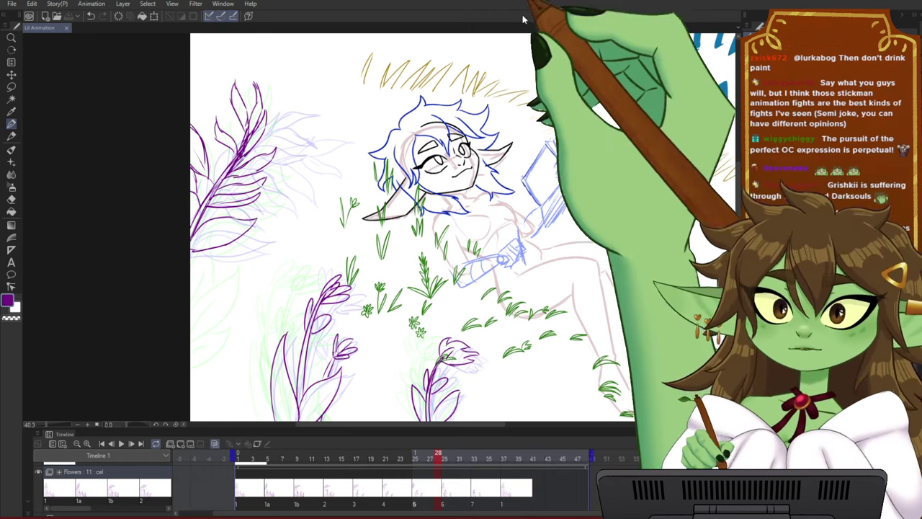
{"action": "scroll", "coordinate": [462, 256], "scroll_direction": "down", "scroll_amount": 1}
{"action": "left_click_drag", "start_coordinate": [488, 279], "coordinate": [447, 278]}
{"action": "scroll", "coordinate": [451, 281], "scroll_direction": "down", "scroll_amount": 1}
{"action": "scroll", "coordinate": [451, 288], "scroll_direction": "up", "scroll_amount": 2}
- Go to frame 33 and draw the purple leaves at the tip of the branch over the onion-skin guides
{"action": "left_click_drag", "start_coordinate": [436, 456], "coordinate": [476, 488]}
{"action": "left_click_drag", "start_coordinate": [193, 193], "coordinate": [325, 307]}
{"action": "left_click_drag", "start_coordinate": [416, 258], "coordinate": [453, 213]}
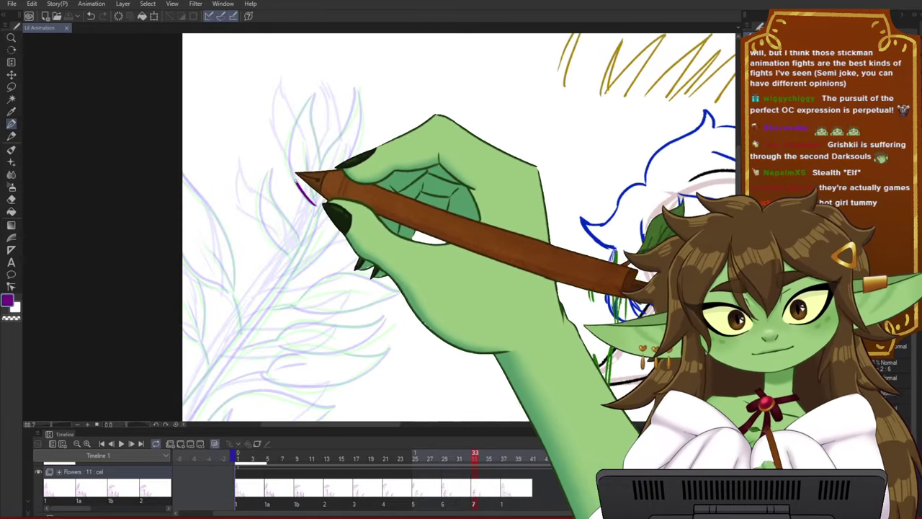
{"action": "mouse_move", "coordinate": [296, 180]}
{"action": "left_mouse_down"}
{"action": "mouse_move", "coordinate": [296, 113]}
{"action": "mouse_move", "coordinate": [314, 86]}
{"action": "mouse_move", "coordinate": [318, 184]}
{"action": "mouse_move", "coordinate": [357, 84]}
{"action": "mouse_move", "coordinate": [354, 153]}
{"action": "mouse_move", "coordinate": [325, 194]}
{"action": "mouse_move", "coordinate": [373, 154]}
{"action": "left_mouse_up"}
{"action": "left_click_drag", "start_coordinate": [373, 154], "coordinate": [359, 201]}
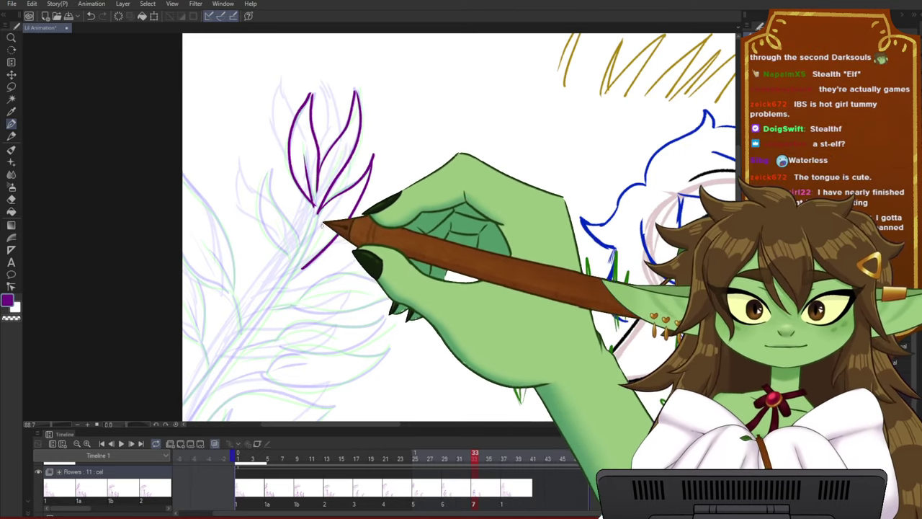
- Draw the branch's two-line curved main stem on frame 33, undoing and redrawing its second line
{"action": "left_click_drag", "start_coordinate": [314, 232], "coordinate": [258, 326]}
{"action": "left_click_drag", "start_coordinate": [379, 198], "coordinate": [409, 152]}
{"action": "mouse_move", "coordinate": [346, 163]}
{"action": "left_mouse_down"}
{"action": "mouse_move", "coordinate": [328, 206]}
{"action": "mouse_move", "coordinate": [212, 363]}
{"action": "left_mouse_up"}
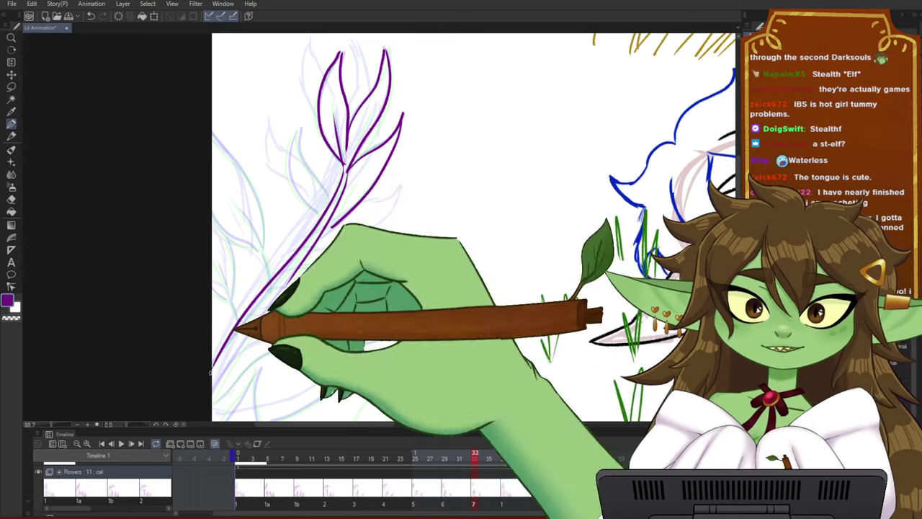
{"action": "left_click_drag", "start_coordinate": [366, 231], "coordinate": [403, 191]}
{"action": "mouse_move", "coordinate": [383, 122]}
{"action": "left_mouse_down"}
{"action": "mouse_move", "coordinate": [368, 153]}
{"action": "mouse_move", "coordinate": [229, 358]}
{"action": "left_mouse_up"}
{"action": "key", "text": "ctrl+z"}
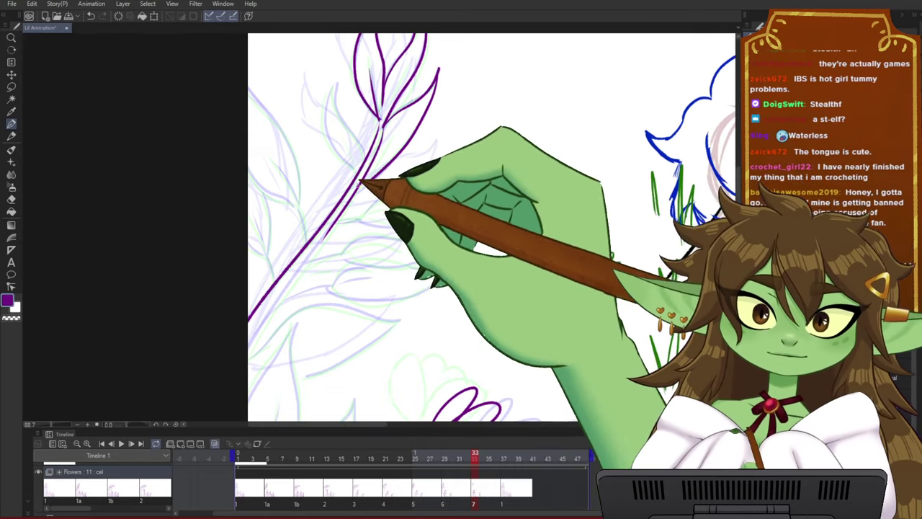
{"action": "left_click_drag", "start_coordinate": [363, 181], "coordinate": [249, 353]}
- Draw the upper-left leaf and the row of curved leaves on the right side of the stem on frame 33
{"action": "mouse_move", "coordinate": [391, 150]}
{"action": "left_mouse_down"}
{"action": "mouse_move", "coordinate": [348, 175]}
{"action": "mouse_move", "coordinate": [355, 189]}
{"action": "mouse_move", "coordinate": [339, 175]}
{"action": "mouse_move", "coordinate": [336, 100]}
{"action": "mouse_move", "coordinate": [360, 192]}
{"action": "left_mouse_up"}
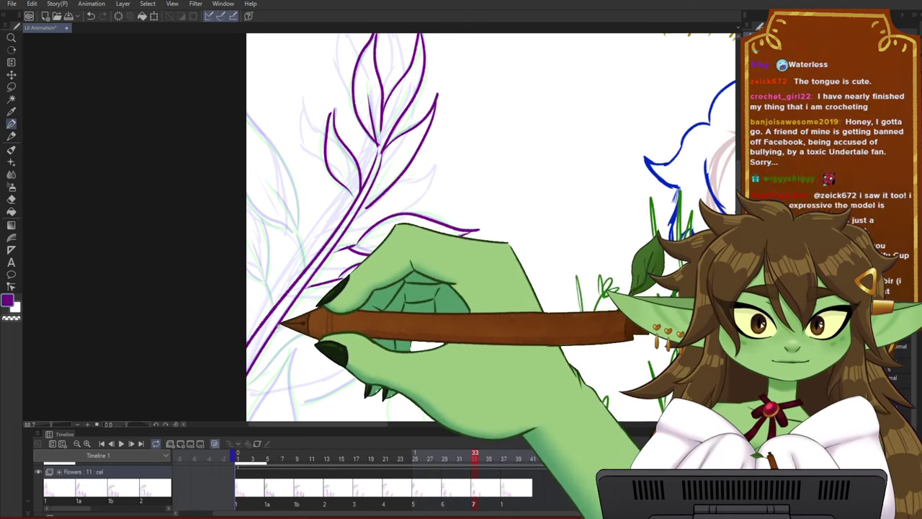
{"action": "left_click_drag", "start_coordinate": [283, 323], "coordinate": [329, 311]}
{"action": "left_click_drag", "start_coordinate": [392, 325], "coordinate": [324, 316]}
{"action": "left_click_drag", "start_coordinate": [405, 338], "coordinate": [470, 312]}
{"action": "mouse_move", "coordinate": [312, 351]}
{"action": "left_mouse_down"}
{"action": "mouse_move", "coordinate": [358, 310]}
{"action": "mouse_move", "coordinate": [468, 318]}
{"action": "left_mouse_up"}
{"action": "left_click_drag", "start_coordinate": [368, 370], "coordinate": [410, 243]}
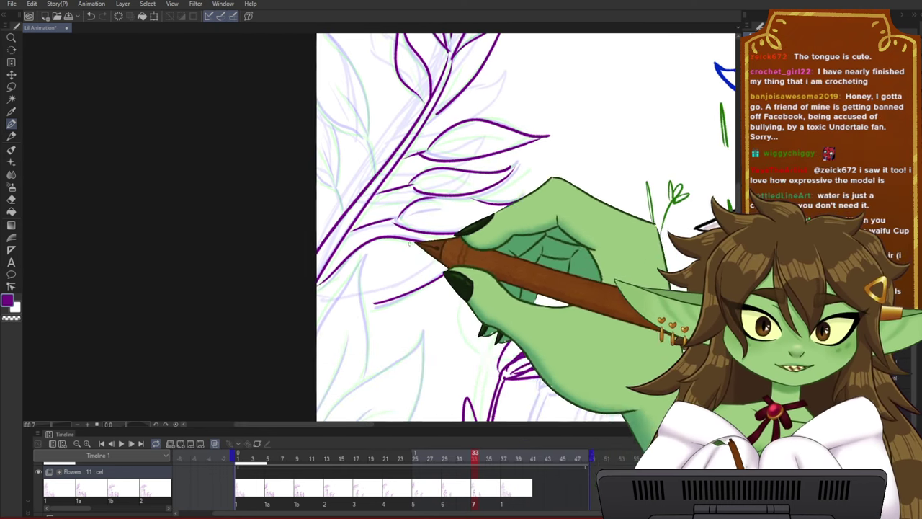
- Draw the large lower leaves with their center veins along the canvas's left edge on frame 33
{"action": "left_click_drag", "start_coordinate": [313, 354], "coordinate": [383, 298]}
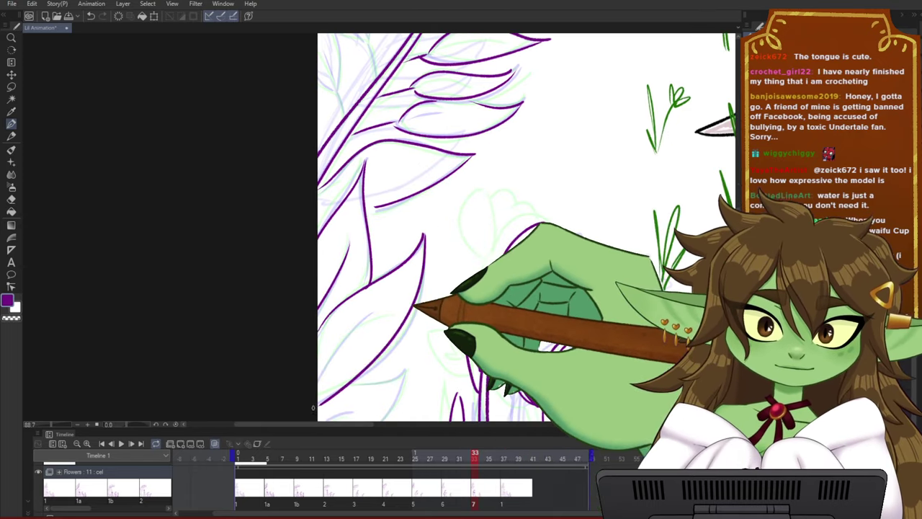
{"action": "left_click_drag", "start_coordinate": [337, 350], "coordinate": [371, 310]}
{"action": "left_click_drag", "start_coordinate": [393, 353], "coordinate": [432, 291]}
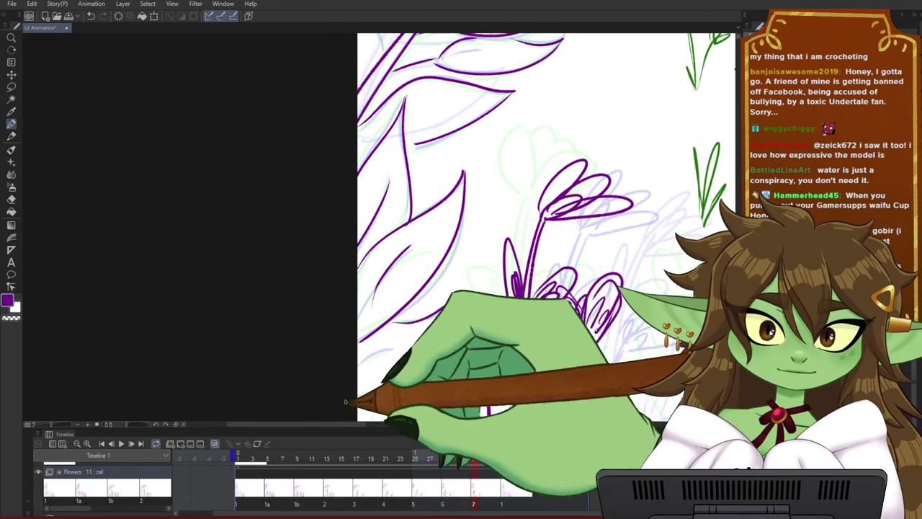
- Draw the leaves on the left side of the branch's stem on frame 33, undoing and redrawing misplaced strokes
{"action": "left_click_drag", "start_coordinate": [513, 166], "coordinate": [447, 400]}
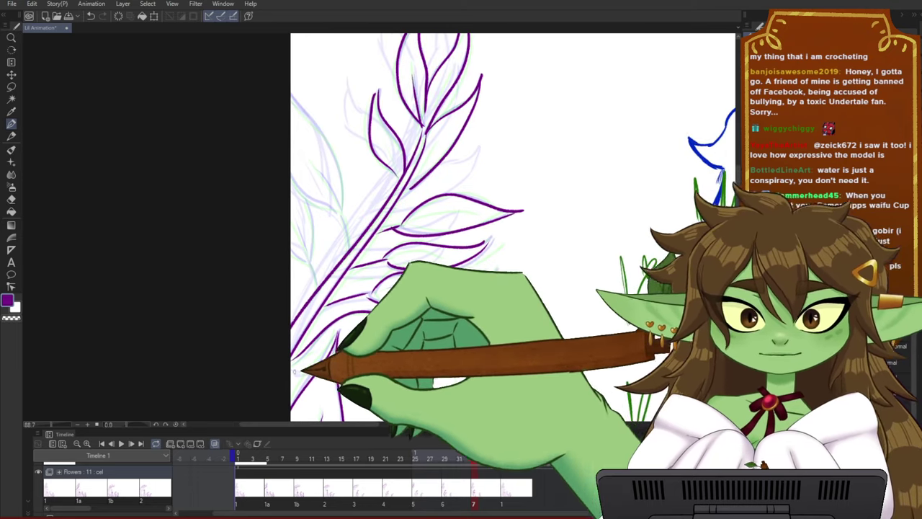
{"action": "mouse_move", "coordinate": [304, 223]}
{"action": "left_mouse_down"}
{"action": "mouse_move", "coordinate": [362, 229]}
{"action": "mouse_move", "coordinate": [314, 218]}
{"action": "left_mouse_up"}
{"action": "left_click_drag", "start_coordinate": [314, 125], "coordinate": [366, 258]}
{"action": "key", "text": "ctrl+z"}
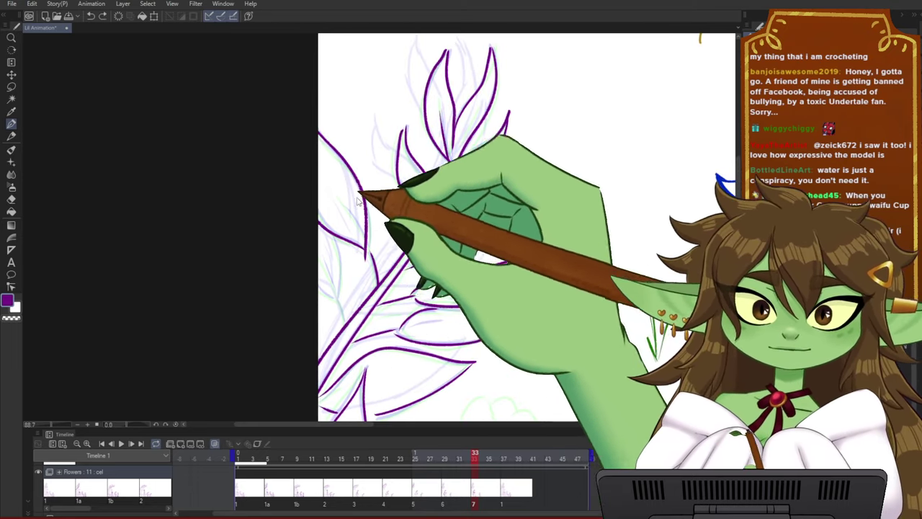
{"action": "left_click_drag", "start_coordinate": [317, 128], "coordinate": [370, 252]}
{"action": "mouse_move", "coordinate": [346, 204]}
{"action": "left_mouse_down"}
{"action": "mouse_move", "coordinate": [373, 219]}
{"action": "mouse_move", "coordinate": [343, 254]}
{"action": "mouse_move", "coordinate": [335, 244]}
{"action": "mouse_move", "coordinate": [342, 286]}
{"action": "mouse_move", "coordinate": [332, 278]}
{"action": "mouse_move", "coordinate": [324, 289]}
{"action": "mouse_move", "coordinate": [338, 310]}
{"action": "left_mouse_up"}
{"action": "key", "text": "ctrl+z"}
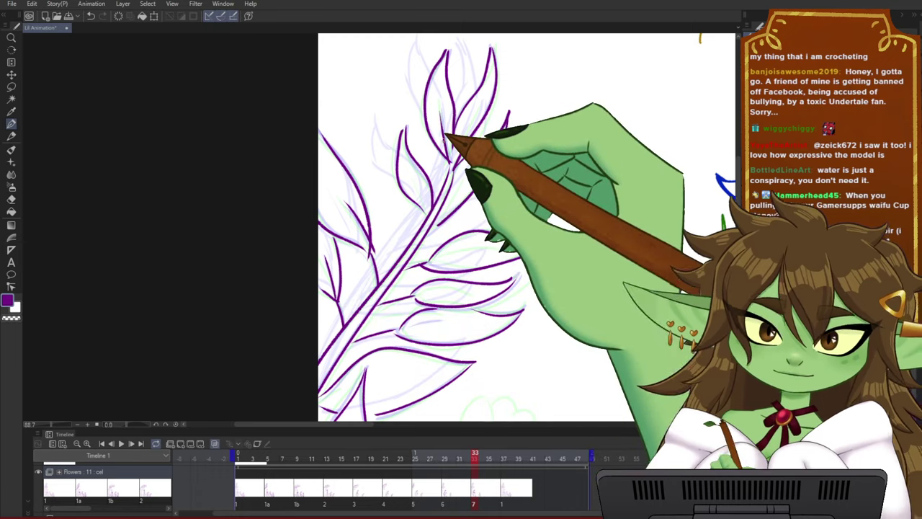
- Examine frame 33's finished branch and flowers within the full "Starting Soon" scene
{"action": "scroll", "coordinate": [444, 140], "scroll_direction": "down", "scroll_amount": 2}
{"action": "left_click_drag", "start_coordinate": [464, 171], "coordinate": [419, 178]}
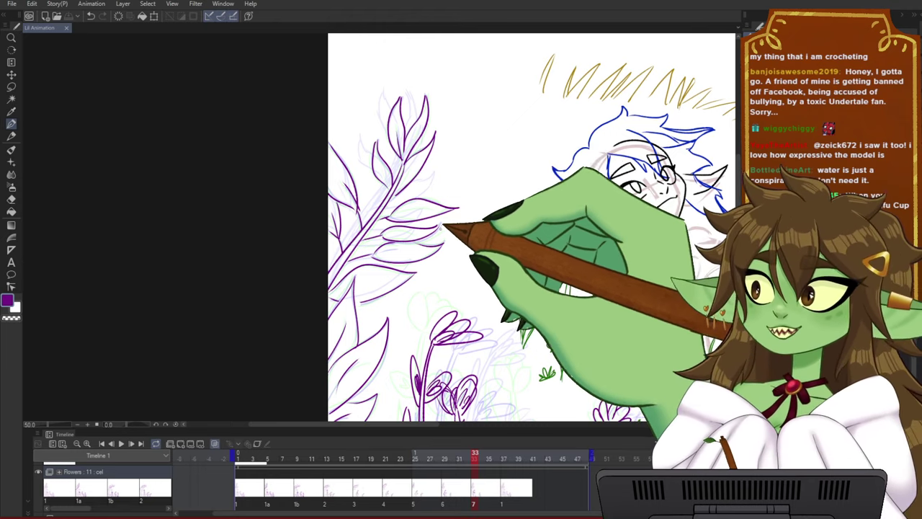
{"action": "scroll", "coordinate": [321, 201], "scroll_direction": "down", "scroll_amount": 2}
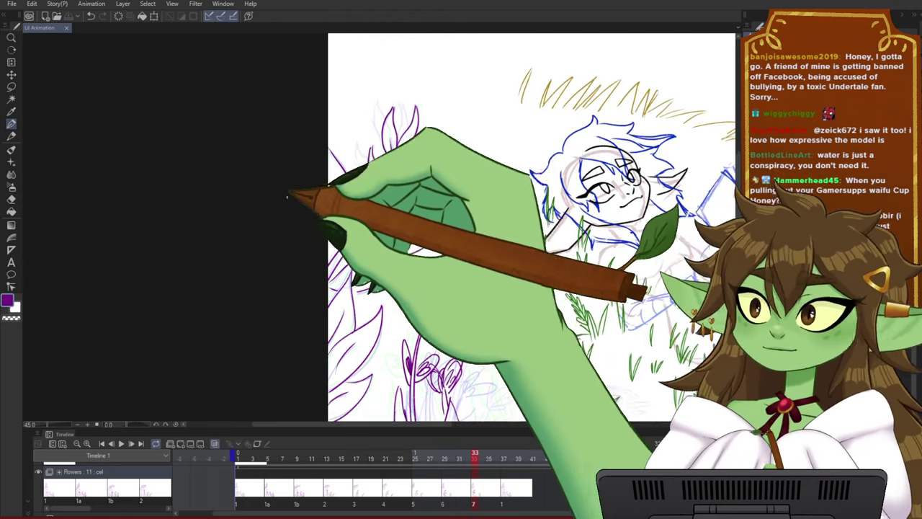
{"action": "left_click_drag", "start_coordinate": [390, 244], "coordinate": [344, 244]}
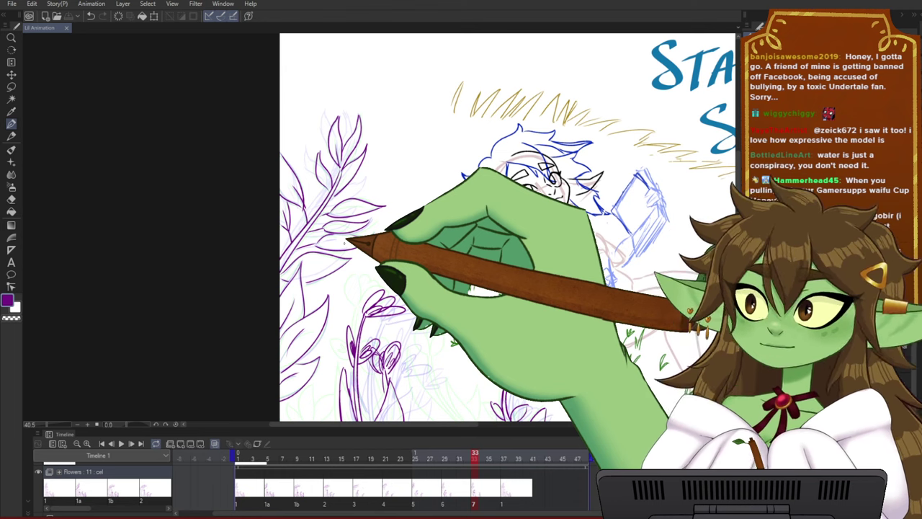
{"action": "scroll", "coordinate": [344, 243], "scroll_direction": "down", "scroll_amount": 1}
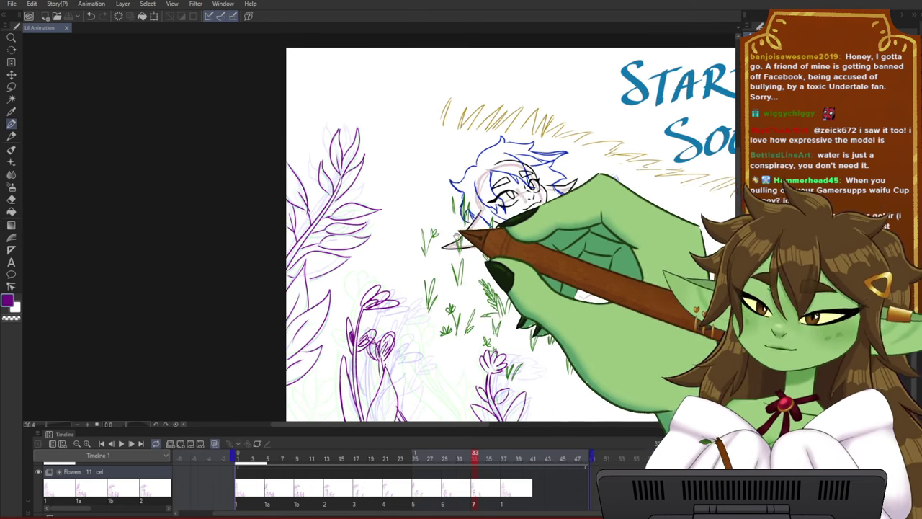
{"action": "left_click_drag", "start_coordinate": [457, 238], "coordinate": [406, 247]}
{"action": "scroll", "coordinate": [407, 245], "scroll_direction": "down", "scroll_amount": 2}
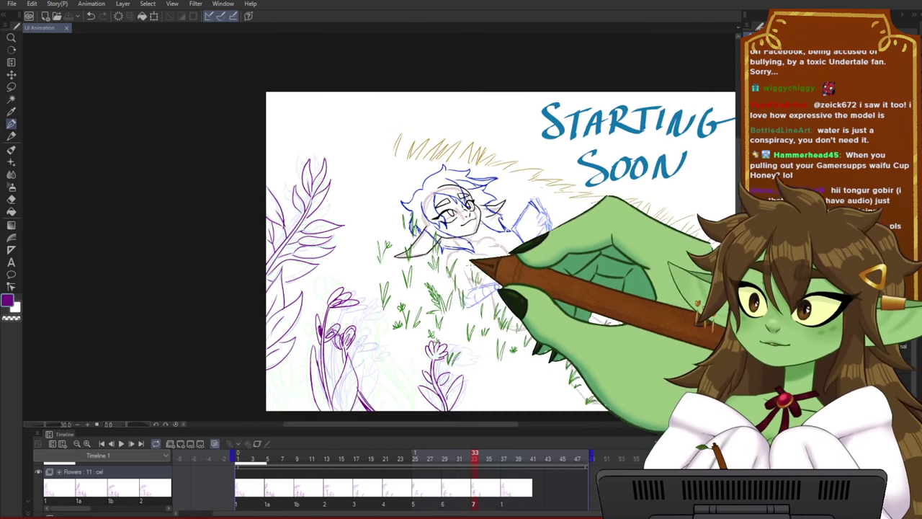
{"action": "left_click_drag", "start_coordinate": [498, 278], "coordinate": [373, 255]}
{"action": "scroll", "coordinate": [291, 282], "scroll_direction": "up", "scroll_amount": 1}
{"action": "left_click_drag", "start_coordinate": [325, 312], "coordinate": [336, 290]}
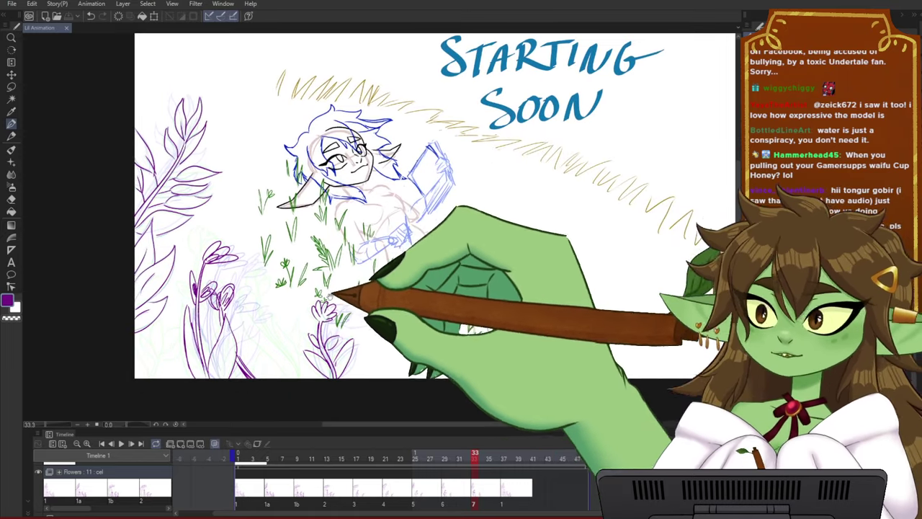
{"action": "scroll", "coordinate": [335, 290], "scroll_direction": "up", "scroll_amount": 1}
{"action": "left_click_drag", "start_coordinate": [393, 210], "coordinate": [384, 229]}
{"action": "left_click_drag", "start_coordinate": [467, 166], "coordinate": [464, 175]}
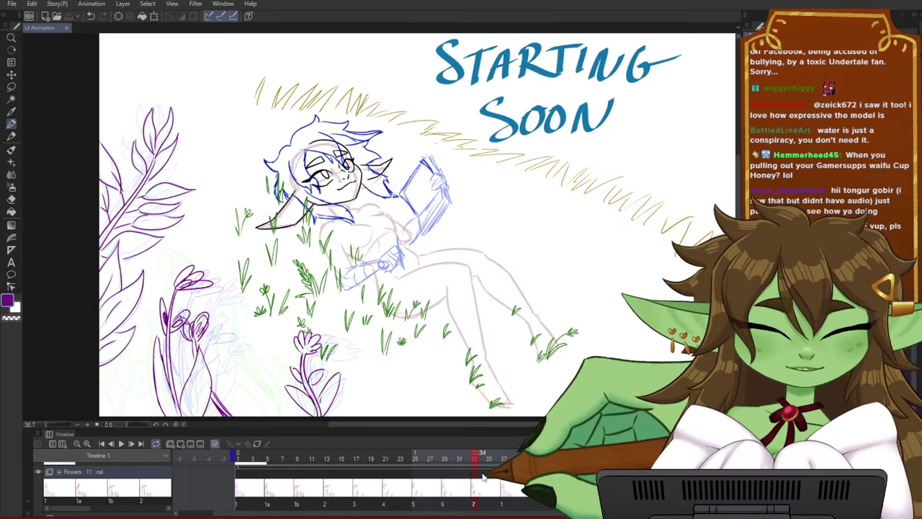
- Scrub from frame 33 back to the first frame and play the loop to check the plants' swaying motion
{"action": "left_click_drag", "start_coordinate": [475, 458], "coordinate": [216, 433]}
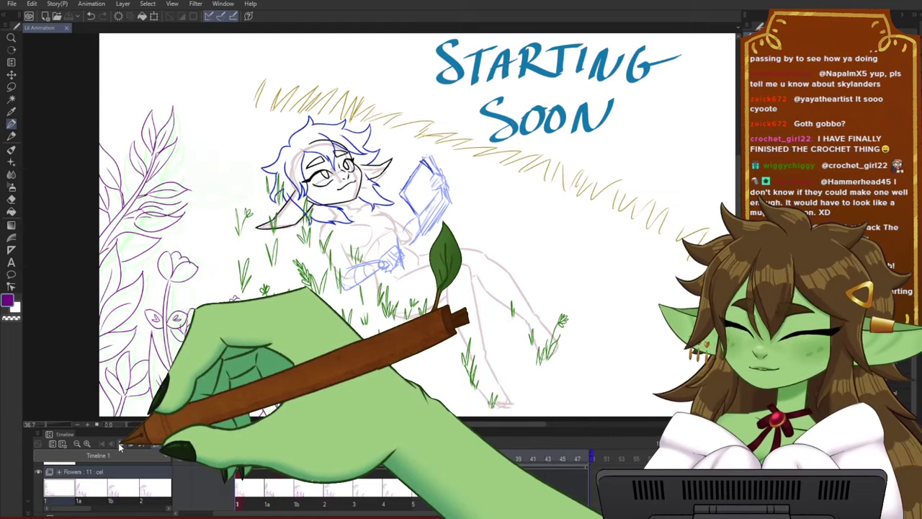
{"action": "left_click", "coordinate": [121, 444]}
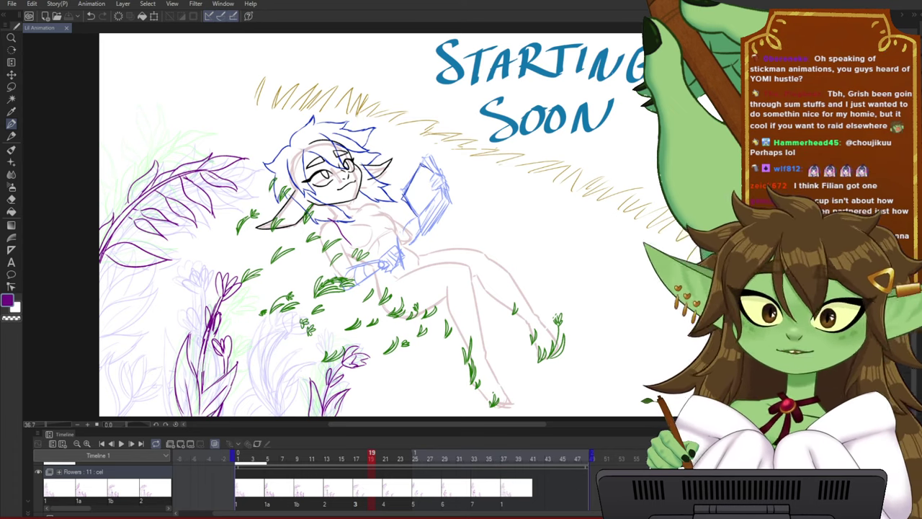
- Examine frame 19's branch, flowers and empty lower area at the canvas's left edge within the full scene
{"action": "scroll", "coordinate": [509, 222], "scroll_direction": "down", "scroll_amount": 1}
{"action": "left_click_drag", "start_coordinate": [409, 242], "coordinate": [421, 242]}
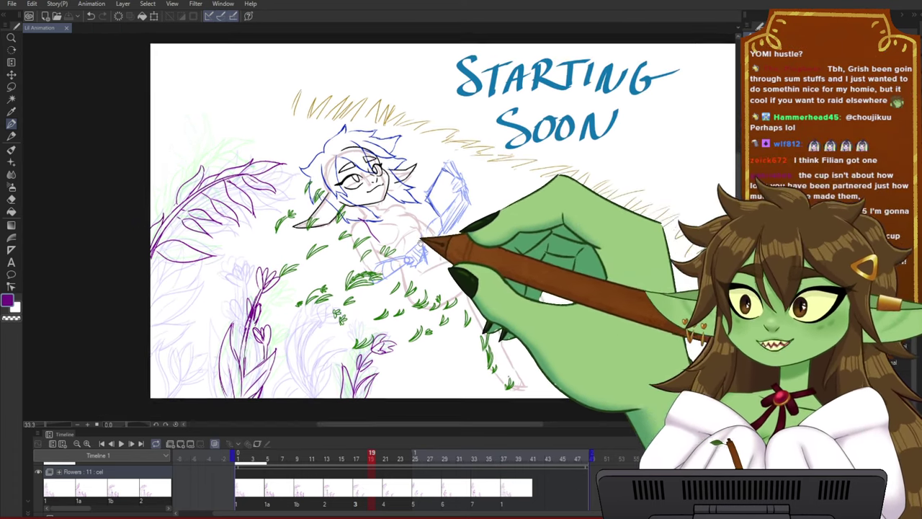
{"action": "scroll", "coordinate": [421, 241], "scroll_direction": "up", "scroll_amount": 4}
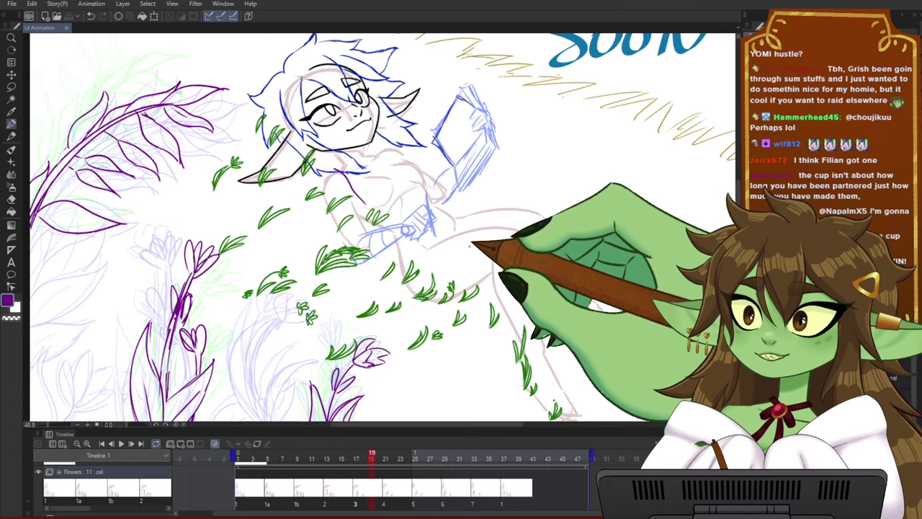
{"action": "left_click_drag", "start_coordinate": [518, 233], "coordinate": [509, 239]}
{"action": "scroll", "coordinate": [509, 238], "scroll_direction": "down", "scroll_amount": 1}
{"action": "left_click_drag", "start_coordinate": [434, 278], "coordinate": [468, 258]}
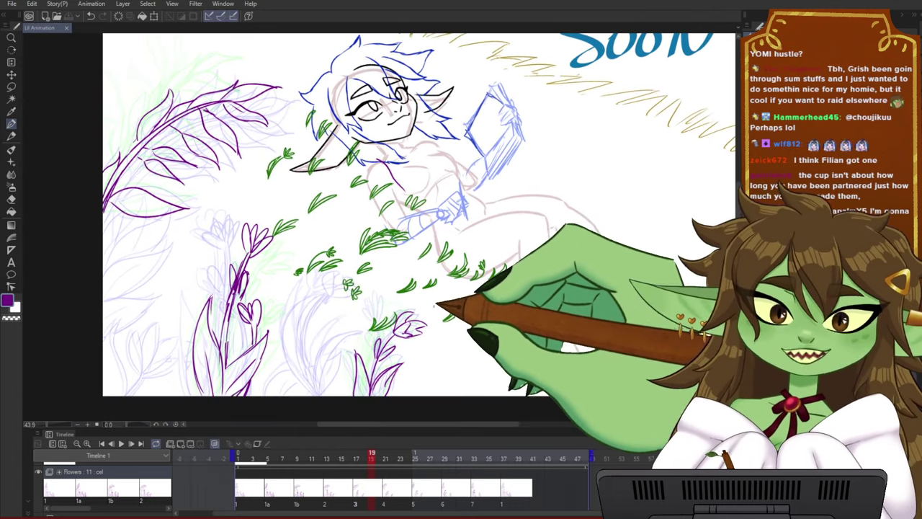
{"action": "scroll", "coordinate": [435, 305], "scroll_direction": "up", "scroll_amount": 1}
{"action": "left_click_drag", "start_coordinate": [375, 308], "coordinate": [430, 295]}
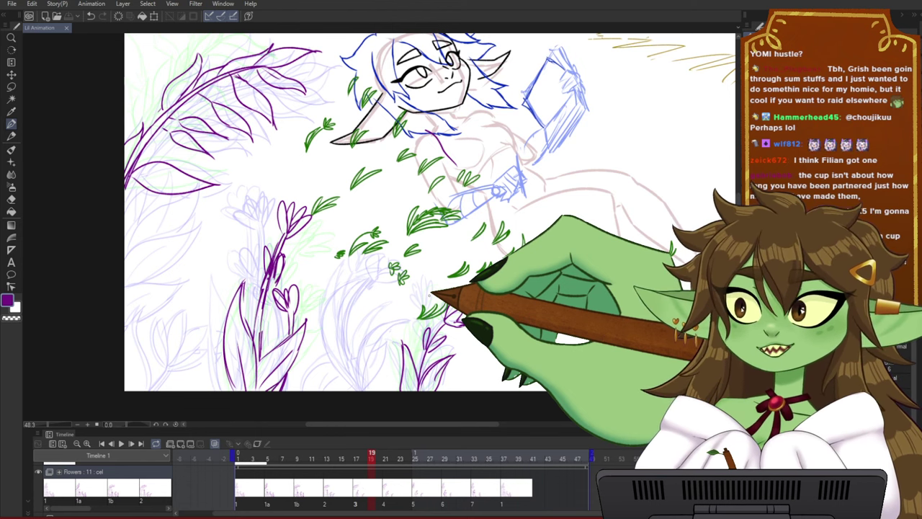
{"action": "scroll", "coordinate": [437, 276], "scroll_direction": "down", "scroll_amount": 1}
{"action": "scroll", "coordinate": [433, 282], "scroll_direction": "up", "scroll_amount": 1}
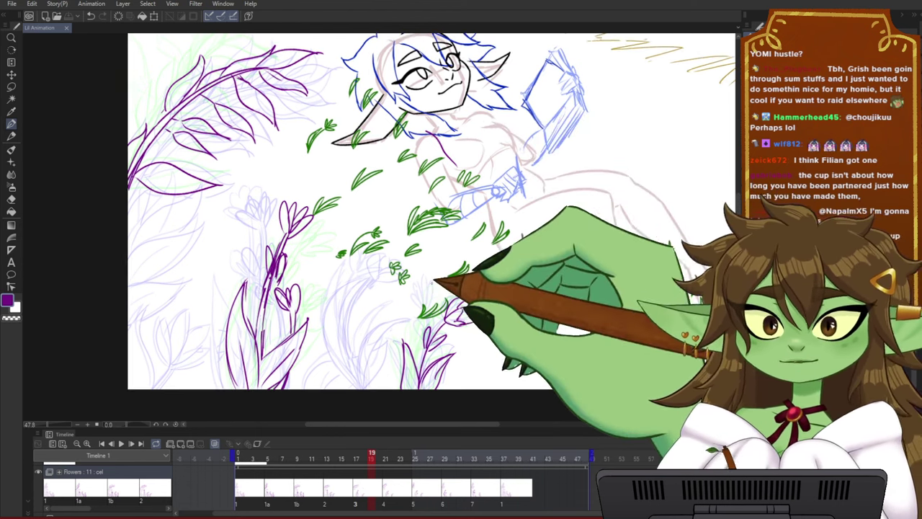
{"action": "left_click_drag", "start_coordinate": [508, 283], "coordinate": [501, 287]}
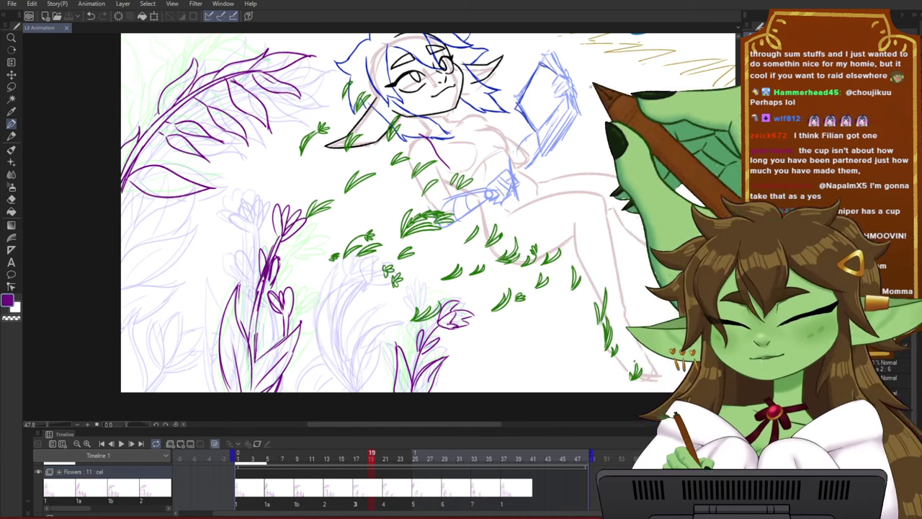
{"action": "scroll", "coordinate": [434, 238], "scroll_direction": "down", "scroll_amount": 1}
{"action": "left_click_drag", "start_coordinate": [447, 228], "coordinate": [424, 258]}
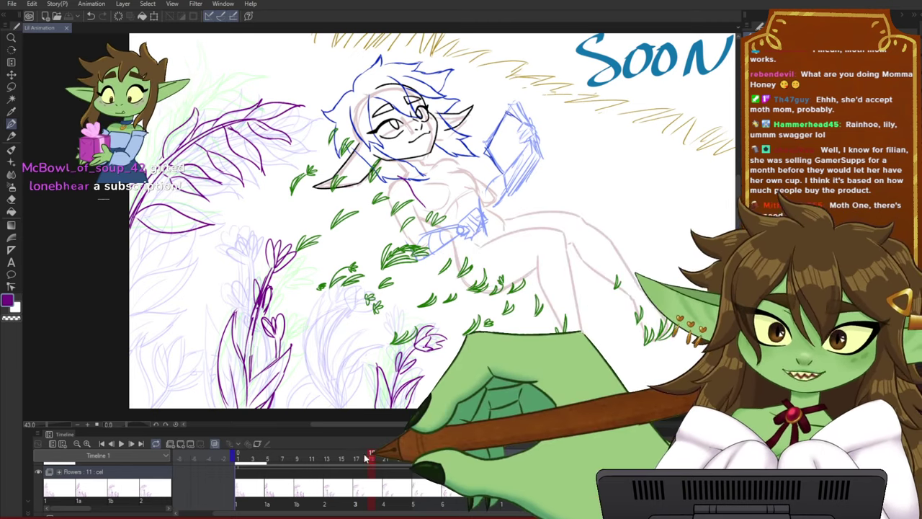
- Draw a cluster of long pointed leaves below the branch along the canvas's left edge on frame 18
{"action": "mouse_move", "coordinate": [372, 457]}
{"action": "left_mouse_down"}
{"action": "mouse_move", "coordinate": [334, 457]}
{"action": "mouse_move", "coordinate": [452, 458]}
{"action": "mouse_move", "coordinate": [339, 458]}
{"action": "mouse_move", "coordinate": [443, 440]}
{"action": "mouse_move", "coordinate": [561, 442]}
{"action": "mouse_move", "coordinate": [283, 469]}
{"action": "mouse_move", "coordinate": [277, 462]}
{"action": "mouse_move", "coordinate": [287, 461]}
{"action": "mouse_move", "coordinate": [270, 459]}
{"action": "mouse_move", "coordinate": [399, 454]}
{"action": "mouse_move", "coordinate": [300, 458]}
{"action": "mouse_move", "coordinate": [381, 451]}
{"action": "mouse_move", "coordinate": [374, 447]}
{"action": "left_mouse_up"}
{"action": "scroll", "coordinate": [192, 280], "scroll_direction": "up", "scroll_amount": 2}
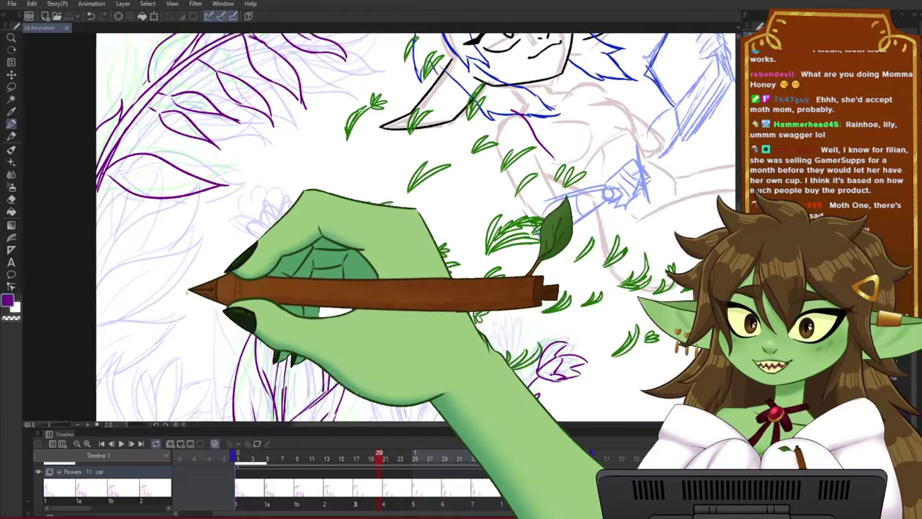
{"action": "left_click_drag", "start_coordinate": [221, 282], "coordinate": [301, 284]}
{"action": "mouse_move", "coordinate": [378, 455]}
{"action": "left_mouse_down"}
{"action": "mouse_move", "coordinate": [323, 456]}
{"action": "mouse_move", "coordinate": [363, 461]}
{"action": "left_mouse_up"}
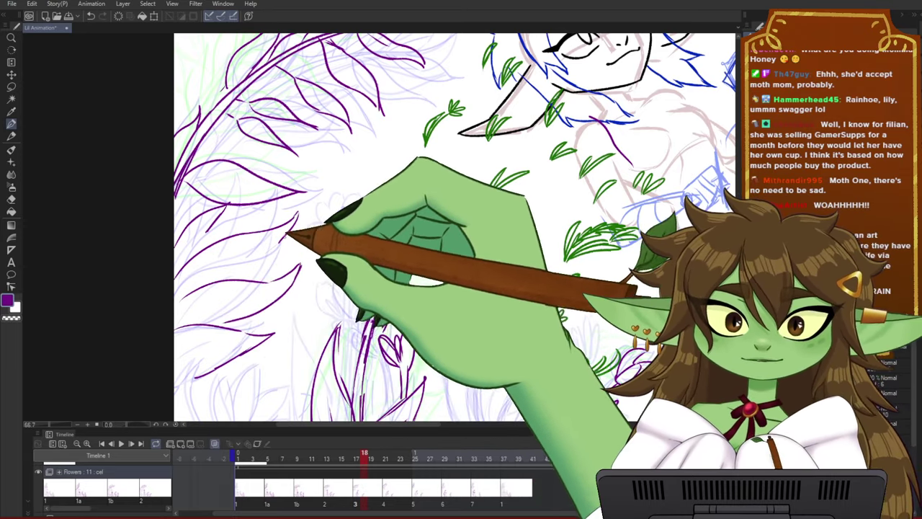
{"action": "left_click_drag", "start_coordinate": [404, 321], "coordinate": [412, 309]}
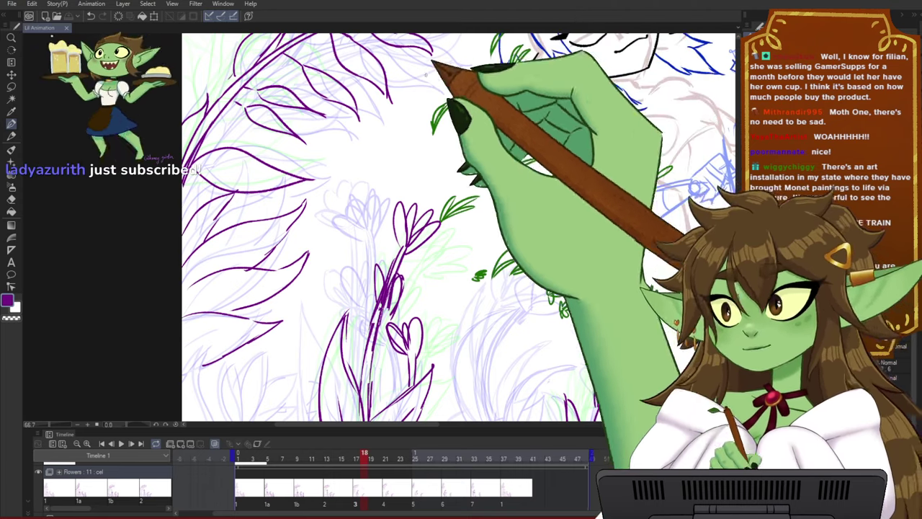
- Examine frame 18's new left-edge leaves together with the branch, flowers and character at different magnifications
{"action": "scroll", "coordinate": [356, 178], "scroll_direction": "down", "scroll_amount": 1}
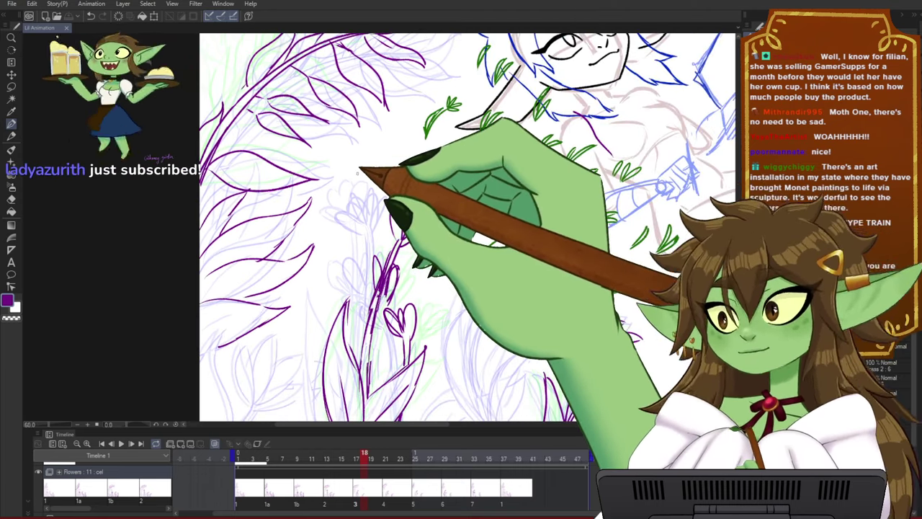
{"action": "scroll", "coordinate": [468, 224], "scroll_direction": "down", "scroll_amount": 1}
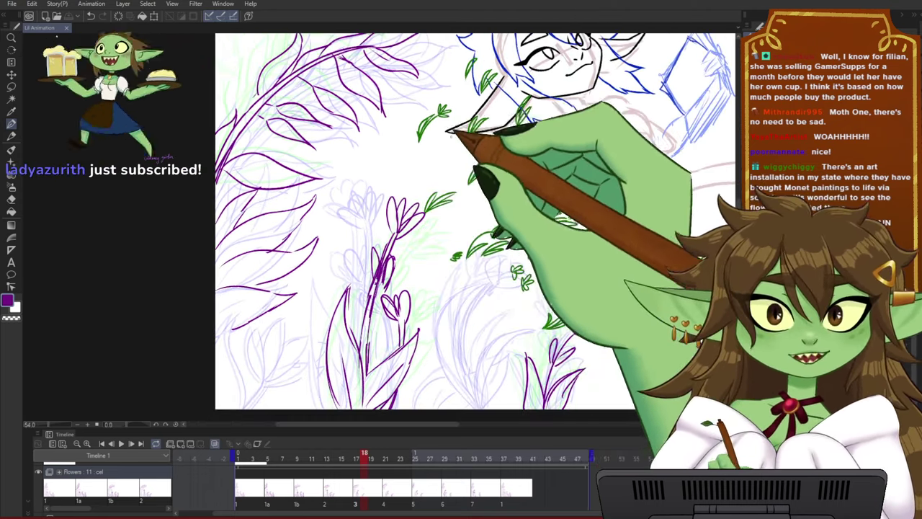
{"action": "left_click_drag", "start_coordinate": [453, 141], "coordinate": [451, 177]}
{"action": "scroll", "coordinate": [442, 148], "scroll_direction": "down", "scroll_amount": 1}
{"action": "scroll", "coordinate": [442, 148], "scroll_direction": "up", "scroll_amount": 1}
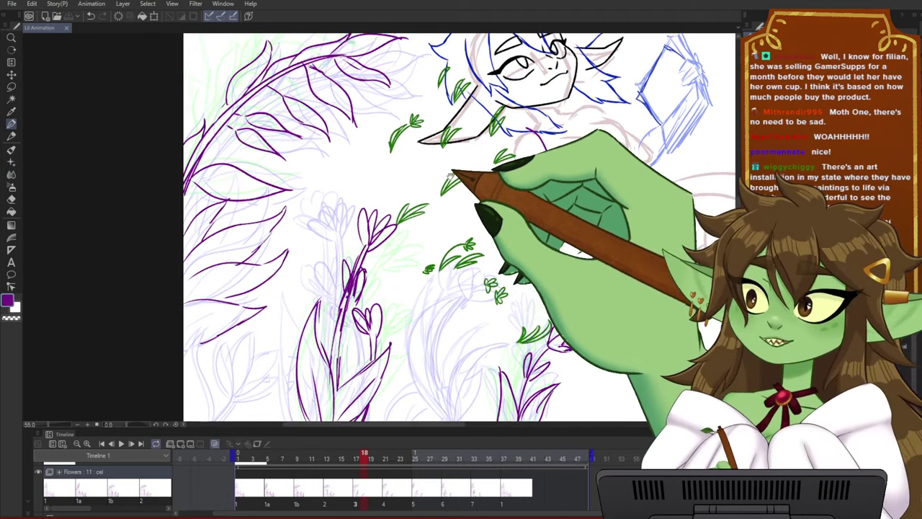
{"action": "scroll", "coordinate": [366, 191], "scroll_direction": "down", "scroll_amount": 1}
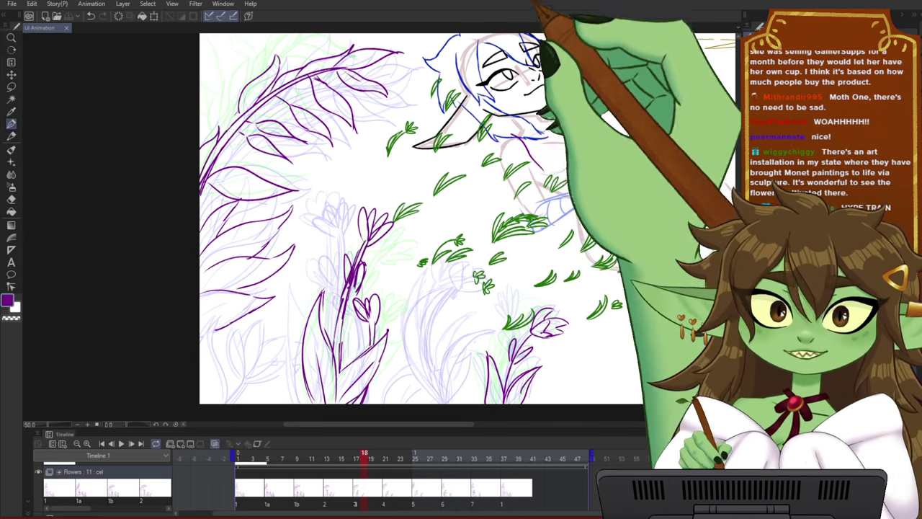
{"action": "scroll", "coordinate": [437, 266], "scroll_direction": "up", "scroll_amount": 1}
{"action": "mouse_move", "coordinate": [458, 291]}
{"action": "left_mouse_down"}
{"action": "mouse_move", "coordinate": [446, 280]}
{"action": "mouse_move", "coordinate": [446, 288]}
{"action": "left_mouse_up"}
{"action": "scroll", "coordinate": [447, 280], "scroll_direction": "up", "scroll_amount": 1}
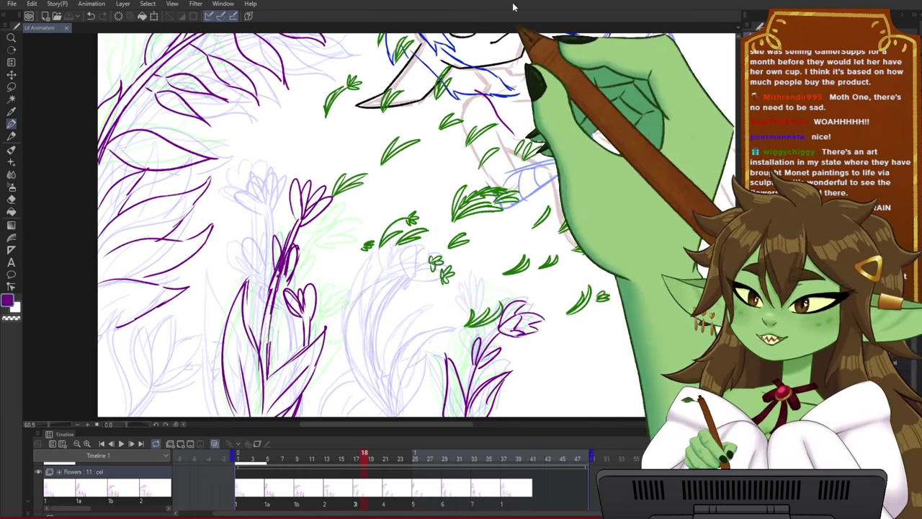
{"action": "left_click_drag", "start_coordinate": [523, 258], "coordinate": [491, 261]}
{"action": "scroll", "coordinate": [476, 252], "scroll_direction": "down", "scroll_amount": 1}
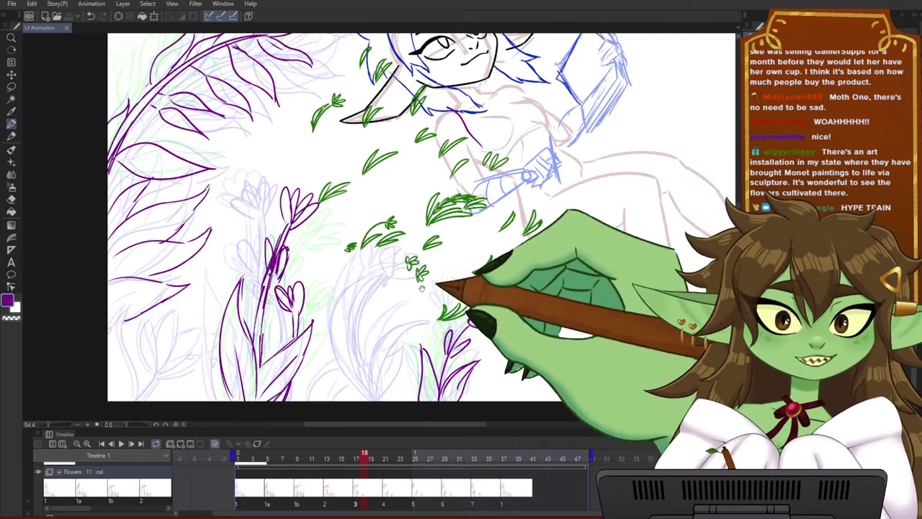
{"action": "left_click_drag", "start_coordinate": [388, 288], "coordinate": [387, 308]}
{"action": "scroll", "coordinate": [387, 308], "scroll_direction": "down", "scroll_amount": 1}
{"action": "left_click_drag", "start_coordinate": [547, 322], "coordinate": [532, 322]}
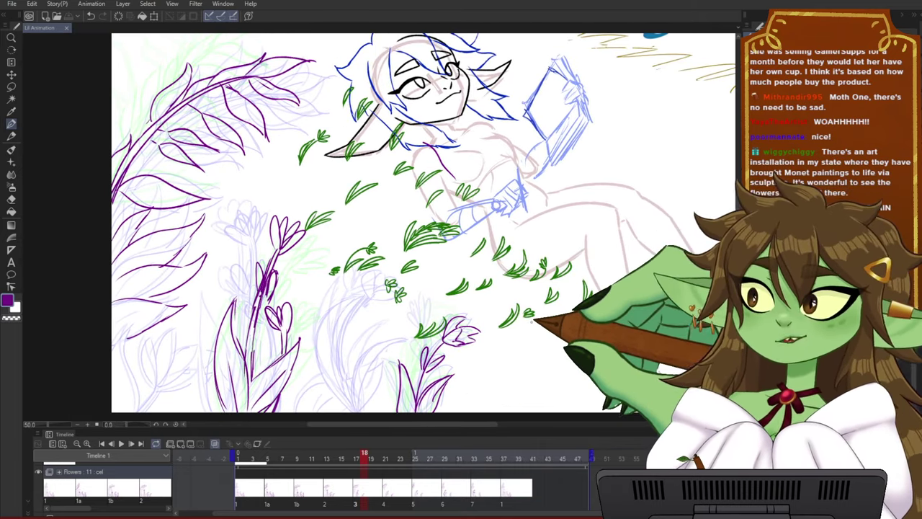
{"action": "scroll", "coordinate": [412, 292], "scroll_direction": "down", "scroll_amount": 1}
{"action": "scroll", "coordinate": [412, 292], "scroll_direction": "up", "scroll_amount": 1}
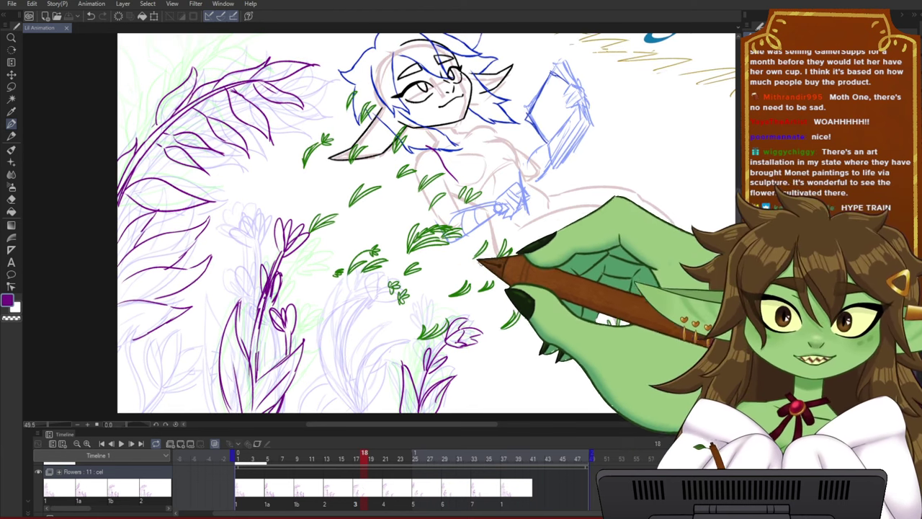
{"action": "left_click_drag", "start_coordinate": [486, 254], "coordinate": [462, 275]}
{"action": "scroll", "coordinate": [472, 285], "scroll_direction": "down", "scroll_amount": 1}
{"action": "left_click_drag", "start_coordinate": [406, 338], "coordinate": [435, 330]}
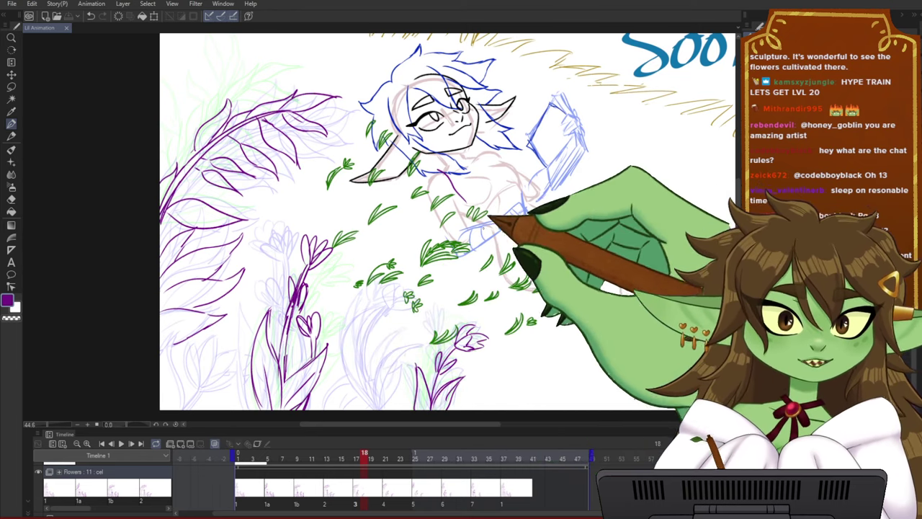
{"action": "scroll", "coordinate": [490, 214], "scroll_direction": "down", "scroll_amount": 2}
{"action": "scroll", "coordinate": [324, 288], "scroll_direction": "up", "scroll_amount": 5}
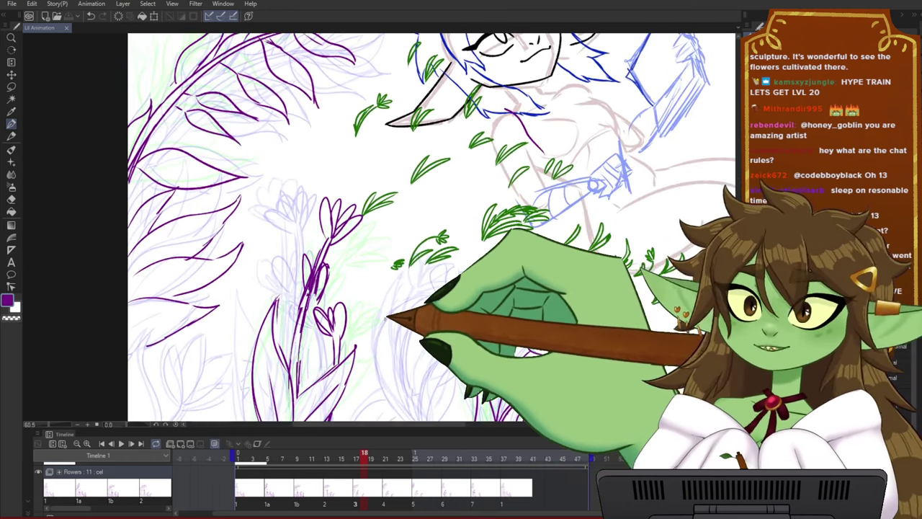
{"action": "left_click_drag", "start_coordinate": [391, 263], "coordinate": [424, 269]}
{"action": "left_click_drag", "start_coordinate": [457, 298], "coordinate": [443, 270]}
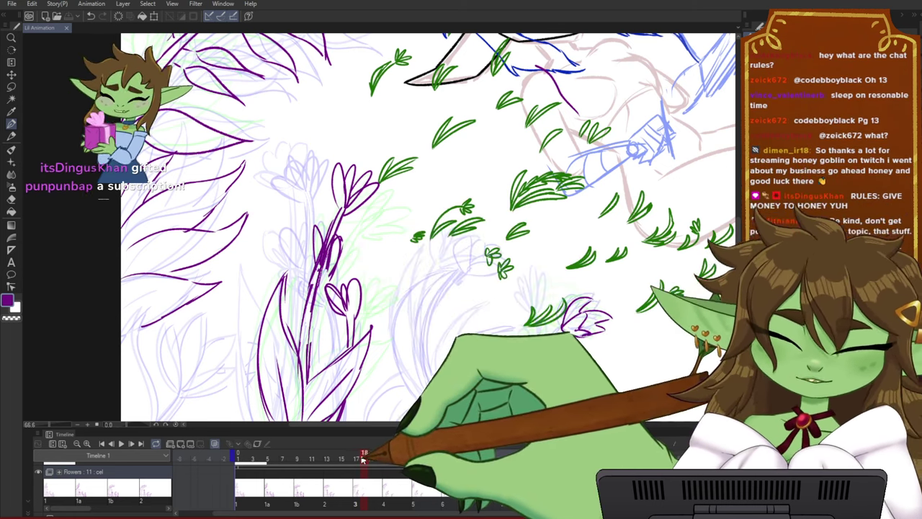
- Scrub to frame 27, examine its flowers and bare left edge, and compare them with the frames back to 19
{"action": "left_click_drag", "start_coordinate": [364, 458], "coordinate": [431, 454]}
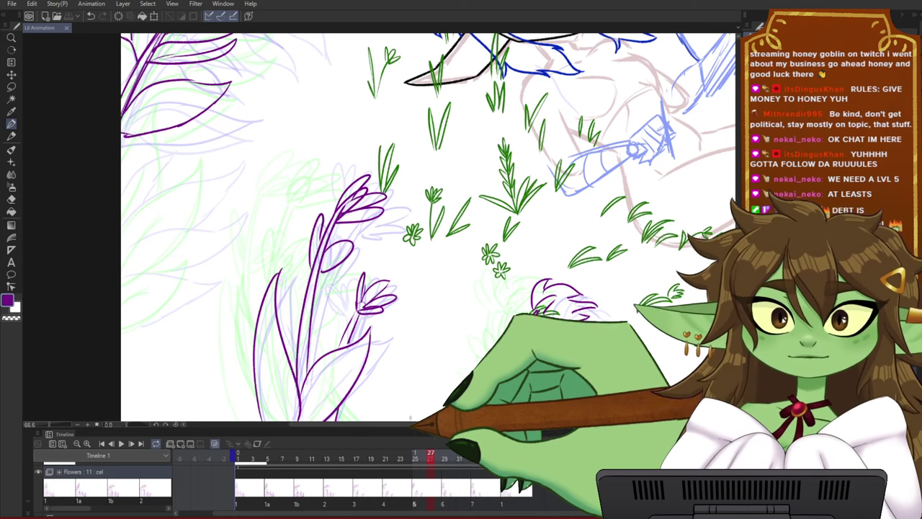
{"action": "scroll", "coordinate": [428, 234], "scroll_direction": "down", "scroll_amount": 2}
{"action": "scroll", "coordinate": [384, 254], "scroll_direction": "up", "scroll_amount": 2}
{"action": "left_click_drag", "start_coordinate": [382, 255], "coordinate": [410, 257]}
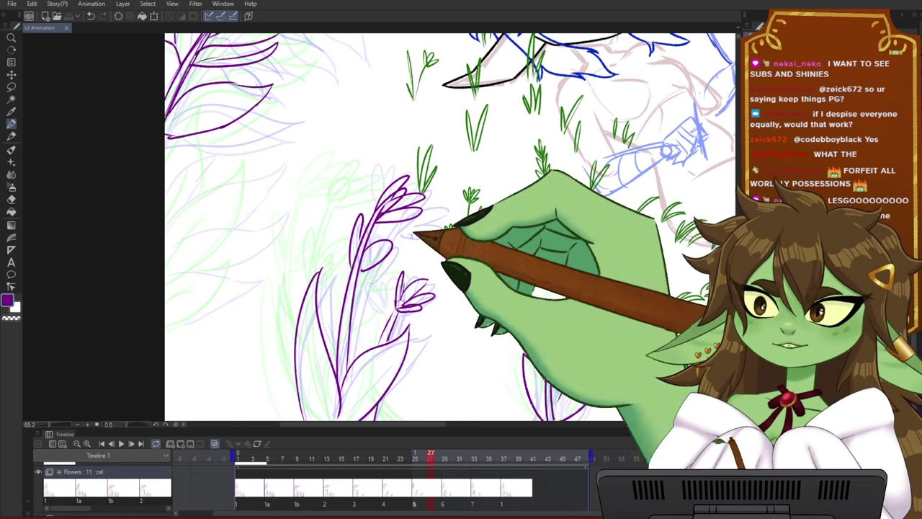
{"action": "scroll", "coordinate": [397, 257], "scroll_direction": "down", "scroll_amount": 1}
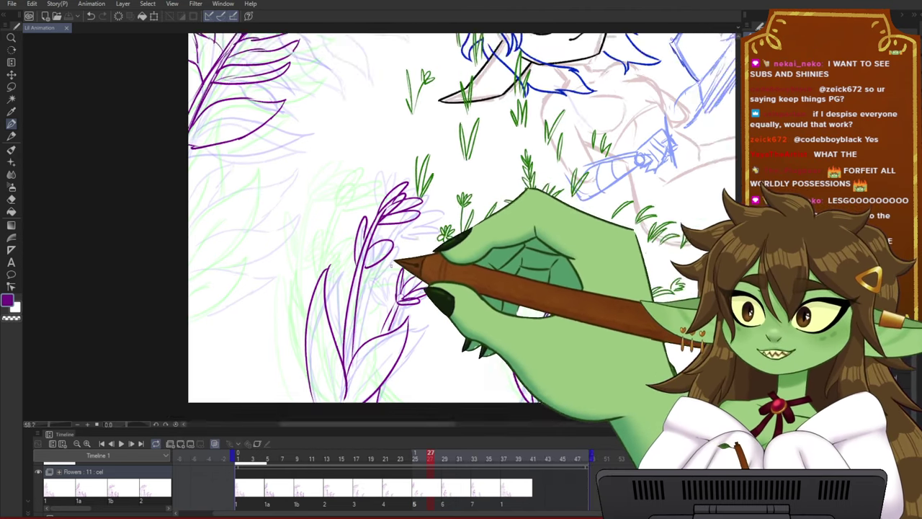
{"action": "scroll", "coordinate": [400, 265], "scroll_direction": "up", "scroll_amount": 1}
{"action": "left_click_drag", "start_coordinate": [401, 267], "coordinate": [374, 269]}
{"action": "scroll", "coordinate": [348, 272], "scroll_direction": "down", "scroll_amount": 1}
{"action": "scroll", "coordinate": [348, 271], "scroll_direction": "up", "scroll_amount": 1}
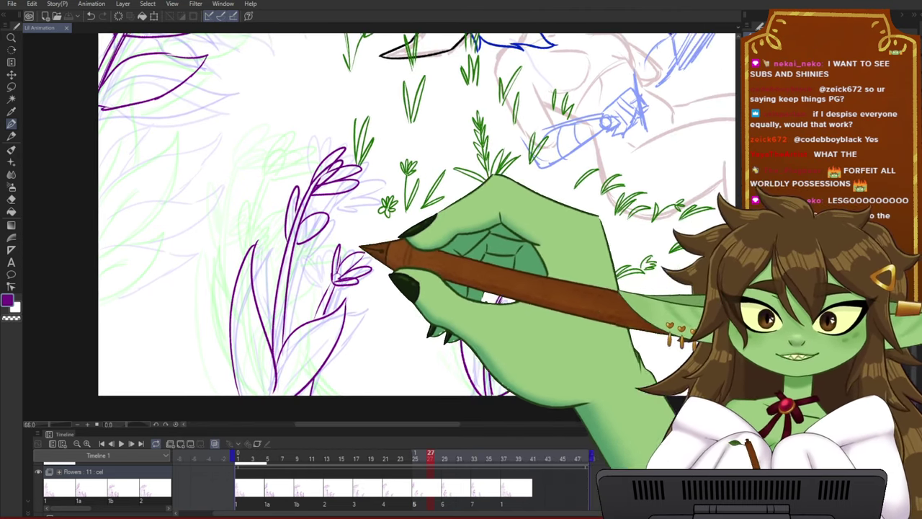
{"action": "left_click_drag", "start_coordinate": [407, 243], "coordinate": [416, 246]}
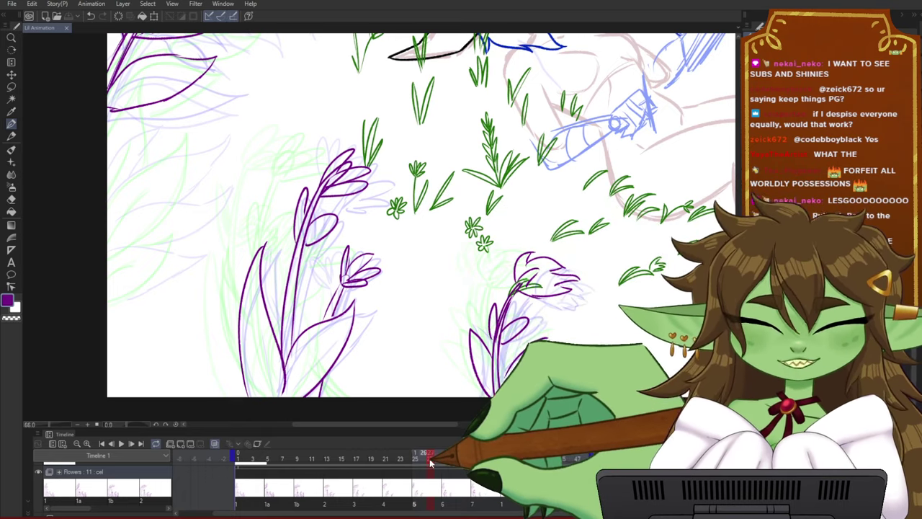
{"action": "left_click", "coordinate": [372, 456]}
{"action": "left_click_drag", "start_coordinate": [374, 456], "coordinate": [417, 457]}
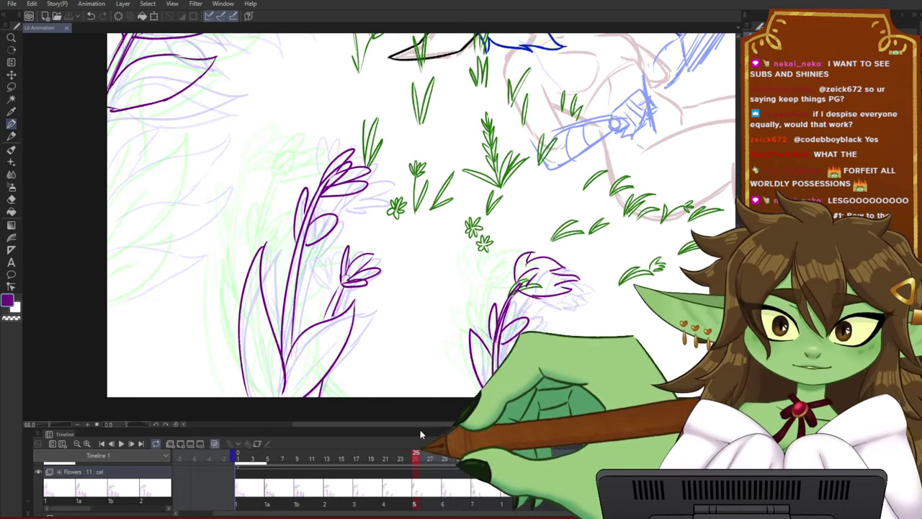
- Draw the cluster of long pointed leaves below the branch along the canvas's left edge on frame 22
{"action": "left_click_drag", "start_coordinate": [409, 285], "coordinate": [557, 353]}
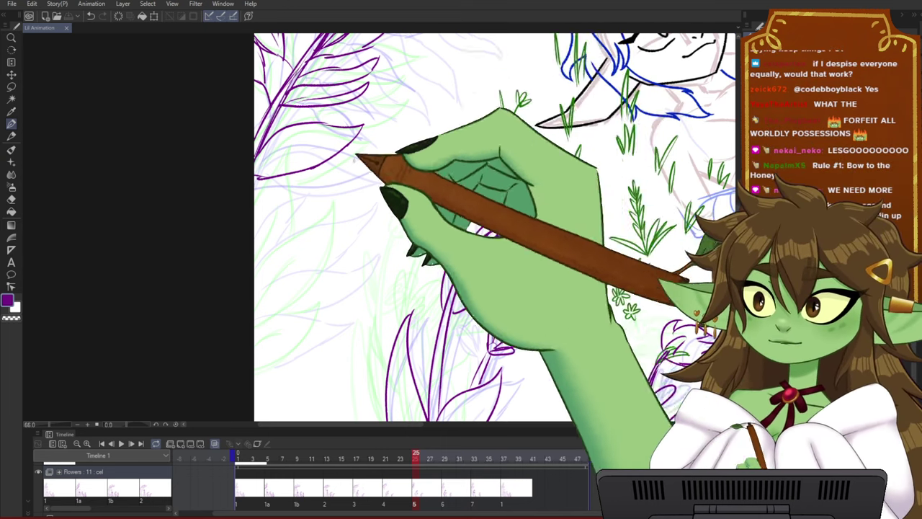
{"action": "scroll", "coordinate": [308, 222], "scroll_direction": "up", "scroll_amount": 1}
{"action": "left_click_drag", "start_coordinate": [371, 216], "coordinate": [355, 222]}
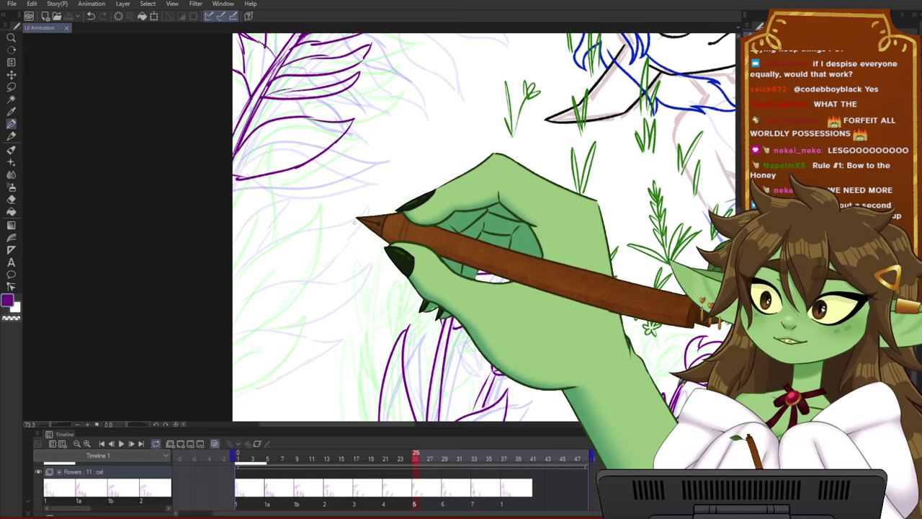
{"action": "scroll", "coordinate": [356, 221], "scroll_direction": "up", "scroll_amount": 1}
{"action": "left_click_drag", "start_coordinate": [398, 147], "coordinate": [397, 170]}
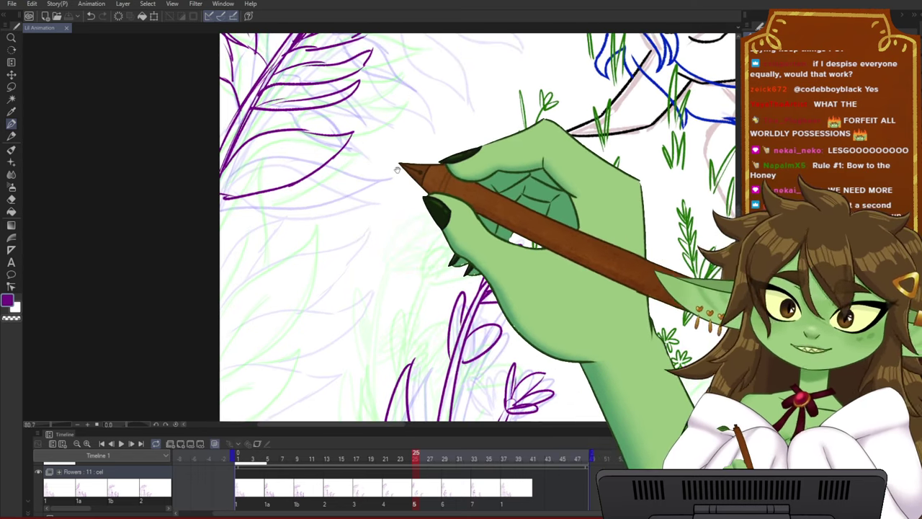
{"action": "mouse_move", "coordinate": [411, 458]}
{"action": "left_mouse_down"}
{"action": "mouse_move", "coordinate": [396, 459]}
{"action": "mouse_move", "coordinate": [423, 456]}
{"action": "mouse_move", "coordinate": [295, 465]}
{"action": "mouse_move", "coordinate": [400, 465]}
{"action": "left_mouse_up"}
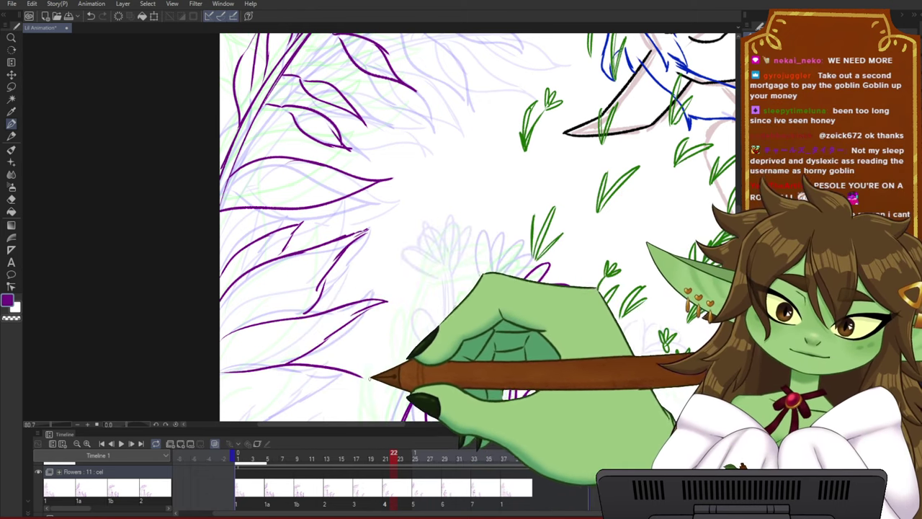
{"action": "left_click_drag", "start_coordinate": [370, 376], "coordinate": [404, 334]}
{"action": "mouse_move", "coordinate": [254, 328]}
{"action": "left_mouse_down"}
{"action": "mouse_move", "coordinate": [288, 320]}
{"action": "mouse_move", "coordinate": [376, 346]}
{"action": "mouse_move", "coordinate": [280, 387]}
{"action": "mouse_move", "coordinate": [256, 388]}
{"action": "left_mouse_up"}
{"action": "left_click_drag", "start_coordinate": [465, 330], "coordinate": [476, 317]}
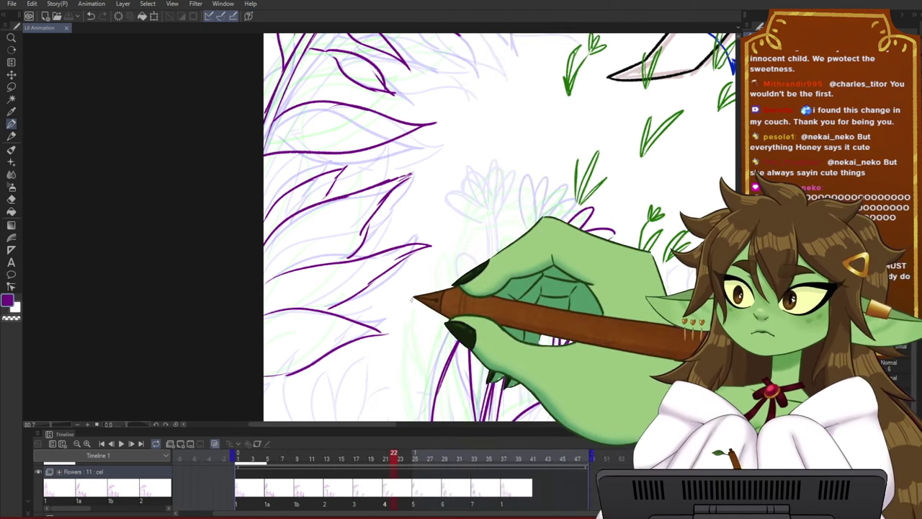
{"action": "left_click_drag", "start_coordinate": [484, 290], "coordinate": [474, 291]}
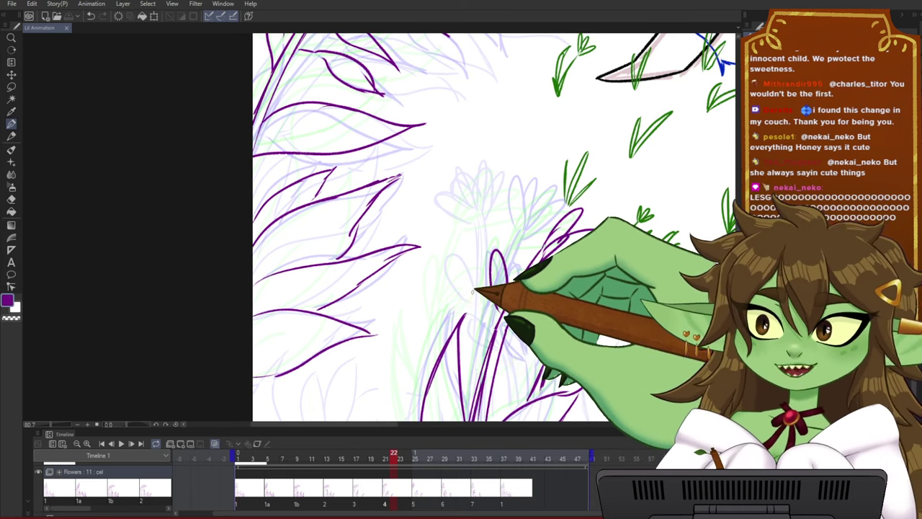
{"action": "mouse_move", "coordinate": [452, 294]}
{"action": "left_mouse_down"}
{"action": "mouse_move", "coordinate": [475, 286]}
{"action": "mouse_move", "coordinate": [419, 299]}
{"action": "left_mouse_up"}
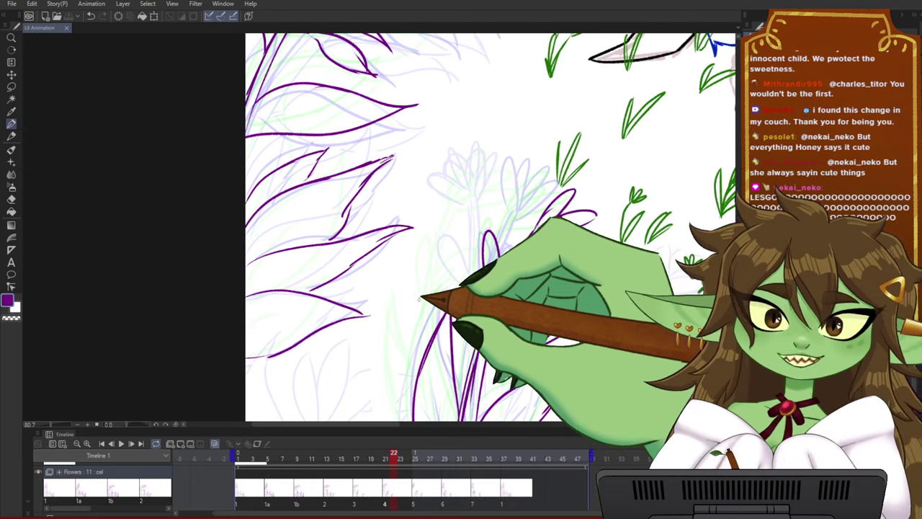
- Skew the cluster of pointed leaves below the branch on frame 21 so its tips slant slightly downward
{"action": "mouse_move", "coordinate": [394, 455]}
{"action": "left_mouse_down"}
{"action": "mouse_move", "coordinate": [349, 459]}
{"action": "mouse_move", "coordinate": [428, 456]}
{"action": "mouse_move", "coordinate": [371, 459]}
{"action": "mouse_move", "coordinate": [386, 457]}
{"action": "left_mouse_up"}
{"action": "key", "text": "m"}
{"action": "mouse_move", "coordinate": [394, 299]}
{"action": "left_mouse_down"}
{"action": "mouse_move", "coordinate": [266, 379]}
{"action": "mouse_move", "coordinate": [262, 154]}
{"action": "mouse_move", "coordinate": [365, 142]}
{"action": "mouse_move", "coordinate": [400, 291]}
{"action": "left_mouse_up"}
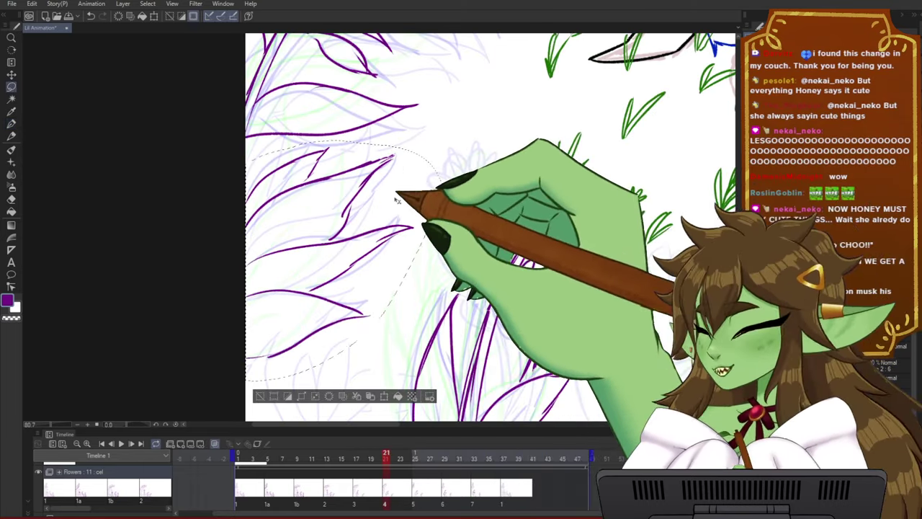
{"action": "key", "text": "ctrl+t"}
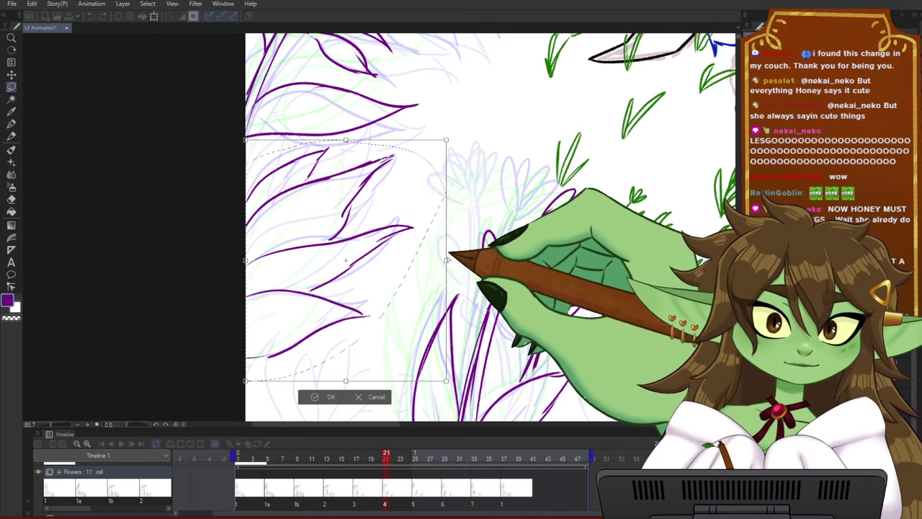
{"action": "mouse_move", "coordinate": [447, 262]}
{"action": "left_mouse_down"}
{"action": "mouse_move", "coordinate": [447, 291]}
{"action": "mouse_move", "coordinate": [457, 291]}
{"action": "left_mouse_up"}
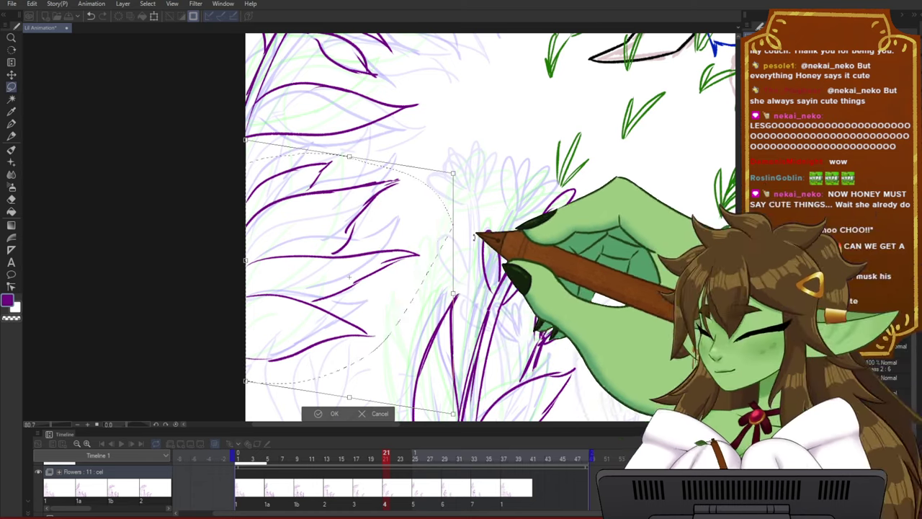
{"action": "key", "text": "Return"}
{"action": "key", "text": "ctrl+d"}
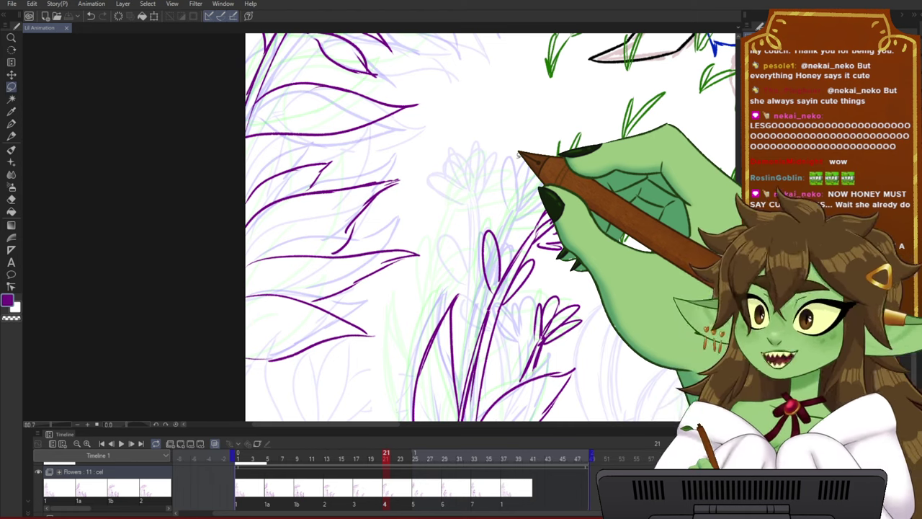
- Examine frame 21's skewed left-edge leaves against the onion-skinned neighbouring frames and the flowers at different magnifications
{"action": "scroll", "coordinate": [395, 297], "scroll_direction": "up", "scroll_amount": 1}
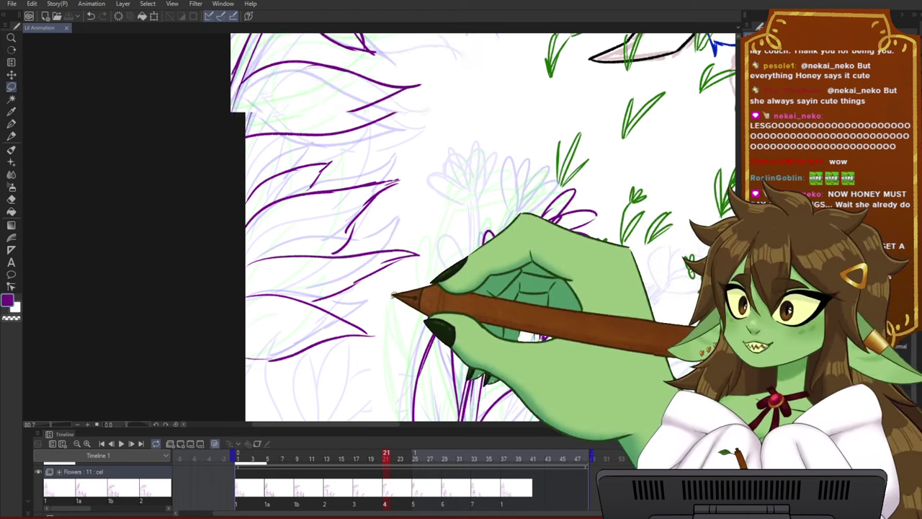
{"action": "scroll", "coordinate": [394, 295], "scroll_direction": "down", "scroll_amount": 1}
{"action": "left_click_drag", "start_coordinate": [410, 309], "coordinate": [401, 306]}
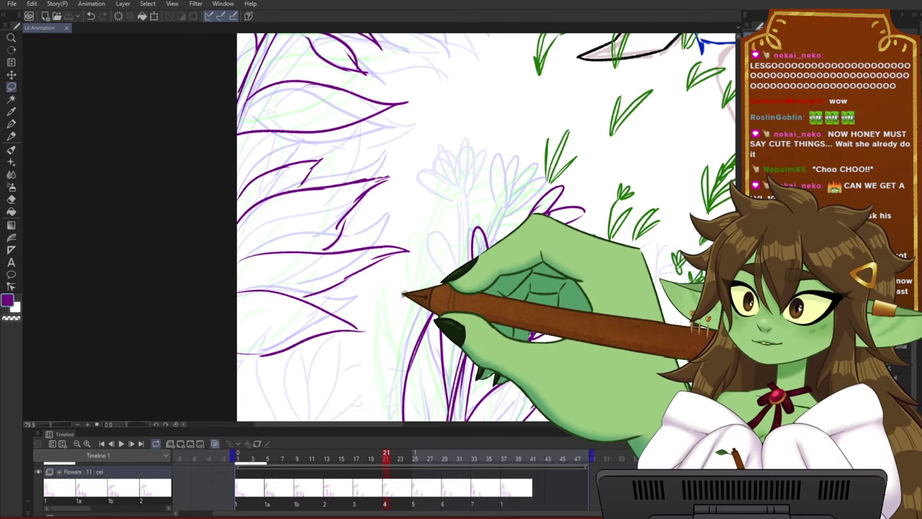
{"action": "scroll", "coordinate": [401, 295], "scroll_direction": "down", "scroll_amount": 1}
{"action": "left_click_drag", "start_coordinate": [440, 258], "coordinate": [412, 268]}
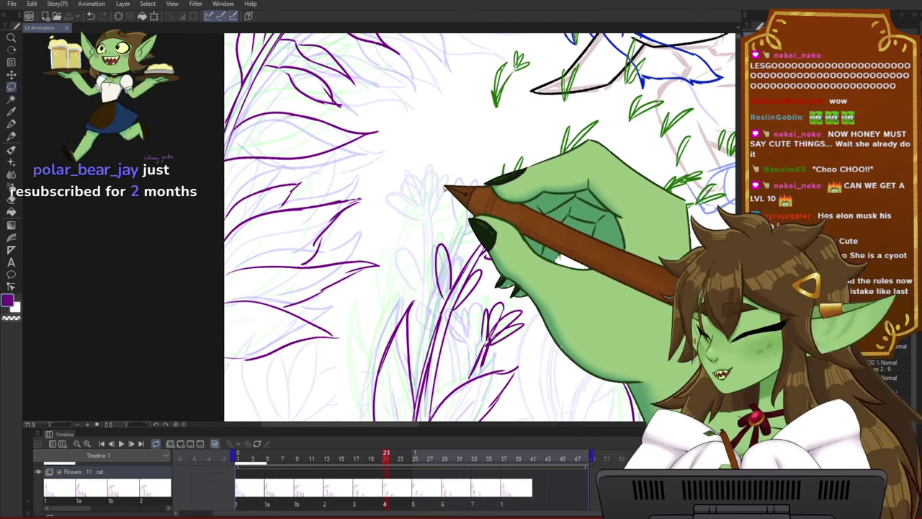
{"action": "key", "text": "p"}
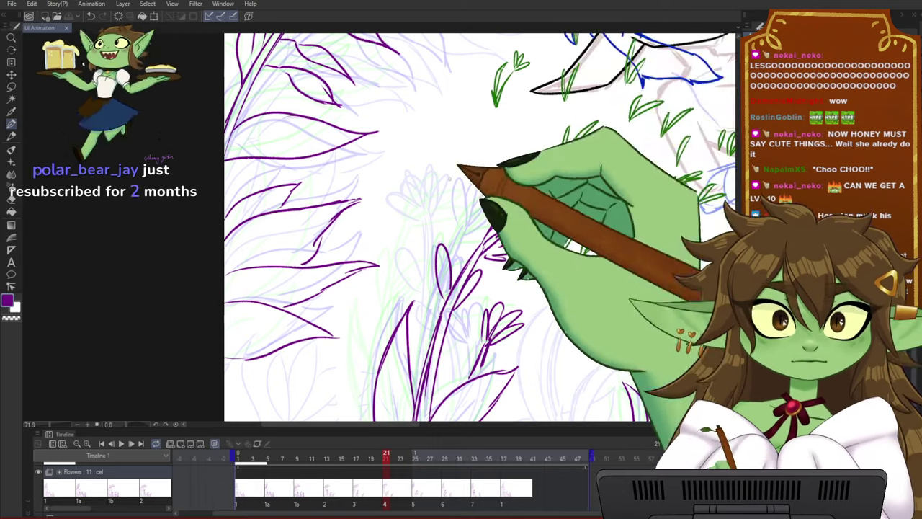
{"action": "scroll", "coordinate": [446, 208], "scroll_direction": "down", "scroll_amount": 1}
{"action": "scroll", "coordinate": [396, 283], "scroll_direction": "up", "scroll_amount": 1}
{"action": "mouse_move", "coordinate": [401, 283]}
{"action": "left_mouse_down"}
{"action": "mouse_move", "coordinate": [424, 288]}
{"action": "mouse_move", "coordinate": [413, 290]}
{"action": "left_mouse_up"}
{"action": "scroll", "coordinate": [425, 290], "scroll_direction": "up", "scroll_amount": 1}
{"action": "scroll", "coordinate": [425, 290], "scroll_direction": "down", "scroll_amount": 1}
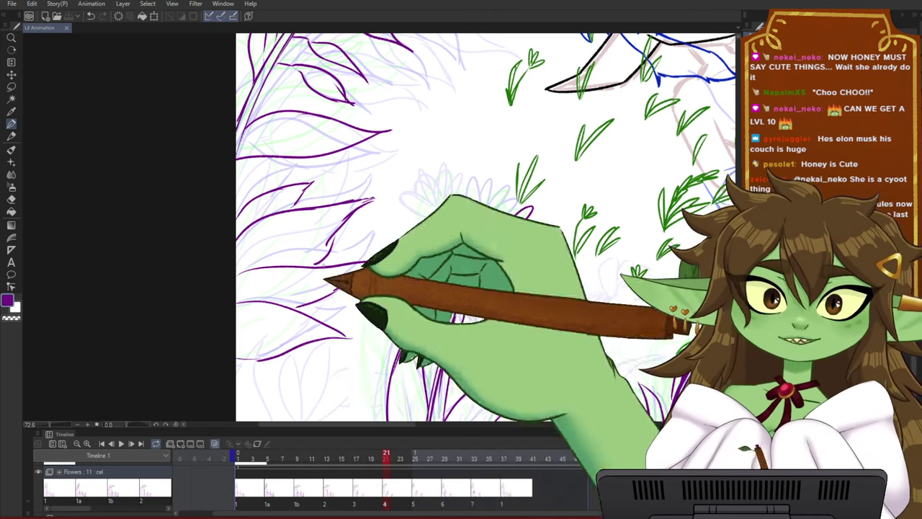
{"action": "mouse_move", "coordinate": [238, 250]}
{"action": "left_mouse_down"}
{"action": "mouse_move", "coordinate": [191, 262]}
{"action": "mouse_move", "coordinate": [274, 271]}
{"action": "mouse_move", "coordinate": [312, 306]}
{"action": "mouse_move", "coordinate": [301, 301]}
{"action": "left_mouse_up"}
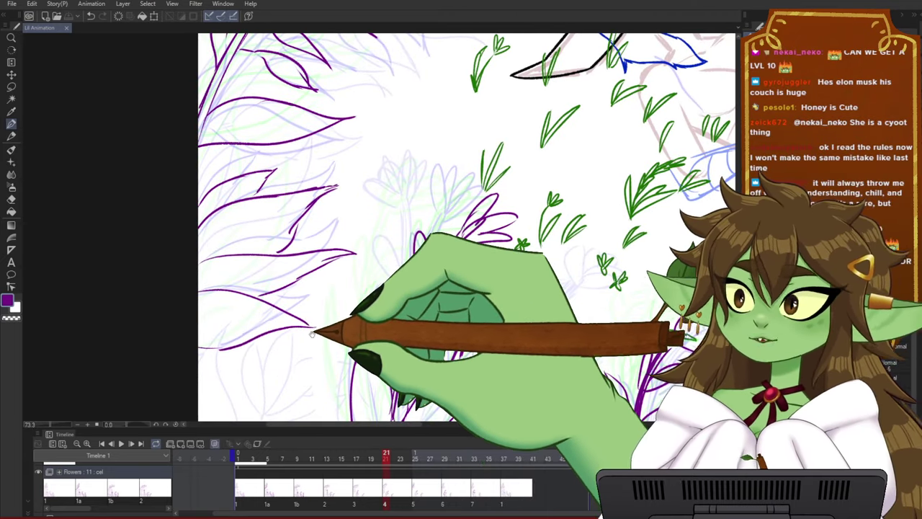
{"action": "left_click_drag", "start_coordinate": [311, 334], "coordinate": [346, 303]}
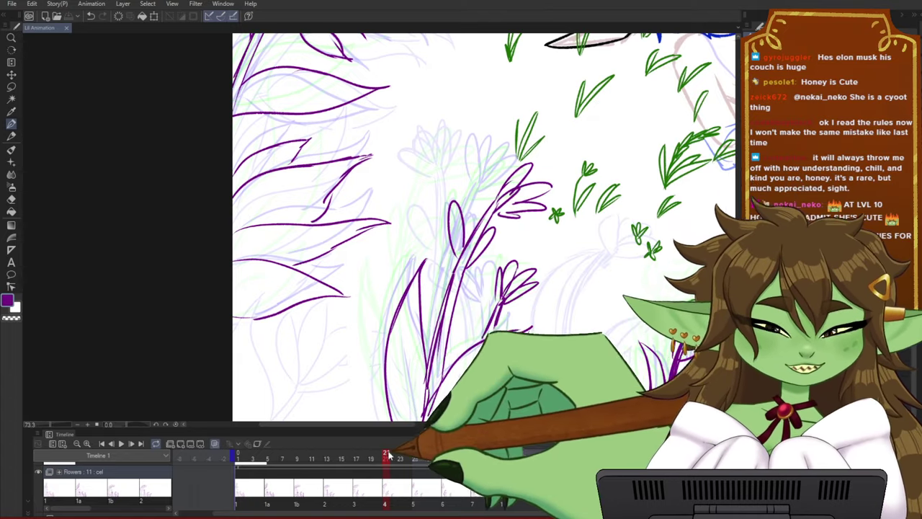
- Compare frames 21 and 25, and draw pointed leaves below the branch along the canvas's left edge on frame 25
{"action": "left_click_drag", "start_coordinate": [387, 454], "coordinate": [423, 451]}
{"action": "left_click_drag", "start_coordinate": [457, 353], "coordinate": [422, 334]}
{"action": "scroll", "coordinate": [438, 324], "scroll_direction": "up", "scroll_amount": 2}
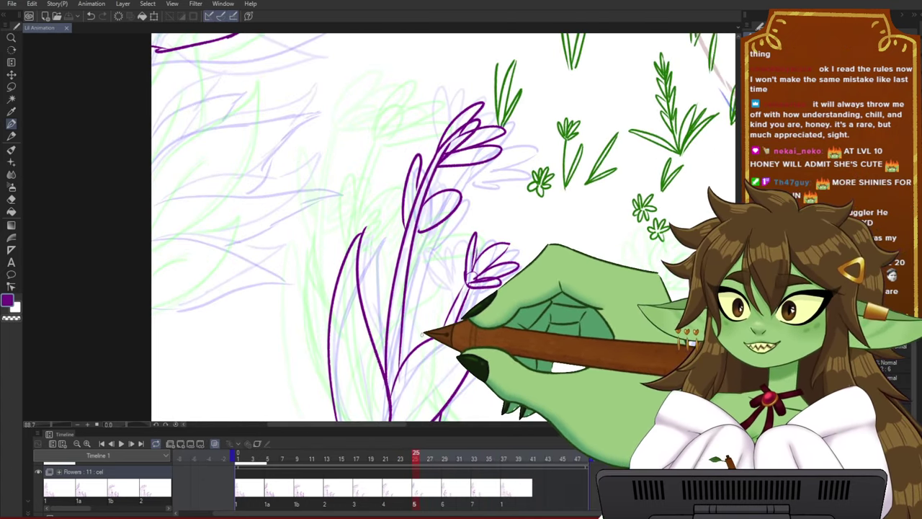
{"action": "left_click", "coordinate": [385, 457]}
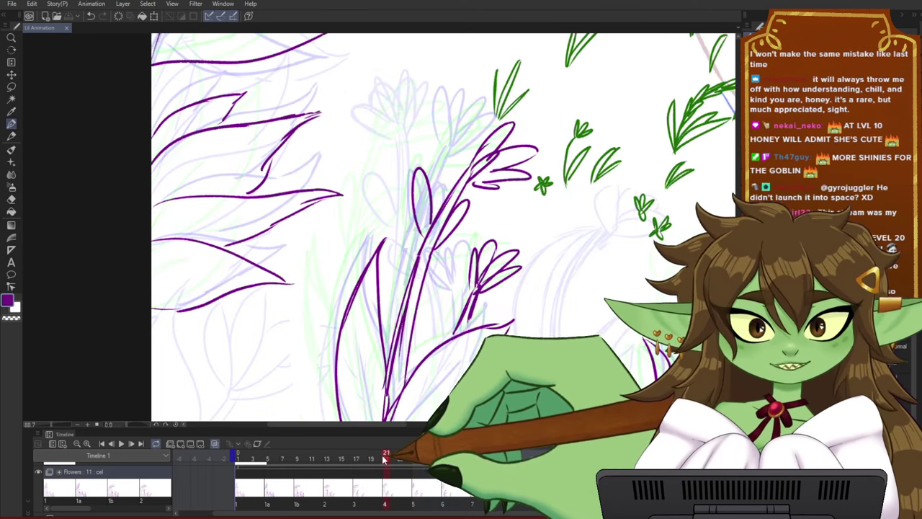
{"action": "left_click_drag", "start_coordinate": [384, 459], "coordinate": [413, 441]}
{"action": "left_click_drag", "start_coordinate": [469, 186], "coordinate": [513, 256]}
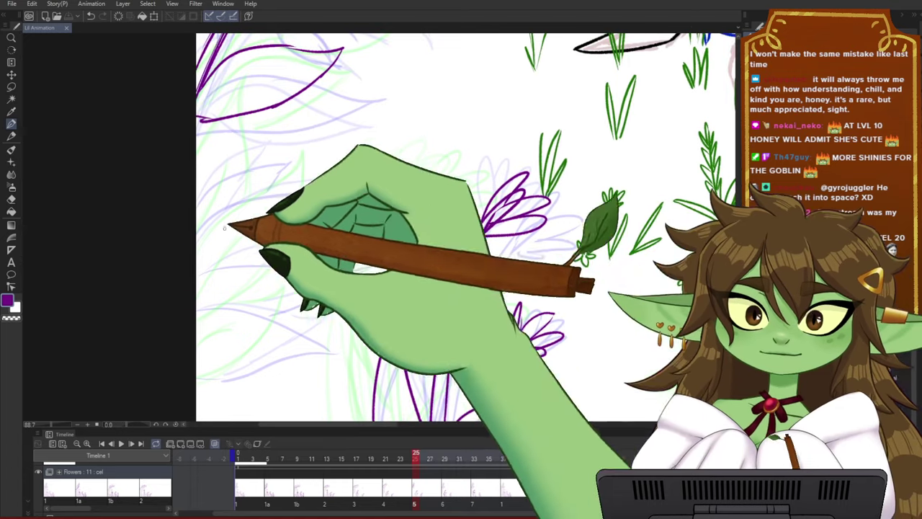
{"action": "left_click_drag", "start_coordinate": [189, 237], "coordinate": [285, 186]}
{"action": "key", "text": "ctrl+z"}
{"action": "left_click_drag", "start_coordinate": [189, 239], "coordinate": [300, 174]}
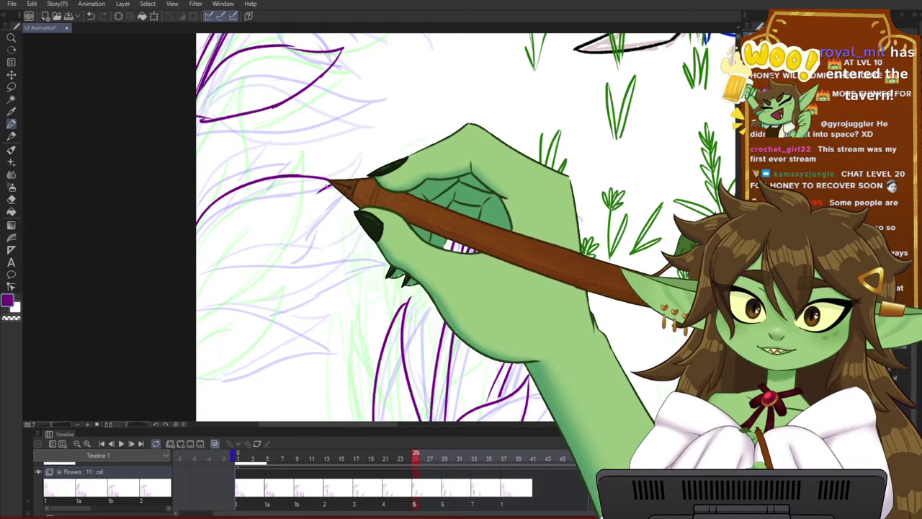
{"action": "left_click_drag", "start_coordinate": [334, 184], "coordinate": [199, 315]}
- Cut the newly drawn leaves below the branch out of the frame 25 drawing
{"action": "left_click_drag", "start_coordinate": [452, 301], "coordinate": [450, 306]}
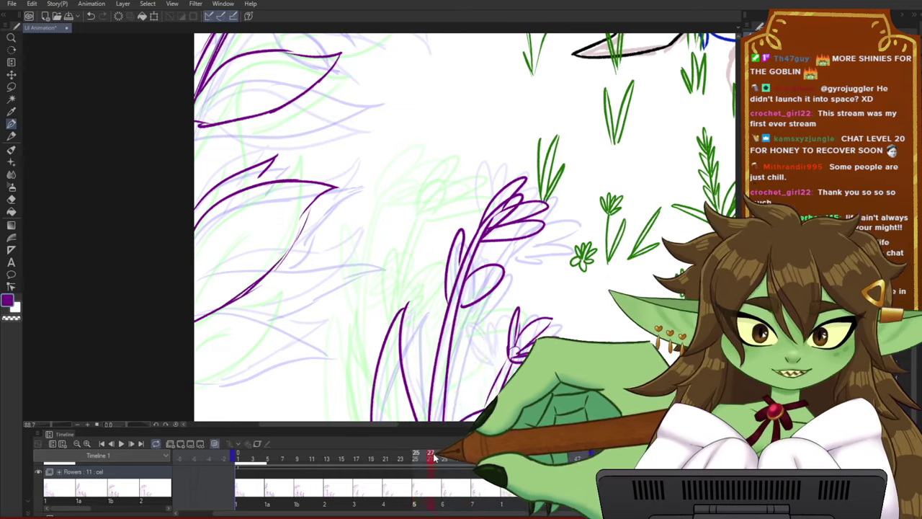
{"action": "mouse_move", "coordinate": [434, 458]}
{"action": "left_mouse_down"}
{"action": "mouse_move", "coordinate": [473, 455]}
{"action": "mouse_move", "coordinate": [239, 463]}
{"action": "mouse_move", "coordinate": [446, 455]}
{"action": "mouse_move", "coordinate": [437, 460]}
{"action": "left_mouse_up"}
{"action": "key", "text": "m"}
{"action": "mouse_move", "coordinate": [342, 245]}
{"action": "left_mouse_down"}
{"action": "mouse_move", "coordinate": [179, 350]}
{"action": "mouse_move", "coordinate": [345, 242]}
{"action": "left_mouse_up"}
{"action": "key", "text": "ctrl+x"}
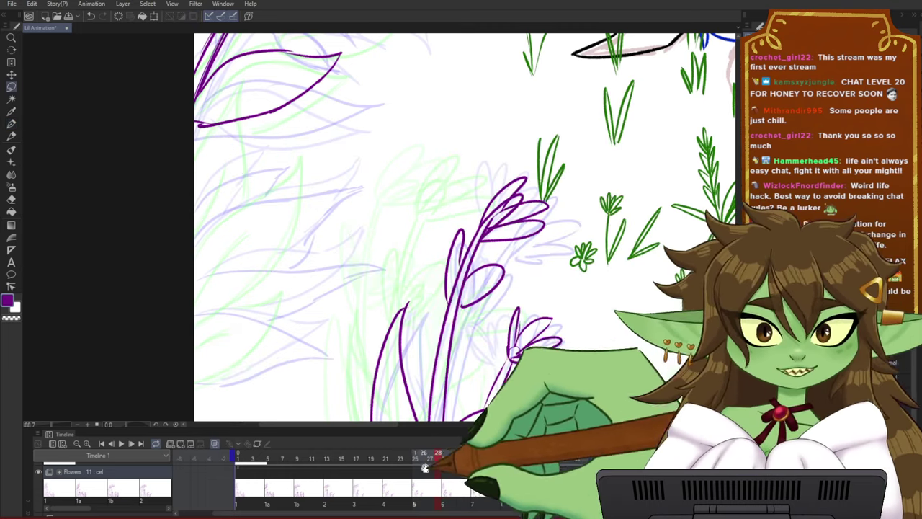
- Shift the cluster of pointed leaves below the branch slightly upward on frame 21
{"action": "mouse_move", "coordinate": [434, 461]}
{"action": "left_mouse_down"}
{"action": "mouse_move", "coordinate": [354, 461]}
{"action": "mouse_move", "coordinate": [385, 460]}
{"action": "left_mouse_up"}
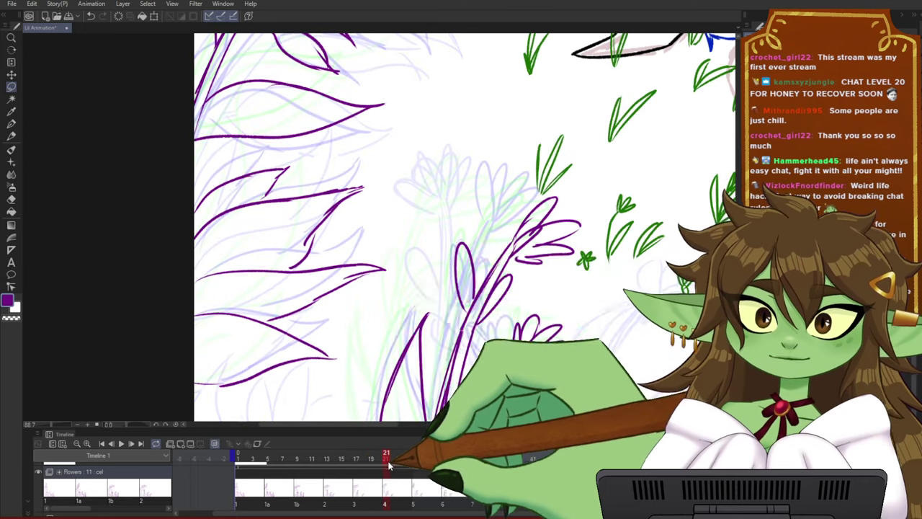
{"action": "mouse_move", "coordinate": [183, 184]}
{"action": "left_mouse_down"}
{"action": "mouse_move", "coordinate": [387, 275]}
{"action": "mouse_move", "coordinate": [360, 340]}
{"action": "left_mouse_up"}
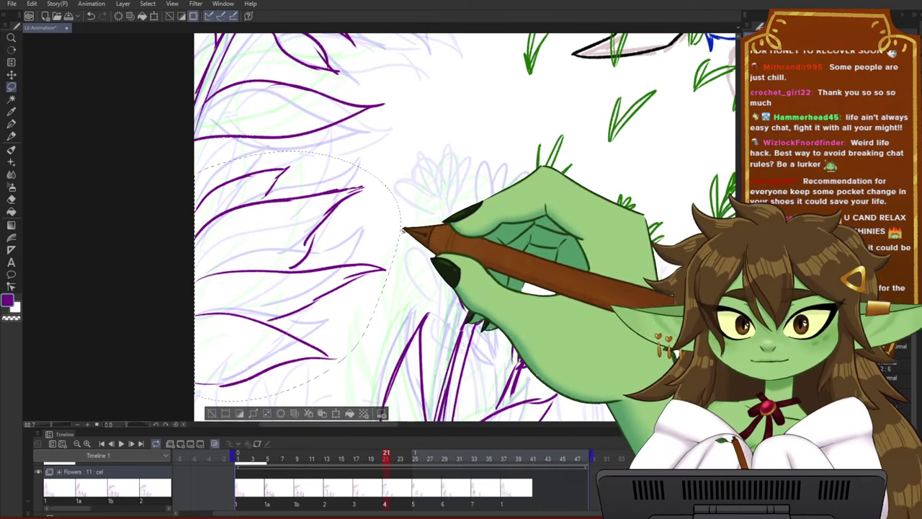
{"action": "key", "text": "ctrl+t"}
{"action": "left_click_drag", "start_coordinate": [400, 243], "coordinate": [399, 229]}
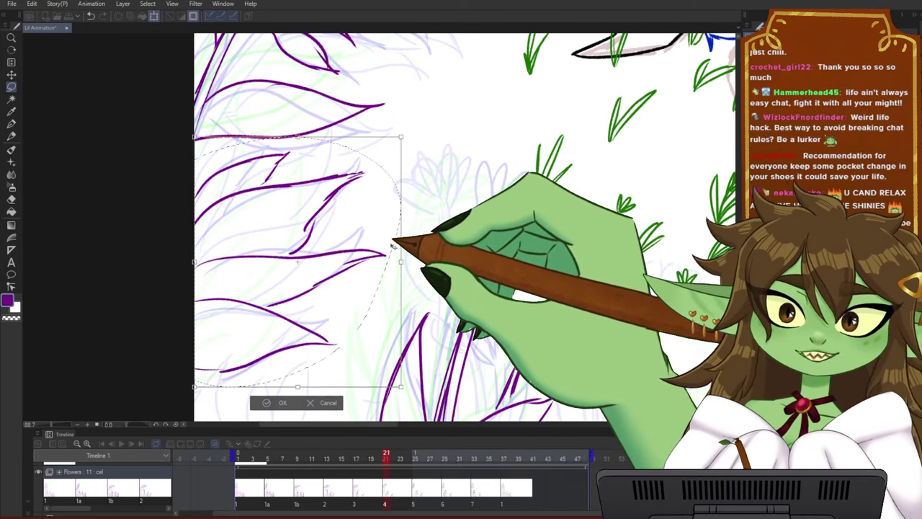
{"action": "key", "text": "Return"}
{"action": "key", "text": "ctrl+d"}
{"action": "key", "text": "p"}
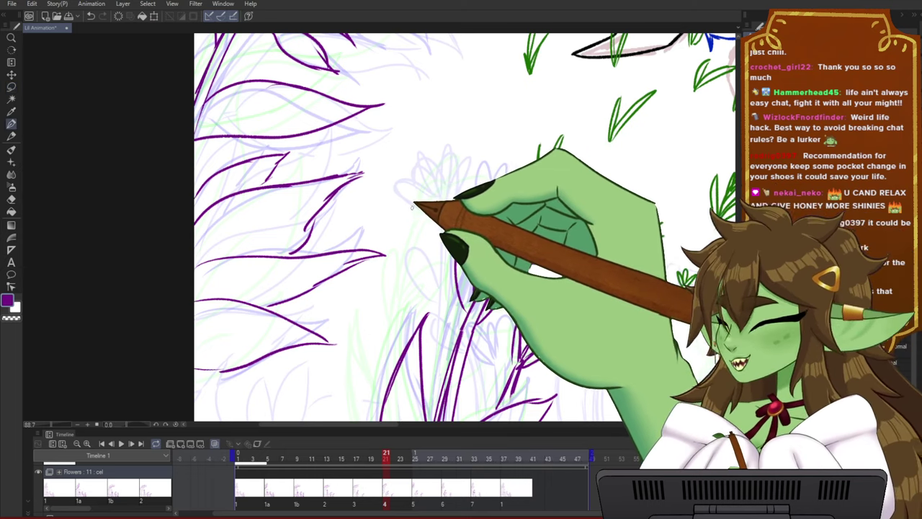
- Examine frame 21's shifted leaves up close and scrub between the first frames and frame 26 to check their motion
{"action": "left_click_drag", "start_coordinate": [380, 225], "coordinate": [405, 223]}
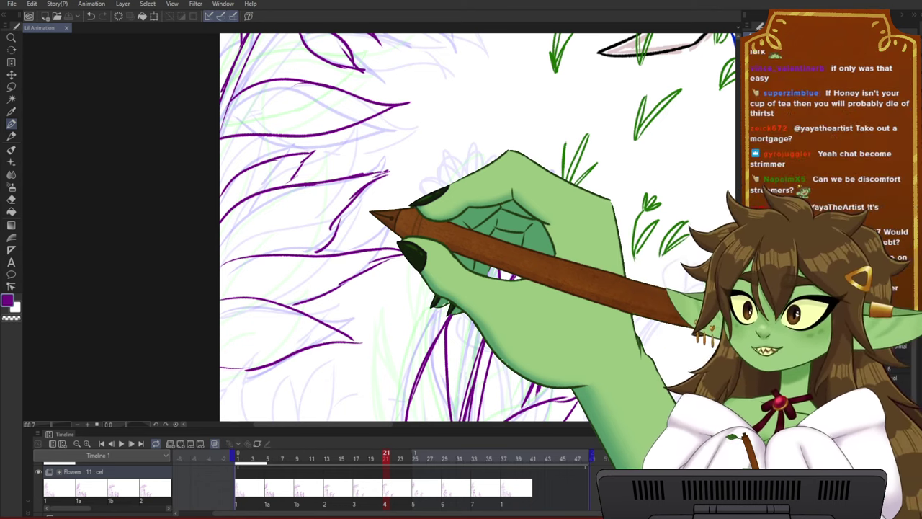
{"action": "scroll", "coordinate": [306, 214], "scroll_direction": "down", "scroll_amount": 2}
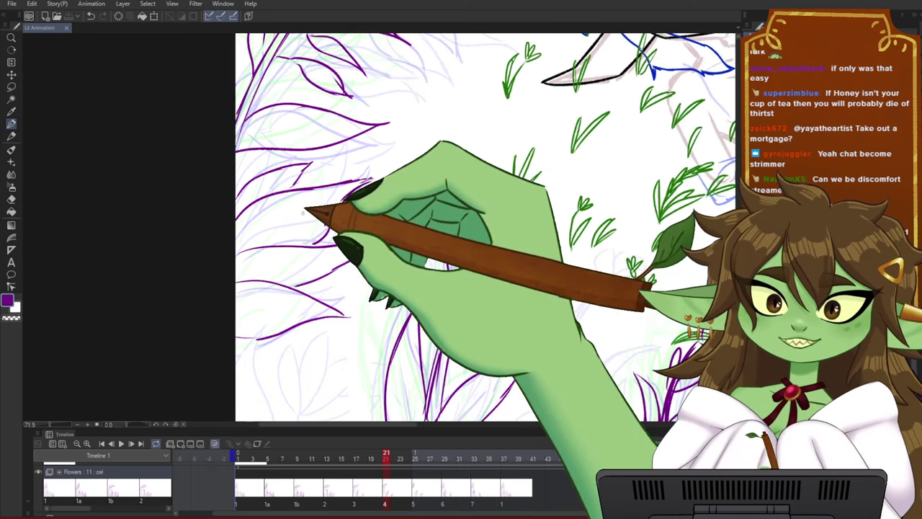
{"action": "scroll", "coordinate": [305, 213], "scroll_direction": "up", "scroll_amount": 2}
{"action": "left_click_drag", "start_coordinate": [368, 210], "coordinate": [391, 212]}
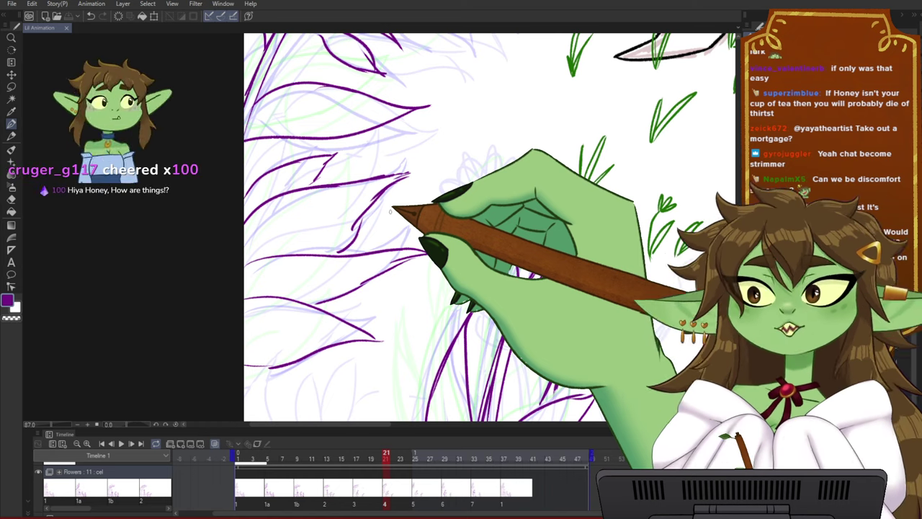
{"action": "scroll", "coordinate": [366, 299], "scroll_direction": "up", "scroll_amount": 1}
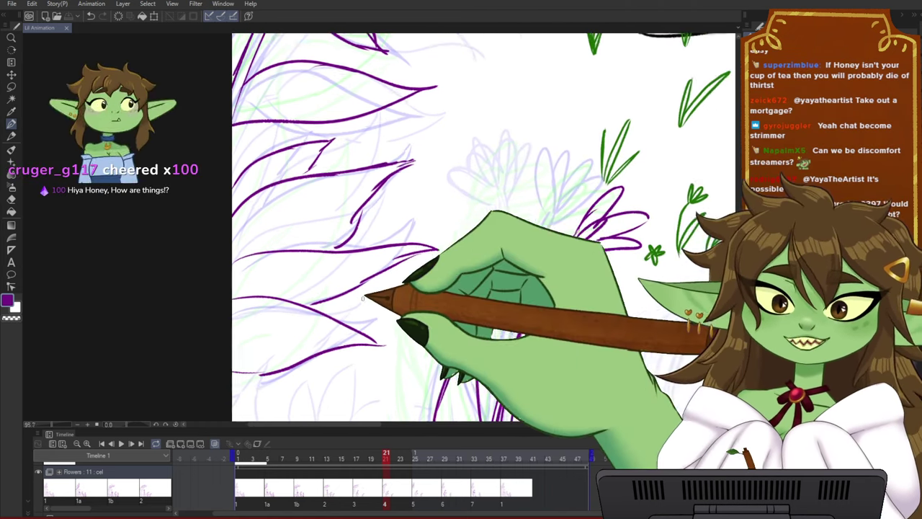
{"action": "left_click_drag", "start_coordinate": [390, 314], "coordinate": [422, 316]}
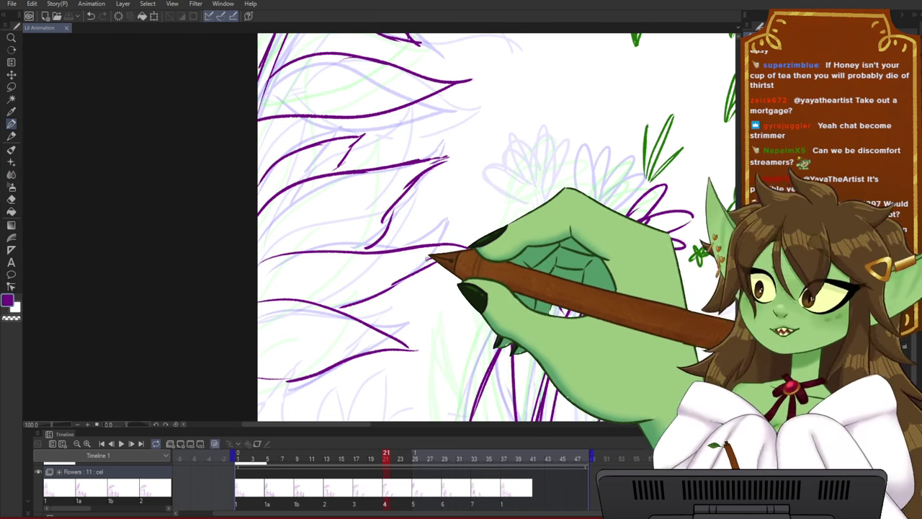
{"action": "left_click_drag", "start_coordinate": [386, 458], "coordinate": [250, 456]}
{"action": "left_click_drag", "start_coordinate": [335, 453], "coordinate": [423, 456]}
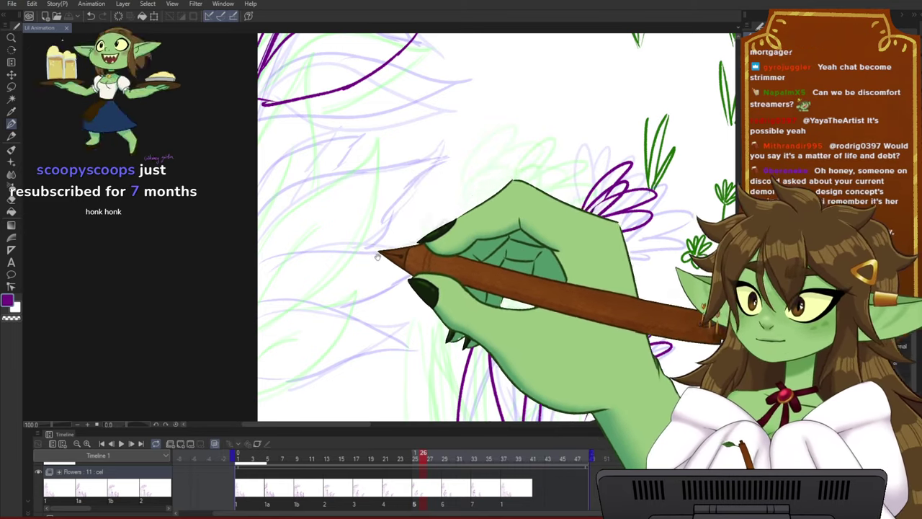
- Examine frame 26's bare left edge with its onion-skinned leaves, the flowers and the character at different magnifications
{"action": "left_click_drag", "start_coordinate": [379, 255], "coordinate": [402, 240]}
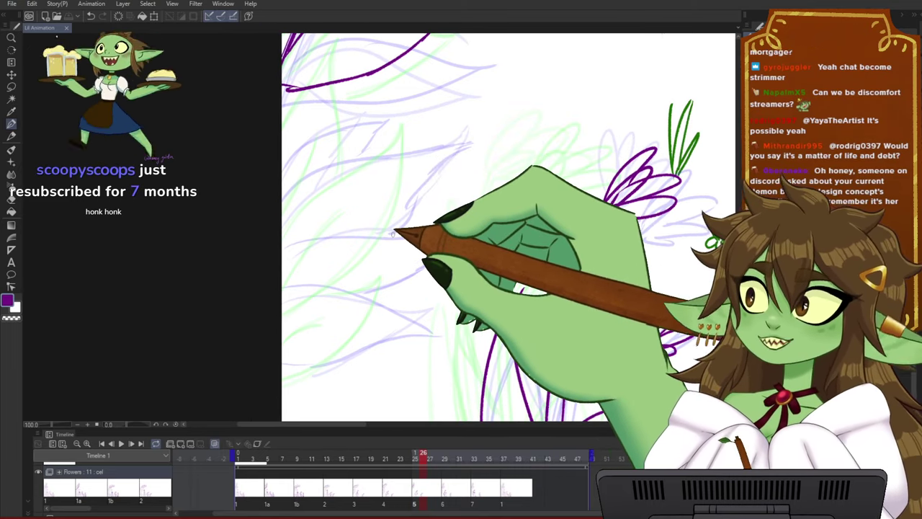
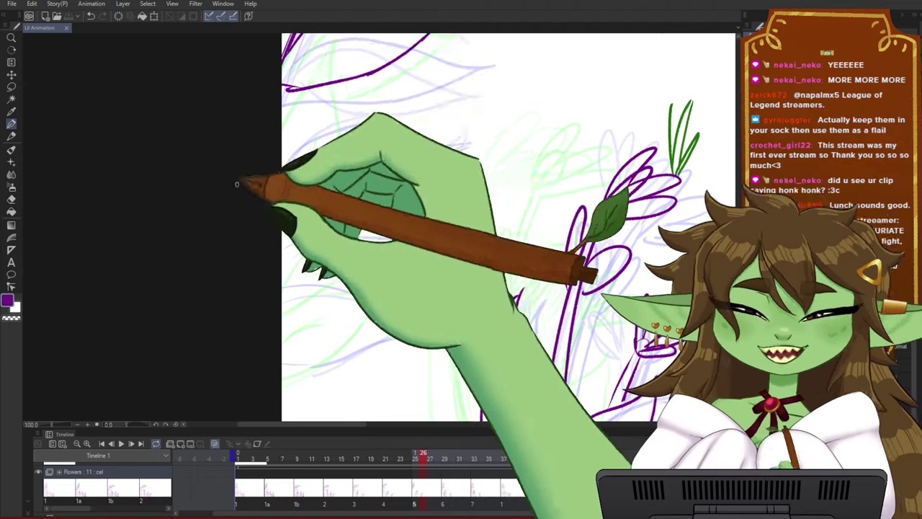
{"action": "scroll", "coordinate": [207, 238], "scroll_direction": "down", "scroll_amount": 2}
{"action": "left_click_drag", "start_coordinate": [371, 273], "coordinate": [342, 281]}
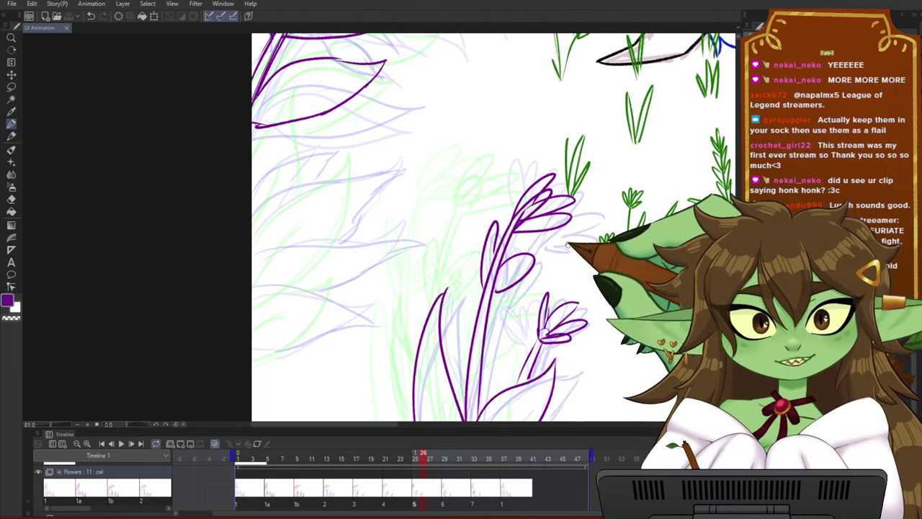
{"action": "left_click_drag", "start_coordinate": [567, 245], "coordinate": [436, 255]}
{"action": "scroll", "coordinate": [416, 309], "scroll_direction": "down", "scroll_amount": 1}
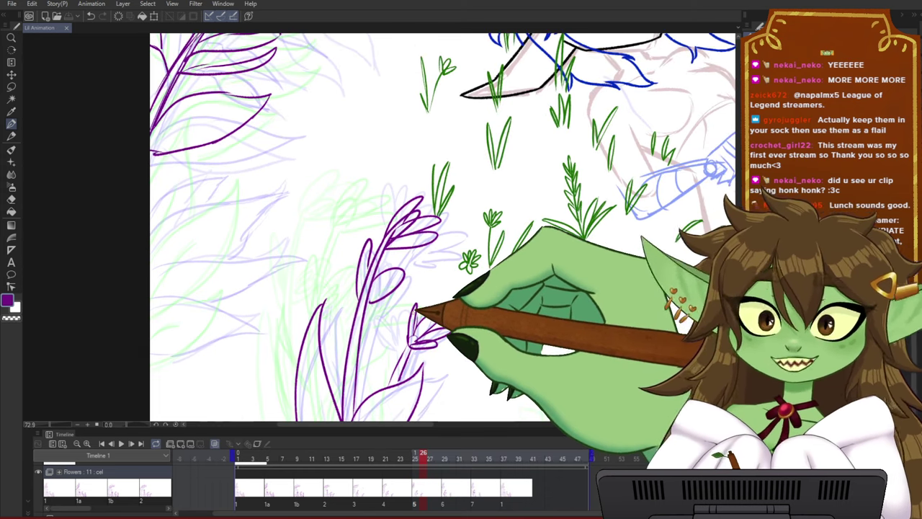
{"action": "left_click_drag", "start_coordinate": [428, 307], "coordinate": [445, 306]}
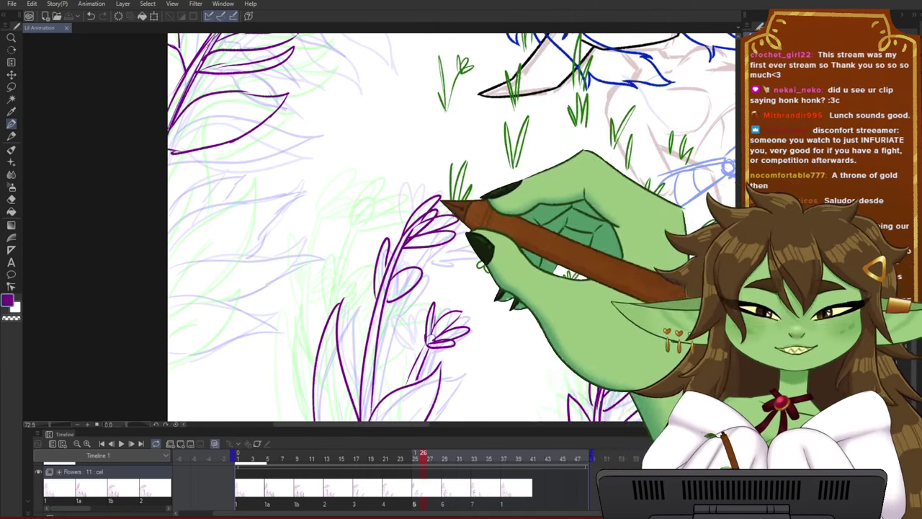
{"action": "left_click_drag", "start_coordinate": [440, 257], "coordinate": [419, 256]}
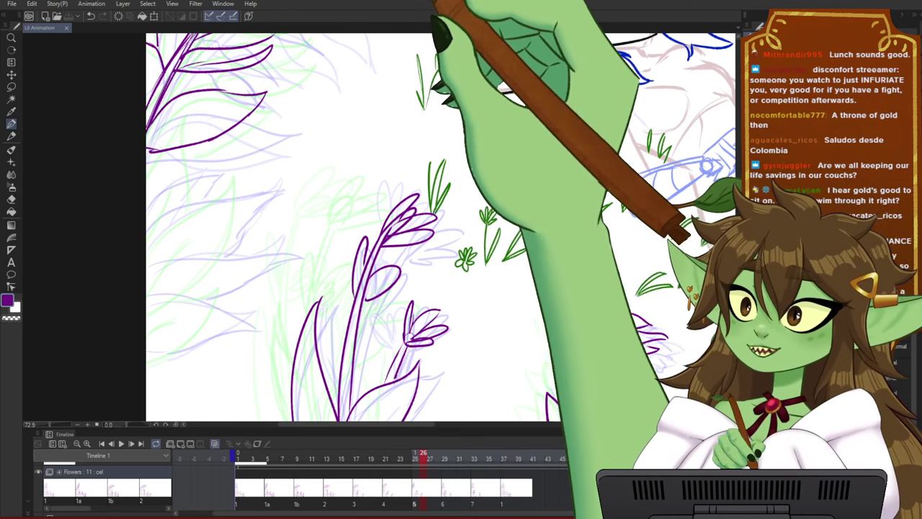
{"action": "left_click_drag", "start_coordinate": [529, 219], "coordinate": [392, 225]}
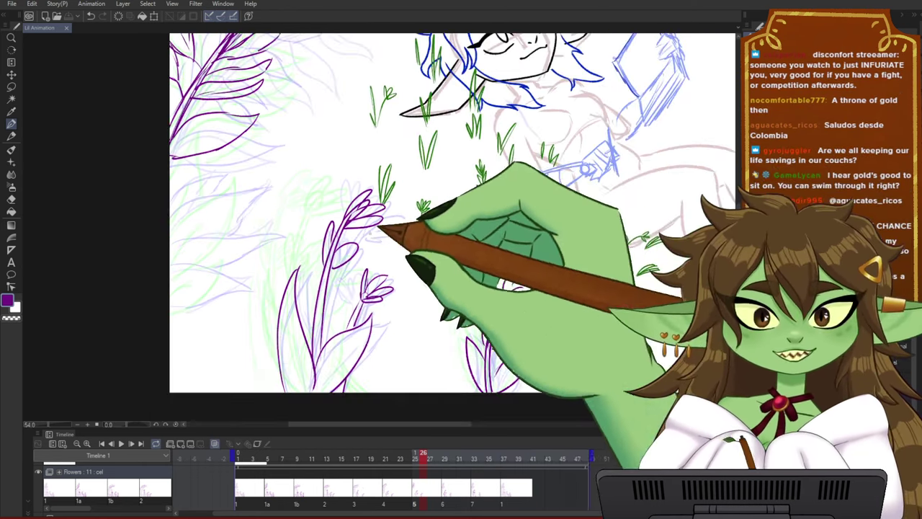
{"action": "left_click_drag", "start_coordinate": [315, 244], "coordinate": [368, 264]}
{"action": "left_click_drag", "start_coordinate": [265, 240], "coordinate": [281, 234]}
{"action": "left_click_drag", "start_coordinate": [376, 221], "coordinate": [420, 207]}
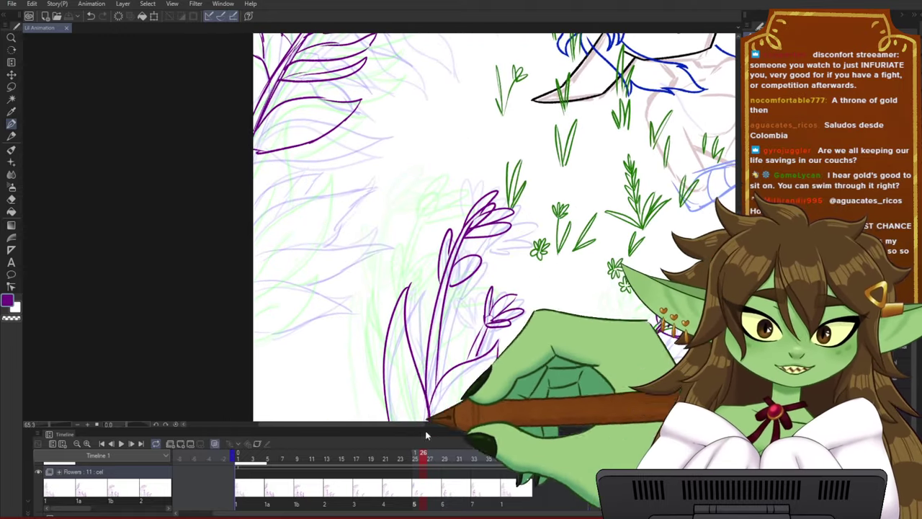
- Scrub back and forth between frames 26 and 18 to compare the motion of the leaves below the branch
{"action": "left_click", "coordinate": [416, 460]}
{"action": "mouse_move", "coordinate": [416, 461]}
{"action": "left_mouse_down"}
{"action": "mouse_move", "coordinate": [330, 463]}
{"action": "mouse_move", "coordinate": [435, 463]}
{"action": "mouse_move", "coordinate": [329, 463]}
{"action": "mouse_move", "coordinate": [427, 463]}
{"action": "mouse_move", "coordinate": [341, 461]}
{"action": "mouse_move", "coordinate": [418, 458]}
{"action": "mouse_move", "coordinate": [407, 456]}
{"action": "left_mouse_up"}
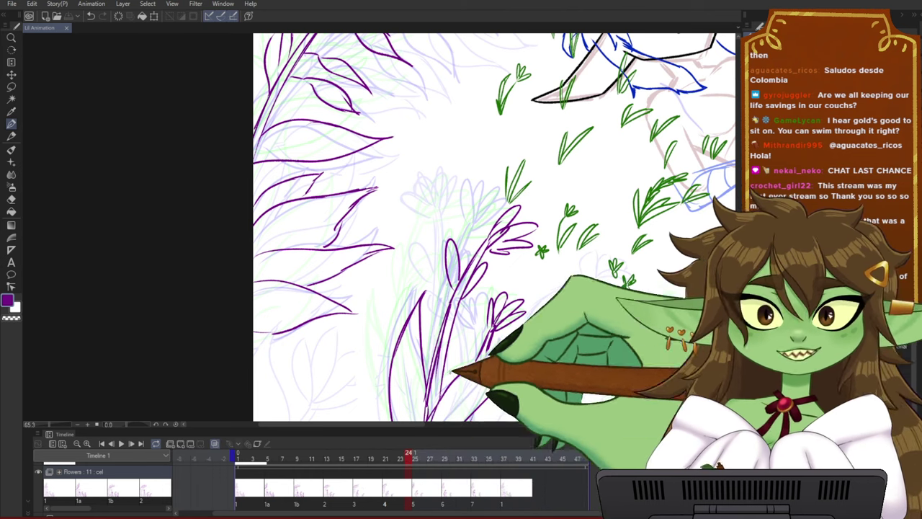
{"action": "left_click_drag", "start_coordinate": [407, 457], "coordinate": [365, 466]}
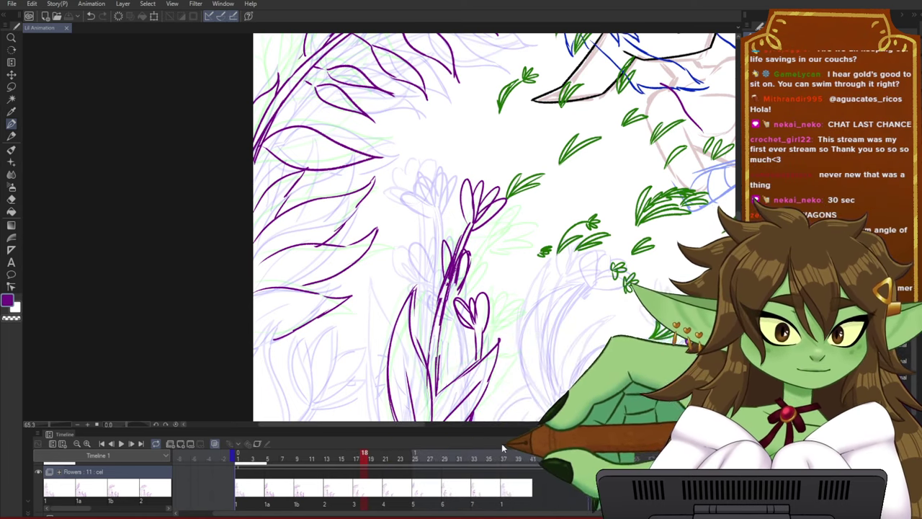
{"action": "left_click_drag", "start_coordinate": [360, 459], "coordinate": [379, 458]}
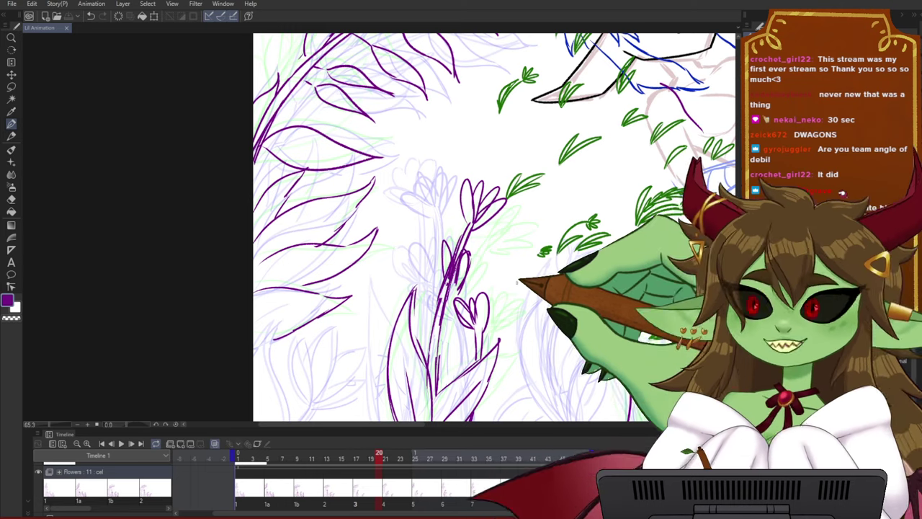
- Examine frame 20's leaves and flowers against the onion skins at different magnifications
{"action": "scroll", "coordinate": [525, 282], "scroll_direction": "down", "scroll_amount": 1}
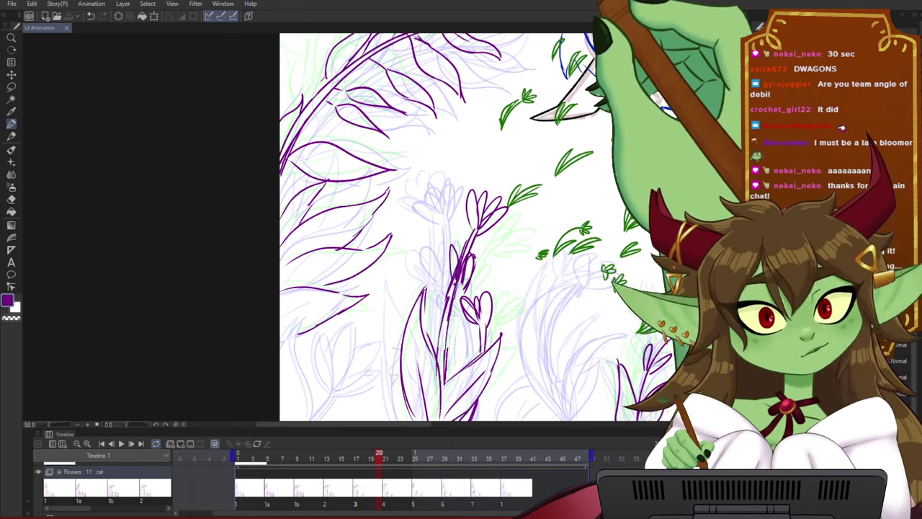
{"action": "scroll", "coordinate": [351, 242], "scroll_direction": "down", "scroll_amount": 1}
{"action": "scroll", "coordinate": [391, 277], "scroll_direction": "down", "scroll_amount": 1}
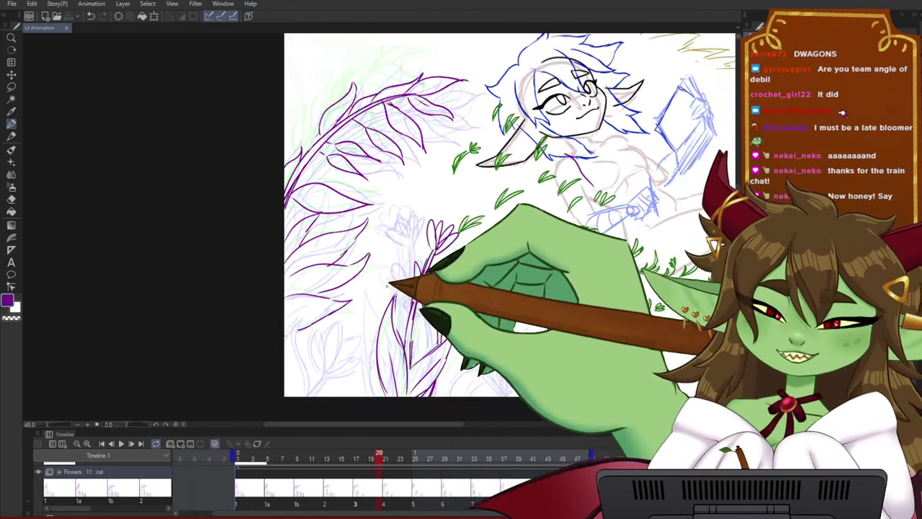
{"action": "scroll", "coordinate": [376, 294], "scroll_direction": "up", "scroll_amount": 1}
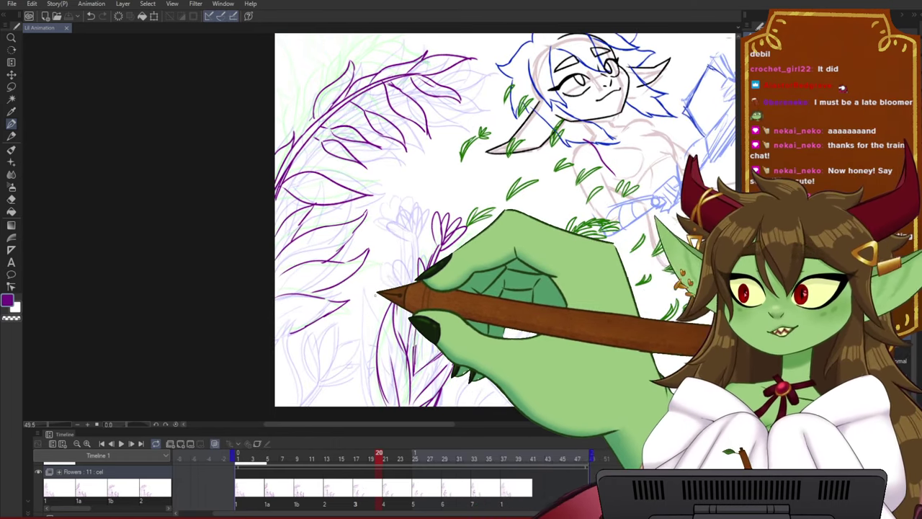
{"action": "scroll", "coordinate": [380, 293], "scroll_direction": "up", "scroll_amount": 2}
{"action": "left_click_drag", "start_coordinate": [447, 283], "coordinate": [480, 247]}
{"action": "scroll", "coordinate": [437, 285], "scroll_direction": "down", "scroll_amount": 1}
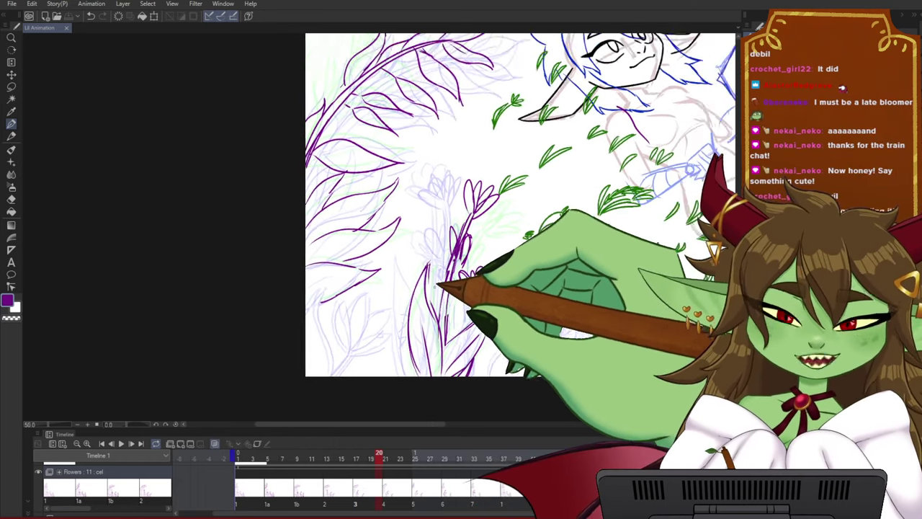
{"action": "scroll", "coordinate": [429, 288], "scroll_direction": "up", "scroll_amount": 2}
{"action": "scroll", "coordinate": [504, 216], "scroll_direction": "up", "scroll_amount": 1}
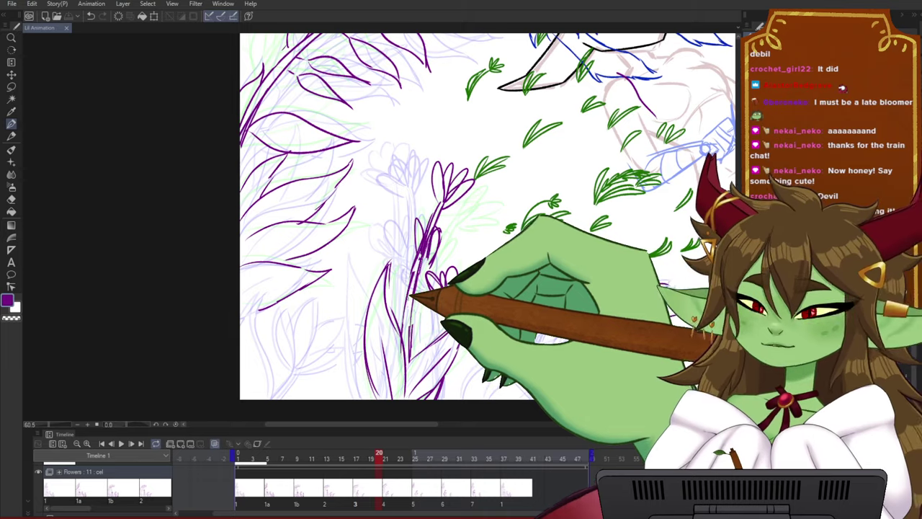
{"action": "left_click_drag", "start_coordinate": [381, 291], "coordinate": [417, 250]}
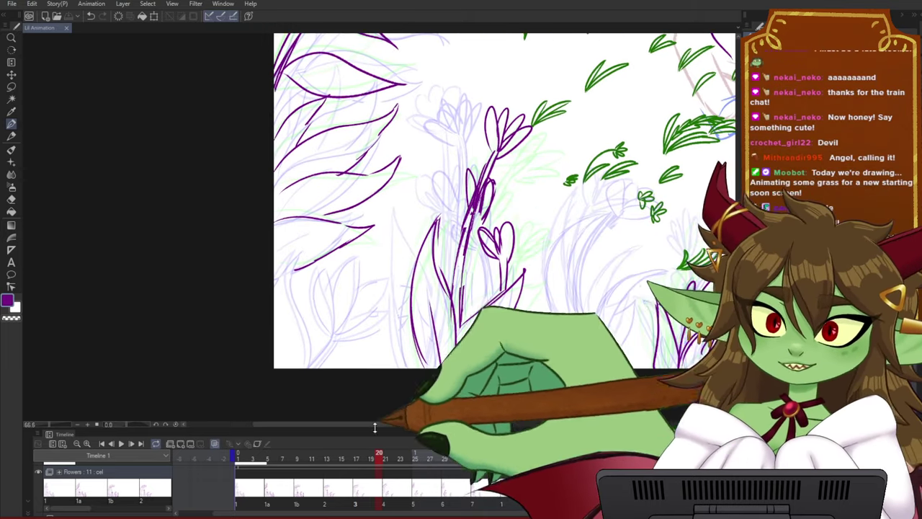
- Compare the plants on frames 13 and 12 up close and return to the branch leaves on frame 25
{"action": "left_click_drag", "start_coordinate": [375, 456], "coordinate": [328, 466]}
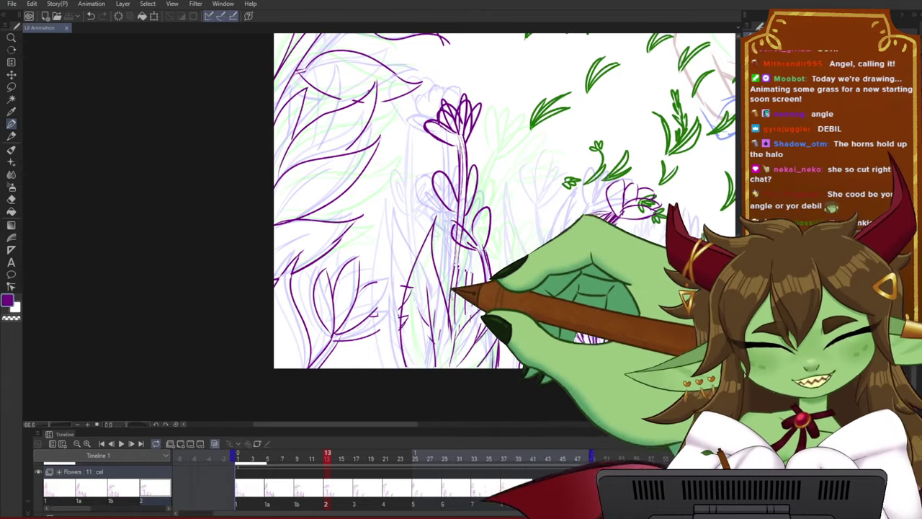
{"action": "left_click_drag", "start_coordinate": [469, 275], "coordinate": [438, 294]}
{"action": "left_click_drag", "start_coordinate": [330, 453], "coordinate": [309, 434]}
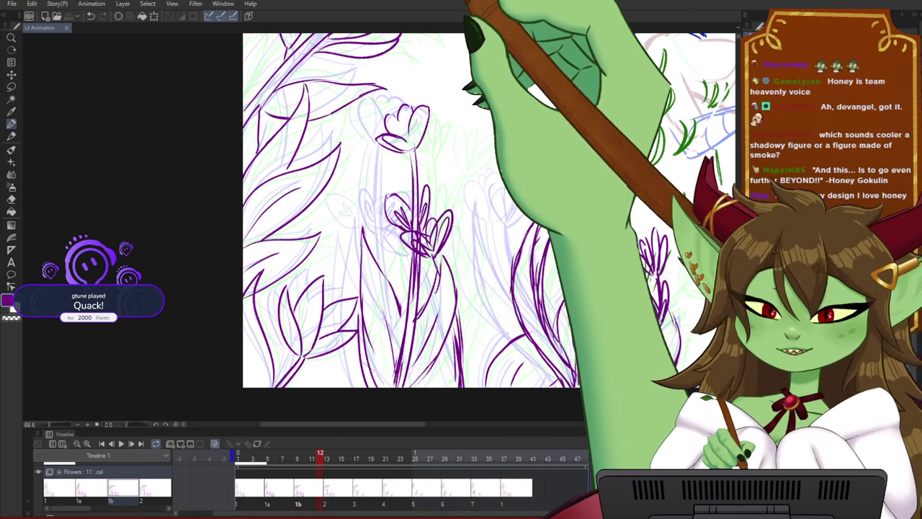
{"action": "scroll", "coordinate": [394, 265], "scroll_direction": "down", "scroll_amount": 2}
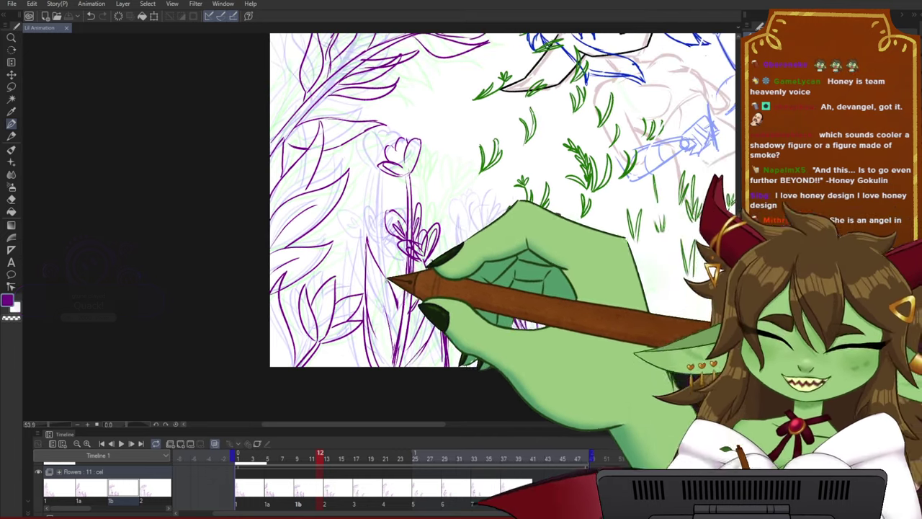
{"action": "left_click_drag", "start_coordinate": [467, 240], "coordinate": [465, 265]}
{"action": "scroll", "coordinate": [459, 288], "scroll_direction": "up", "scroll_amount": 1}
{"action": "scroll", "coordinate": [458, 288], "scroll_direction": "up", "scroll_amount": 1}
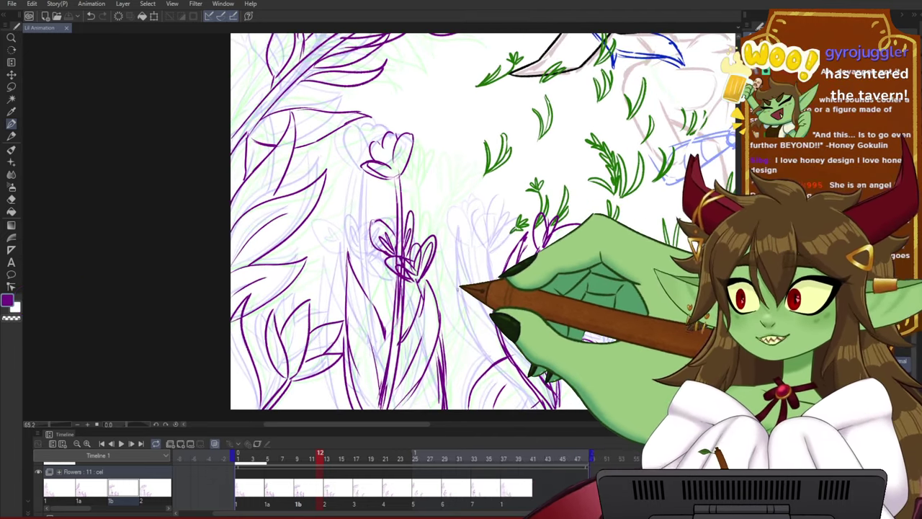
{"action": "scroll", "coordinate": [458, 288], "scroll_direction": "up", "scroll_amount": 2}
{"action": "left_click_drag", "start_coordinate": [458, 287], "coordinate": [422, 307]}
{"action": "scroll", "coordinate": [417, 283], "scroll_direction": "down", "scroll_amount": 1}
{"action": "scroll", "coordinate": [414, 307], "scroll_direction": "down", "scroll_amount": 2}
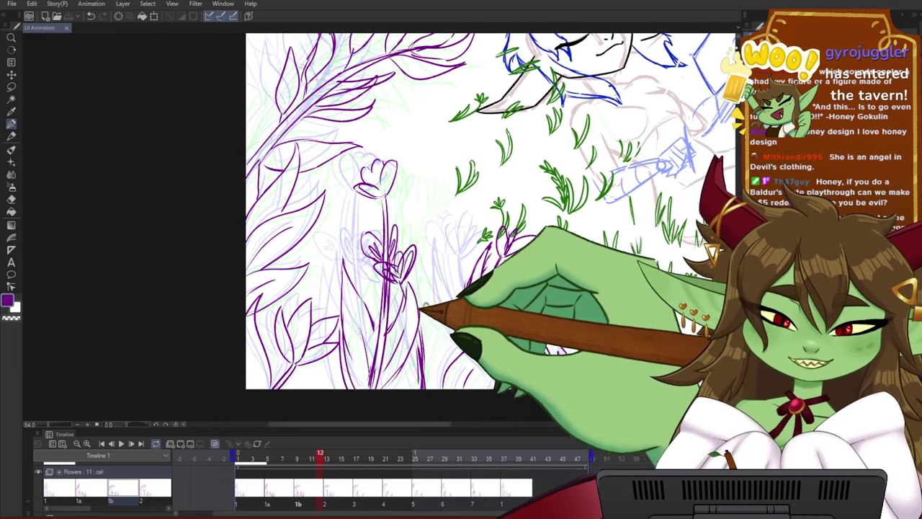
{"action": "left_click_drag", "start_coordinate": [390, 280], "coordinate": [373, 288]}
{"action": "left_click_drag", "start_coordinate": [319, 458], "coordinate": [429, 457]}
{"action": "left_click_drag", "start_coordinate": [463, 253], "coordinate": [486, 286]}
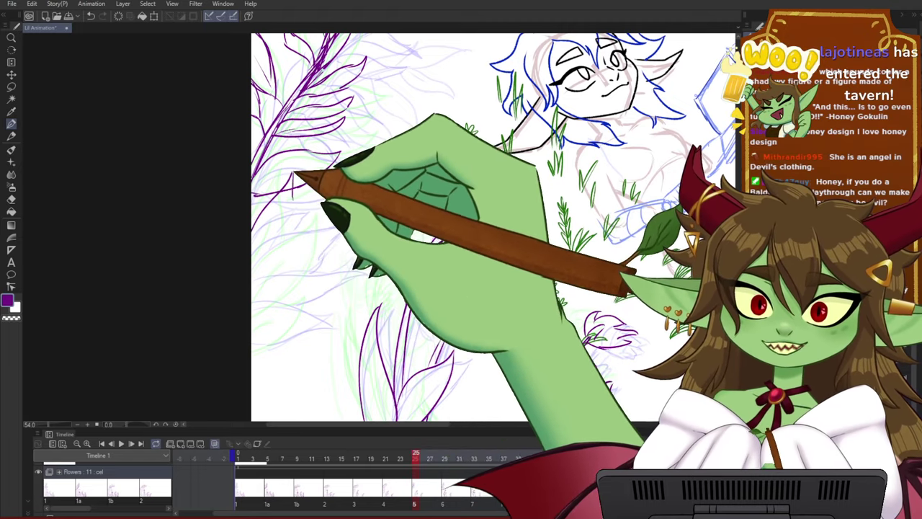
{"action": "left_click_drag", "start_coordinate": [294, 174], "coordinate": [289, 238]}
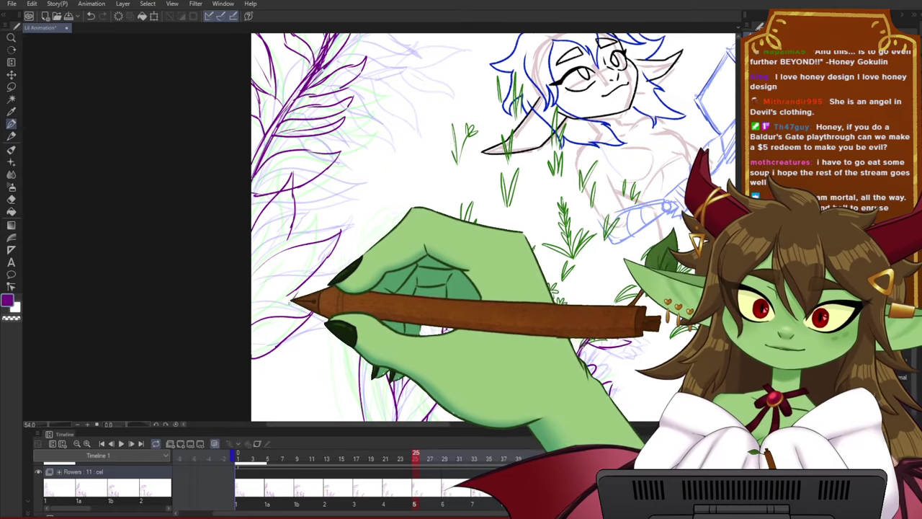
{"action": "mouse_move", "coordinate": [416, 458]}
{"action": "left_mouse_down"}
{"action": "mouse_move", "coordinate": [327, 461]}
{"action": "mouse_move", "coordinate": [436, 460]}
{"action": "mouse_move", "coordinate": [387, 461]}
{"action": "mouse_move", "coordinate": [414, 461]}
{"action": "left_mouse_up"}
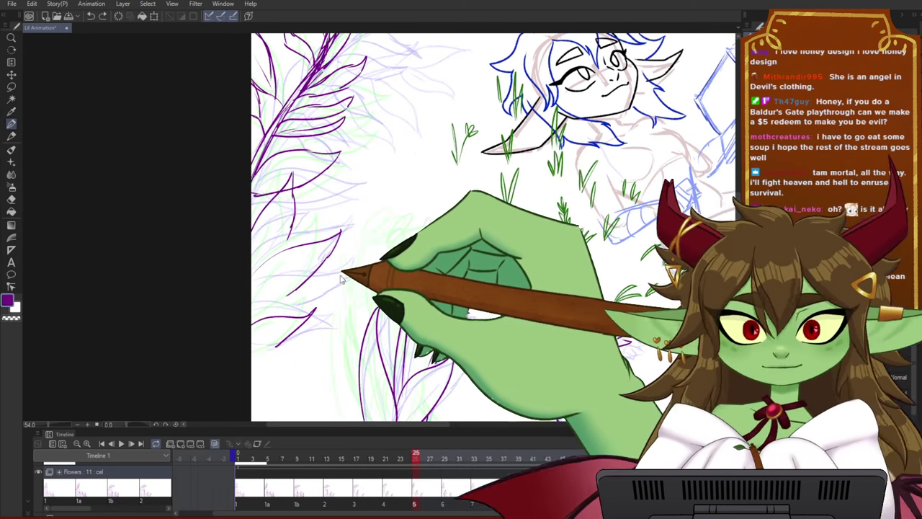
{"action": "key", "text": "ctrl+z"}
{"action": "key", "text": "ctrl+z"}
{"action": "key", "text": "ctrl+z"}
{"action": "key", "text": "ctrl+z"}
{"action": "key", "text": "ctrl+z"}
{"action": "key", "text": "ctrl+z"}
{"action": "key", "text": "ctrl+z"}
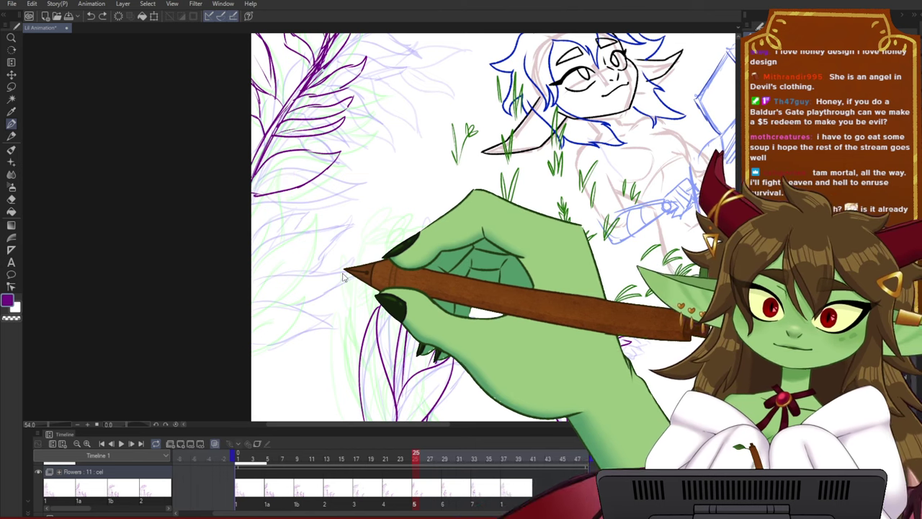
- Draw the cluster of pointed leaves below the branch on frame 25, following the onion-skinned leaves
{"action": "left_click_drag", "start_coordinate": [253, 196], "coordinate": [316, 172]}
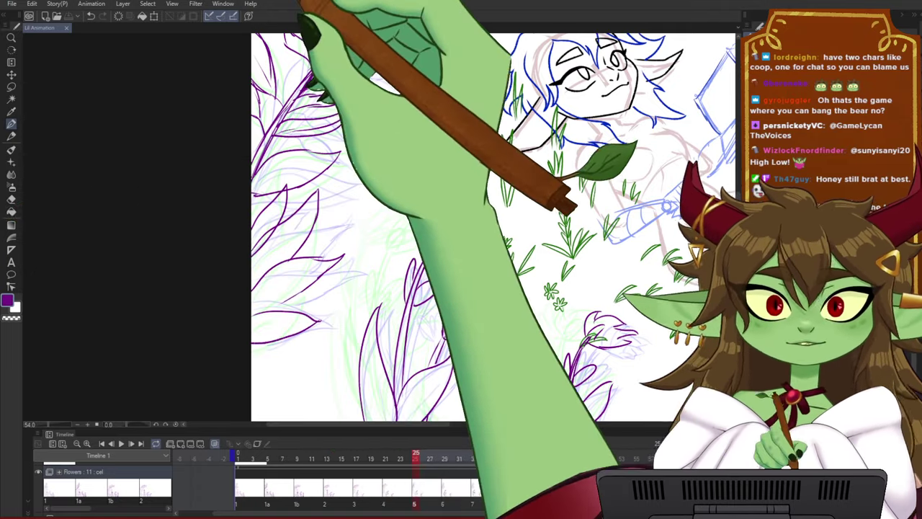
{"action": "left_click_drag", "start_coordinate": [443, 192], "coordinate": [390, 192]}
{"action": "scroll", "coordinate": [370, 124], "scroll_direction": "down", "scroll_amount": 2}
{"action": "scroll", "coordinate": [317, 173], "scroll_direction": "up", "scroll_amount": 2}
{"action": "left_click_drag", "start_coordinate": [299, 248], "coordinate": [332, 216]}
{"action": "scroll", "coordinate": [335, 214], "scroll_direction": "up", "scroll_amount": 1}
{"action": "scroll", "coordinate": [338, 211], "scroll_direction": "up", "scroll_amount": 1}
{"action": "left_click_drag", "start_coordinate": [369, 186], "coordinate": [362, 216]}
{"action": "scroll", "coordinate": [319, 243], "scroll_direction": "up", "scroll_amount": 2}
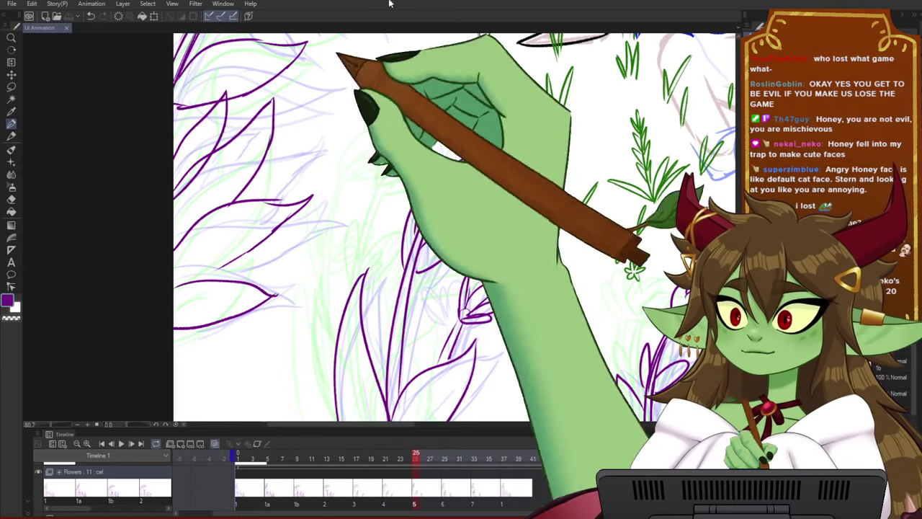
- Examine frame 25's leaves in the whole scene and scrub back to frame 18 to check the sway
{"action": "scroll", "coordinate": [353, 214], "scroll_direction": "down", "scroll_amount": 3}
{"action": "left_click_drag", "start_coordinate": [341, 310], "coordinate": [314, 283]}
{"action": "scroll", "coordinate": [316, 283], "scroll_direction": "down", "scroll_amount": 1}
{"action": "mouse_move", "coordinate": [501, 236]}
{"action": "left_mouse_down"}
{"action": "mouse_move", "coordinate": [459, 267]}
{"action": "mouse_move", "coordinate": [413, 277]}
{"action": "left_mouse_up"}
{"action": "key", "text": "ctrl+minus"}
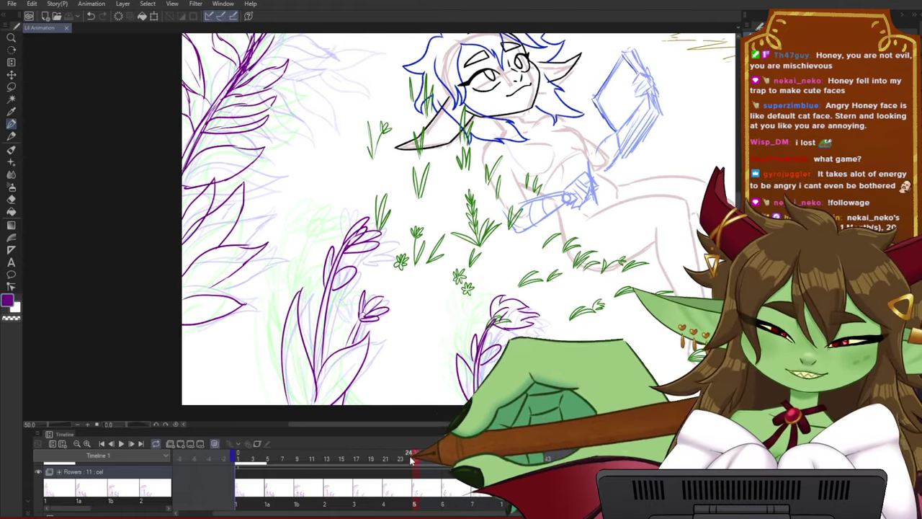
{"action": "left_click_drag", "start_coordinate": [534, 468], "coordinate": [362, 451]}
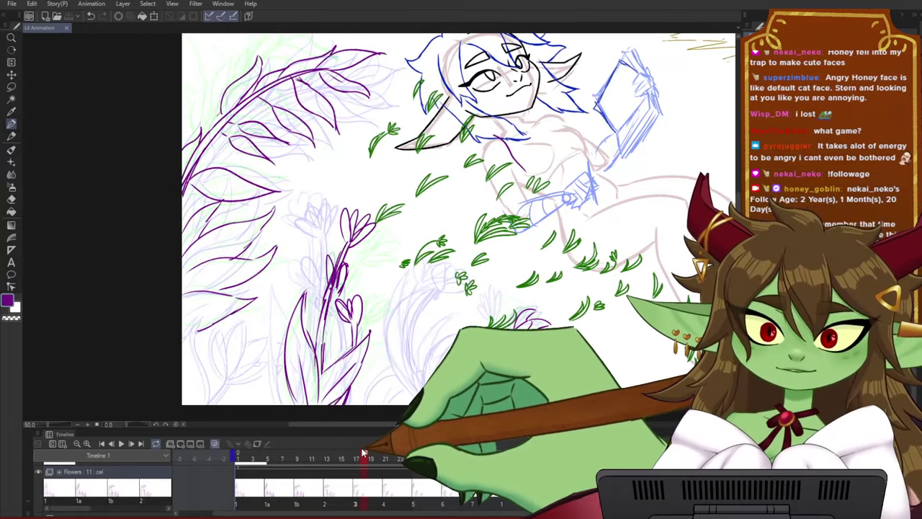
- Inspect the bare lower-left corner of the drawing up close, comparing the onion-skinned flower across frames 17 to 21
{"action": "scroll", "coordinate": [245, 375], "scroll_direction": "up", "scroll_amount": 3}
{"action": "left_click_drag", "start_coordinate": [222, 336], "coordinate": [318, 264]}
{"action": "scroll", "coordinate": [316, 268], "scroll_direction": "up", "scroll_amount": 1}
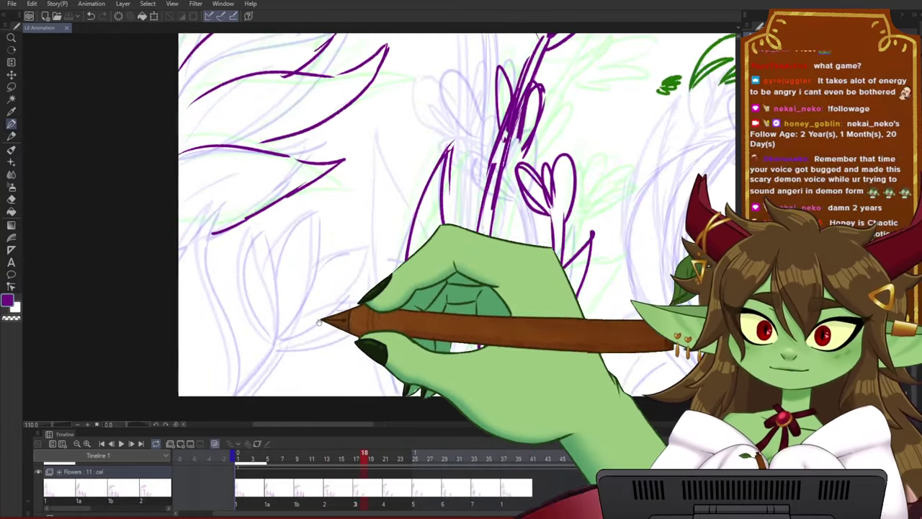
{"action": "left_click_drag", "start_coordinate": [324, 319], "coordinate": [324, 294]}
{"action": "mouse_move", "coordinate": [363, 458]}
{"action": "left_mouse_down"}
{"action": "mouse_move", "coordinate": [271, 468]}
{"action": "mouse_move", "coordinate": [373, 474]}
{"action": "mouse_move", "coordinate": [403, 468]}
{"action": "mouse_move", "coordinate": [288, 463]}
{"action": "mouse_move", "coordinate": [511, 457]}
{"action": "mouse_move", "coordinate": [331, 450]}
{"action": "mouse_move", "coordinate": [289, 458]}
{"action": "mouse_move", "coordinate": [356, 454]}
{"action": "mouse_move", "coordinate": [388, 457]}
{"action": "mouse_move", "coordinate": [371, 455]}
{"action": "mouse_move", "coordinate": [382, 466]}
{"action": "left_mouse_up"}
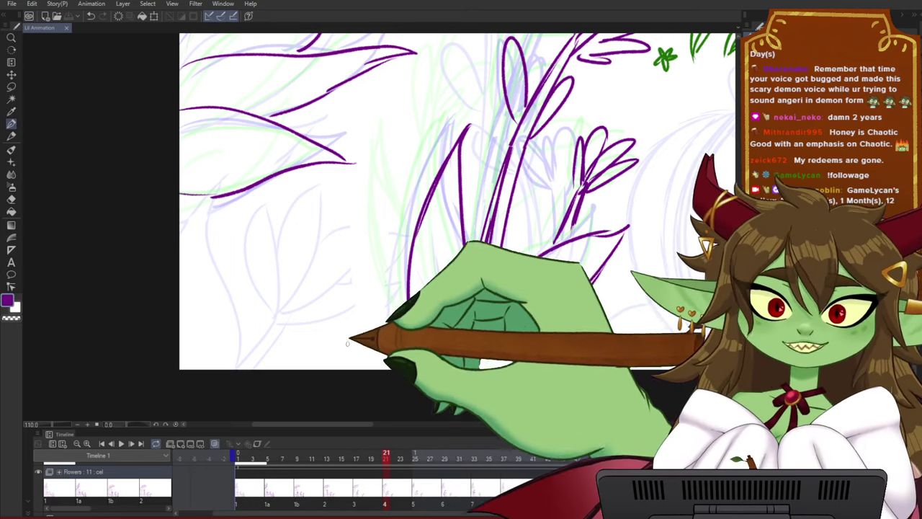
{"action": "left_click_drag", "start_coordinate": [386, 454], "coordinate": [358, 461]}
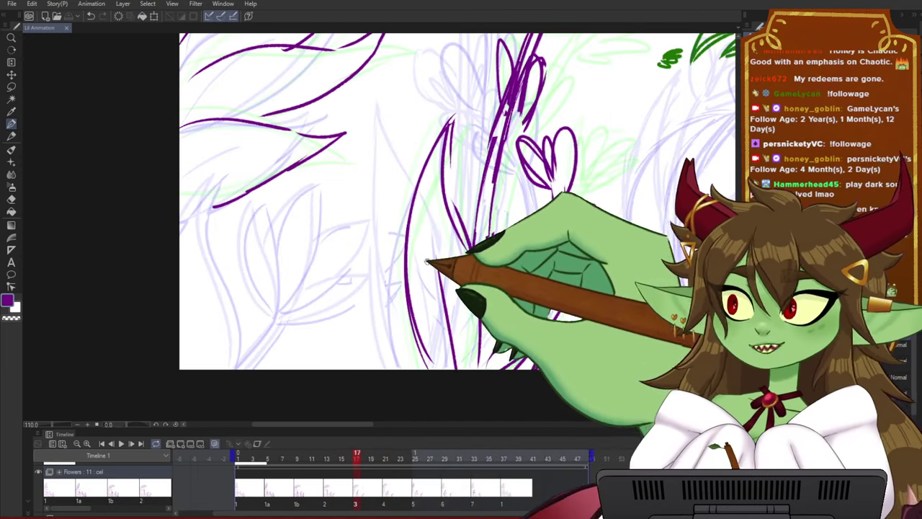
{"action": "left_click_drag", "start_coordinate": [436, 257], "coordinate": [466, 264]}
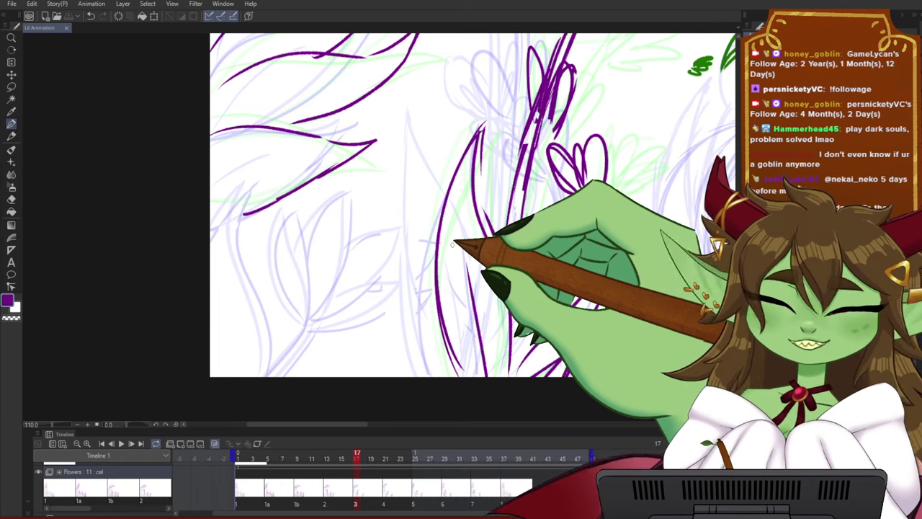
{"action": "left_click_drag", "start_coordinate": [356, 456], "coordinate": [363, 455]}
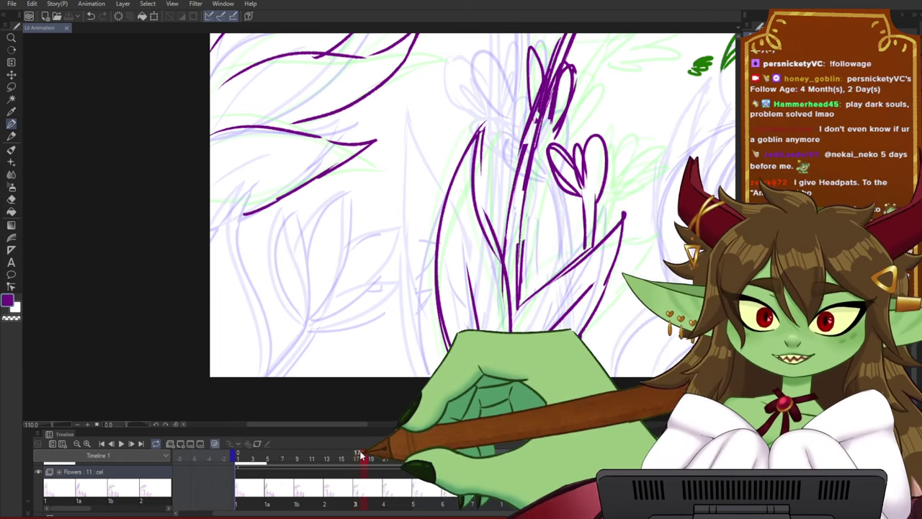
- Draw the stem and pointed petals of the flower in the drawing's lower-left corner on frame 18
{"action": "mouse_move", "coordinate": [314, 334]}
{"action": "left_mouse_down"}
{"action": "mouse_move", "coordinate": [284, 372]}
{"action": "mouse_move", "coordinate": [297, 350]}
{"action": "mouse_move", "coordinate": [262, 376]}
{"action": "left_mouse_up"}
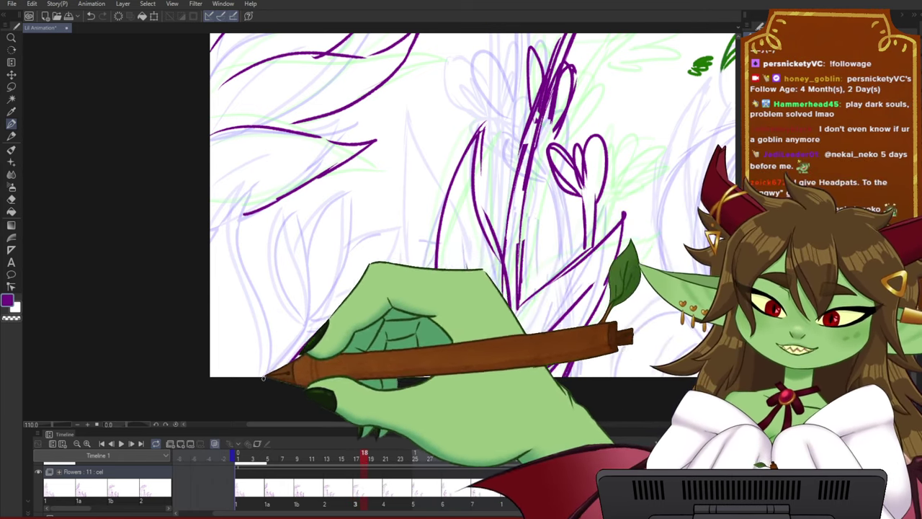
{"action": "mouse_move", "coordinate": [305, 328]}
{"action": "left_mouse_down"}
{"action": "mouse_move", "coordinate": [332, 214]}
{"action": "mouse_move", "coordinate": [306, 327]}
{"action": "mouse_move", "coordinate": [387, 226]}
{"action": "mouse_move", "coordinate": [317, 325]}
{"action": "left_mouse_up"}
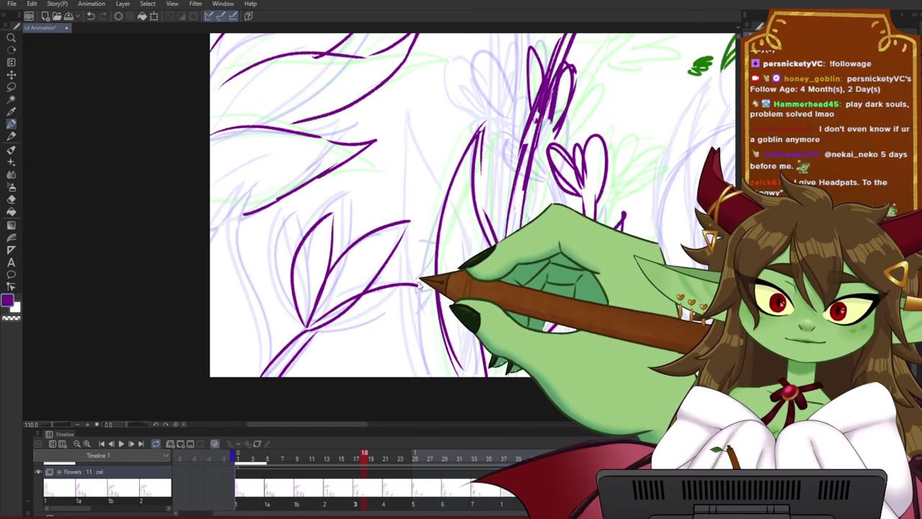
{"action": "mouse_move", "coordinate": [304, 310]}
{"action": "left_mouse_down"}
{"action": "mouse_move", "coordinate": [315, 217]}
{"action": "mouse_move", "coordinate": [309, 319]}
{"action": "left_mouse_up"}
{"action": "left_click_drag", "start_coordinate": [385, 209], "coordinate": [328, 307]}
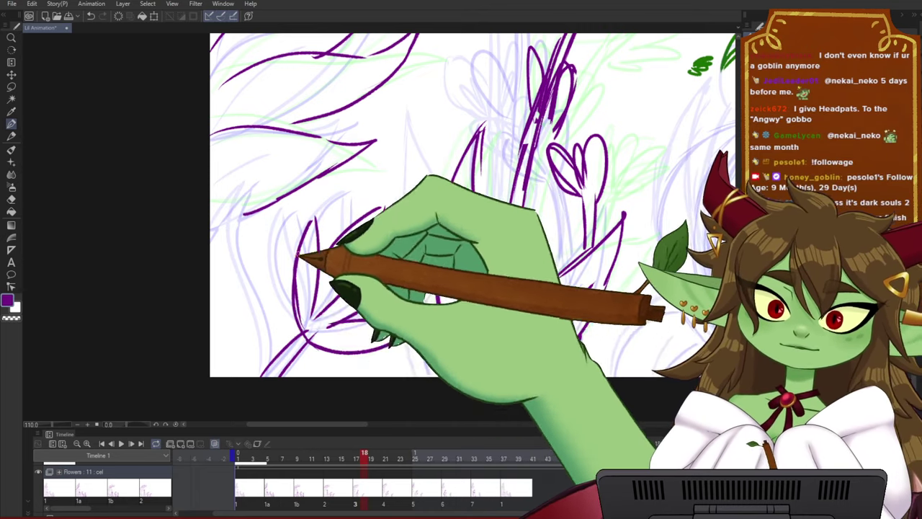
{"action": "left_click_drag", "start_coordinate": [298, 256], "coordinate": [309, 334]}
- Draw the long curved leaf beside the corner flower on the same cel, redrawing its outer edge with a steeper curve
{"action": "left_click_drag", "start_coordinate": [270, 199], "coordinate": [257, 373]}
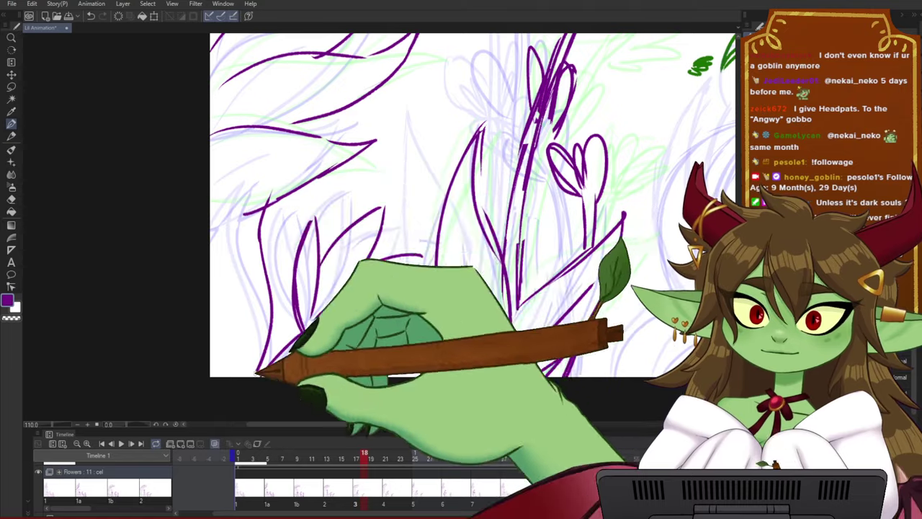
{"action": "left_click_drag", "start_coordinate": [272, 189], "coordinate": [211, 237]}
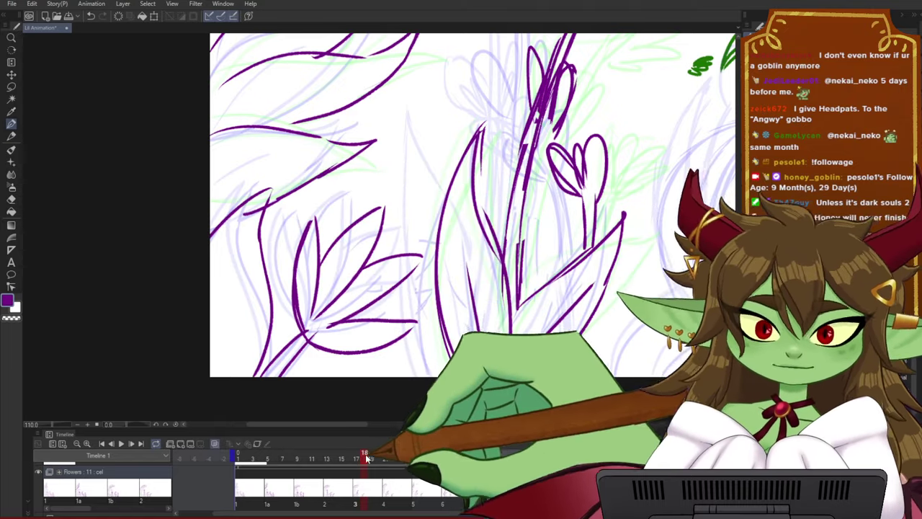
{"action": "mouse_move", "coordinate": [366, 459]}
{"action": "left_mouse_down"}
{"action": "mouse_move", "coordinate": [294, 466]}
{"action": "mouse_move", "coordinate": [379, 457]}
{"action": "left_mouse_up"}
{"action": "key", "text": "ctrl+z"}
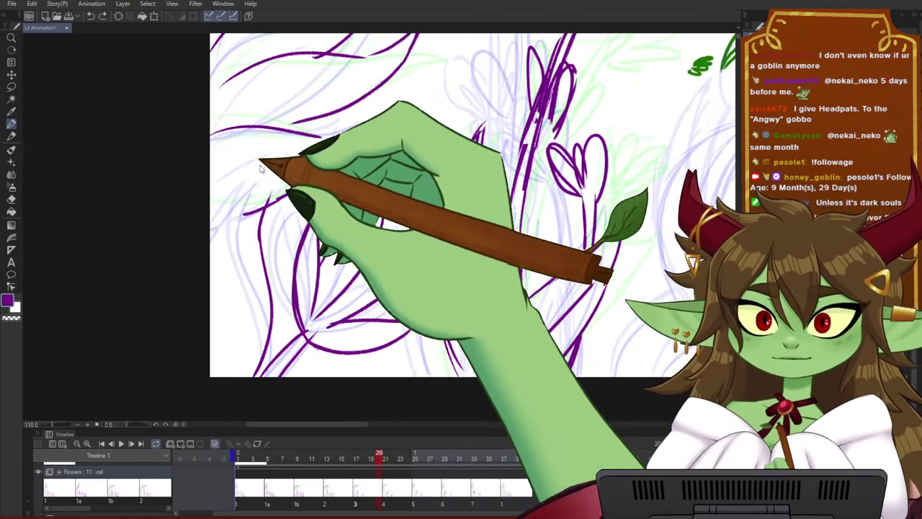
{"action": "left_click_drag", "start_coordinate": [270, 190], "coordinate": [214, 288]}
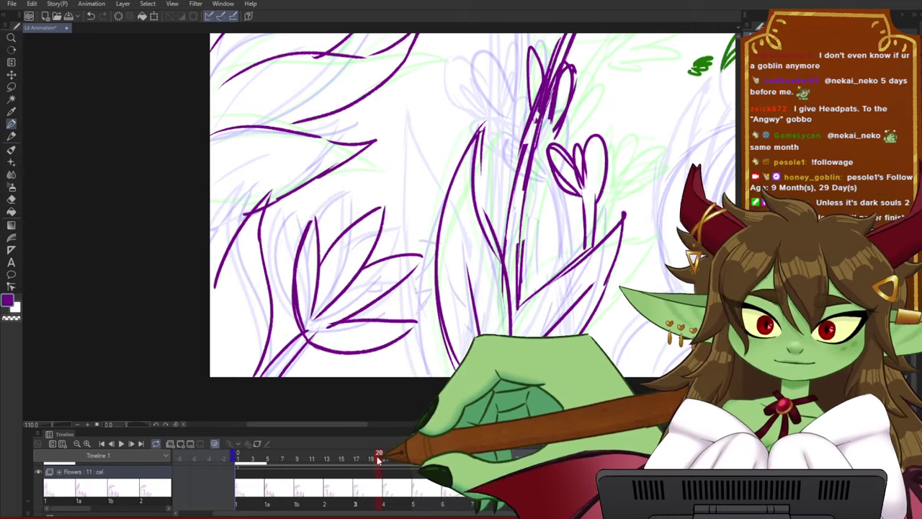
- Draw the lower-left corner flower's stem and pointed petals, plus the long curved leaf beside it, on frame 22
{"action": "mouse_move", "coordinate": [378, 459]}
{"action": "left_mouse_down"}
{"action": "mouse_move", "coordinate": [342, 457]}
{"action": "mouse_move", "coordinate": [393, 457]}
{"action": "left_mouse_up"}
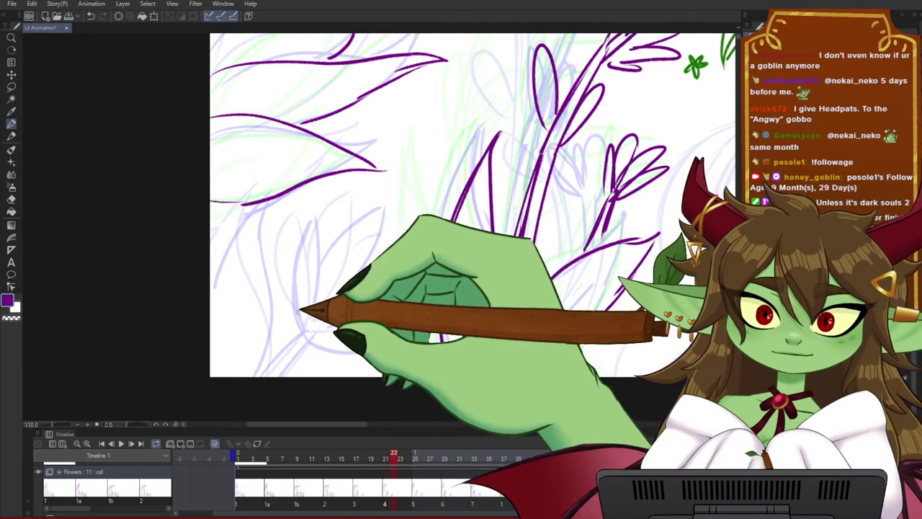
{"action": "mouse_move", "coordinate": [293, 326]}
{"action": "left_mouse_down"}
{"action": "mouse_move", "coordinate": [268, 372]}
{"action": "mouse_move", "coordinate": [299, 326]}
{"action": "mouse_move", "coordinate": [287, 362]}
{"action": "mouse_move", "coordinate": [303, 306]}
{"action": "mouse_move", "coordinate": [295, 309]}
{"action": "mouse_move", "coordinate": [278, 265]}
{"action": "left_mouse_up"}
{"action": "mouse_move", "coordinate": [287, 299]}
{"action": "left_mouse_down"}
{"action": "mouse_move", "coordinate": [275, 238]}
{"action": "mouse_move", "coordinate": [310, 210]}
{"action": "mouse_move", "coordinate": [304, 282]}
{"action": "mouse_move", "coordinate": [308, 232]}
{"action": "mouse_move", "coordinate": [306, 304]}
{"action": "left_mouse_up"}
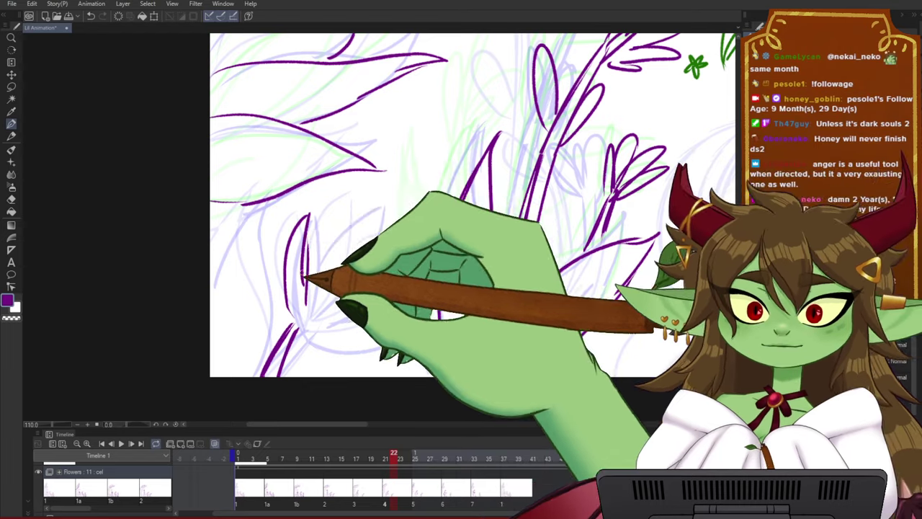
{"action": "mouse_move", "coordinate": [306, 261]}
{"action": "left_mouse_down"}
{"action": "mouse_move", "coordinate": [375, 204]}
{"action": "mouse_move", "coordinate": [317, 315]}
{"action": "left_mouse_up"}
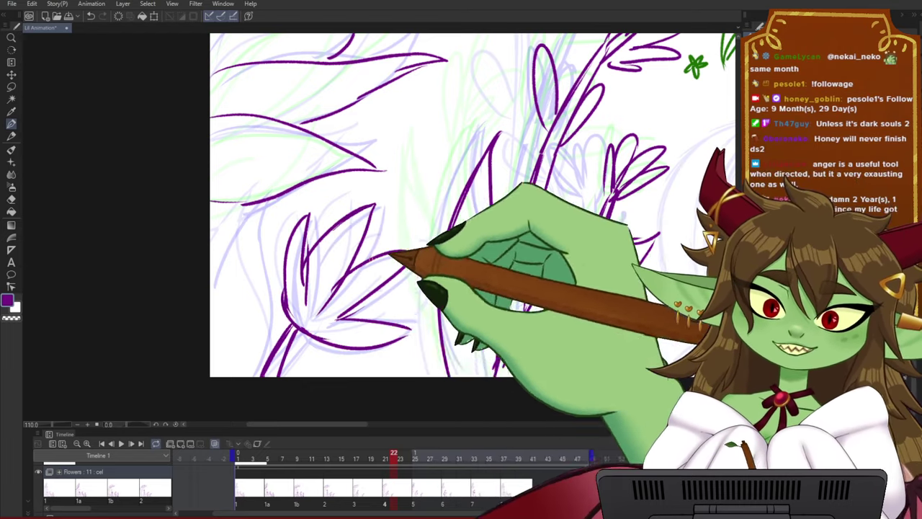
{"action": "mouse_move", "coordinate": [264, 184]}
{"action": "left_mouse_down"}
{"action": "mouse_move", "coordinate": [245, 249]}
{"action": "mouse_move", "coordinate": [263, 344]}
{"action": "left_mouse_up"}
{"action": "left_click_drag", "start_coordinate": [257, 203], "coordinate": [211, 260]}
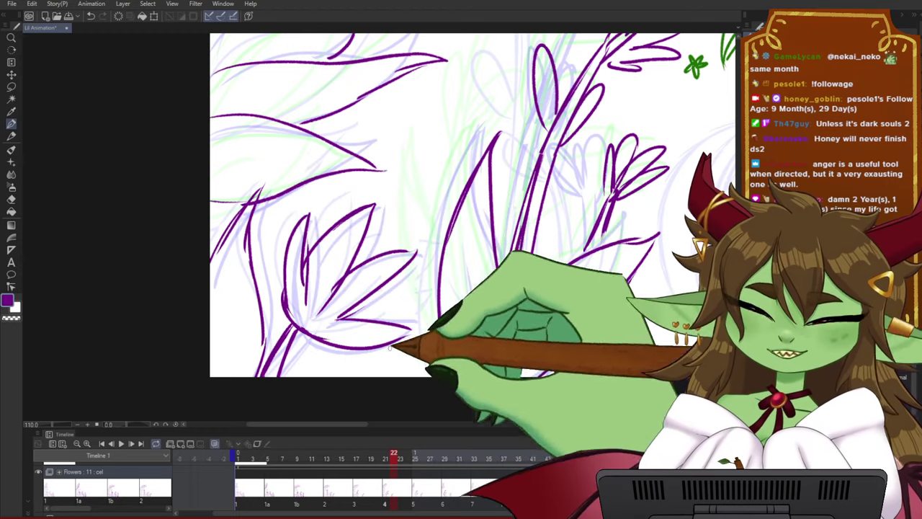
- Draw the corner flower with its stem and spread petals, and the curved leaf along the canvas edge, on frame 34
{"action": "left_click_drag", "start_coordinate": [397, 456], "coordinate": [417, 451]}
{"action": "left_click_drag", "start_coordinate": [391, 301], "coordinate": [405, 295]}
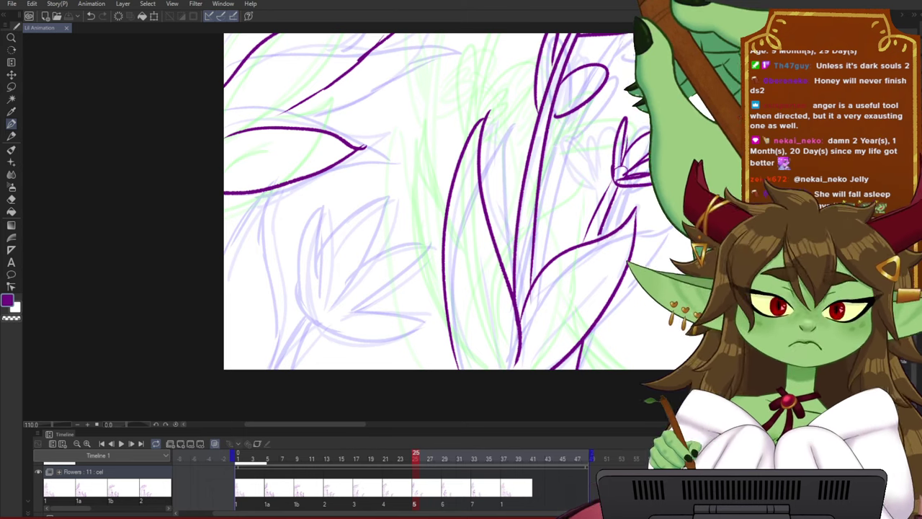
{"action": "left_click_drag", "start_coordinate": [585, 231], "coordinate": [546, 247]}
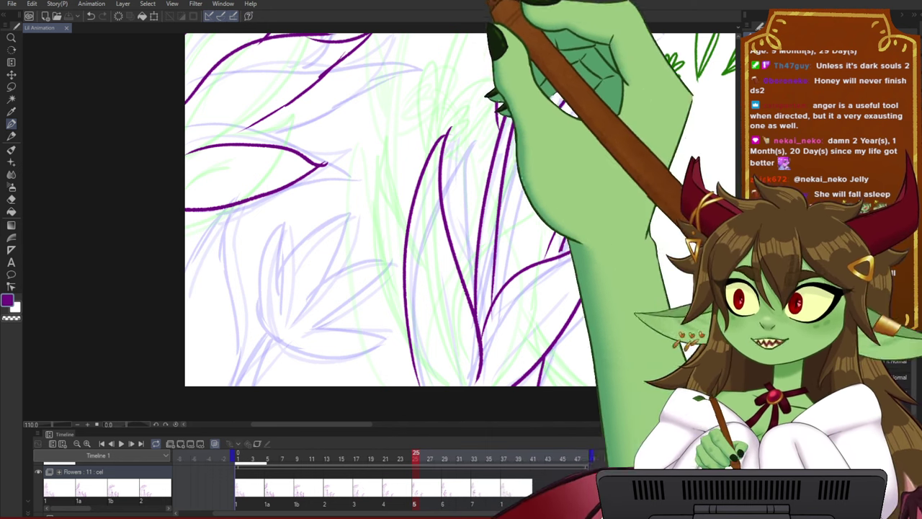
{"action": "left_click_drag", "start_coordinate": [532, 227], "coordinate": [480, 247]}
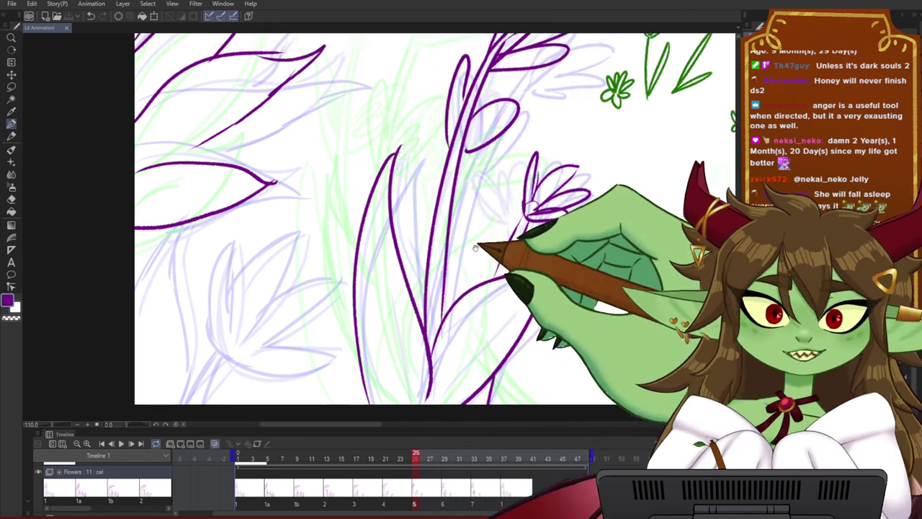
{"action": "left_click_drag", "start_coordinate": [418, 455], "coordinate": [483, 451]}
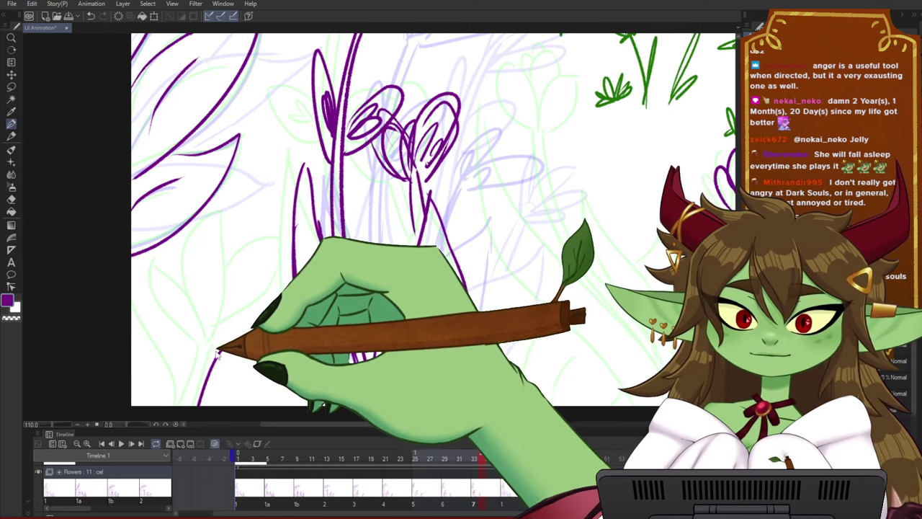
{"action": "mouse_move", "coordinate": [192, 337]}
{"action": "left_mouse_down"}
{"action": "mouse_move", "coordinate": [158, 256]}
{"action": "mouse_move", "coordinate": [204, 332]}
{"action": "left_mouse_up"}
{"action": "mouse_move", "coordinate": [191, 287]}
{"action": "left_mouse_down"}
{"action": "mouse_move", "coordinate": [216, 215]}
{"action": "mouse_move", "coordinate": [224, 210]}
{"action": "mouse_move", "coordinate": [230, 281]}
{"action": "mouse_move", "coordinate": [221, 313]}
{"action": "mouse_move", "coordinate": [235, 272]}
{"action": "mouse_move", "coordinate": [264, 245]}
{"action": "mouse_move", "coordinate": [291, 242]}
{"action": "left_mouse_up"}
{"action": "mouse_move", "coordinate": [208, 333]}
{"action": "left_mouse_down"}
{"action": "mouse_move", "coordinate": [288, 252]}
{"action": "mouse_move", "coordinate": [208, 332]}
{"action": "left_mouse_up"}
{"action": "key", "text": "ctrl+z"}
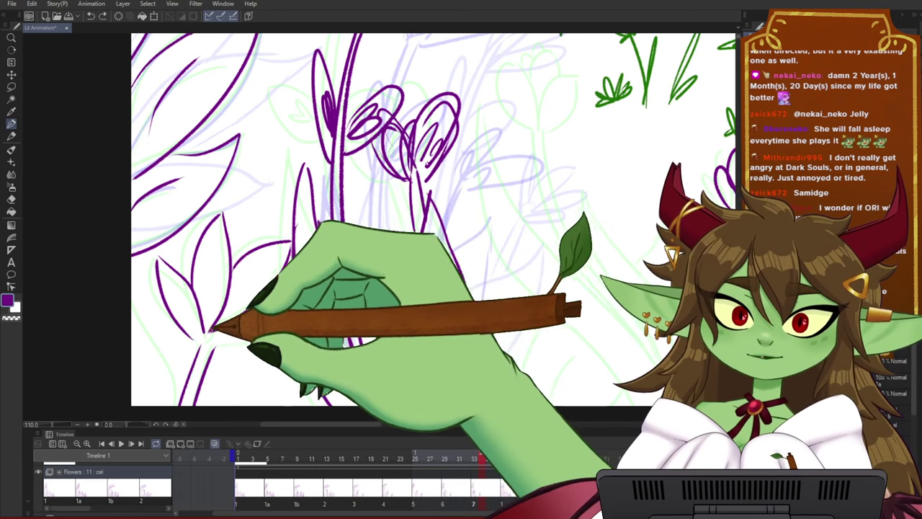
{"action": "mouse_move", "coordinate": [251, 310]}
{"action": "left_mouse_down"}
{"action": "mouse_move", "coordinate": [283, 319]}
{"action": "mouse_move", "coordinate": [270, 336]}
{"action": "mouse_move", "coordinate": [219, 351]}
{"action": "left_mouse_up"}
{"action": "left_click_drag", "start_coordinate": [129, 274], "coordinate": [188, 430]}
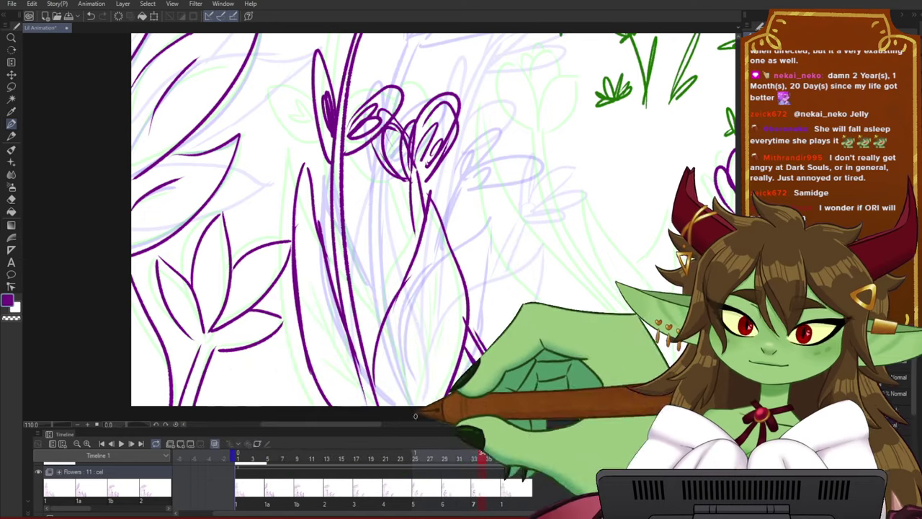
- Draw the in-between corner flower, its stem and the adjoining leaf on frame 29, following the onion-skinned neighbours
{"action": "left_click", "coordinate": [453, 459]}
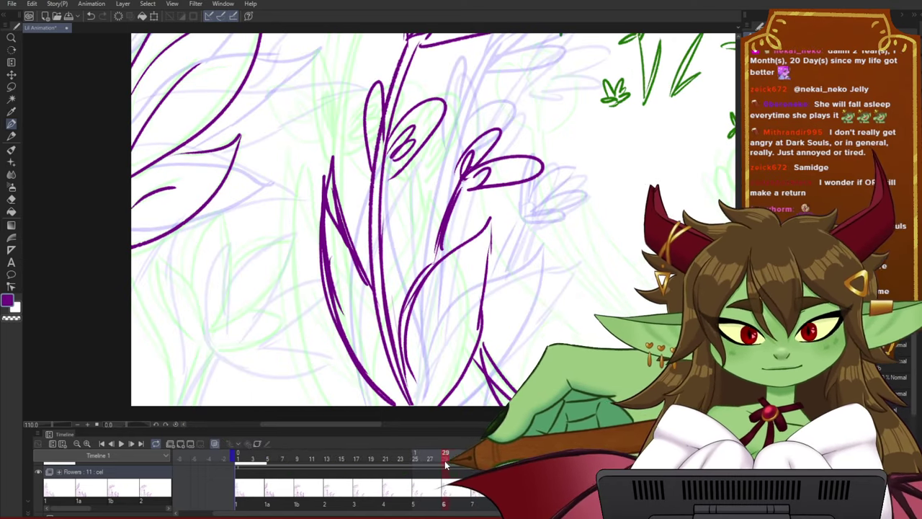
{"action": "mouse_move", "coordinate": [444, 458]}
{"action": "left_mouse_down"}
{"action": "mouse_move", "coordinate": [425, 461]}
{"action": "mouse_move", "coordinate": [447, 459]}
{"action": "left_mouse_up"}
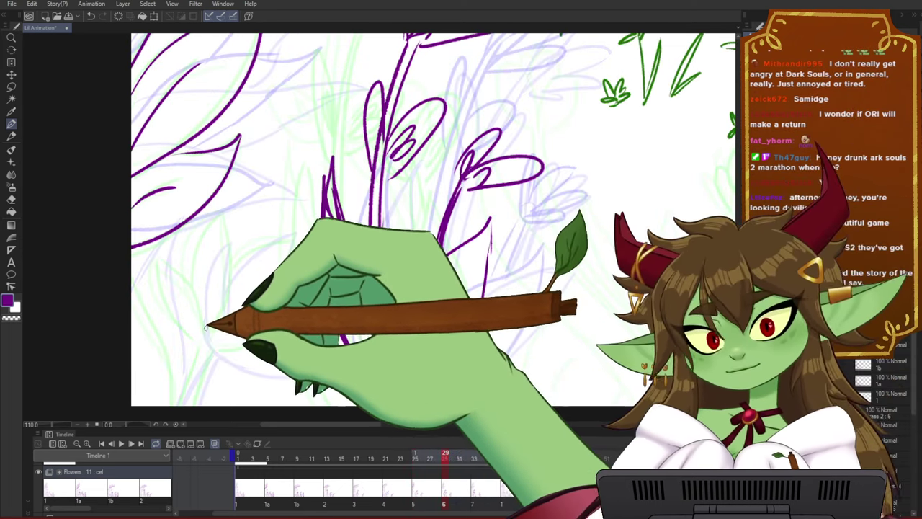
{"action": "mouse_move", "coordinate": [204, 330]}
{"action": "left_mouse_down"}
{"action": "mouse_move", "coordinate": [238, 216]}
{"action": "mouse_move", "coordinate": [237, 264]}
{"action": "mouse_move", "coordinate": [296, 254]}
{"action": "left_mouse_up"}
{"action": "mouse_move", "coordinate": [268, 290]}
{"action": "left_mouse_down"}
{"action": "mouse_move", "coordinate": [250, 307]}
{"action": "mouse_move", "coordinate": [170, 260]}
{"action": "mouse_move", "coordinate": [210, 338]}
{"action": "left_mouse_up"}
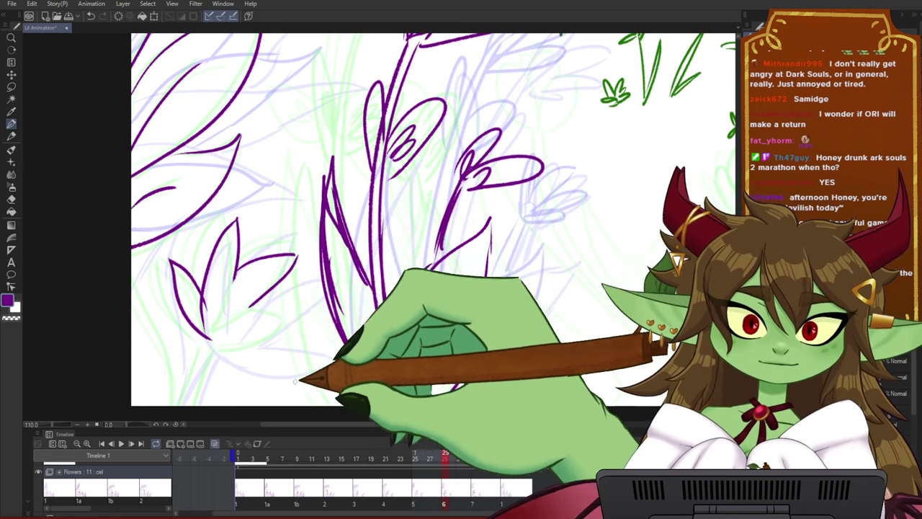
{"action": "left_click_drag", "start_coordinate": [265, 304], "coordinate": [313, 332]}
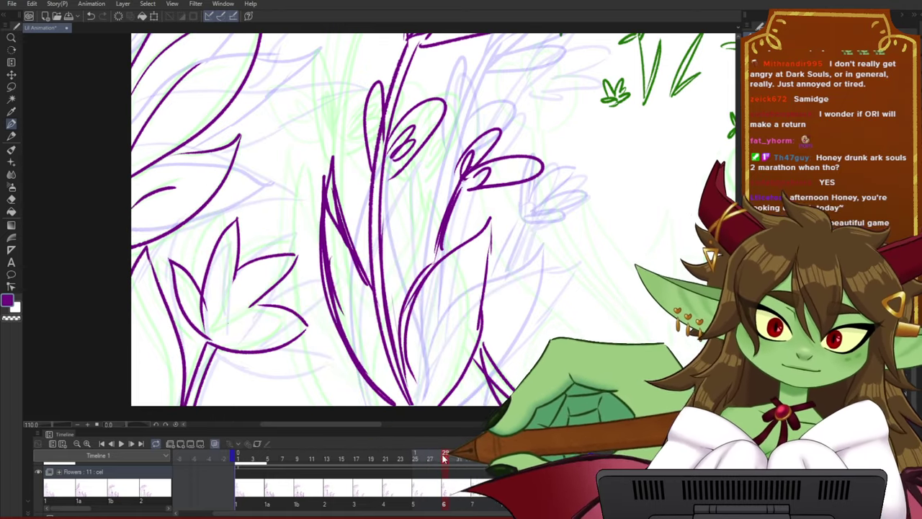
- Draw the corner leaf, then the flower's stem and pointed petals, on frame 25
{"action": "left_click_drag", "start_coordinate": [445, 458], "coordinate": [418, 458]}
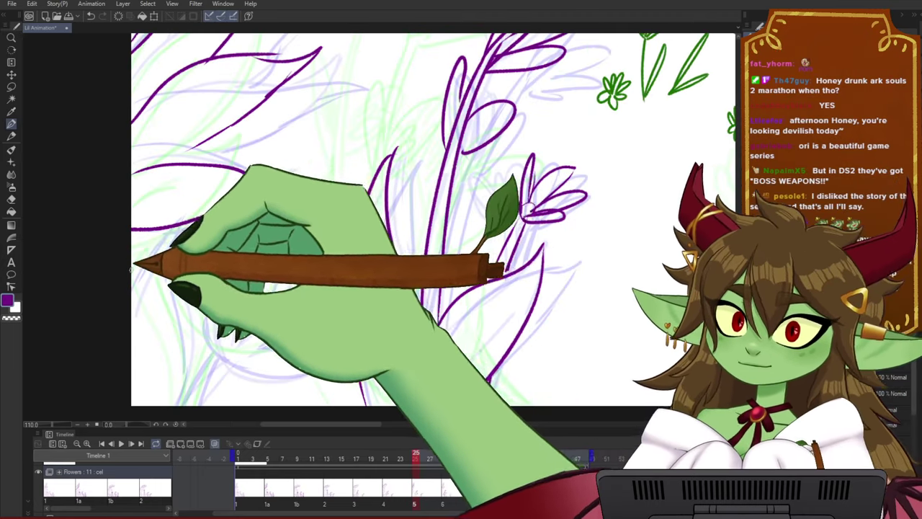
{"action": "mouse_move", "coordinate": [168, 294]}
{"action": "left_mouse_down"}
{"action": "mouse_move", "coordinate": [189, 362]}
{"action": "mouse_move", "coordinate": [178, 407]}
{"action": "left_mouse_up"}
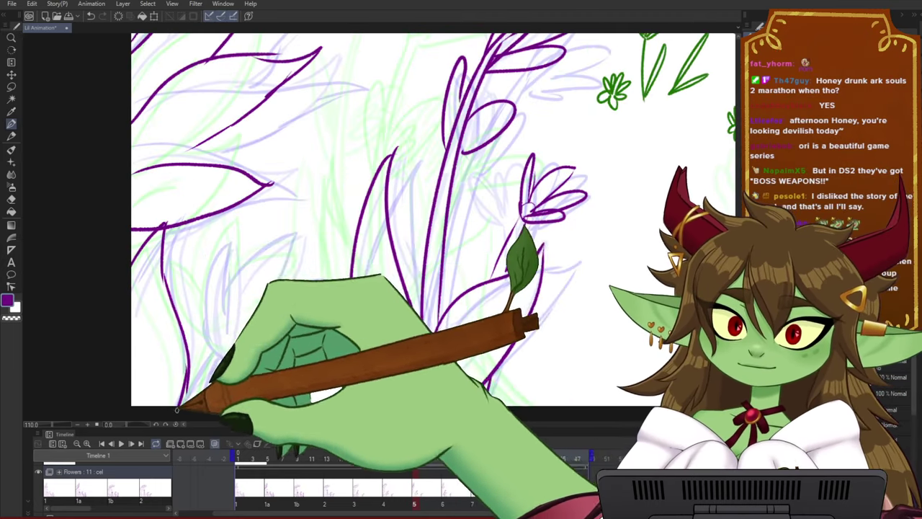
{"action": "left_click_drag", "start_coordinate": [339, 253], "coordinate": [381, 222]}
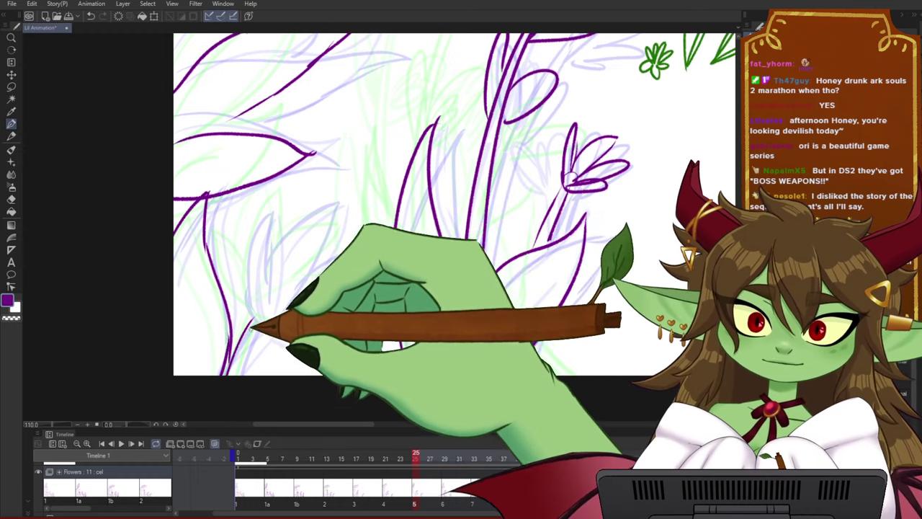
{"action": "mouse_move", "coordinate": [254, 317]}
{"action": "left_mouse_down"}
{"action": "mouse_move", "coordinate": [232, 224]}
{"action": "mouse_move", "coordinate": [246, 256]}
{"action": "mouse_move", "coordinate": [287, 192]}
{"action": "mouse_move", "coordinate": [276, 243]}
{"action": "left_mouse_up"}
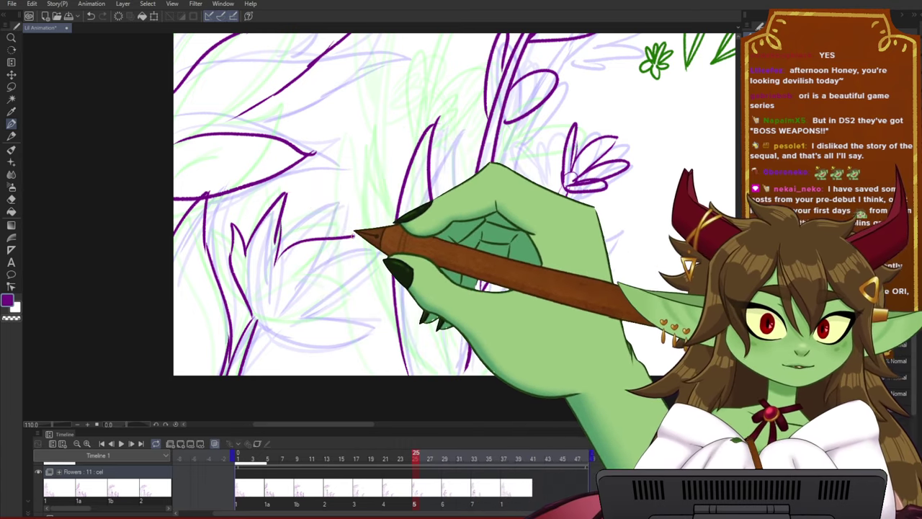
{"action": "mouse_move", "coordinate": [358, 311]}
{"action": "left_mouse_down"}
{"action": "mouse_move", "coordinate": [319, 334]}
{"action": "mouse_move", "coordinate": [253, 321]}
{"action": "left_mouse_up"}
- Play the animation with the wider scene in view to check the corner flower's sway
{"action": "scroll", "coordinate": [335, 264], "scroll_direction": "down", "scroll_amount": 6}
{"action": "left_click_drag", "start_coordinate": [468, 207], "coordinate": [366, 314]}
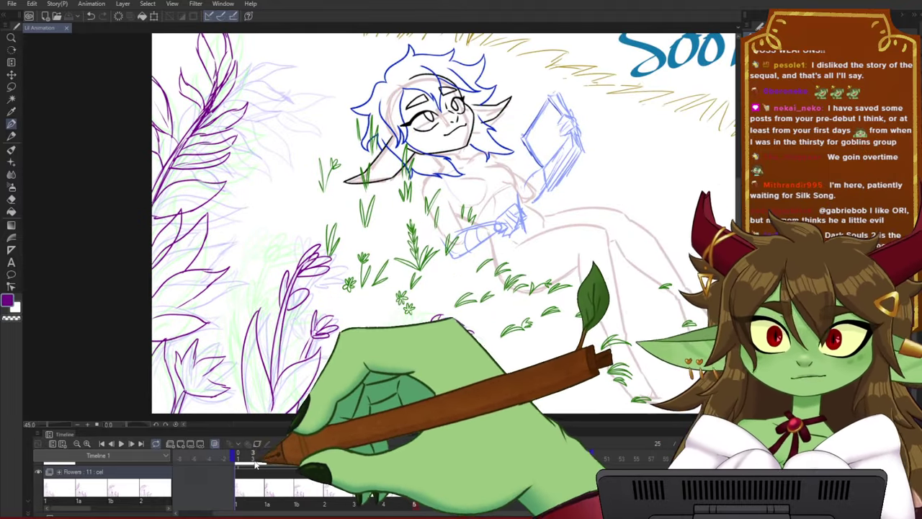
{"action": "left_click", "coordinate": [127, 443]}
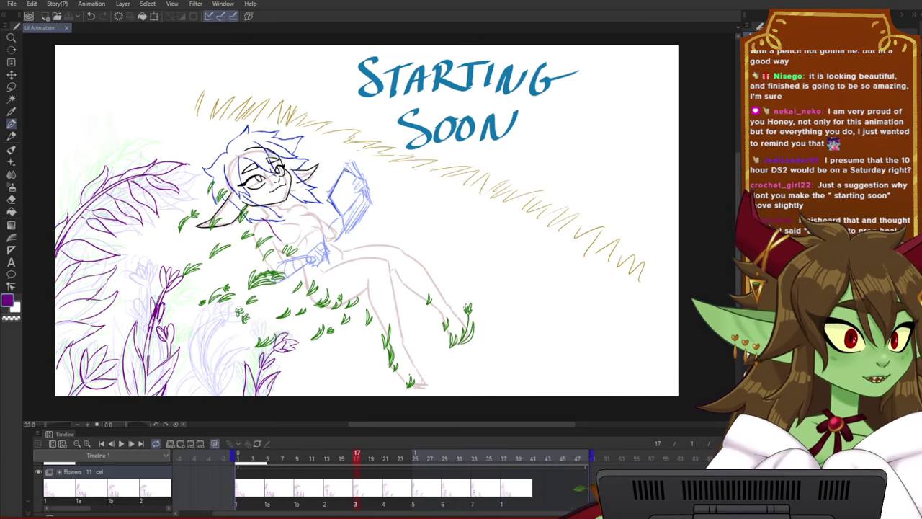
- Show the pale blue background sketch of trees and plants, and turn off onion skinning
{"action": "left_click", "coordinate": [745, 373]}
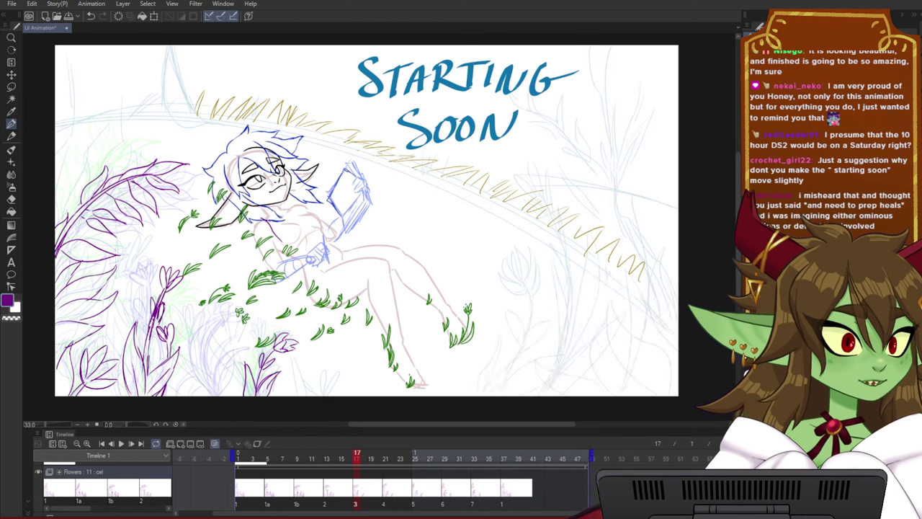
{"action": "scroll", "coordinate": [171, 321], "scroll_direction": "down", "scroll_amount": 1}
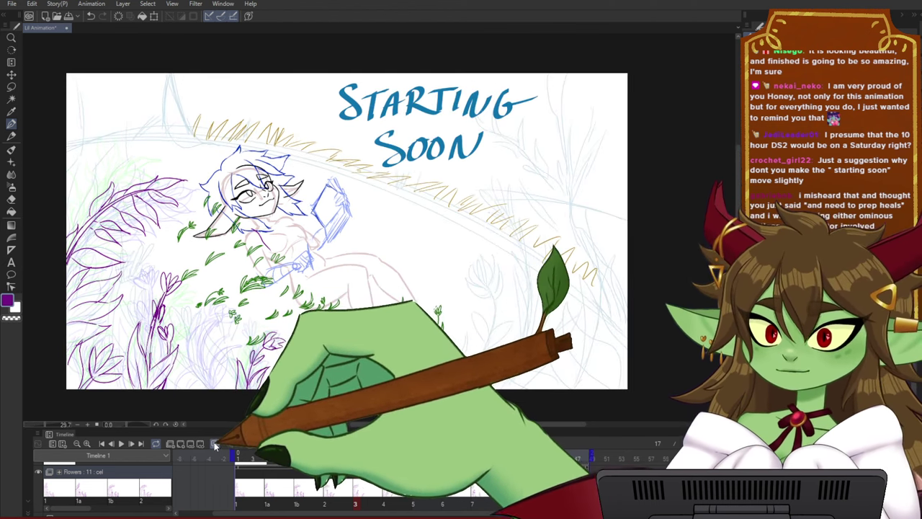
{"action": "left_click", "coordinate": [215, 443]}
{"action": "scroll", "coordinate": [602, 297], "scroll_direction": "up", "scroll_amount": 1}
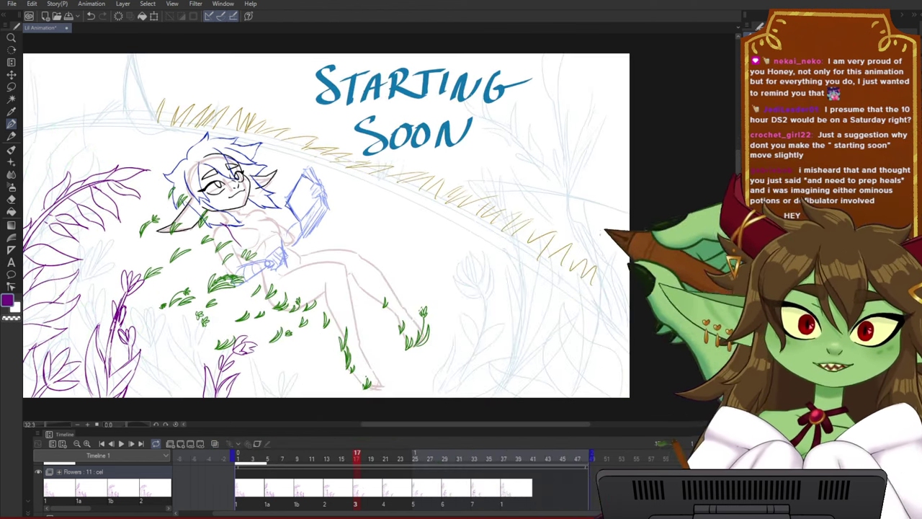
{"action": "key", "text": "ctrl+minus"}
{"action": "left_click_drag", "start_coordinate": [618, 208], "coordinate": [609, 212]}
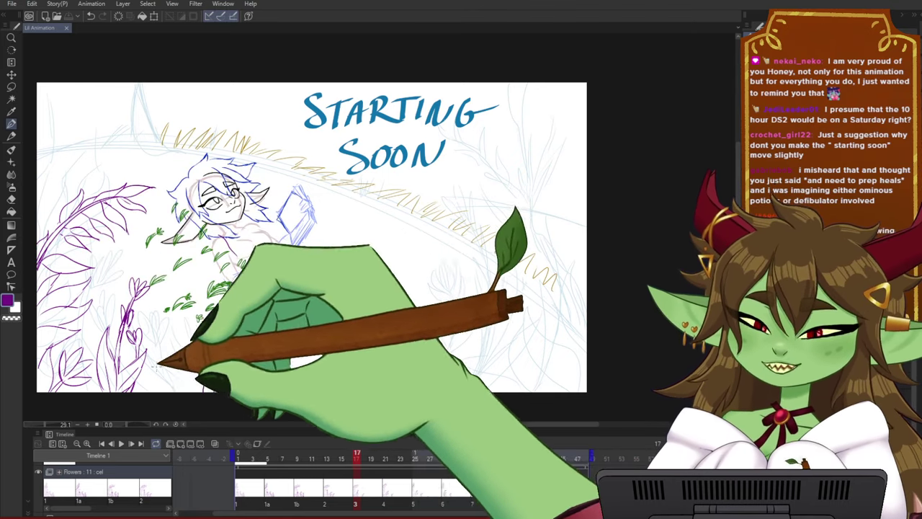
- Play the full loop with the background sketch shown and the whole canvas in view
{"action": "left_click", "coordinate": [121, 444]}
{"action": "scroll", "coordinate": [220, 342], "scroll_direction": "up", "scroll_amount": 1}
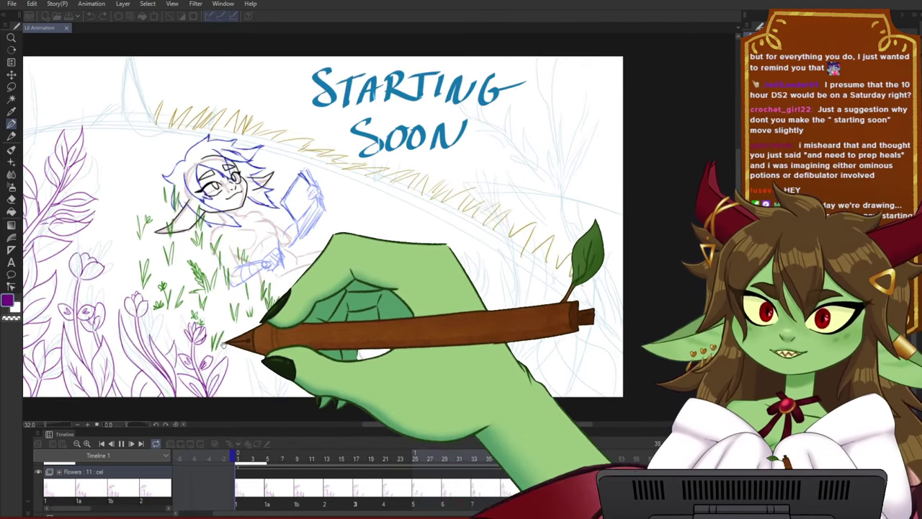
{"action": "left_click_drag", "start_coordinate": [272, 338], "coordinate": [298, 333]}
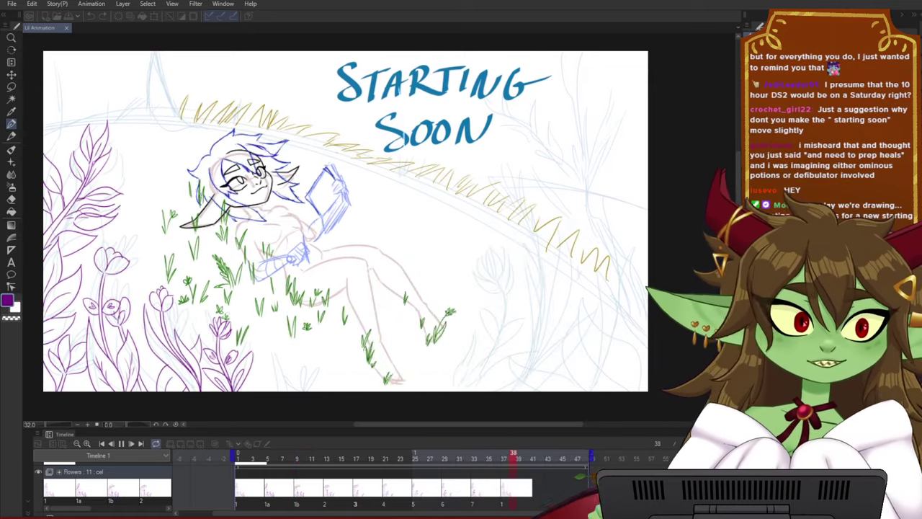